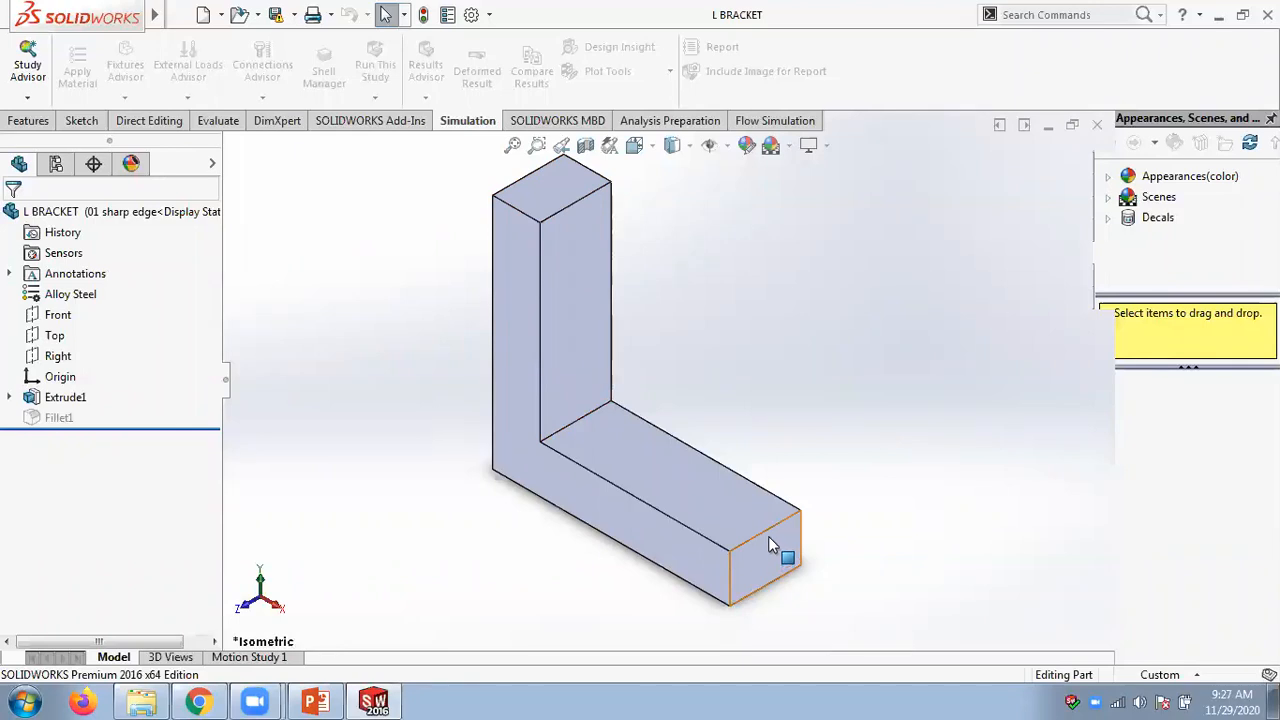
- Create a new static study for the L bracket named "Static 1 - sharp"
click(760, 532)
click(28, 97)
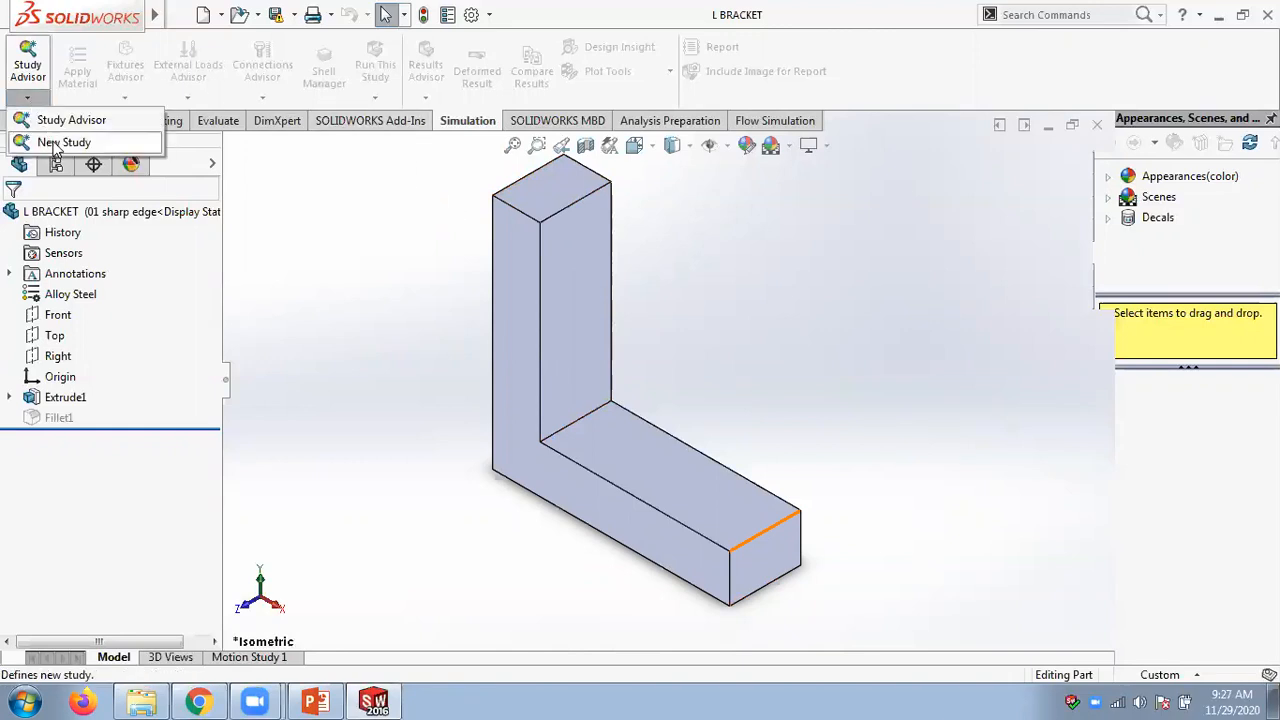
click(60, 142)
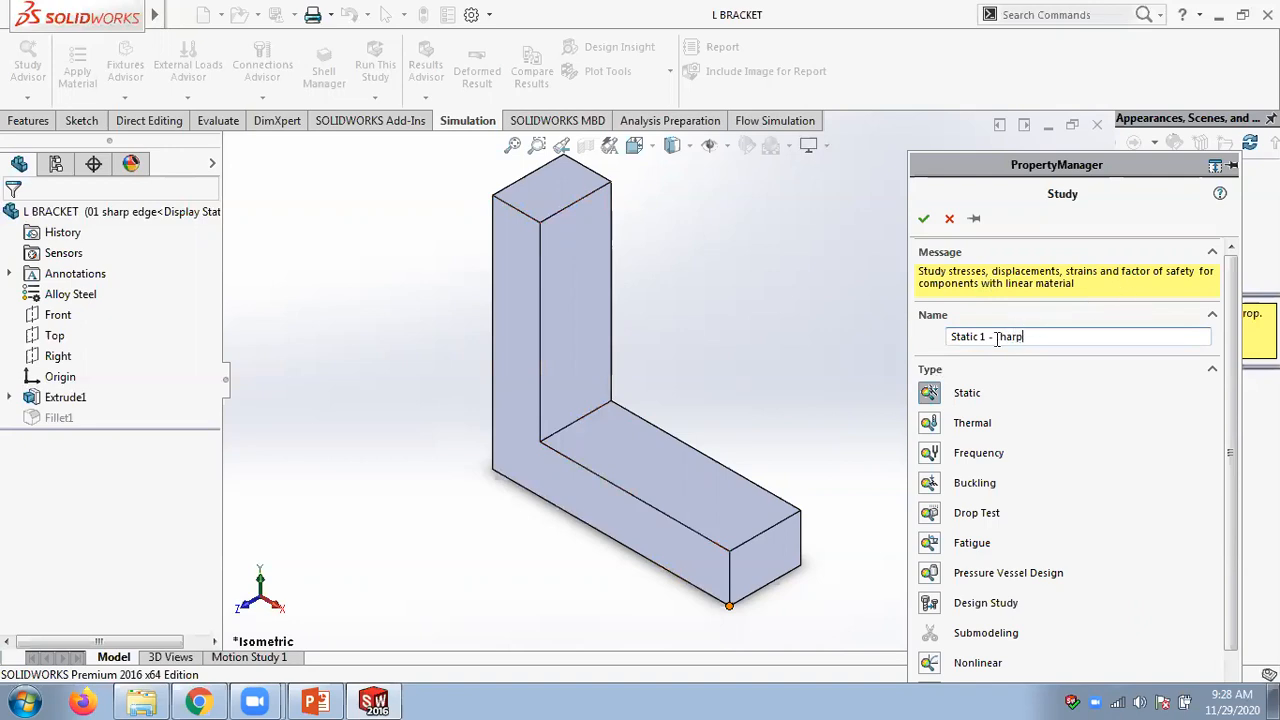
drag(1011, 165, 993, 44)
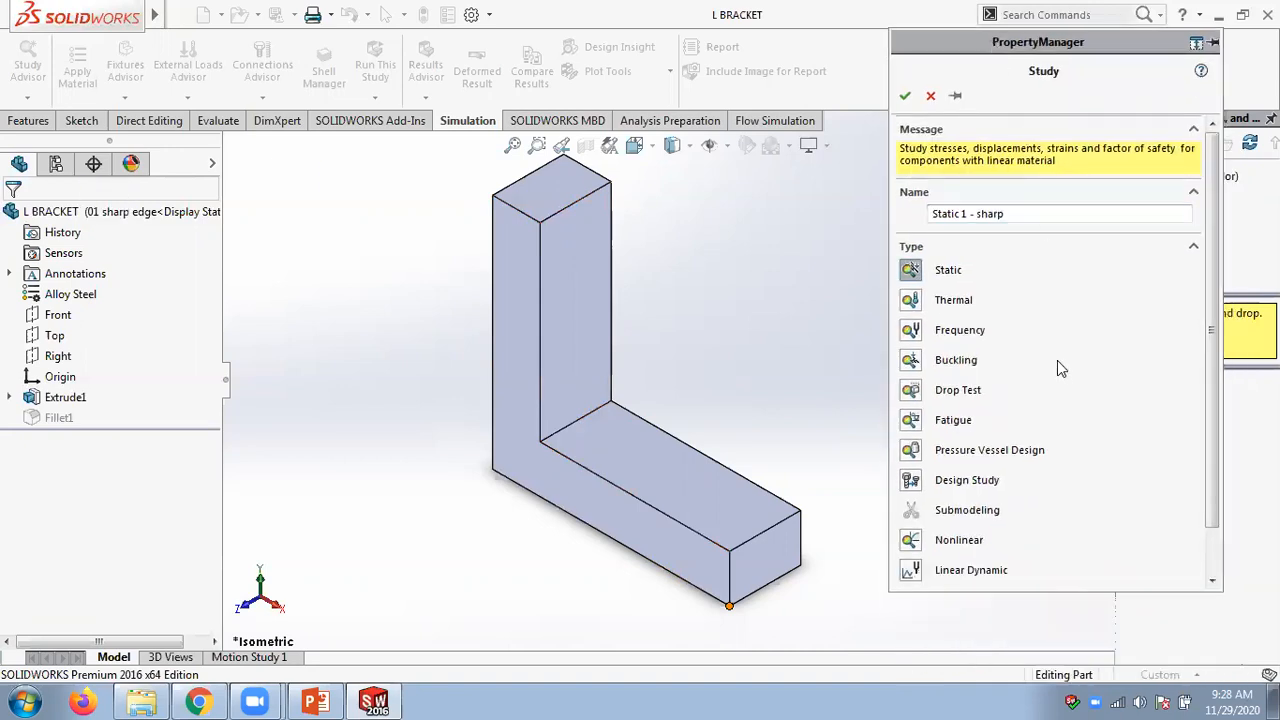
click(906, 96)
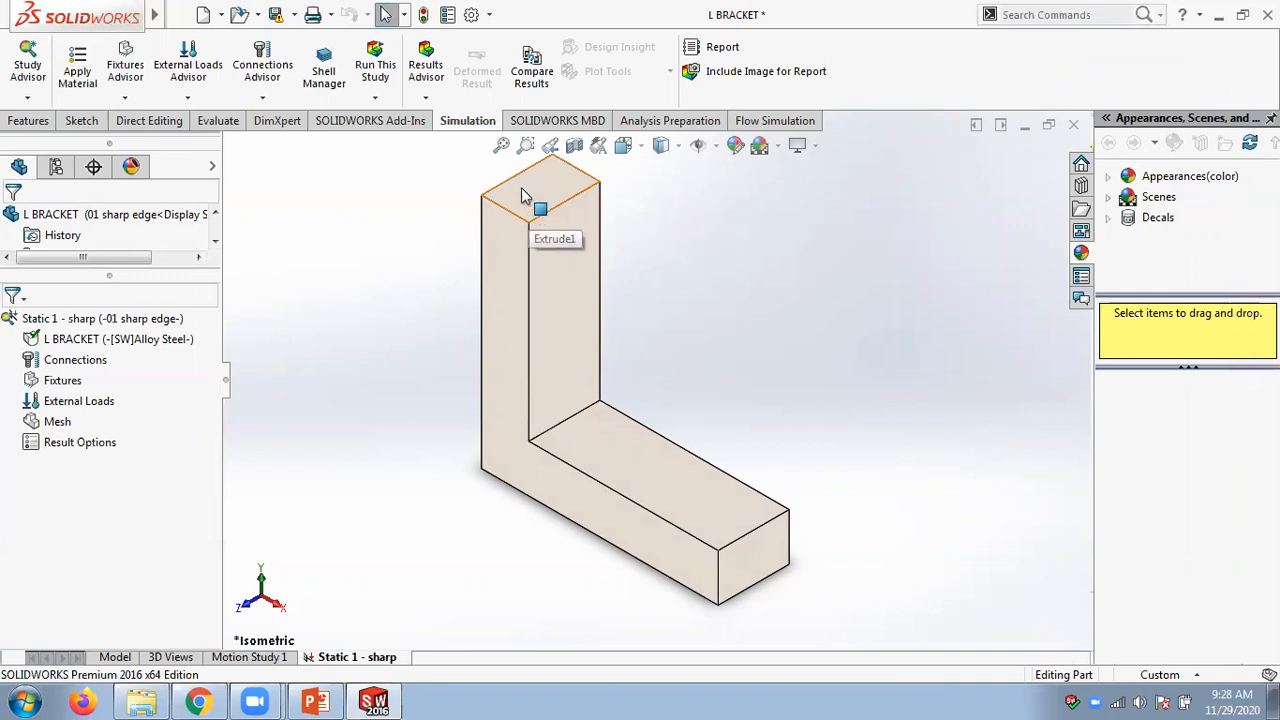
- Apply a Fixed Geometry fixture to the top face of the bracket's vertical leg
right_click(71, 388)
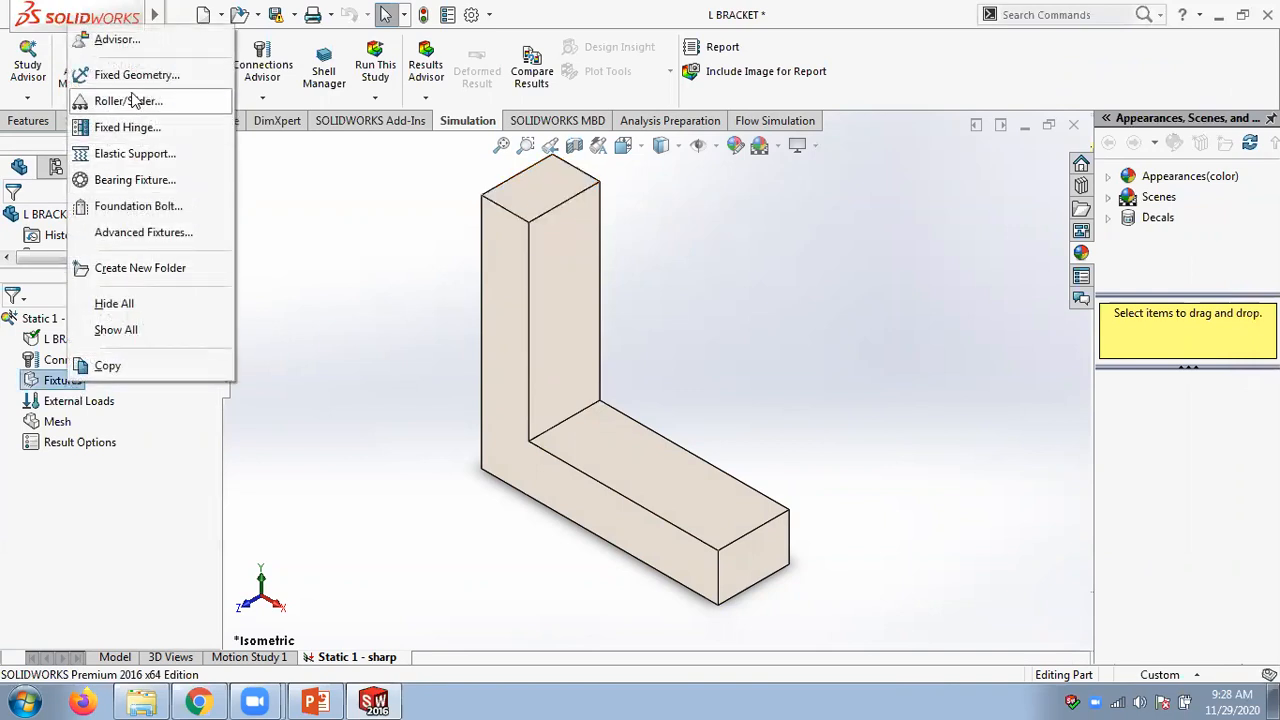
click(137, 77)
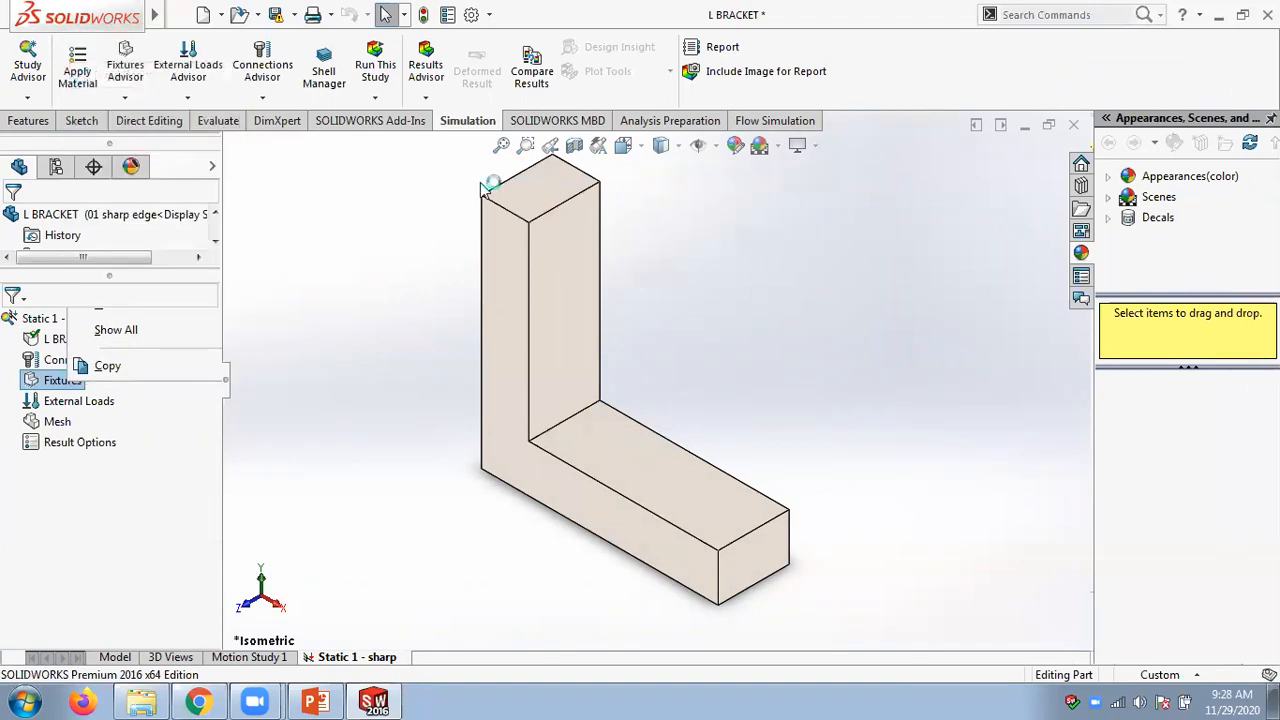
click(551, 187)
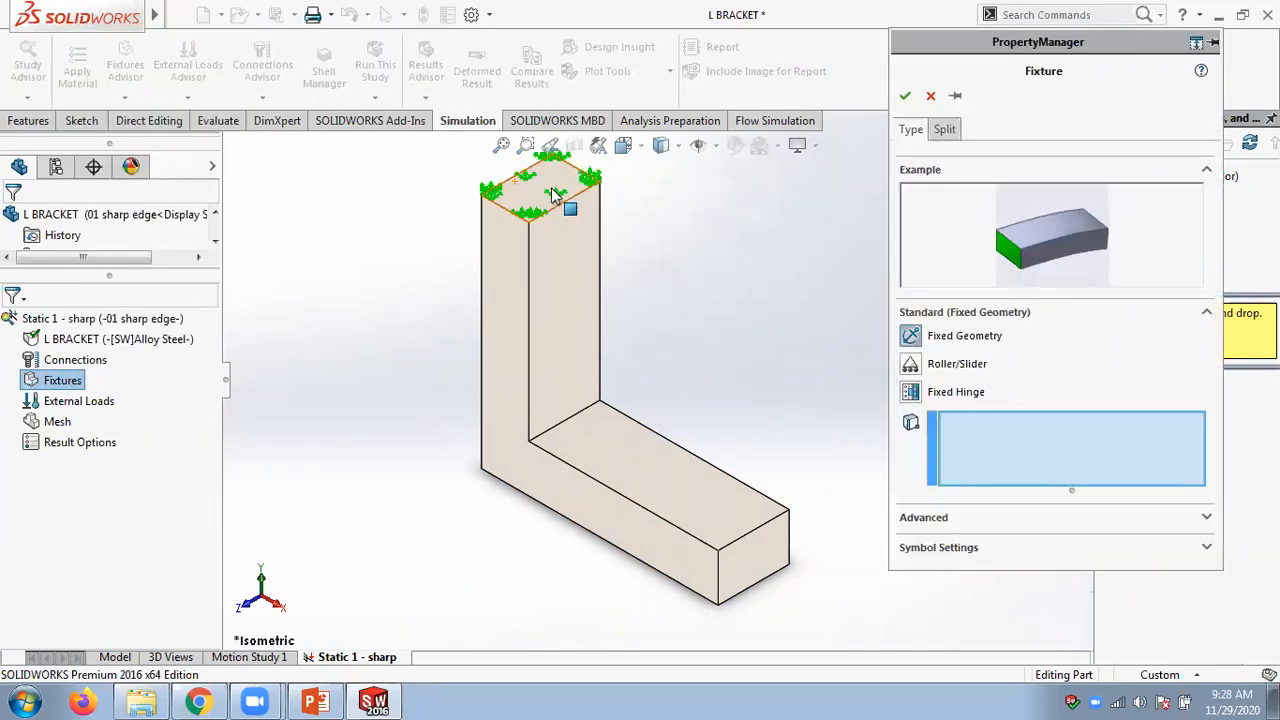
click(905, 95)
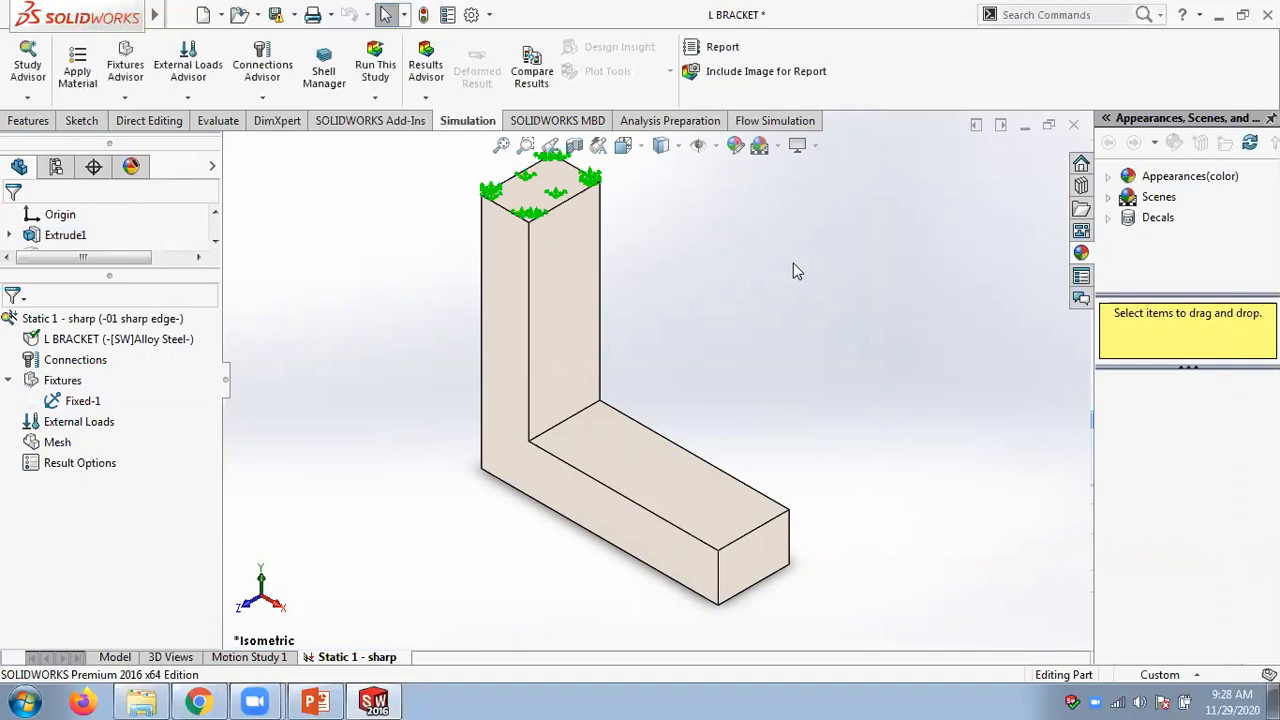
- Switch to the PowerPoint presentation and examine the load and support specification on the Project description slide
click(315, 702)
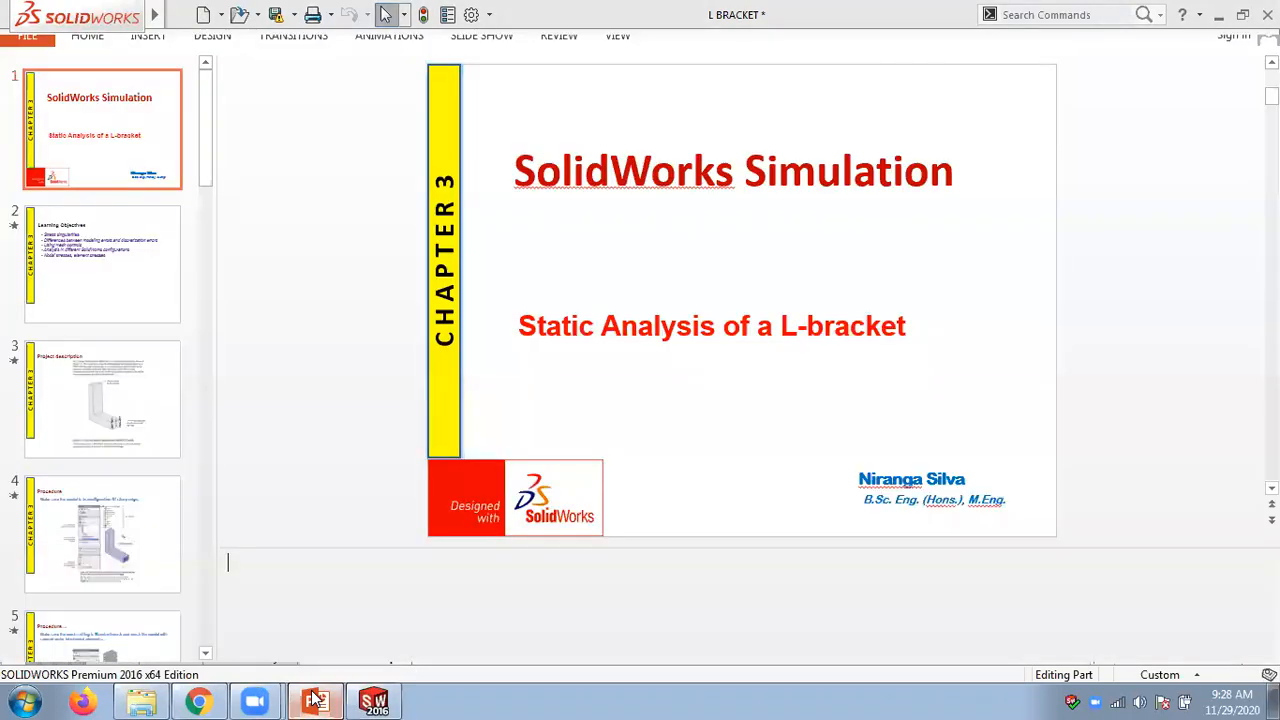
scroll(1176, 384, down, 2)
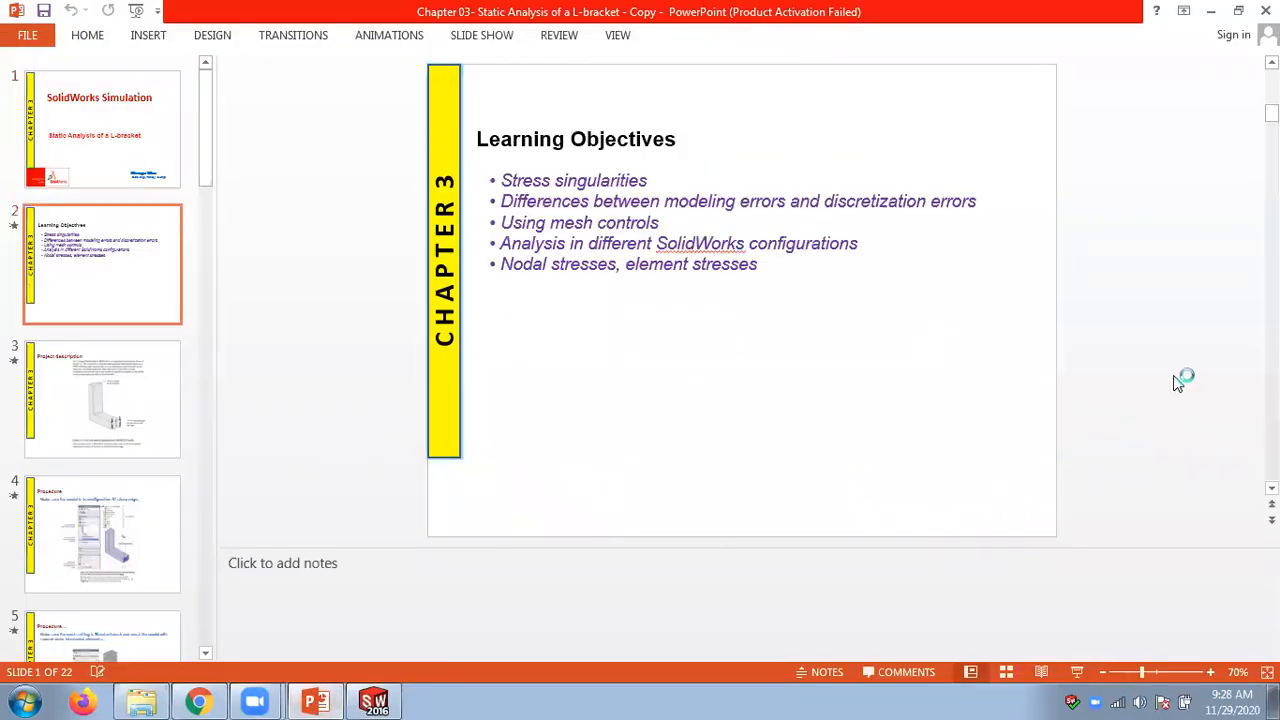
scroll(1176, 384, down, 1)
scroll(1176, 384, up, 1)
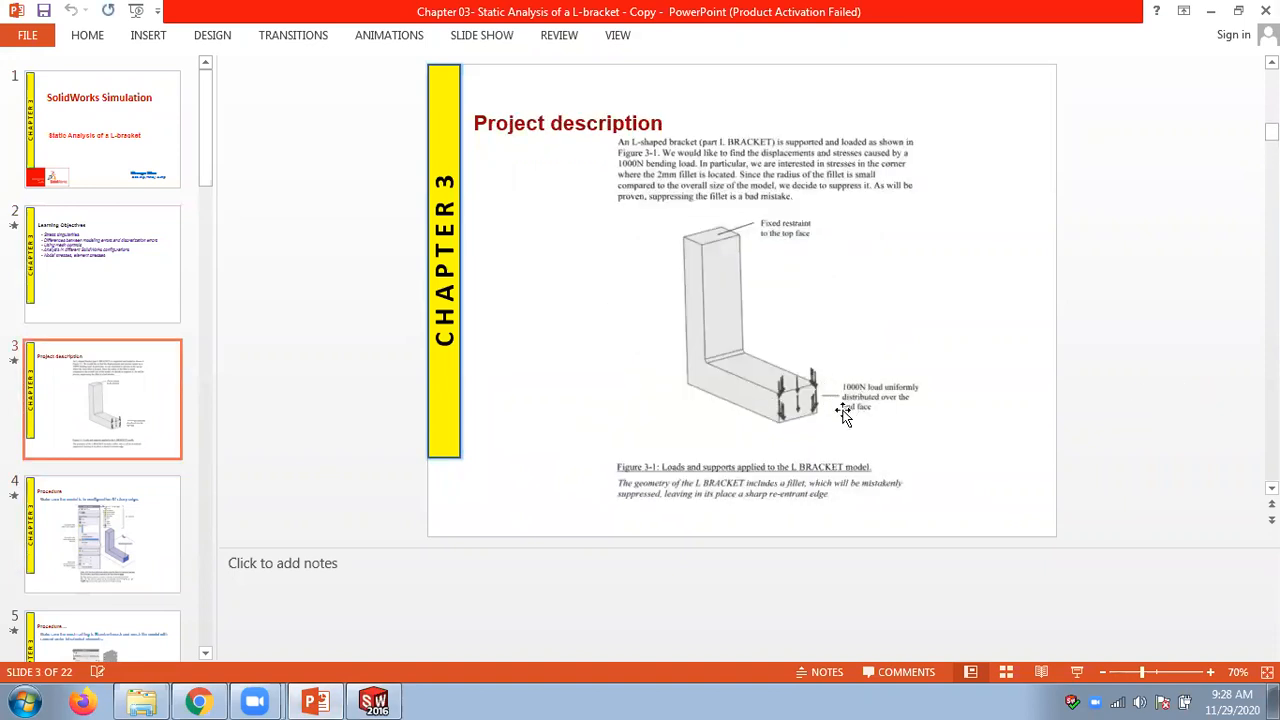
click(1210, 672)
click(1210, 672)
click(1210, 672)
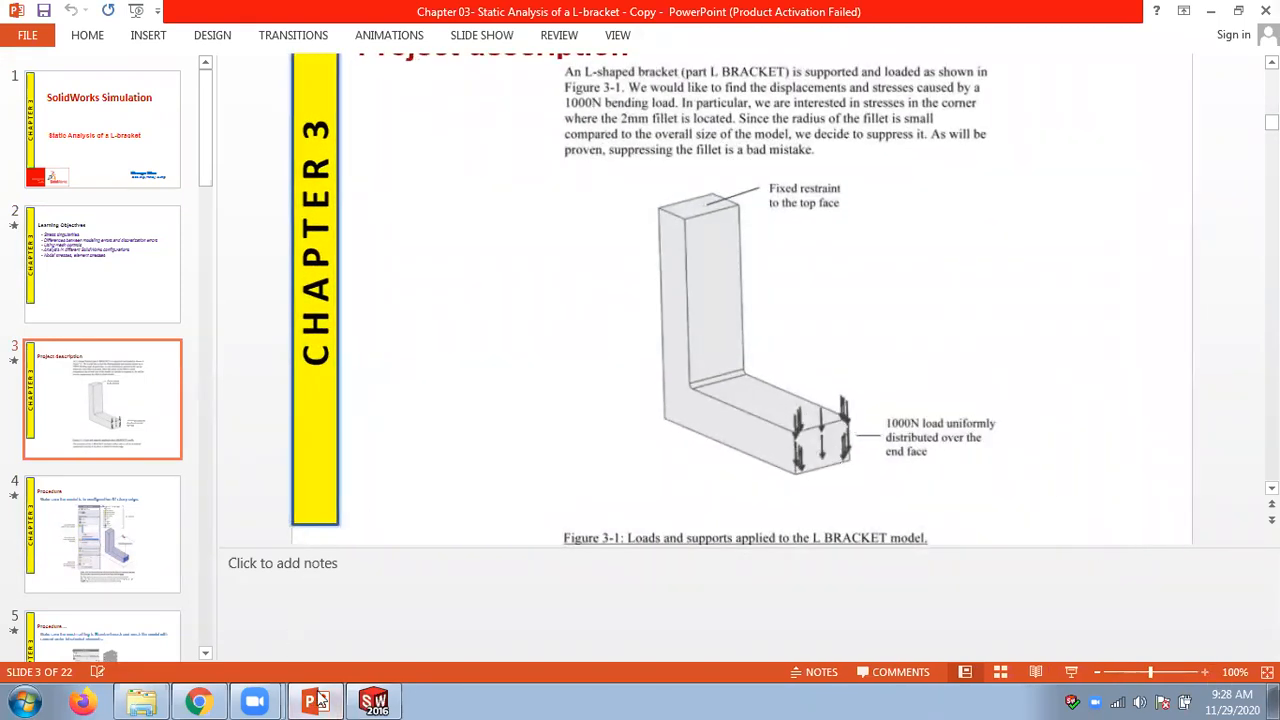
- Switch back to SolidWorks and define a force on the horizontal leg's end face, using that face's vertical edge as the selected direction
click(374, 700)
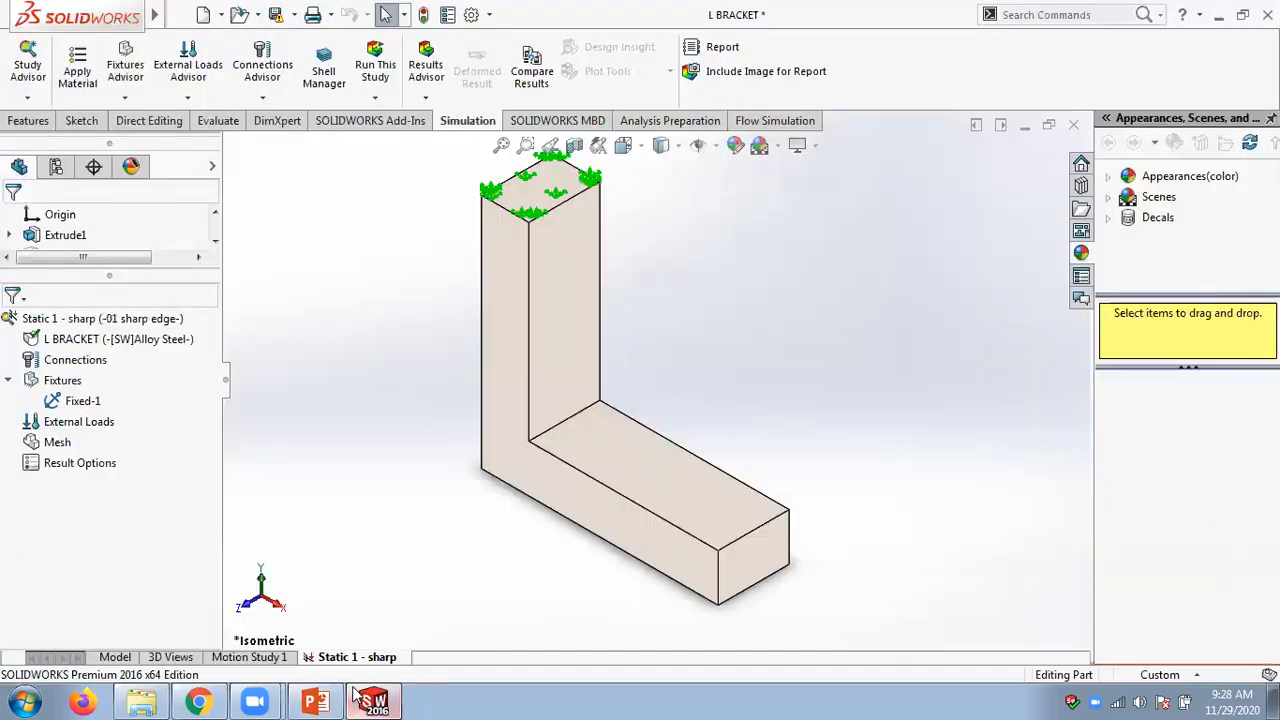
right_click(97, 426)
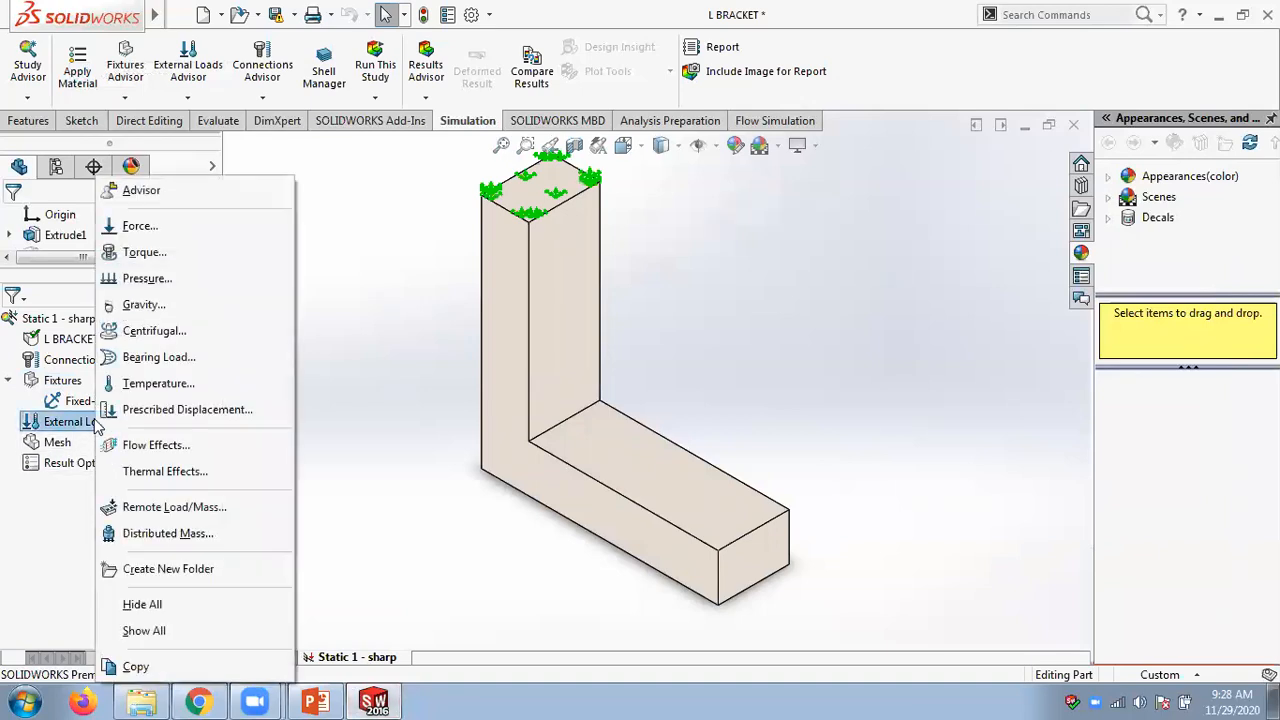
click(178, 238)
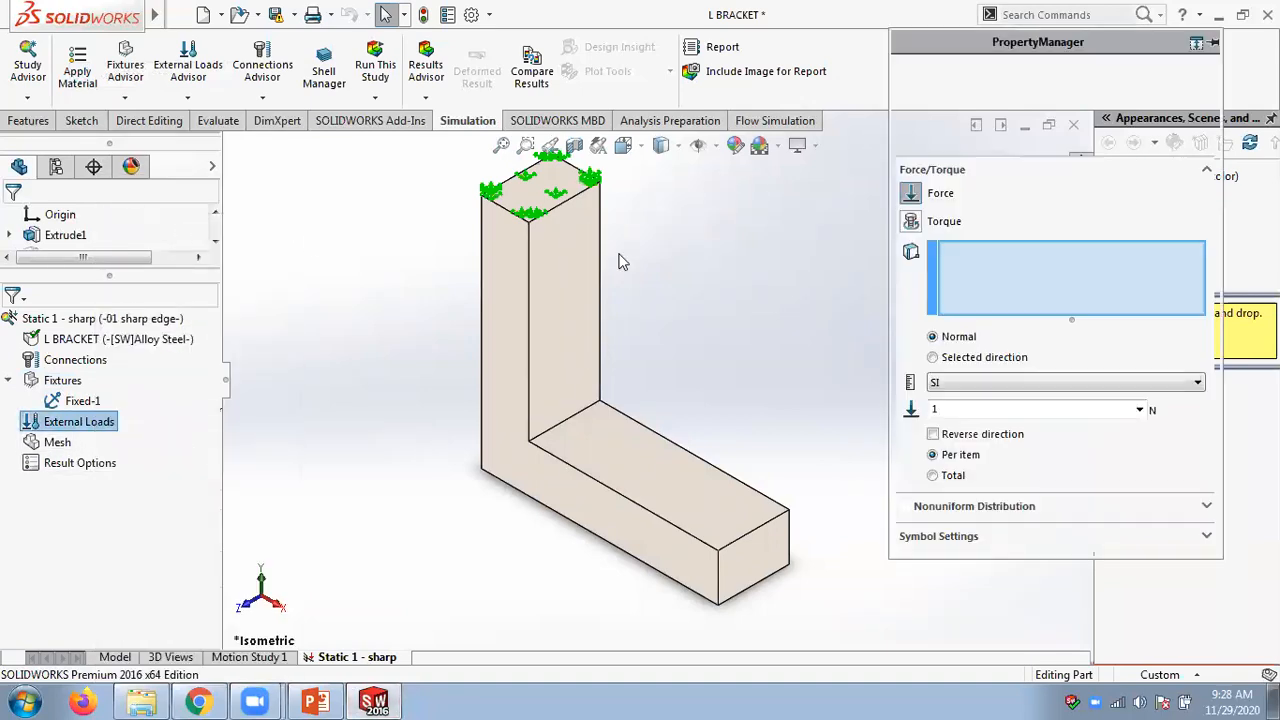
scroll(729, 330, up, 1)
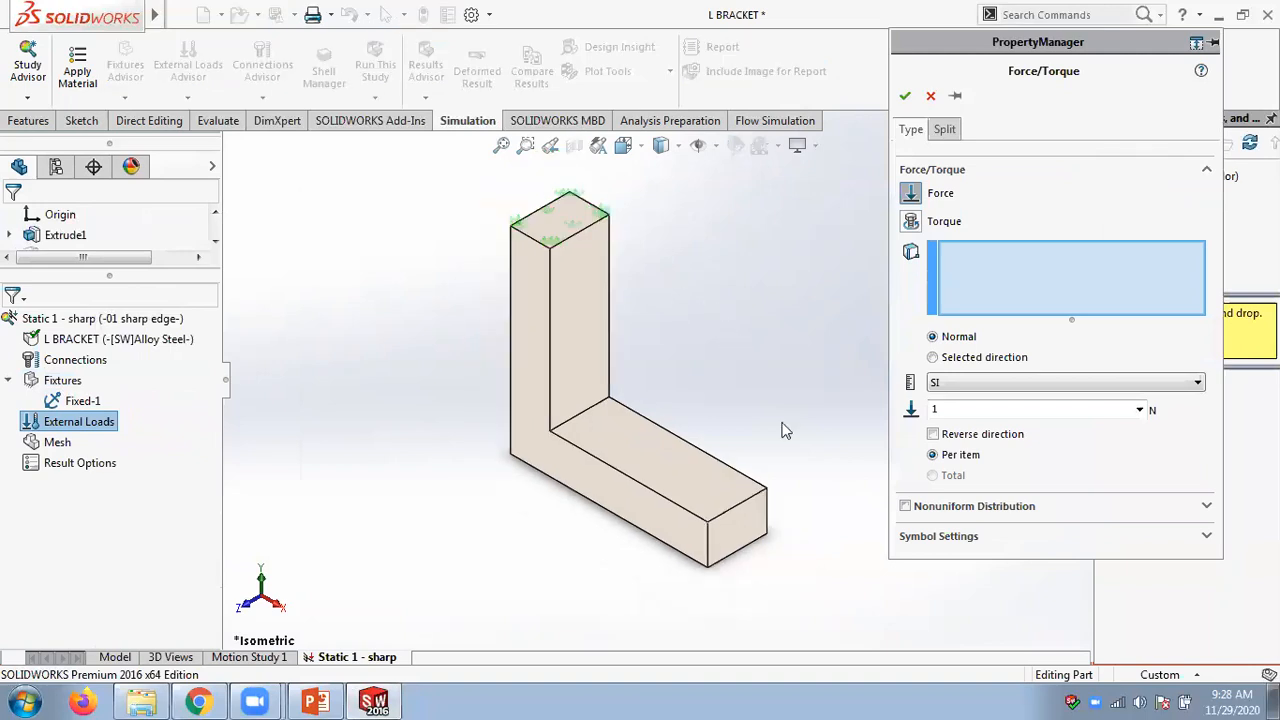
click(757, 550)
scroll(766, 560, down, 2)
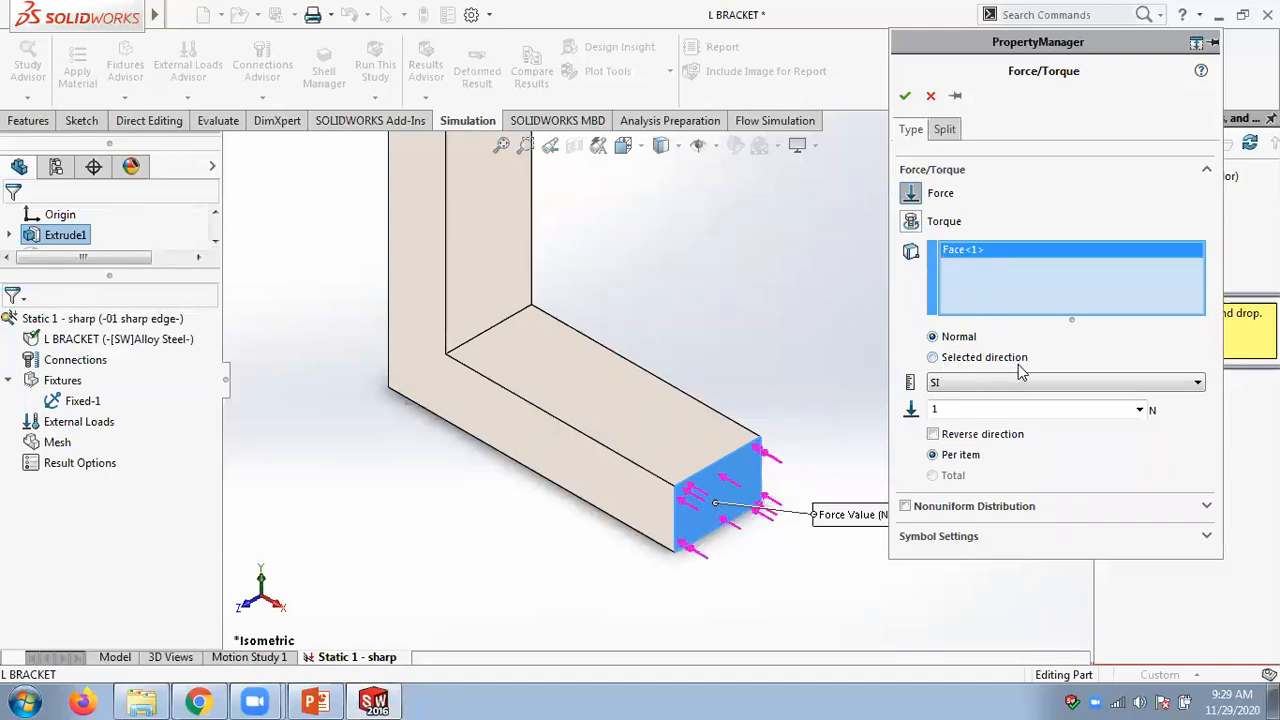
click(934, 361)
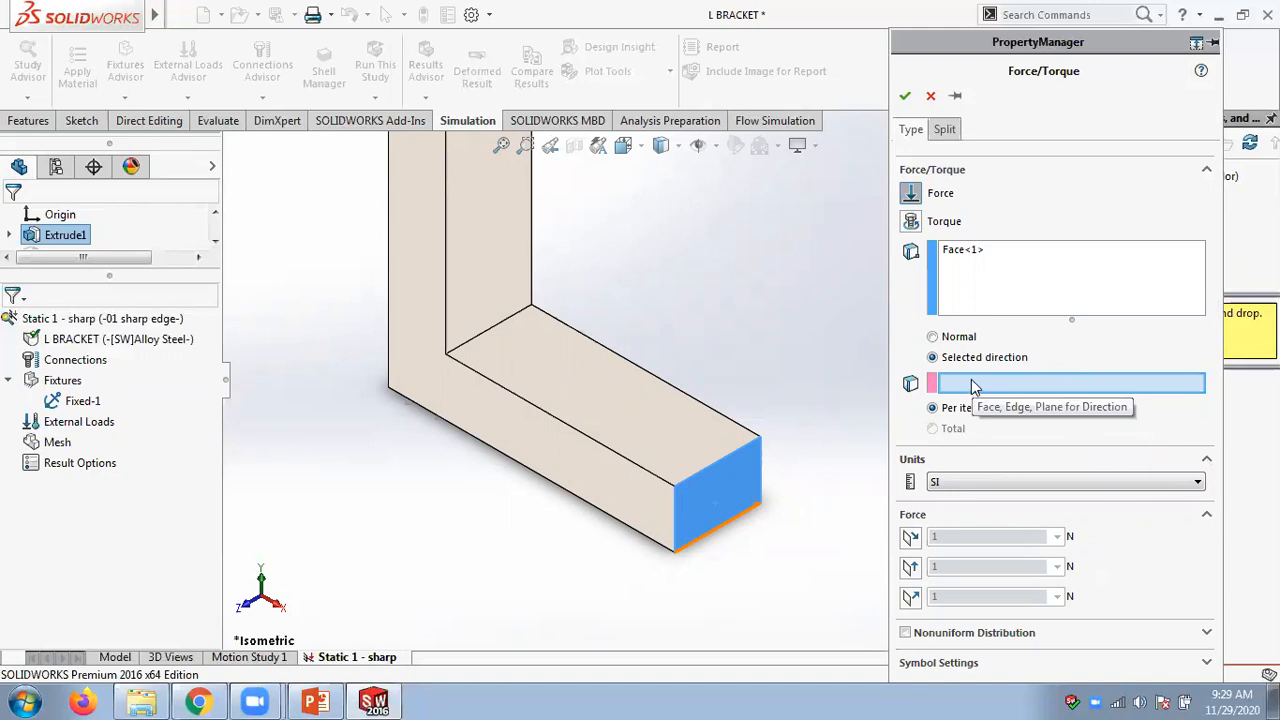
click(675, 521)
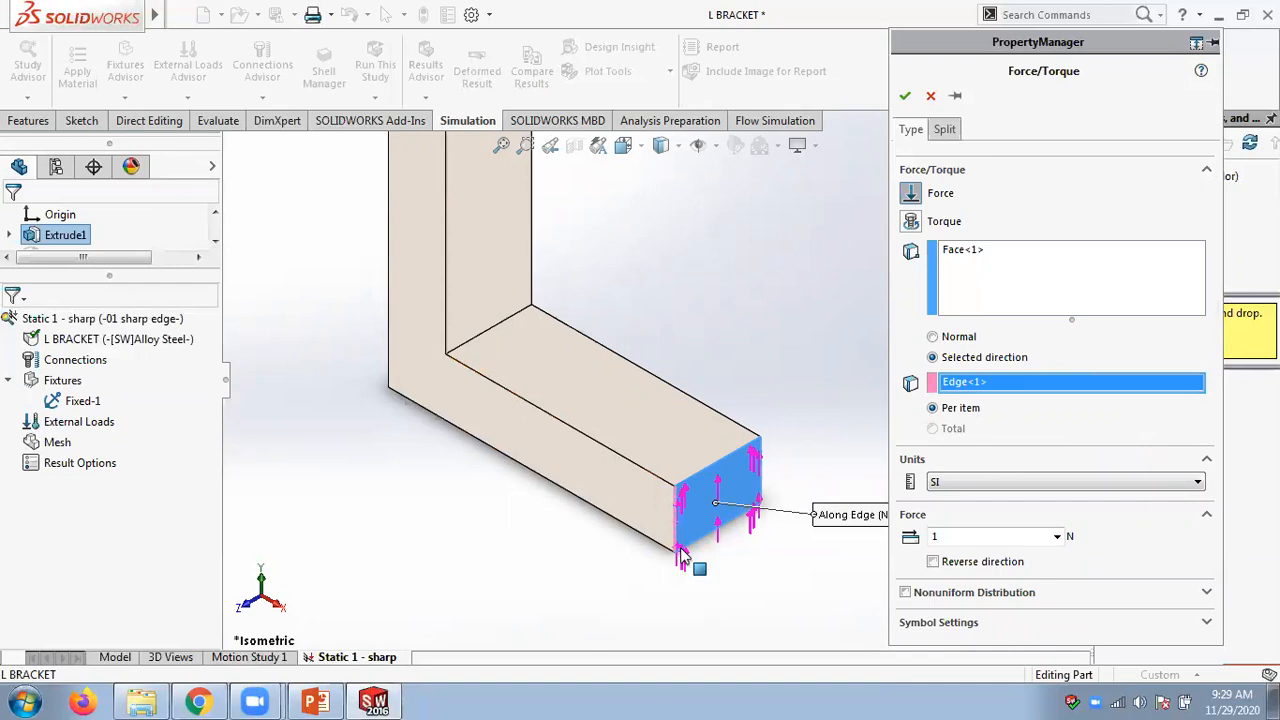
scroll(681, 556, down, 3)
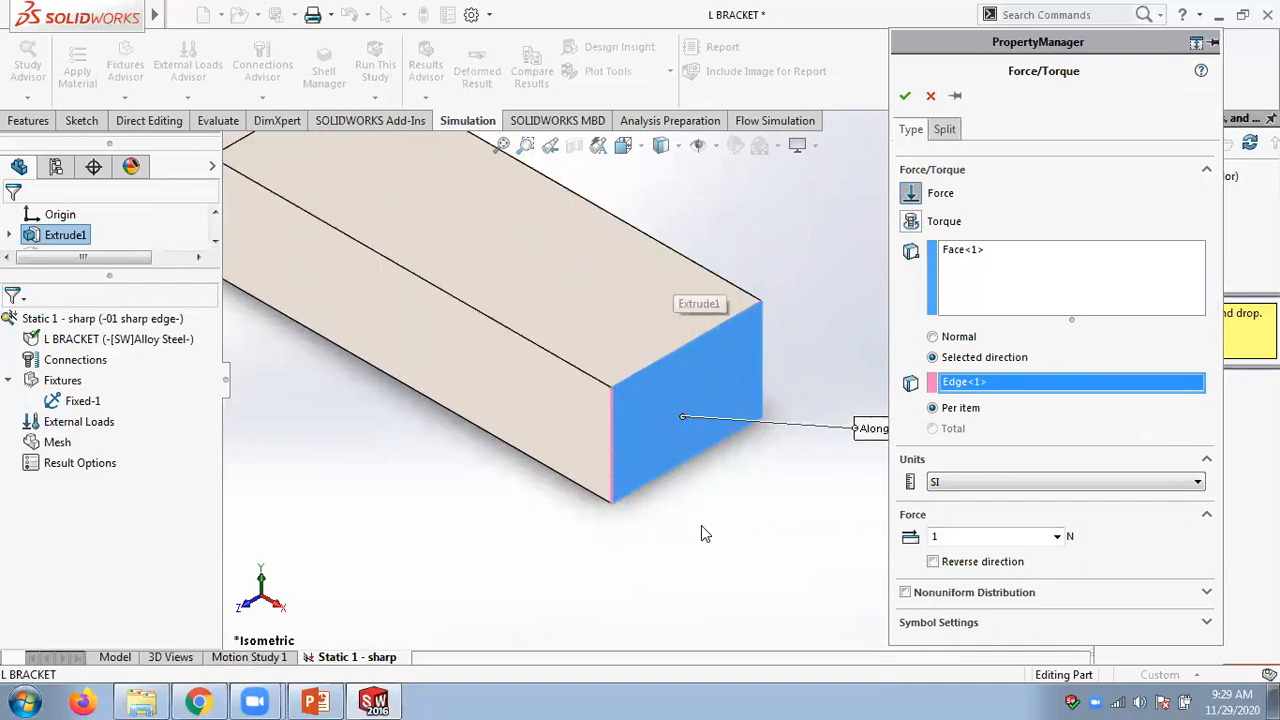
- Set the end-face force to 1000 N, reverse it to act downward, and accept the load
click(984, 551)
double_click(961, 537)
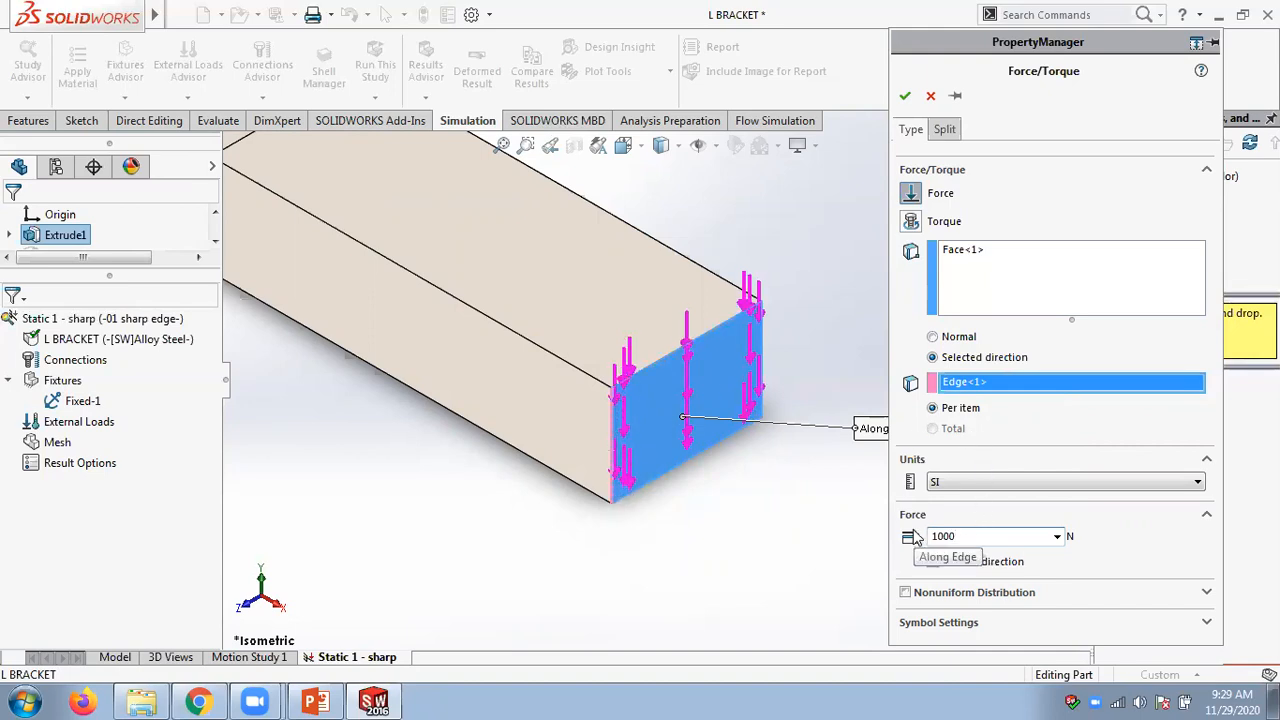
scroll(787, 281, up, 5)
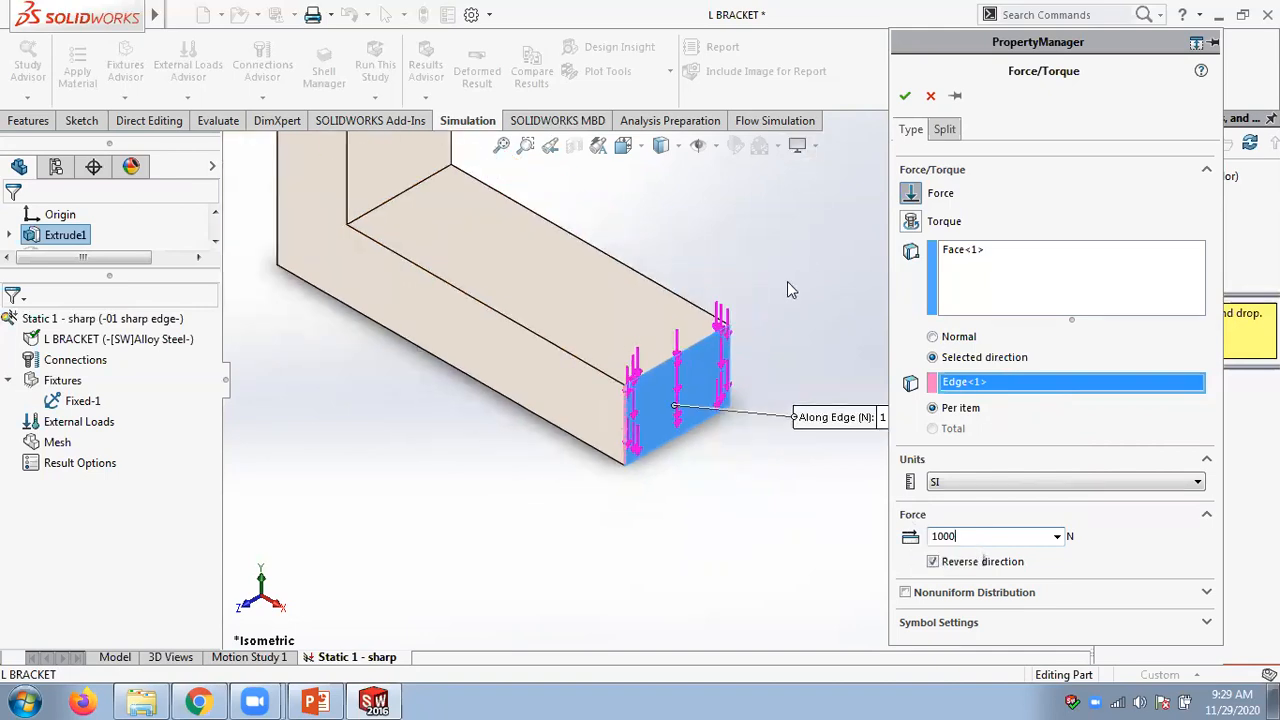
scroll(617, 130, down, 4)
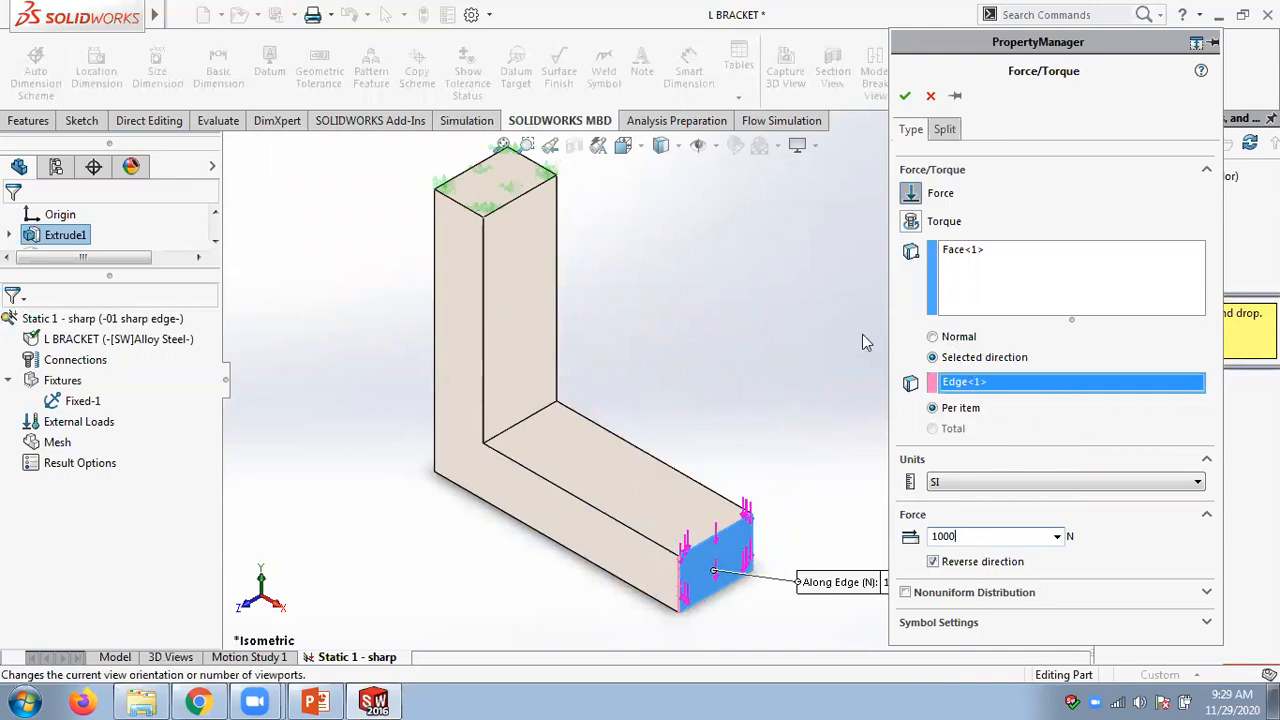
click(903, 96)
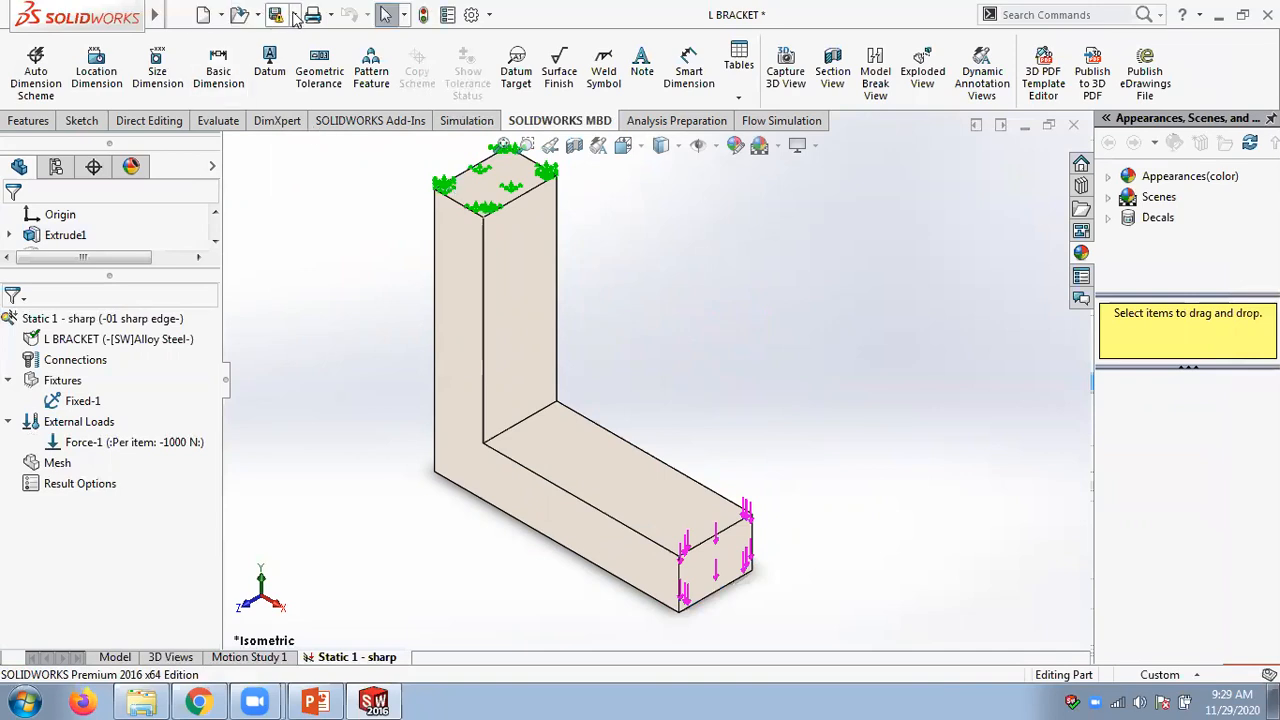
- Save the L BRACKET part, accepting its conversion to the current file version
click(294, 15)
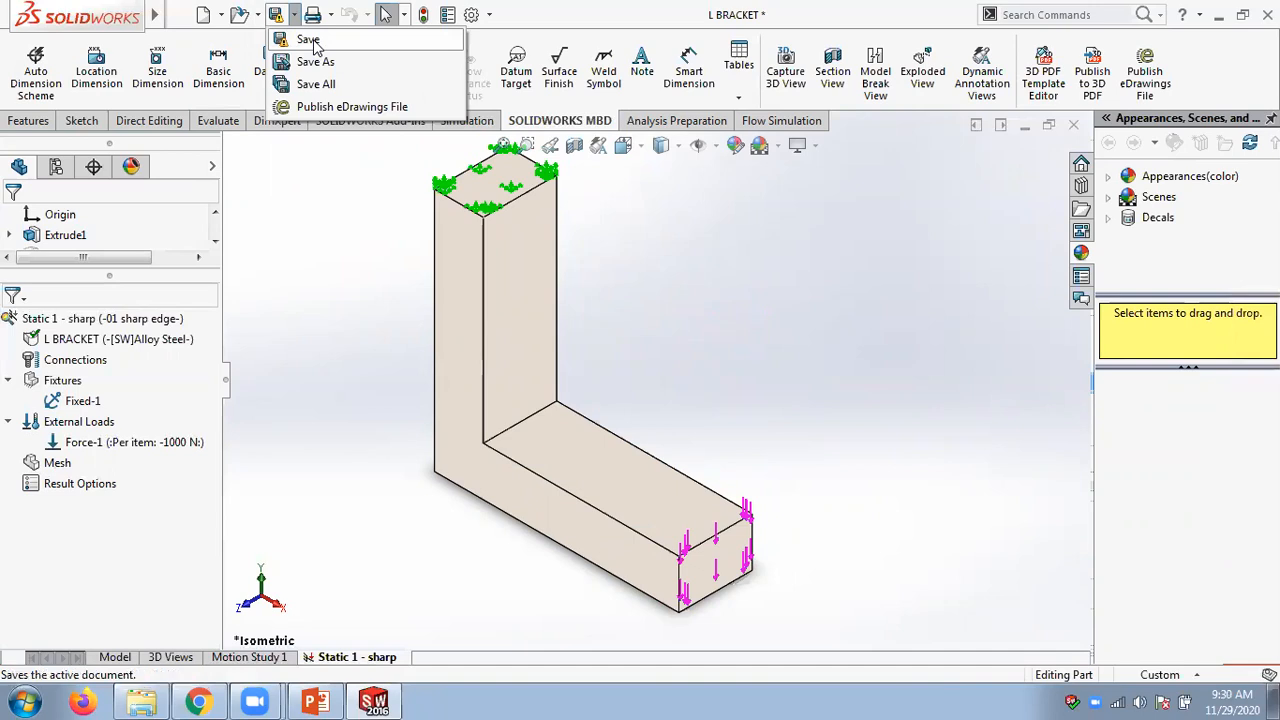
click(310, 41)
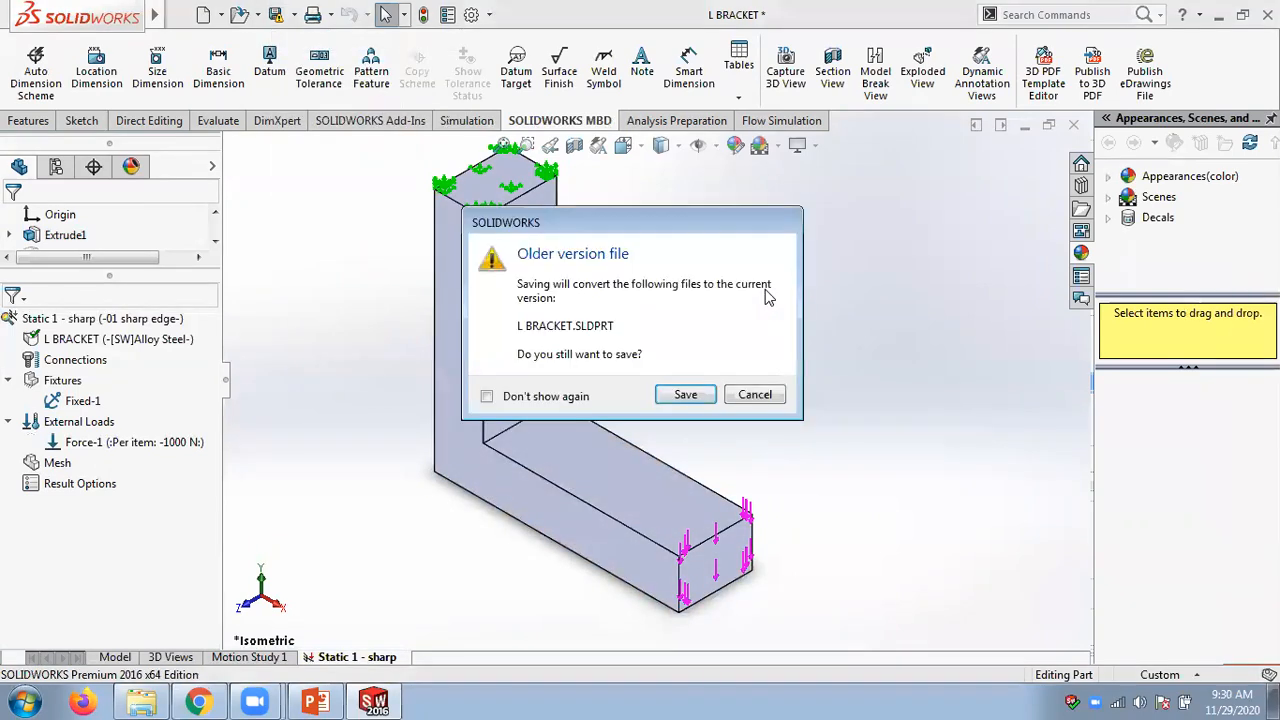
click(686, 395)
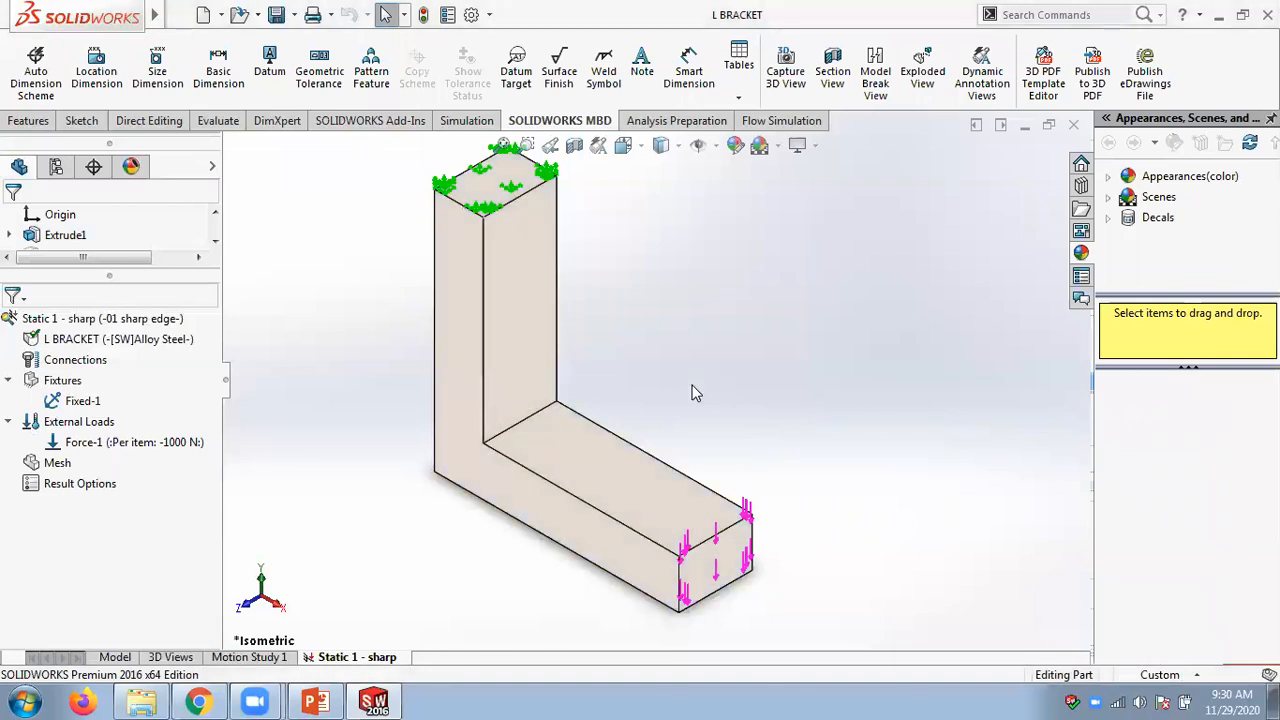
- Switch to the PowerPoint presentation and review the Procedure slides on force definition and Standard mesh settings
click(333, 700)
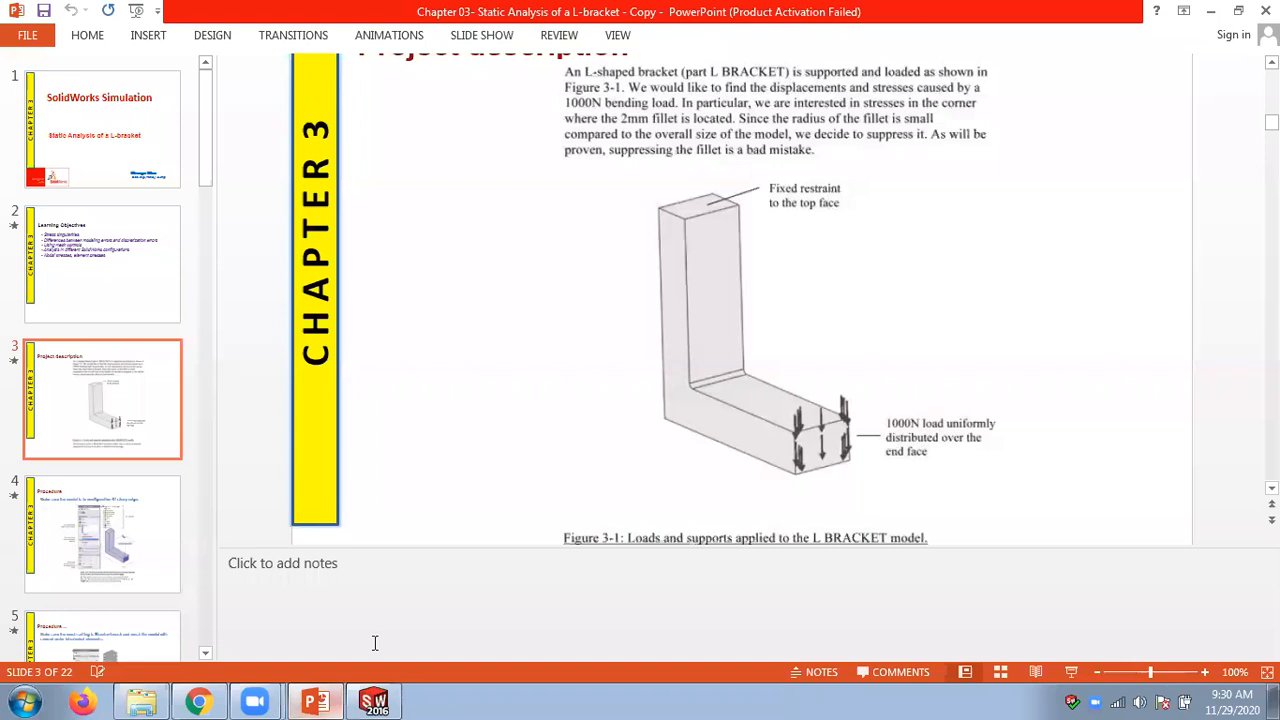
scroll(478, 472, down, 1)
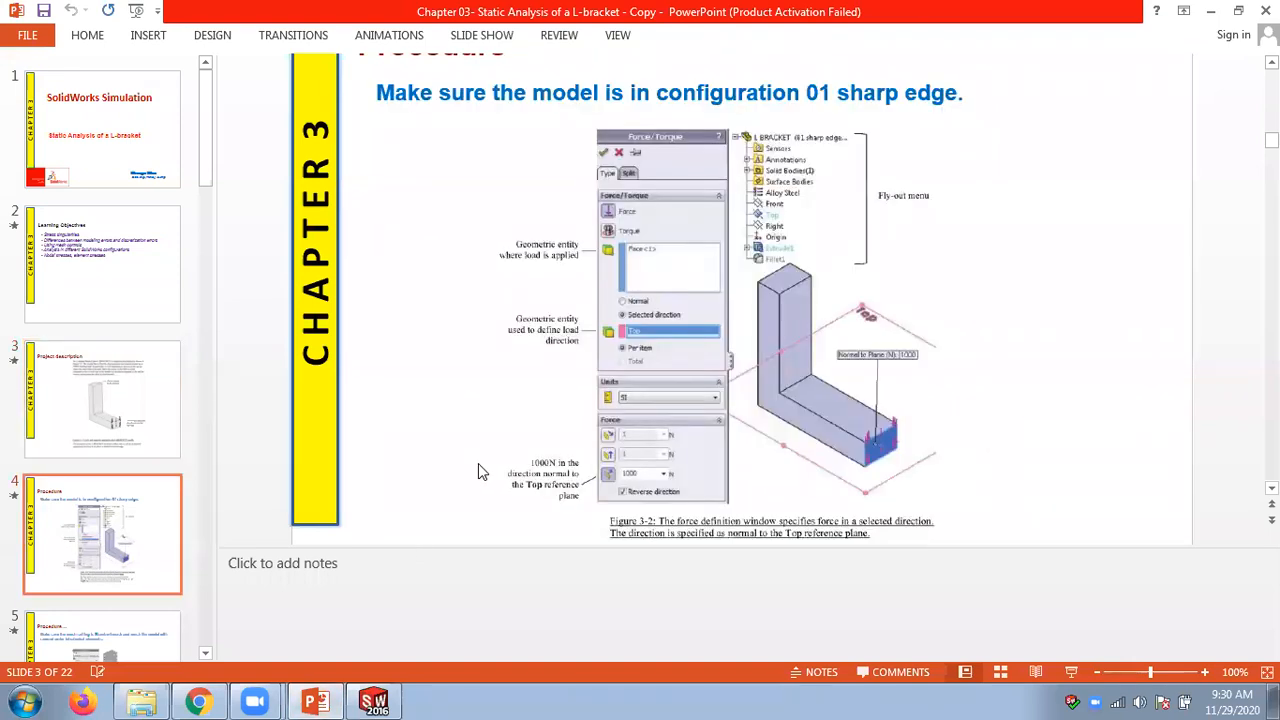
scroll(479, 471, down, 1)
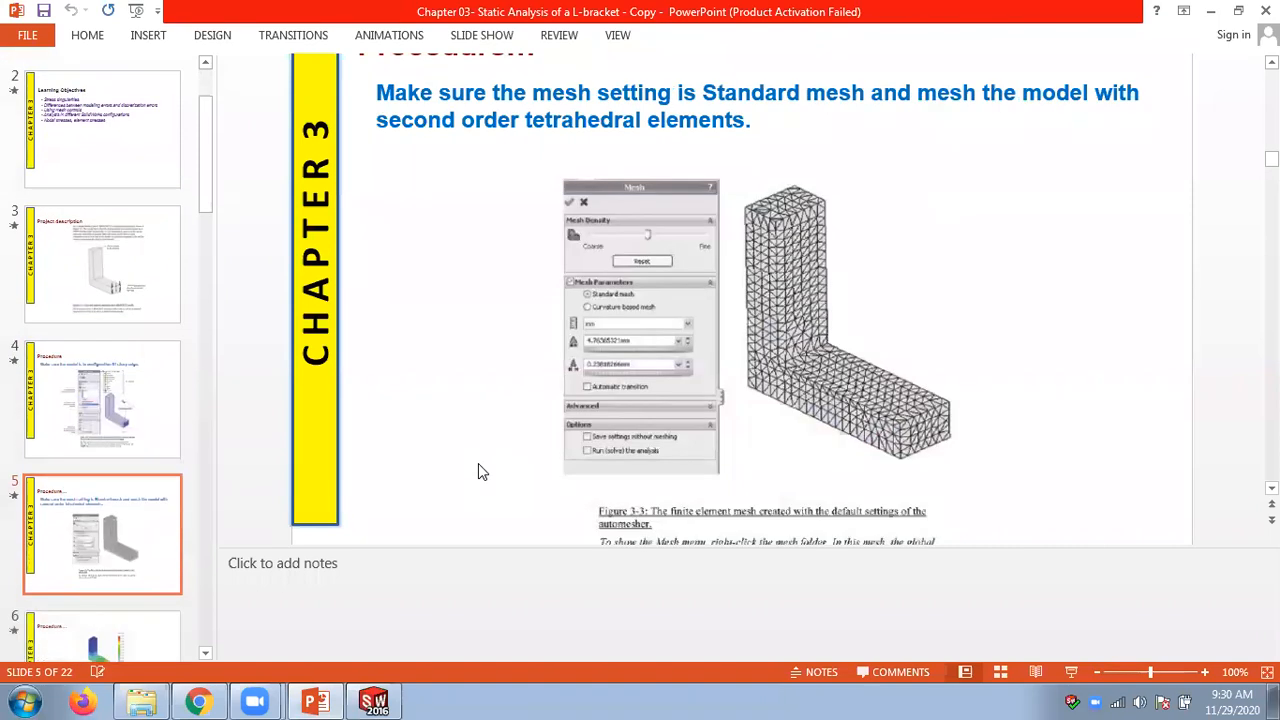
scroll(692, 304, up, 1)
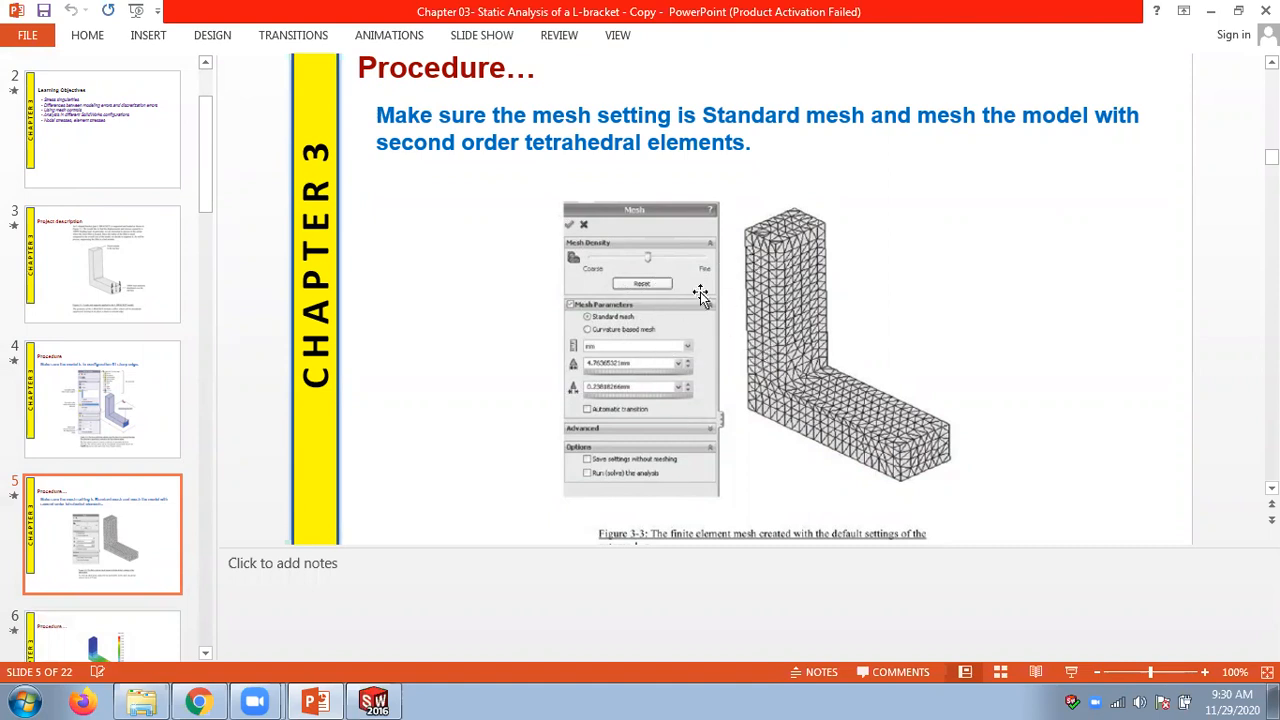
- Switch back to SolidWorks and start creating the study's mesh, enabling Mesh Parameters with the Standard mesh option
click(376, 700)
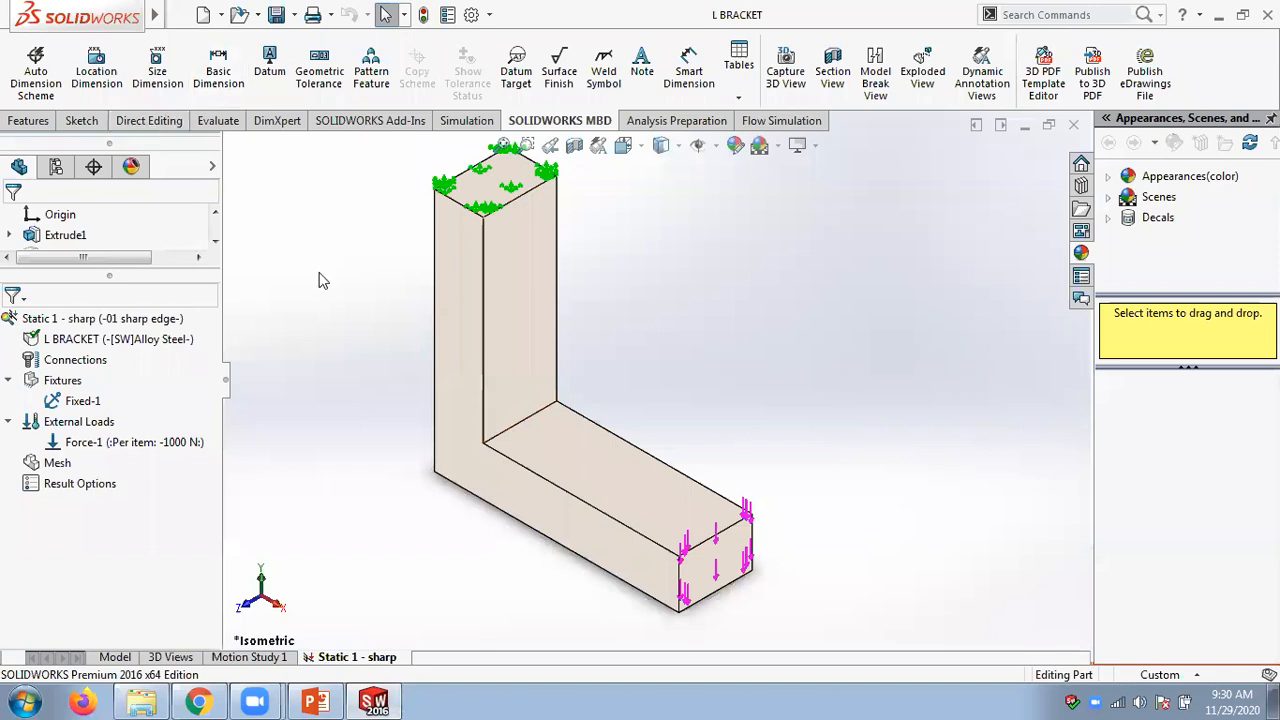
right_click(58, 462)
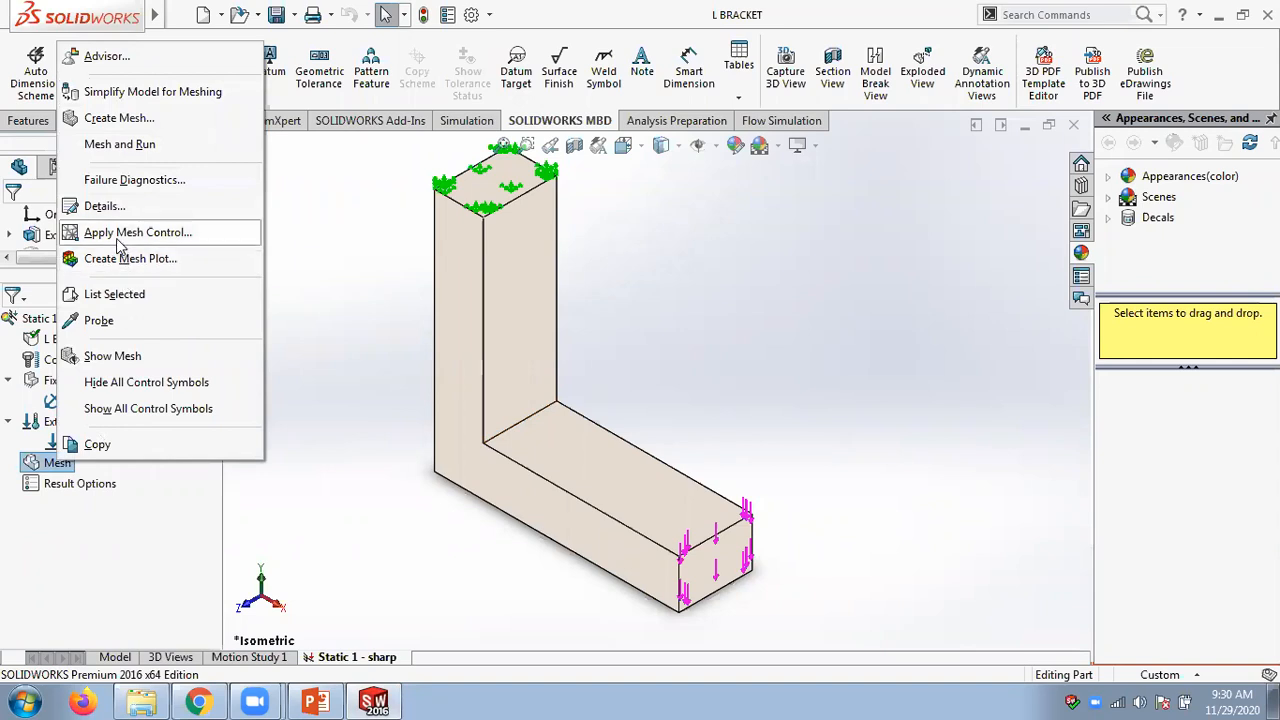
click(119, 118)
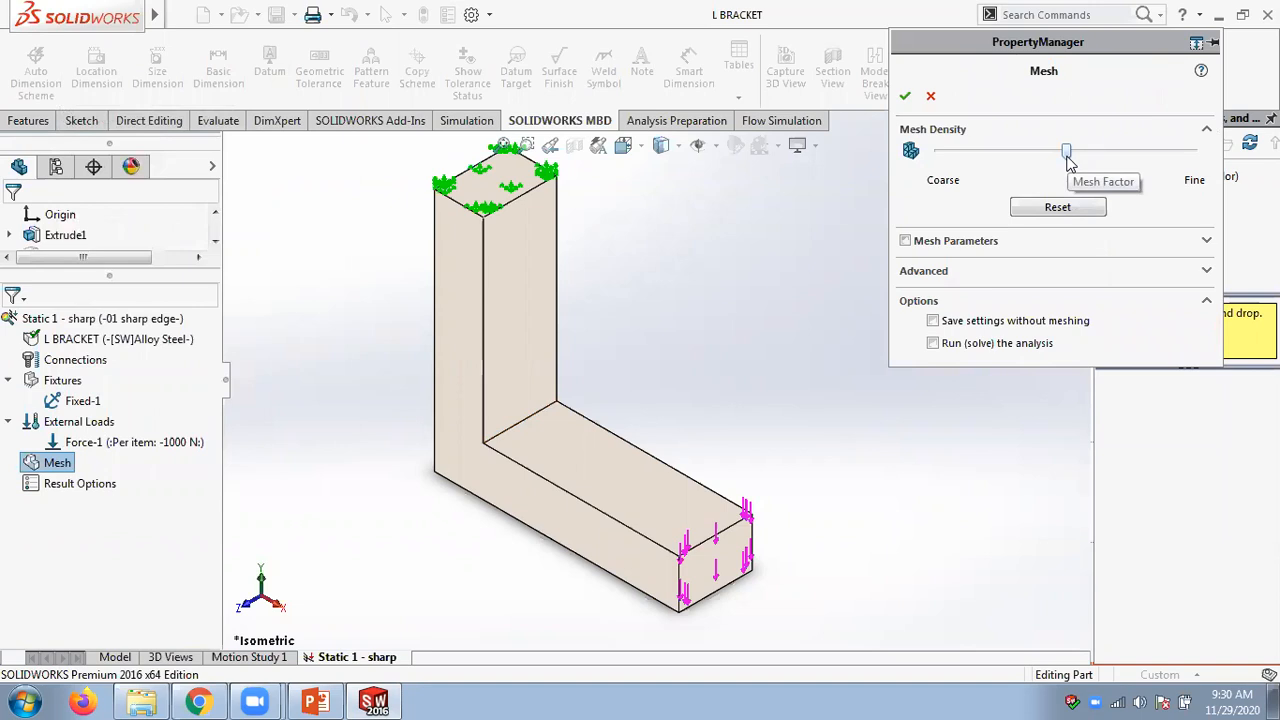
click(1207, 271)
click(1207, 242)
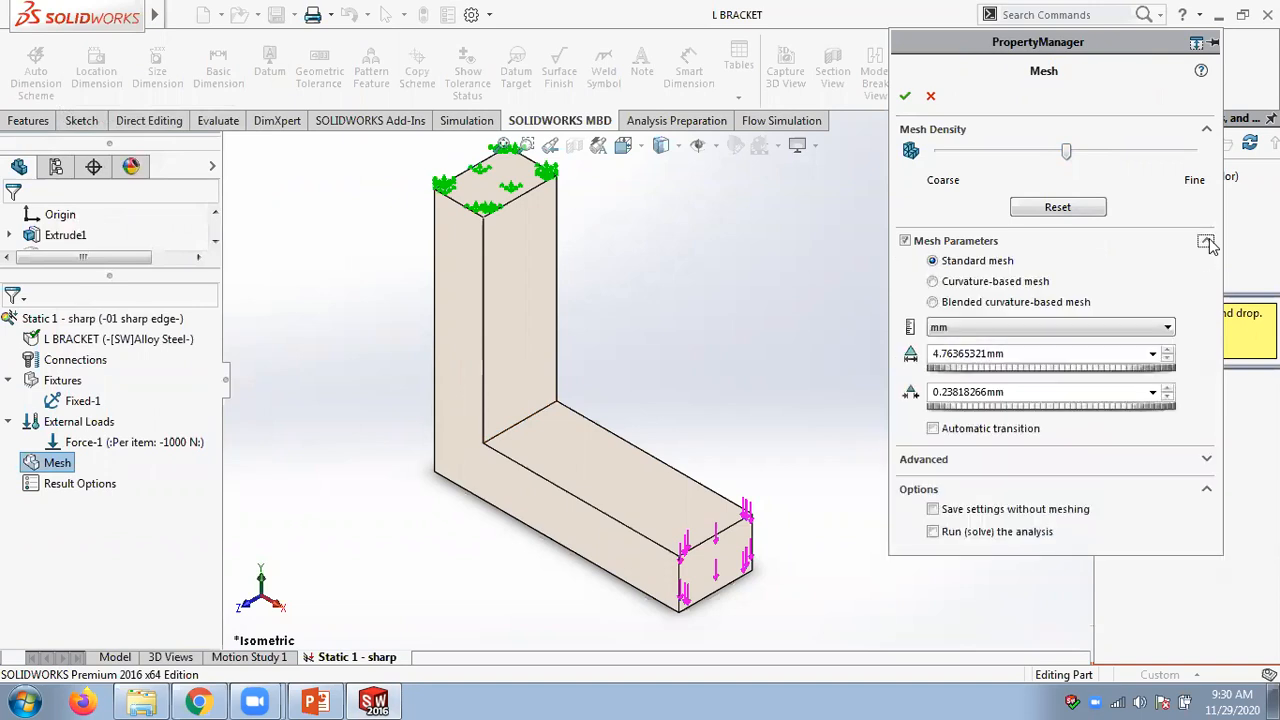
- Check the mesh settings on the PowerPoint slide at 140% zoom, then return to SolidWorks and generate the standard mesh
click(333, 701)
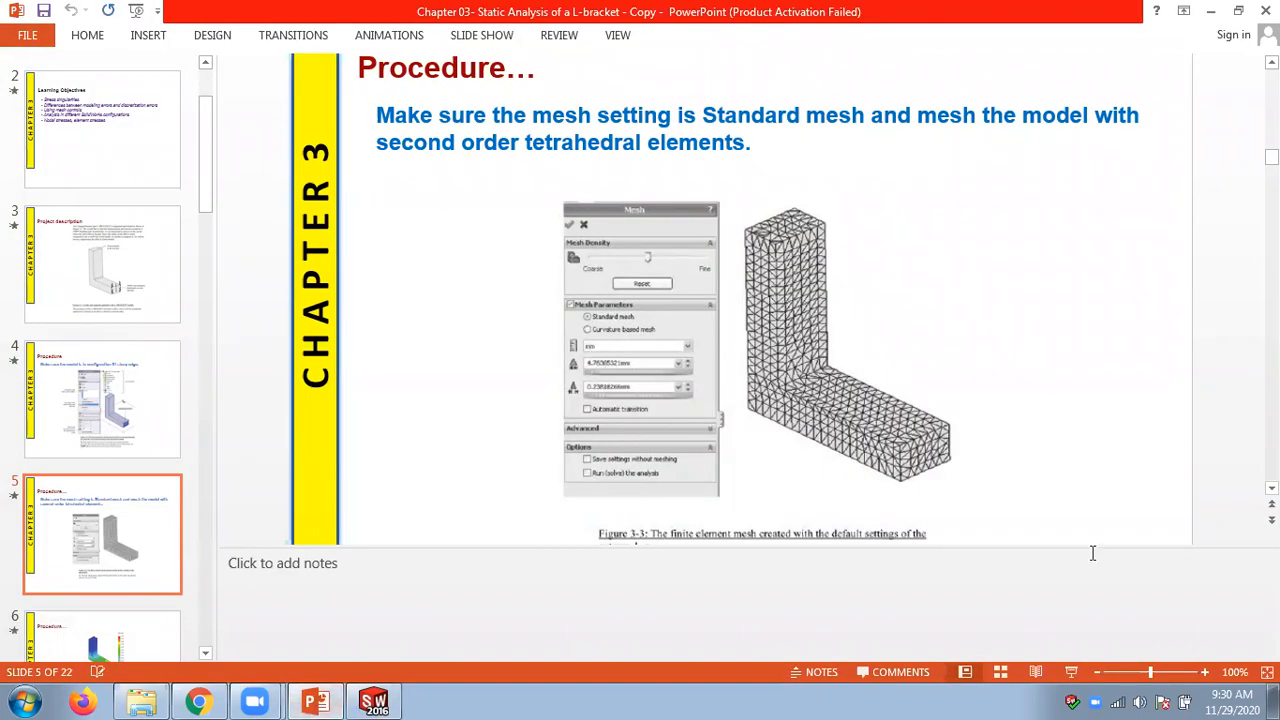
click(1205, 675)
click(1205, 675)
click(1205, 675)
click(1205, 675)
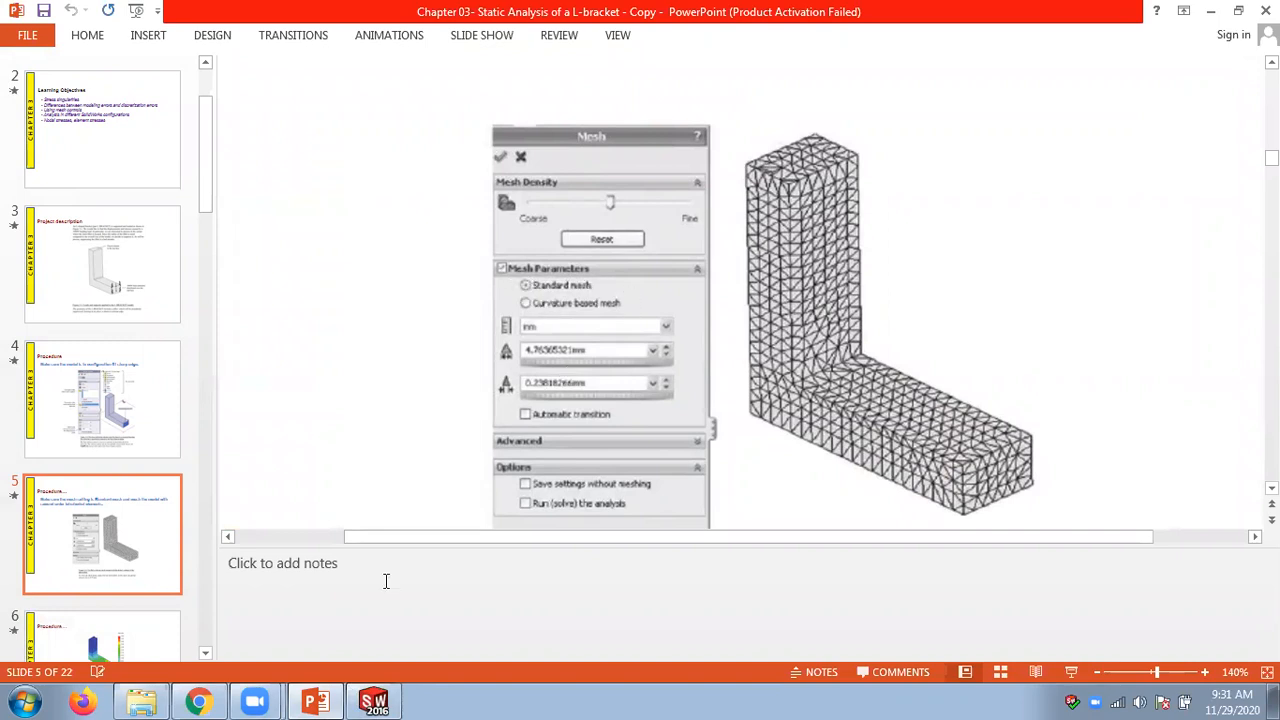
click(373, 700)
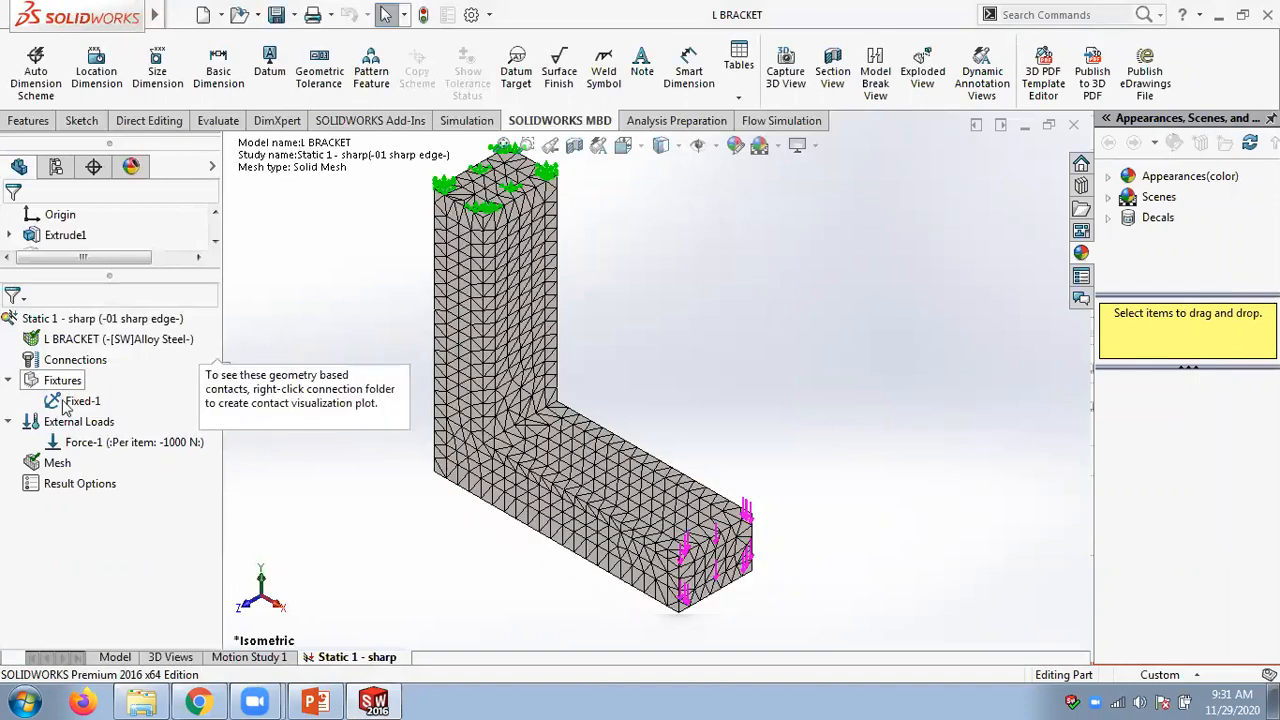
- Review the full mesh details and examine the elements around the bracket's sharp inner corner, then close the details
right_click(50, 464)
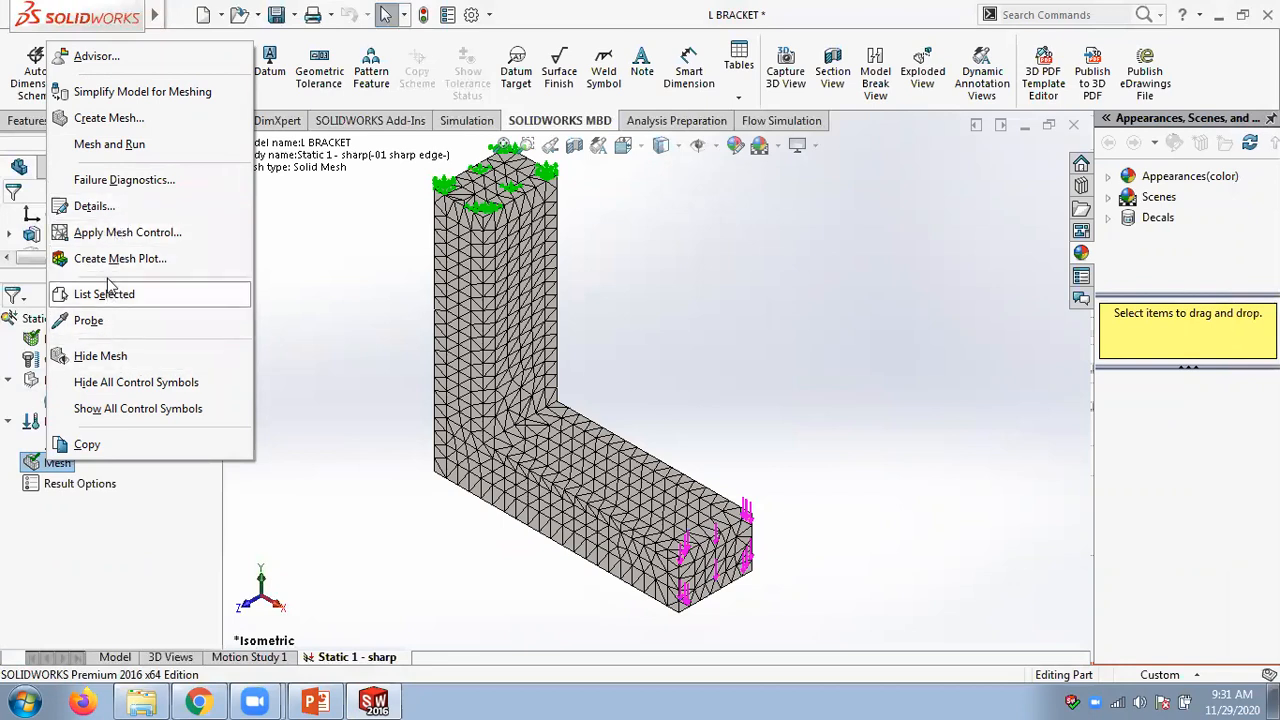
click(90, 206)
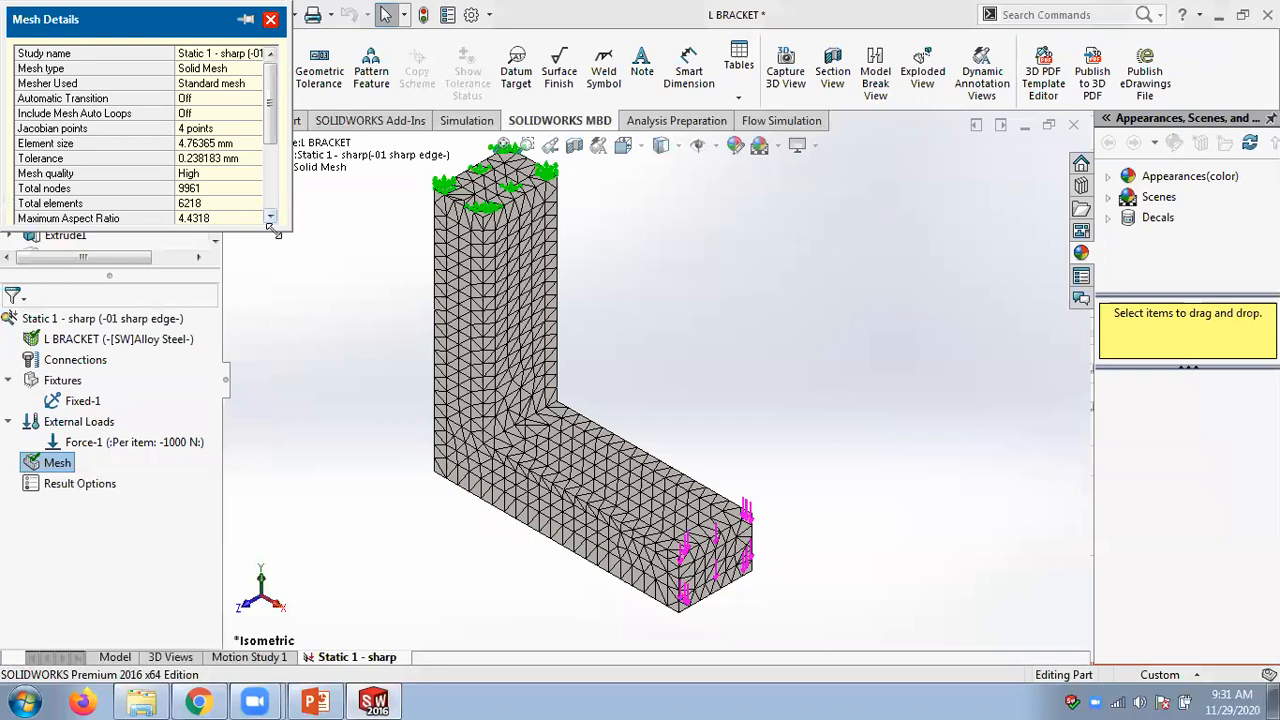
drag(270, 227, 350, 368)
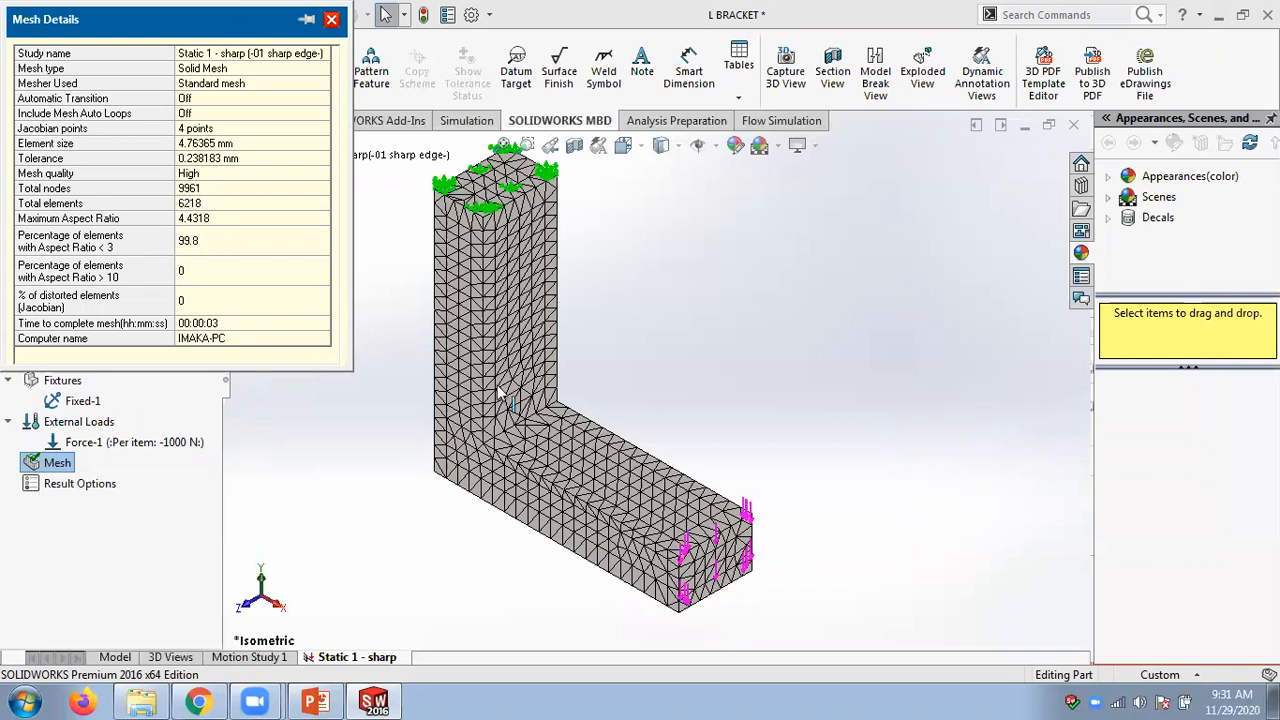
scroll(497, 458, down, 5)
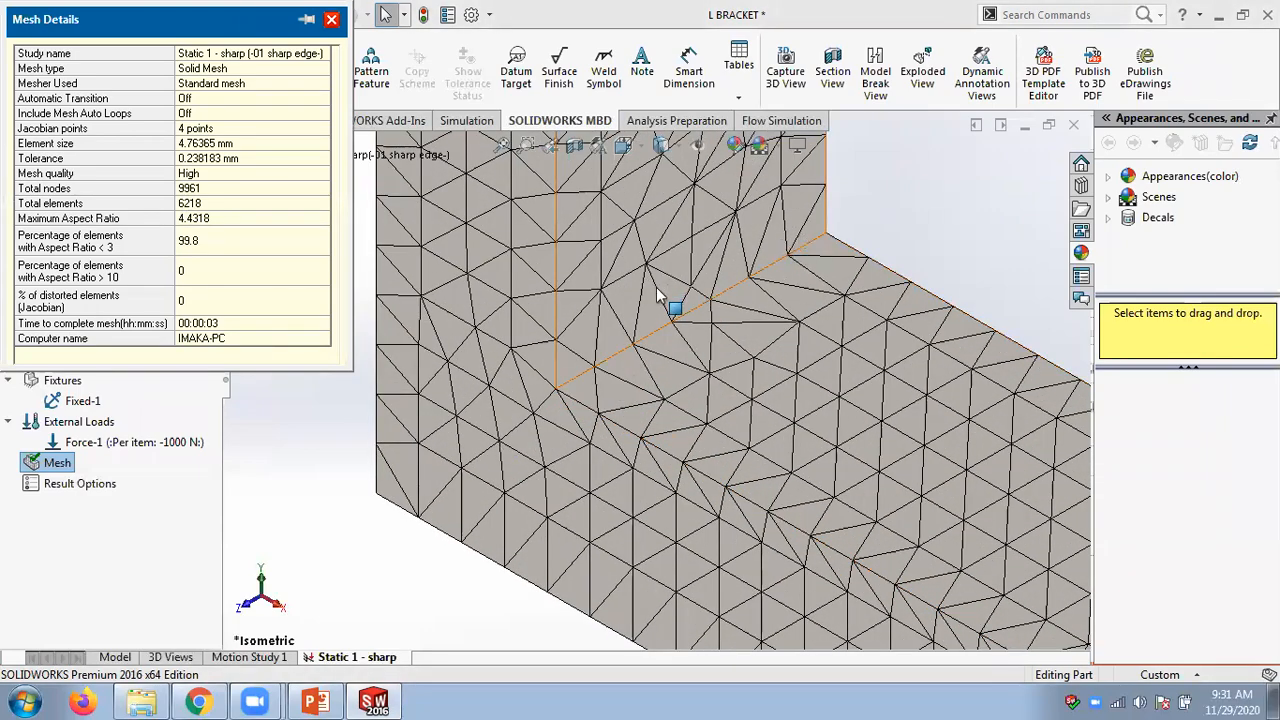
scroll(677, 297, up, 3)
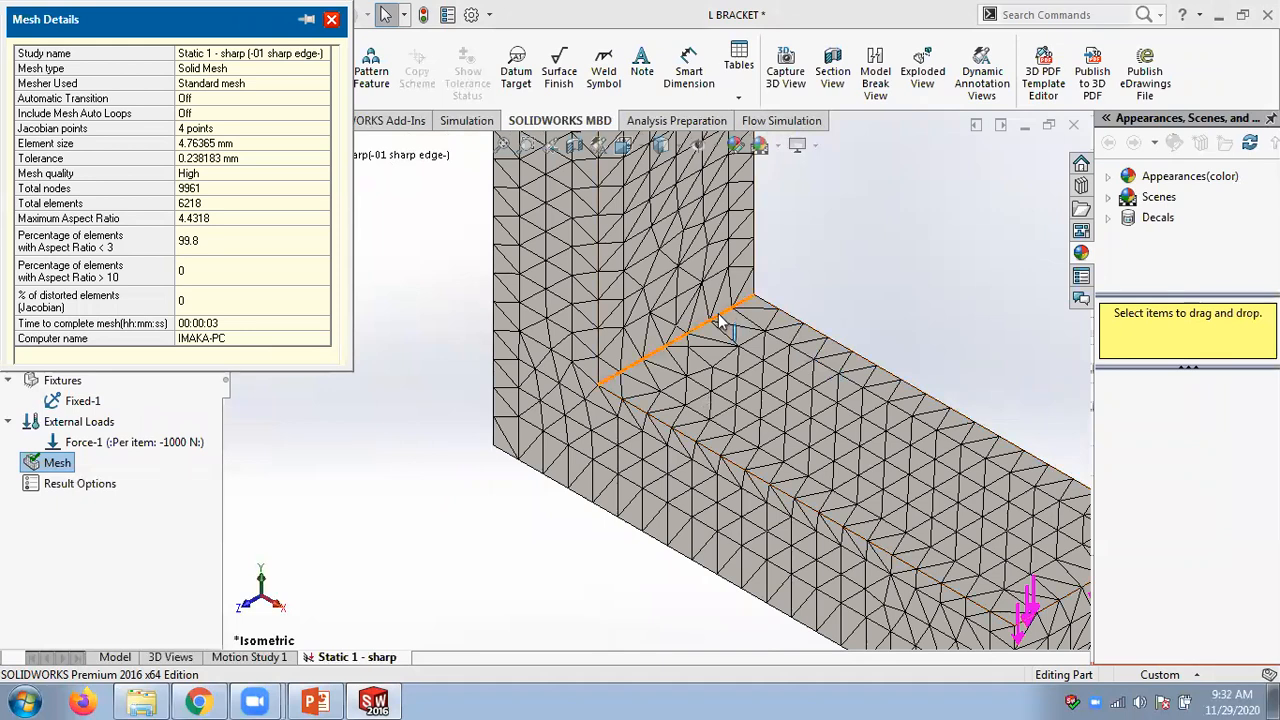
scroll(793, 343, up, 3)
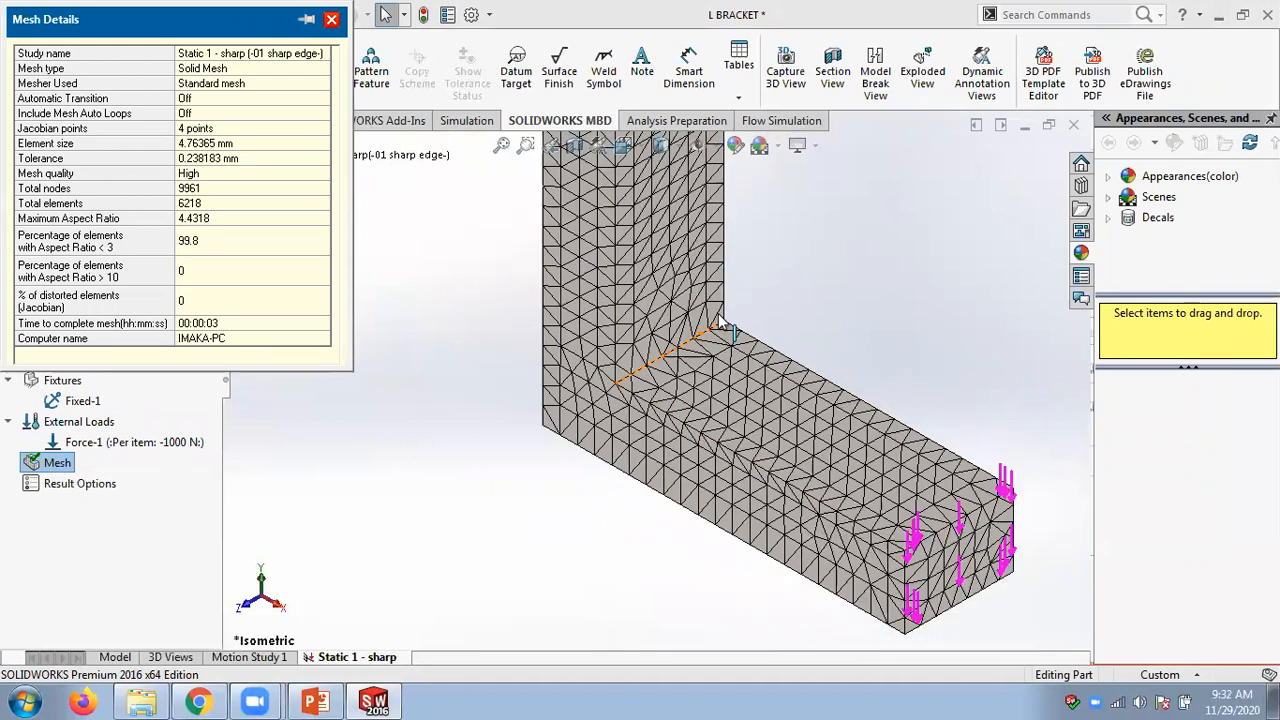
click(331, 19)
- Run the sharp-edge static study and view its von Mises stress plot on the bracket
click(68, 318)
right_click(68, 320)
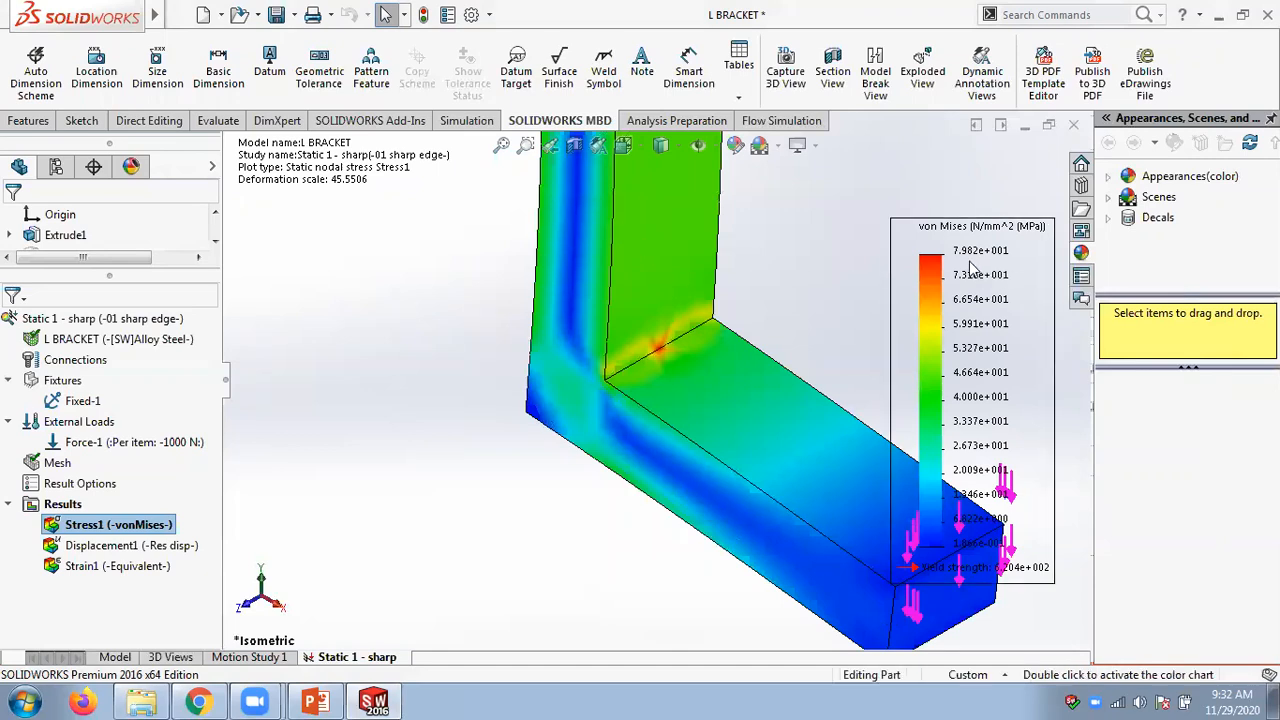
scroll(834, 337, up, 3)
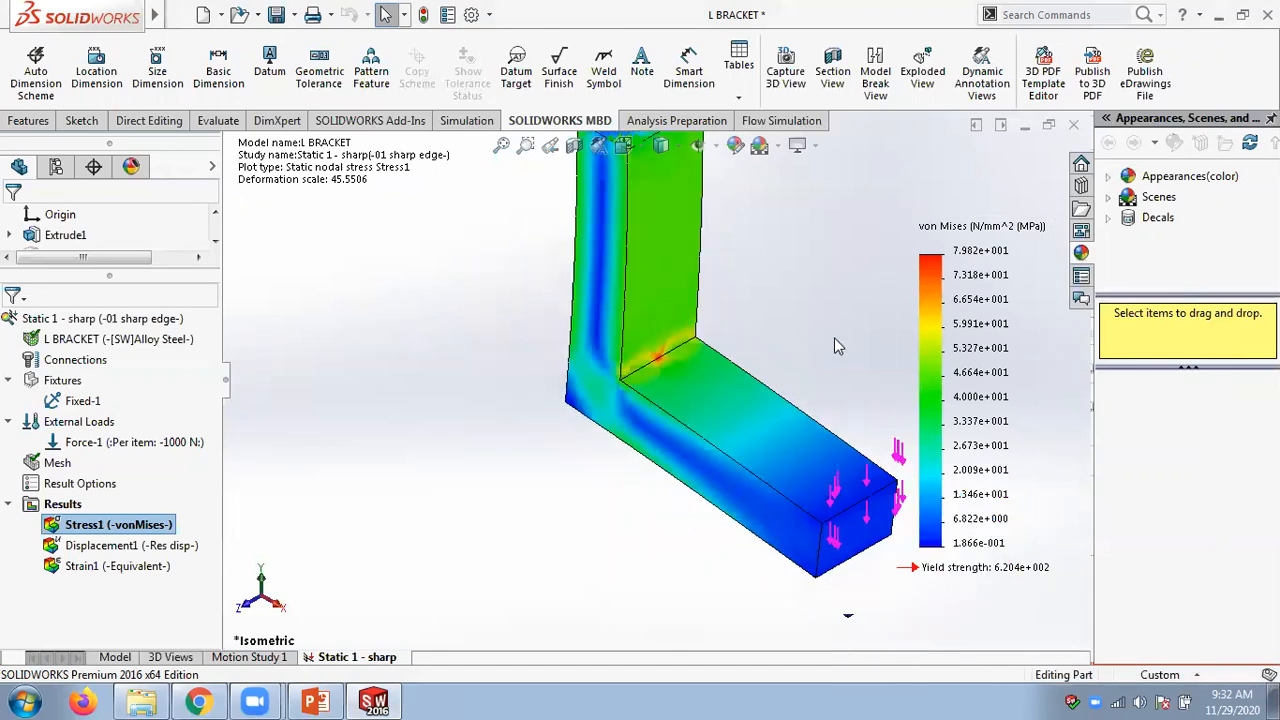
- Edit the von Mises stress plot's chart options to show the legend values in floating (plain decimal) format
right_click(968, 286)
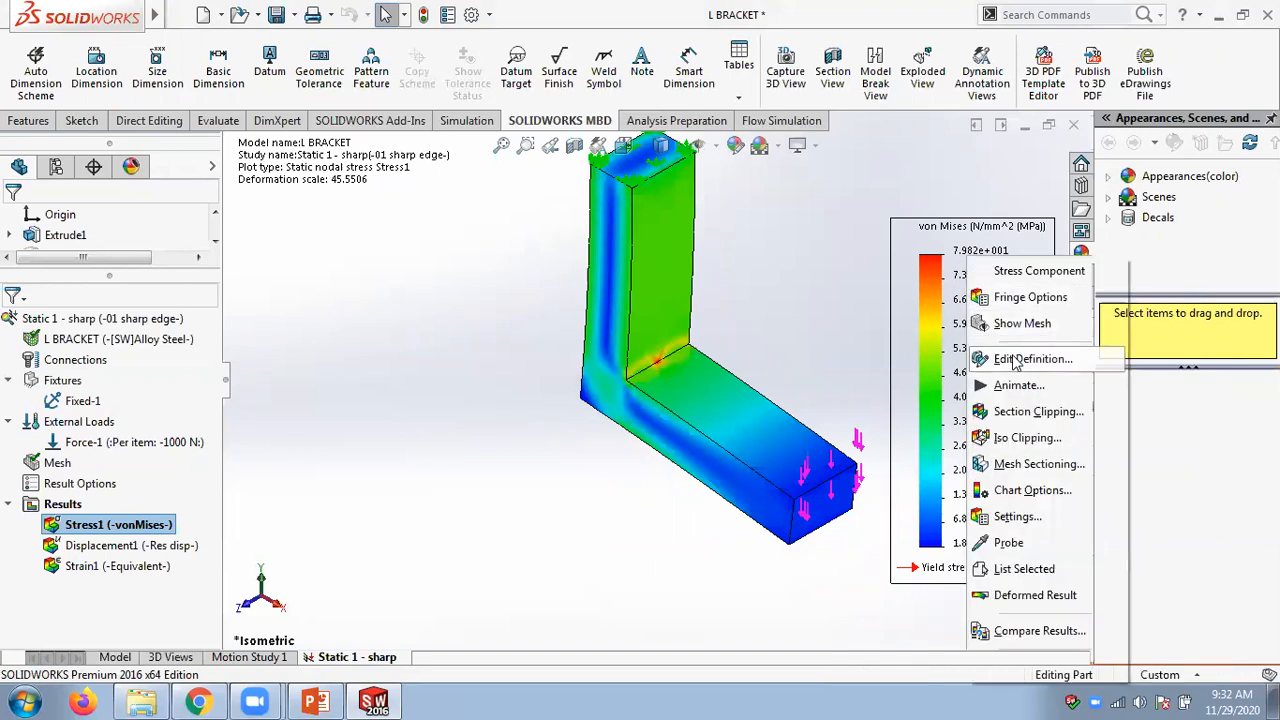
click(1015, 360)
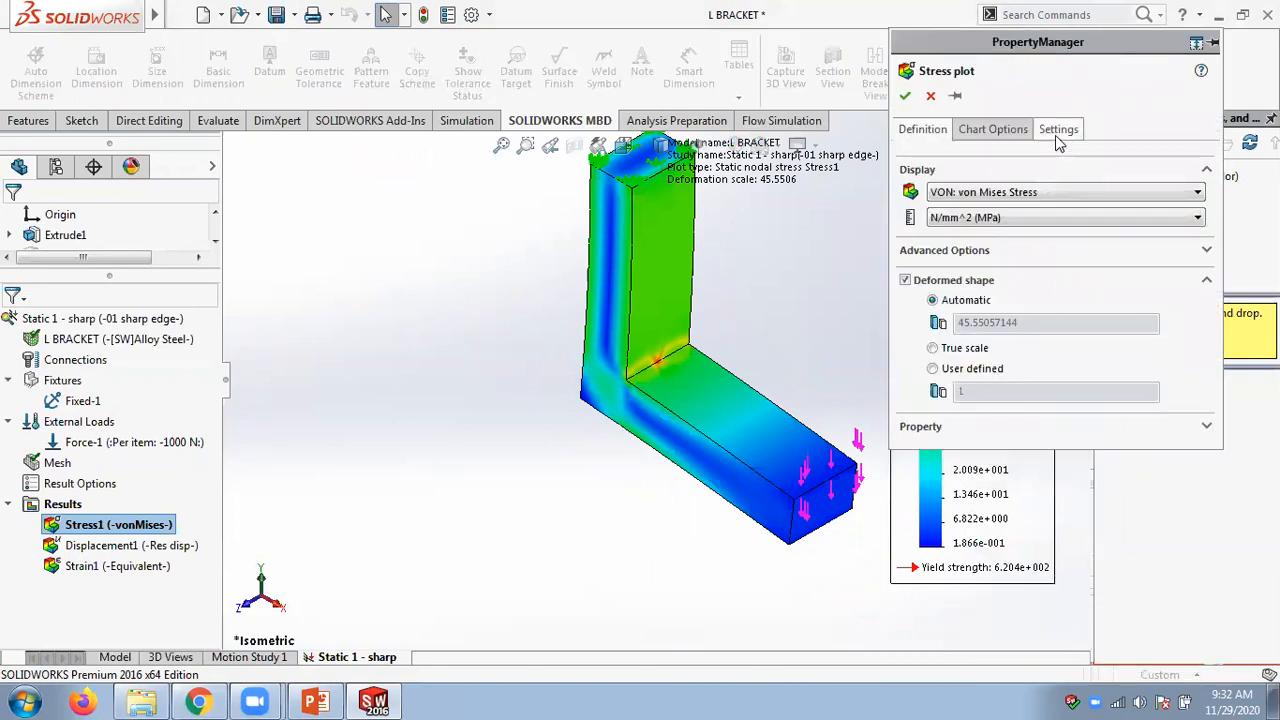
click(1014, 131)
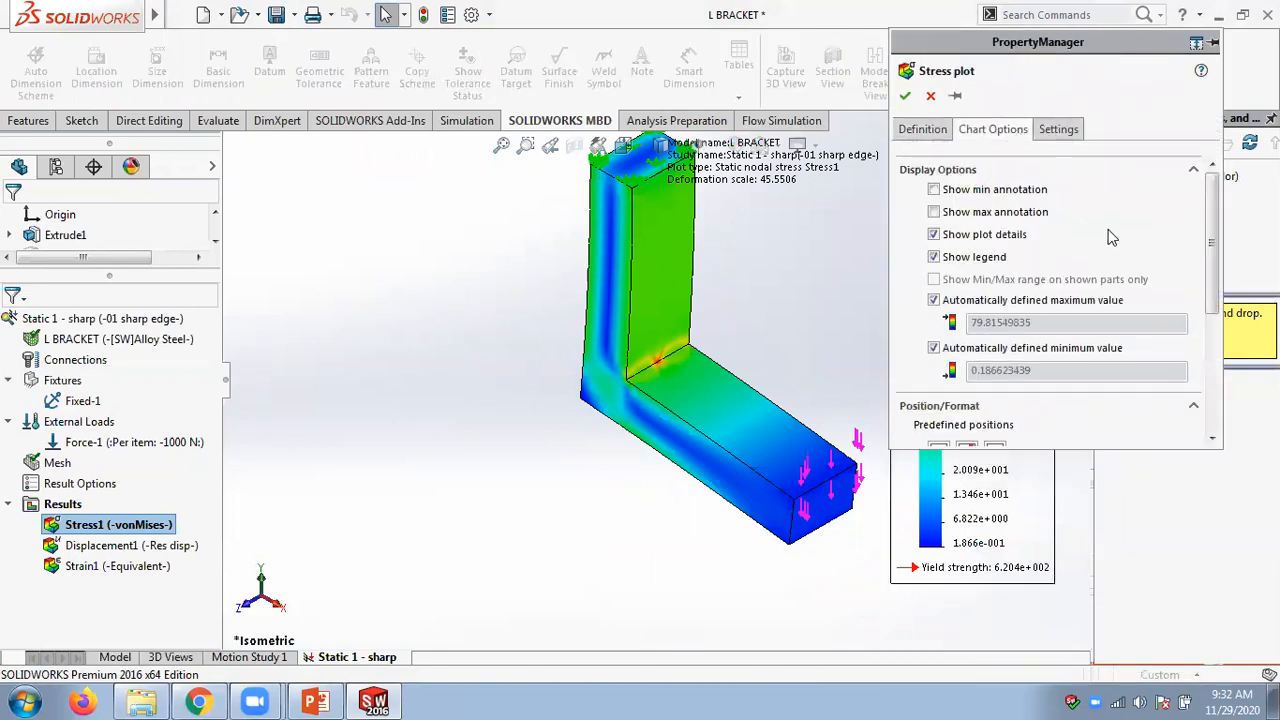
scroll(1212, 265, down, 5)
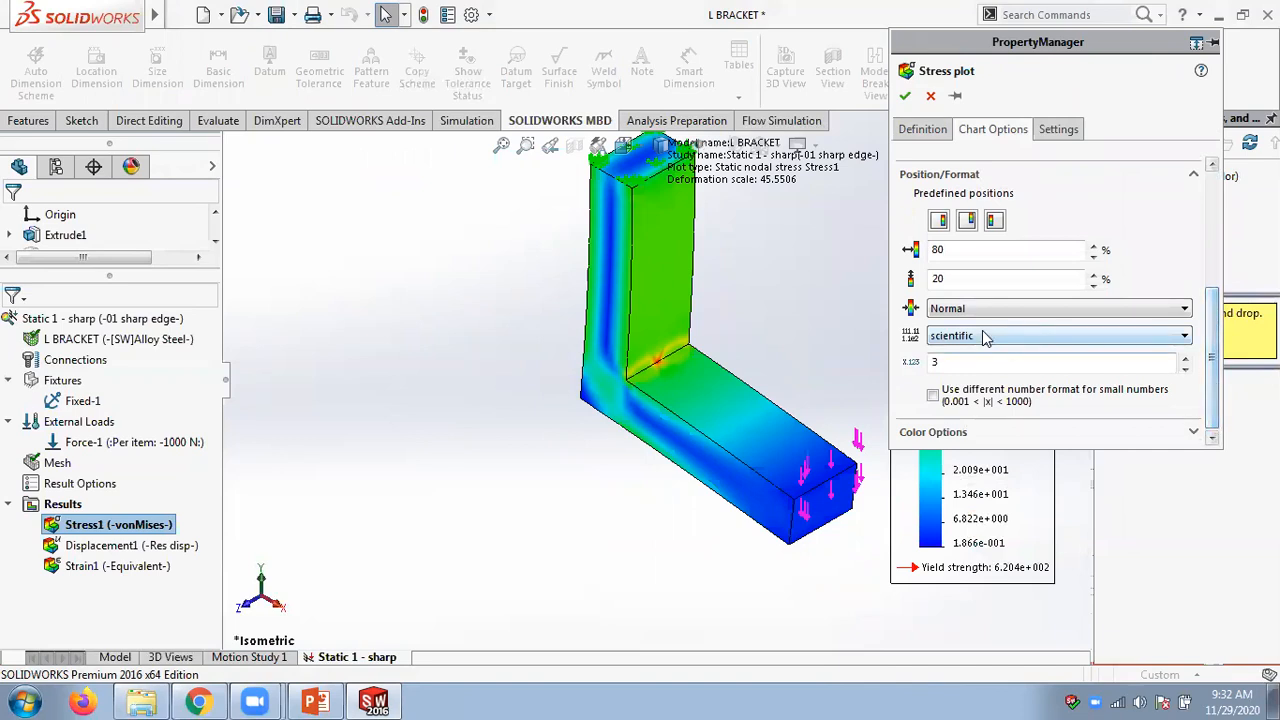
click(984, 336)
click(988, 365)
drag(1210, 368, 1212, 264)
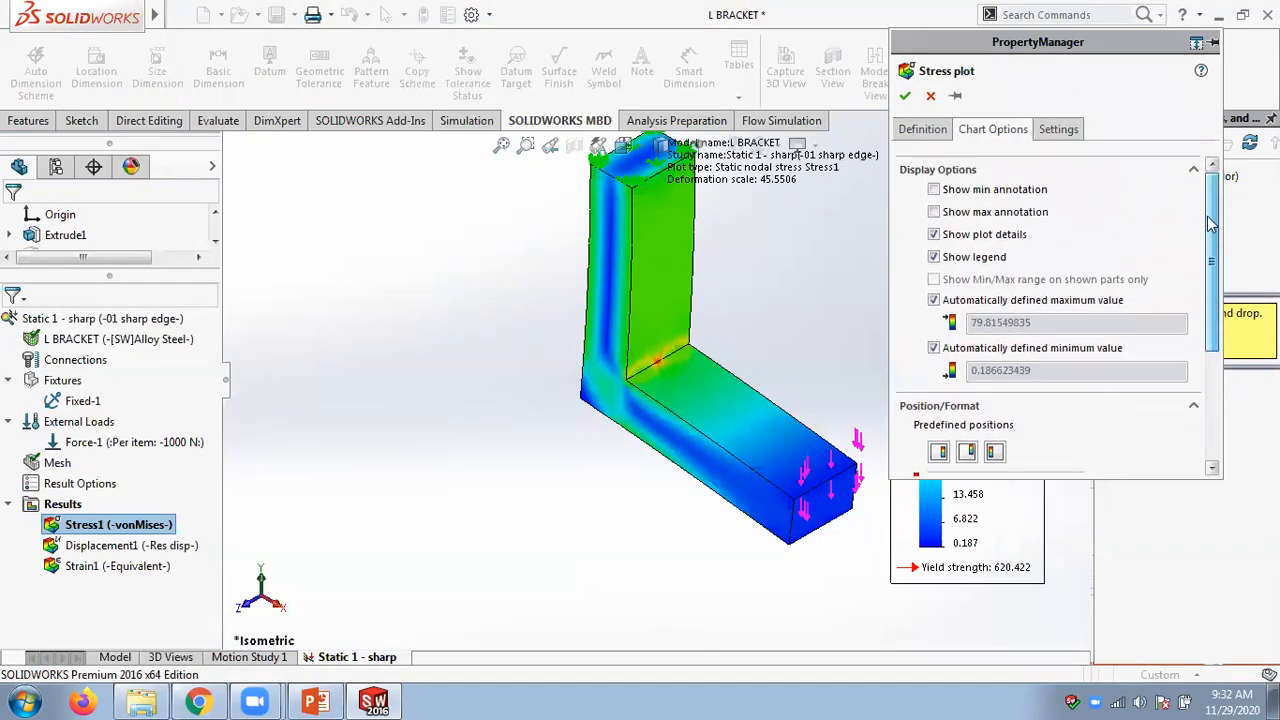
- Turn on the minimum and maximum annotations for the stress plot and accept the plot settings
click(933, 190)
click(933, 212)
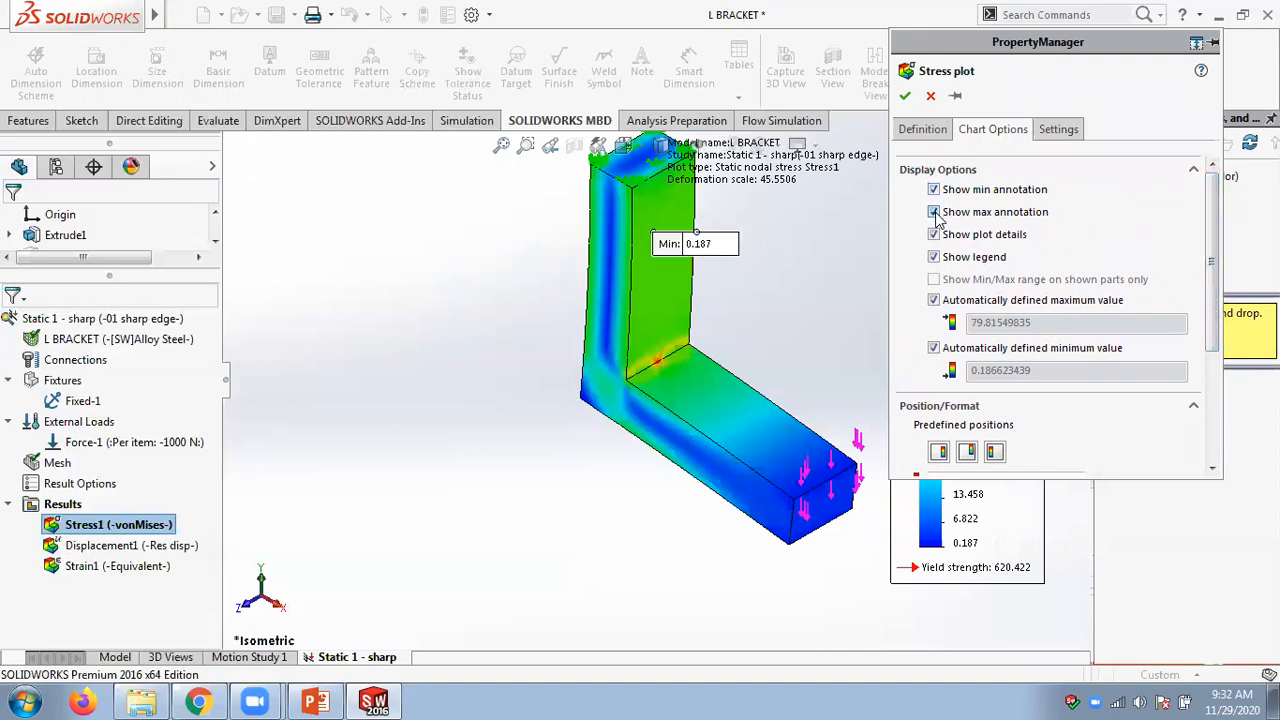
click(905, 98)
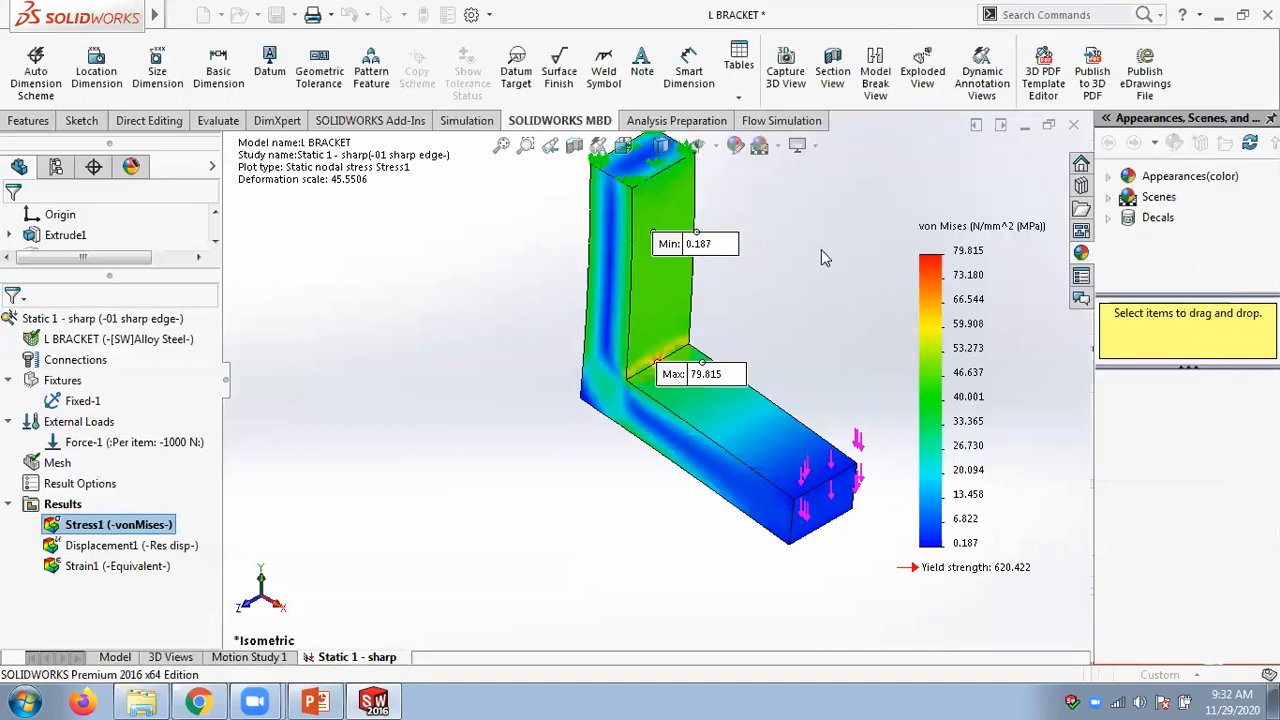
- Inspect the stress at the inner corner and move the Min and Max annotations off the bracket into empty space
scroll(620, 412, down, 4)
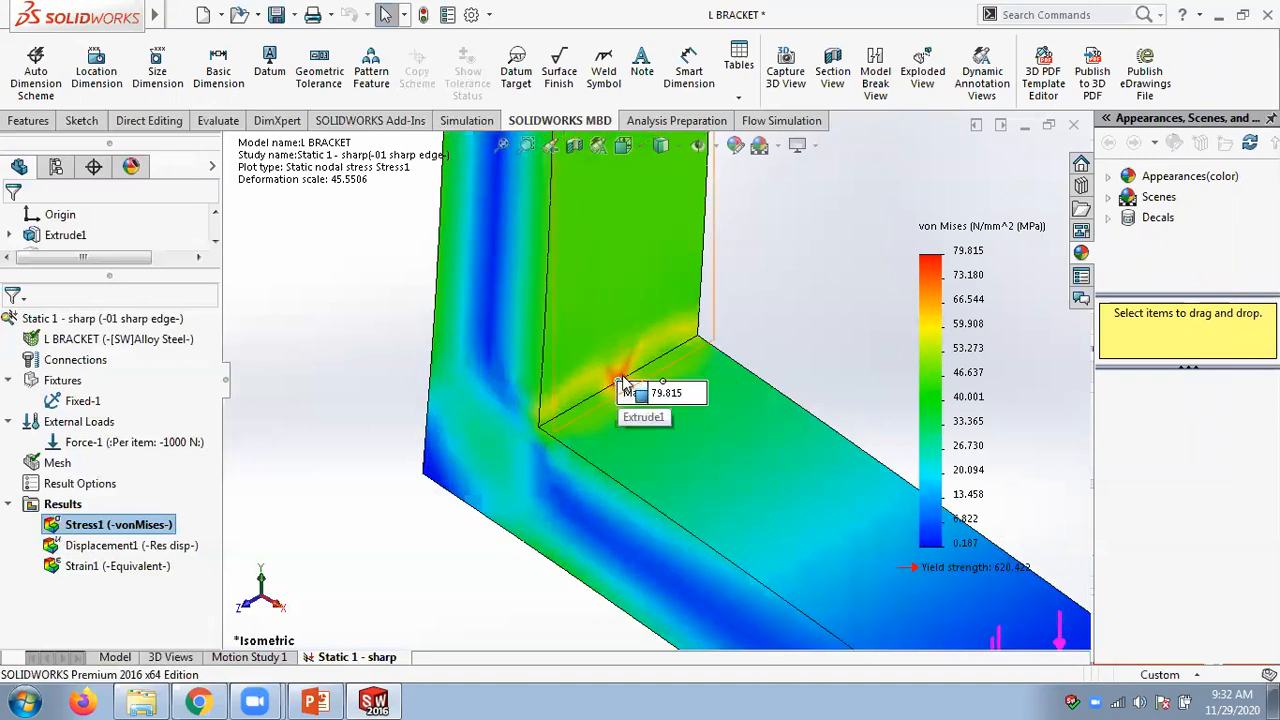
scroll(632, 380, up, 5)
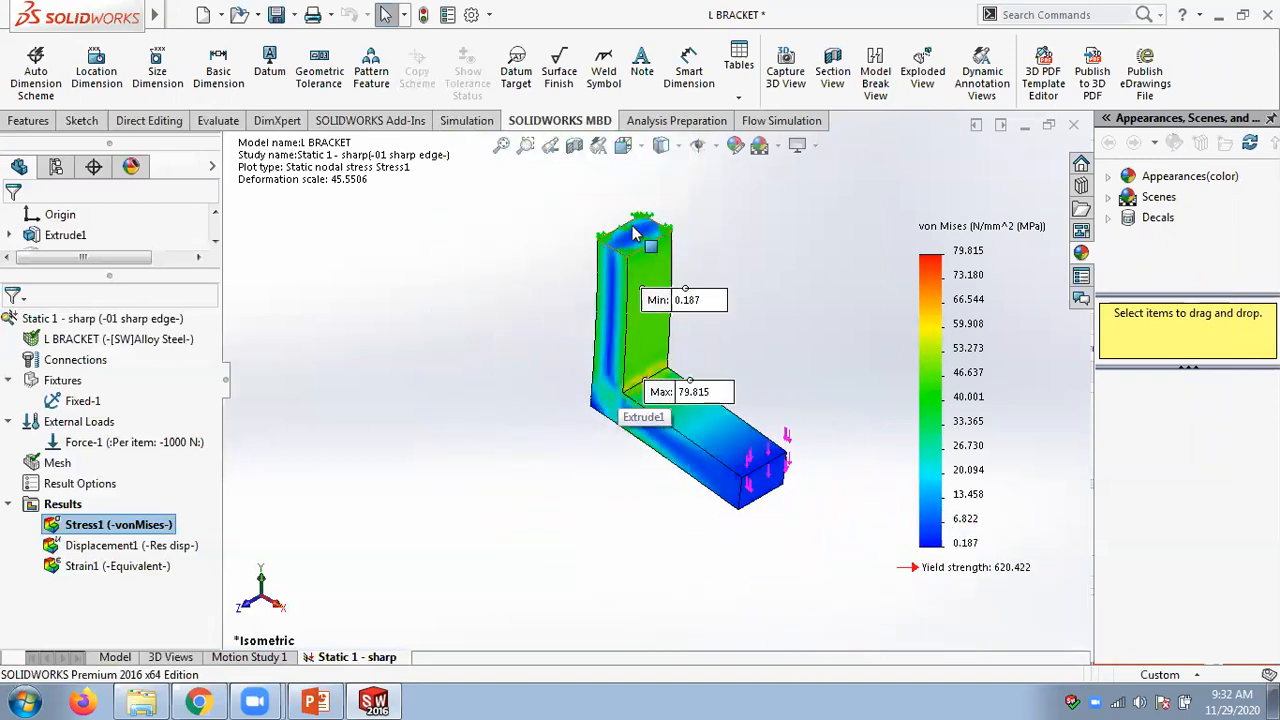
drag(718, 318, 834, 211)
drag(686, 290, 646, 289)
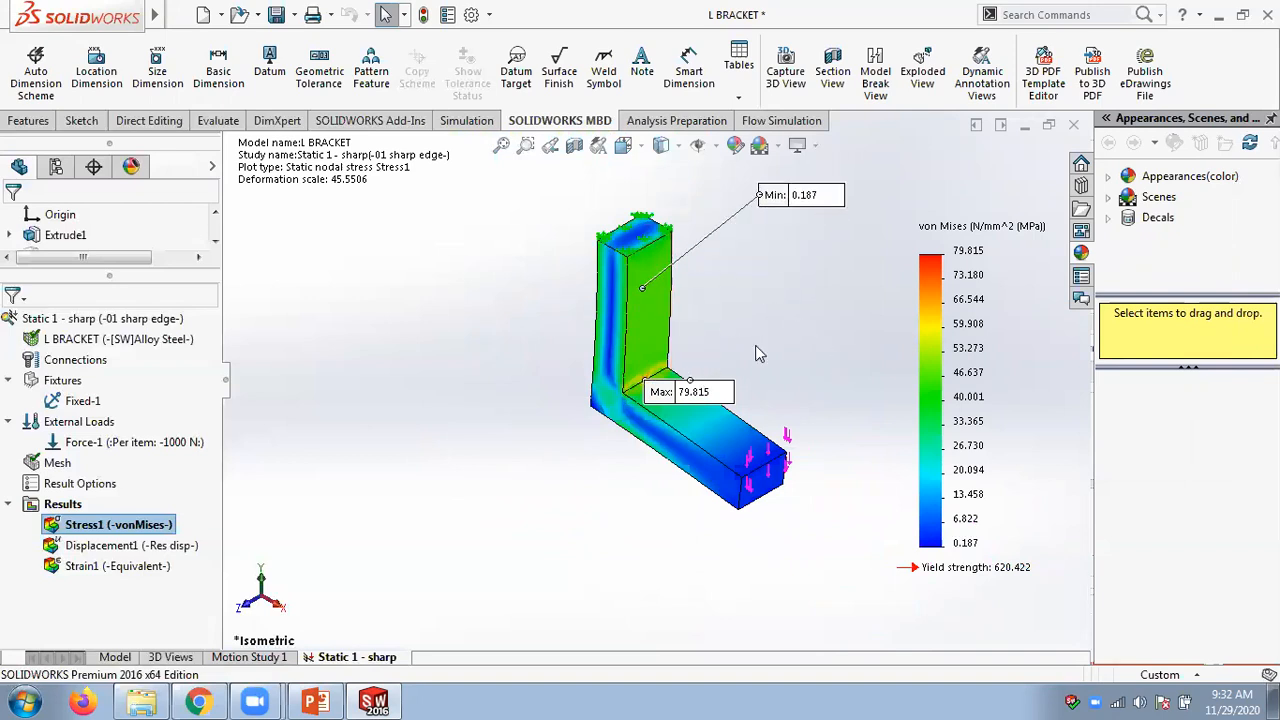
scroll(757, 350, down, 3)
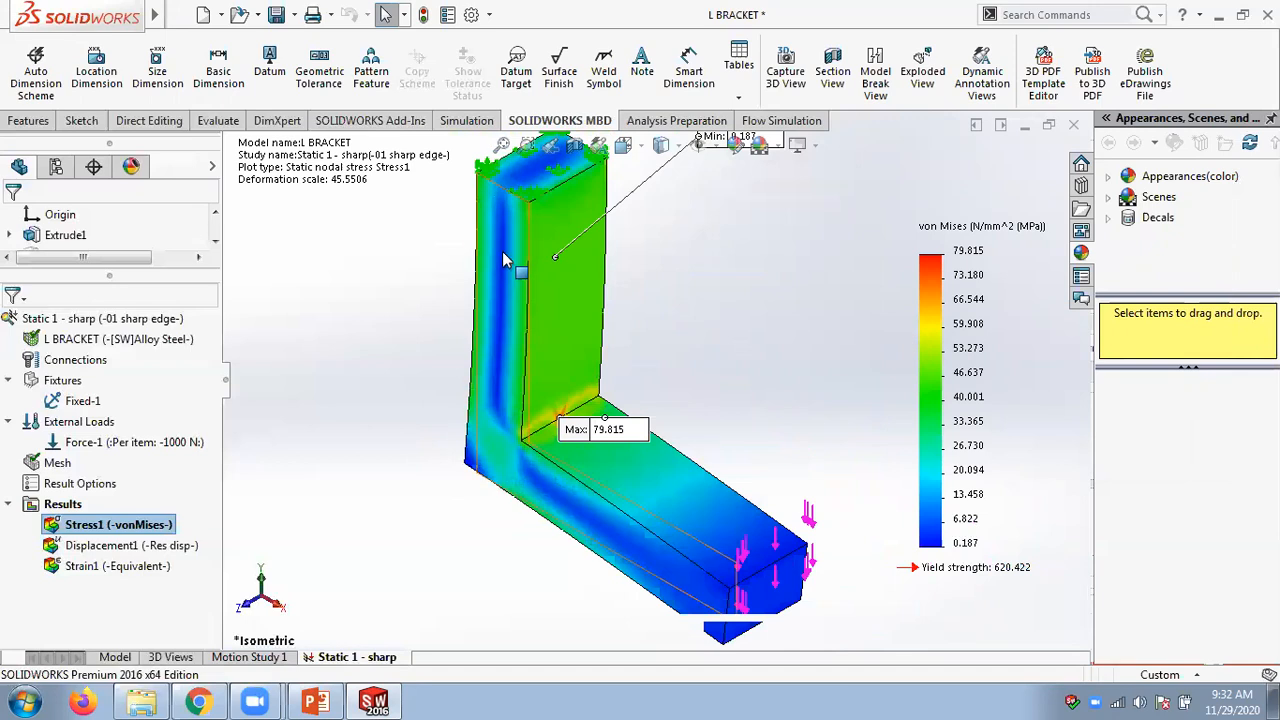
drag(600, 429, 742, 347)
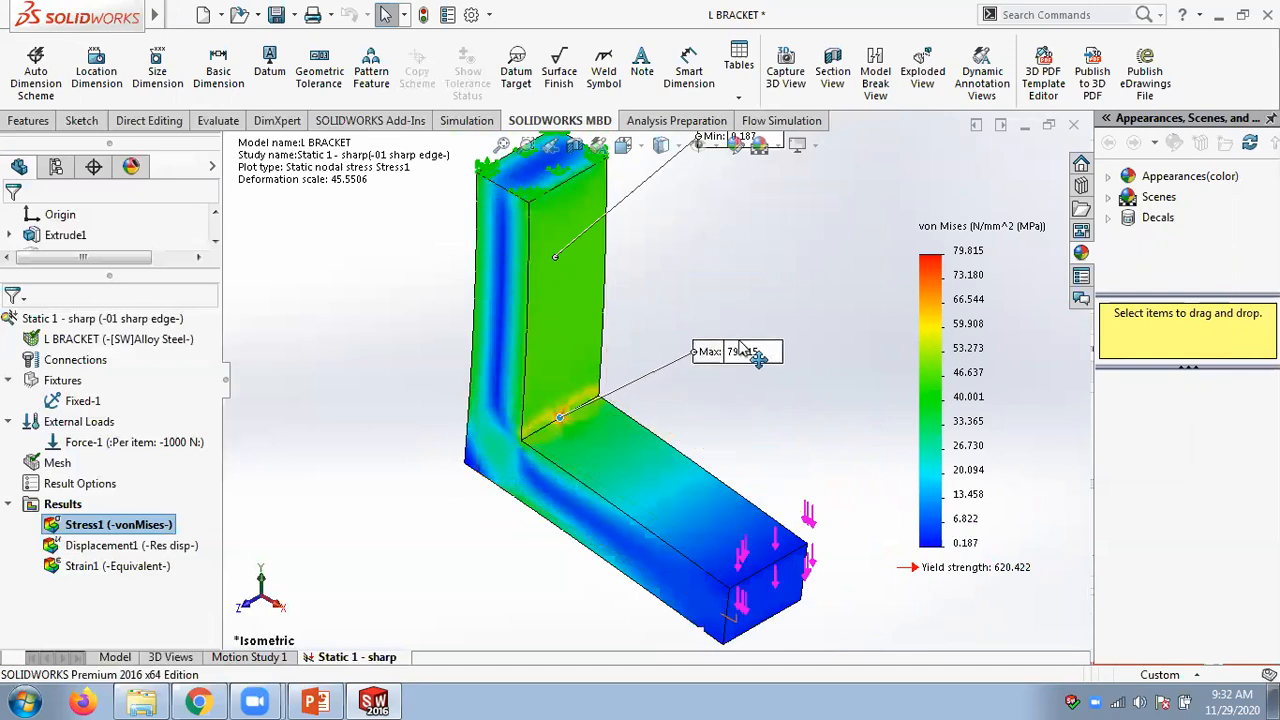
scroll(729, 303, up, 2)
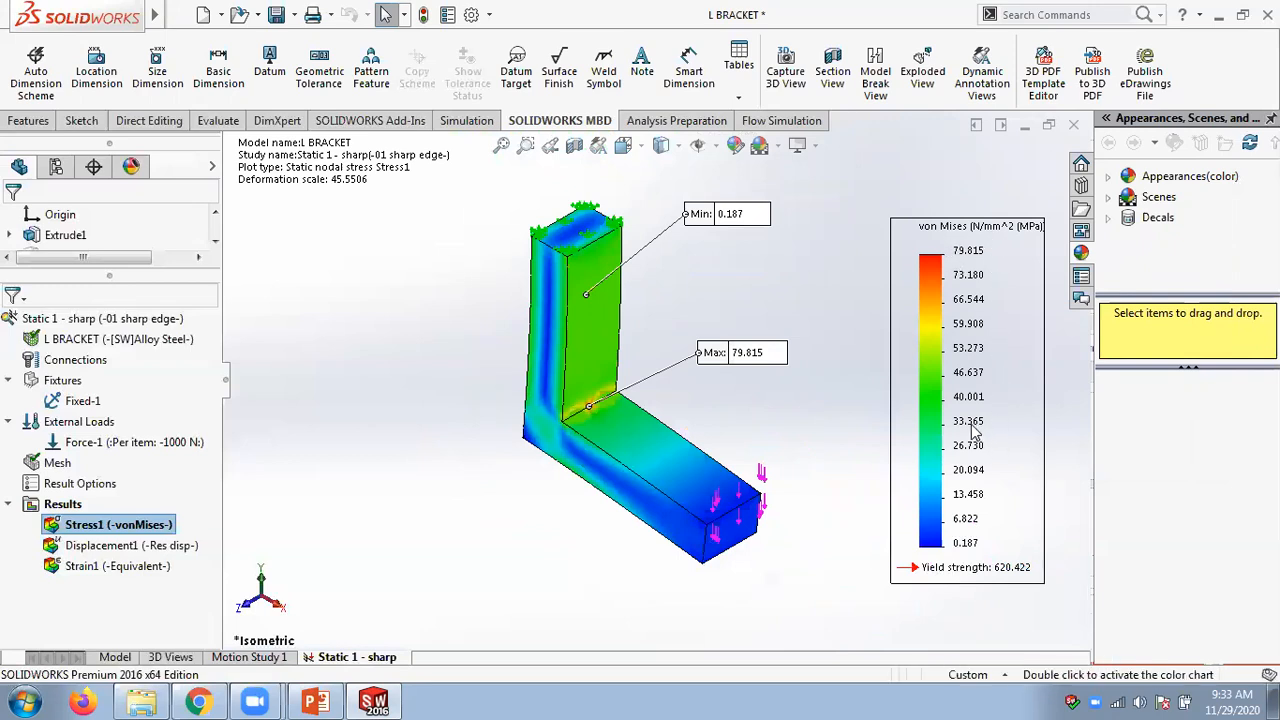
- Switch to PowerPoint and compare the stress plot with the results on slide 6, then return to SolidWorks
click(315, 702)
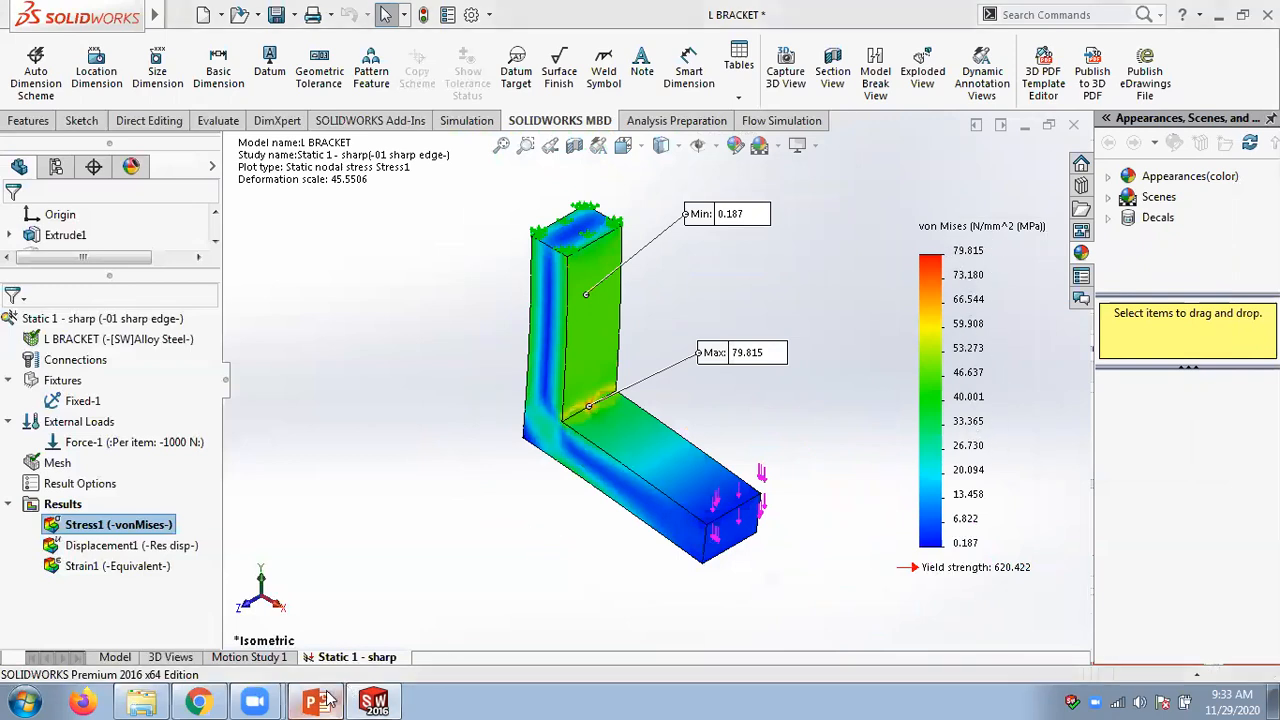
scroll(378, 430, down, 3)
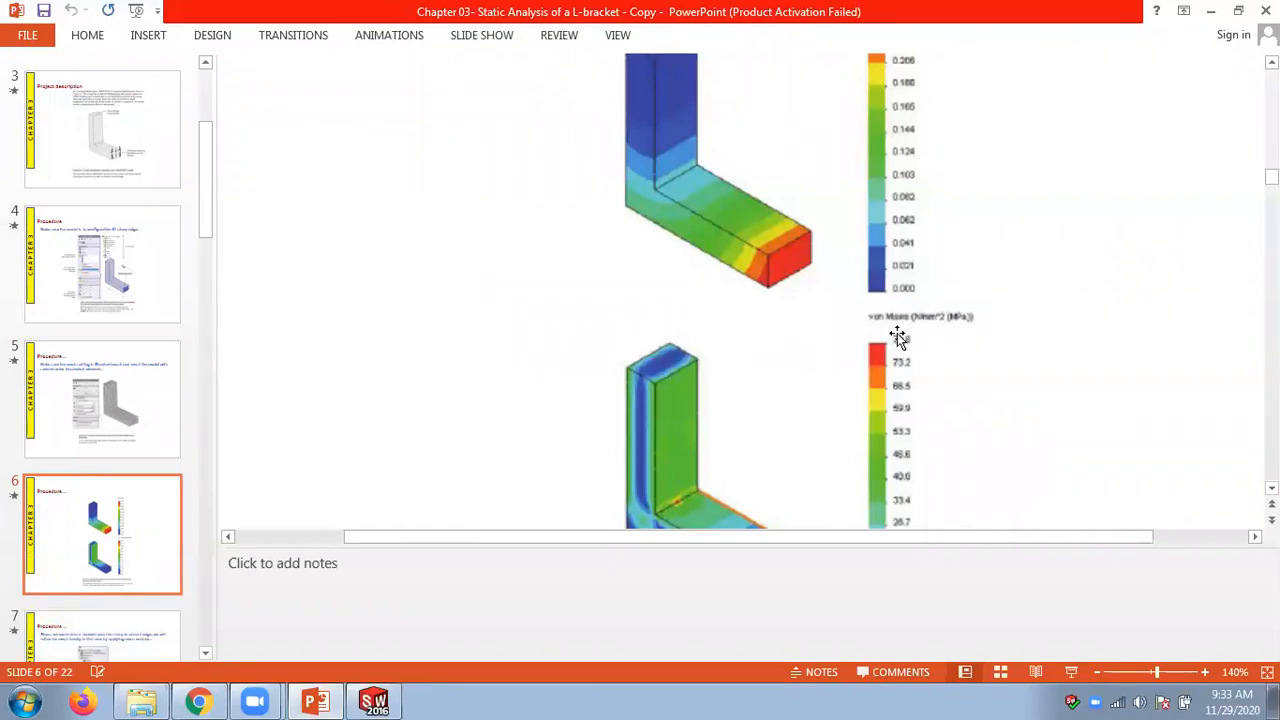
click(1210, 11)
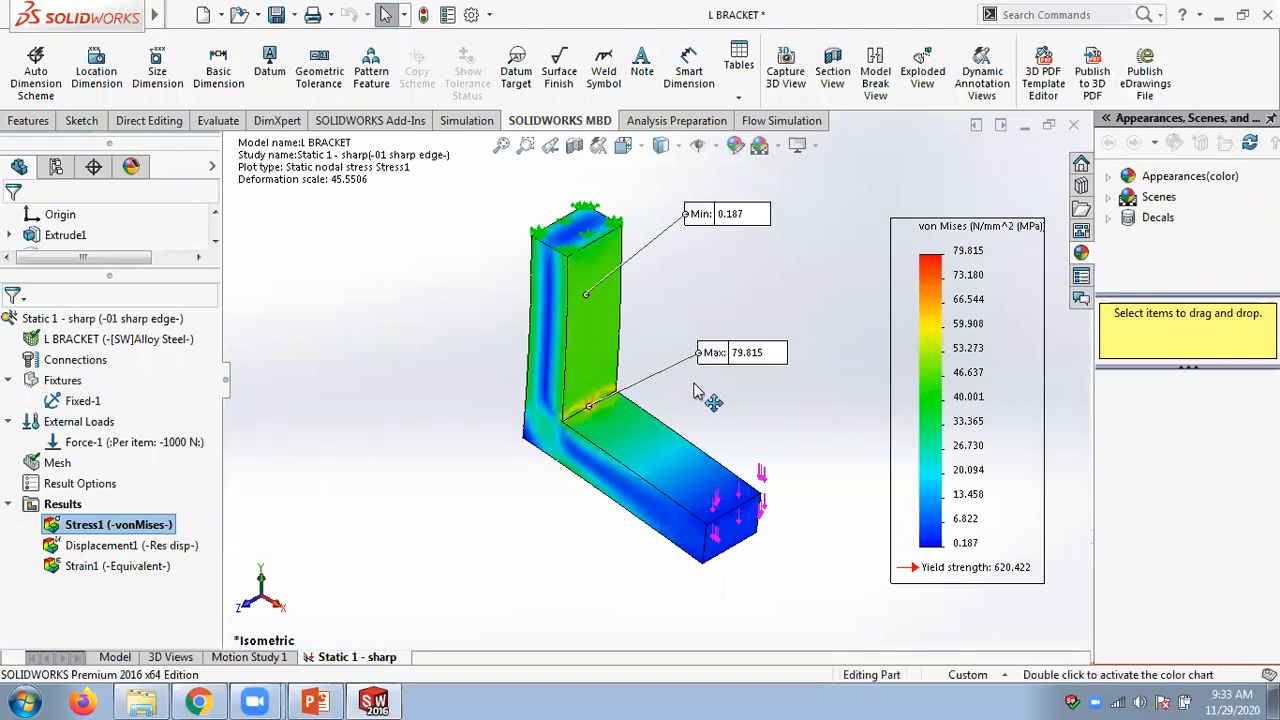
- Show the resultant displacement plot and set its legend number format to floating
double_click(88, 552)
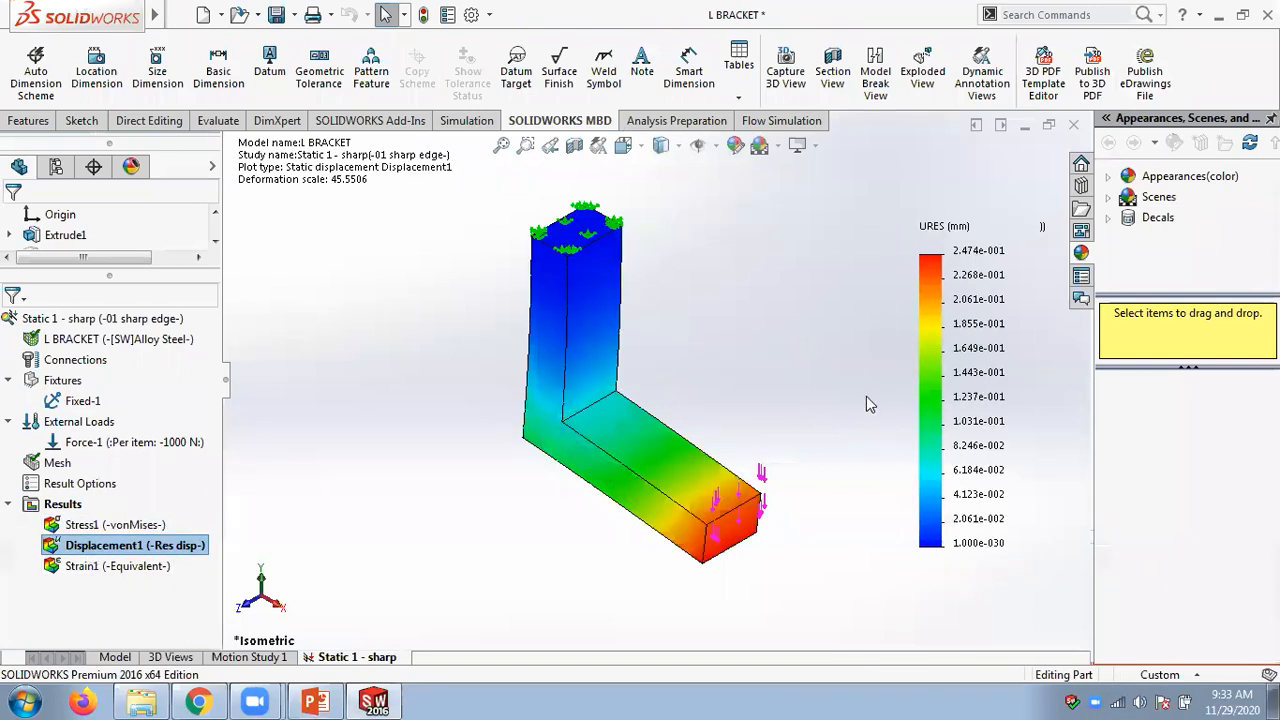
right_click(967, 289)
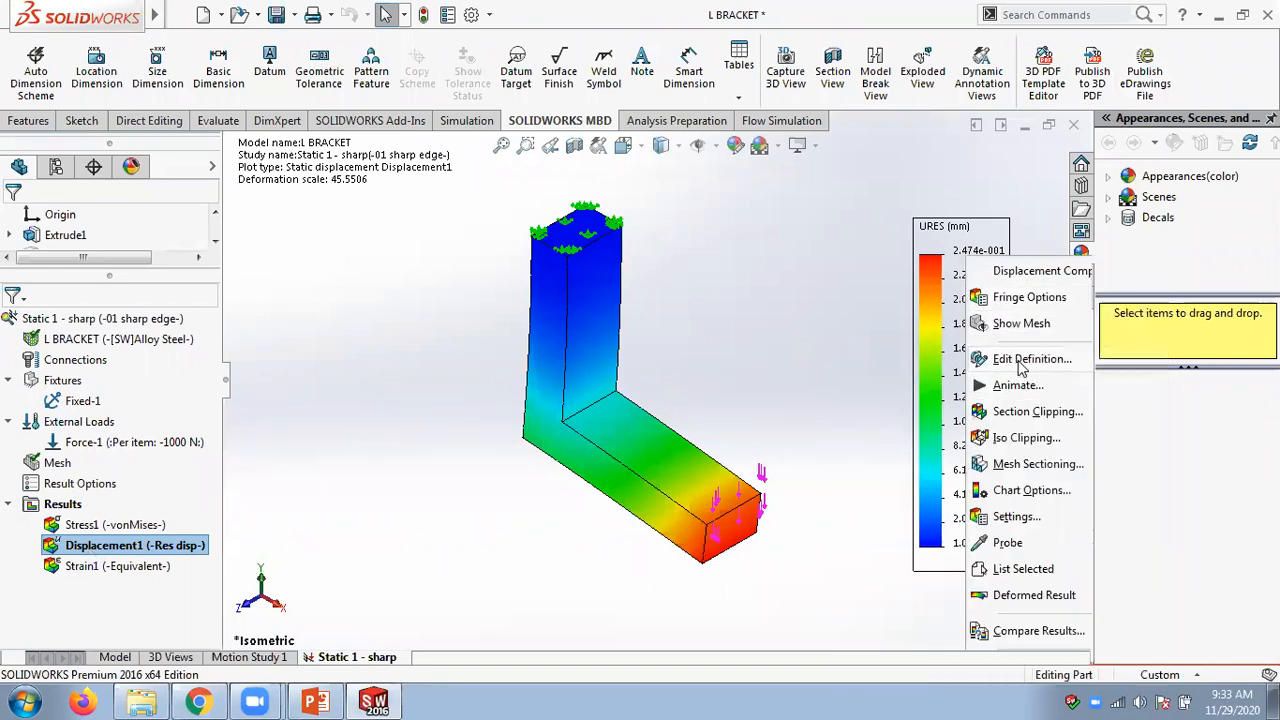
click(1020, 362)
click(1005, 130)
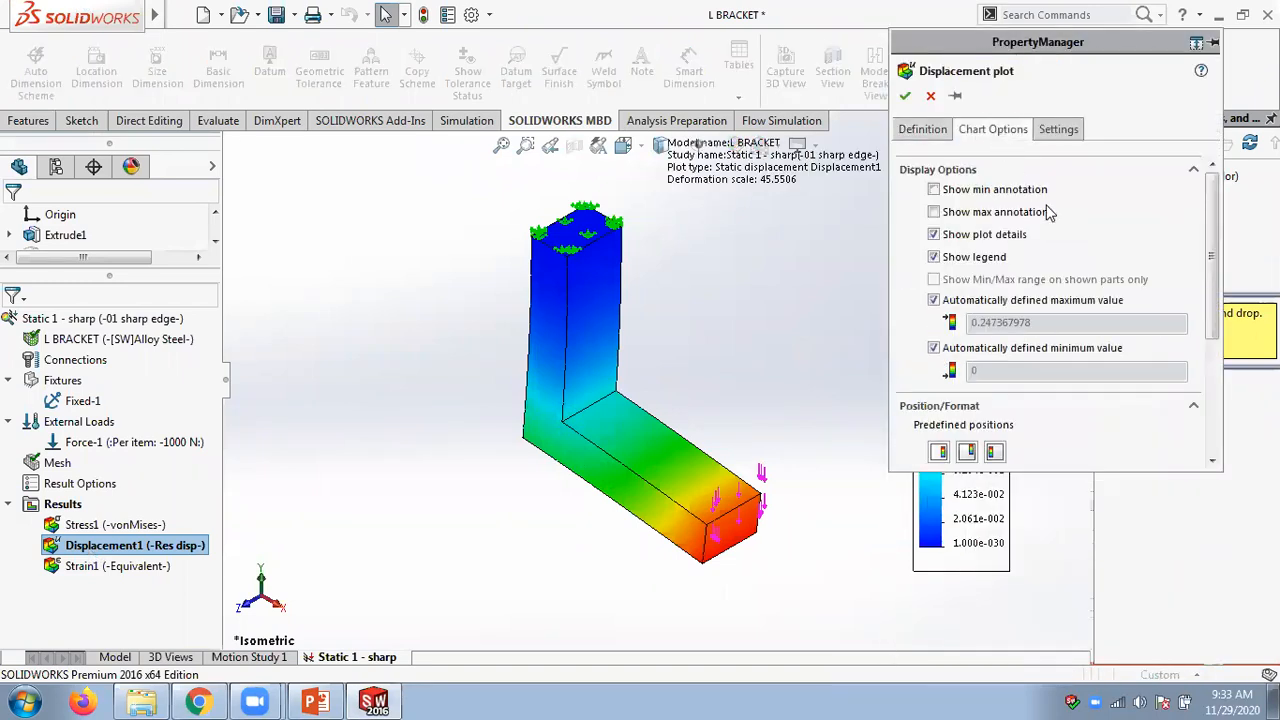
drag(1210, 298, 1206, 410)
click(970, 360)
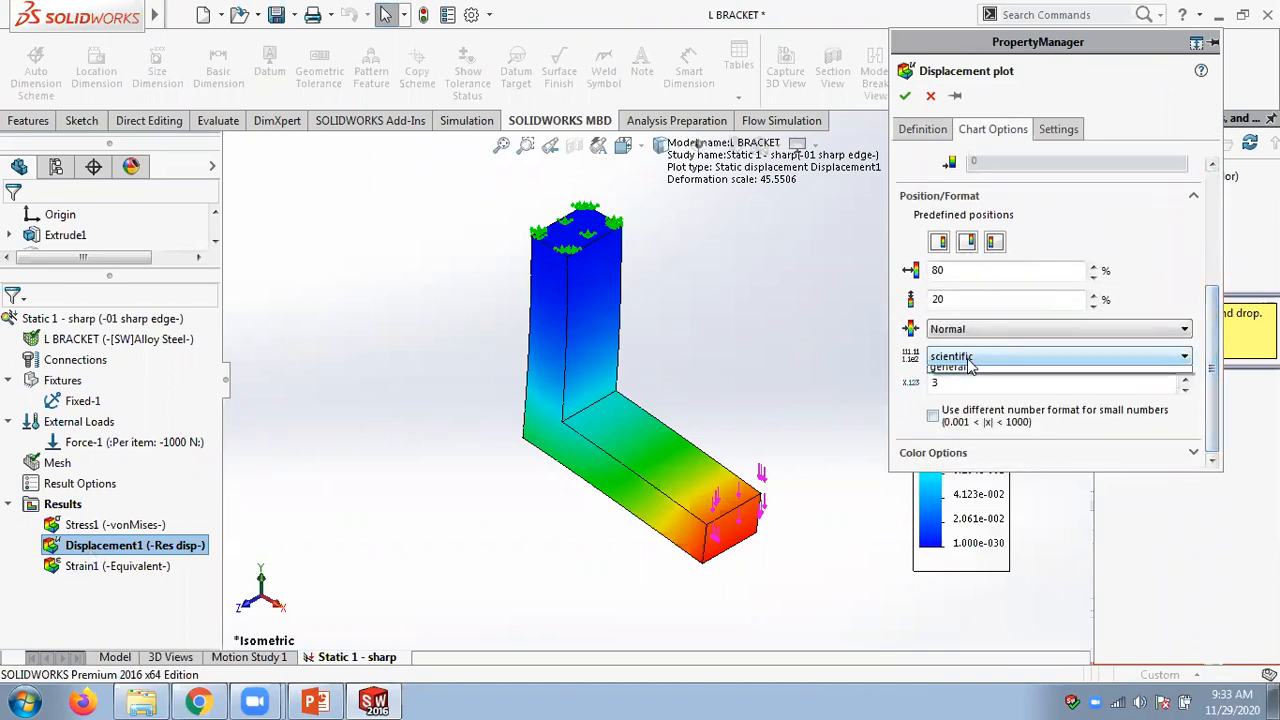
click(960, 382)
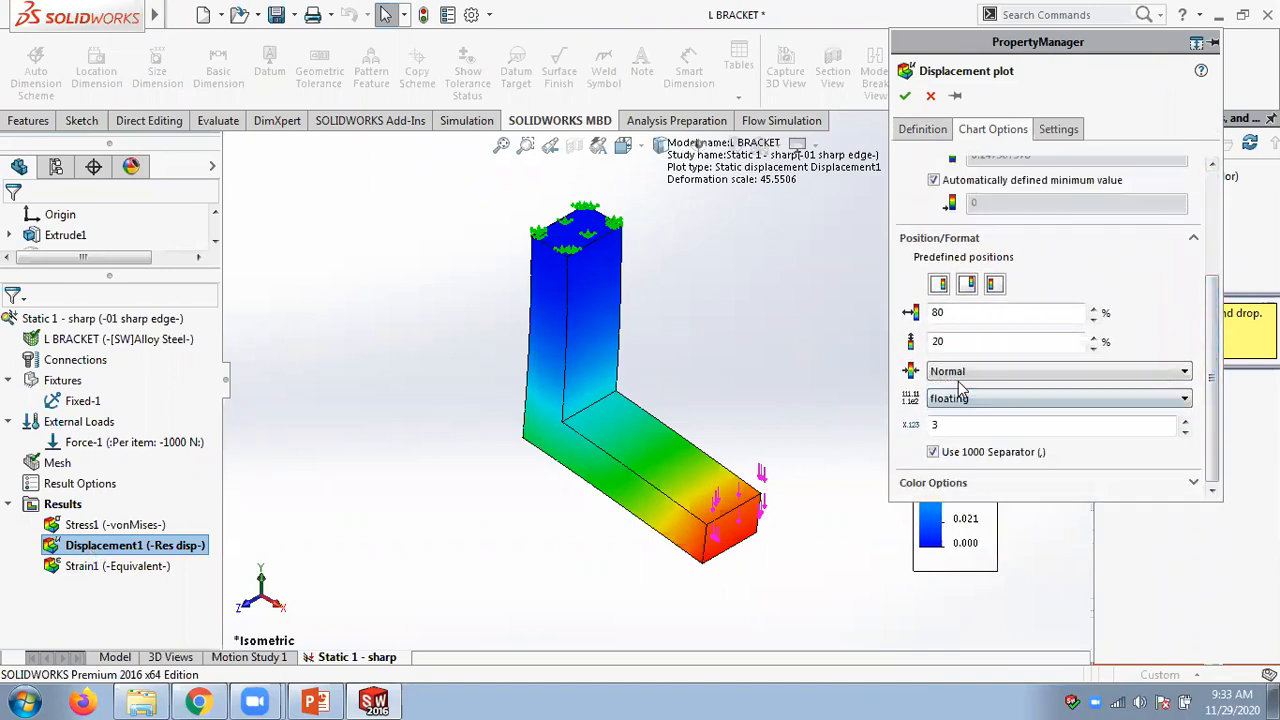
click(905, 97)
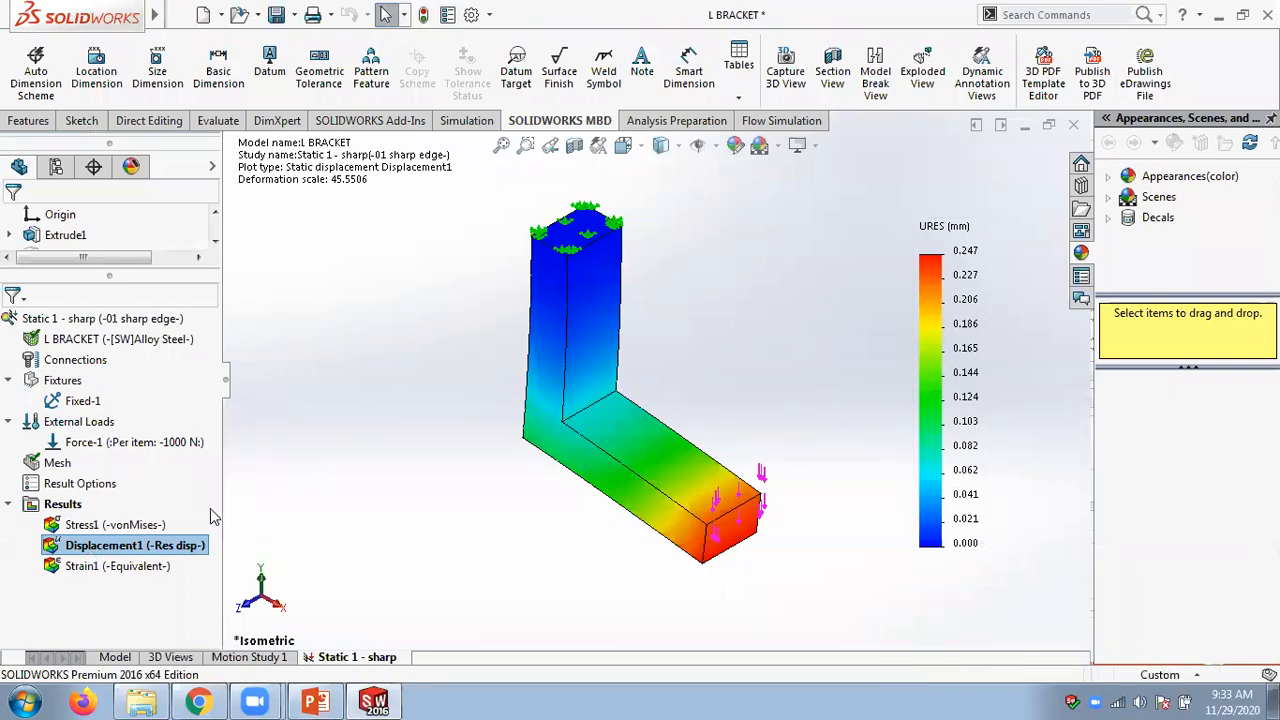
- Play the displacement plot's animation to examine how the bracket deforms, and close the animation
right_click(157, 547)
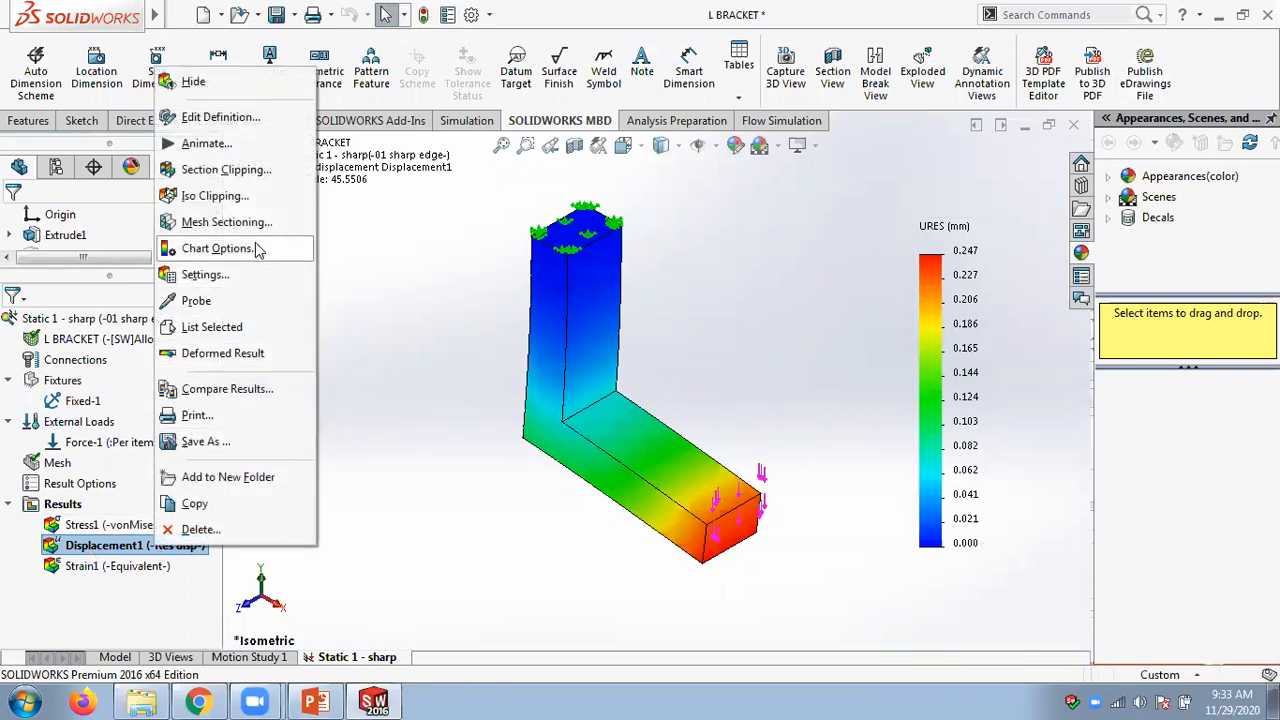
click(205, 143)
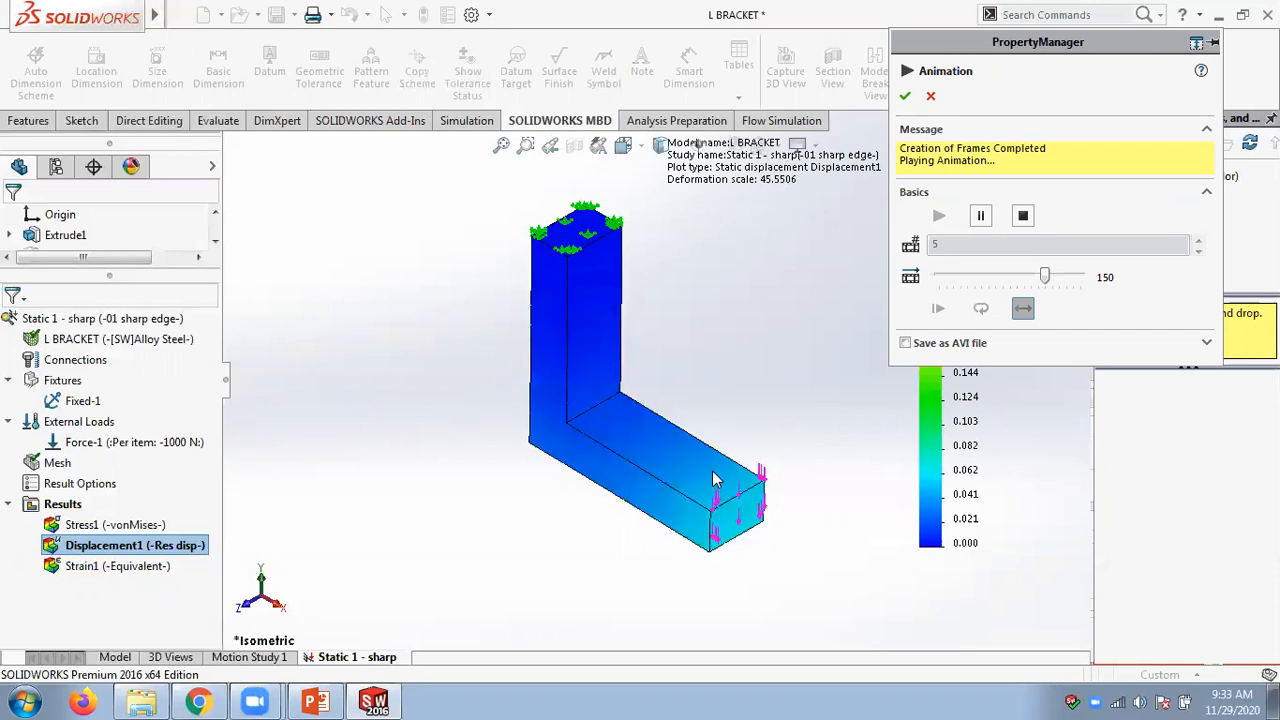
click(930, 96)
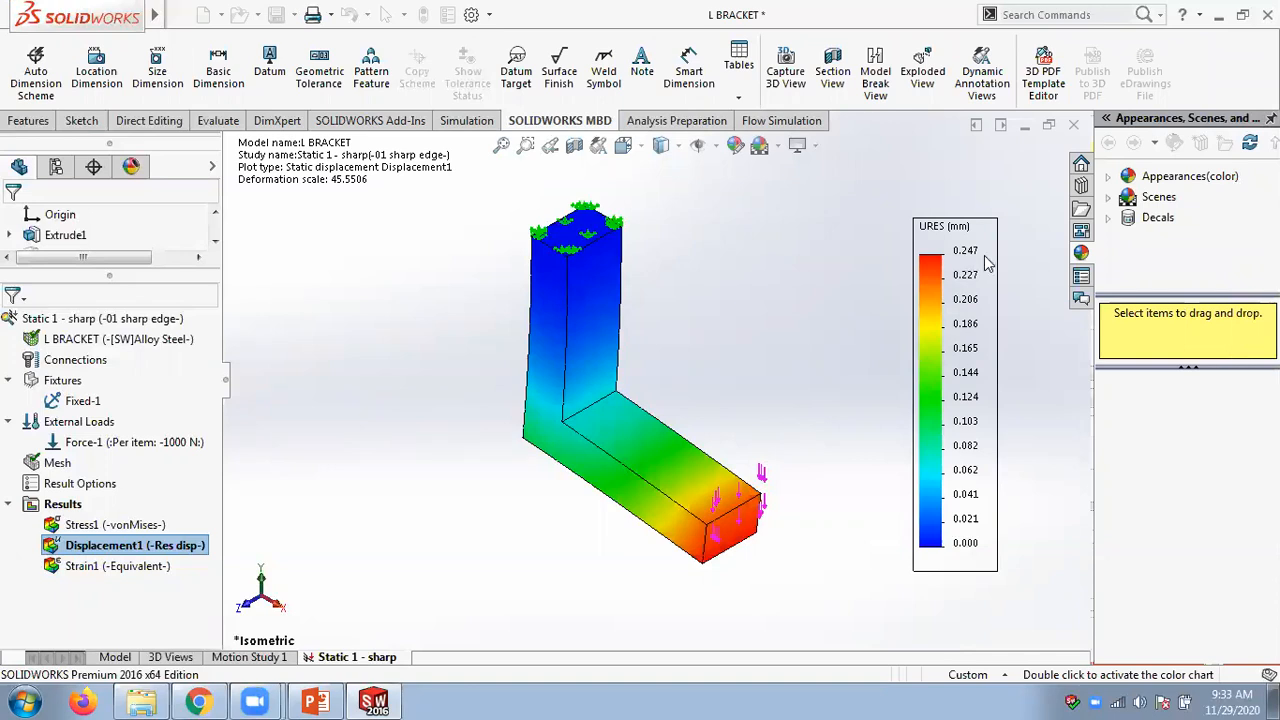
- Show the von Mises stress plot, play its animation and close it
double_click(107, 525)
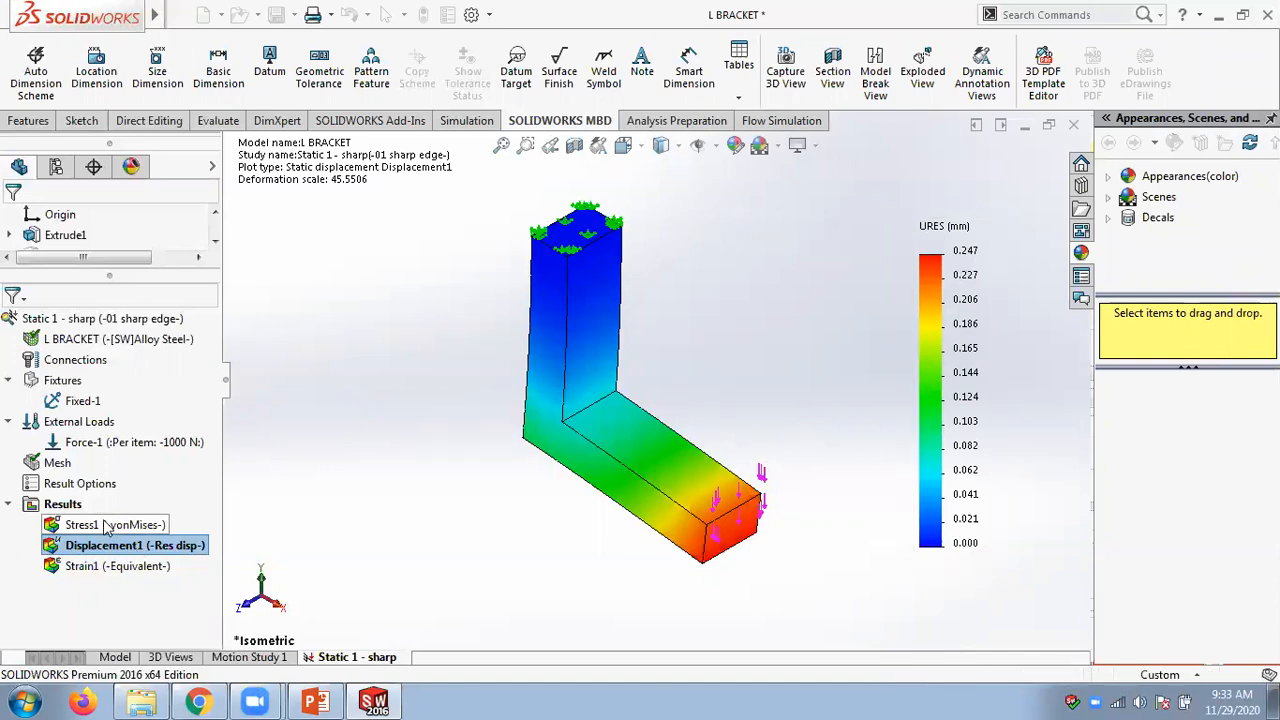
right_click(107, 525)
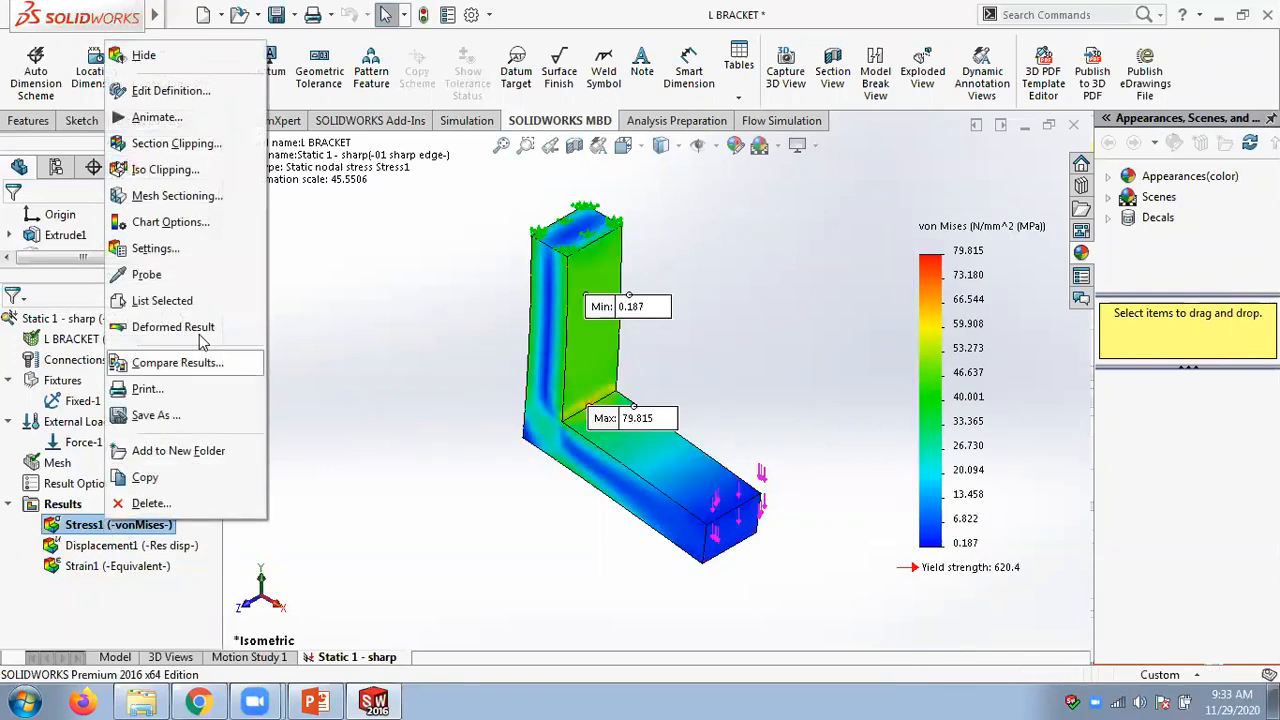
click(155, 118)
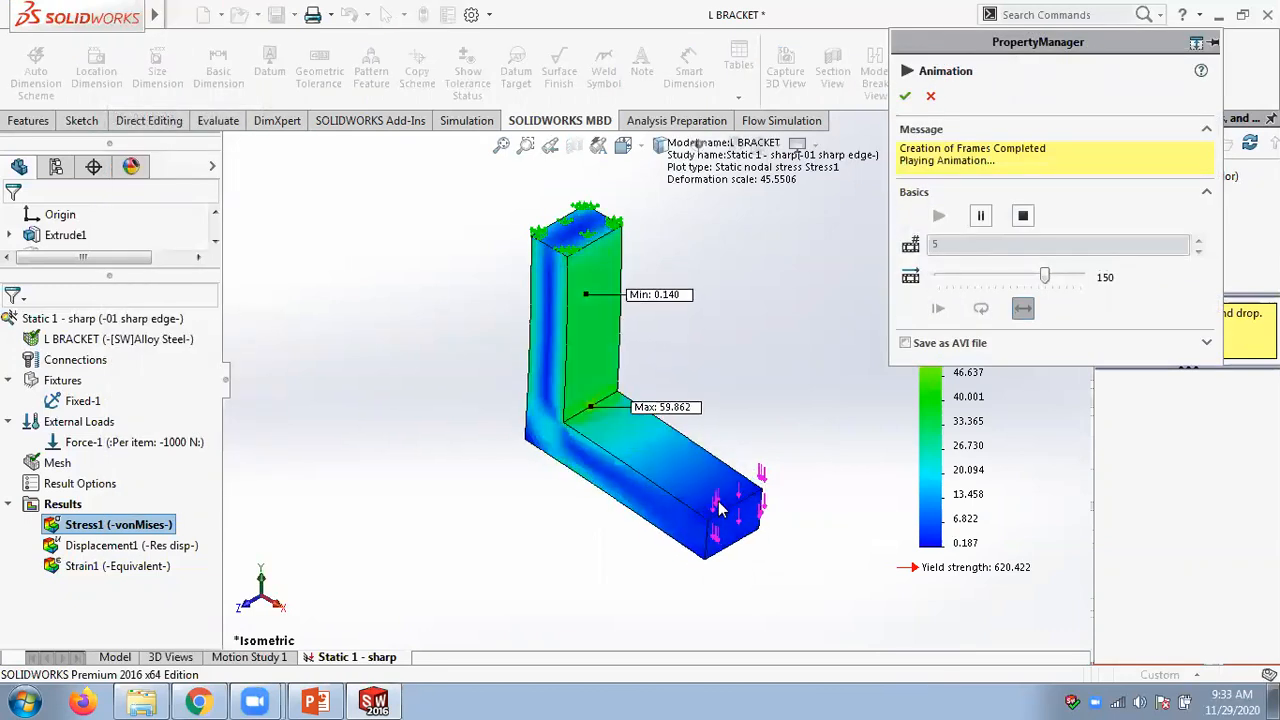
click(930, 97)
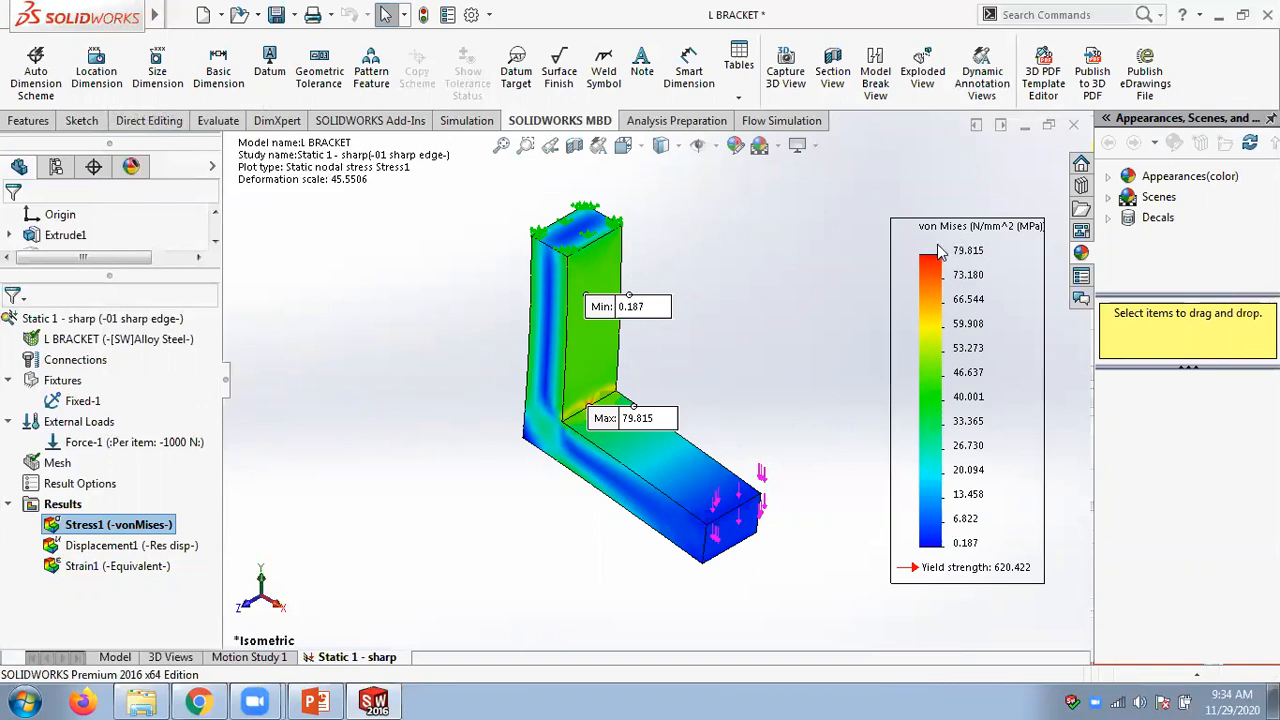
- Inspect the stress plot around the sharp inner corner and save the L bracket part
scroll(895, 285, down, 2)
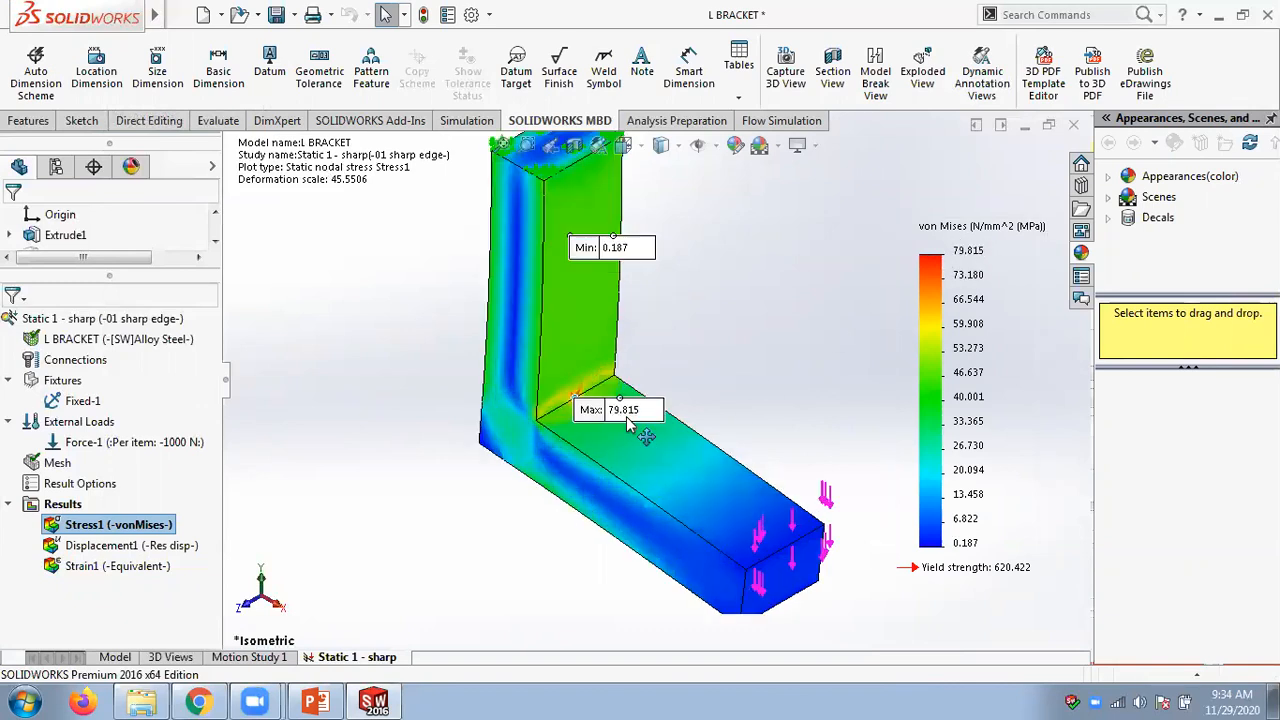
mouse_move(330, 700)
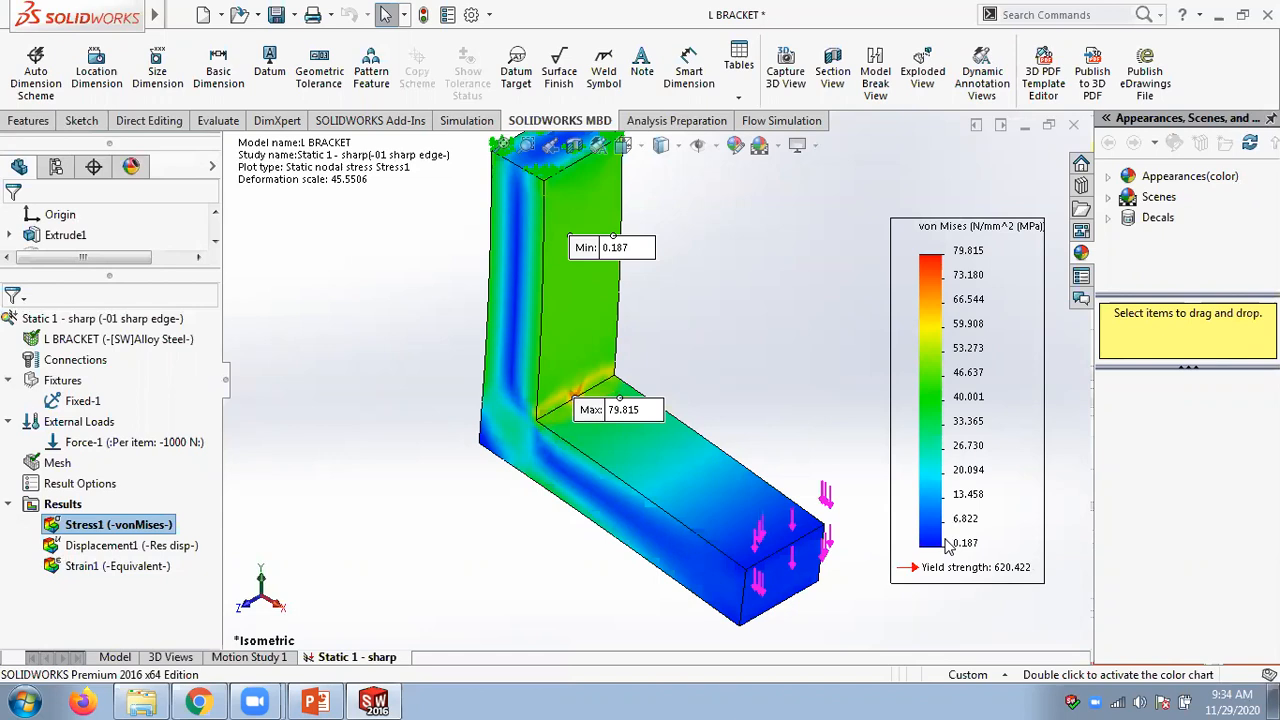
scroll(772, 317, up, 2)
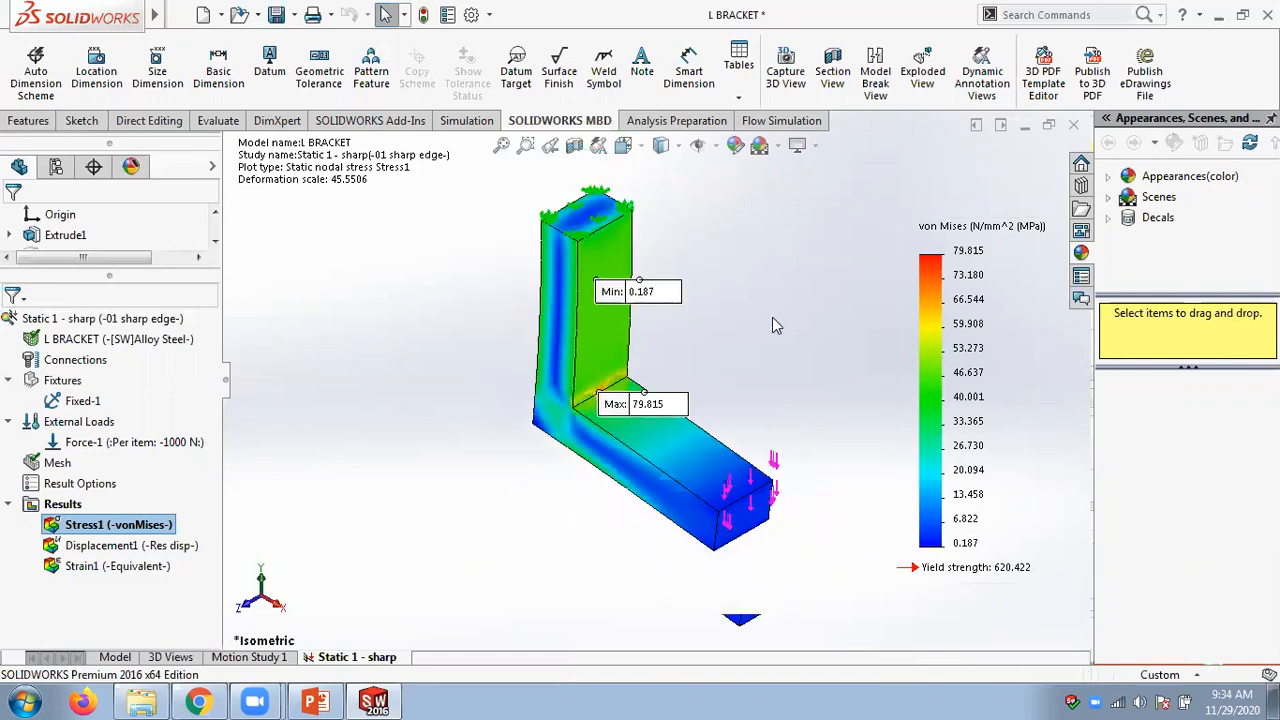
click(276, 14)
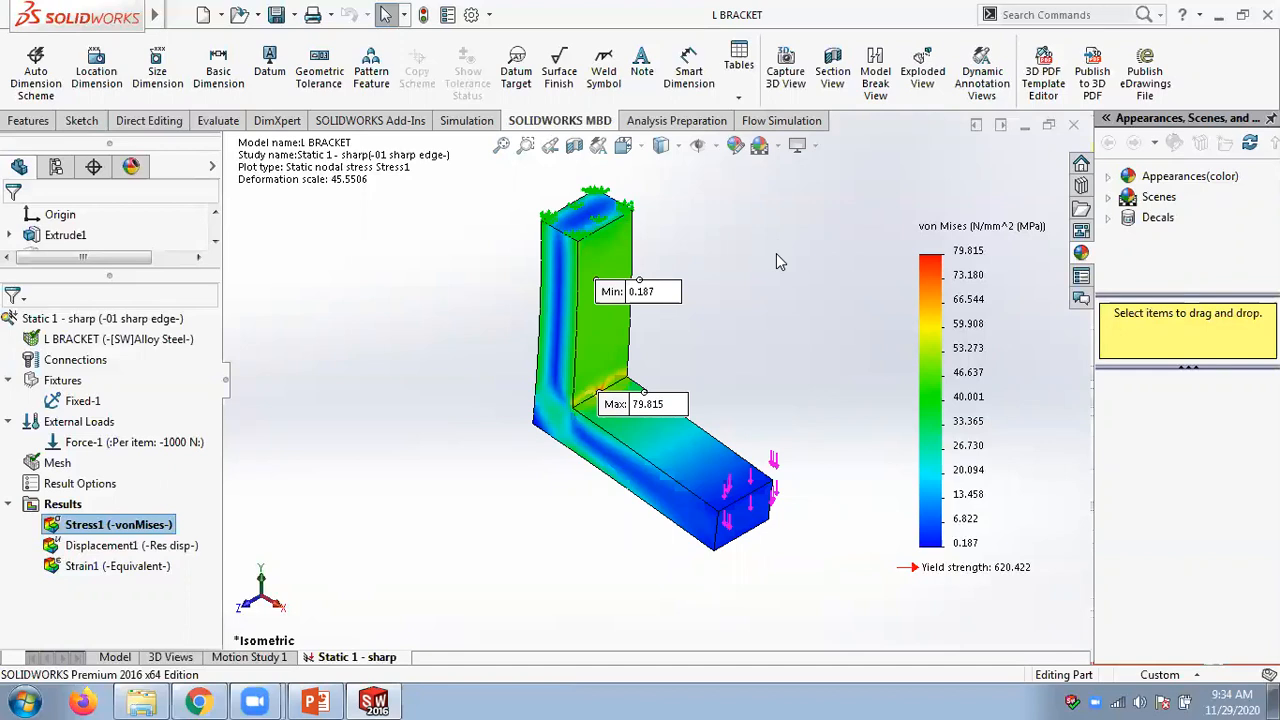
scroll(735, 344, down, 2)
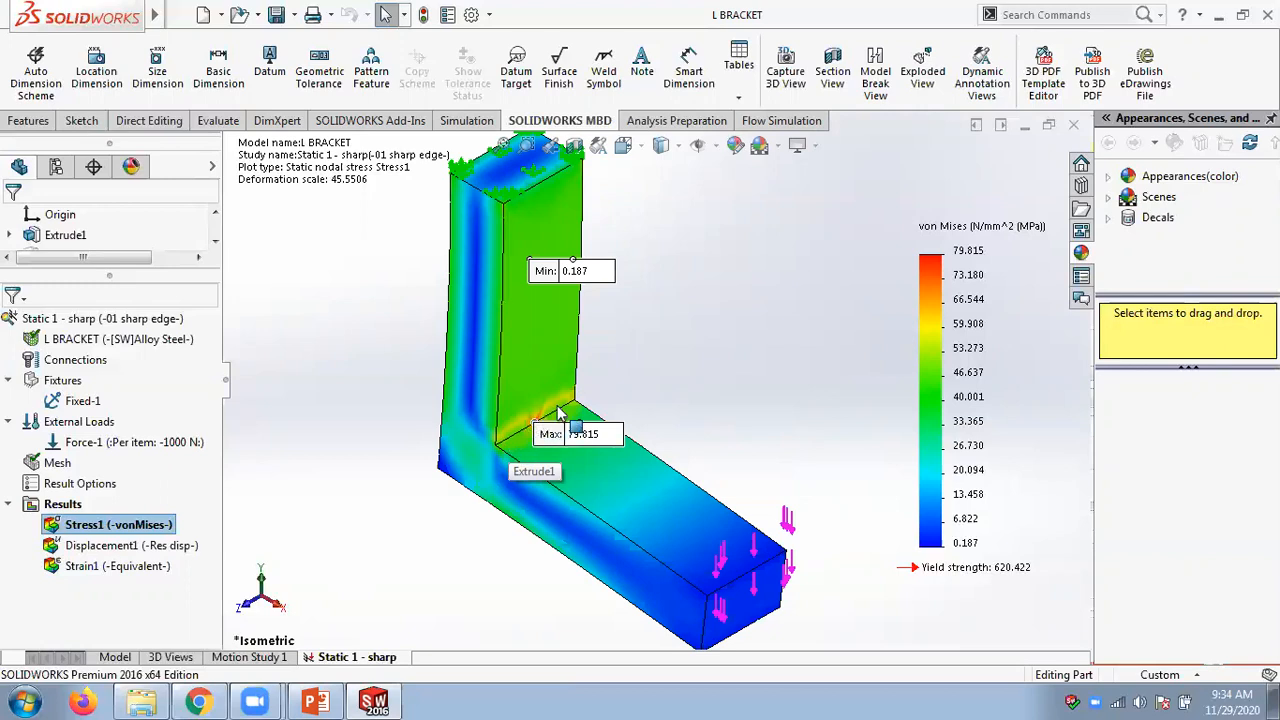
- Switch to PowerPoint, read slide 7 on refining the mesh locally with mesh controls, and return to SolidWorks
click(316, 700)
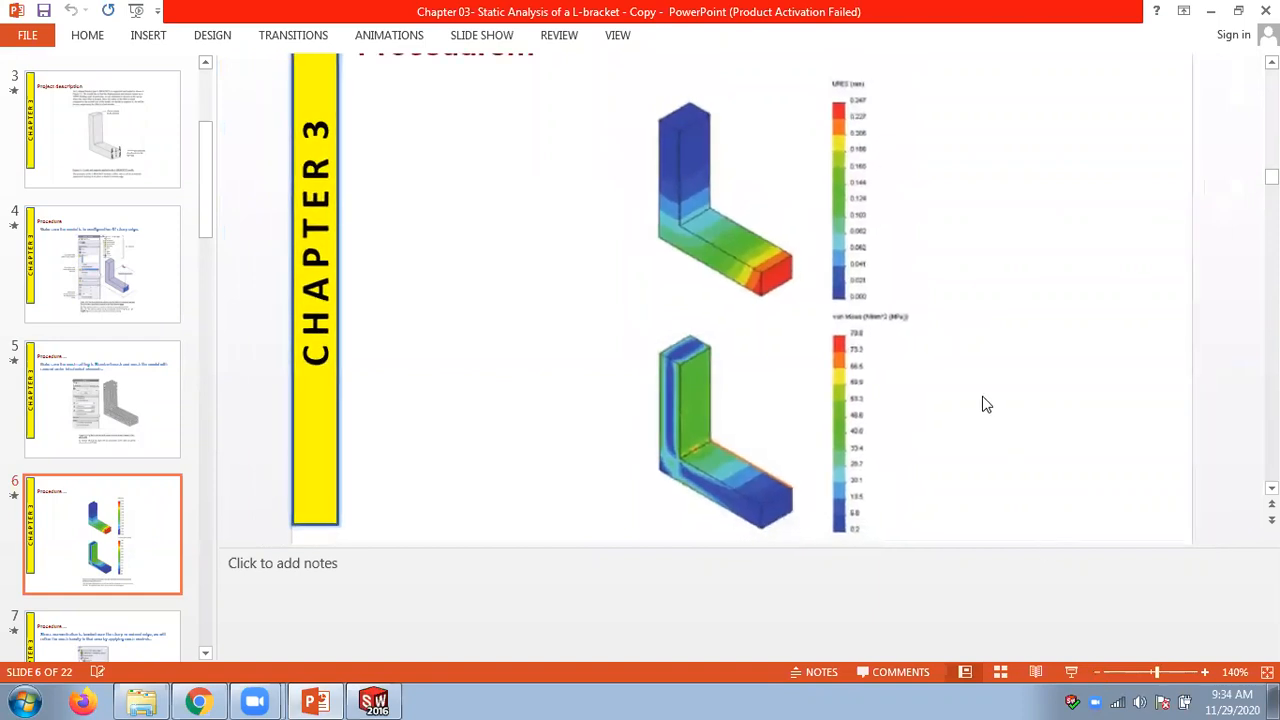
ctrl+scroll(983, 404, down, 2)
scroll(983, 404, down, 2)
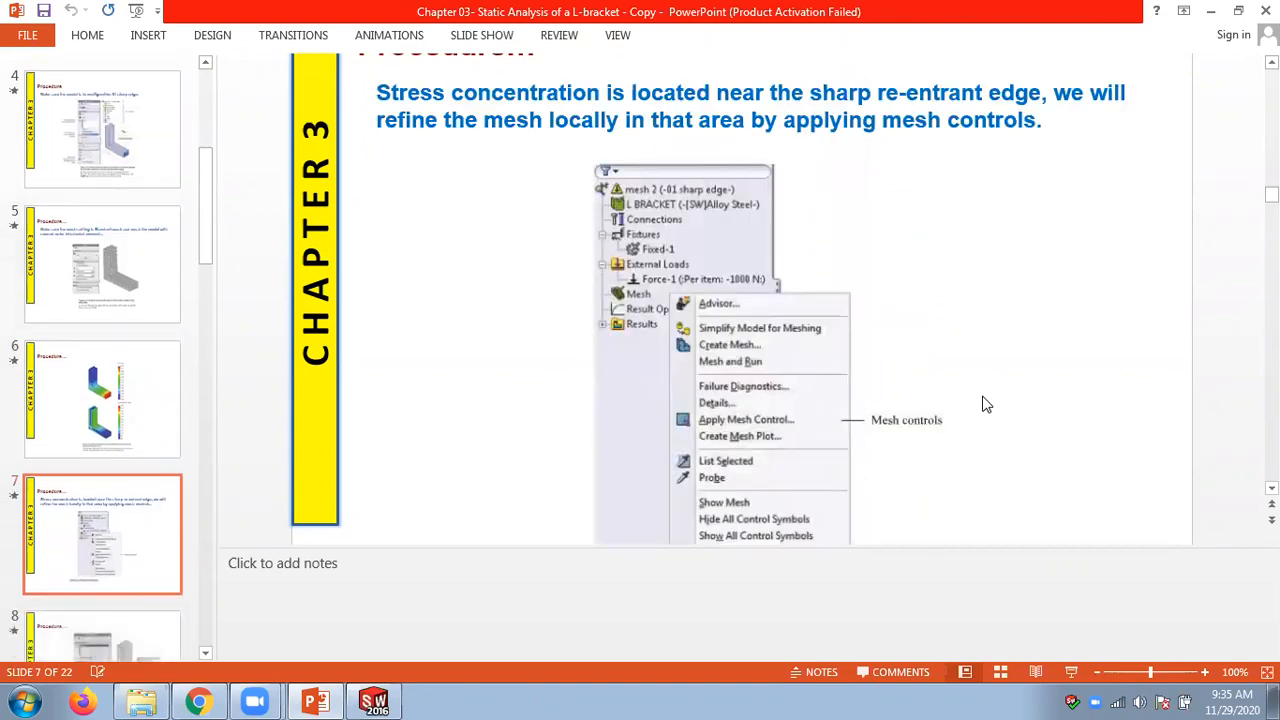
ctrl+scroll(1000, 457, down, 2)
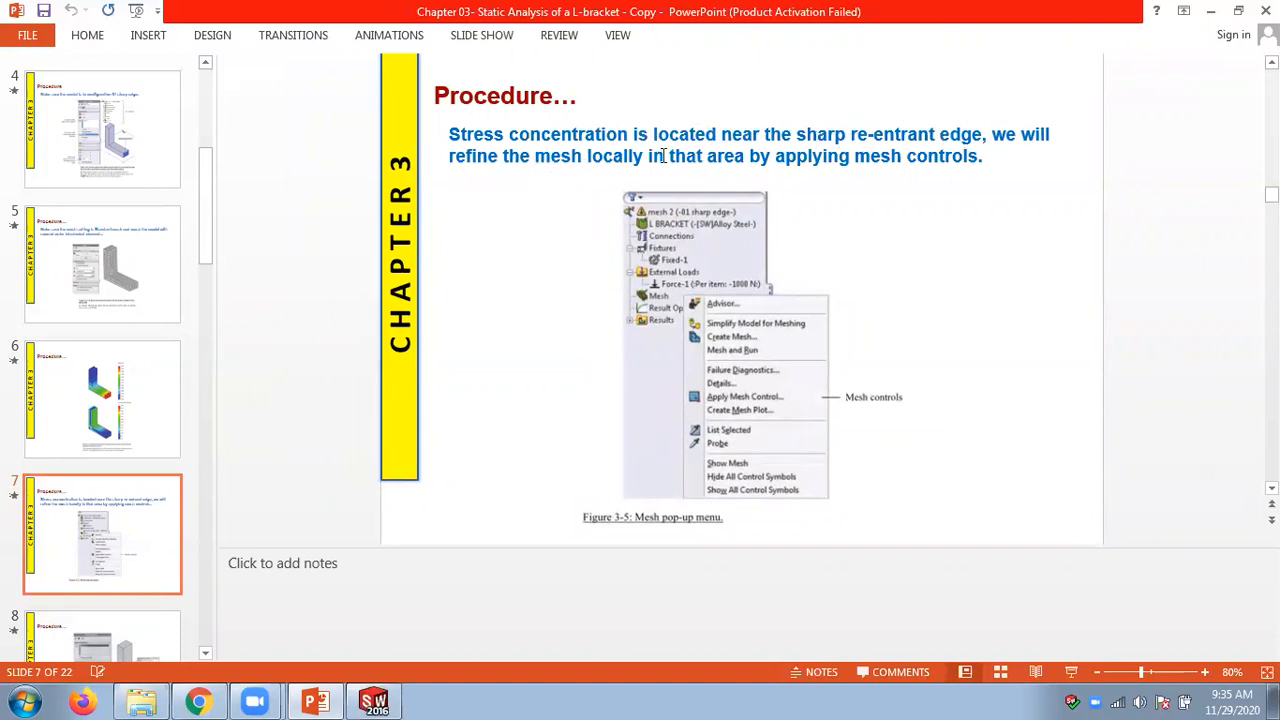
drag(452, 160, 645, 160)
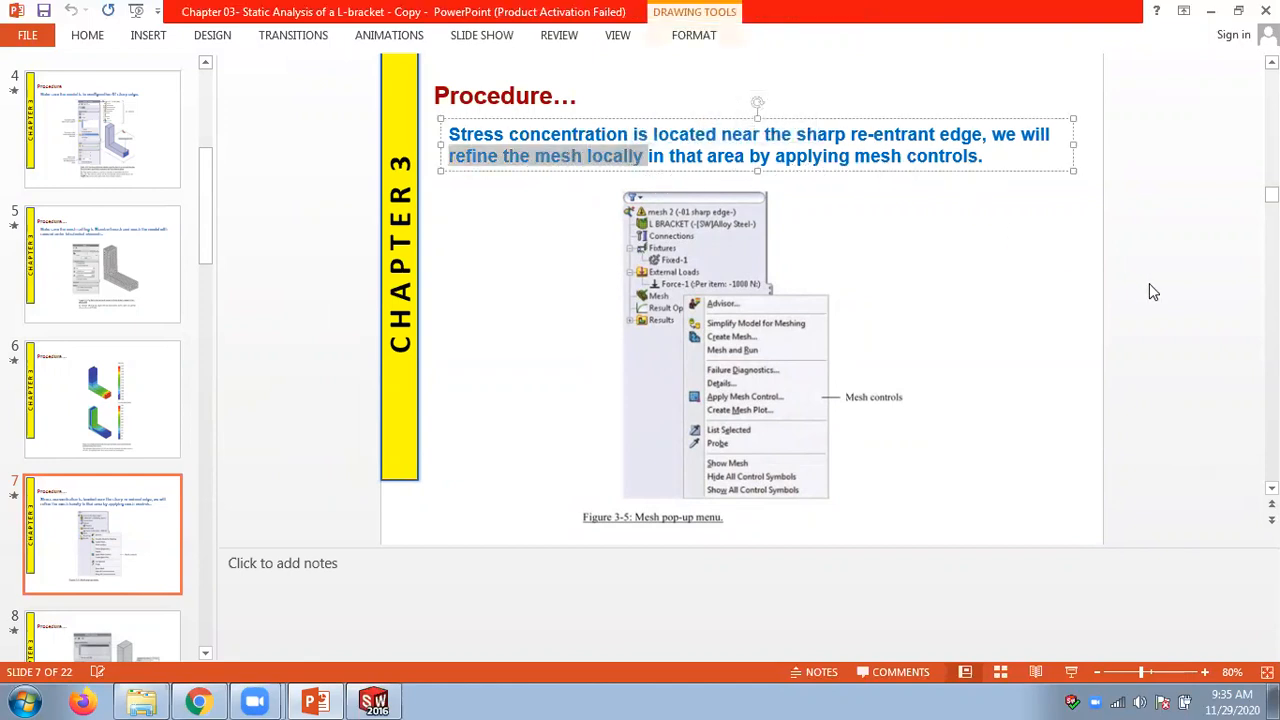
click(374, 703)
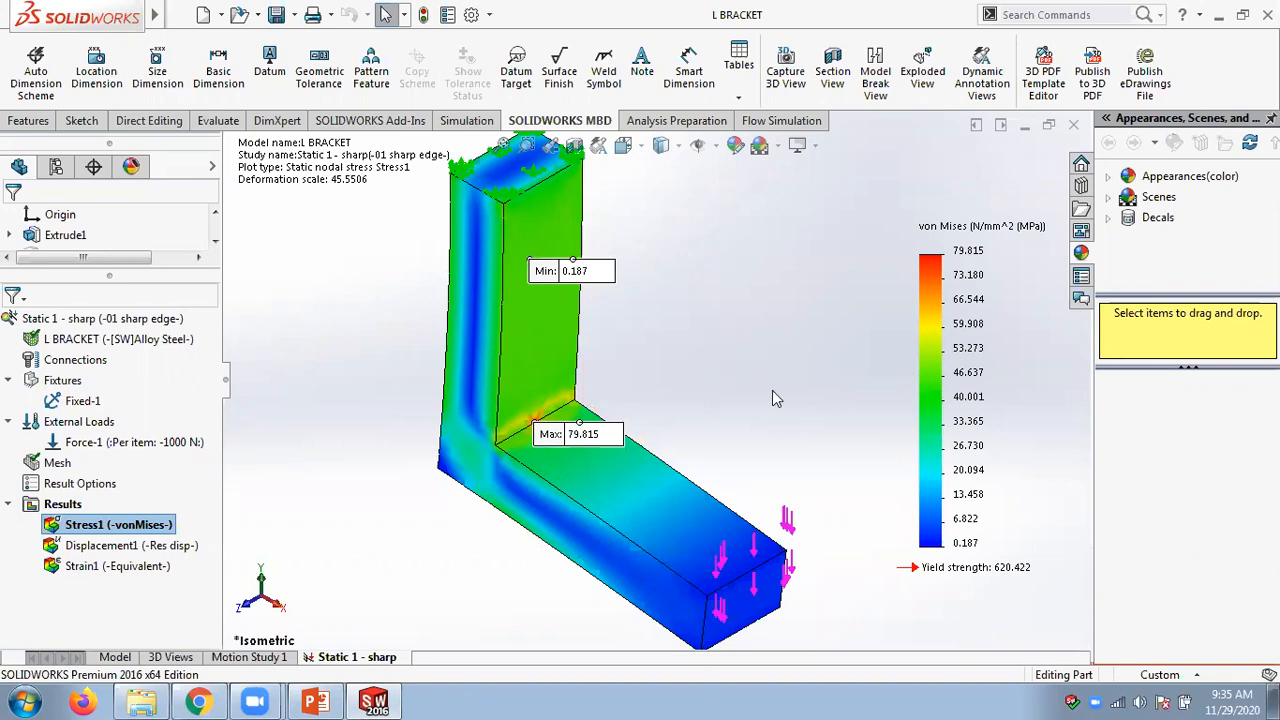
- Apply a mesh control to the sharp inner edge with element size 2.38182661 mm and ratio 1.5, without meshing
scroll(469, 482, down, 3)
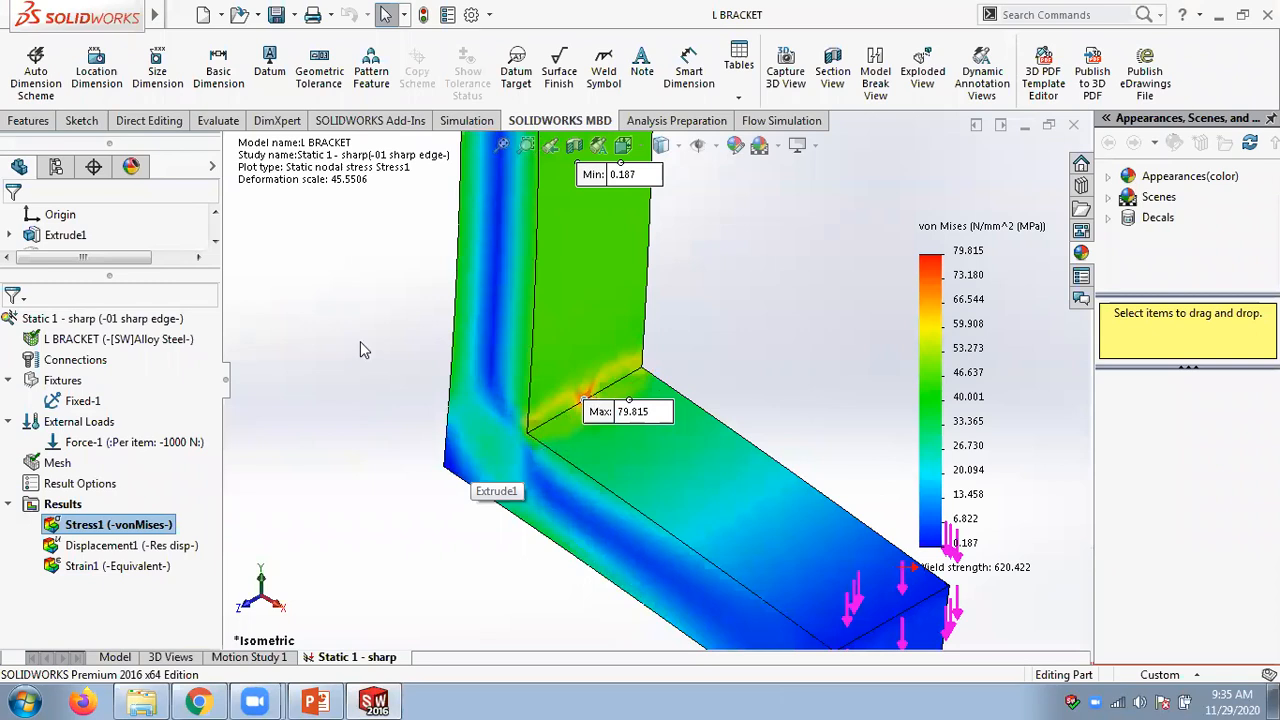
key(f)
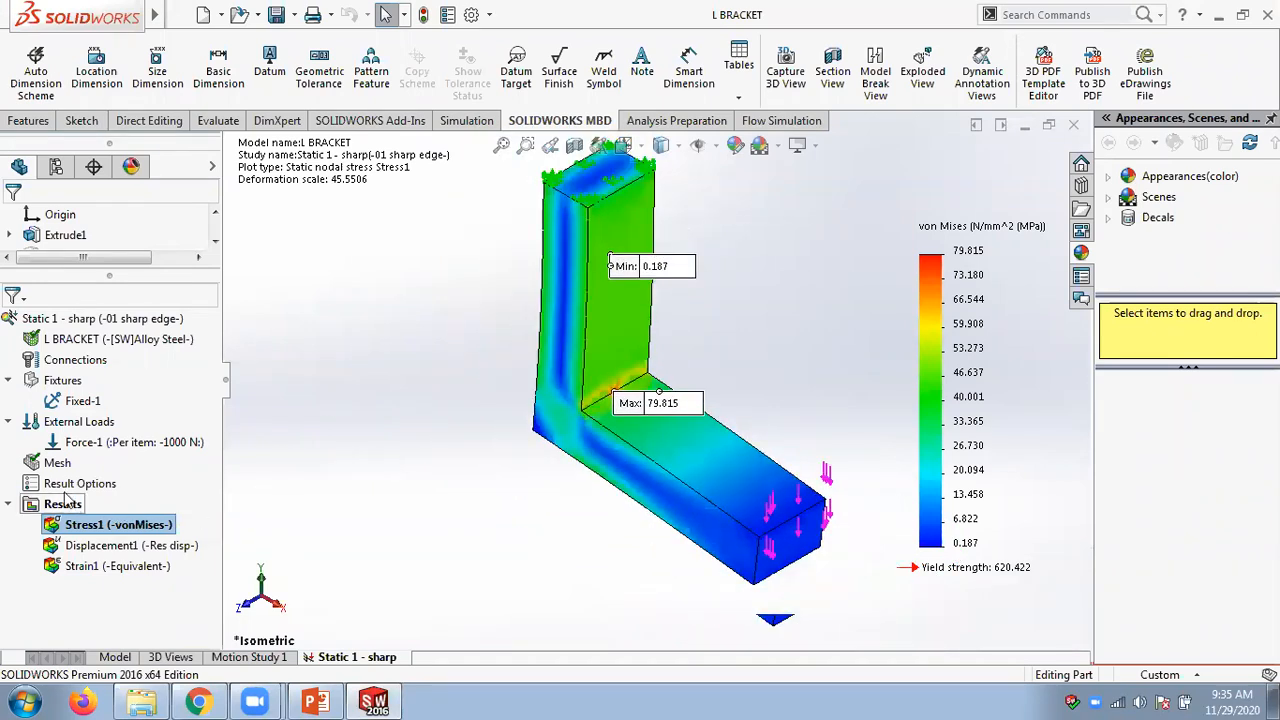
right_click(57, 466)
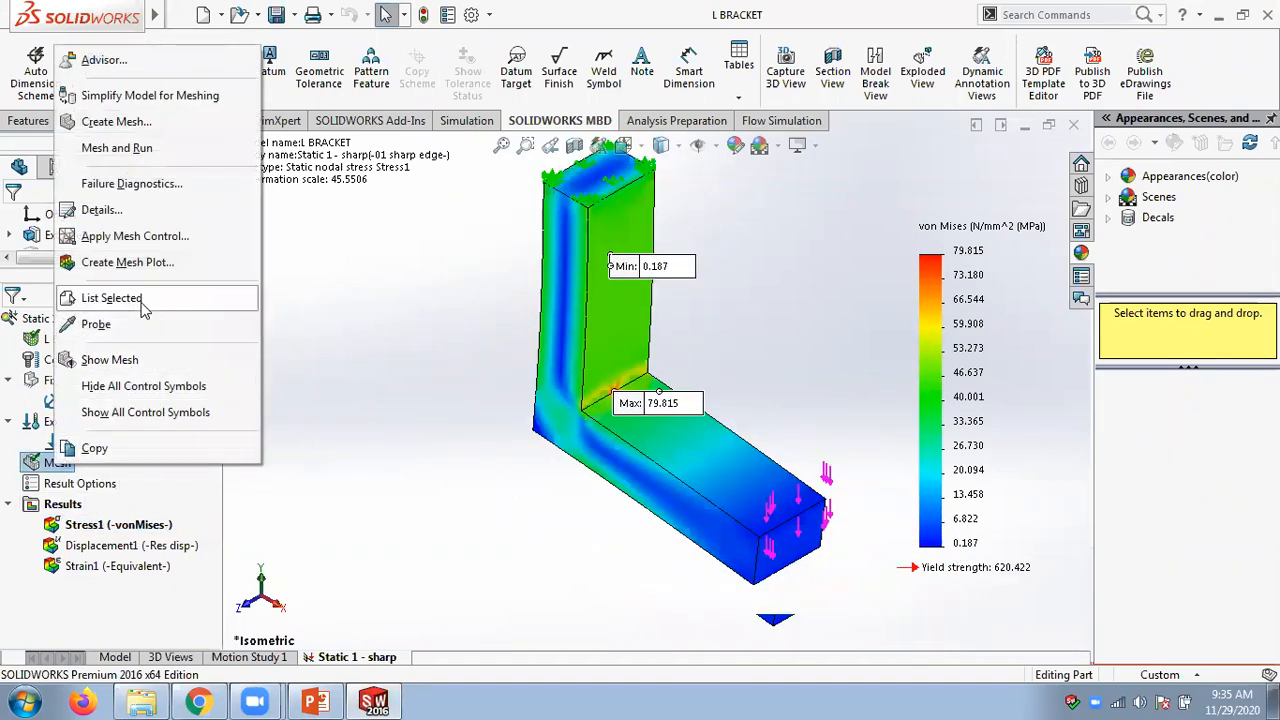
click(135, 236)
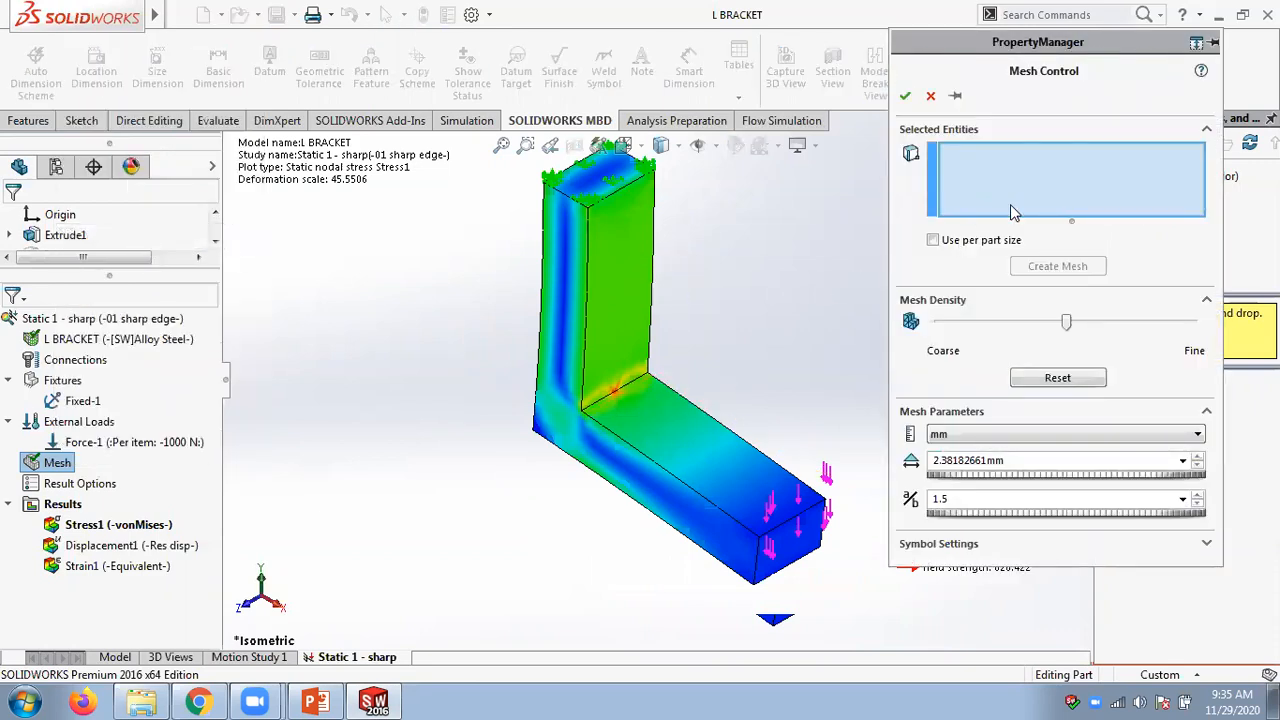
scroll(572, 432, up, 3)
click(565, 432)
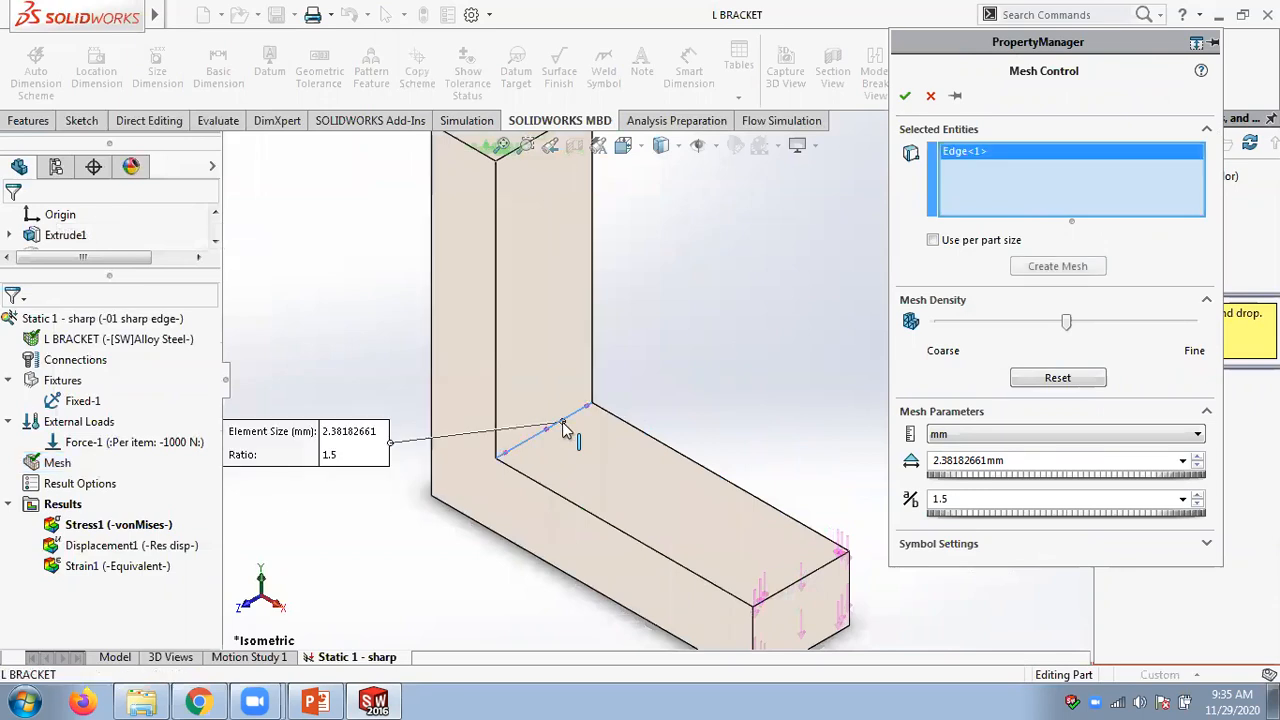
scroll(733, 338, down, 1)
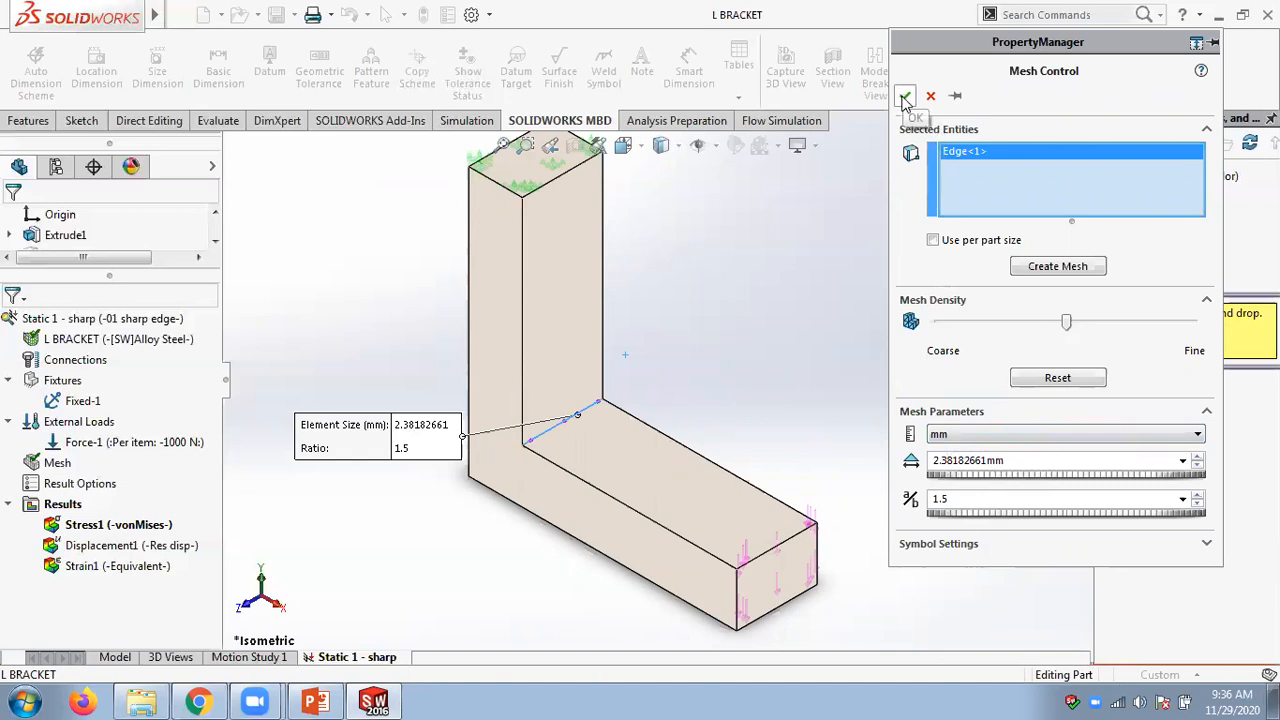
click(1044, 272)
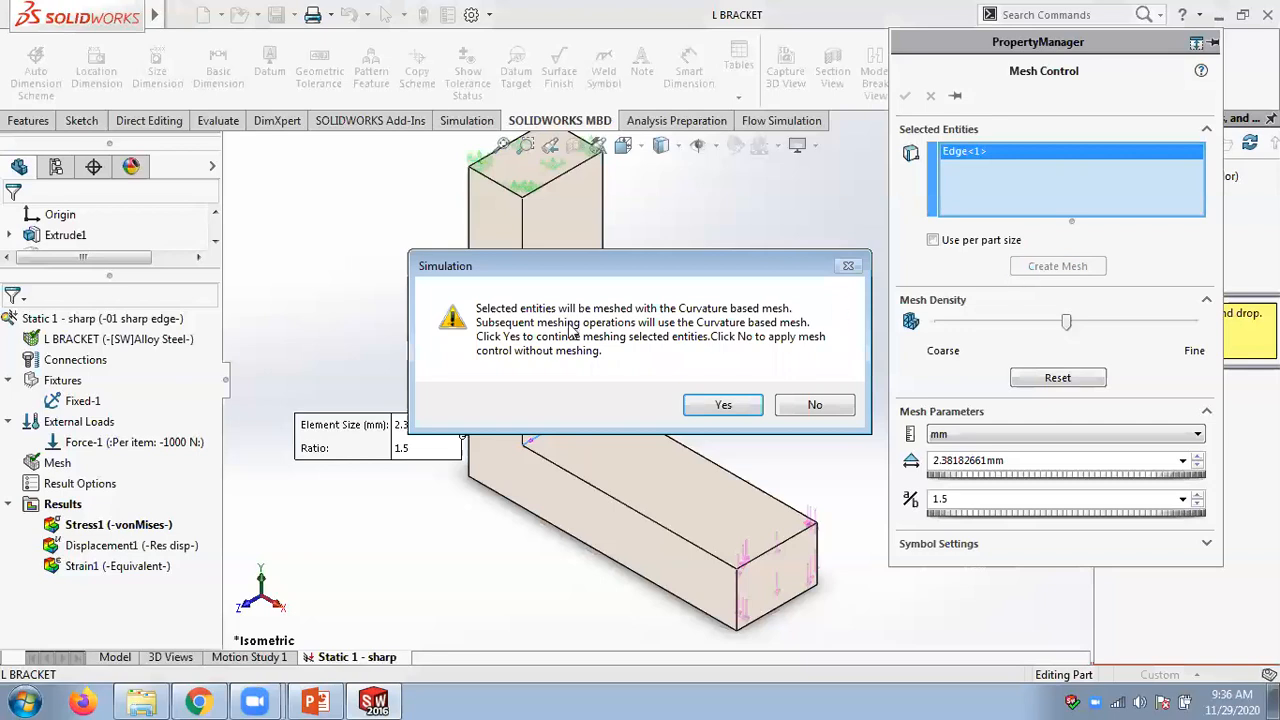
click(814, 405)
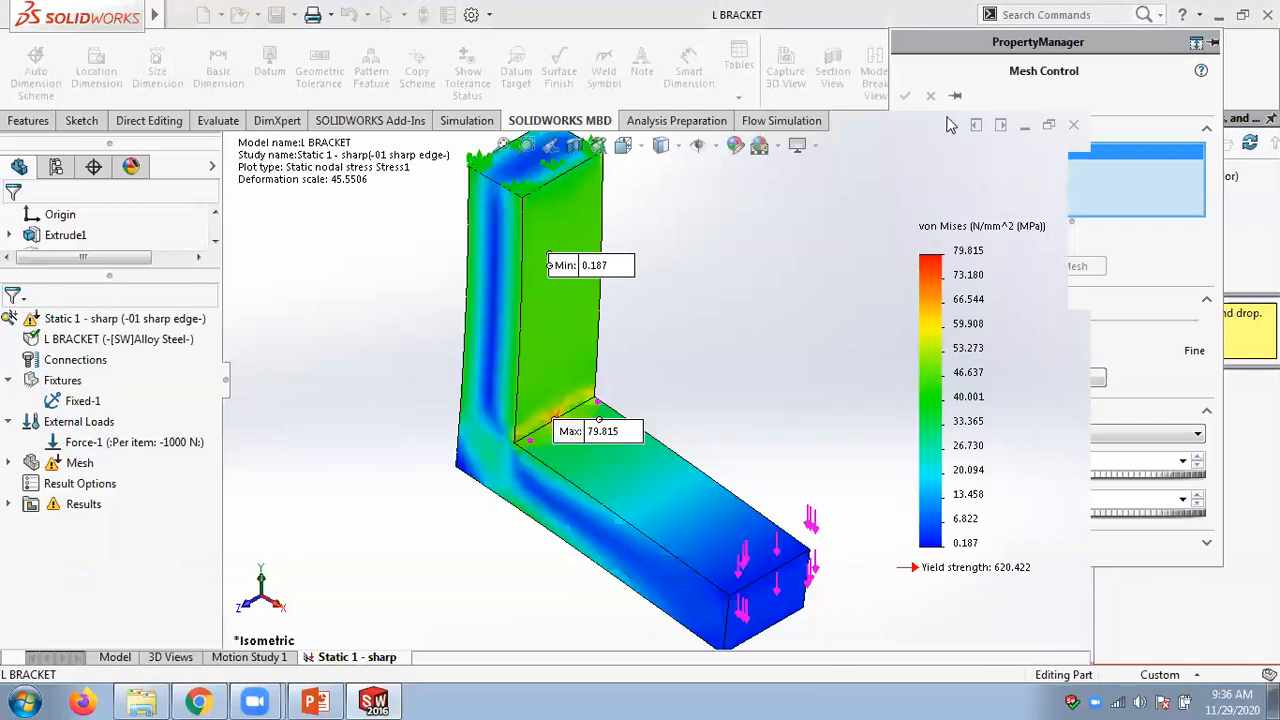
- Duplicate the Static 1 - sharp study using the 01 sharp edge configuration and try naming it "Static 1 - sharp - mesh control 2.38mm"
right_click(357, 662)
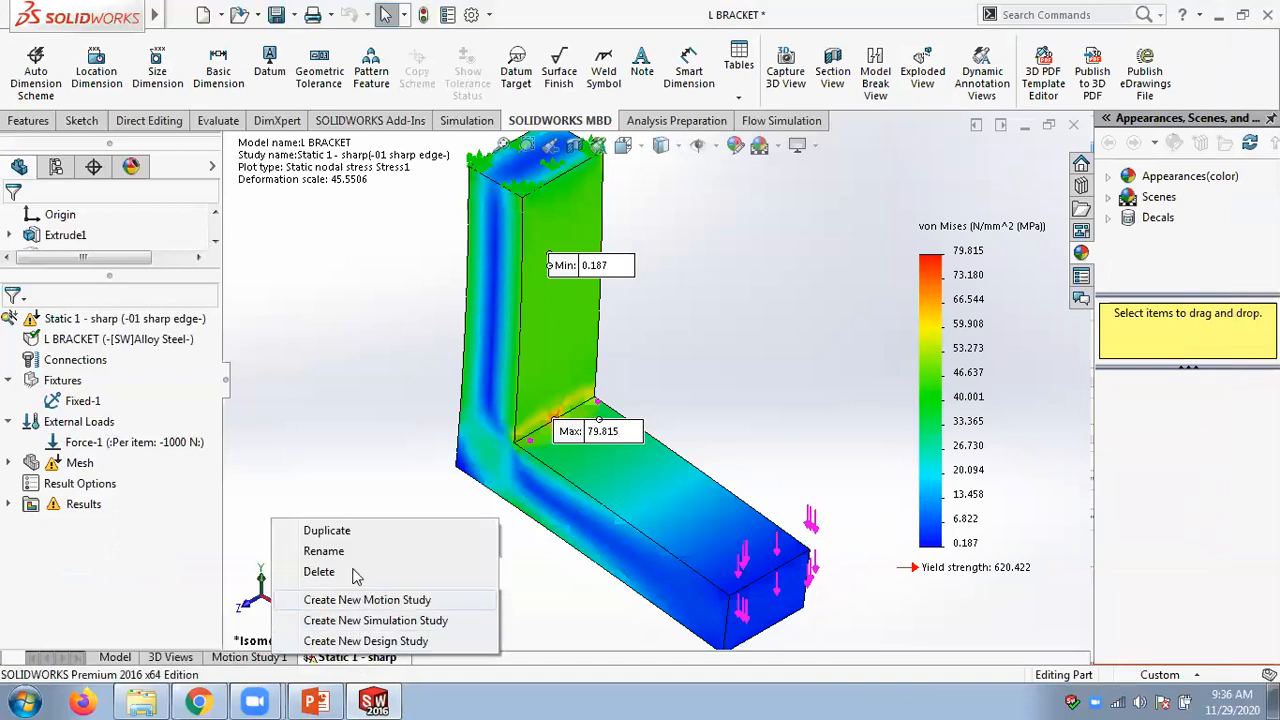
click(345, 532)
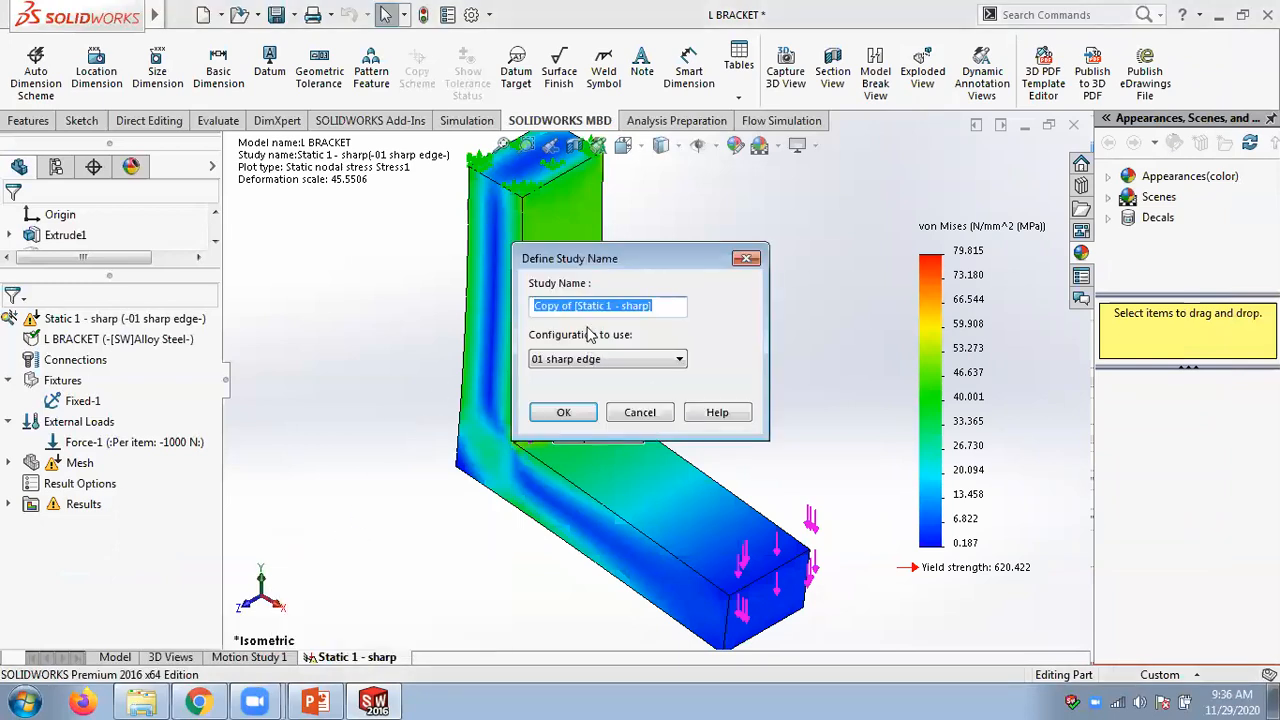
click(576, 305)
key(BackSpace)
drag(576, 305, 480, 316)
key(BackSpace)
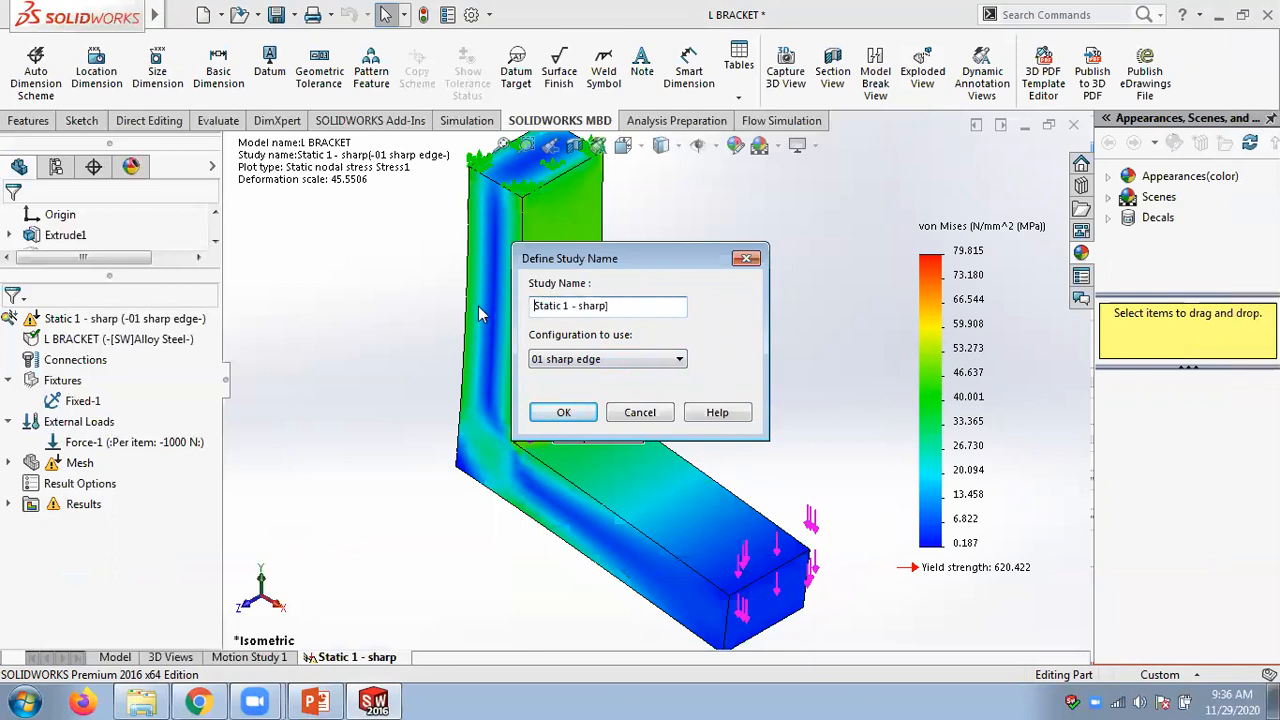
click(613, 313)
key(BackSpace)
text(- mesg c)
key(BackSpace)
key(BackSpace)
key(BackSpace)
text(h control 2.)
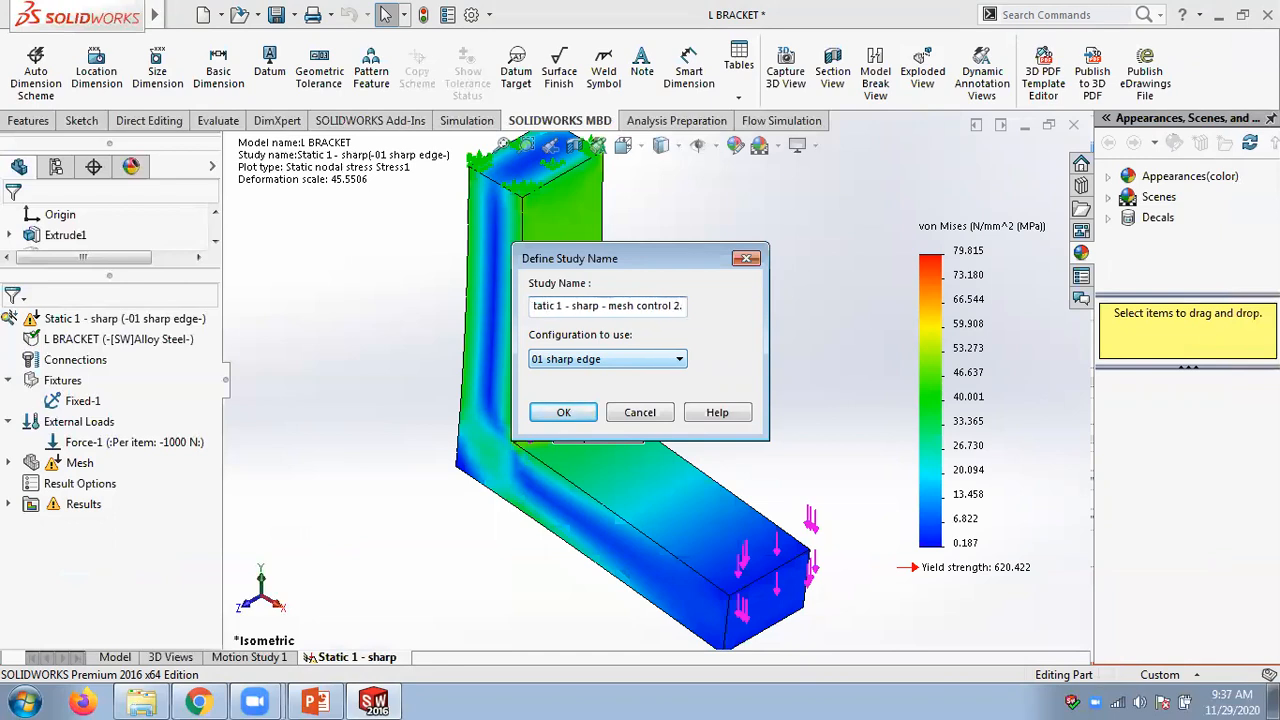
text(3)
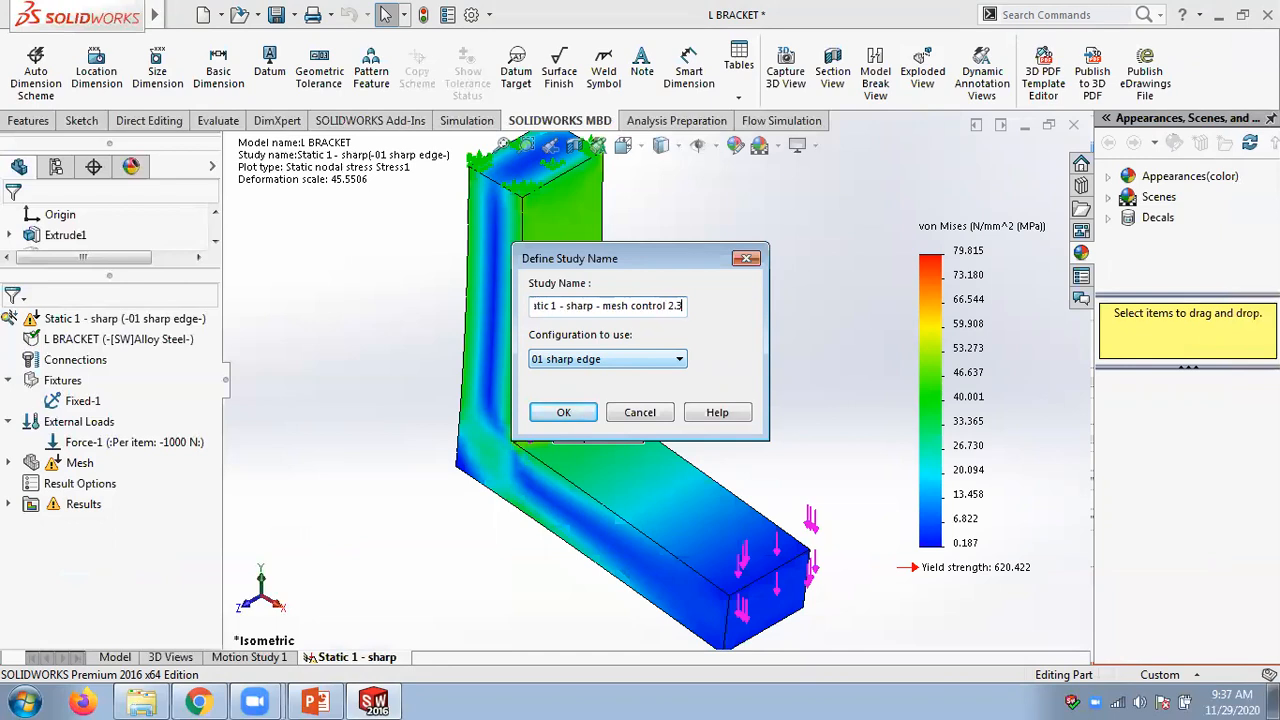
text(8mm)
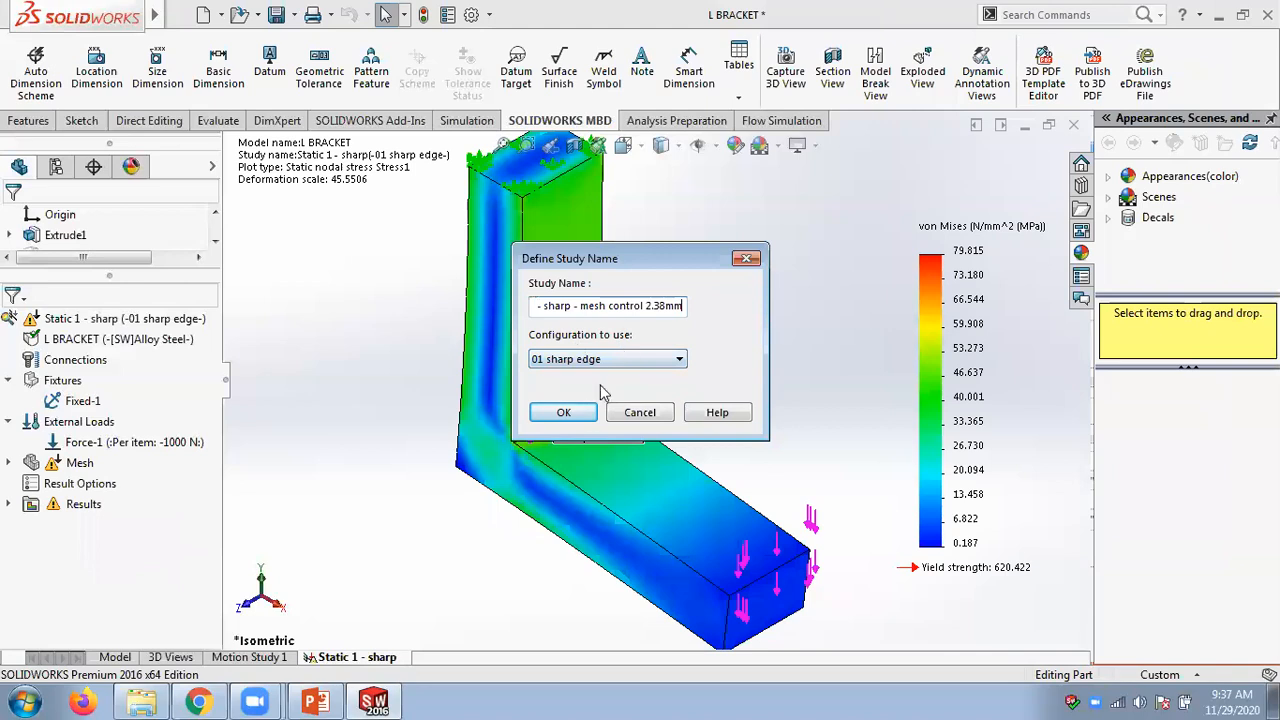
click(564, 414)
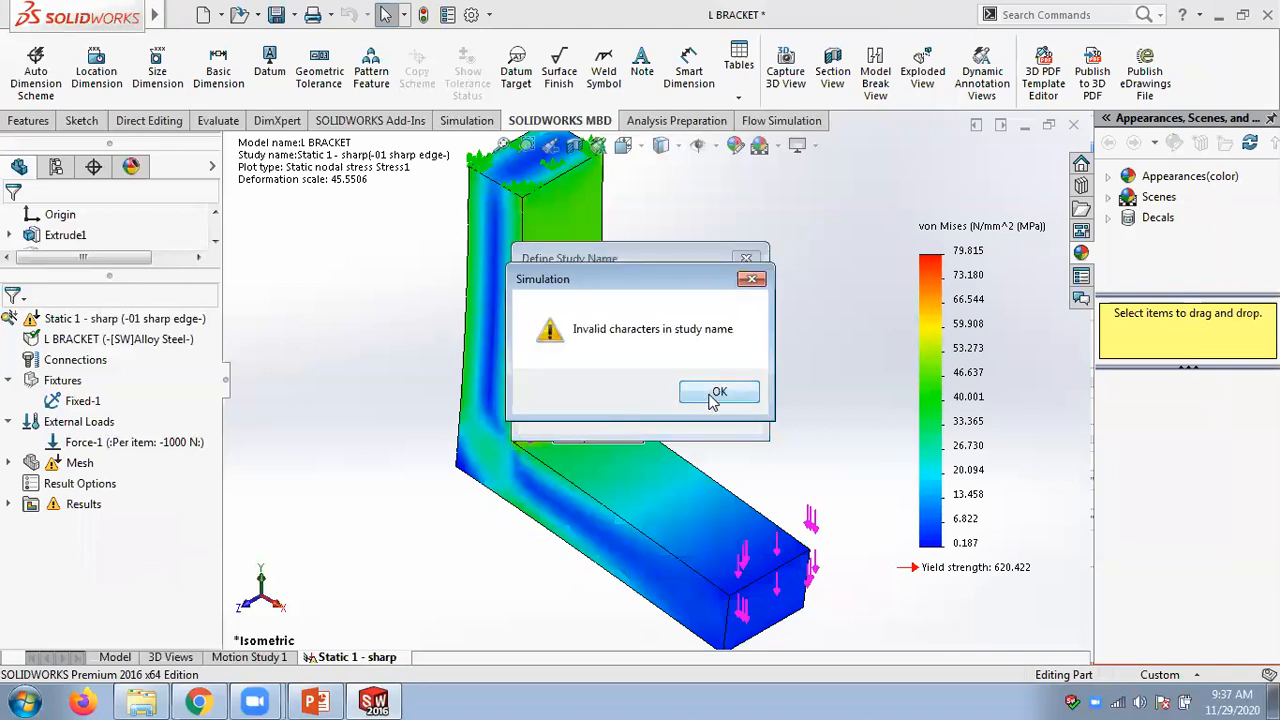
click(716, 394)
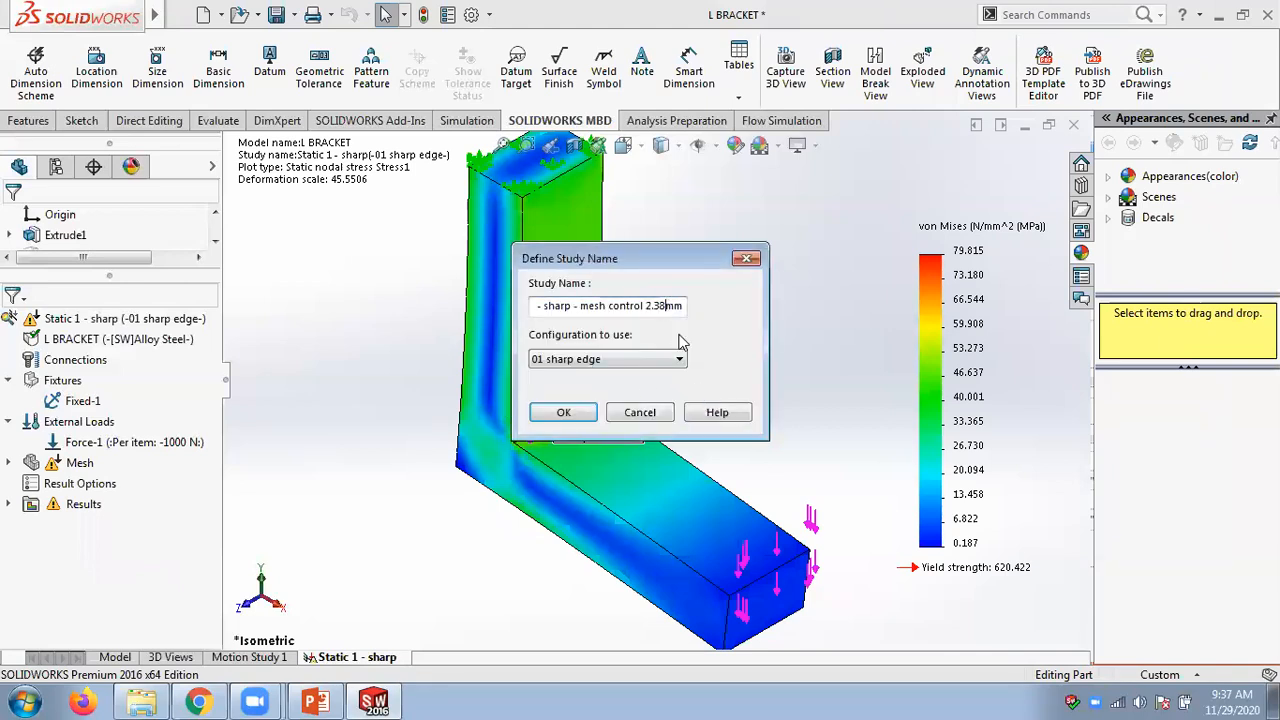
- Remove "mm" and the dashes from the copy's name and try to create the study as "Static 1 sharp mesh control 2.38"
key(BackSpace)
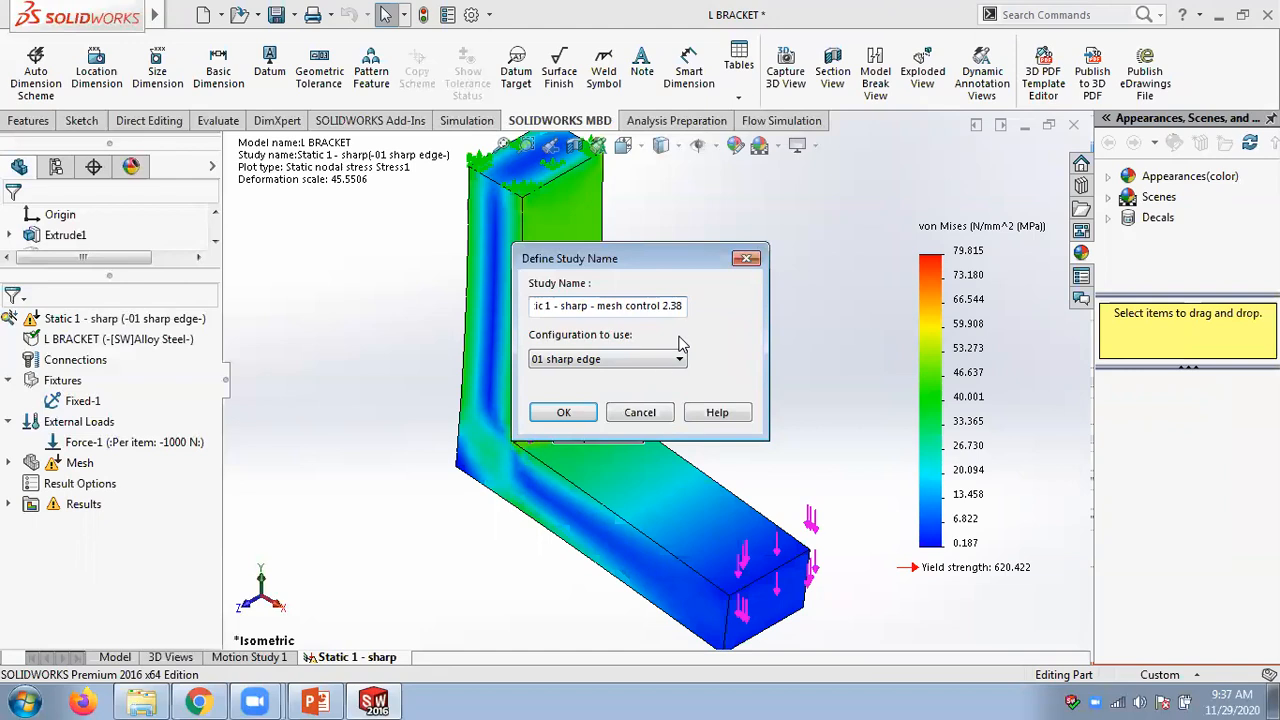
click(563, 414)
click(700, 394)
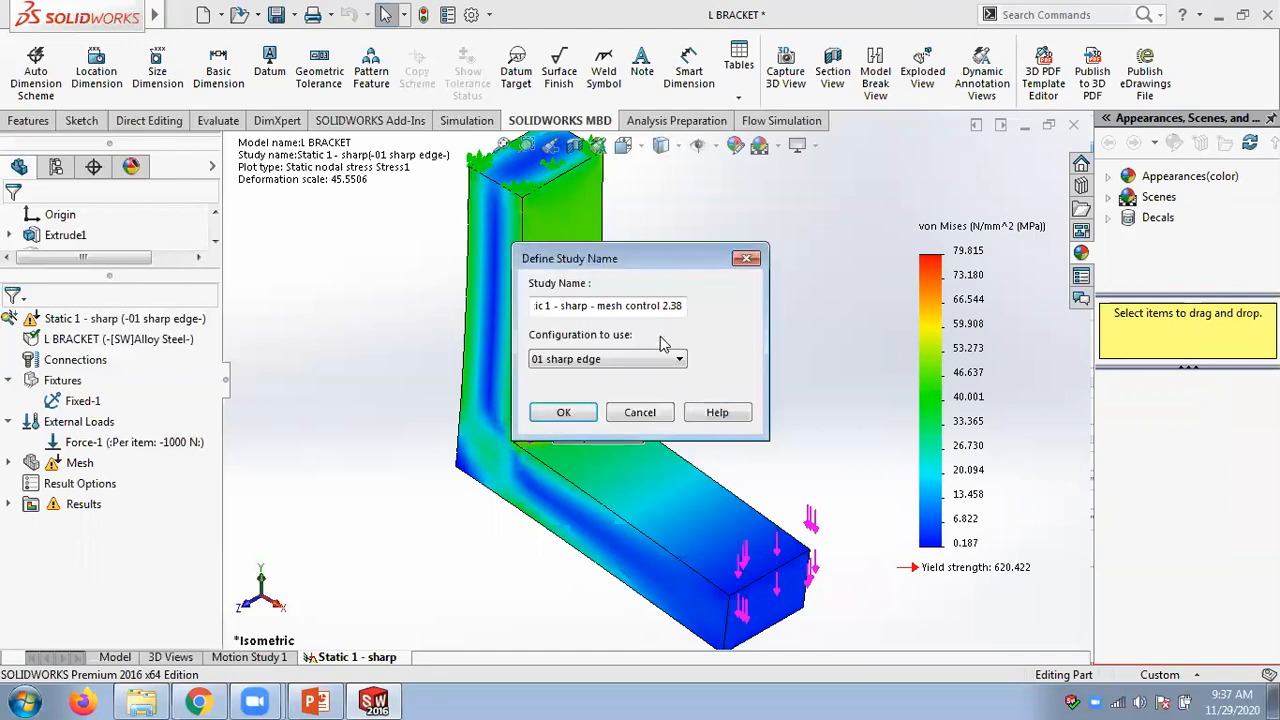
click(616, 306)
key(Home)
key(ctrl+Right)
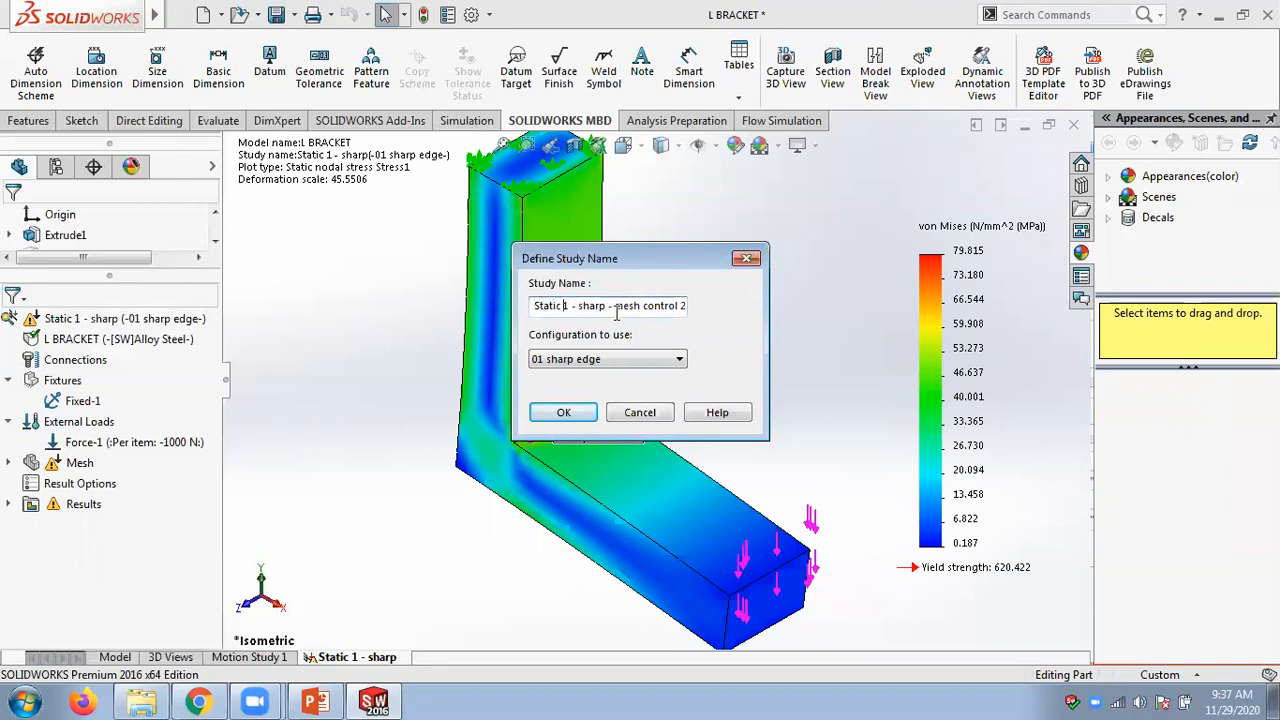
key(BackSpace)
key(BackSpace)
click(574, 413)
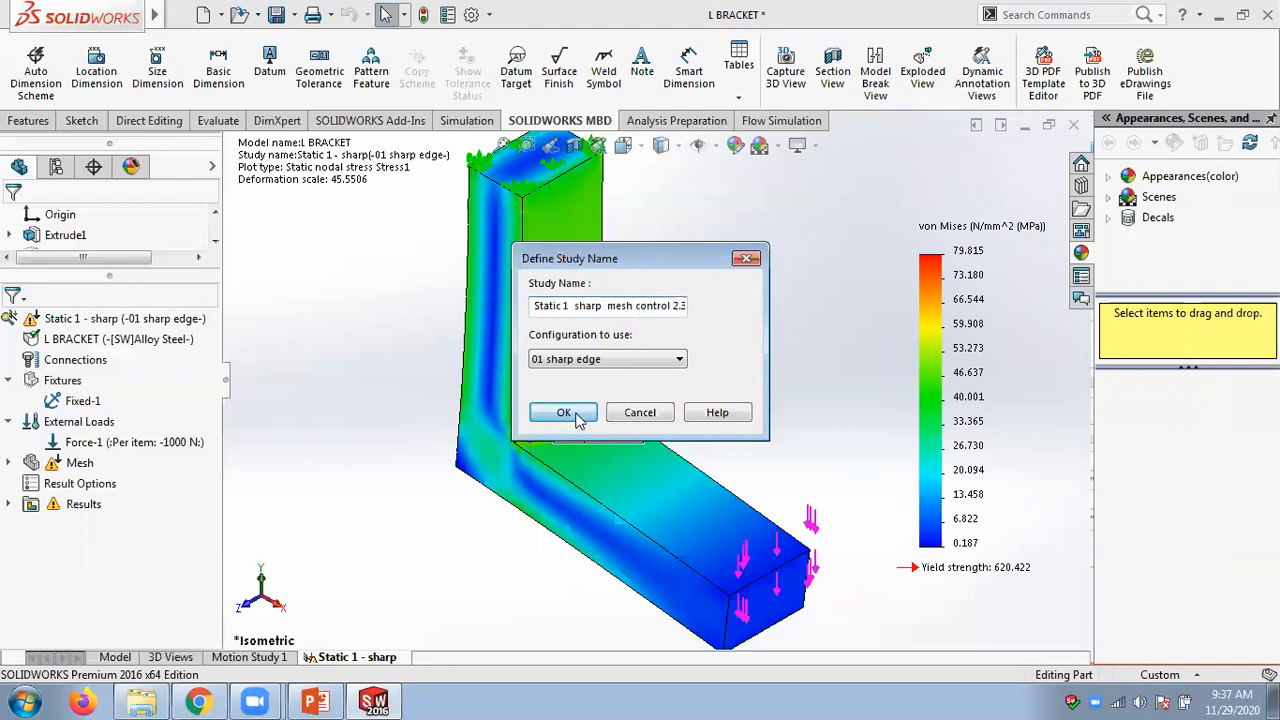
click(716, 392)
- Replace 2.38 with 1 in the study name and create the duplicate as "Static 1 sharp - mesh control 1"
click(677, 305)
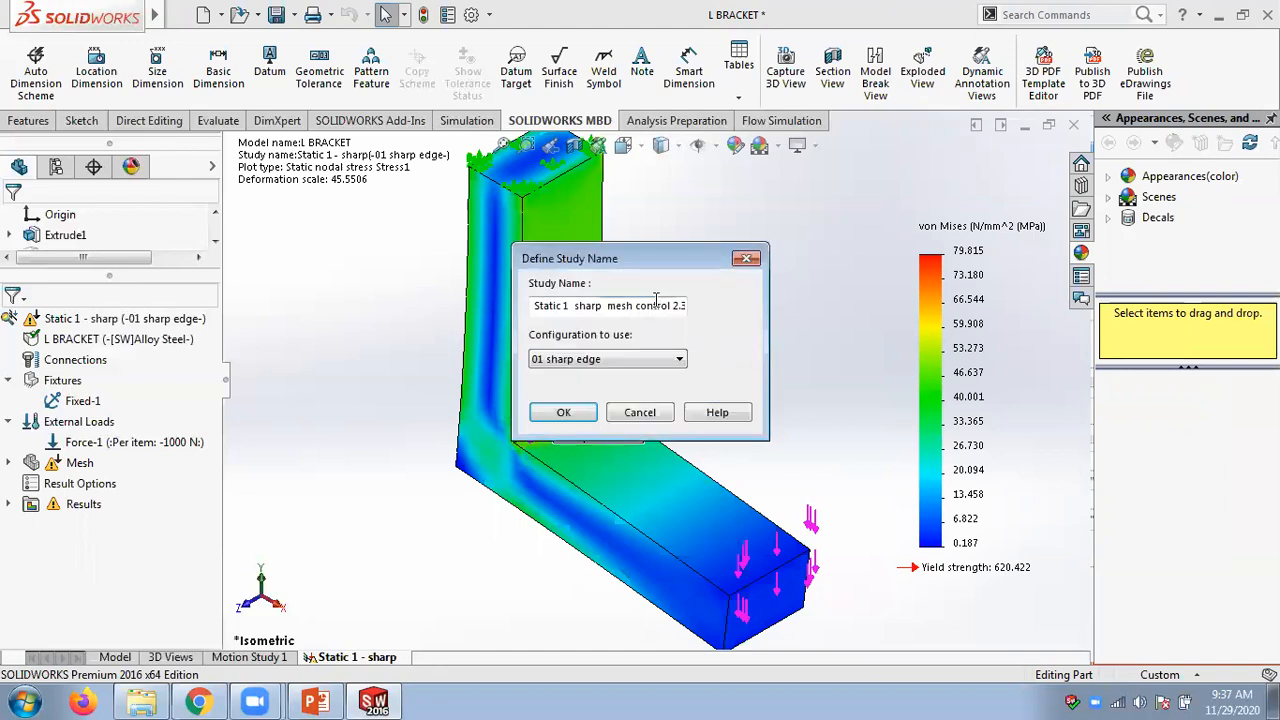
text(8)
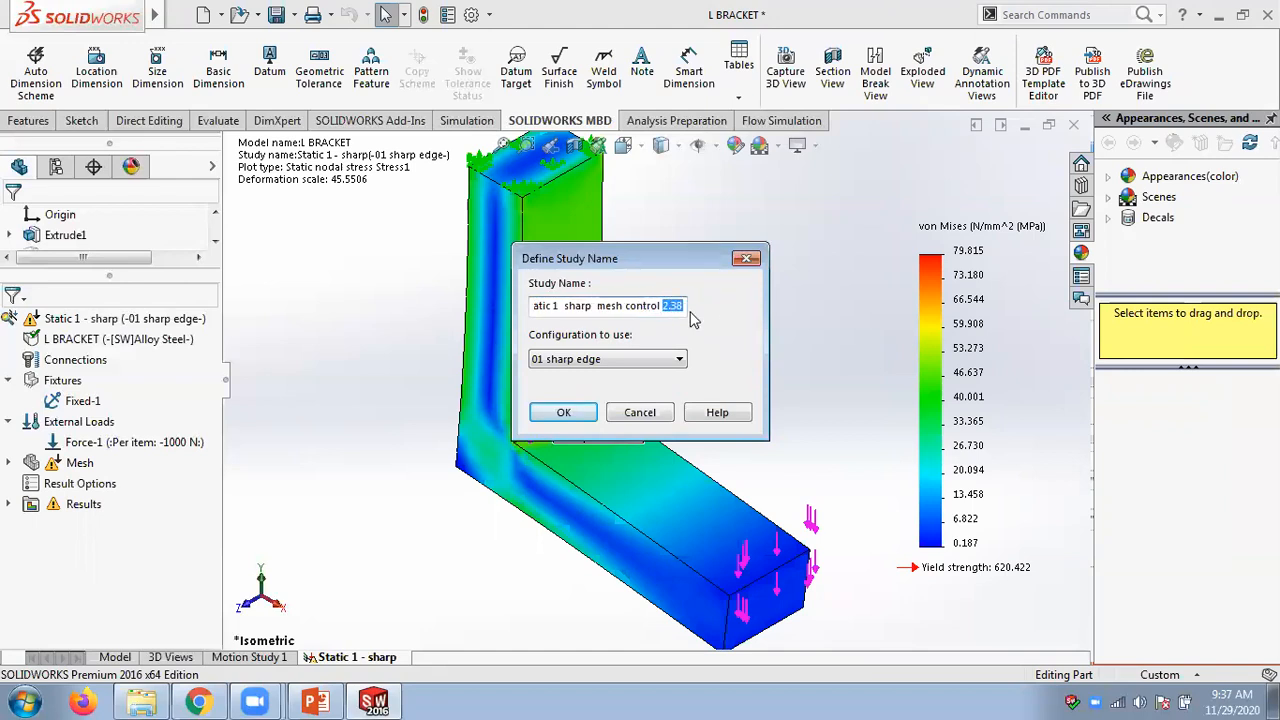
key(BackSpace)
key(BackSpace)
key(BackSpace)
key(BackSpace)
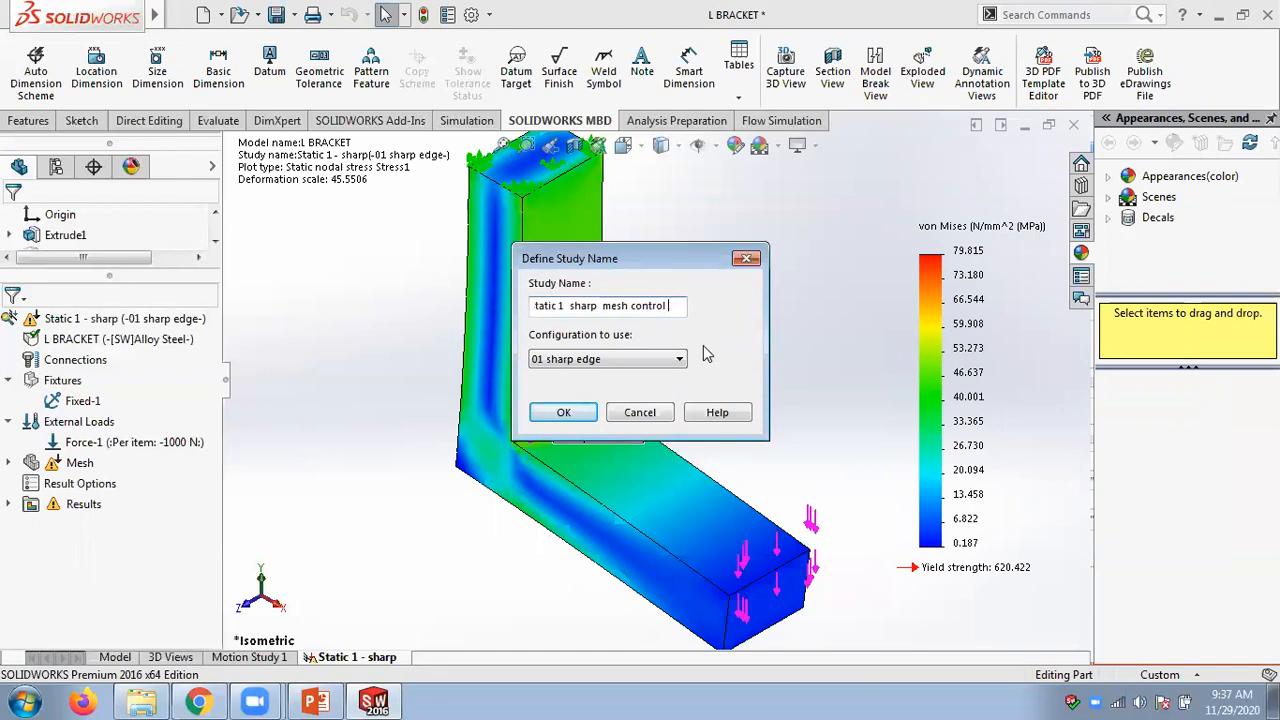
text(1)
click(603, 305)
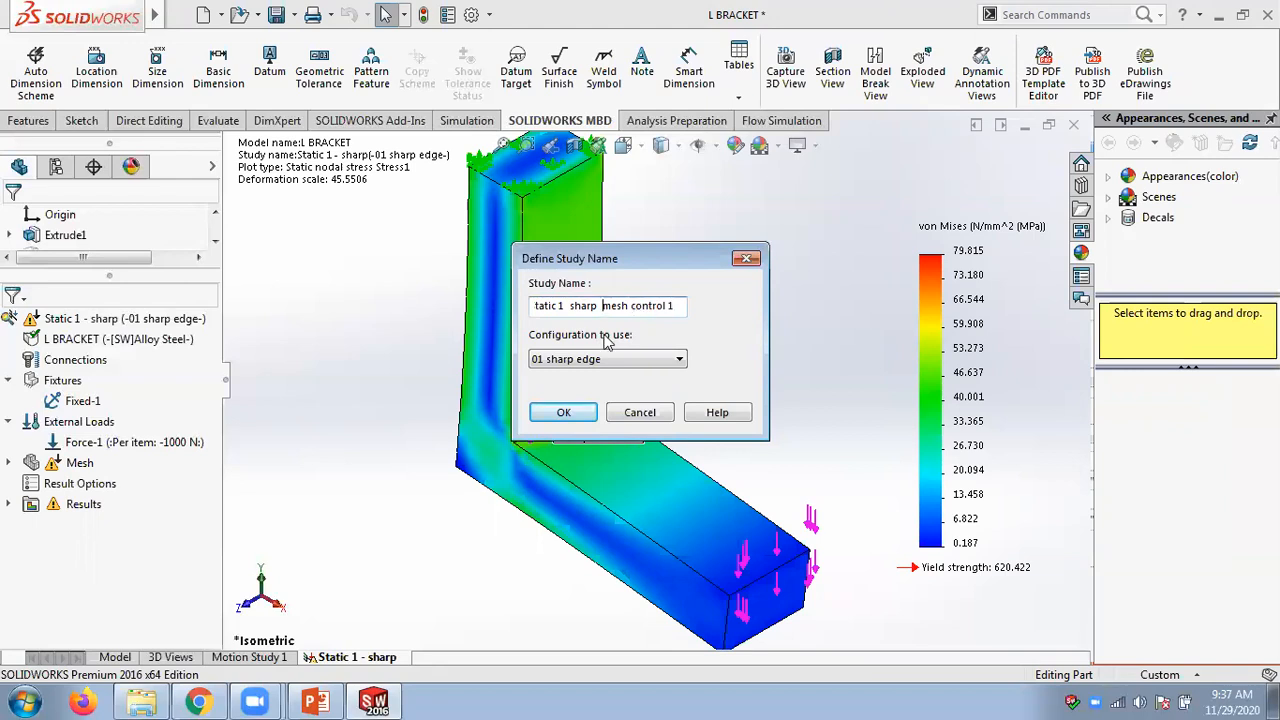
click(550, 414)
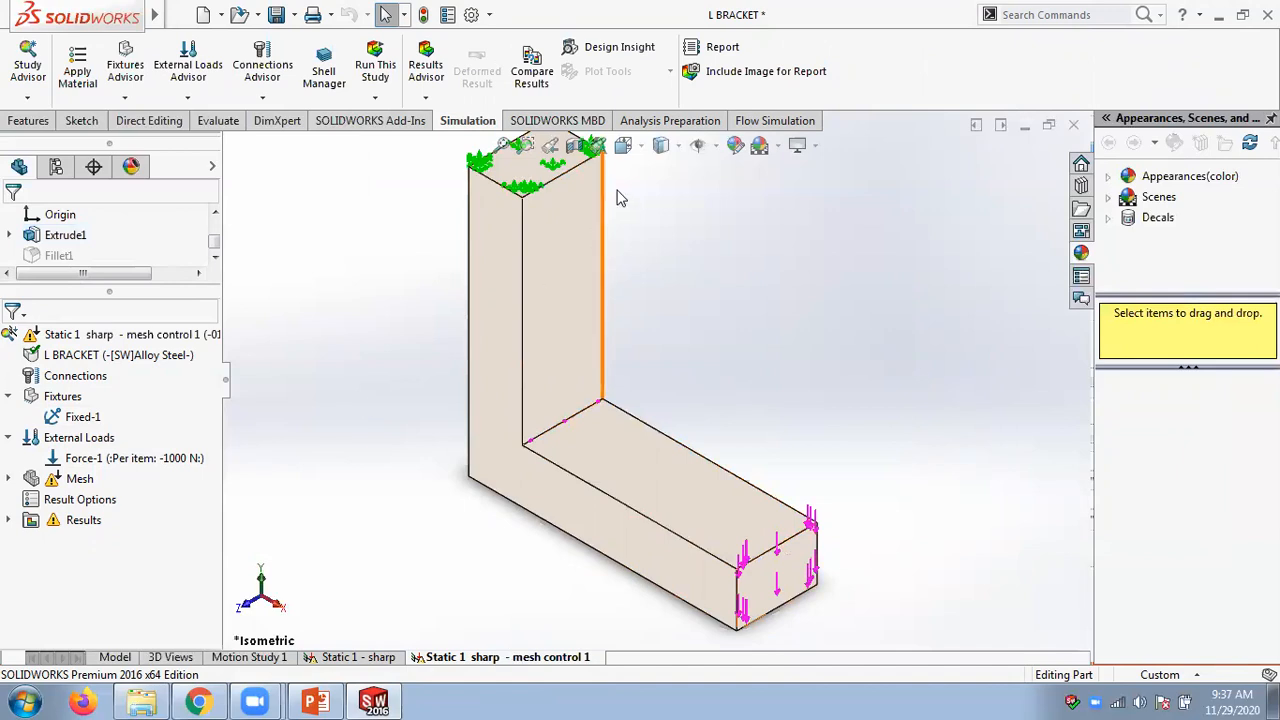
- Apply a mesh control with element size 2.38182661 mm and ratio 1.5 to the sharp inner edge, mesh the part and inspect that edge
right_click(80, 480)
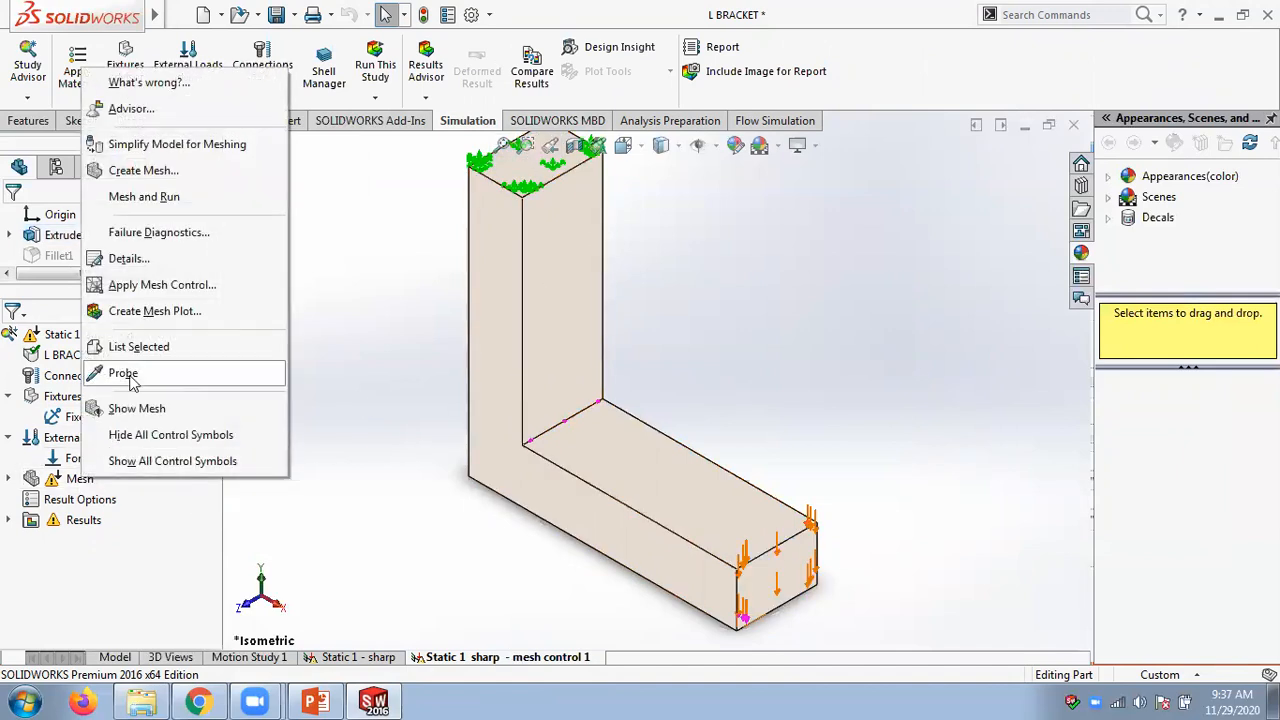
click(152, 287)
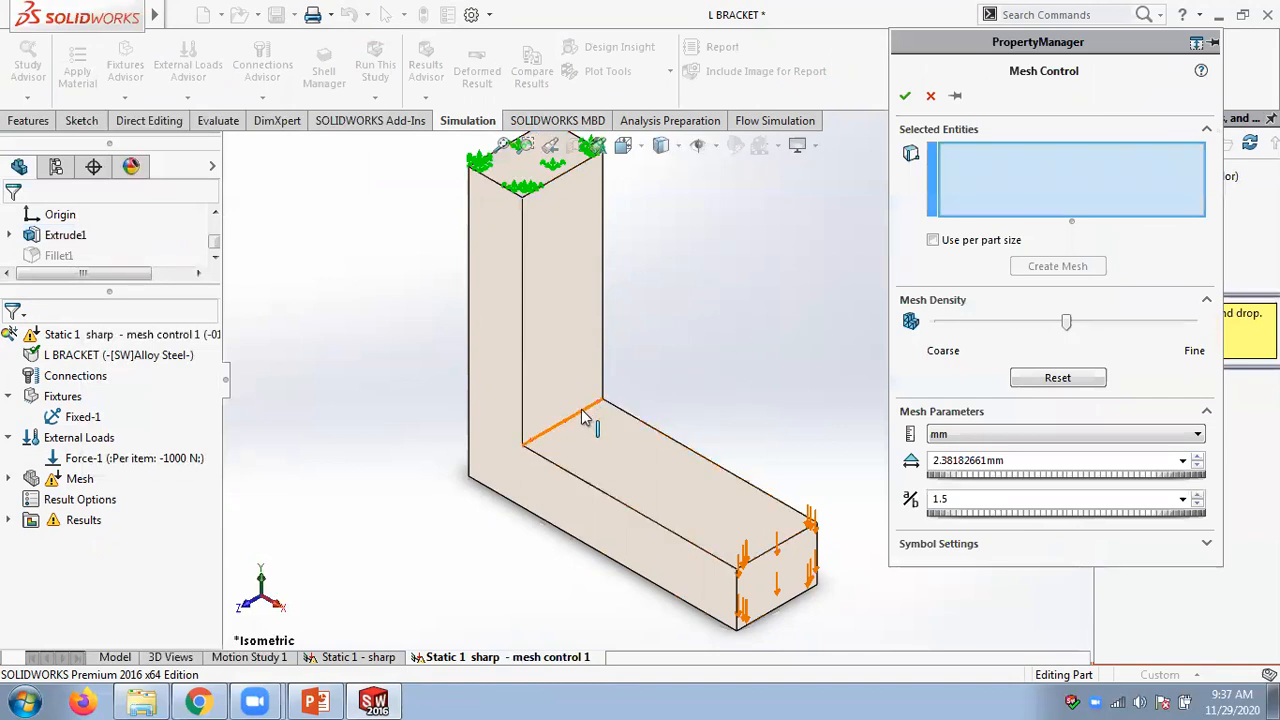
click(585, 418)
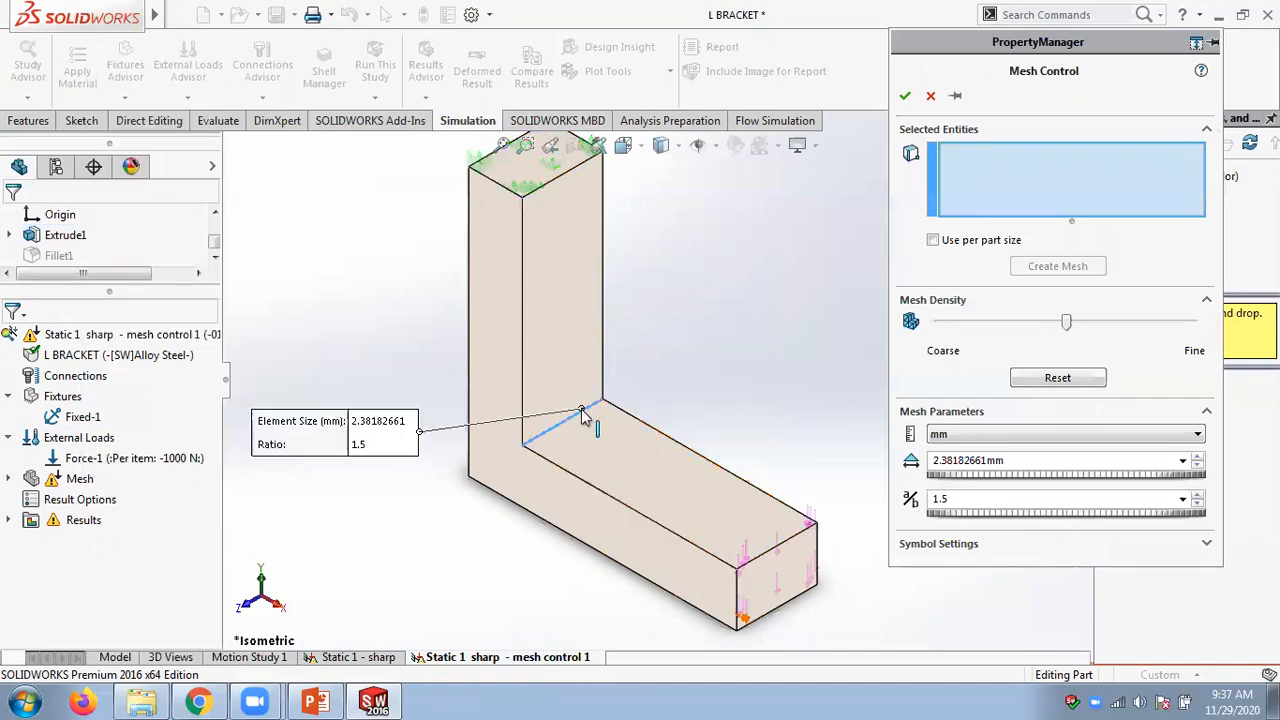
click(1058, 268)
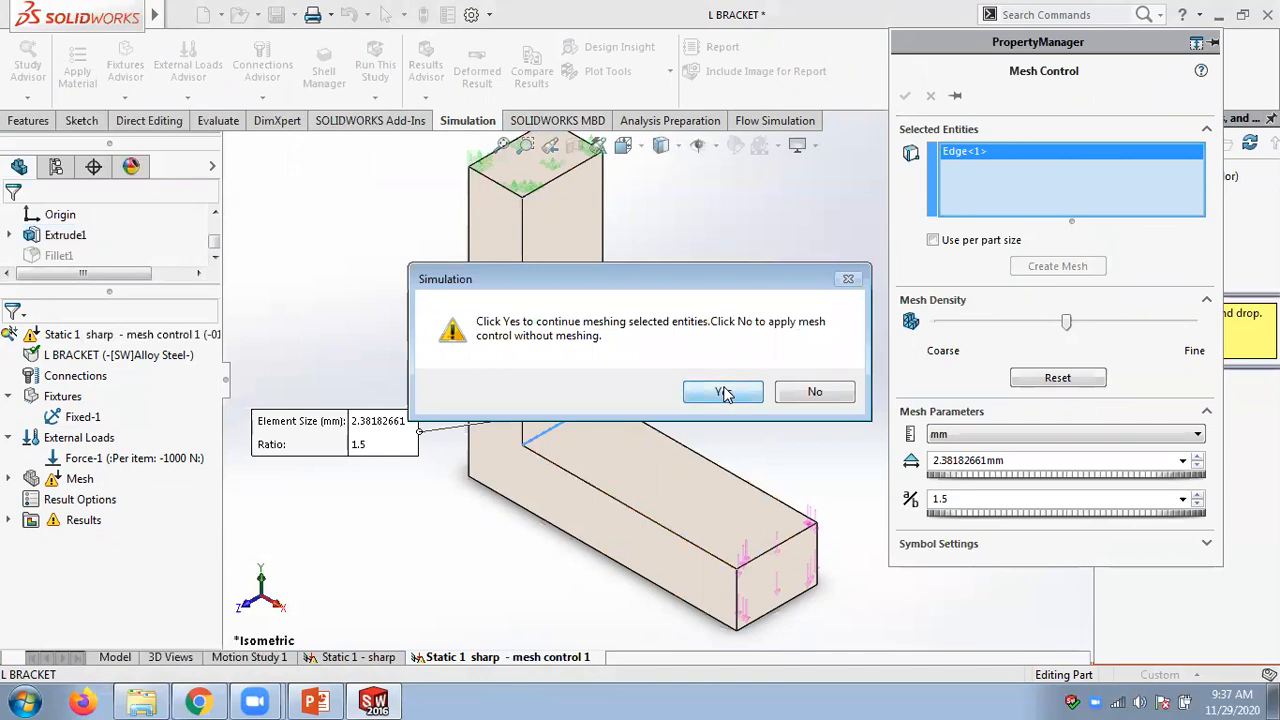
click(725, 391)
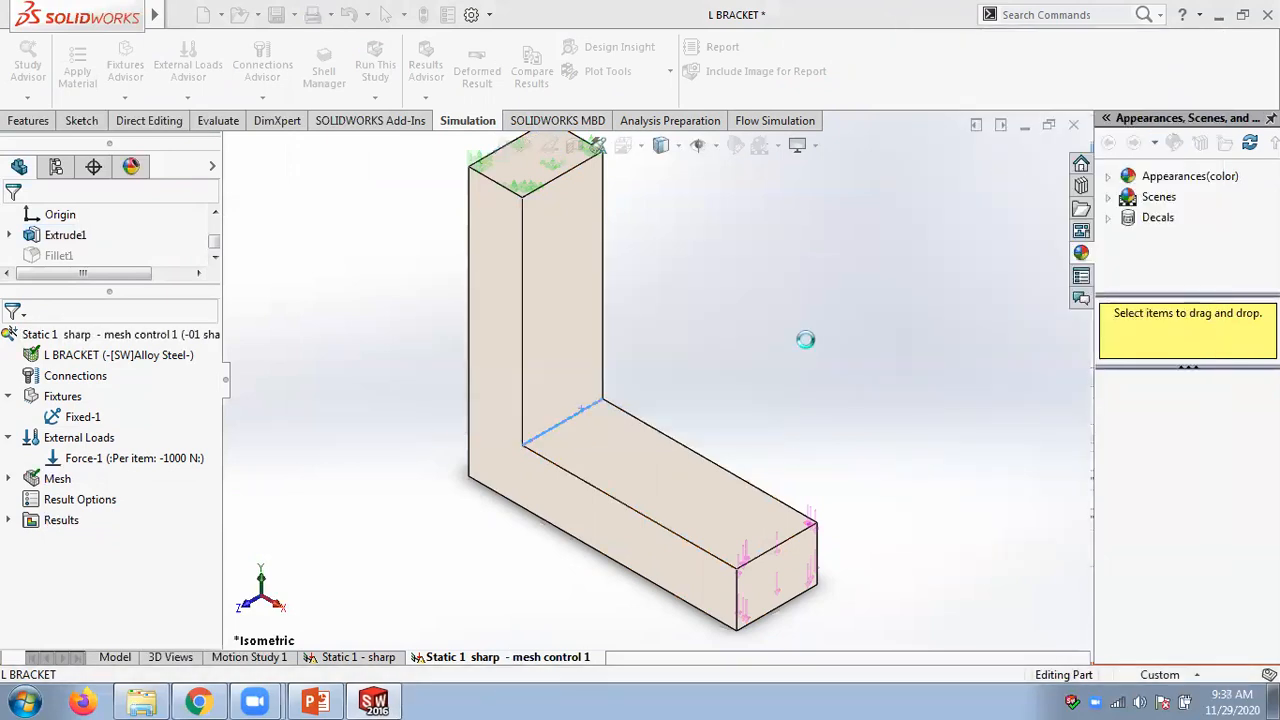
scroll(525, 490, down, 3)
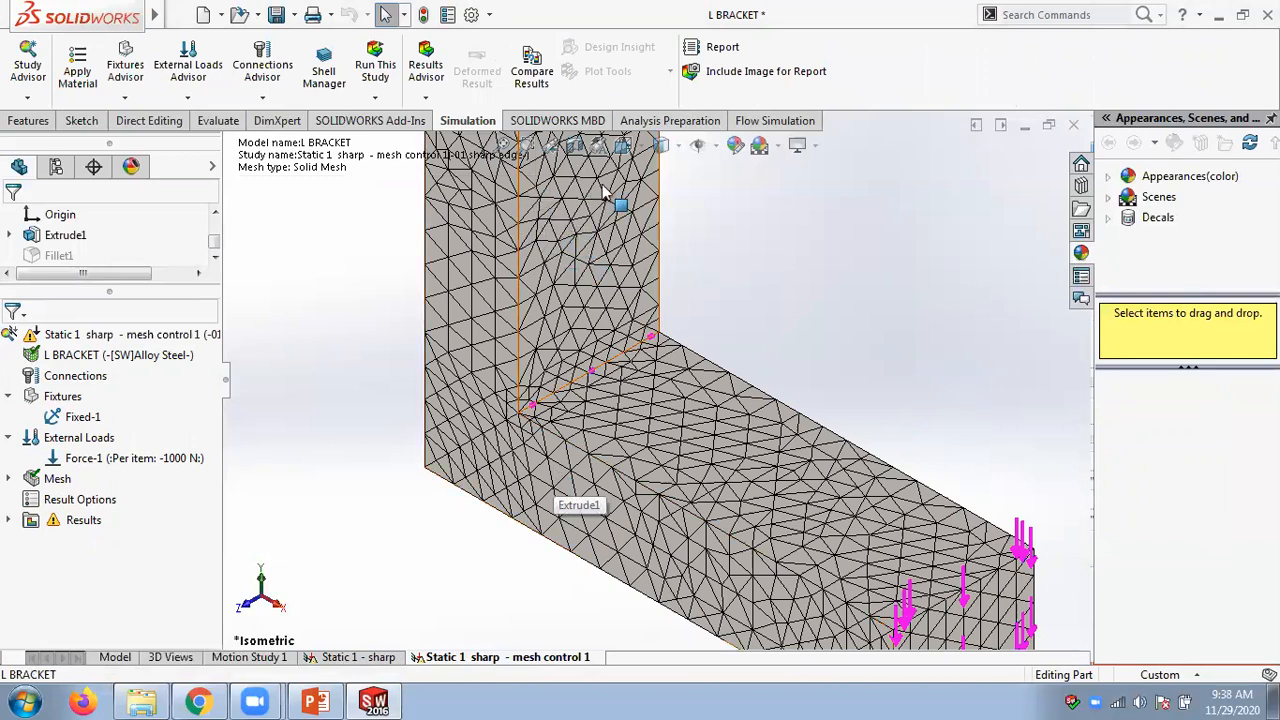
scroll(570, 400, down, 2)
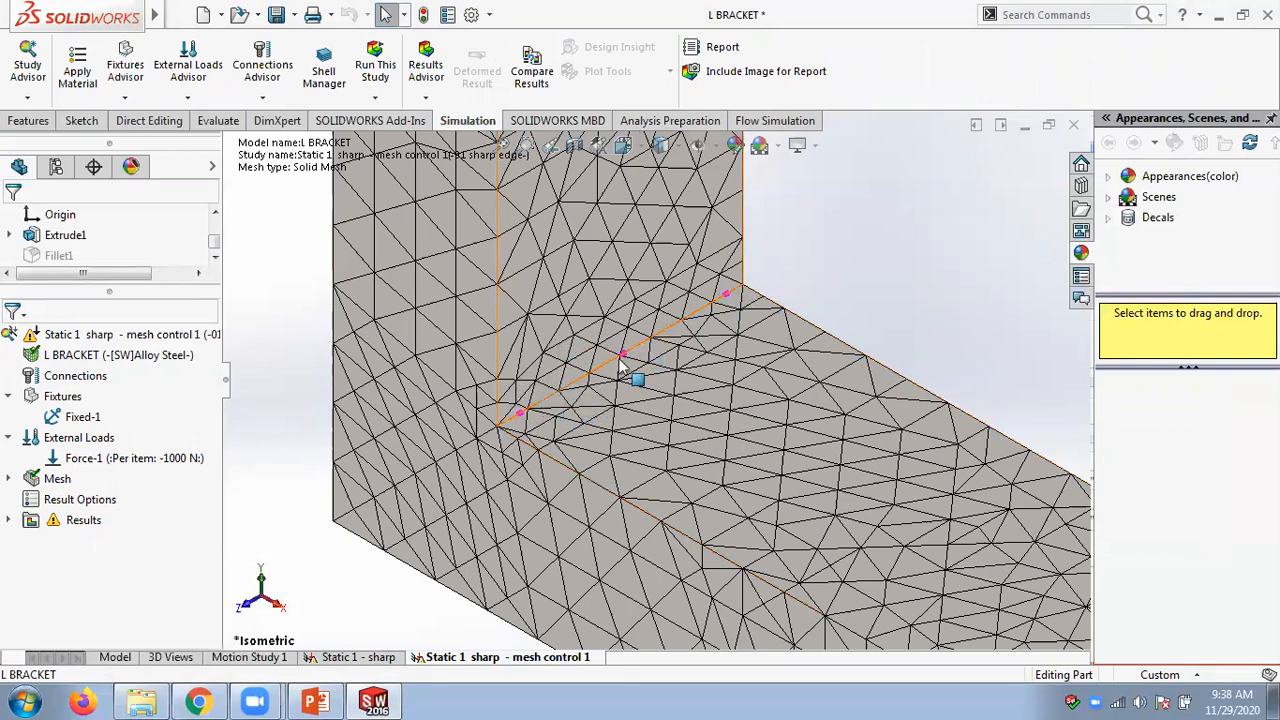
- Switch to the original Static 1 - sharp study and run the analysis
click(352, 657)
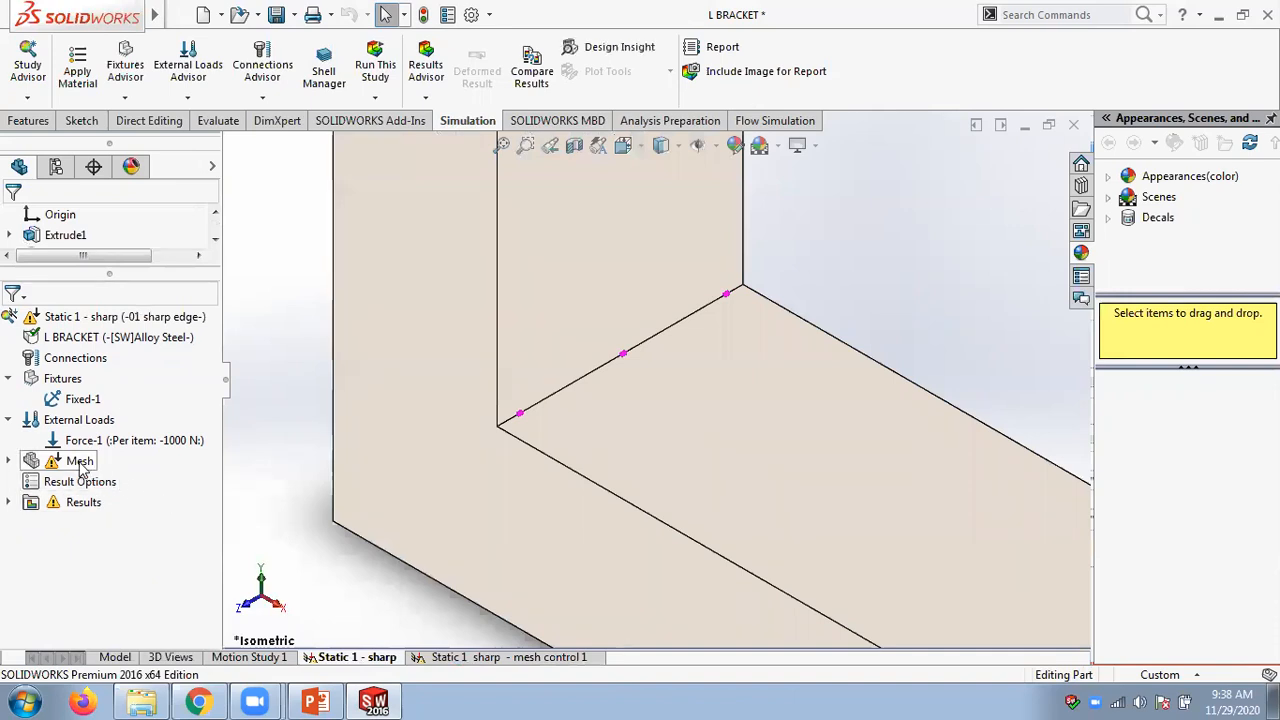
right_click(72, 316)
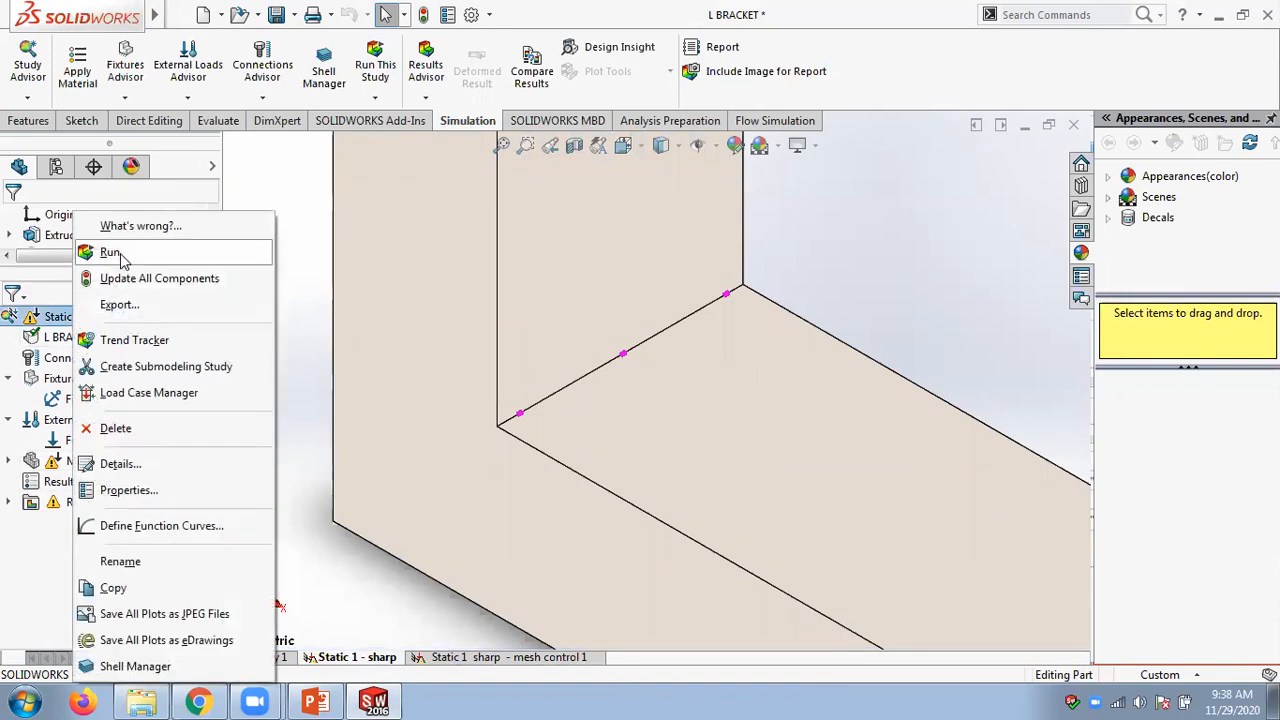
click(110, 253)
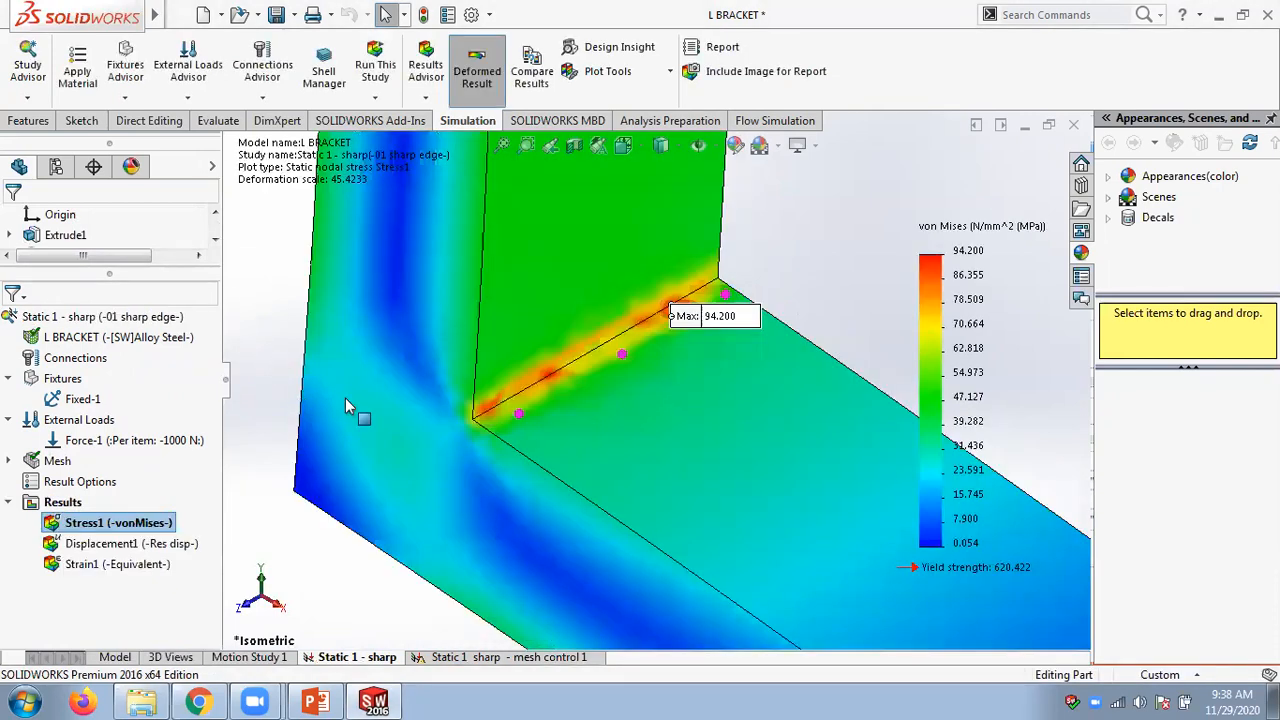
- Delete the inner edge's mesh control from the Static 1 - sharp study
right_click(57, 461)
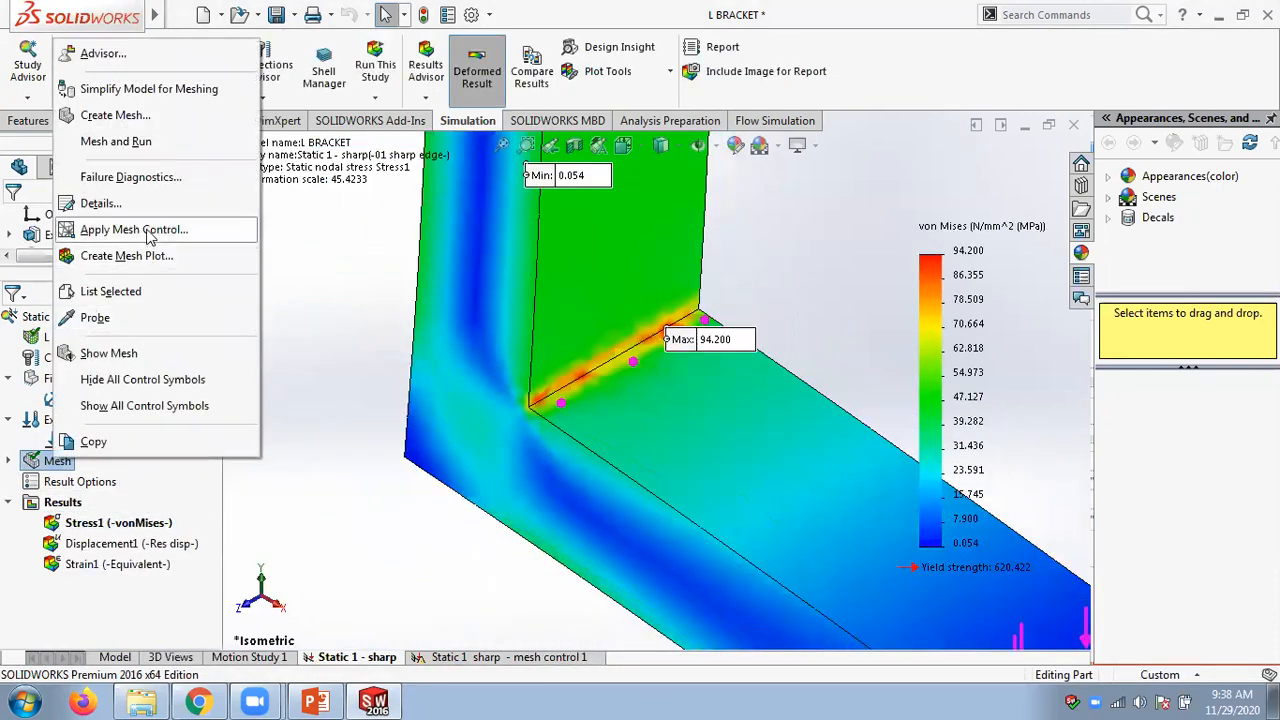
click(9, 461)
click(96, 488)
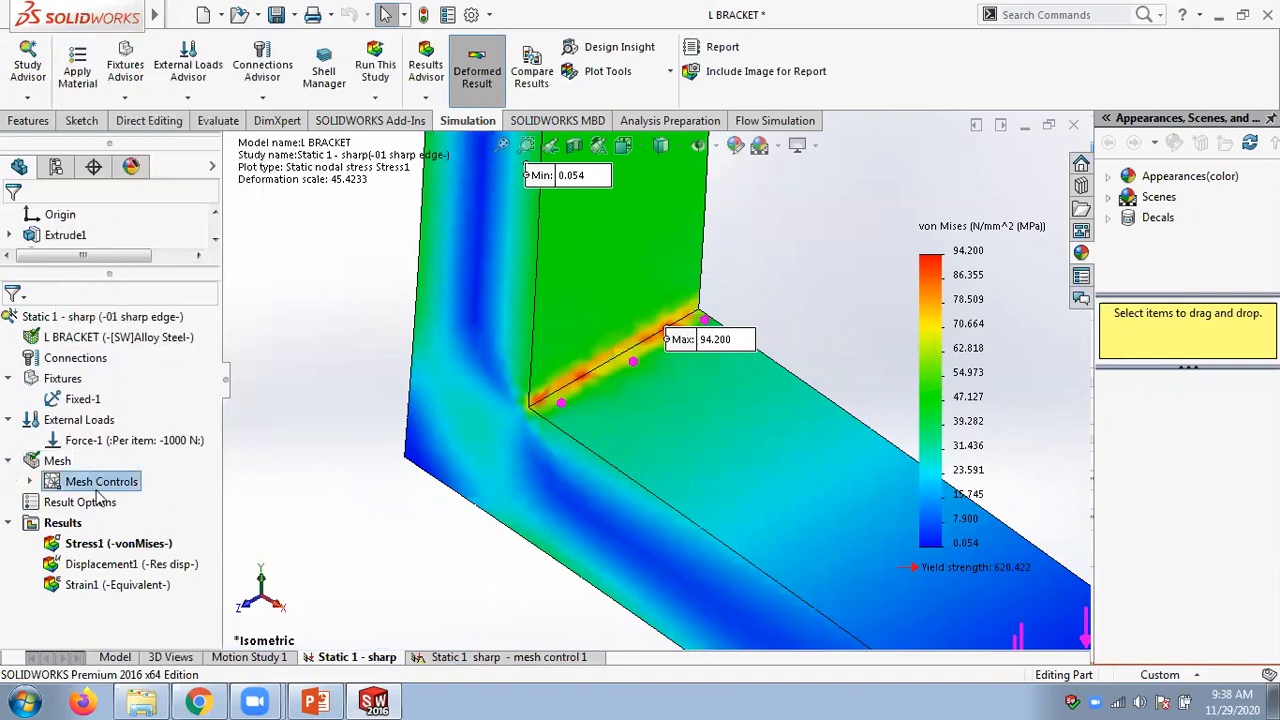
right_click(103, 482)
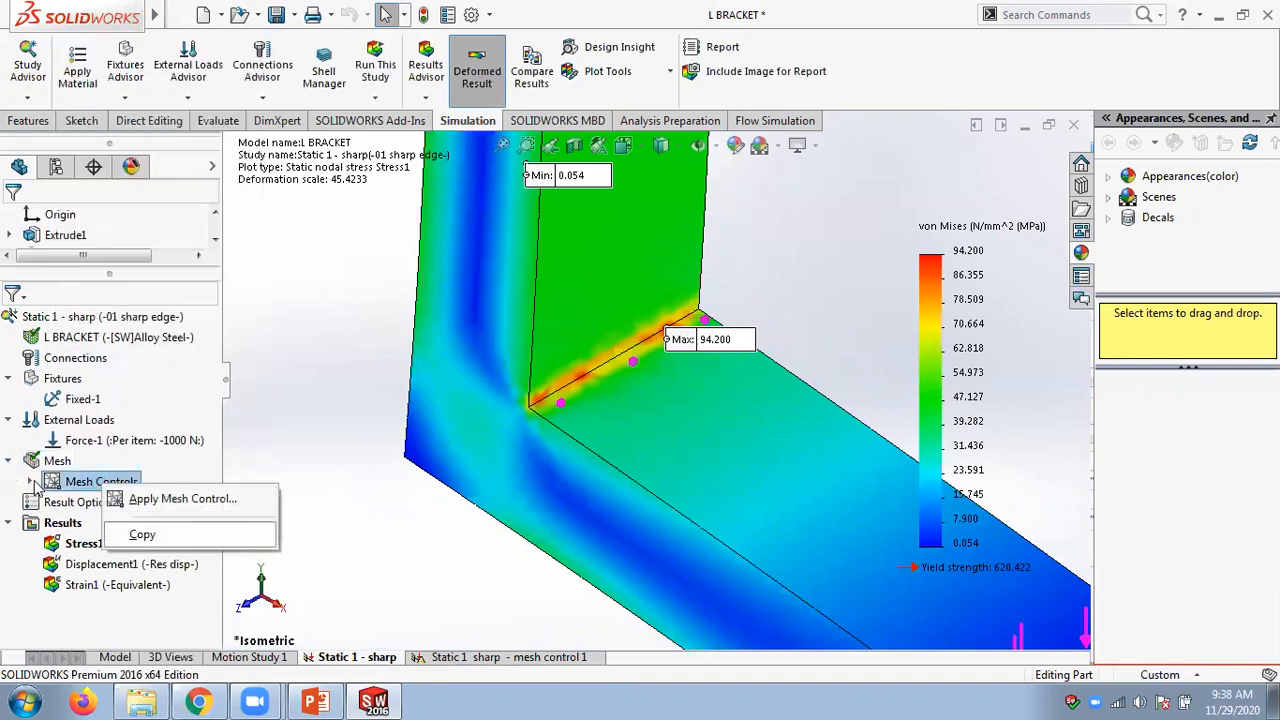
click(30, 482)
click(110, 506)
right_click(110, 504)
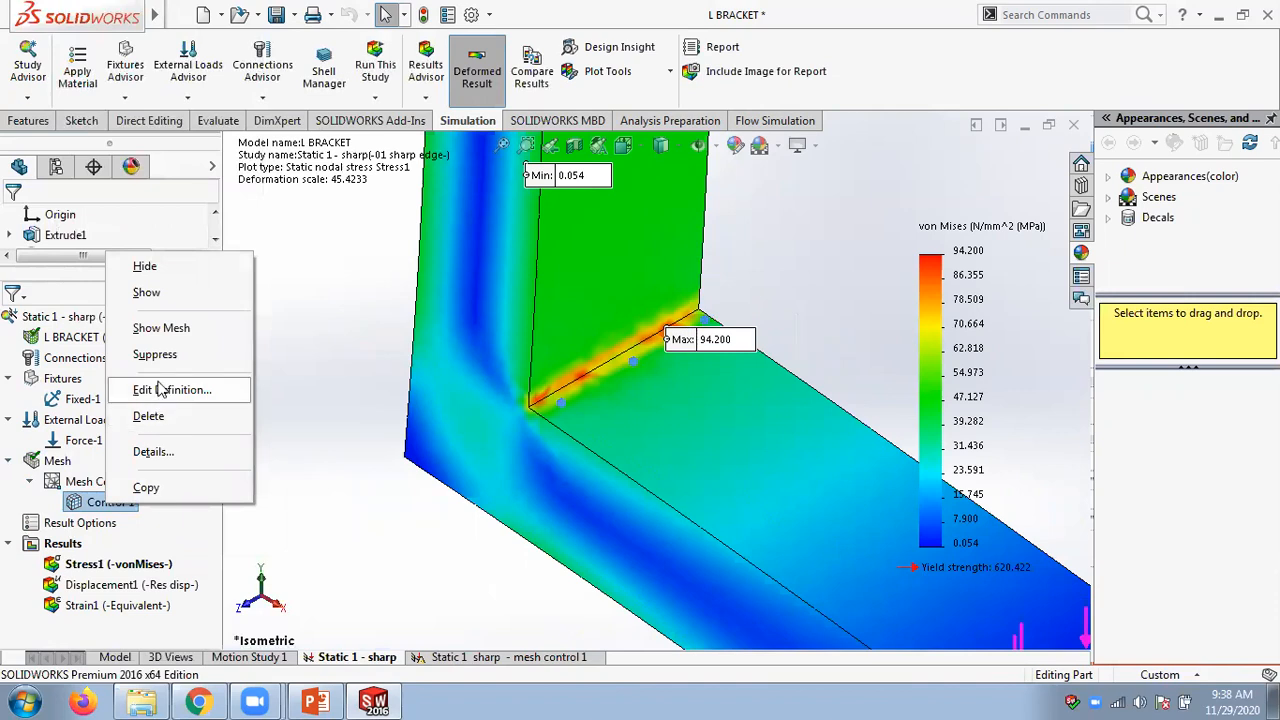
click(148, 416)
click(663, 391)
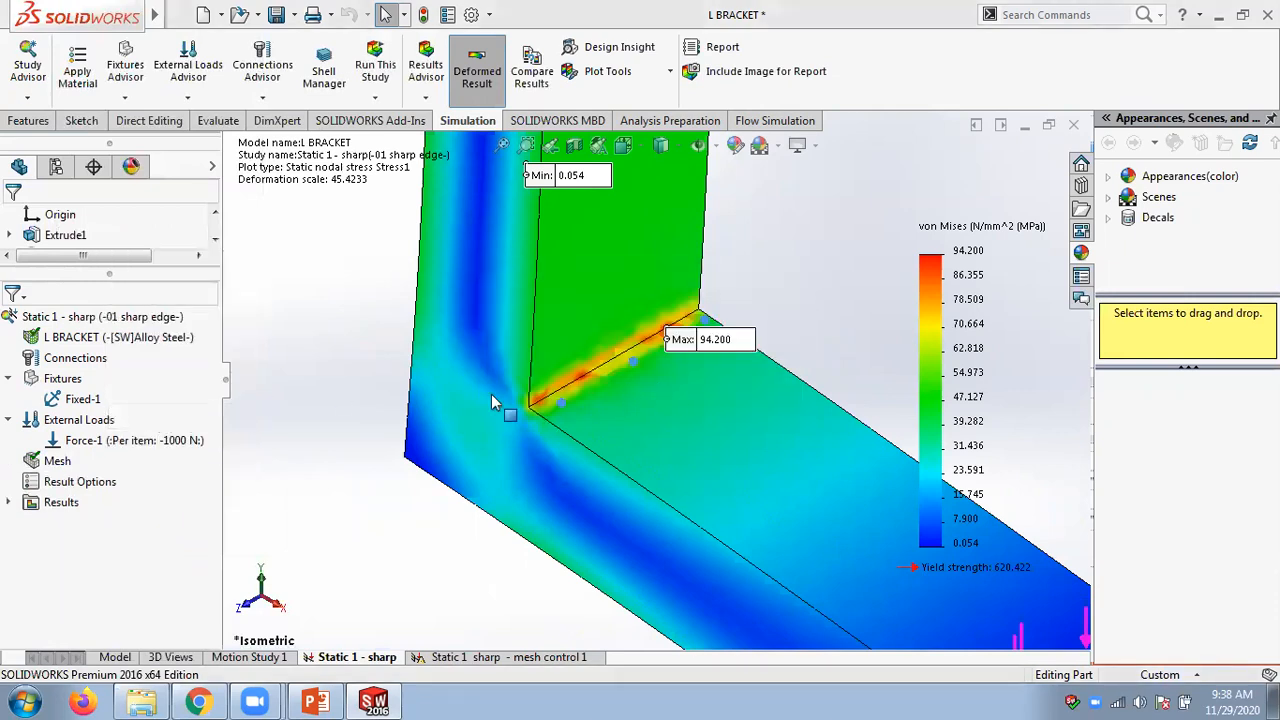
- Mesh the Static 1 - sharp study with the standard mesh and run the analysis
right_click(57, 461)
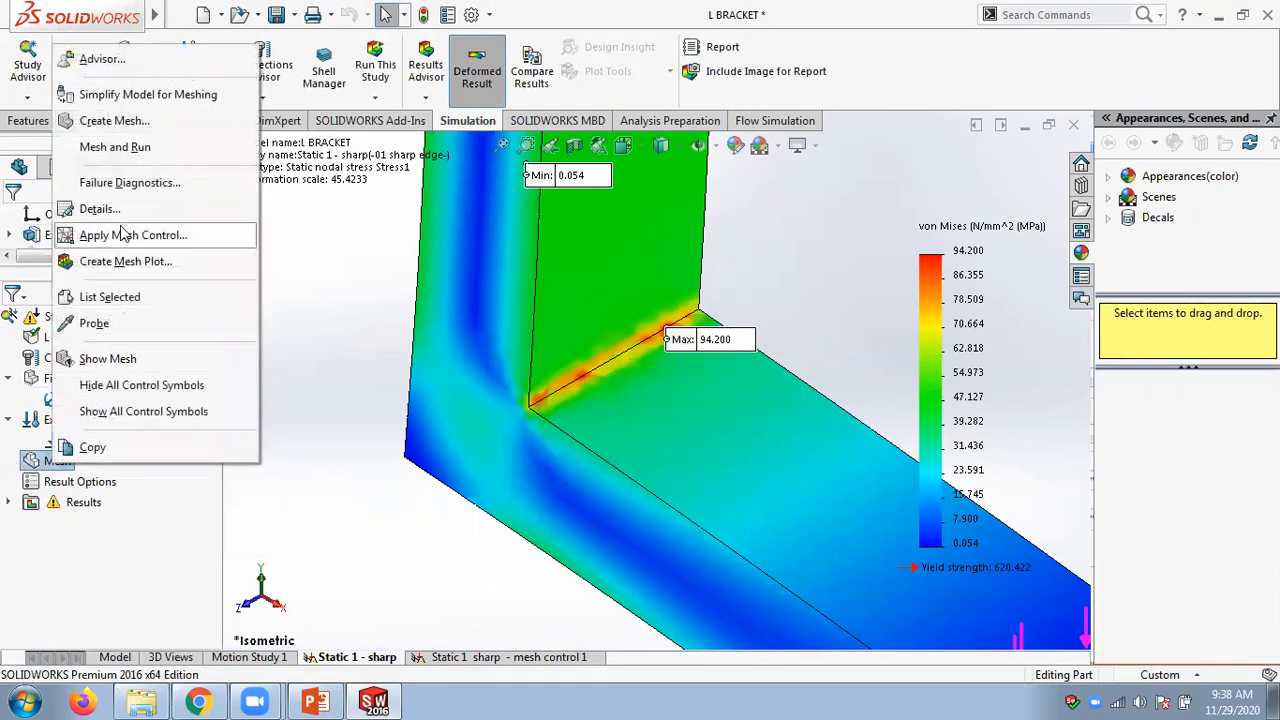
click(114, 121)
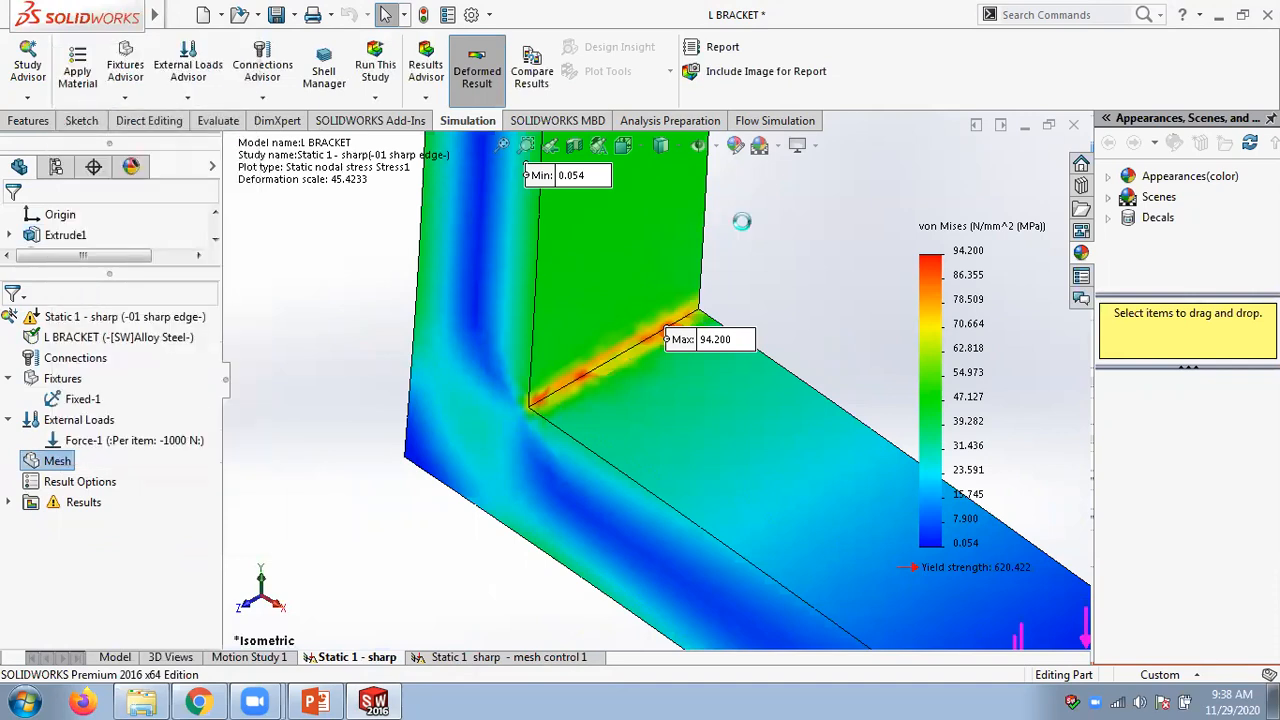
click(971, 262)
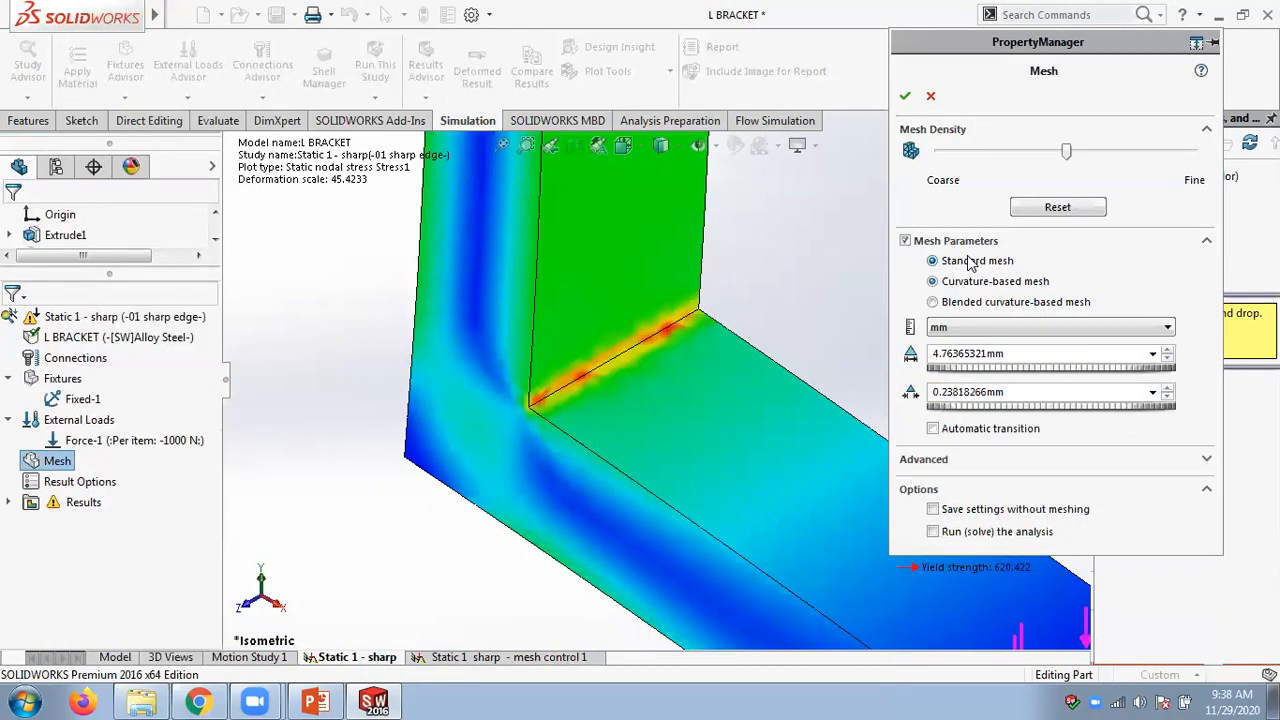
click(905, 96)
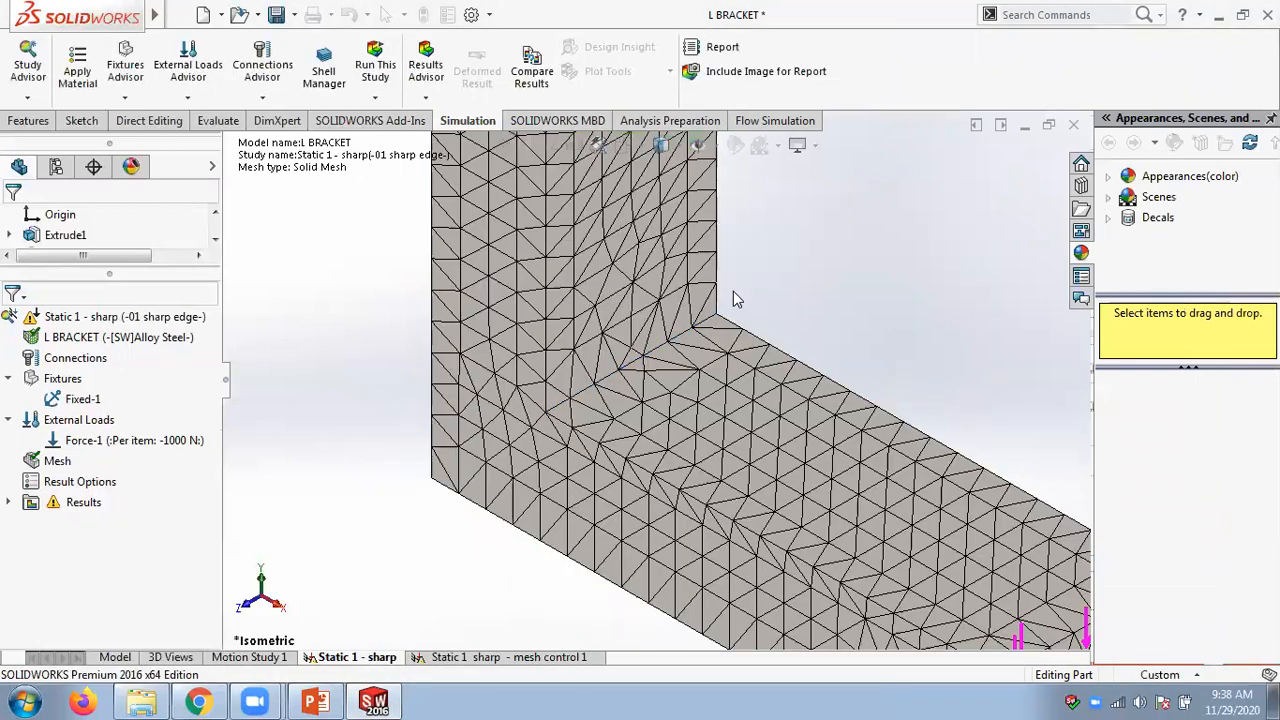
right_click(65, 318)
click(98, 304)
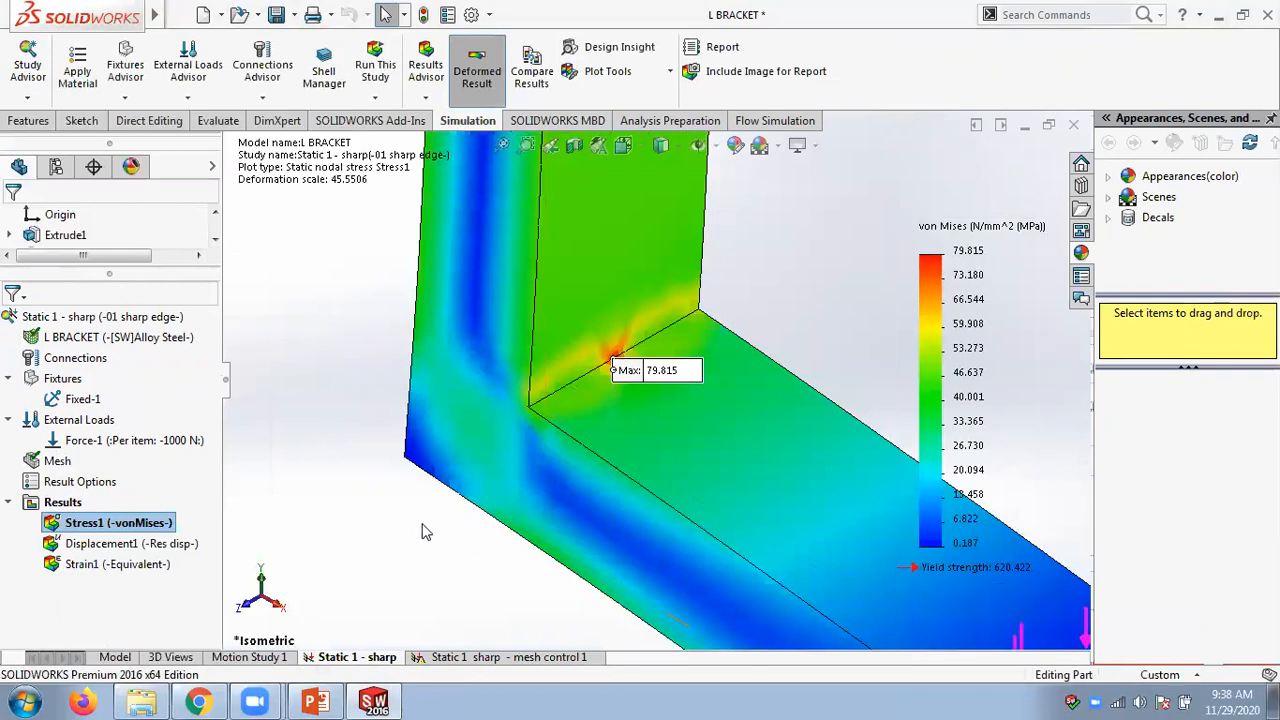
- Switch to the Static 1 sharp - mesh control 1 study and delete both of its mesh controls
click(447, 657)
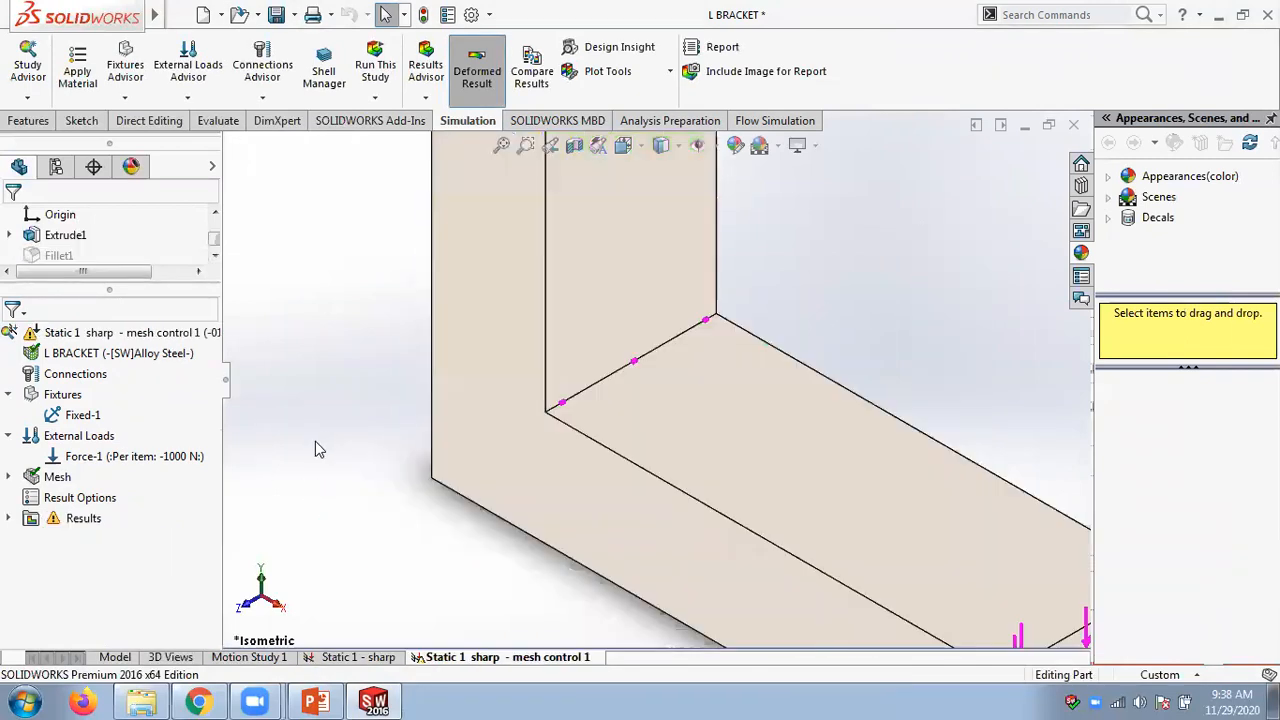
click(9, 477)
click(28, 498)
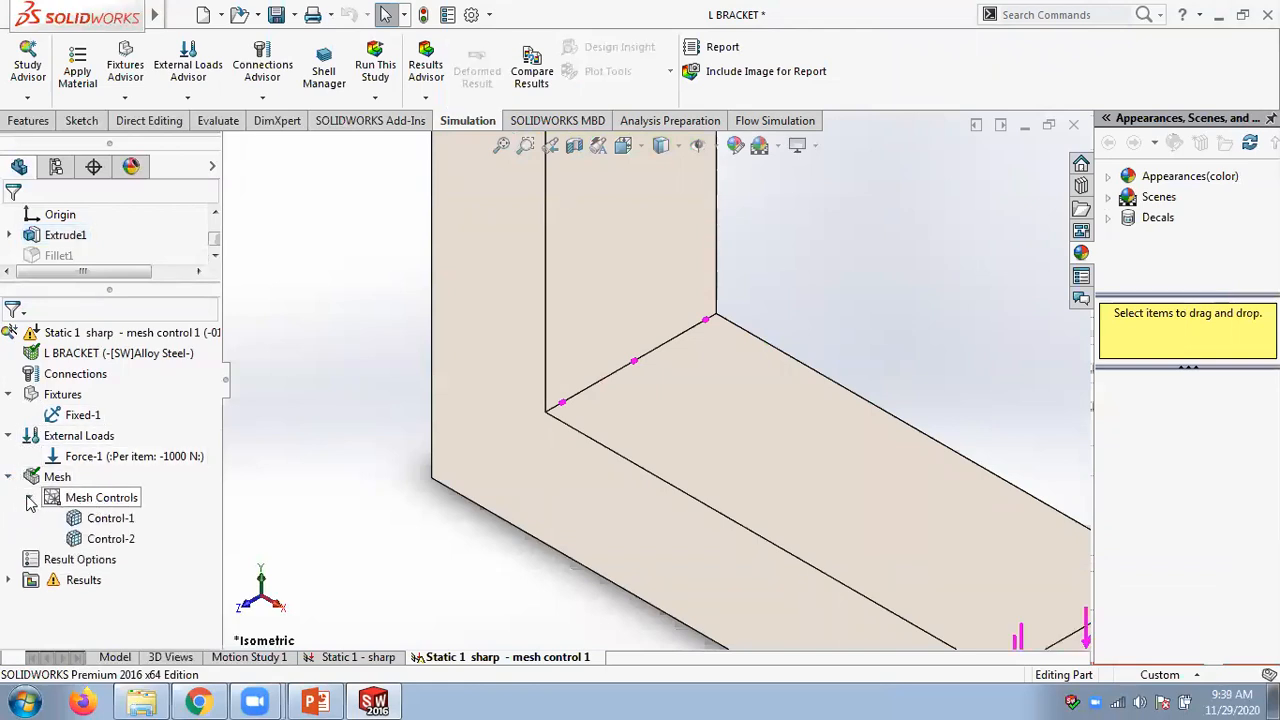
click(110, 540)
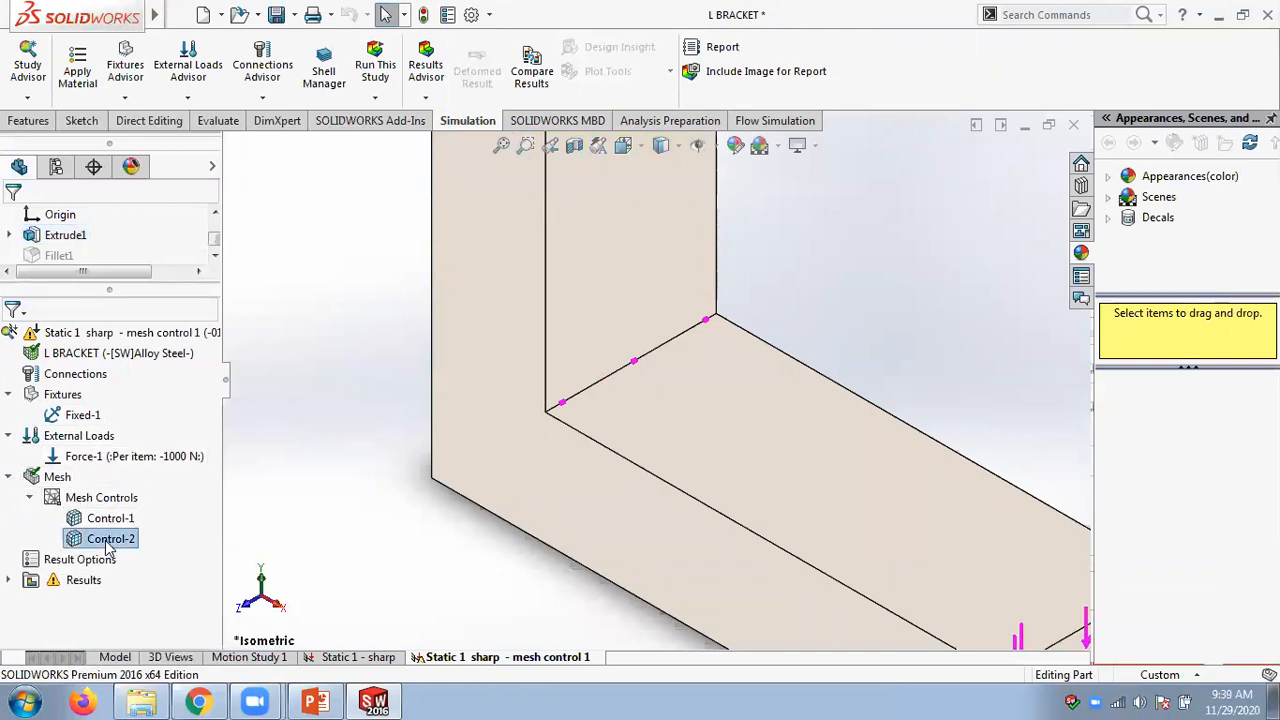
right_click(106, 546)
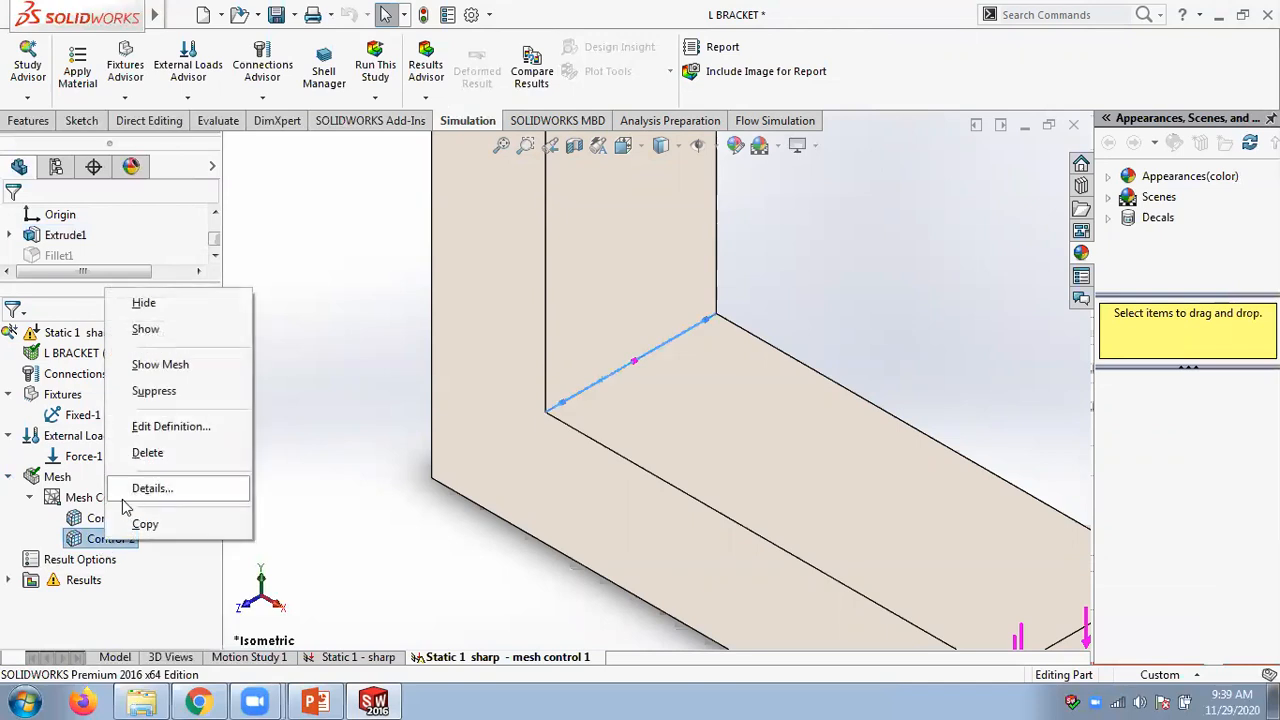
right_click(80, 505)
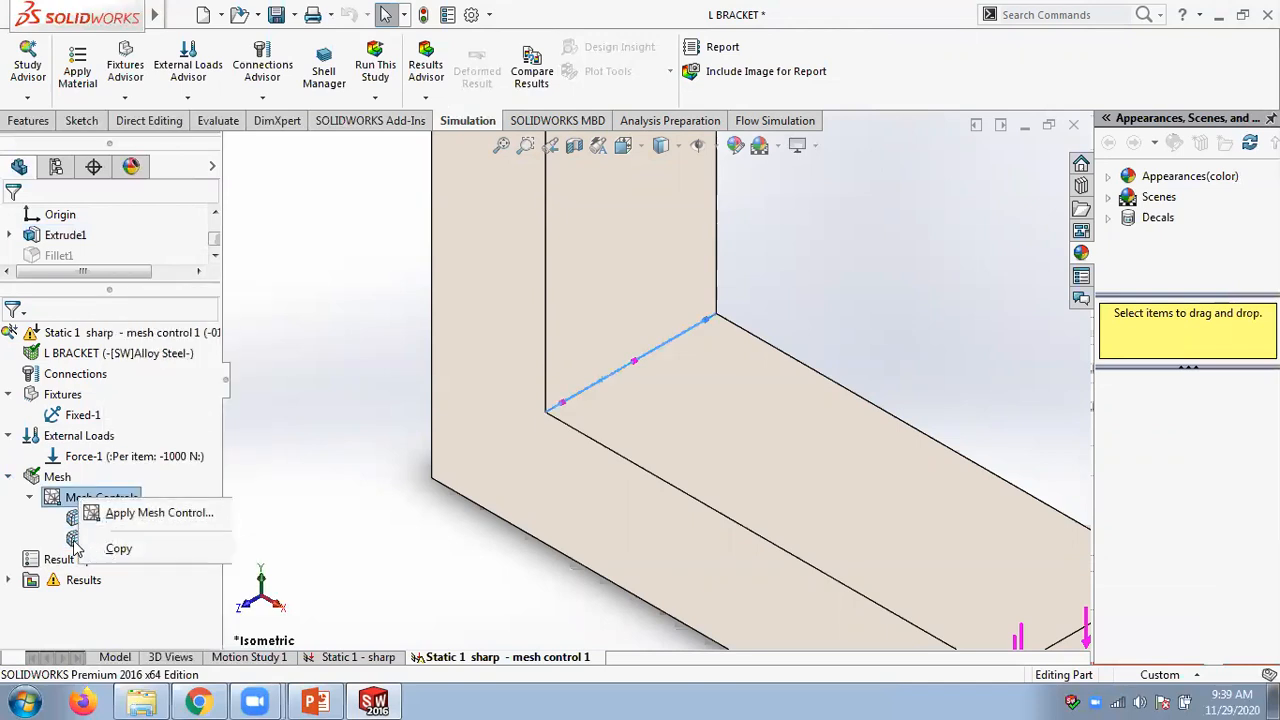
right_click(78, 540)
click(120, 453)
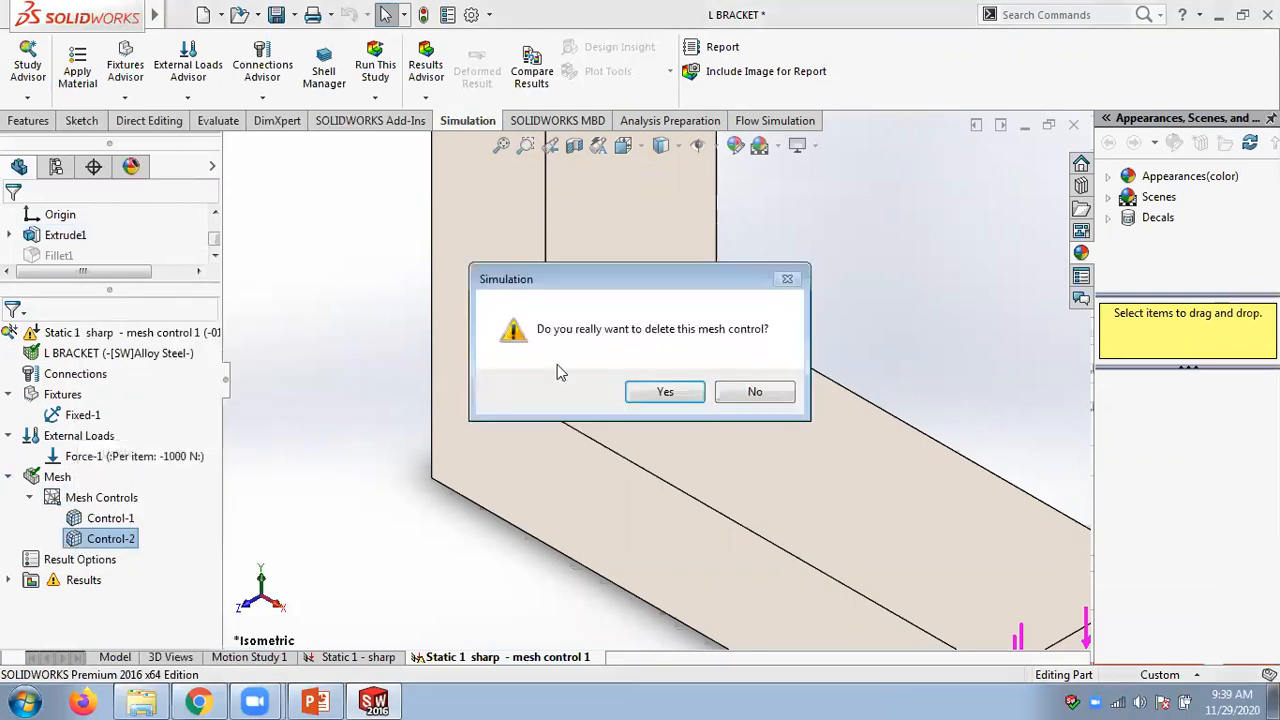
click(680, 392)
right_click(126, 520)
click(172, 426)
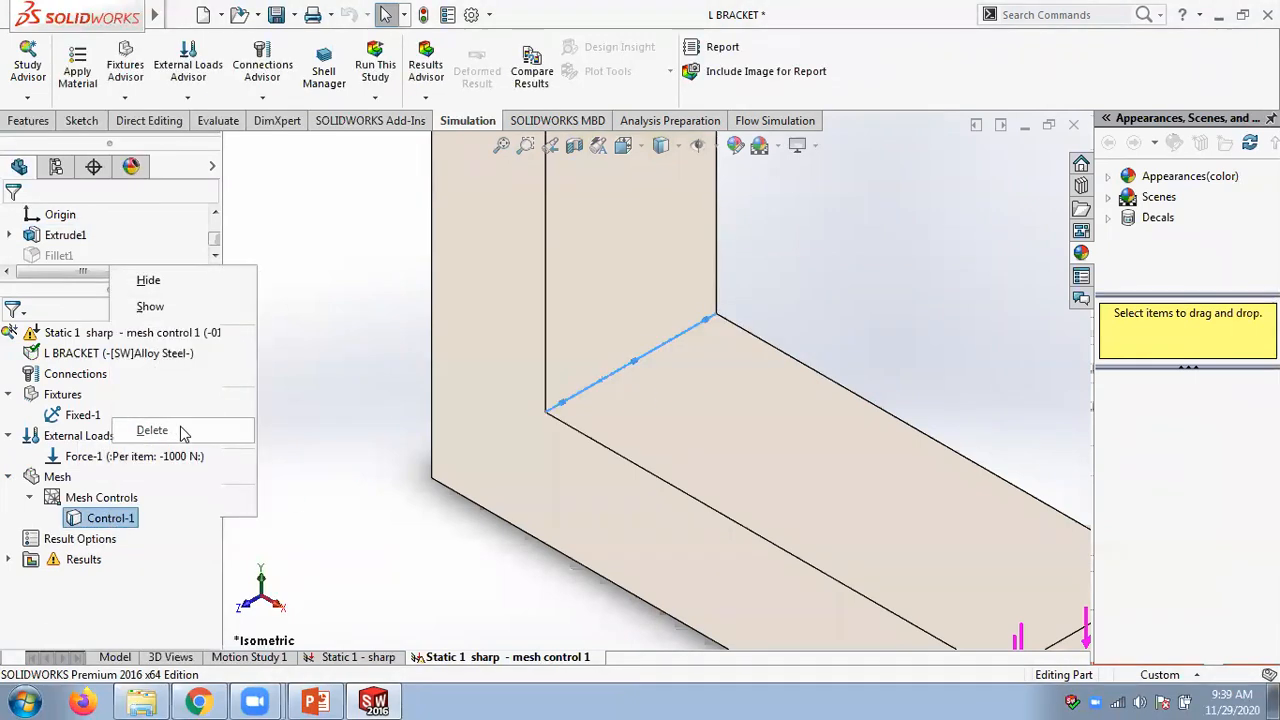
click(665, 393)
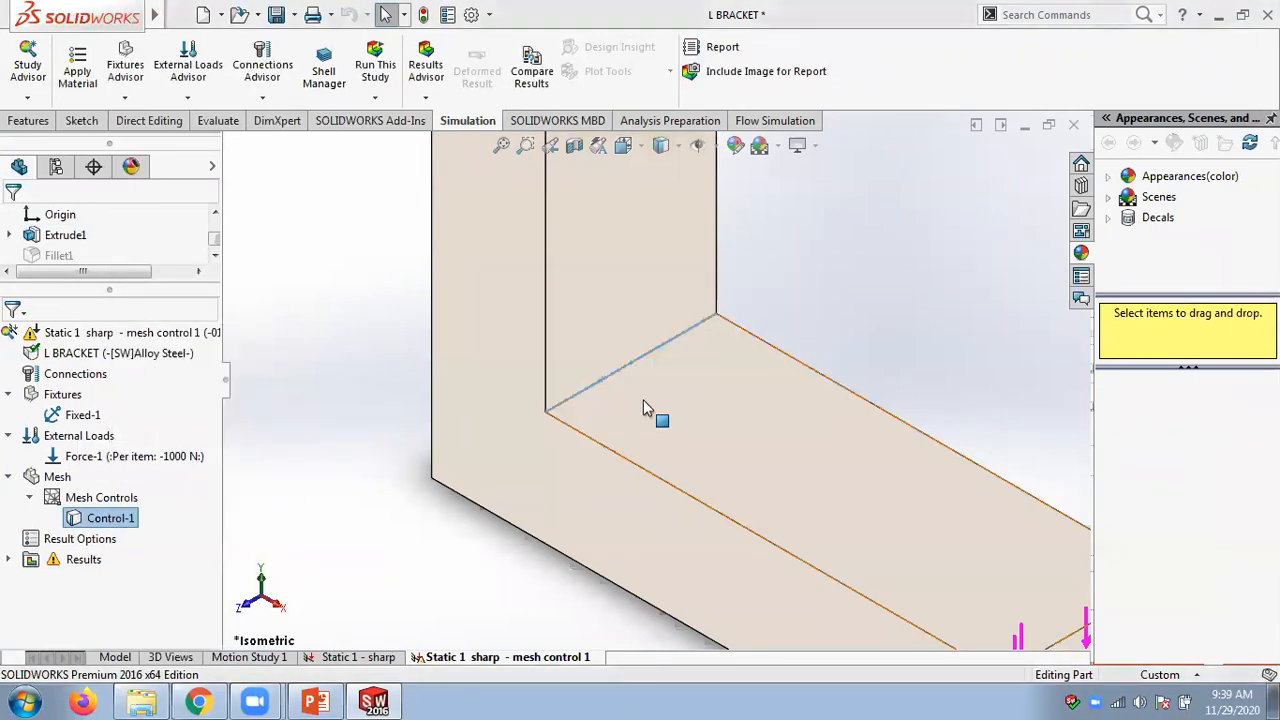
- Mesh the bracket in the duplicated study without any mesh control
right_click(57, 477)
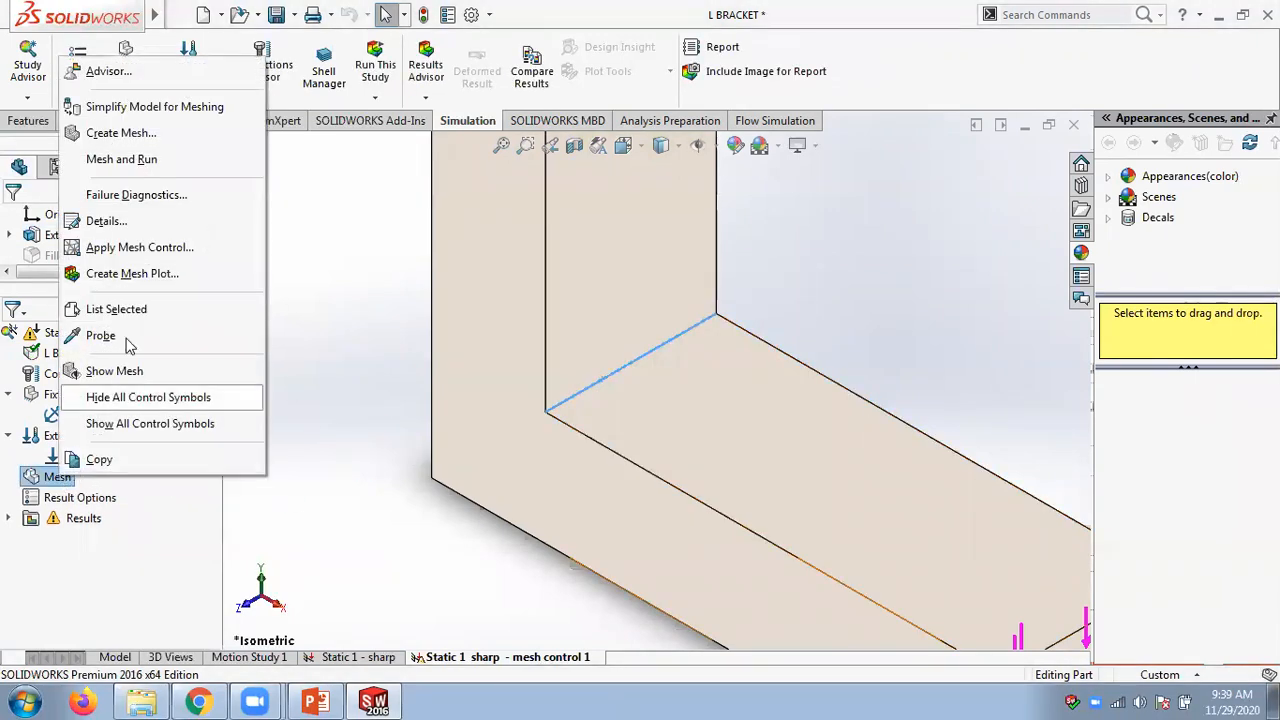
click(130, 135)
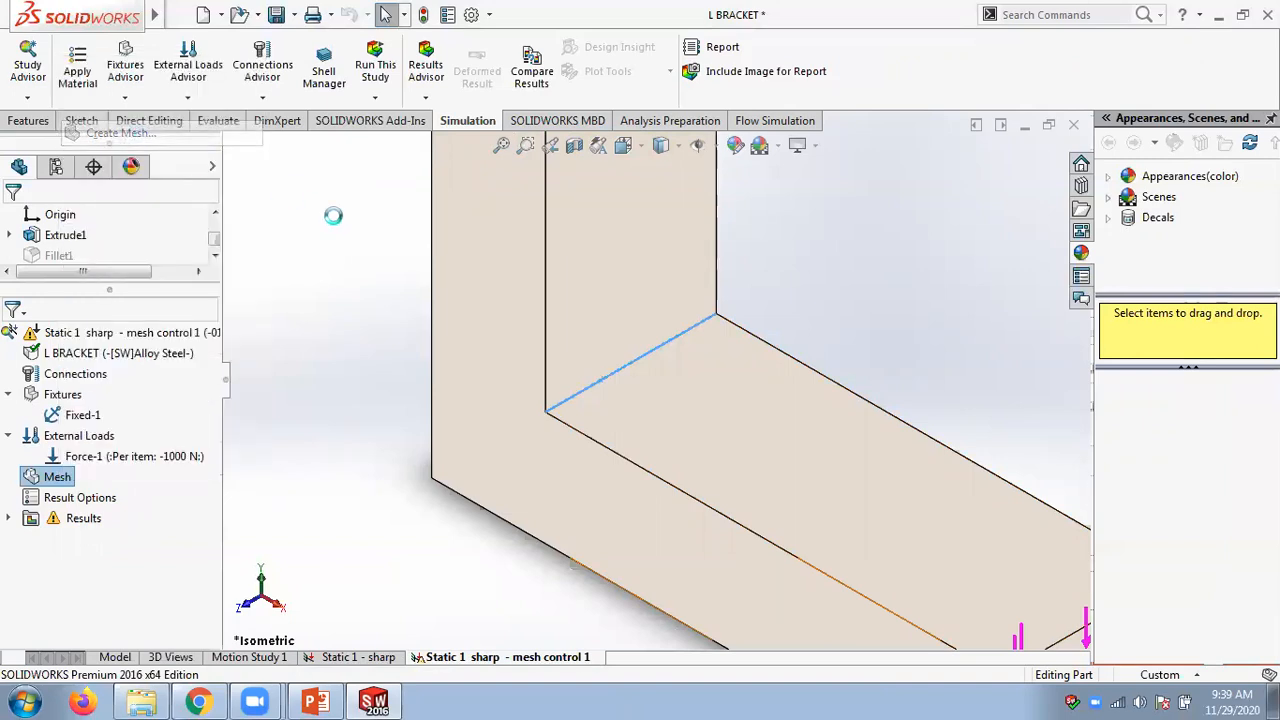
click(905, 98)
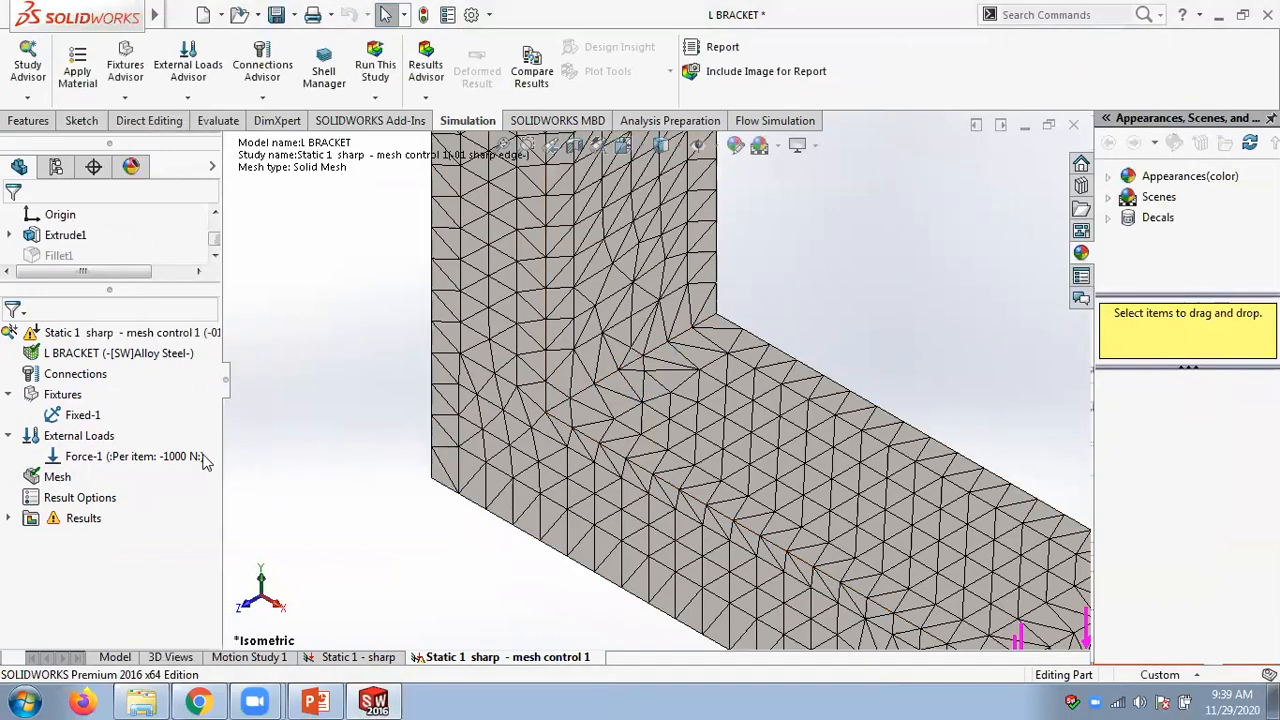
- Apply a mesh control of 2.38182661 mm element size and ratio 1.5 to the sharp inner edge and create the curvature-based mesh
right_click(57, 477)
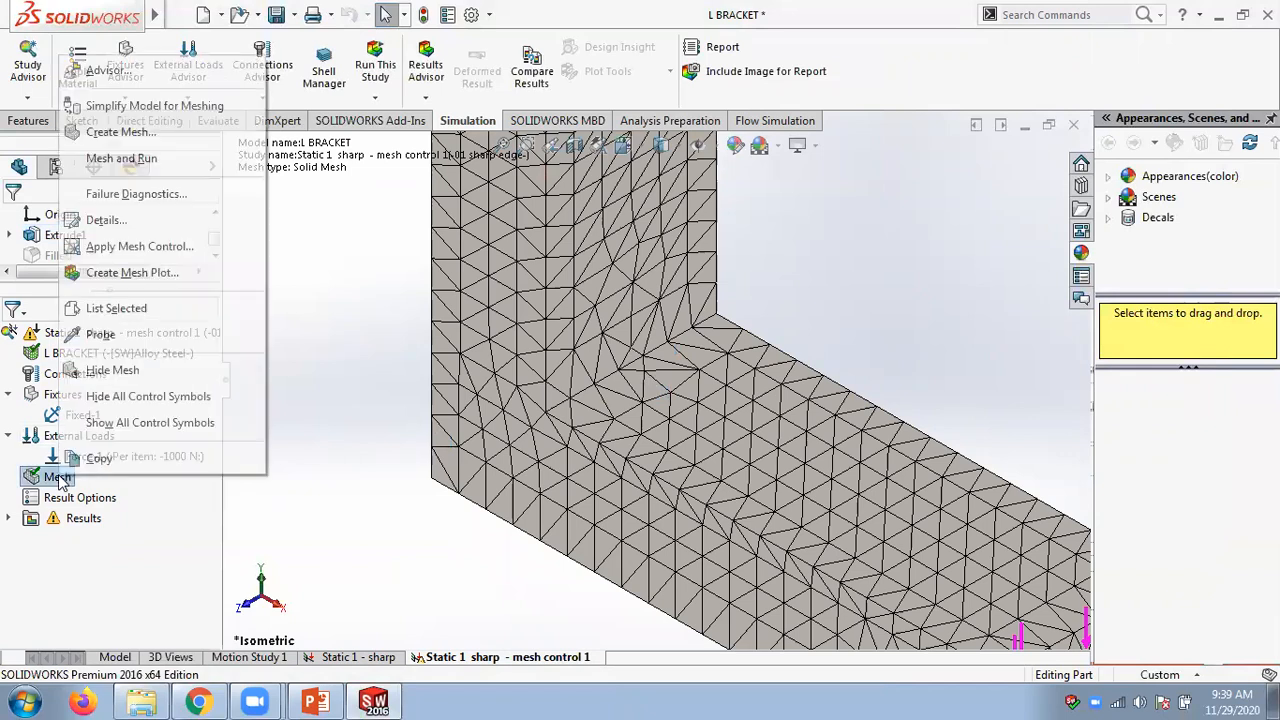
click(143, 248)
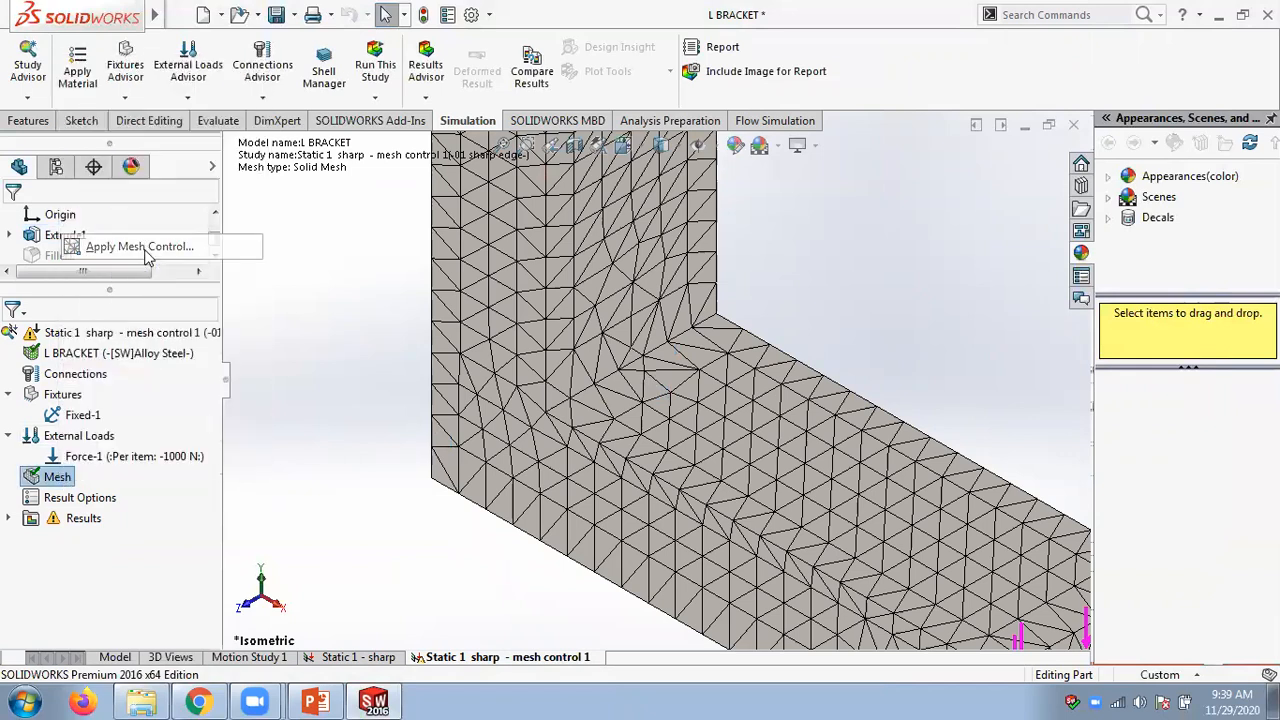
click(591, 388)
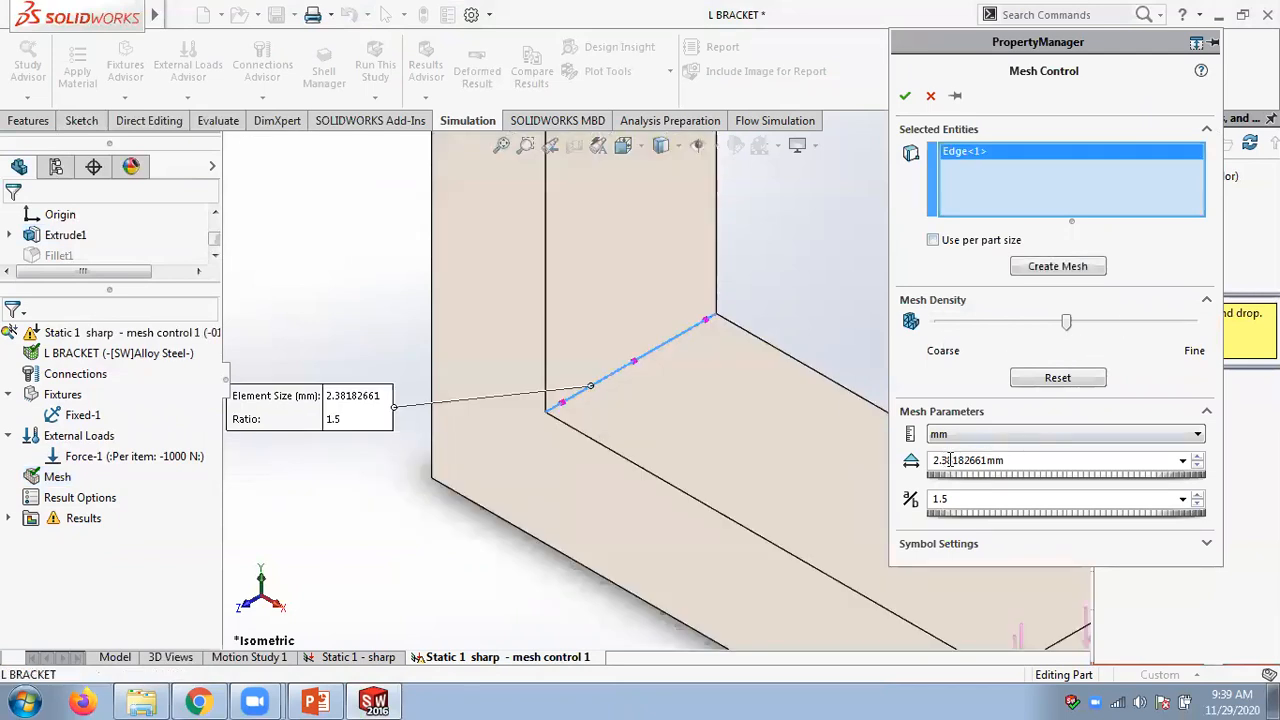
click(1049, 272)
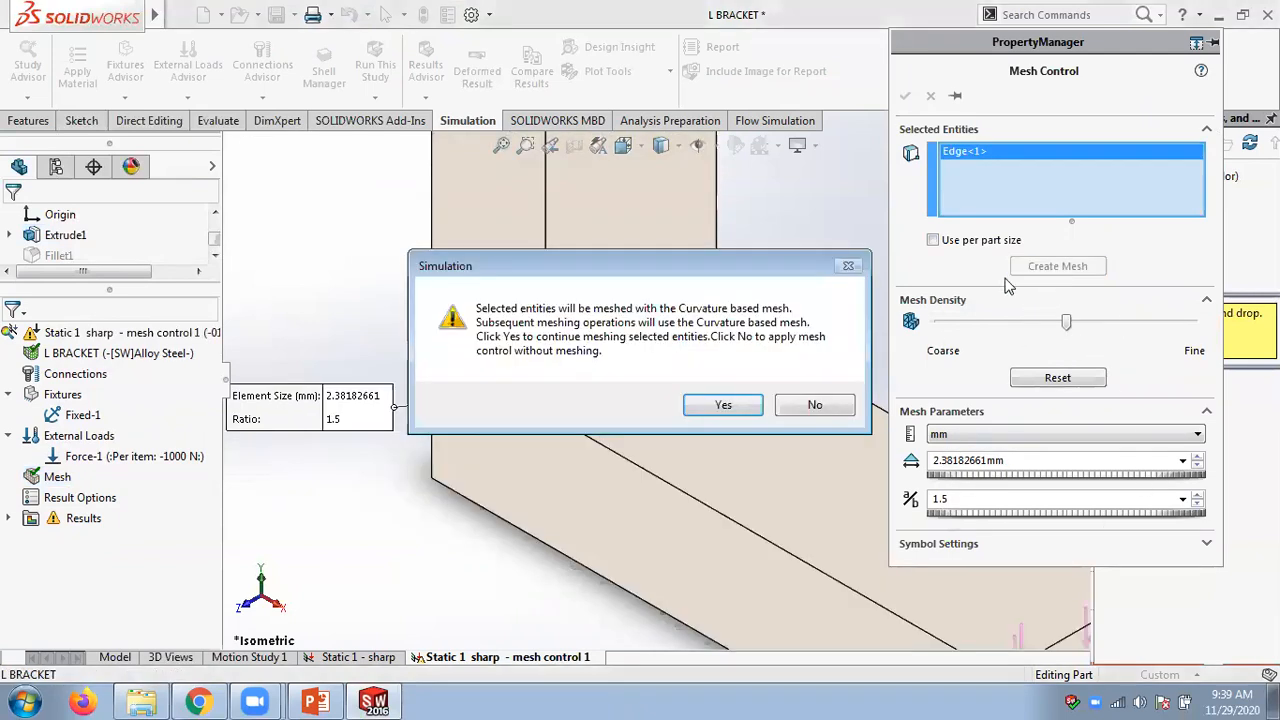
click(731, 404)
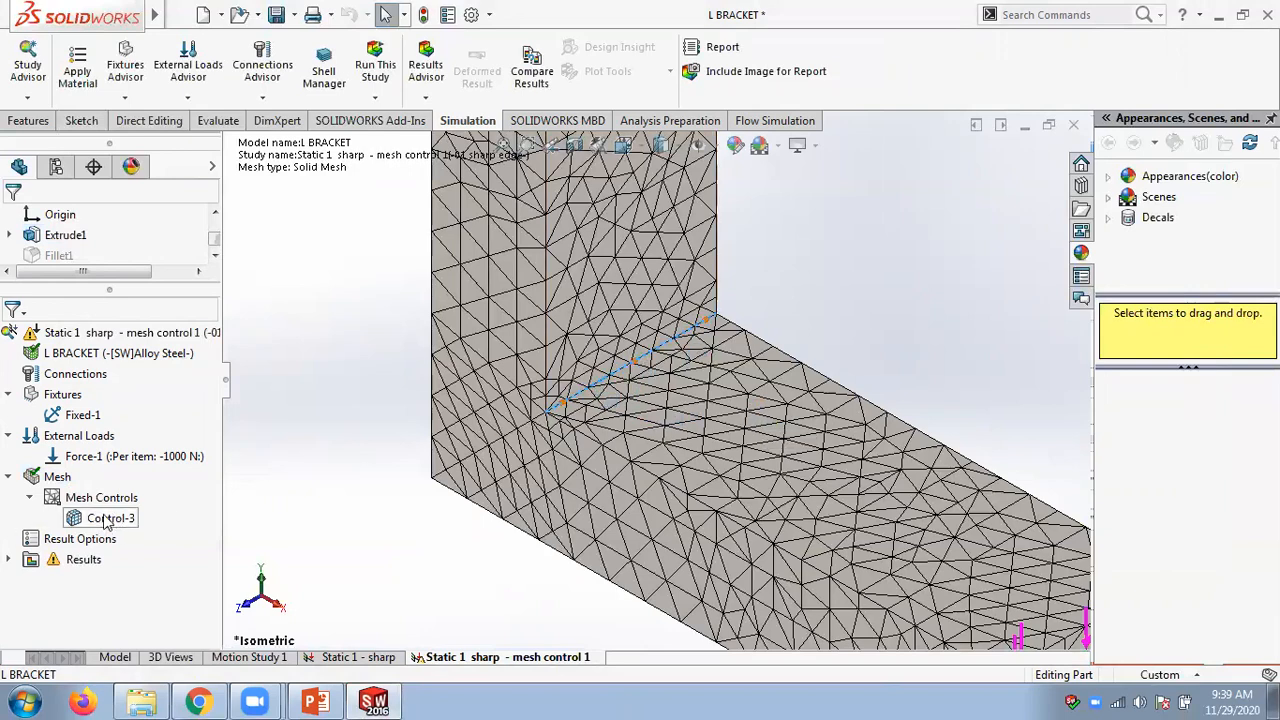
- Run the mesh control study and compare its von Mises stress plot with that of Static 1 - sharp
right_click(62, 332)
click(102, 312)
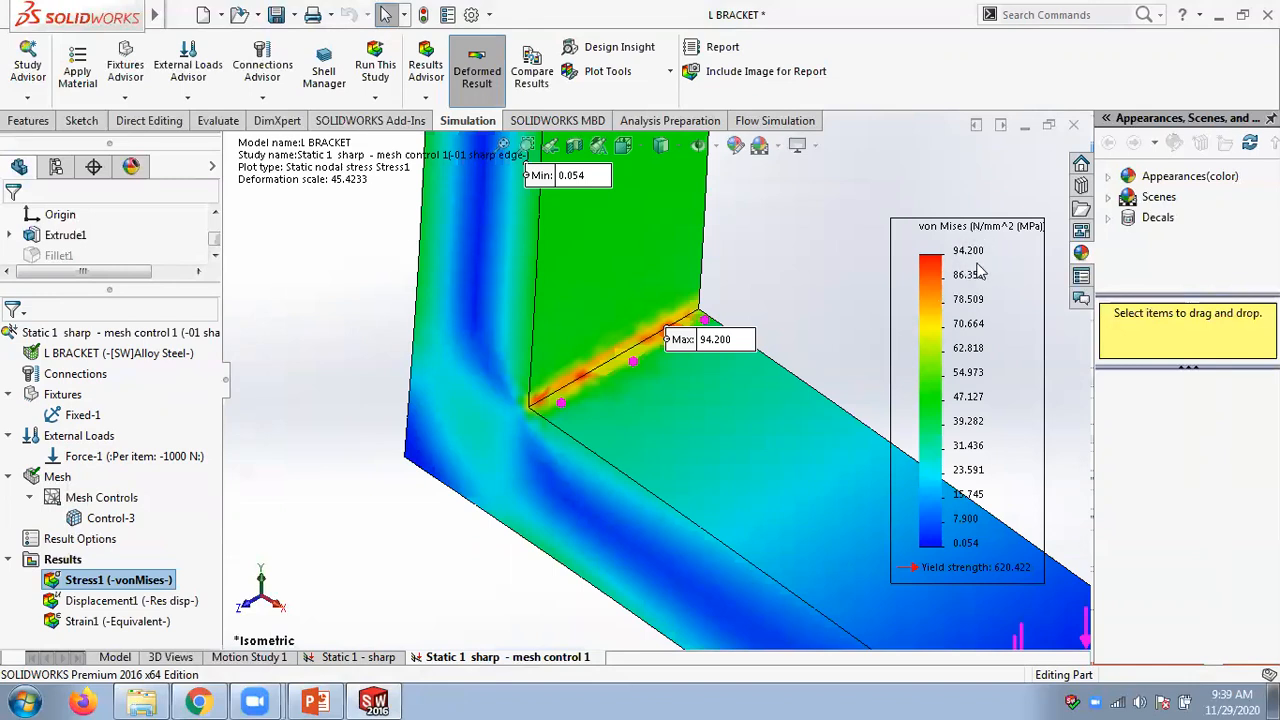
click(358, 657)
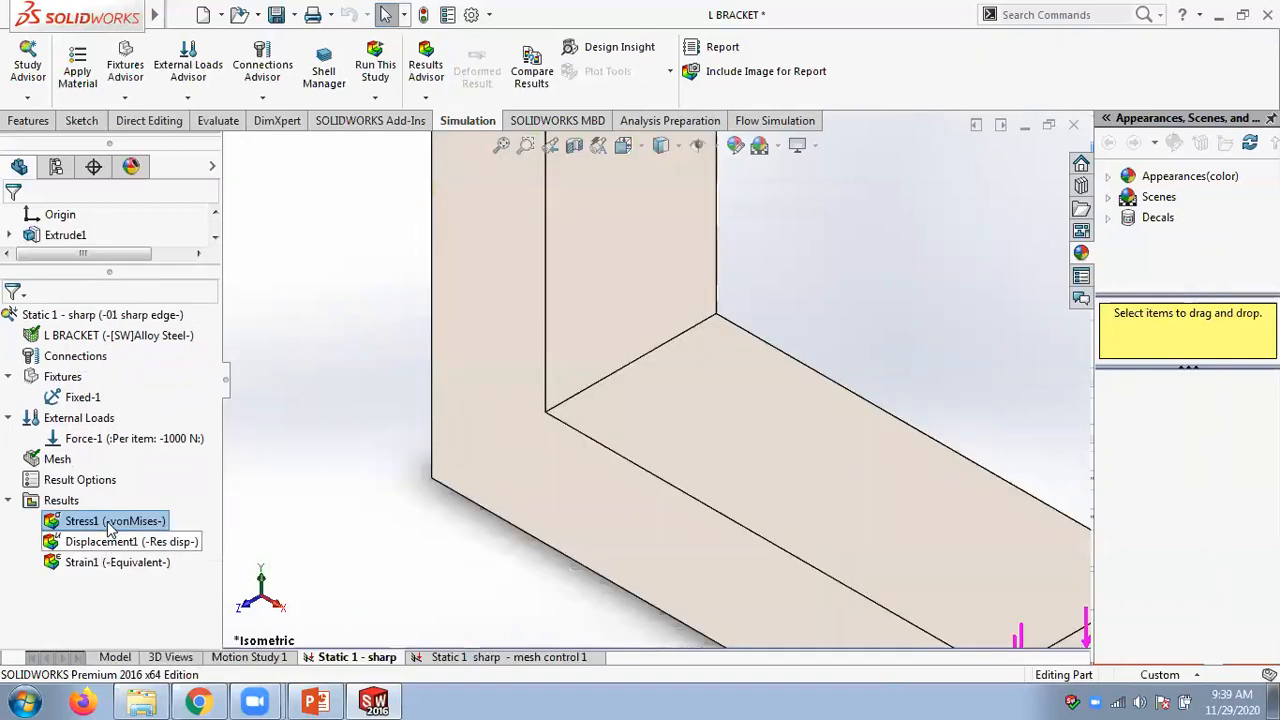
double_click(109, 521)
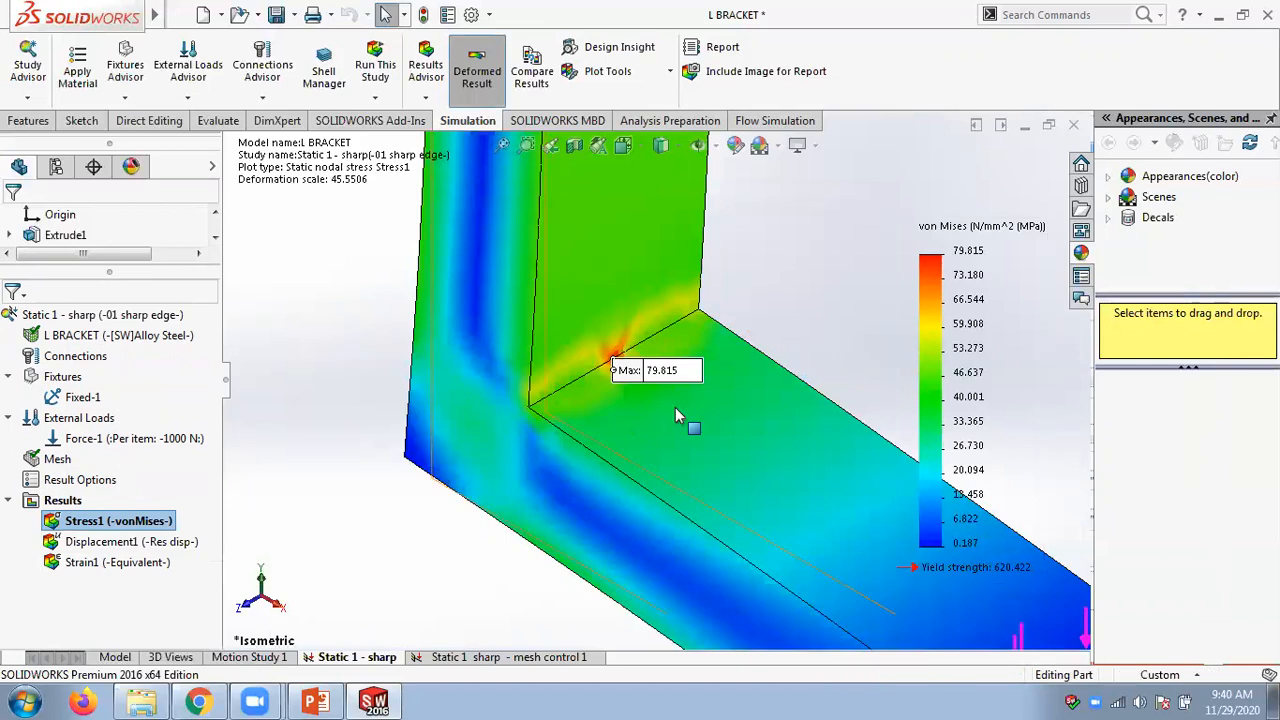
click(492, 657)
double_click(116, 580)
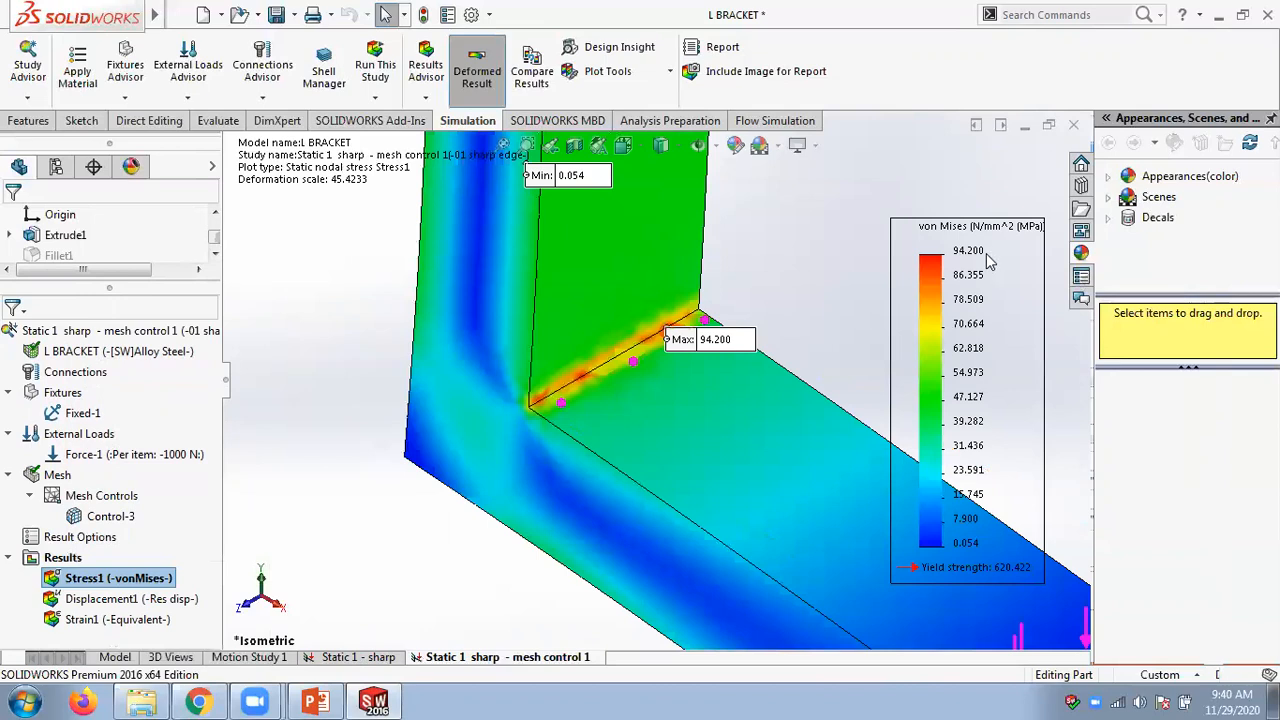
- Compare the resultant displacement plots of the mesh control study and the Static 1 - sharp study
double_click(115, 600)
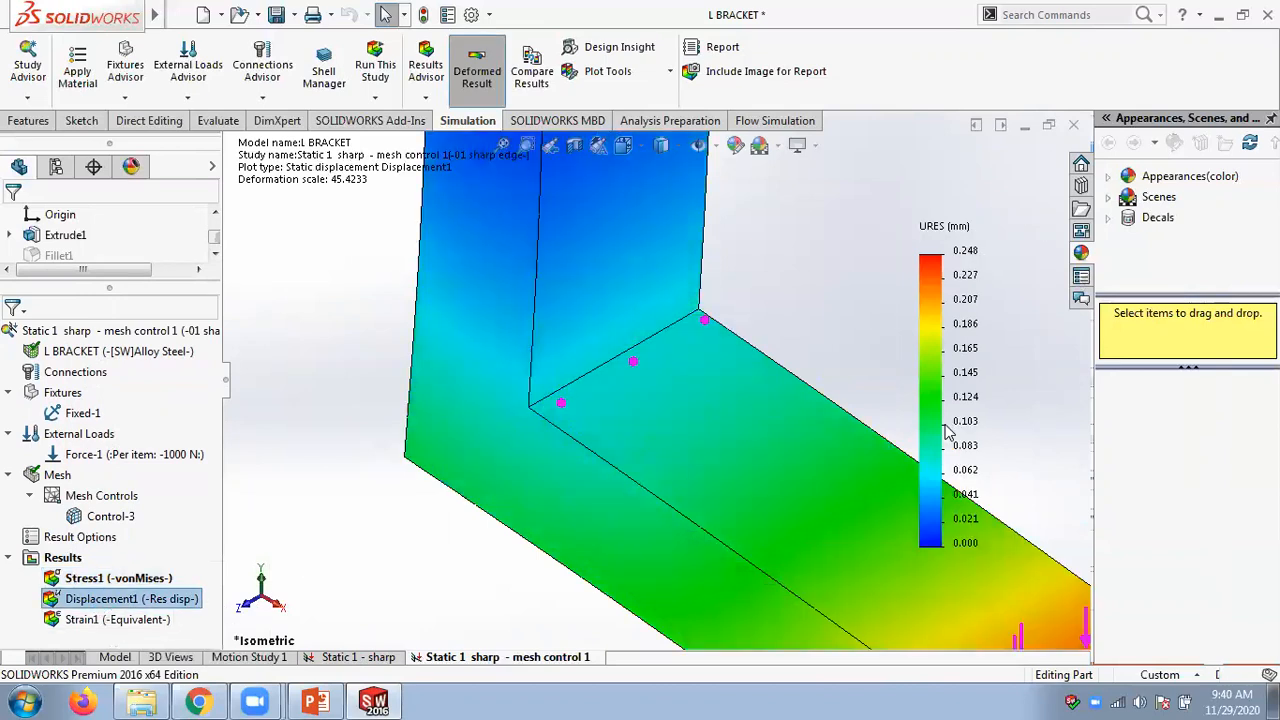
click(366, 660)
double_click(110, 540)
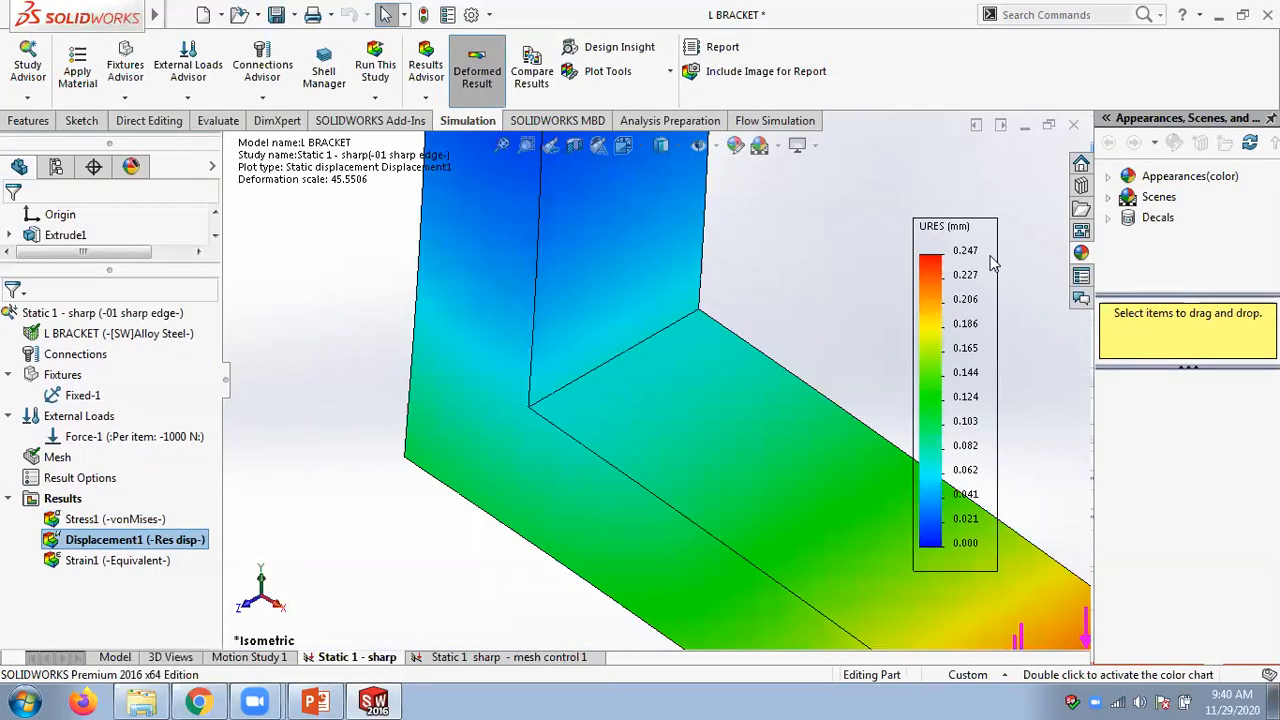
- Review the von Mises stress plot in the mesh control study again, followed by the one in Static 1 - sharp
click(489, 657)
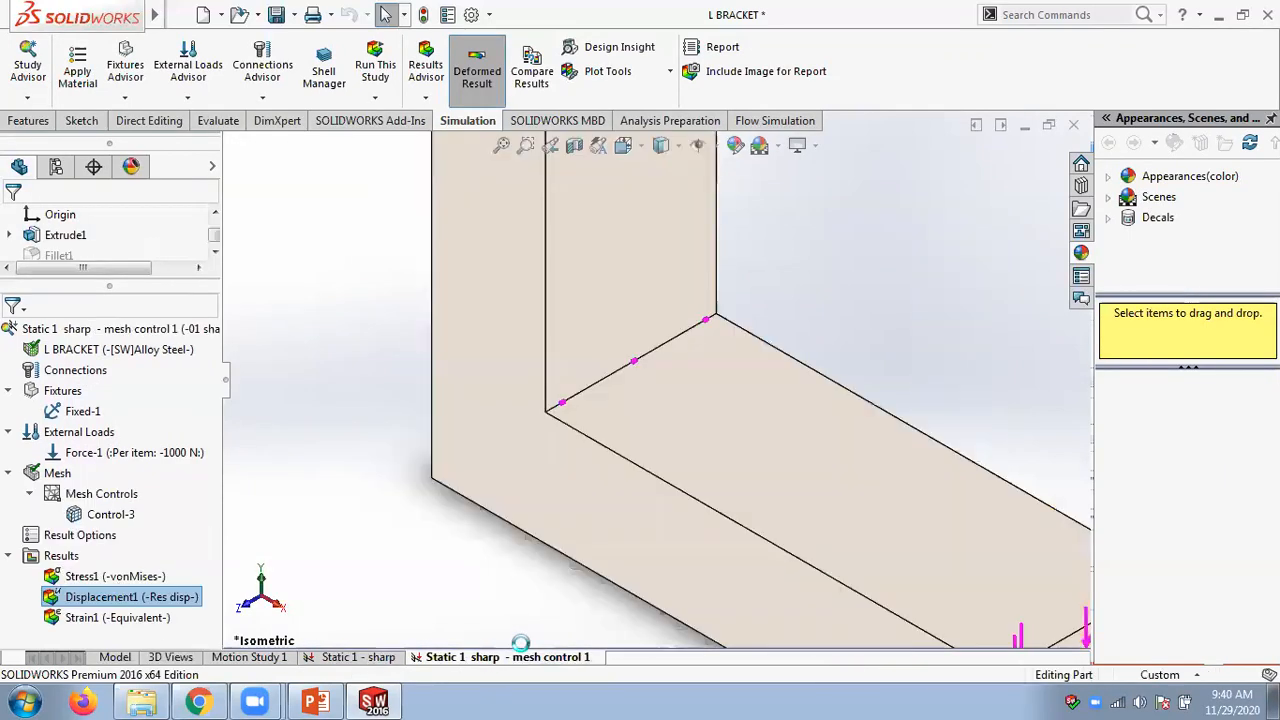
click(112, 576)
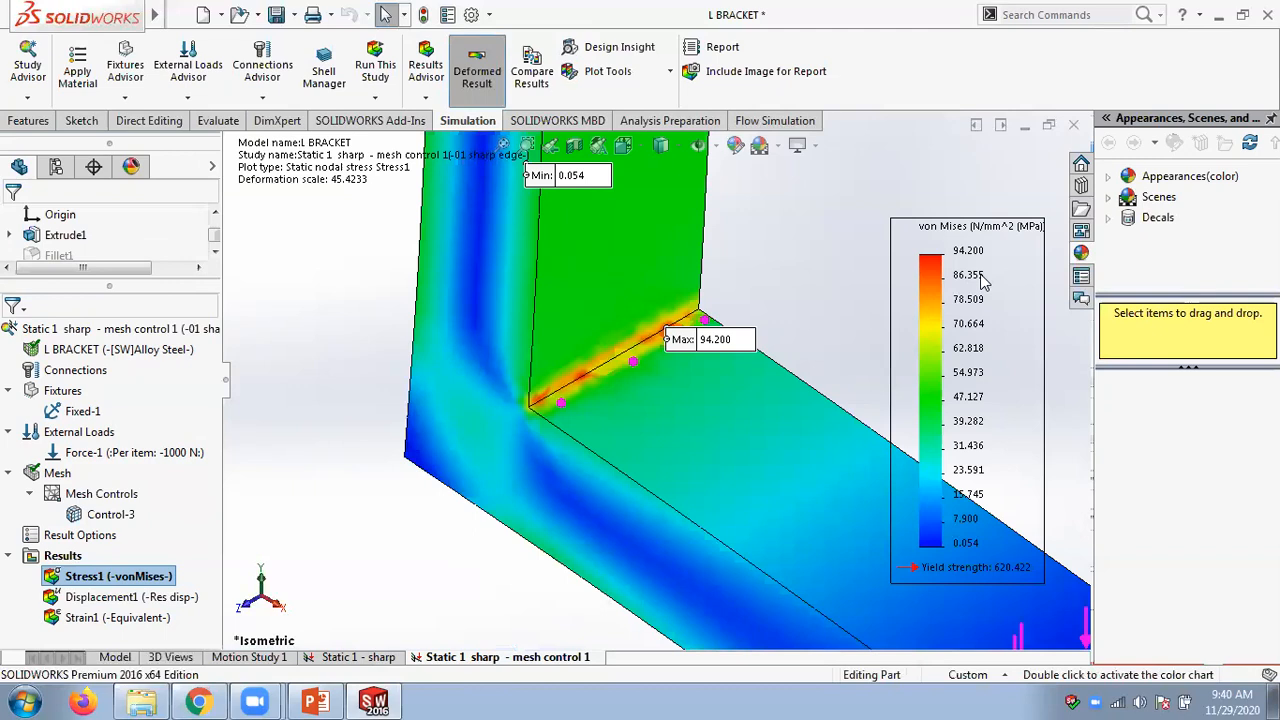
click(372, 657)
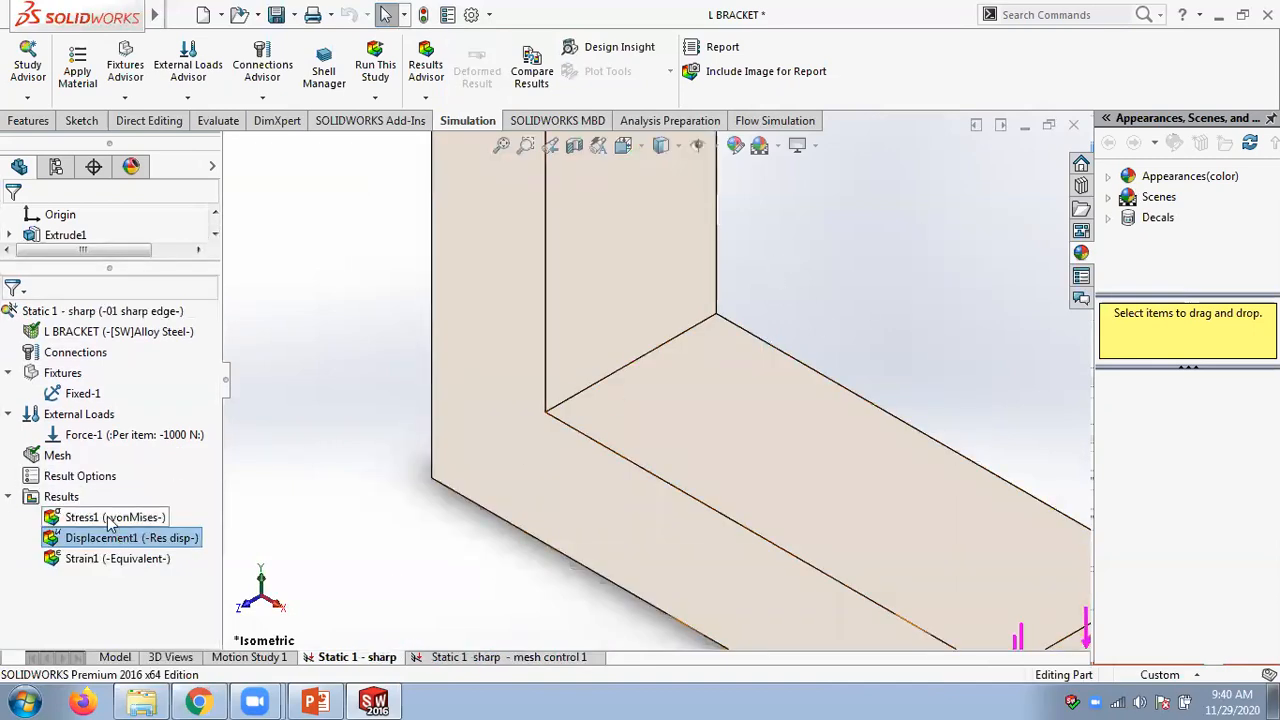
double_click(150, 517)
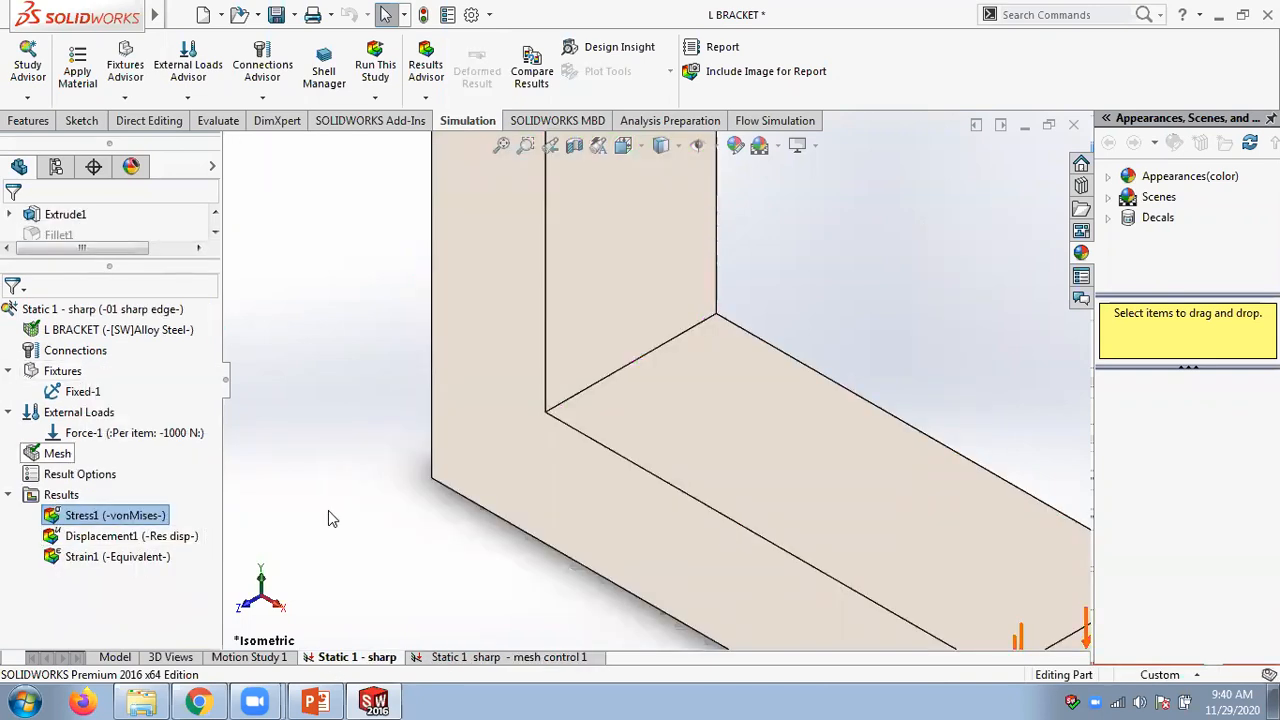
- Return to the mesh control study and check the element size and ratio in the inner edge's mesh control definition
click(470, 658)
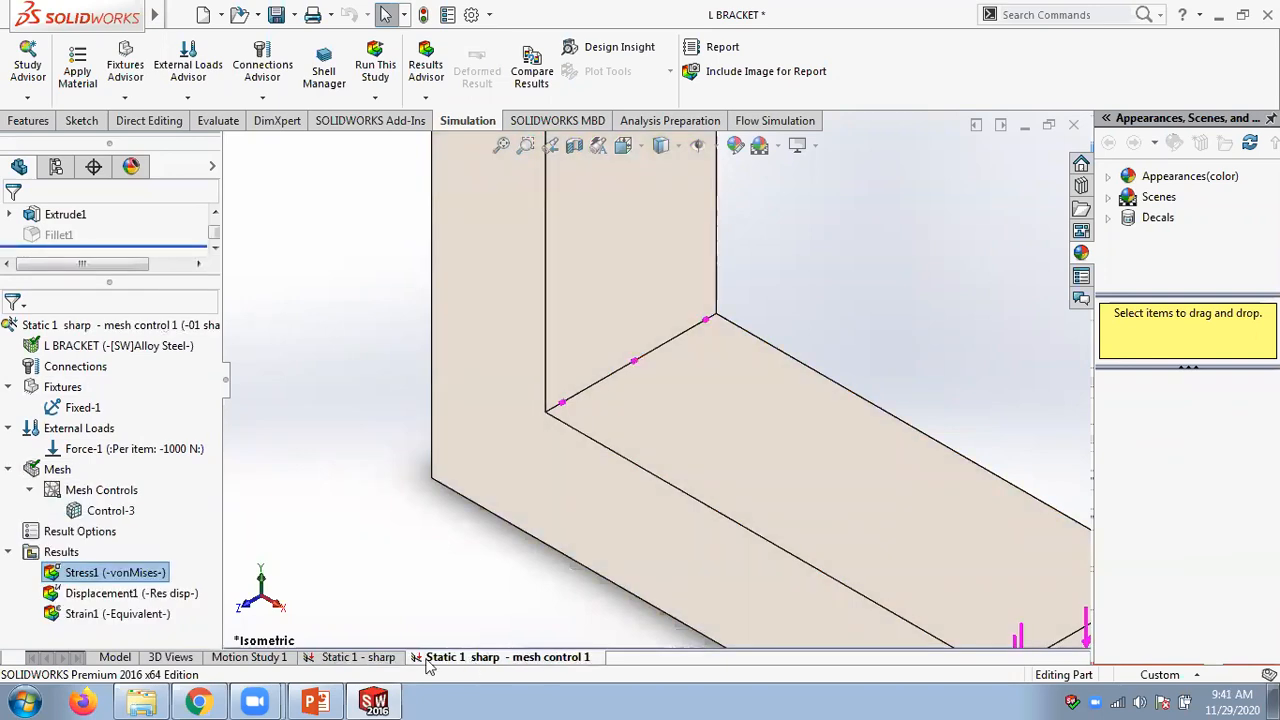
right_click(99, 511)
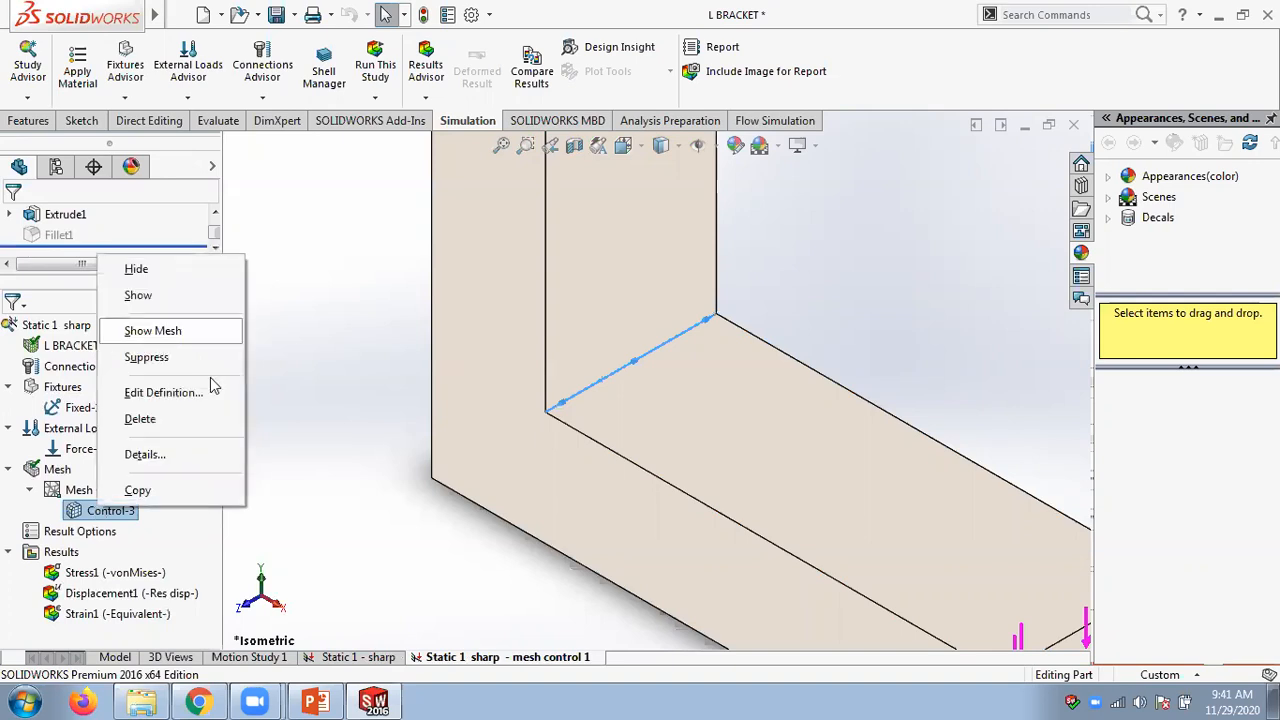
click(210, 388)
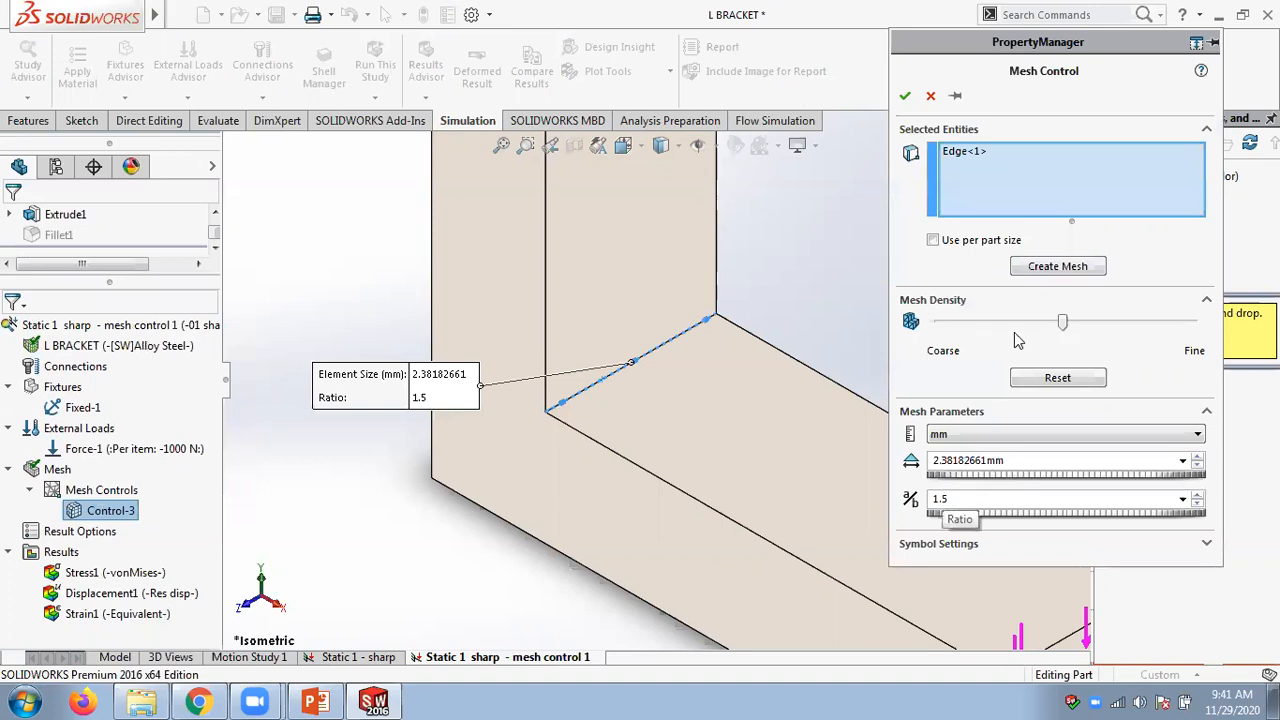
click(904, 96)
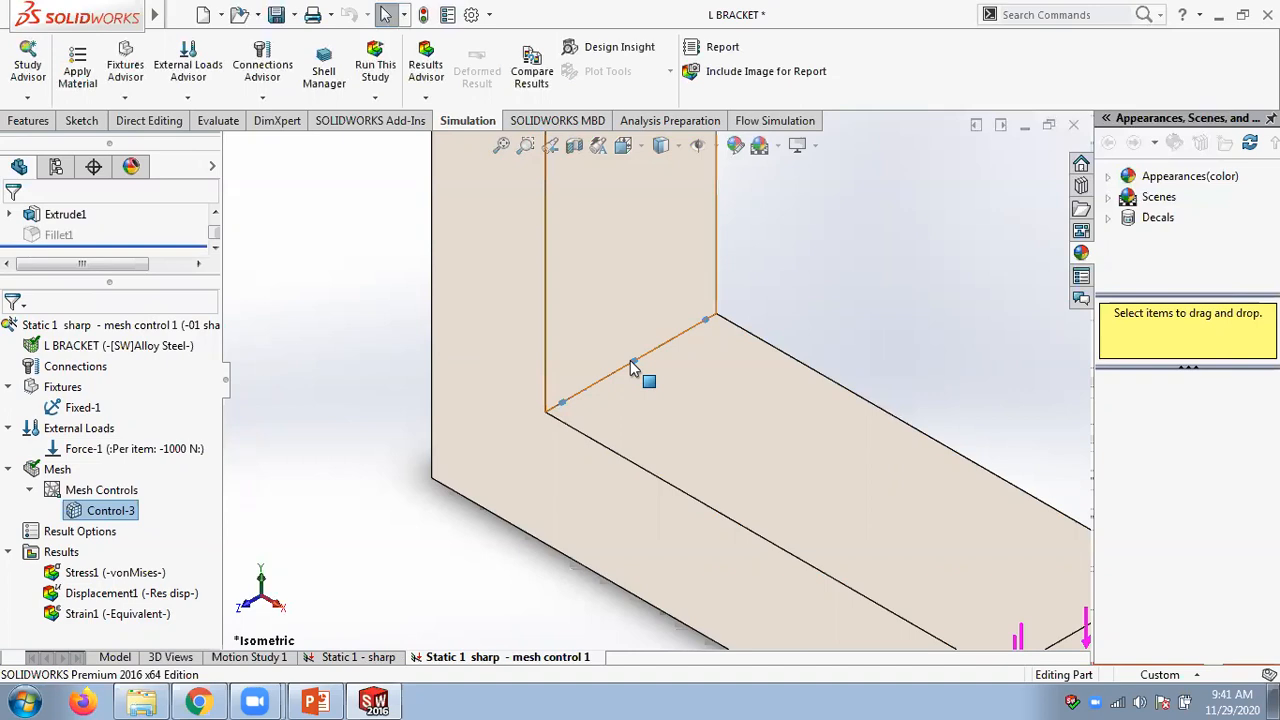
- Check the mesh details of the mesh control 1 study and display its von Mises stress plot
click(58, 474)
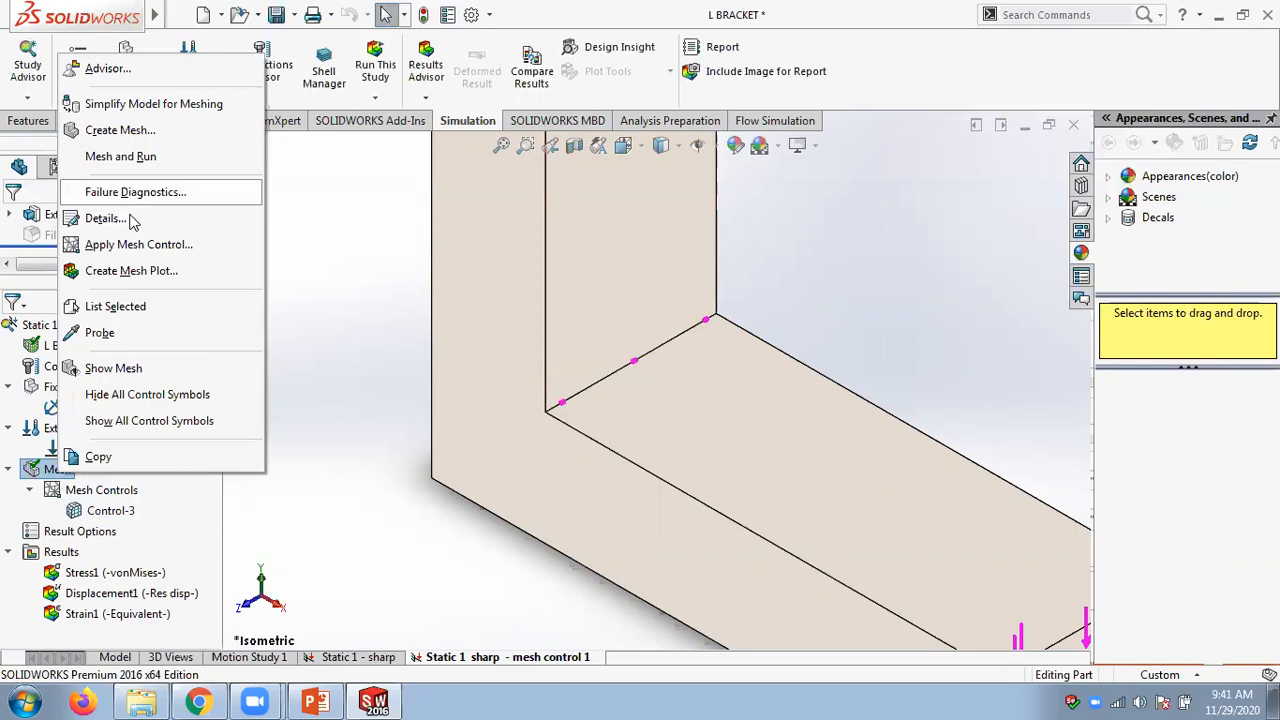
click(211, 220)
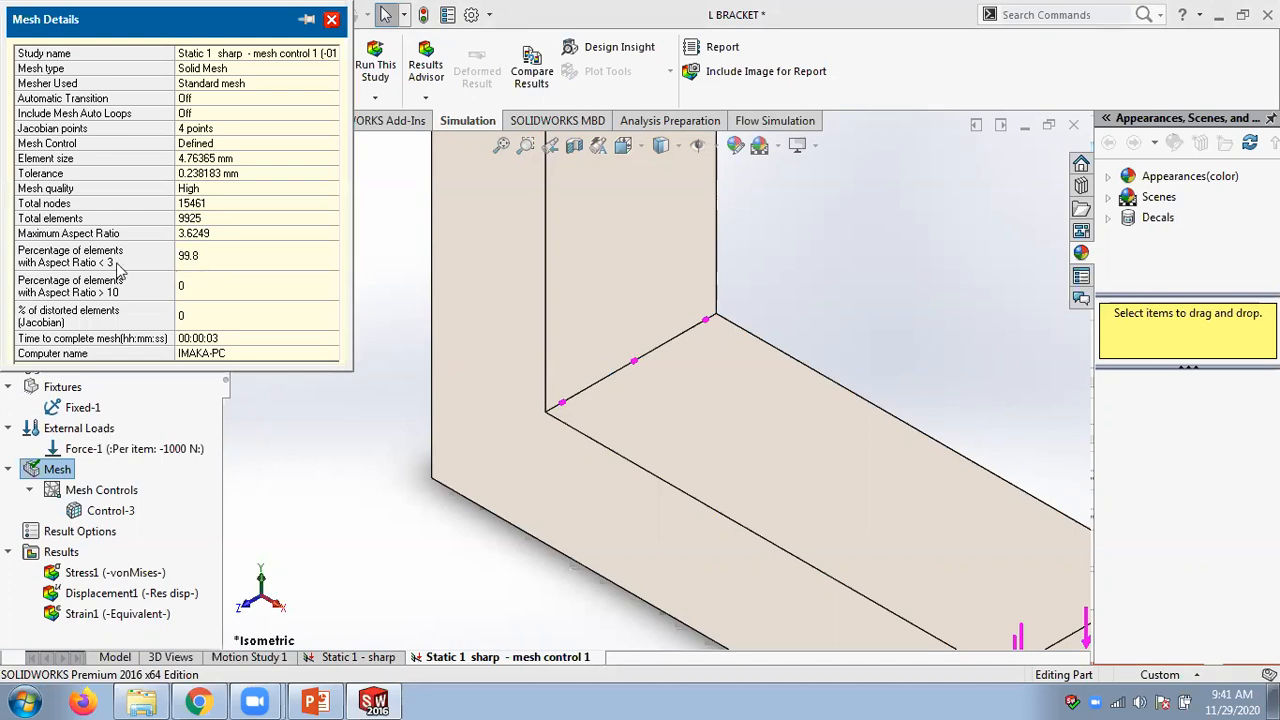
key(Escape)
double_click(116, 572)
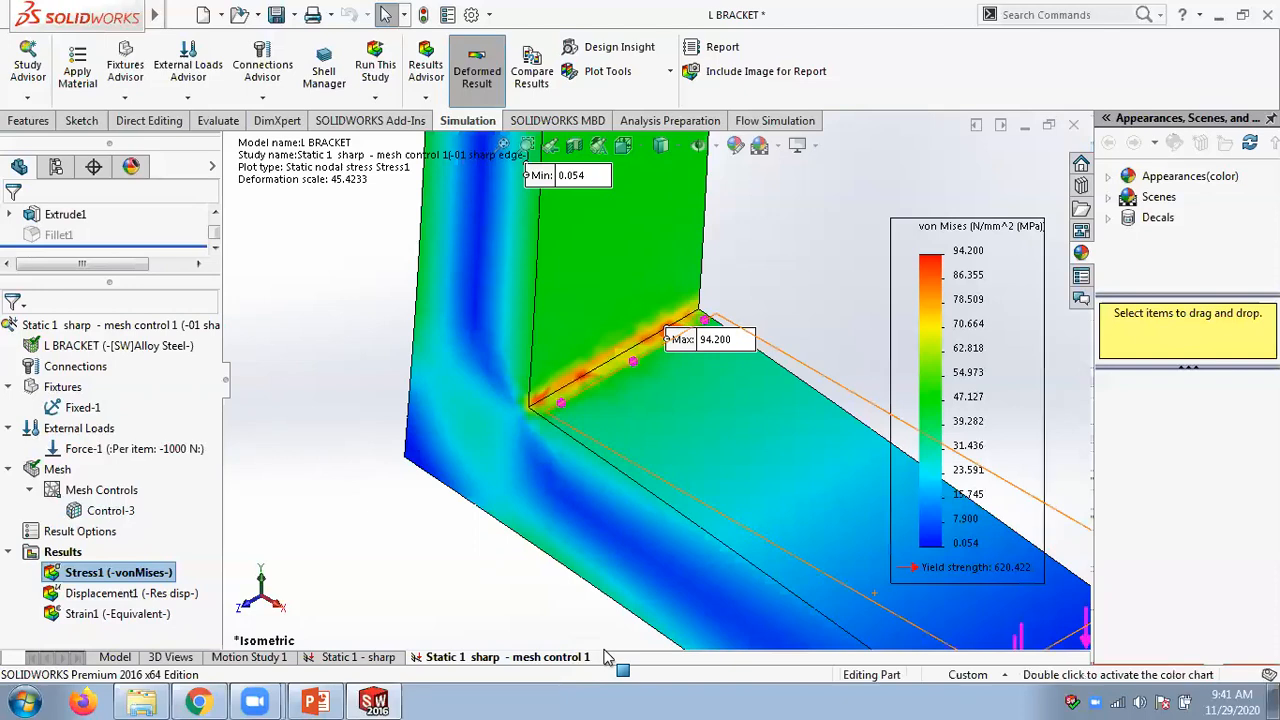
- Duplicate the mesh control 1 study under the name "Copy of [Static 1 sharp - mesh control 2" using the 01 sharp edge configuration
right_click(481, 660)
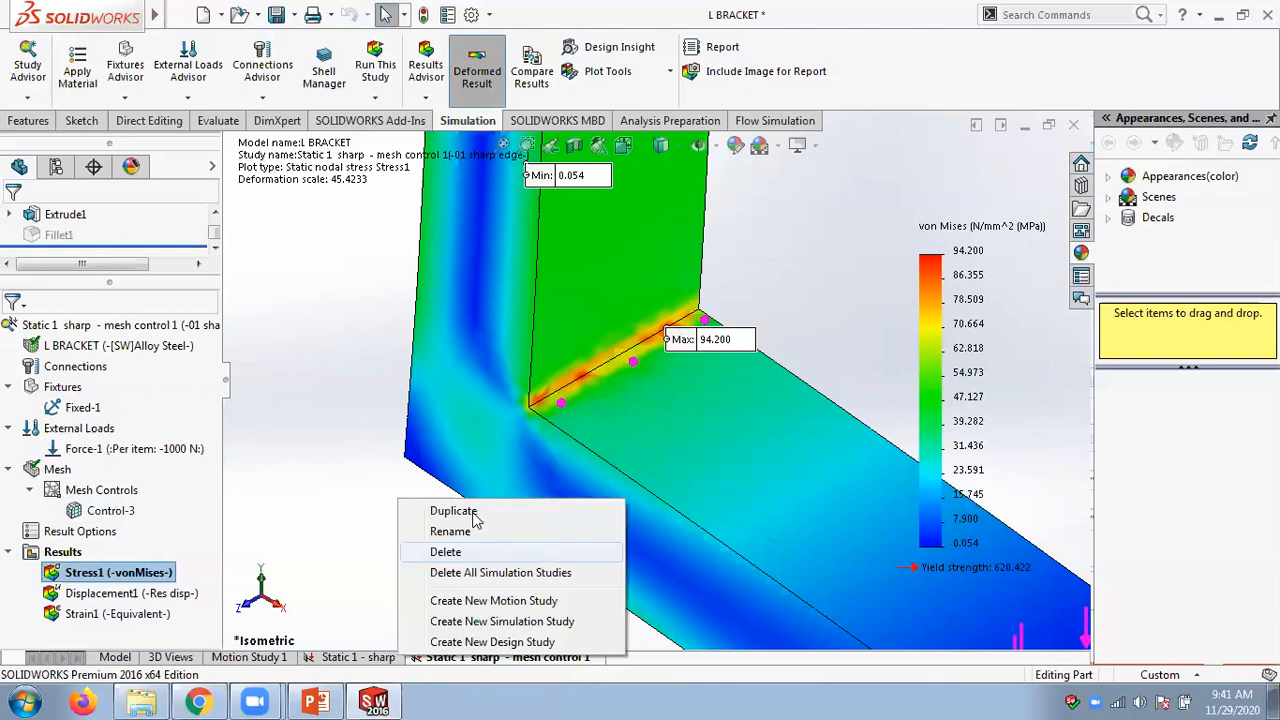
click(472, 512)
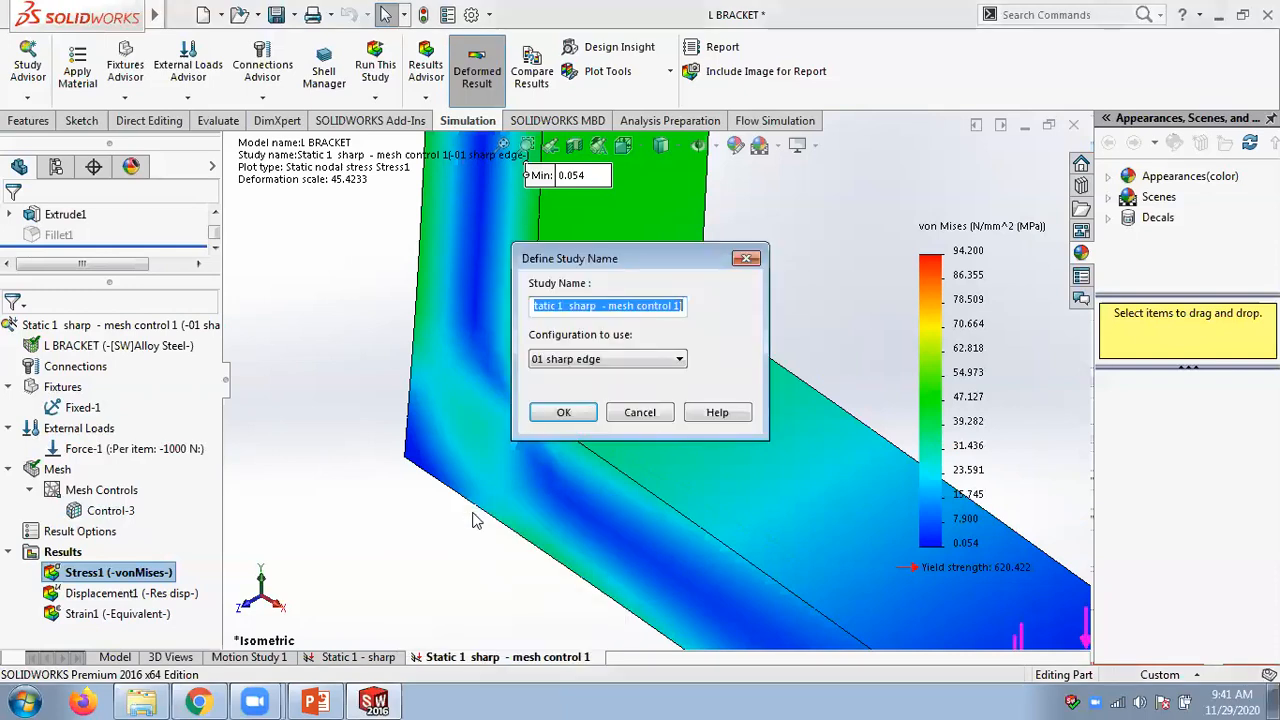
click(676, 305)
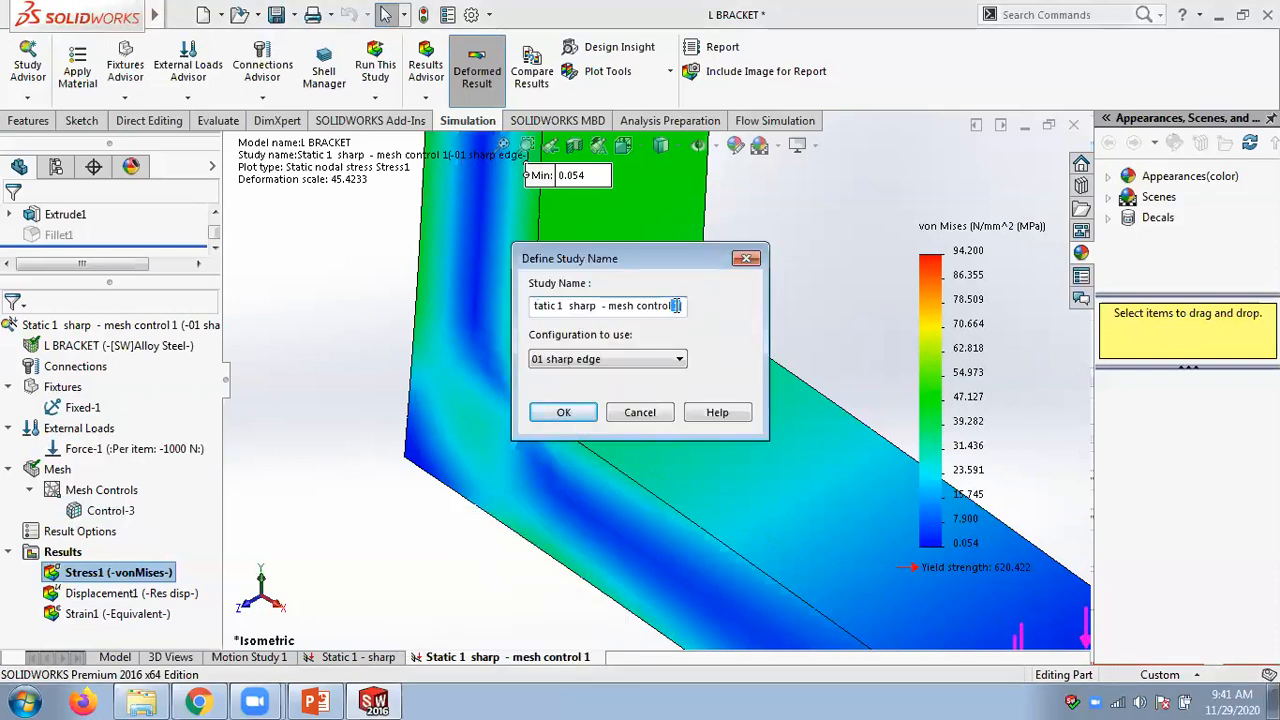
key(BackSpace)
text(2)
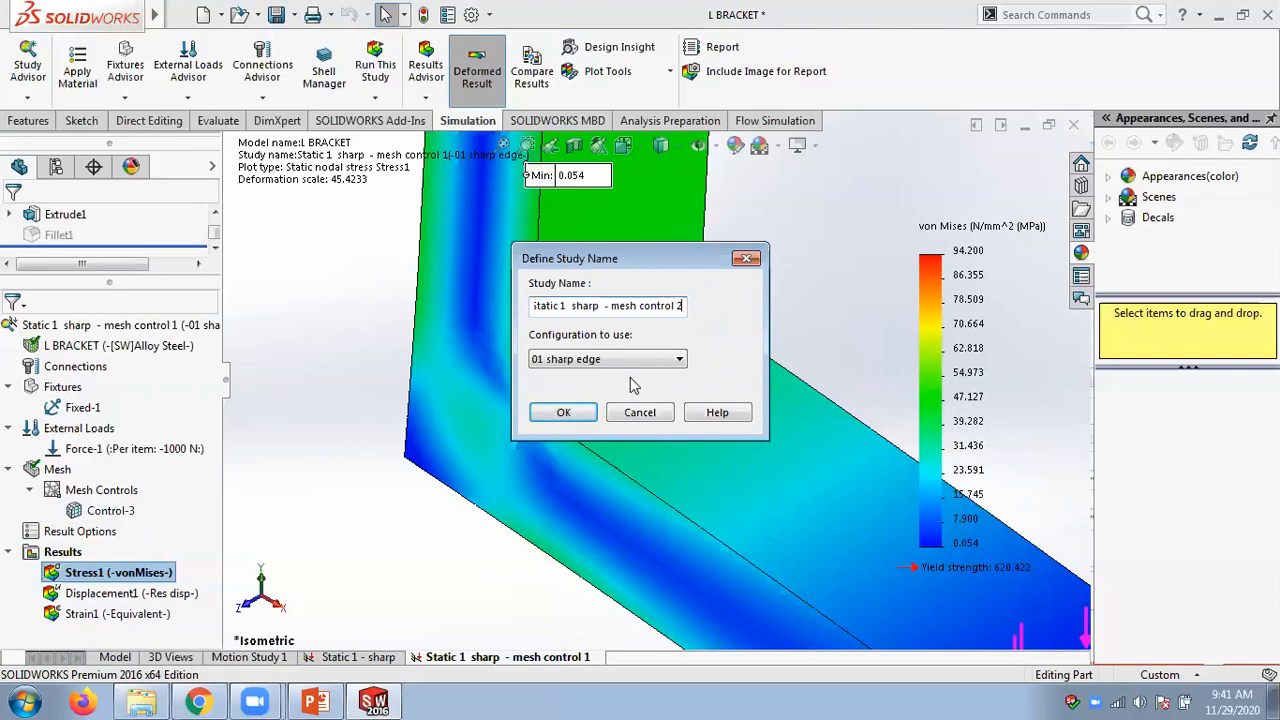
click(563, 414)
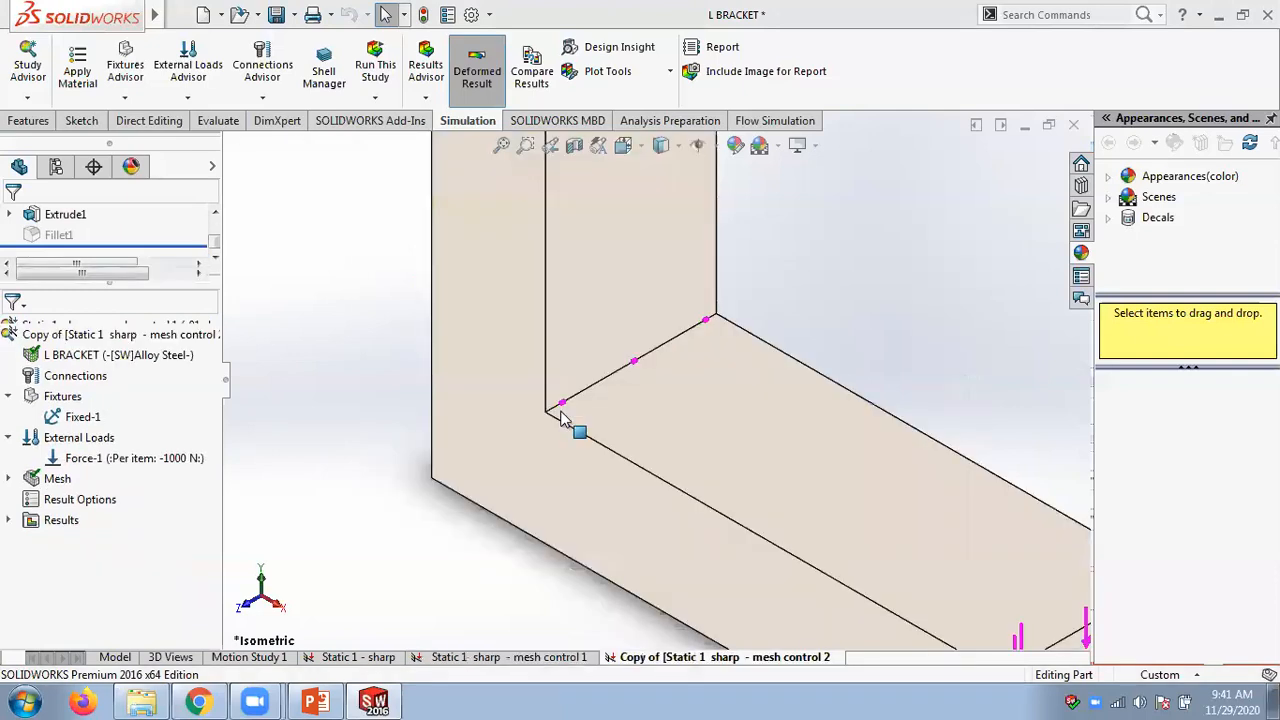
- Switch to the PowerPoint lesson and examine slide 11 for the progressively smaller element sizes along the re-entrant edge
click(314, 702)
click(314, 490)
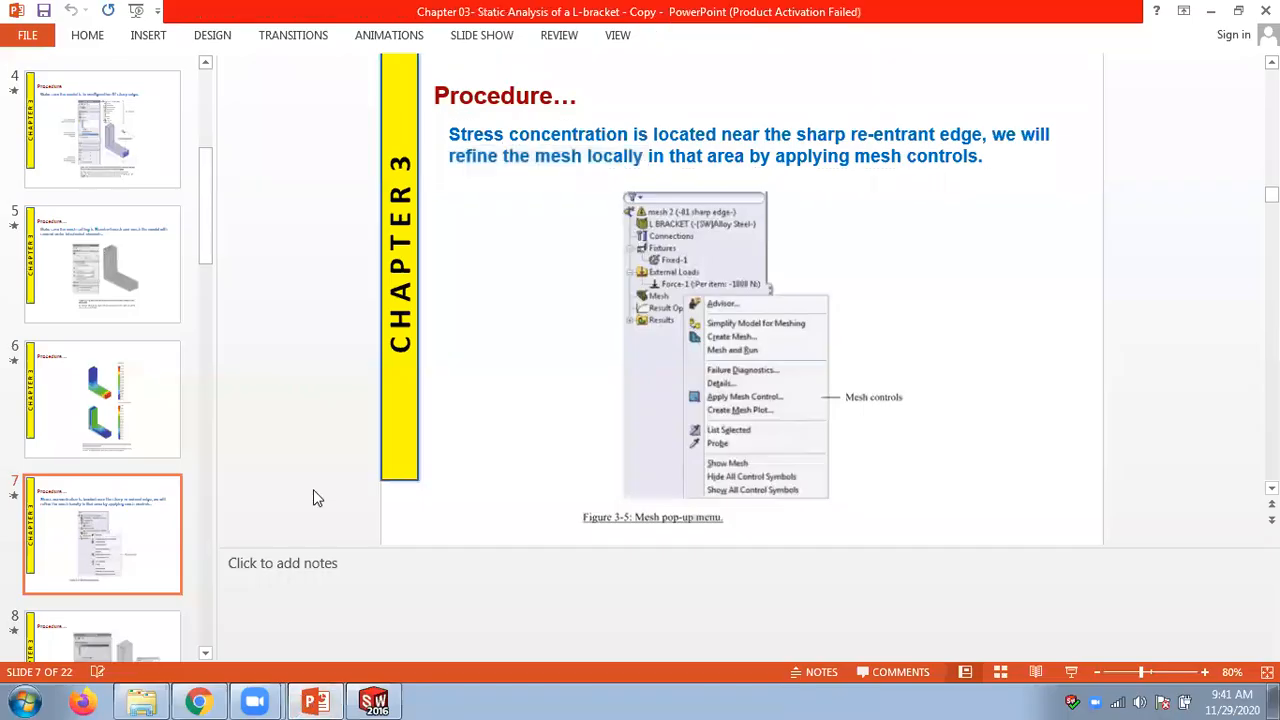
scroll(314, 490, down, 1)
scroll(314, 490, down, 1)
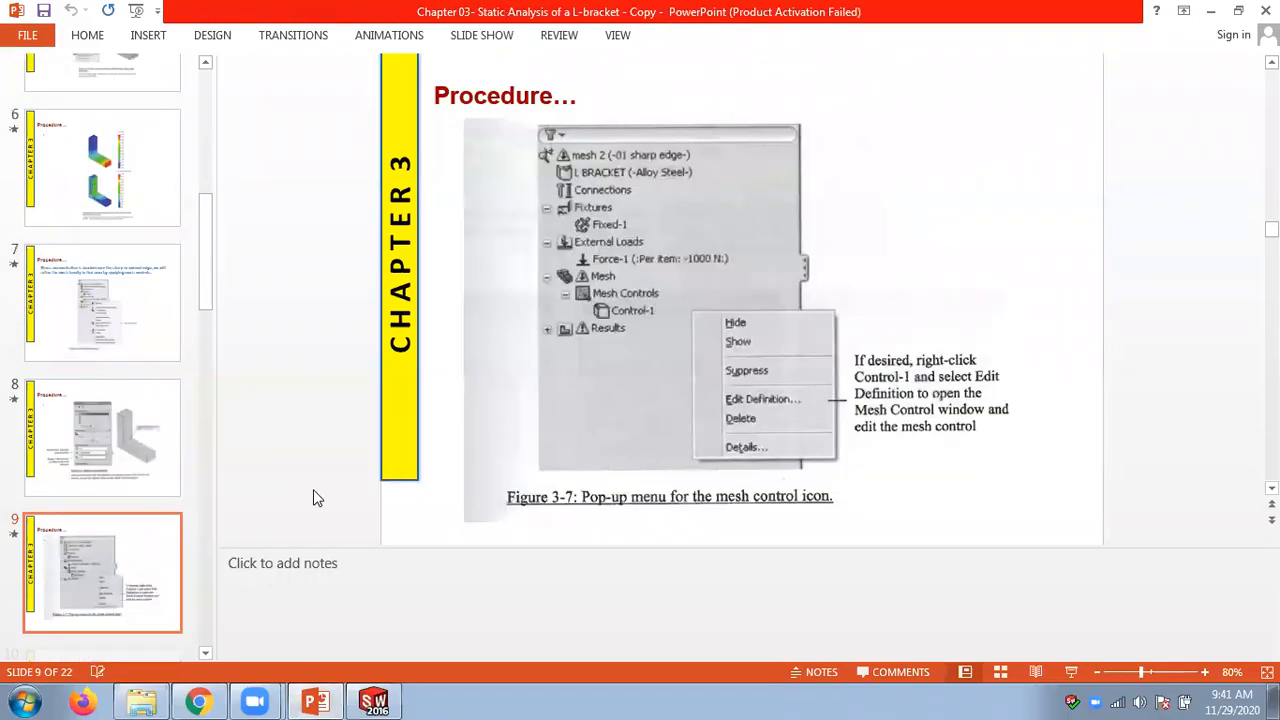
scroll(314, 490, down, 1)
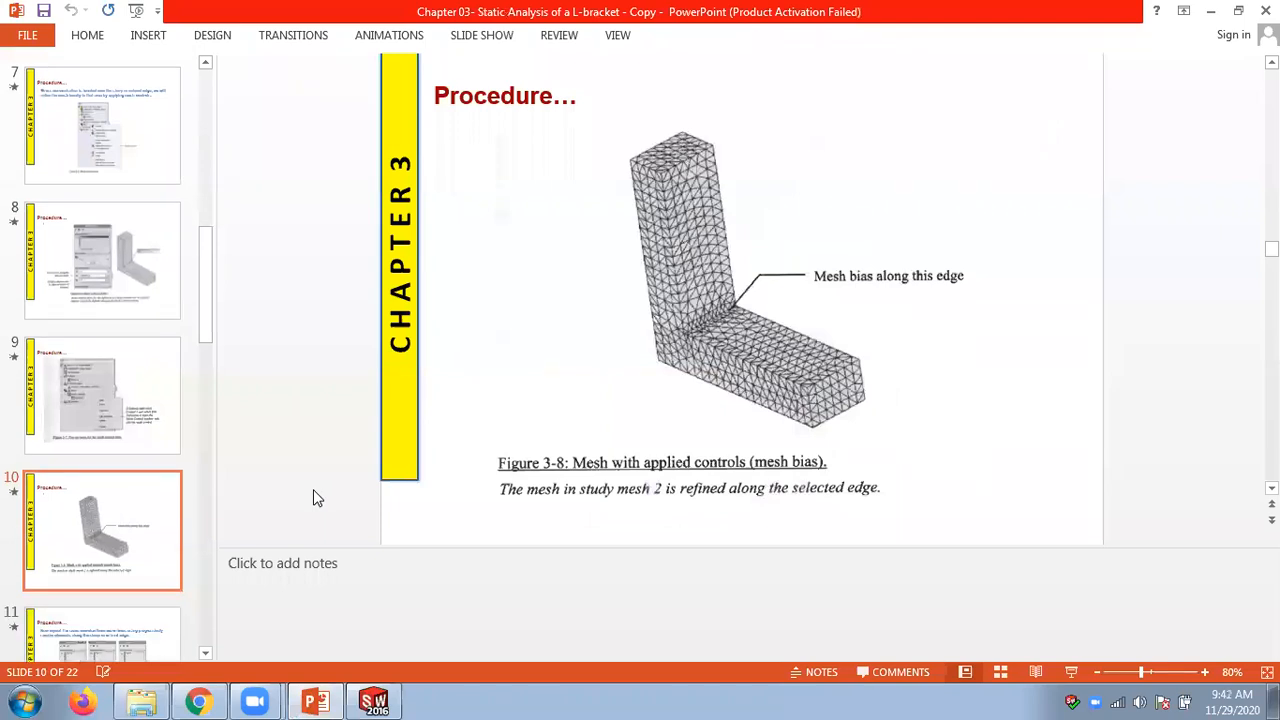
scroll(313, 497, down, 1)
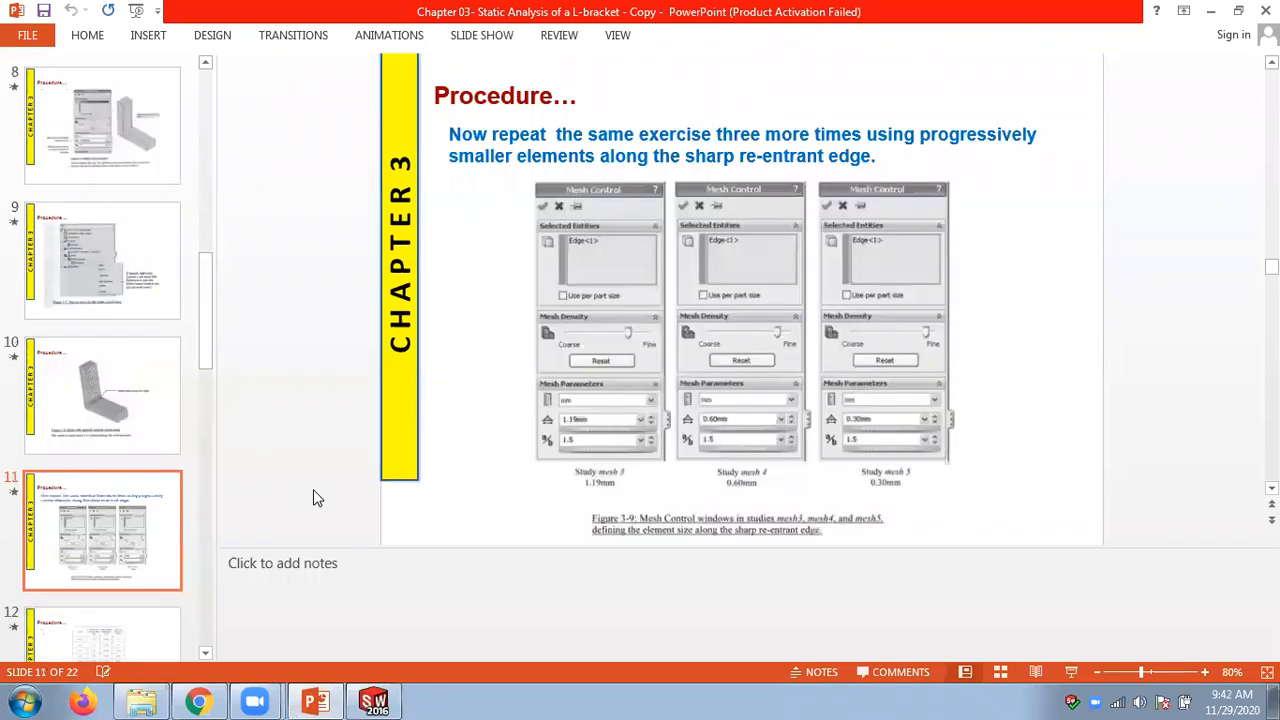
click(1205, 672)
click(1205, 672)
click(1205, 672)
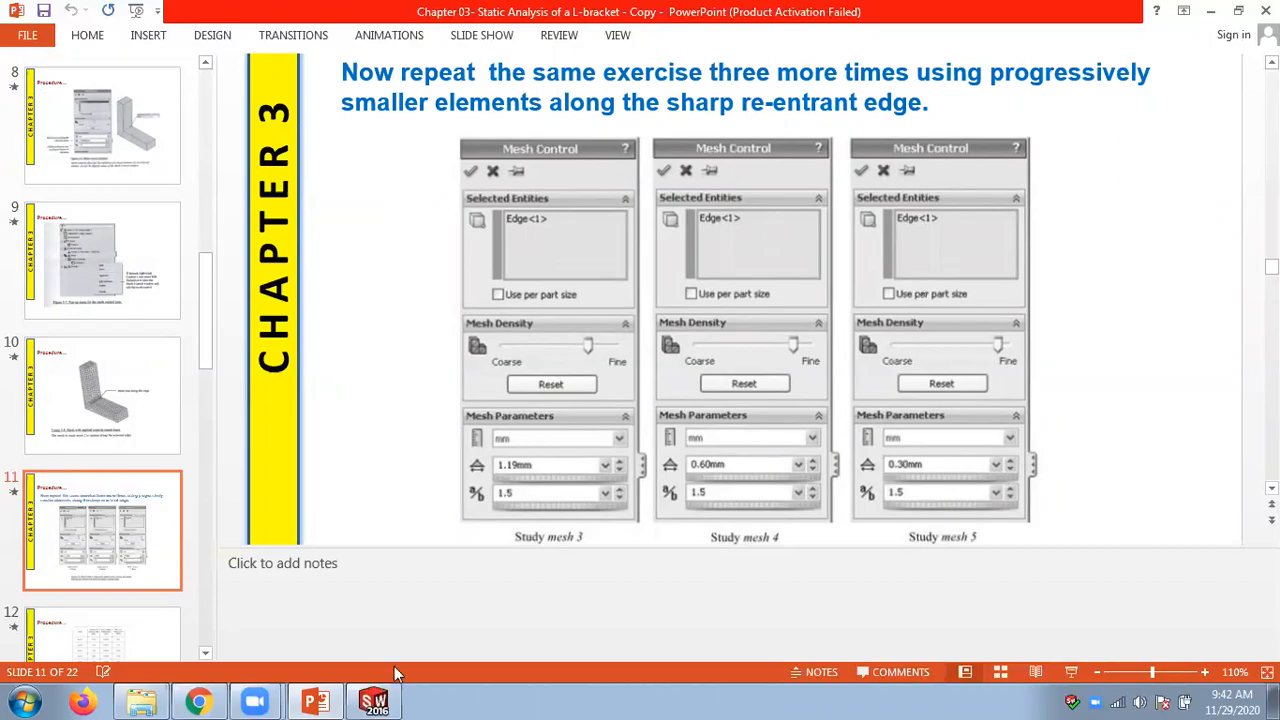
- Switch back to SOLIDWORKS and set the element size of the inner edge's mesh control to 1.19 mm in the duplicated study
click(373, 701)
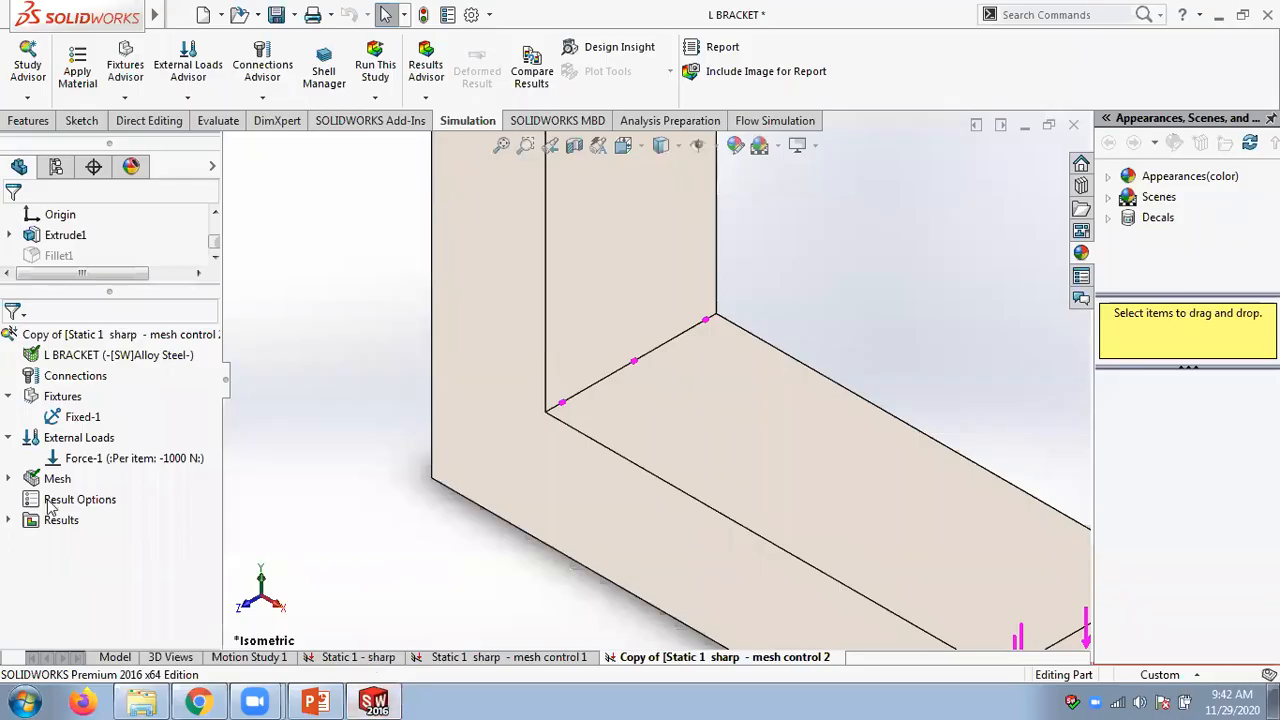
click(9, 479)
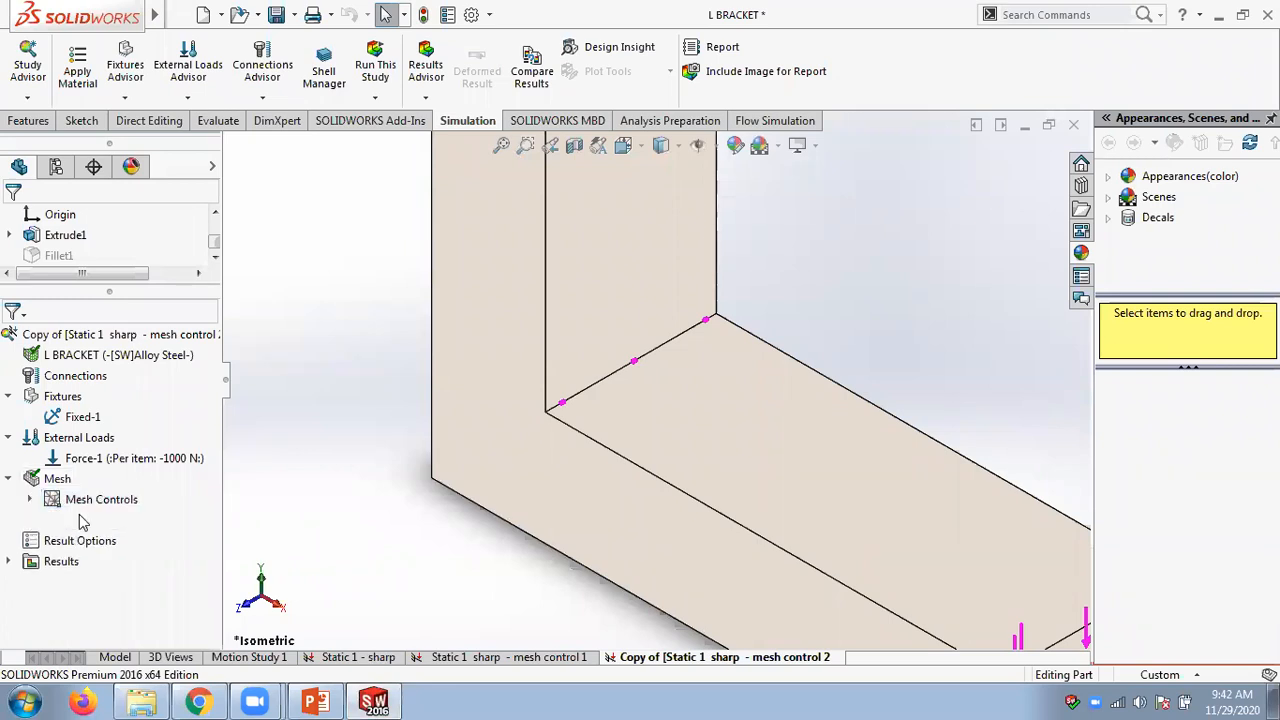
right_click(104, 520)
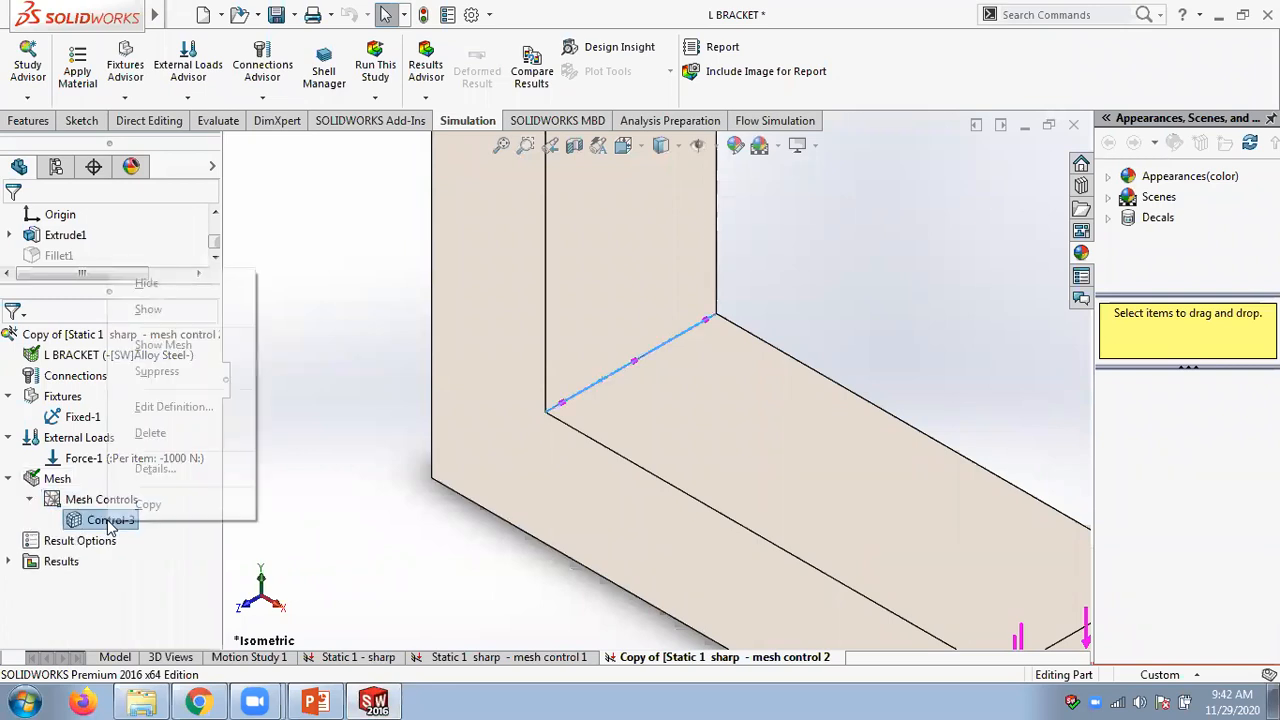
click(172, 408)
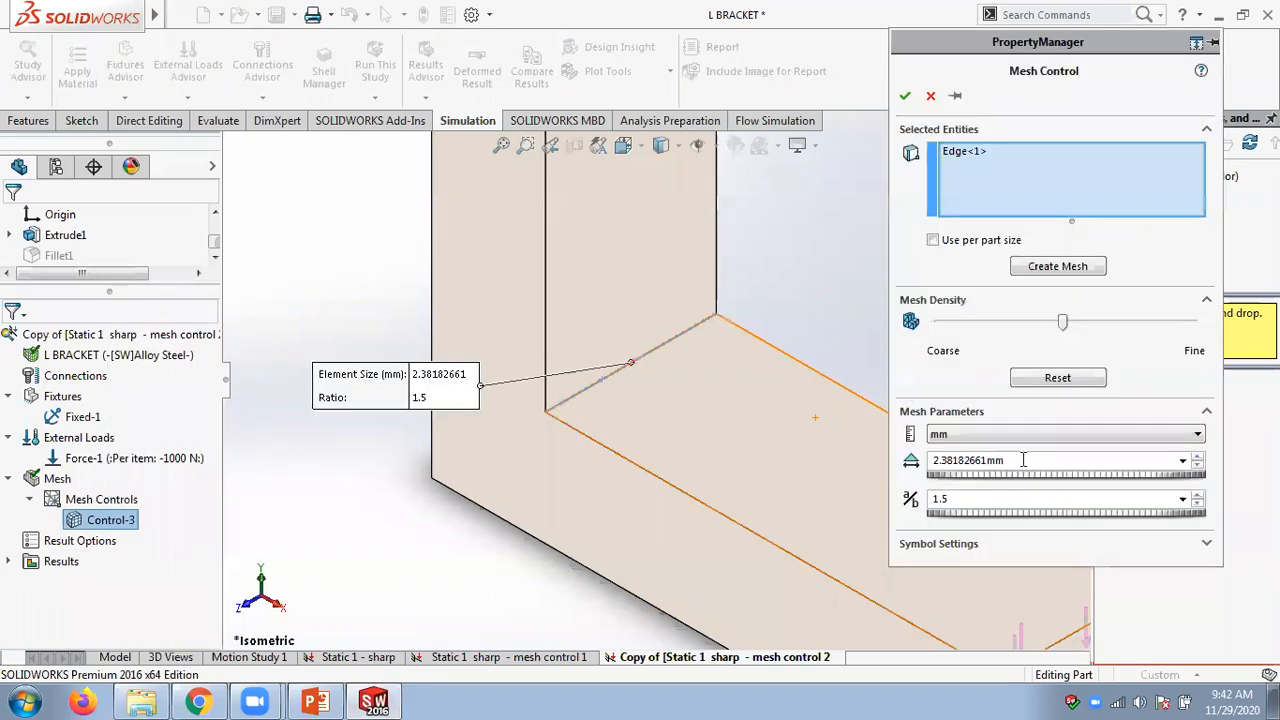
drag(1023, 460, 900, 460)
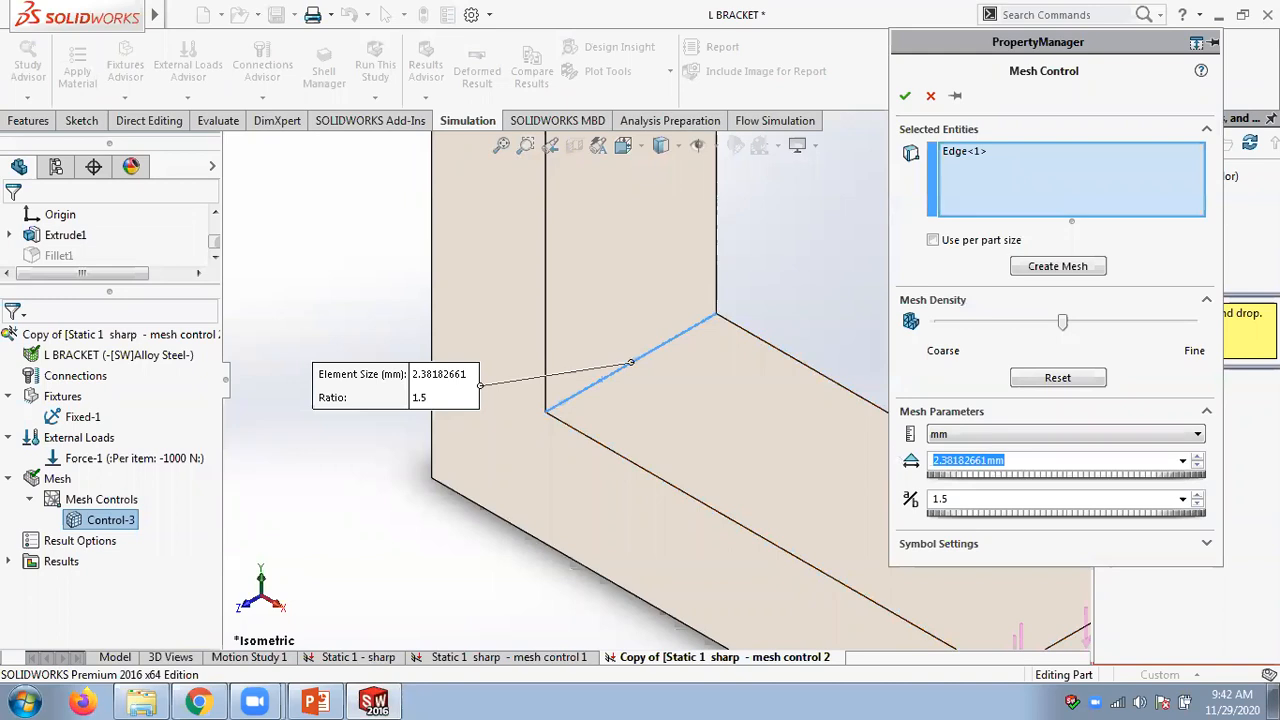
text(1.19)
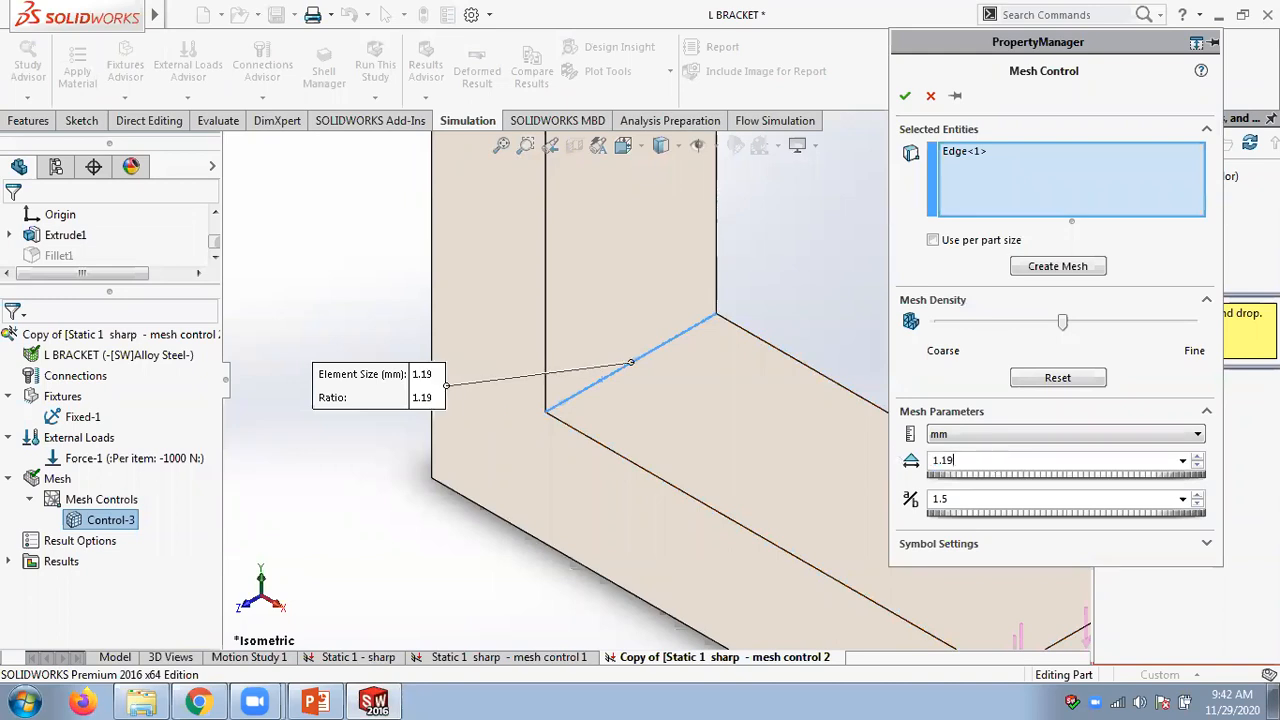
click(900, 460)
click(1005, 497)
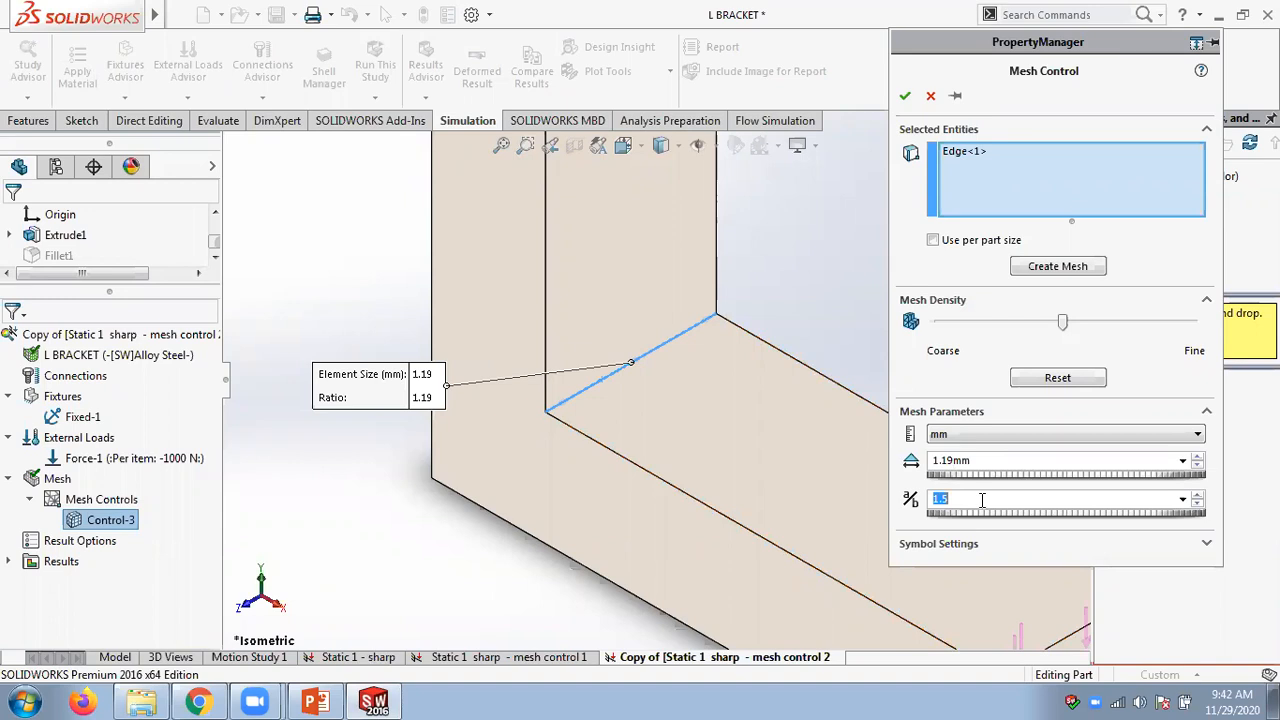
click(905, 95)
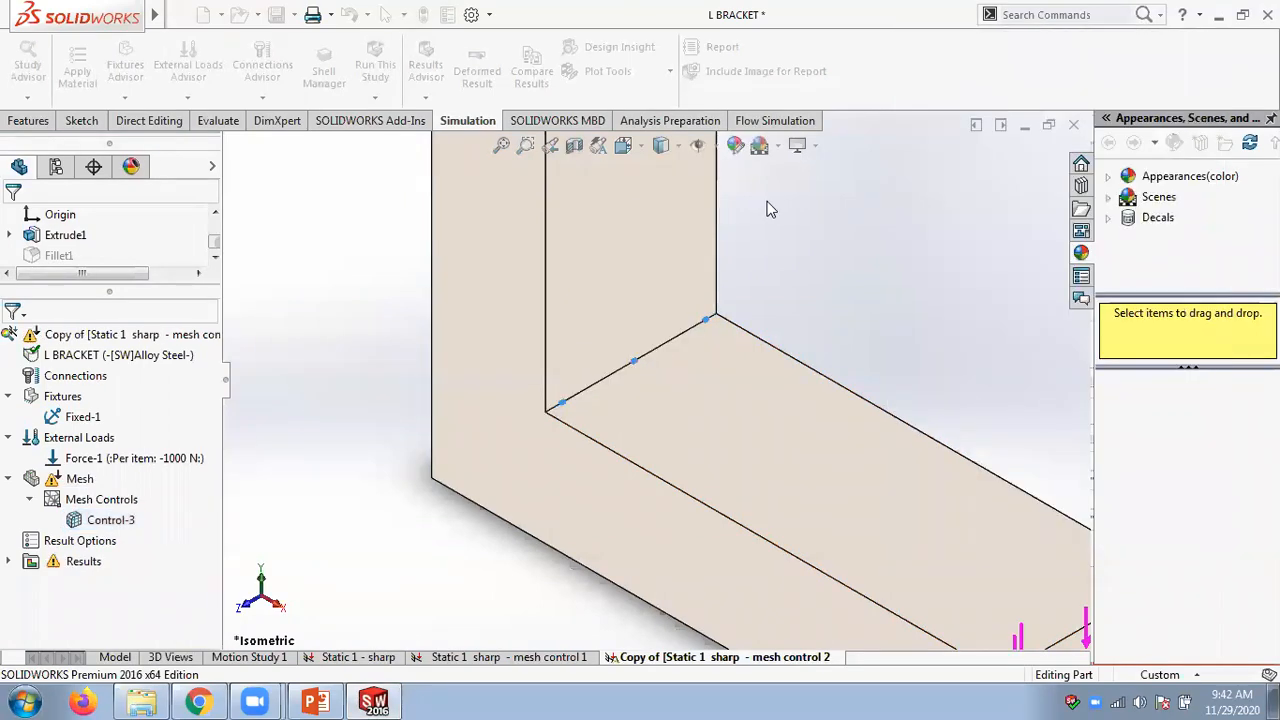
- Remesh the bracket with the updated inner-edge control, and regenerate the mesh again from the control's definition
right_click(70, 485)
click(140, 136)
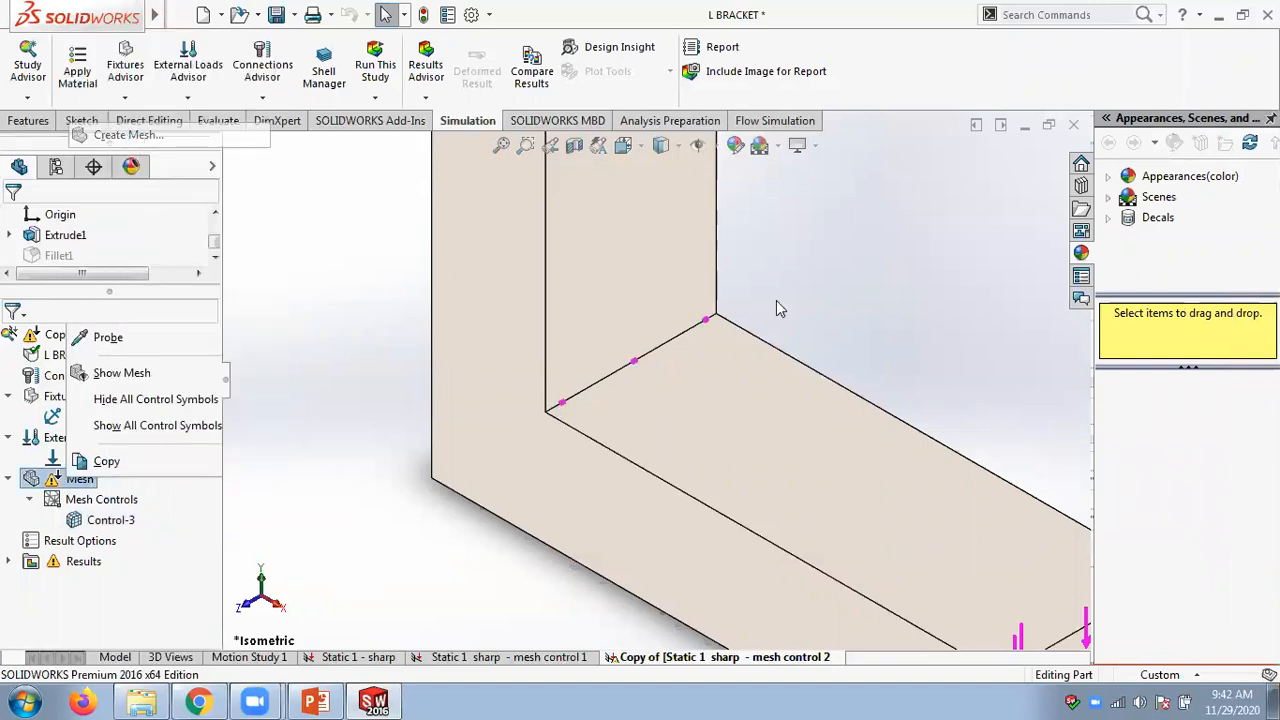
click(737, 392)
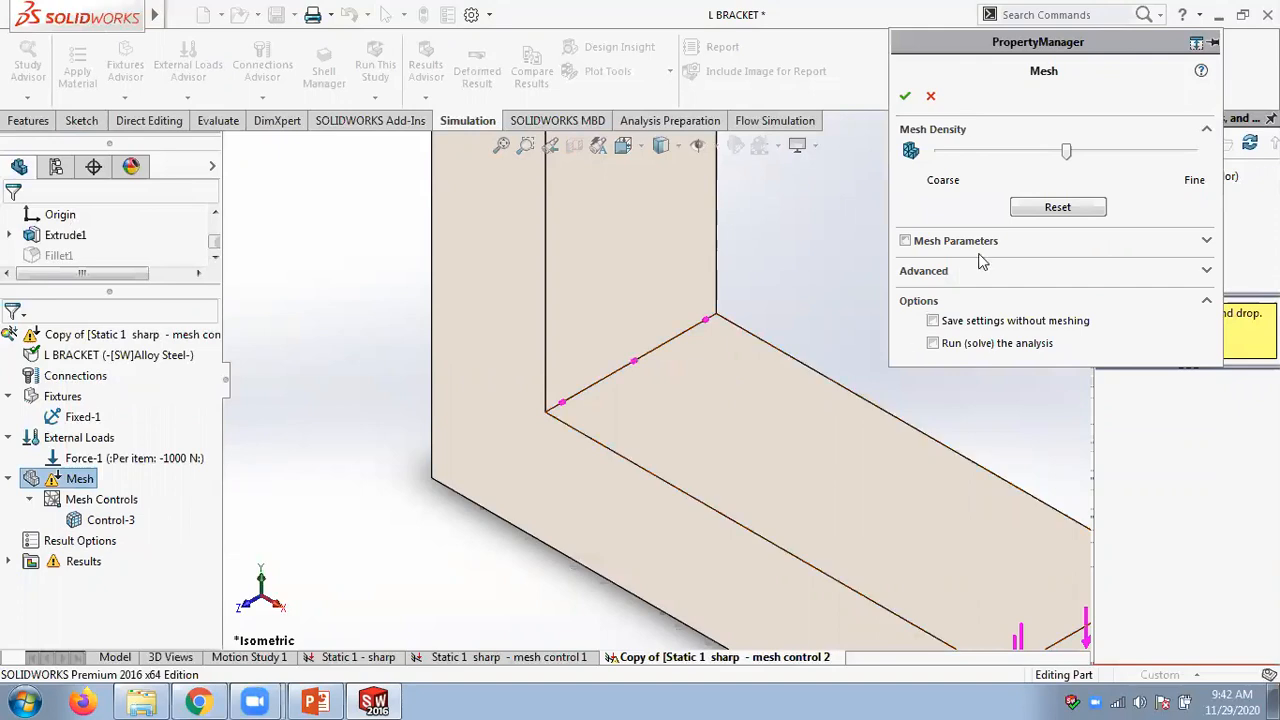
click(906, 97)
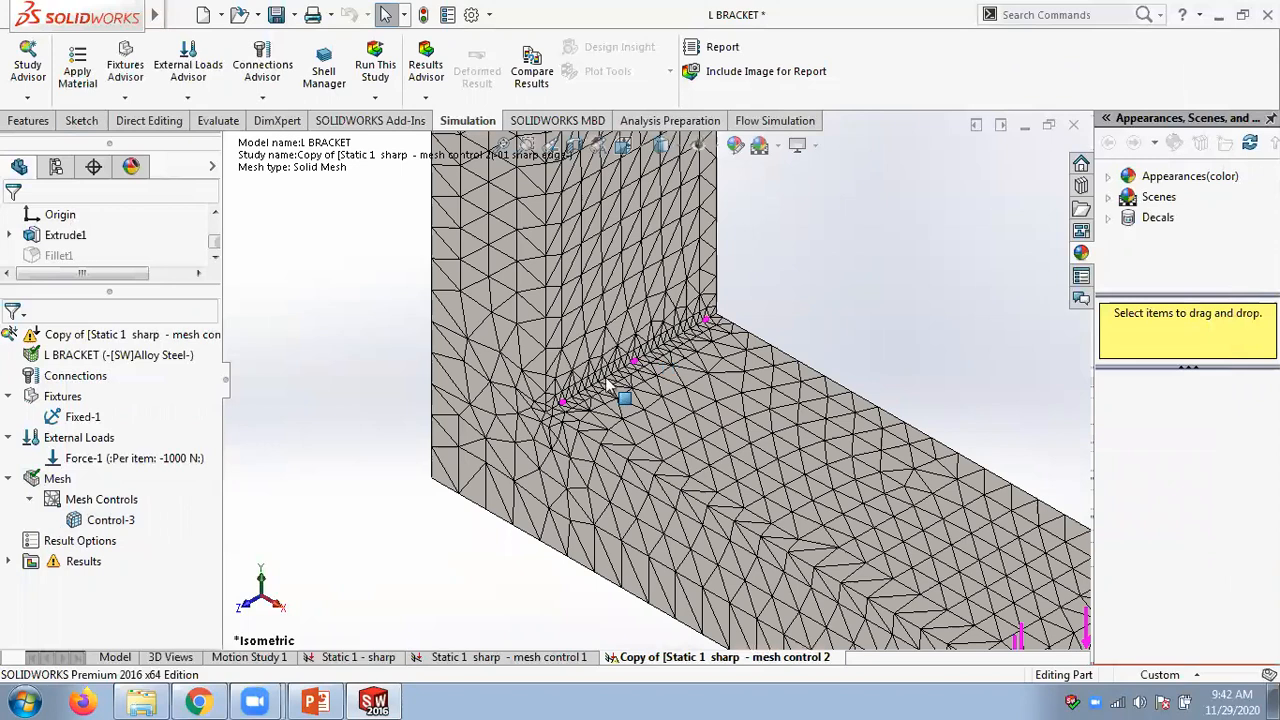
right_click(108, 520)
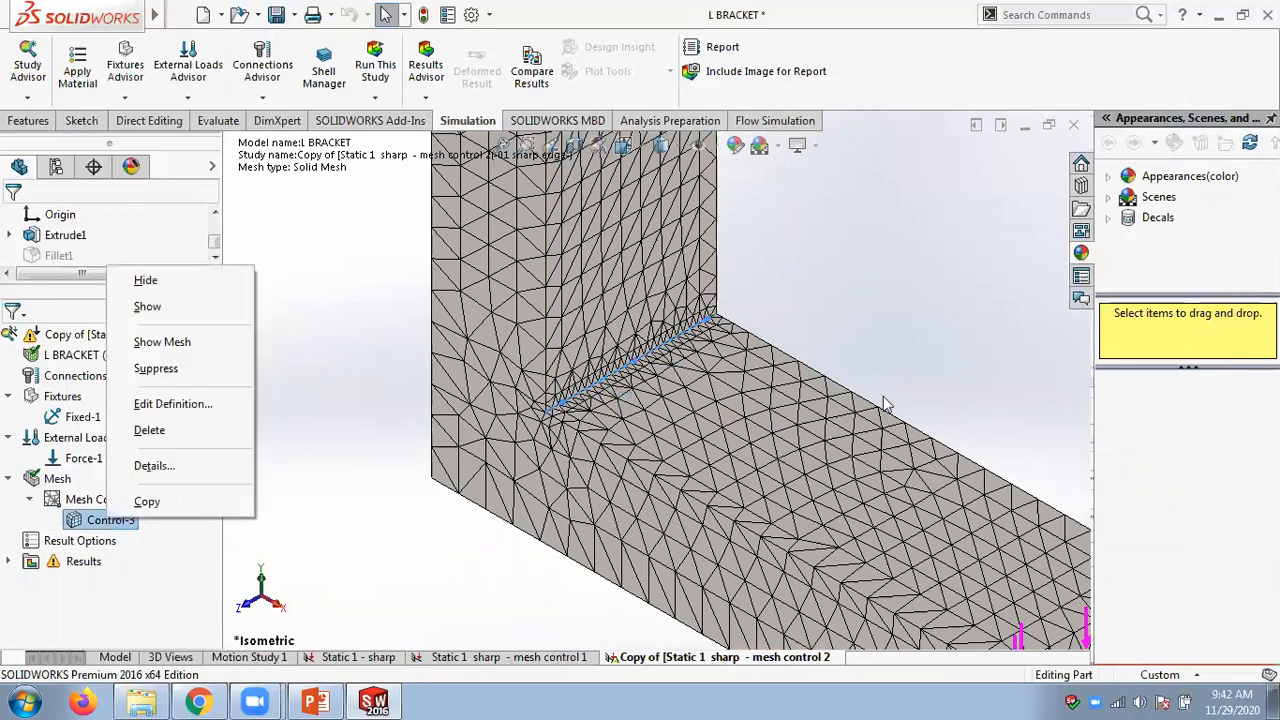
click(185, 403)
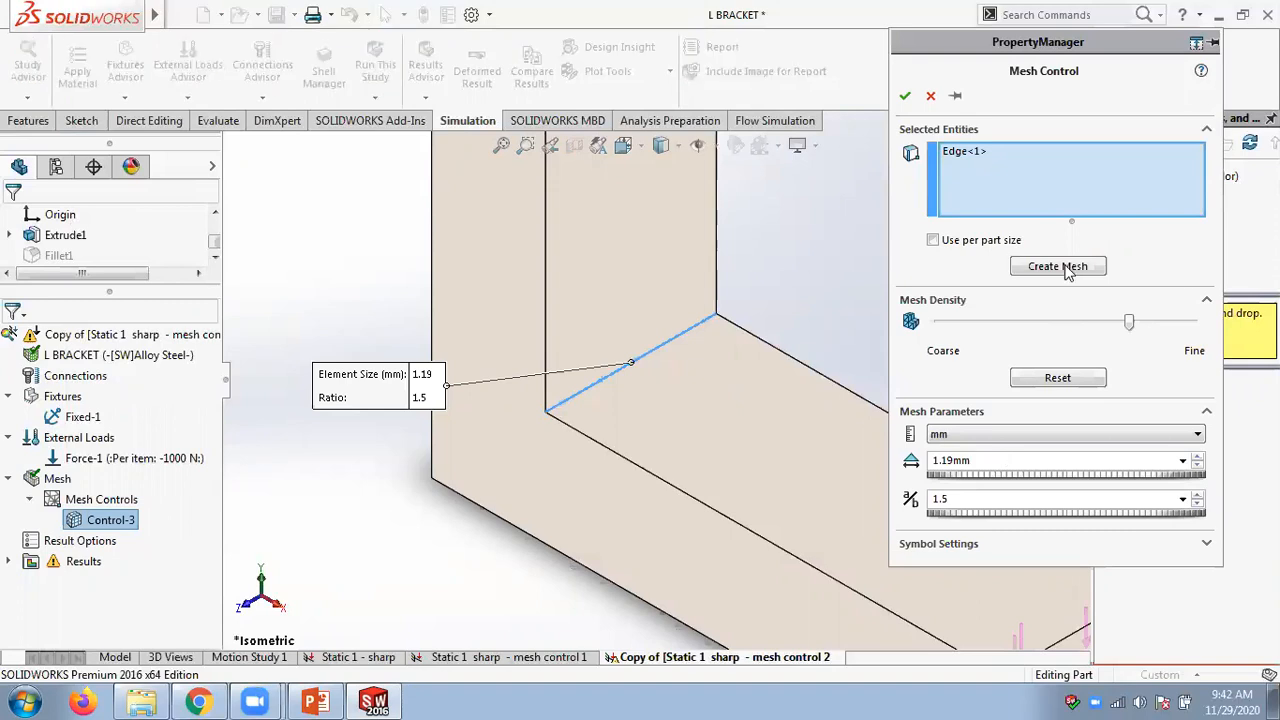
key(Return)
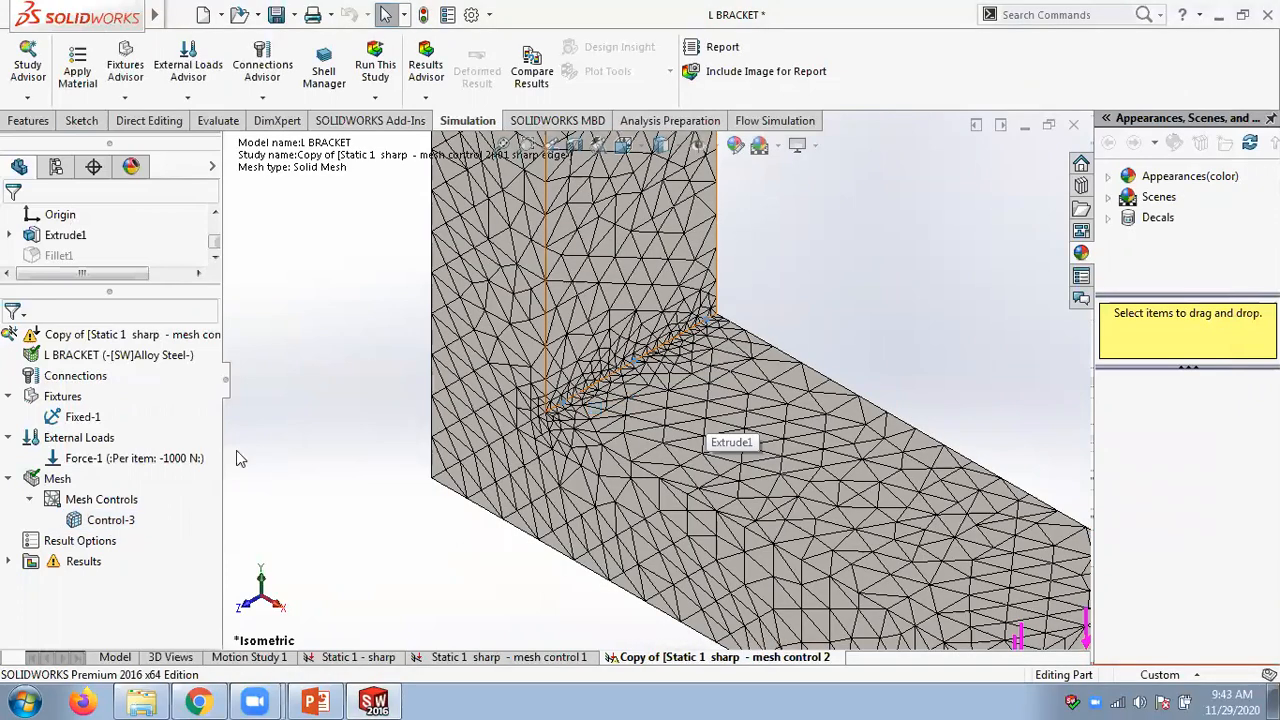
- Run the mesh control 2 study and review the von Mises stress plots of Static 1 - sharp and mesh control 1 for comparison
right_click(90, 338)
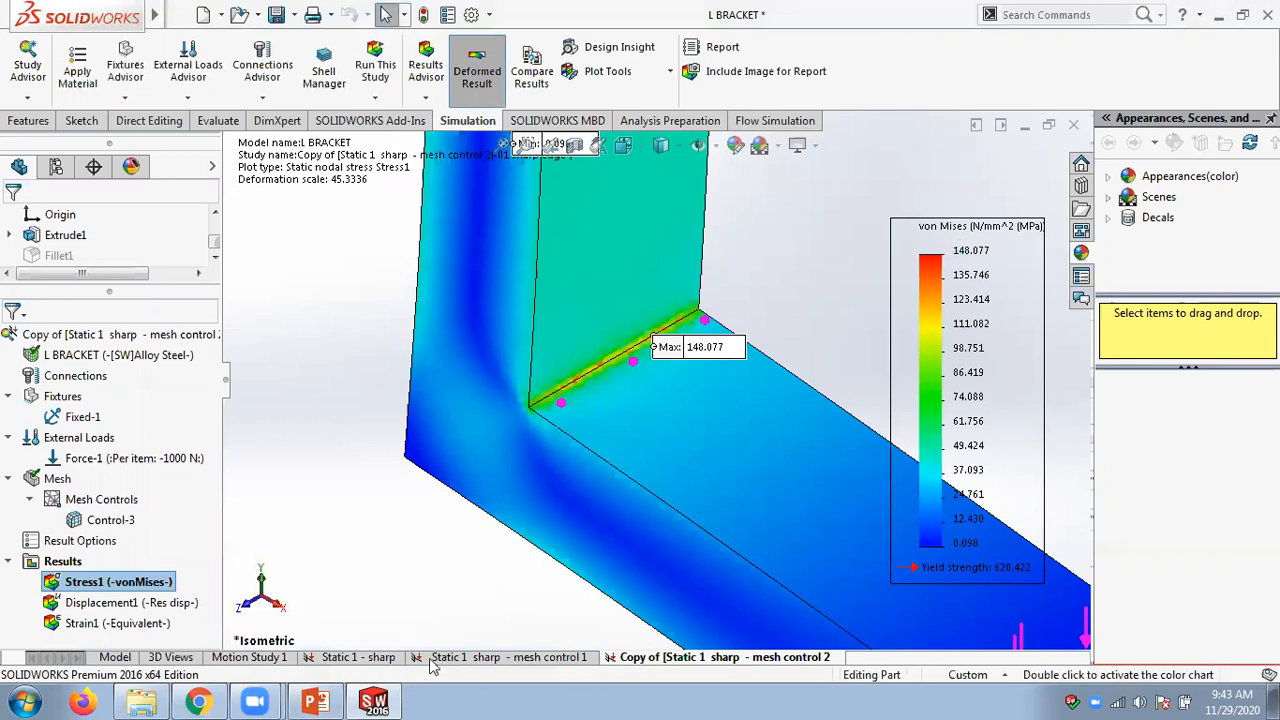
click(345, 660)
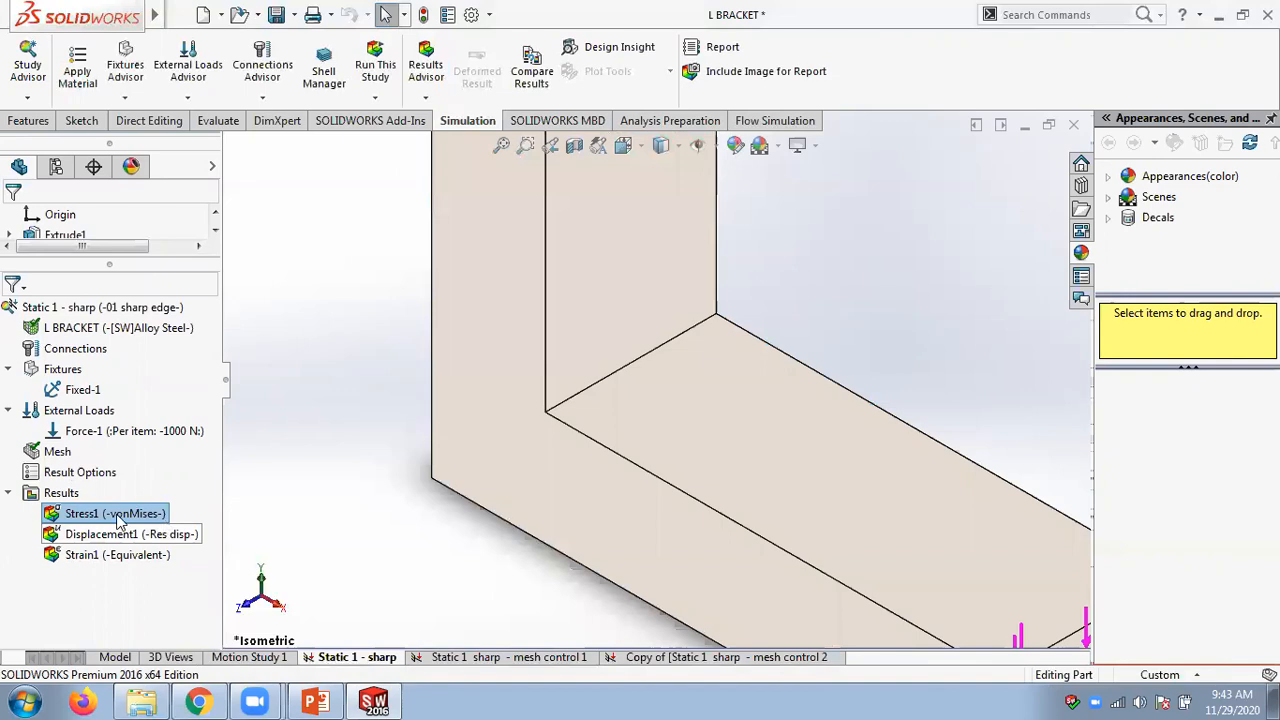
double_click(118, 515)
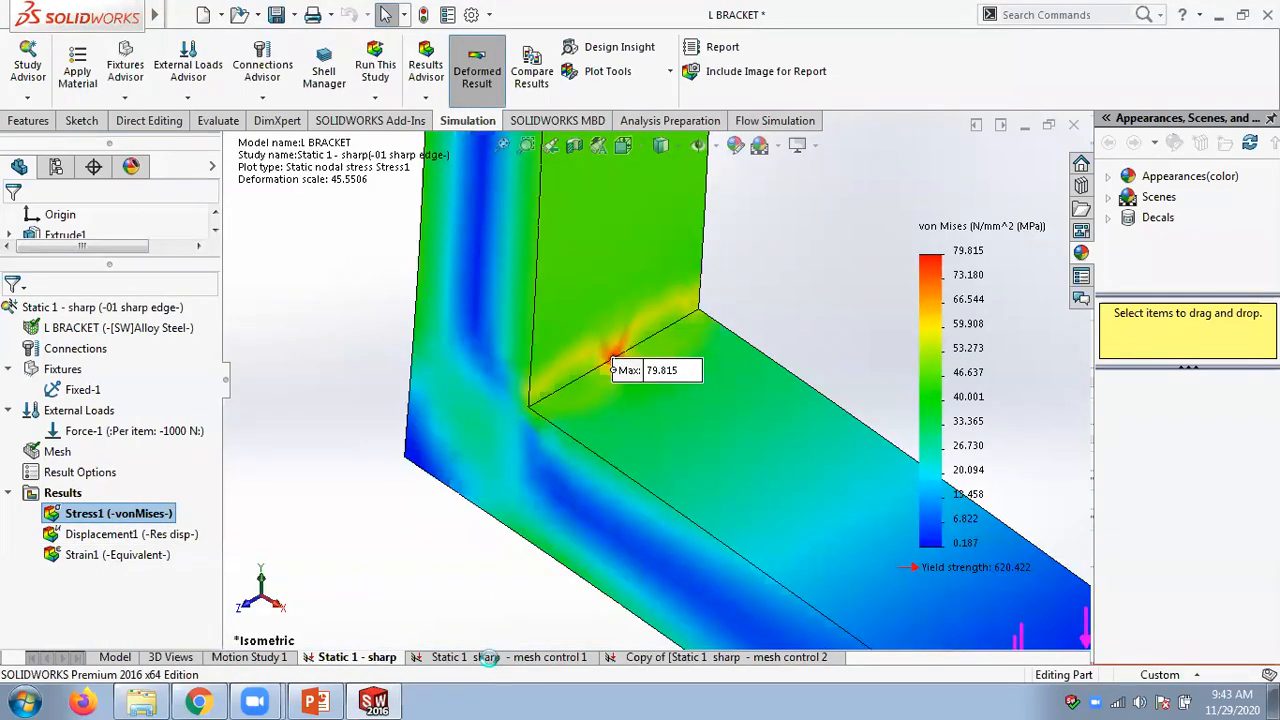
click(490, 658)
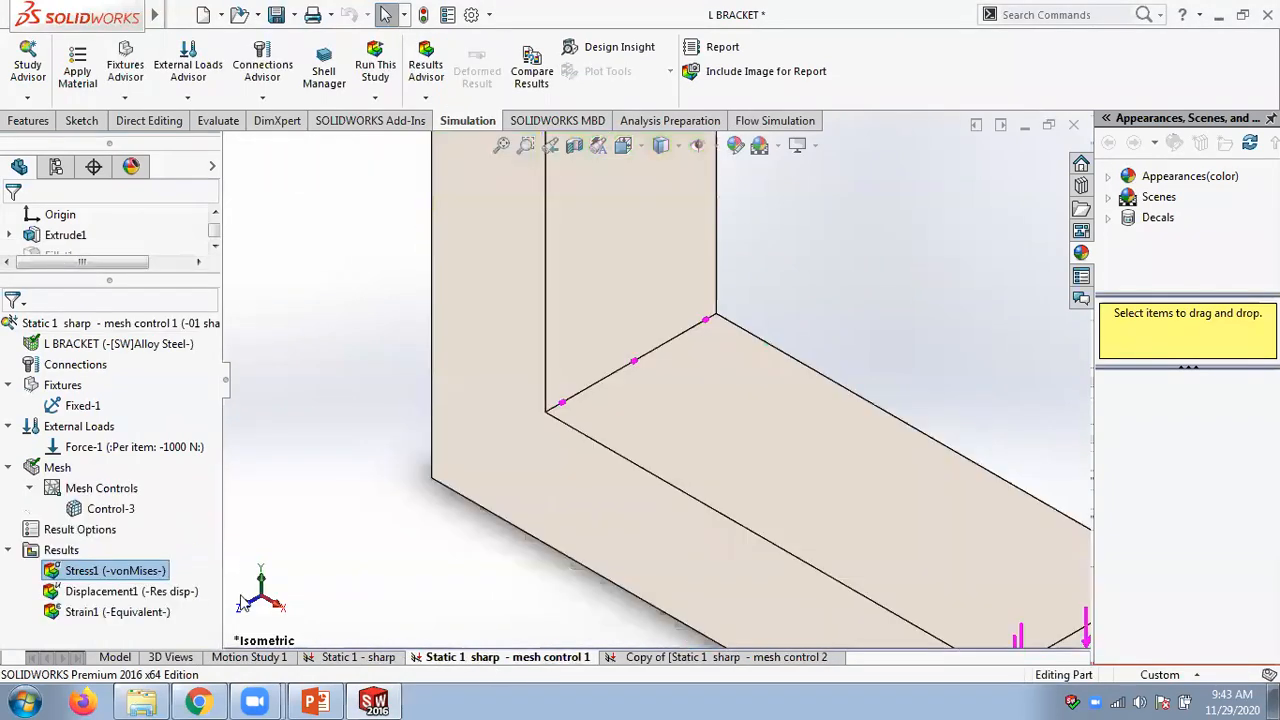
double_click(112, 570)
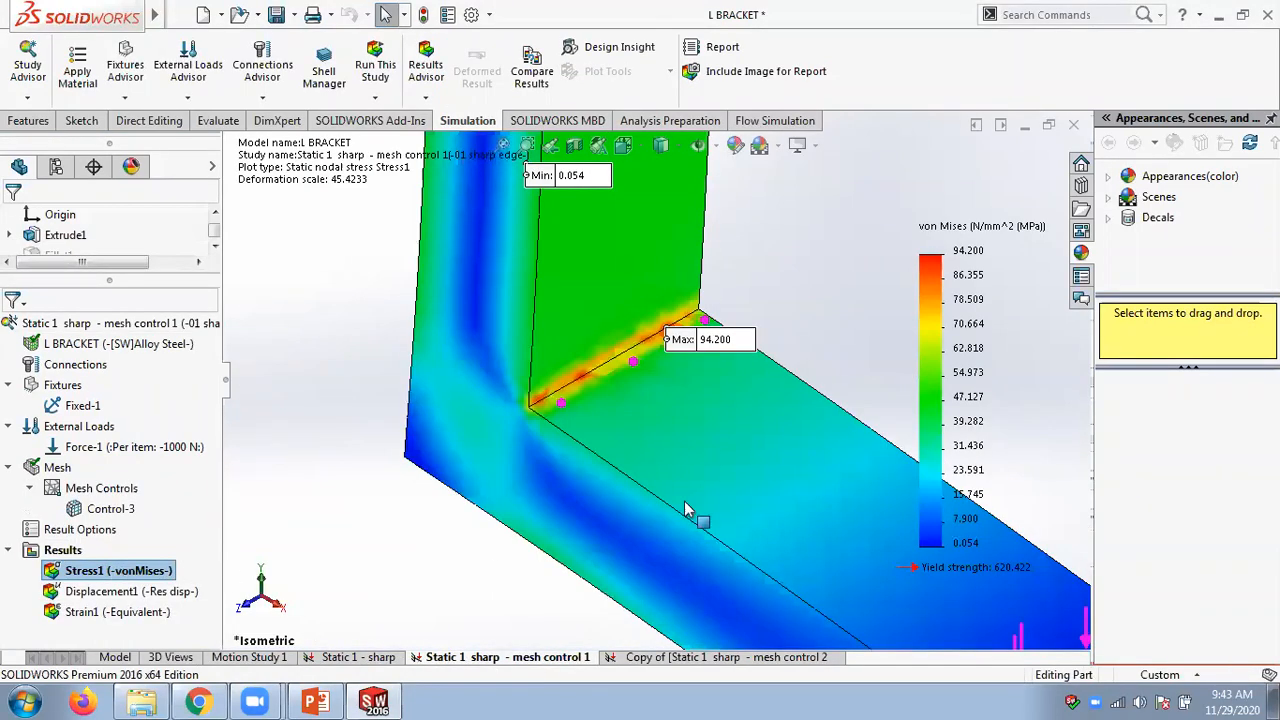
- Return to the mesh control 2 study, display its von Mises stress plot and save the part
click(675, 658)
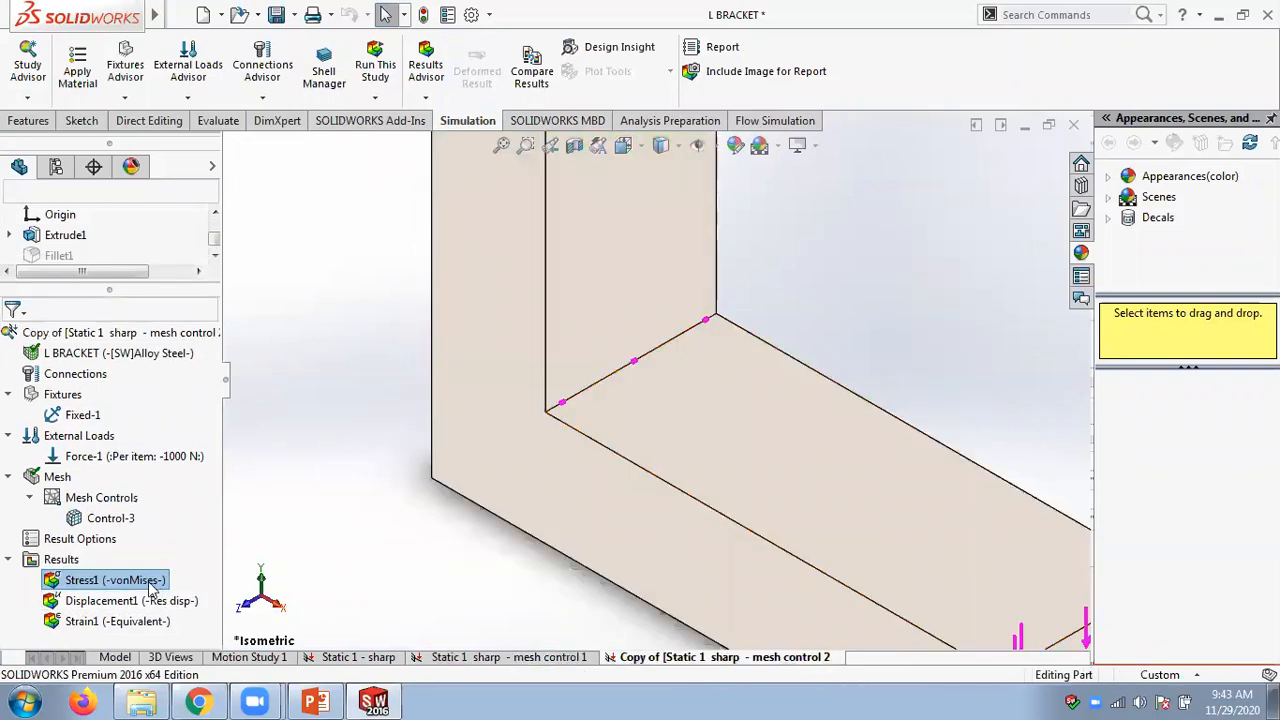
double_click(150, 581)
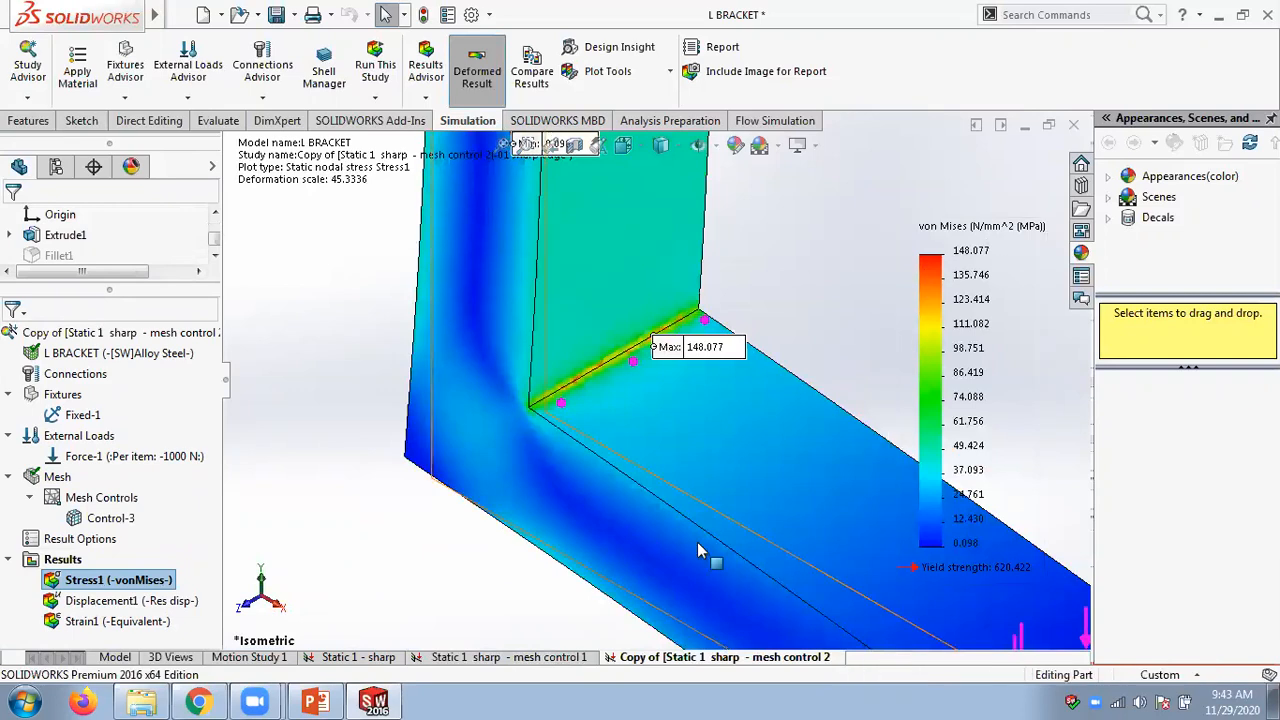
click(276, 15)
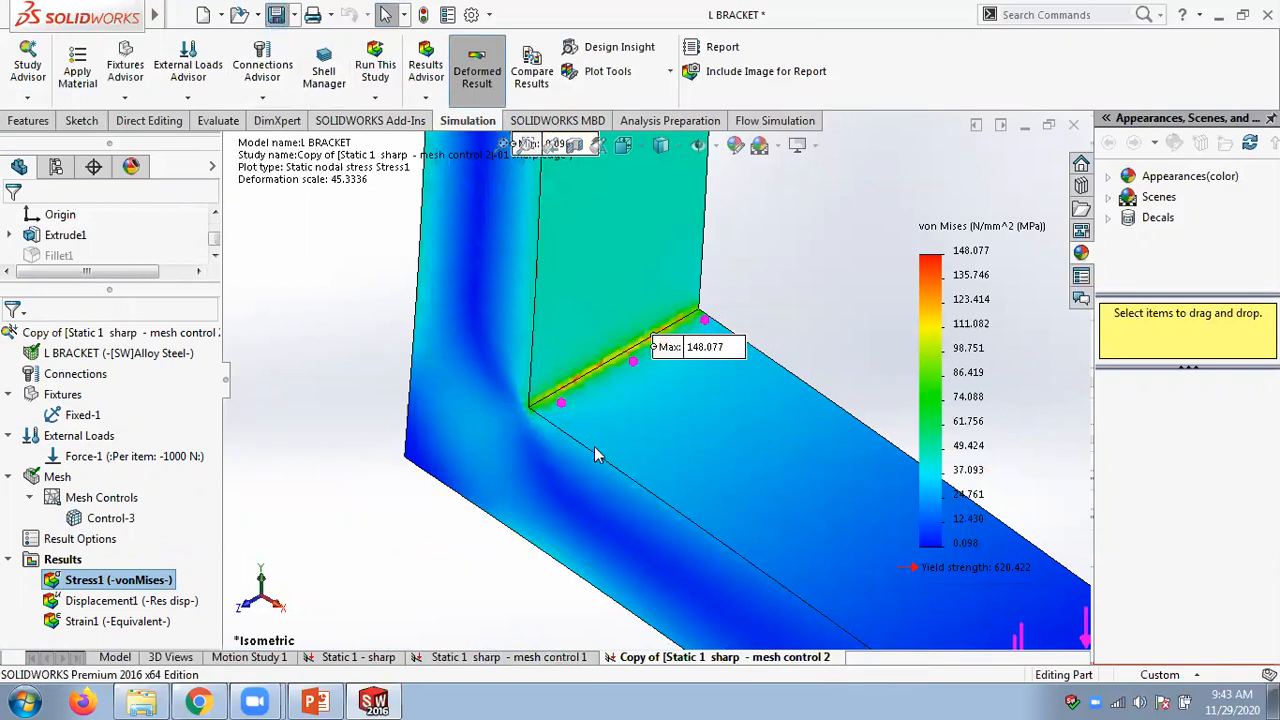
- Duplicate the mesh control 2 study under a name ending in "mesh control 3", using the 01 sharp edge configuration
right_click(650, 662)
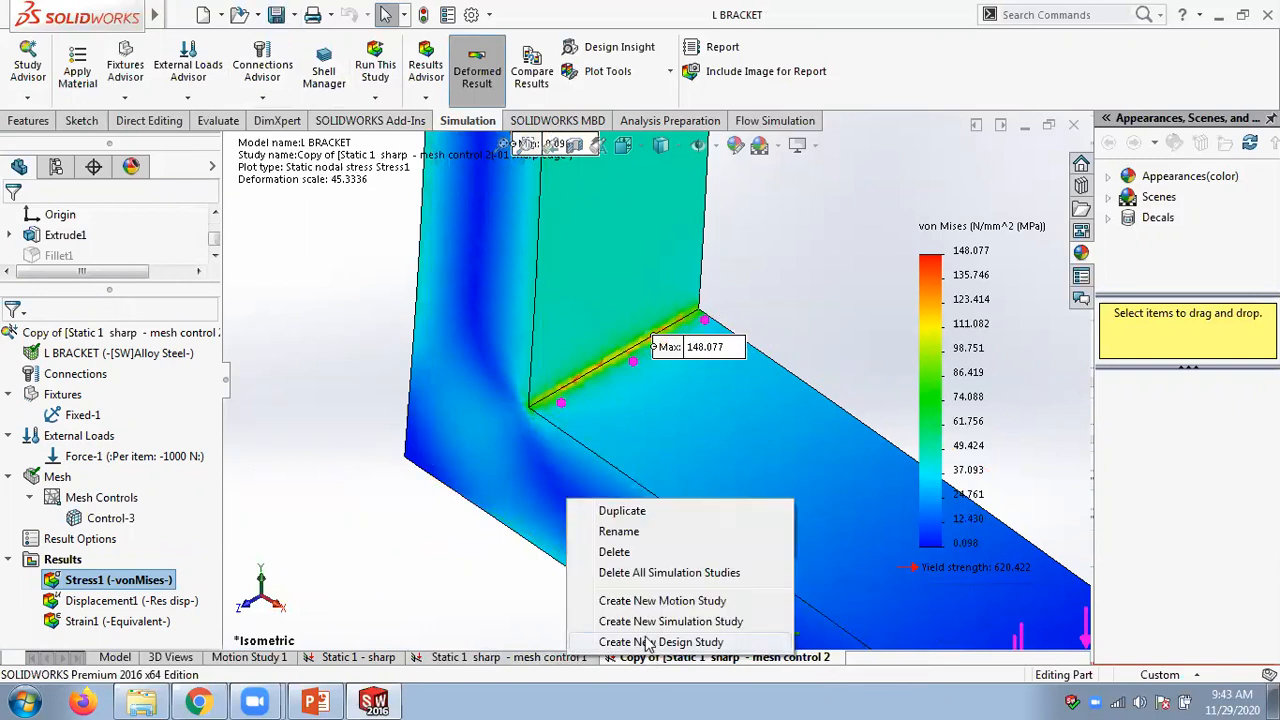
click(616, 512)
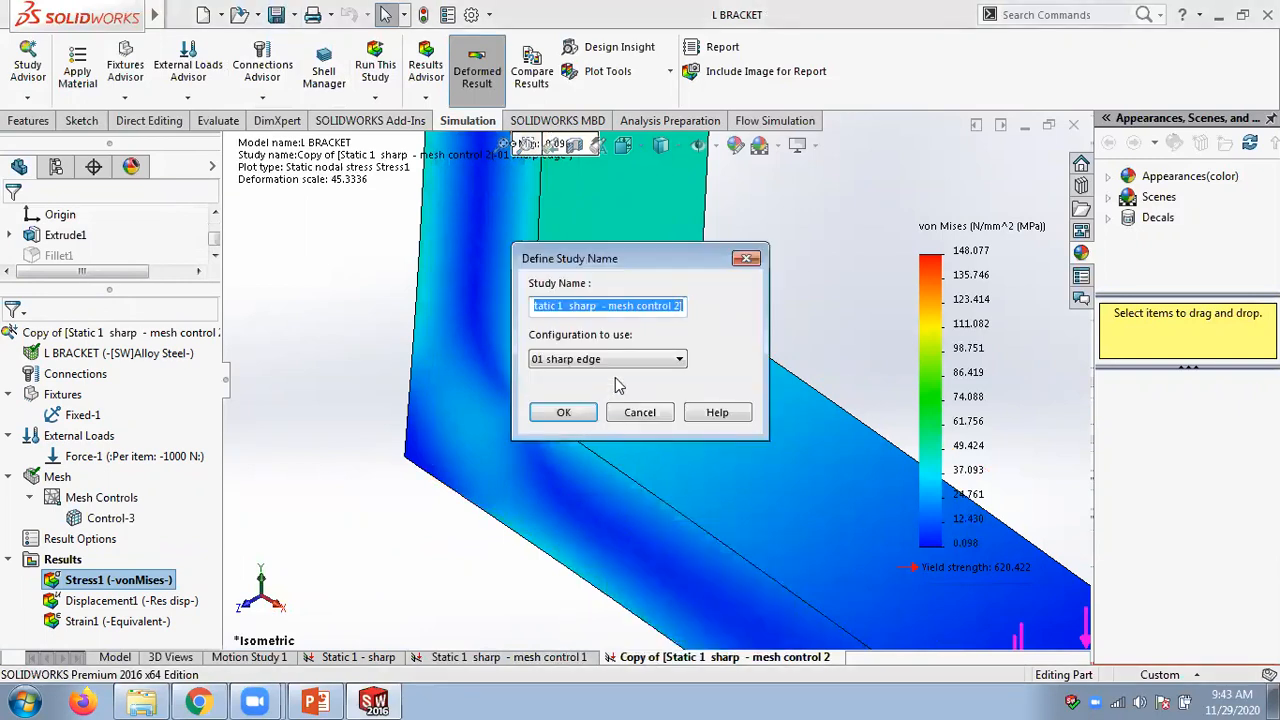
click(677, 307)
key(BackSpace)
text(3)
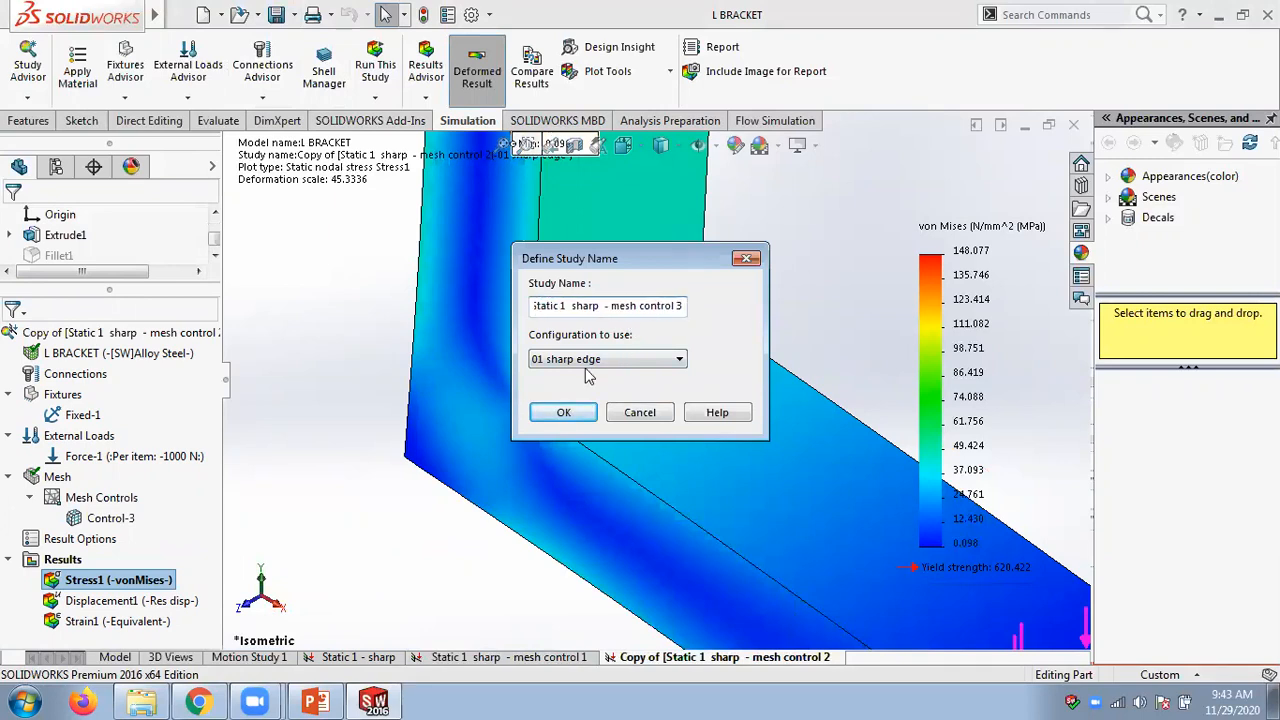
click(563, 412)
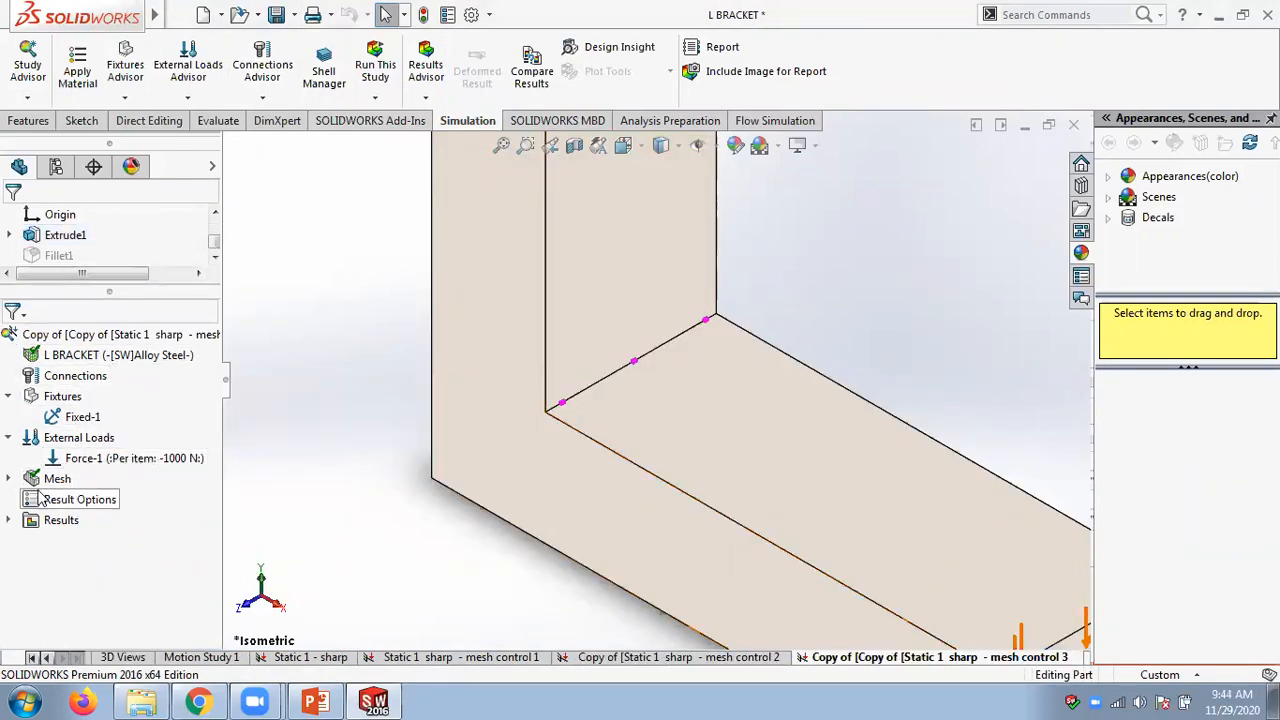
- Set the element size of the inner edge's mesh control to 0.60 mm in the mesh control 3 study and run it
click(9, 479)
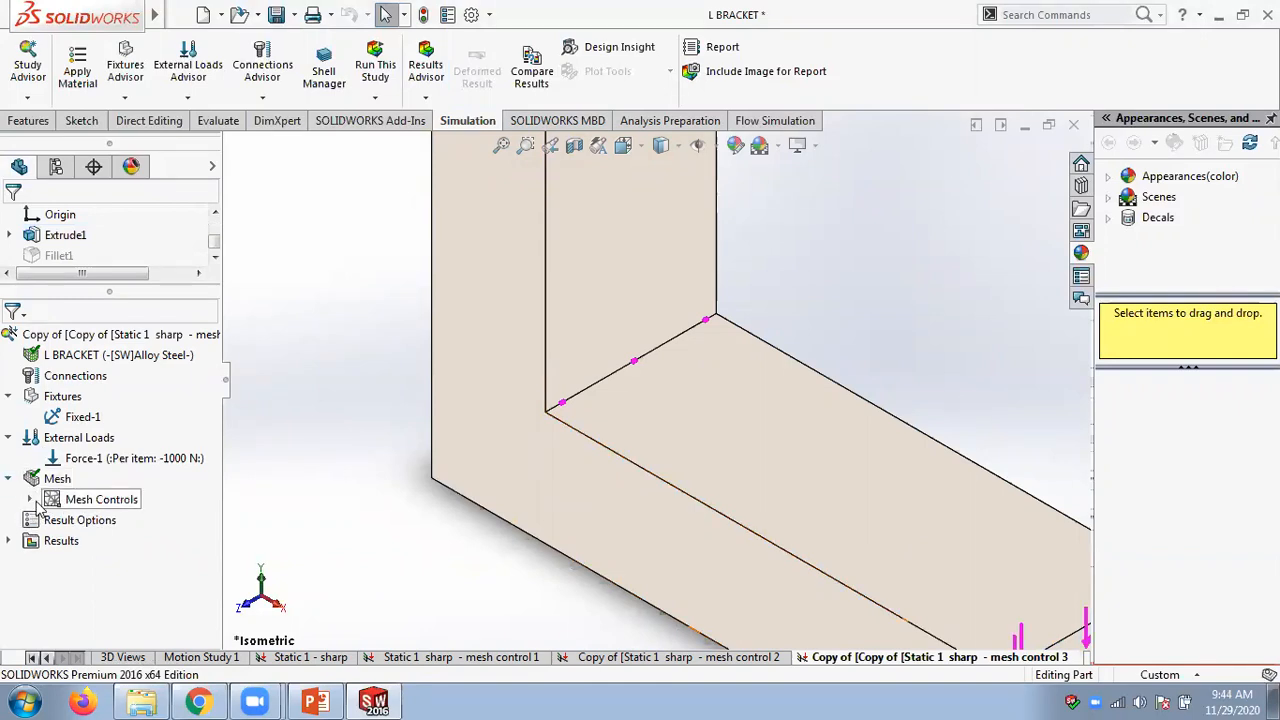
click(29, 499)
right_click(106, 522)
click(188, 405)
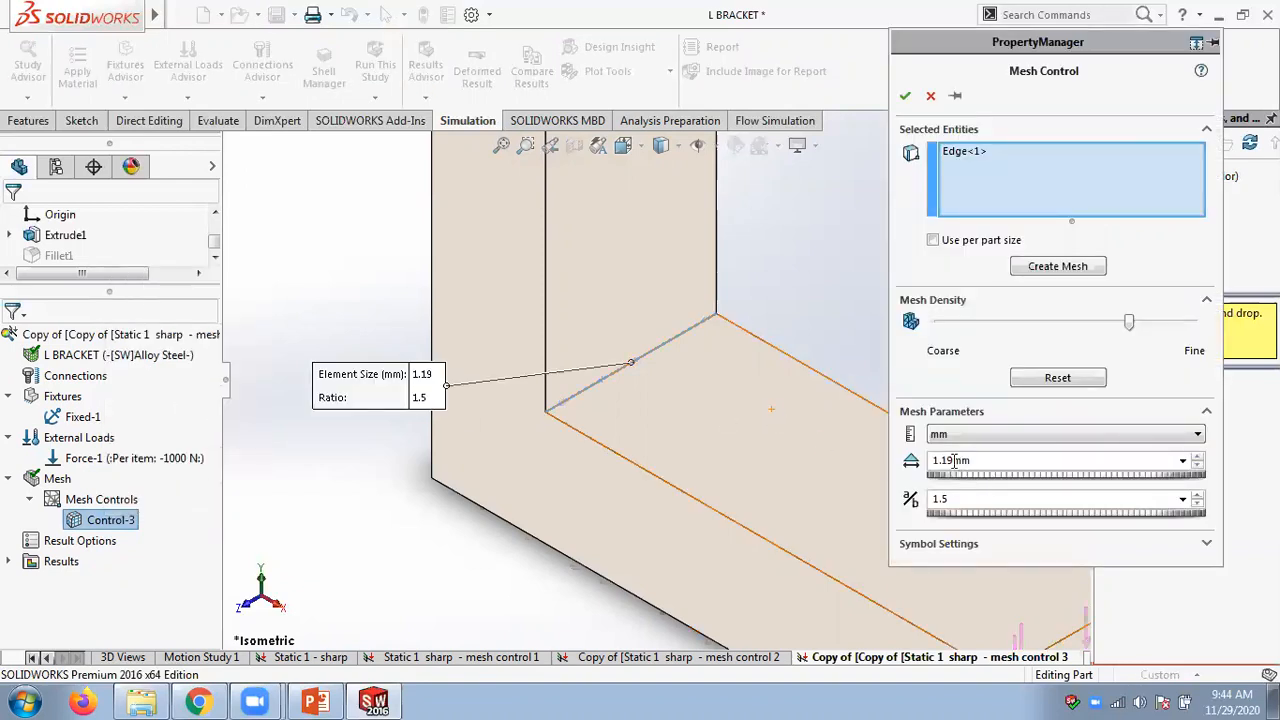
drag(970, 460, 926, 460)
text(0.6)
key(Return)
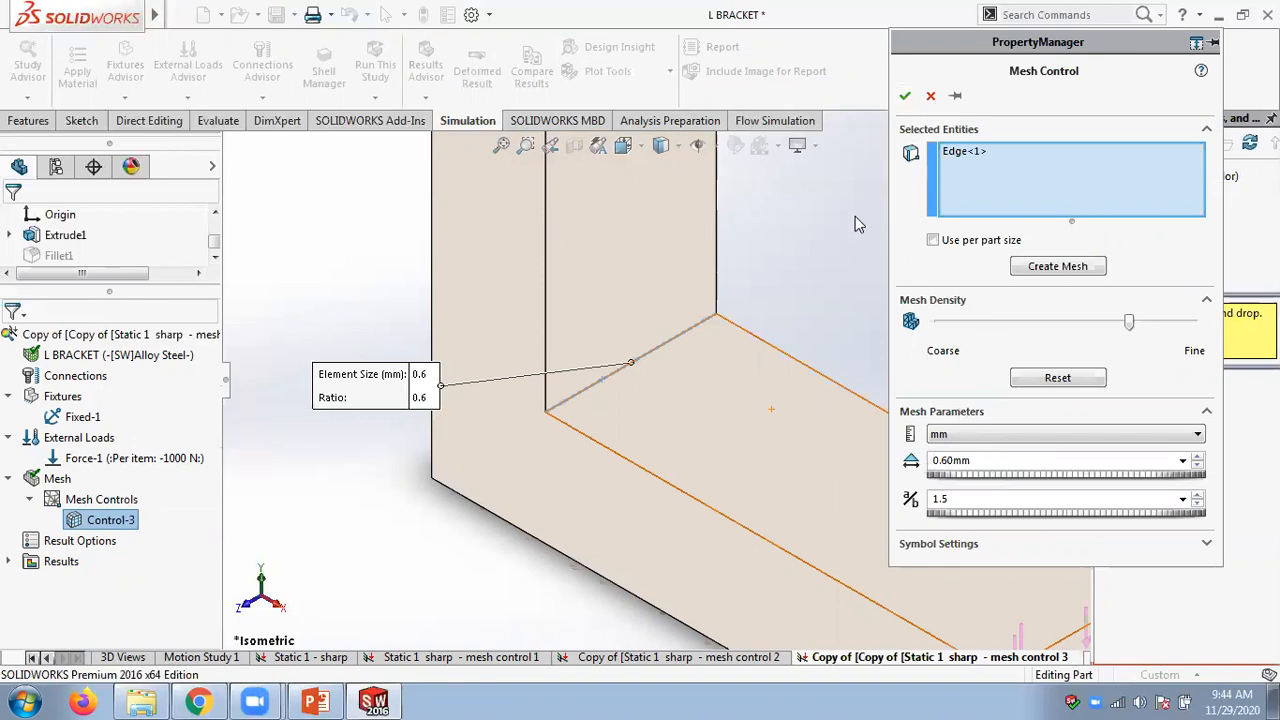
click(904, 95)
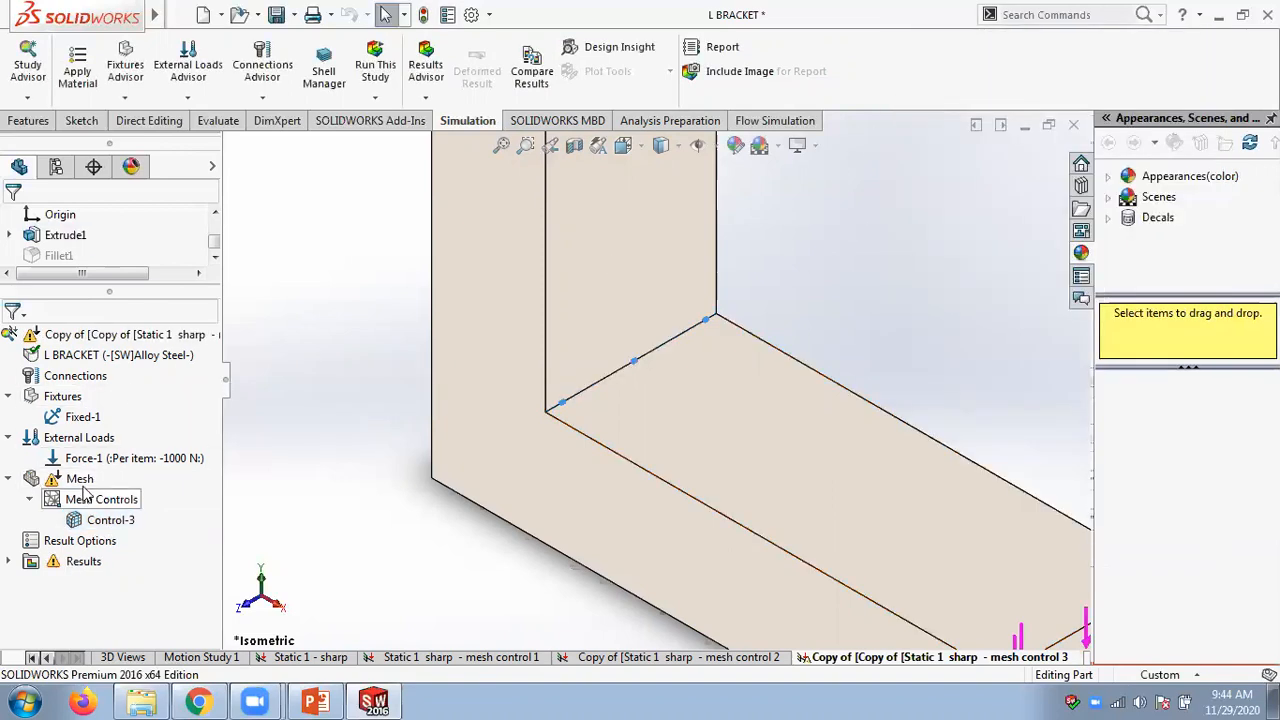
right_click(57, 343)
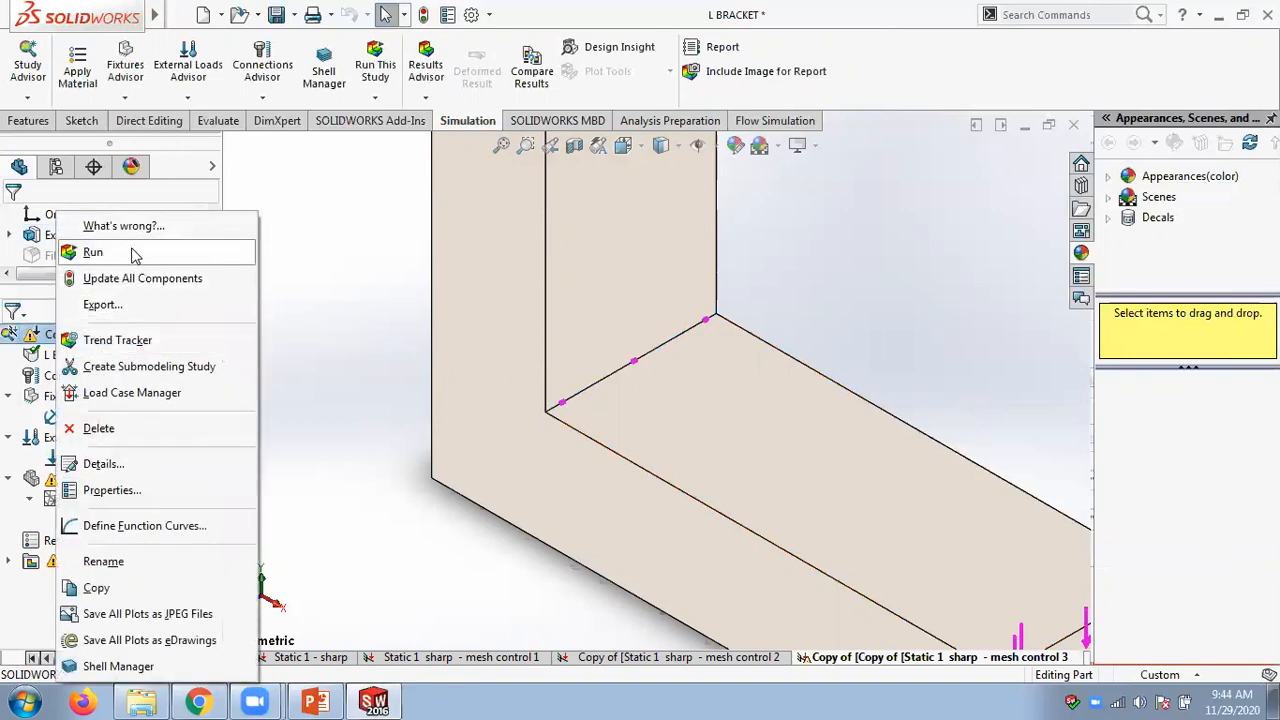
click(93, 252)
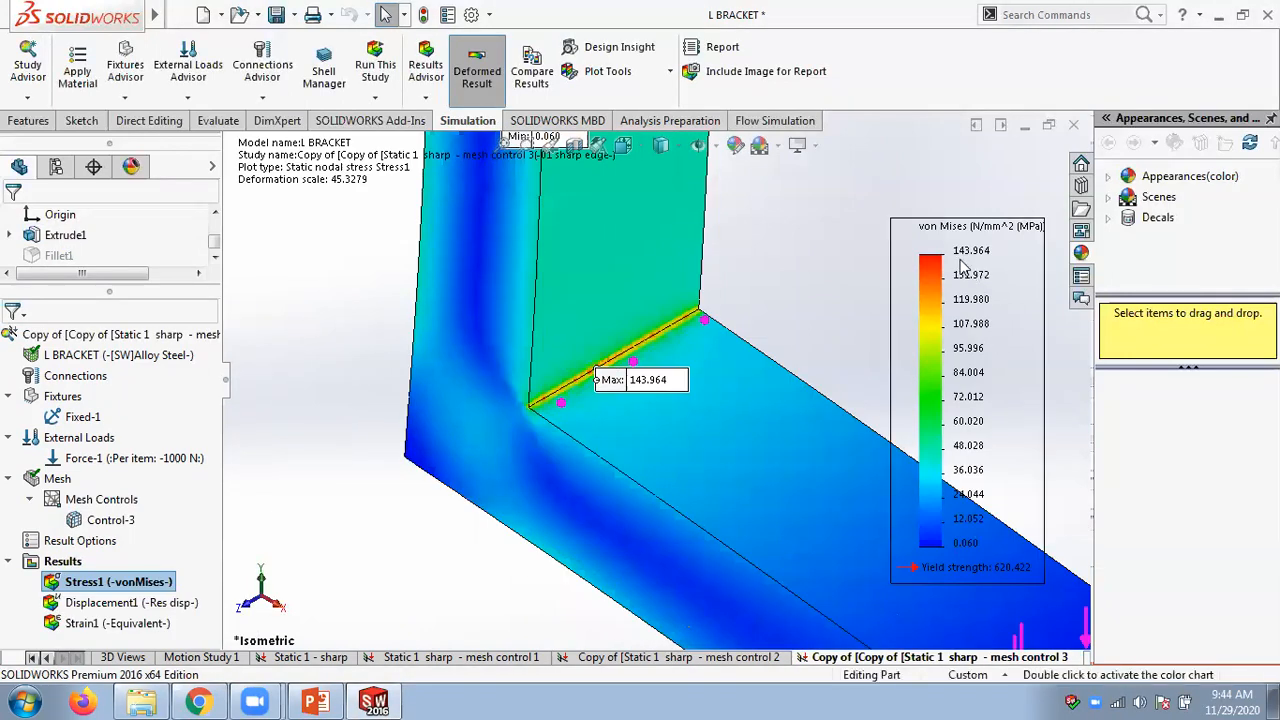
- Create the curvature based mesh from the inner-edge control's definition and rerun the mesh control 3 study
right_click(107, 523)
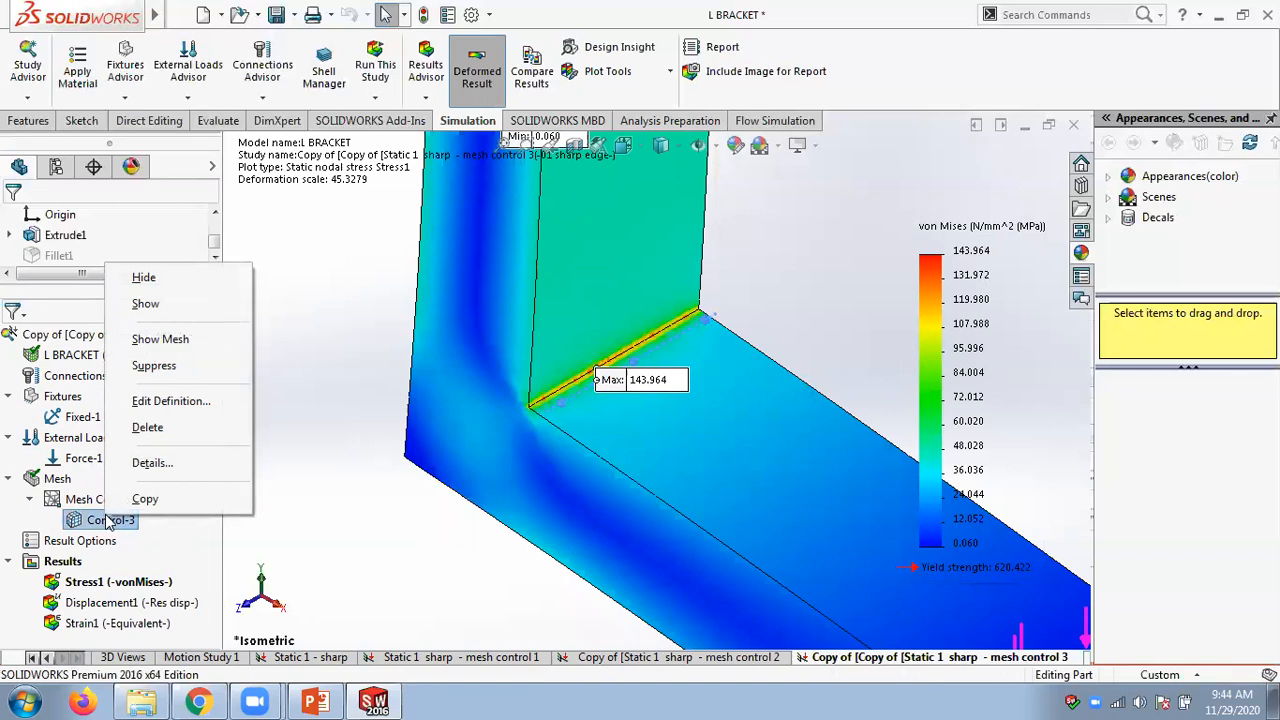
click(174, 401)
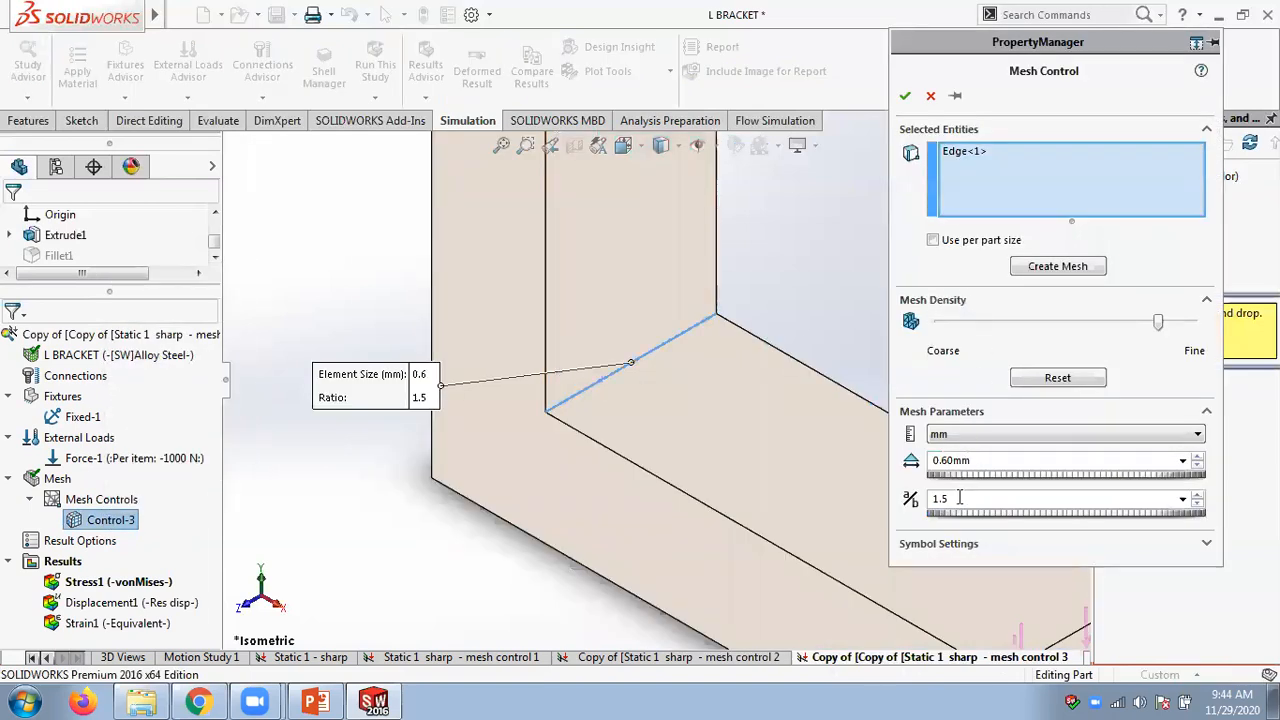
click(1040, 266)
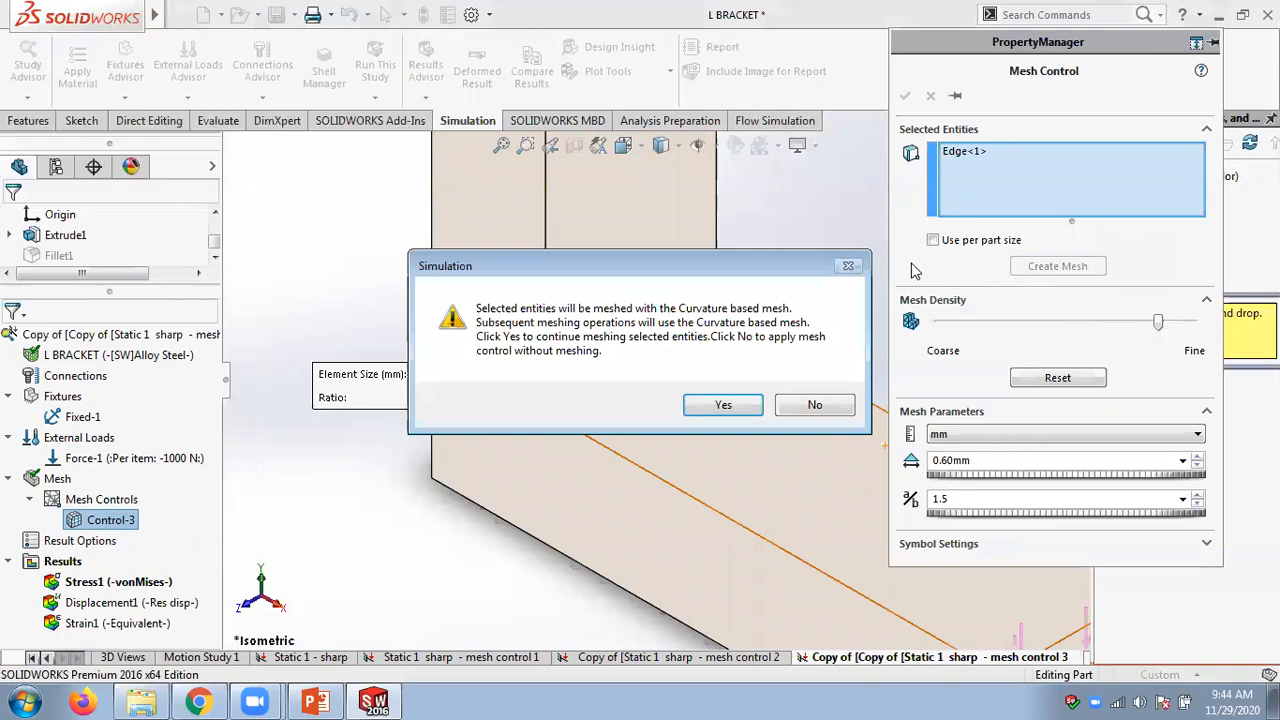
click(722, 405)
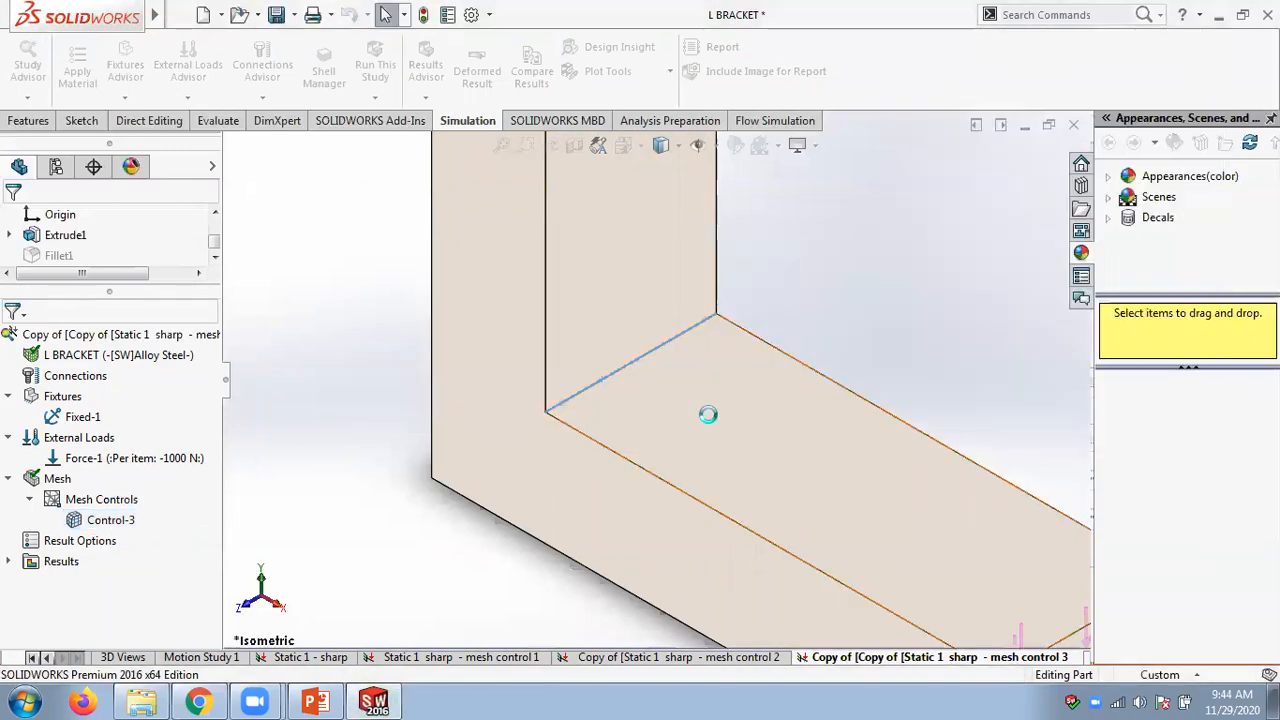
scroll(617, 375, down, 3)
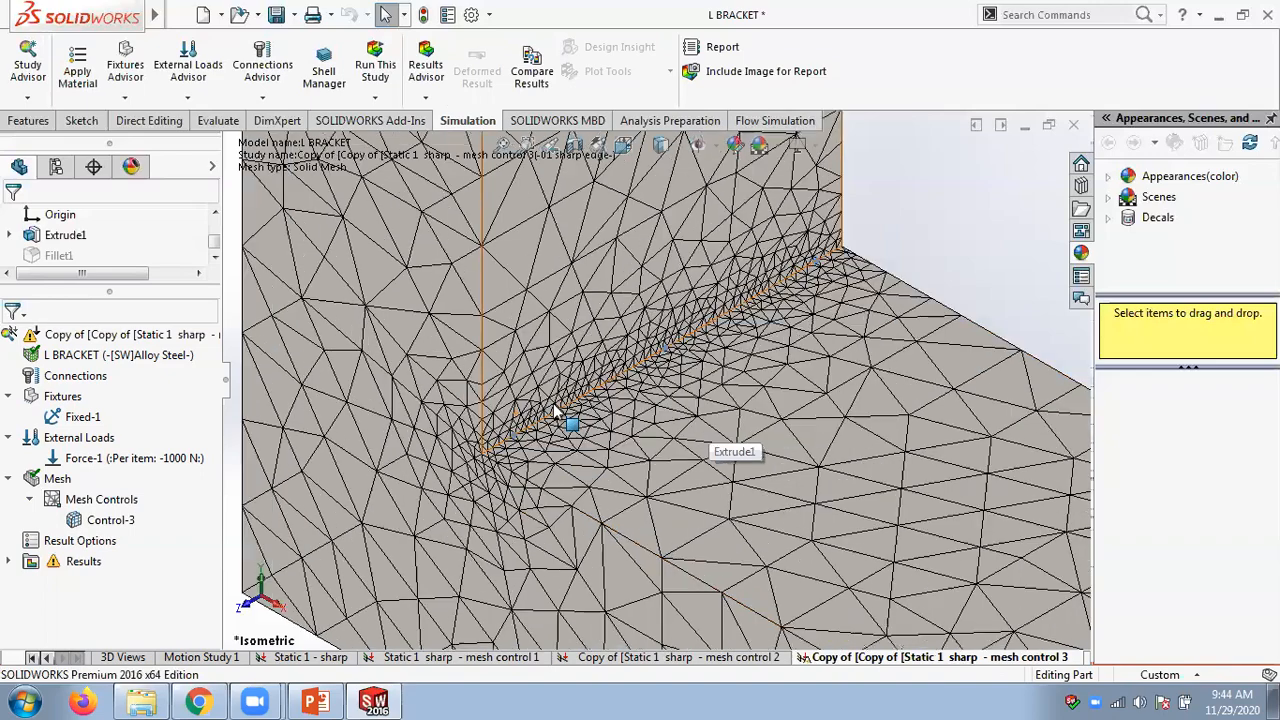
scroll(565, 410, down, 3)
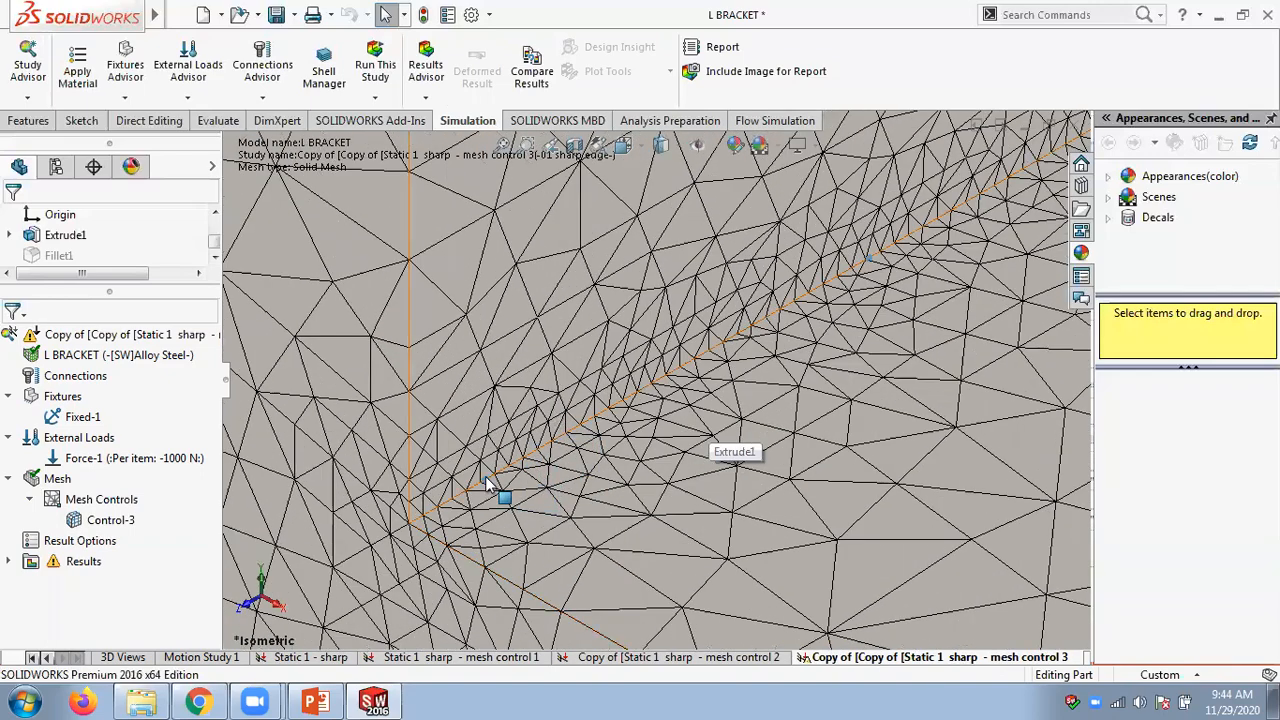
scroll(530, 490, up, 3)
scroll(864, 283, up, 4)
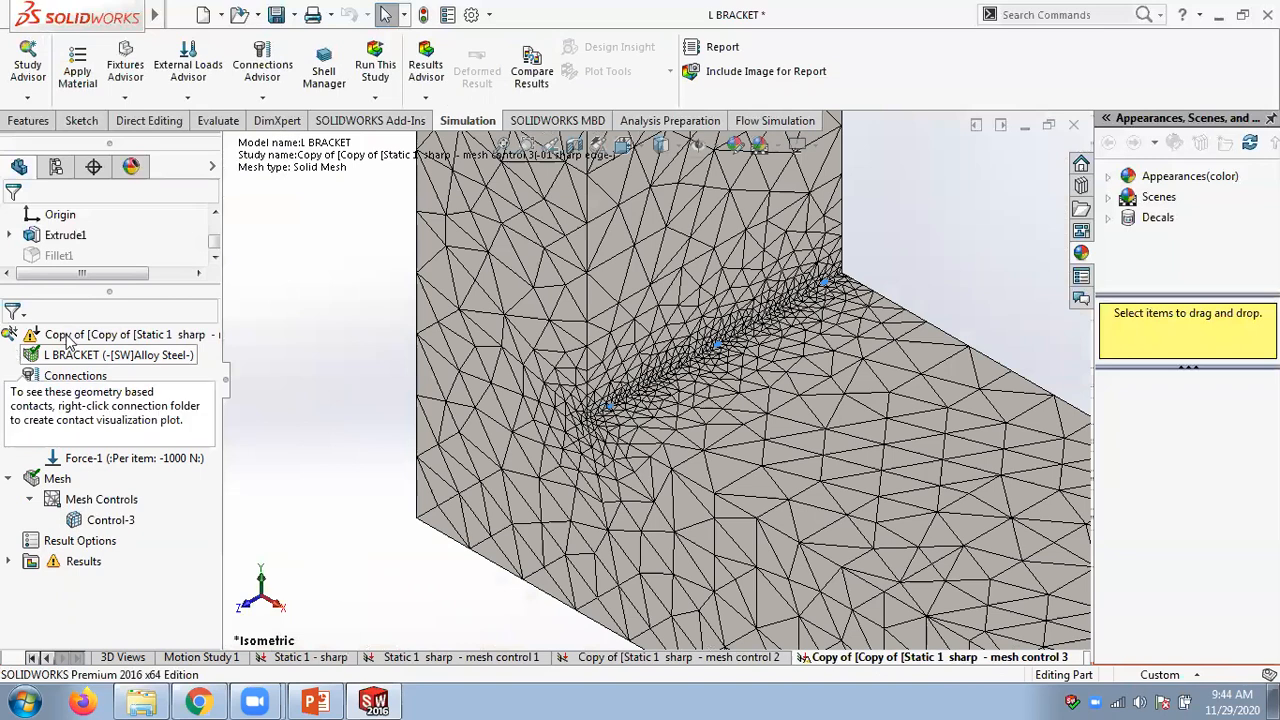
right_click(70, 336)
click(104, 305)
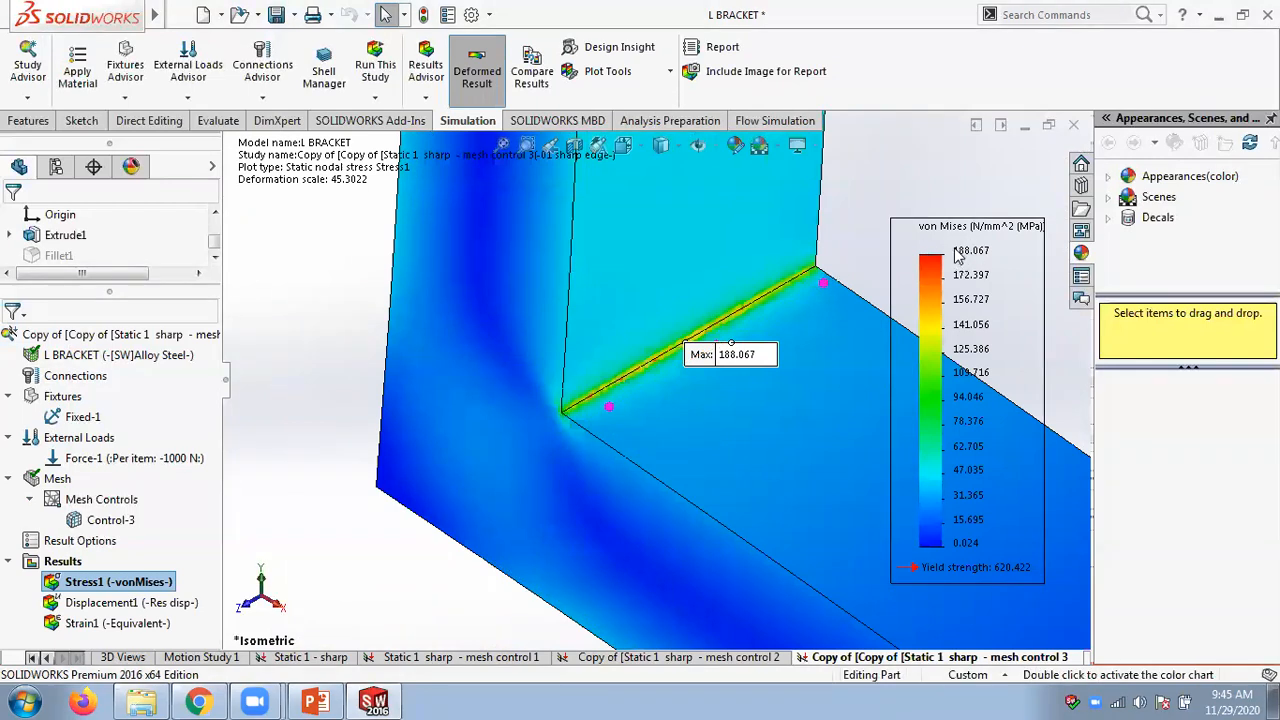
- Switch to PowerPoint and look back from the progressive mesh control slide to the one on editing the control's definition
click(316, 703)
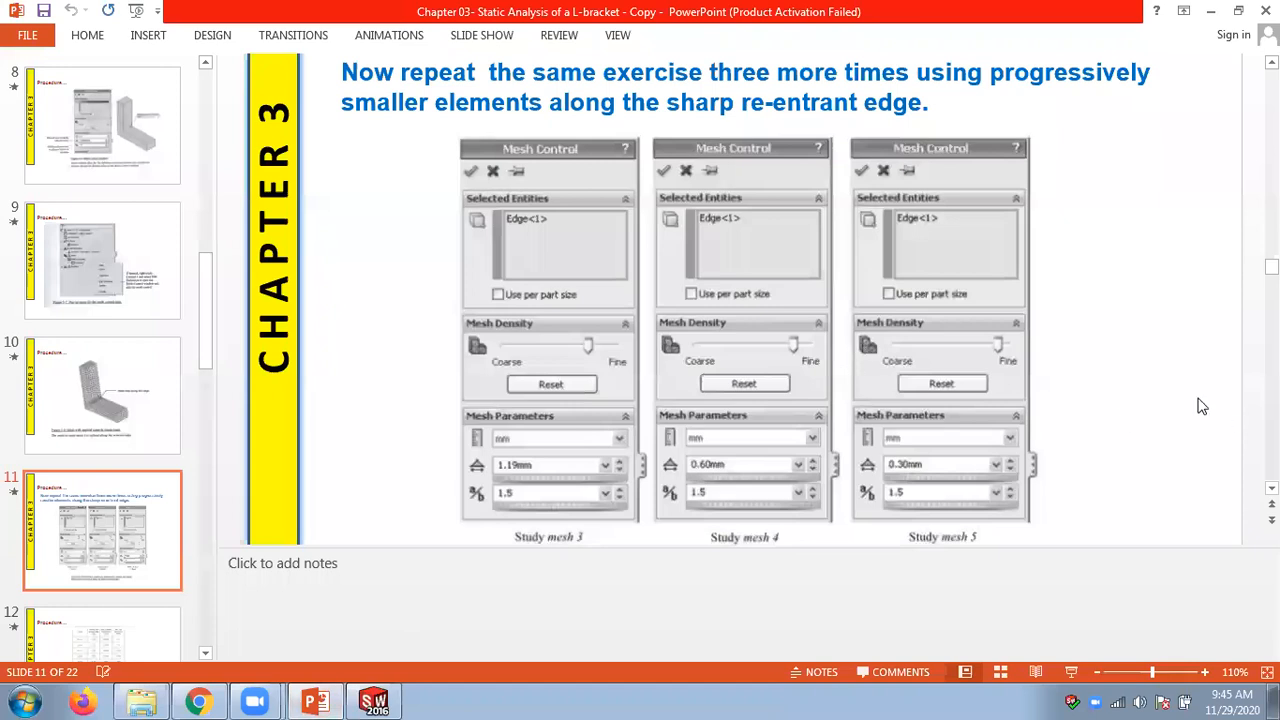
scroll(1173, 393, up, 2)
scroll(1173, 393, up, 2)
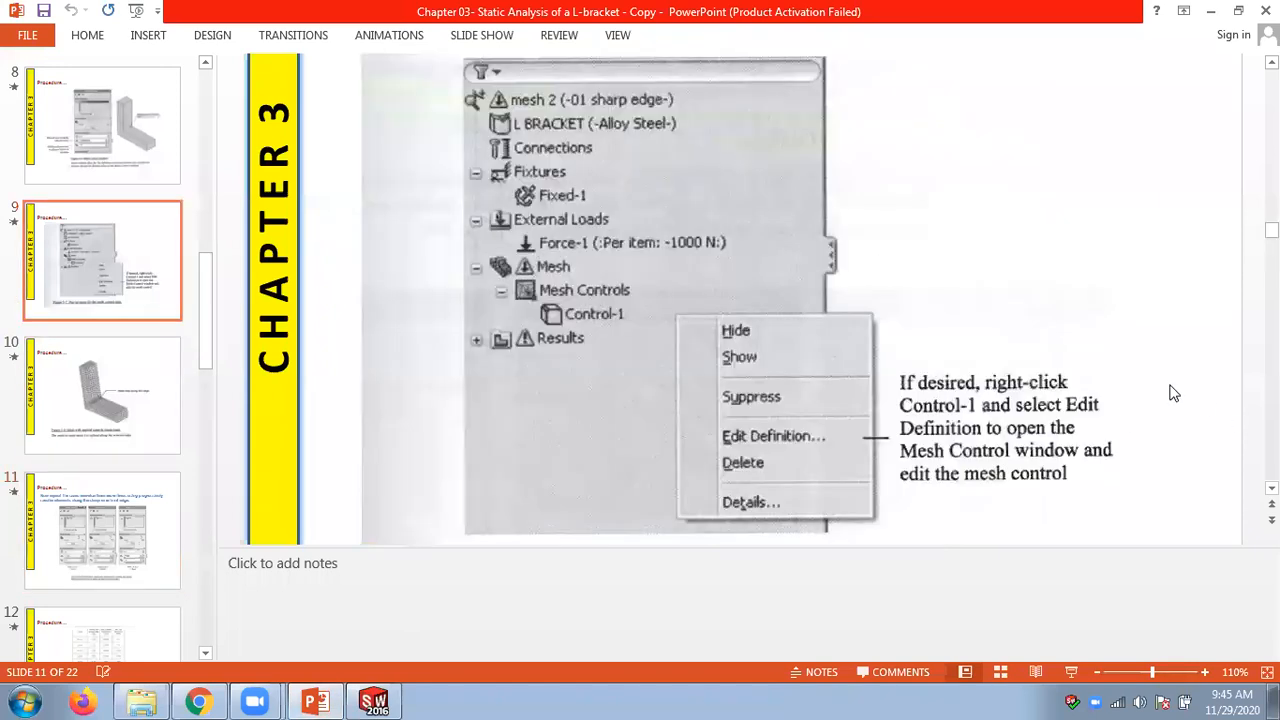
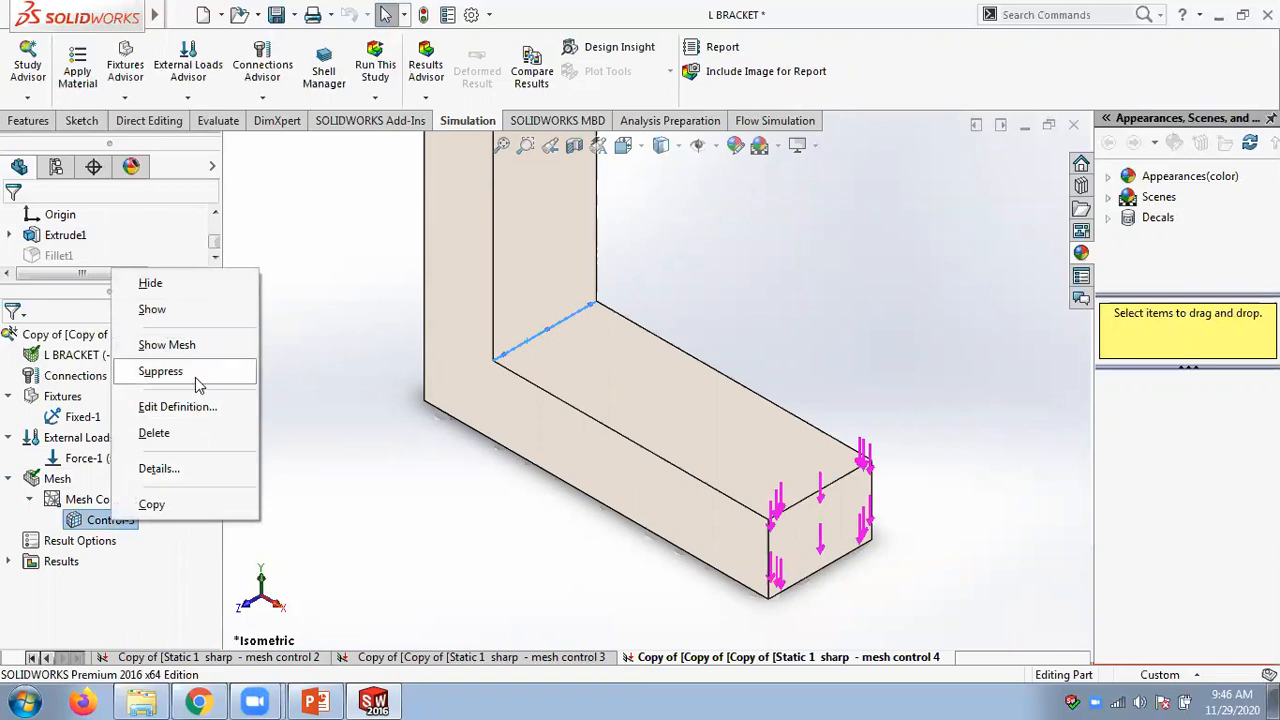
- Try to remesh the bracket with a 0.3 mm element size on the inner edge in the mesh control 4 study, and run it
click(177, 406)
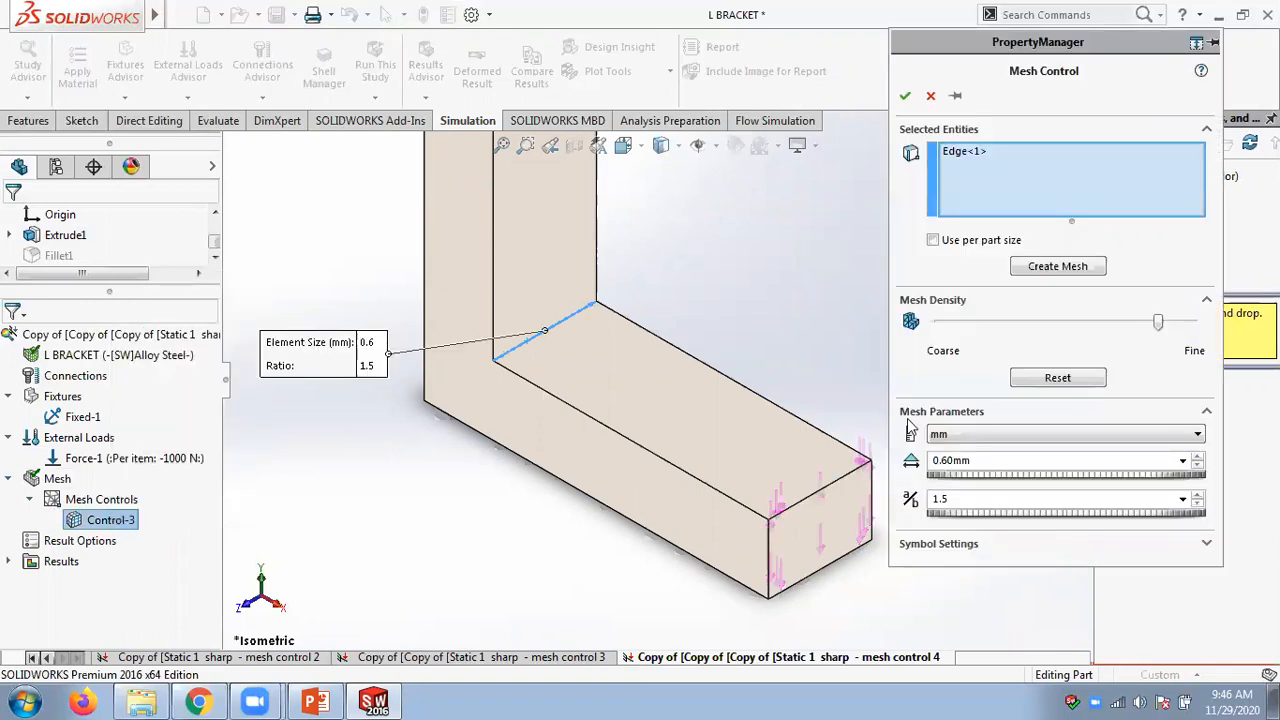
drag(983, 460, 930, 460)
text(0.3)
click(1057, 266)
click(729, 401)
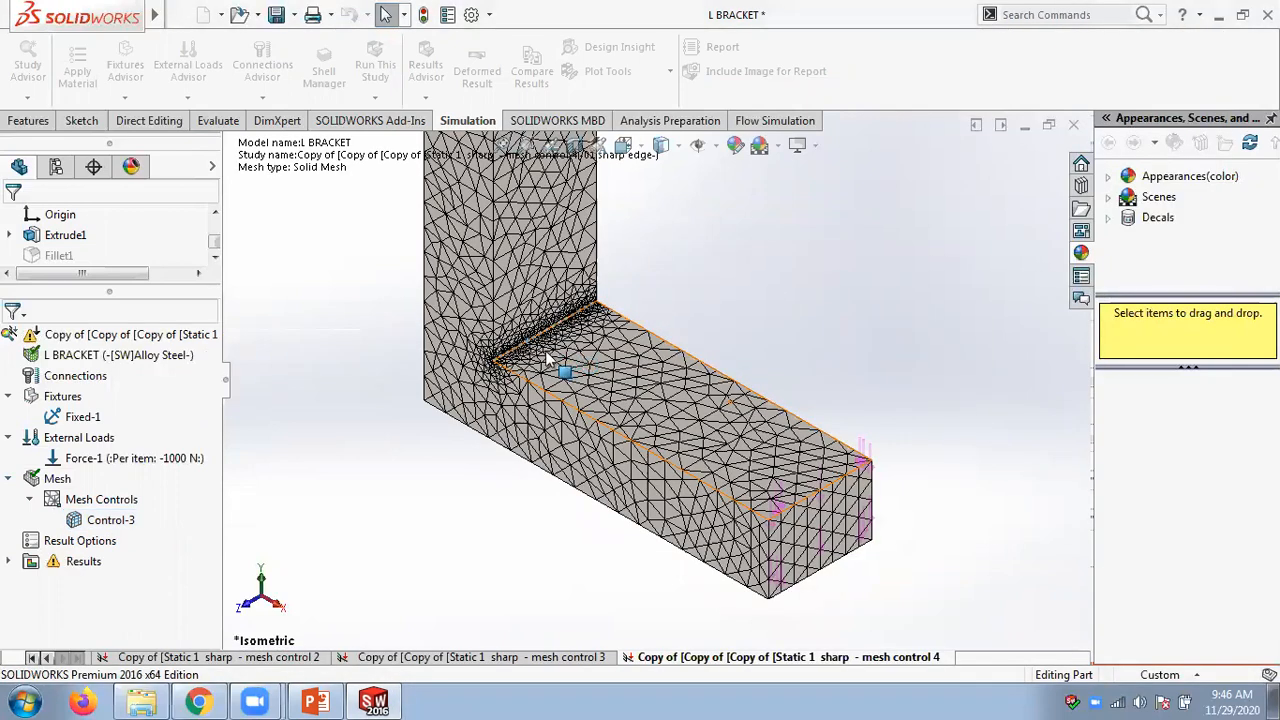
scroll(548, 360, down, 5)
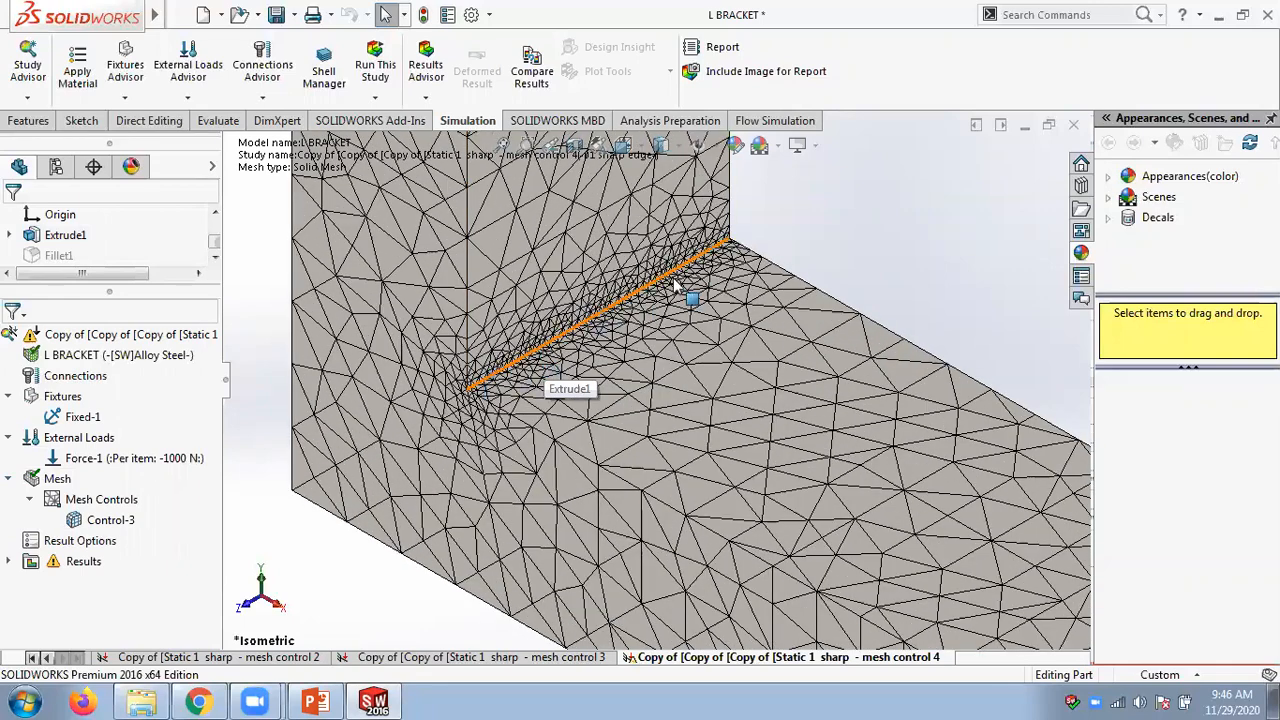
scroll(649, 349, up, 4)
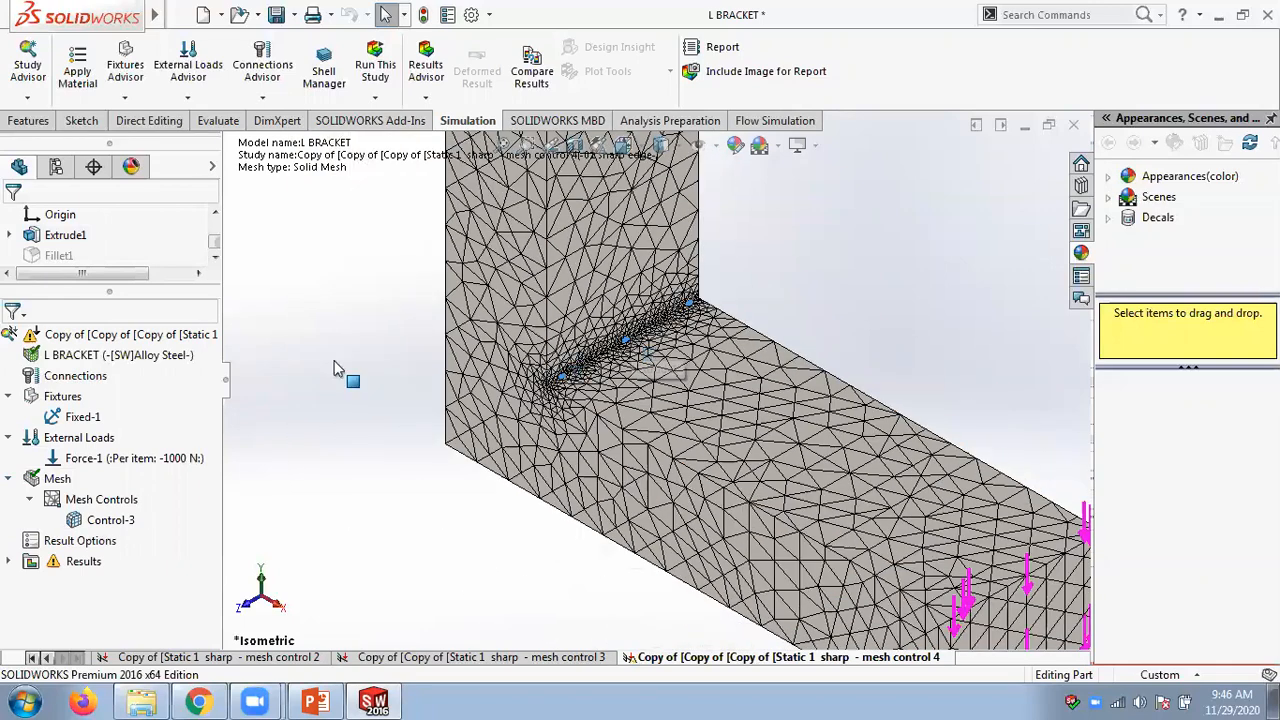
right_click(108, 334)
click(184, 312)
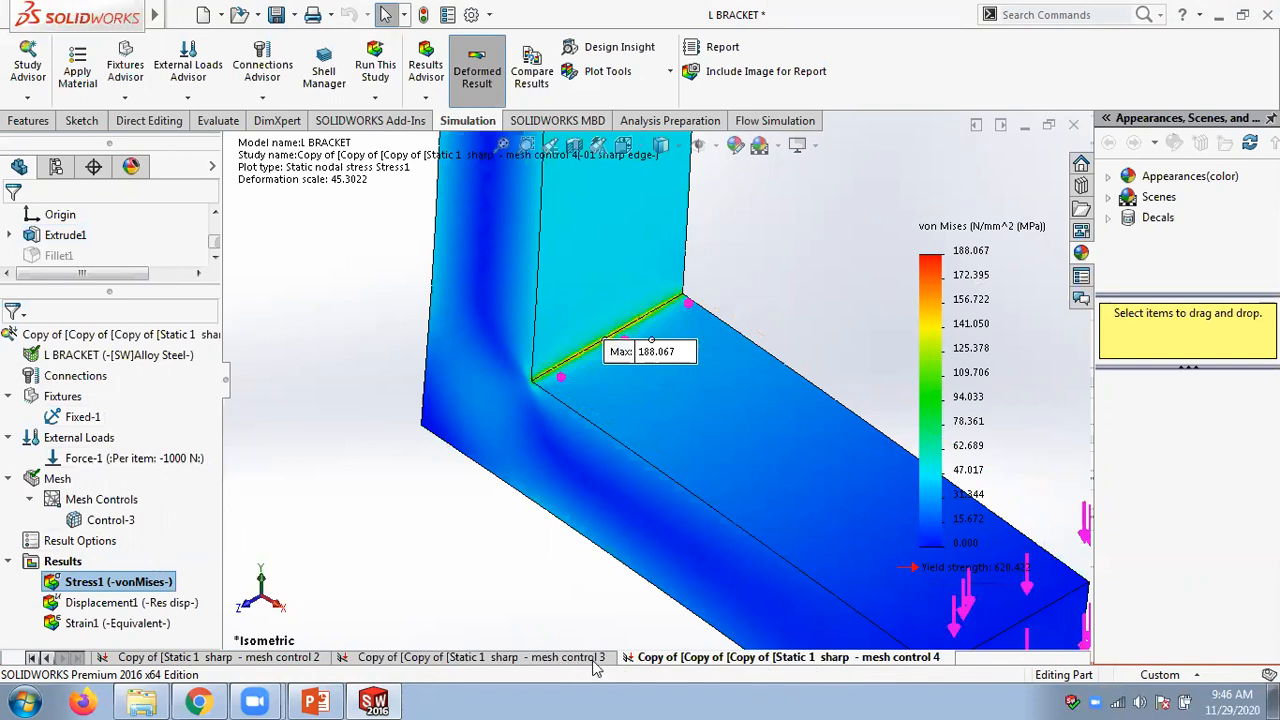
- Set the inner-edge control's element size to 0.30 mm again in the mesh control 4 study and regenerate the curvature based mesh
right_click(90, 336)
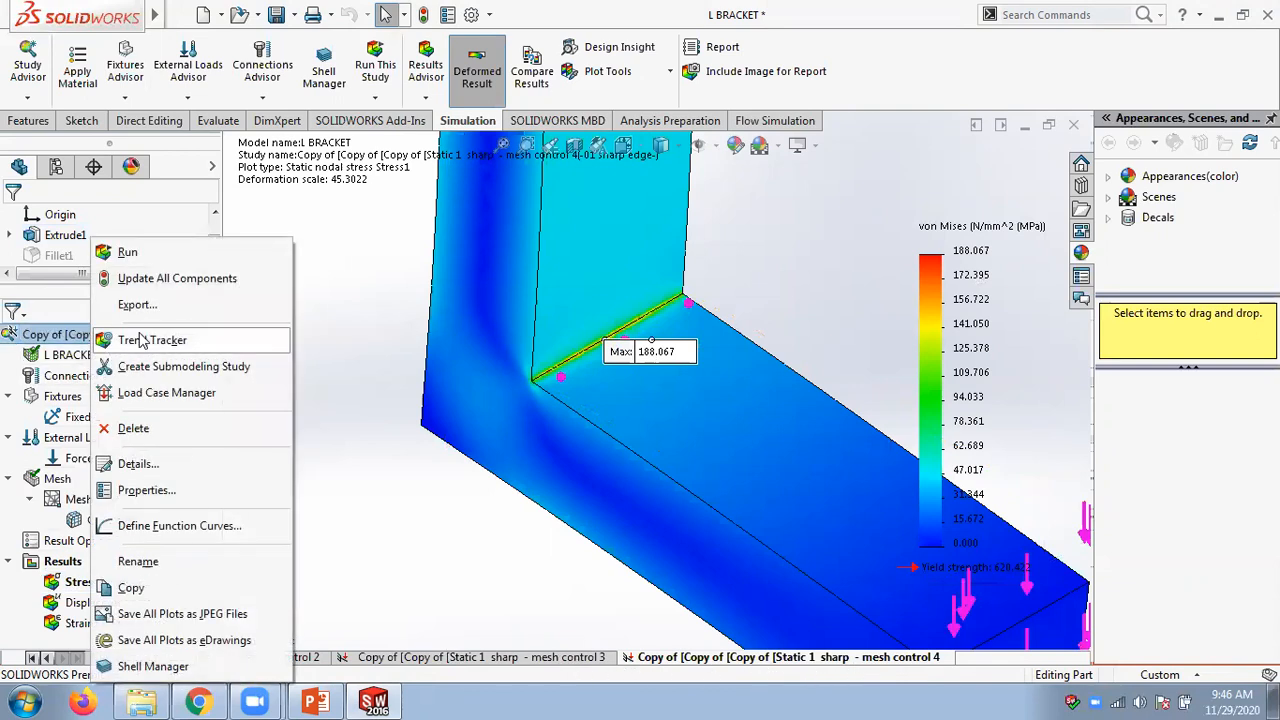
click(78, 520)
right_click(90, 520)
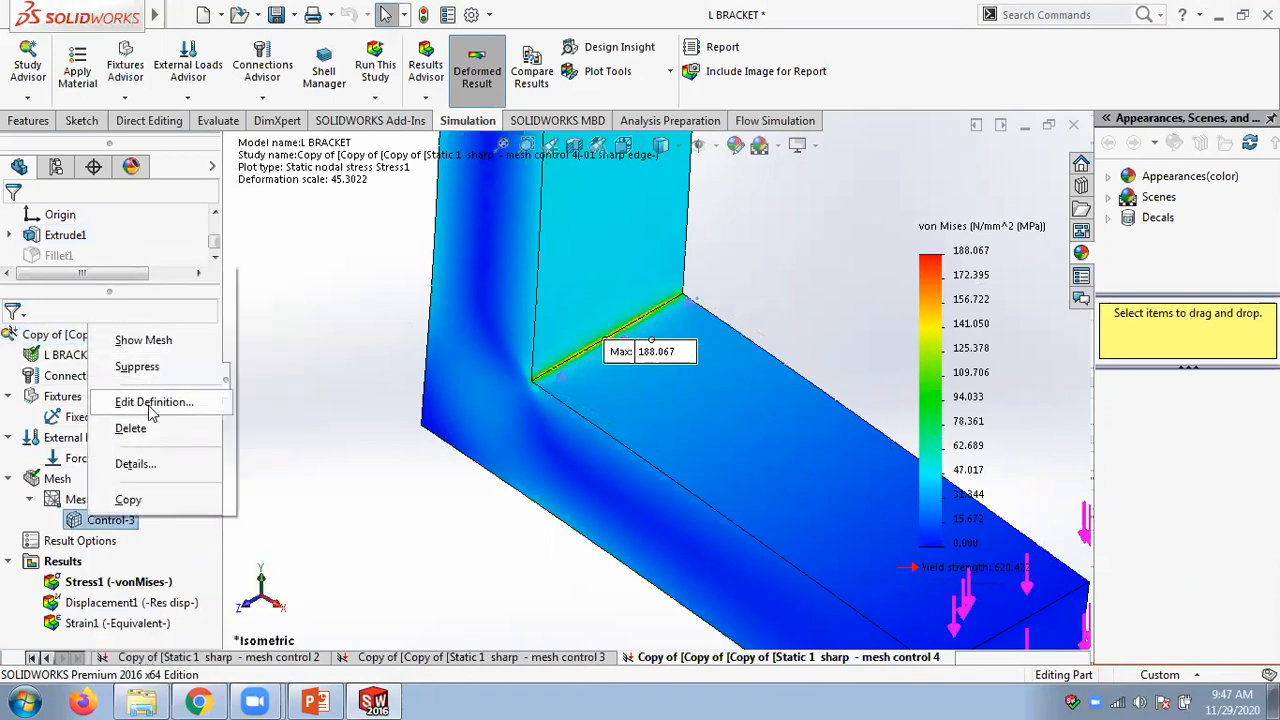
click(153, 401)
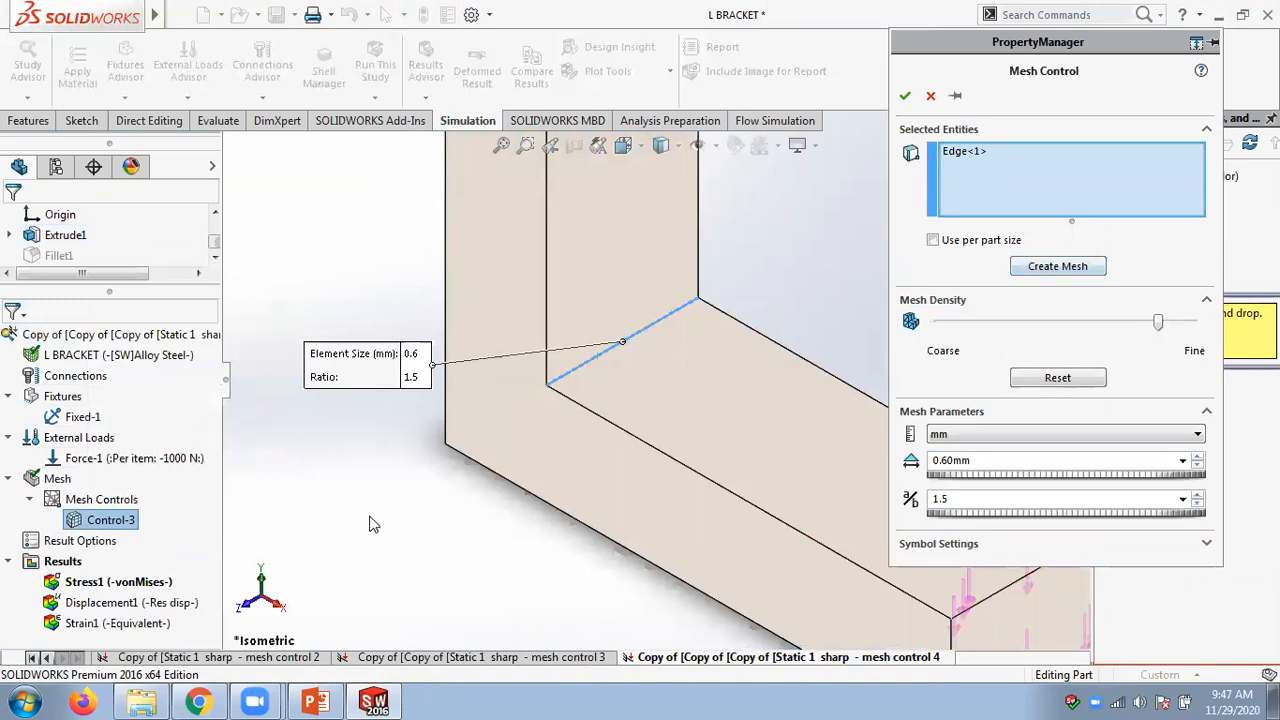
double_click(952, 460)
text(0.3)
key(Return)
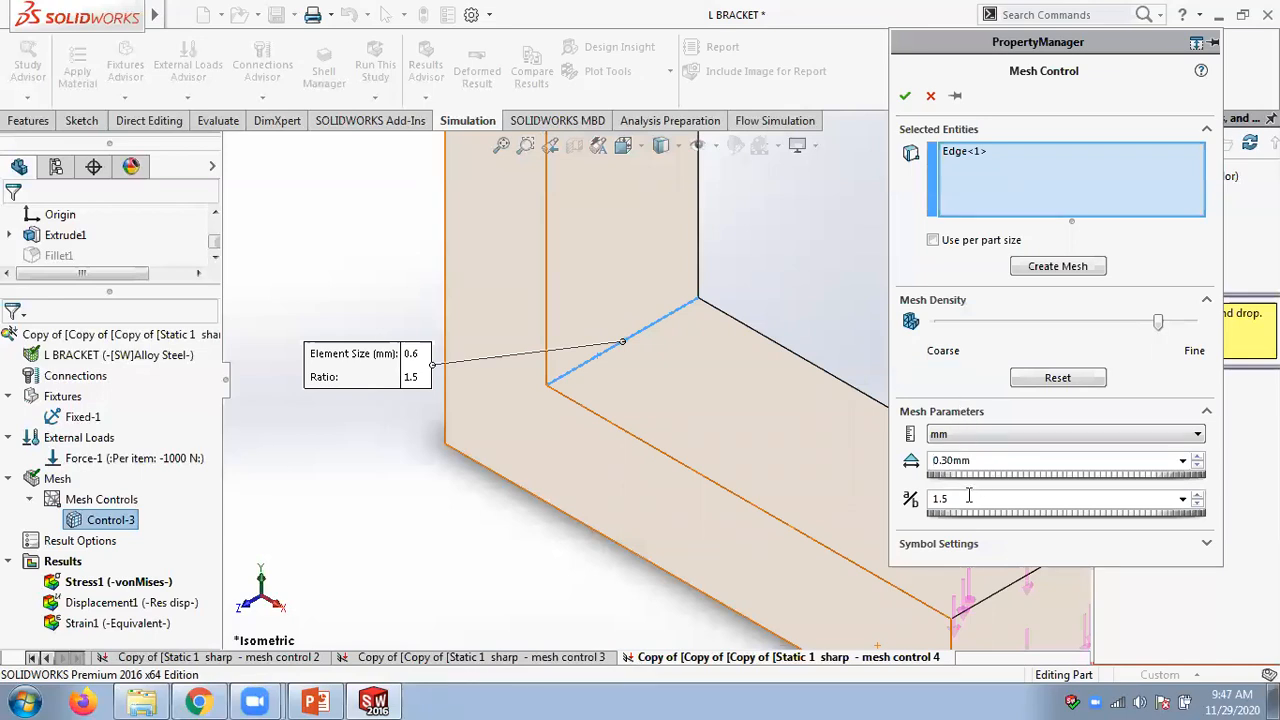
click(1059, 268)
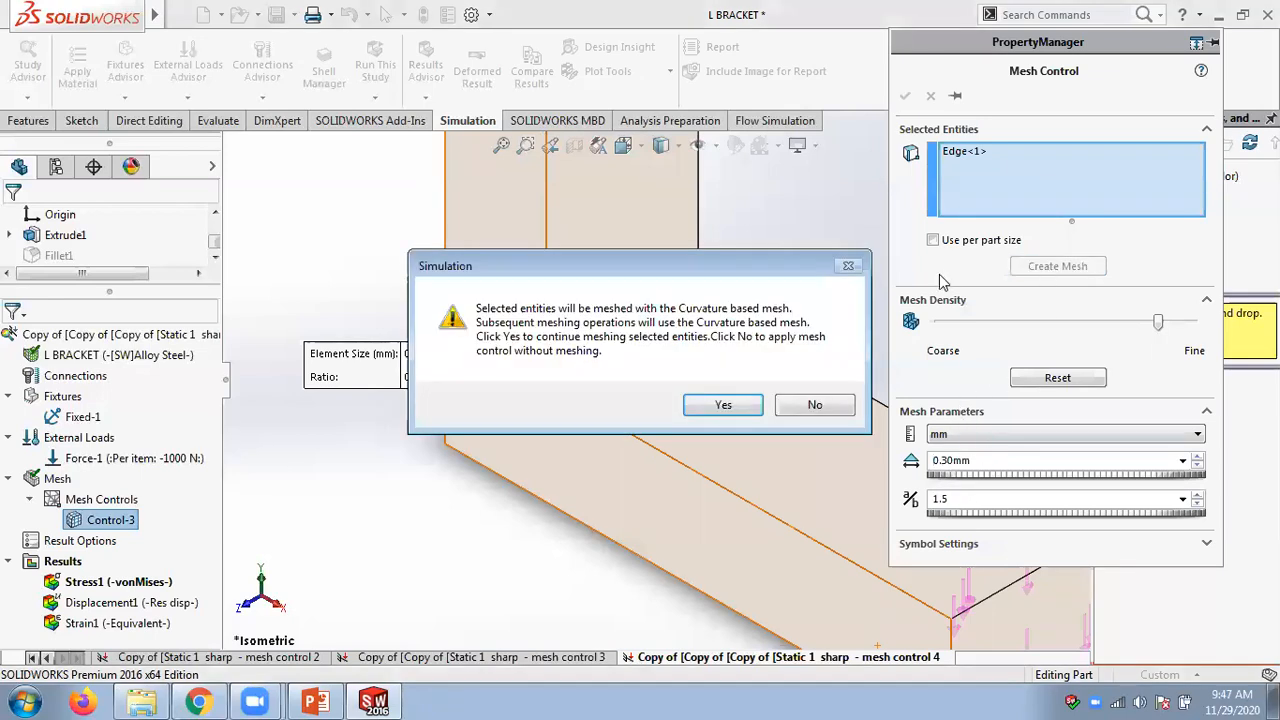
click(723, 405)
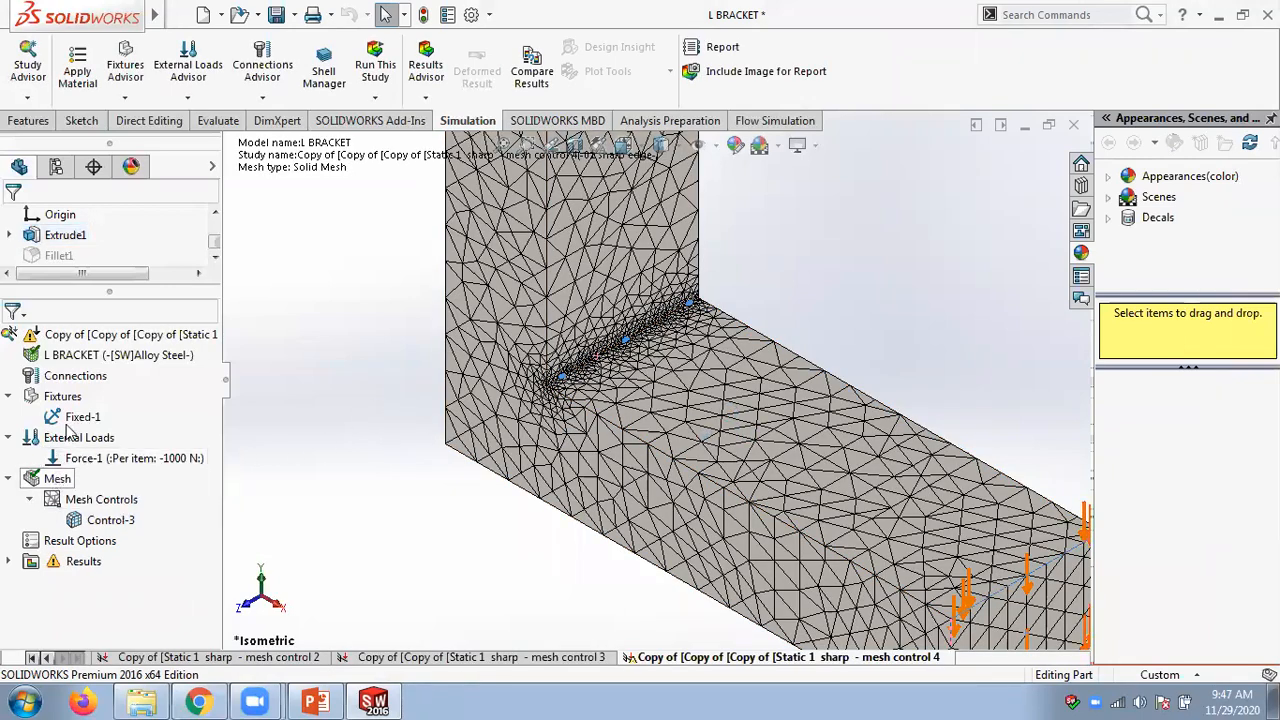
- Run the mesh control 4 study and check the element size in its inner-edge control's definition
right_click(65, 336)
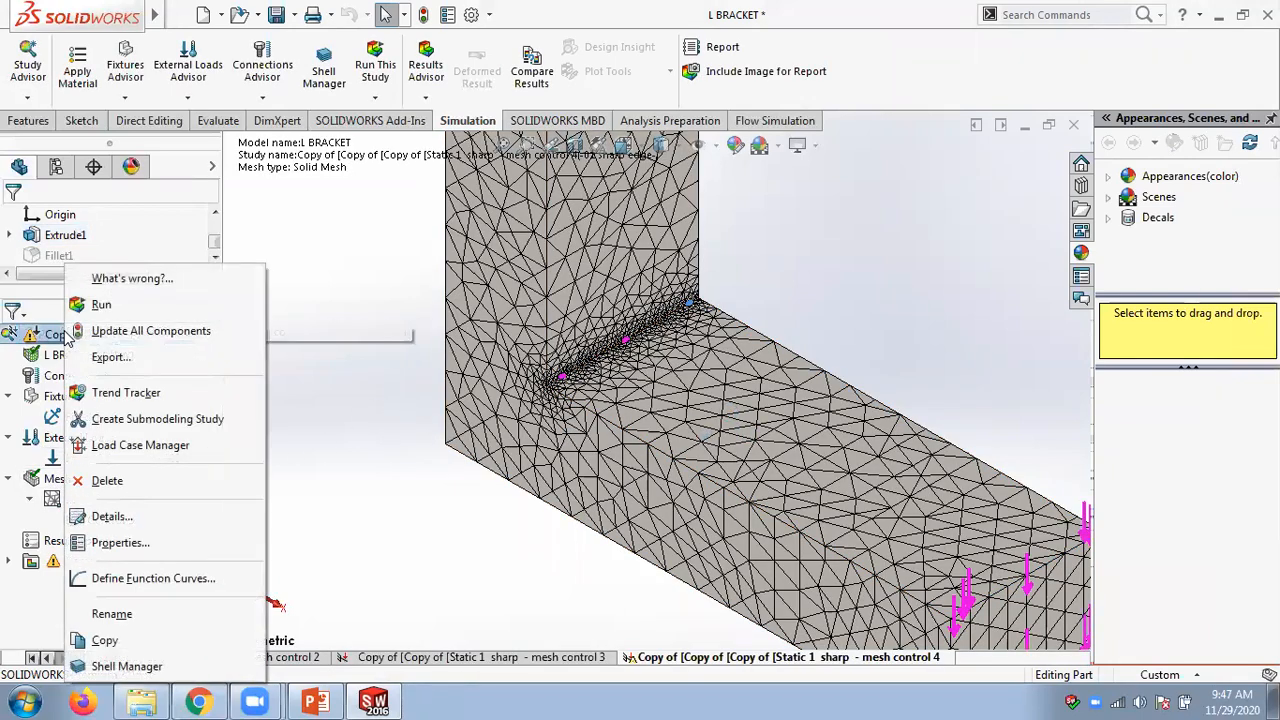
click(118, 308)
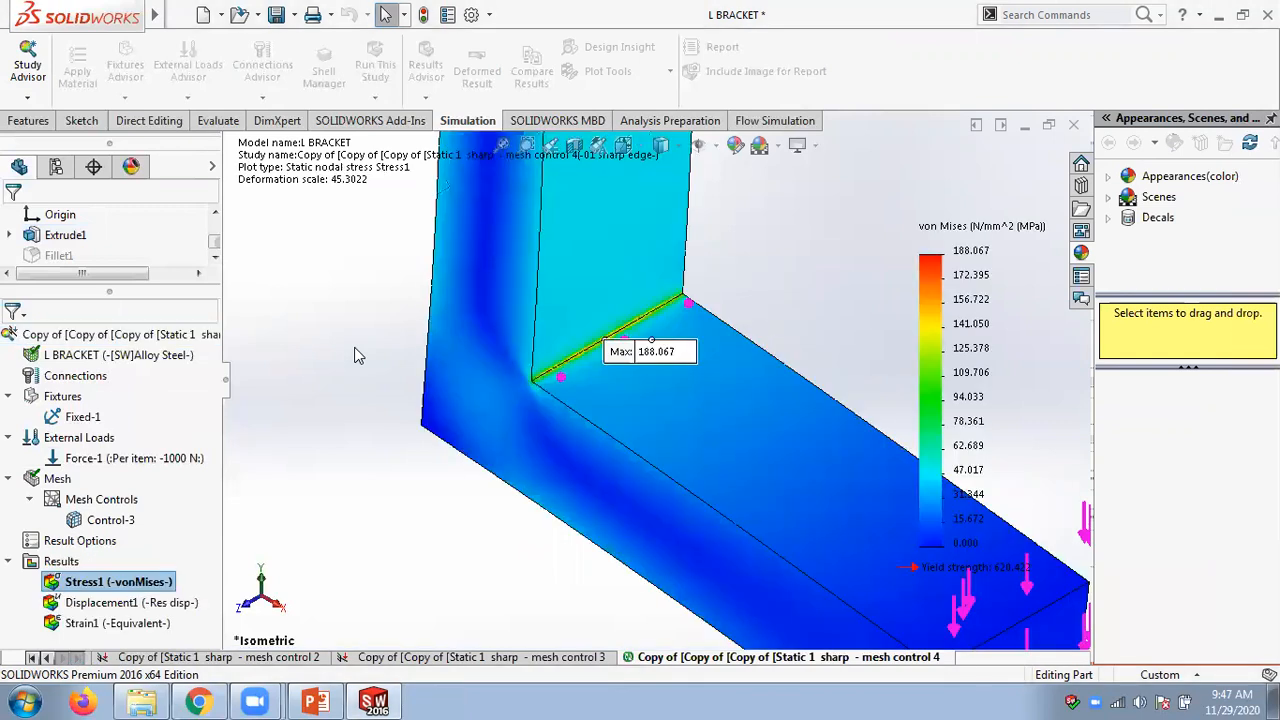
right_click(112, 519)
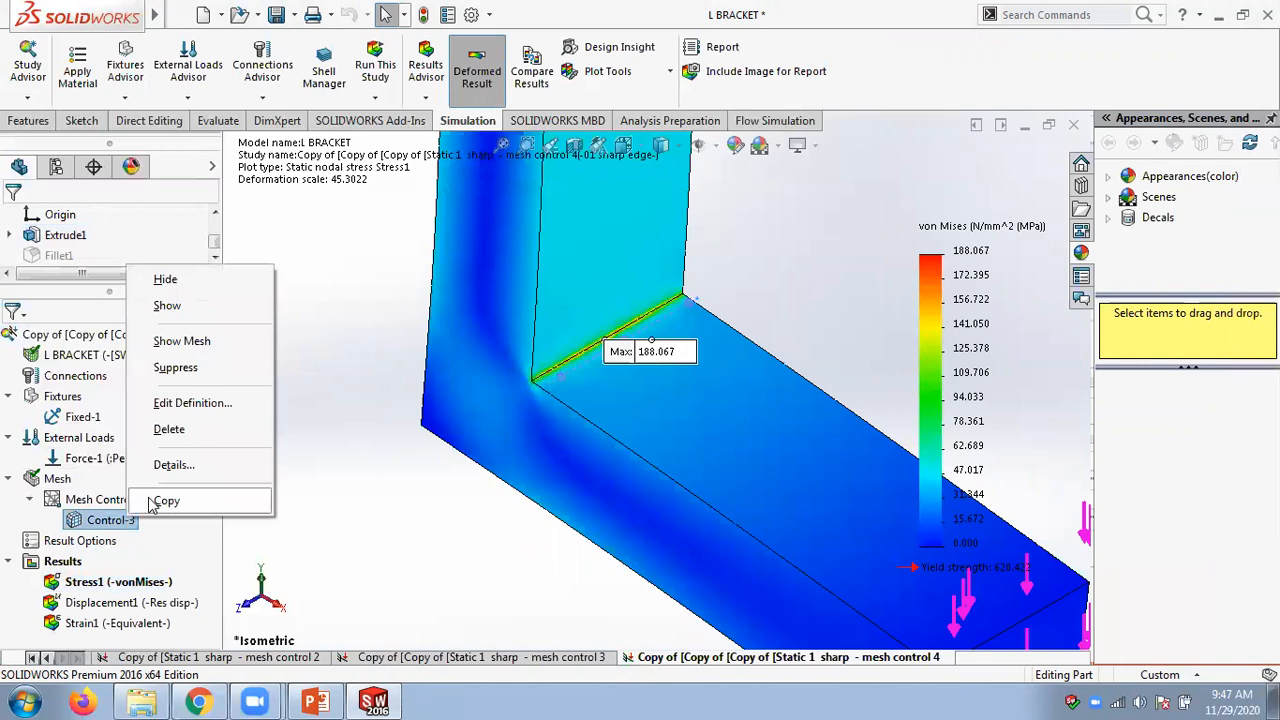
click(190, 403)
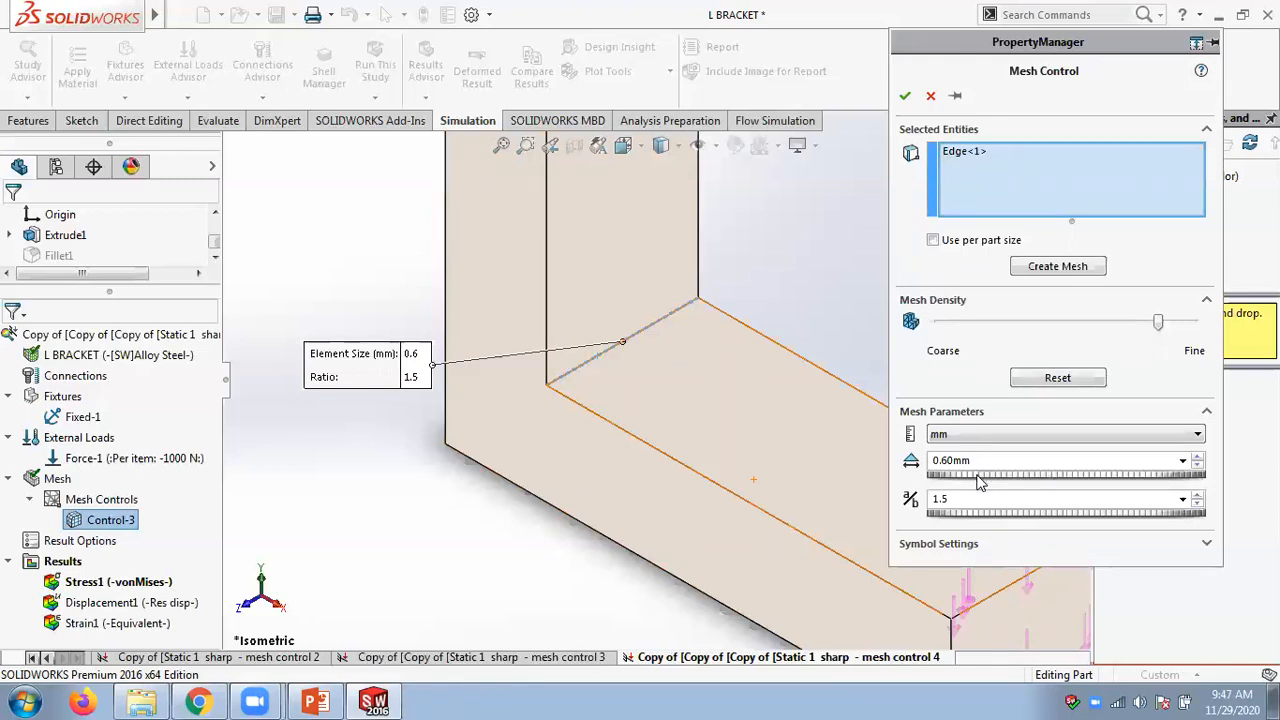
click(930, 96)
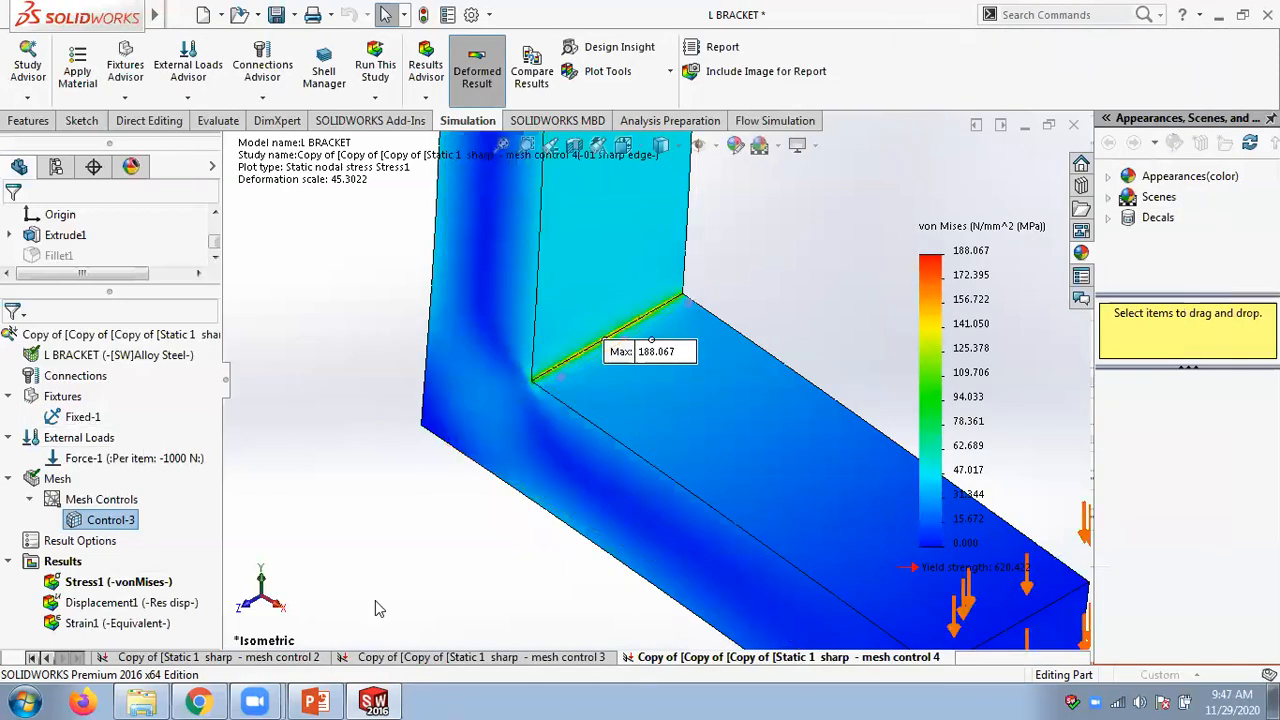
- Check the inner-edge control's definition in the mesh control 3 study without changing it, and save the part
click(527, 657)
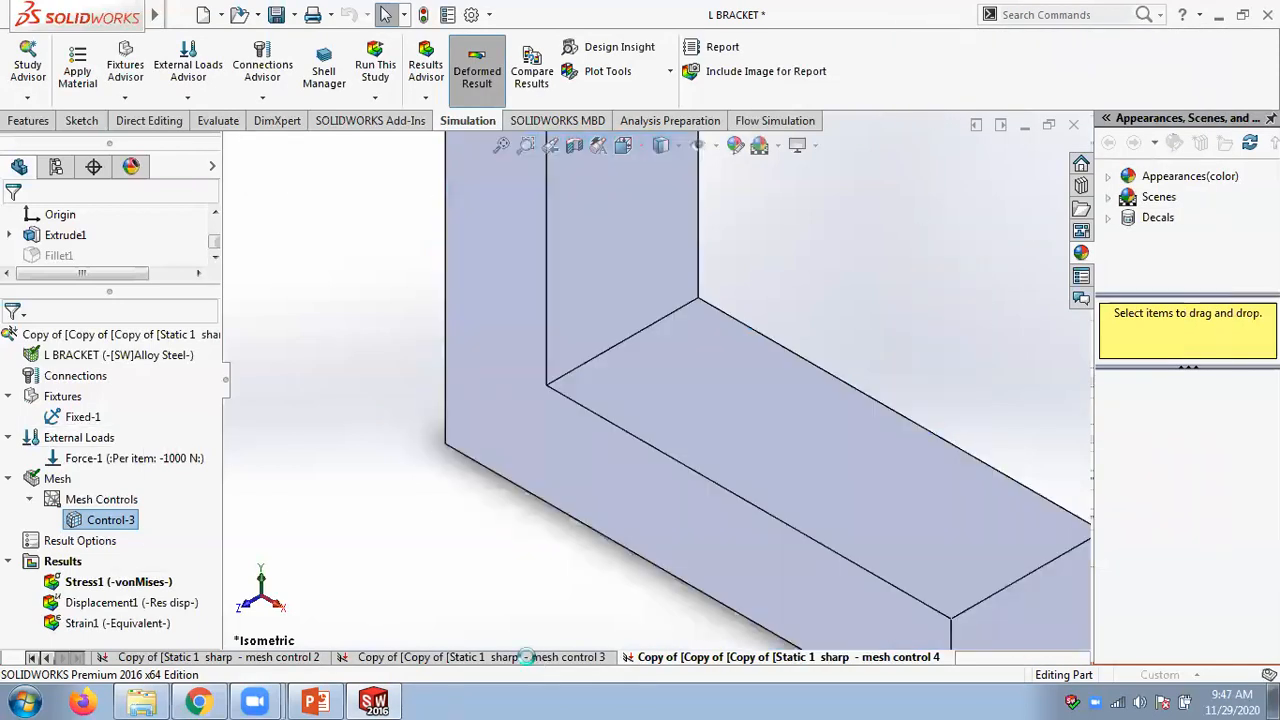
right_click(108, 520)
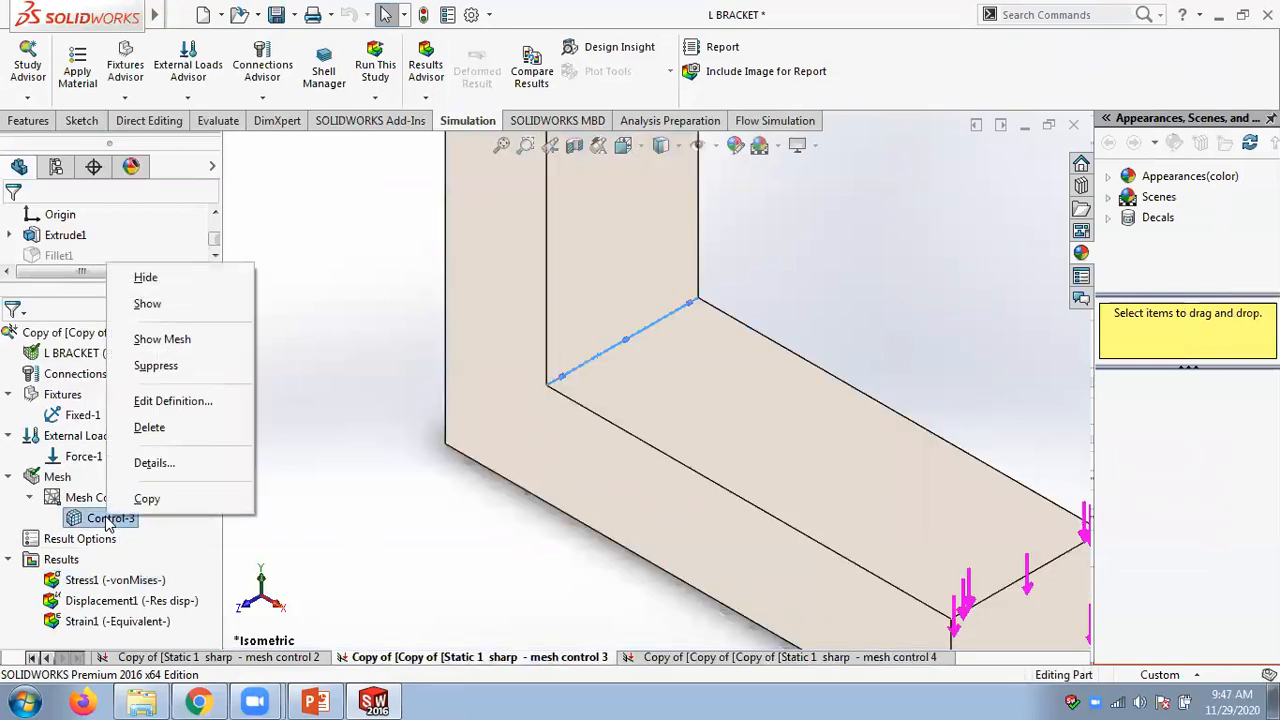
click(166, 400)
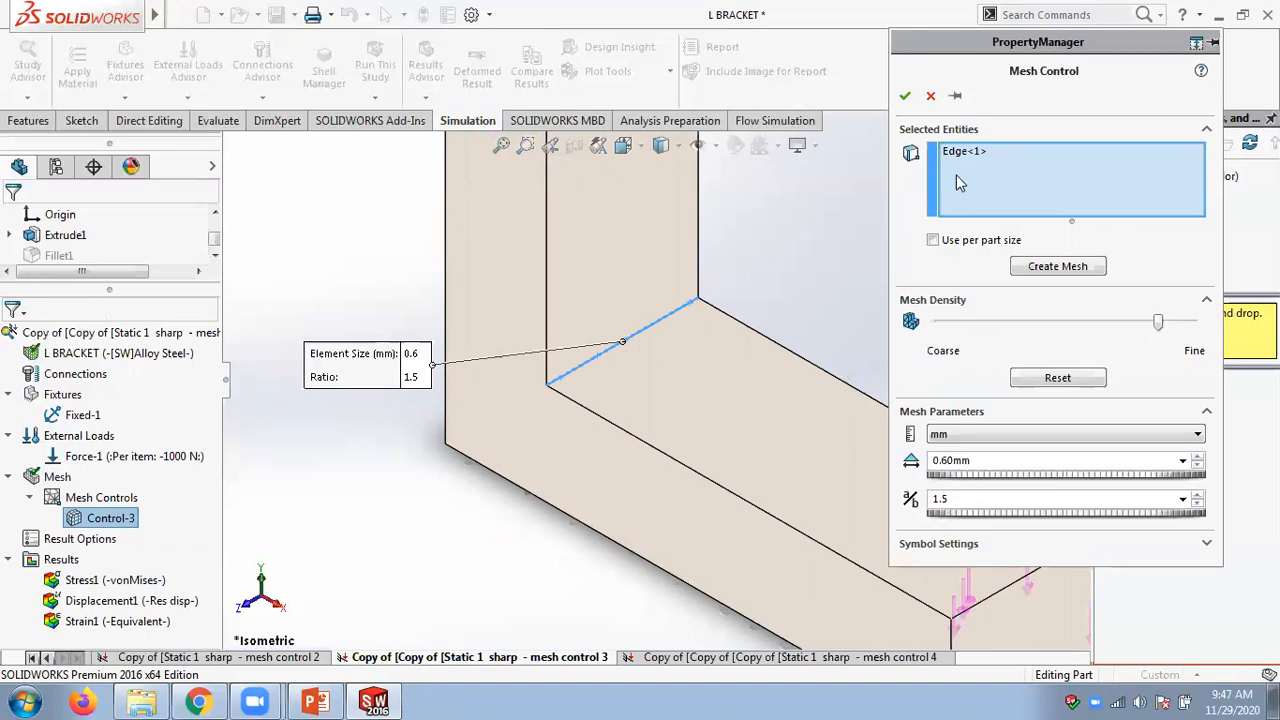
click(930, 95)
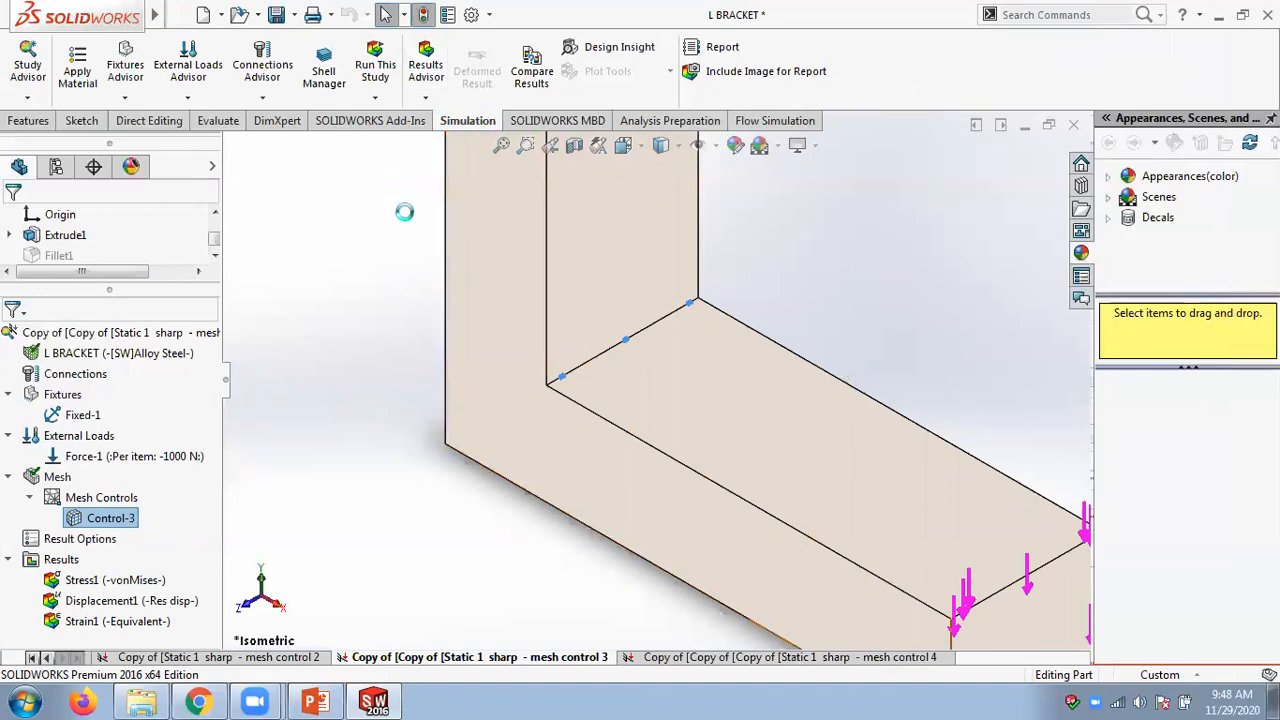
click(276, 15)
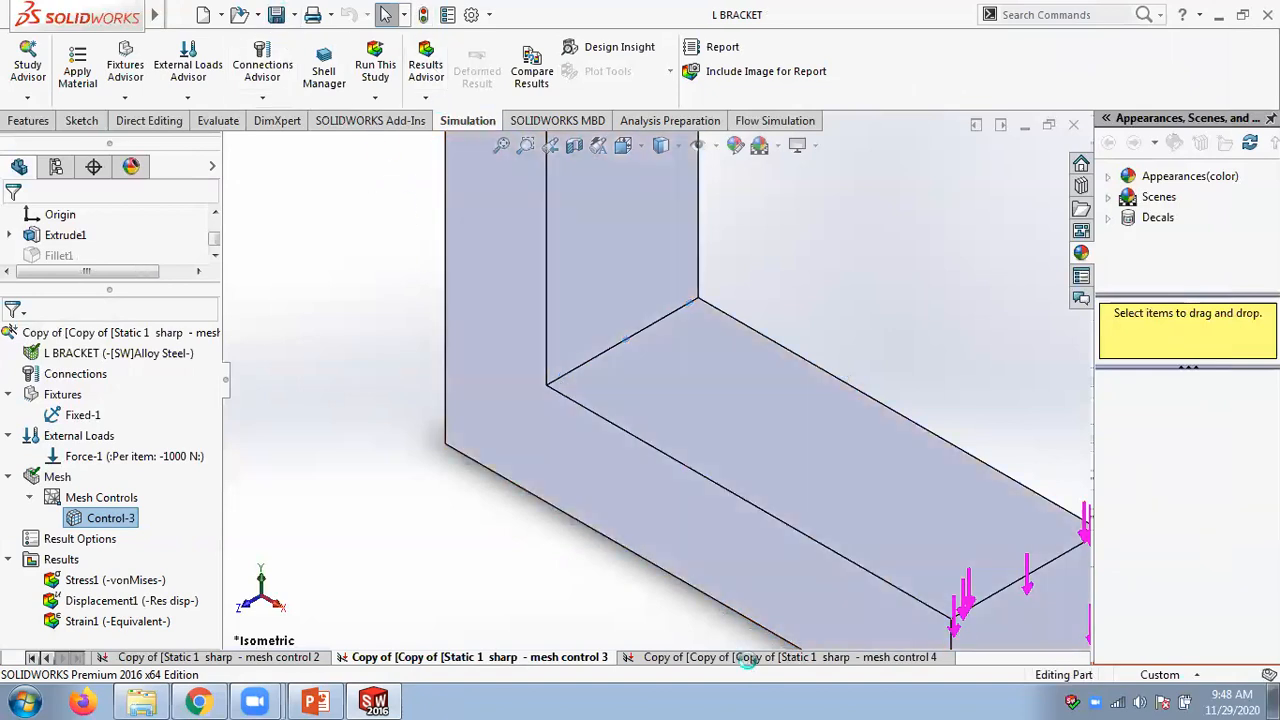
- In the mesh control 4 study, set the inner-edge control's element size to 0.30 mm and create the curvature based mesh
click(704, 652)
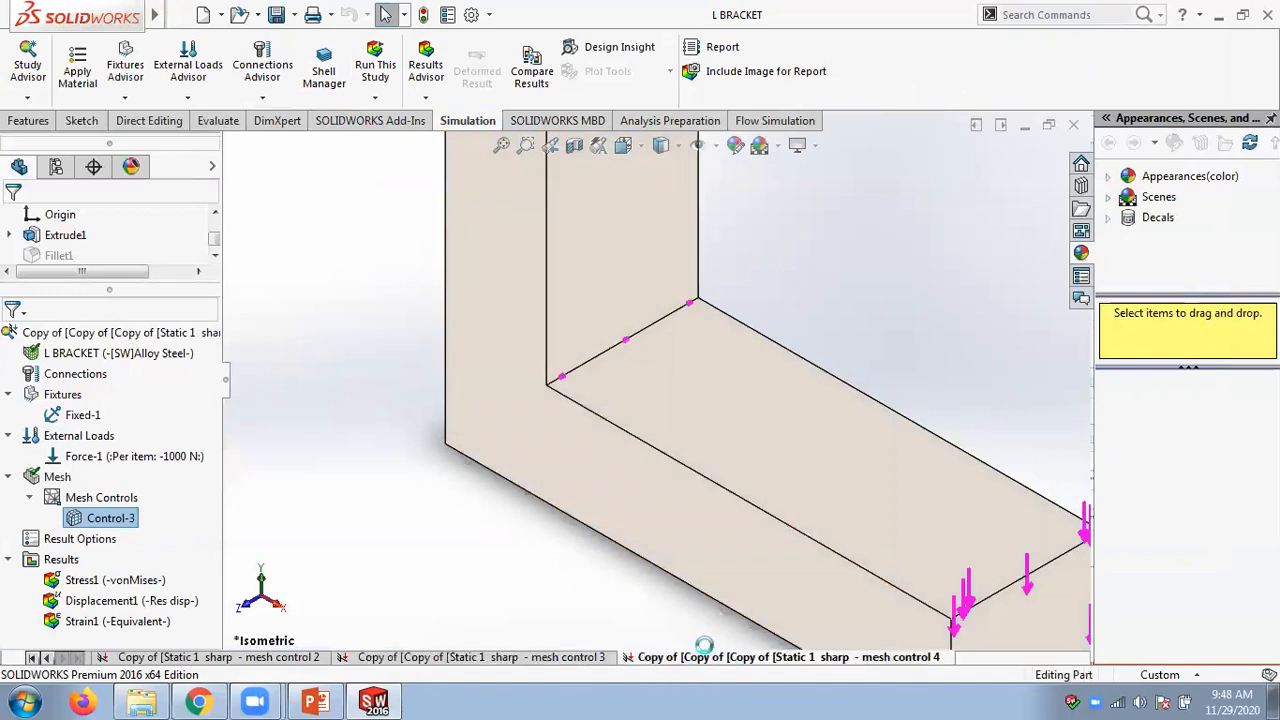
right_click(118, 520)
click(165, 405)
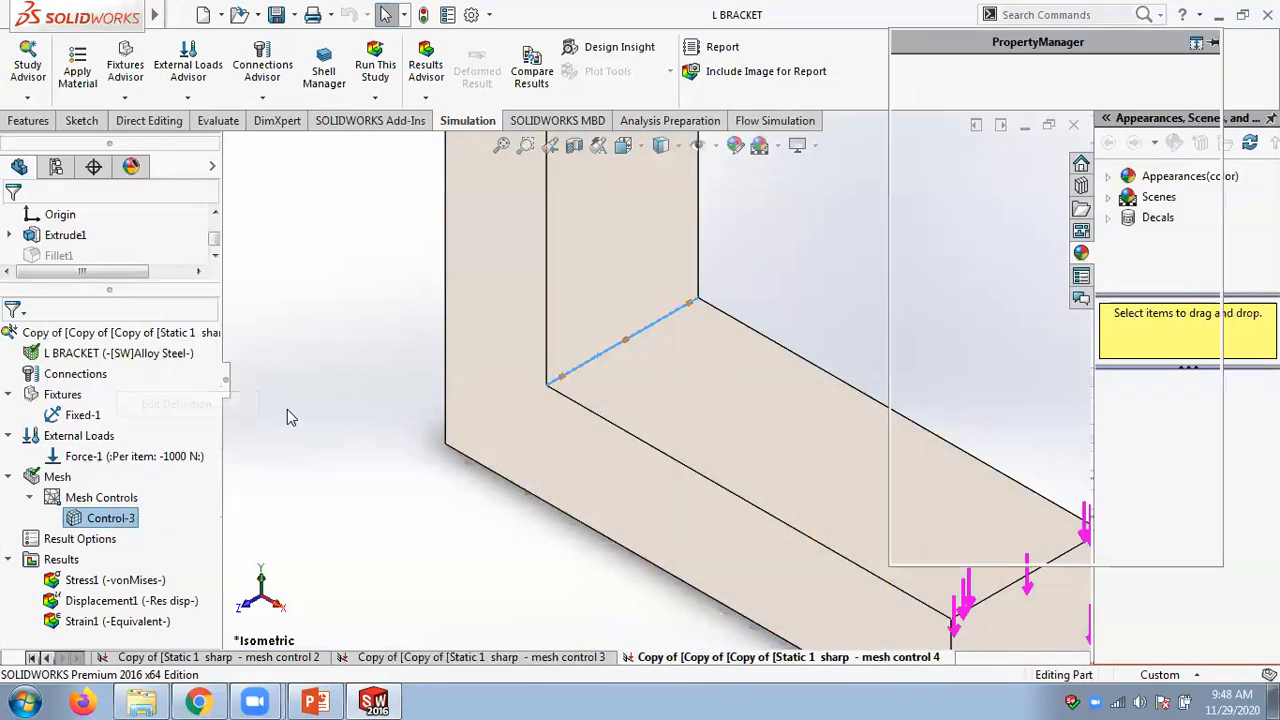
double_click(1006, 459)
text(0.30mm)
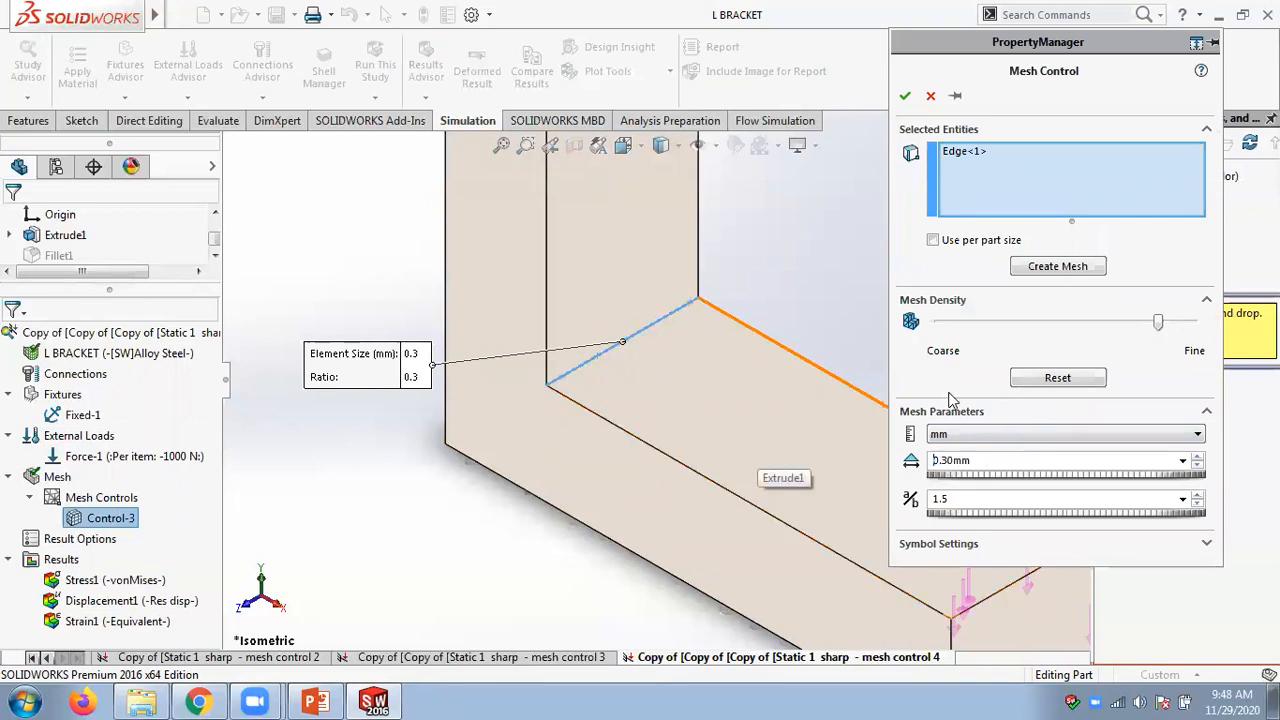
click(1050, 268)
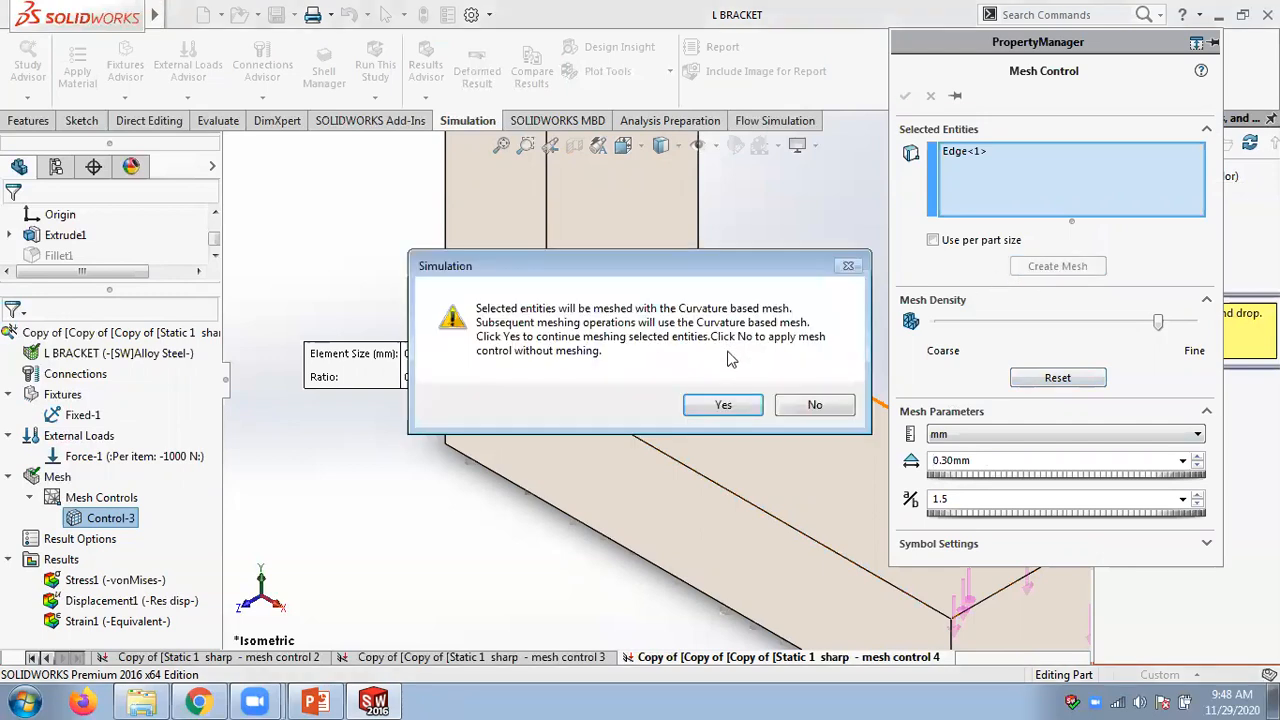
click(720, 405)
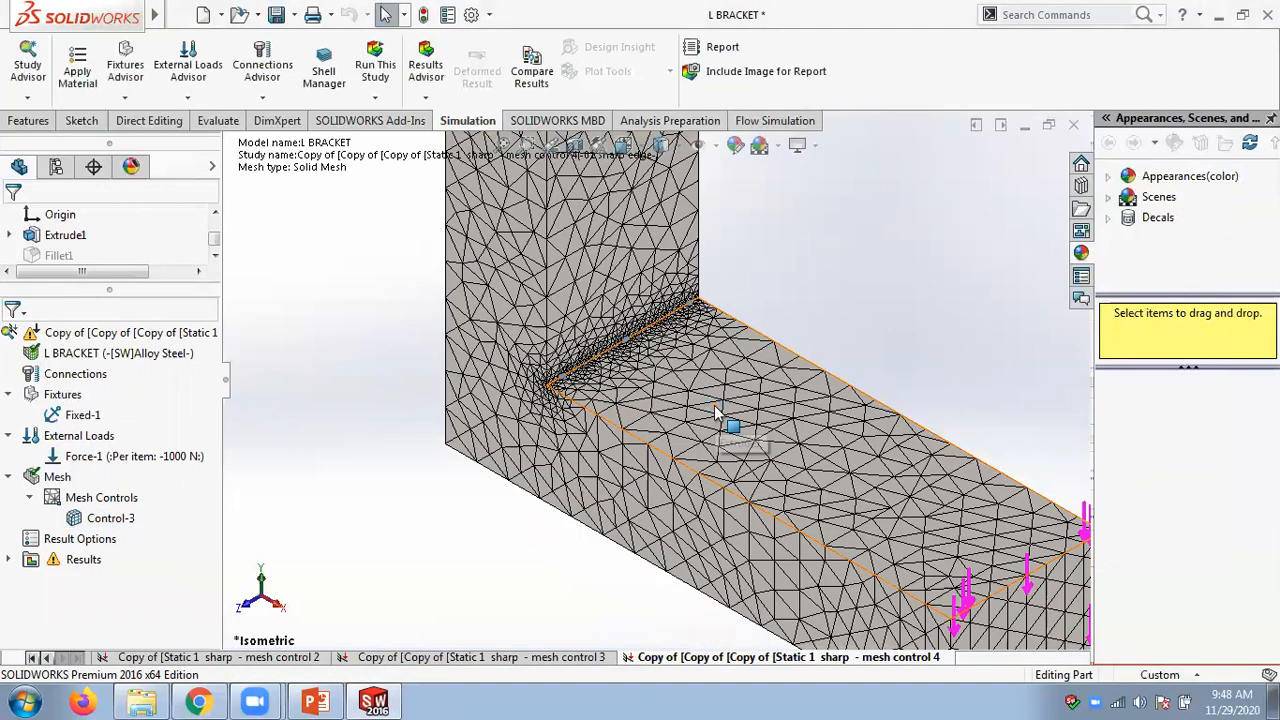
- Recreate the whole bracket mesh for the mesh control 4 study and run the study
right_click(55, 477)
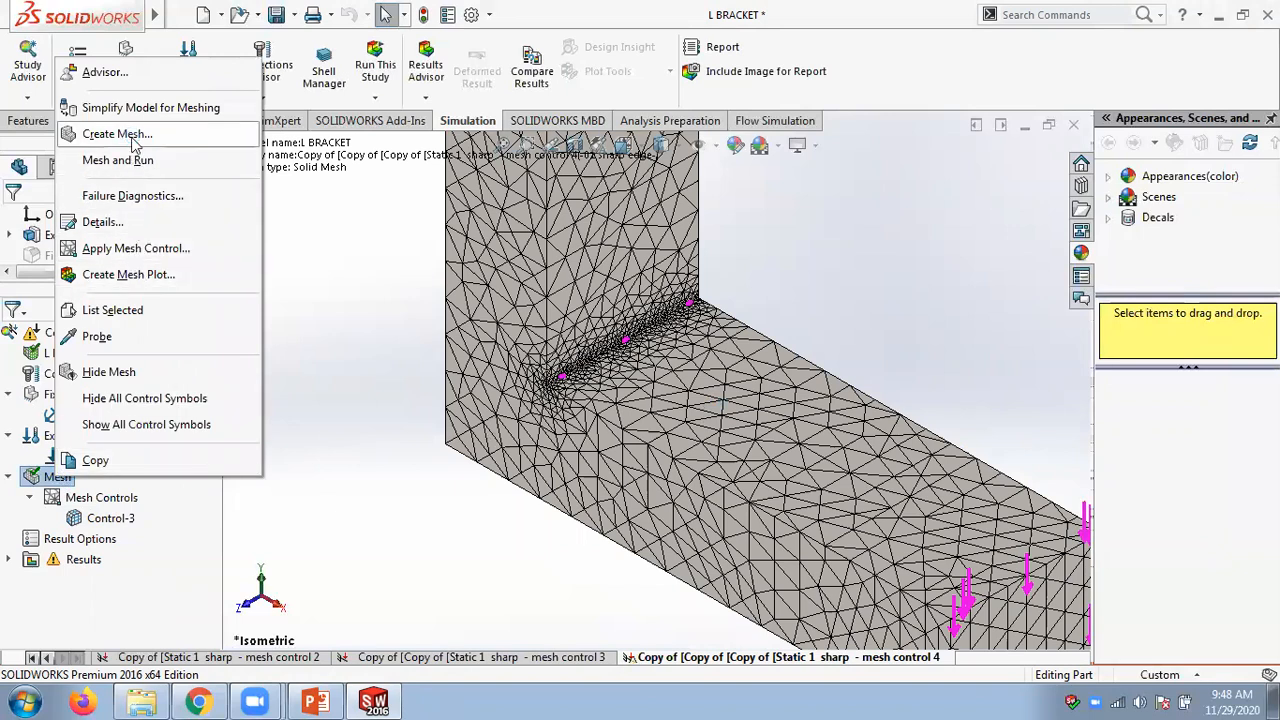
click(120, 134)
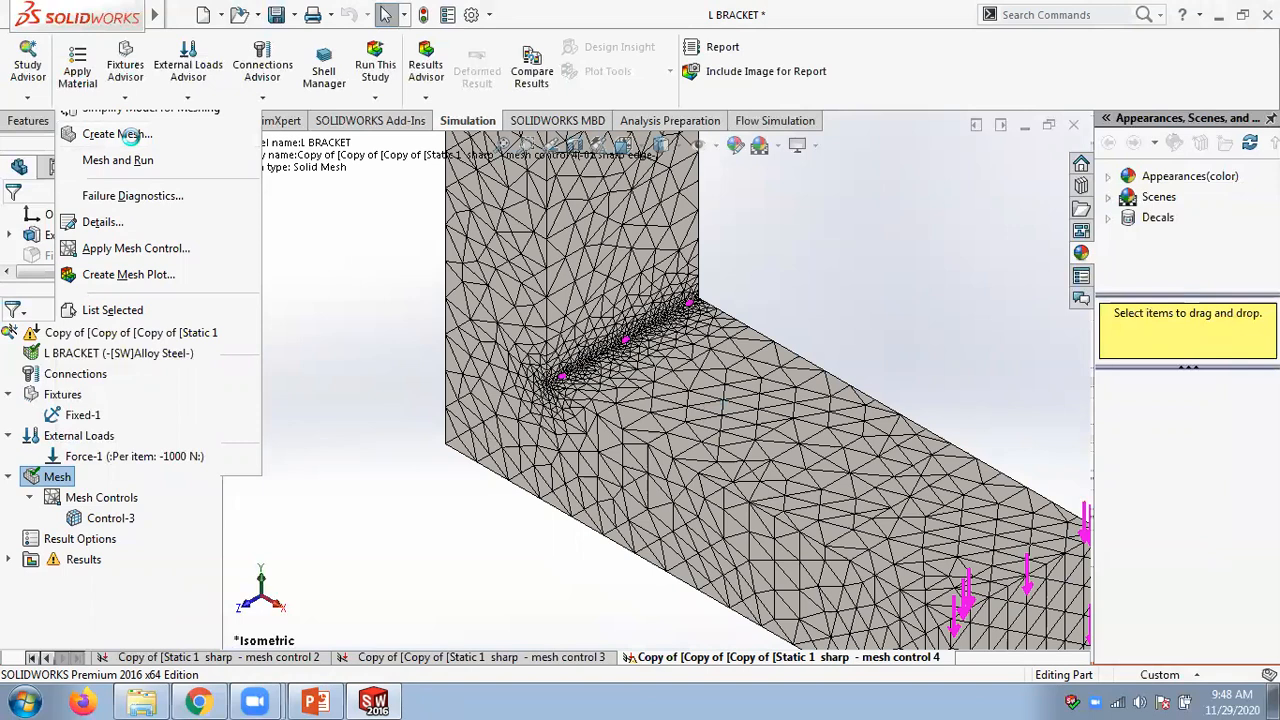
click(905, 96)
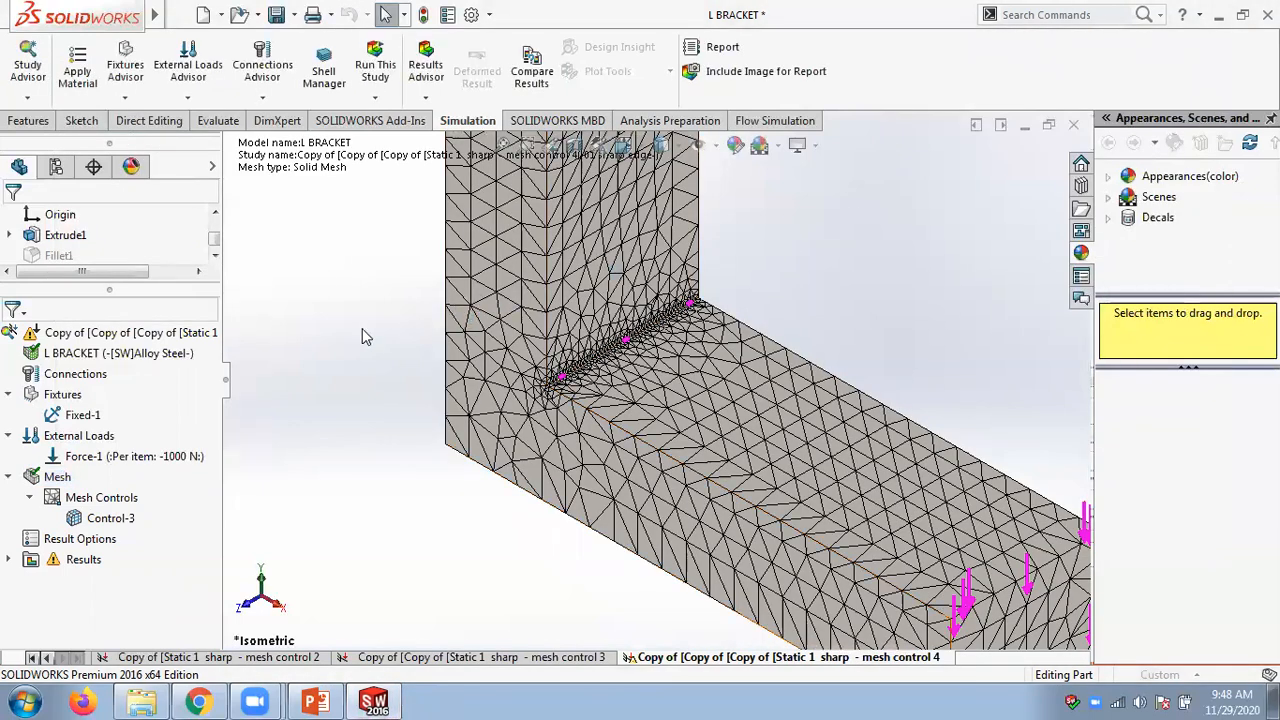
right_click(82, 338)
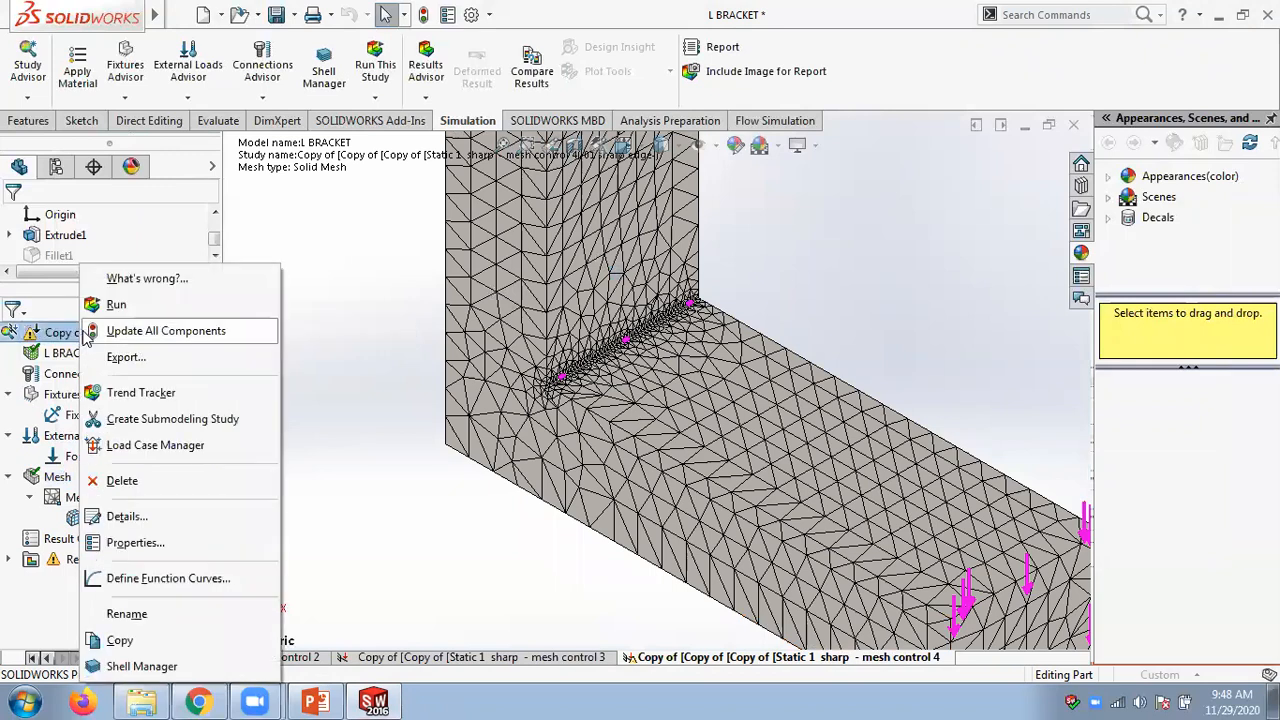
click(118, 305)
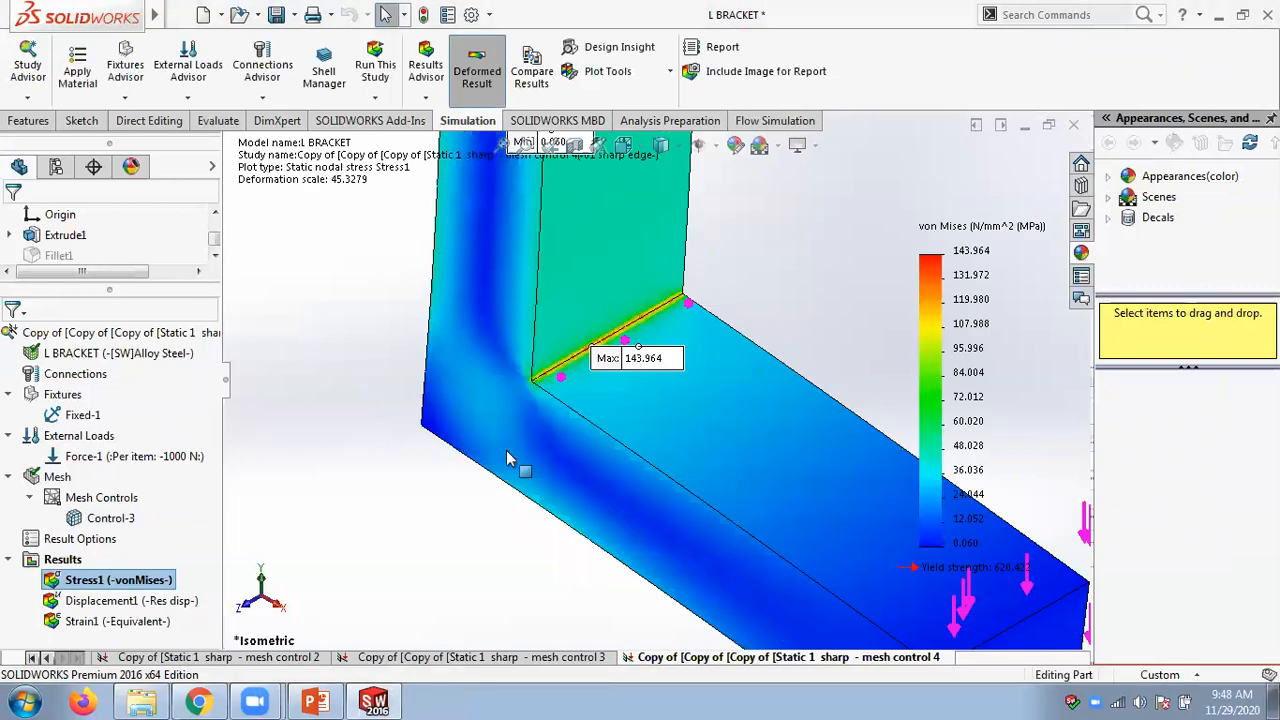
right_click(118, 520)
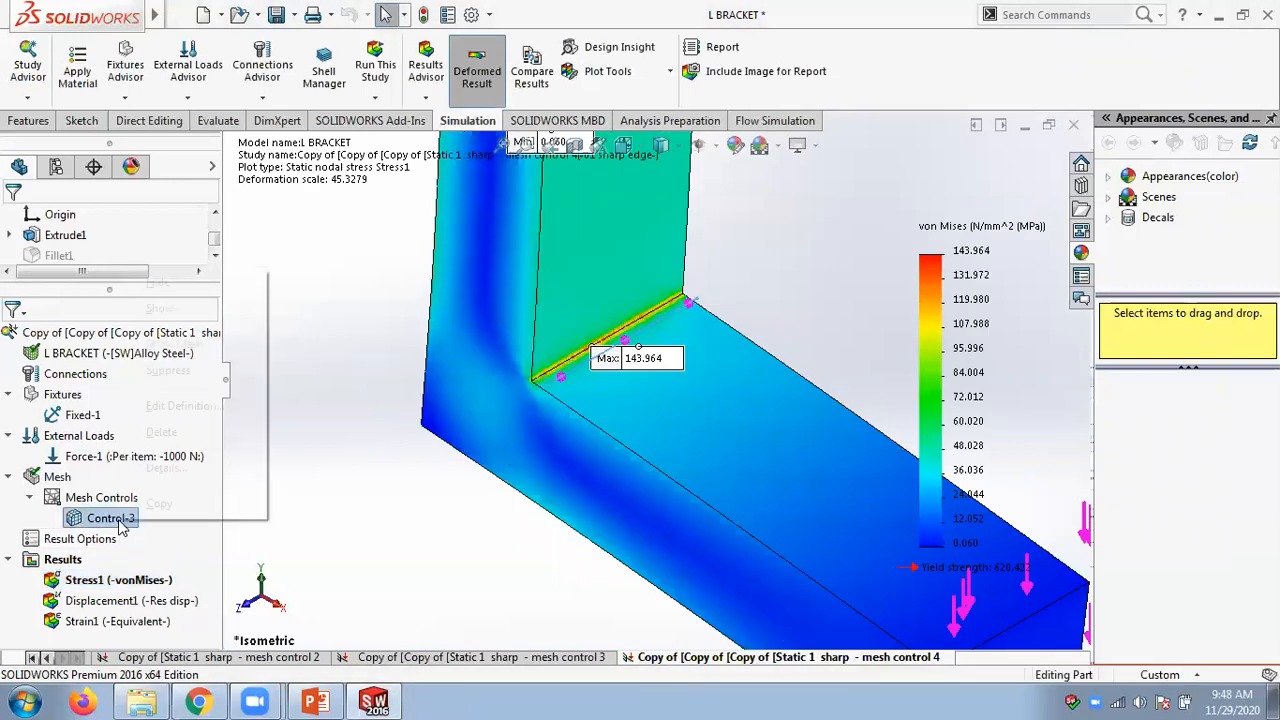
click(180, 405)
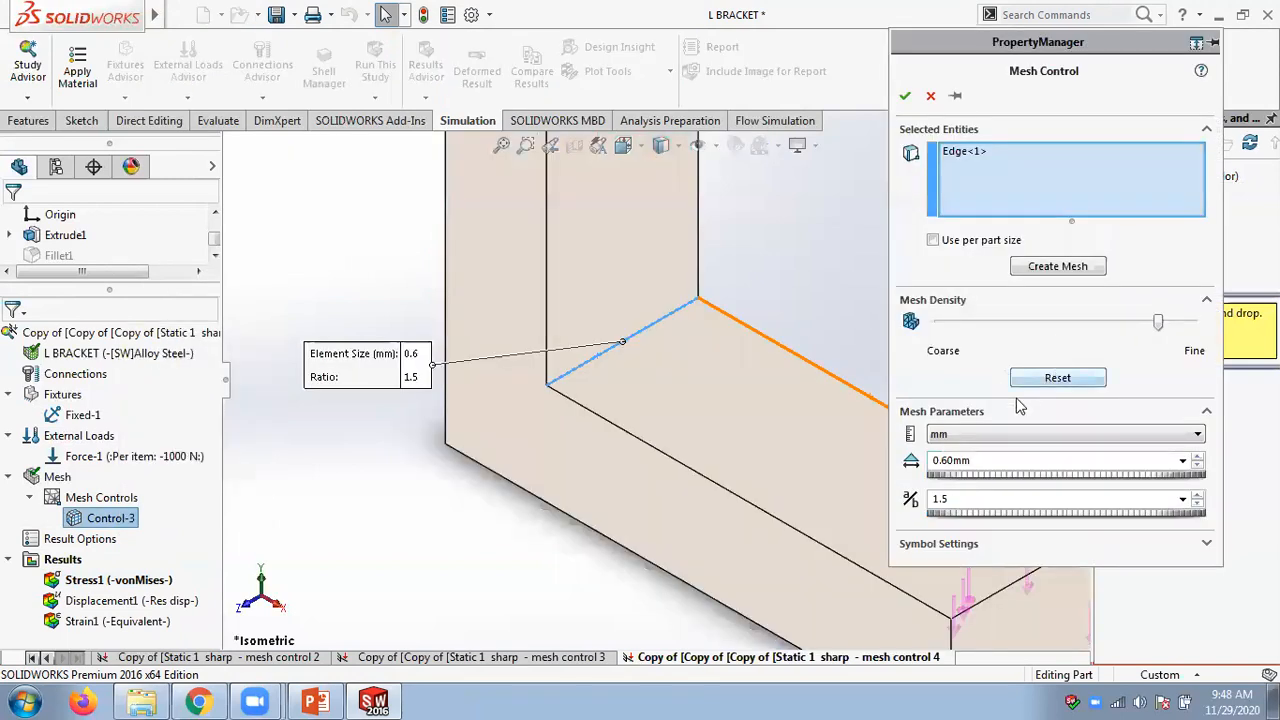
click(984, 458)
text(0.3)
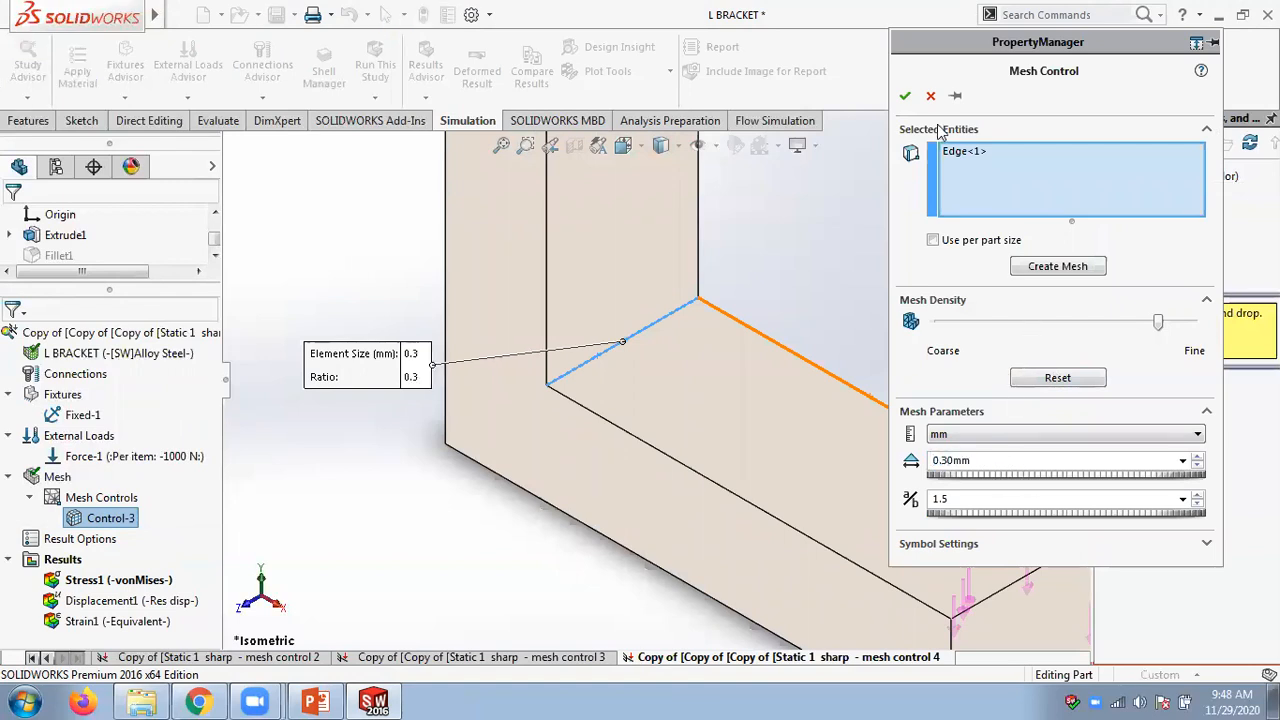
click(930, 95)
- Delete the existing inner-edge mesh control from the mesh control 4 study
right_click(108, 506)
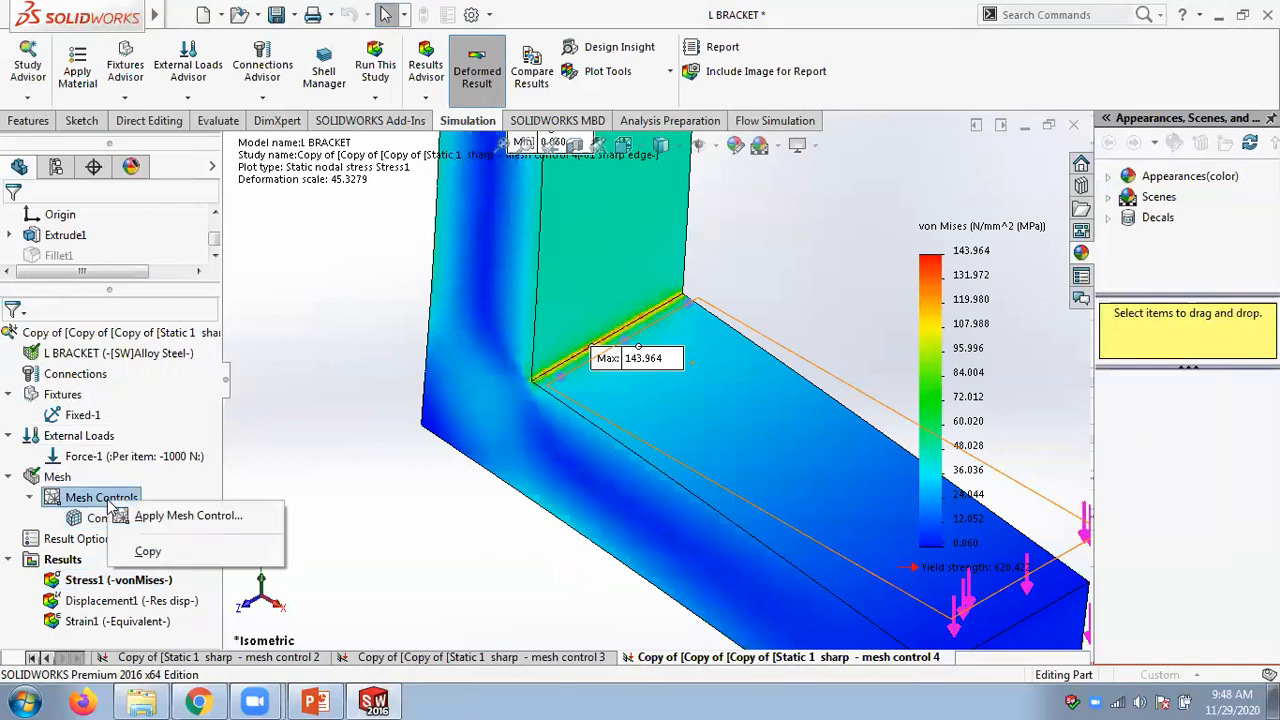
right_click(100, 518)
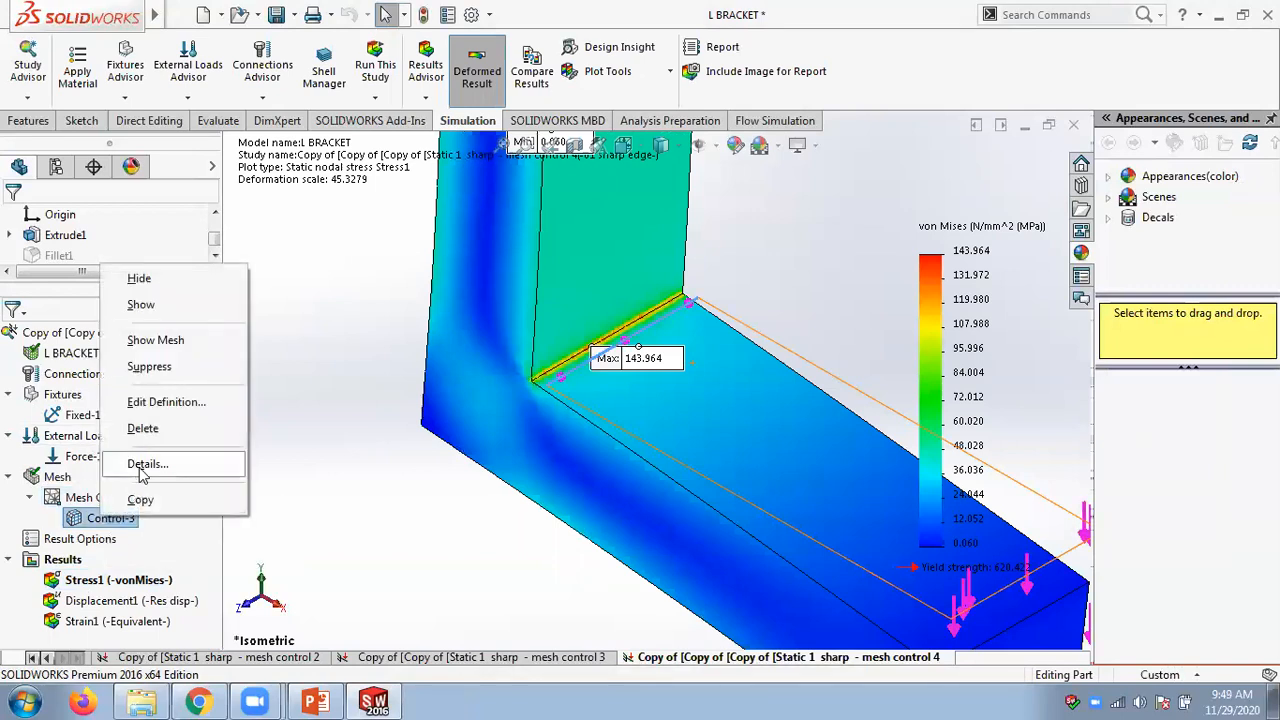
click(142, 428)
click(662, 393)
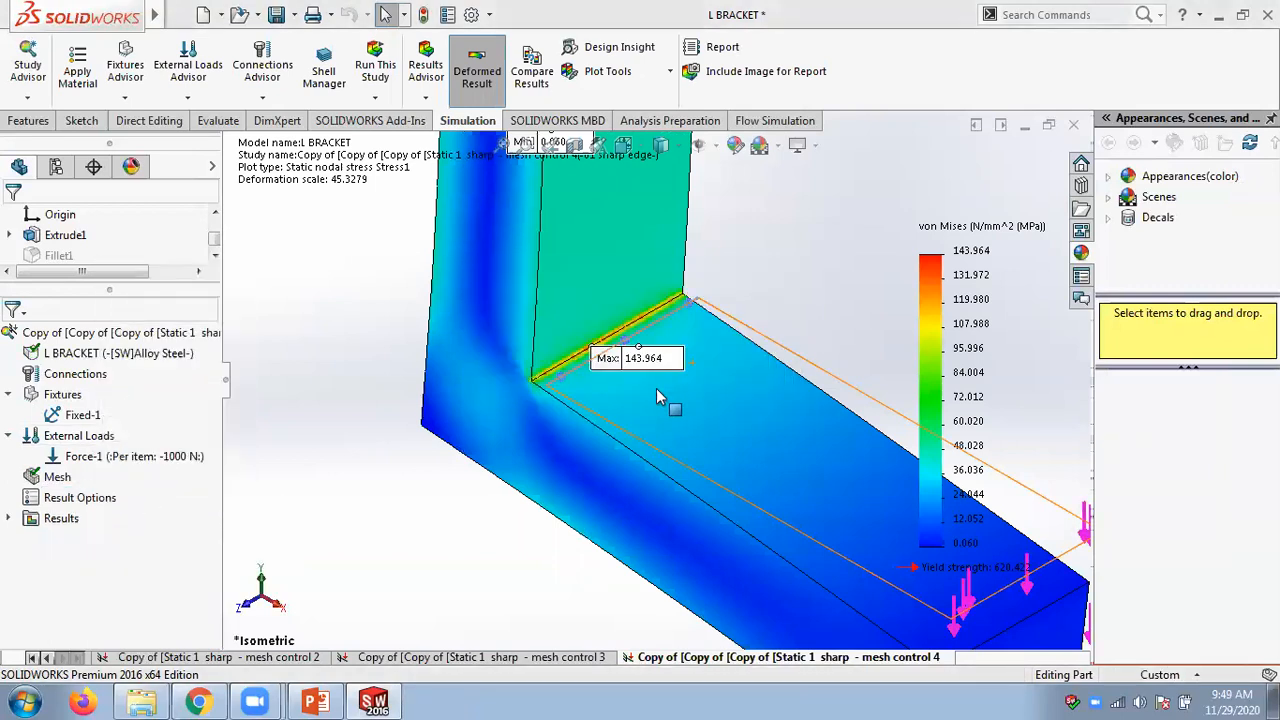
- Apply a new mesh control to the sharp inner edge with a 0.30 mm element size and create the curvature based mesh
right_click(60, 478)
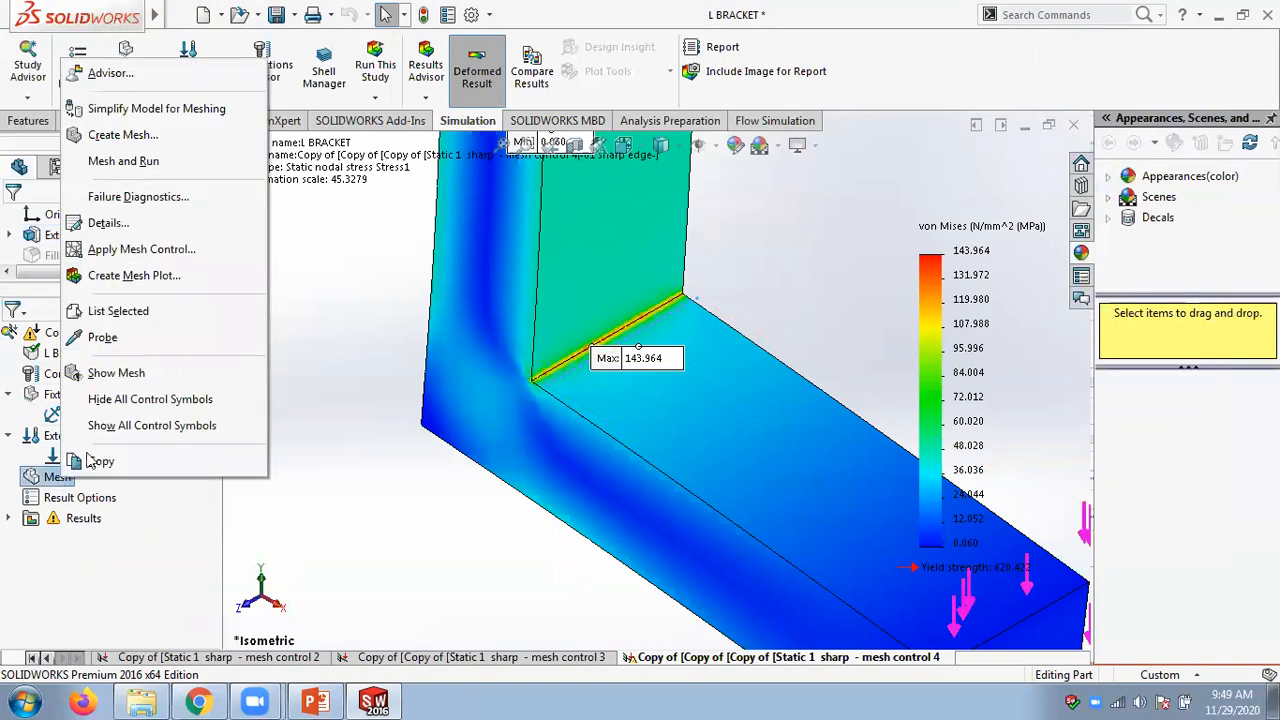
click(156, 250)
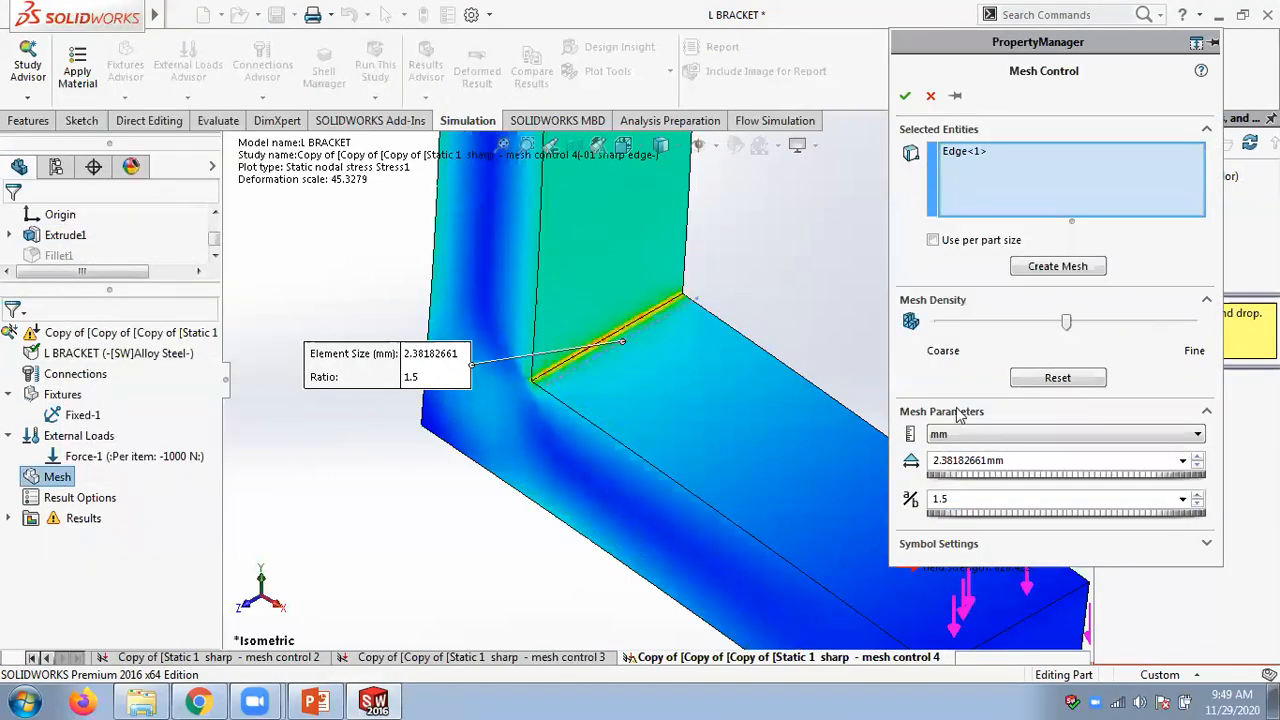
double_click(1028, 460)
text(0.30)
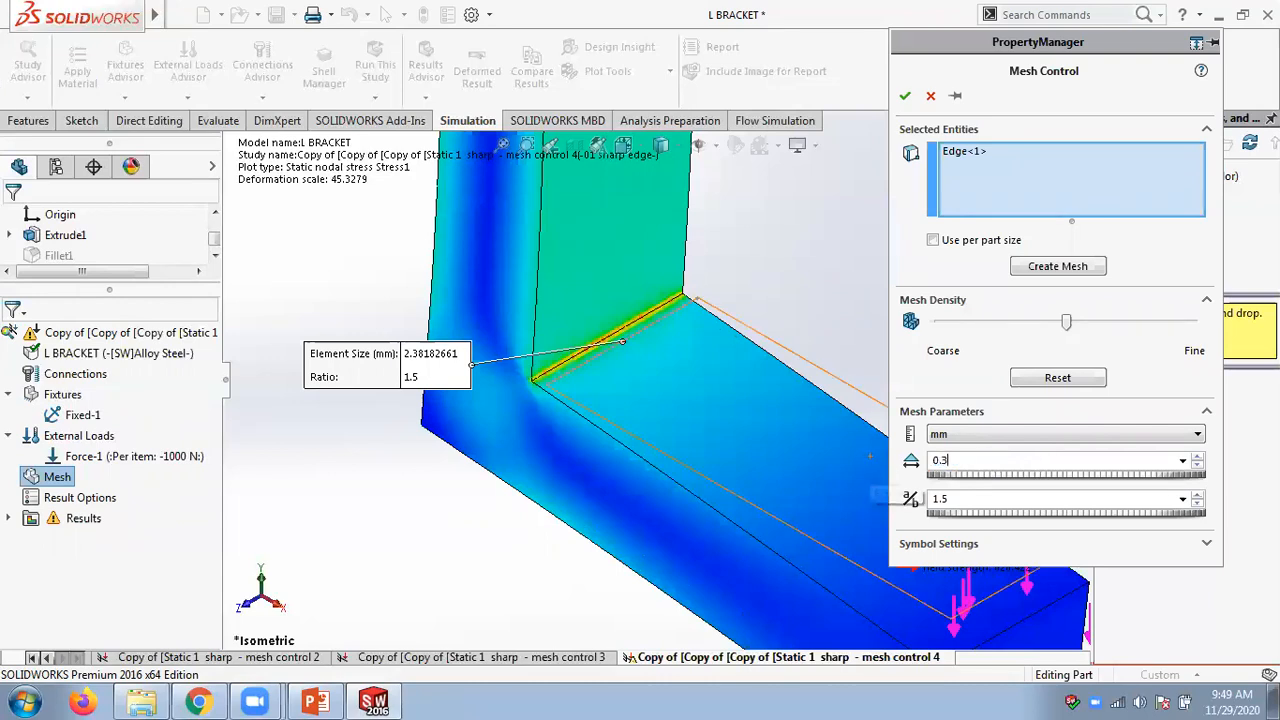
click(1068, 270)
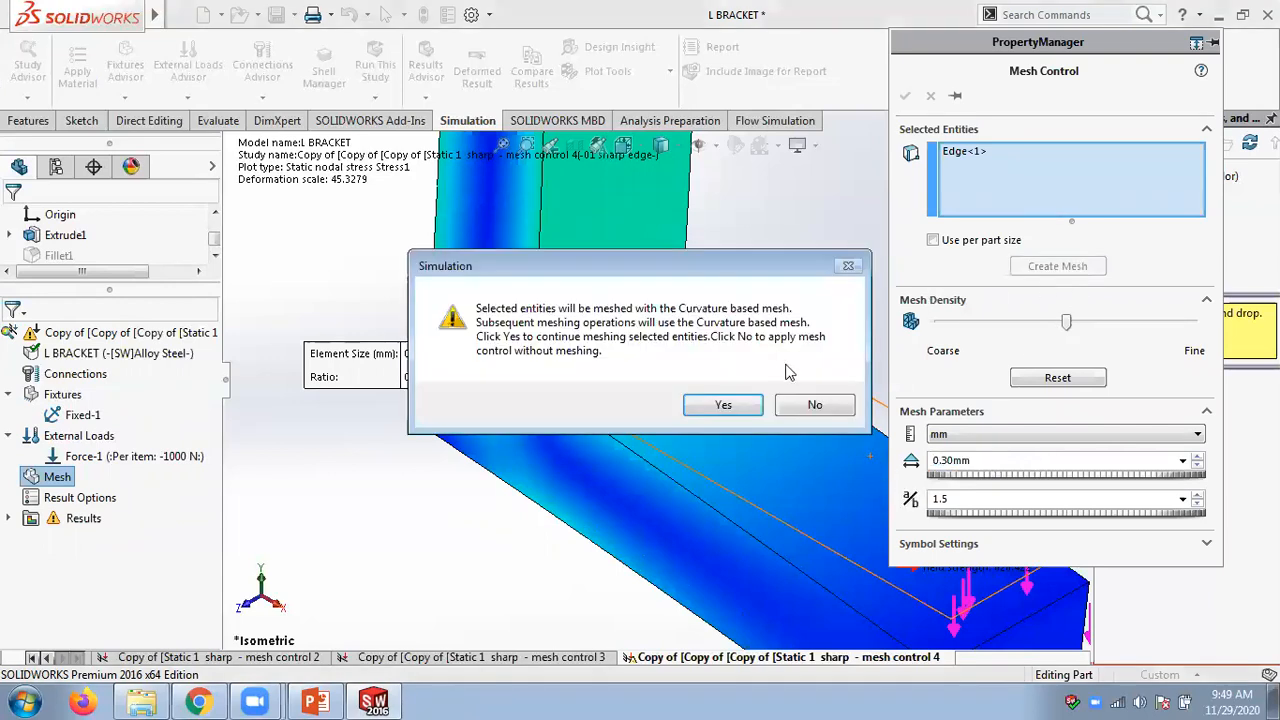
click(723, 405)
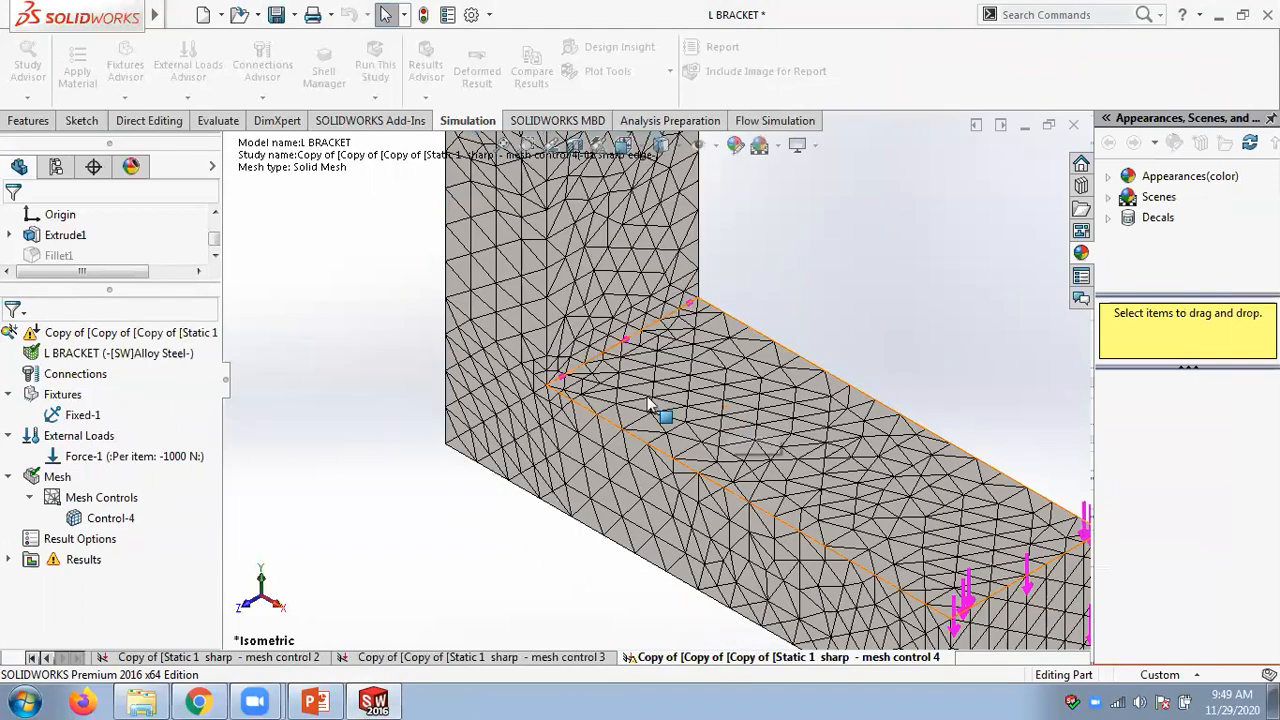
- Remesh the mesh control 4 study with the inner-edge control's element size set to 0.30 mm and run the study
right_click(129, 519)
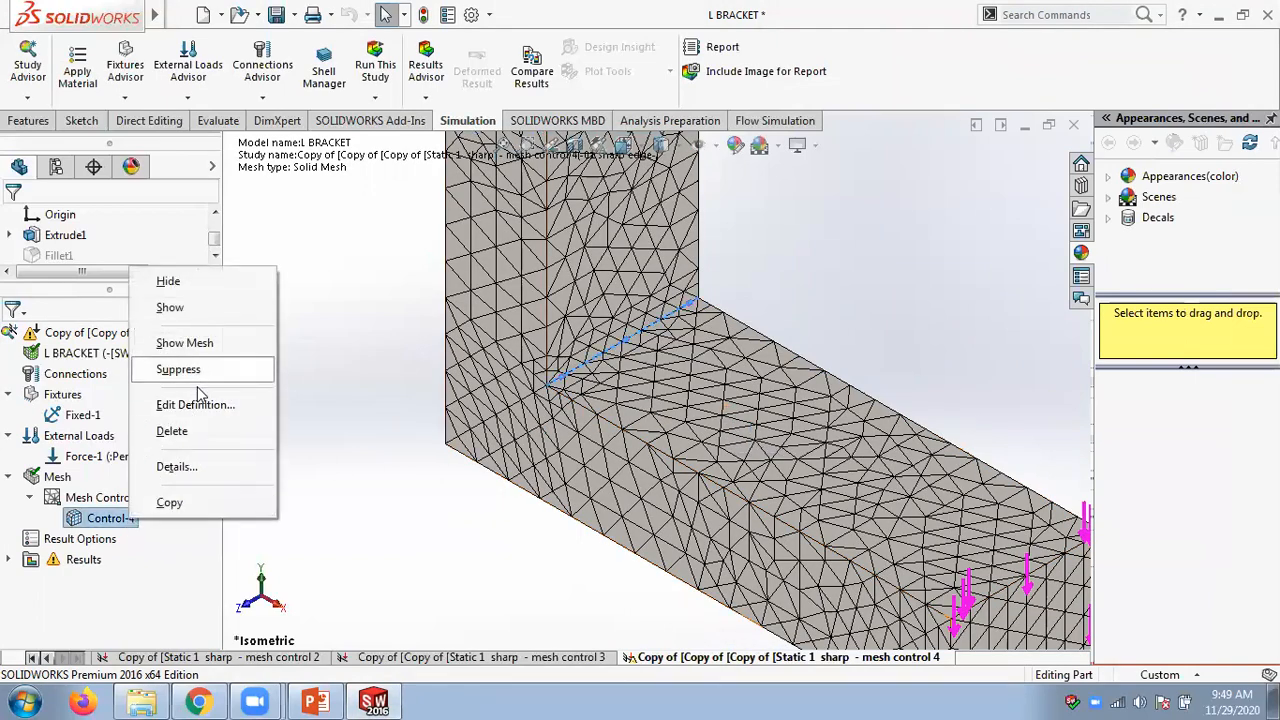
click(255, 405)
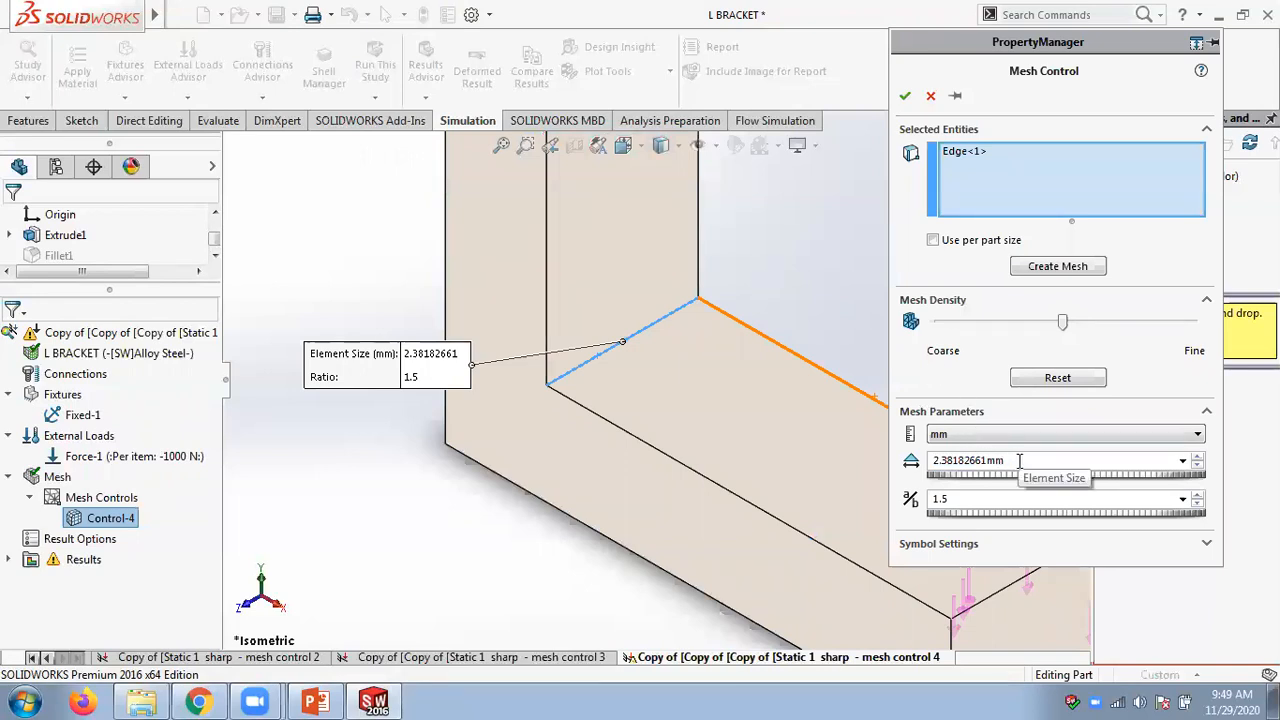
double_click(957, 462)
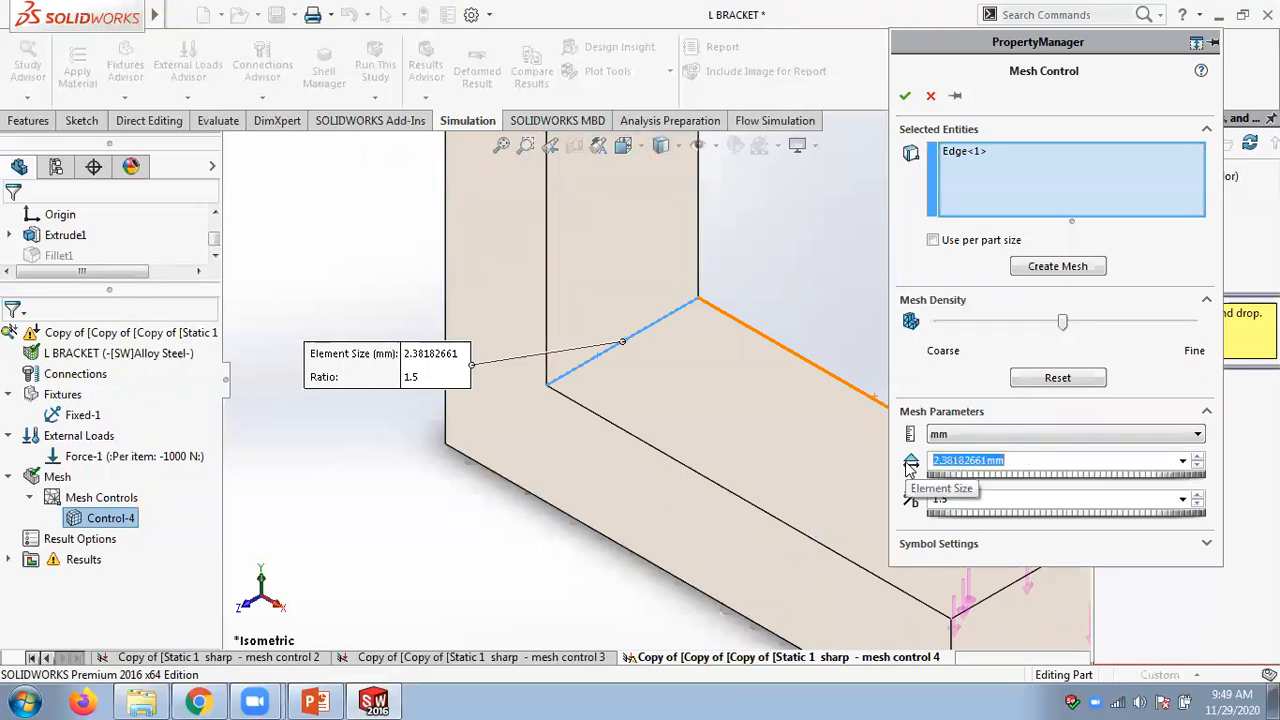
text(0.30mm)
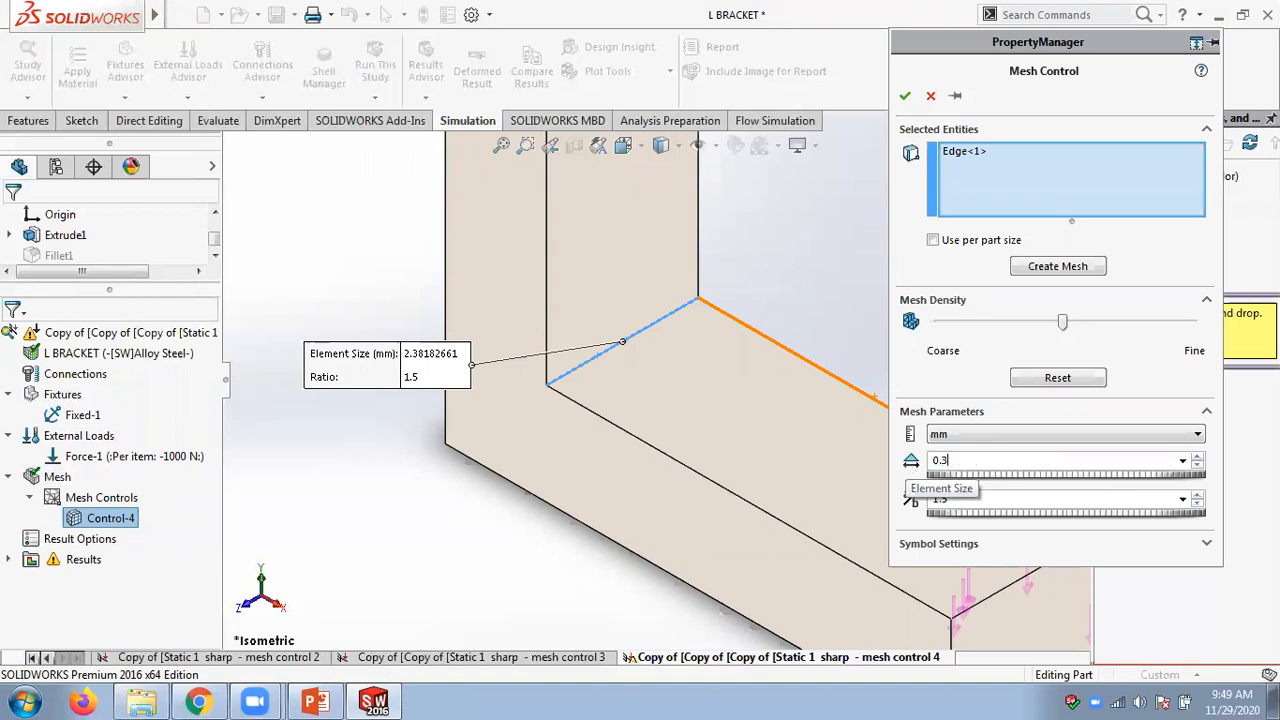
click(1058, 266)
key(Return)
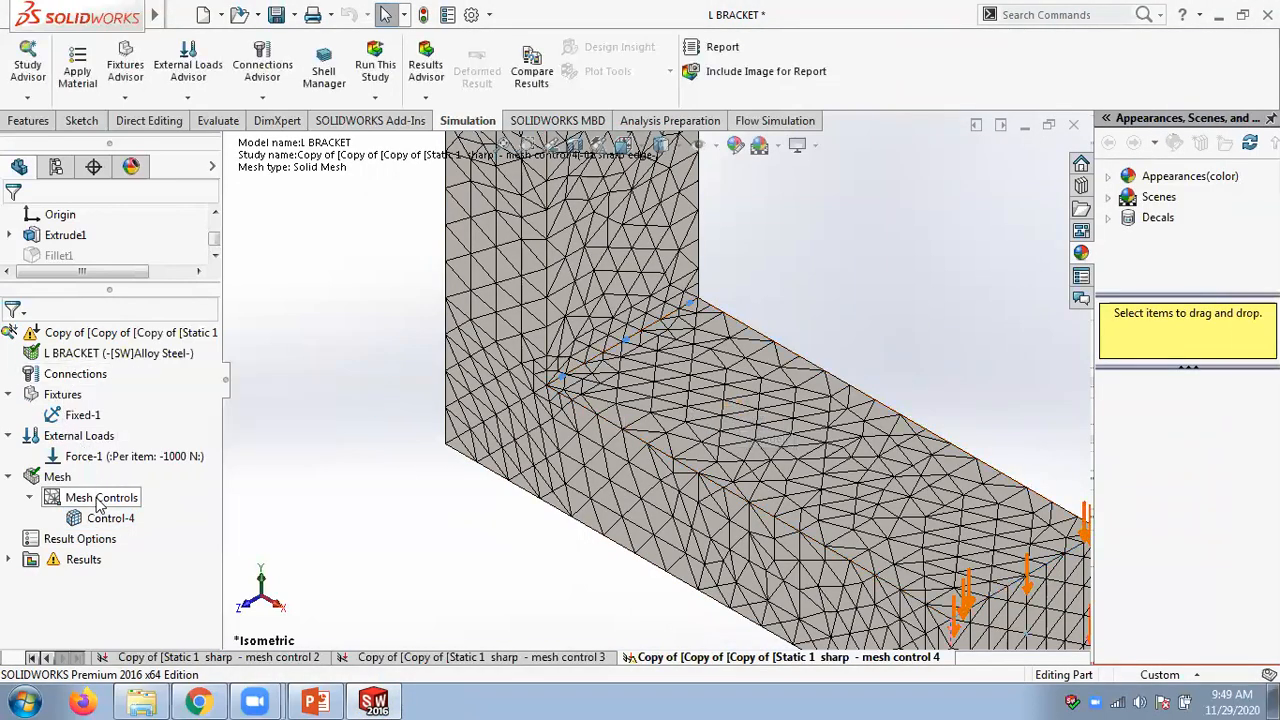
right_click(86, 333)
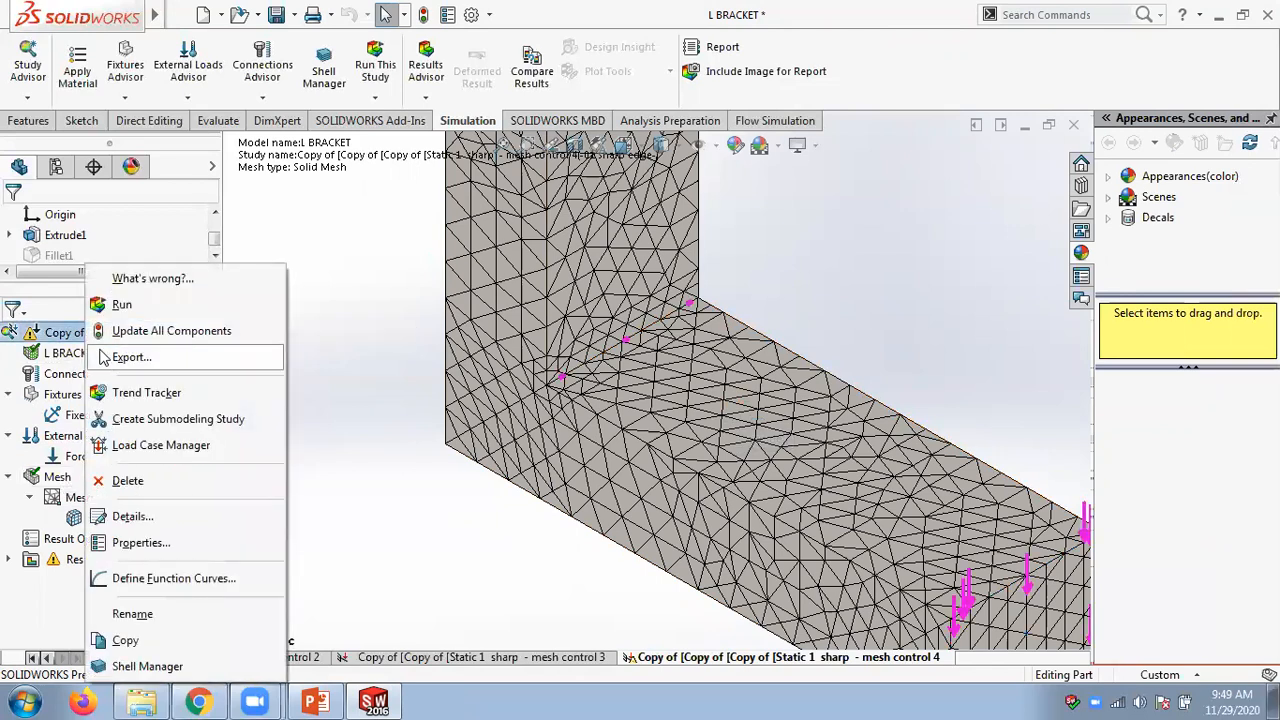
click(121, 304)
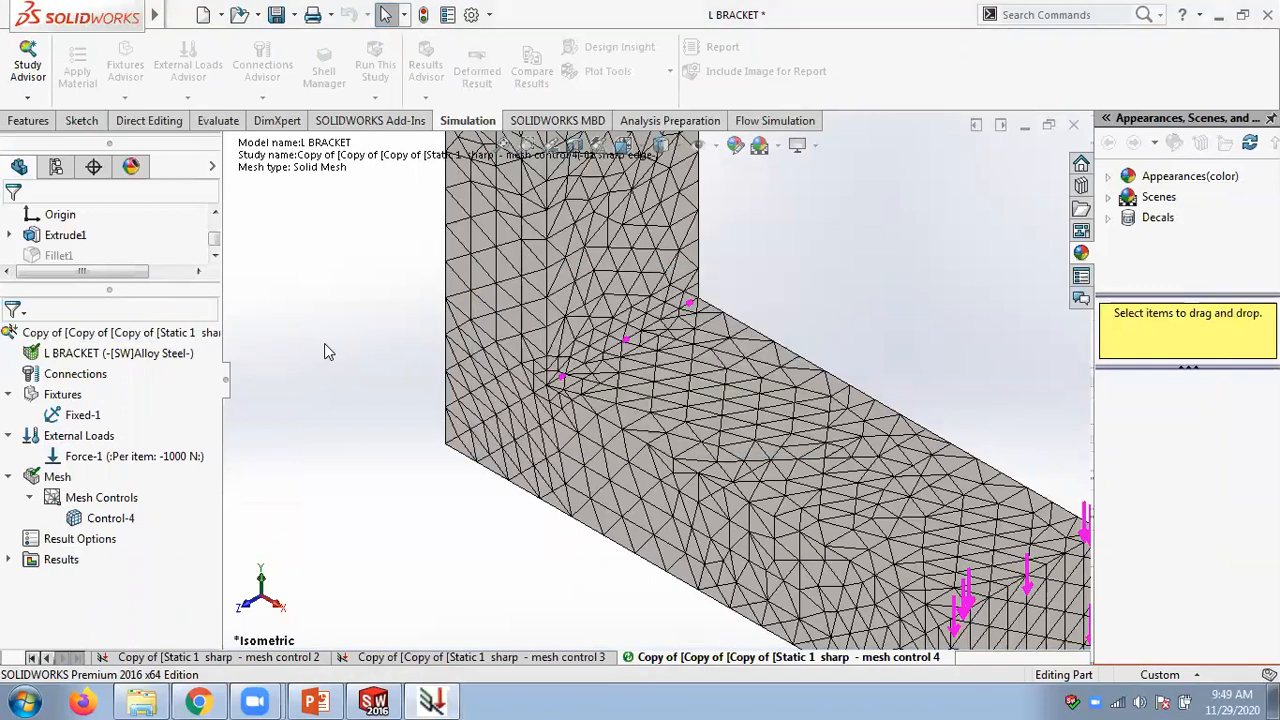
- Delete the mesh control 4 study
right_click(662, 660)
click(650, 555)
click(724, 393)
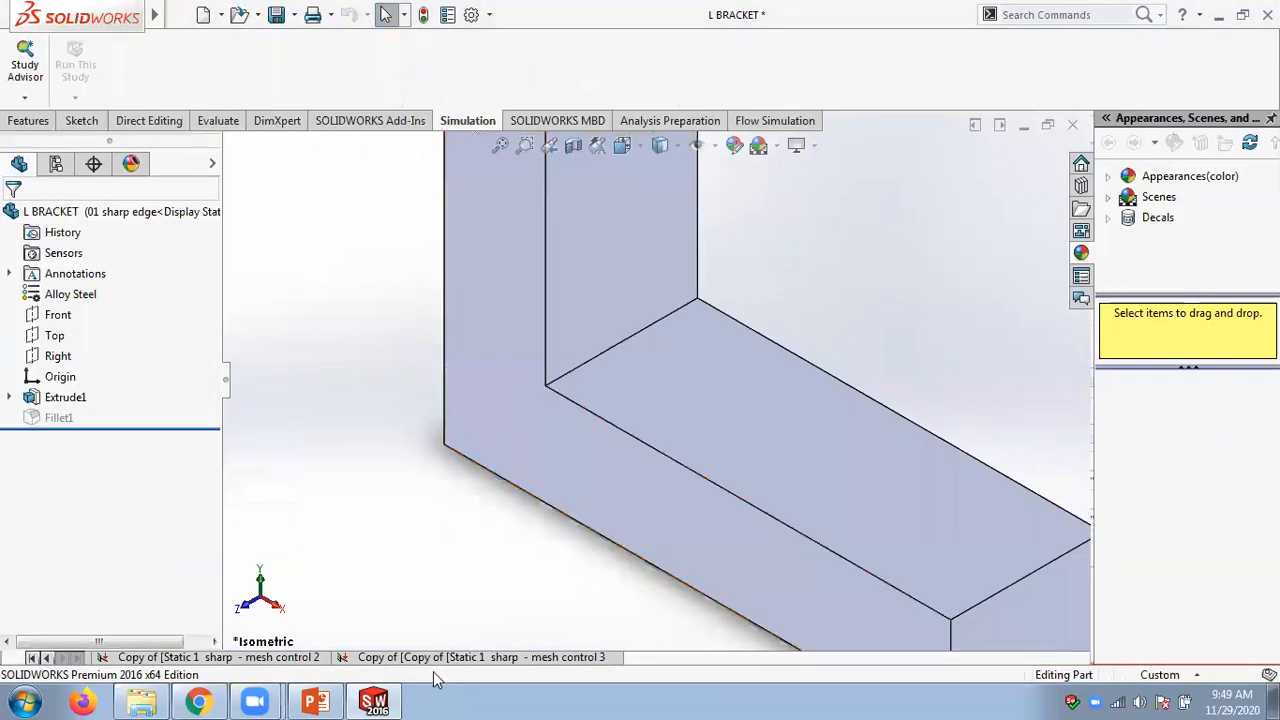
- Show the von Mises stress plot of the mesh control 3 study and examine the stress along the inner edge
click(485, 657)
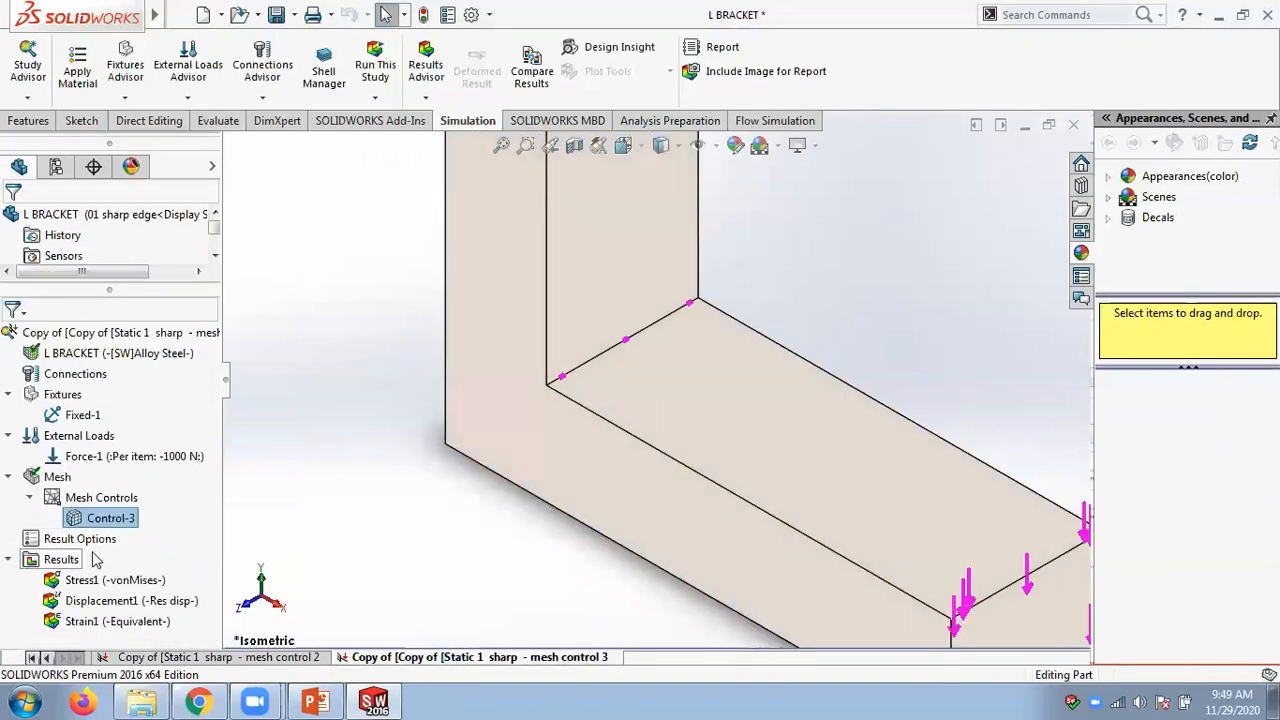
double_click(82, 580)
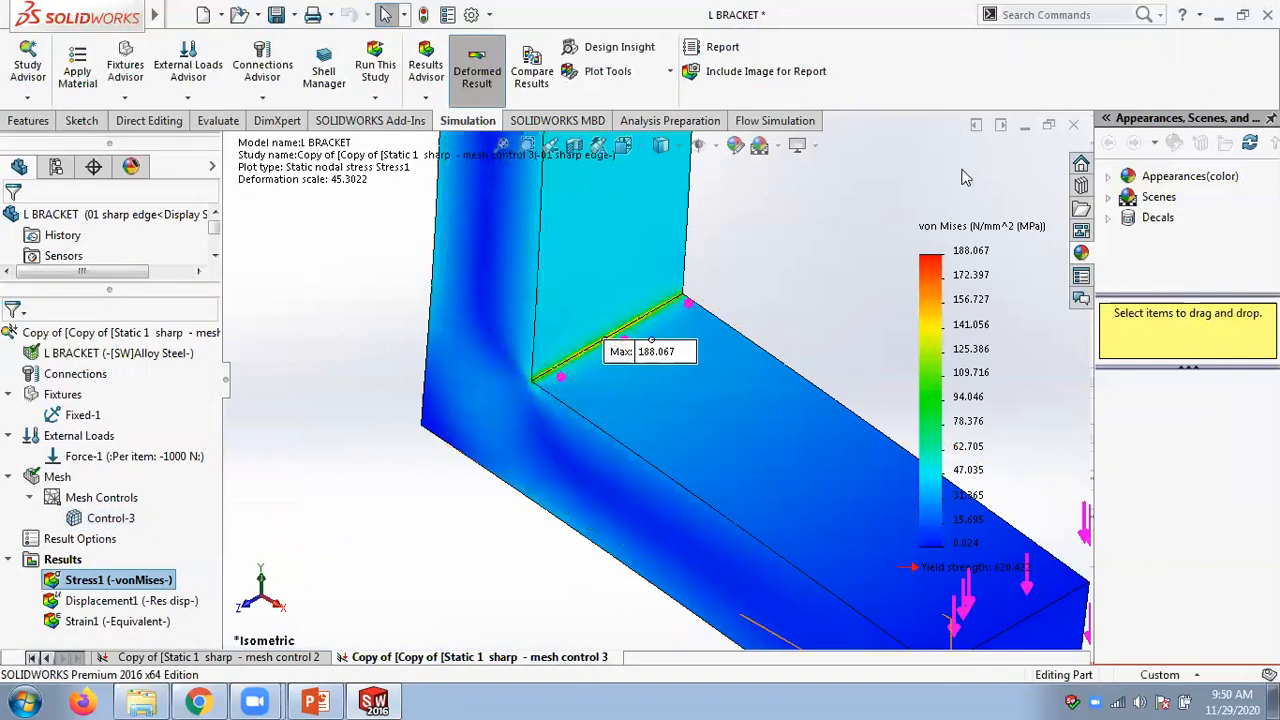
scroll(393, 340, up, 1)
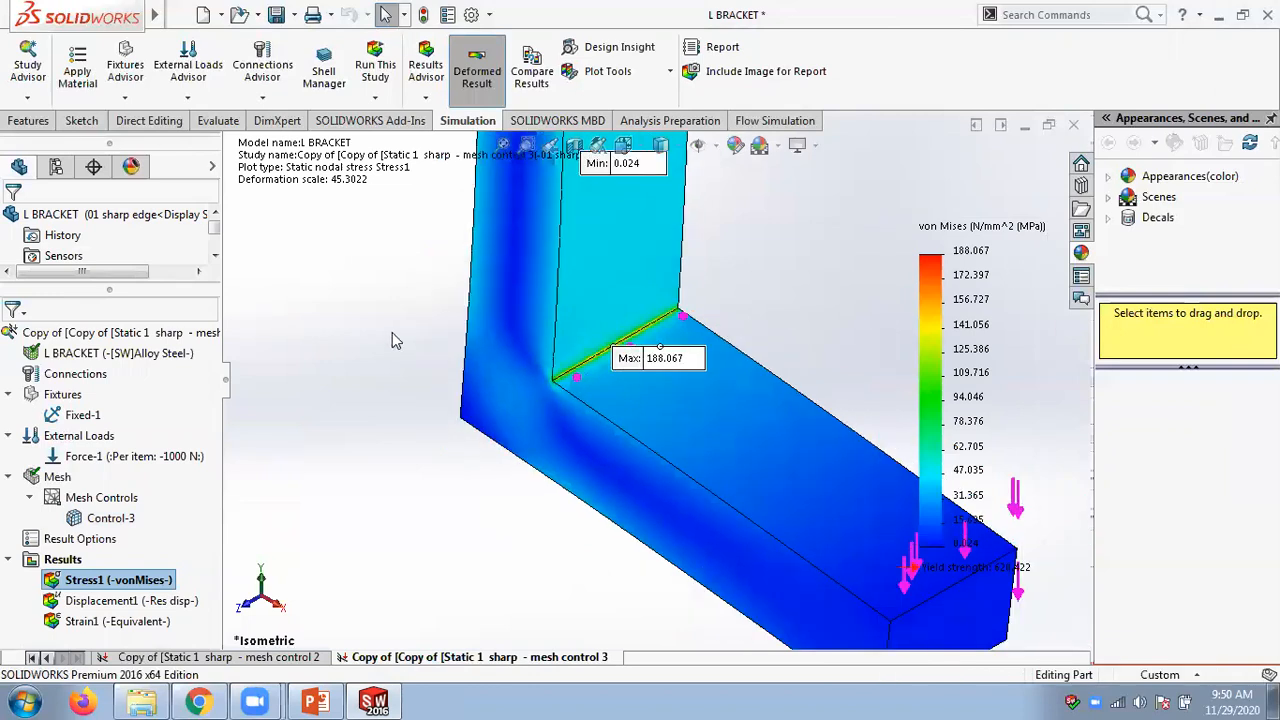
scroll(393, 336, up, 1)
- Duplicate the mesh control 3 study with the 01 sharp edge configuration, ending the copy's name in mesh control 4
right_click(506, 660)
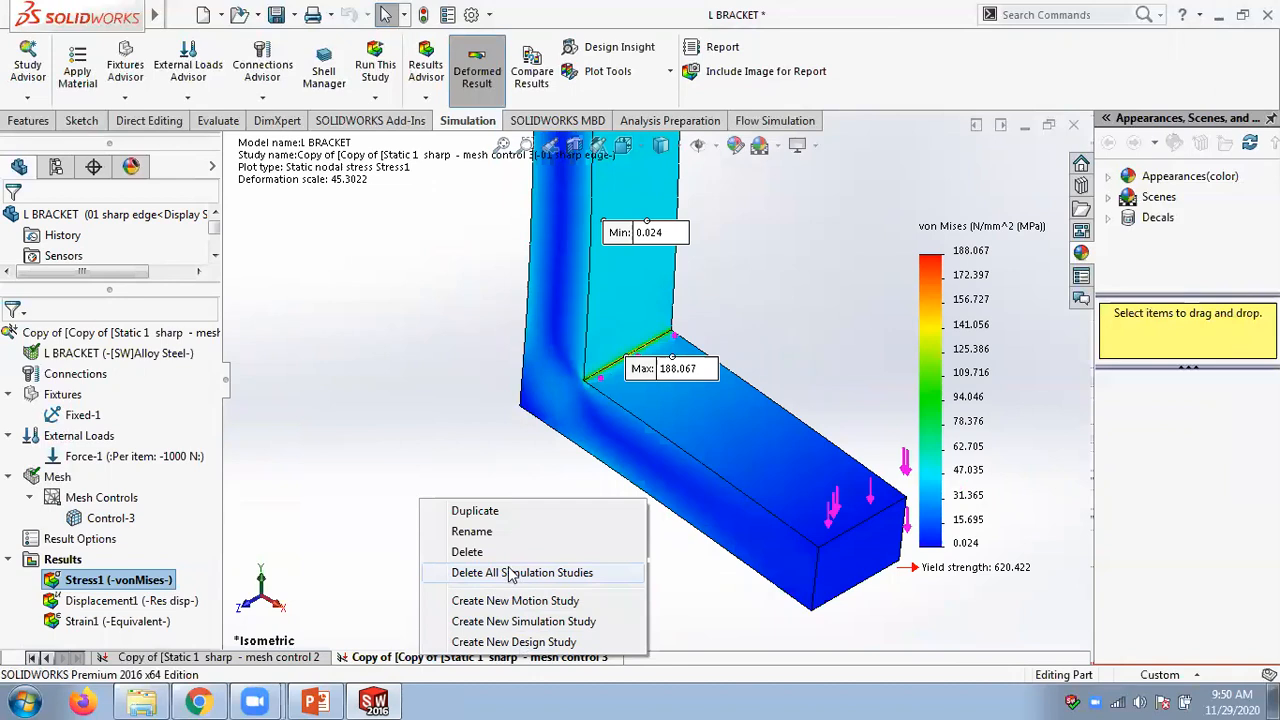
click(504, 513)
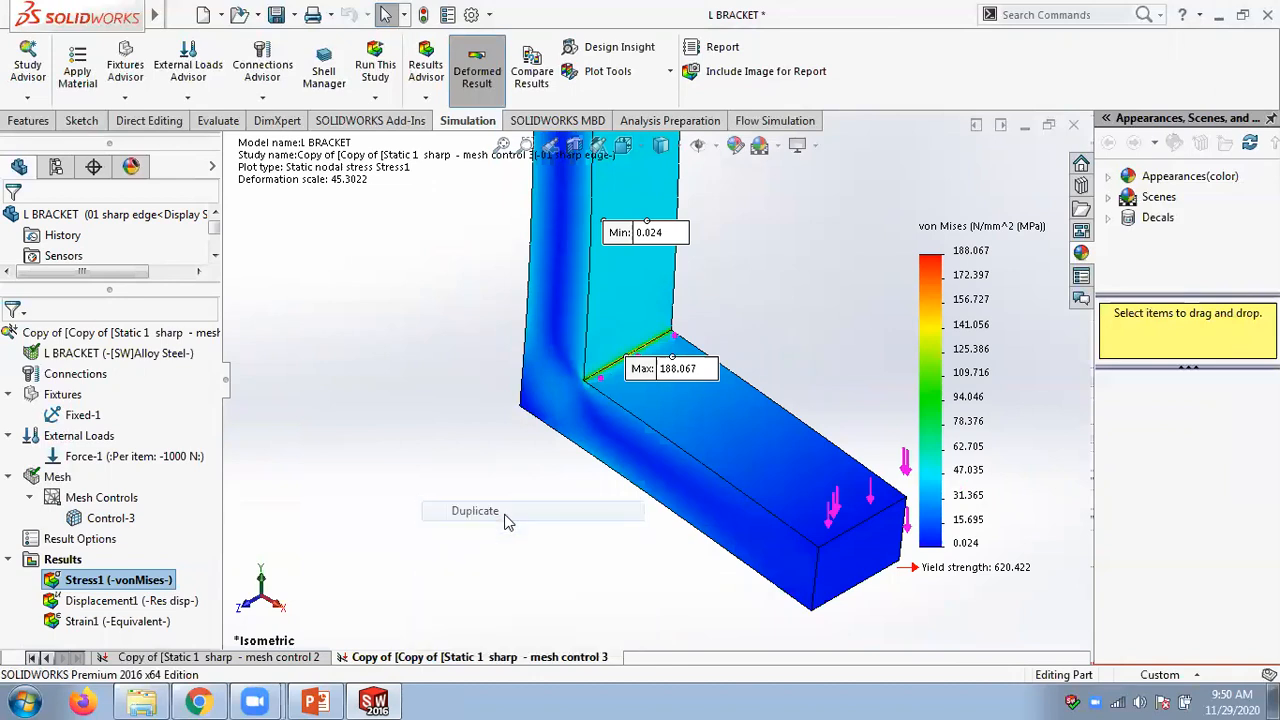
click(676, 310)
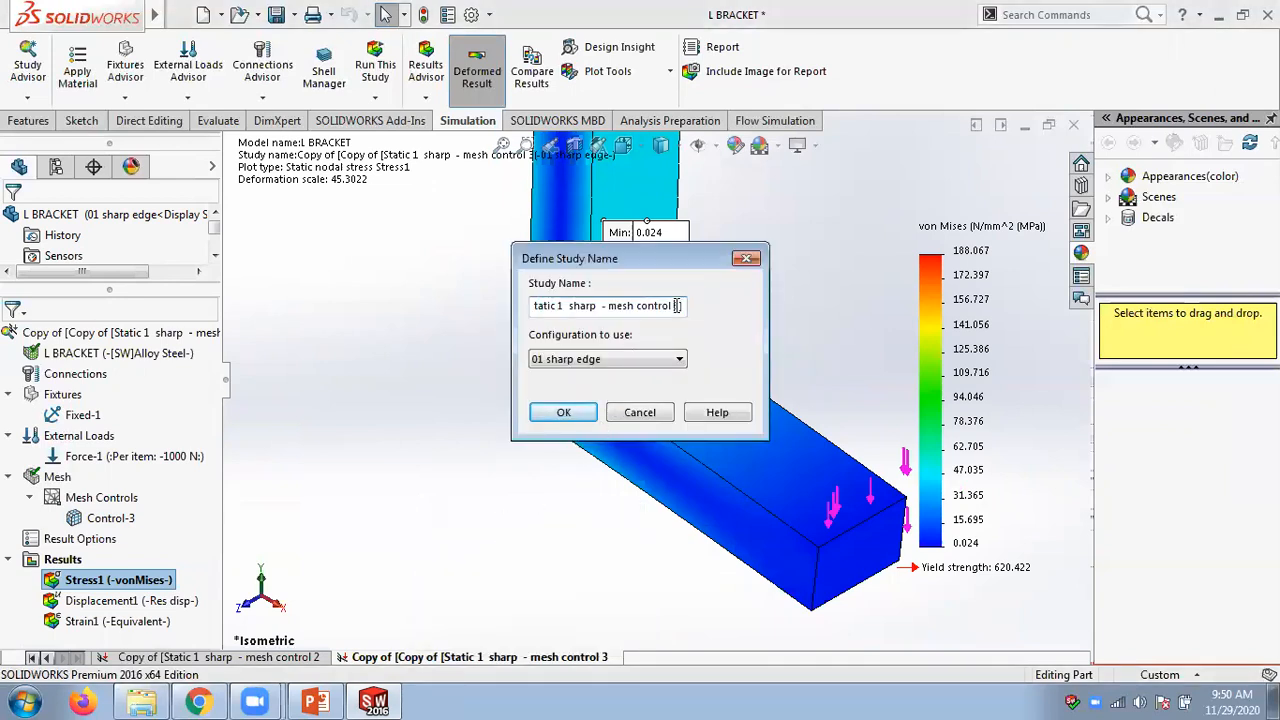
drag(675, 305, 689, 313)
text(4)
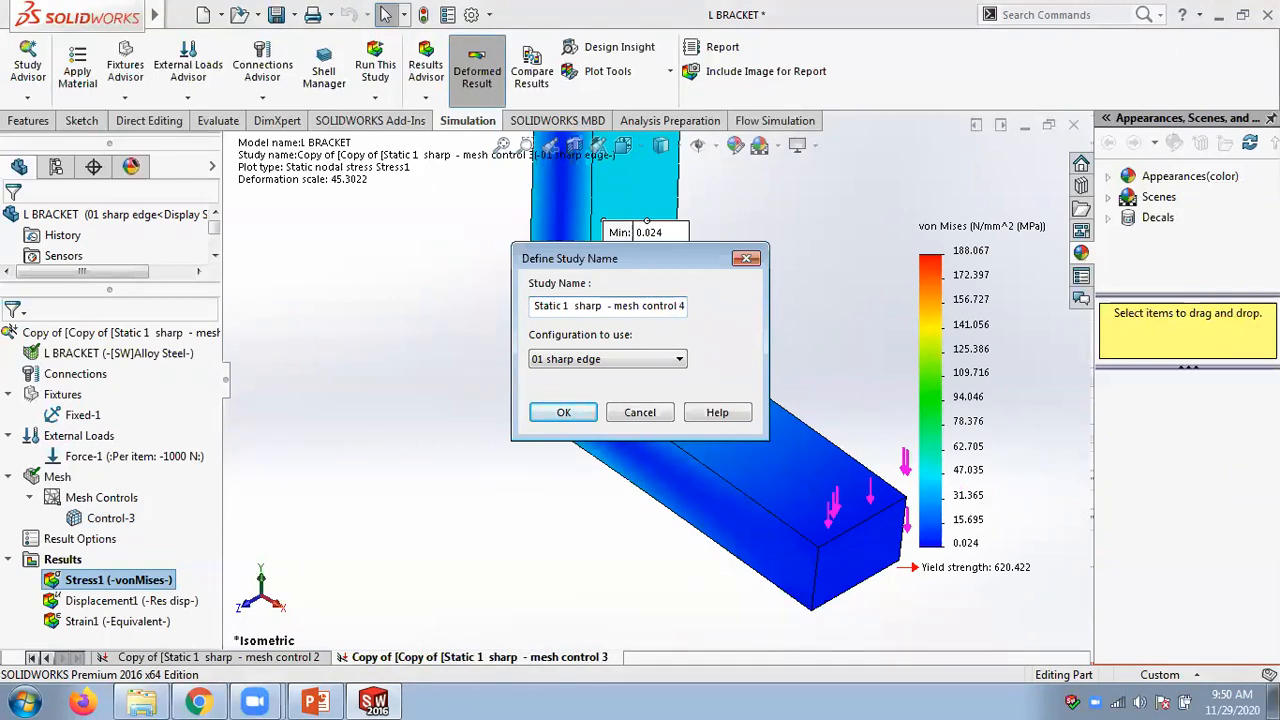
key(Return)
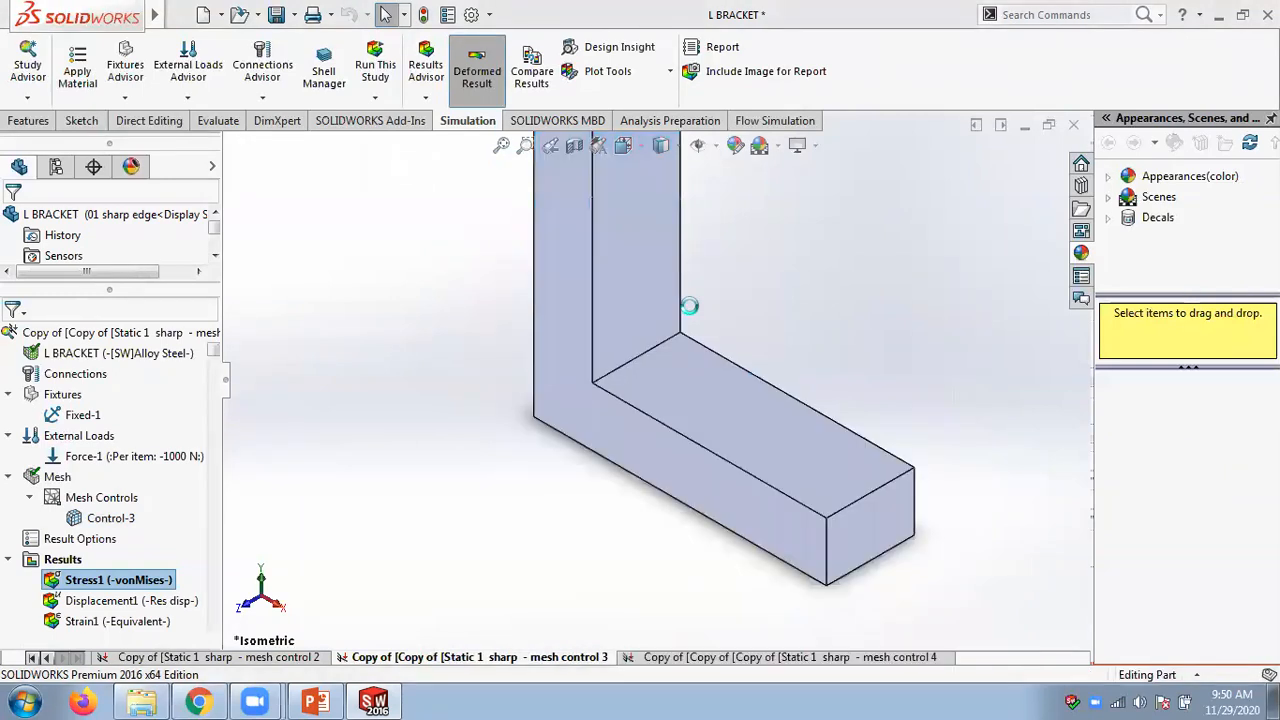
- In the duplicated mesh control 4 study, set the inner-edge control's element size to 0.30 mm and create the curvature based mesh
click(8, 479)
click(31, 499)
right_click(100, 520)
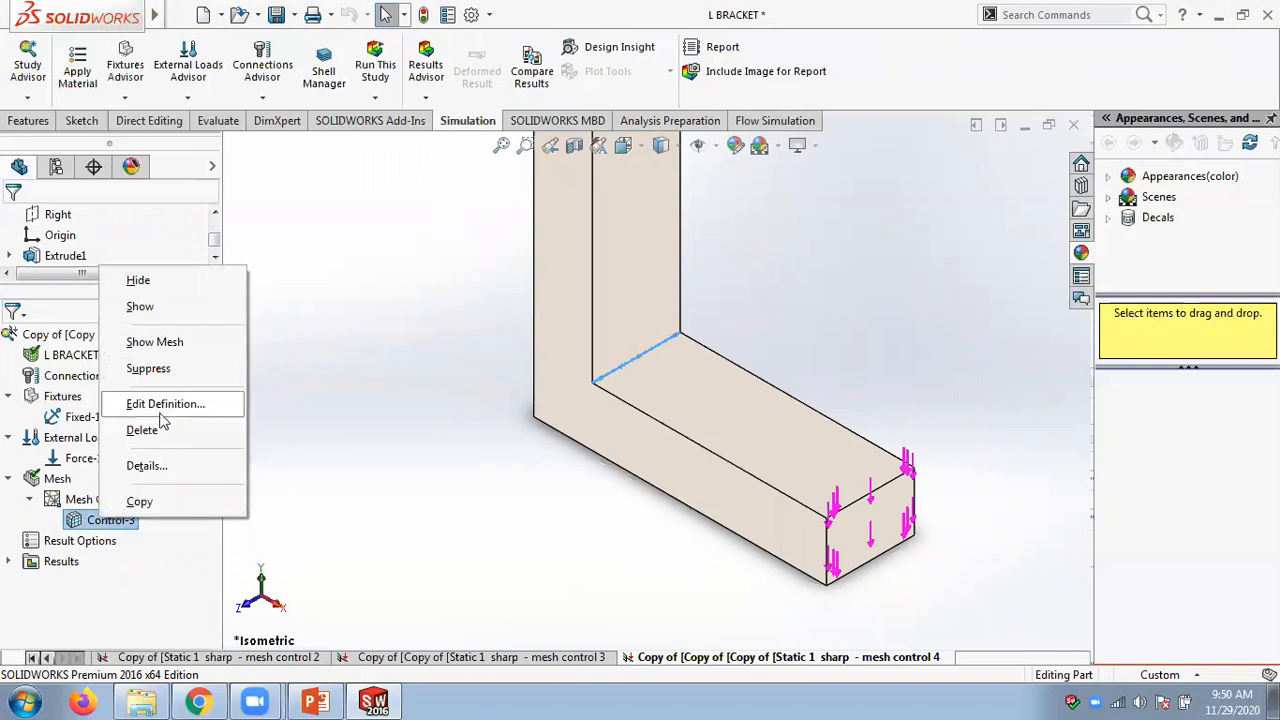
click(165, 408)
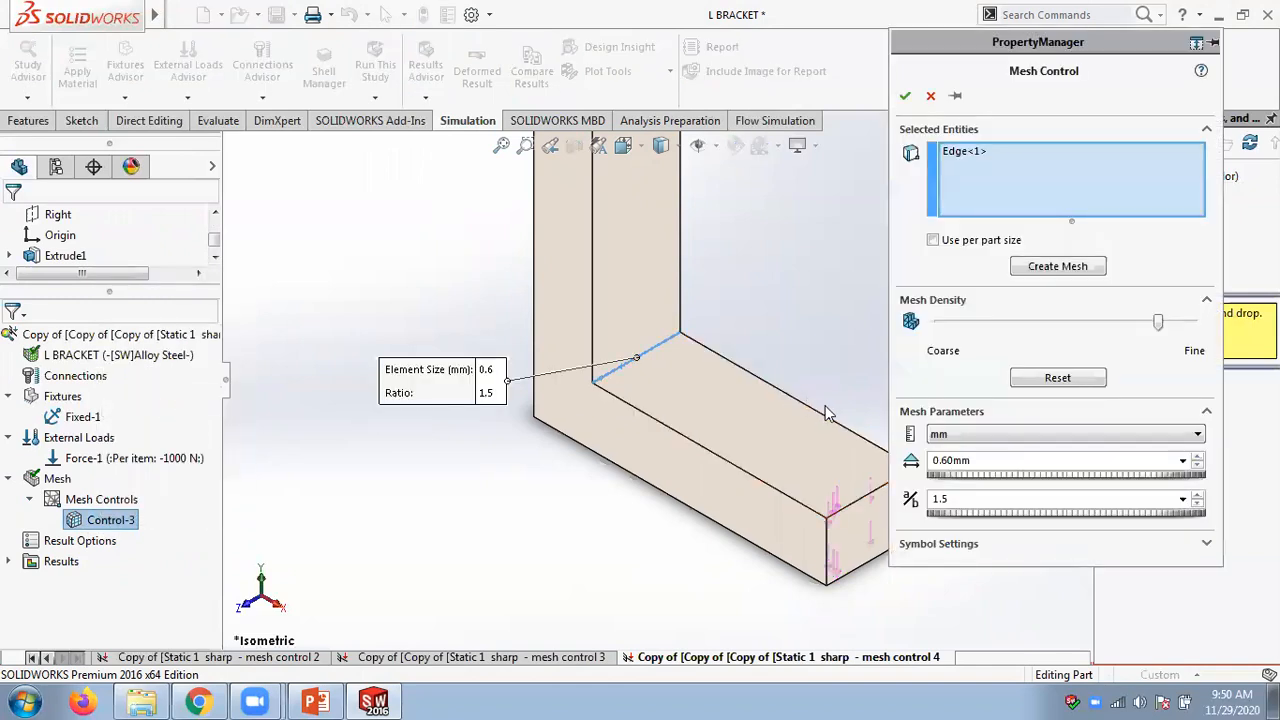
drag(944, 460, 1022, 478)
text(0.)
click(1050, 270)
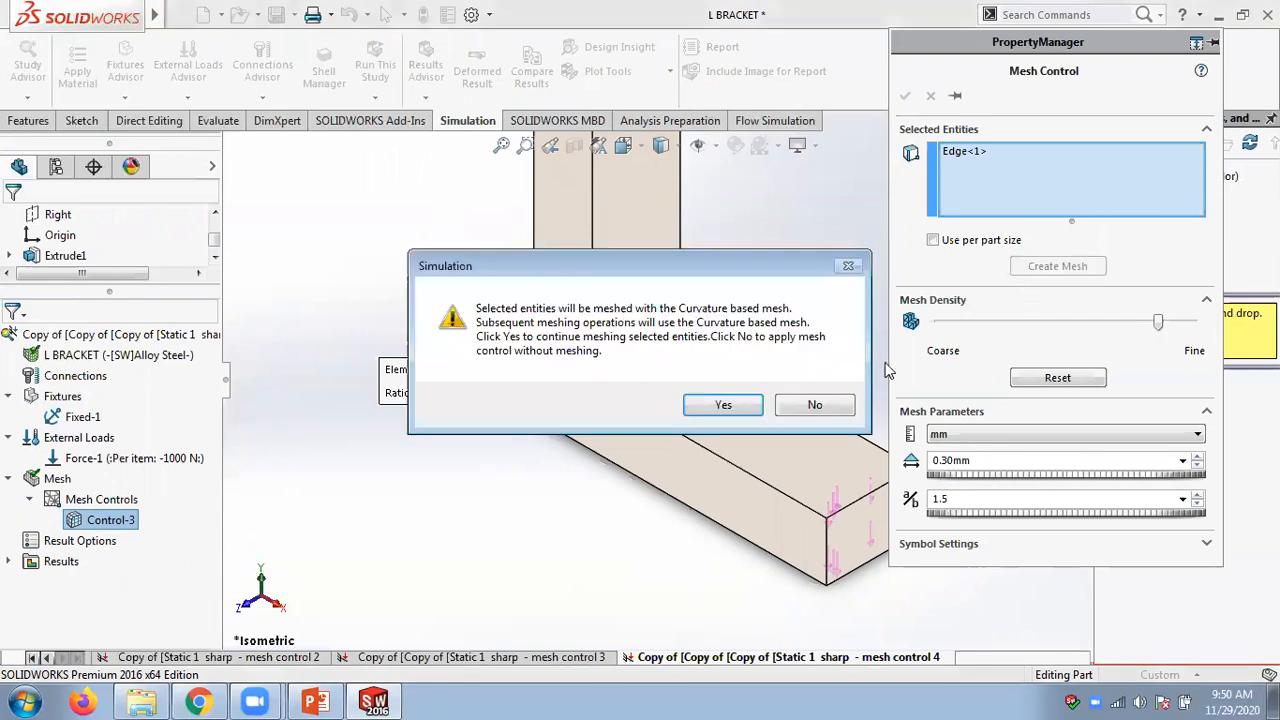
click(725, 405)
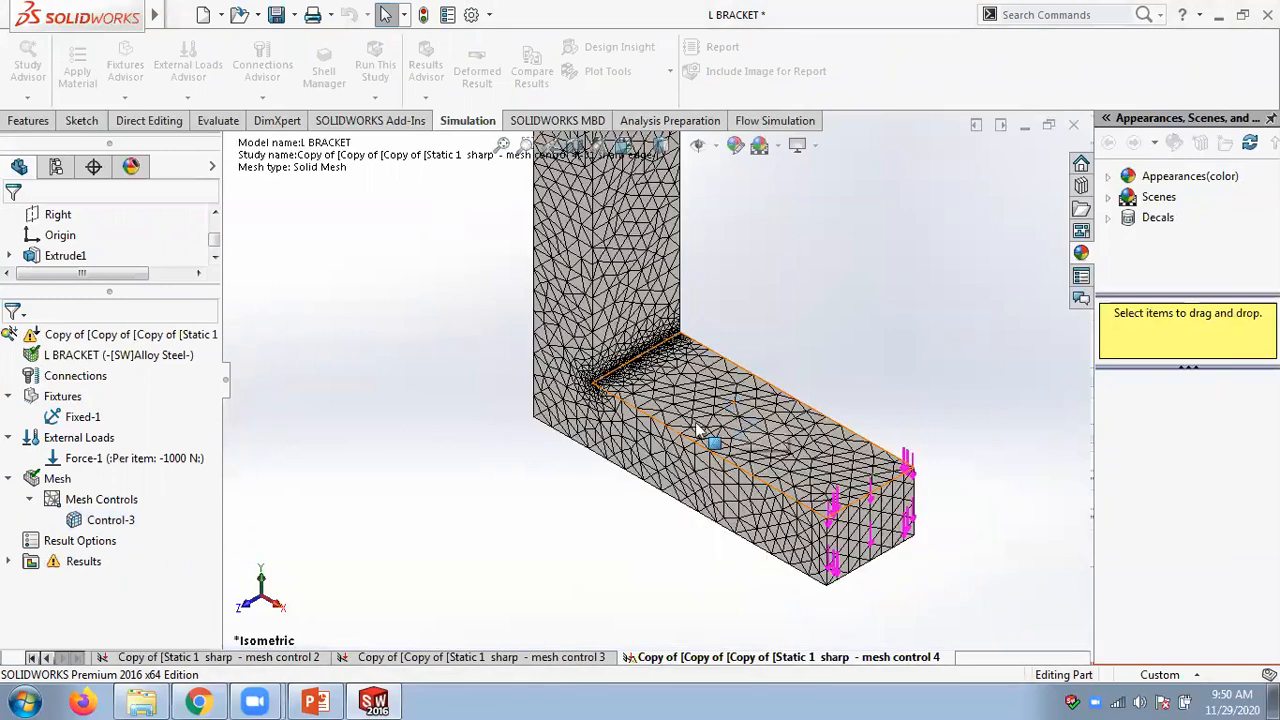
- Run the mesh control 4 study with the inner-edge mesh control applied
right_click(70, 335)
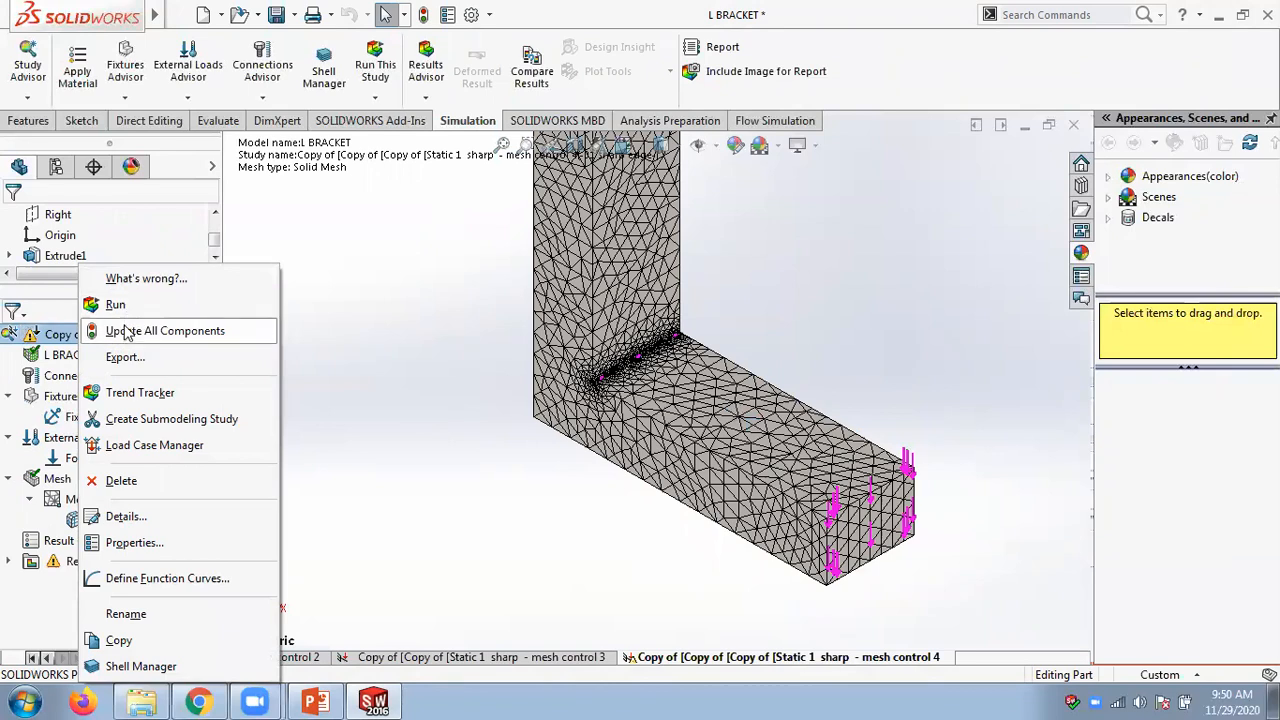
click(125, 330)
right_click(99, 334)
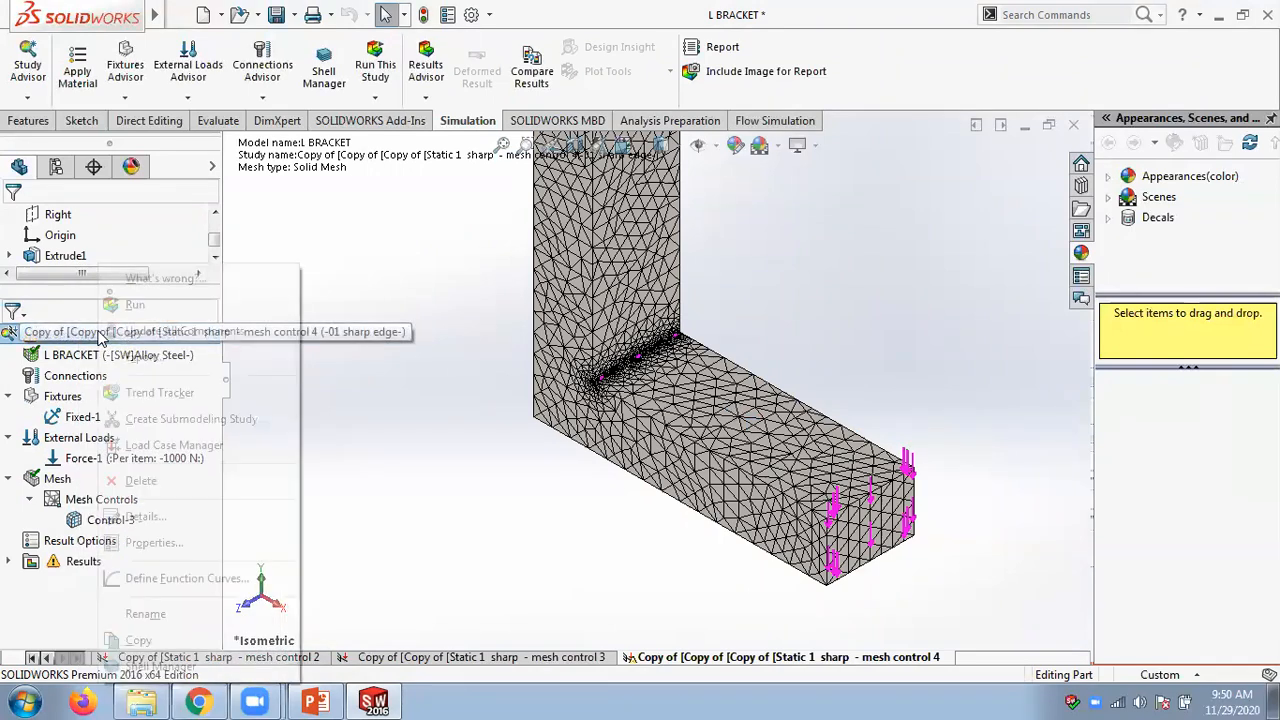
click(133, 305)
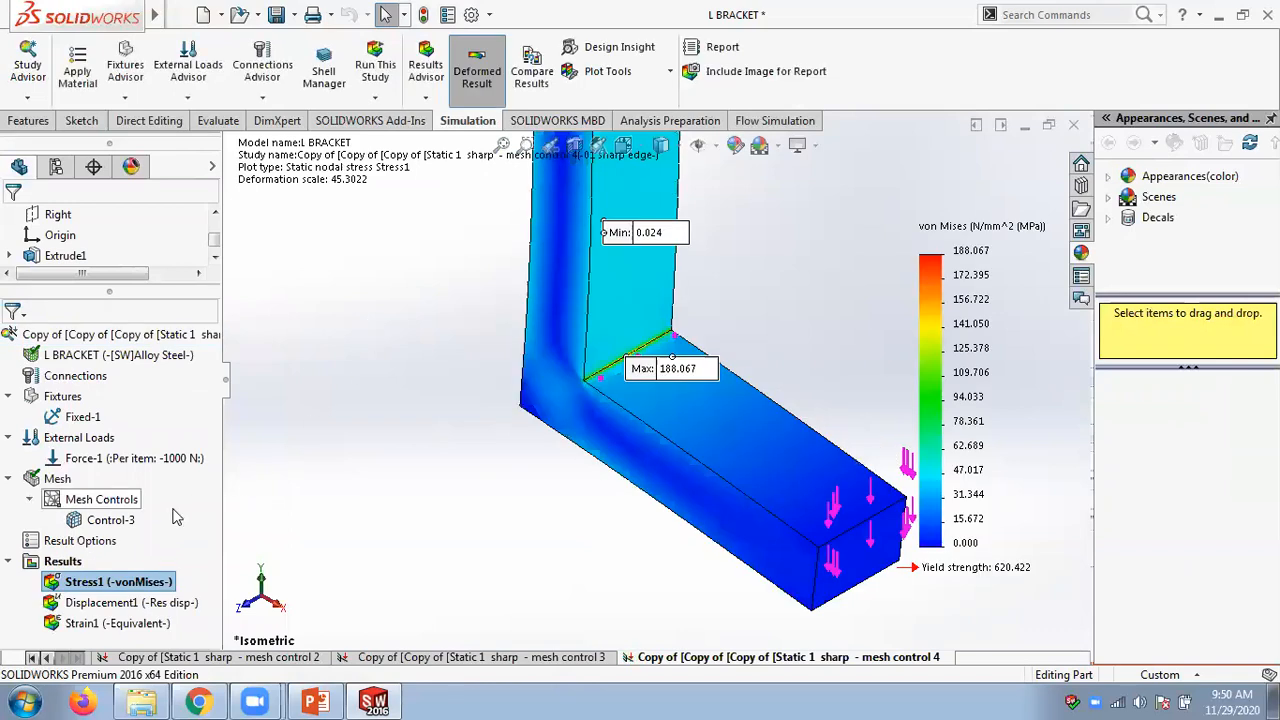
- Check the inner-edge mesh control's element size in the mesh control 4 study without changing its definition
right_click(110, 520)
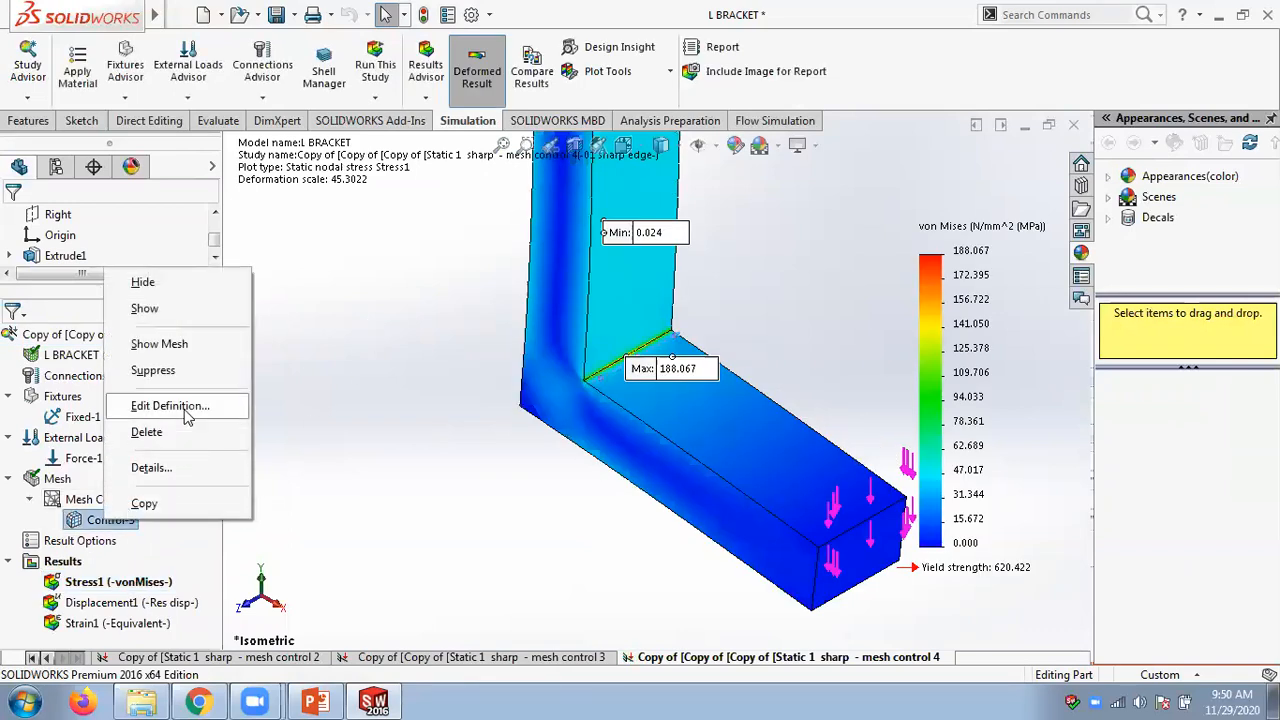
click(170, 406)
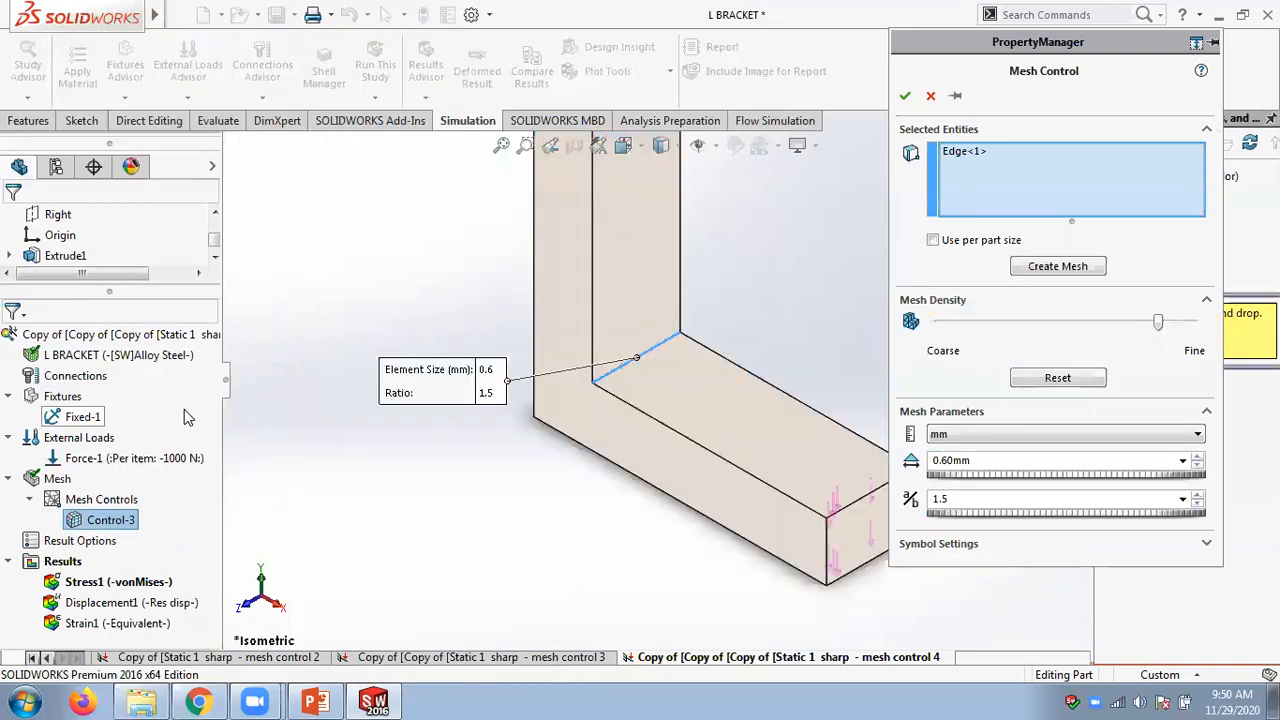
click(930, 95)
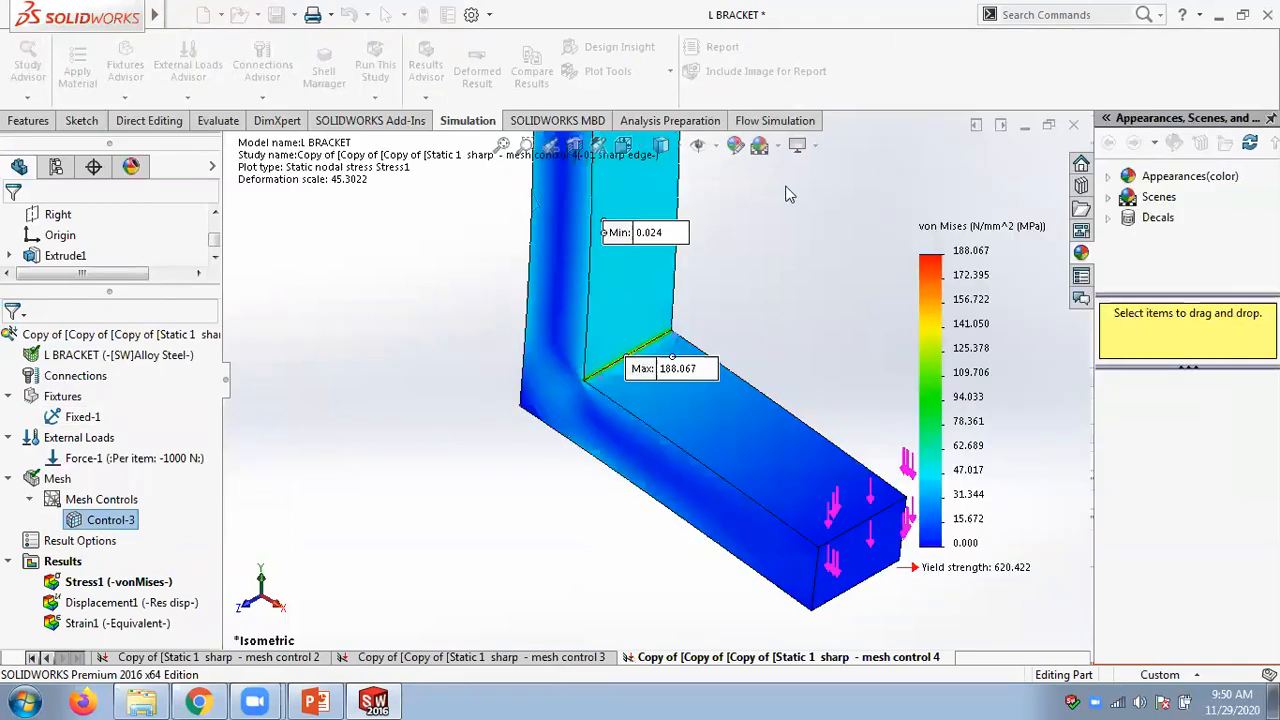
- Look at the mesh control 3 study, return to mesh control 4 and show its von Mises stress plot
click(513, 657)
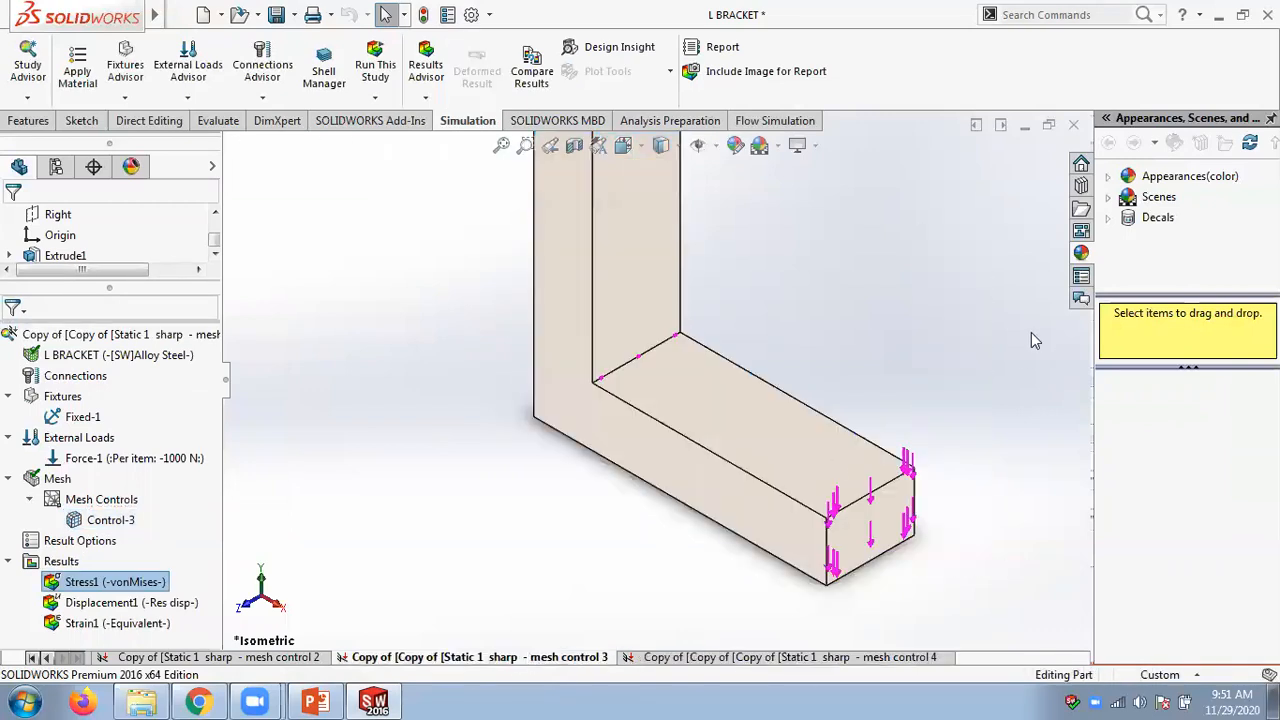
click(722, 657)
double_click(140, 580)
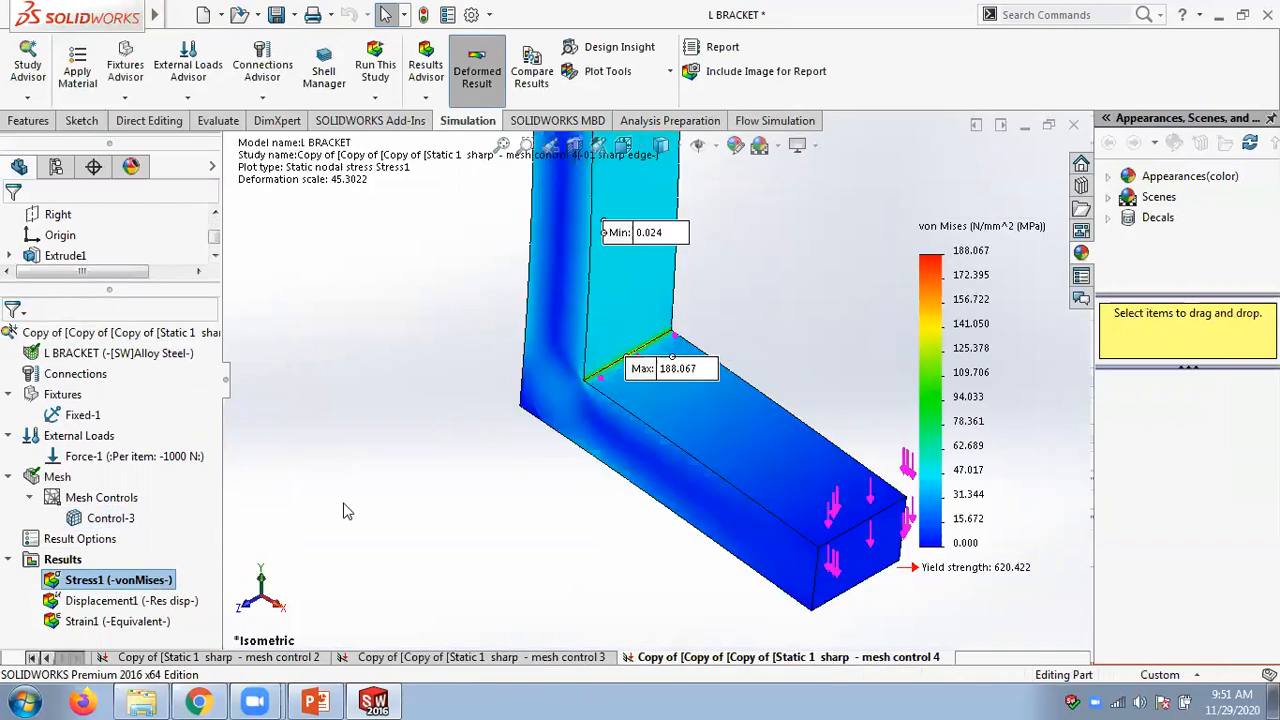
- Set the mesh control 4 study's inner-edge control to ratio 1 and element size 0.20 mm, and create the curvature based mesh
right_click(103, 524)
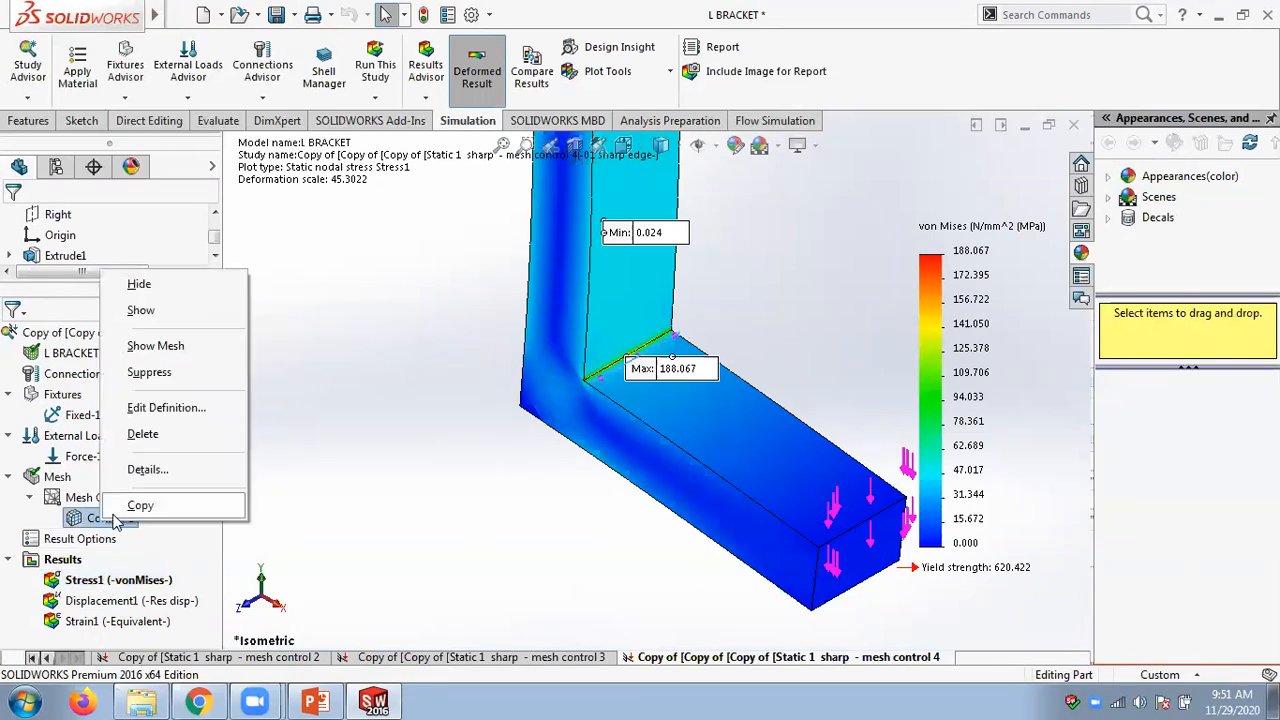
click(175, 406)
double_click(958, 497)
text(0.)
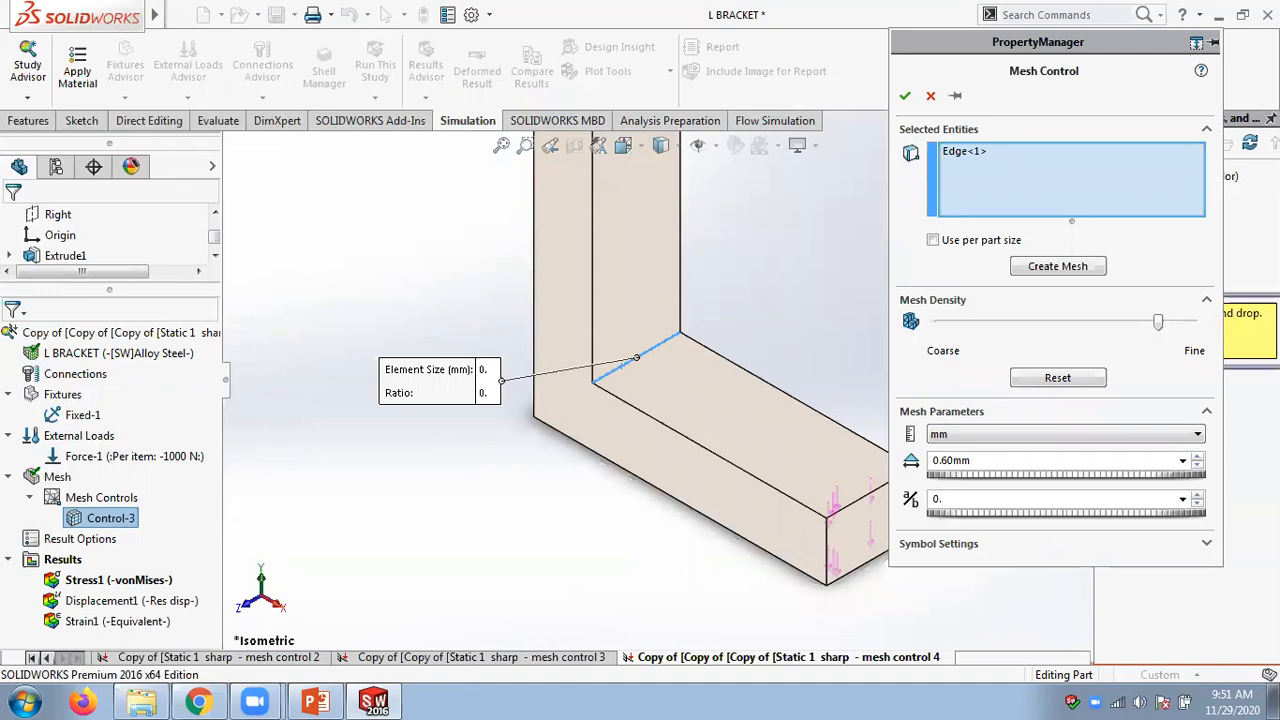
key(BackSpace)
key(BackSpace)
text(1)
double_click(1016, 461)
text(0.2)
key(Return)
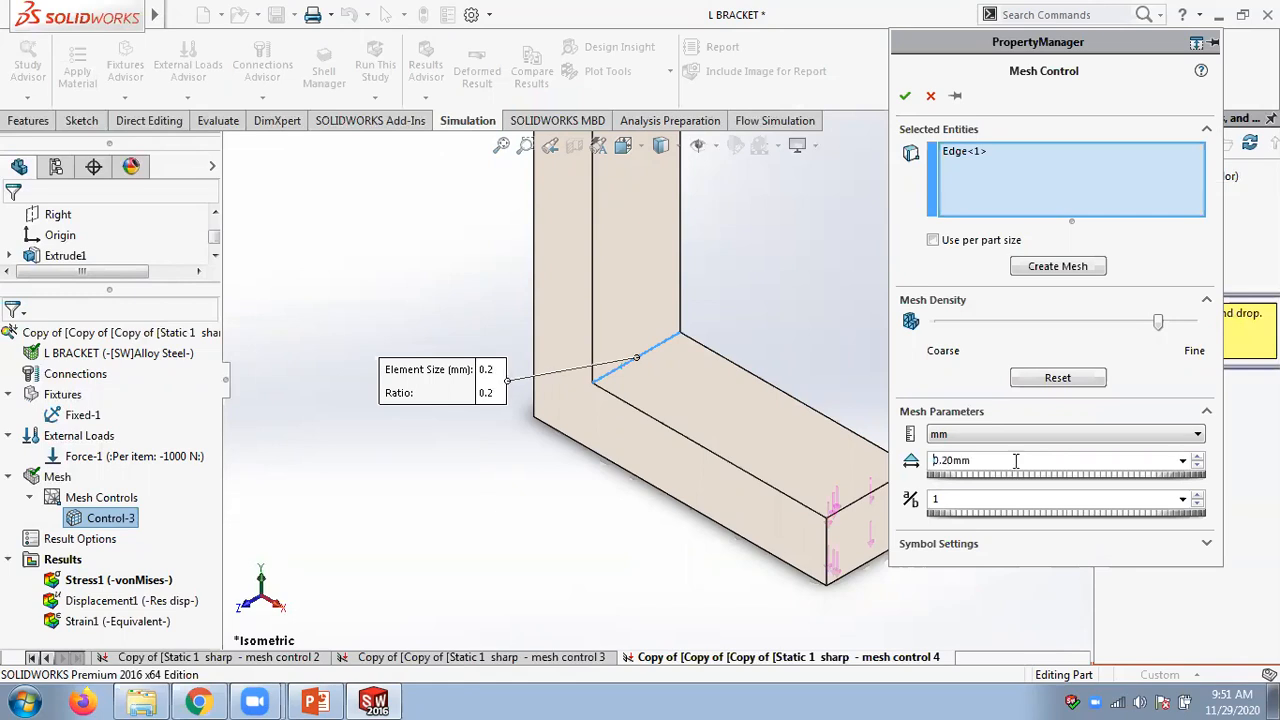
click(1058, 267)
click(735, 404)
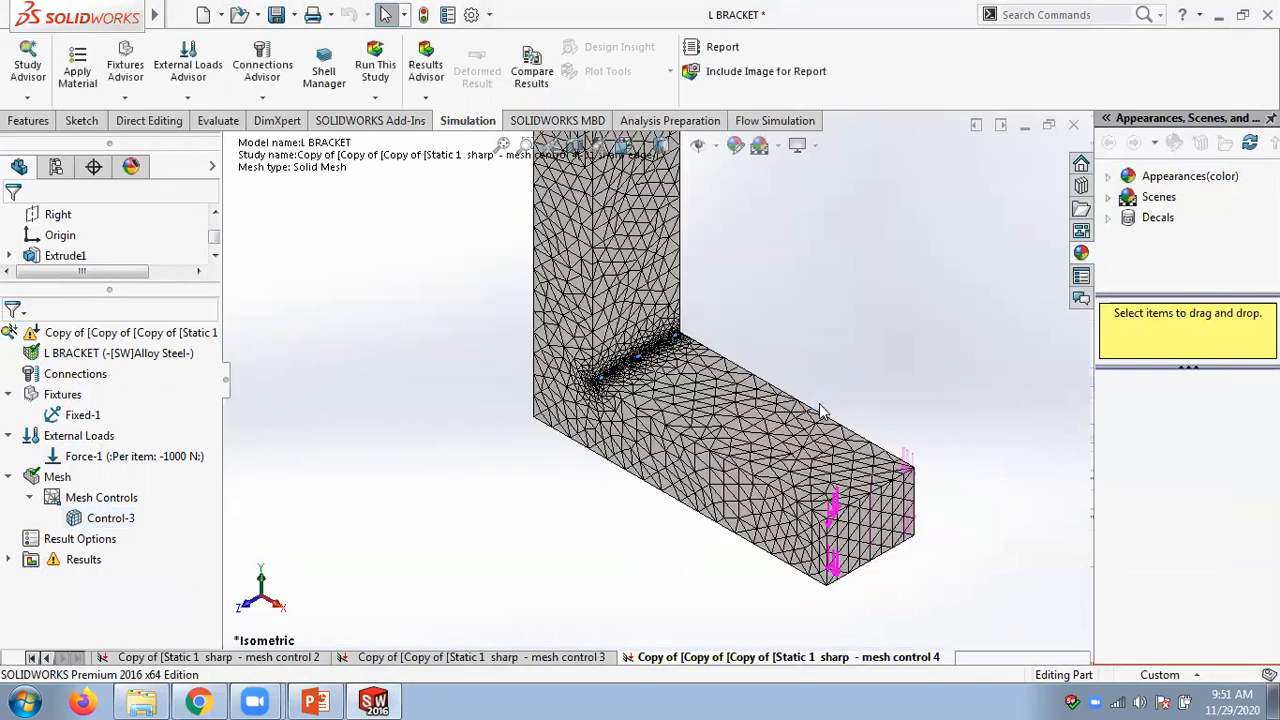
- Run the remeshed mesh control 4 study and fit the whole bracket's stress plot in view
right_click(84, 335)
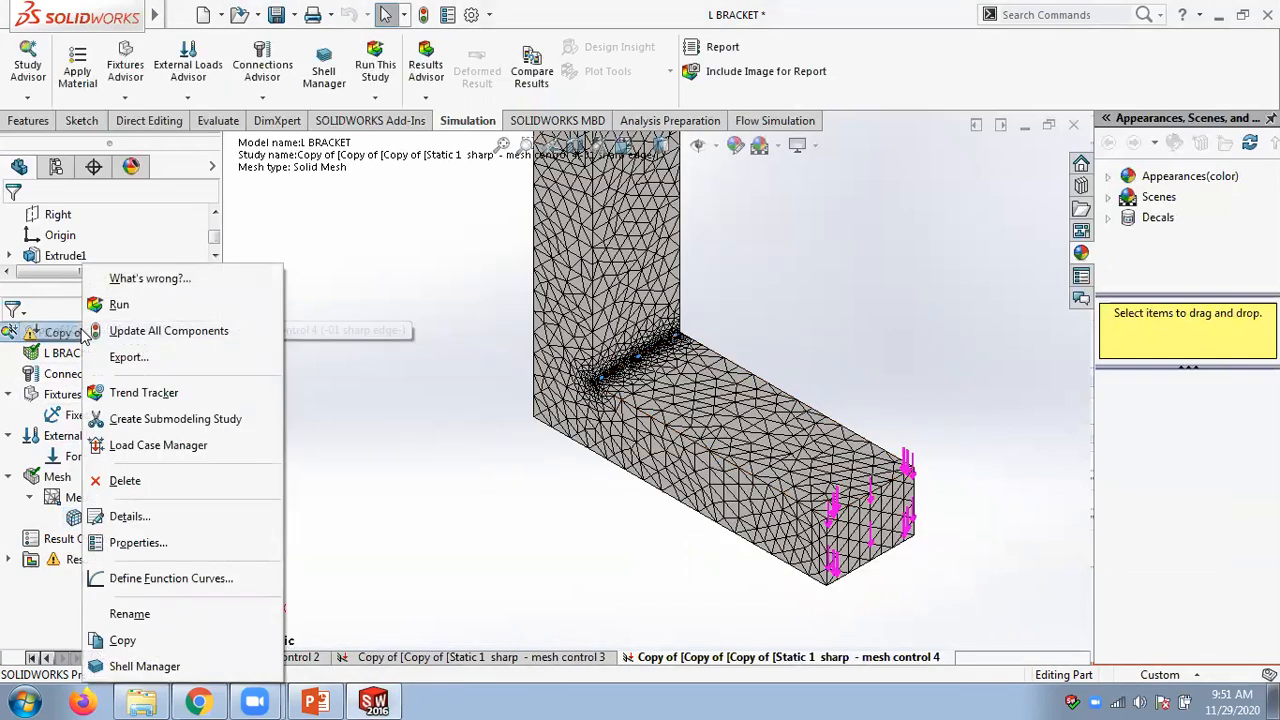
click(124, 310)
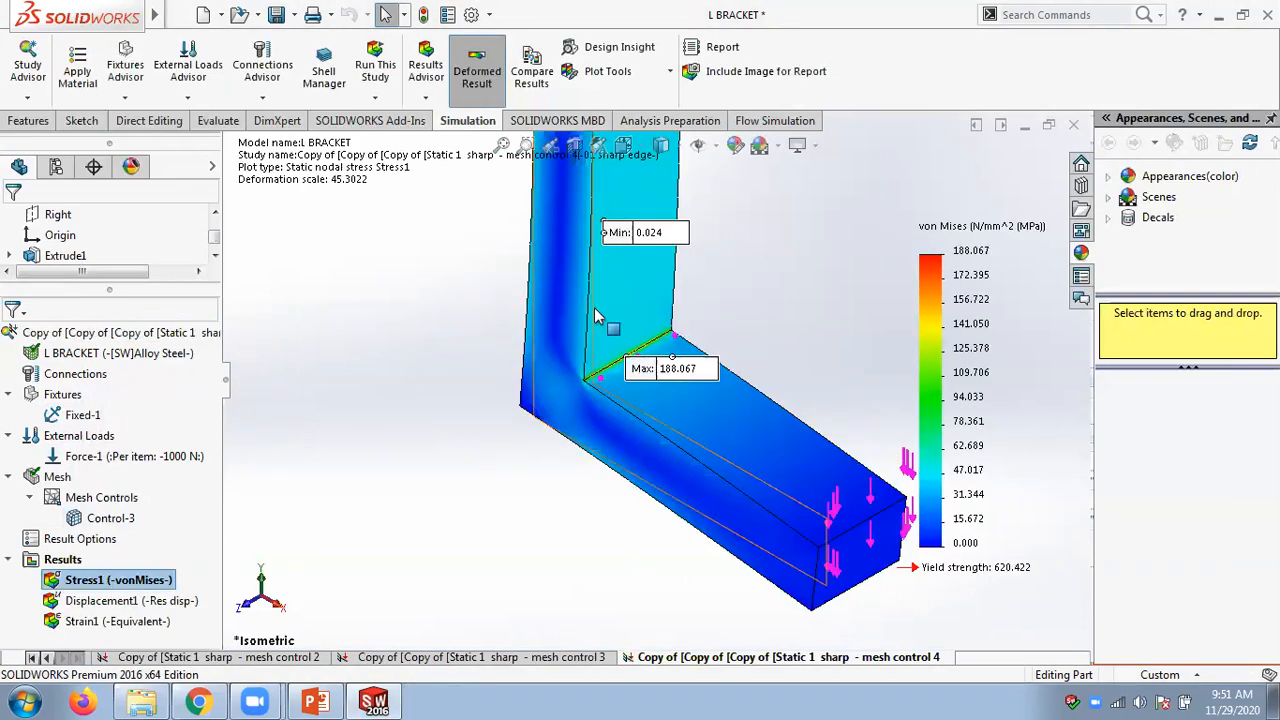
key(f)
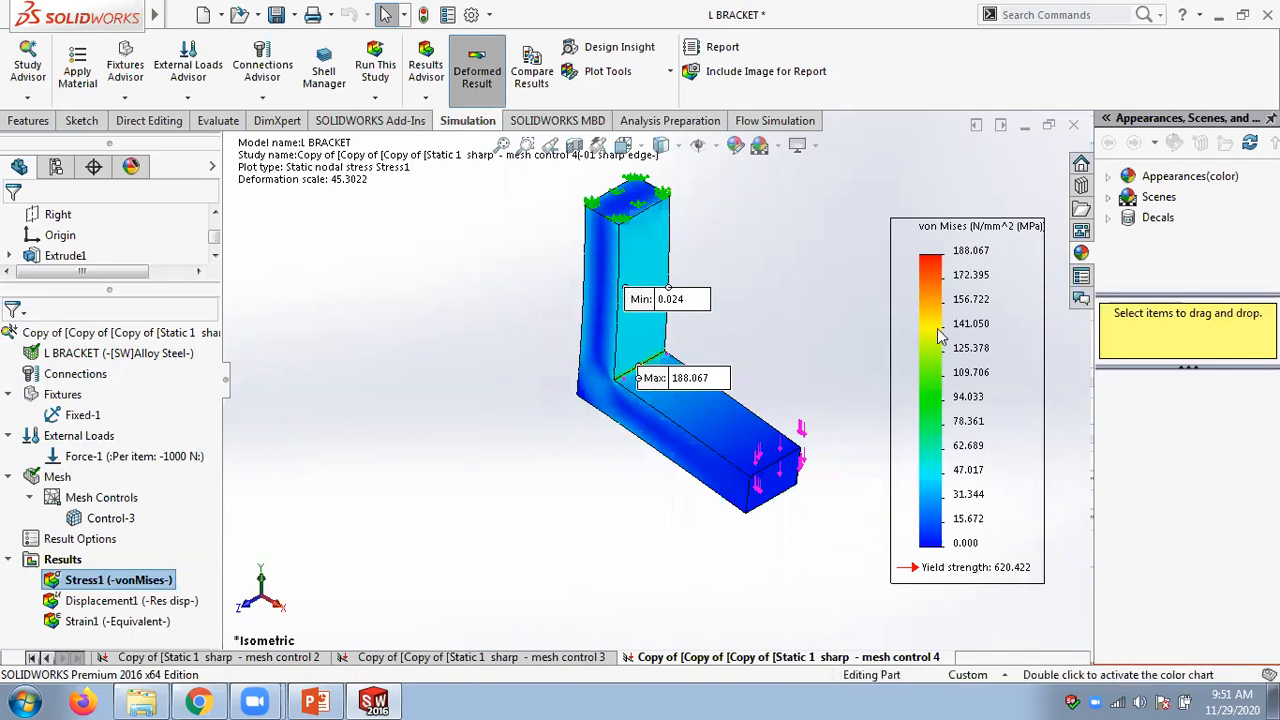
- Set the mesh control 4 study's inner-edge mesh control to element size 0.05 mm and ratio 1.5
right_click(110, 522)
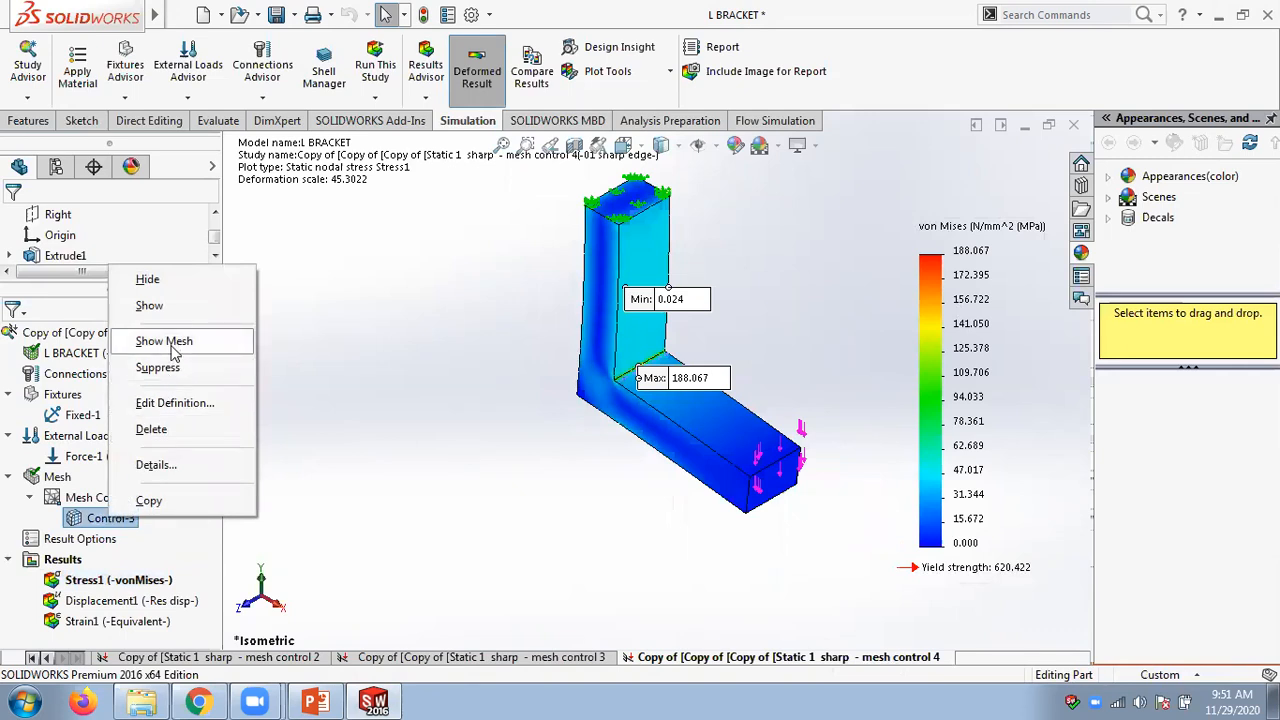
click(180, 403)
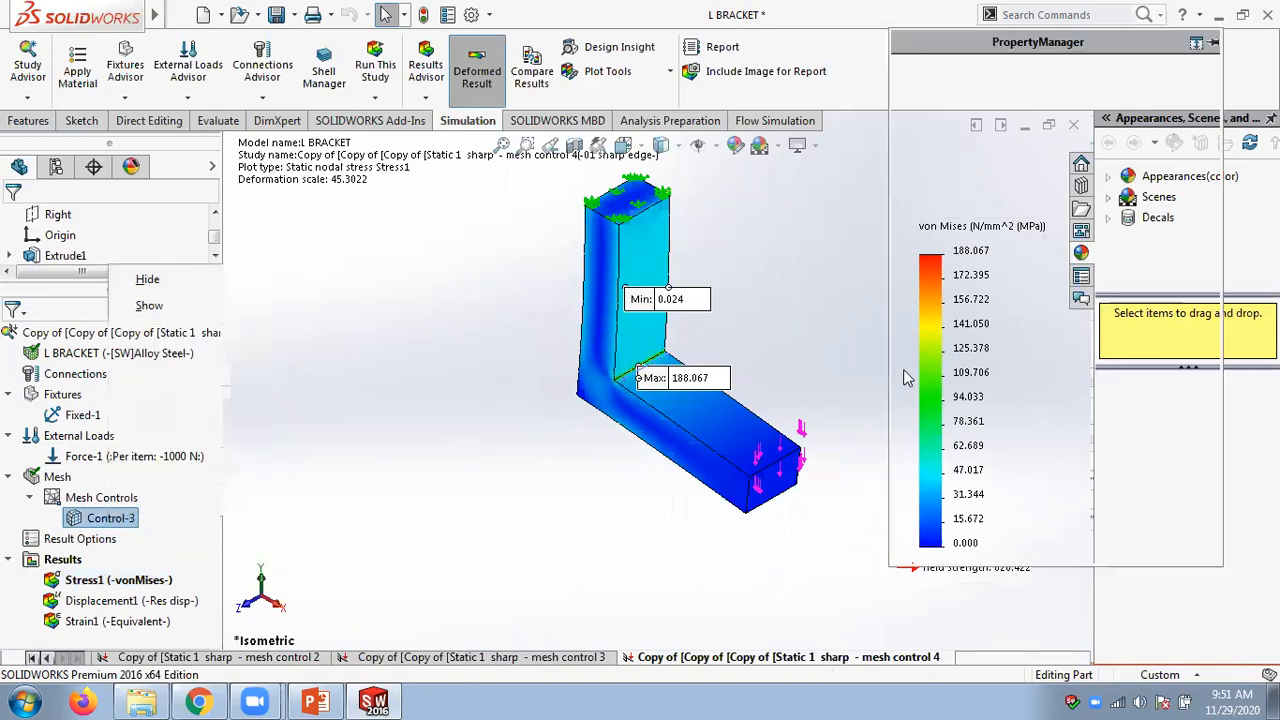
double_click(980, 456)
text(0.)
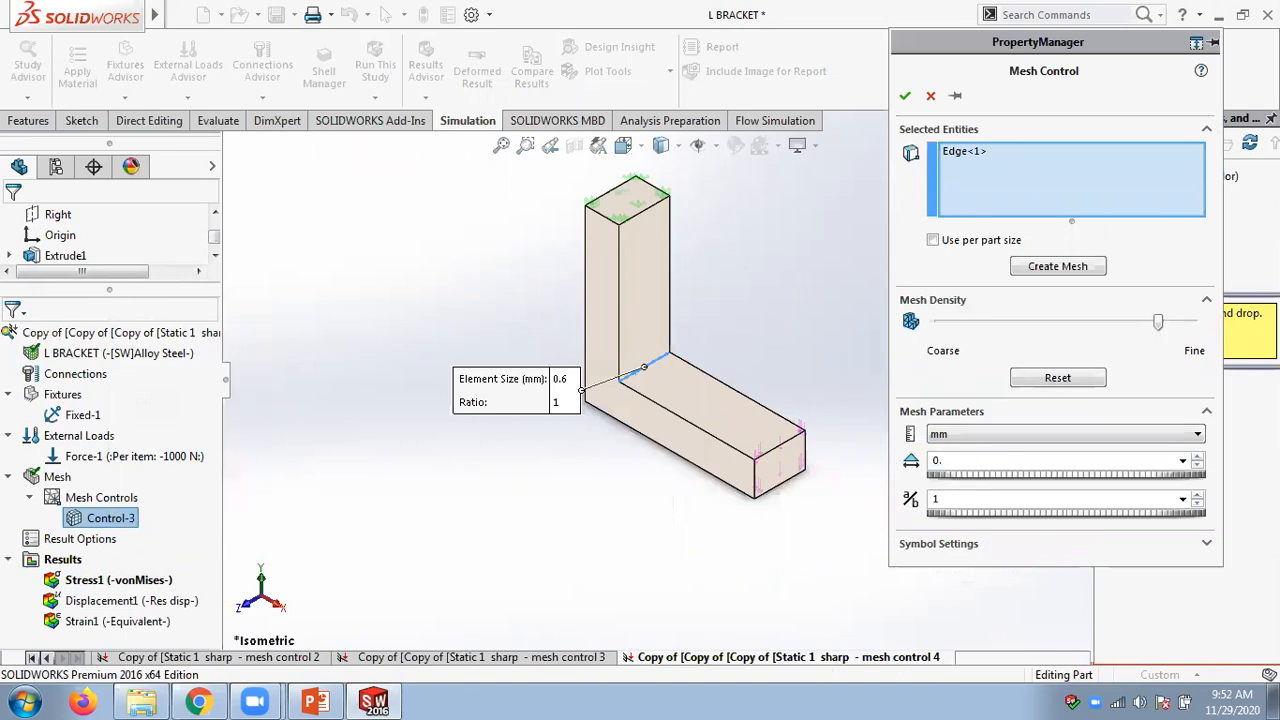
text(05)
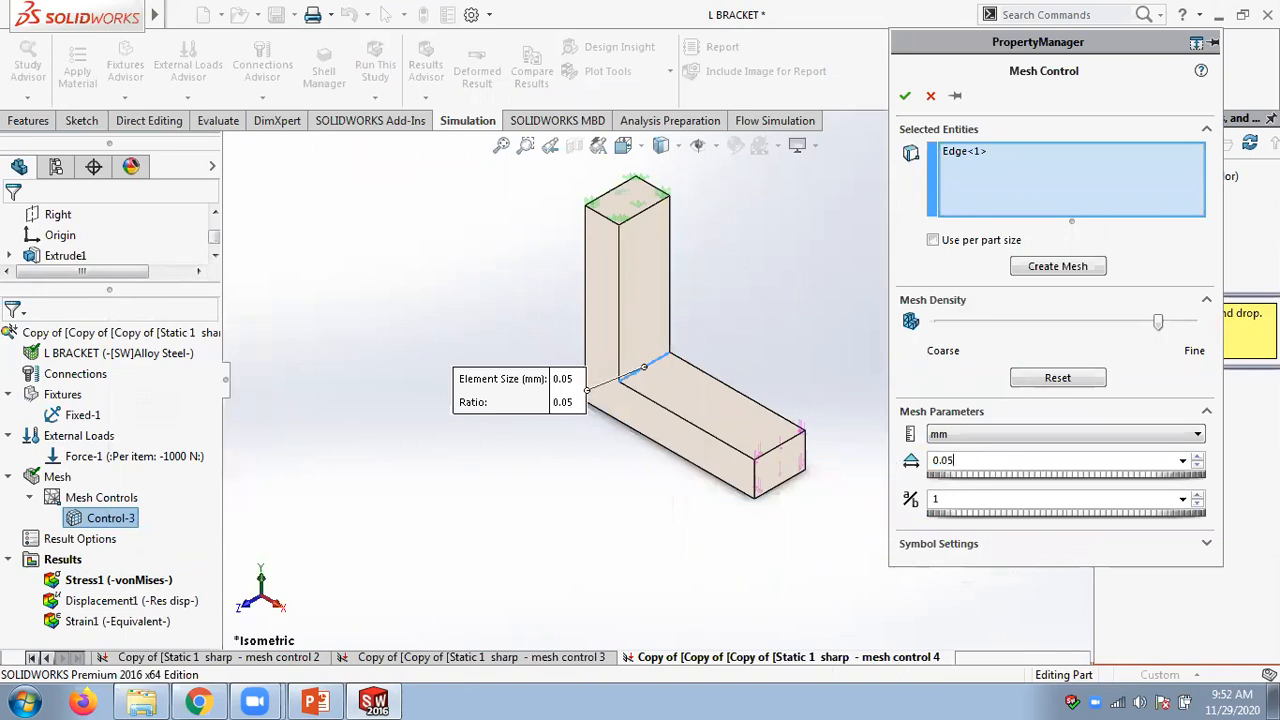
key(Return)
text(1.5)
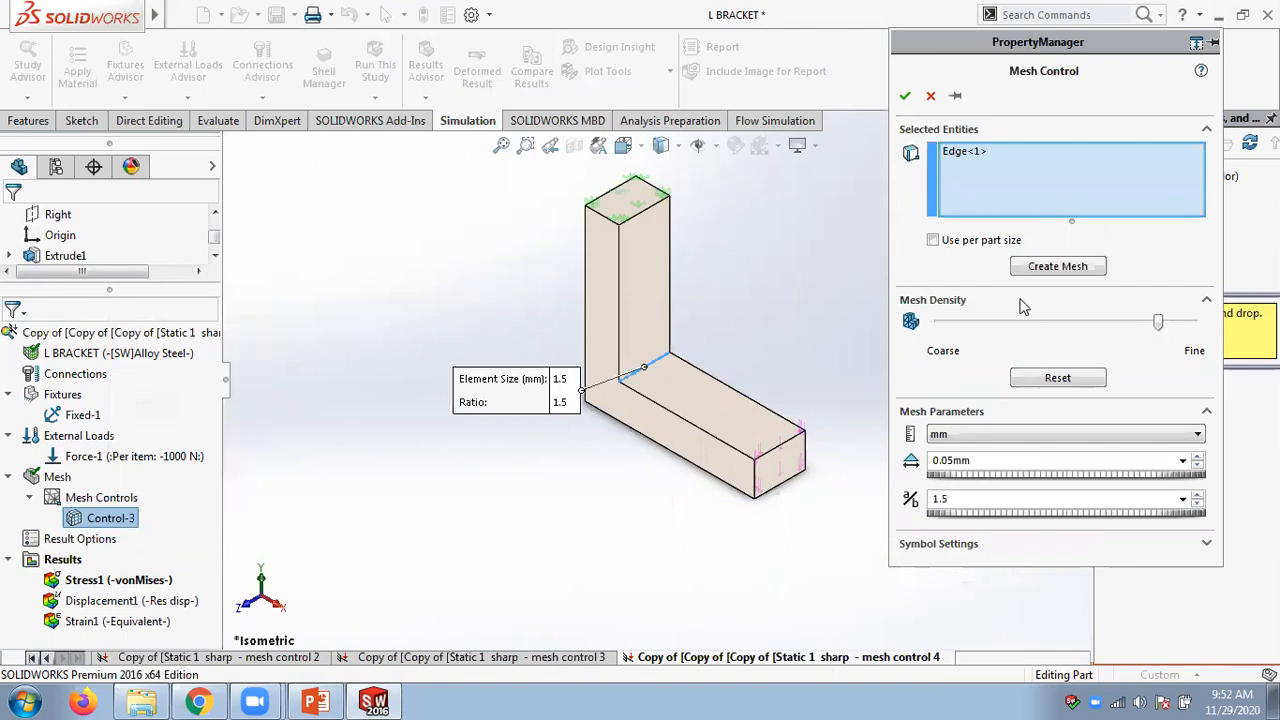
right_click(967, 170)
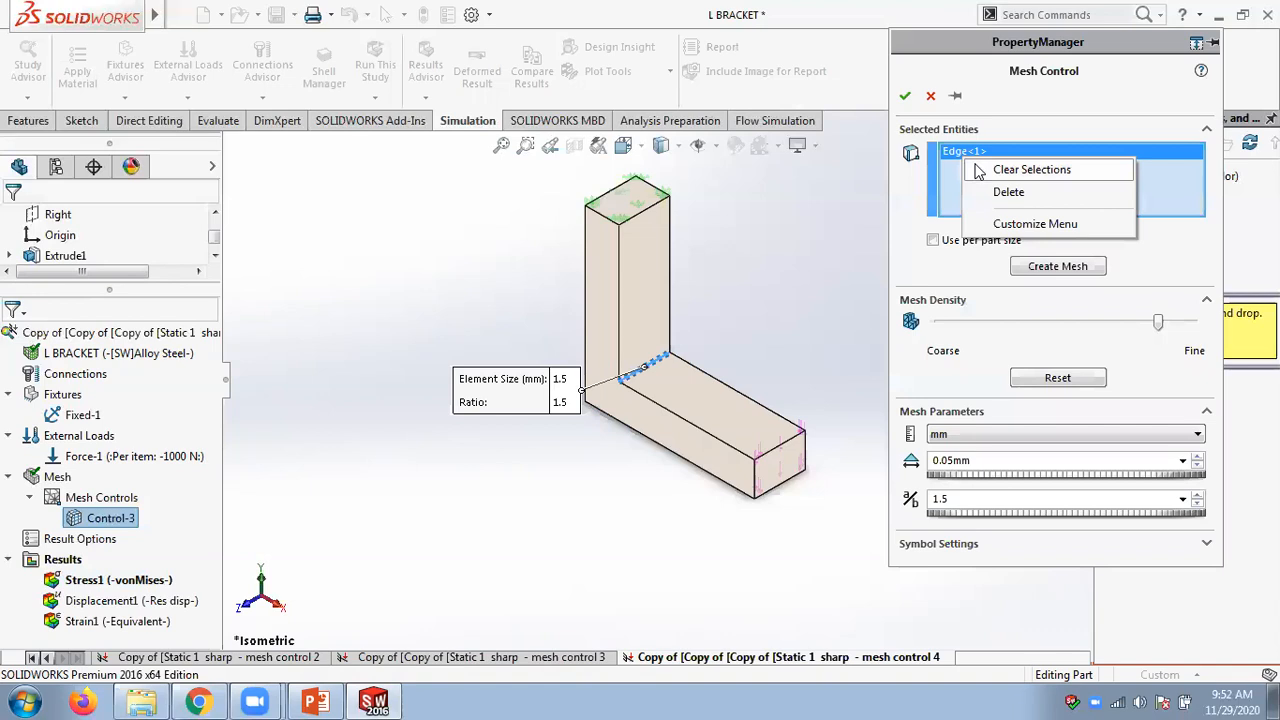
click(980, 172)
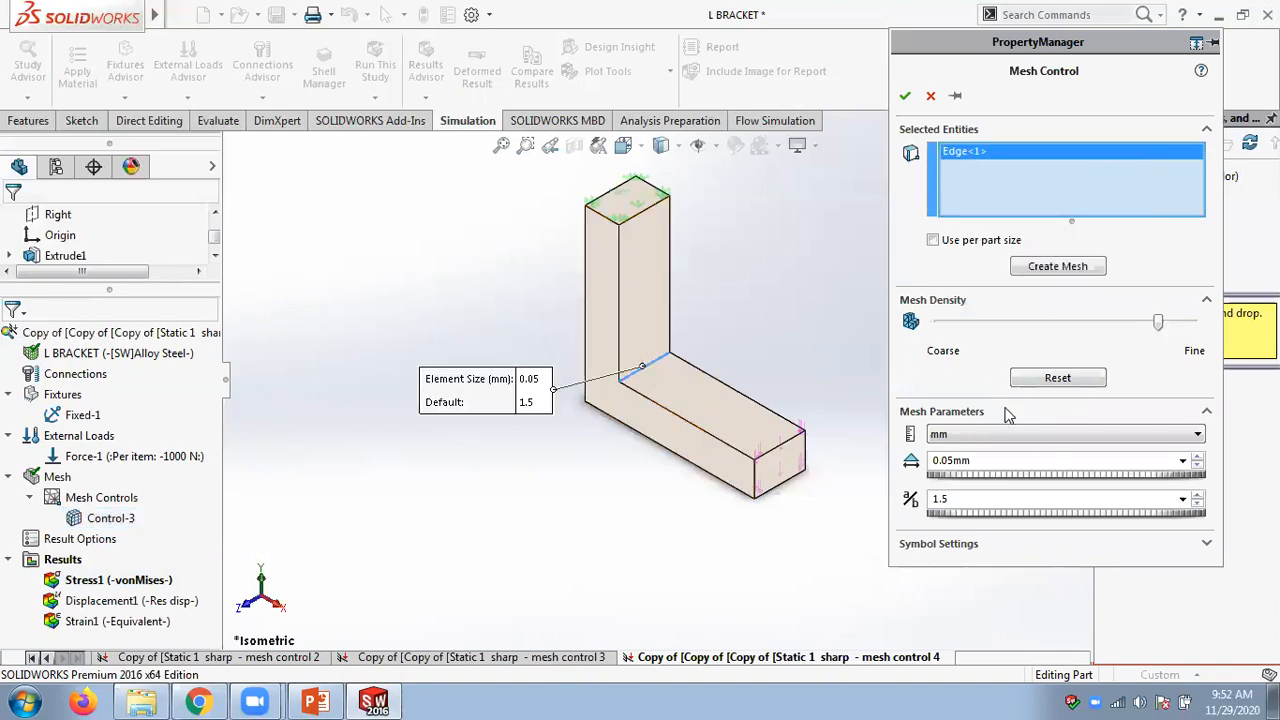
- Create the curvature based mesh from the edited edge control and run the mesh control 4 study
click(1040, 270)
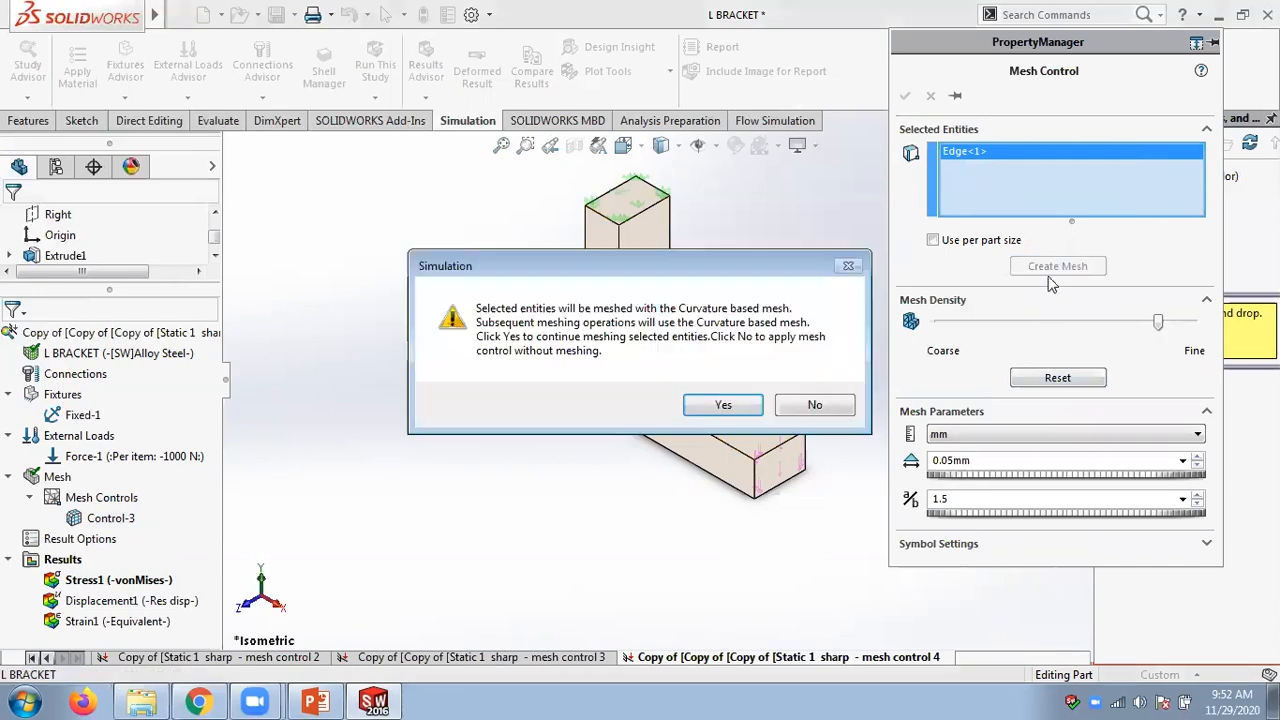
click(728, 408)
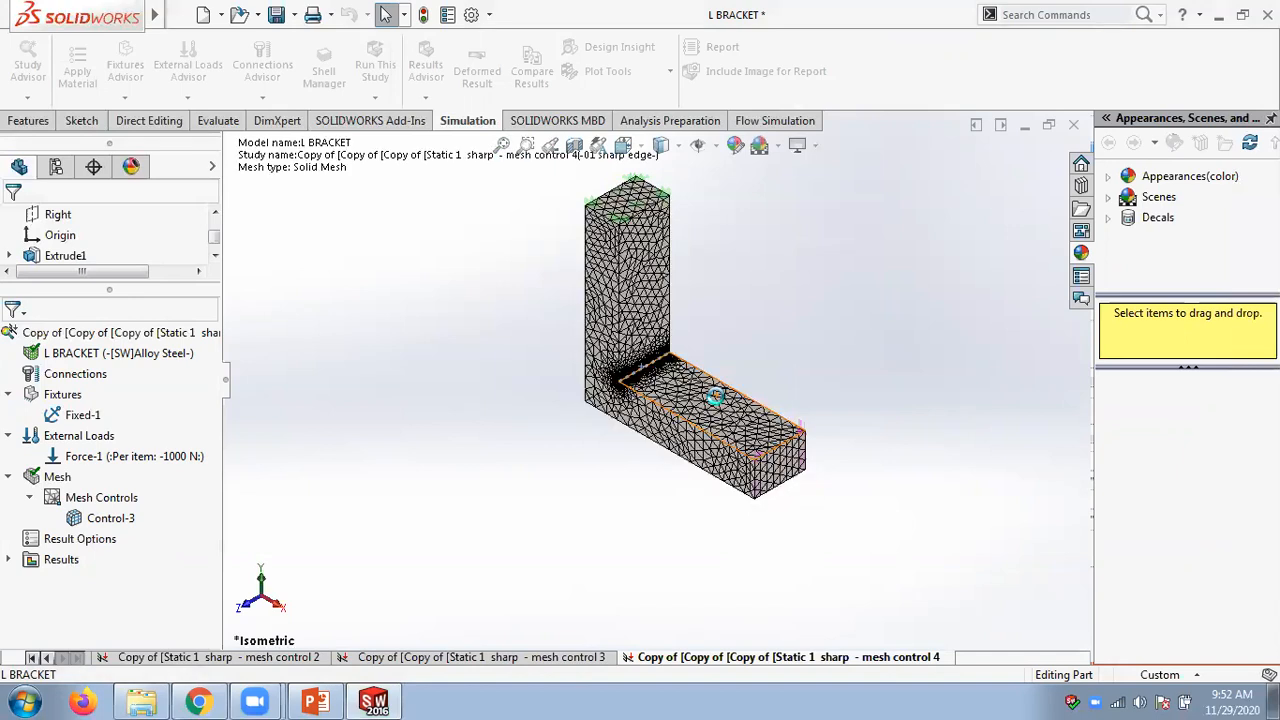
right_click(103, 338)
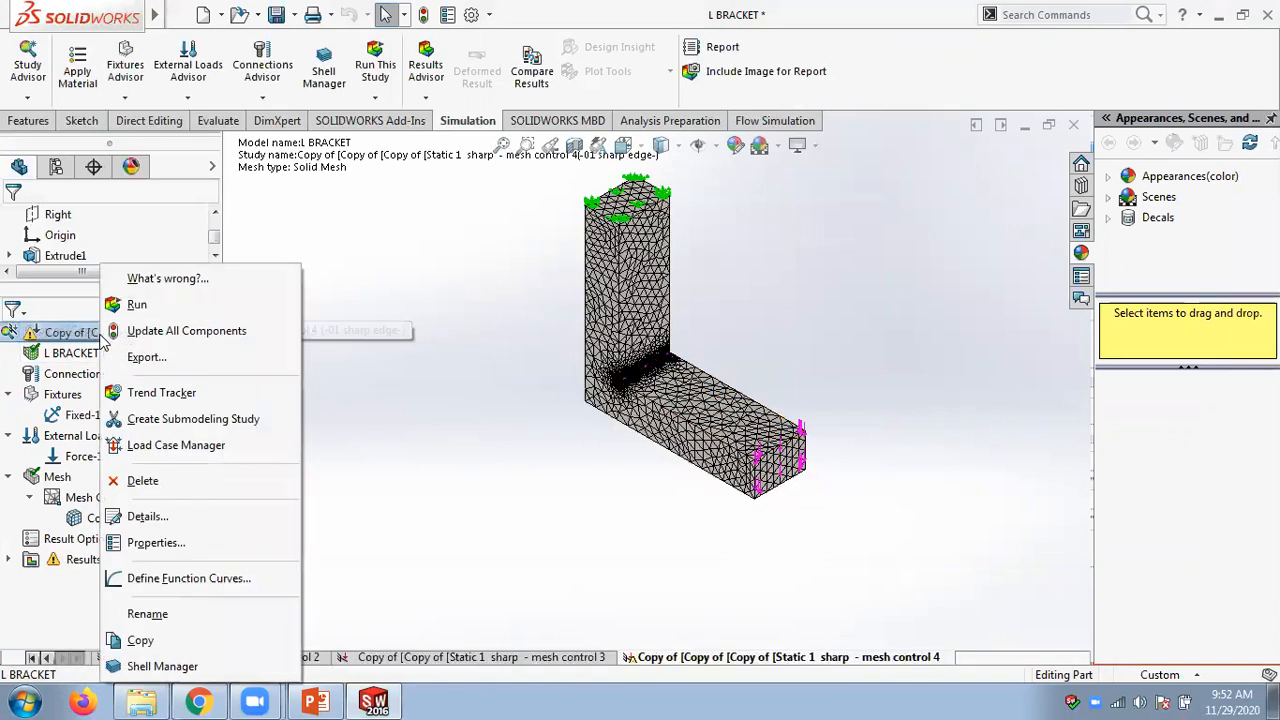
click(137, 304)
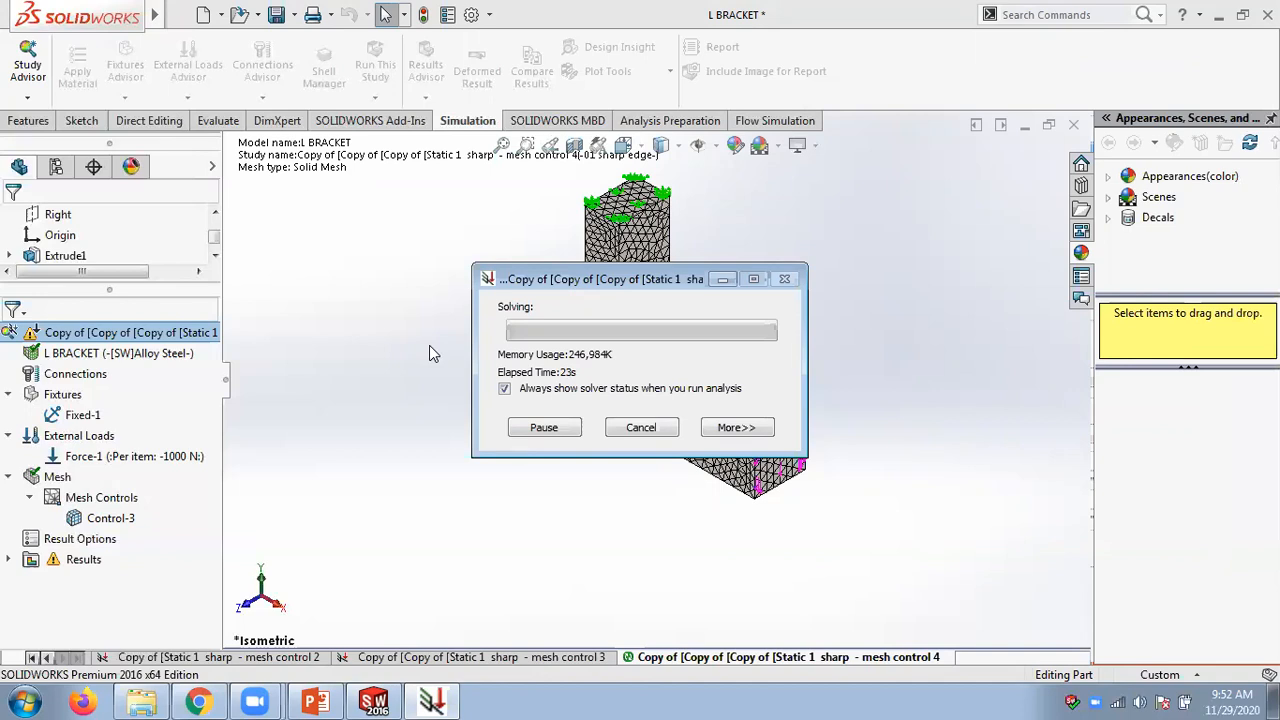
- Switch to PowerPoint and view the slide with the summary table of maximum displacement and von Mises stress per mesh study
click(318, 700)
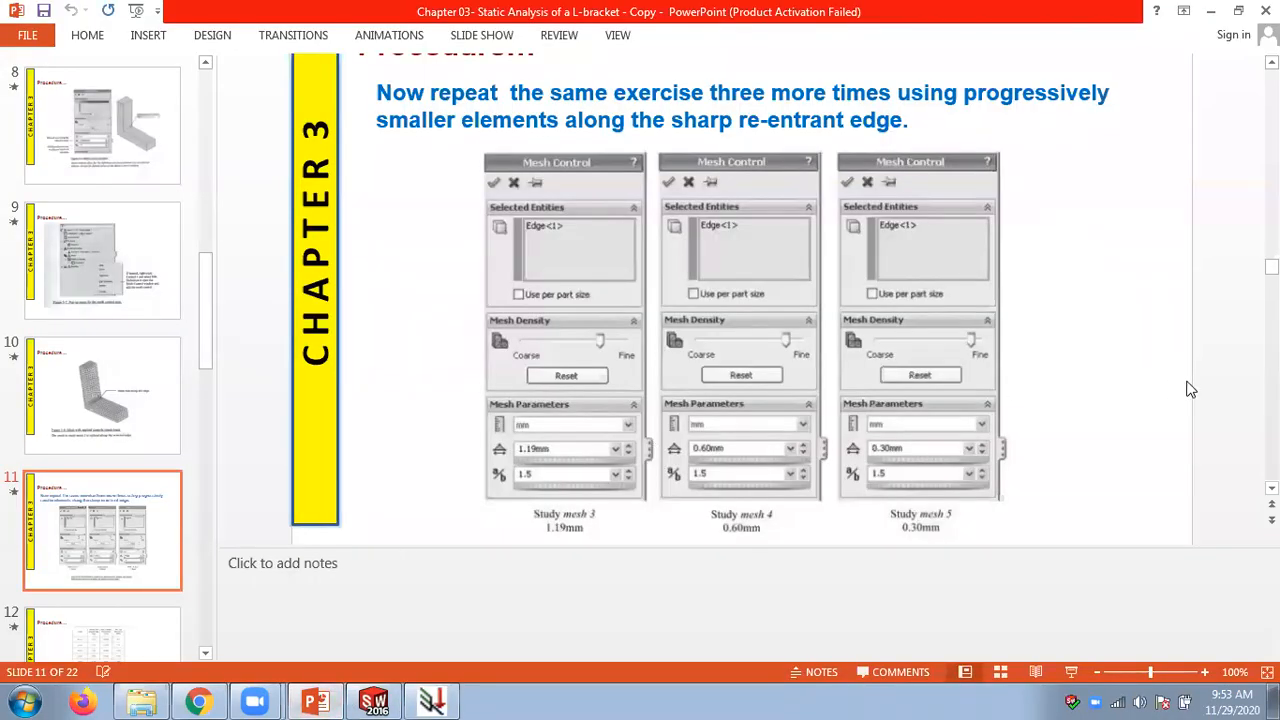
scroll(1190, 390, down, 3)
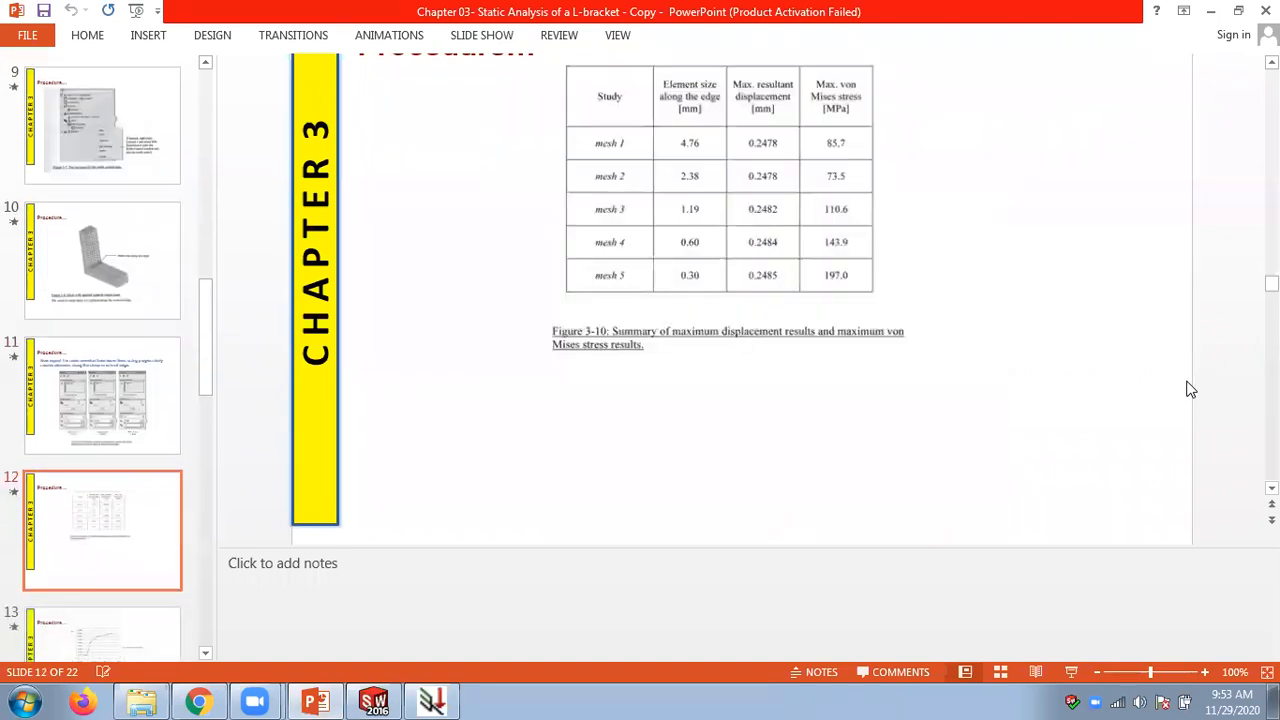
scroll(1022, 396, up, 1)
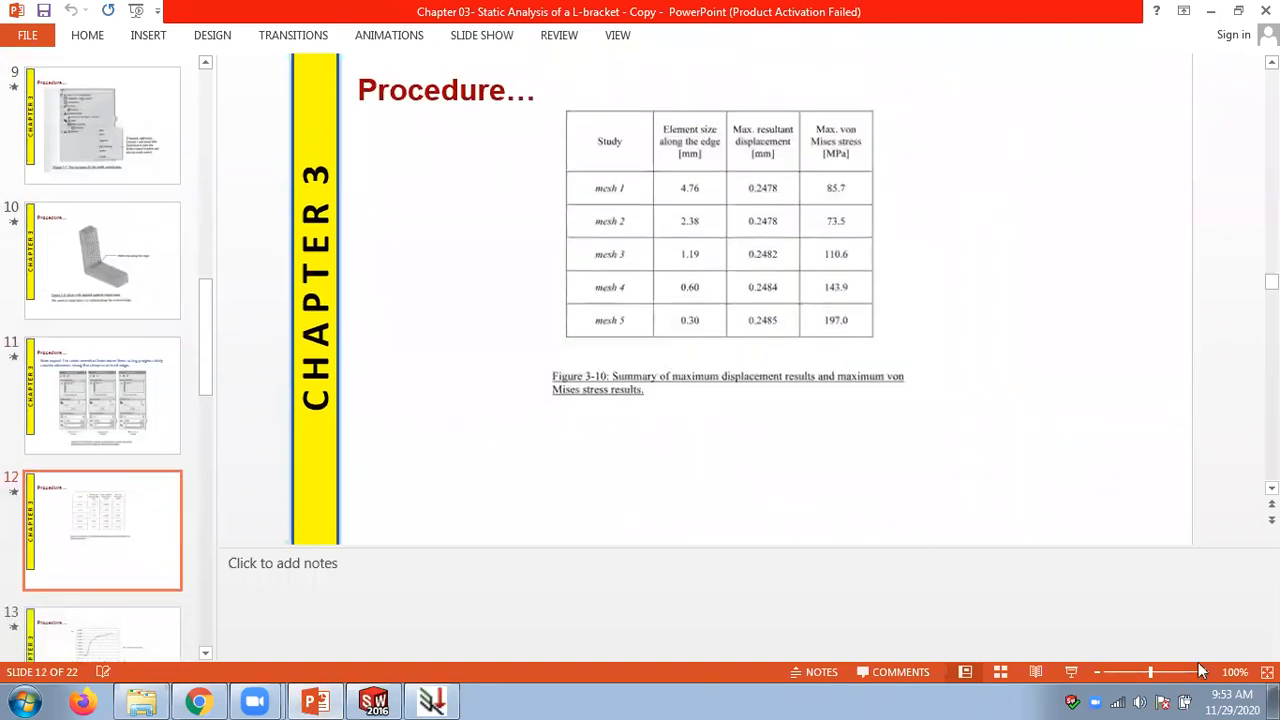
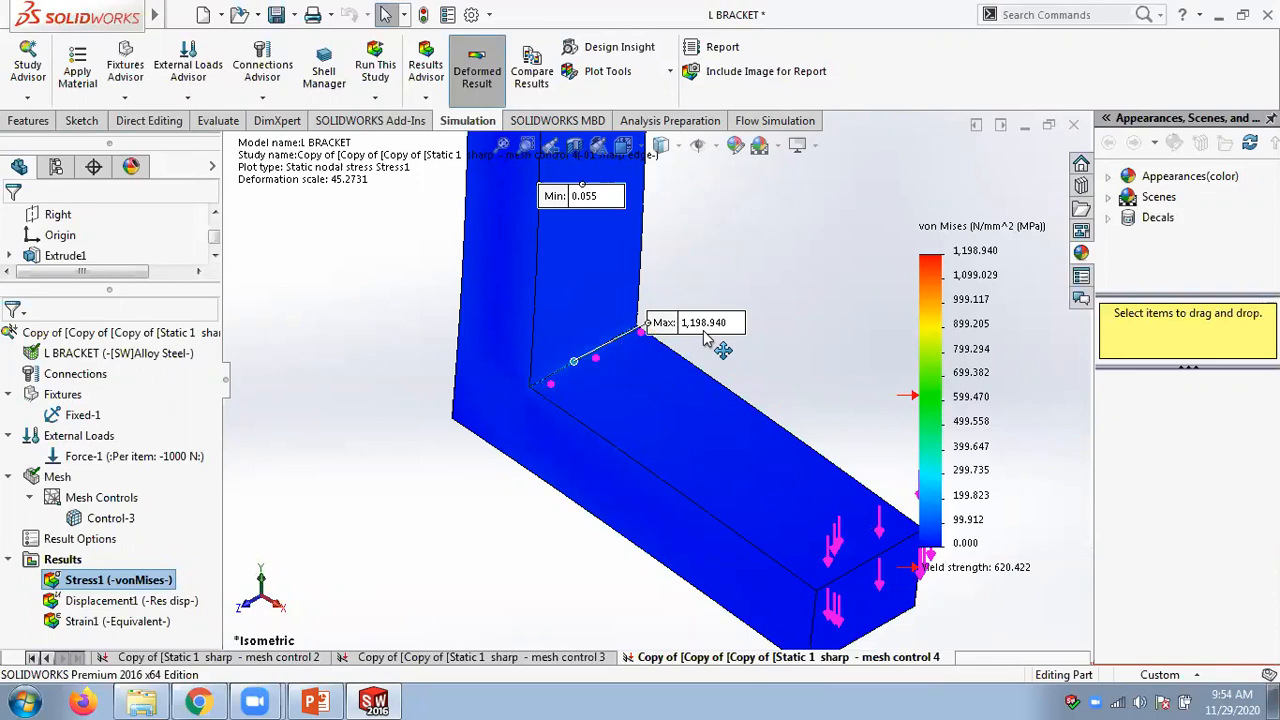
- Move the maximum stress label away from the bracket's inner edge, and show the Static 1 - sharp study's von Mises stress plot
drag(697, 333, 770, 291)
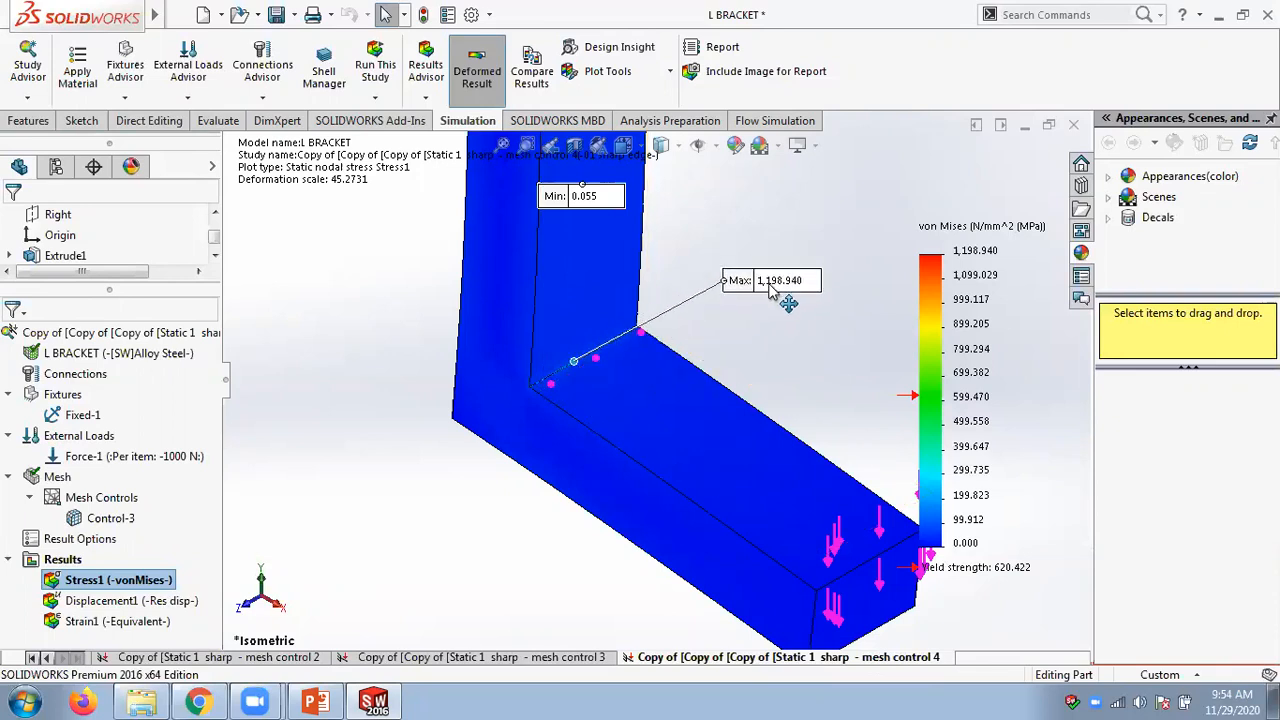
click(172, 658)
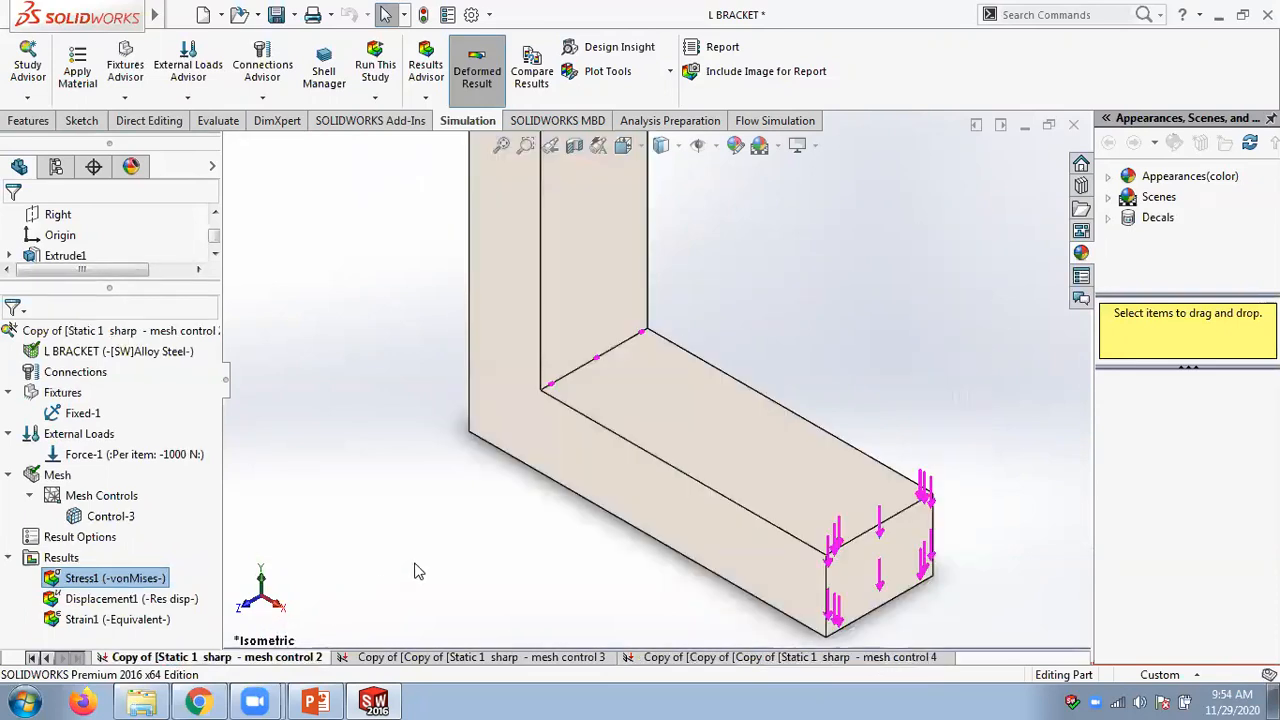
click(31, 658)
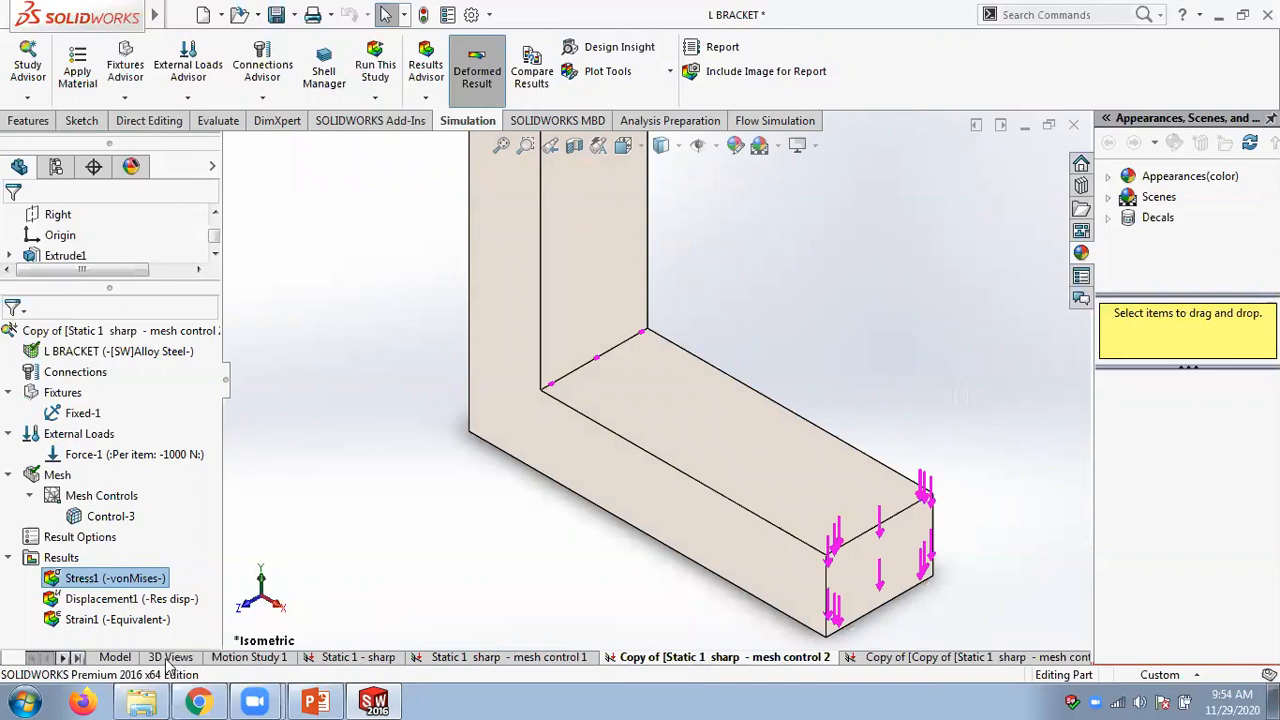
click(362, 658)
double_click(115, 511)
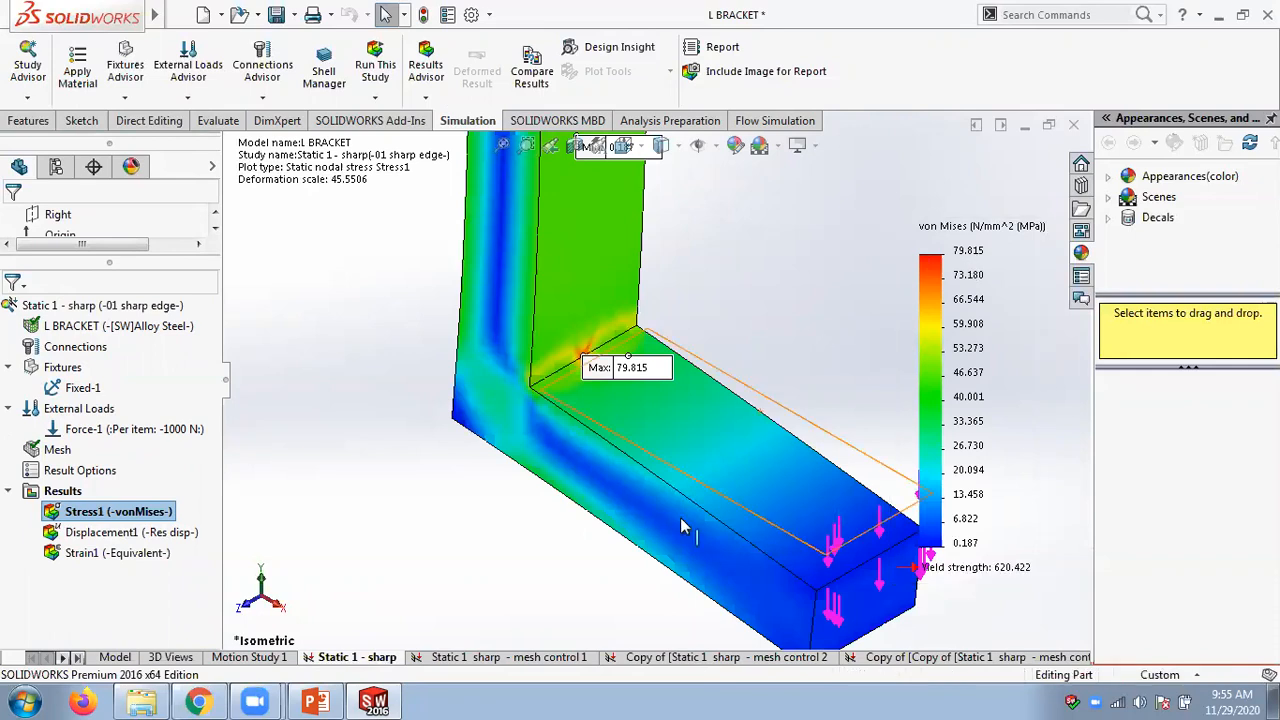
- Show the von Mises stress plot of the mesh control 1 study, followed by that of mesh control 2
click(478, 657)
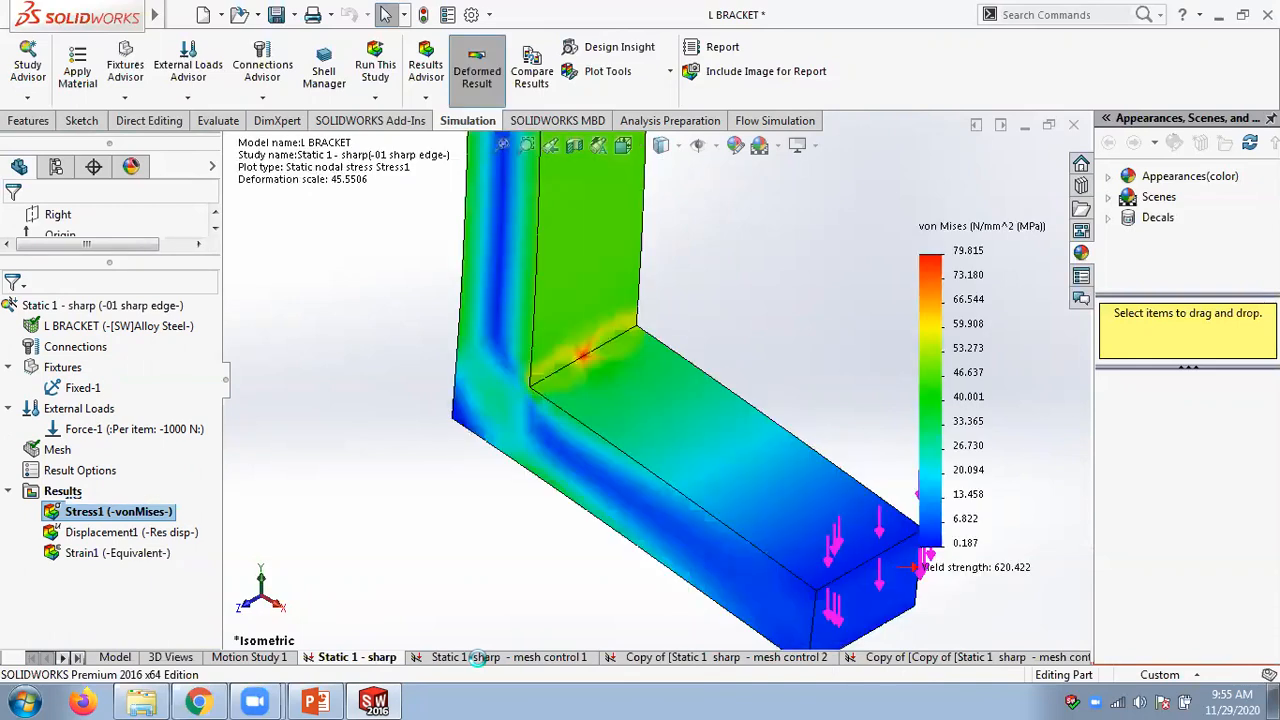
double_click(97, 568)
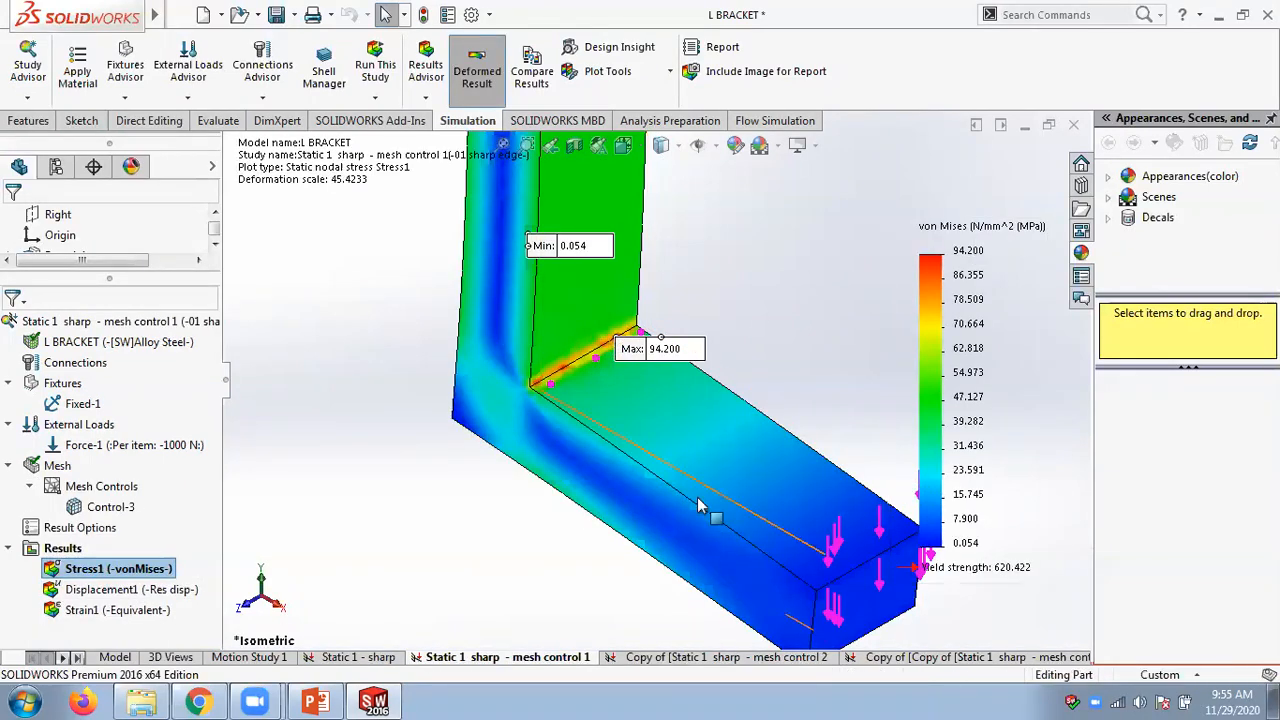
click(651, 657)
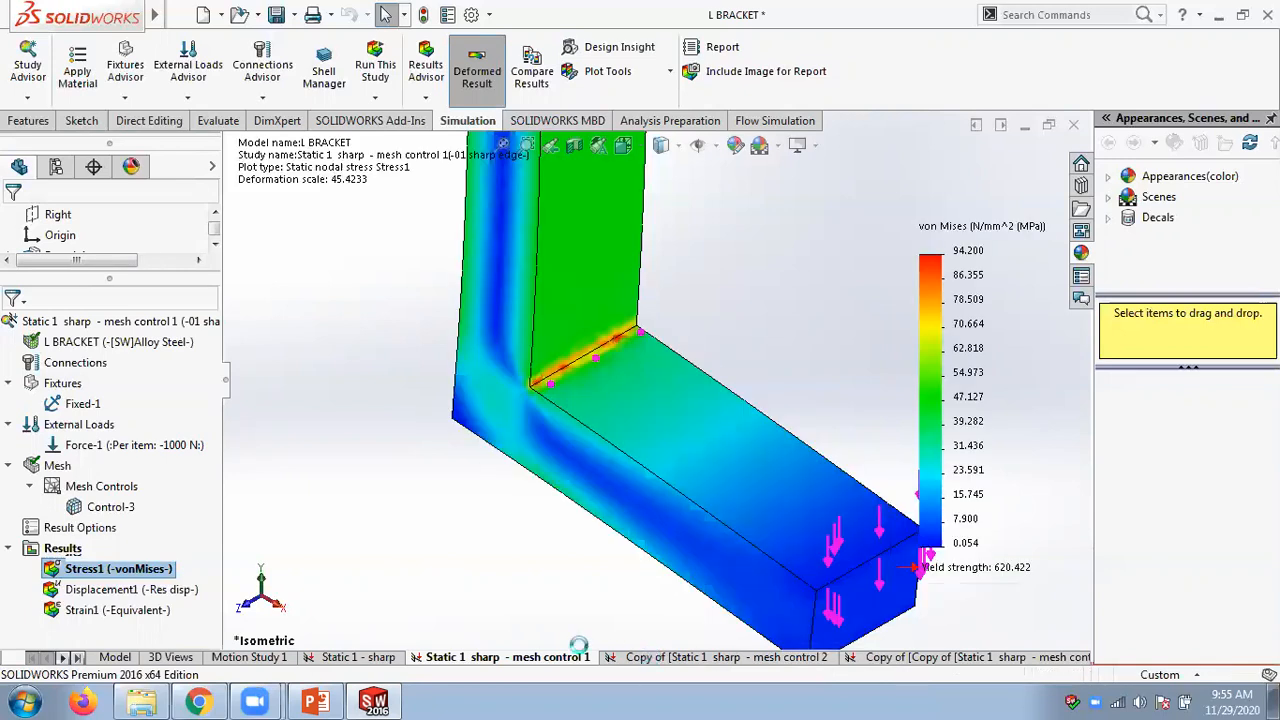
double_click(140, 576)
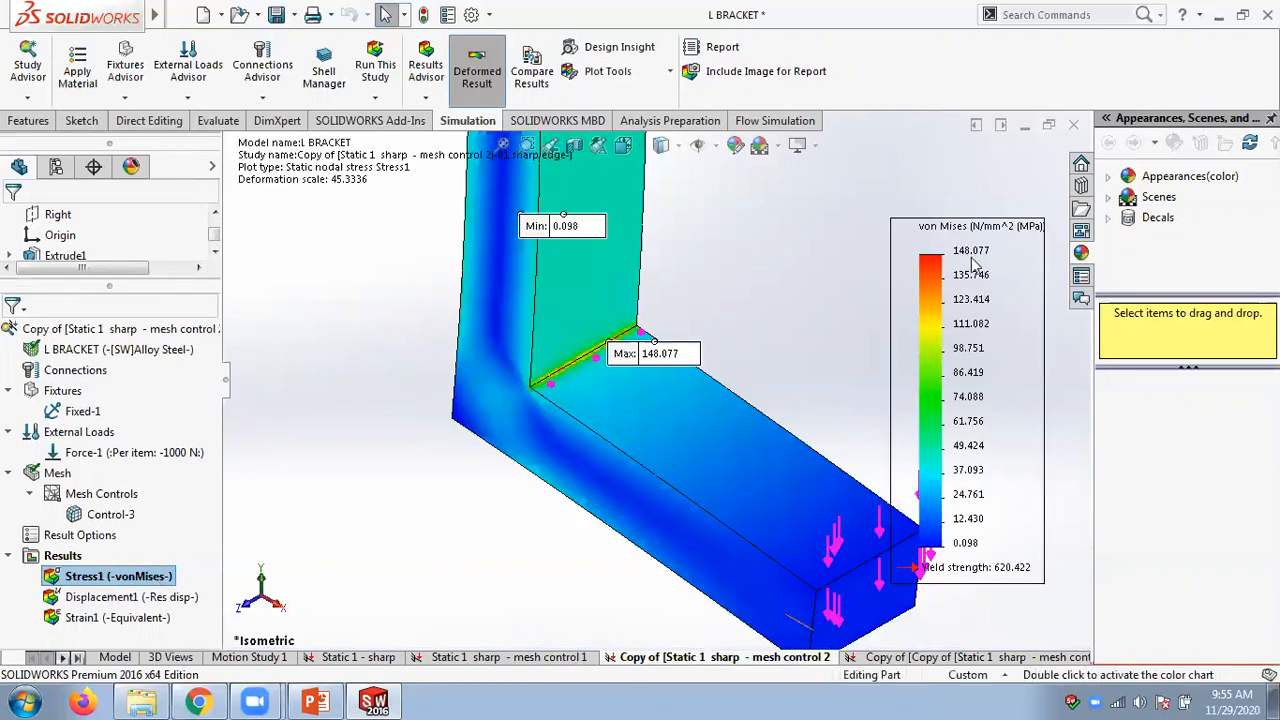
- Show the mesh control 3 study's von Mises stress plot and return to the mesh control 4 study
click(890, 658)
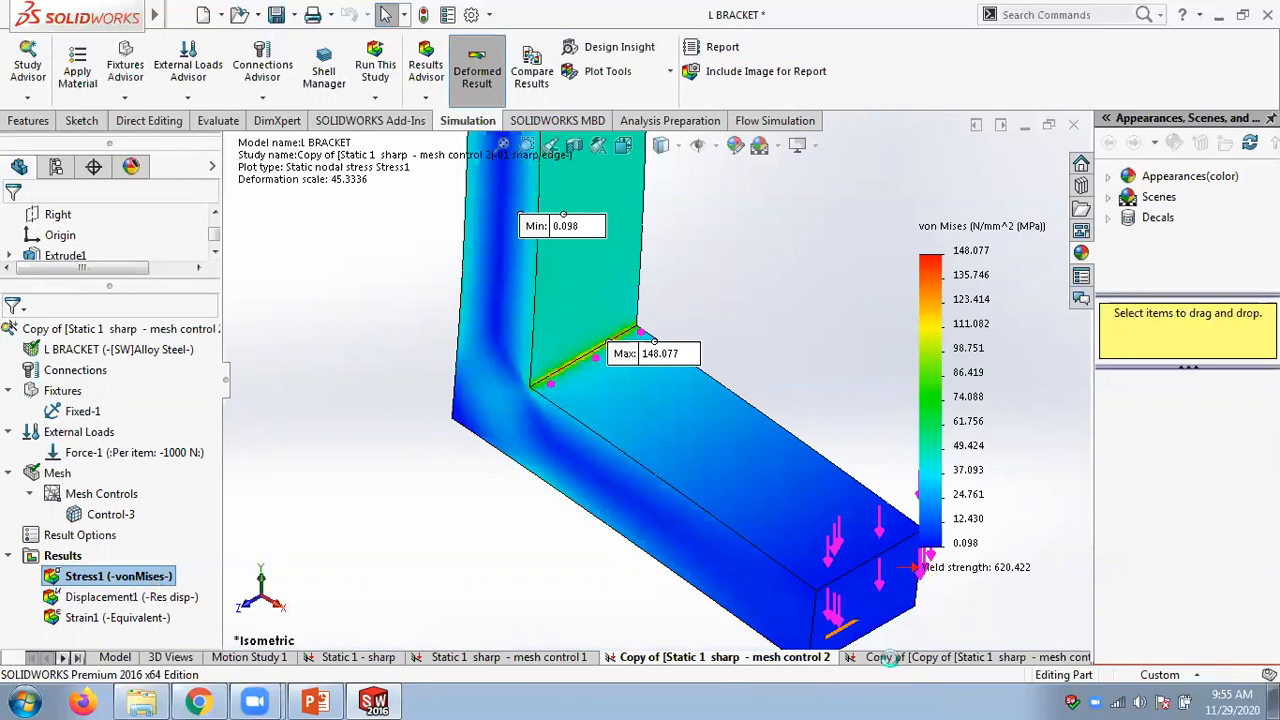
double_click(119, 577)
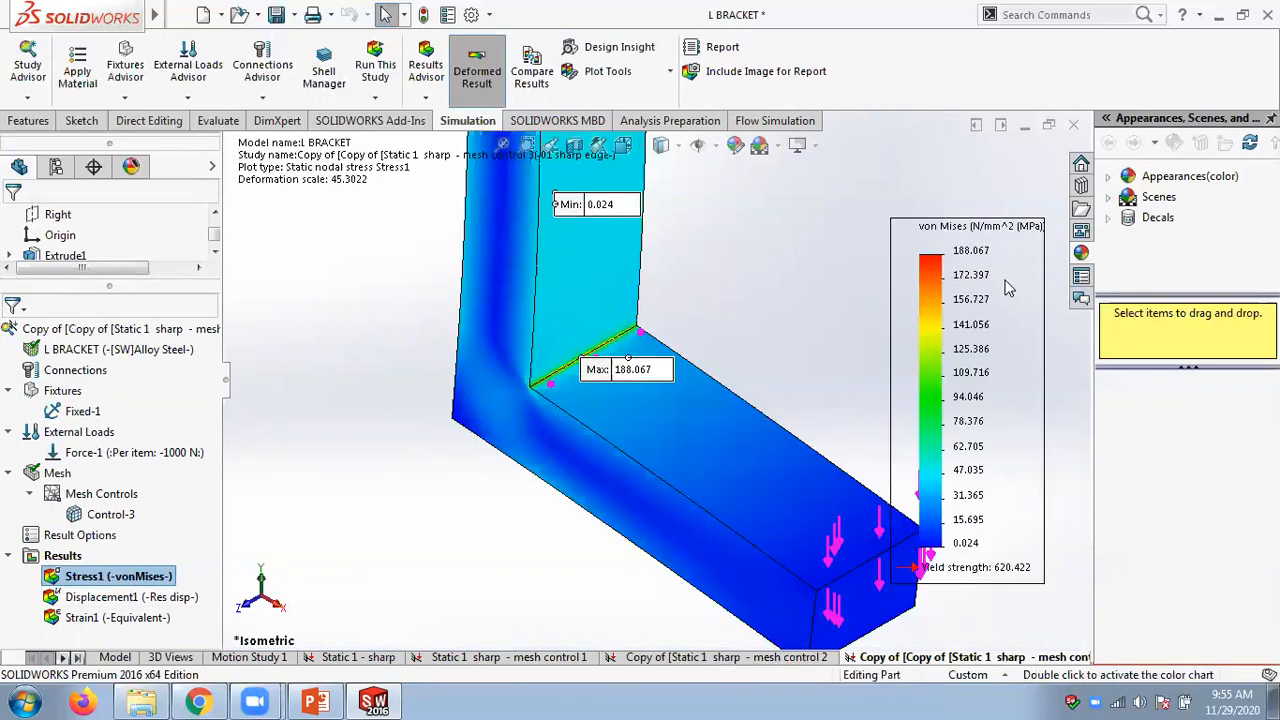
click(77, 657)
click(652, 657)
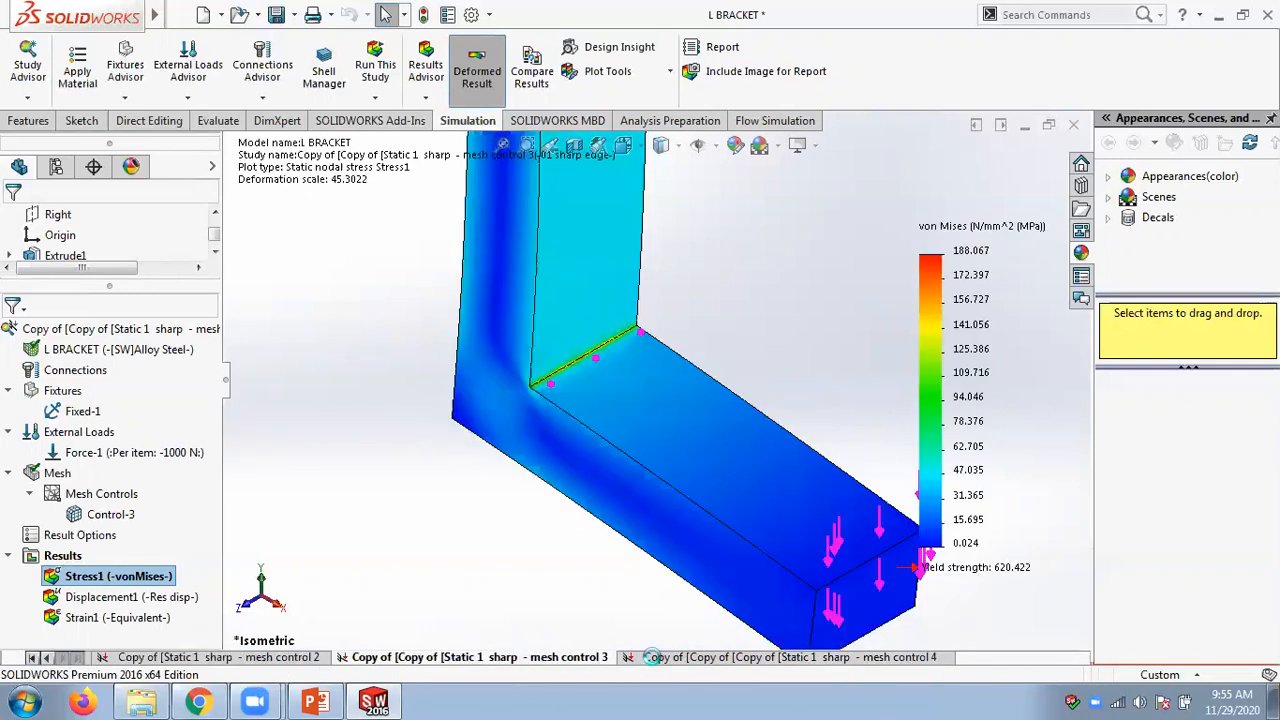
- Display the von Mises stress plot of the mesh control 4 study and check the definition of its edge mesh control
double_click(70, 577)
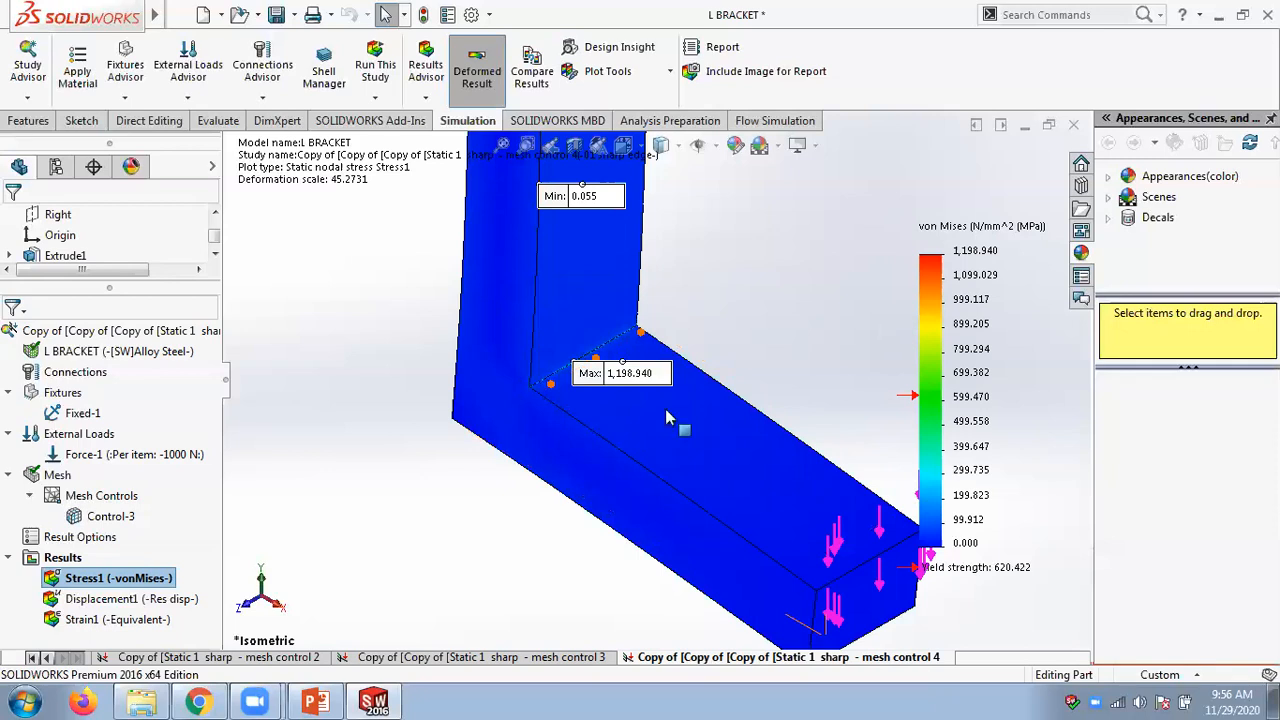
right_click(97, 522)
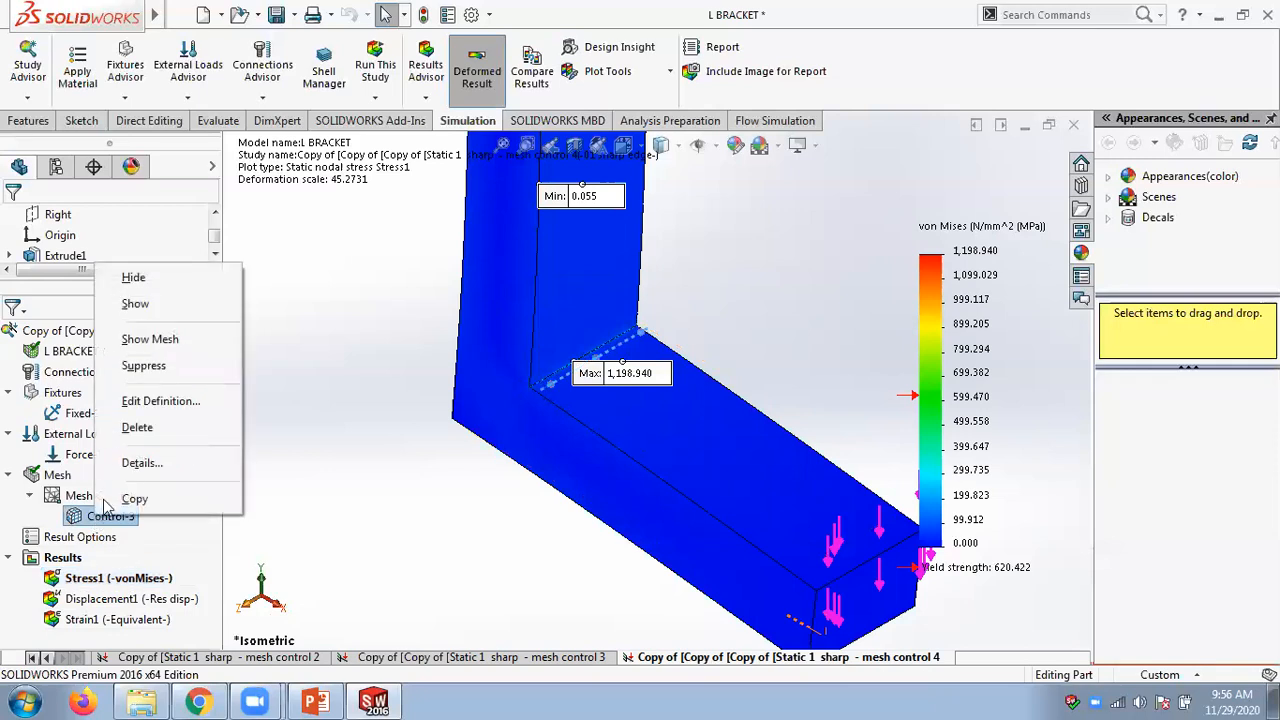
click(158, 401)
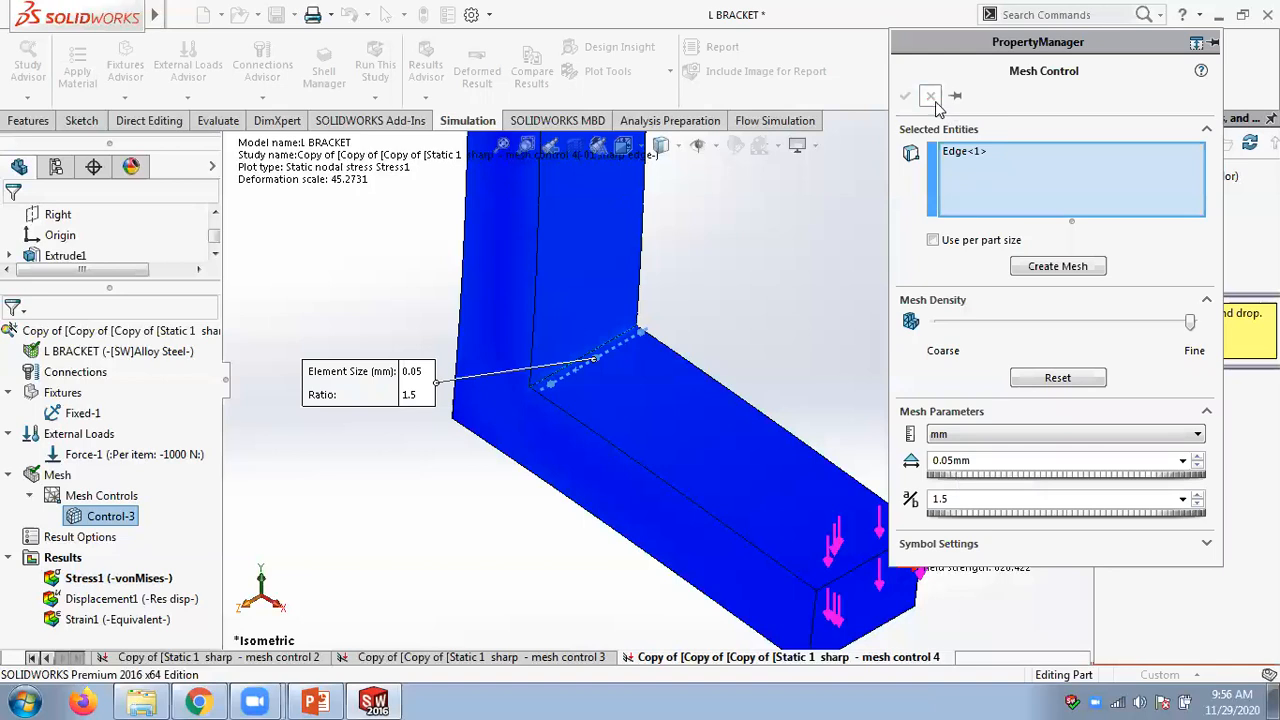
click(905, 95)
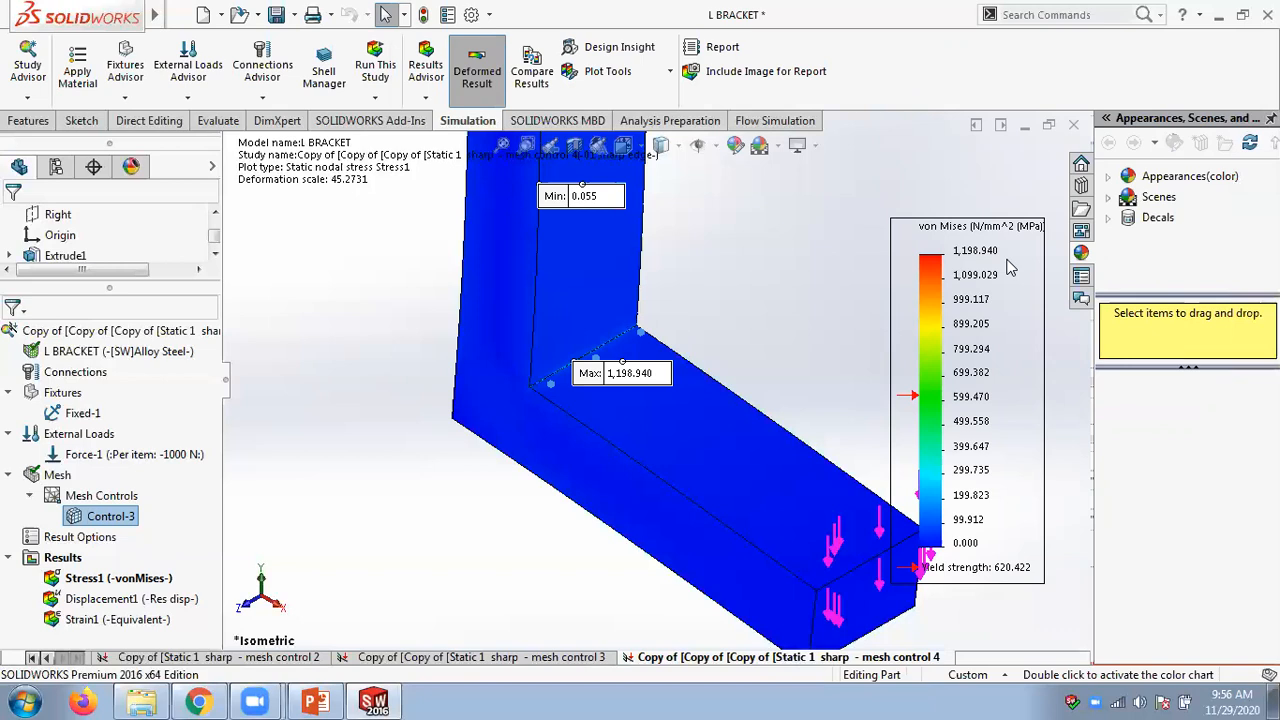
- Move the maximum stress label clear of the bracket and examine the stress around the sharp inner edge
mouse_move(660, 374)
mouse_down()
mouse_move(686, 279)
mouse_move(808, 245)
mouse_move(794, 225)
mouse_up()
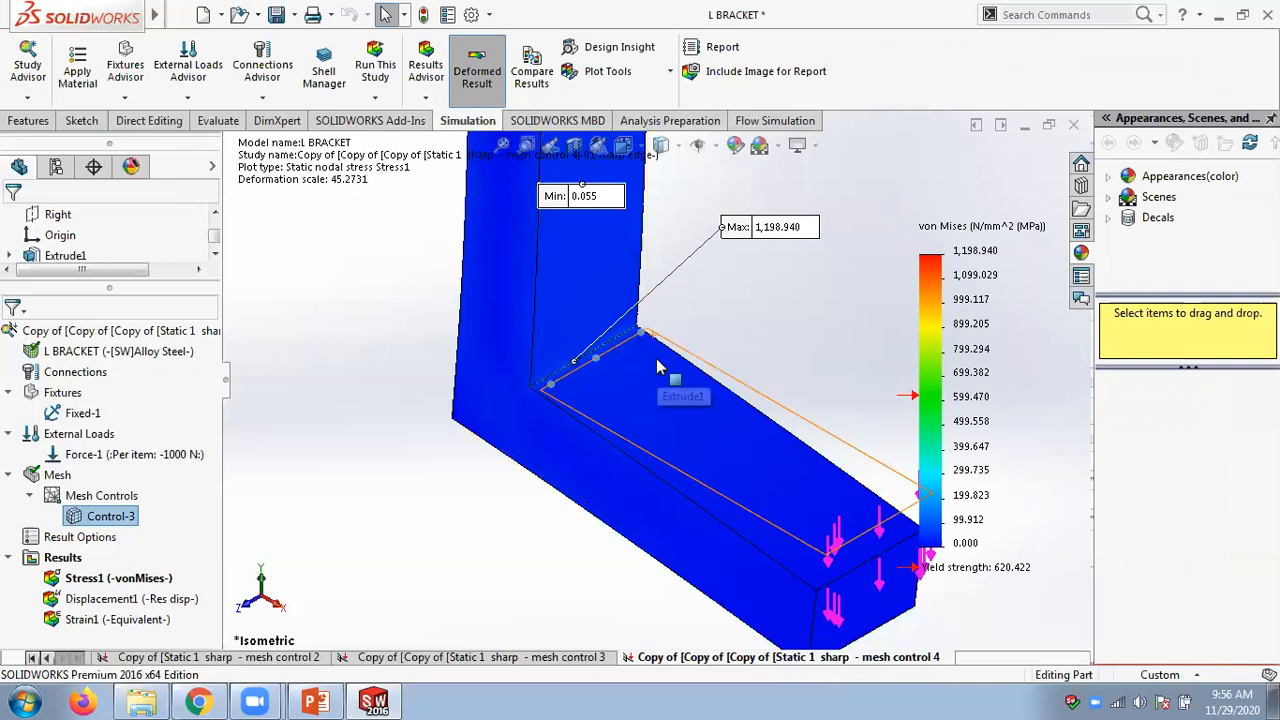
scroll(667, 380, up, 2)
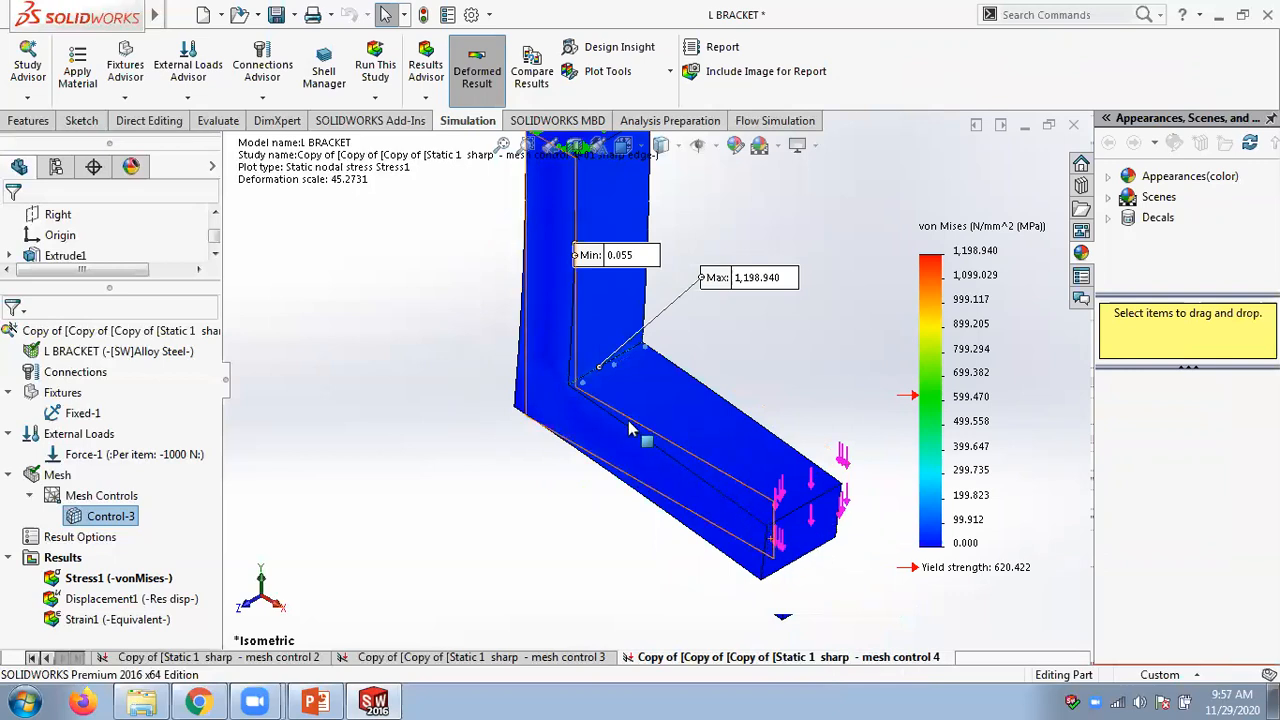
middle_drag(590, 340, 586, 280)
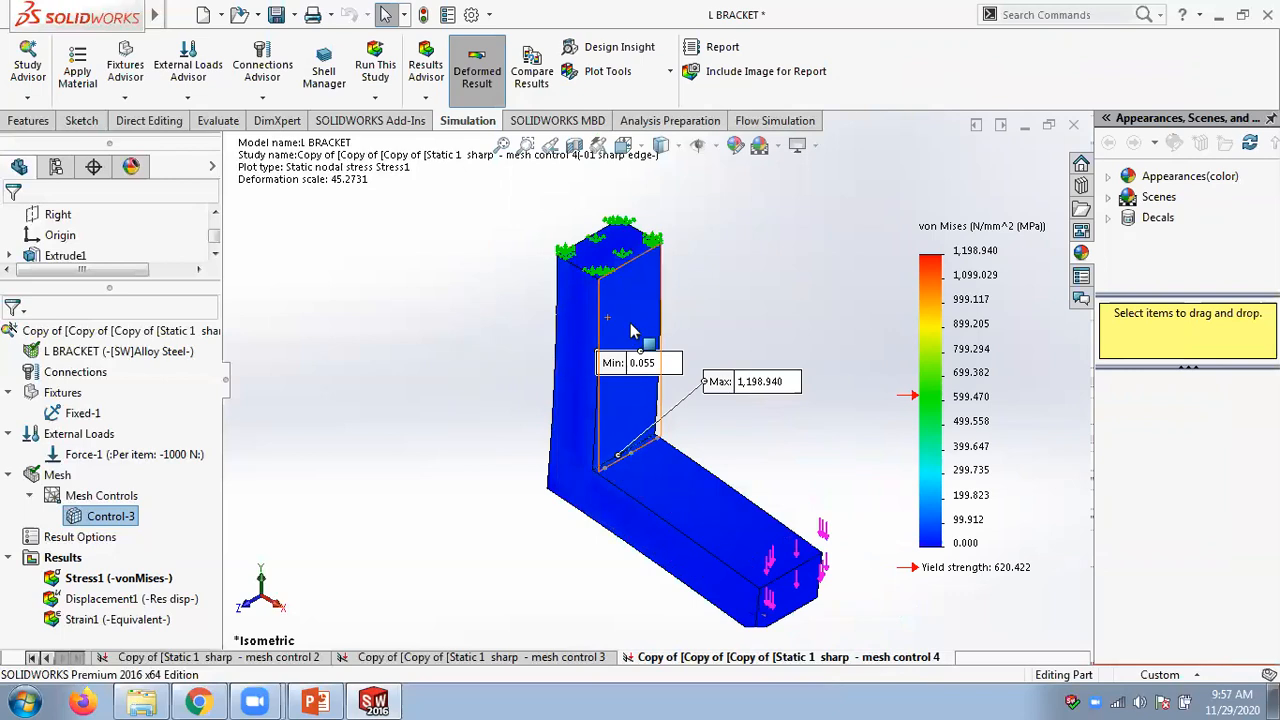
middle_drag(652, 440, 655, 468)
scroll(655, 468, up, 3)
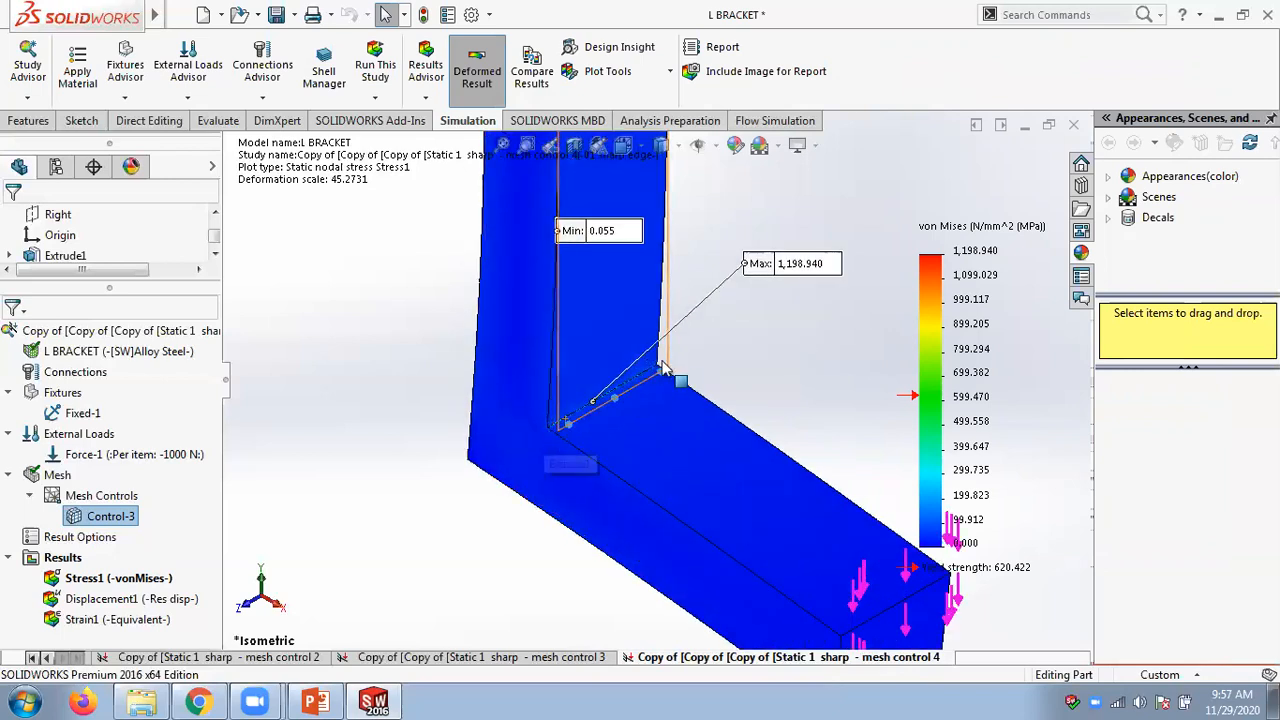
scroll(724, 430, down, 2)
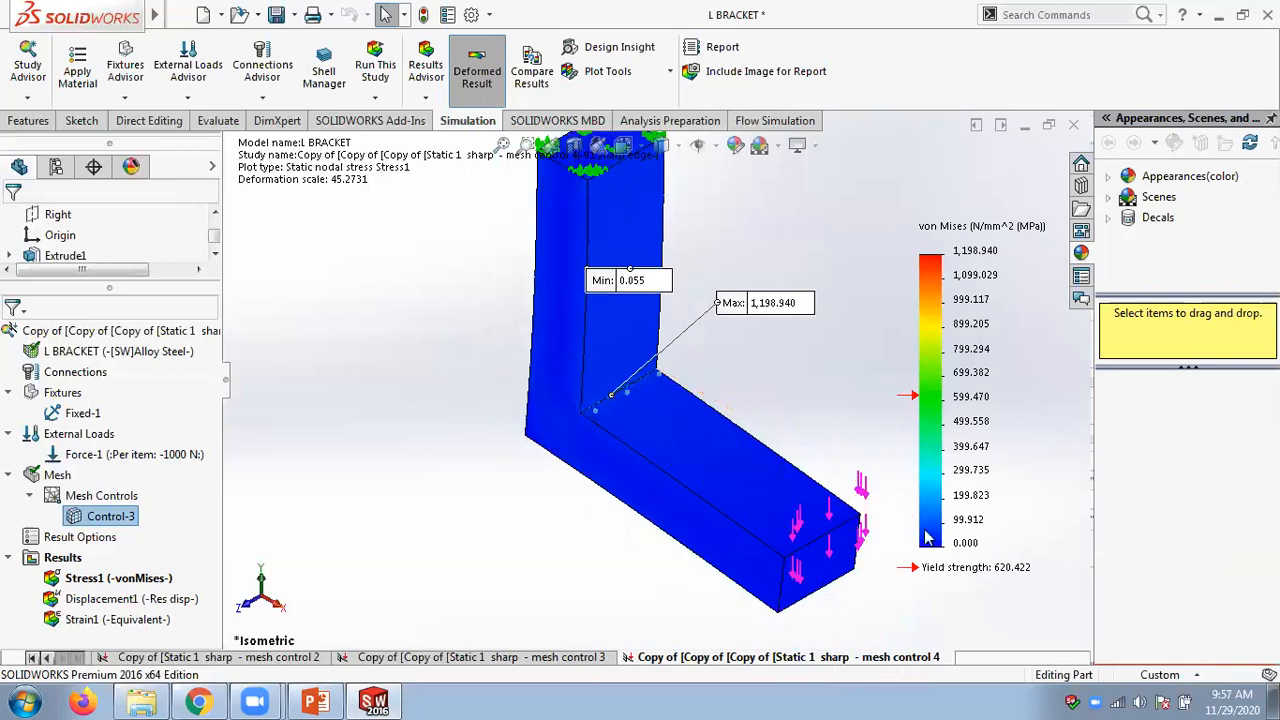
scroll(634, 414, up, 2)
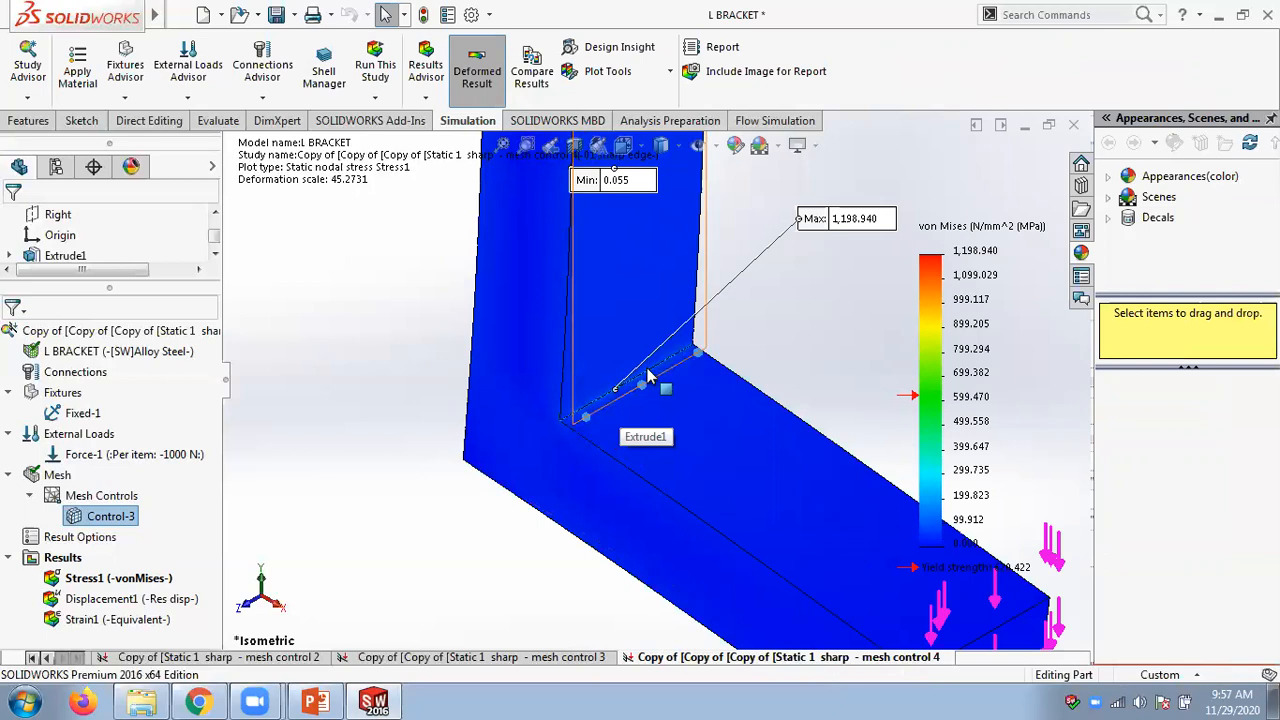
scroll(797, 372, down, 1)
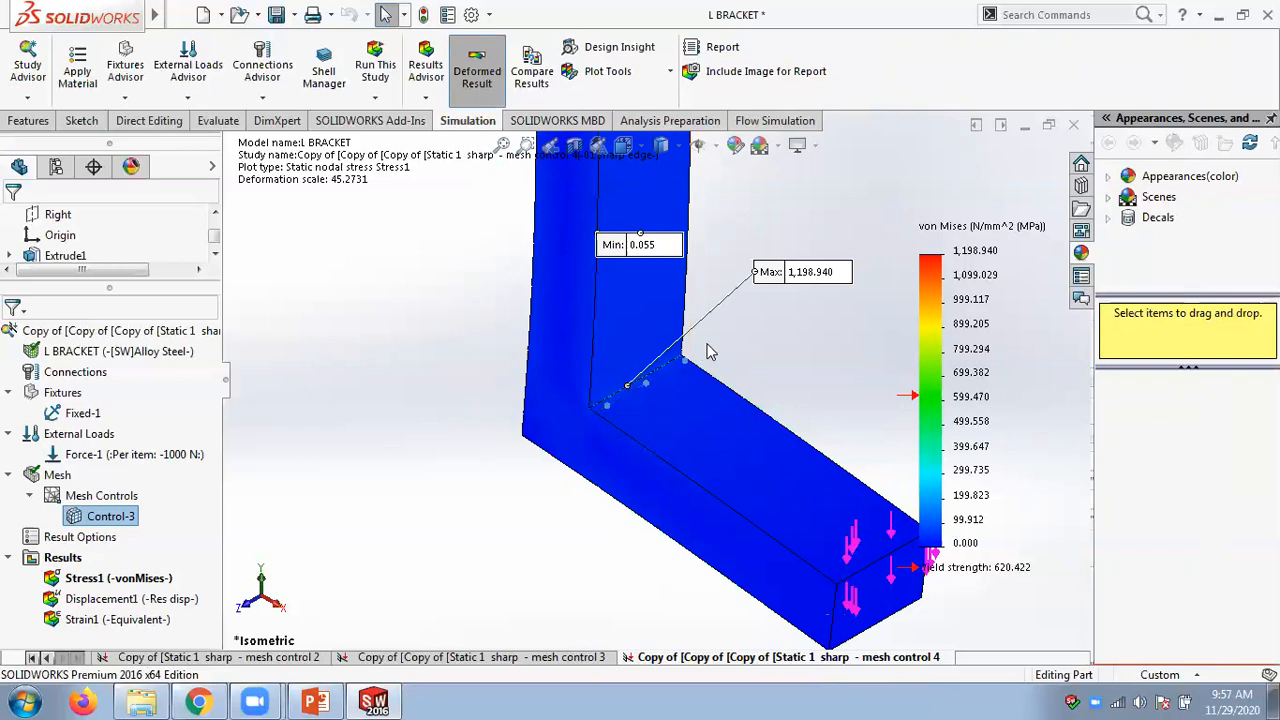
scroll(706, 352, up, 3)
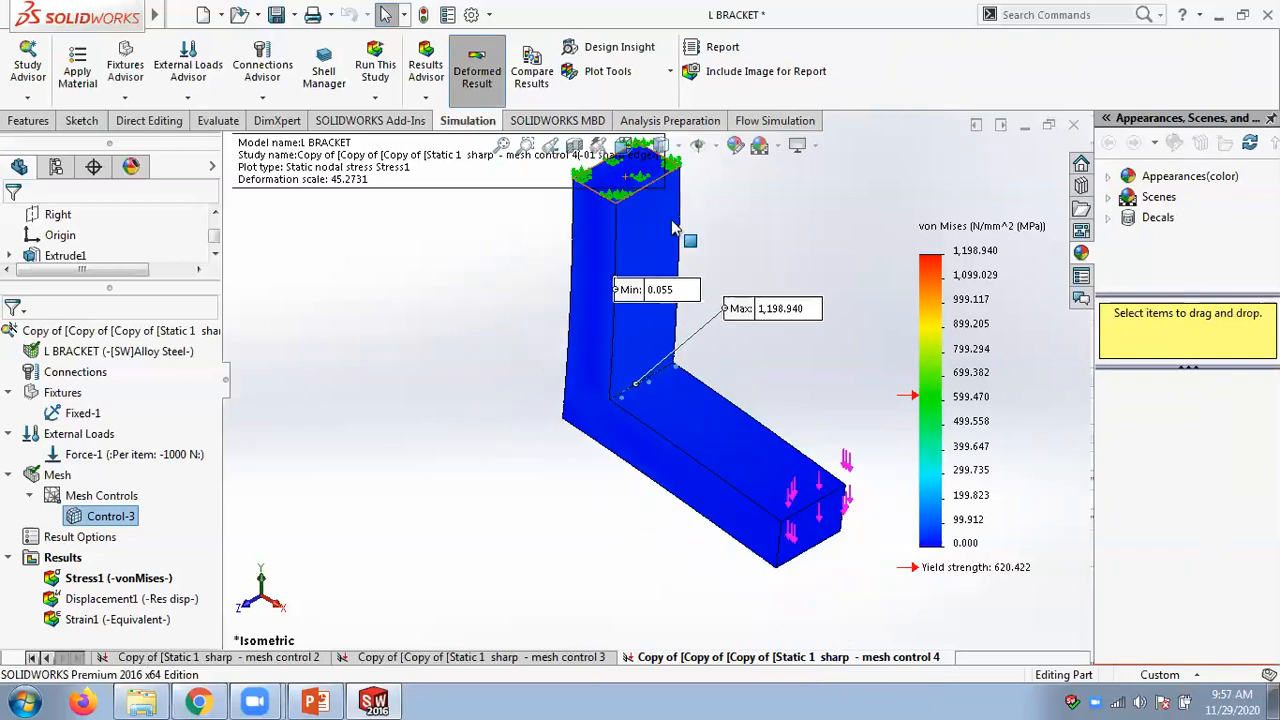
scroll(798, 377, down, 2)
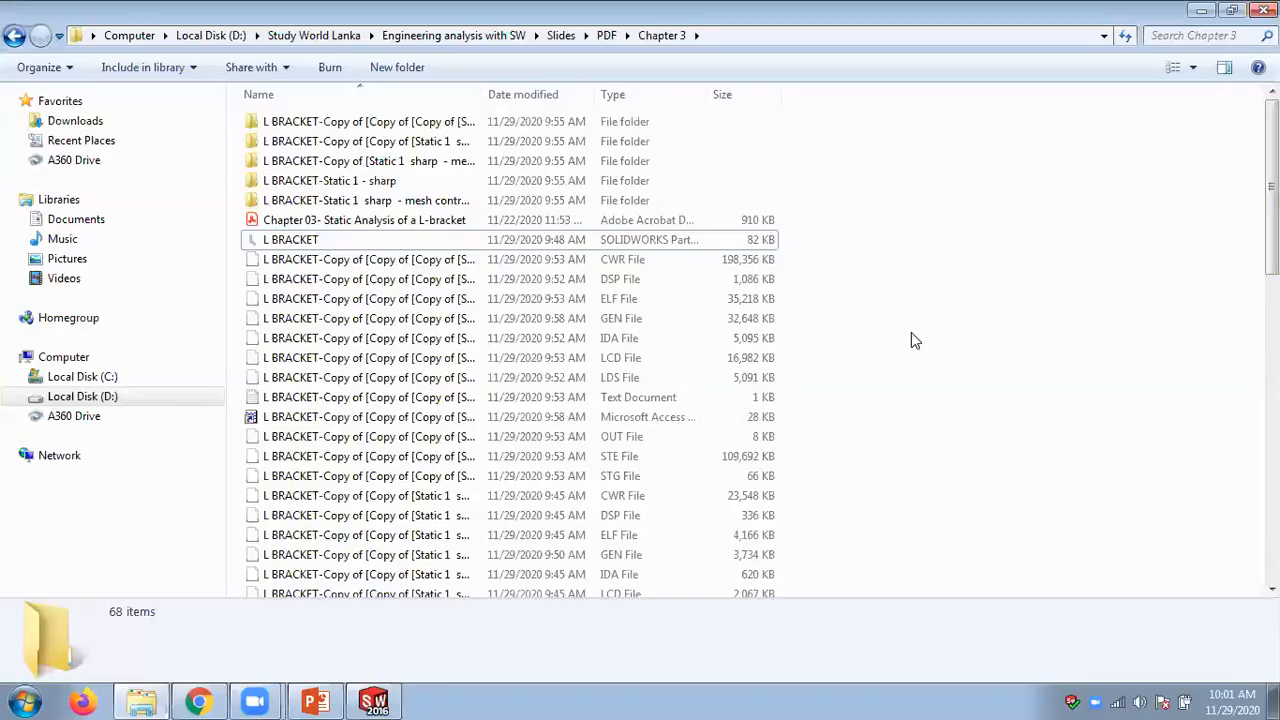
- Switch to the PowerPoint presentation and review the mesh control, results and stress divergence slides, ending on the configuration slide 16
click(316, 702)
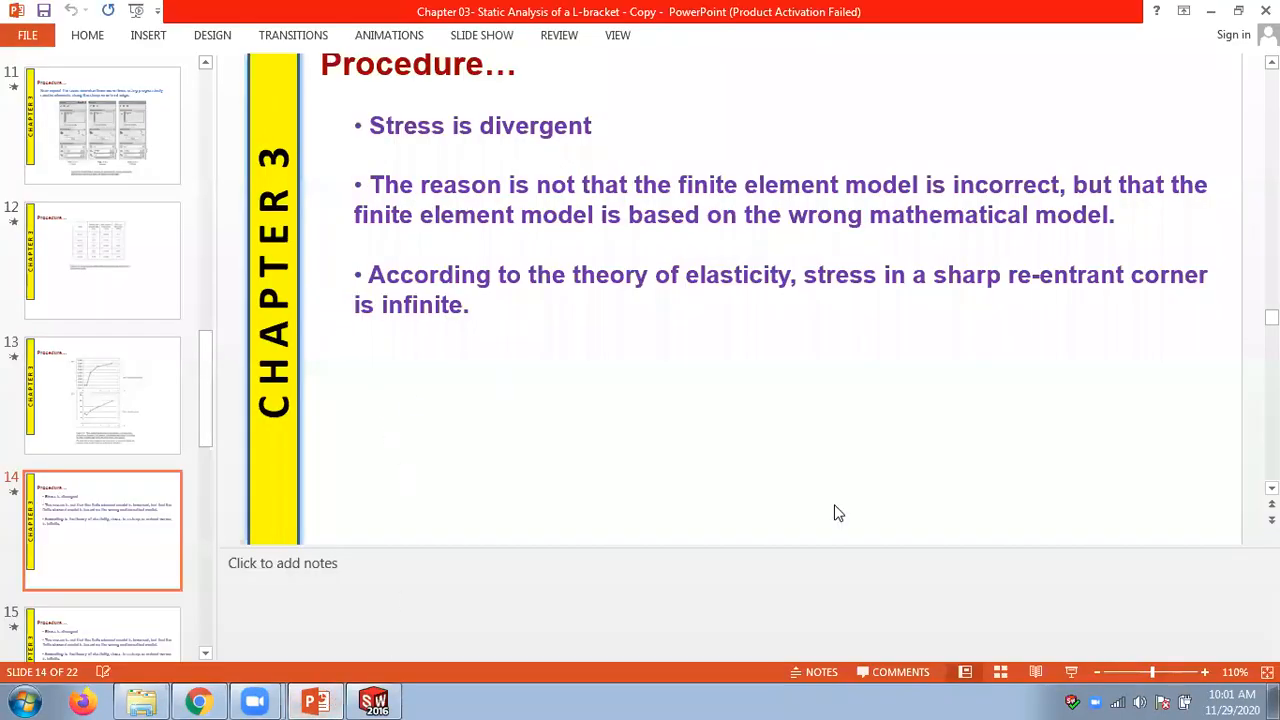
click(1097, 673)
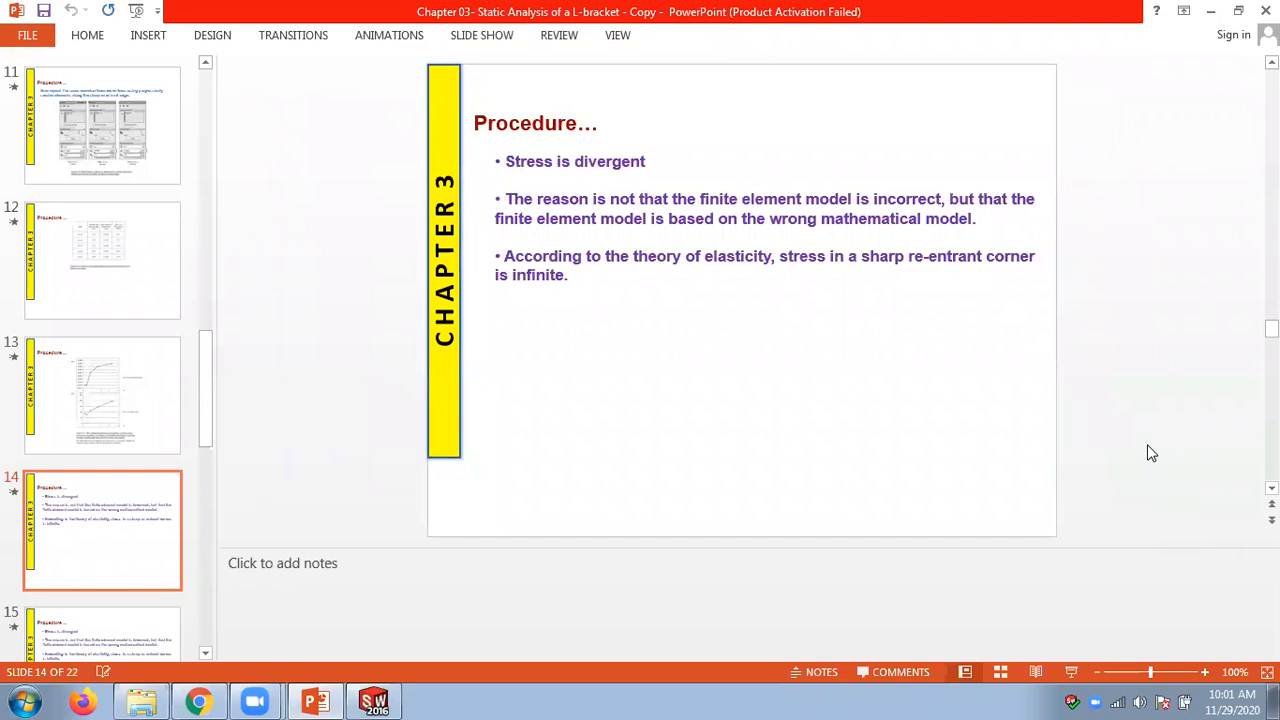
scroll(1150, 453, up, 3)
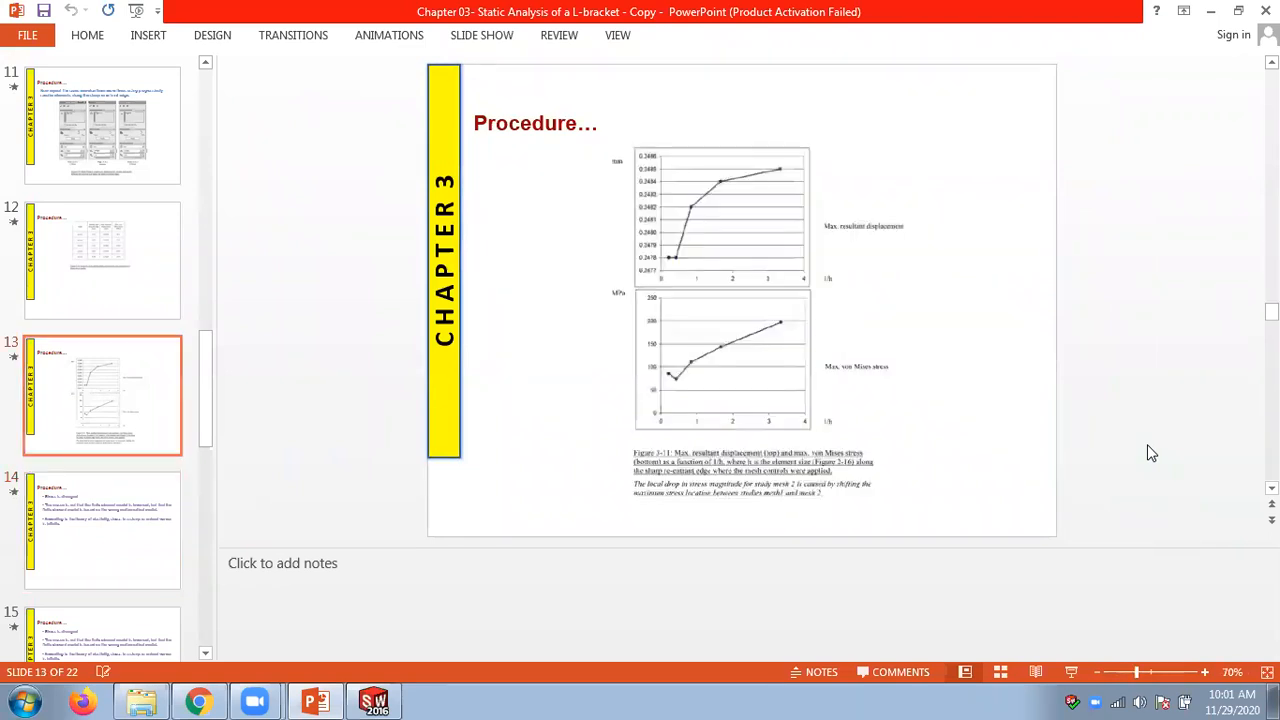
scroll(1150, 453, up, 3)
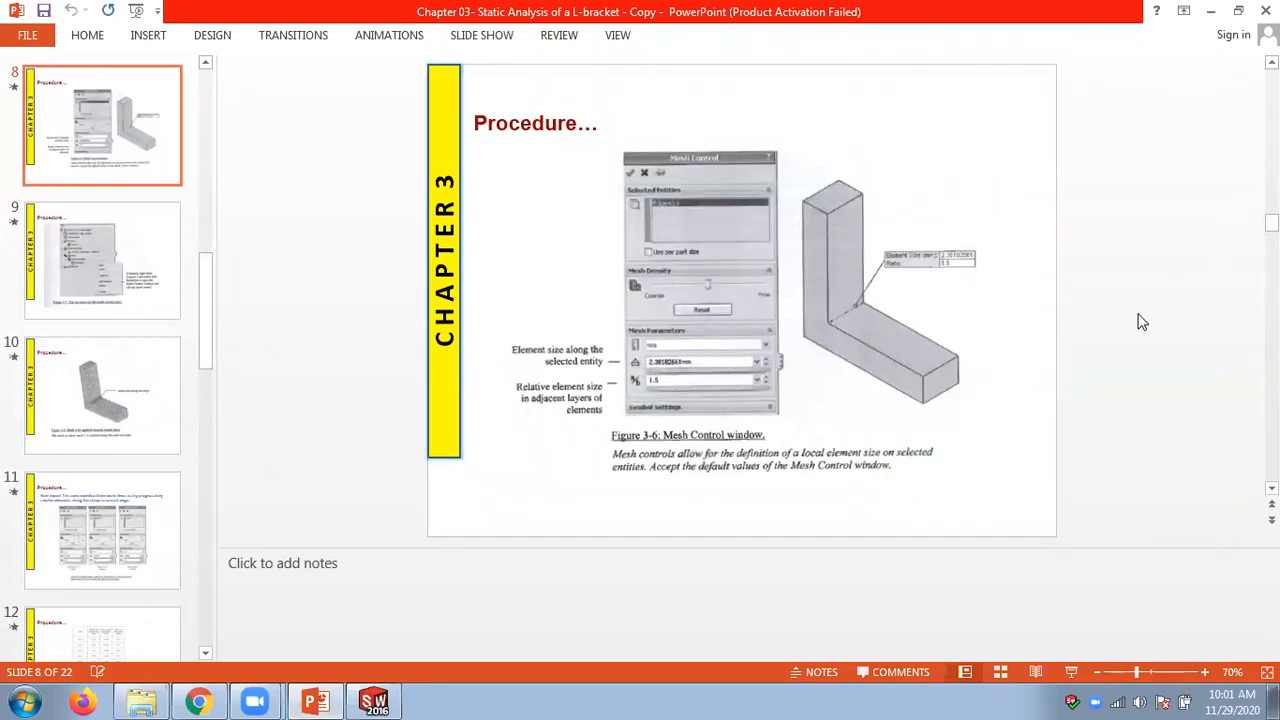
scroll(1142, 322, down, 4)
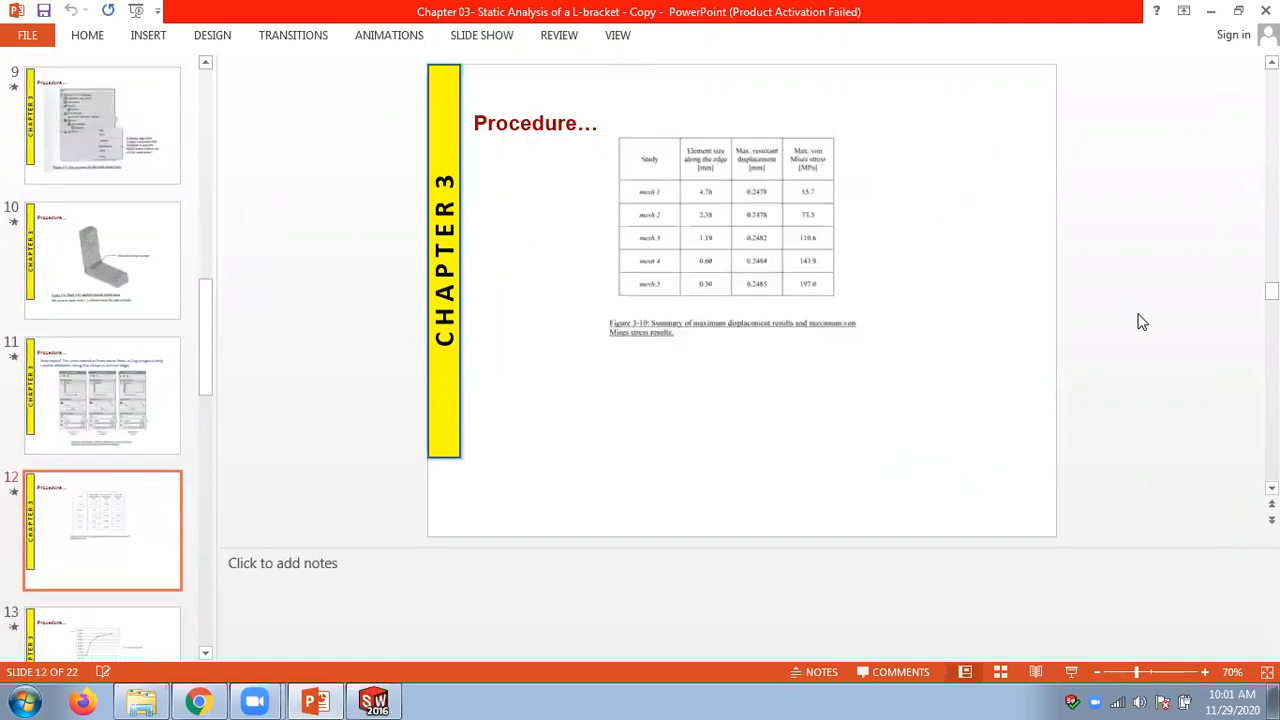
scroll(1142, 322, down, 3)
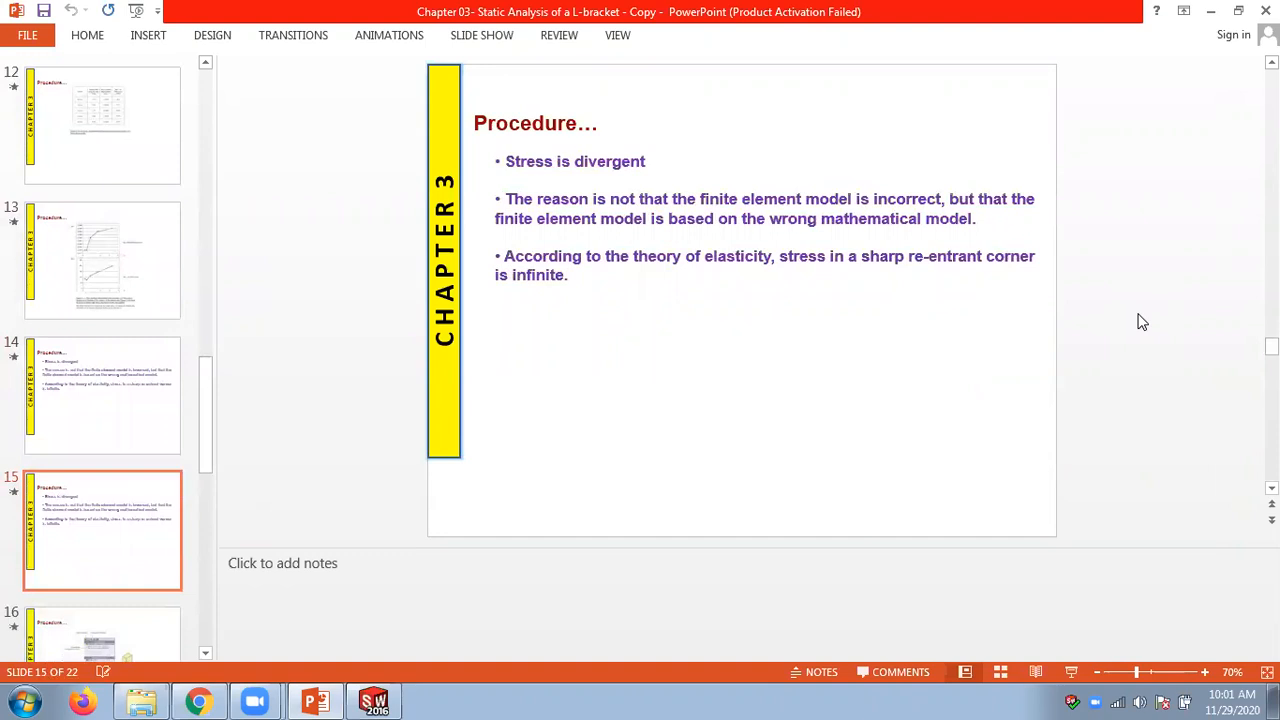
scroll(1142, 322, down, 1)
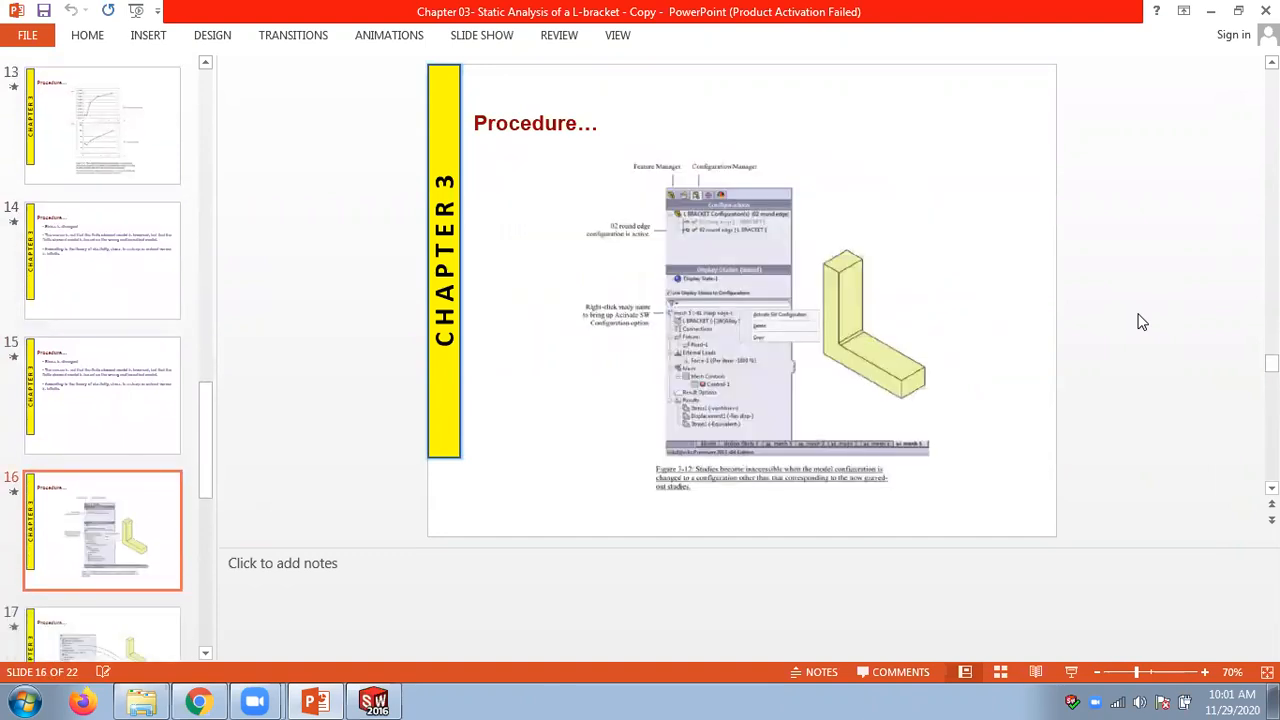
click(1205, 672)
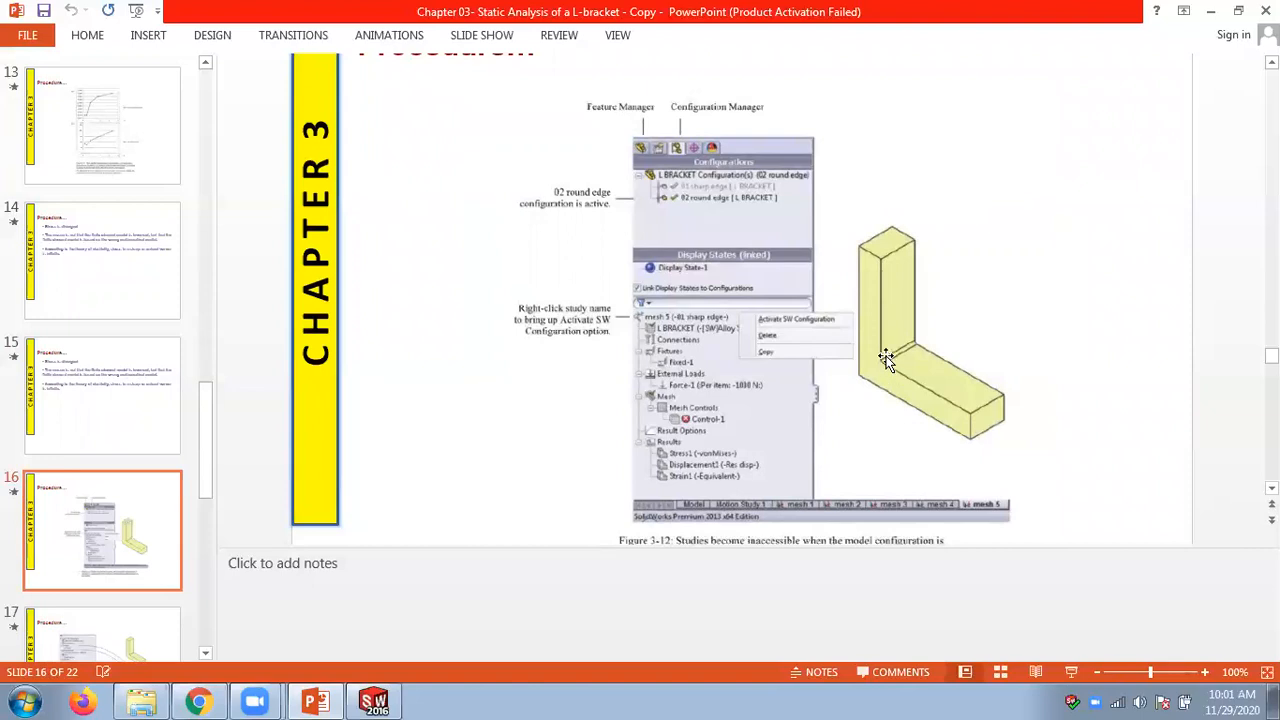
- Switch back to SOLIDWORKS, return to the bracket model and activate its 02 round edge configuration
click(374, 702)
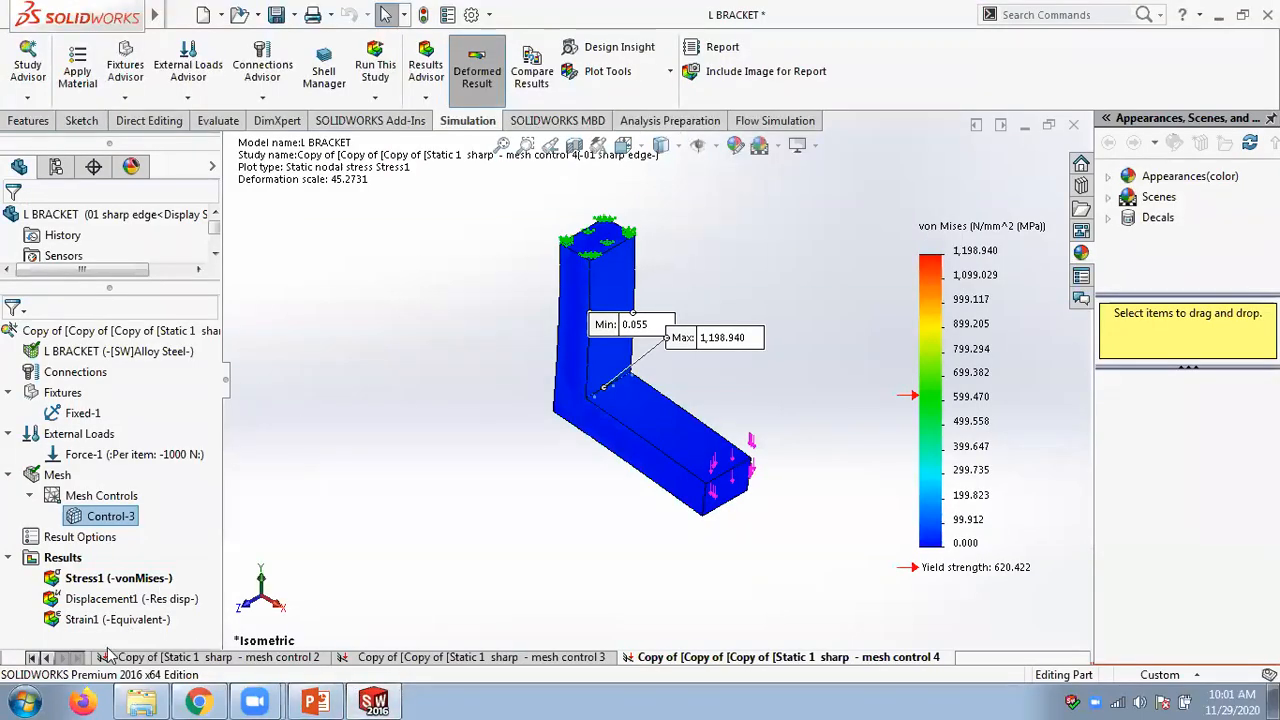
click(33, 658)
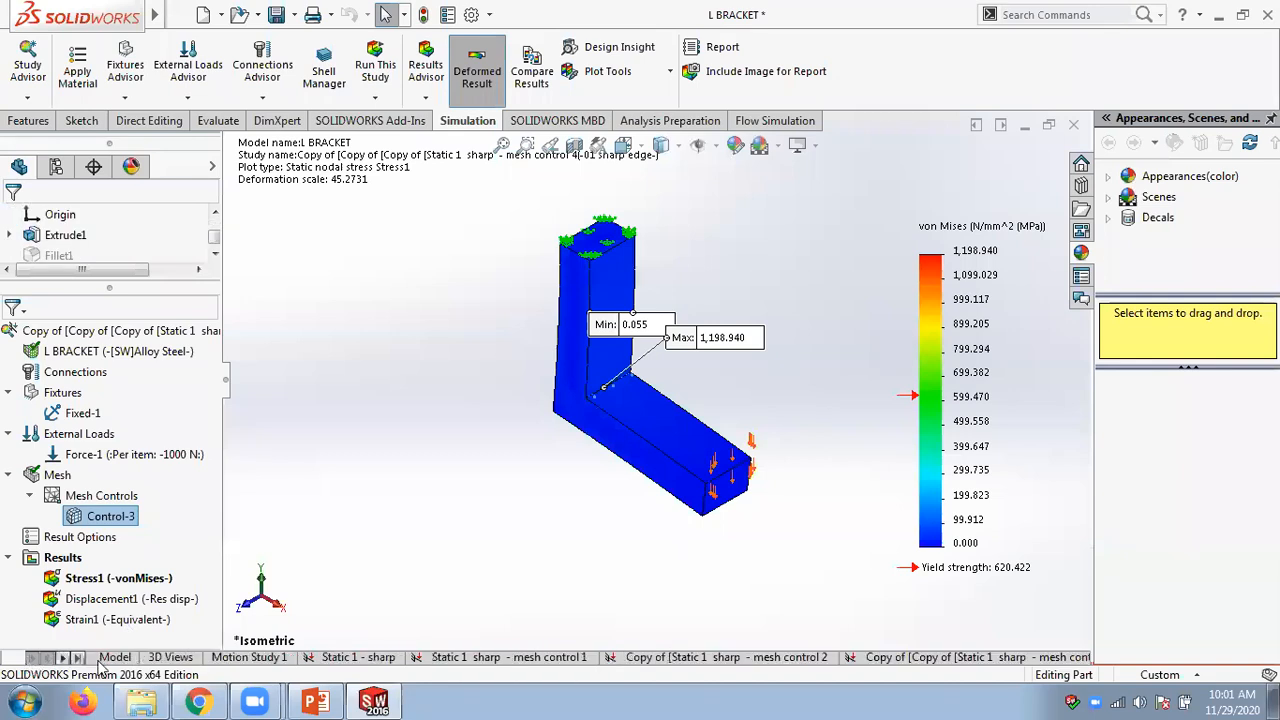
click(112, 657)
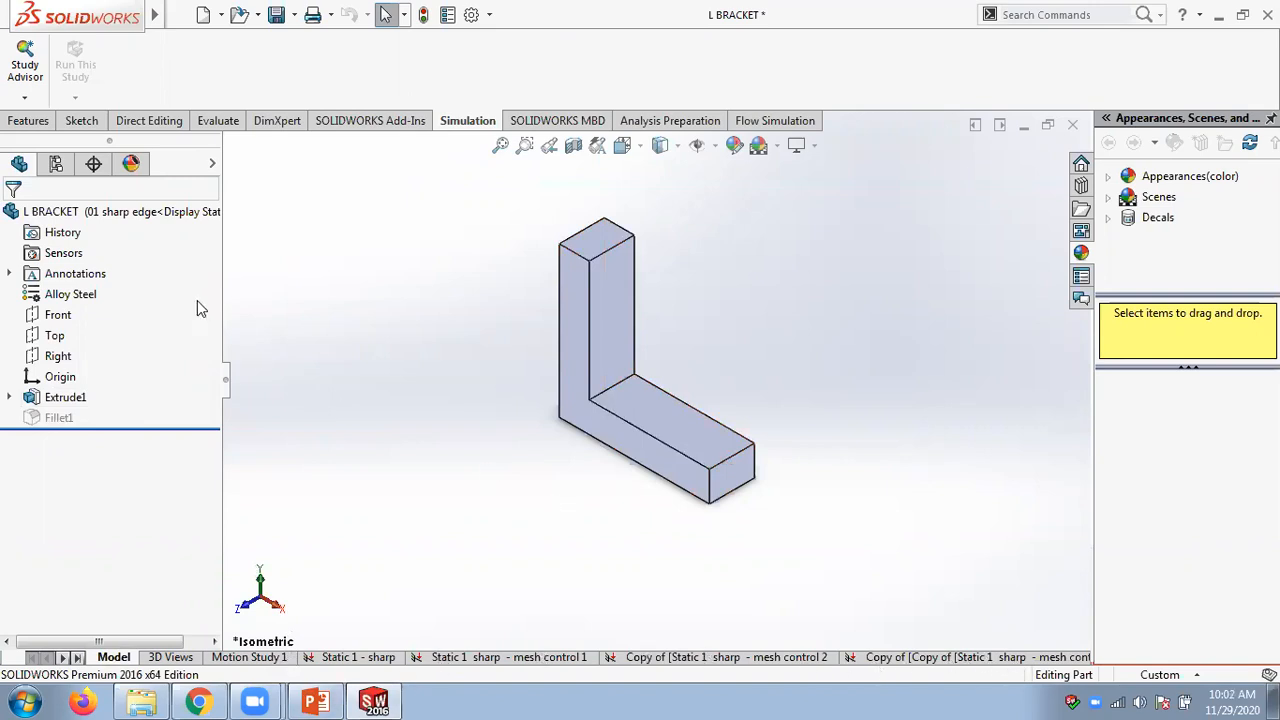
click(57, 166)
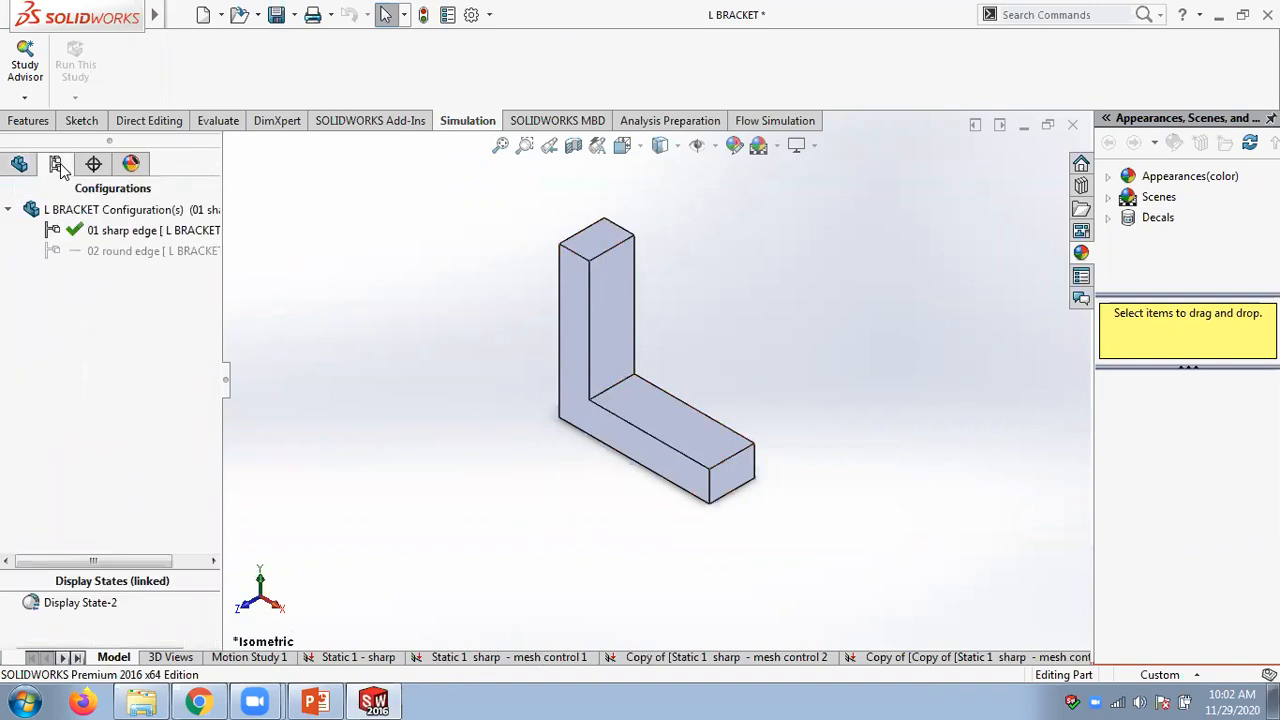
double_click(105, 254)
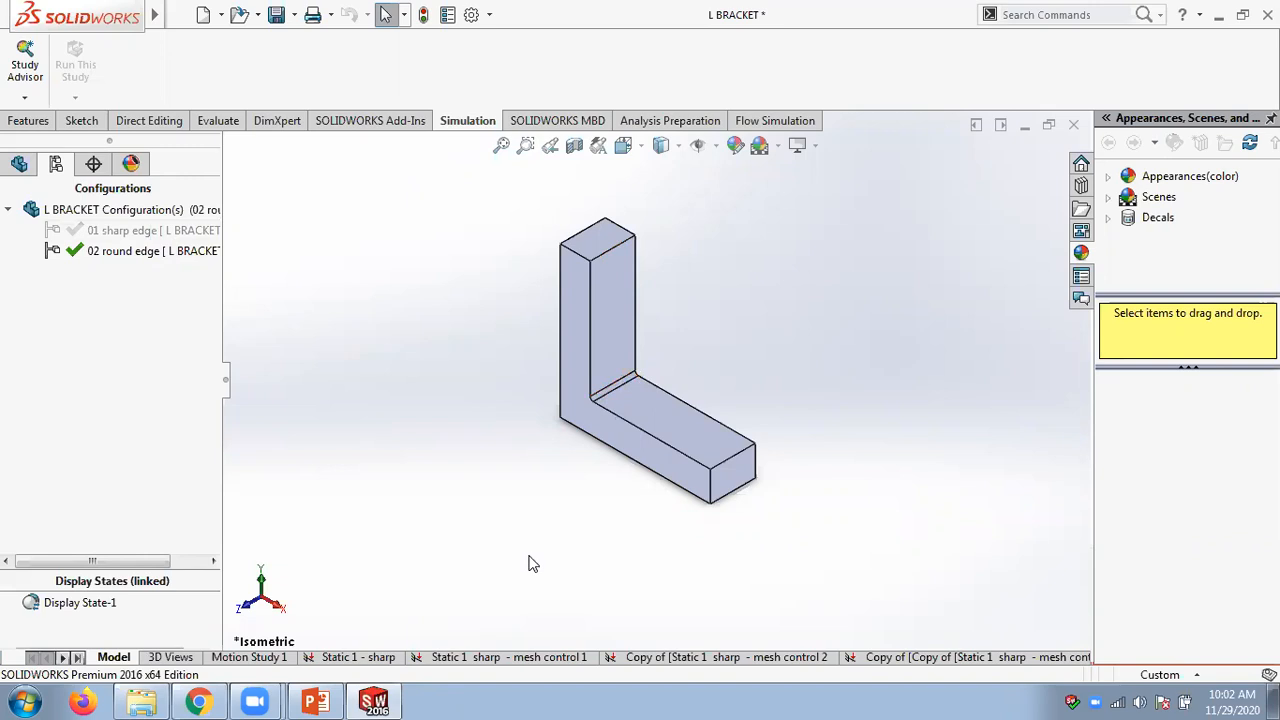
- Create a new static study named "Static 6 - round" for the round edge configuration
click(30, 99)
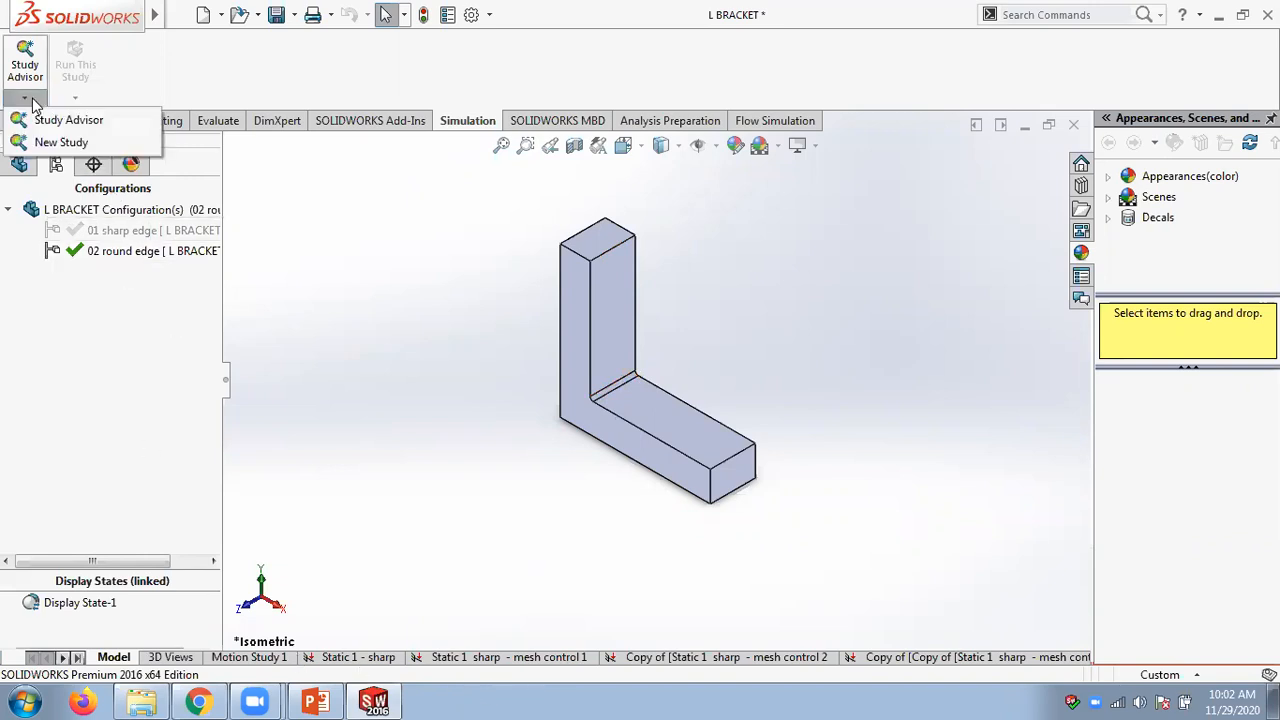
click(72, 143)
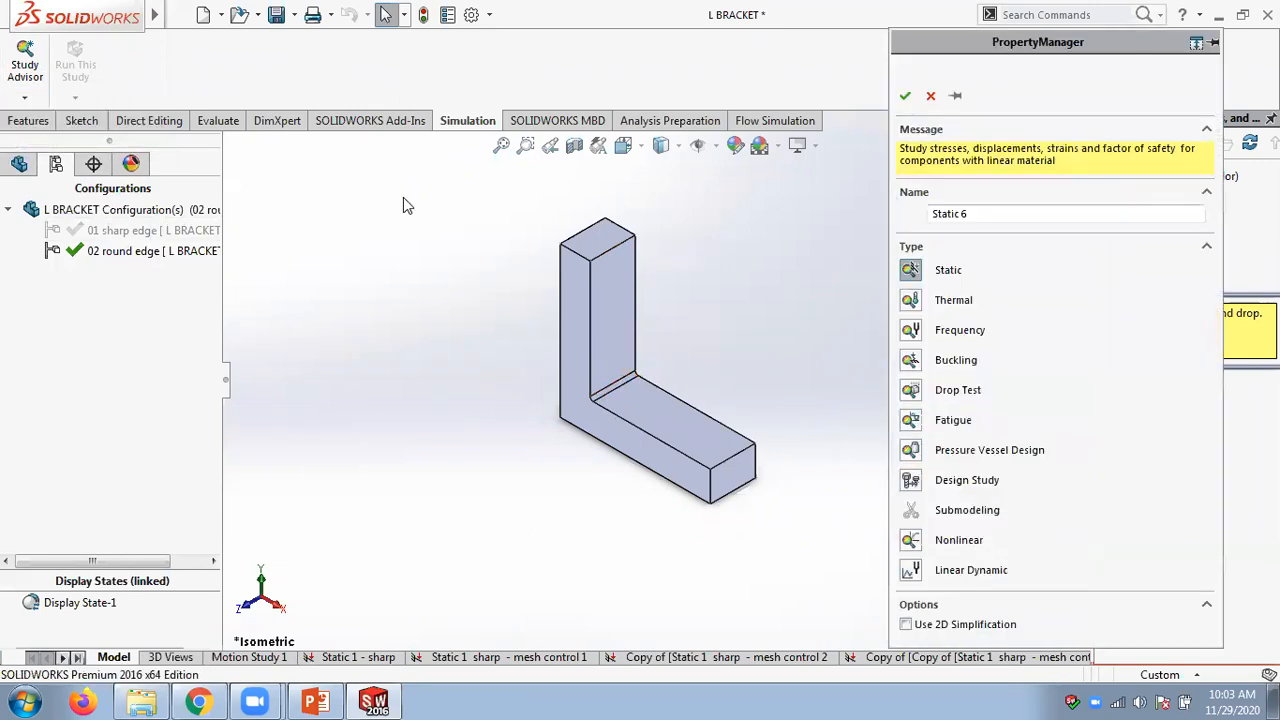
click(1002, 212)
text(- round)
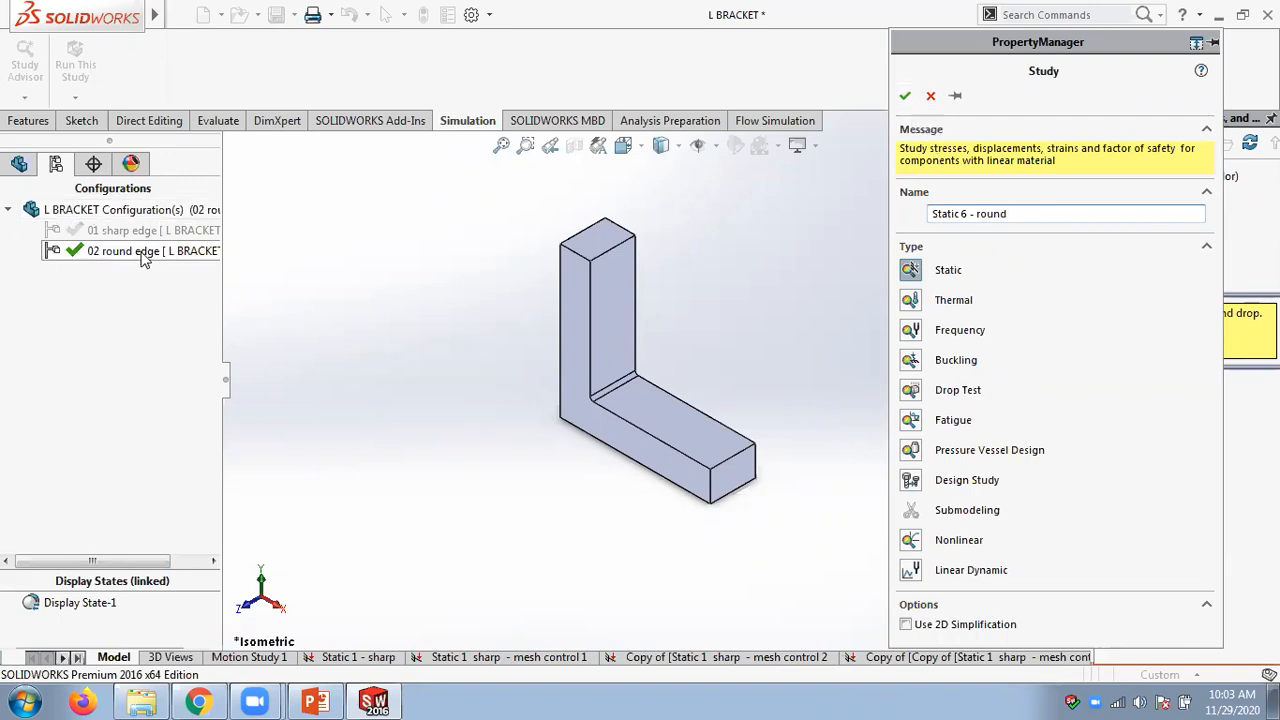
click(905, 95)
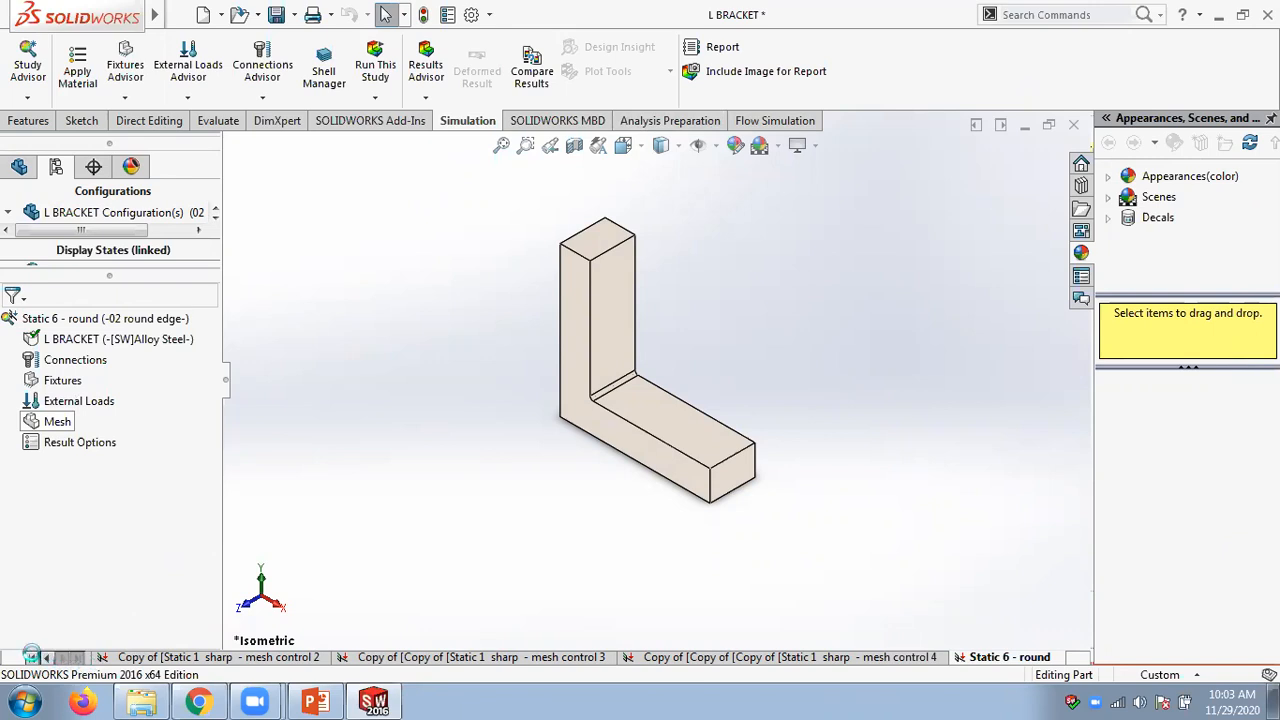
- Copy the Fixed-1 fixture from the mesh control 4 study into the Static 6 - round study
mouse_move(68, 366)
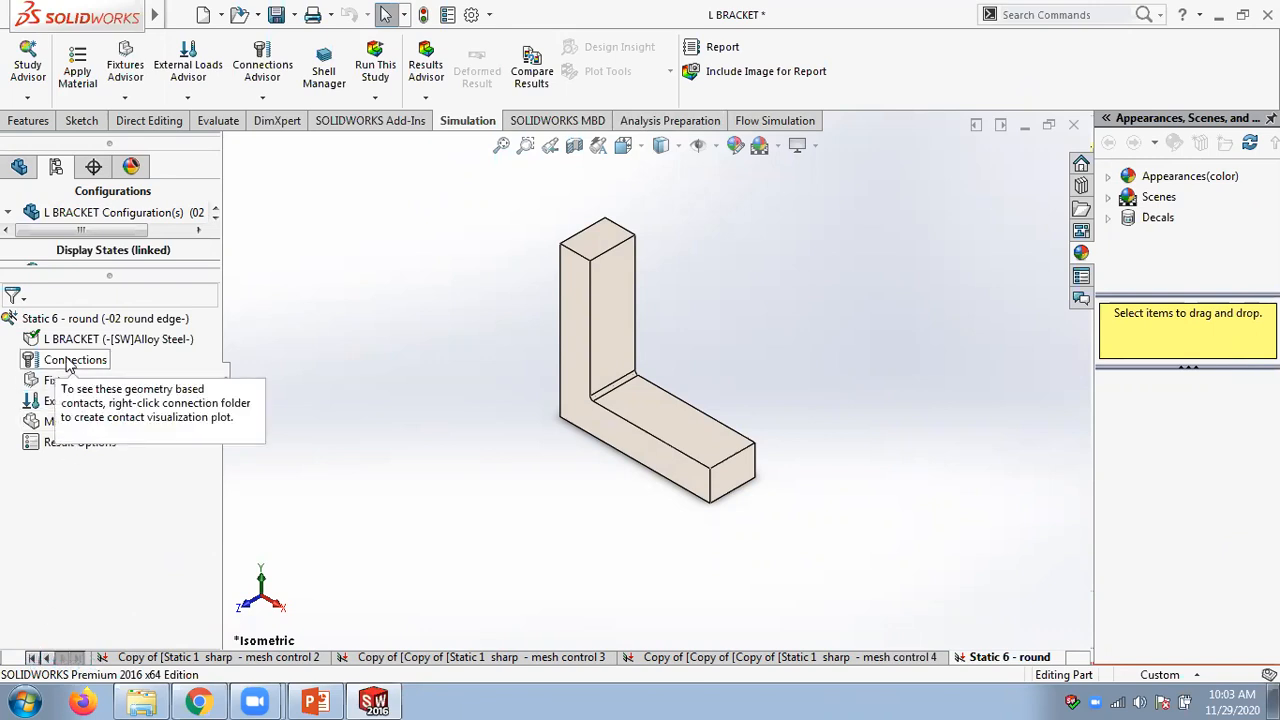
click(32, 658)
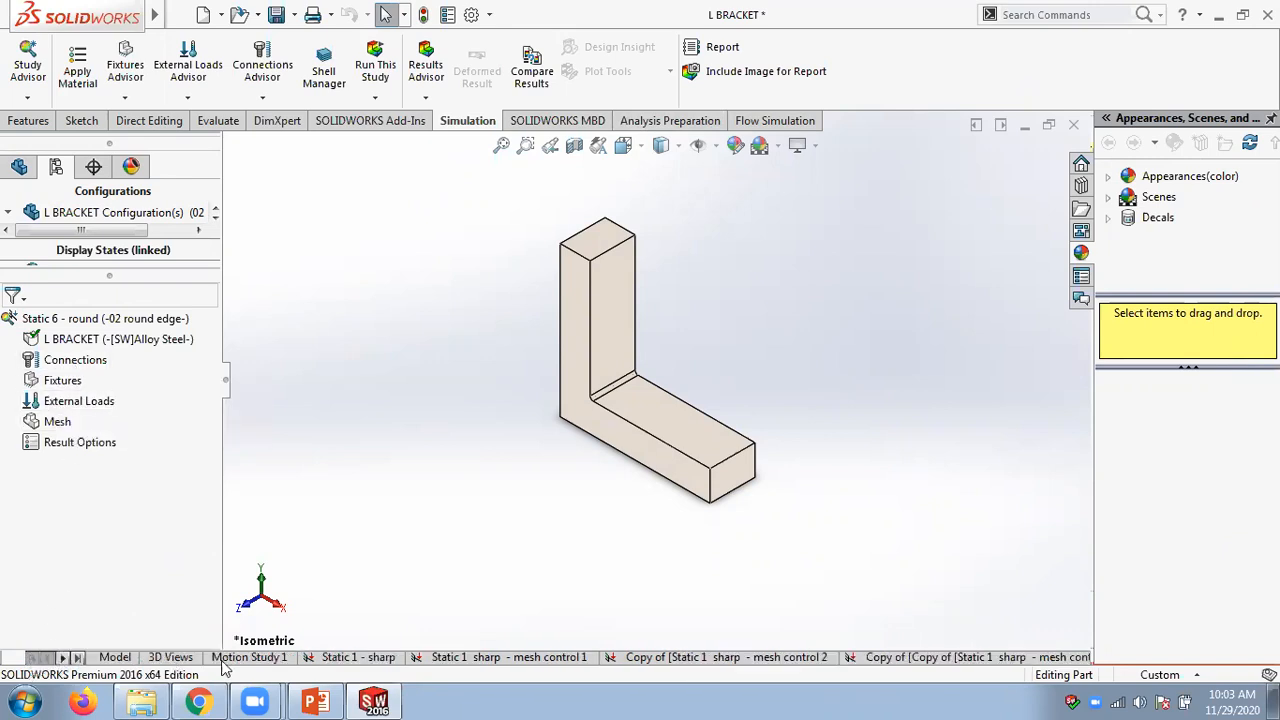
click(357, 658)
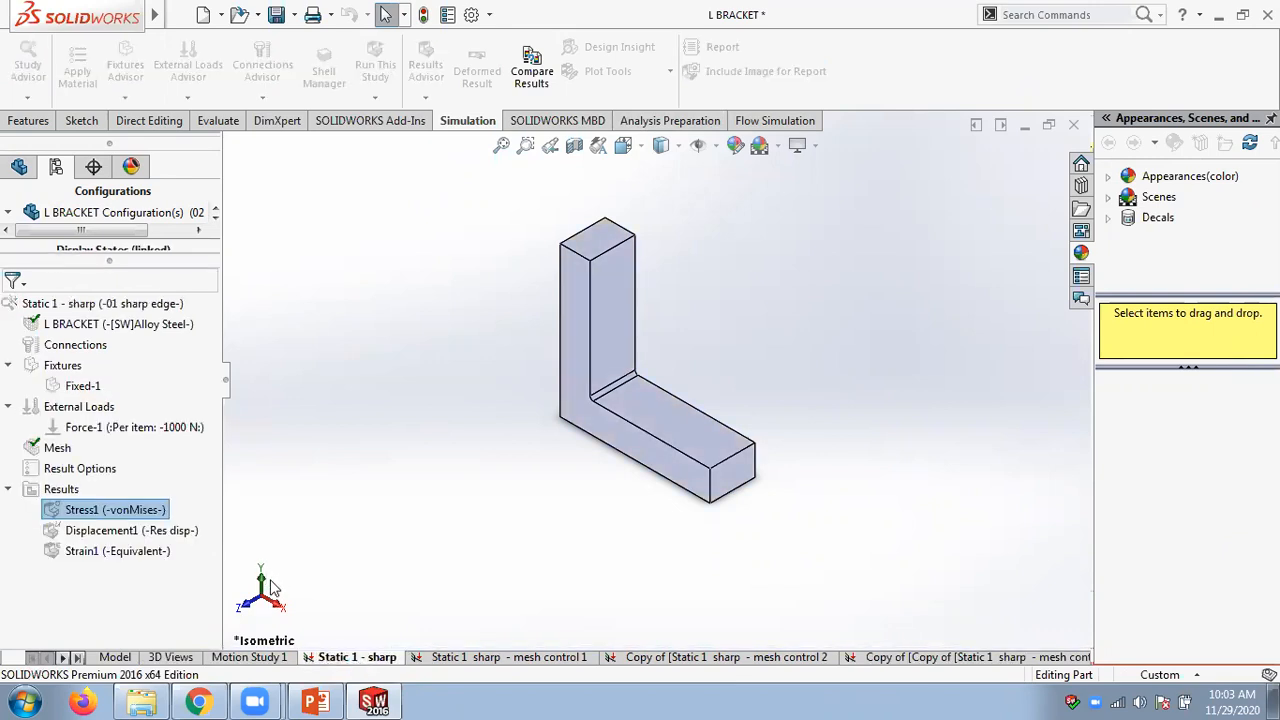
click(79, 658)
click(830, 658)
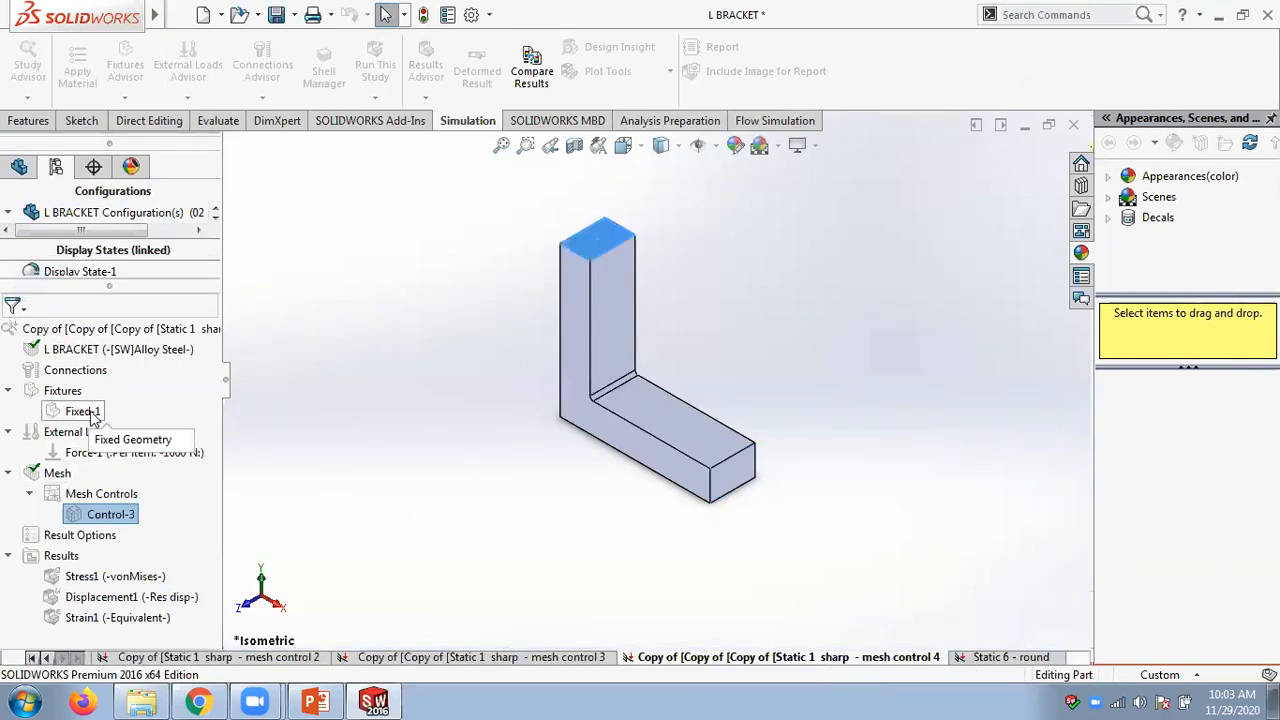
drag(74, 416, 1017, 657)
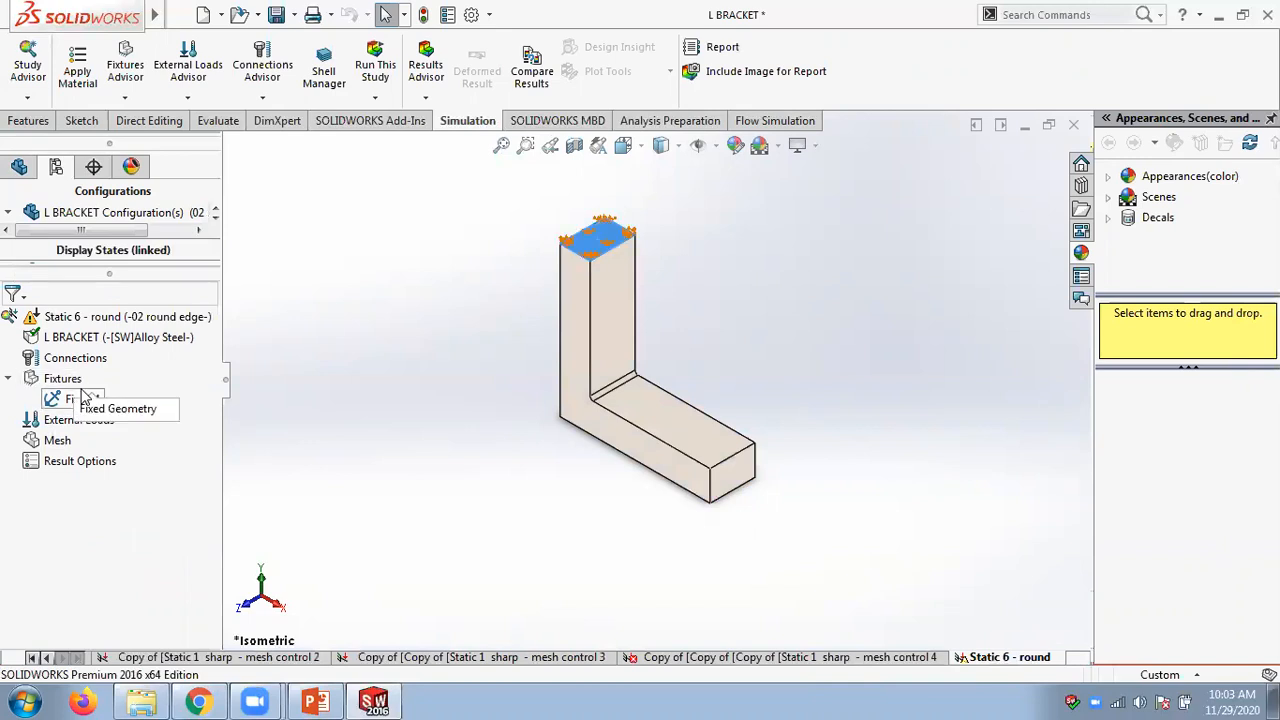
- Copy the Force-1 external load from the mesh control 4 study into the Static 6 - round study
click(791, 657)
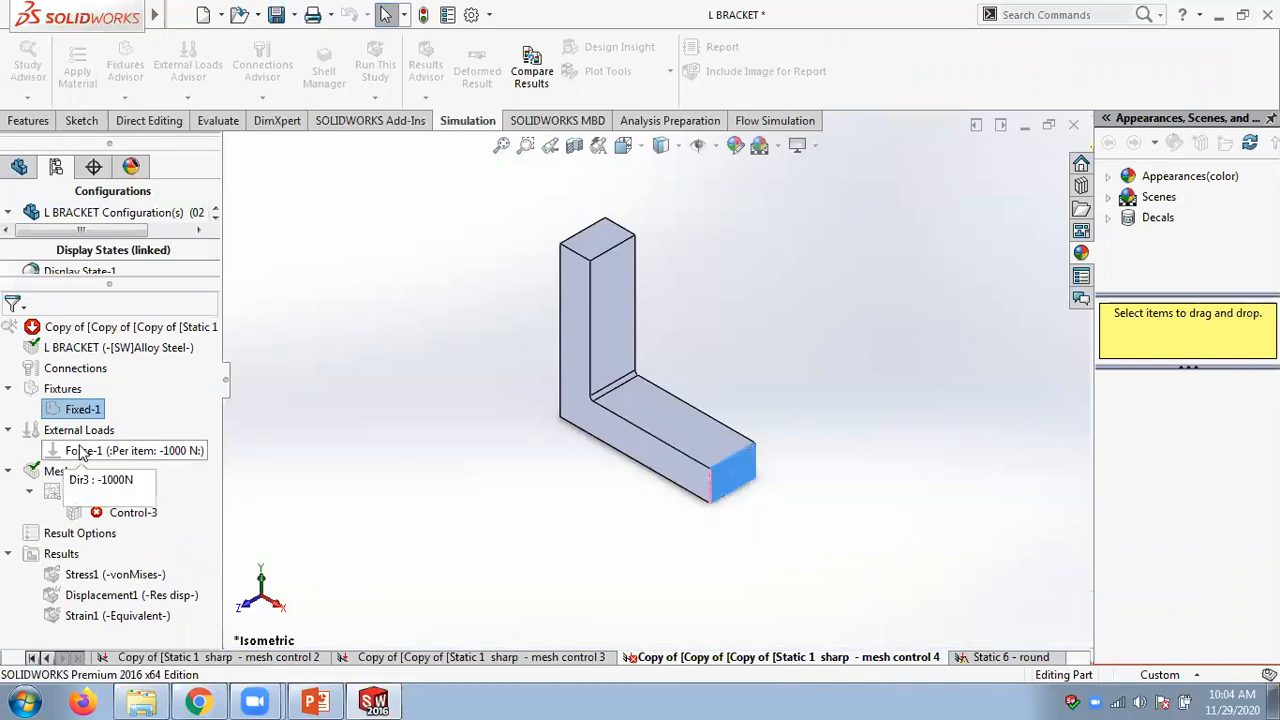
mouse_move(86, 451)
mouse_down()
mouse_move(559, 449)
mouse_move(851, 491)
mouse_move(970, 536)
mouse_move(1043, 651)
mouse_up()
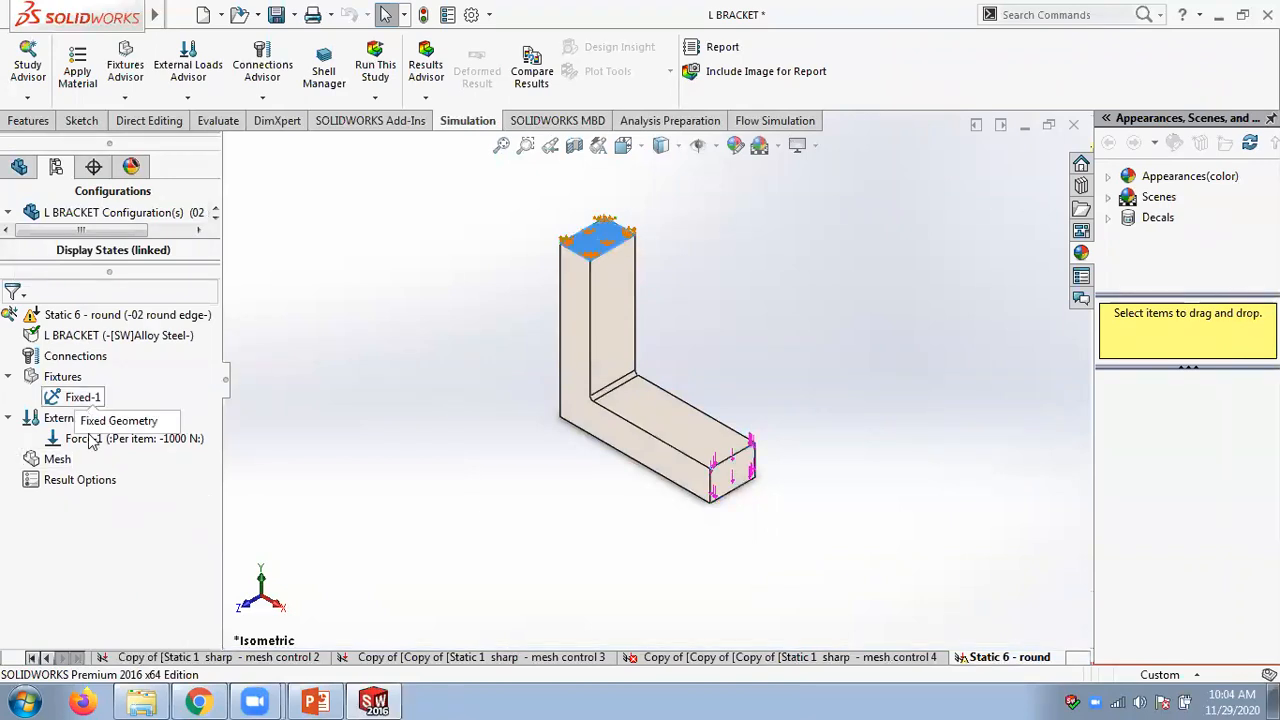
click(699, 662)
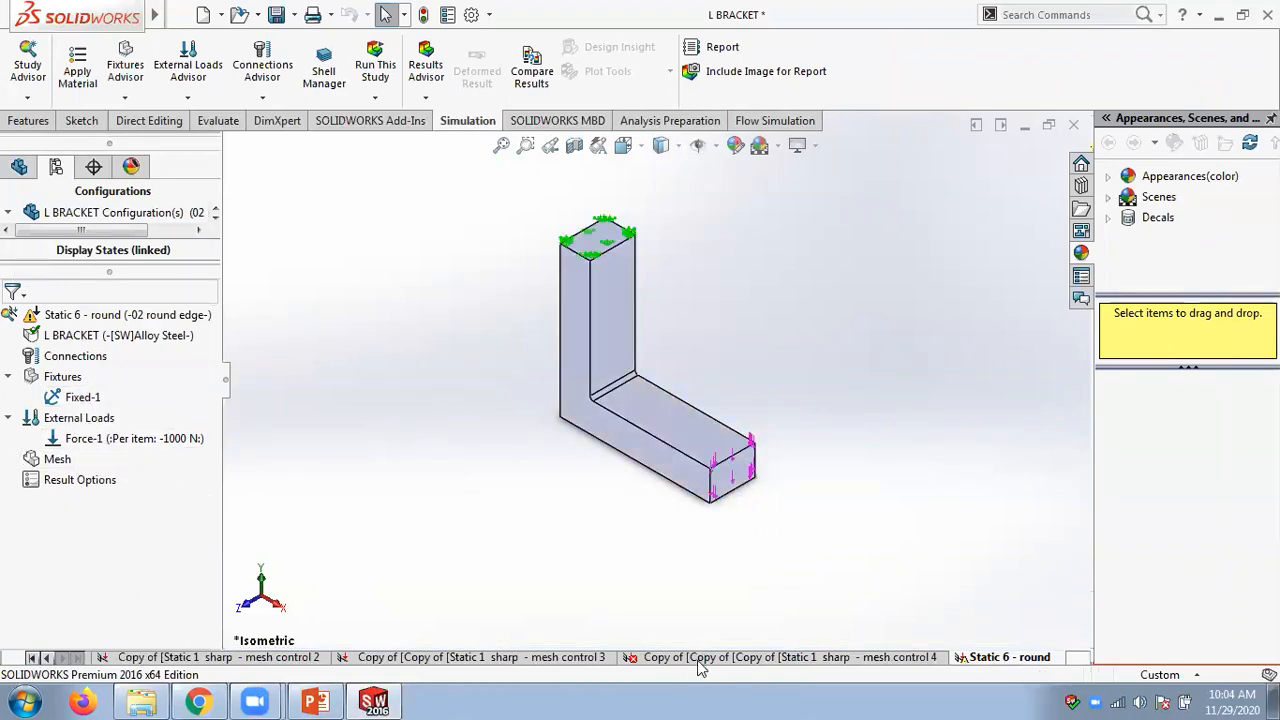
click(70, 410)
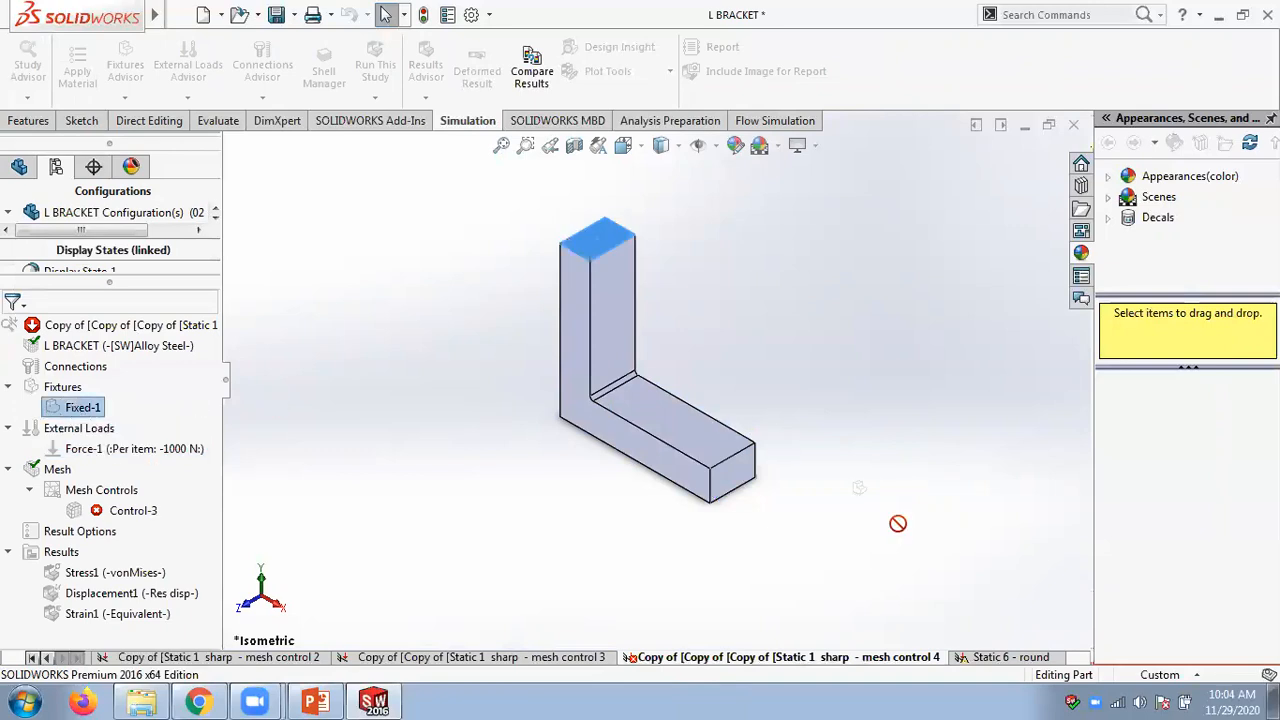
click(1013, 656)
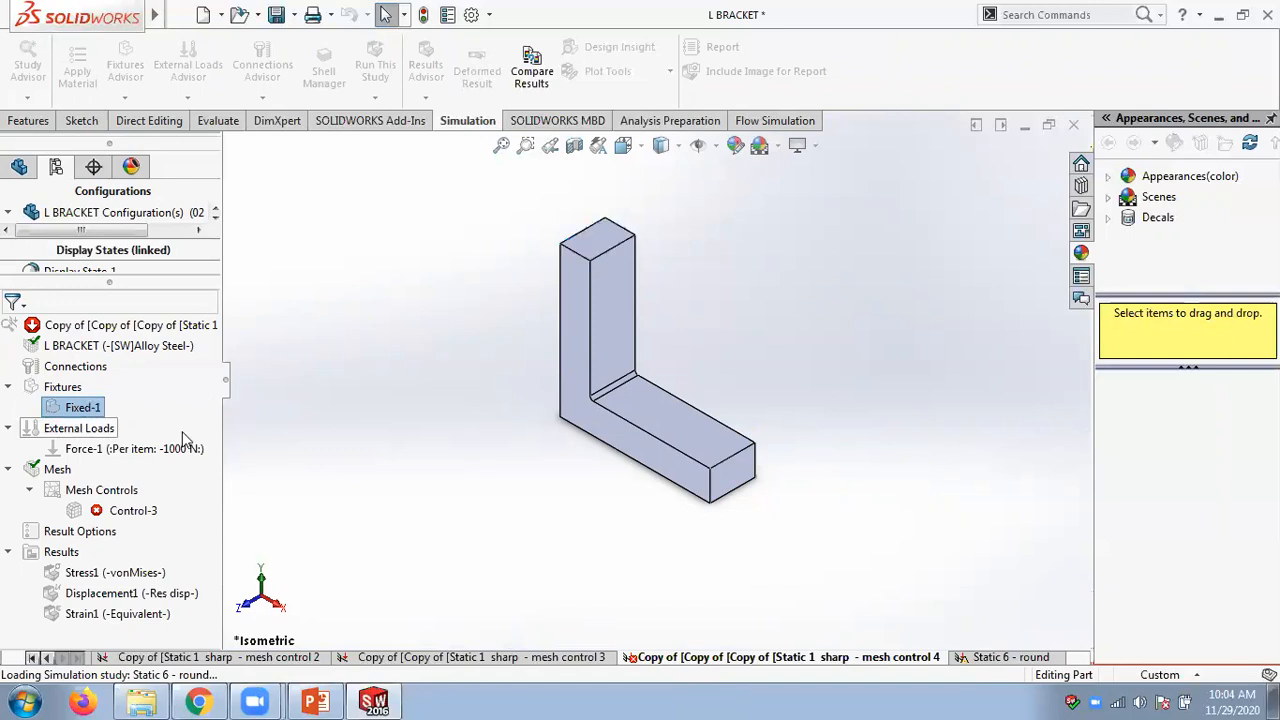
click(130, 450)
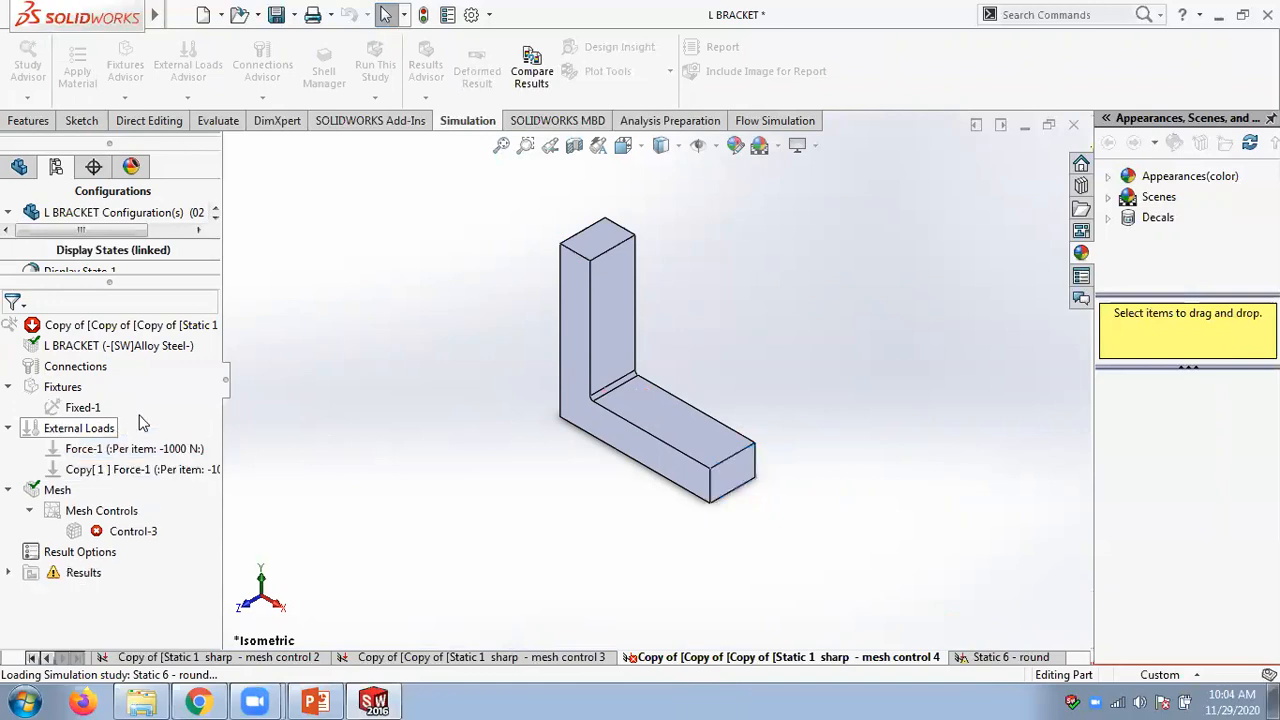
right_click(130, 470)
click(163, 521)
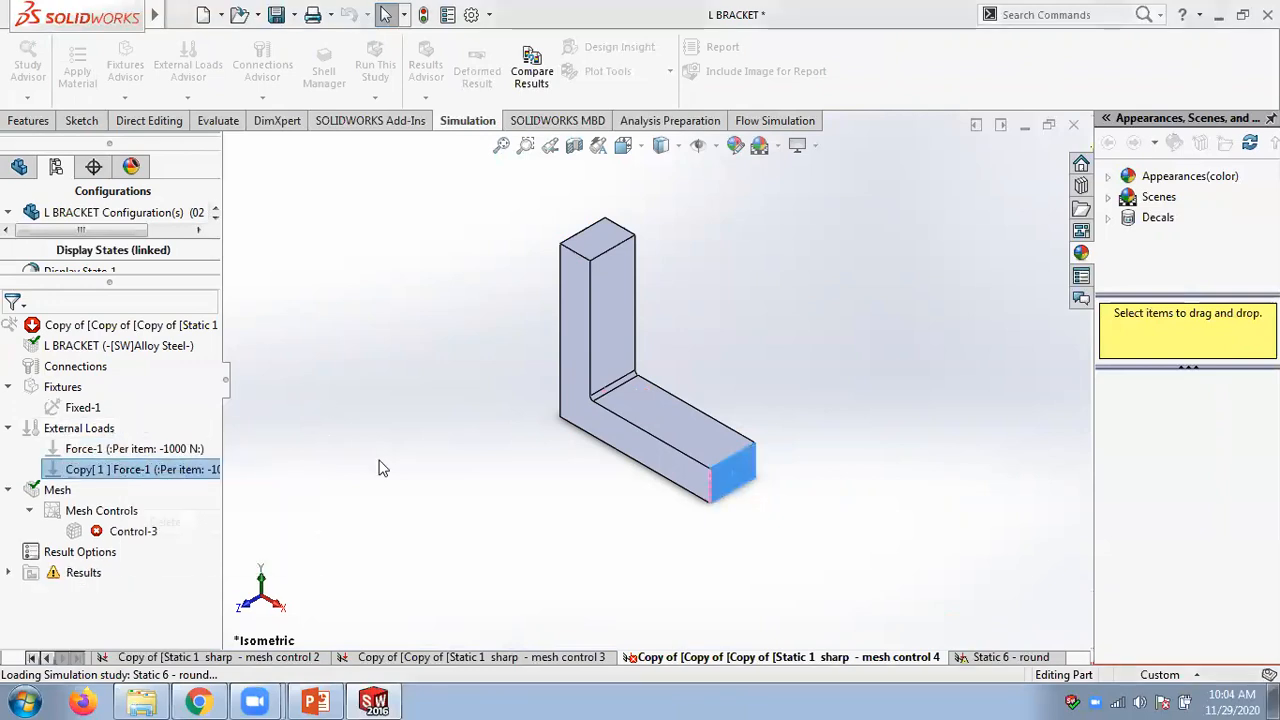
click(658, 389)
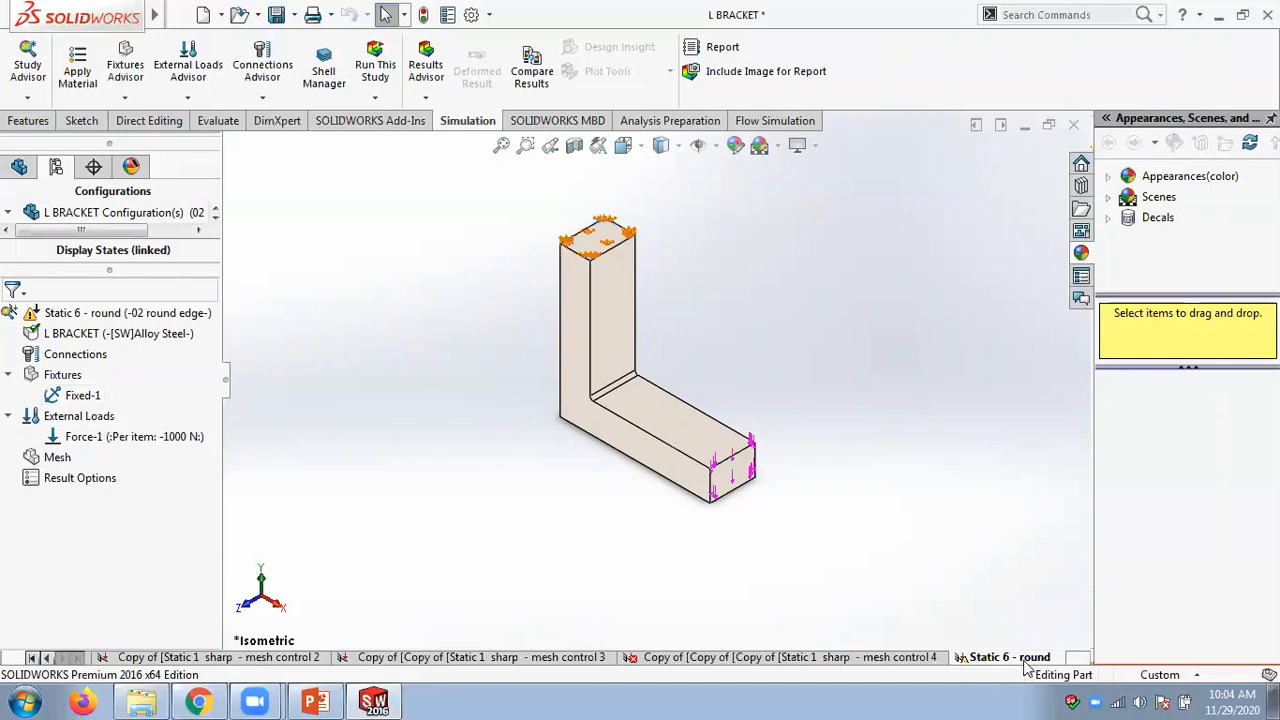
click(792, 657)
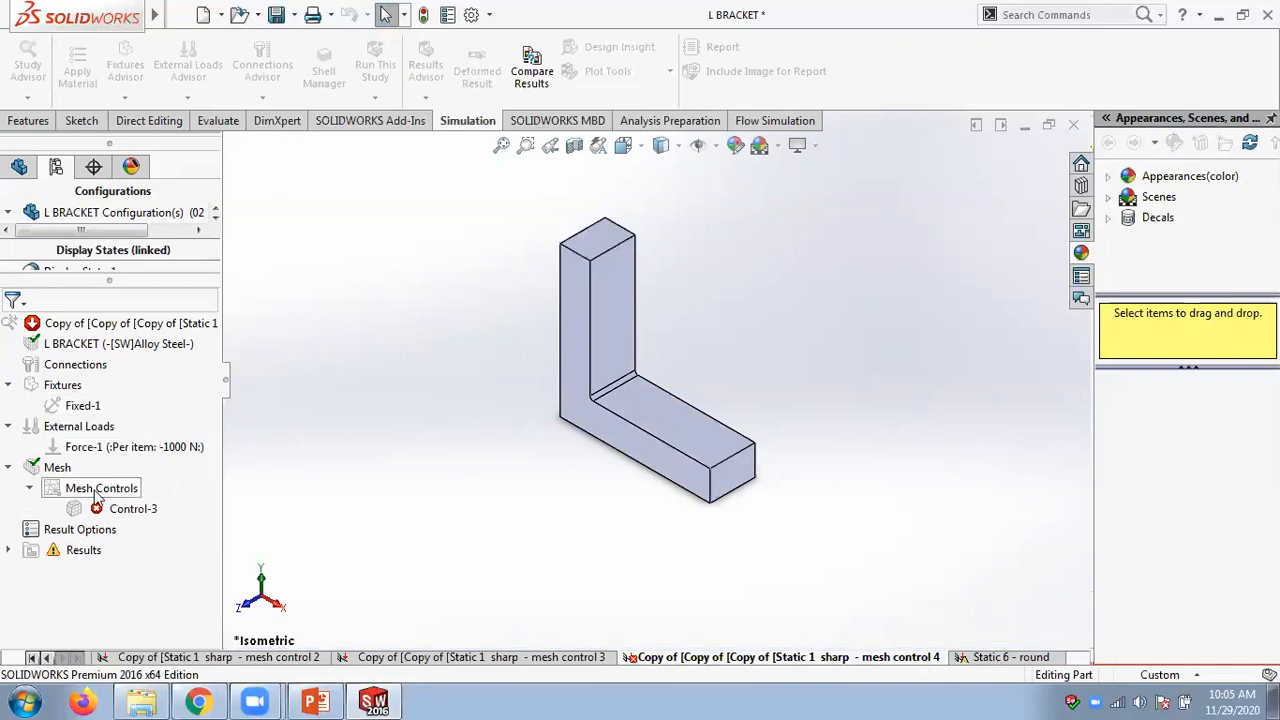
click(1007, 661)
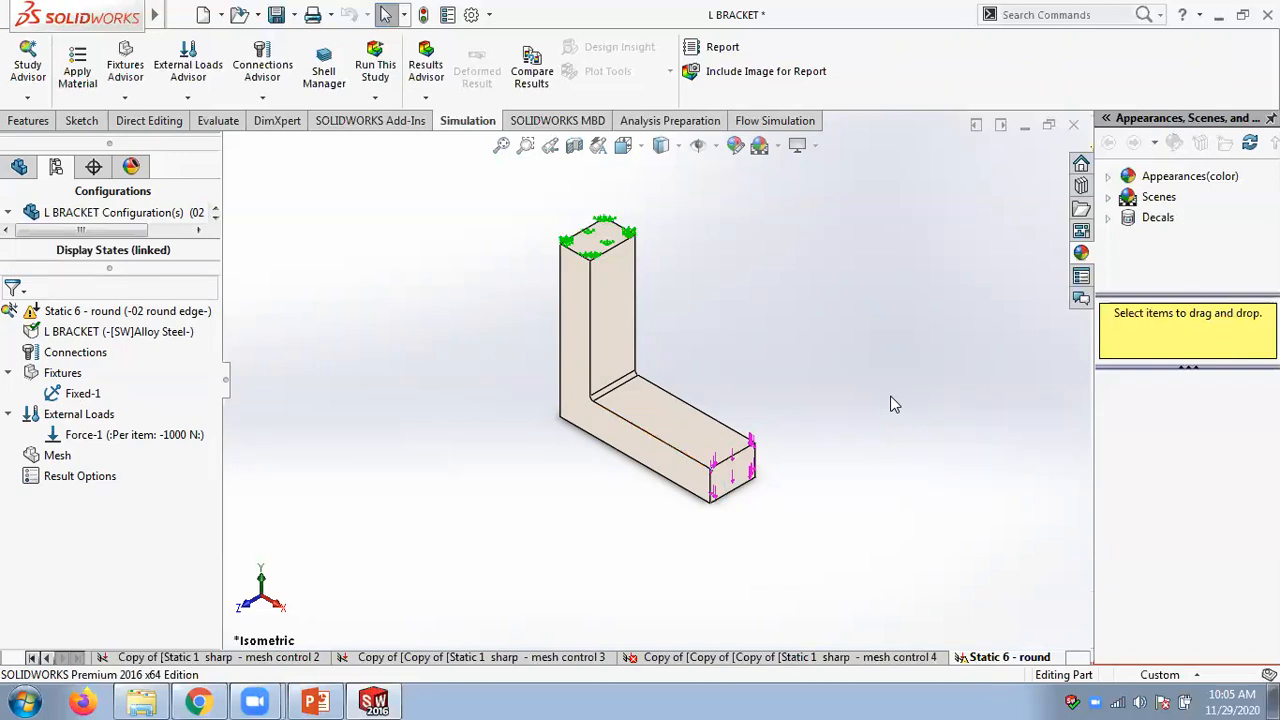
- Start creating a mesh for the Static 6 - round study and enable its mesh parameters with the standard mesh type
right_click(55, 457)
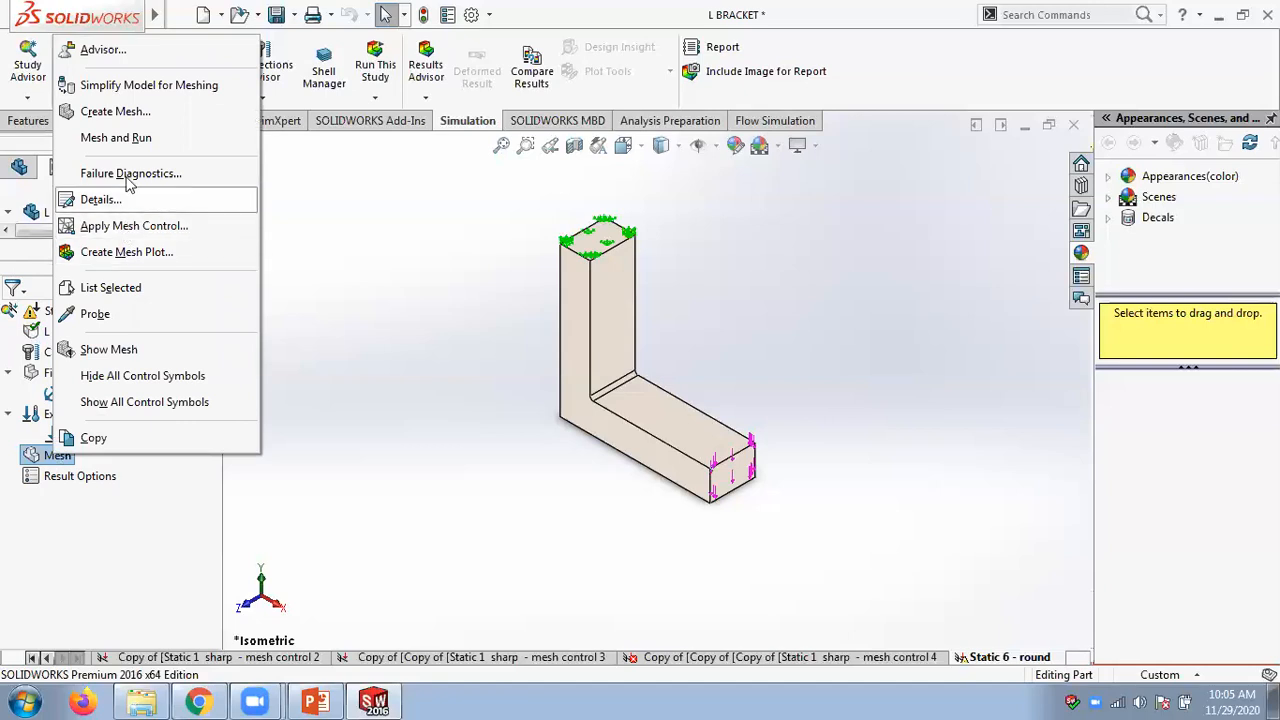
click(124, 111)
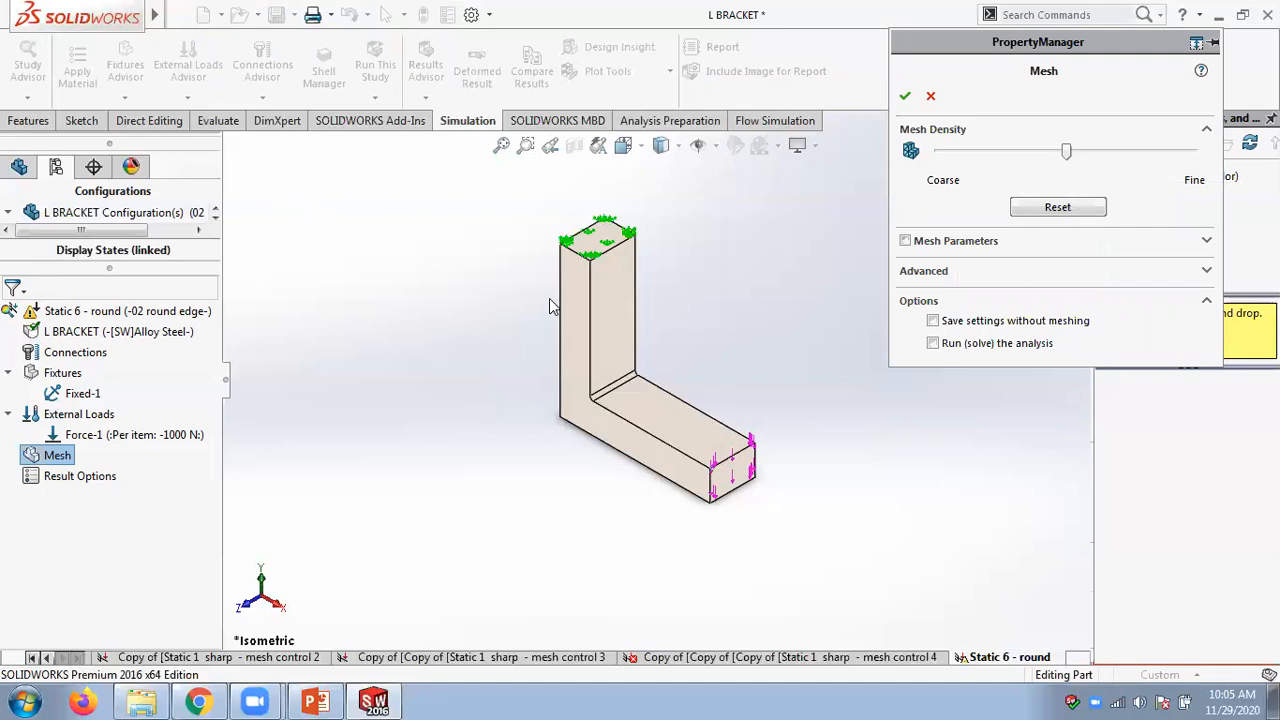
click(1206, 241)
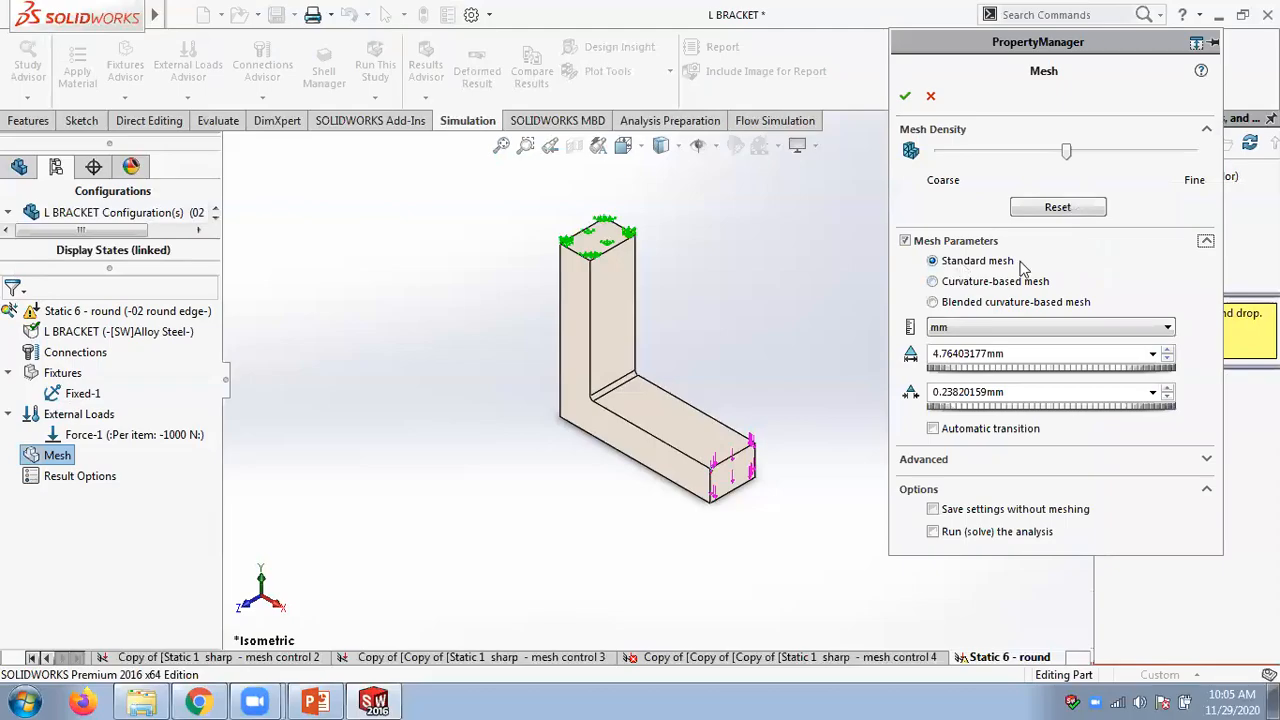
- Switch to the PowerPoint presentation and check slides 17 and 18 on copying study entities and the standard mesh settings
click(315, 702)
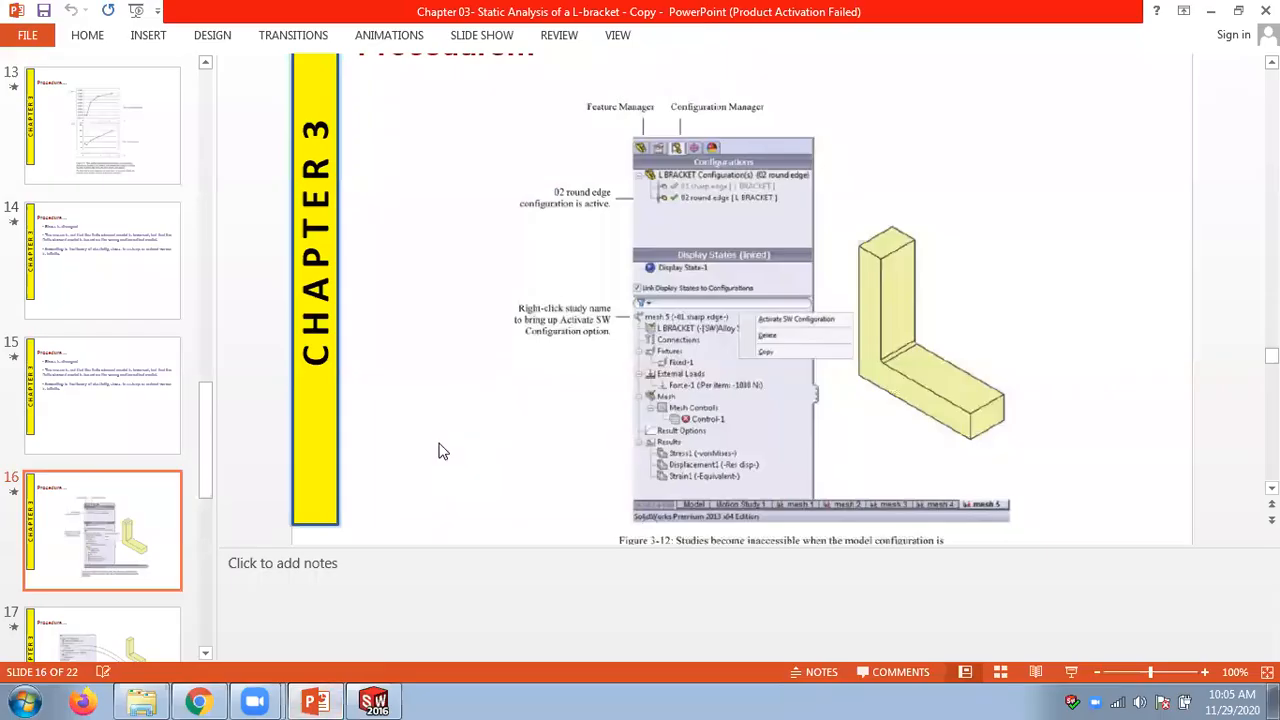
scroll(443, 451, down, 1)
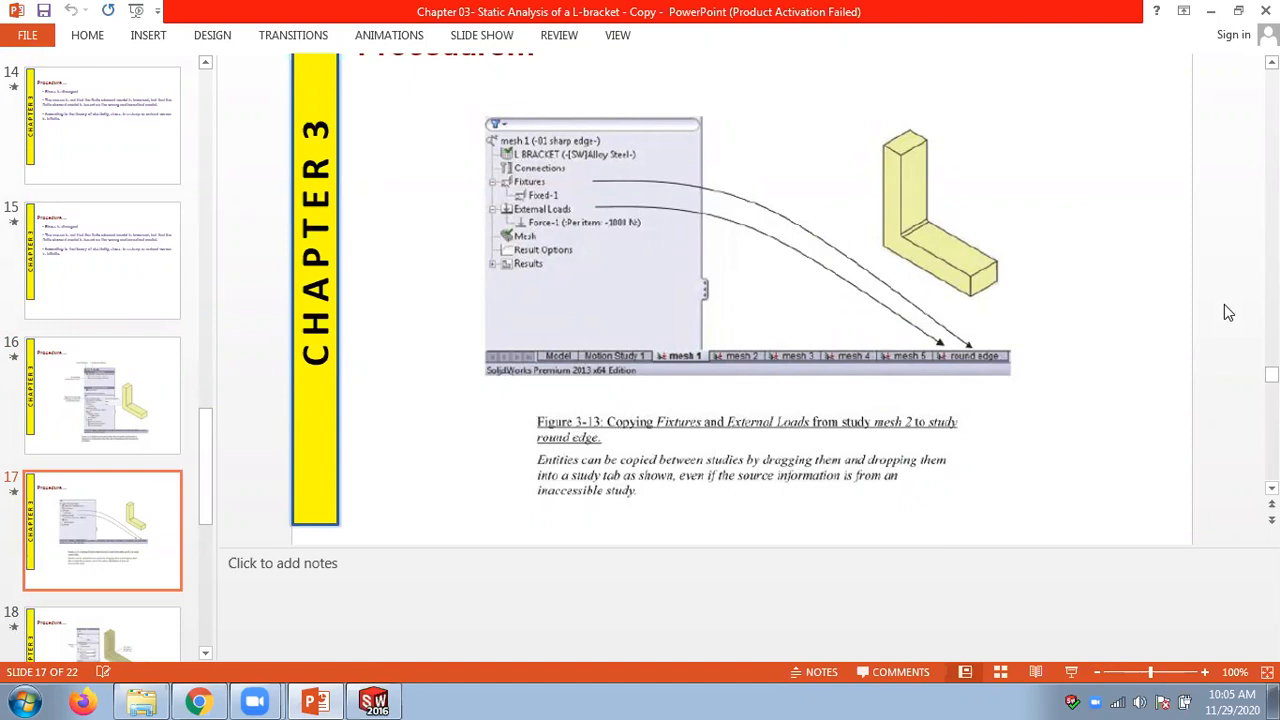
key(Page_Down)
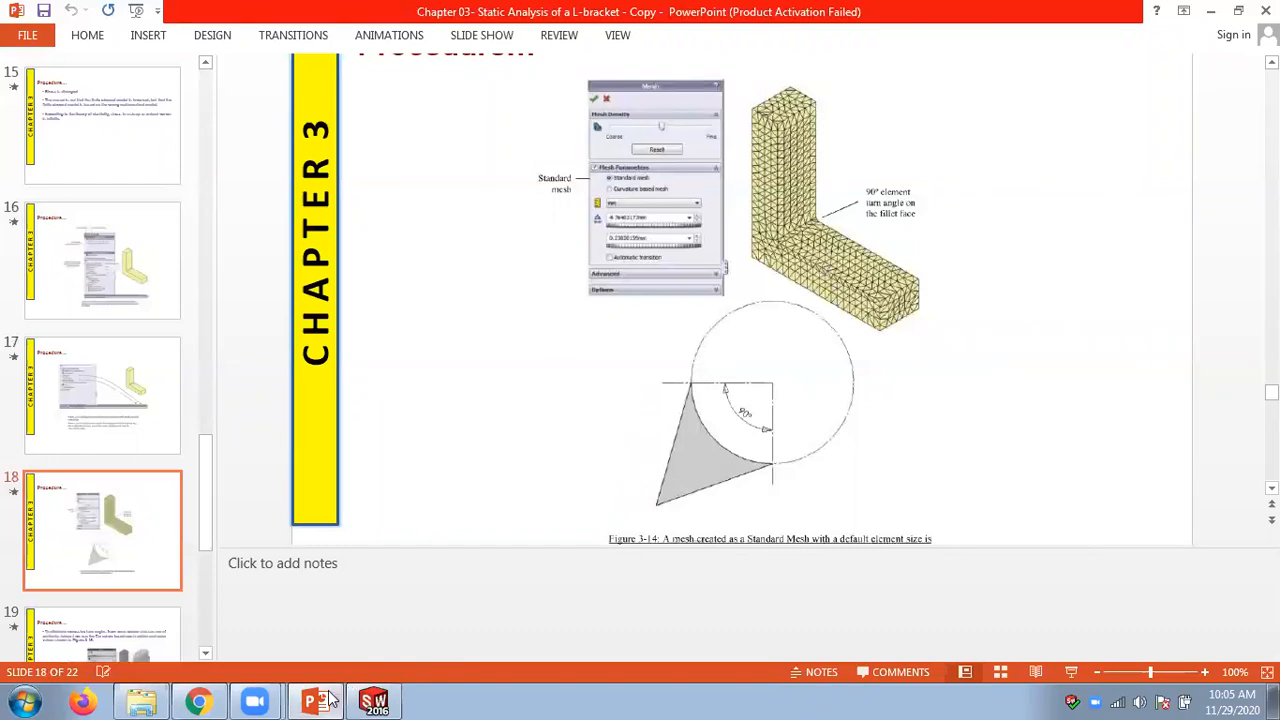
- Switch back to SOLIDWORKS and generate the standard mesh with the default element size
click(374, 700)
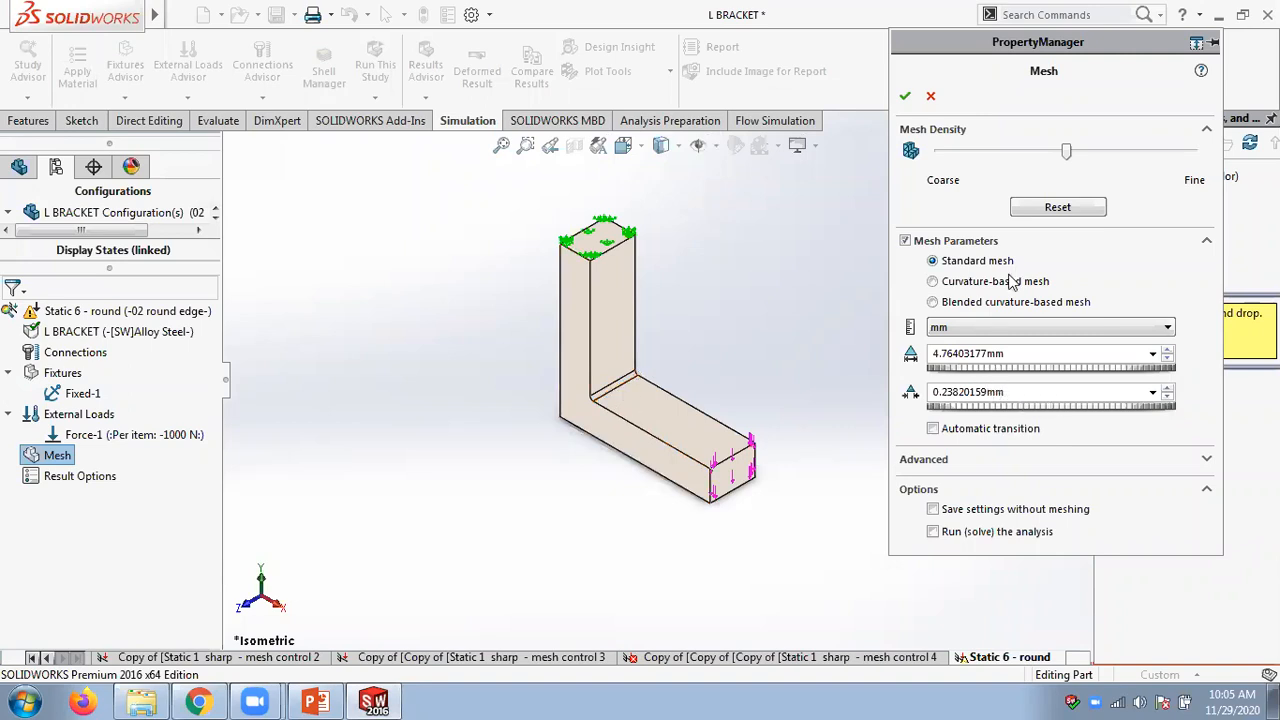
click(905, 97)
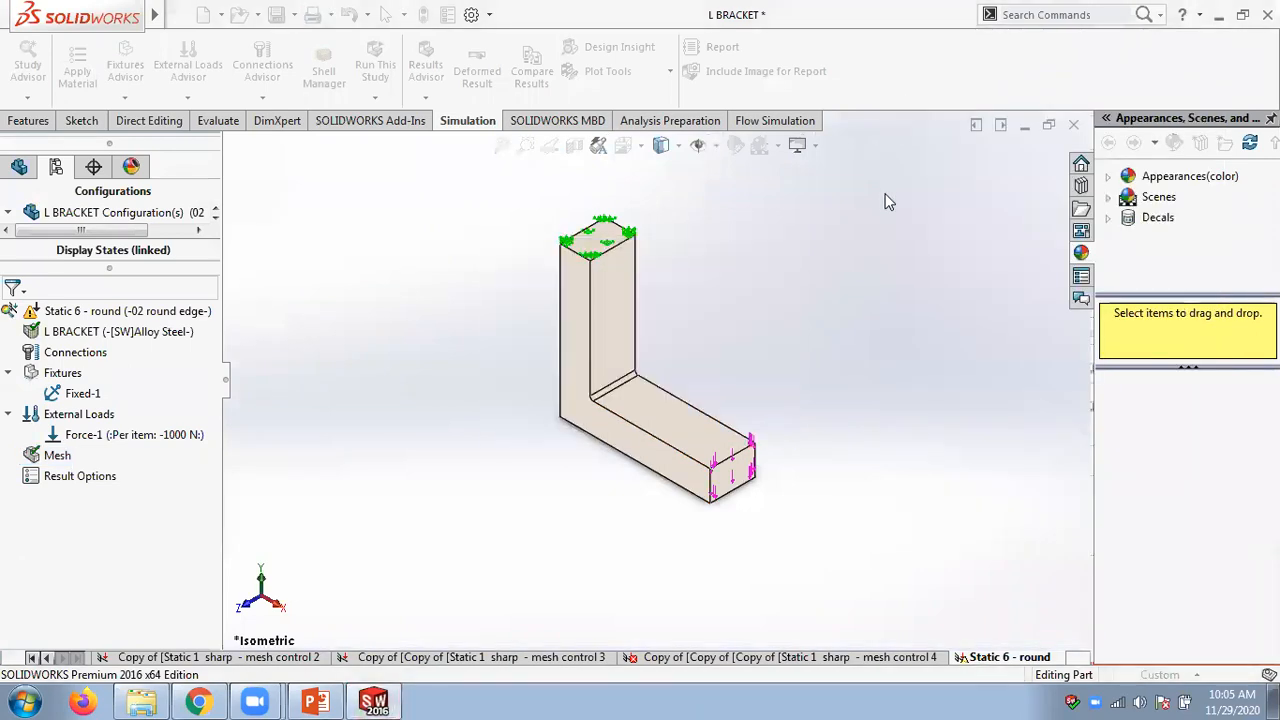
- Examine the mesh elements around the bracket's rounded inner edge and run the Static 6 - round study
scroll(637, 398, down, 5)
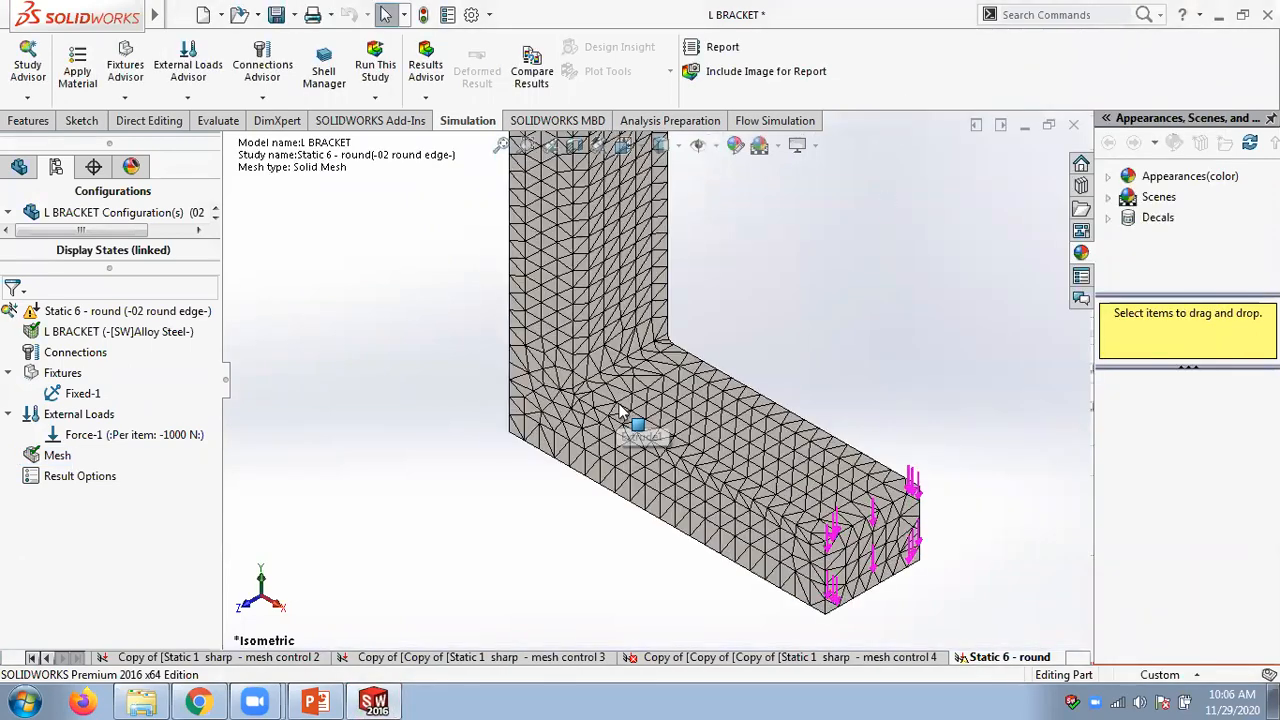
click(716, 346)
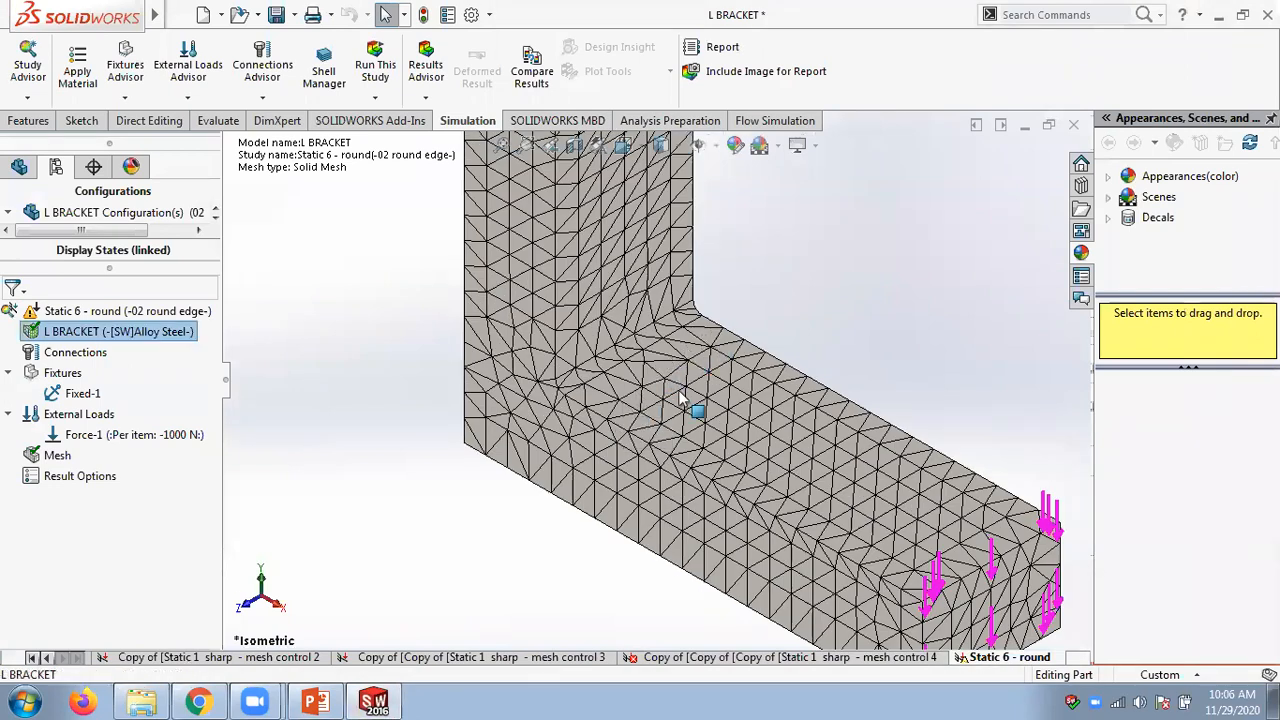
middle_drag(739, 346, 812, 334)
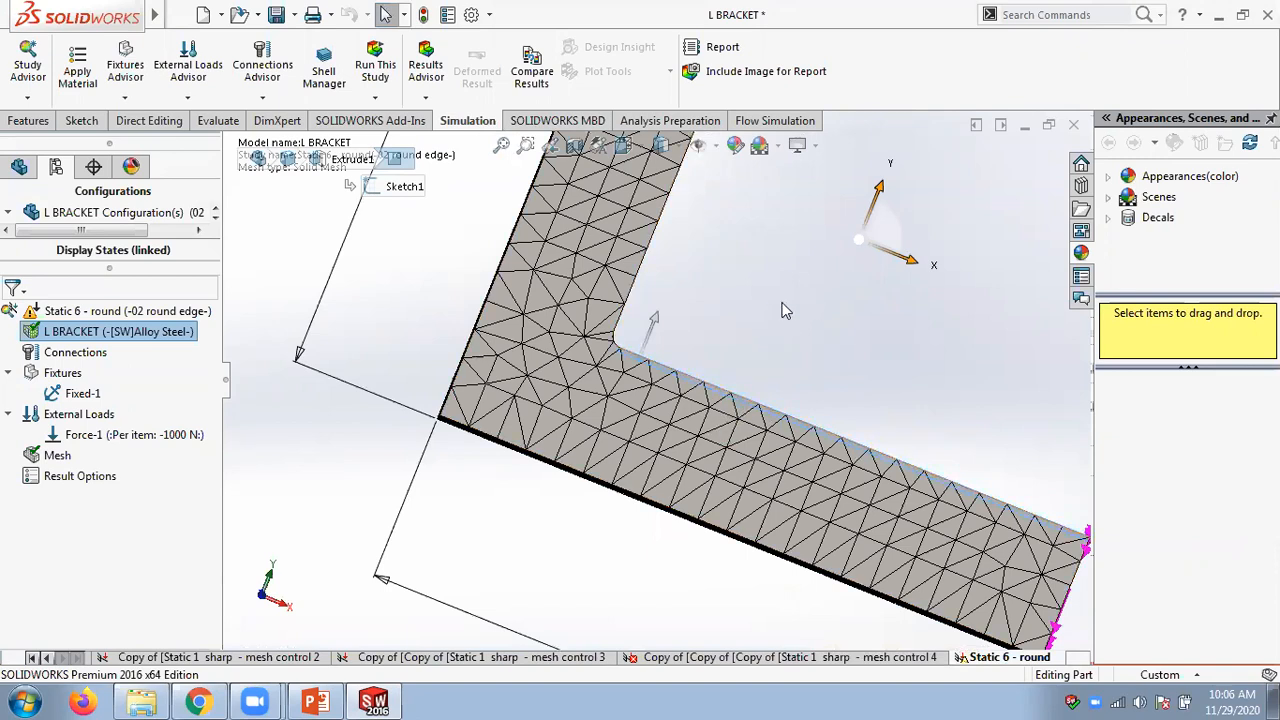
mouse_move(694, 374)
middle_down()
mouse_move(666, 397)
mouse_move(710, 355)
middle_up()
scroll(710, 350, down, 2)
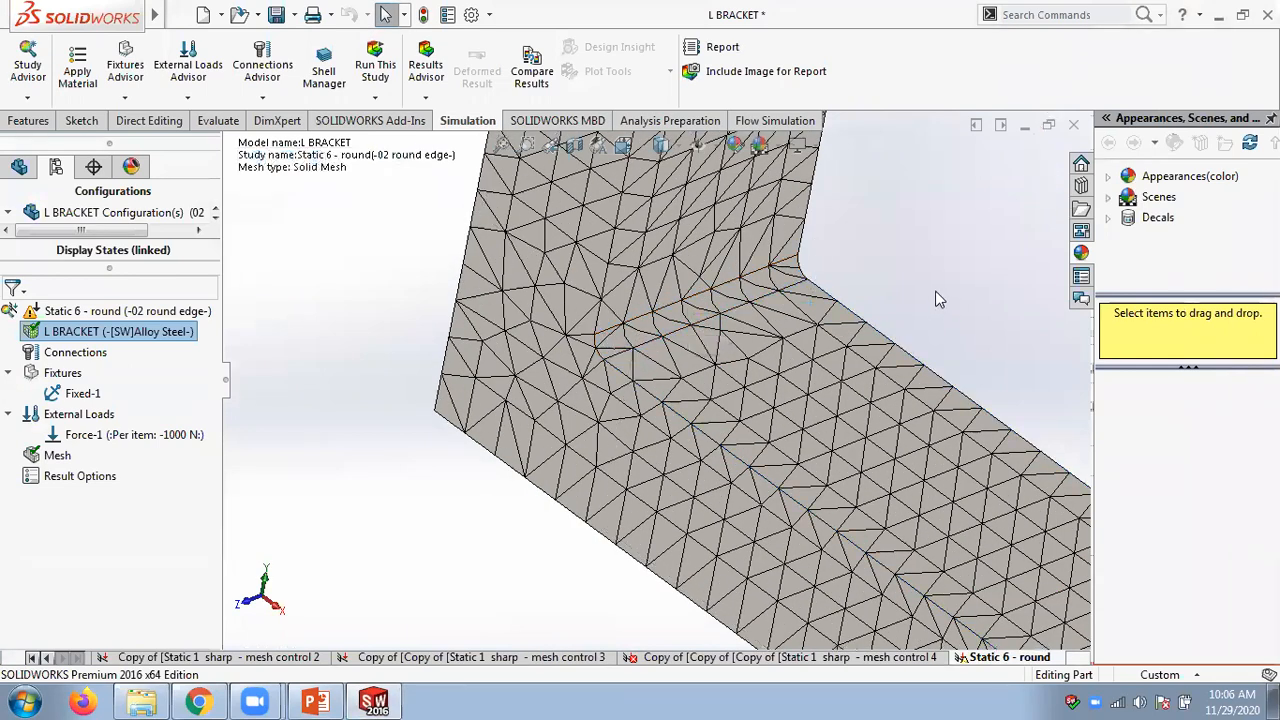
scroll(938, 298, up, 3)
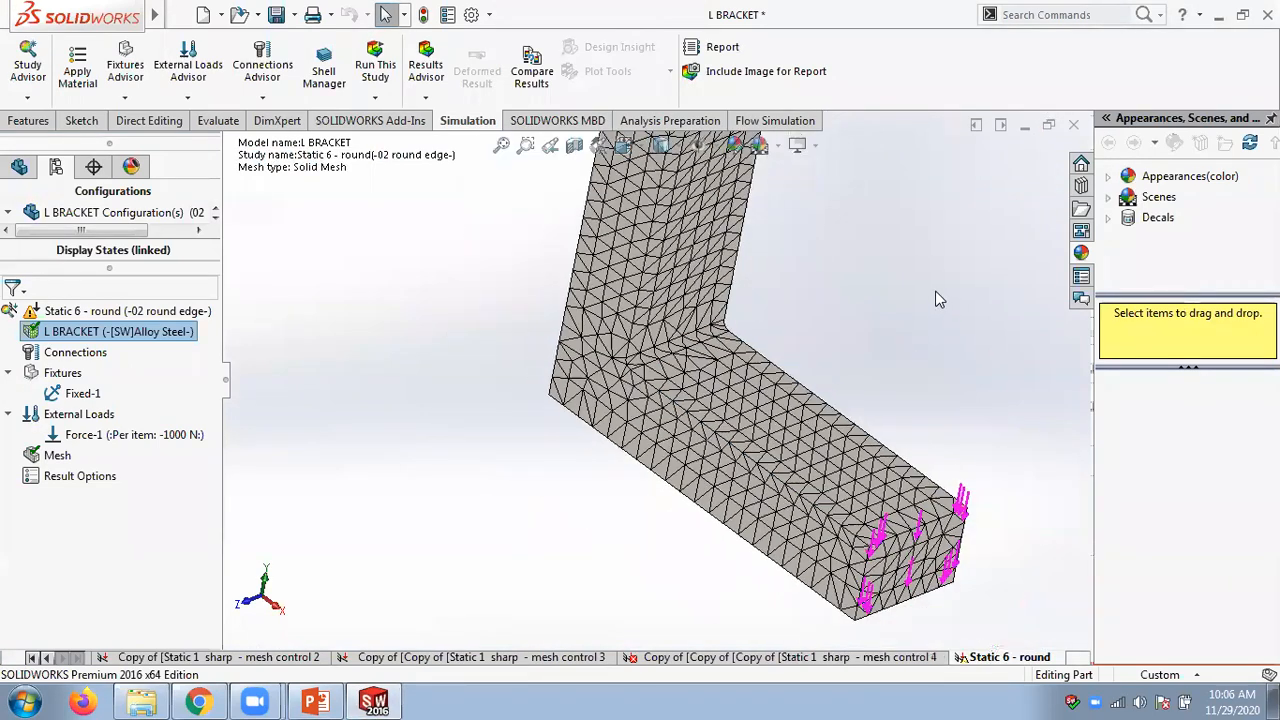
right_click(78, 311)
click(111, 305)
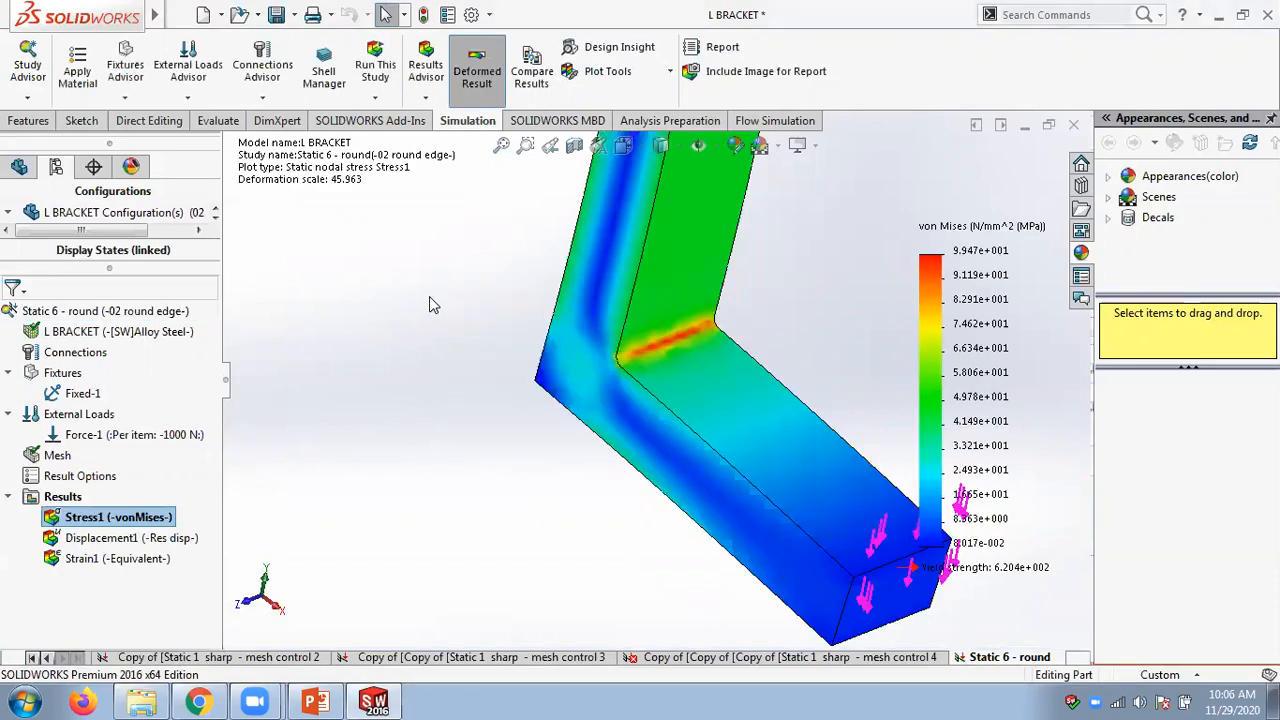
- Set the von Mises stress plot's chart number format to floating and save the bracket document
scroll(778, 271, up, 3)
right_click(979, 330)
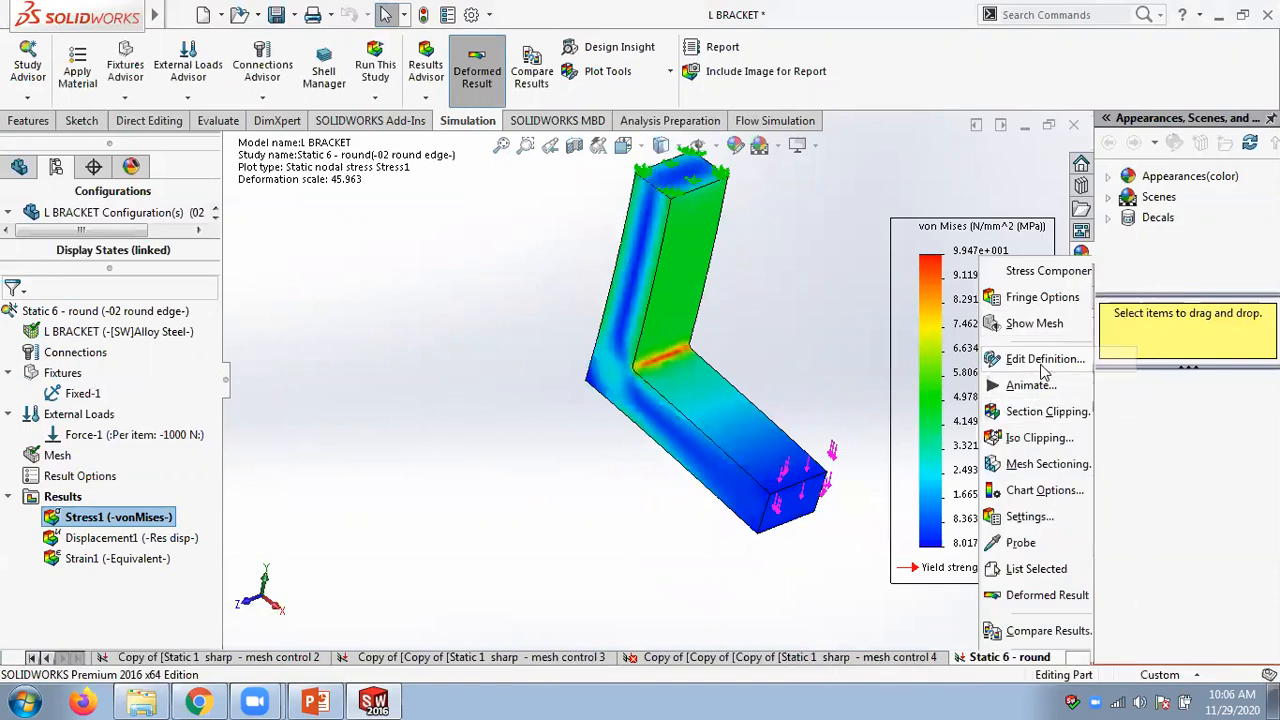
click(1043, 362)
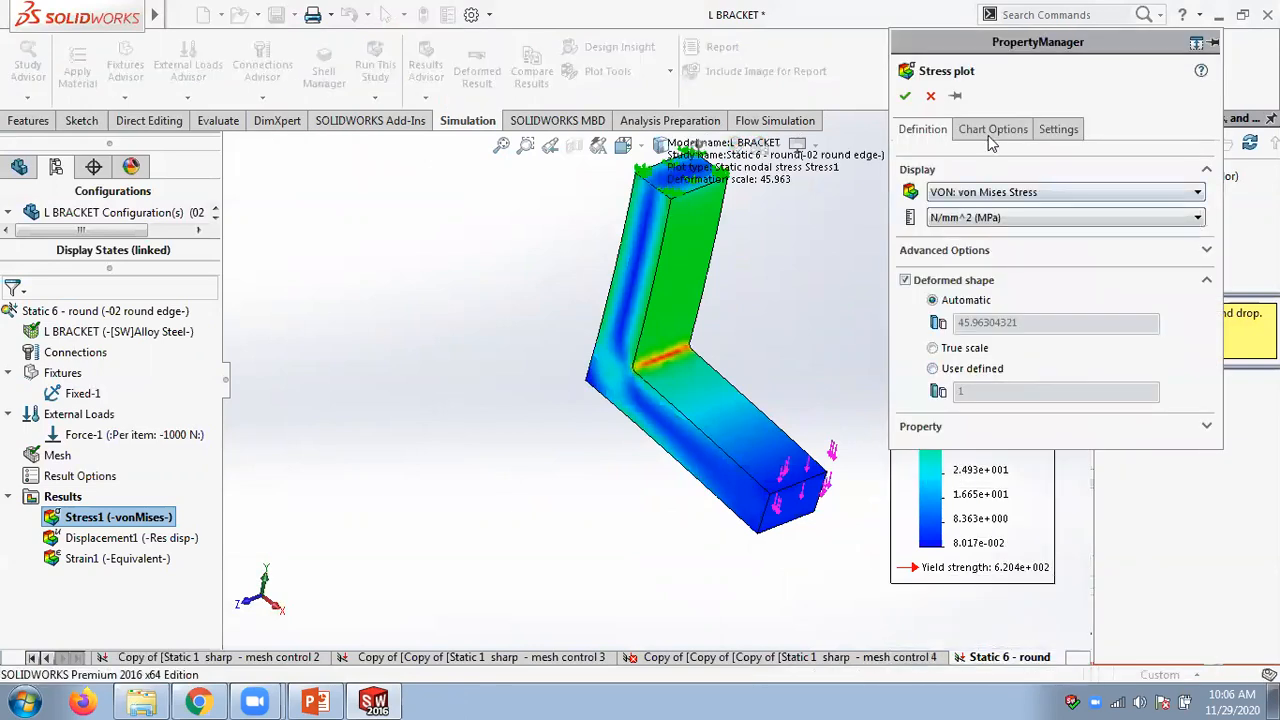
click(990, 130)
scroll(1190, 360, down, 5)
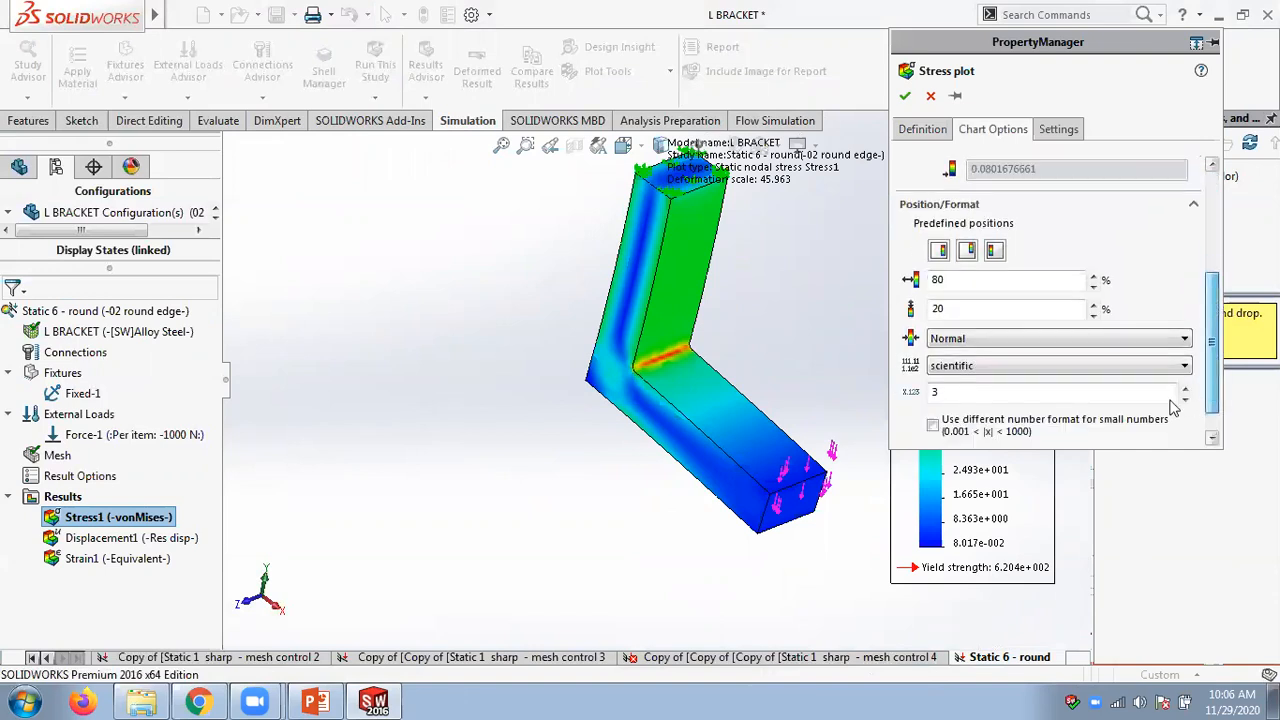
click(1000, 367)
click(950, 388)
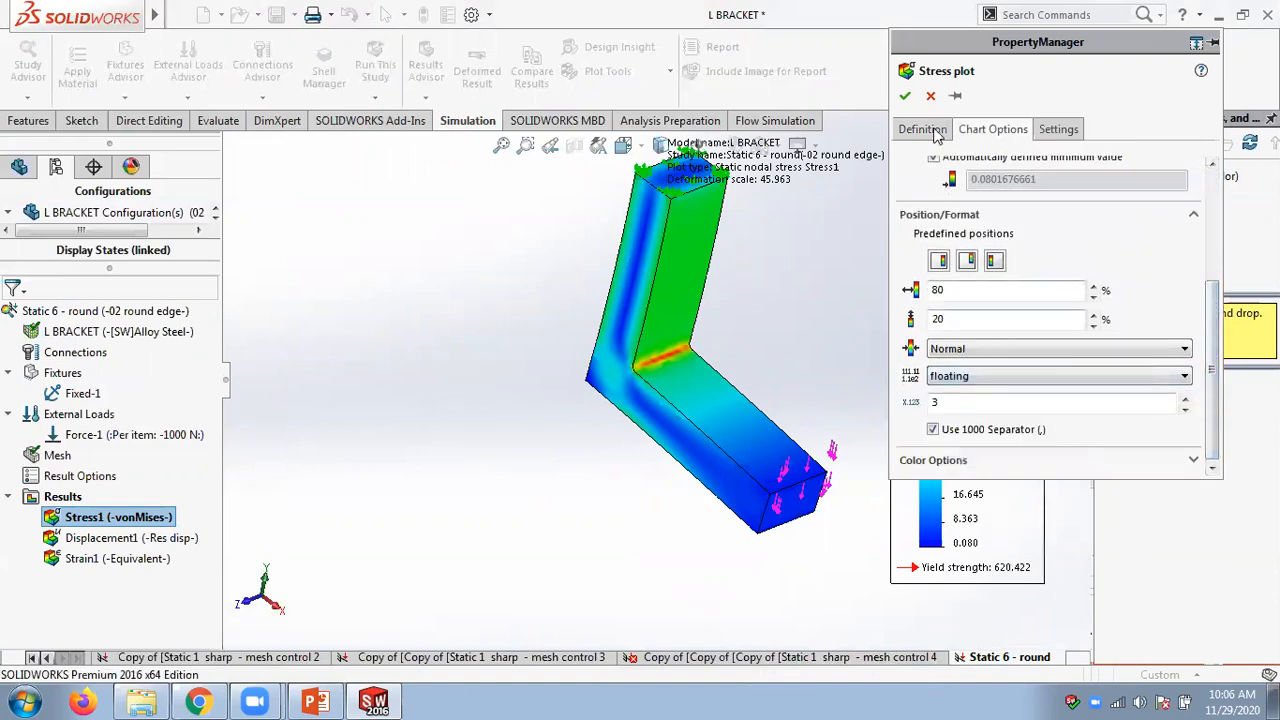
click(904, 95)
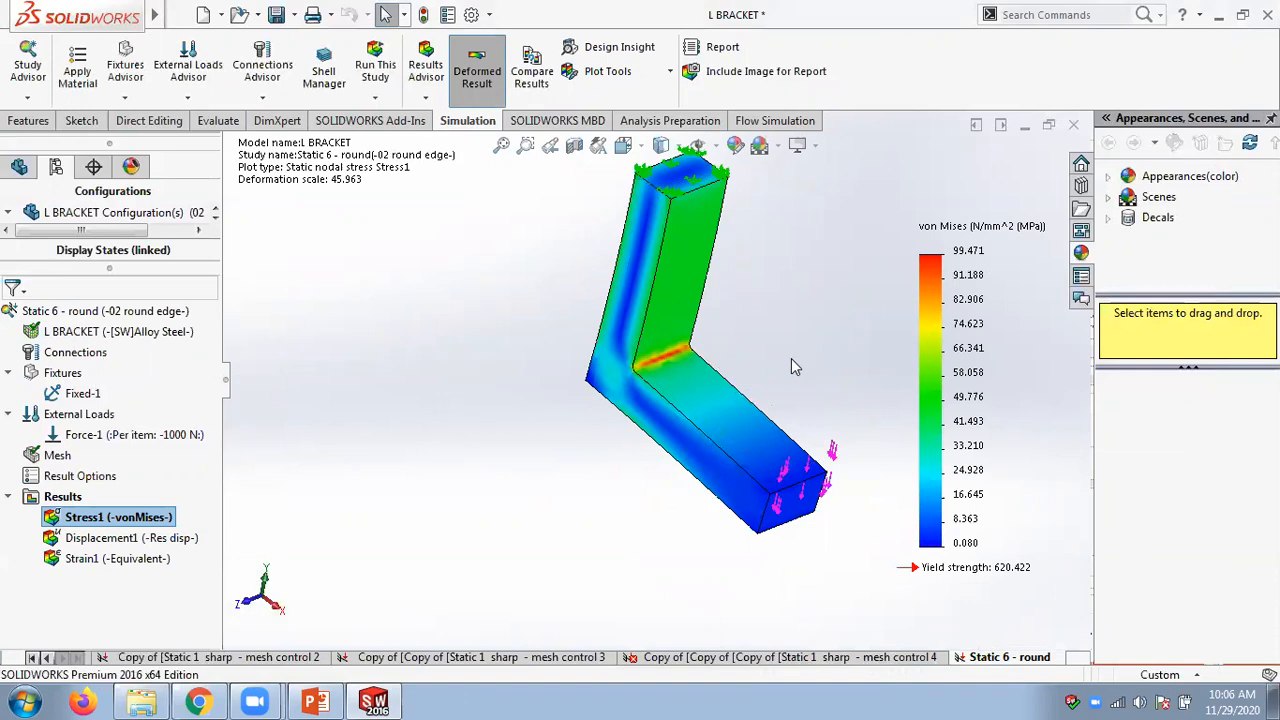
mouse_move(778, 322)
middle_down()
mouse_move(762, 272)
mouse_move(780, 303)
middle_up()
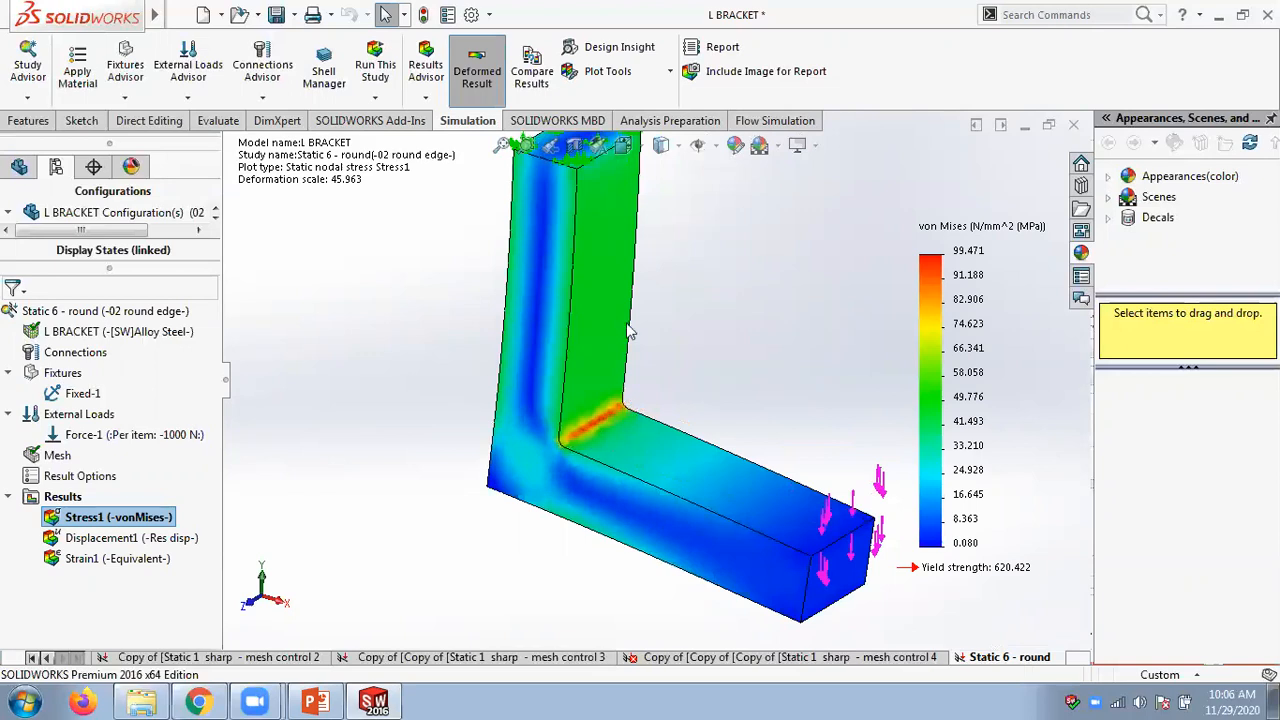
click(272, 16)
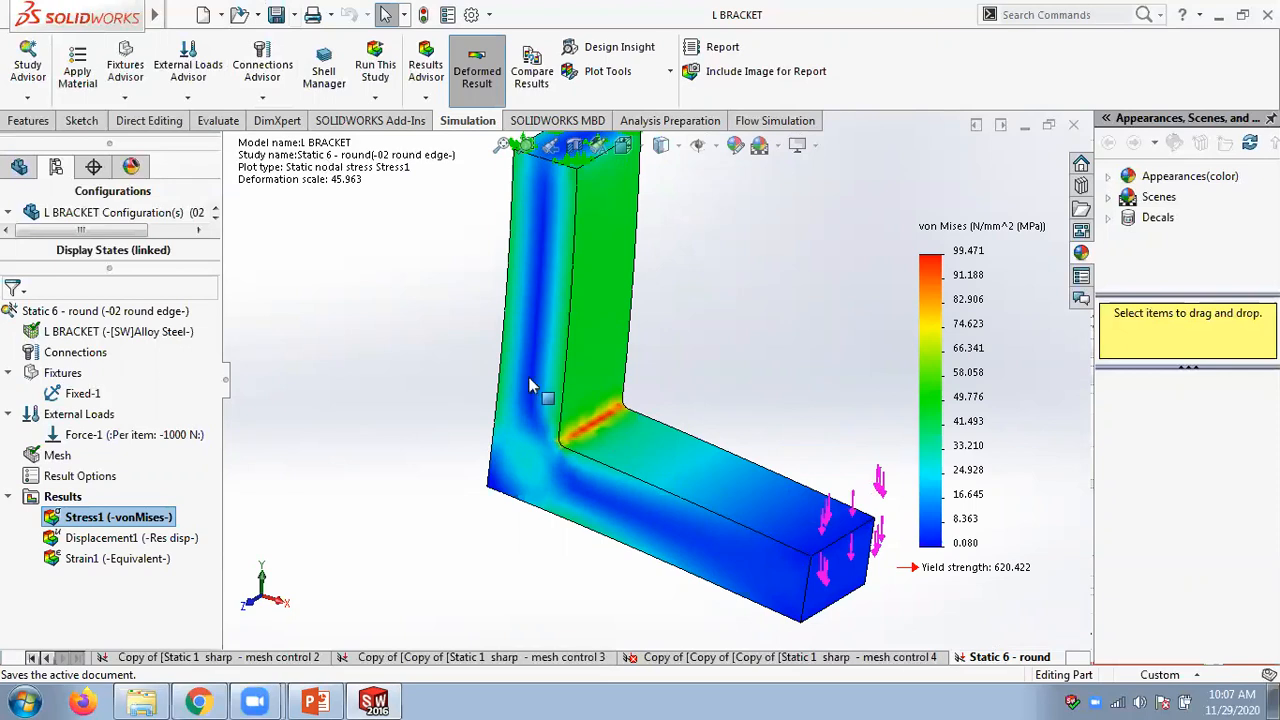
- Duplicate the Static 6 - round study as "Static 6 - round - refine 1", using the 02 round edge configuration
right_click(988, 657)
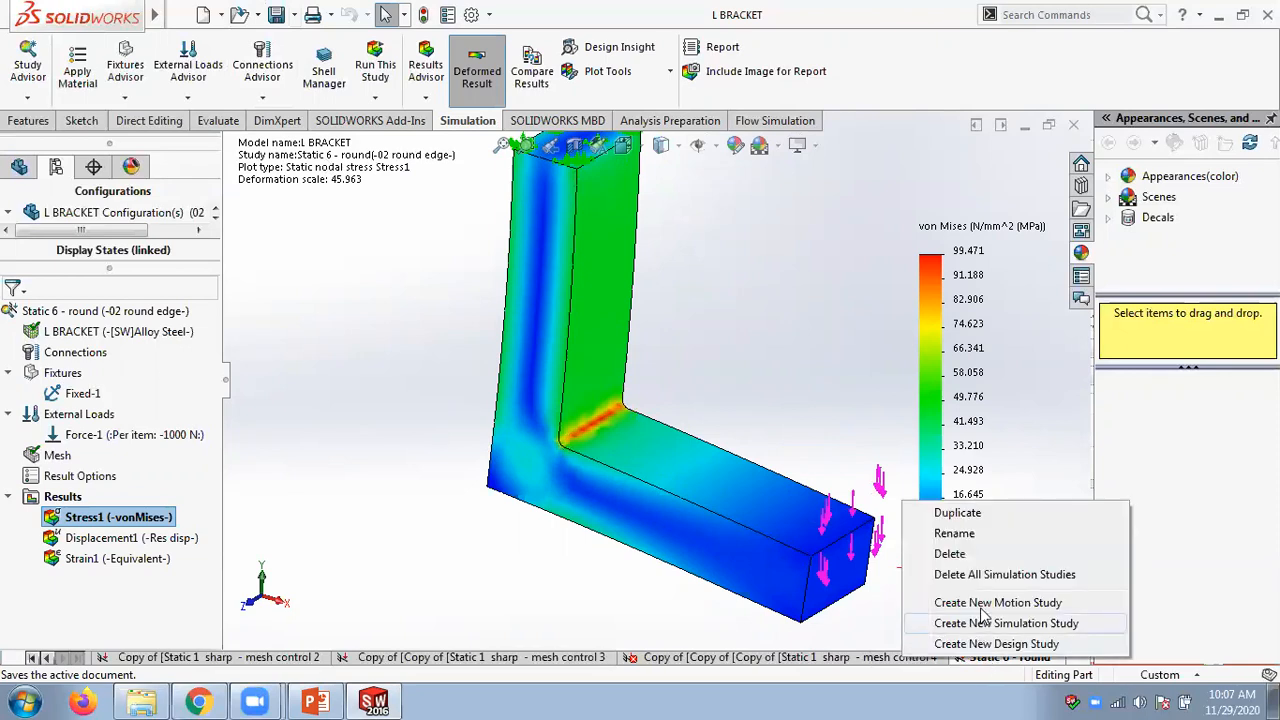
click(960, 513)
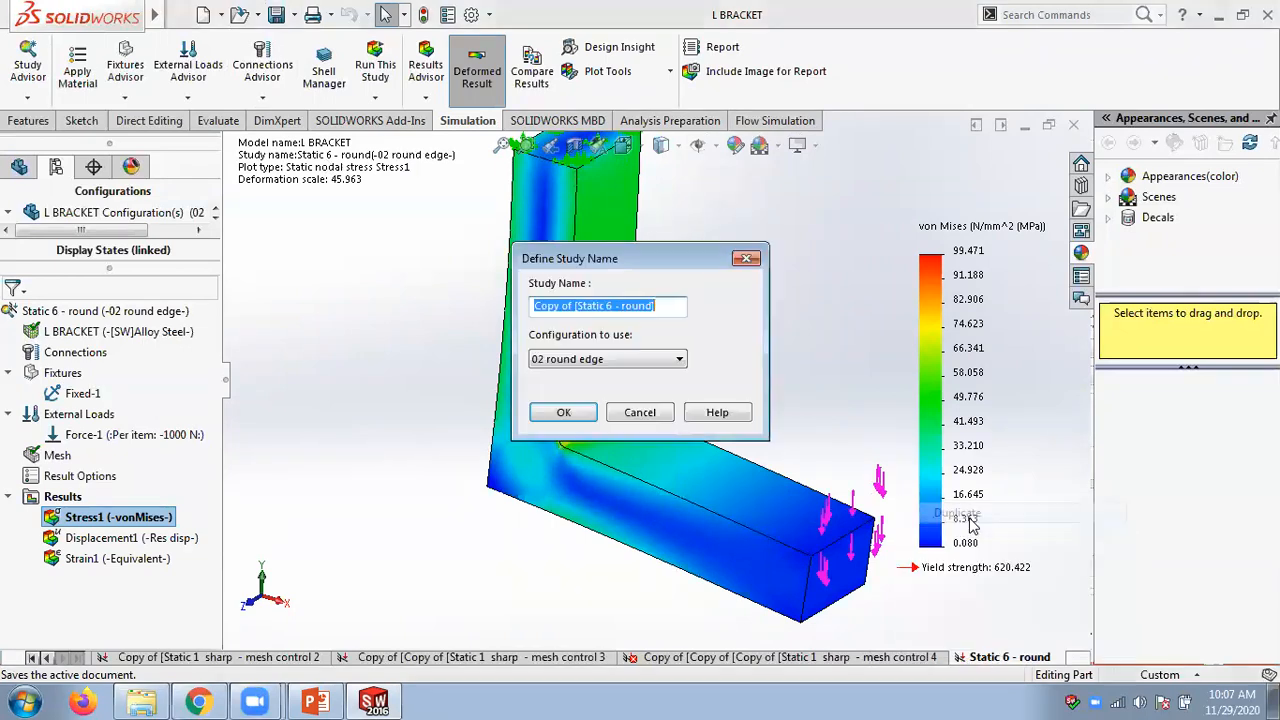
click(656, 306)
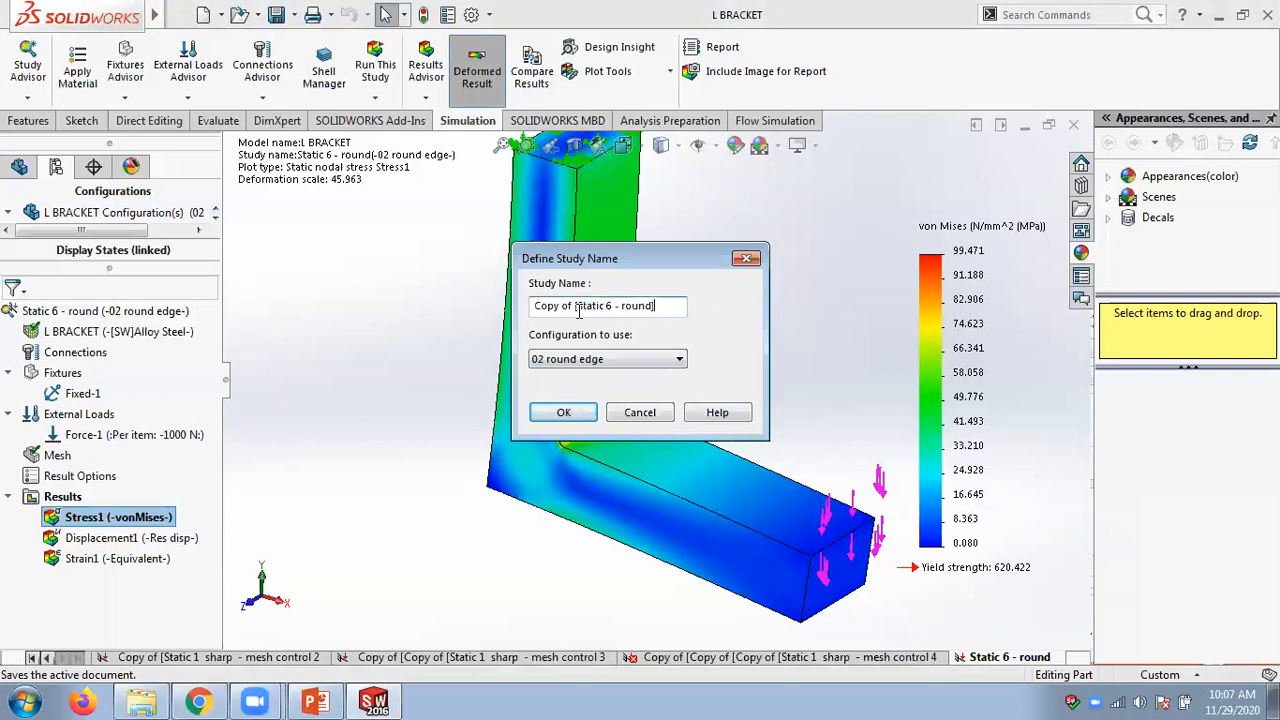
drag(576, 307, 531, 313)
key(BackSpace)
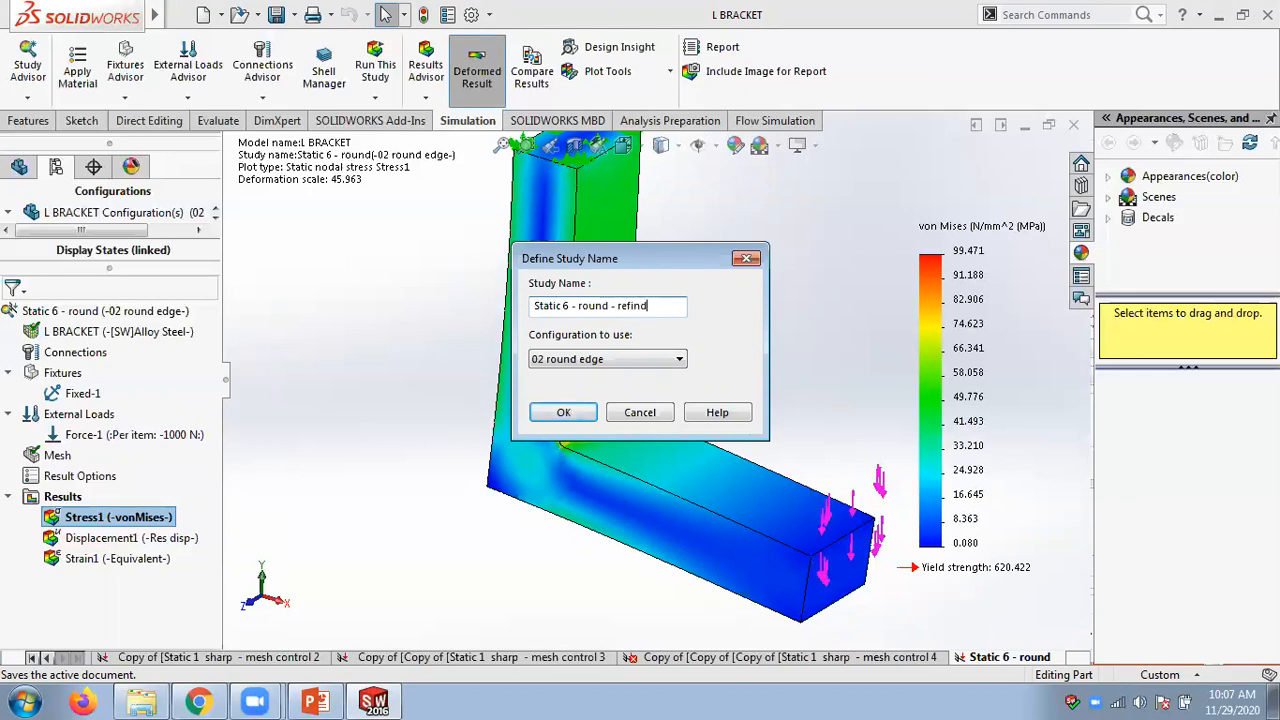
click(563, 412)
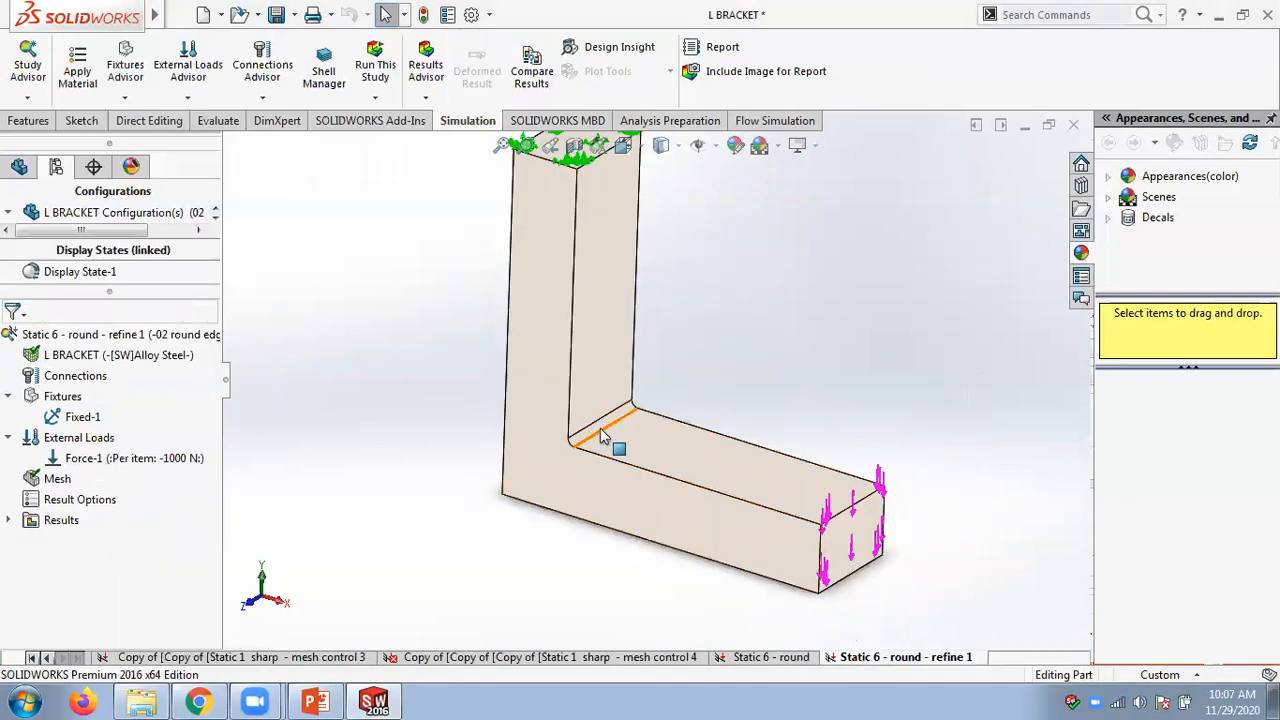
middle_drag(469, 423, 432, 455)
right_click(36, 480)
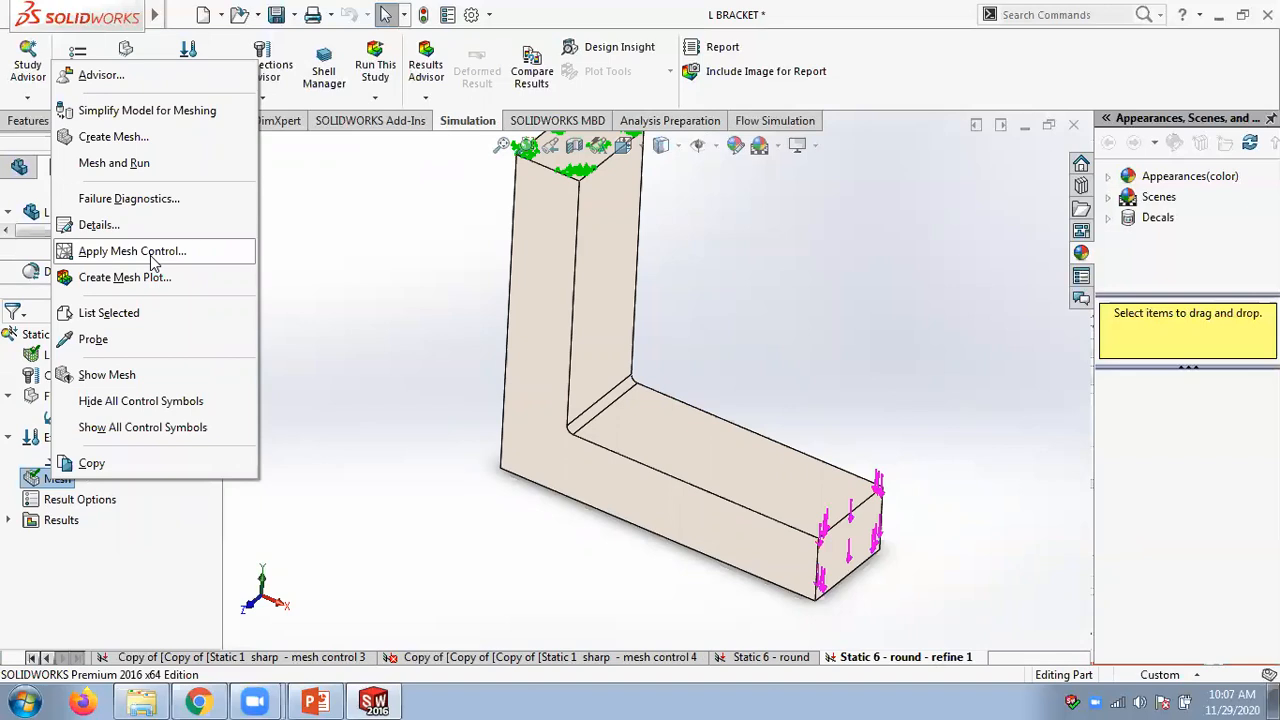
click(114, 136)
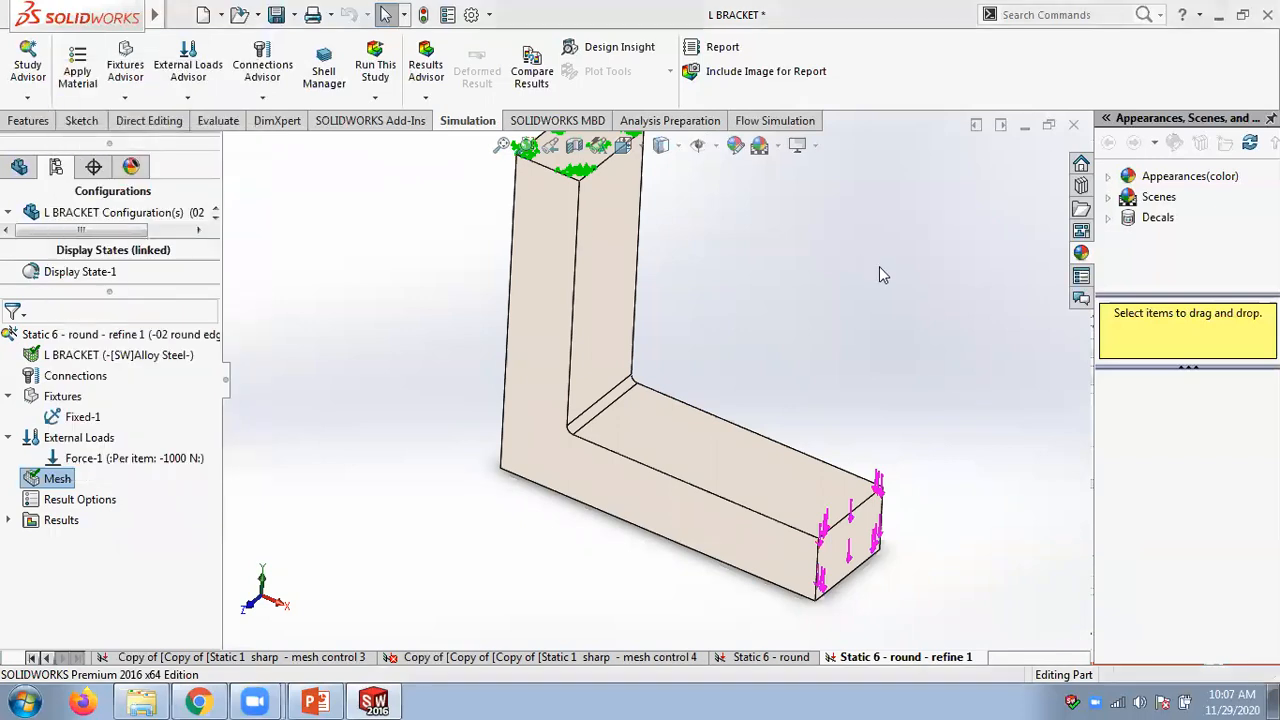
click(717, 392)
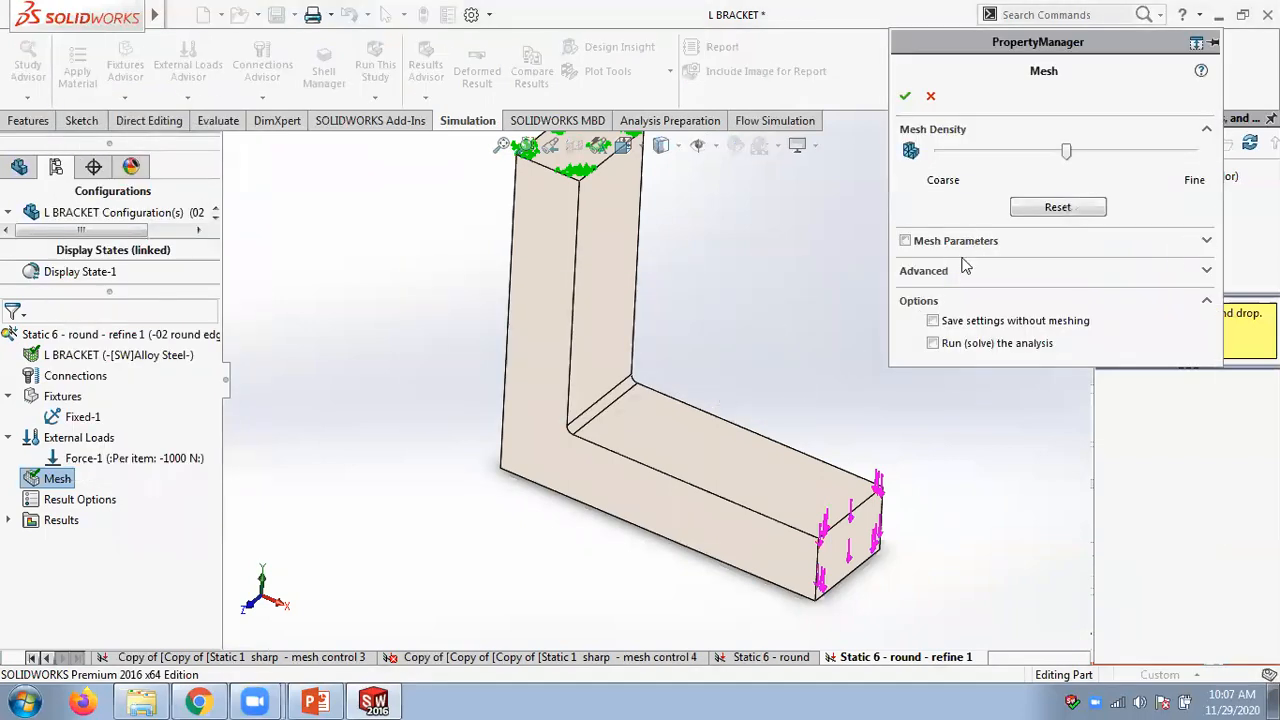
click(905, 240)
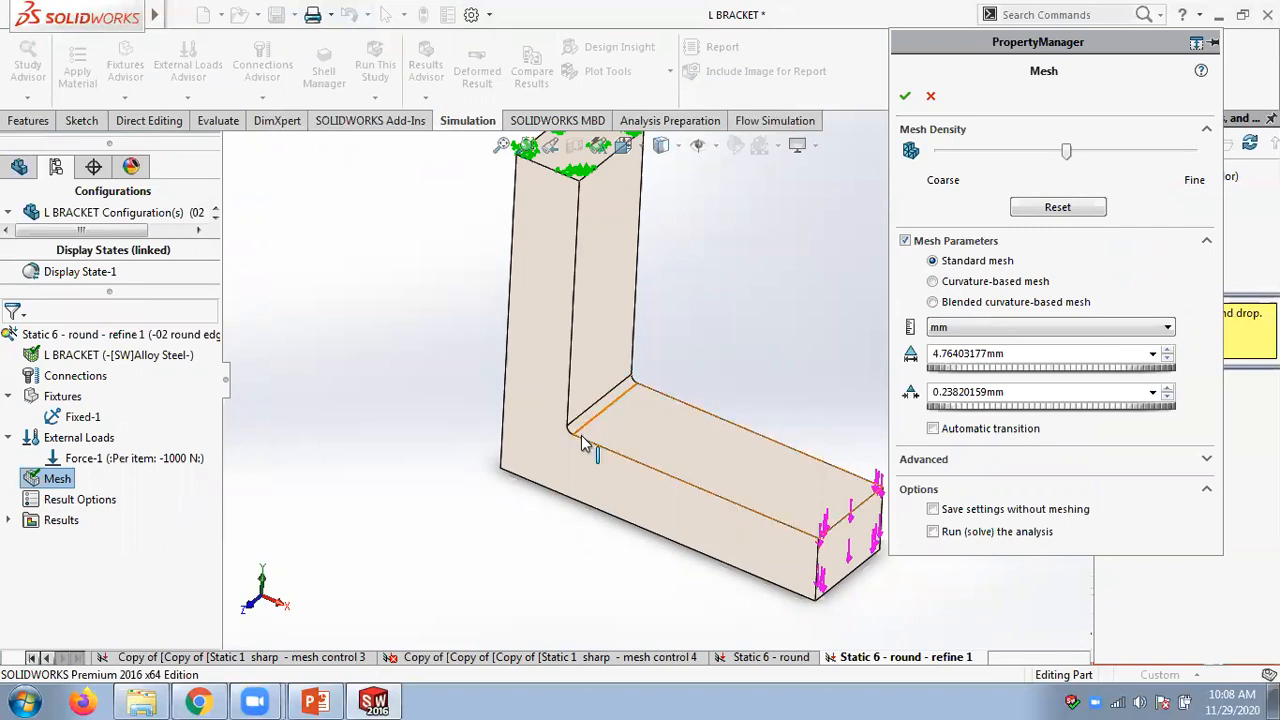
click(934, 285)
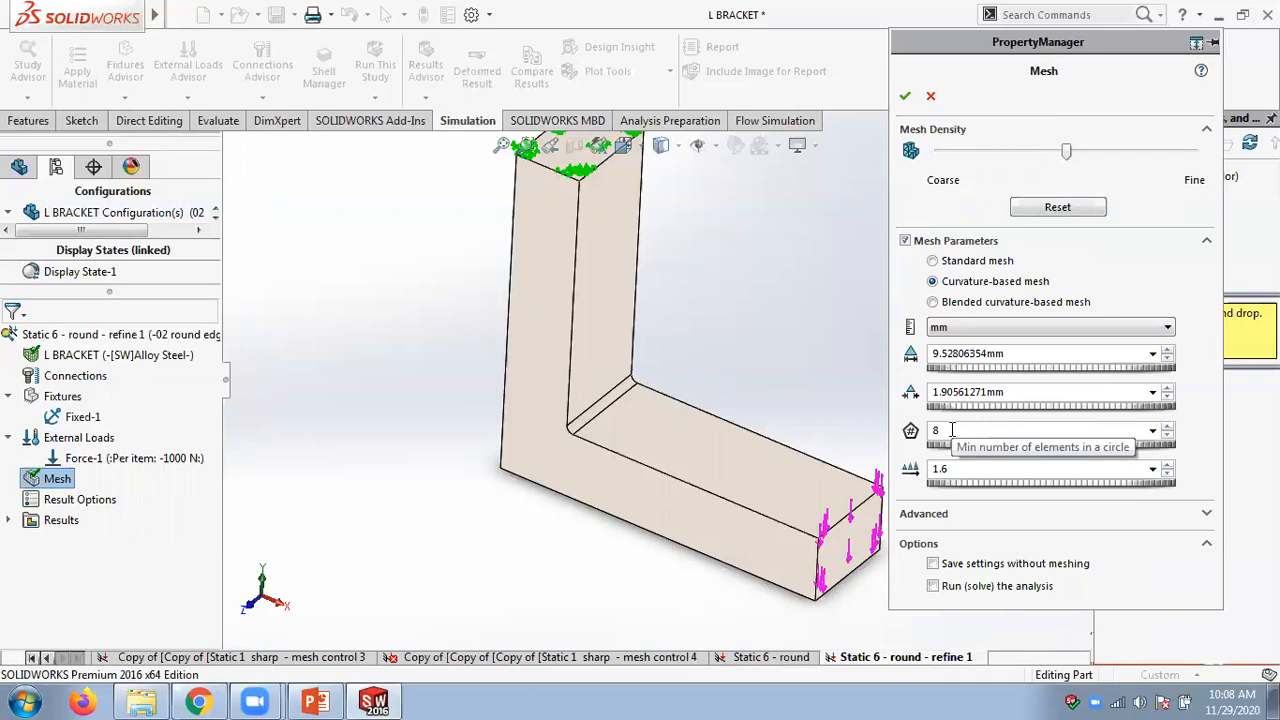
scroll(666, 460, down, 3)
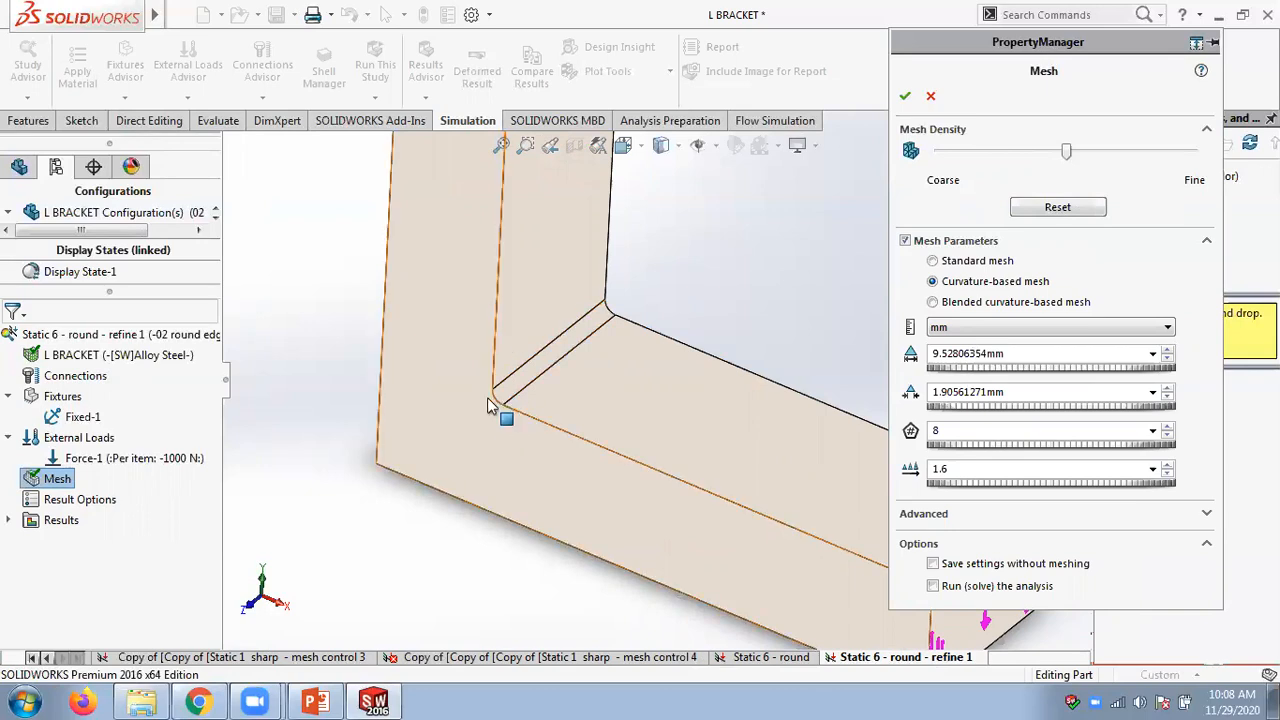
middle_drag(532, 400, 586, 314)
scroll(540, 380, down, 5)
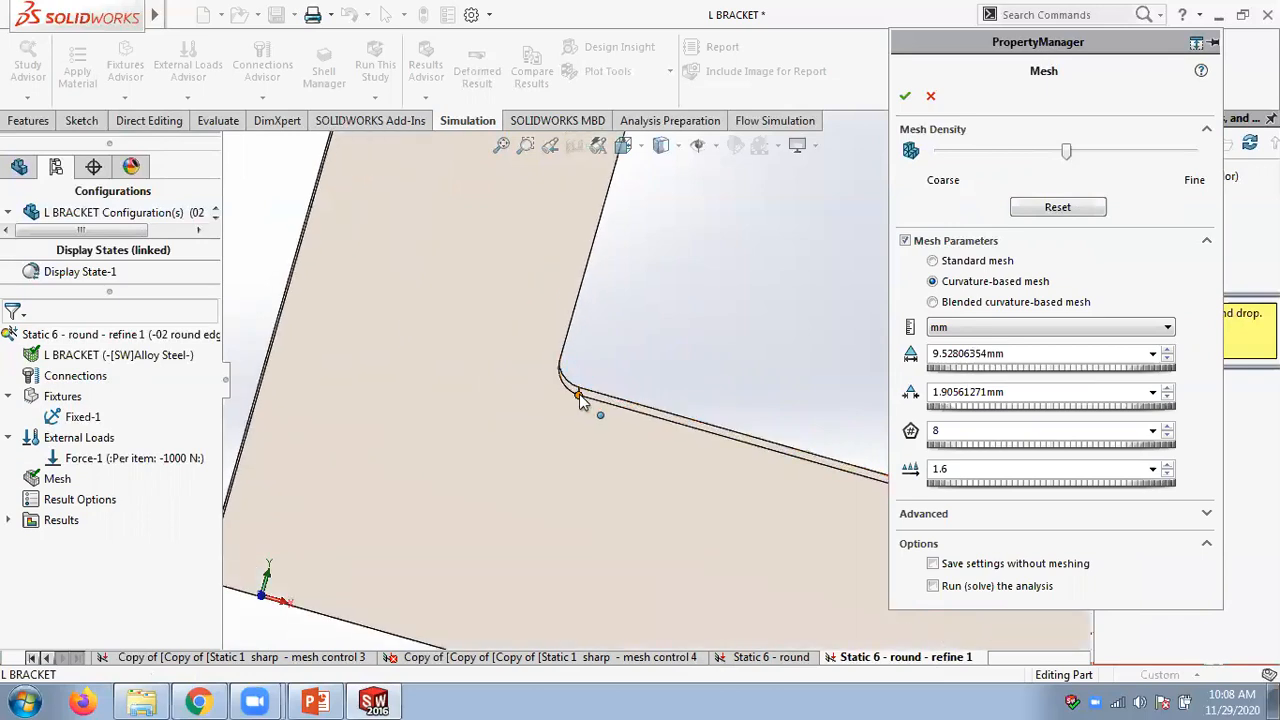
middle_drag(684, 347, 653, 377)
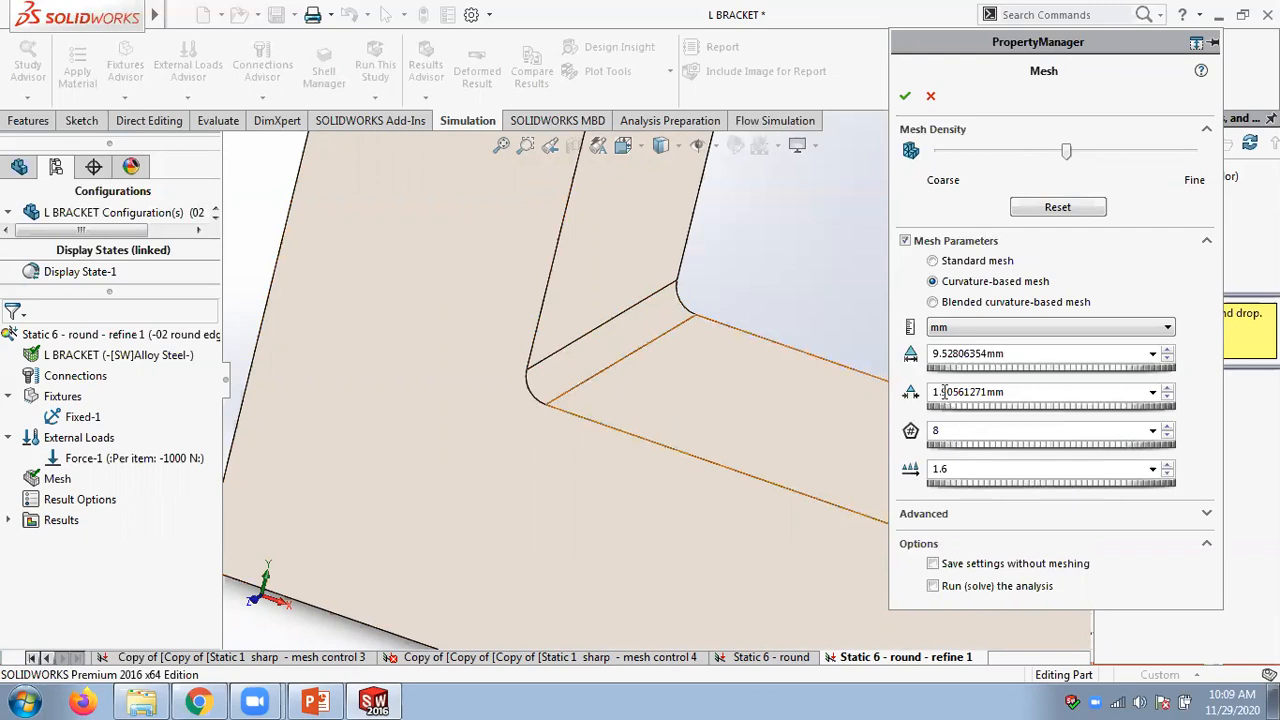
click(931, 97)
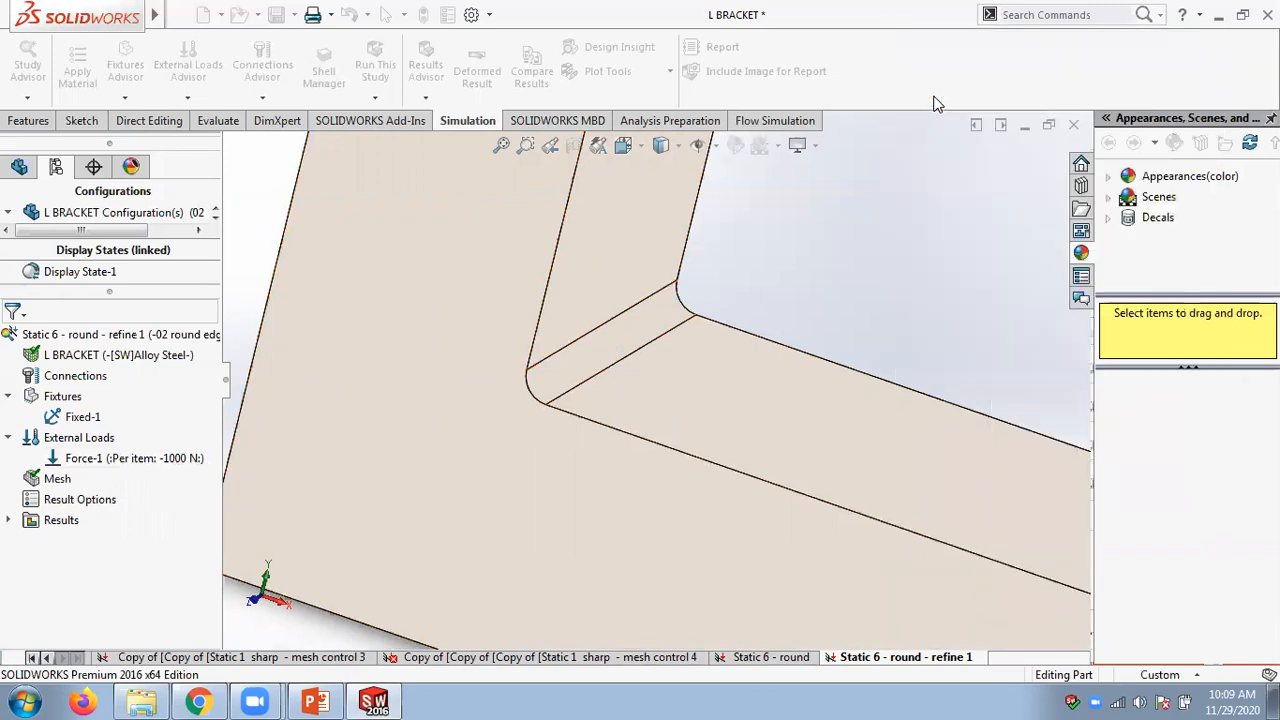
- Check the radius of the bracket's inner-edge fillet in the model and return to the Static 6 - round - refine 1 study
click(33, 658)
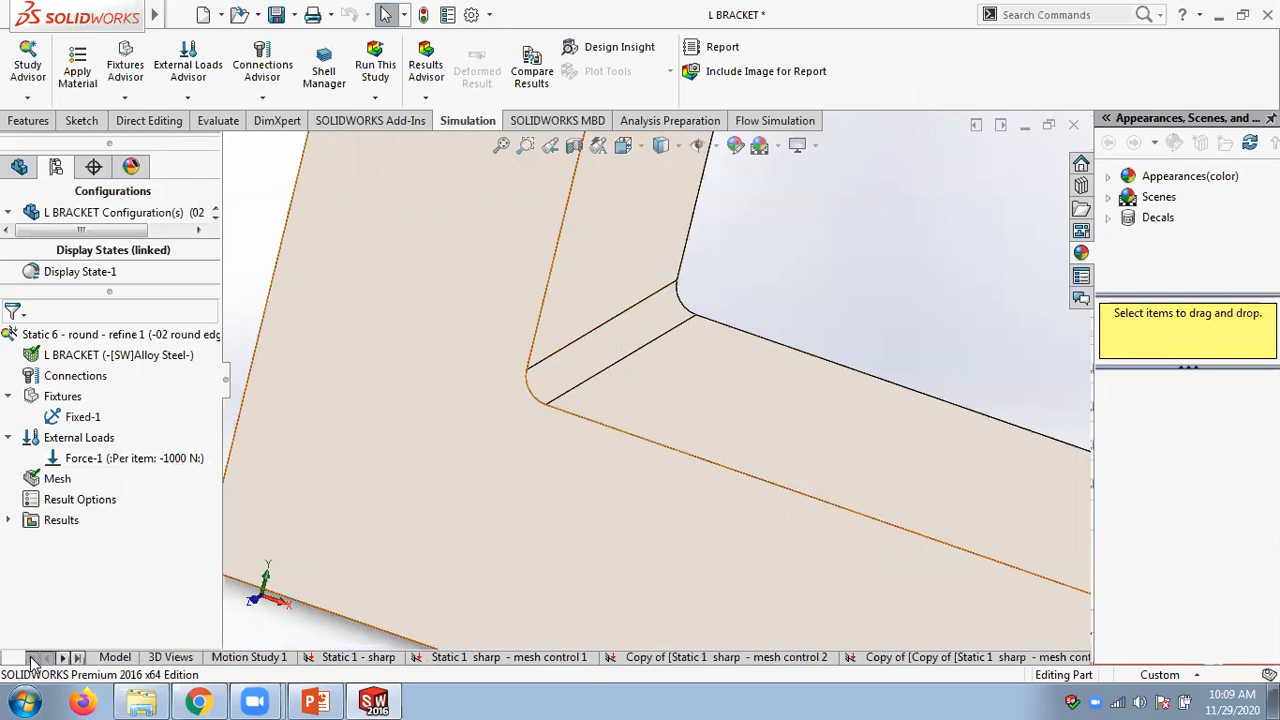
click(115, 657)
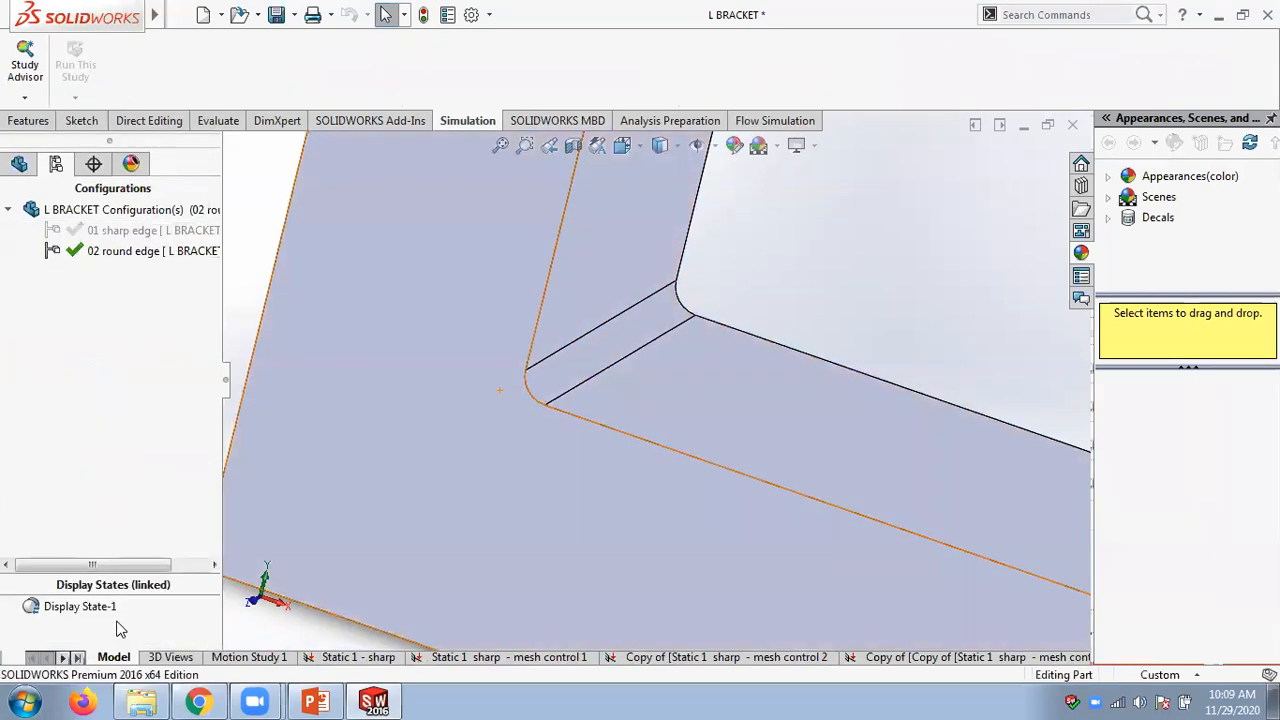
click(20, 164)
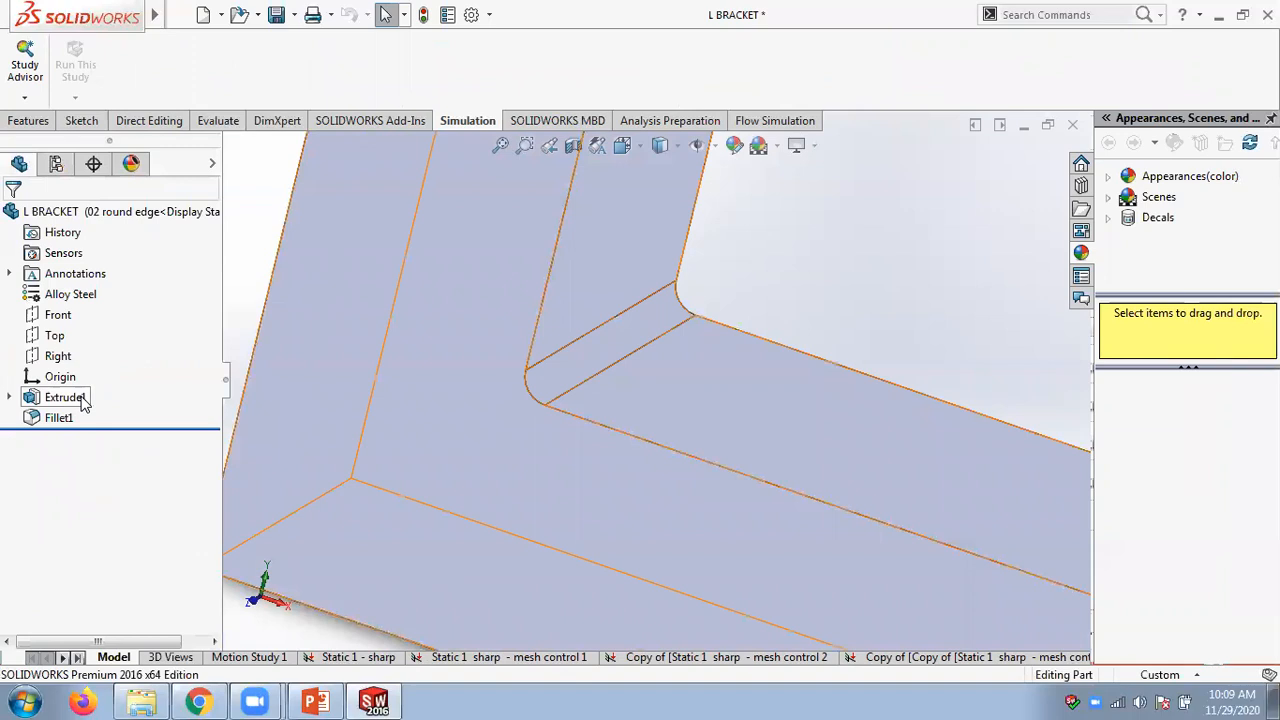
right_click(60, 418)
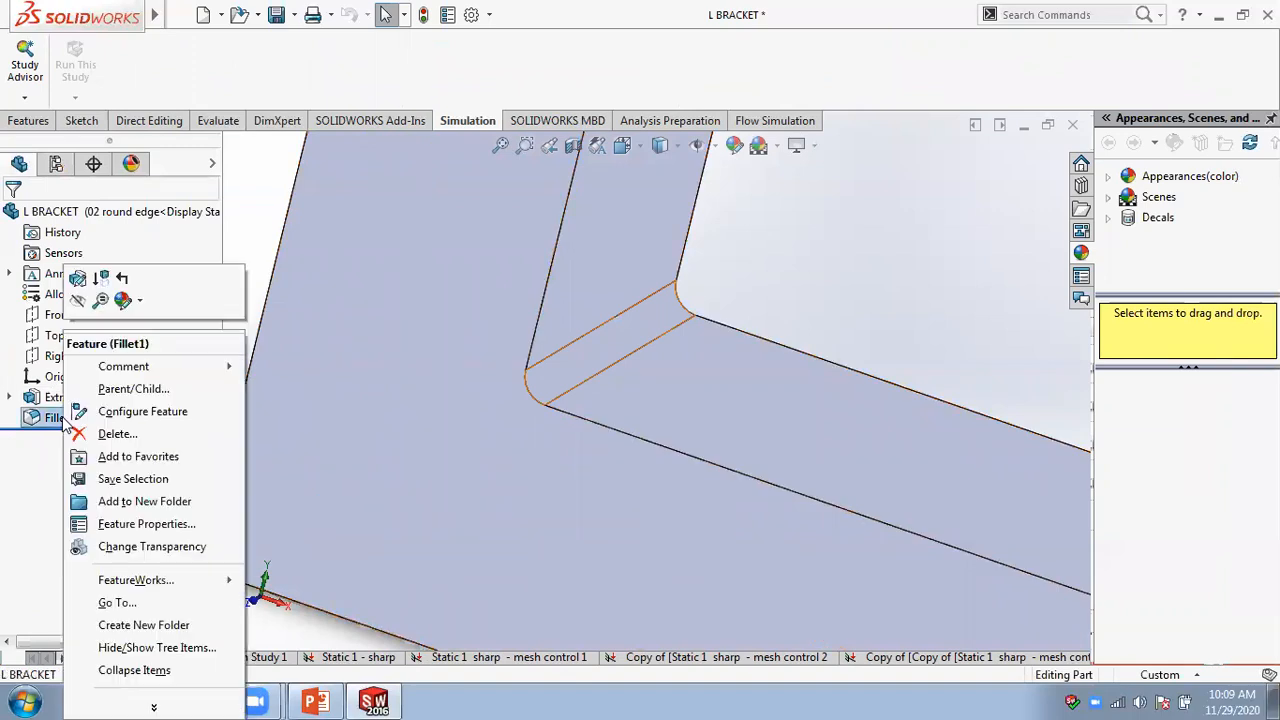
click(80, 280)
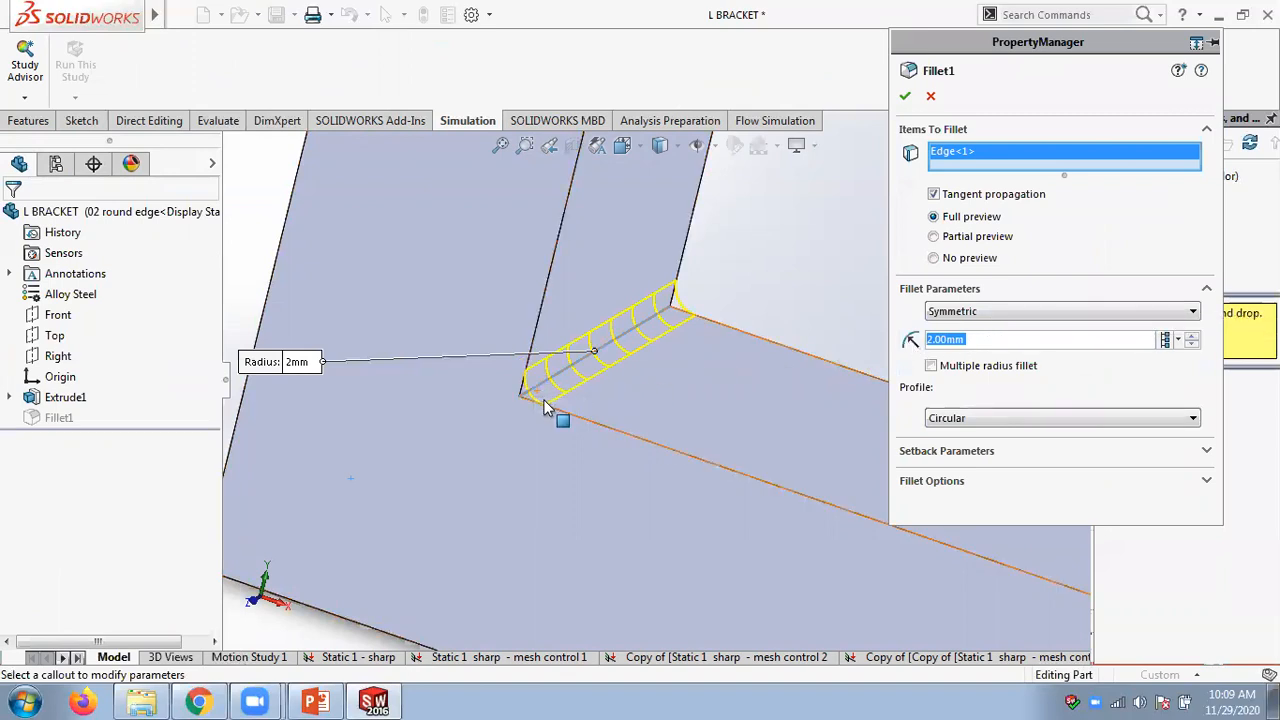
click(930, 96)
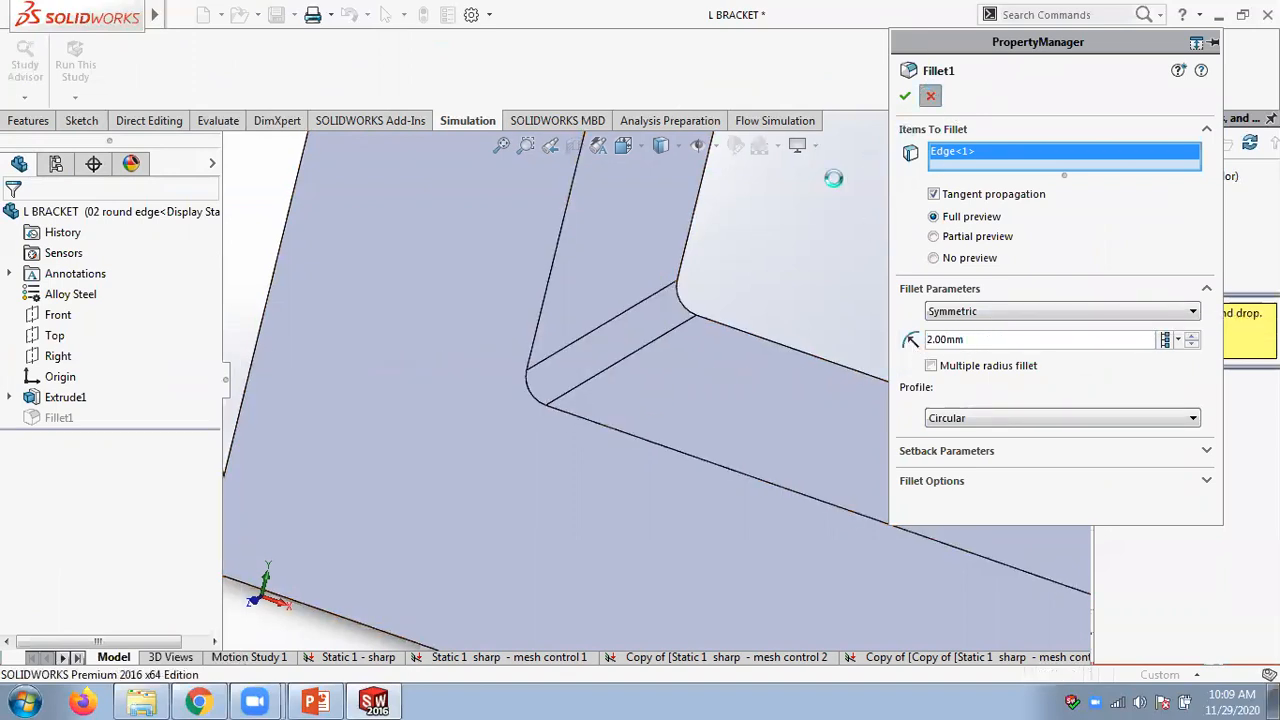
click(77, 657)
click(855, 656)
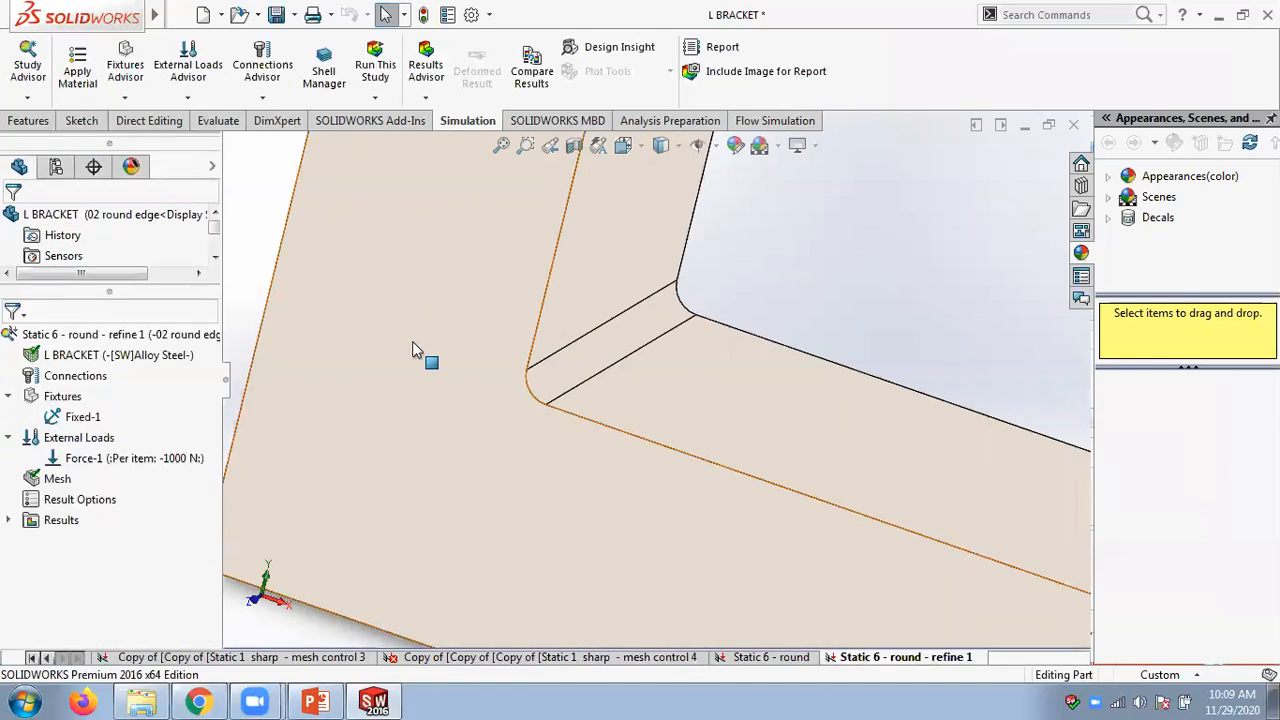
- Start remeshing the Static 6 - round - refine 1 study, accepting deletion of its results, and choose a curvature-based mesh
right_click(52, 480)
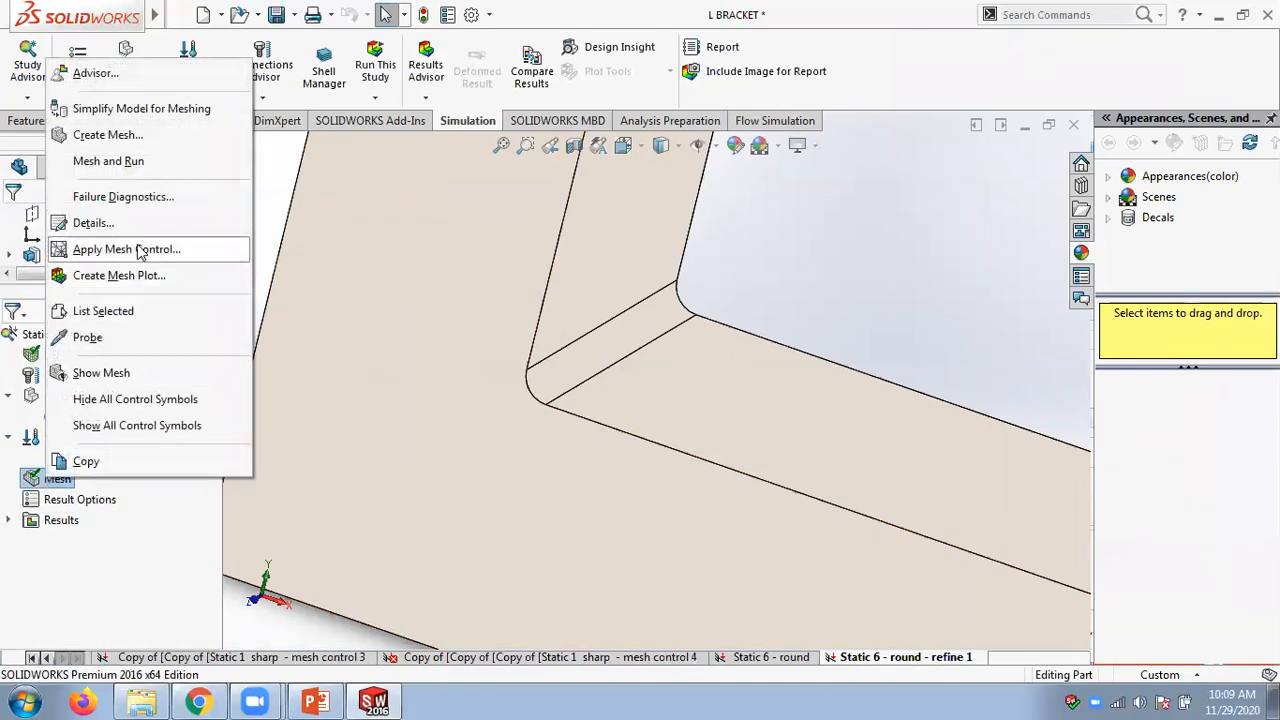
click(108, 134)
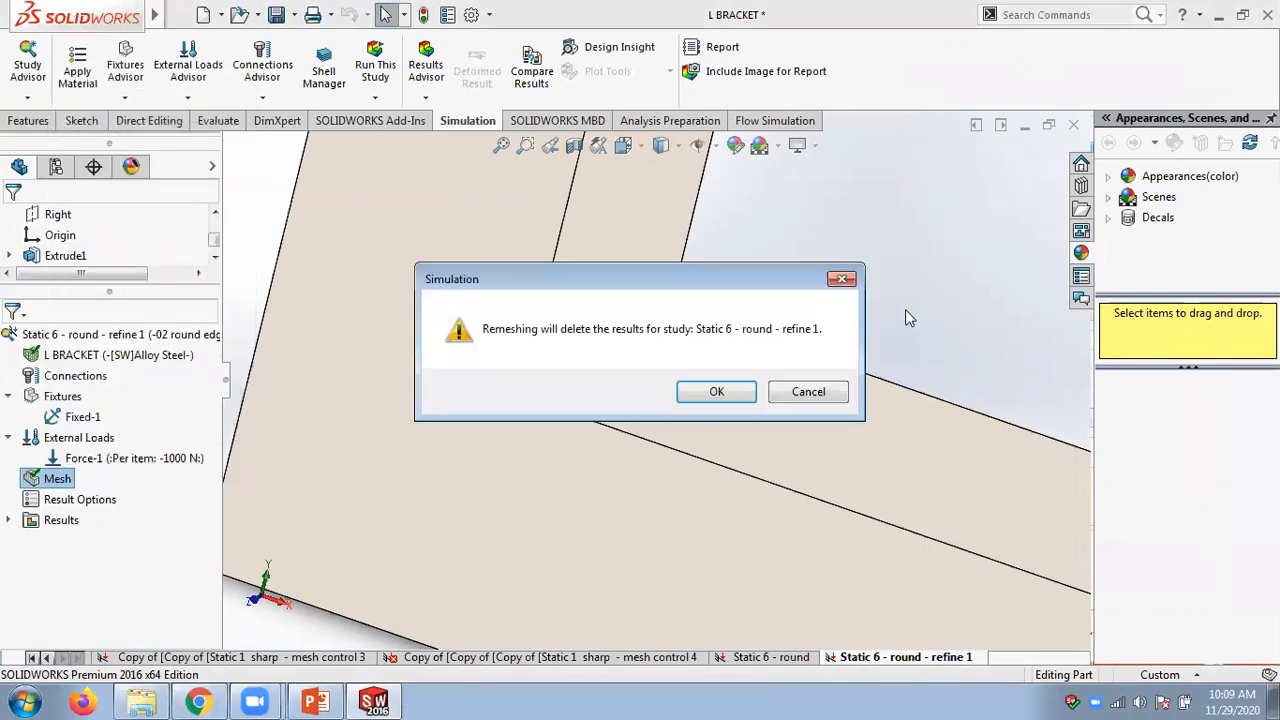
click(745, 398)
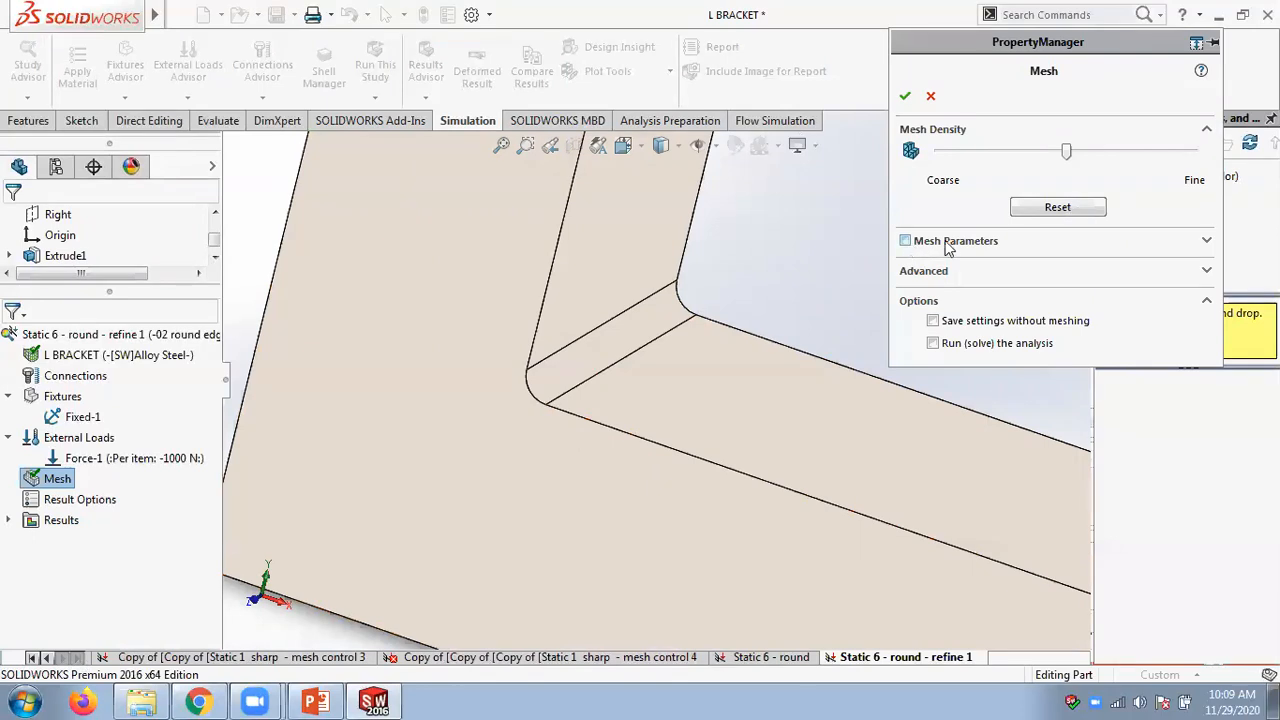
click(906, 242)
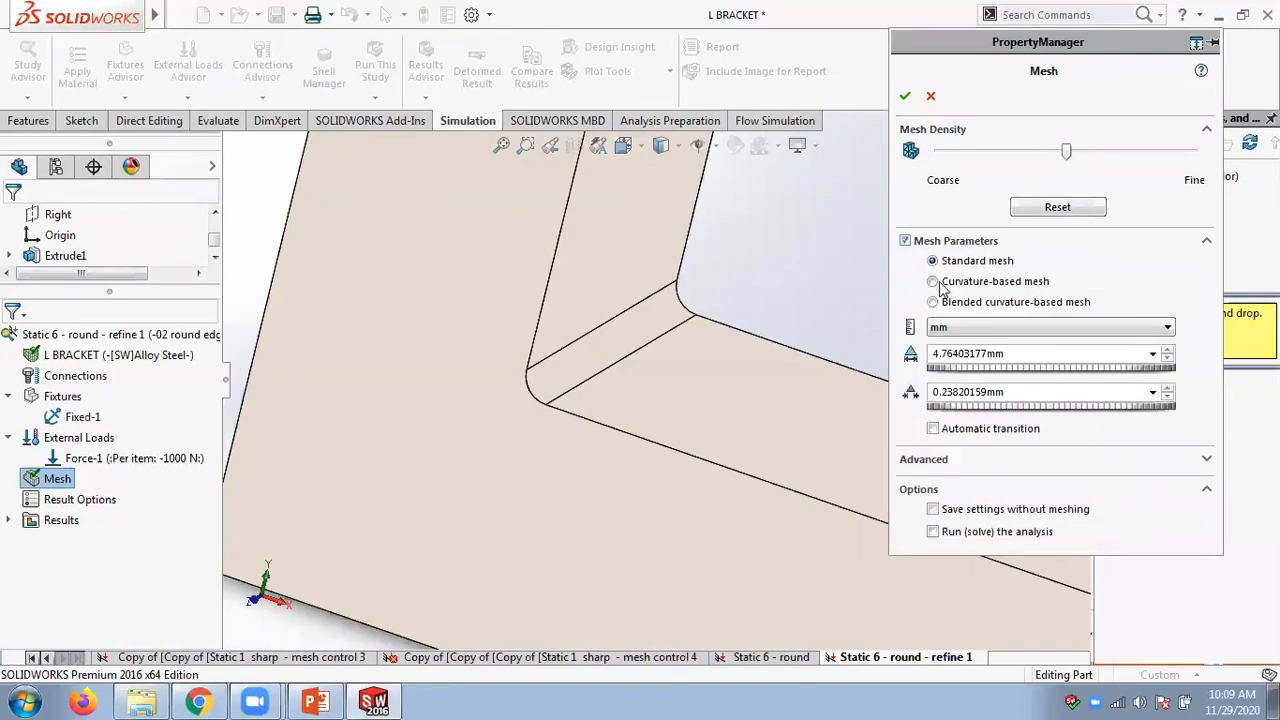
click(933, 282)
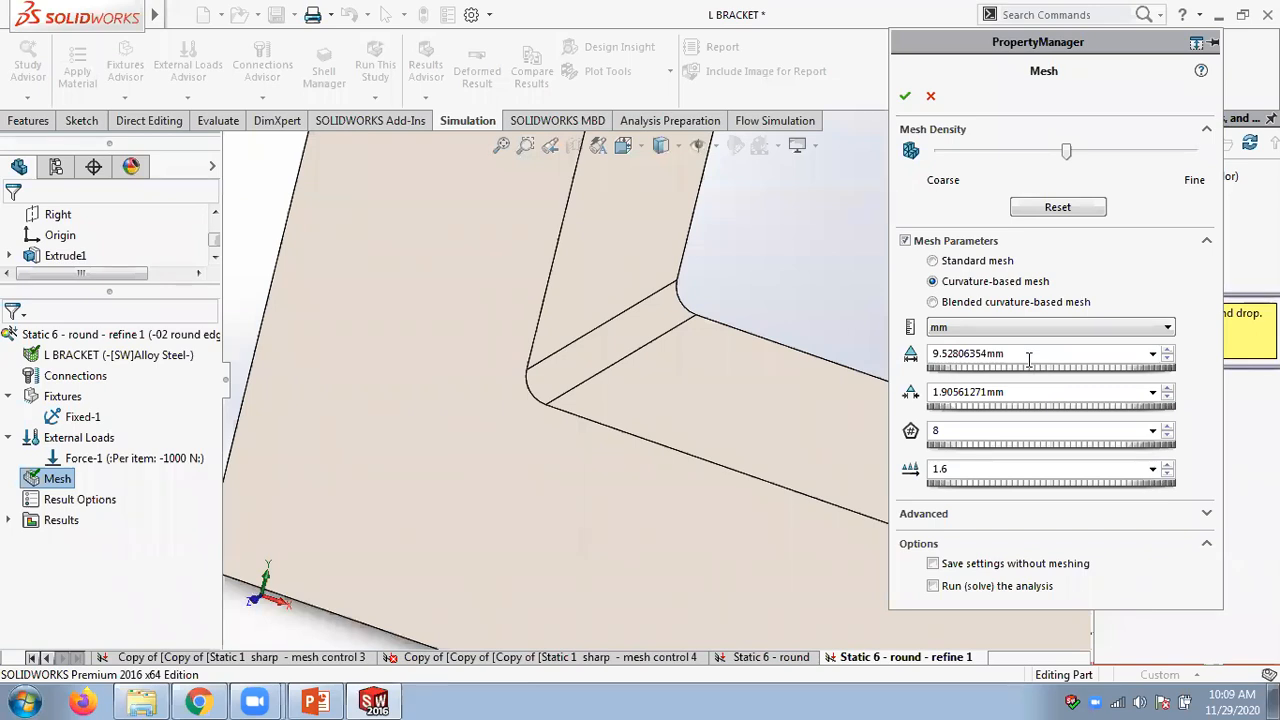
- Set the maximum element size to 5 mm, the minimum element size to 1 mm and the minimum number of elements in a circle to 12
double_click(1028, 355)
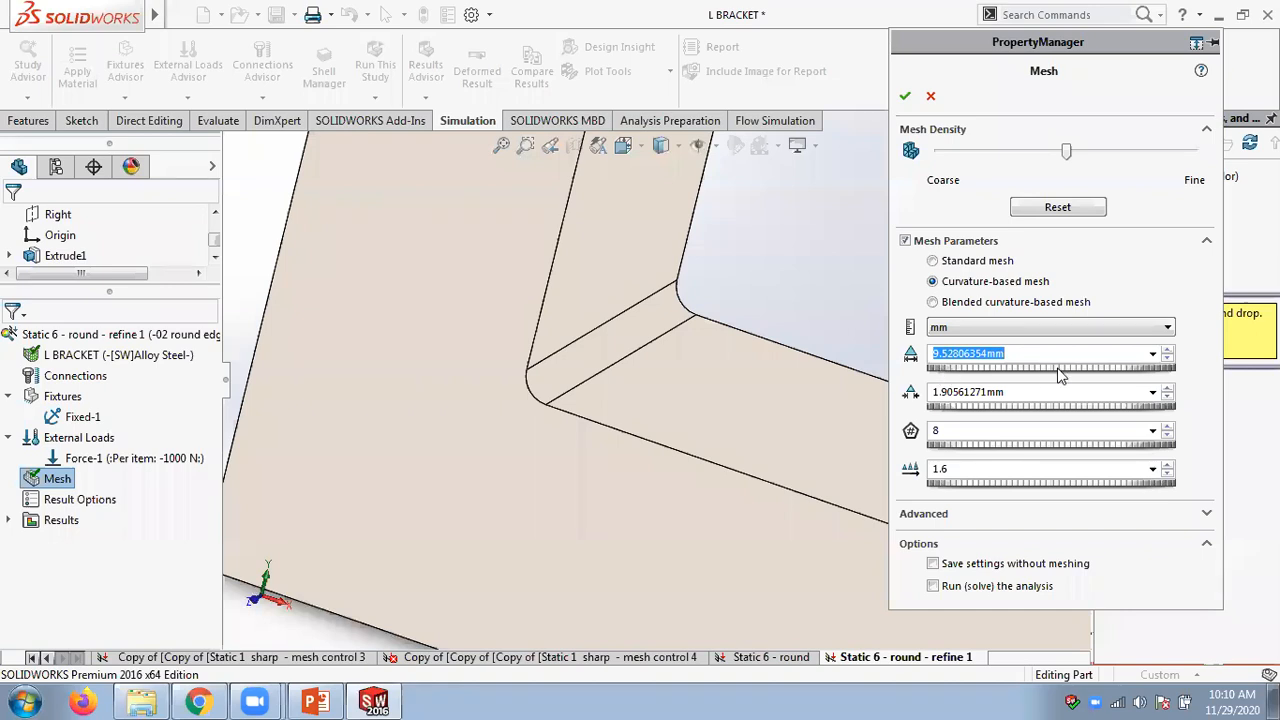
text(5)
key(Return)
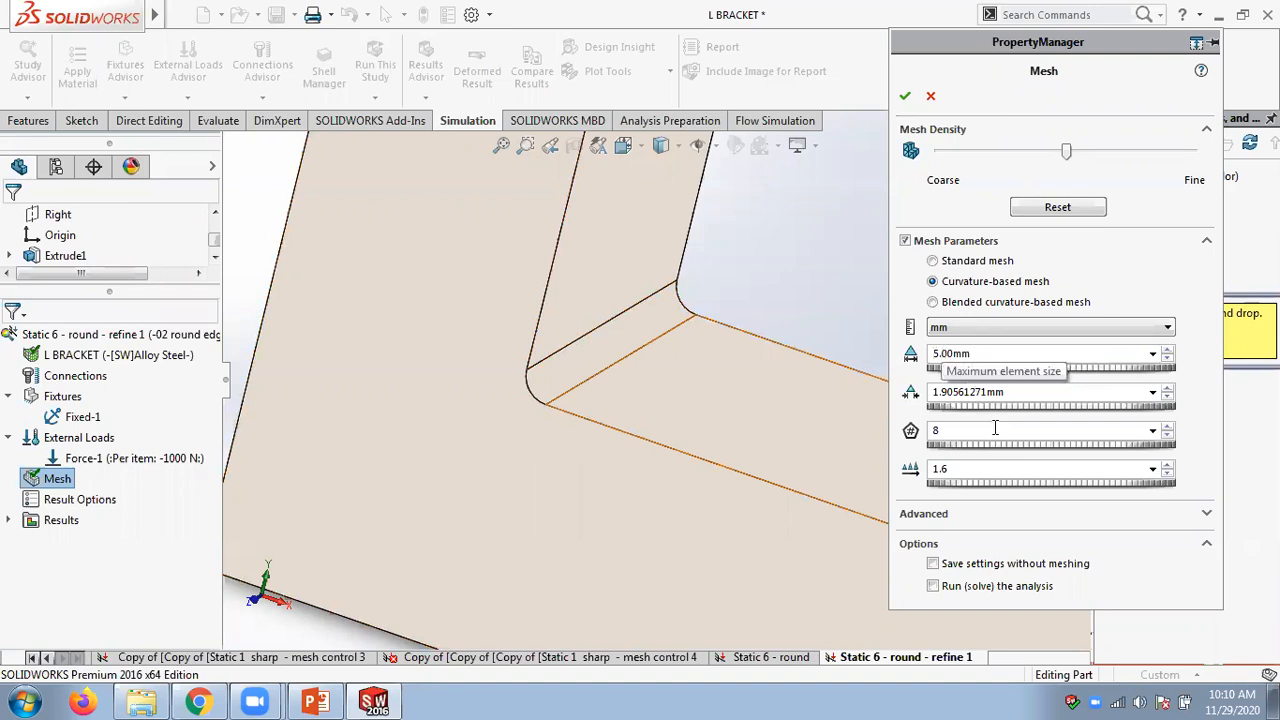
click(1006, 390)
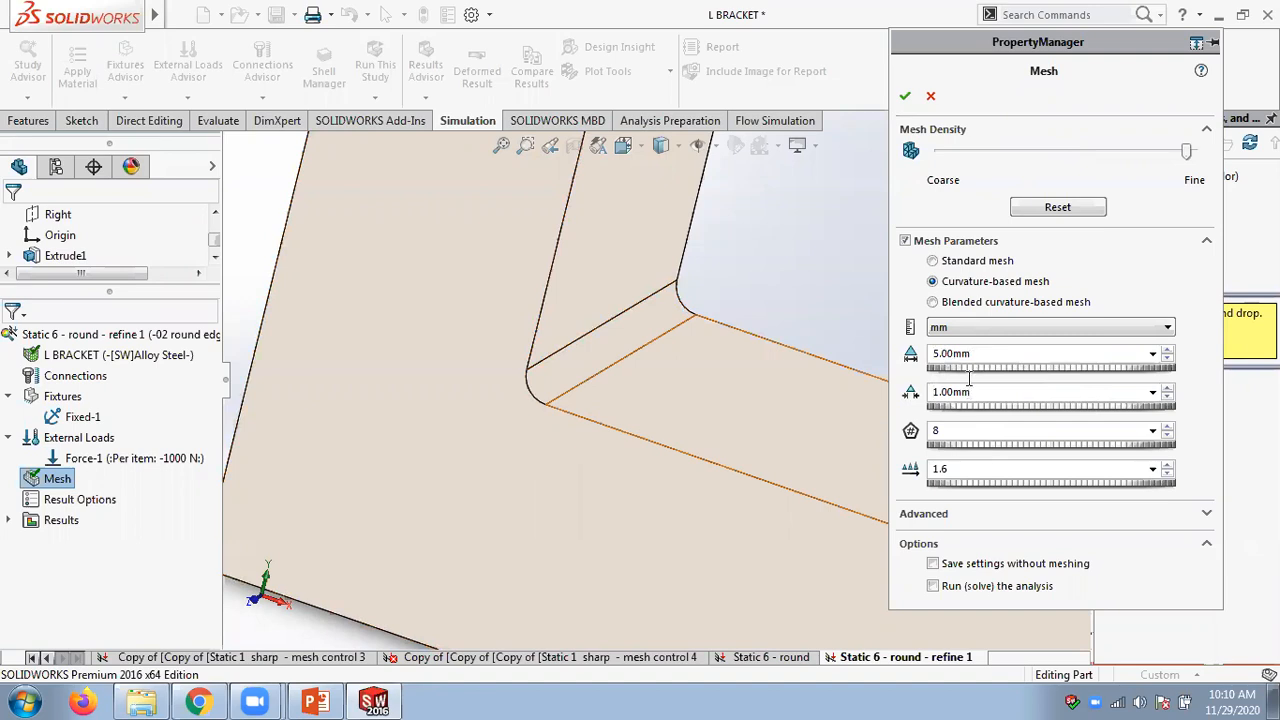
double_click(937, 430)
- Switch to the PowerPoint presentation and check slide 19 on the curvature-based mesh settings
click(310, 701)
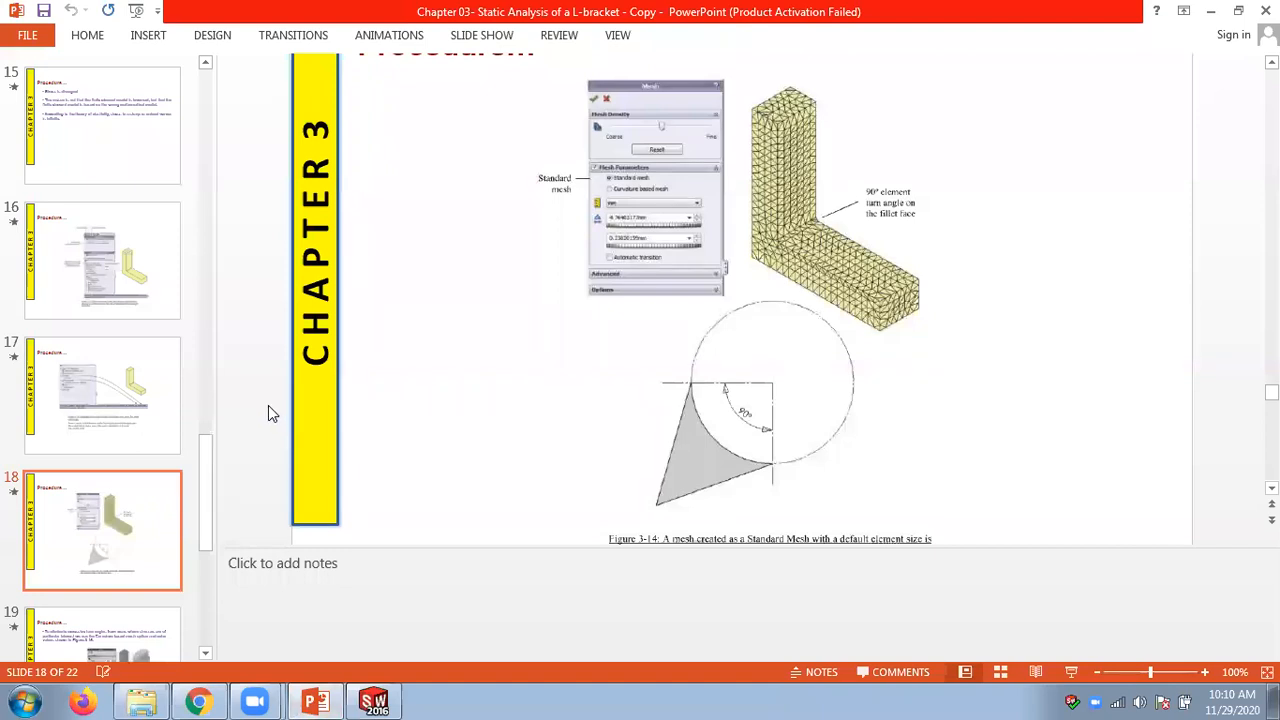
scroll(268, 413, down, 2)
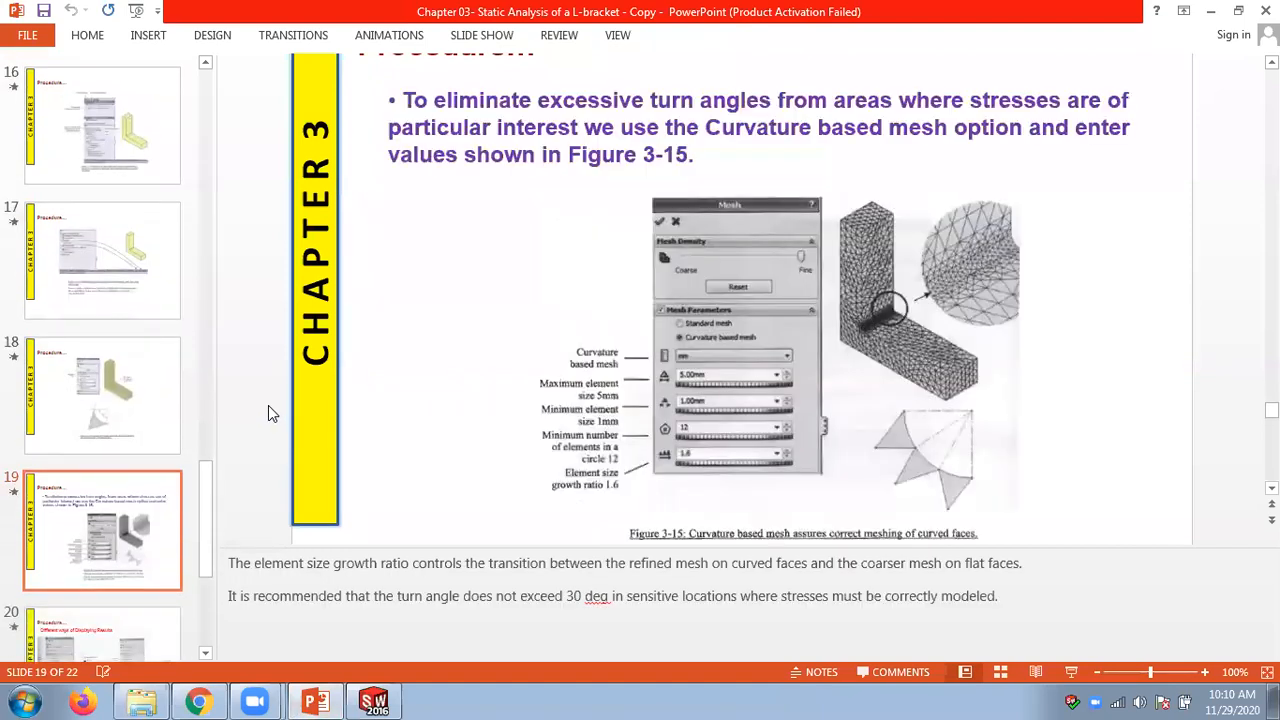
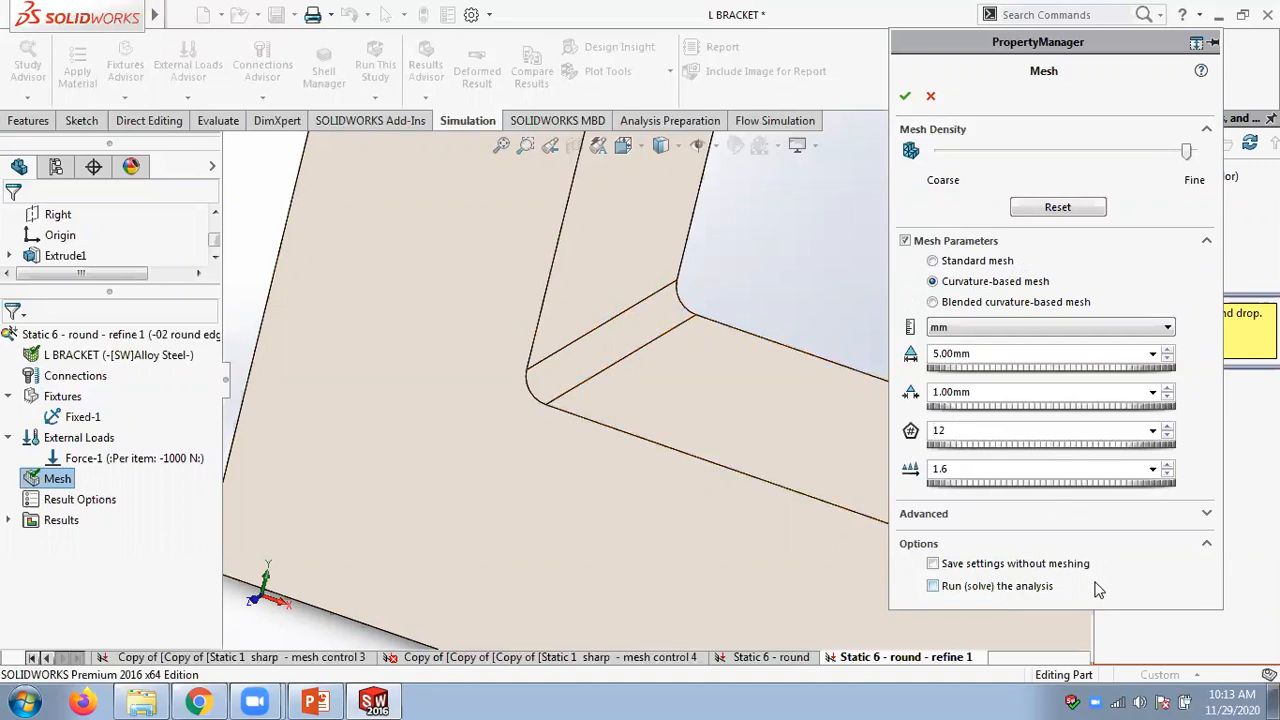
- Switch back to SOLIDWORKS, generate the curvature-based mesh and examine its elements around the bracket's rounded inner edge
click(905, 96)
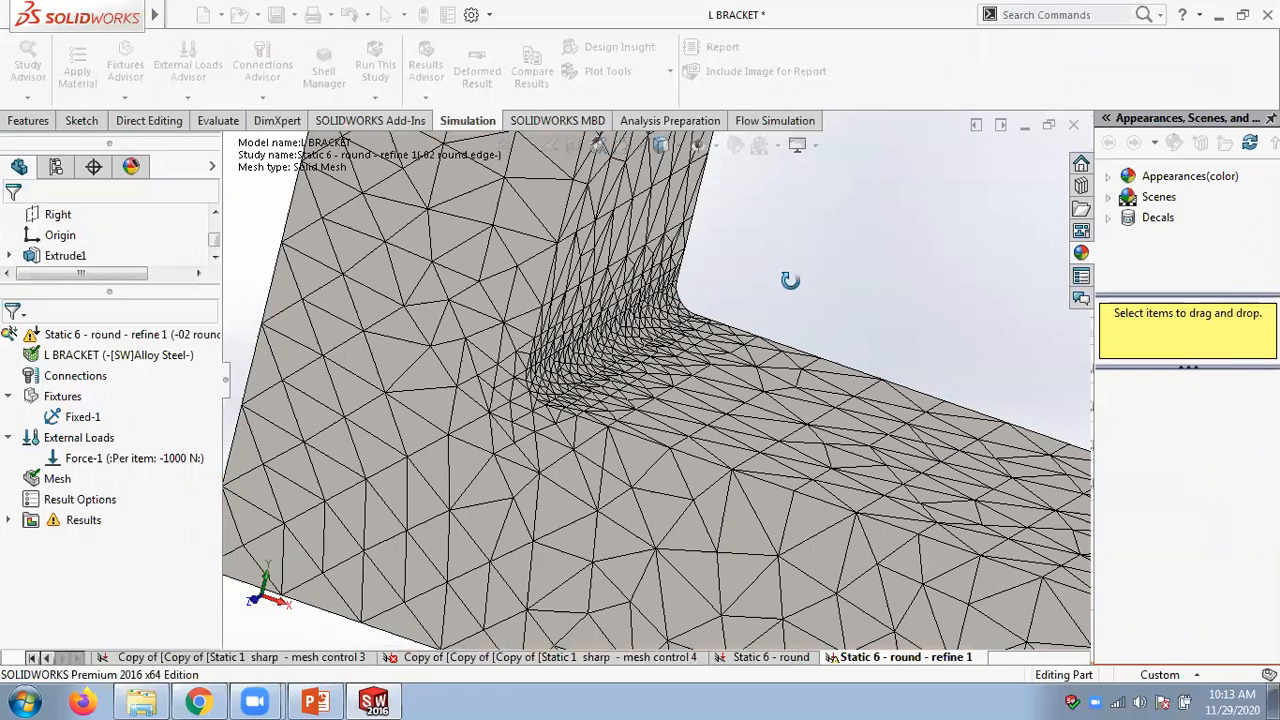
middle_drag(790, 280, 719, 266)
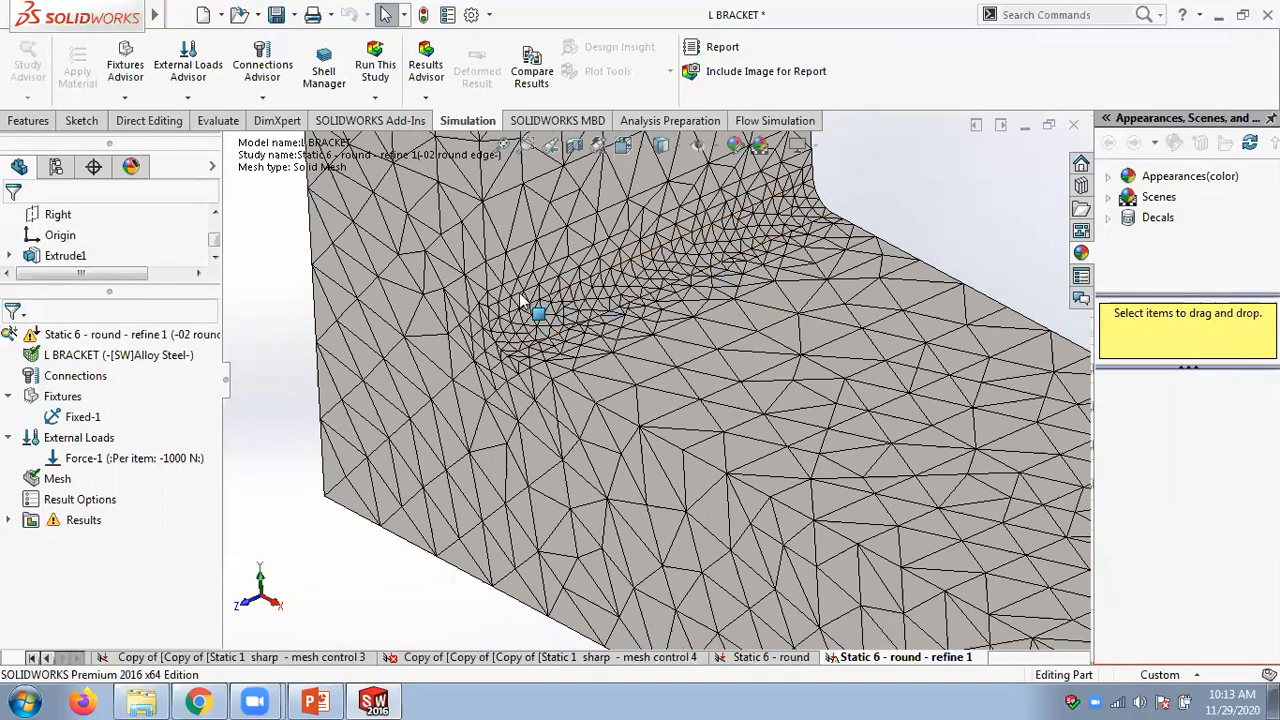
scroll(531, 310, down, 5)
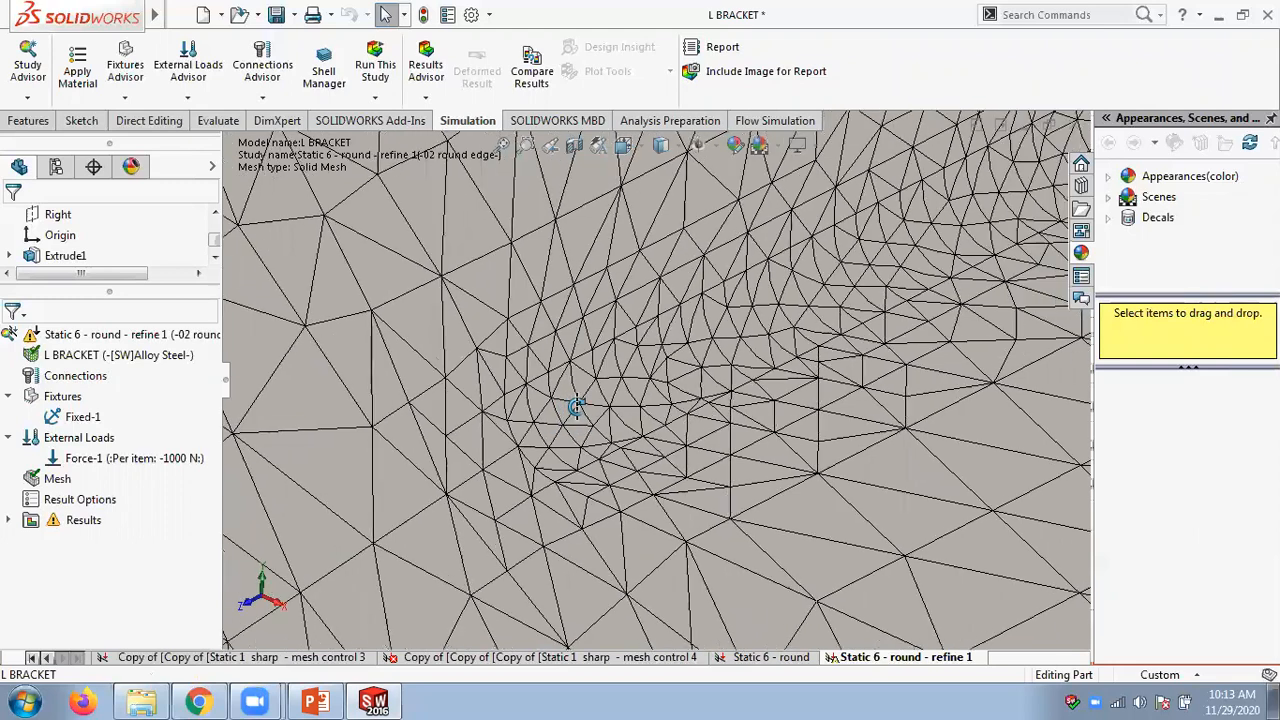
- Inspect the curvature-based mesh elements closely at the end of the bracket's rounded inner edge
scroll(577, 405, down, 3)
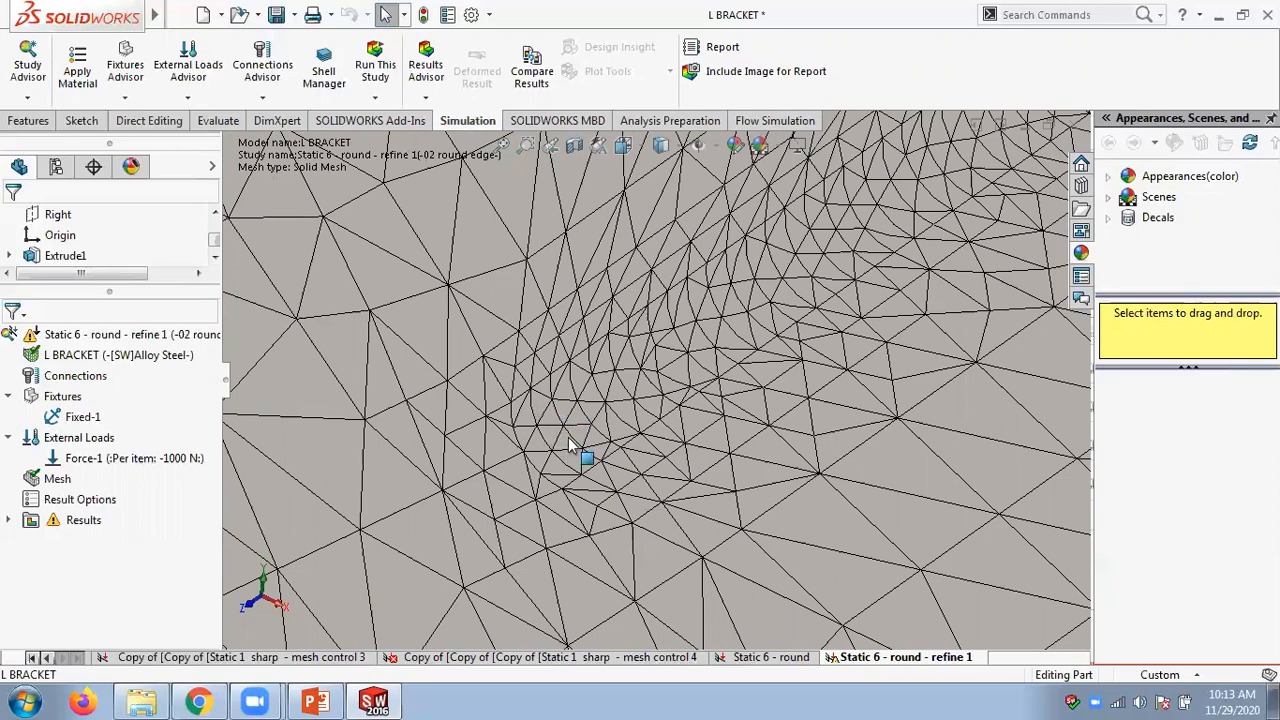
mouse_move(621, 492)
middle_down()
mouse_move(646, 450)
mouse_move(630, 488)
middle_up()
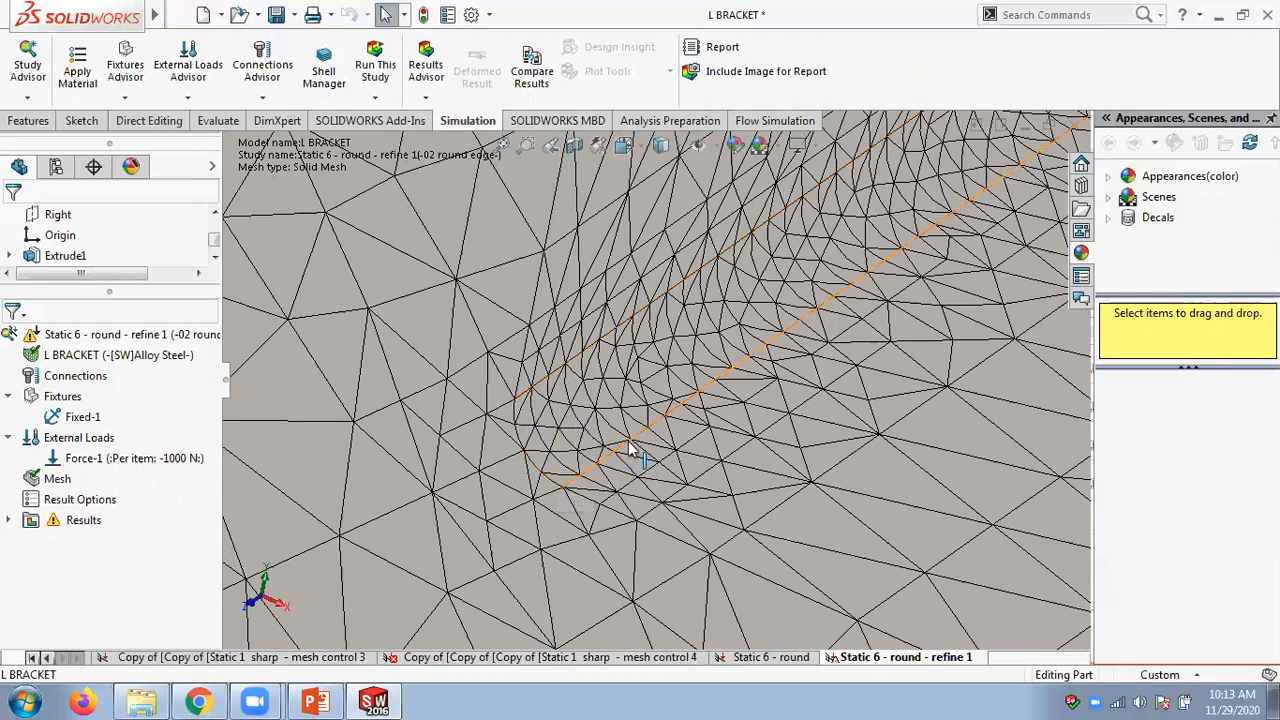
middle_drag(625, 458, 654, 437)
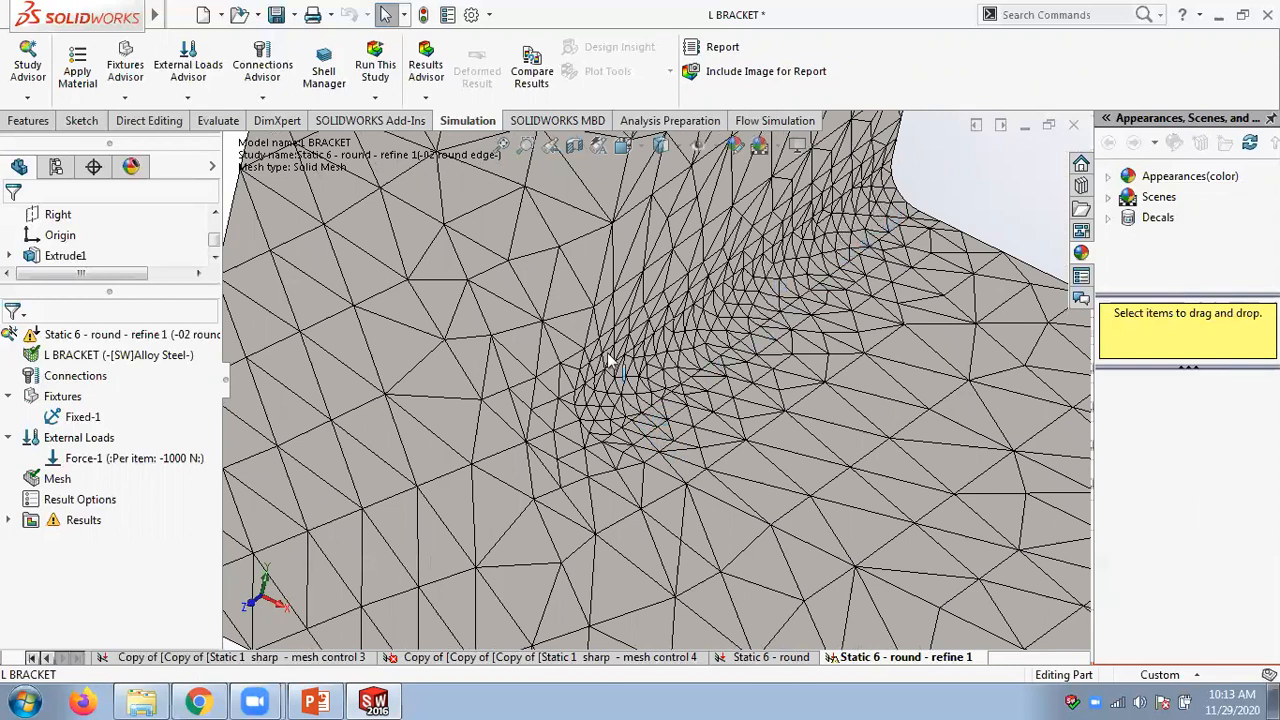
- Reopen the mesh settings and try maximum element sizes of 4 mm and 10 mm before restoring 5 mm
right_click(57, 480)
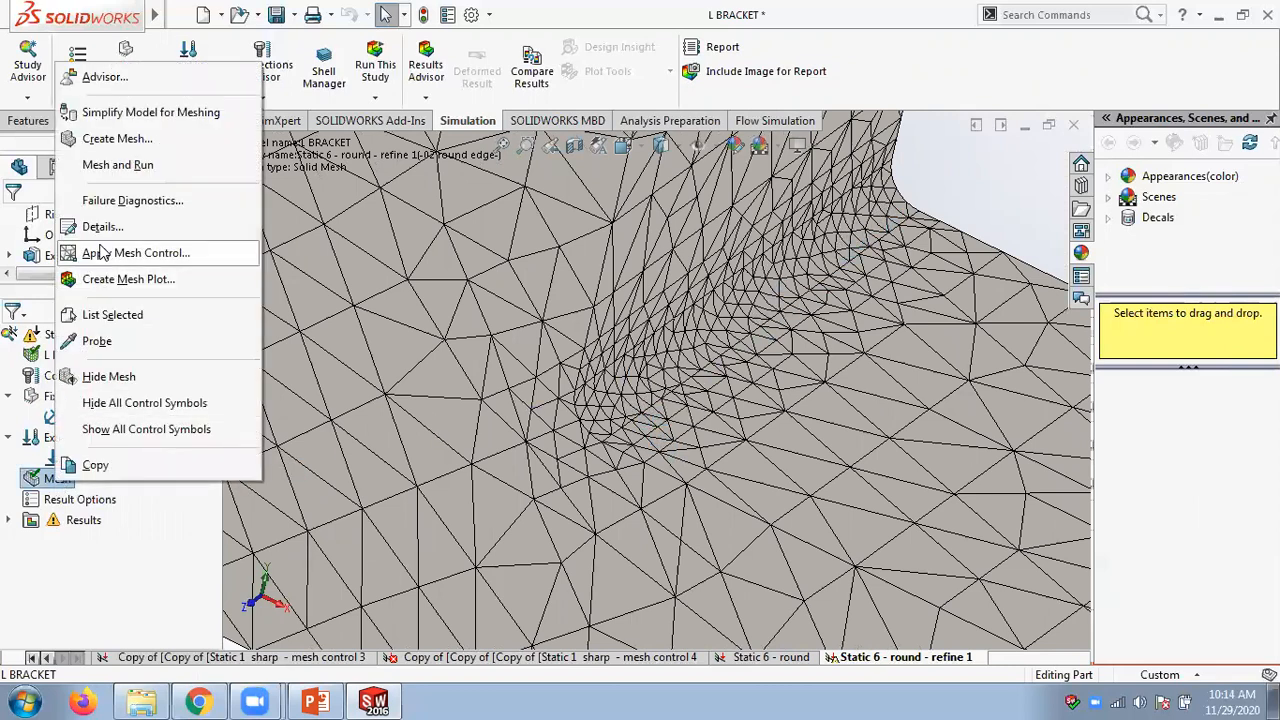
click(117, 141)
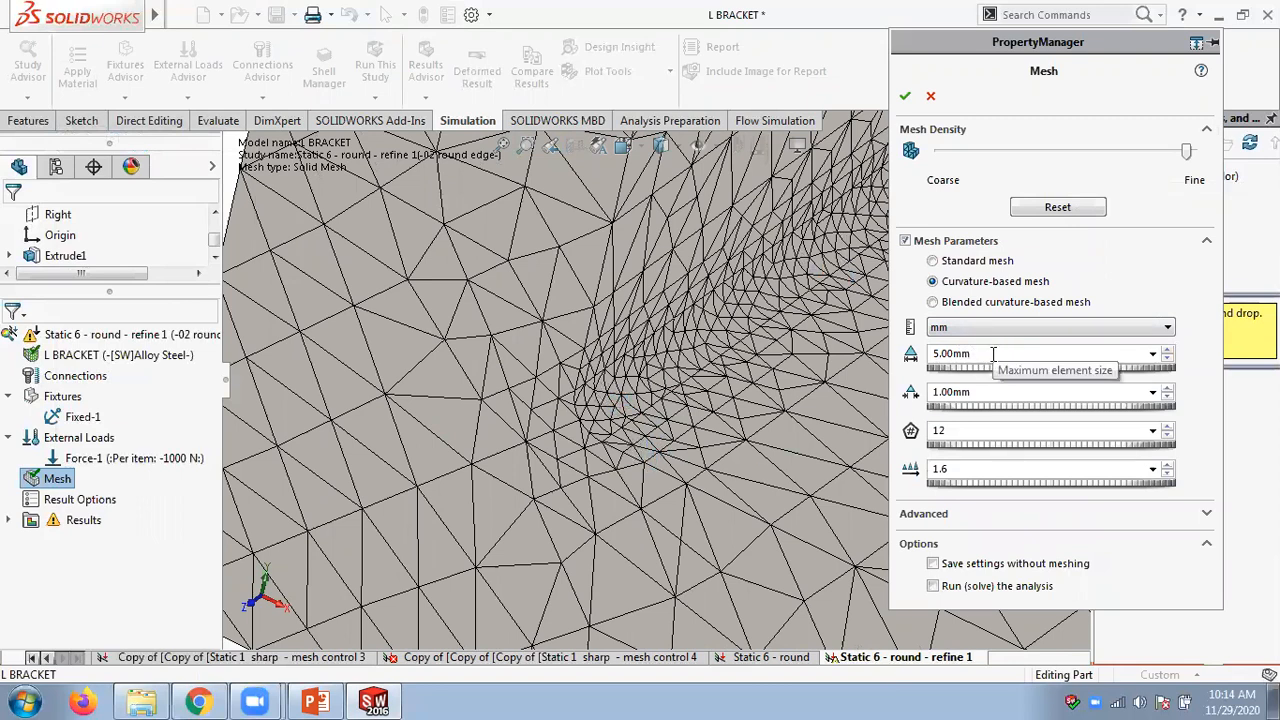
drag(982, 353, 936, 353)
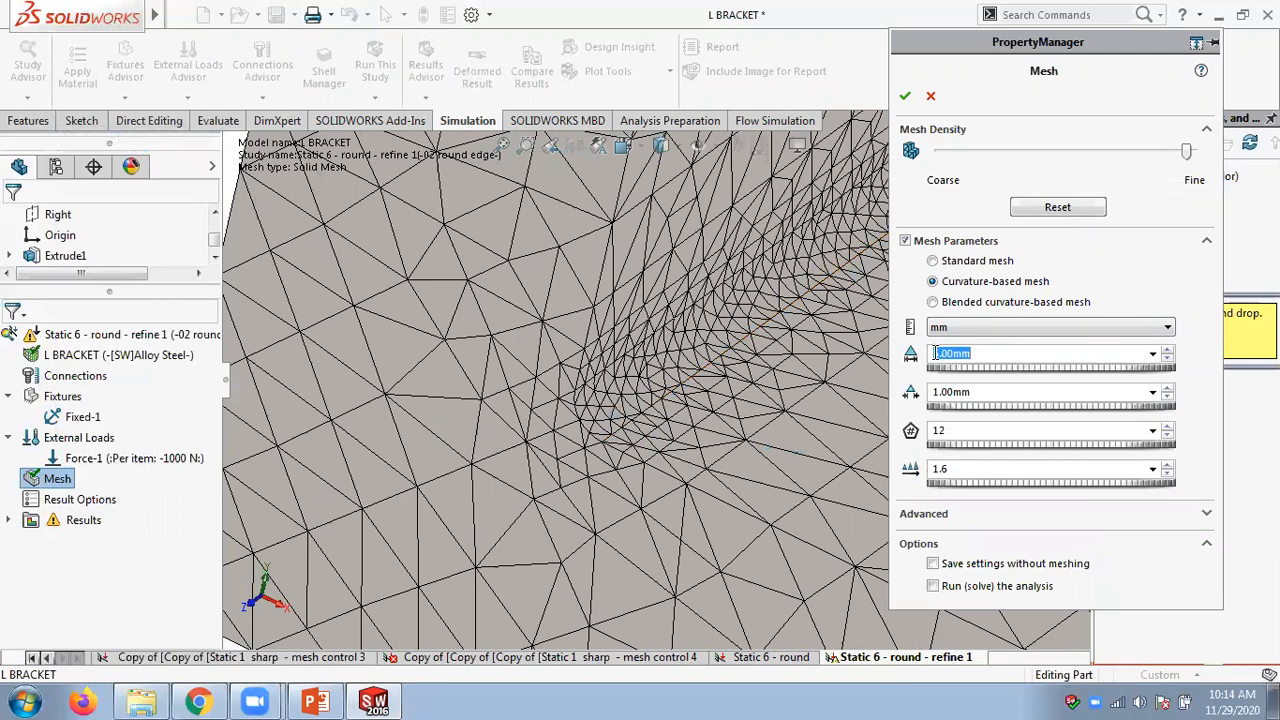
text(4)
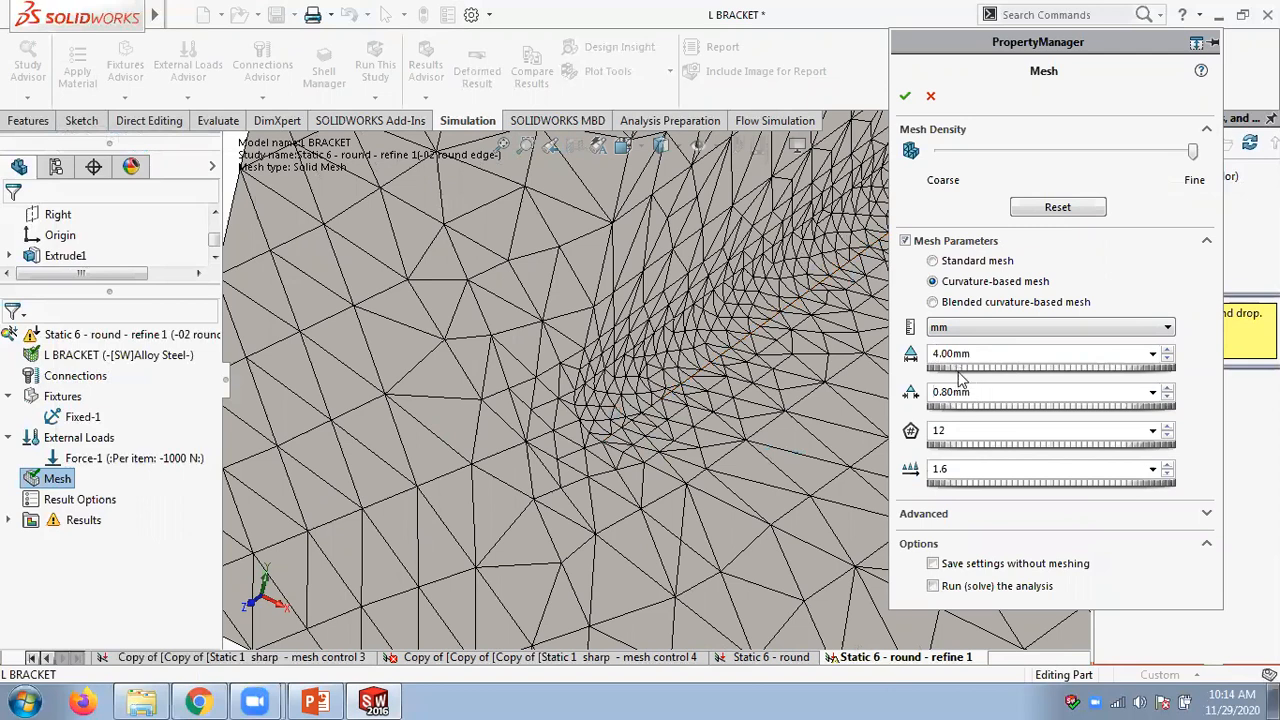
drag(978, 350, 922, 352)
text(5.00mm)
click(1006, 395)
drag(978, 353, 929, 357)
text(10)
click(1008, 393)
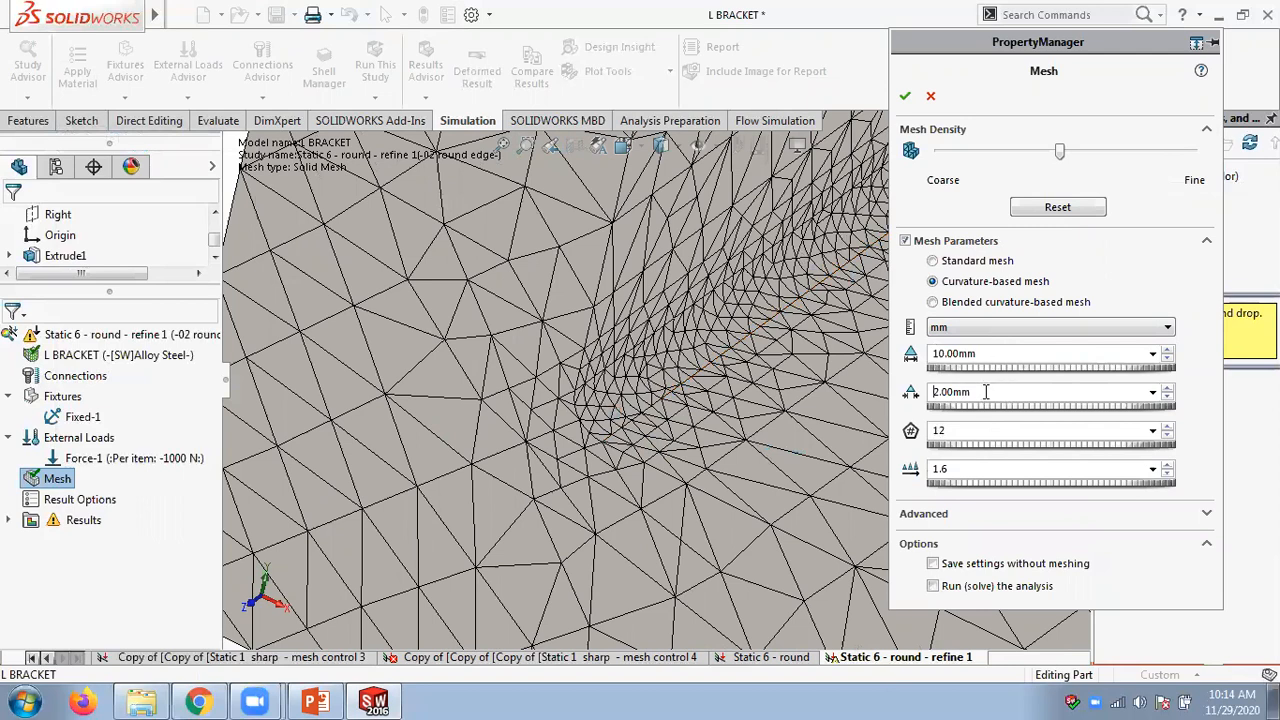
drag(980, 353, 887, 352)
text(5.00mm)
click(989, 393)
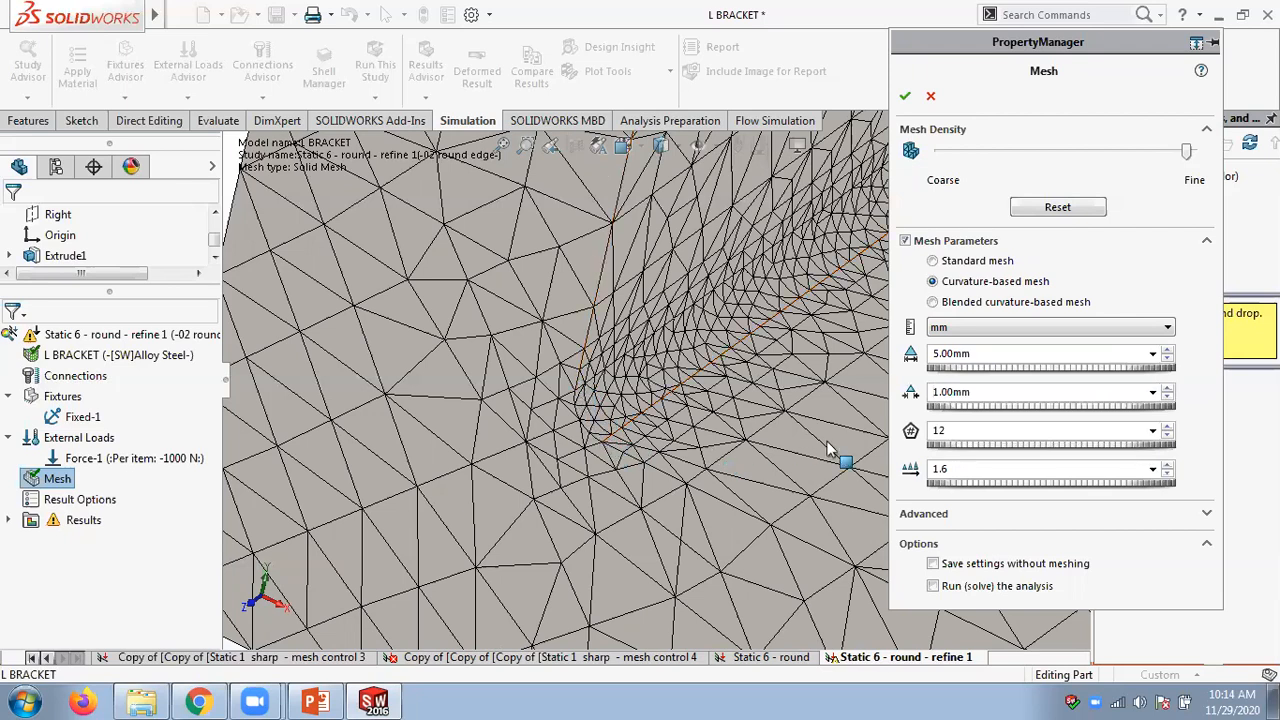
- Set the minimum number of elements in a circle to 8 and enter the 45-degree turn angle in Calculator
double_click(950, 432)
text(8)
click(24, 702)
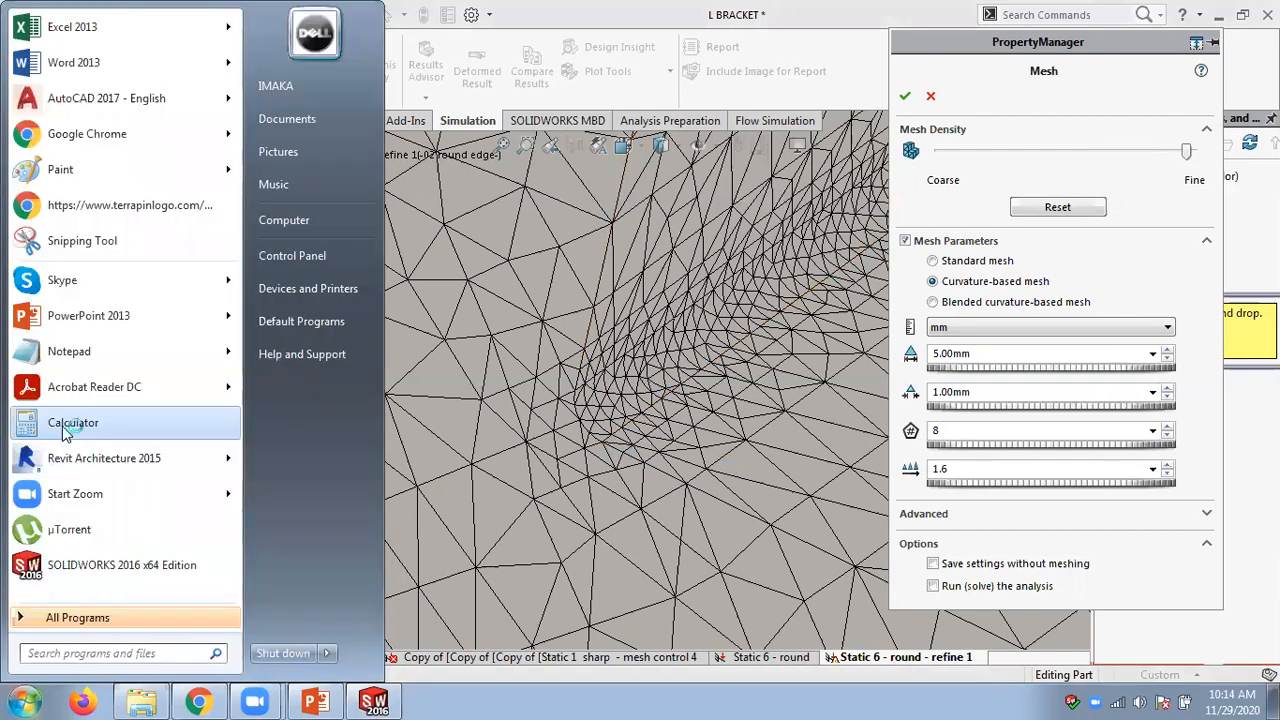
click(30, 506)
text(45)
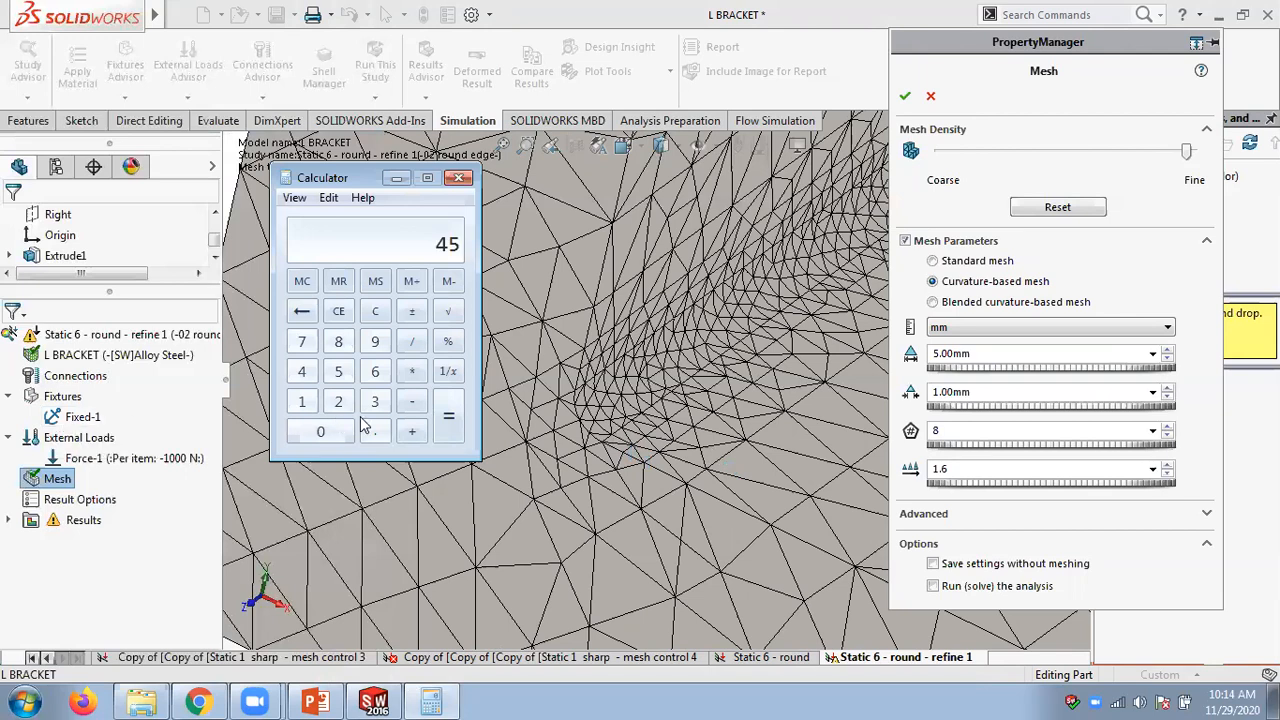
click(397, 179)
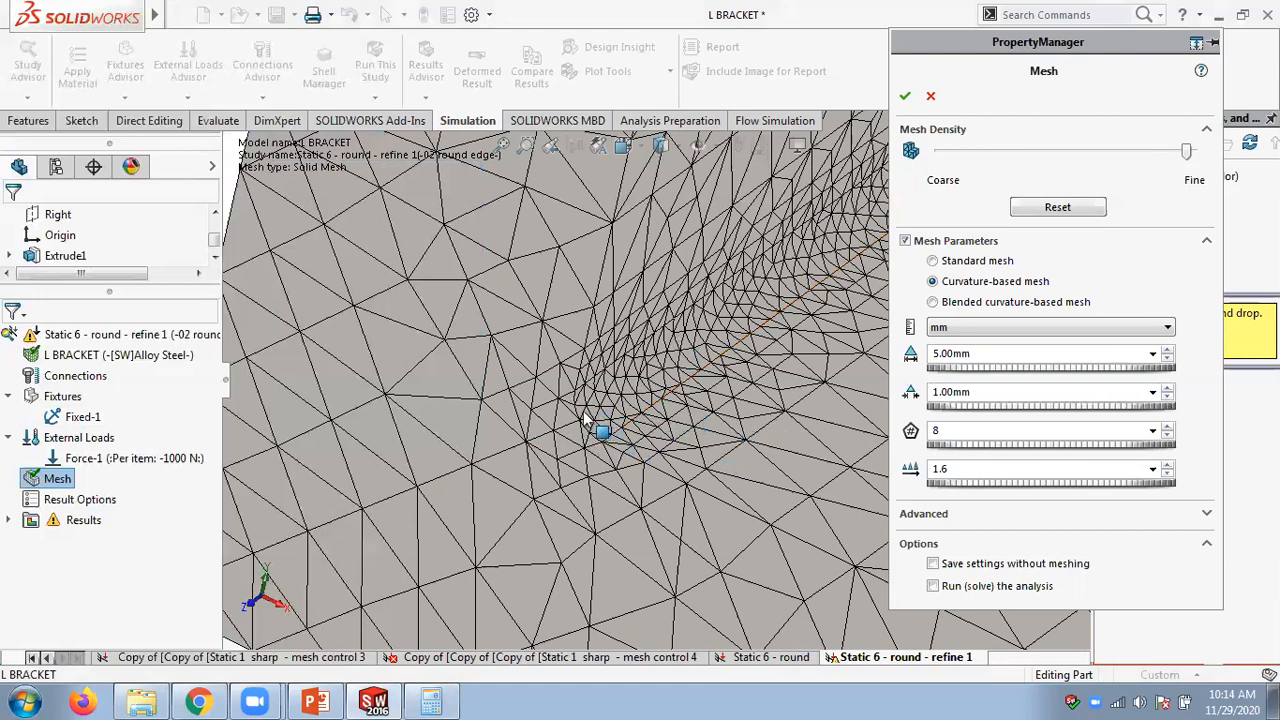
- Generate the coarser curvature-based mesh and examine its elements around the fillet
click(904, 95)
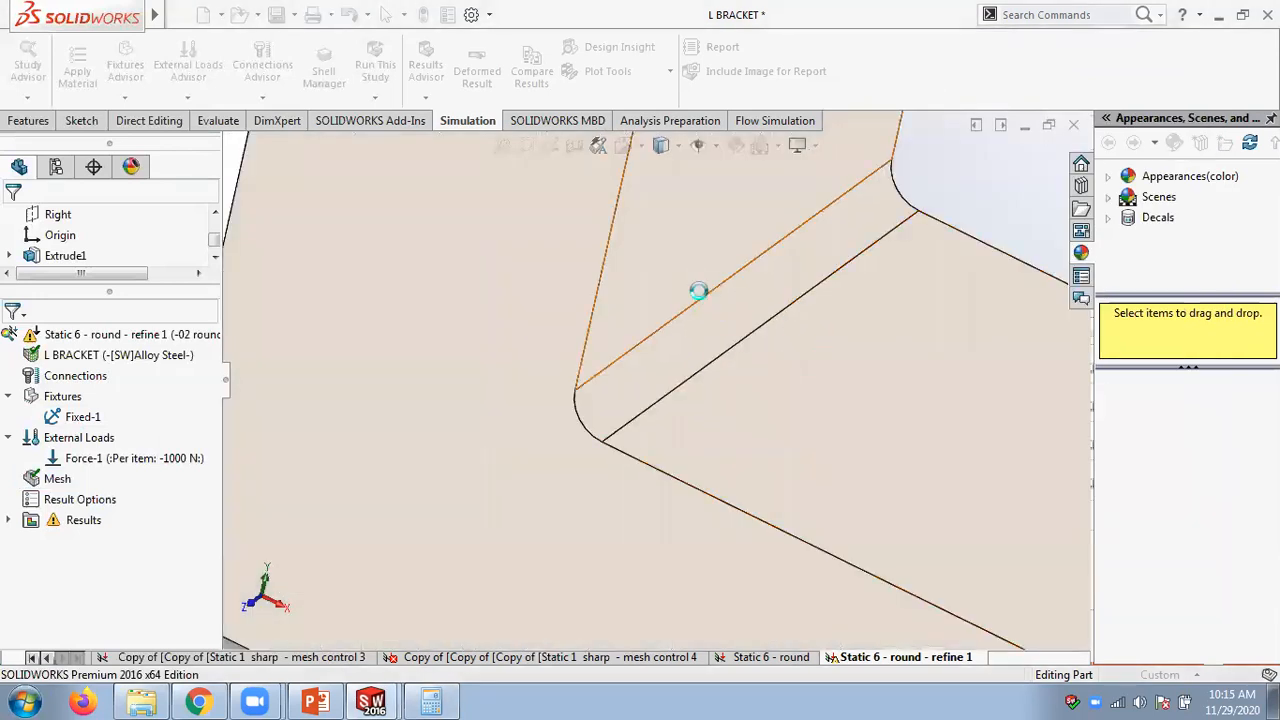
scroll(610, 415, down, 5)
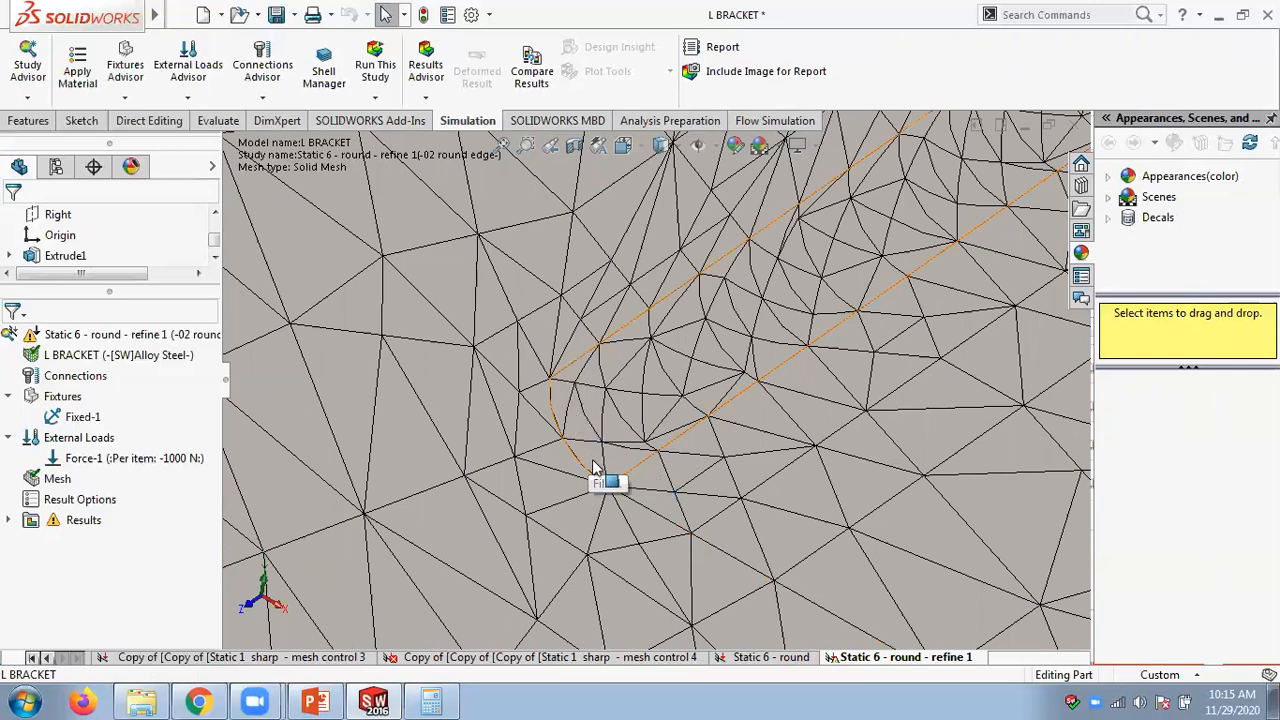
scroll(622, 462, up, 2)
scroll(622, 462, up, 1)
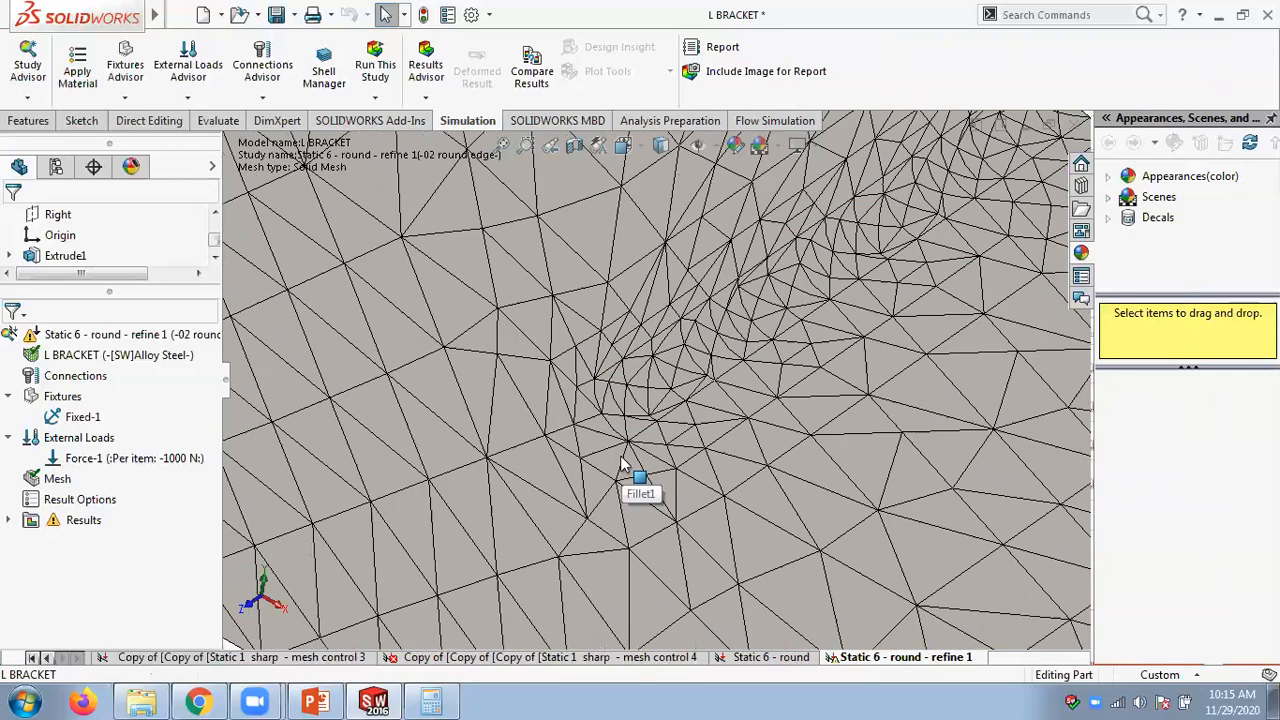
- Set the minimum number of elements in a circle back to 12 and regenerate the curvature-based mesh
right_click(58, 476)
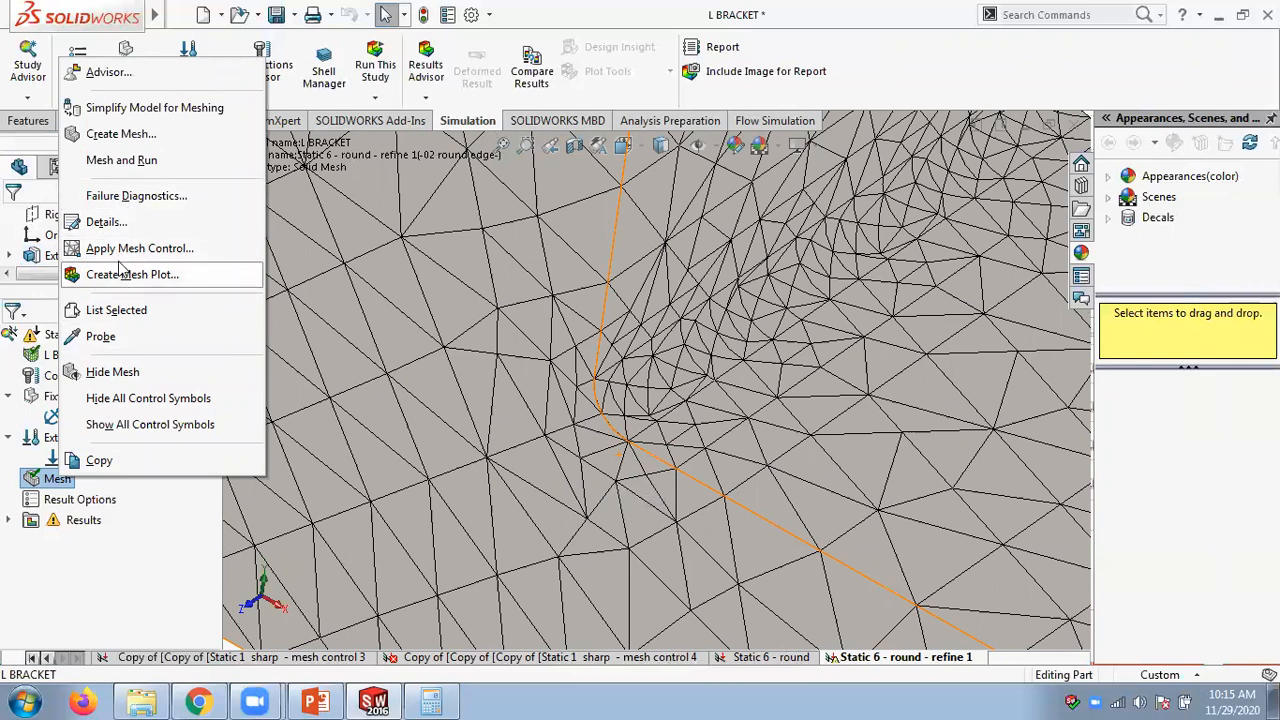
click(118, 133)
drag(960, 432, 917, 432)
text(1)
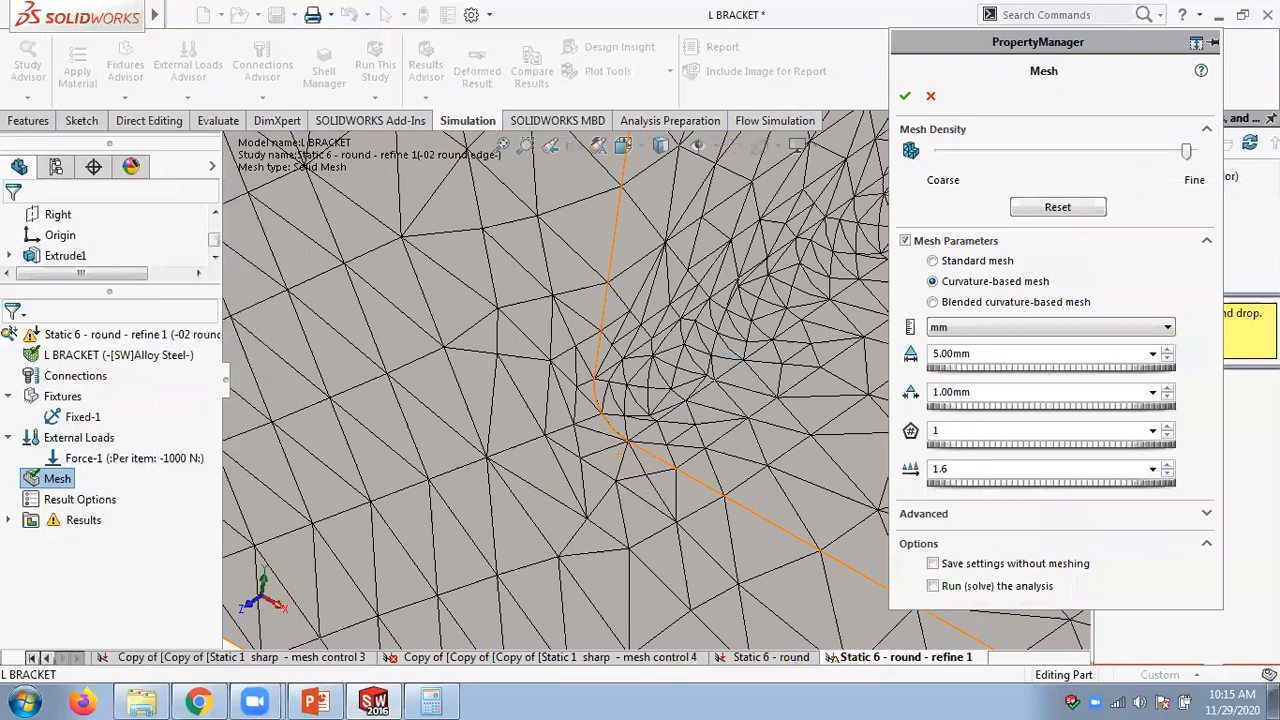
text(2)
click(904, 95)
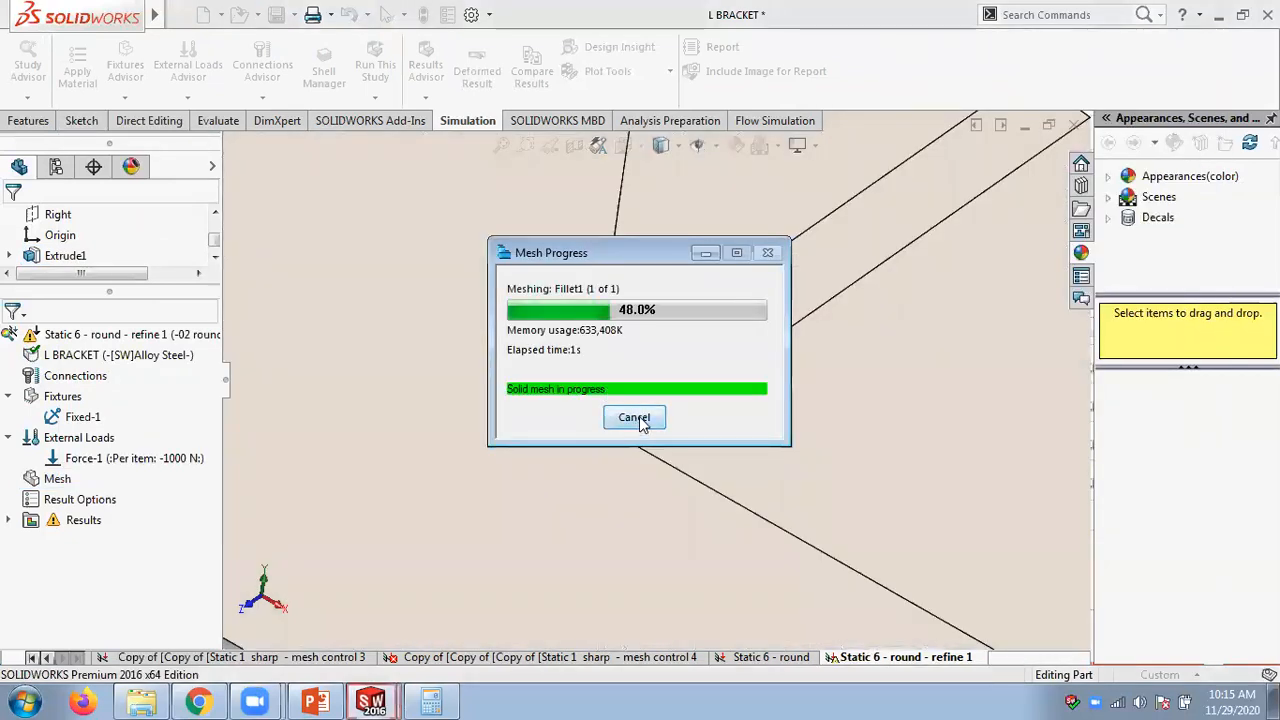
click(636, 417)
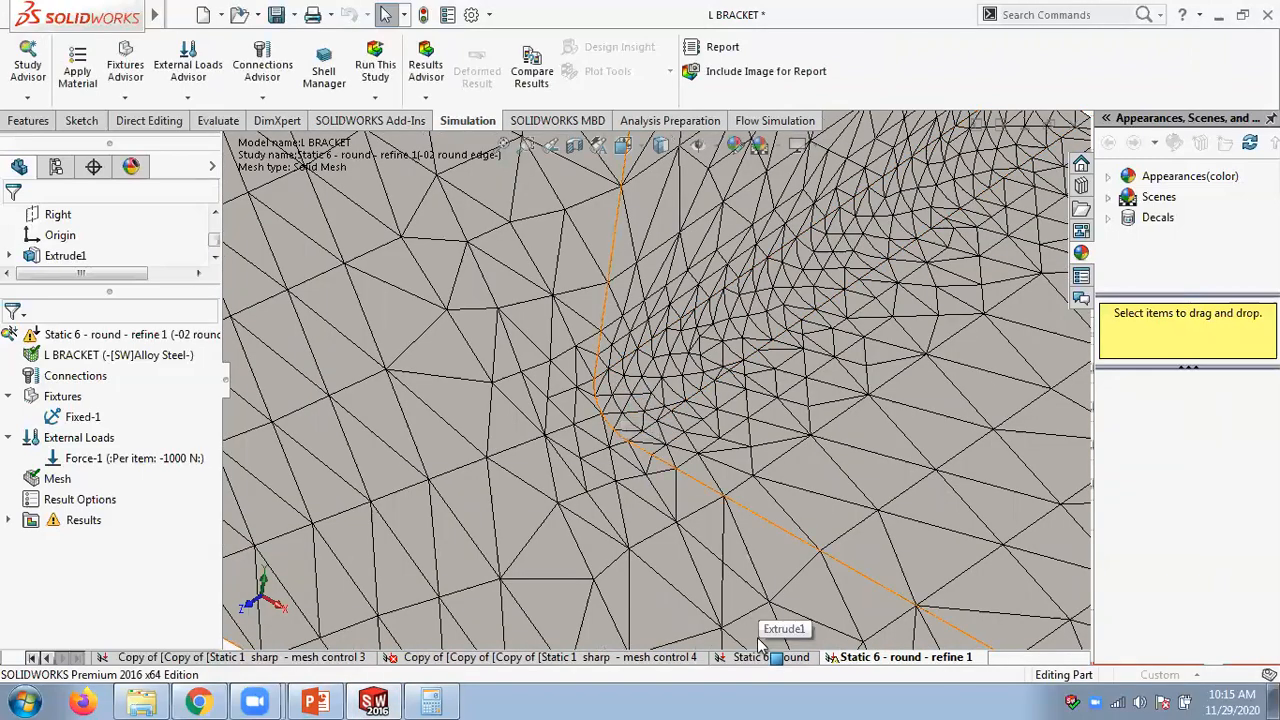
- Check slide 19 in PowerPoint for the mesh values, and return to SOLIDWORKS to examine the regenerated mesh around the fillet
click(316, 702)
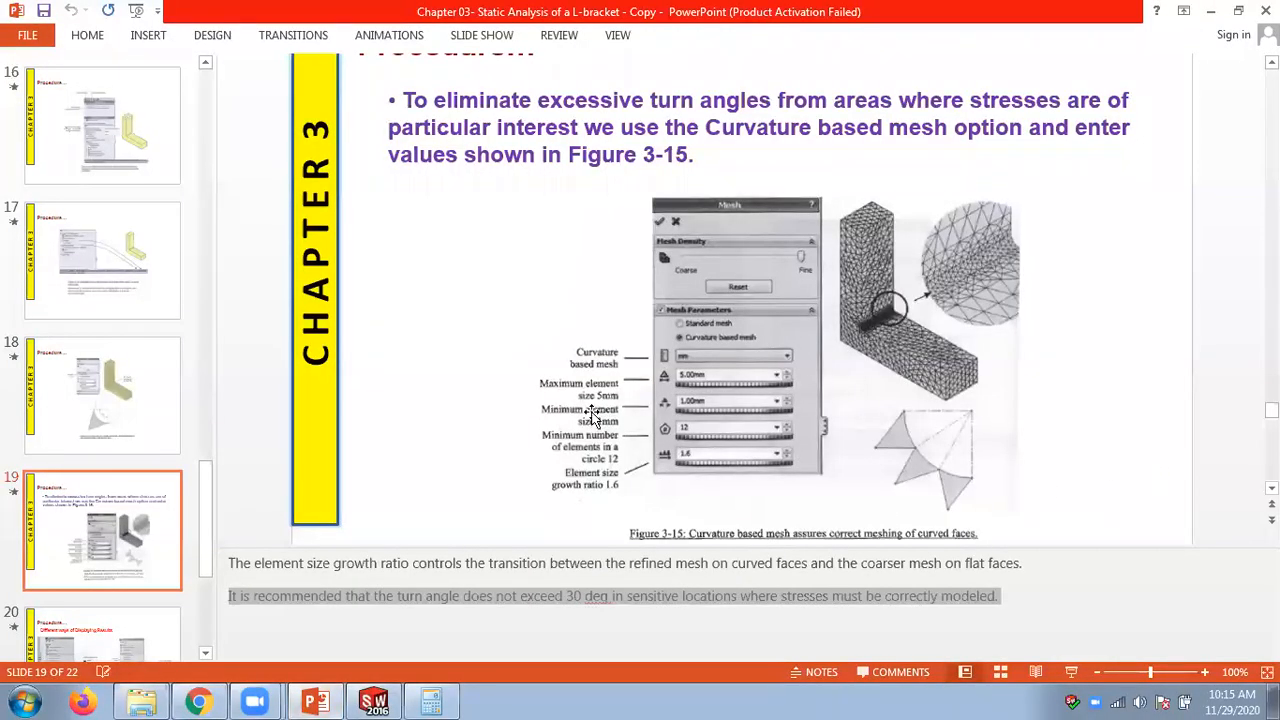
click(372, 702)
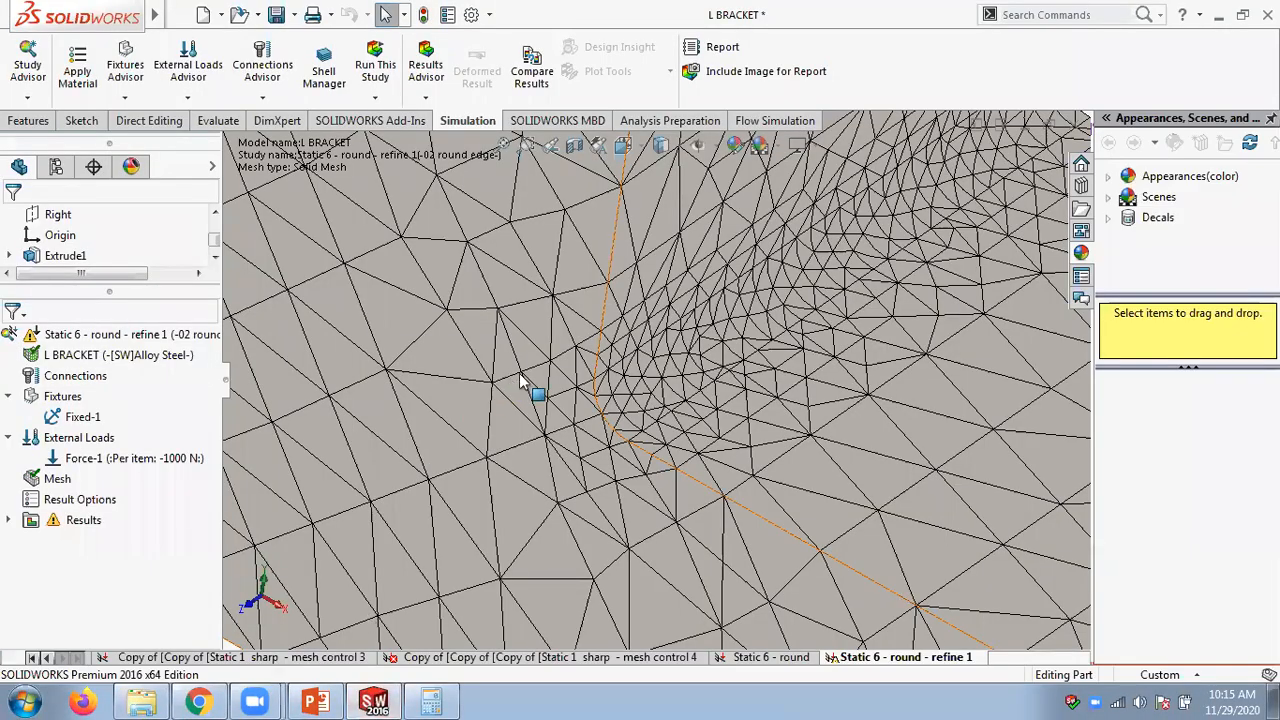
scroll(663, 391, up, 1)
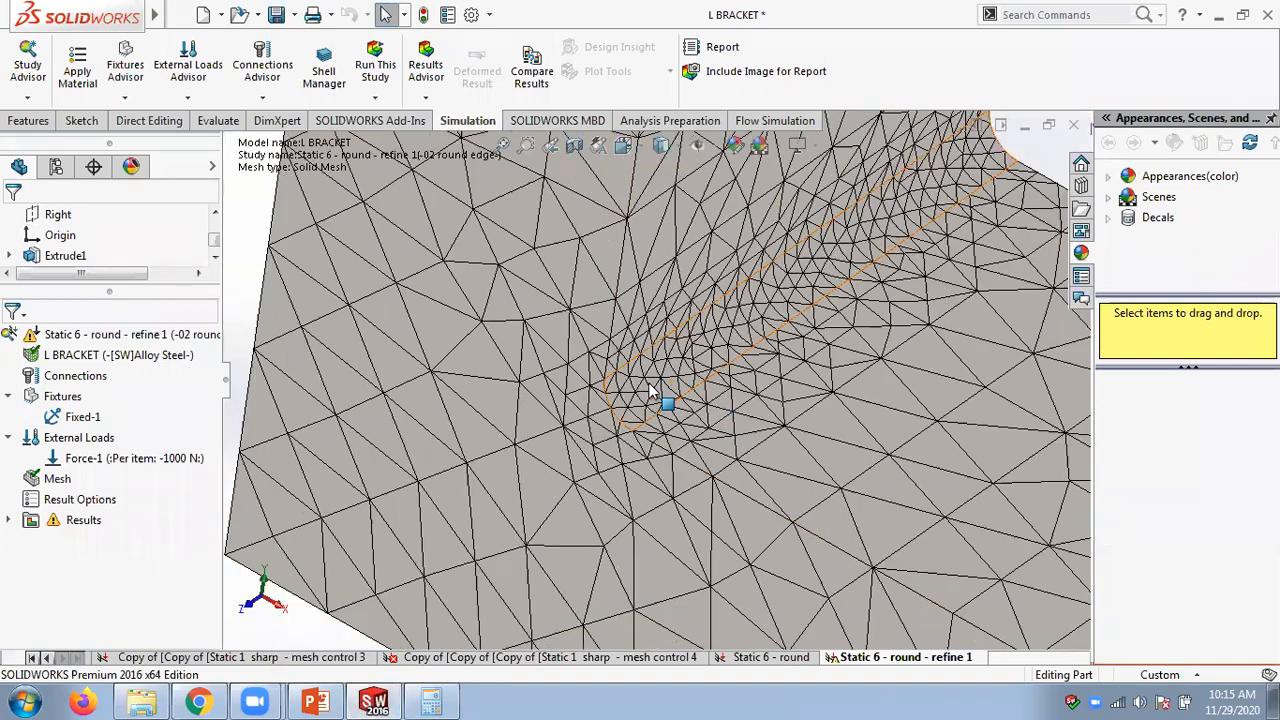
scroll(682, 375, up, 1)
scroll(684, 378, down, 1)
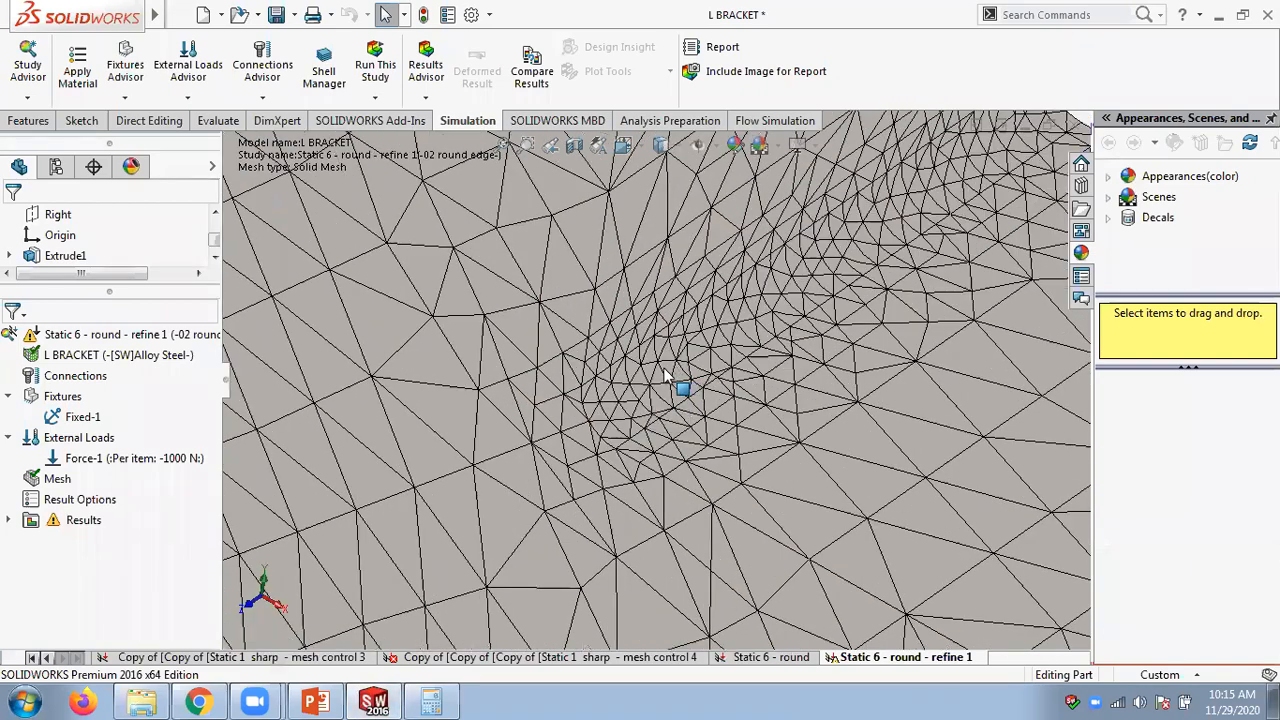
scroll(690, 340, down, 2)
middle_drag(702, 325, 662, 372)
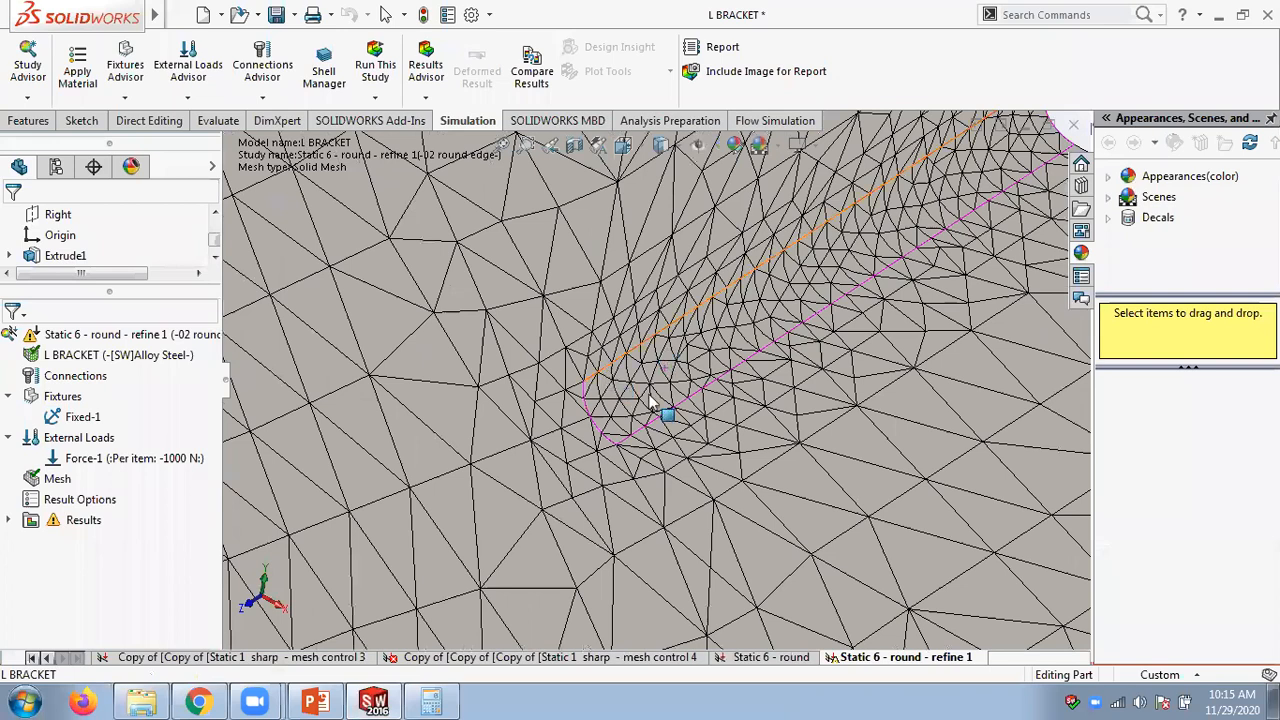
scroll(663, 406, down, 1)
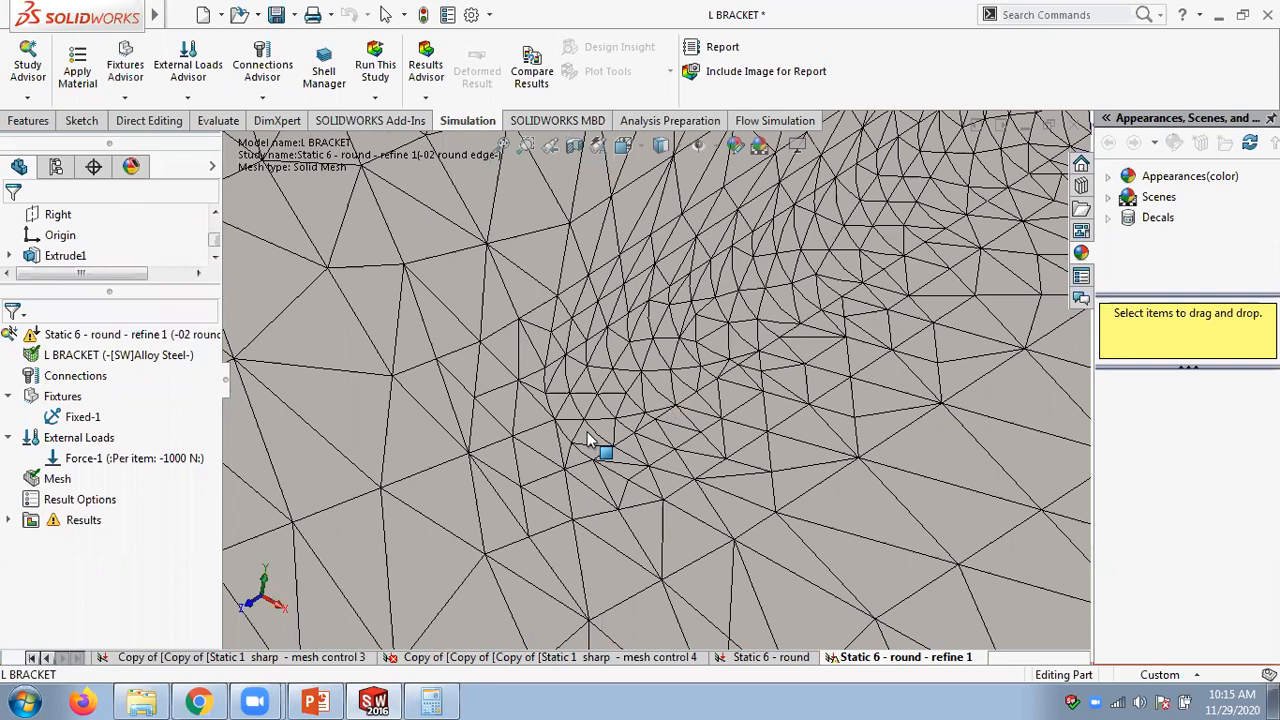
scroll(606, 383, up, 3)
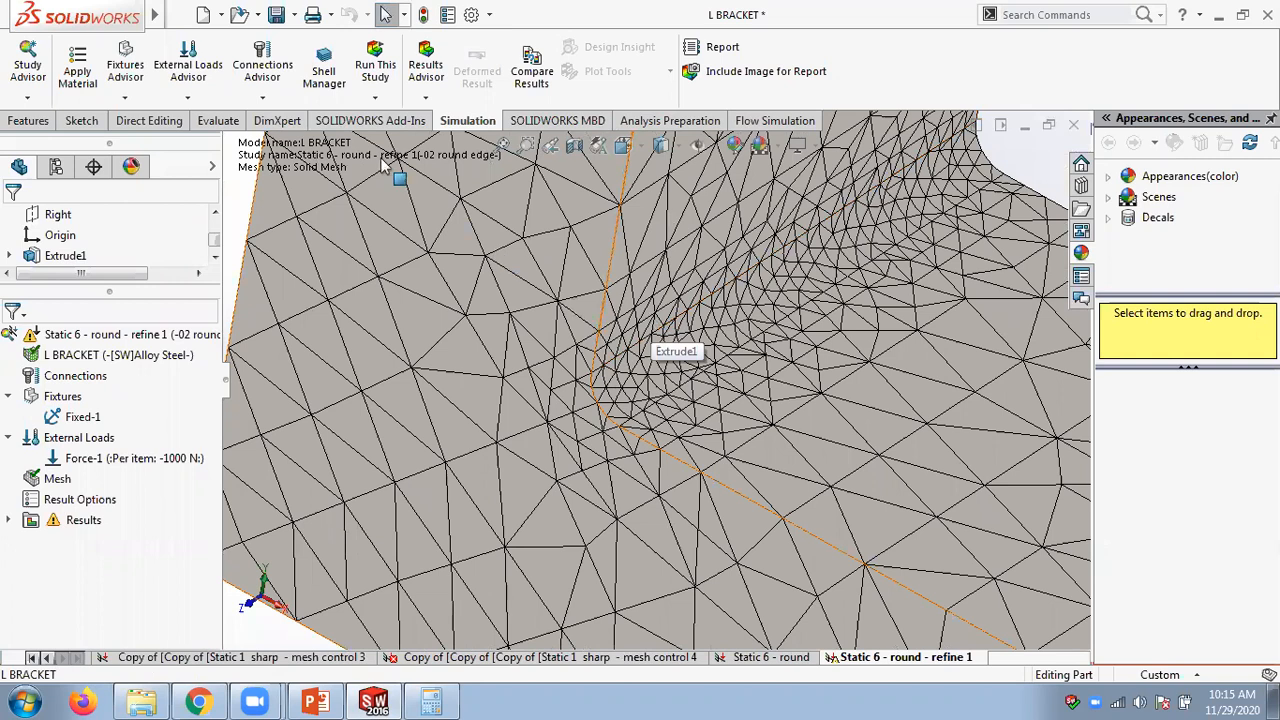
- Run the Static 6 - round - refine 1 study and compare its von Mises stress plot with that of Static 6 - round
right_click(73, 338)
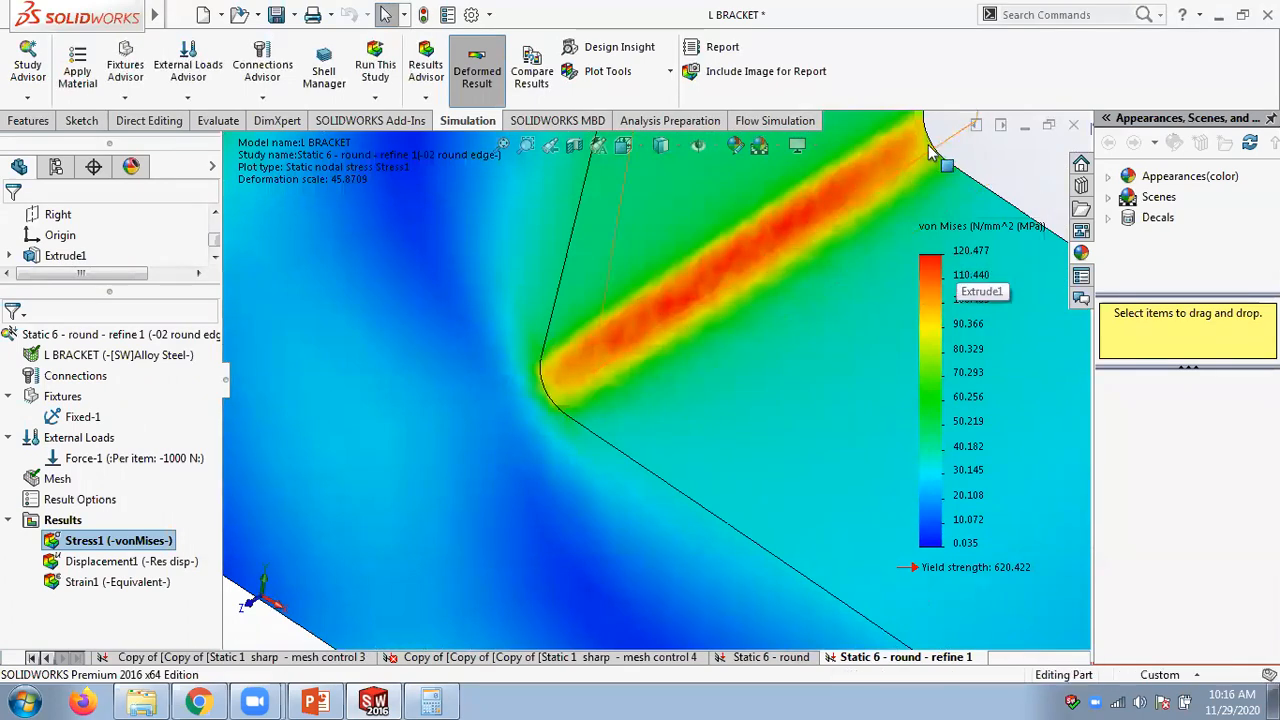
click(765, 657)
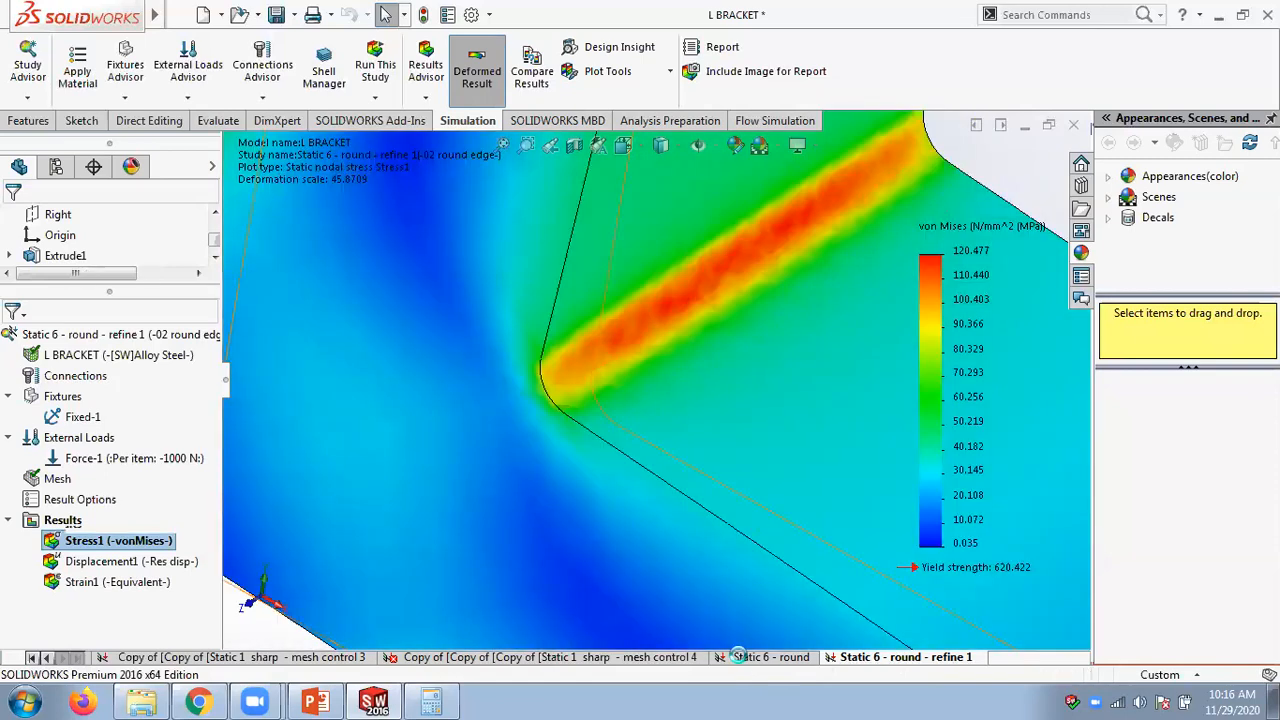
double_click(96, 518)
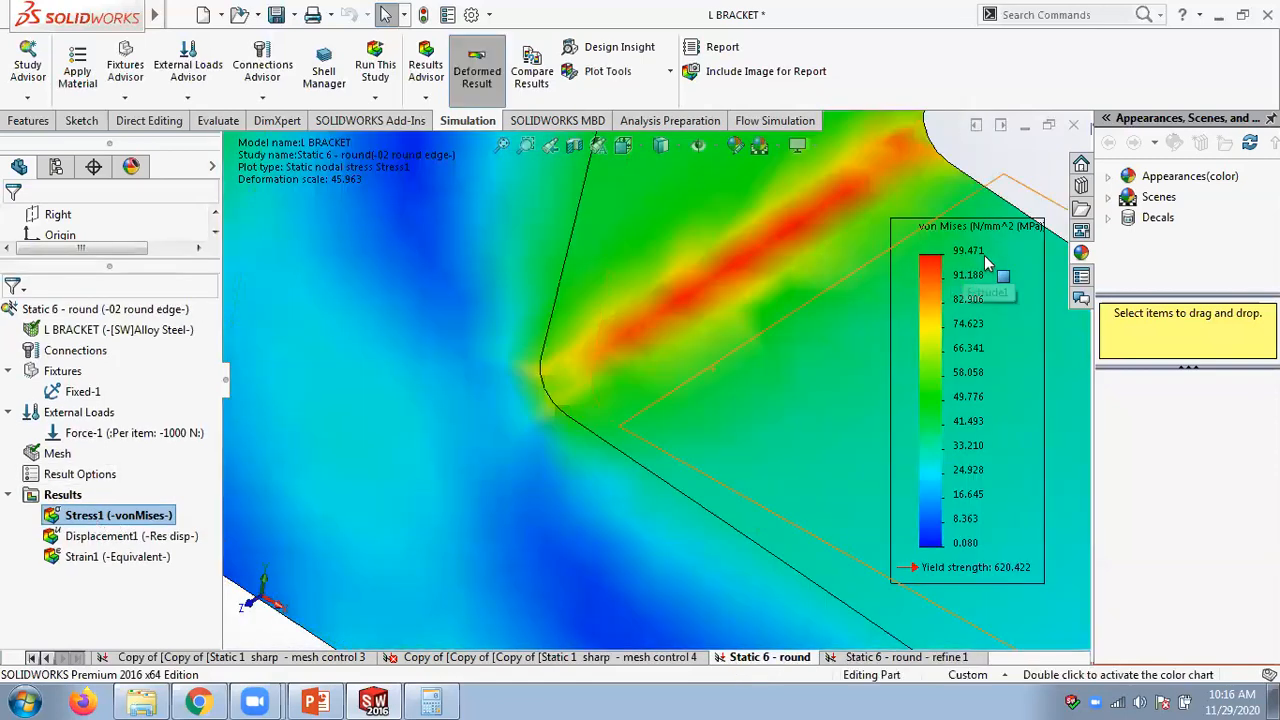
click(876, 657)
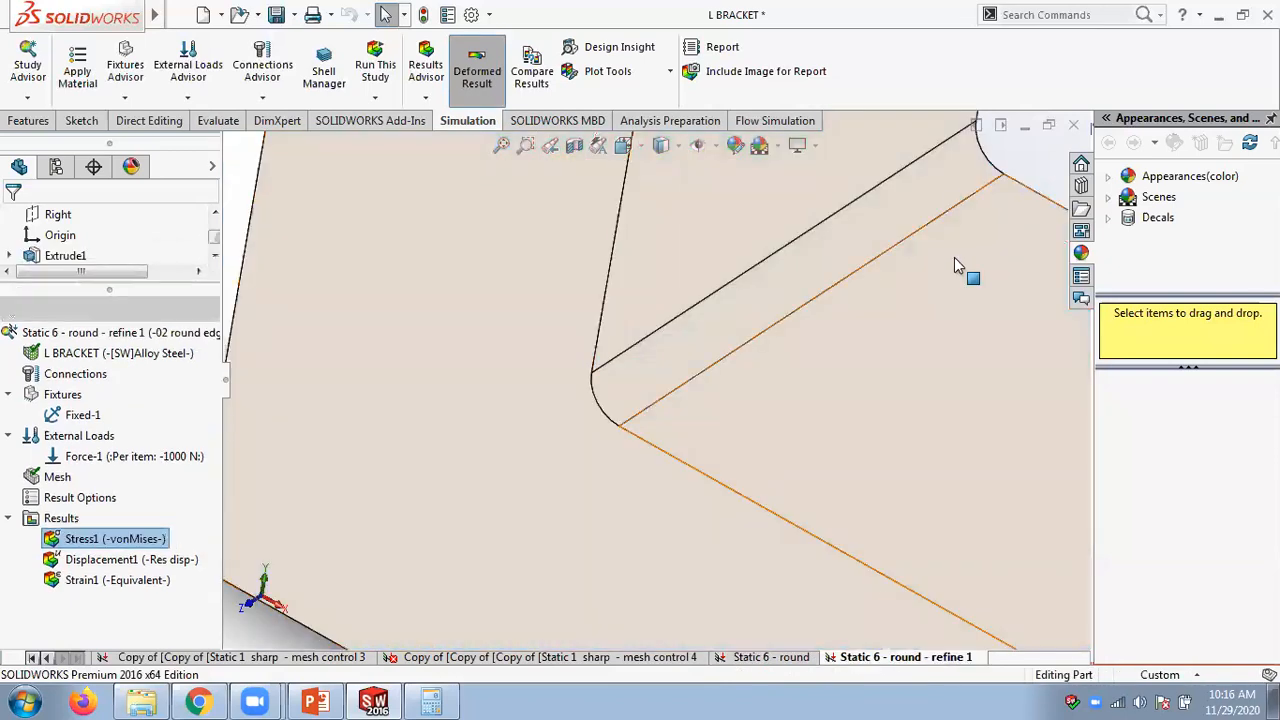
double_click(115, 538)
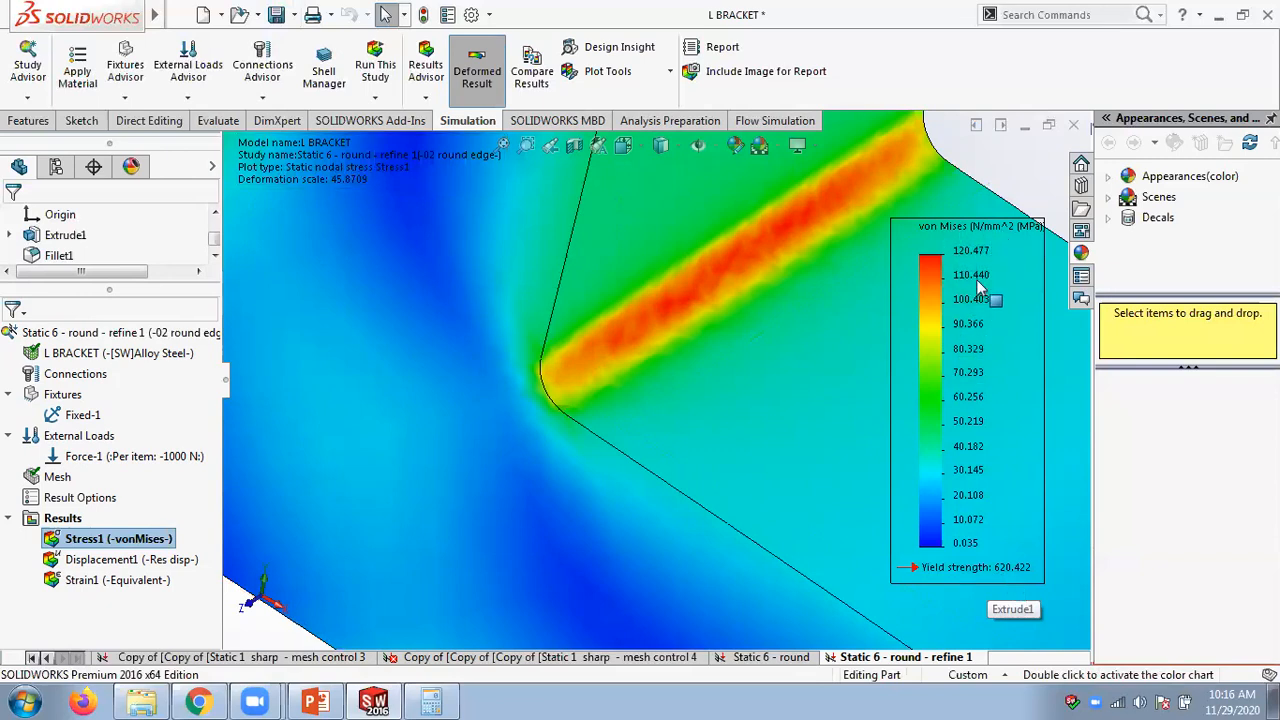
- Examine the refined study's von Mises stress over the whole bracket and switch to the Static 6 - round plot for comparison
scroll(757, 386, up, 5)
middle_drag(765, 385, 767, 357)
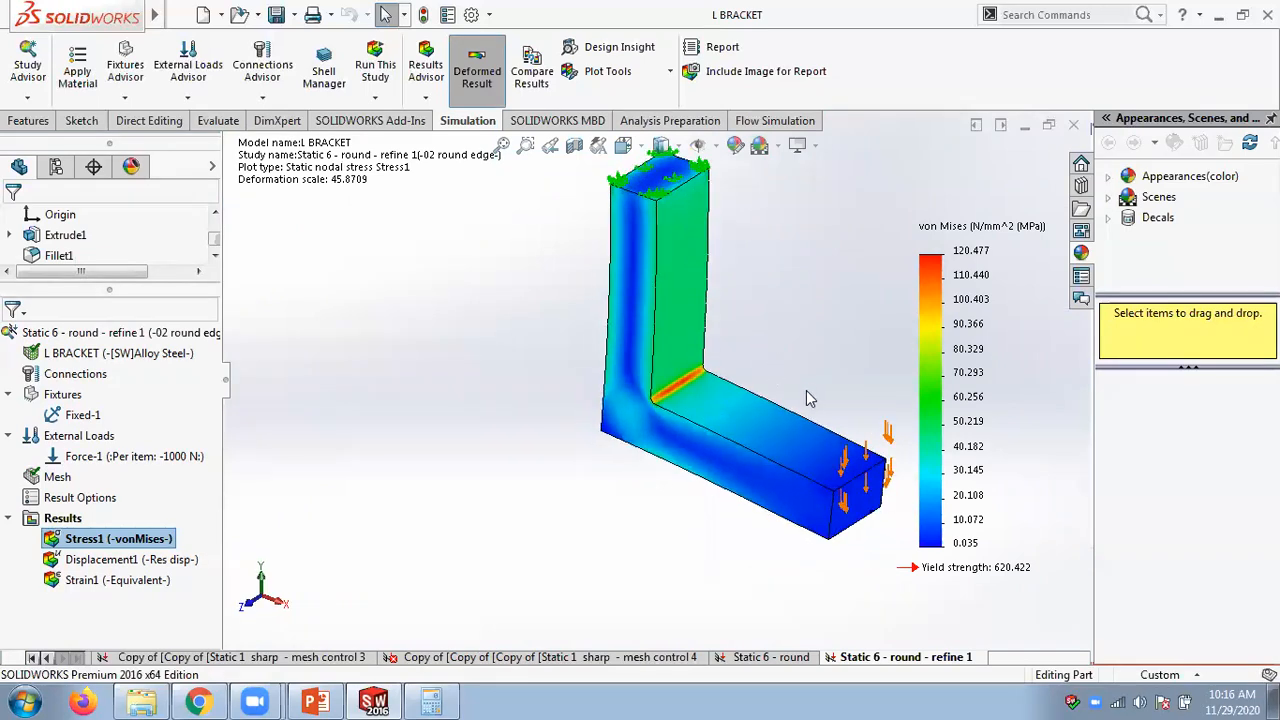
scroll(806, 390, down, 2)
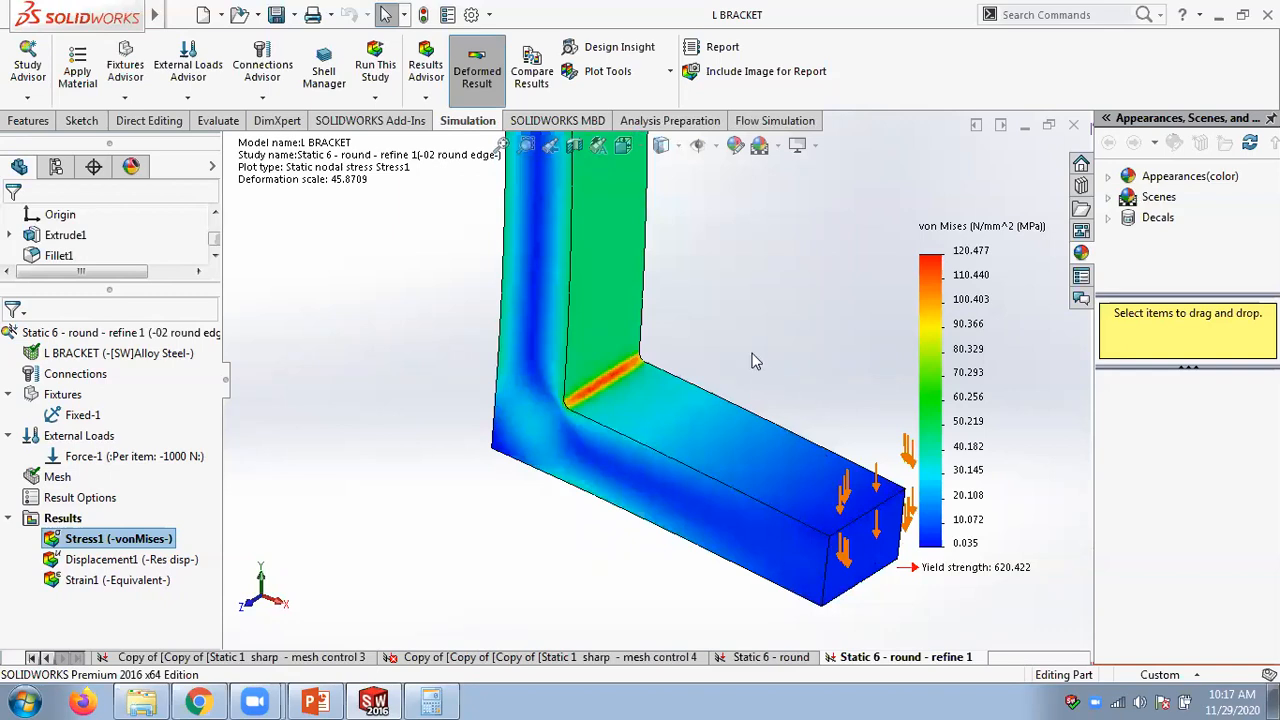
scroll(750, 325, up, 1)
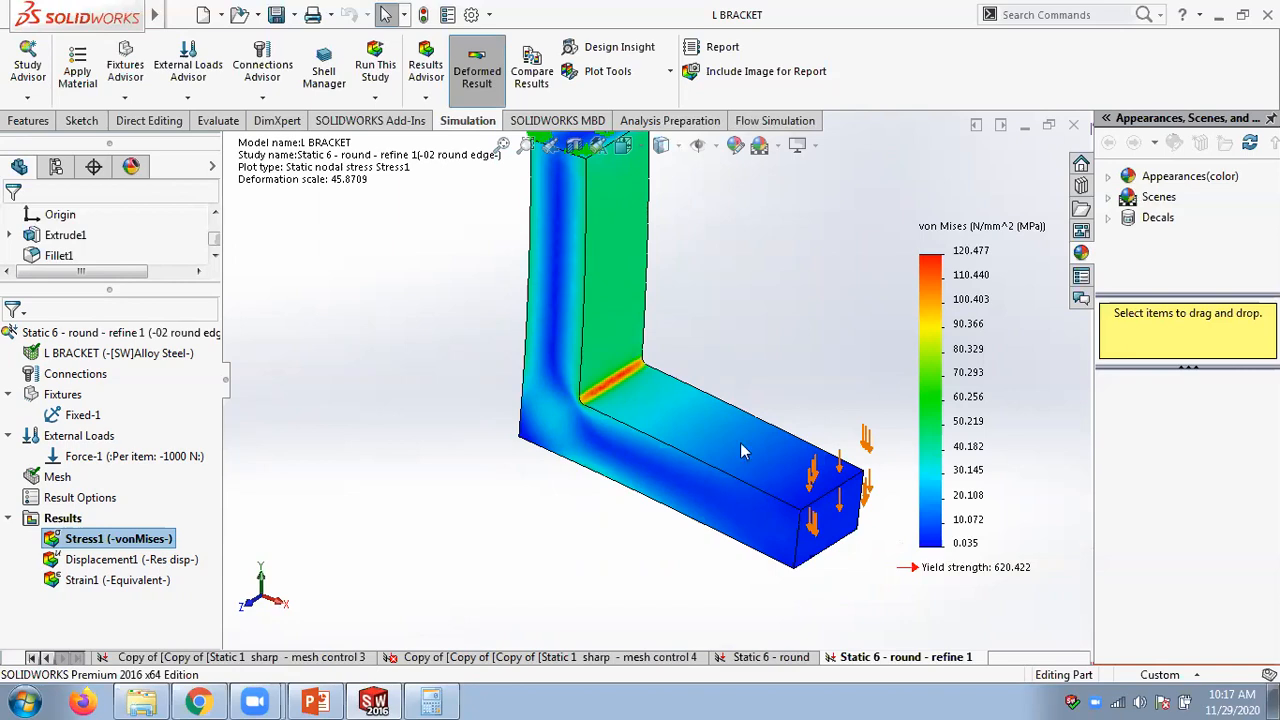
click(738, 656)
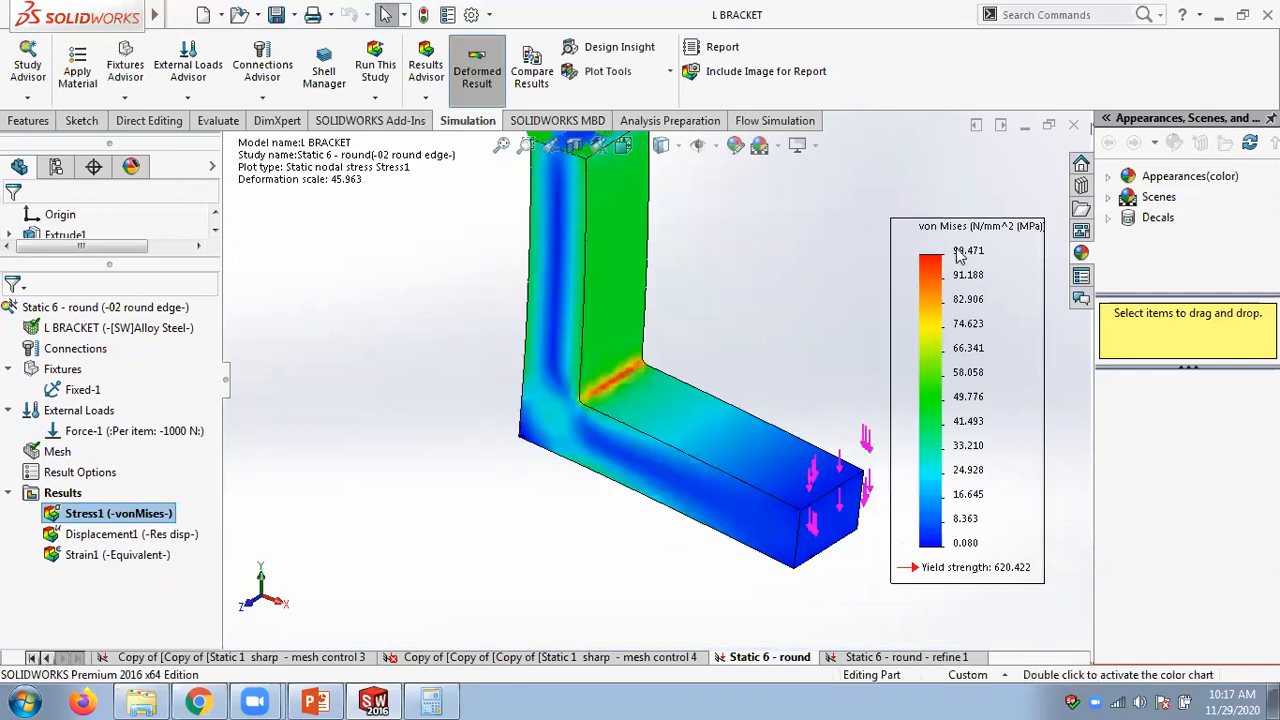
- Show the von Mises stress plot of Static 6 - round - refine 1 and duplicate that study as Static 6 - round - refine 2
click(873, 657)
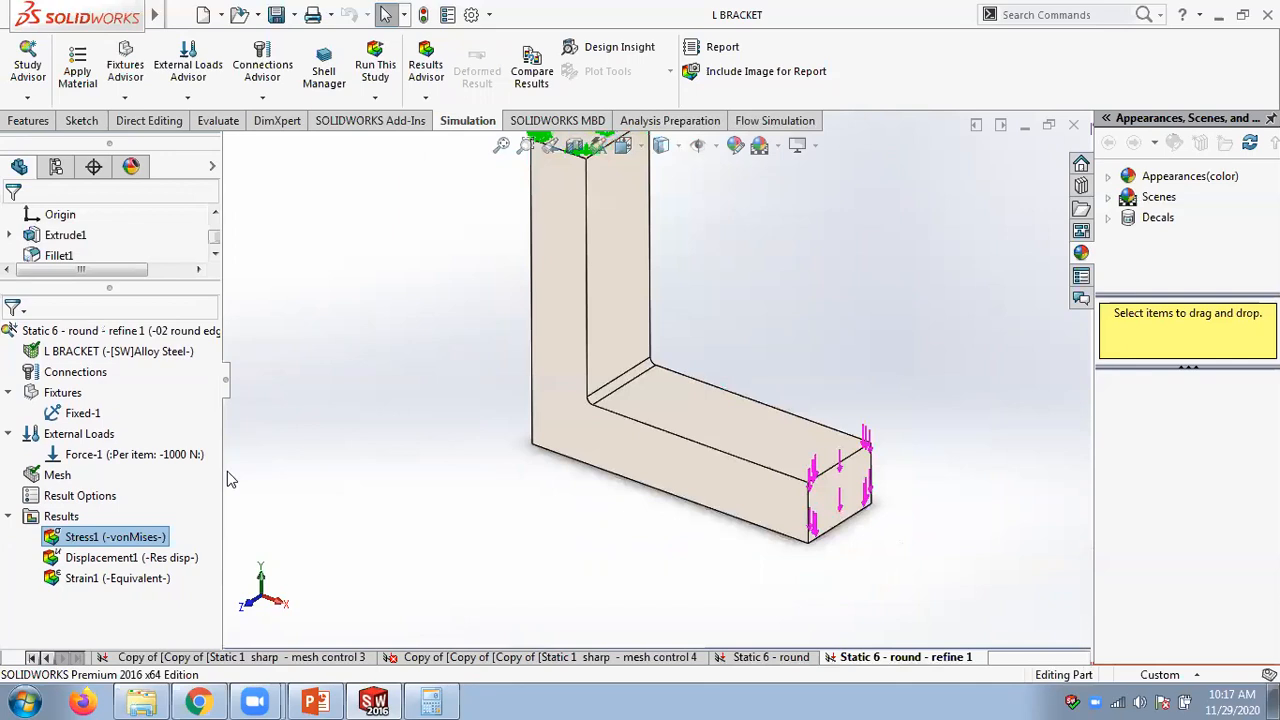
double_click(134, 539)
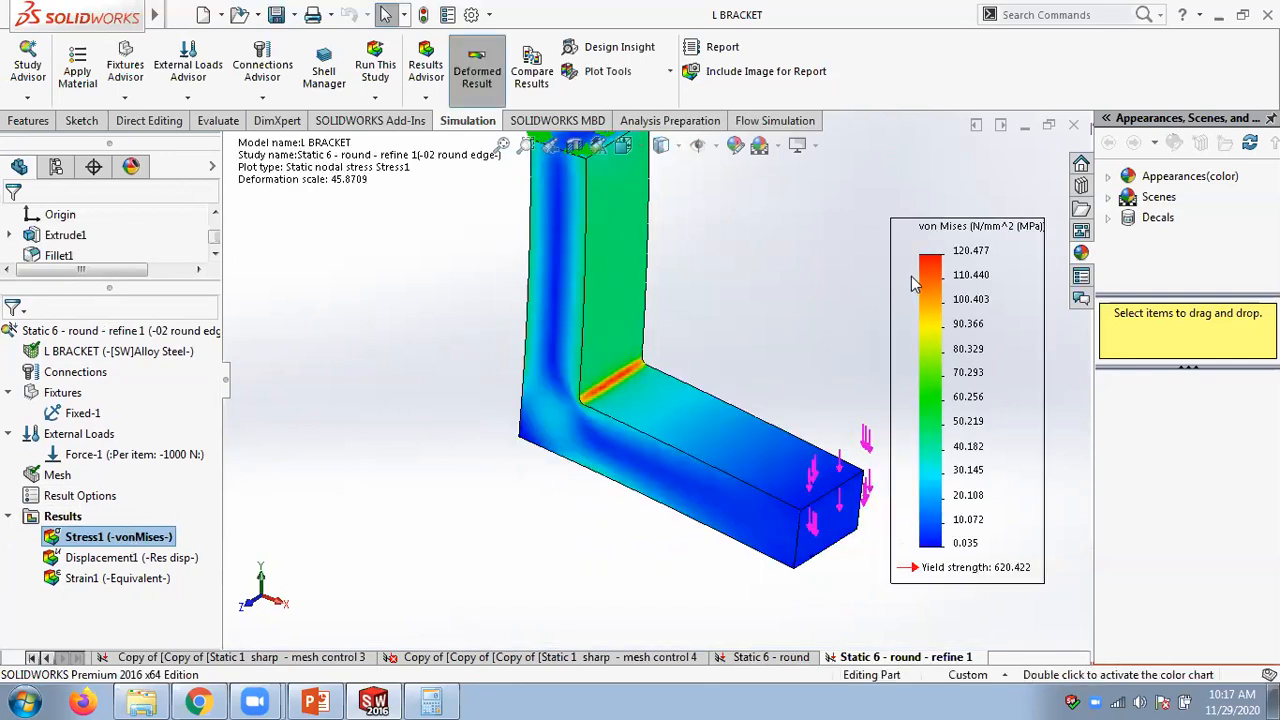
right_click(858, 662)
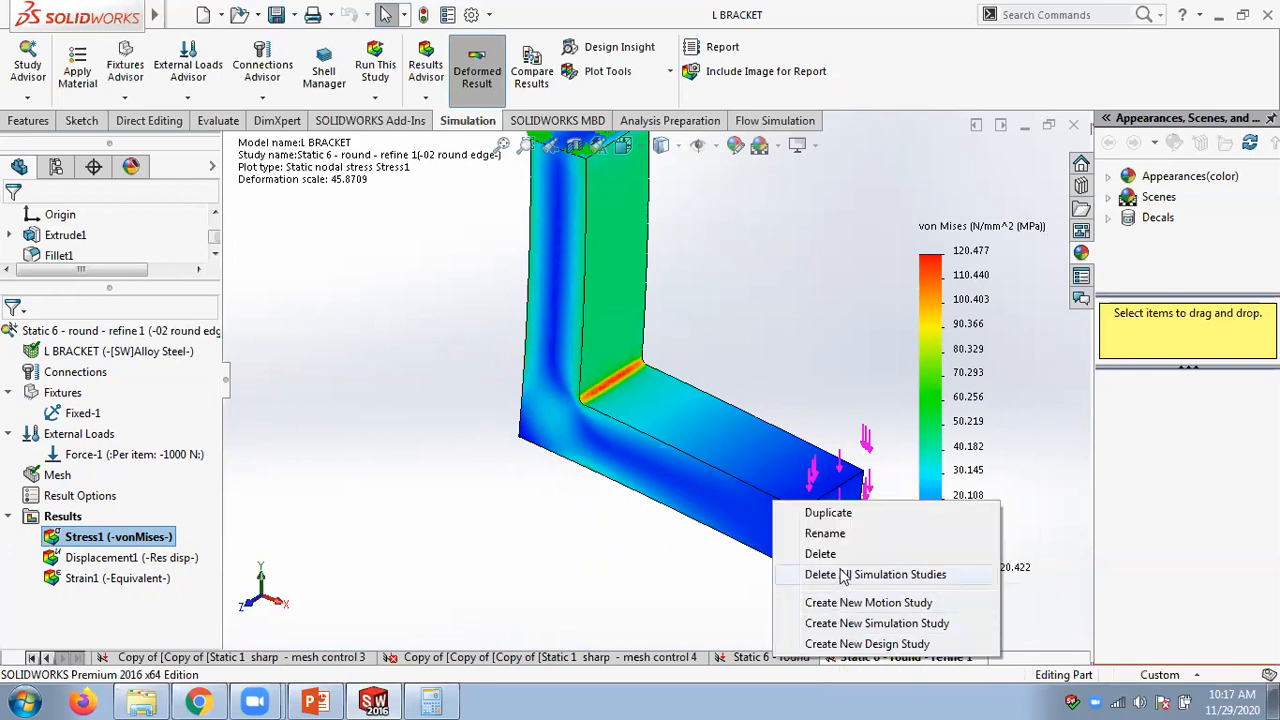
click(846, 514)
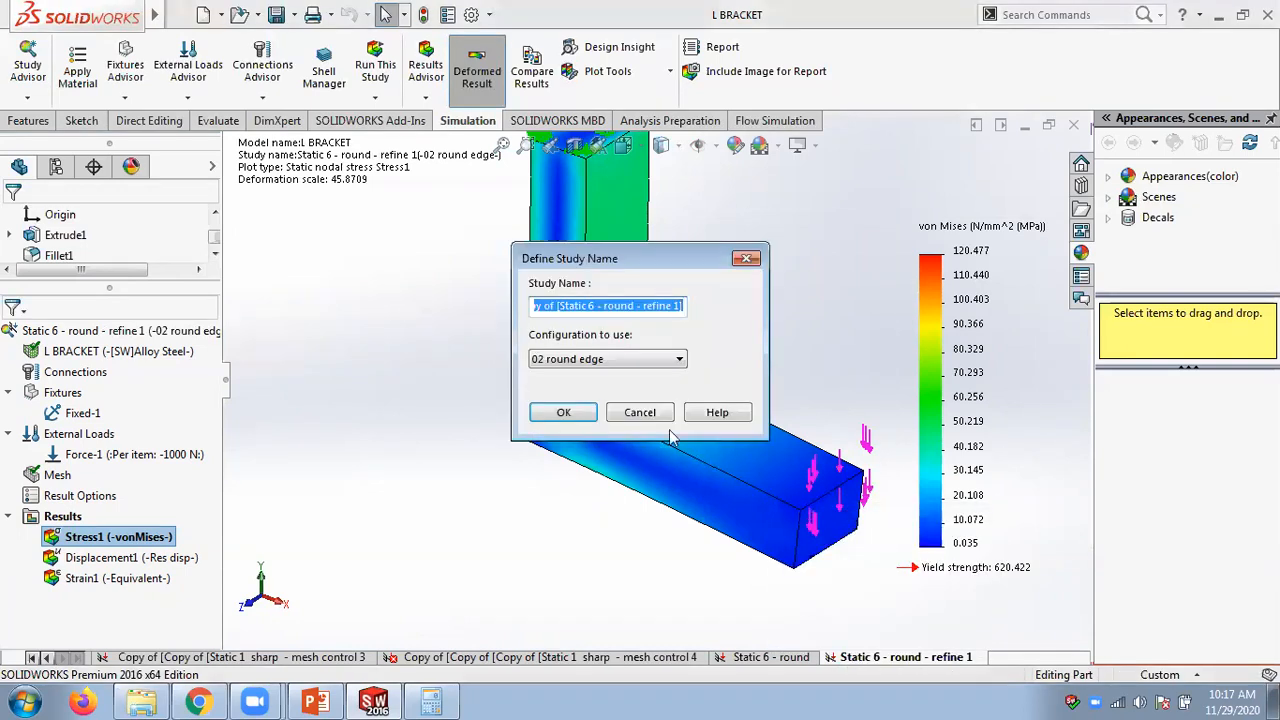
click(676, 306)
key(BackSpace)
text(2)
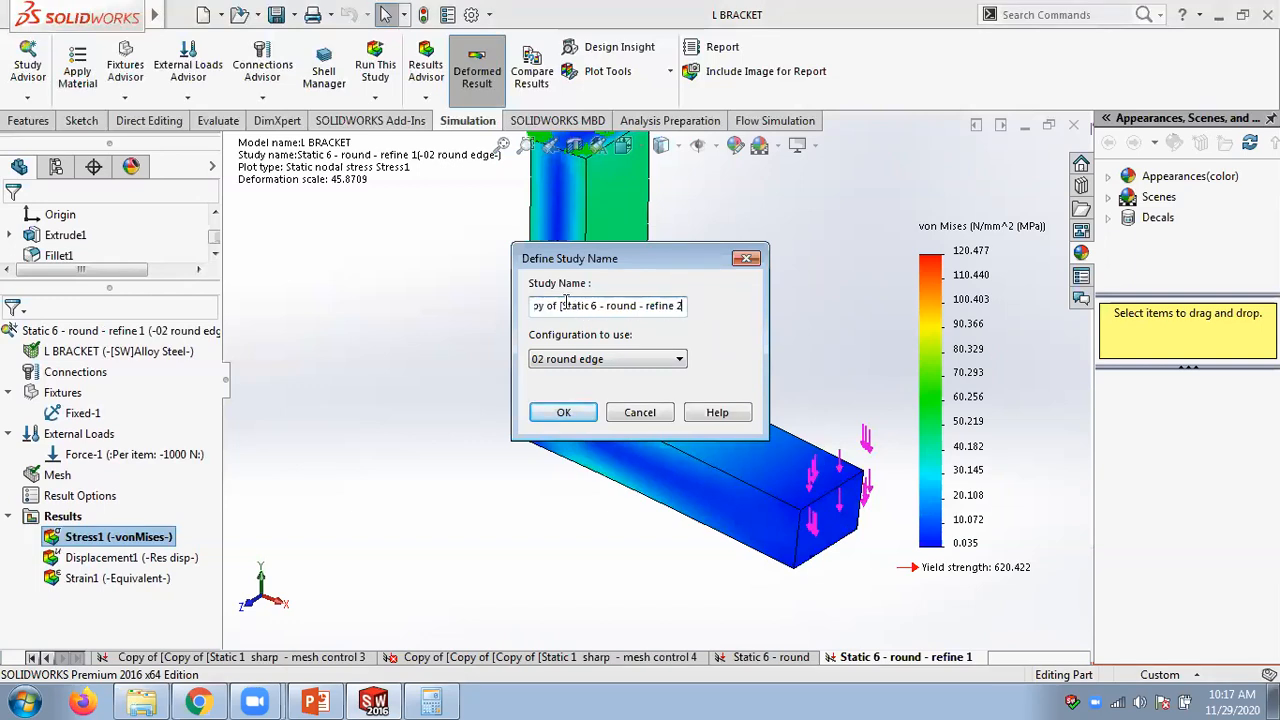
drag(563, 306, 508, 313)
key(BackSpace)
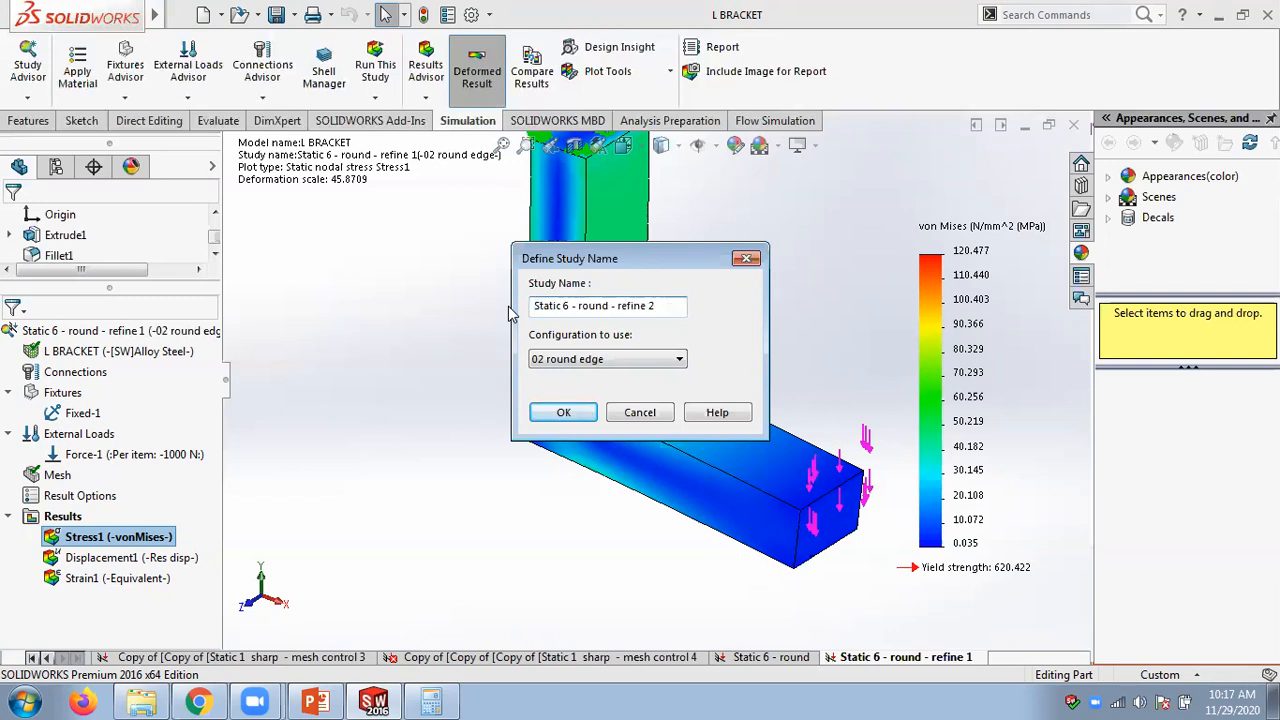
click(563, 412)
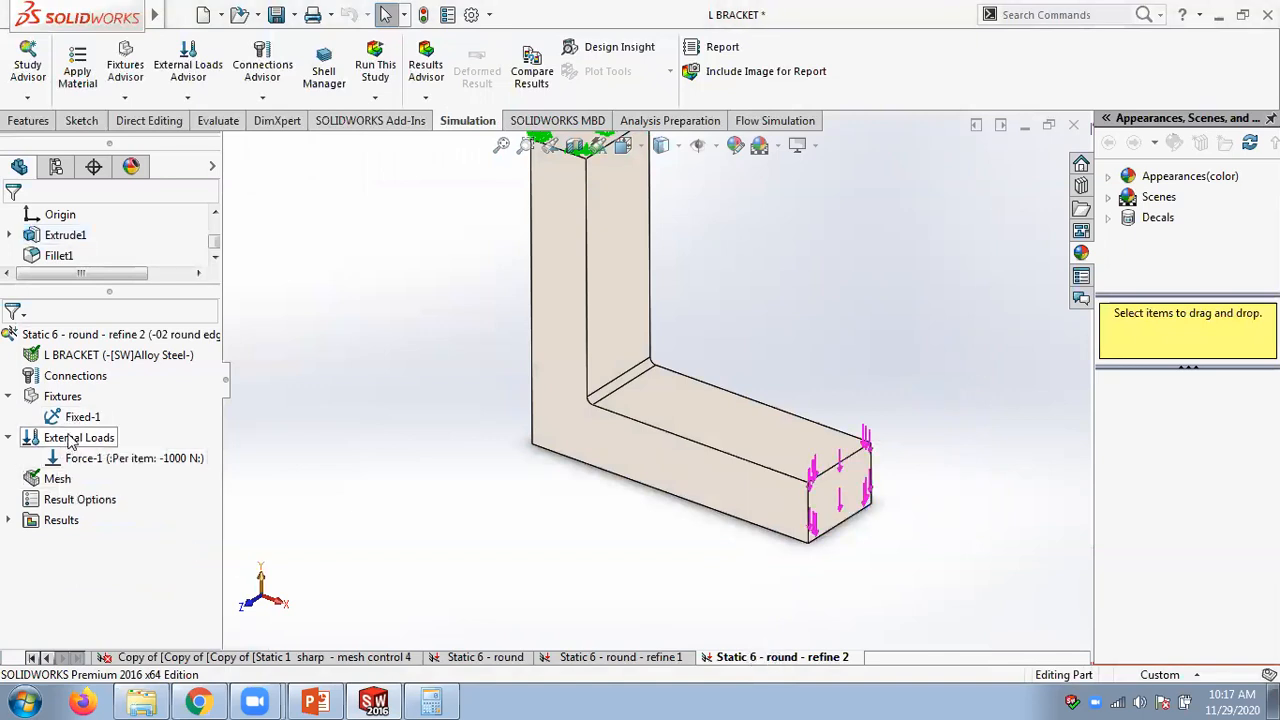
- Remesh the Static 6 - round - refine 2 study with a curvature-based mesh, setting the maximum element size to 3.00 mm
right_click(37, 482)
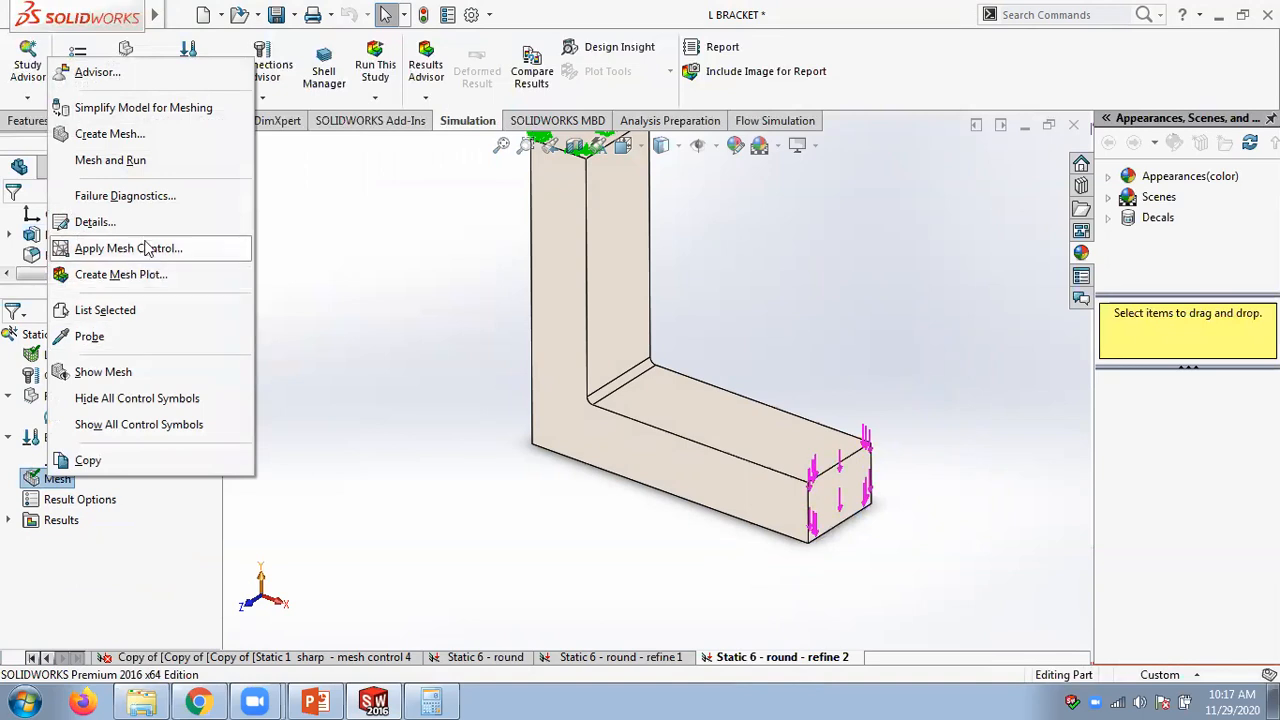
click(147, 136)
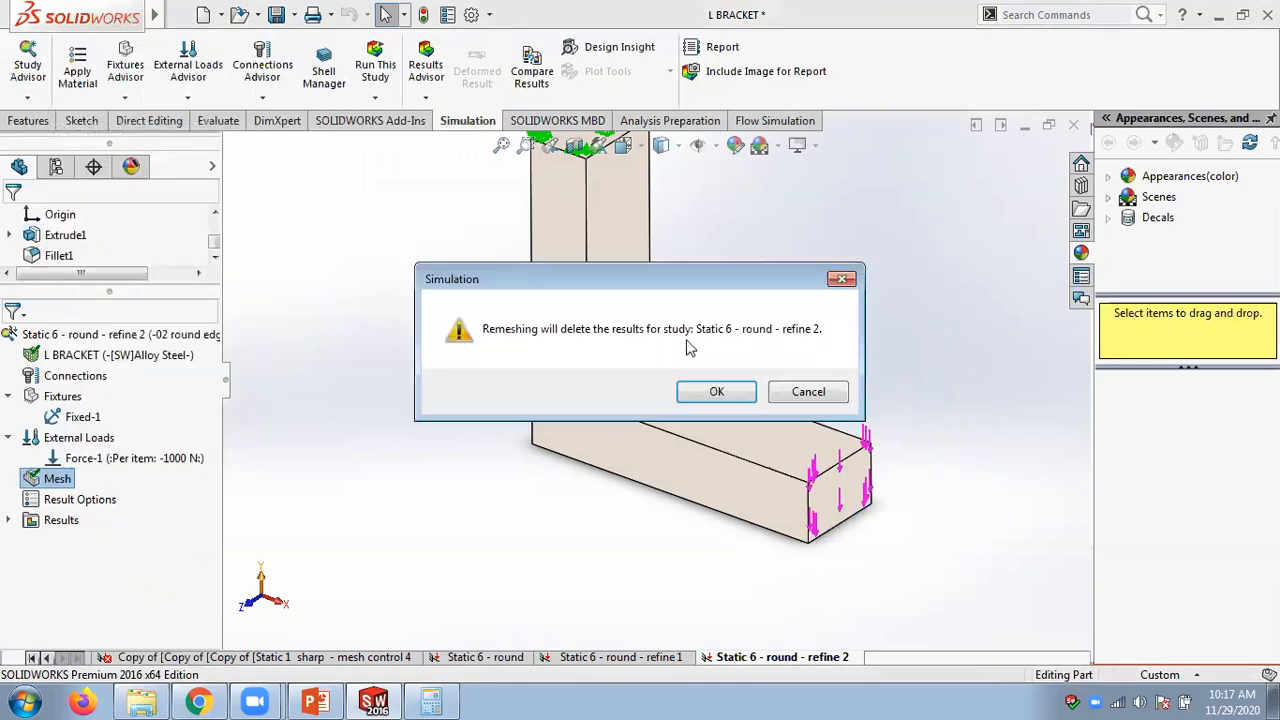
click(703, 395)
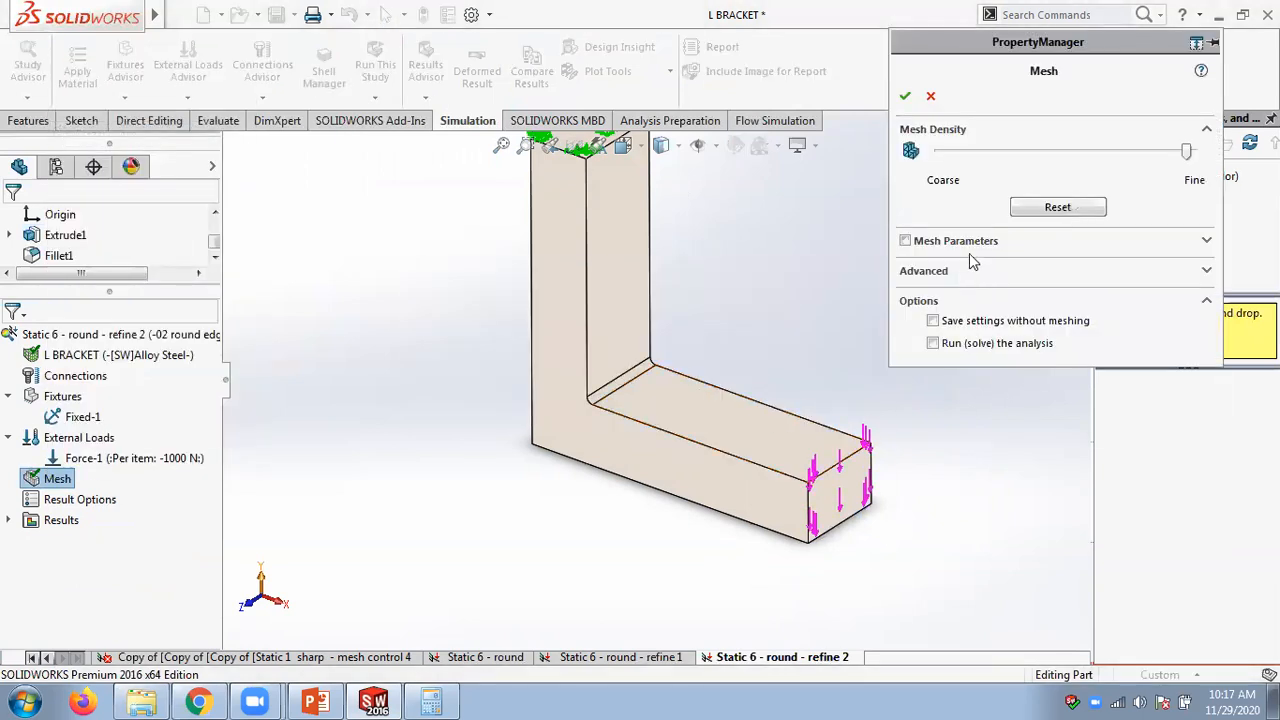
click(905, 241)
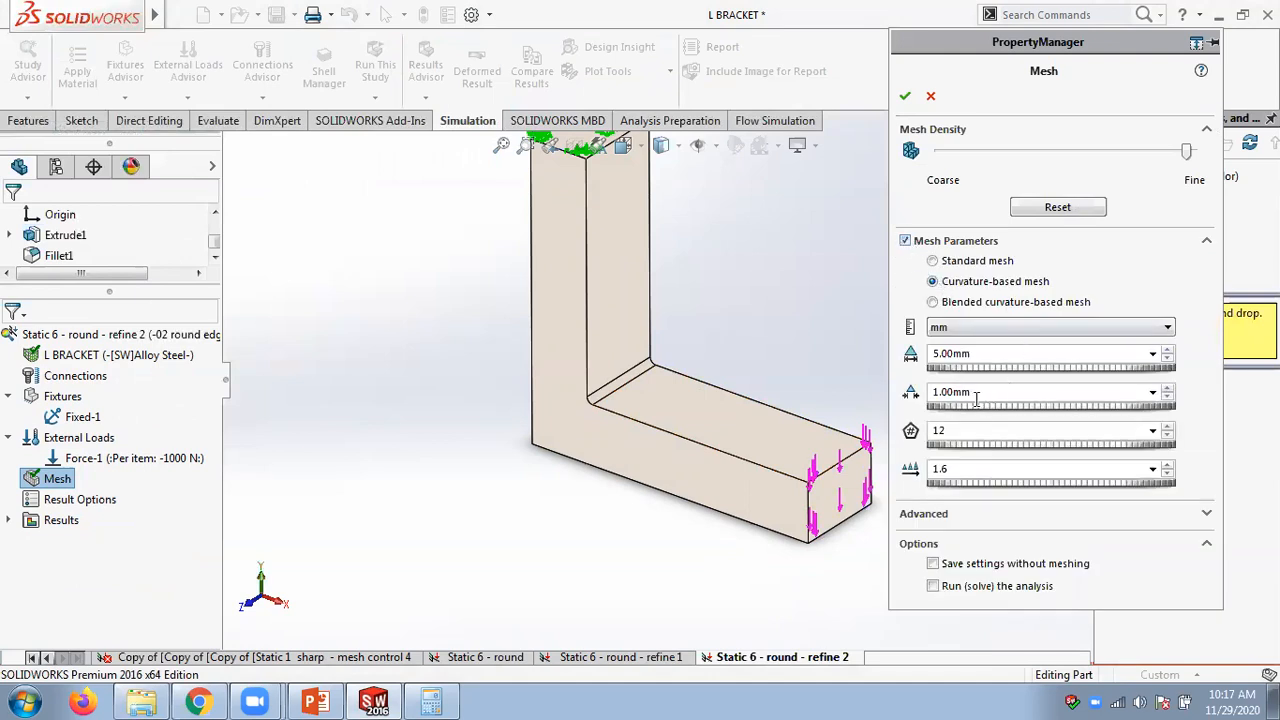
double_click(987, 354)
text(3.00mm)
double_click(952, 431)
click(904, 97)
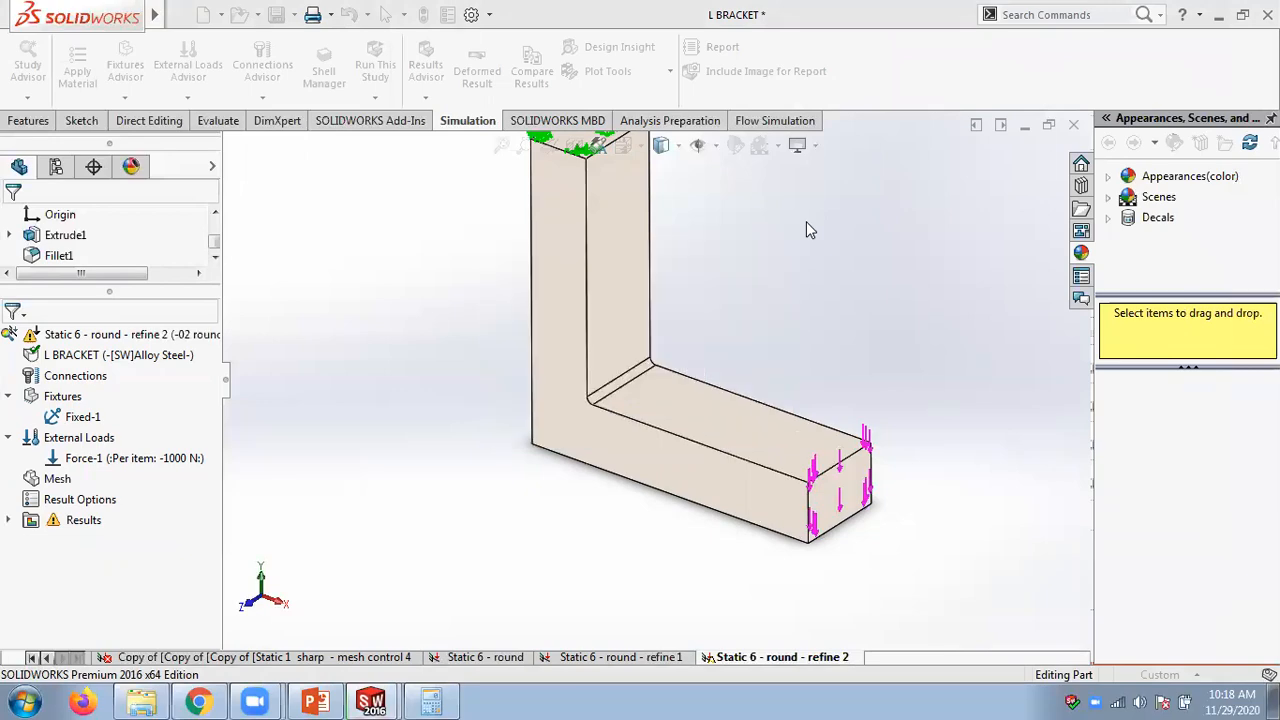
- Examine the new mesh around the inner fillet and run the Static 6 - round - refine 2 study
scroll(610, 390, down, 4)
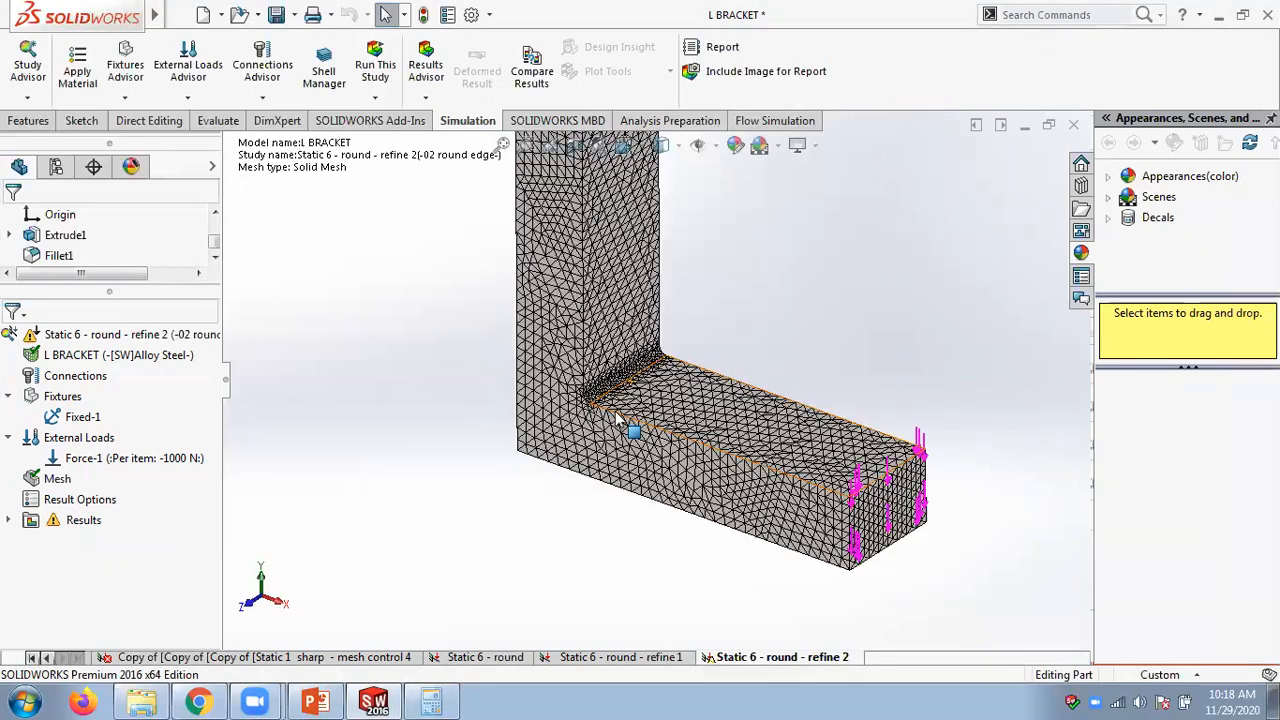
scroll(608, 392, down, 5)
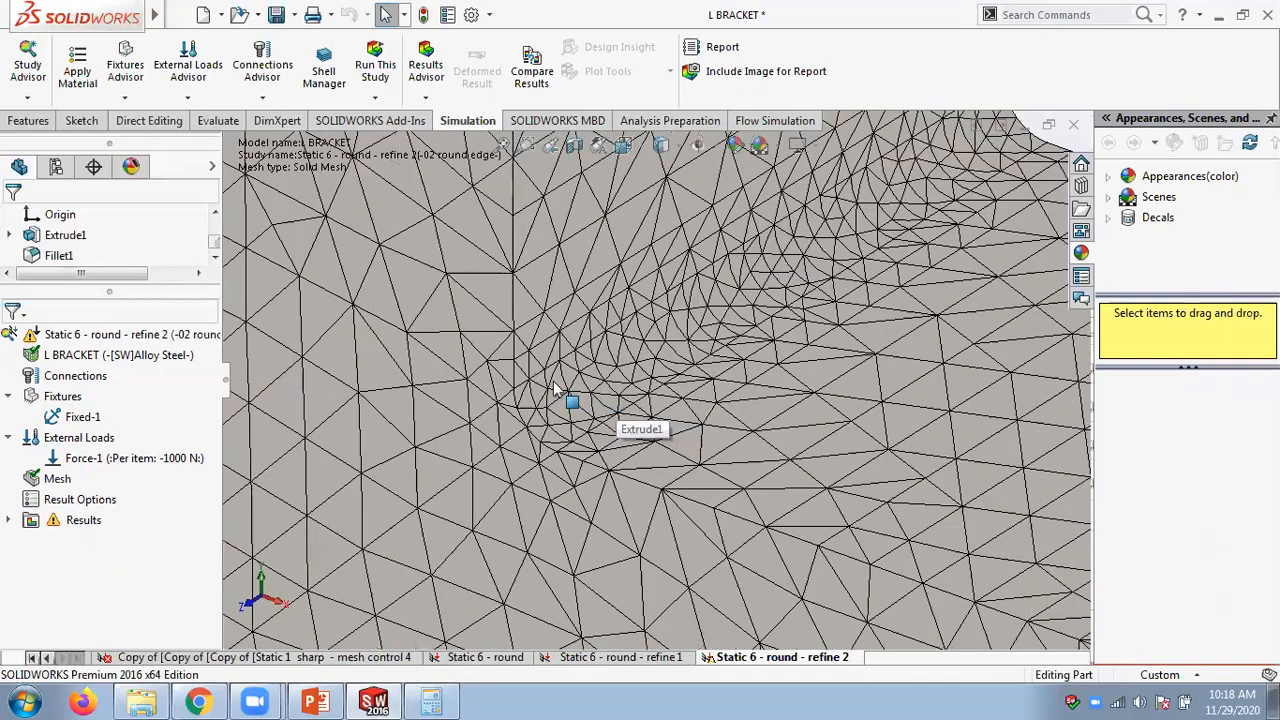
scroll(575, 437, up, 8)
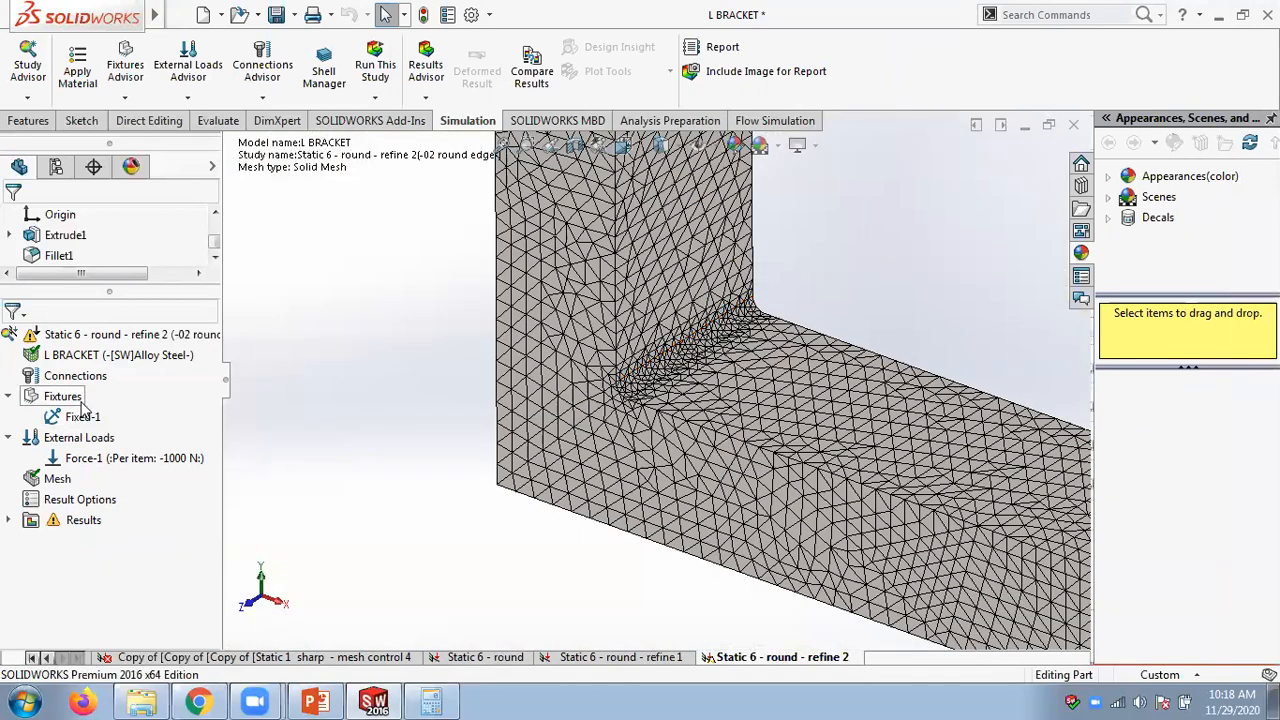
right_click(68, 335)
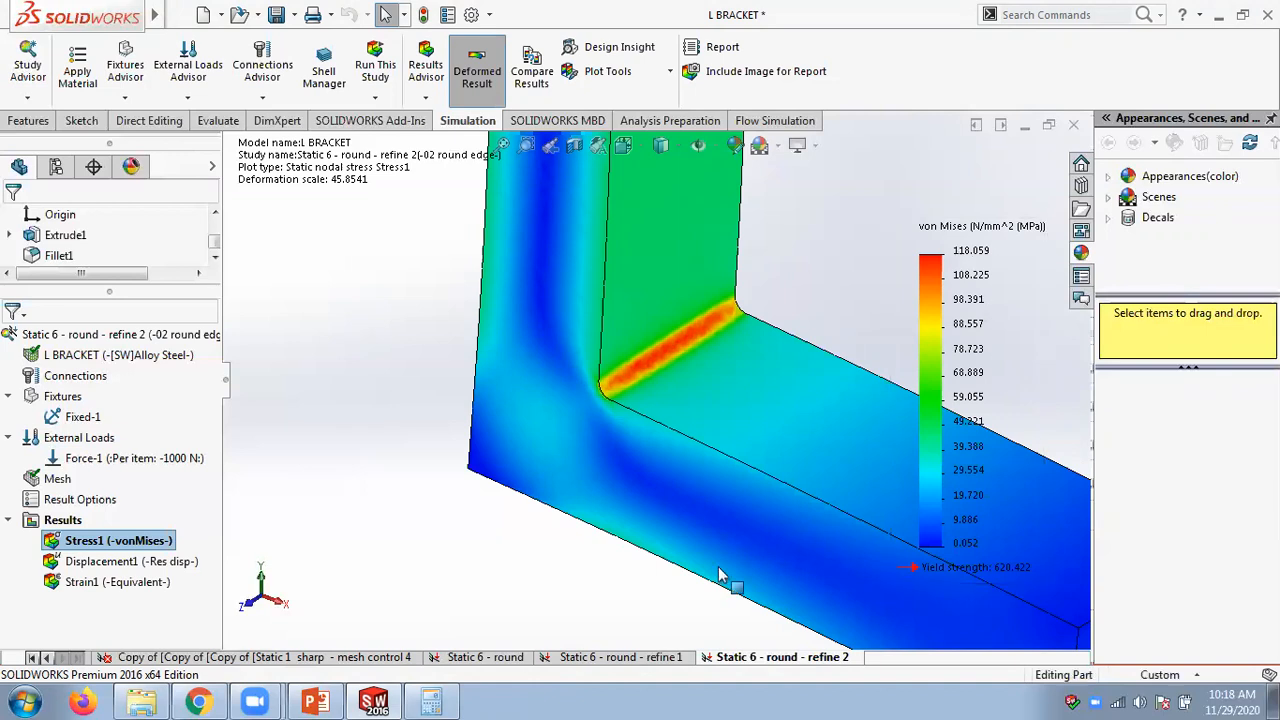
- Compare the von Mises stress plots of Static 6 - round and Static 6 - round - refine 1 with that of refine 2
click(485, 658)
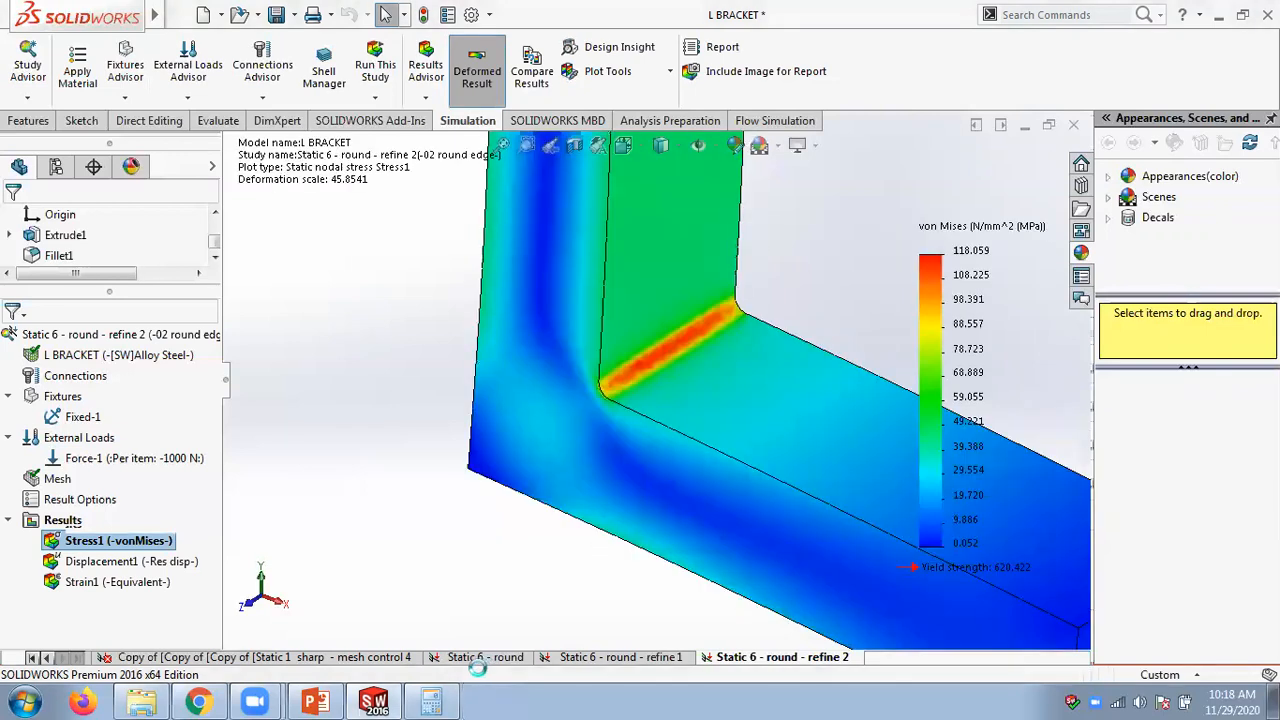
double_click(112, 514)
click(597, 658)
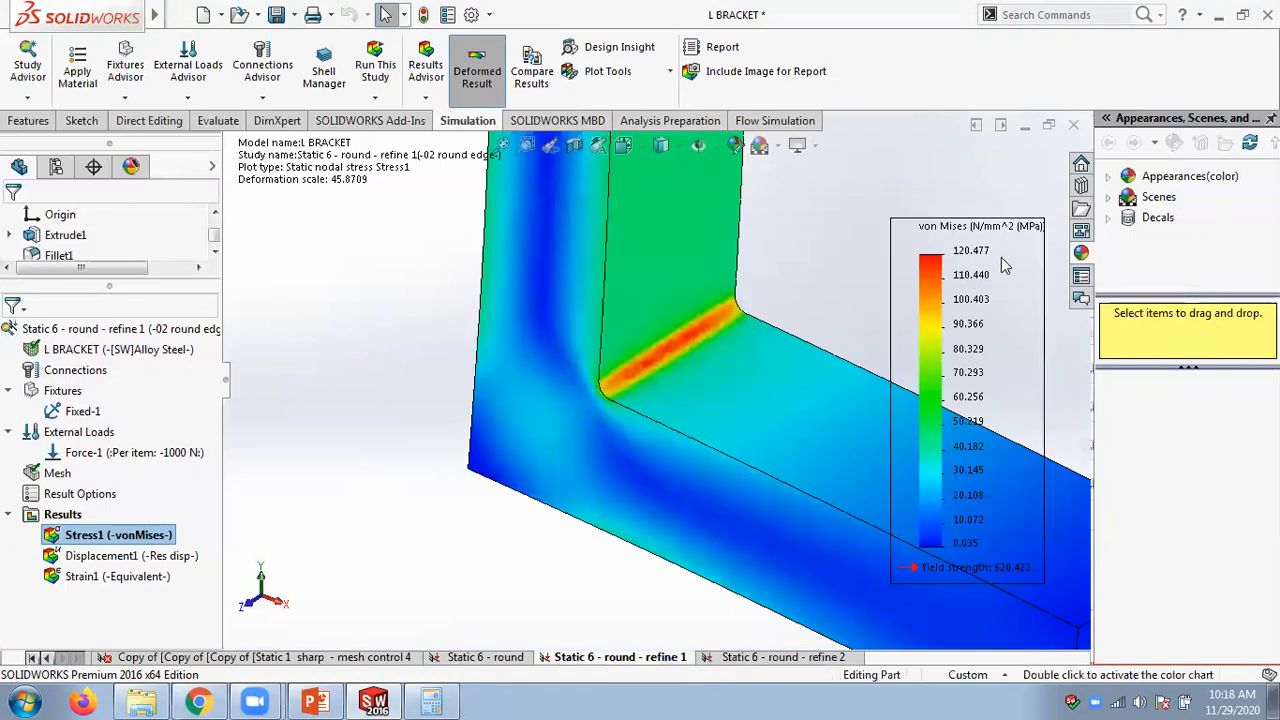
click(748, 657)
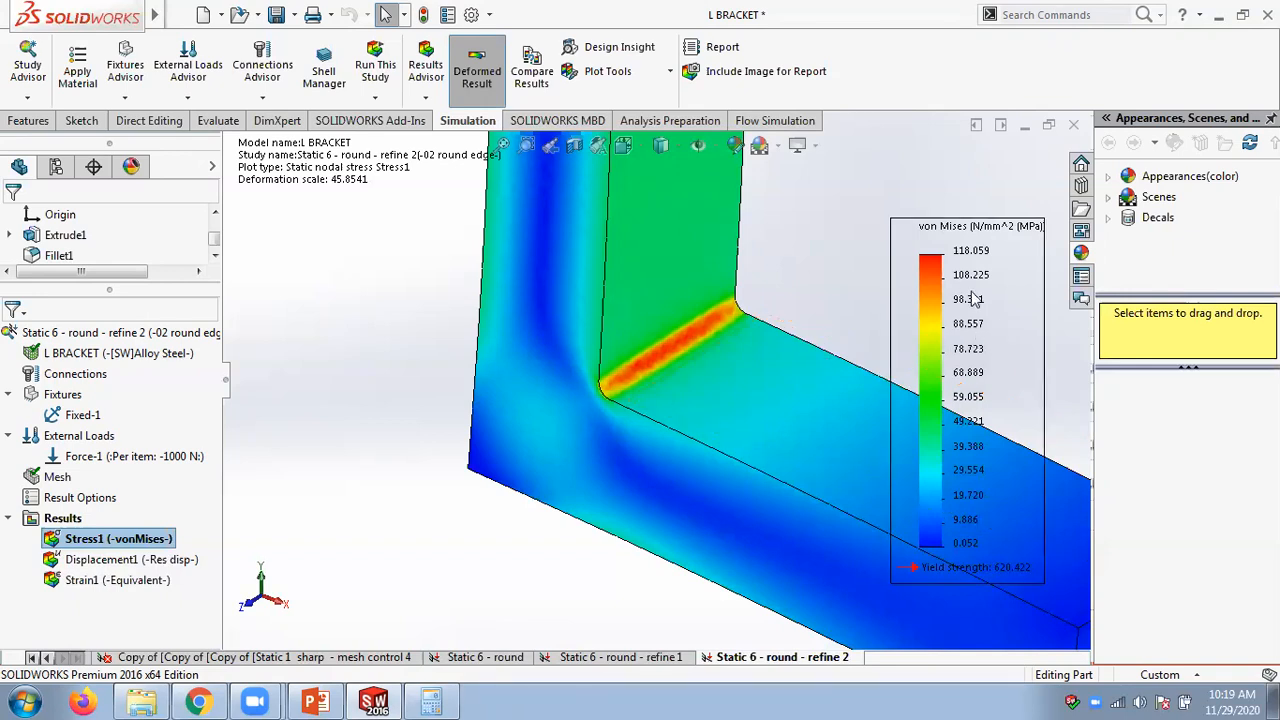
- Alternate between the refine 1 and refine 2 studies to compare their maximum von Mises stresses, ending on the refine 1 plot
click(620, 657)
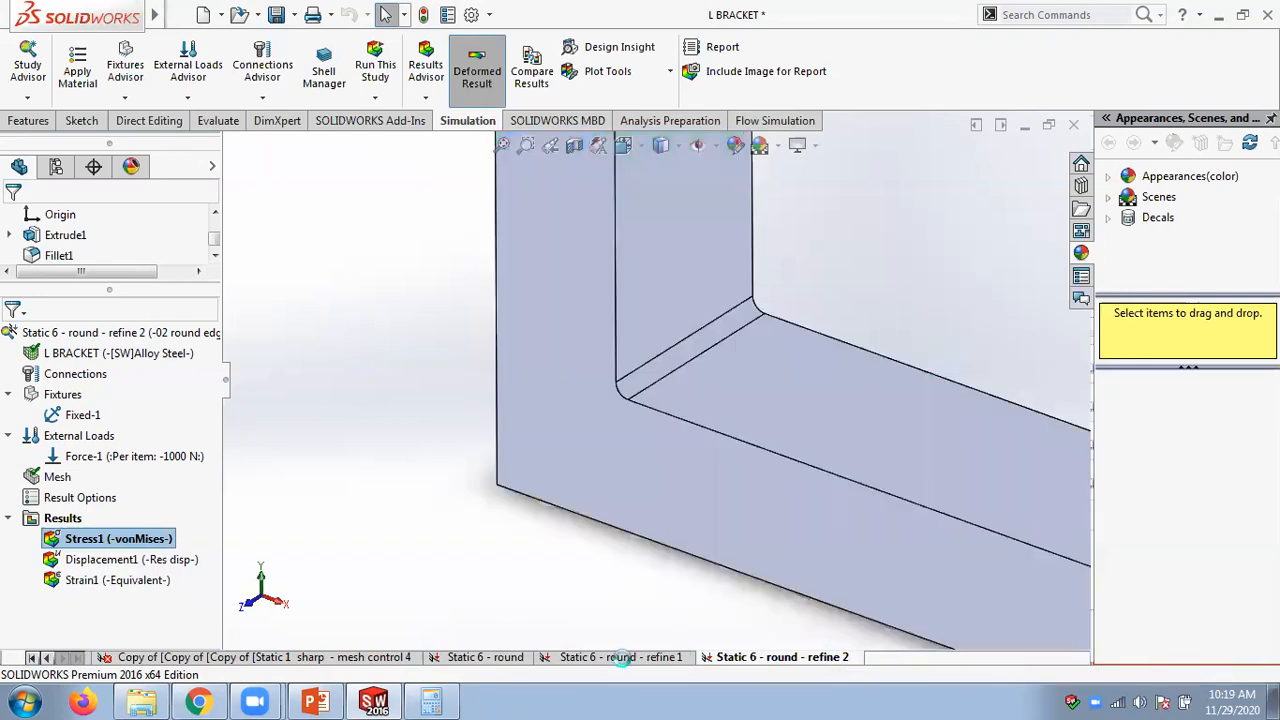
double_click(117, 536)
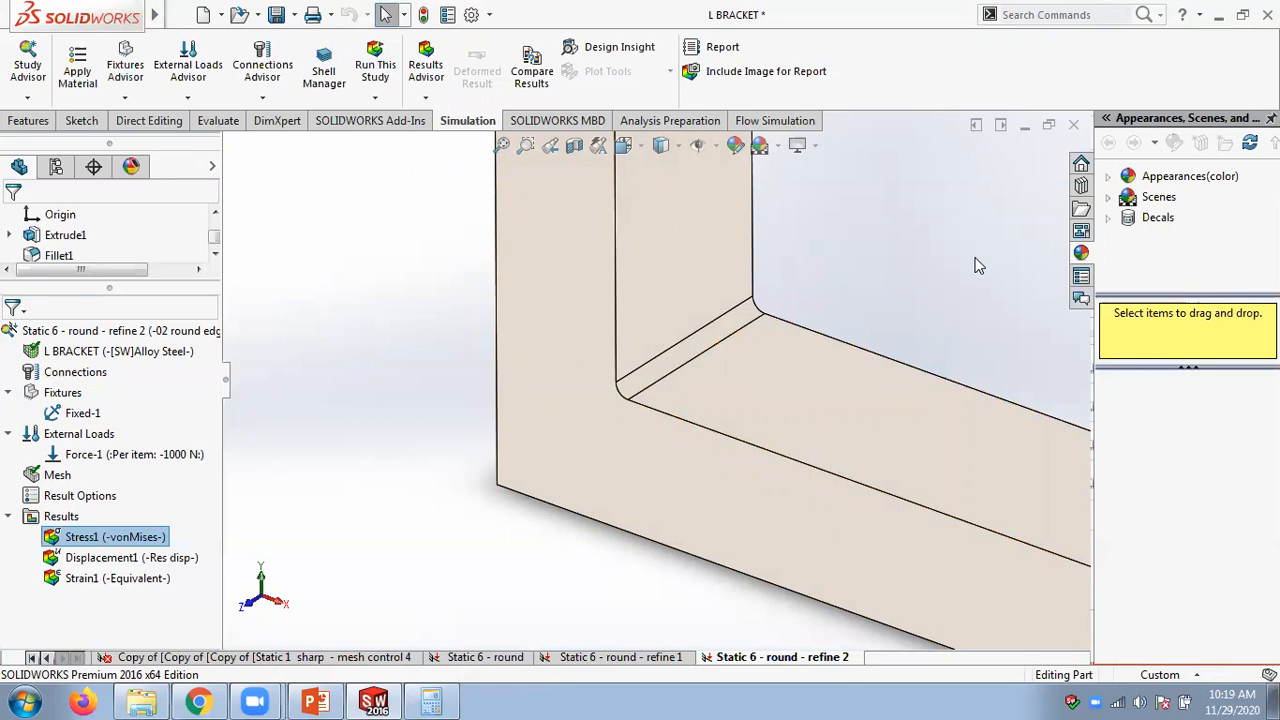
double_click(152, 541)
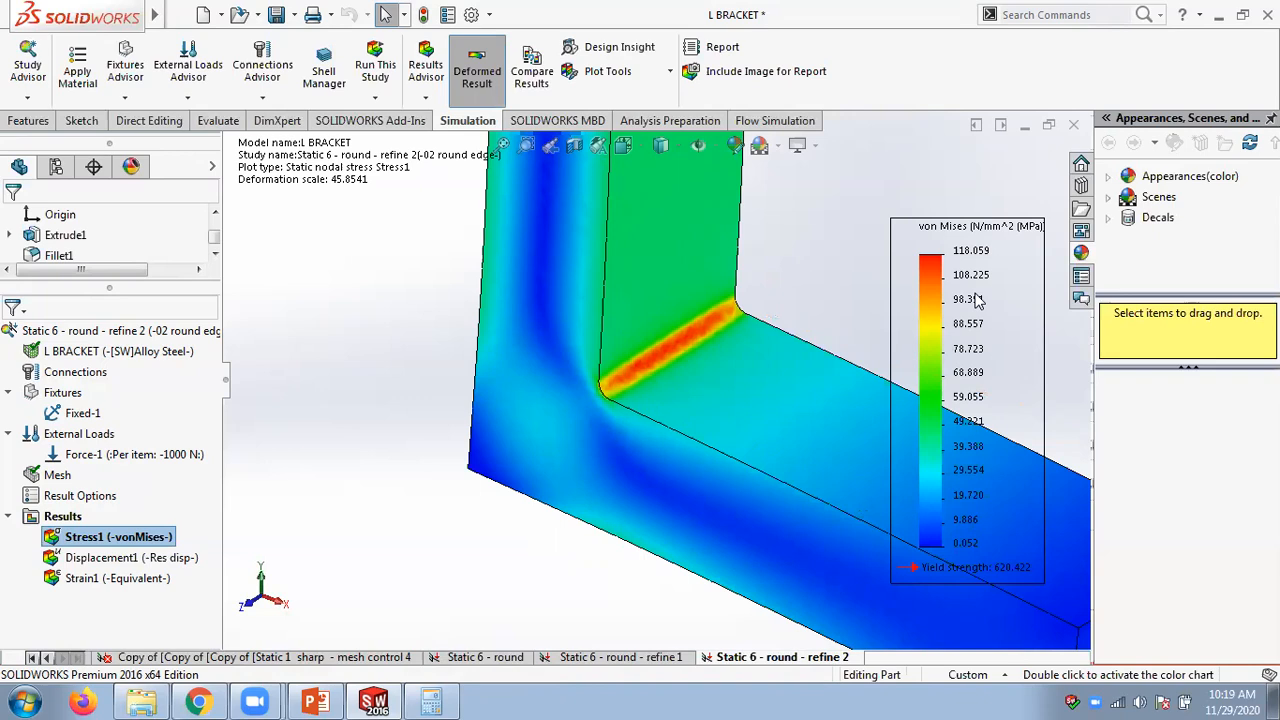
click(648, 658)
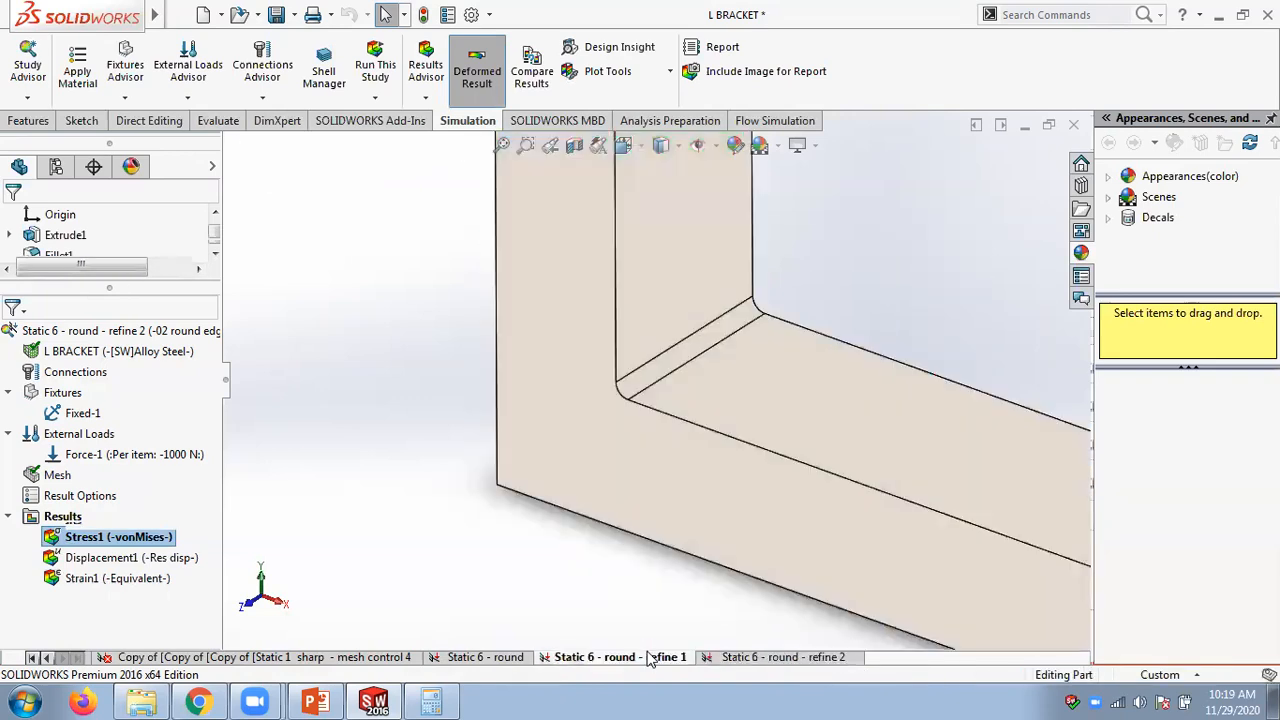
double_click(103, 531)
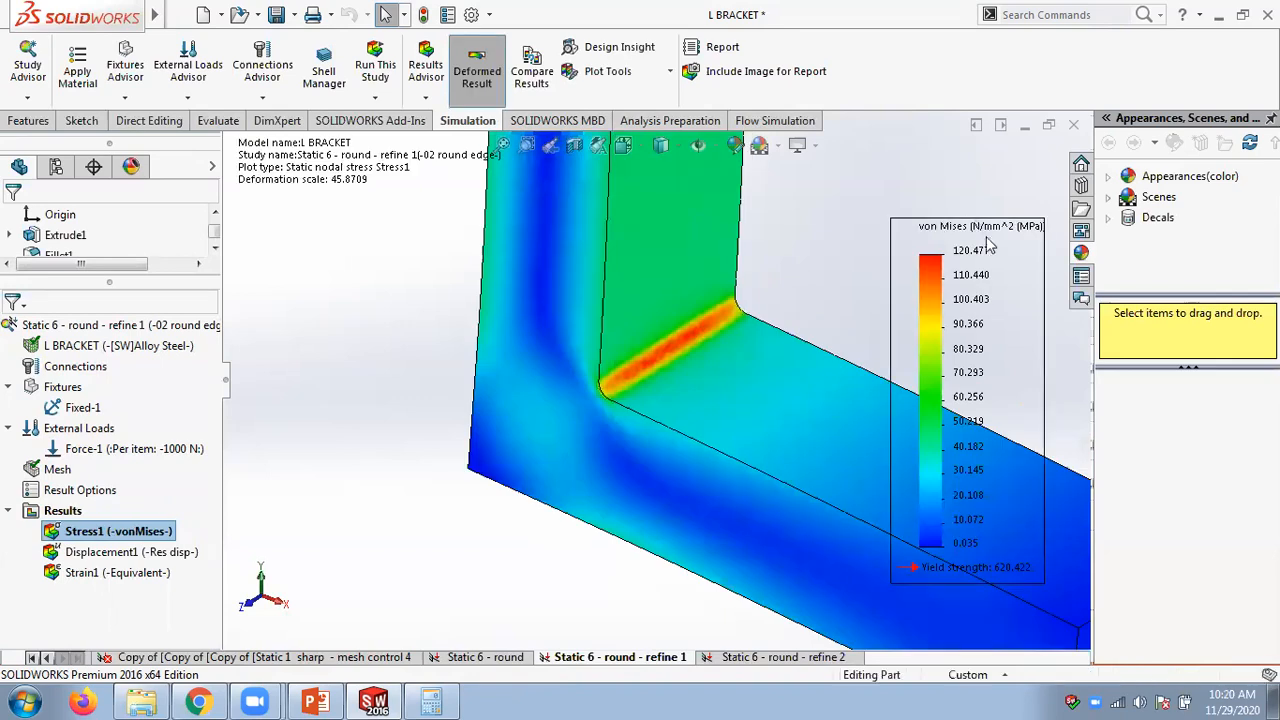
- Examine the refine 1 von Mises stress distribution along the bracket's lower arm and at the inner fillet
scroll(793, 306, up, 5)
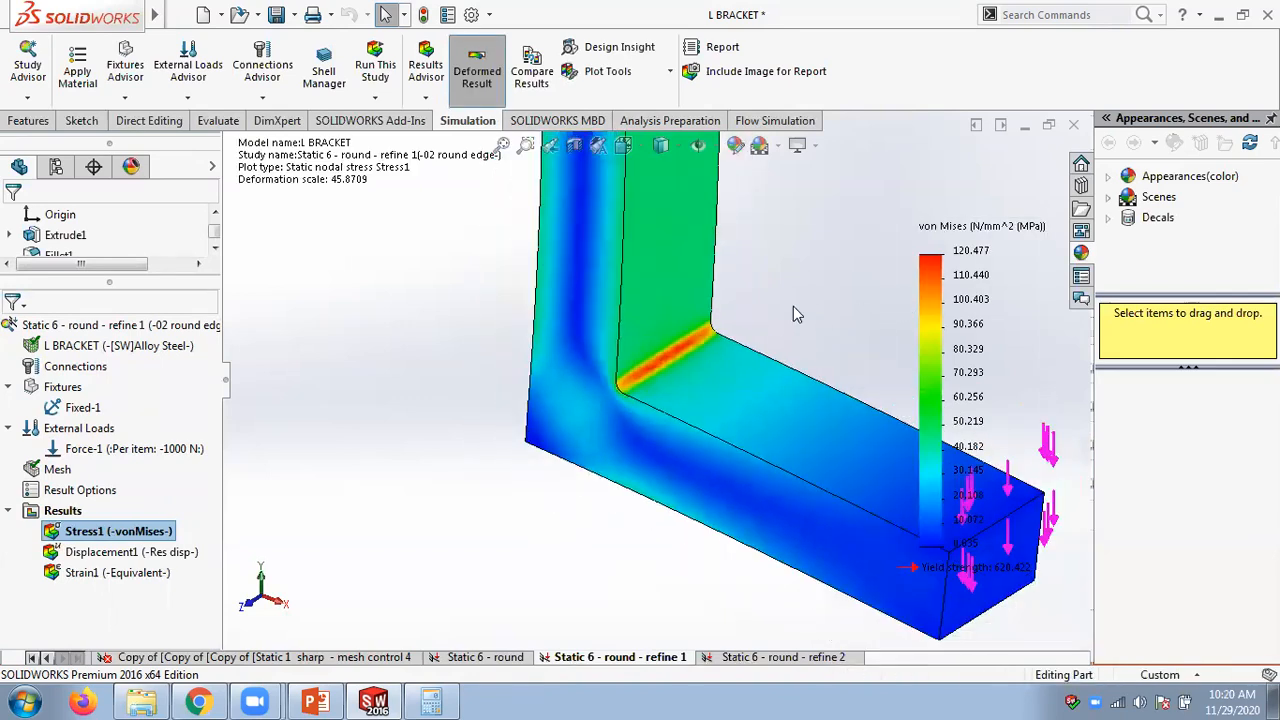
scroll(900, 507, up, 2)
scroll(852, 463, down, 3)
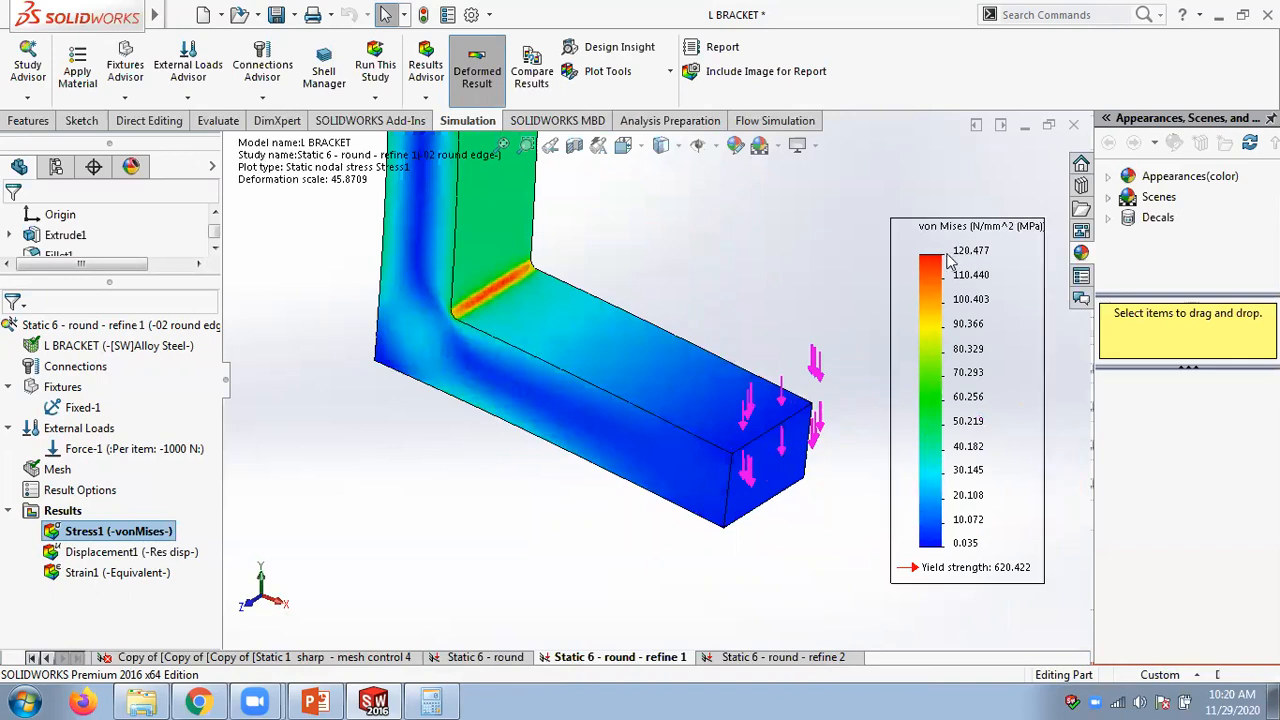
scroll(576, 272, down, 3)
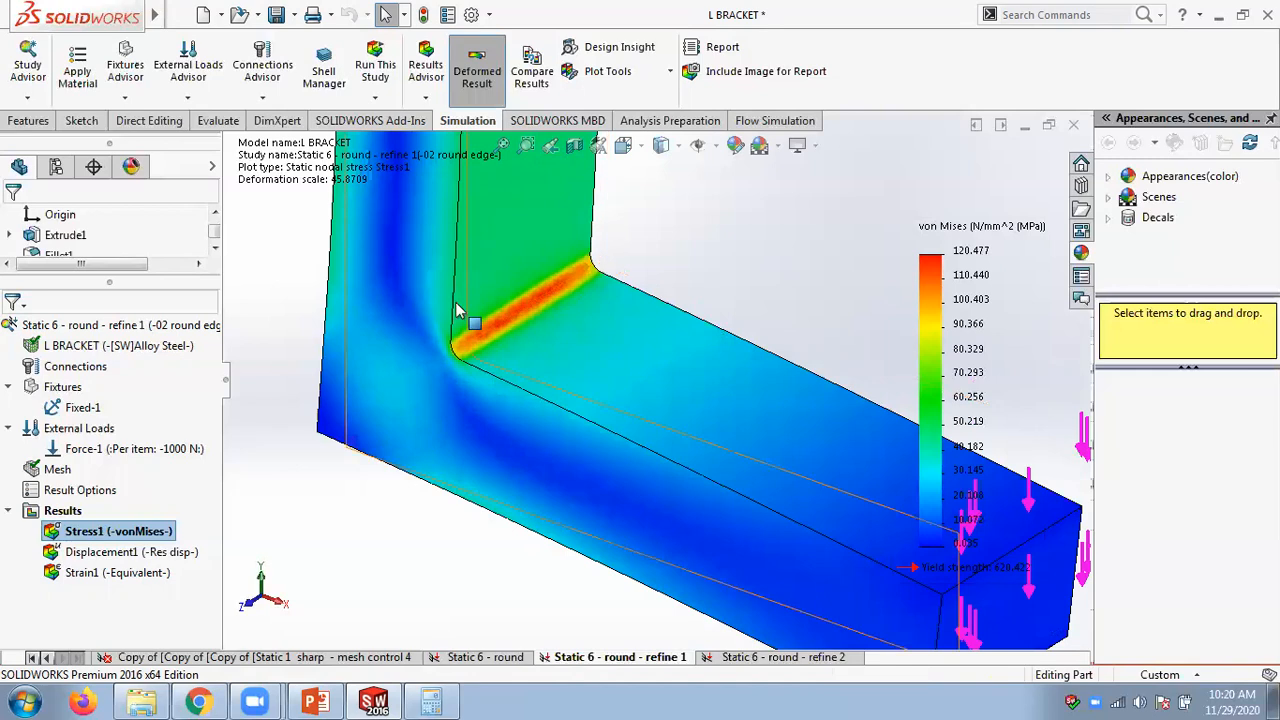
scroll(522, 345, up, 2)
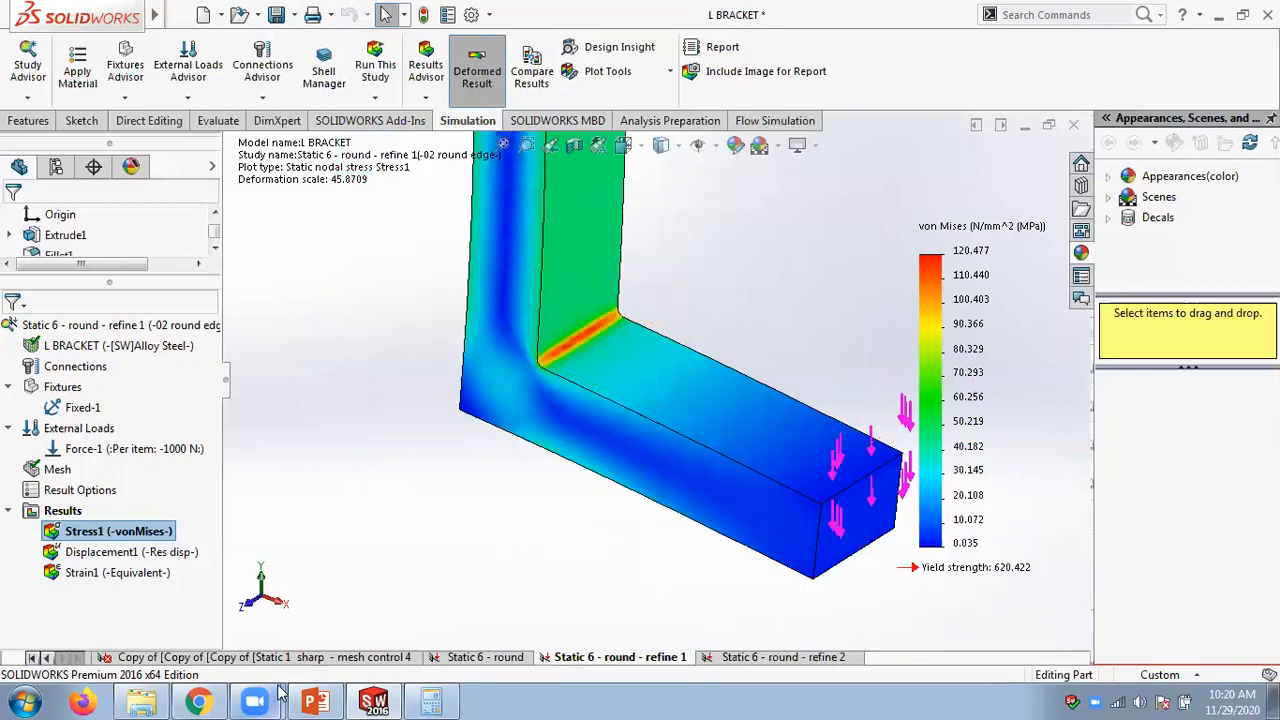
- Check the sharp mesh control 4 study, and return to the refine 2 von Mises plot to examine the stress at the inner fillet
click(325, 662)
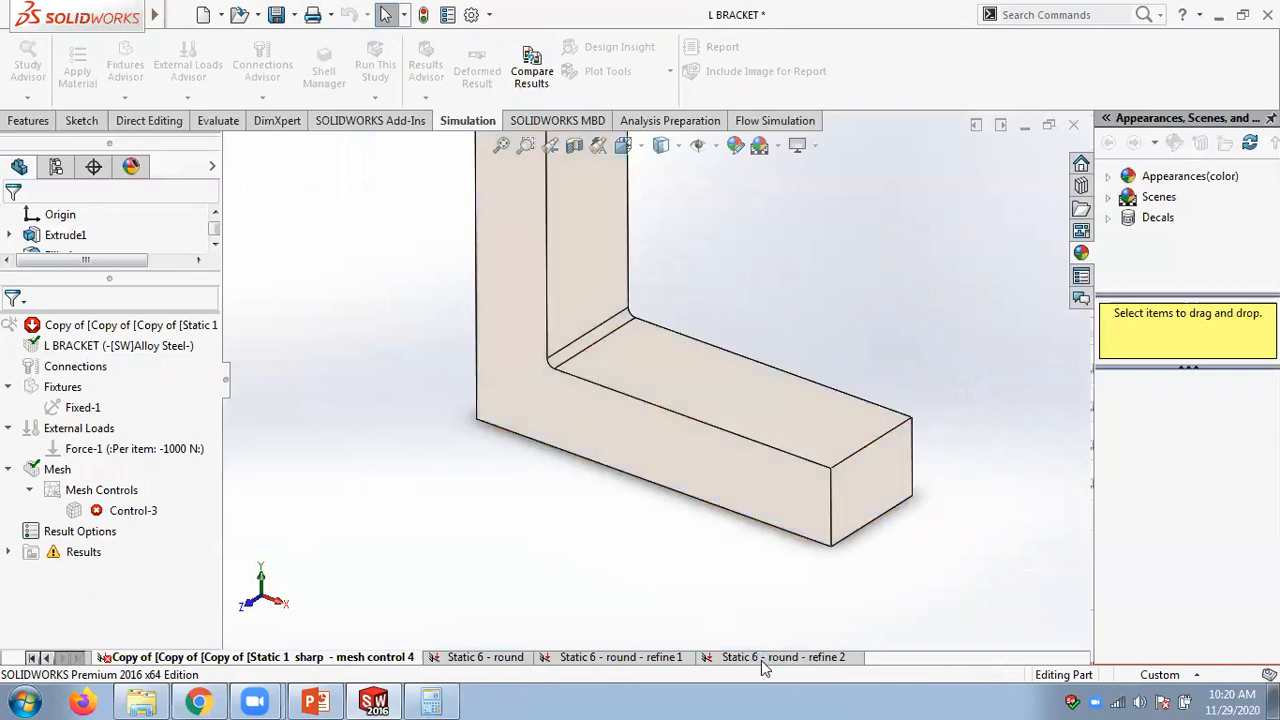
double_click(118, 537)
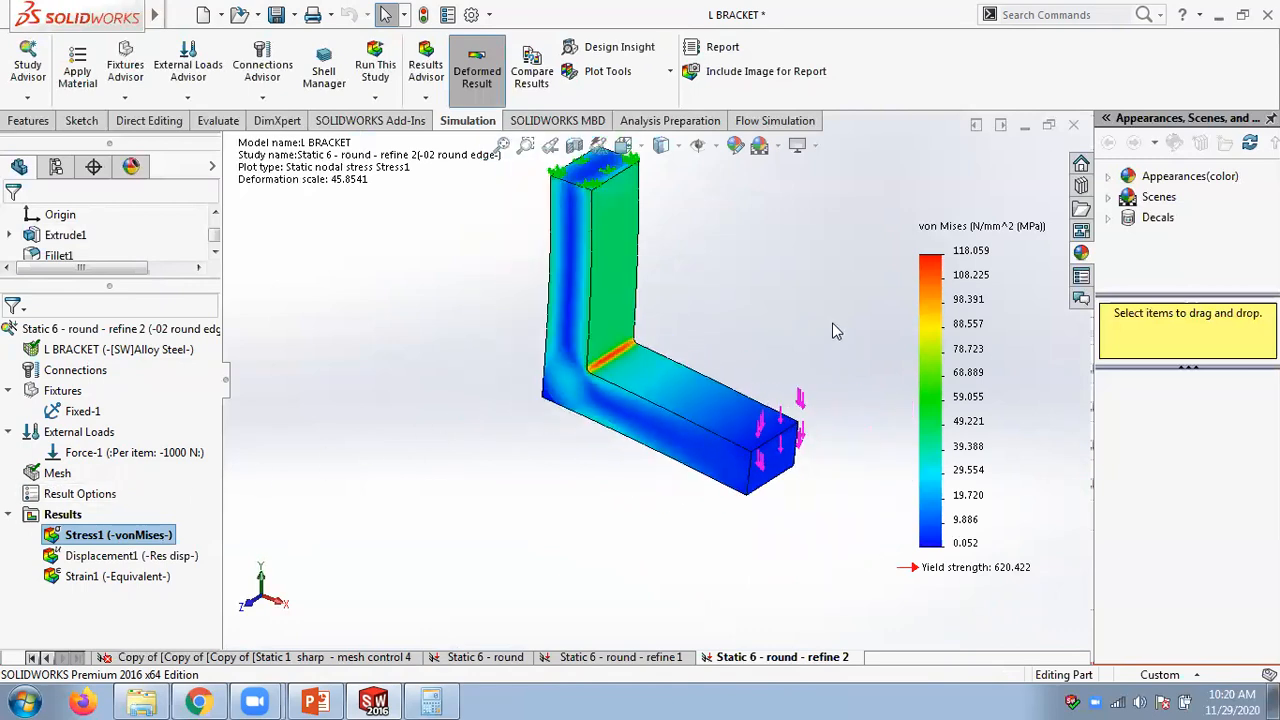
scroll(700, 334, down, 3)
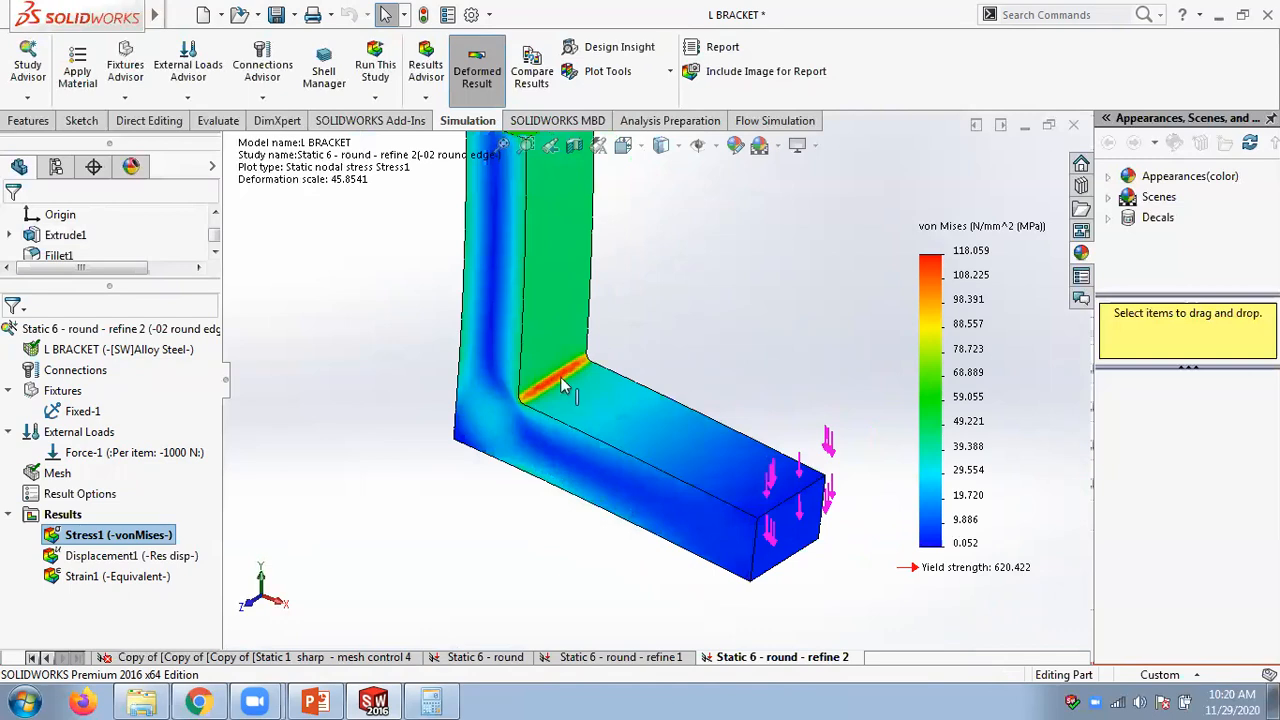
scroll(610, 355, down, 2)
scroll(605, 355, down, 1)
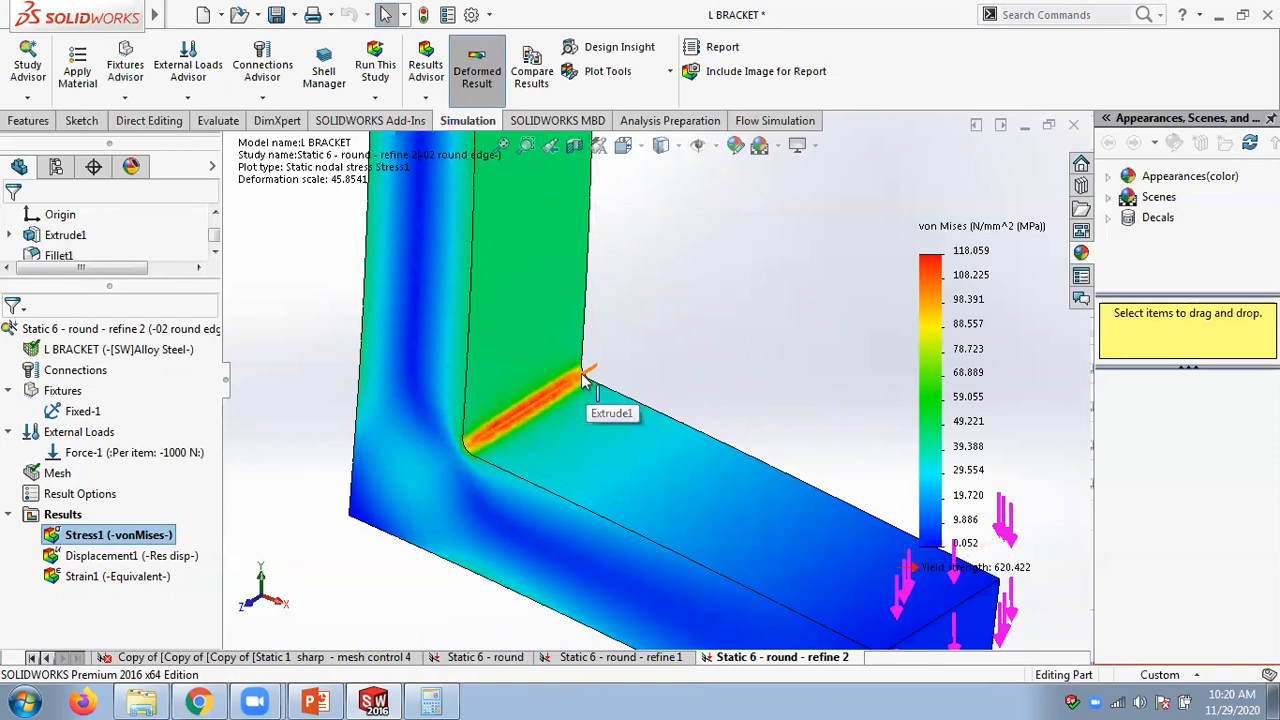
scroll(686, 344, up, 2)
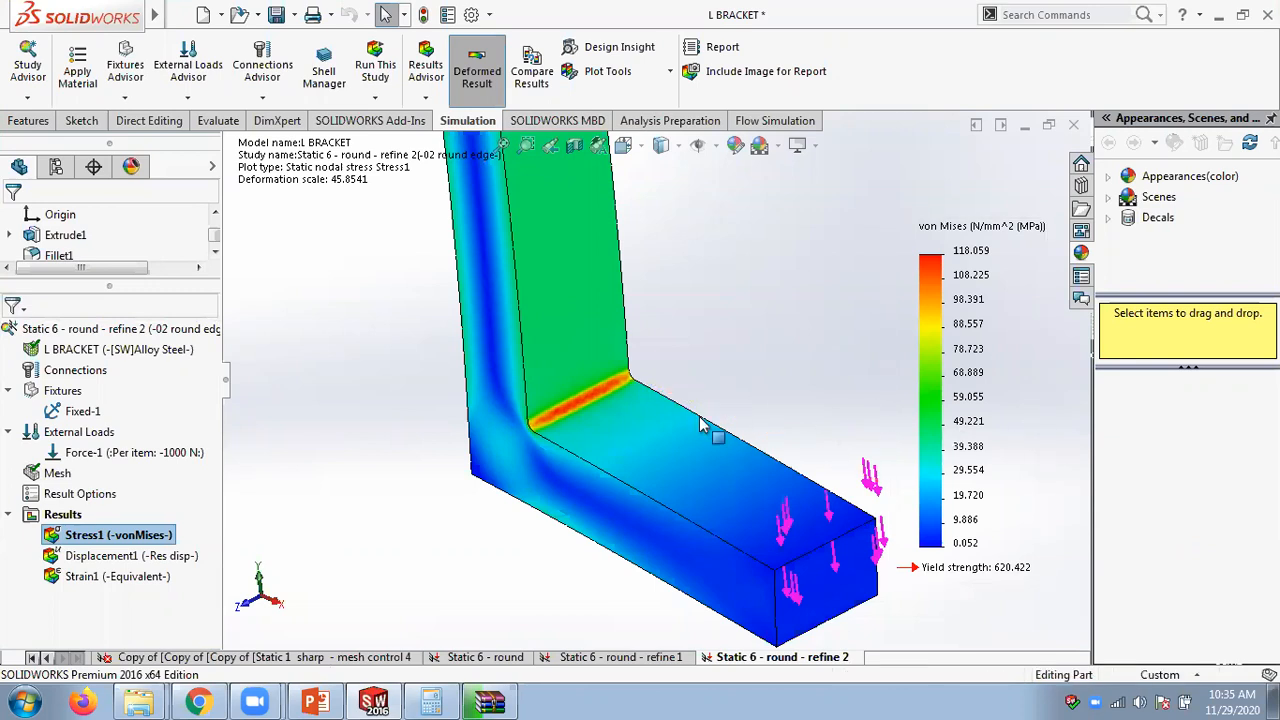
scroll(612, 437, up, 2)
scroll(643, 389, down, 2)
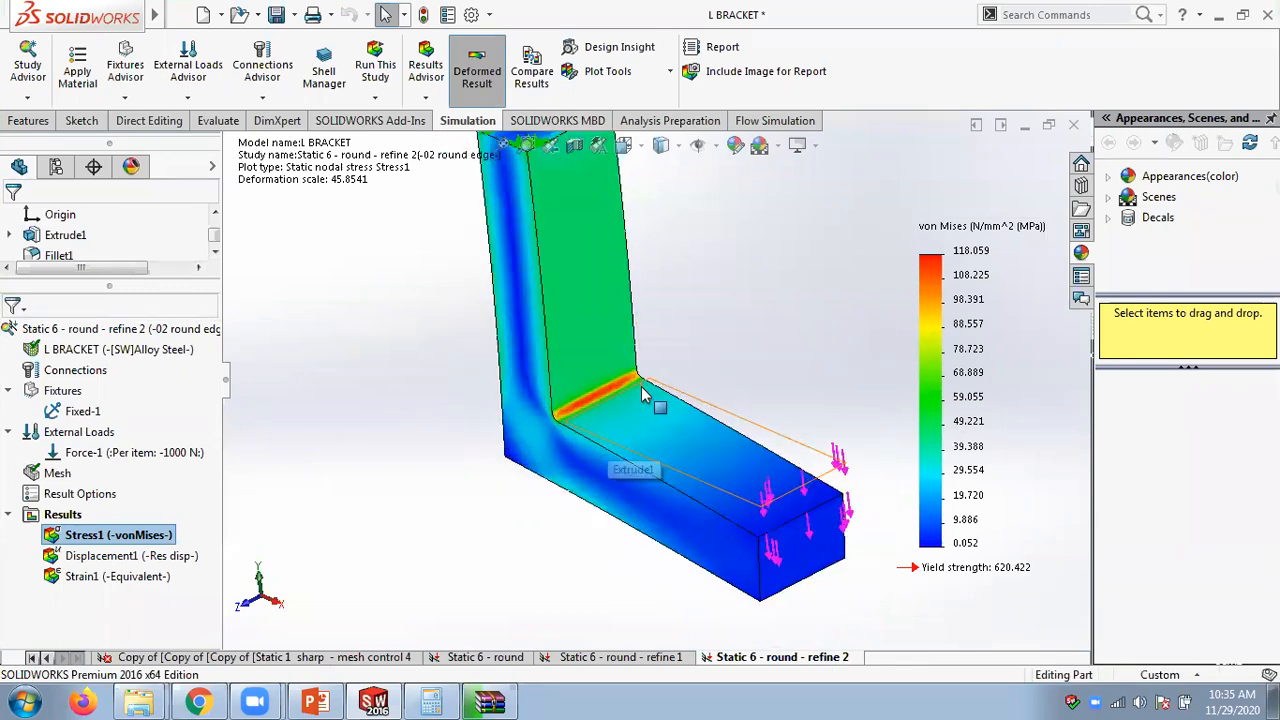
scroll(645, 397, down, 1)
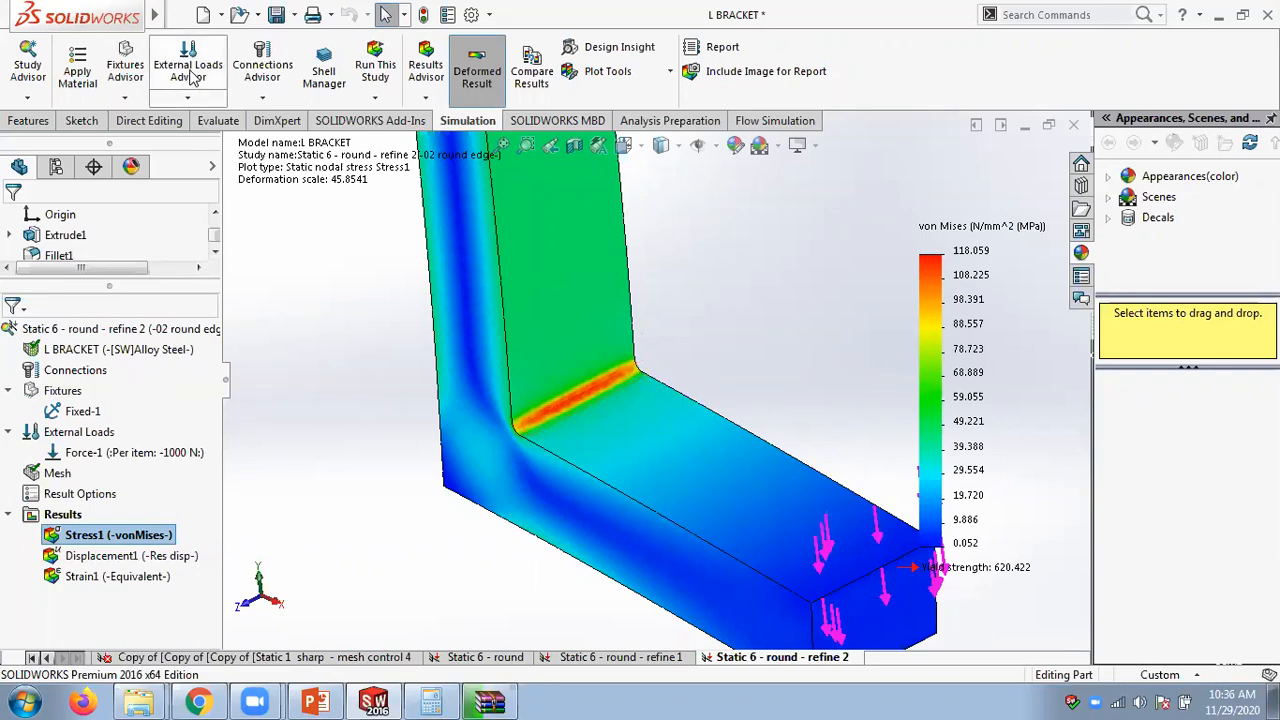
- Save the L BRACKET part and switch to the Chapter 03 presentation in PowerPoint
click(276, 14)
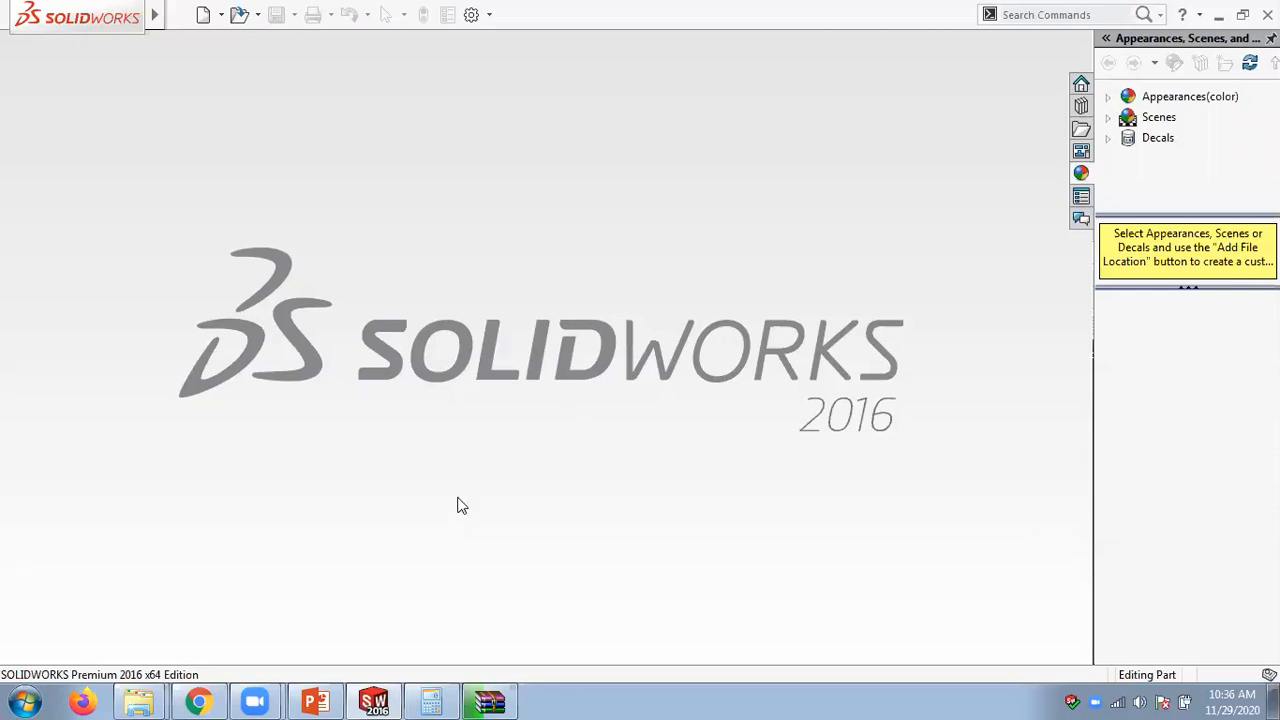
click(317, 702)
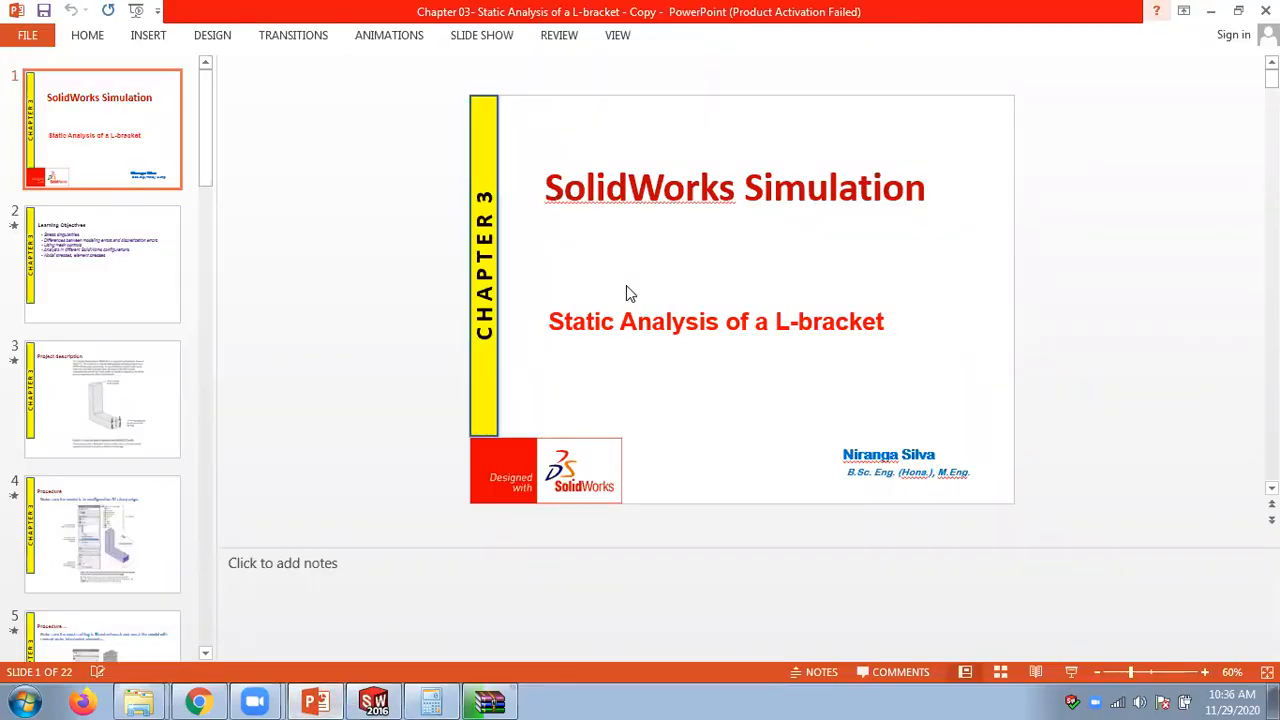
- Switch to Windows Explorer, browse to the Slides PPT folder and open the presentation Chapter 04 - Static Analysis of a Link
click(145, 700)
click(150, 626)
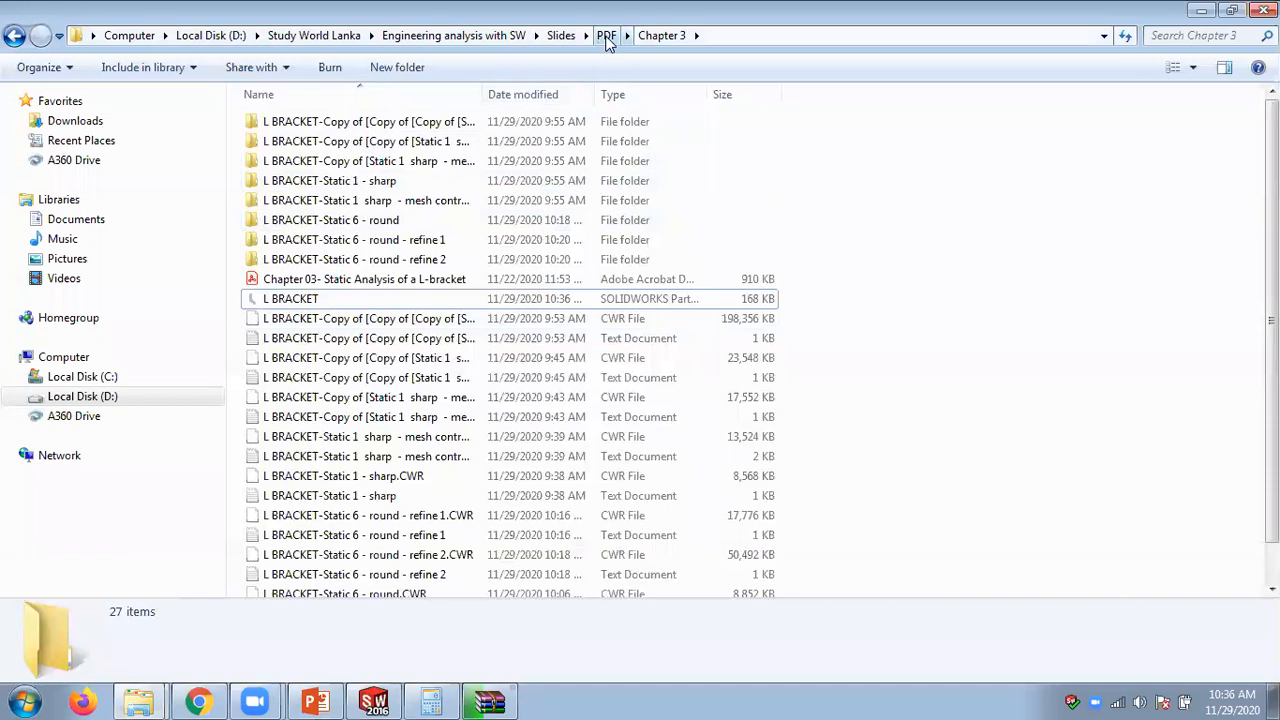
click(607, 36)
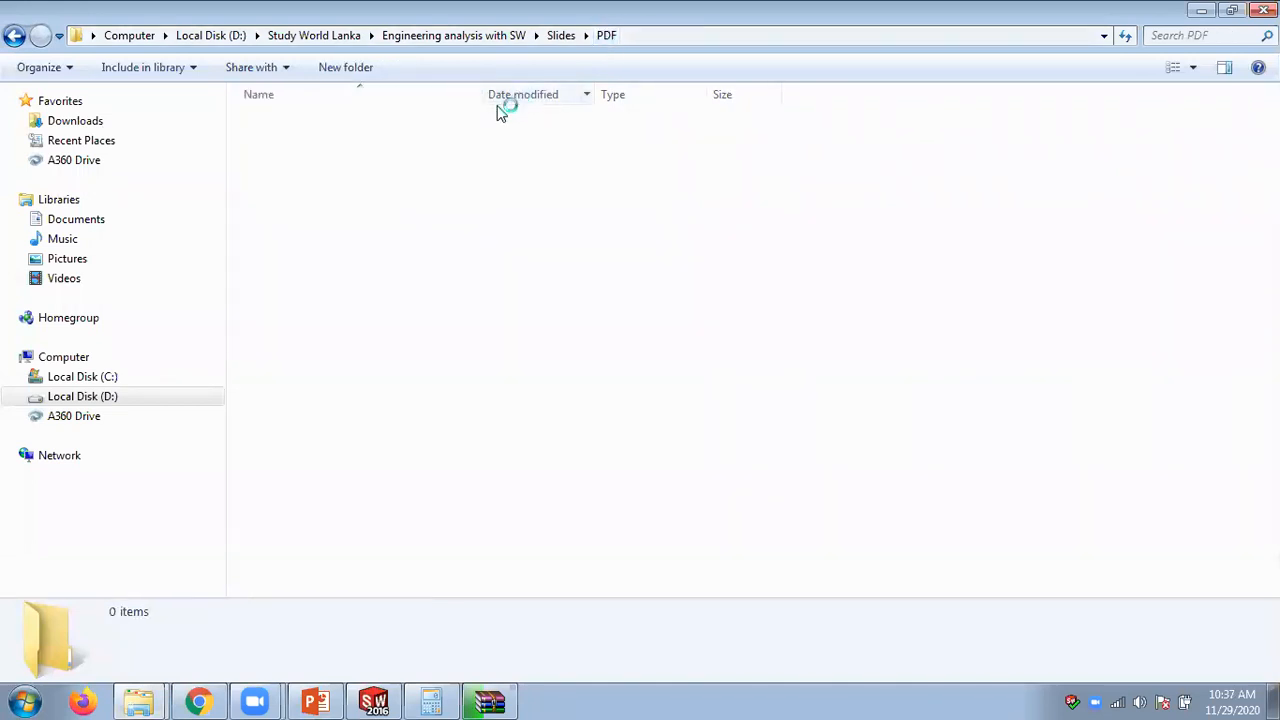
click(558, 37)
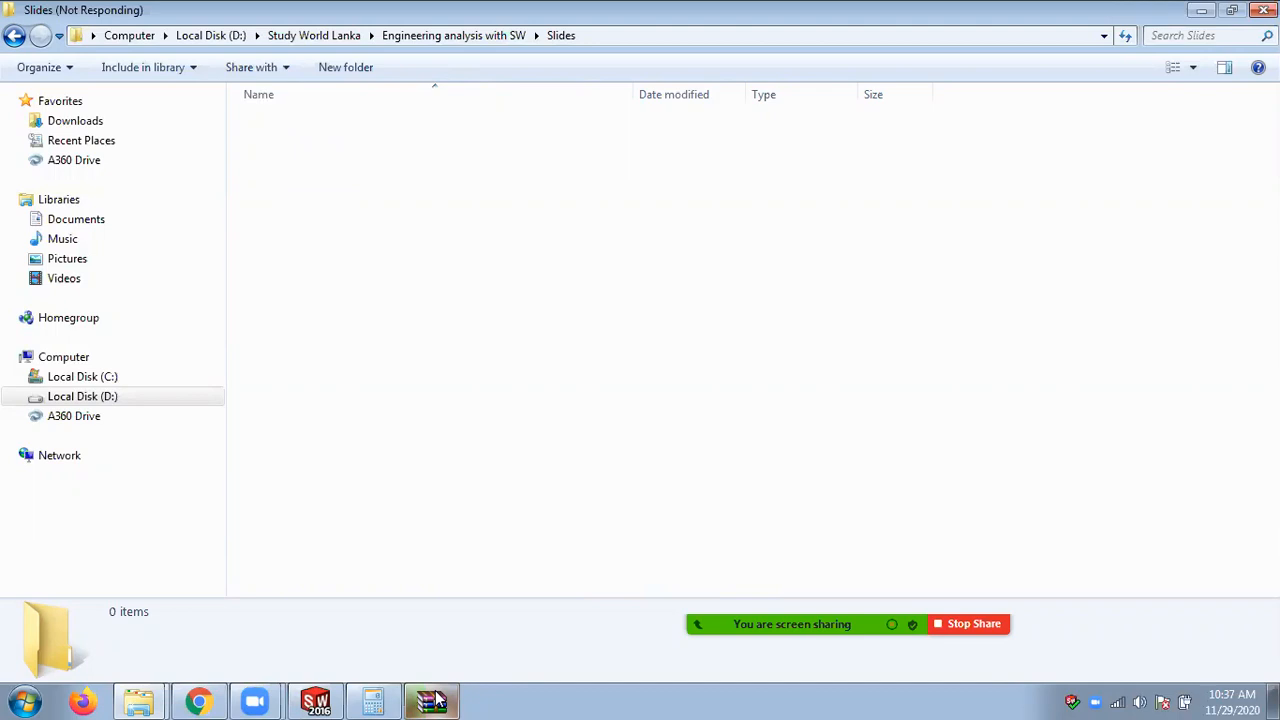
click(460, 177)
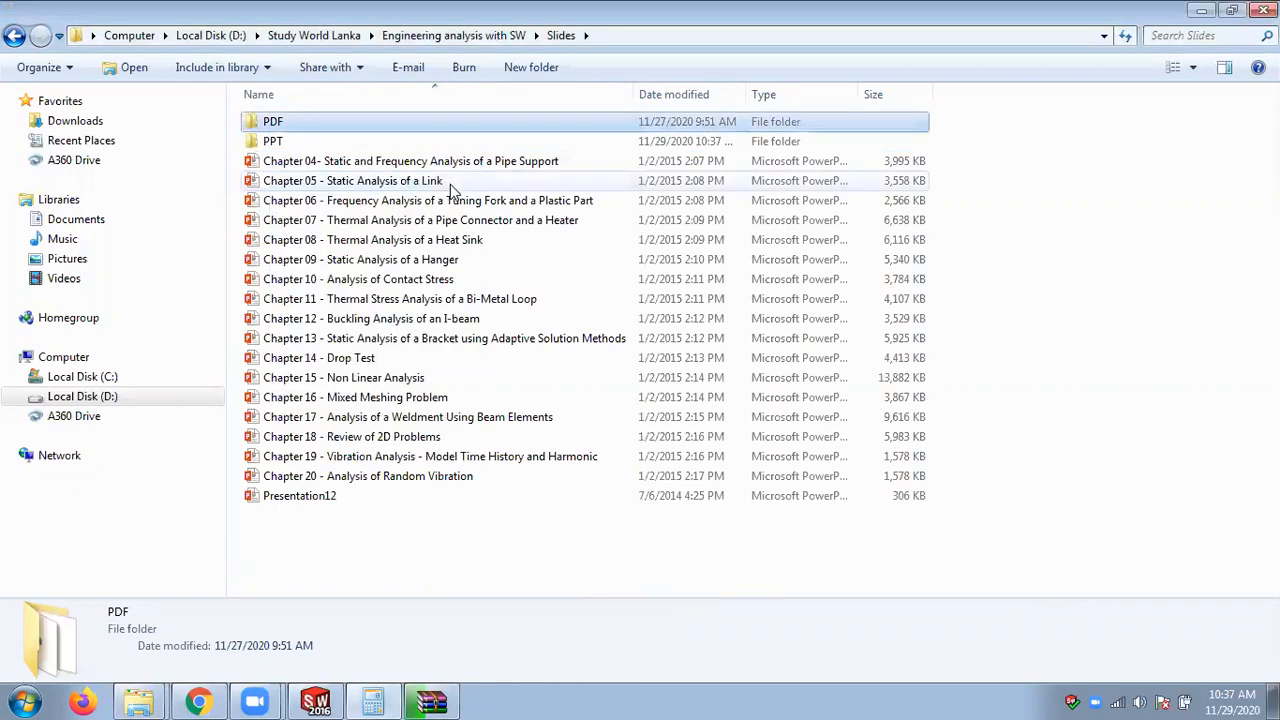
double_click(302, 143)
double_click(318, 183)
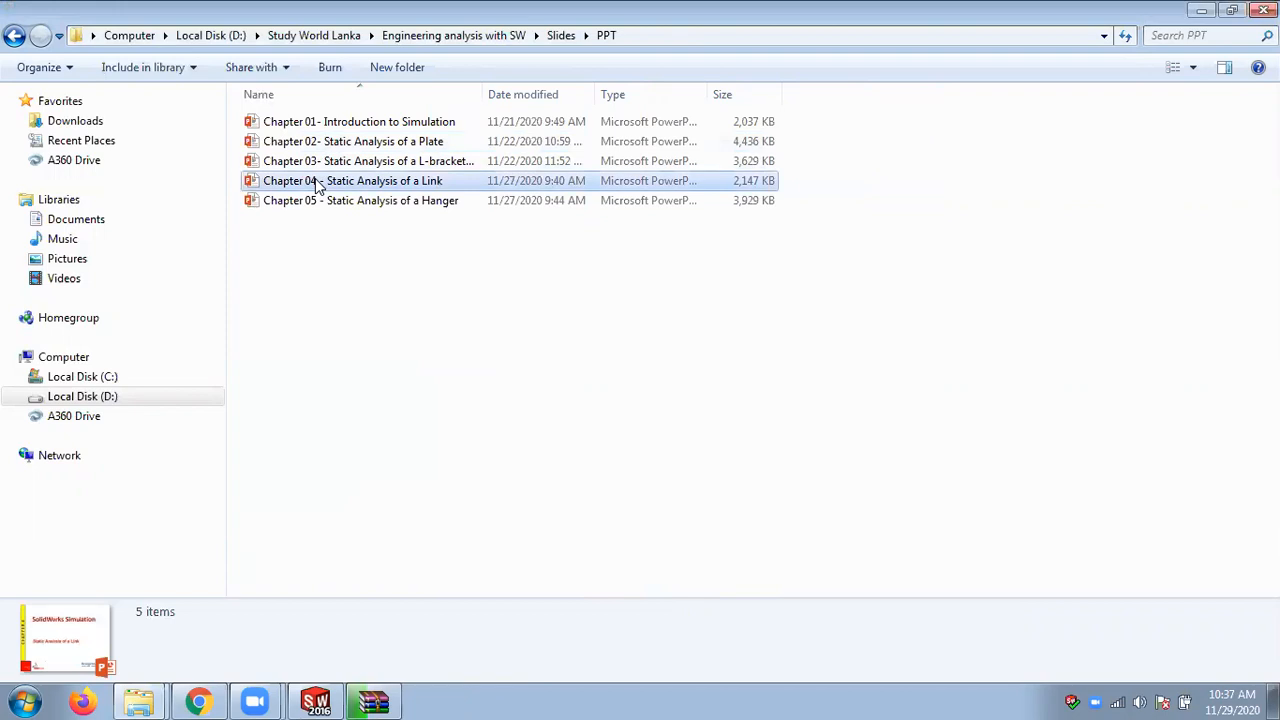
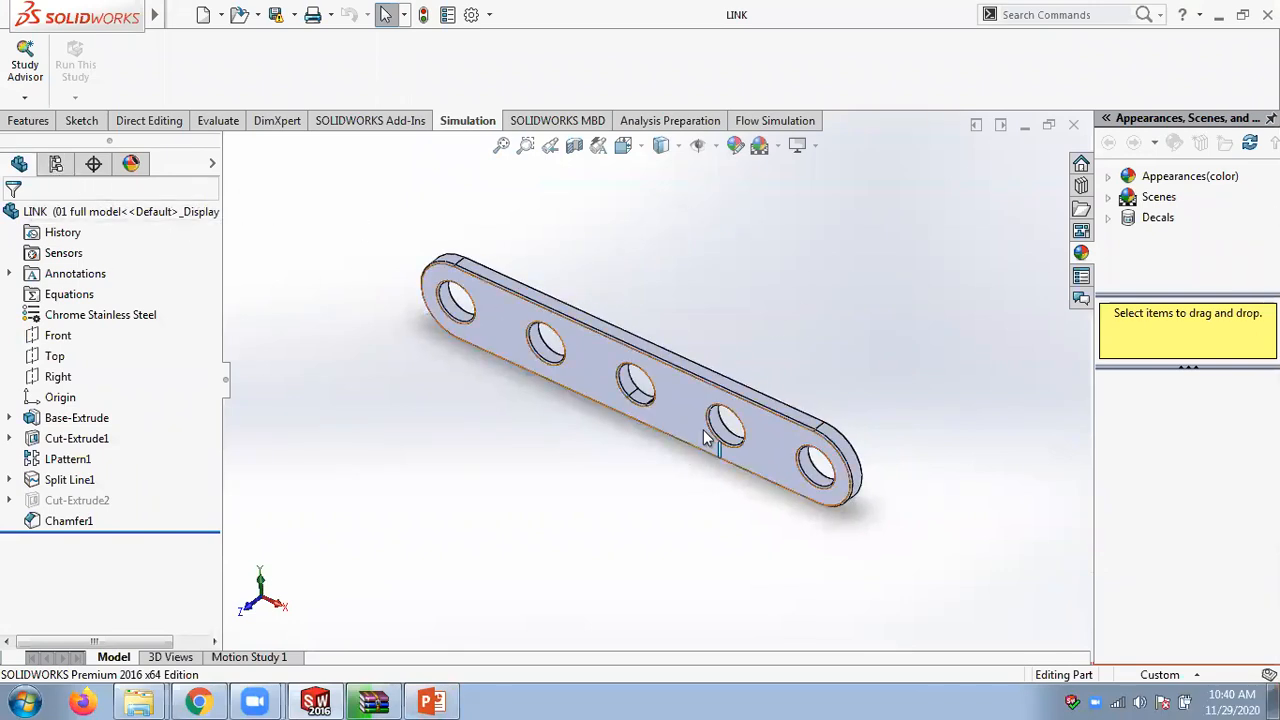
- Activate the link's 02 half model configuration and create a static study named Static 1 - half
click(56, 164)
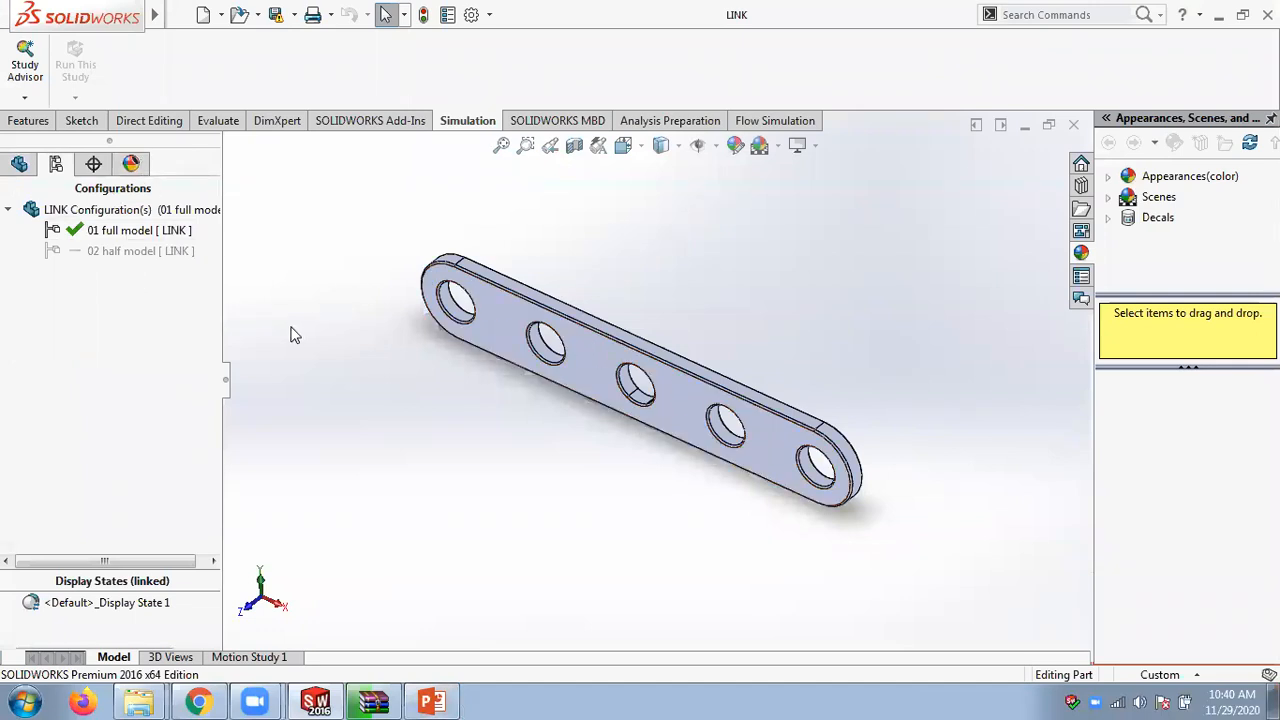
double_click(143, 254)
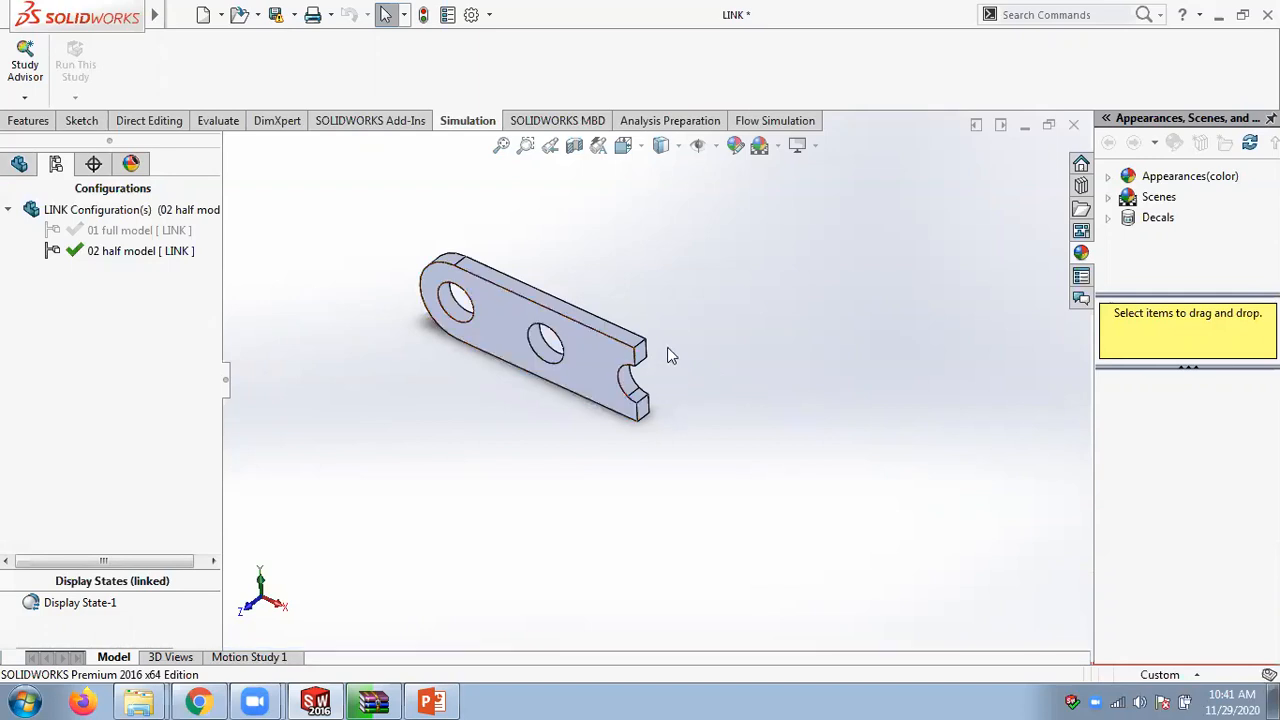
click(24, 97)
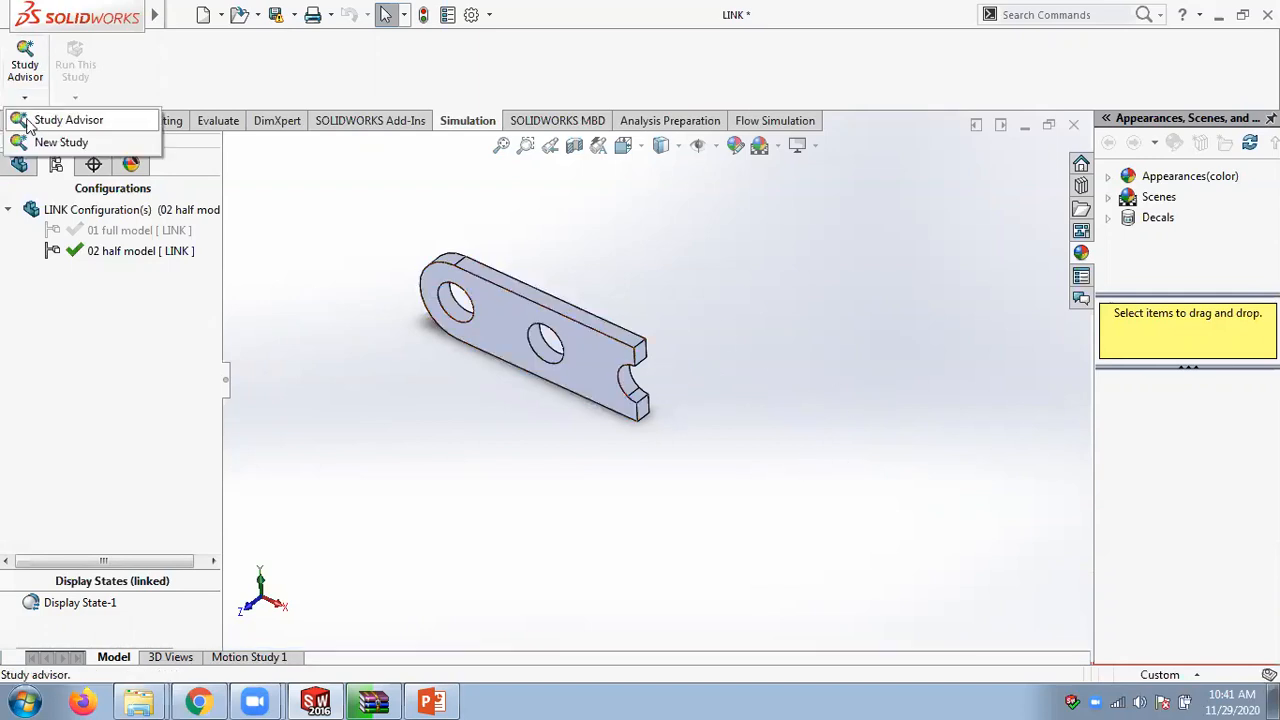
click(45, 140)
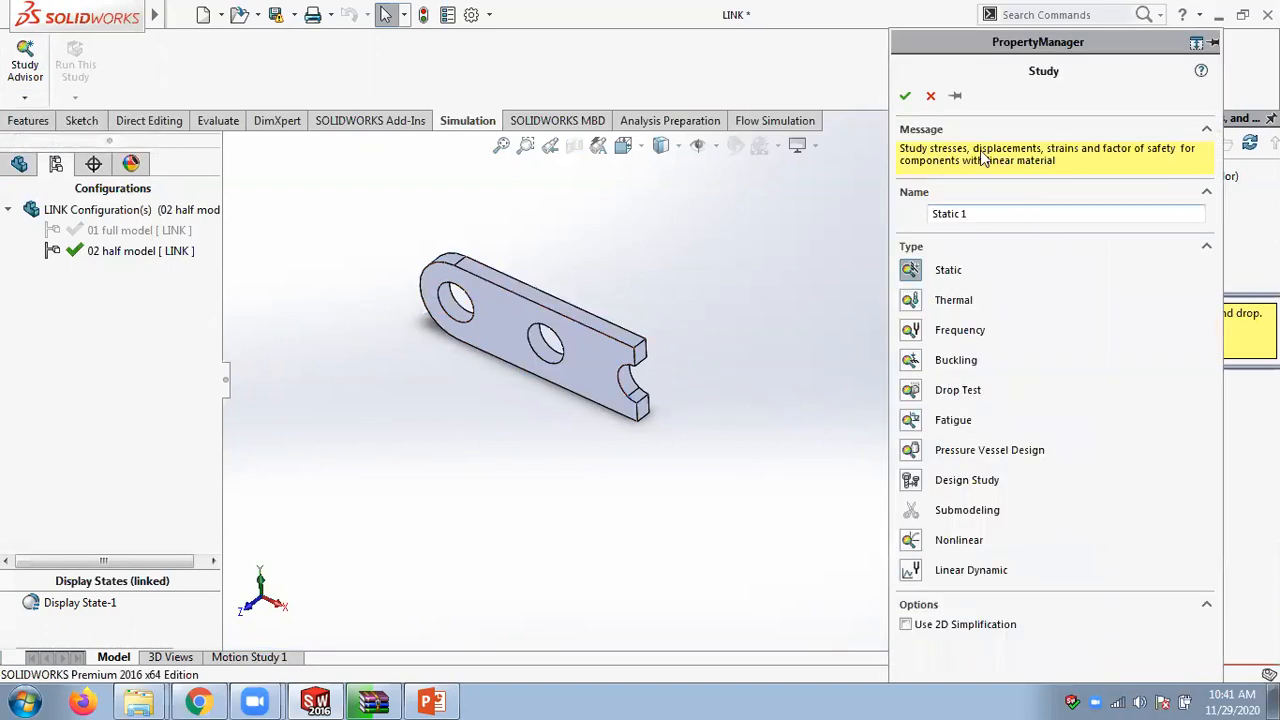
click(912, 100)
click(993, 212)
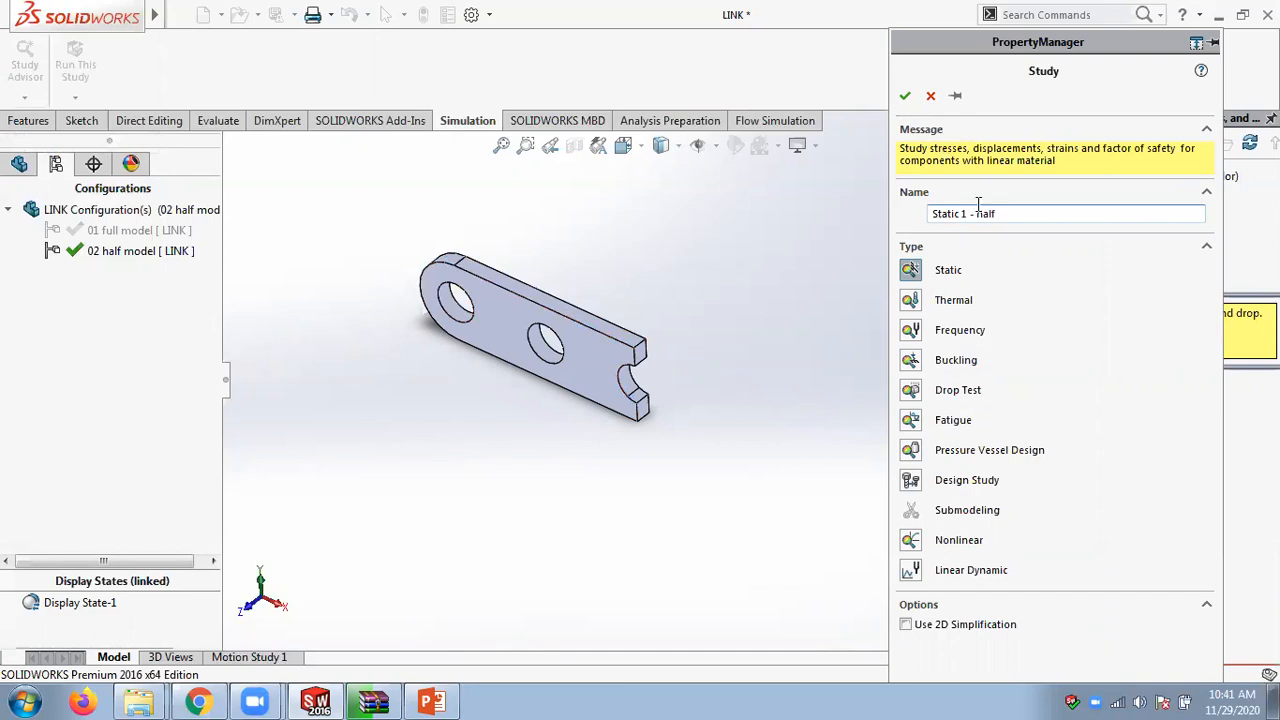
click(905, 96)
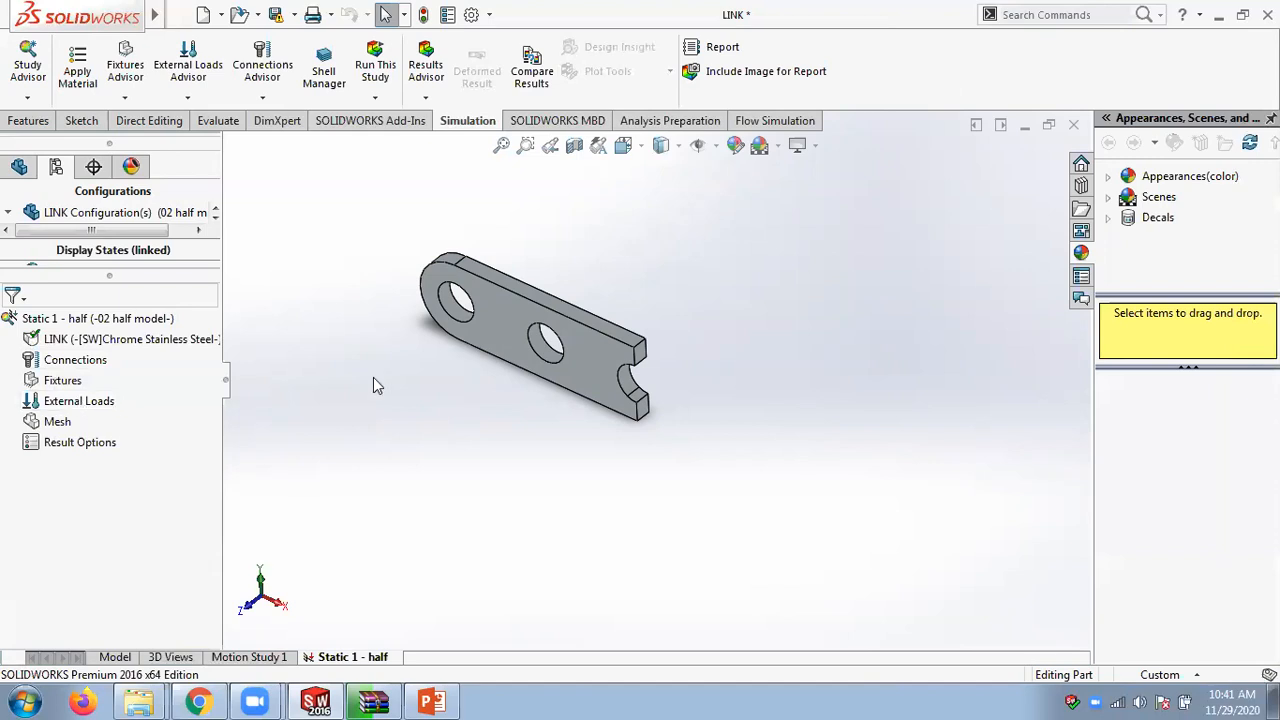
- Apply a Fixed Hinge fixture to the cylindrical face of the hole at the link's rounded end
scroll(450, 315, down, 2)
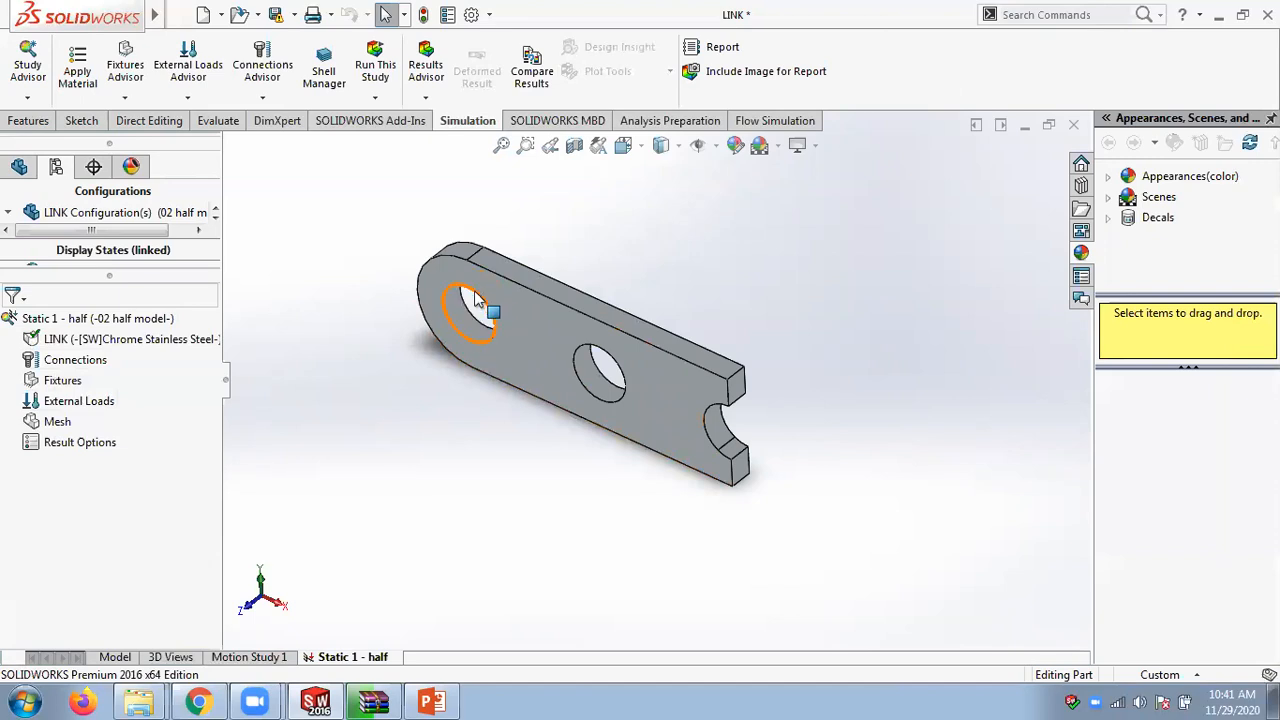
right_click(50, 390)
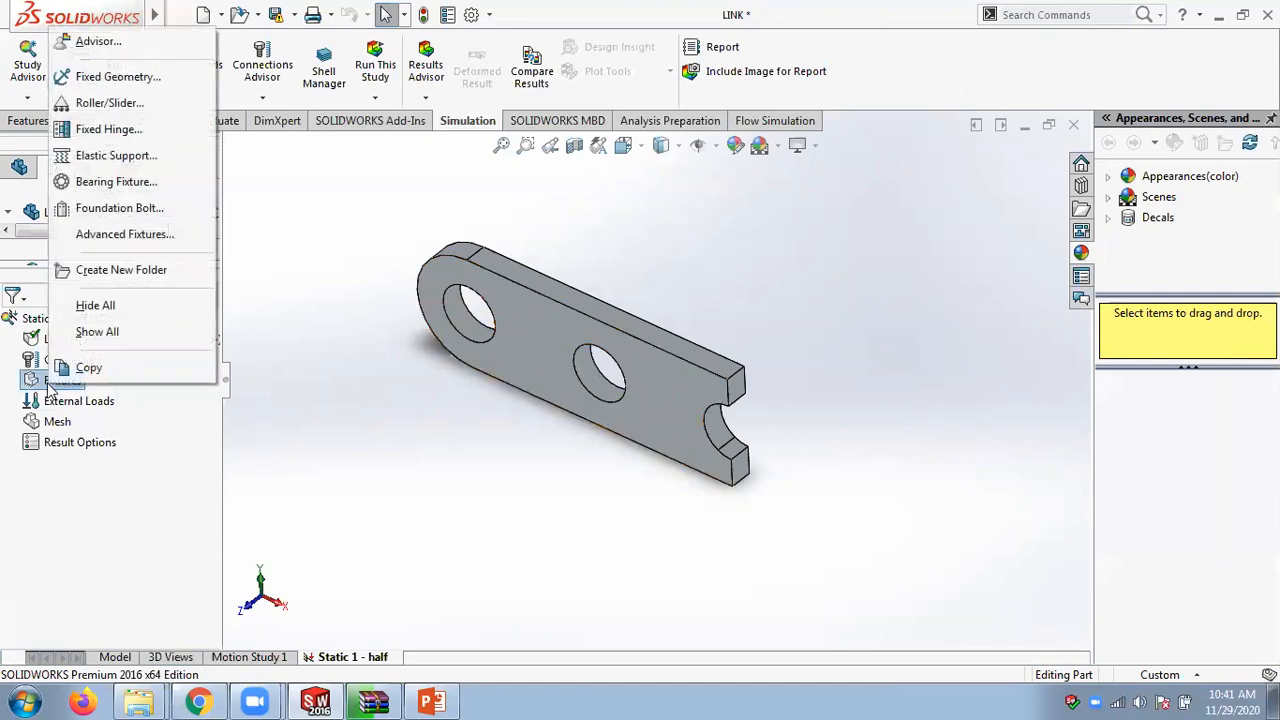
click(197, 455)
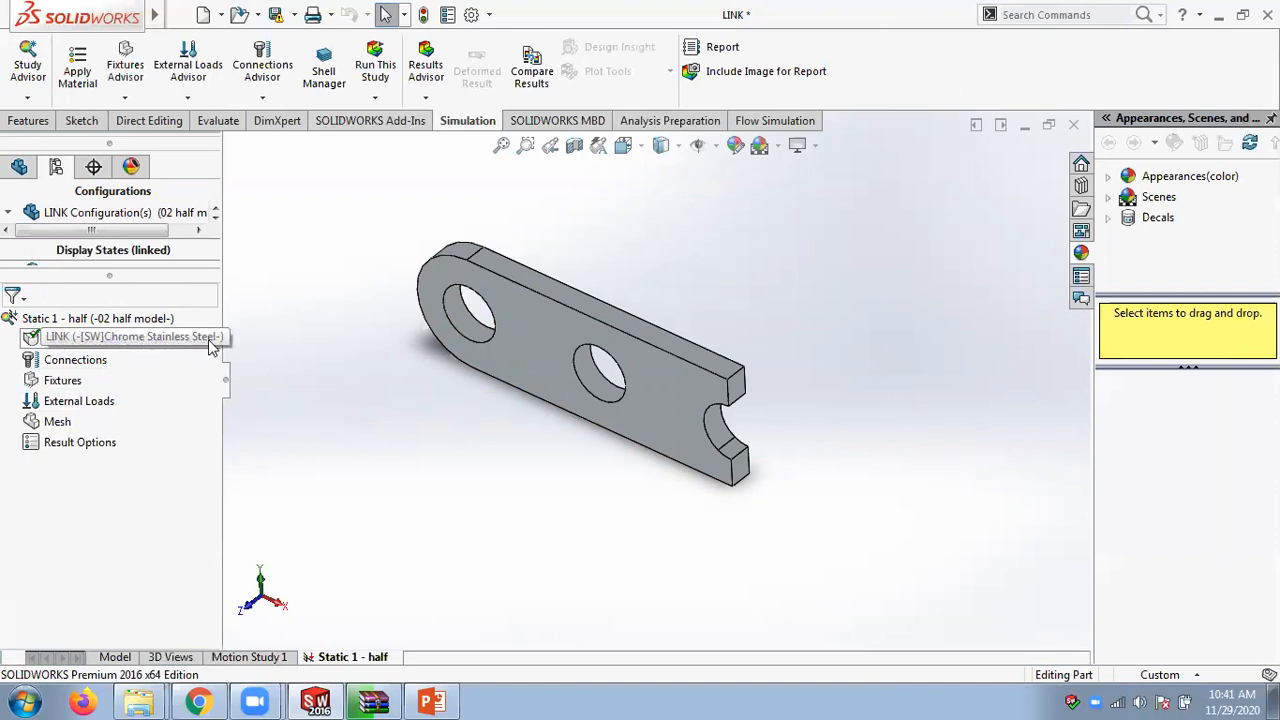
right_click(65, 383)
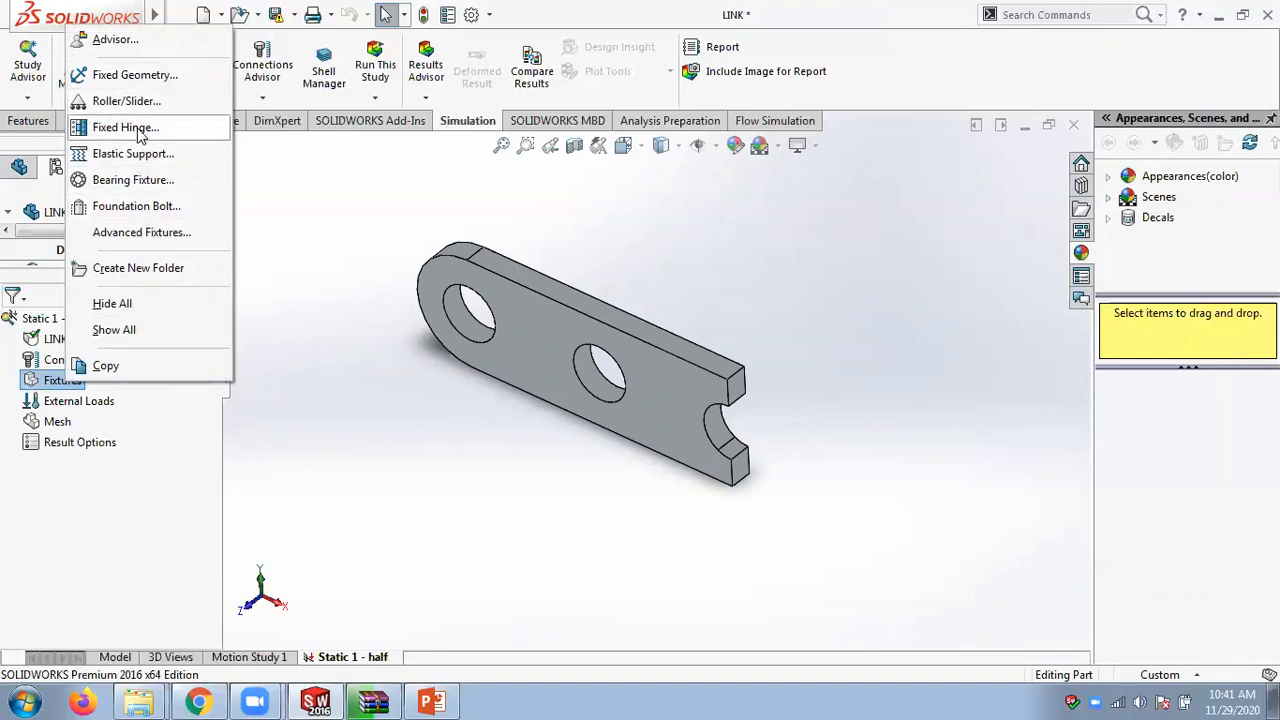
click(138, 84)
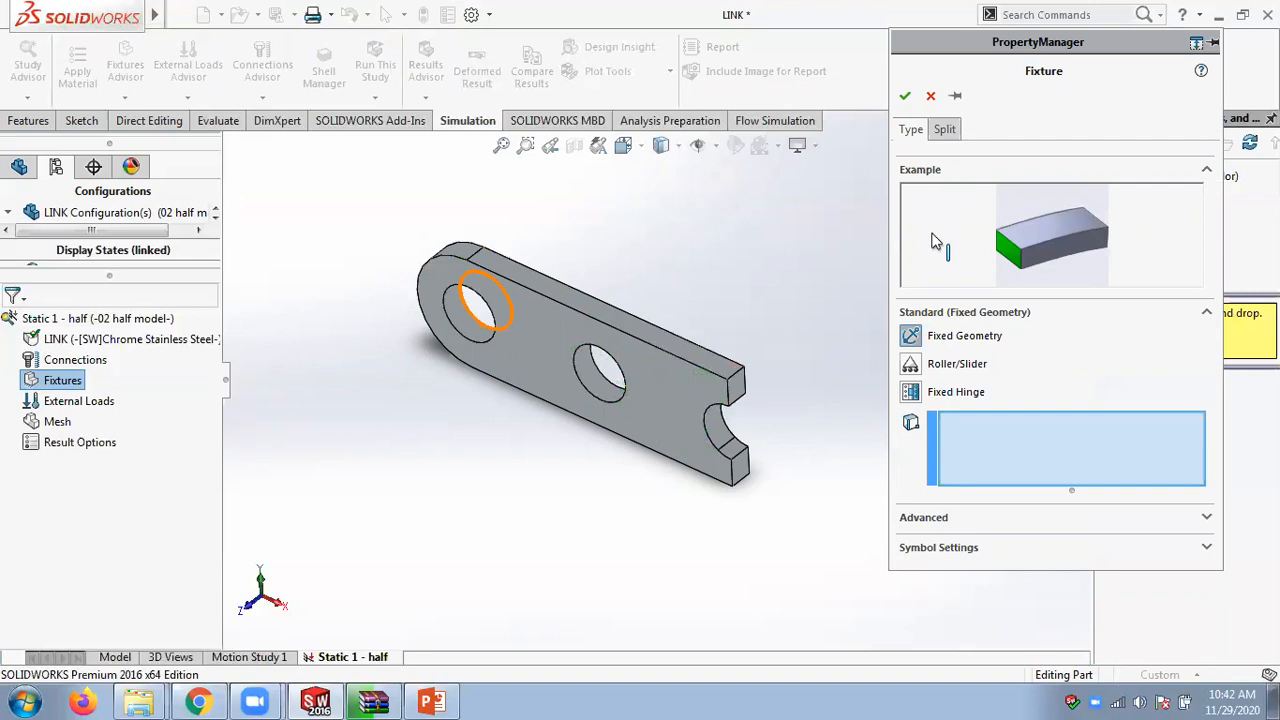
click(910, 393)
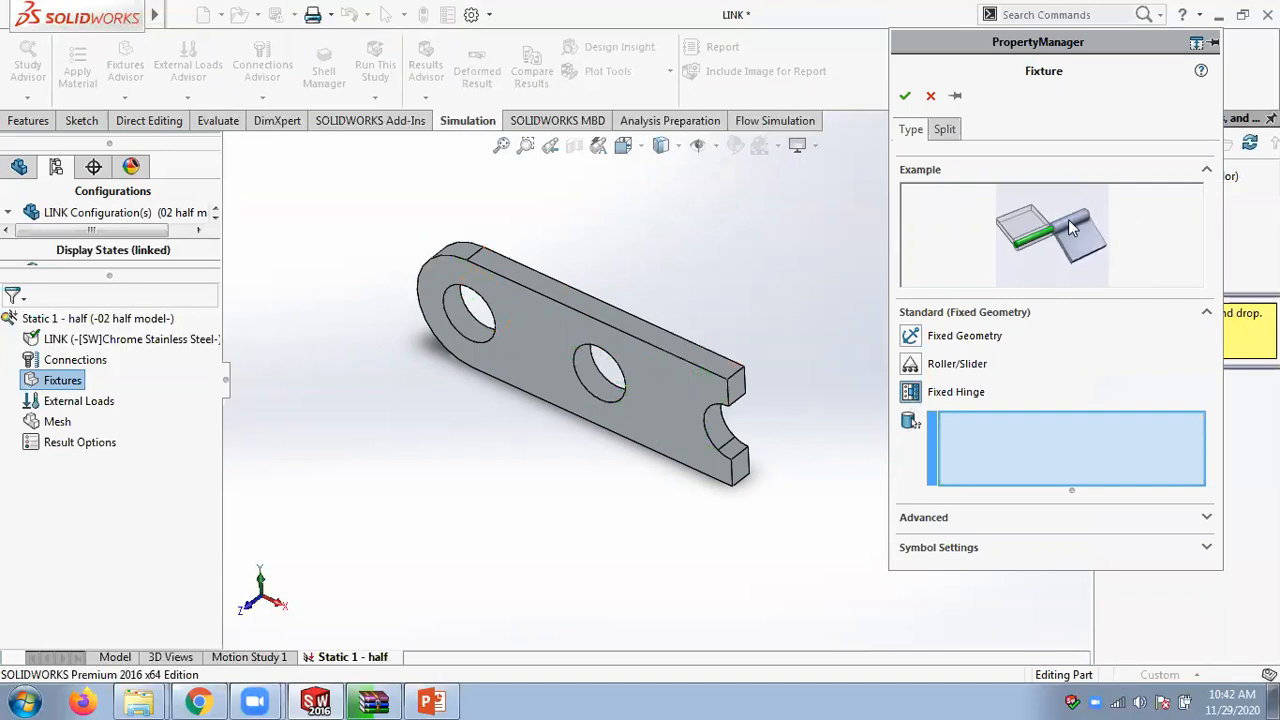
click(459, 311)
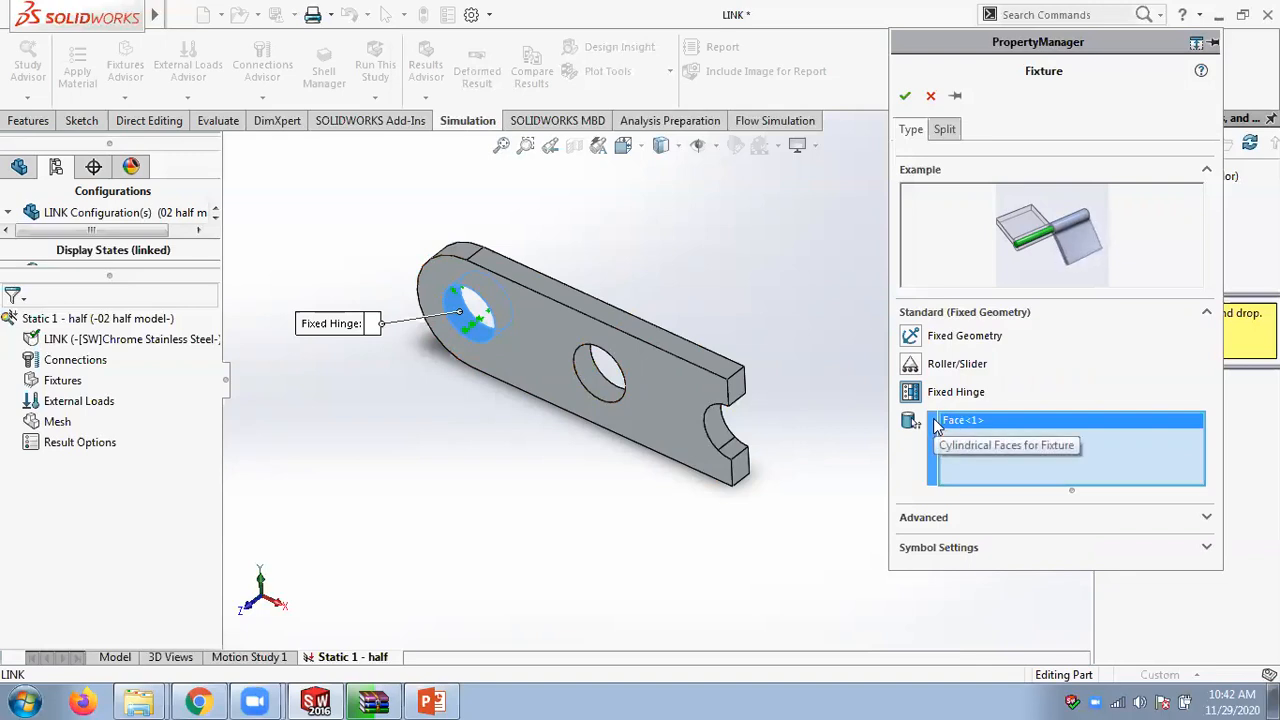
click(904, 97)
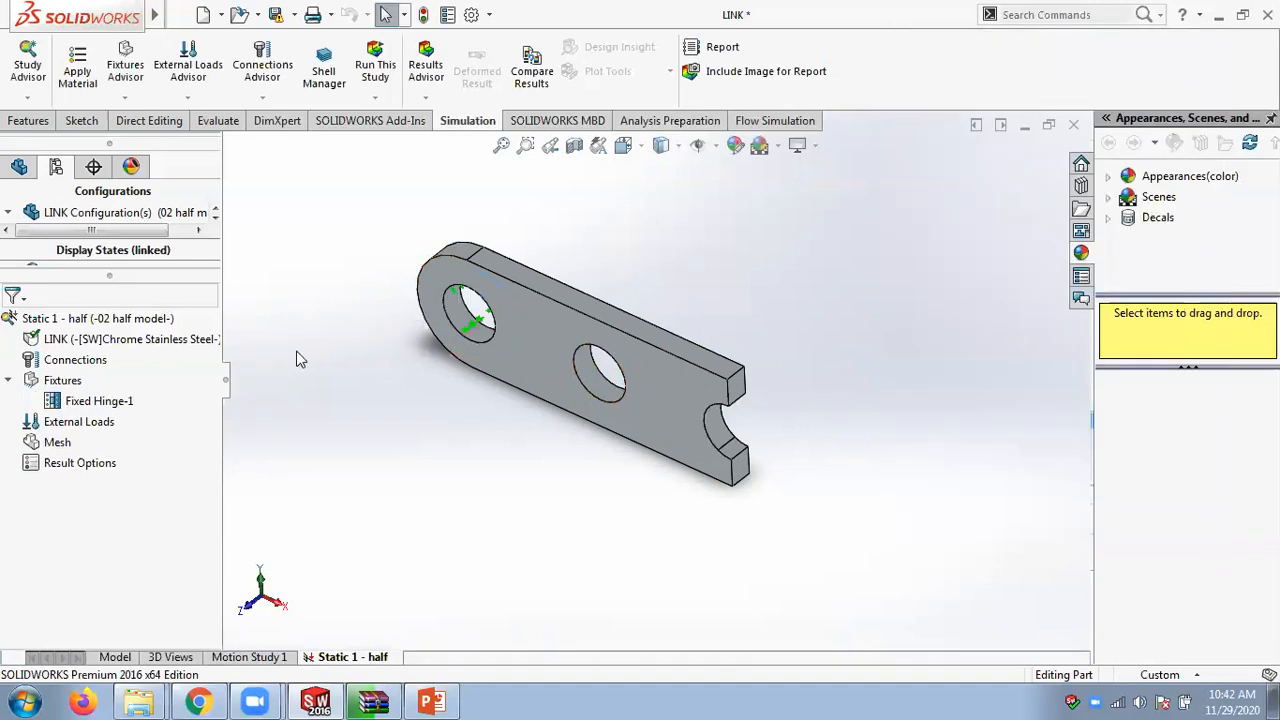
- Suppress the Fixed Hinge-1 fixture in the Static 1 - half study
click(80, 405)
right_click(80, 405)
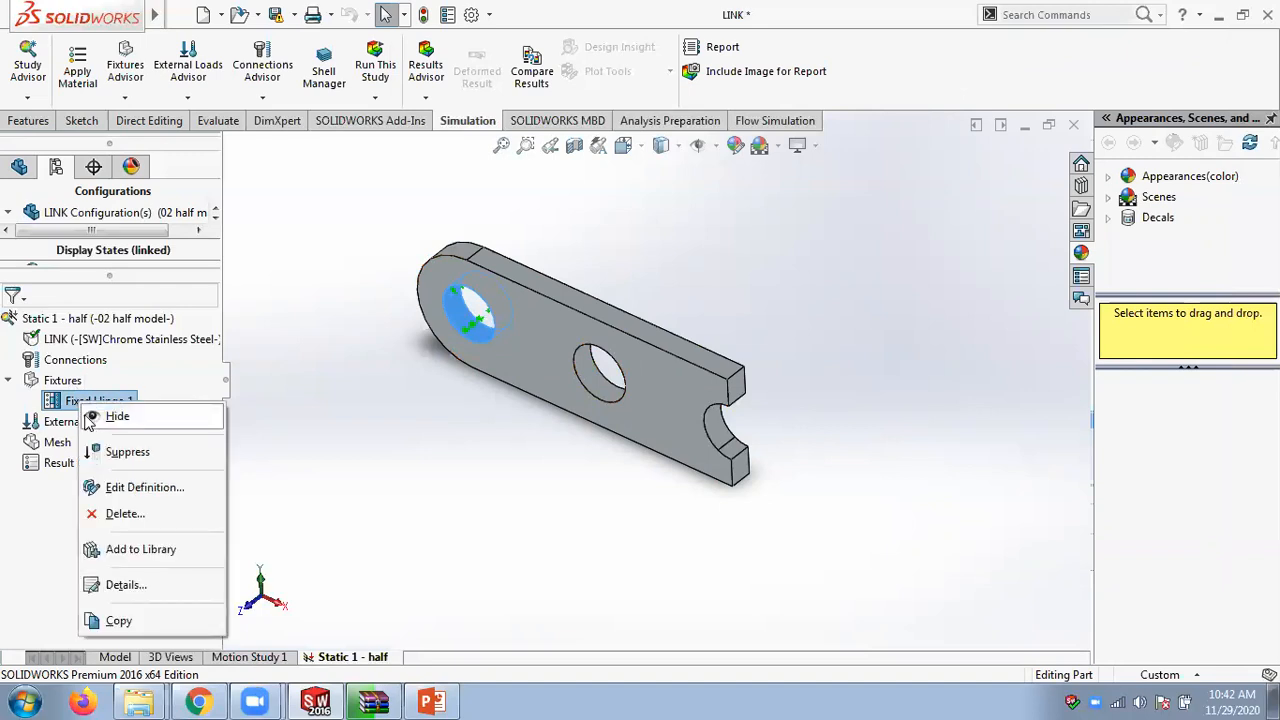
click(105, 450)
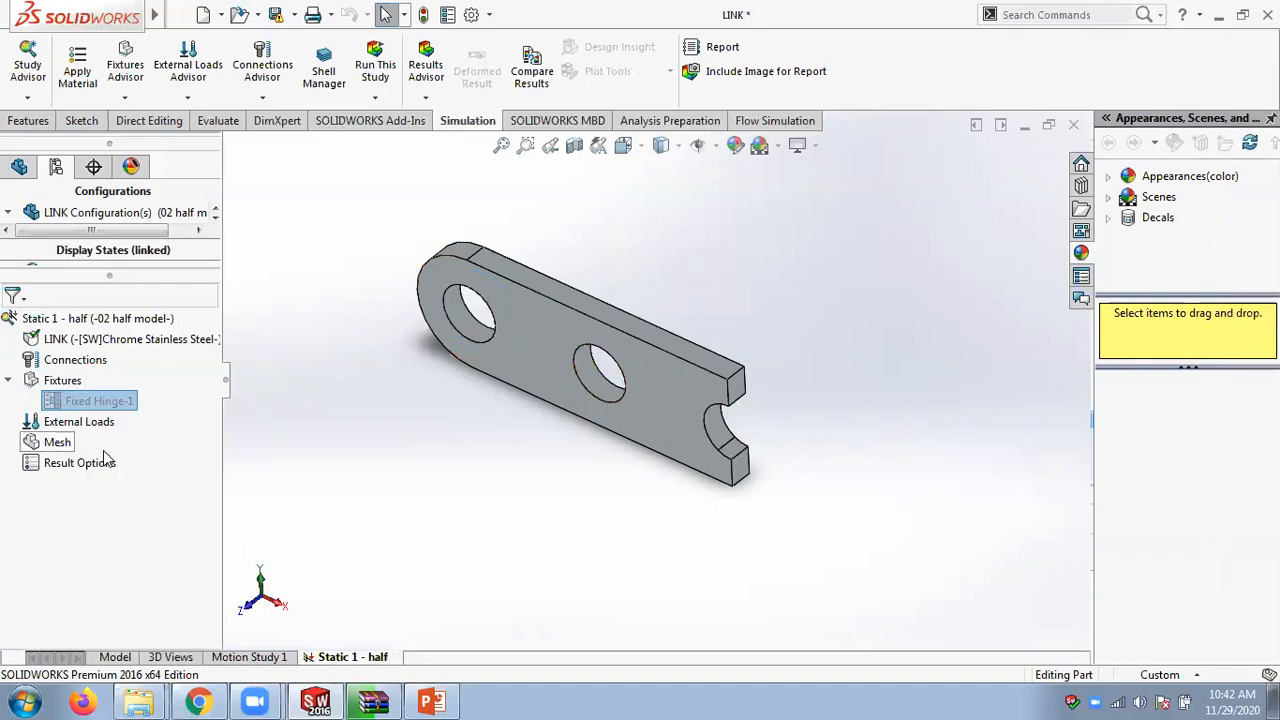
- Set up an advanced On Cylindrical Faces fixture on the rounded end's hole face with a radial translation of 0 mm
right_click(56, 380)
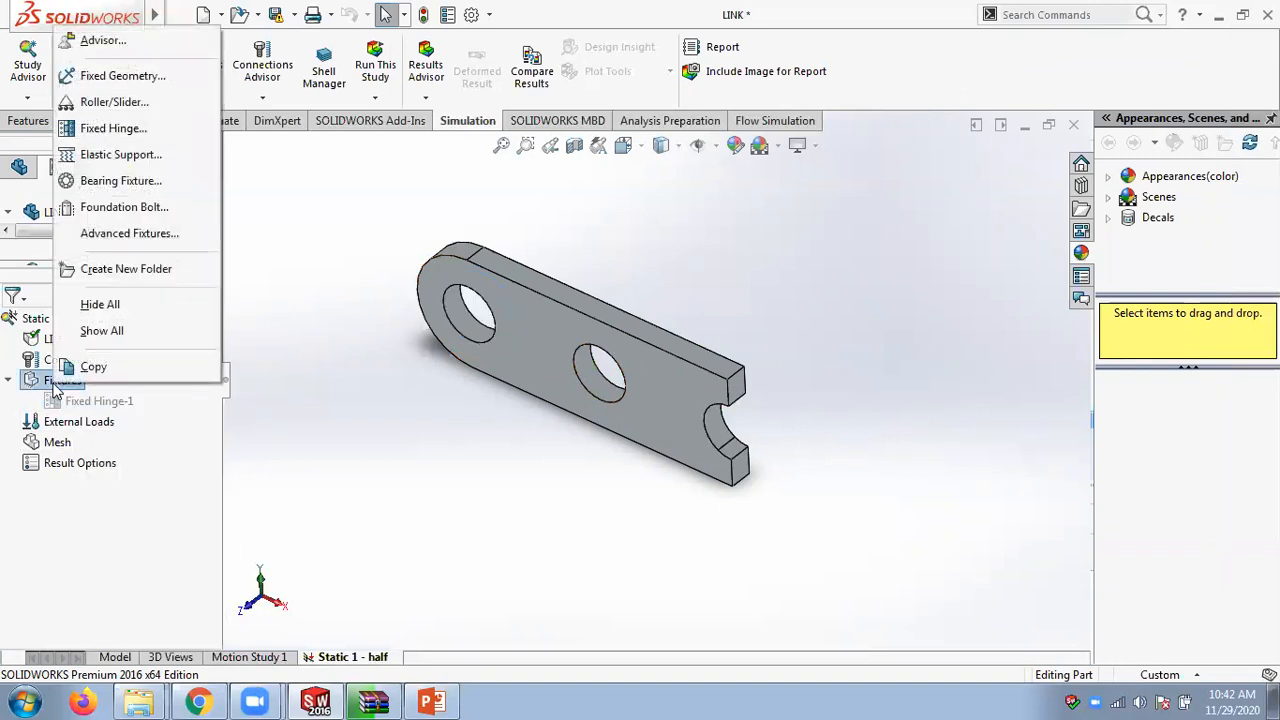
click(130, 233)
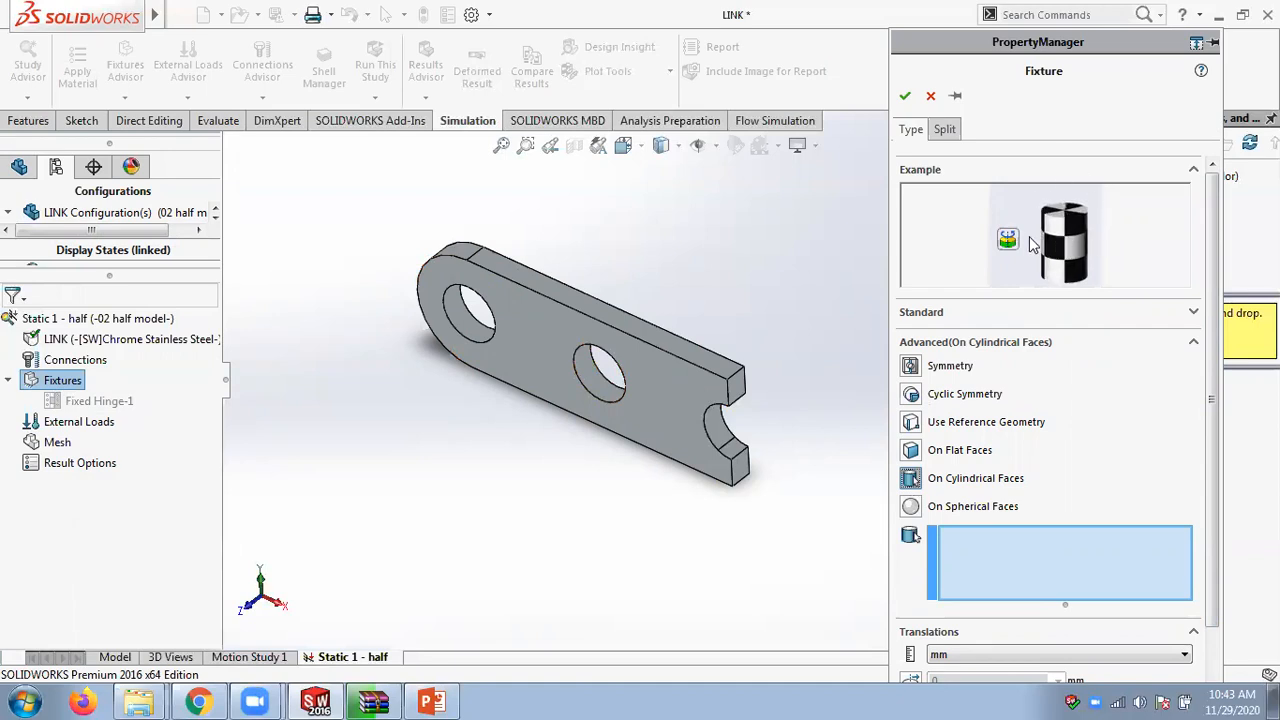
click(461, 319)
drag(1206, 443, 1211, 557)
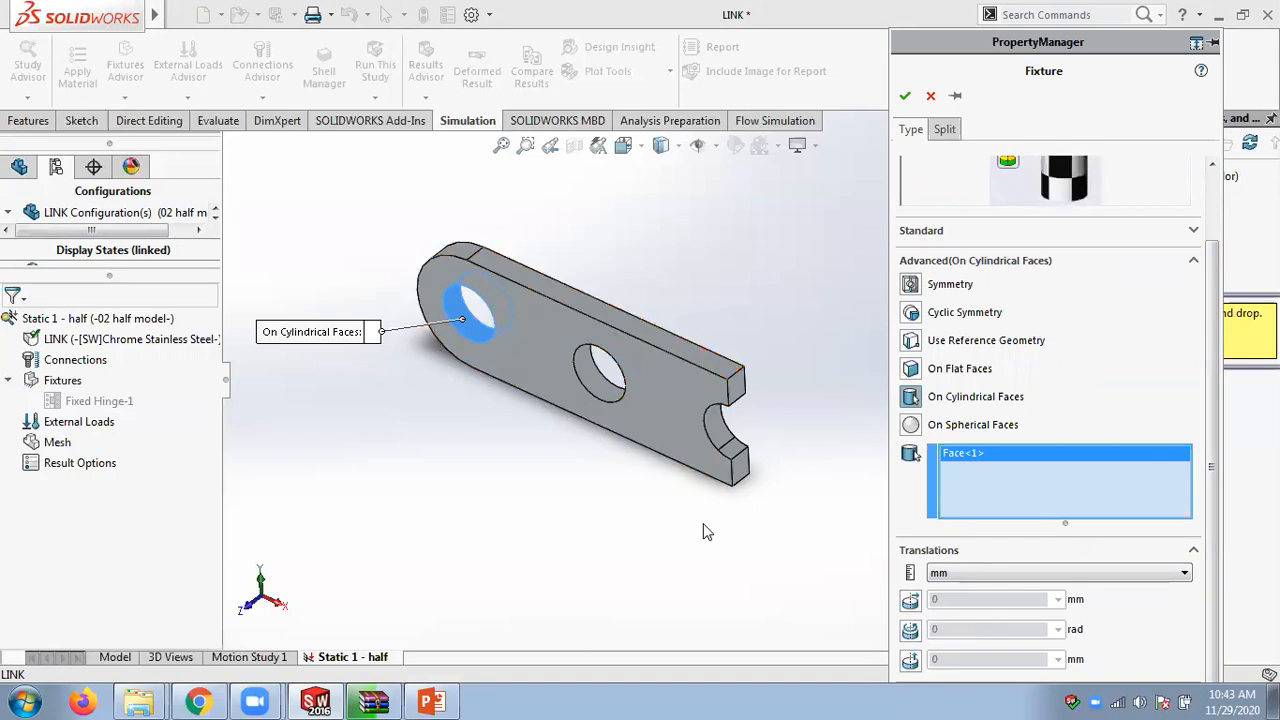
click(910, 630)
scroll(1100, 590, up, 2)
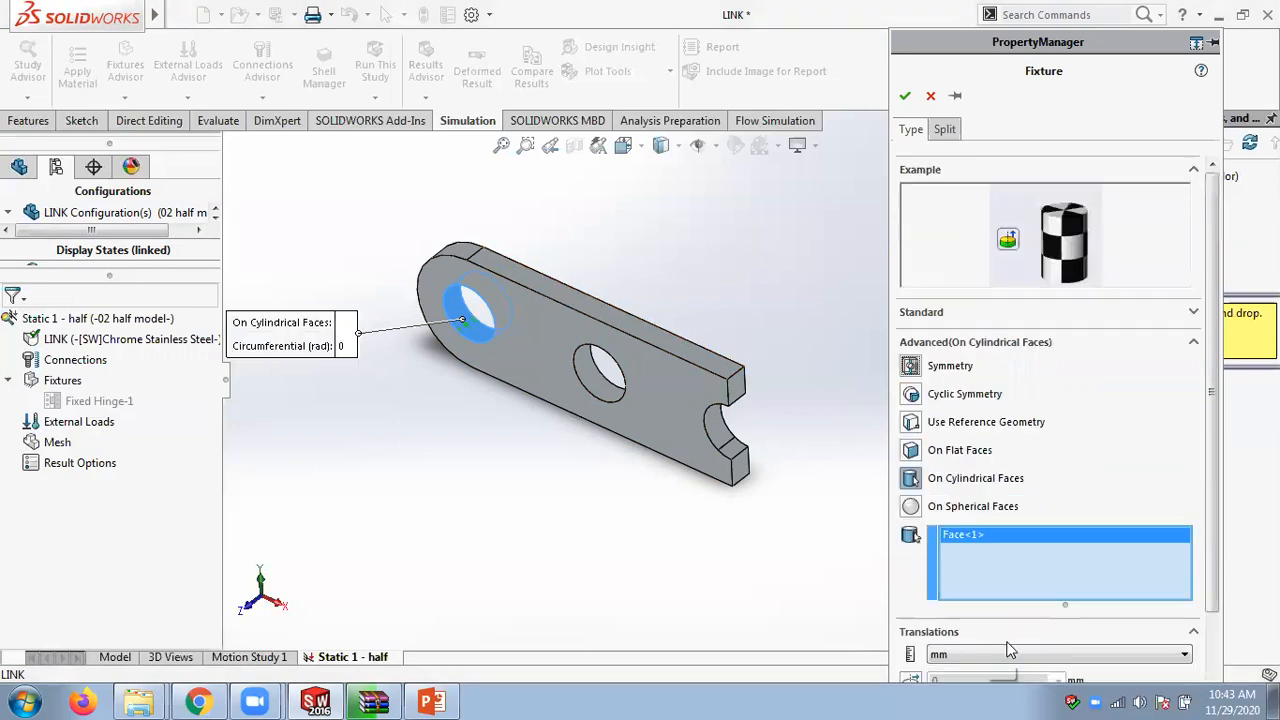
scroll(1218, 600, down, 2)
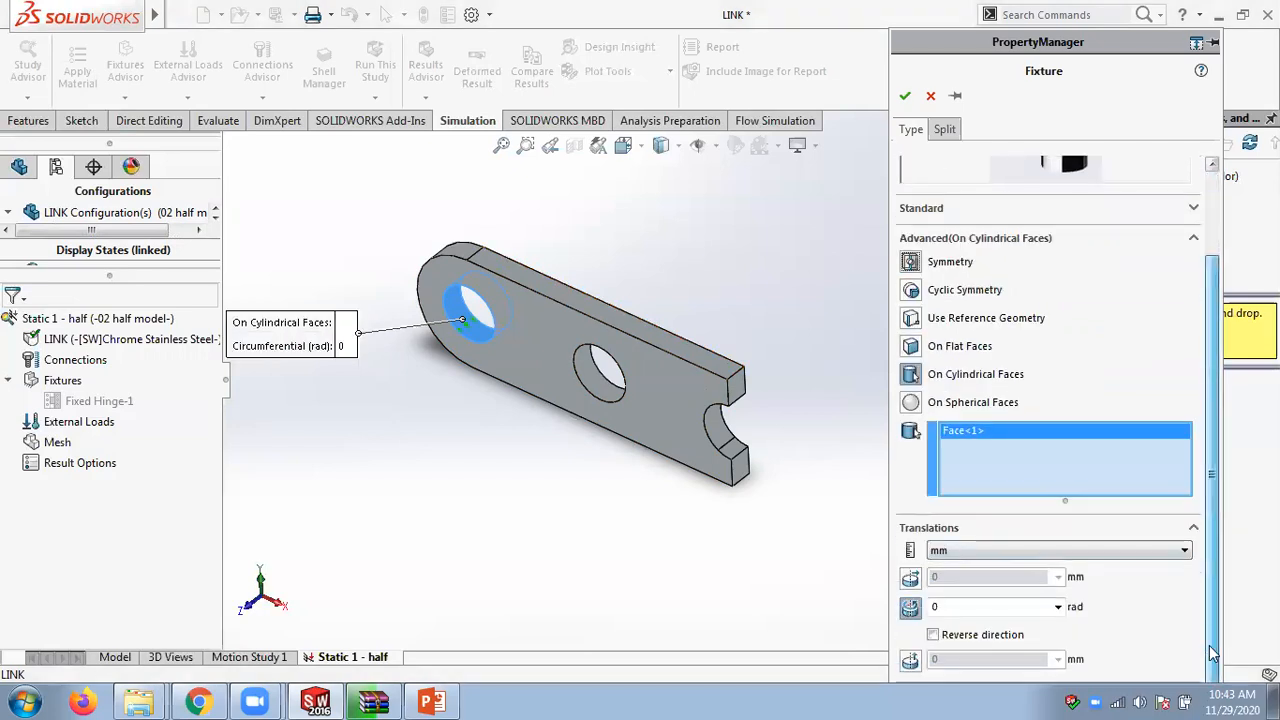
click(910, 606)
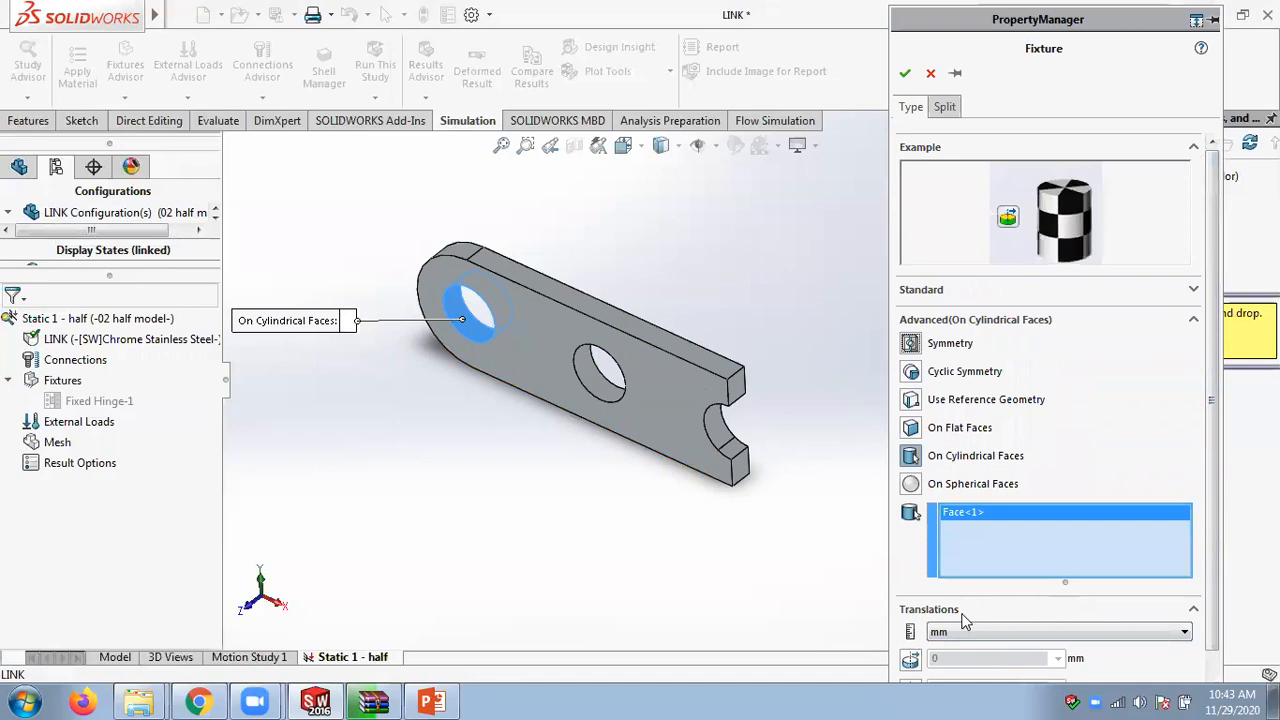
scroll(910, 615, down, 4)
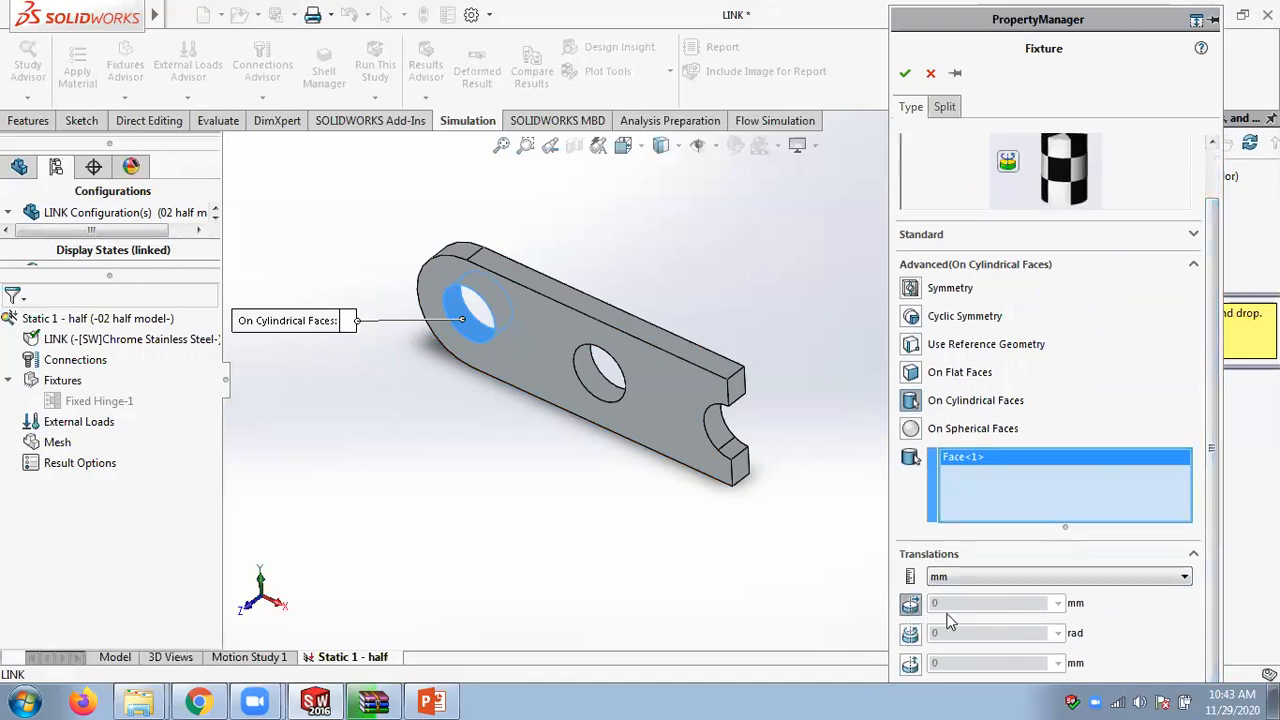
click(910, 603)
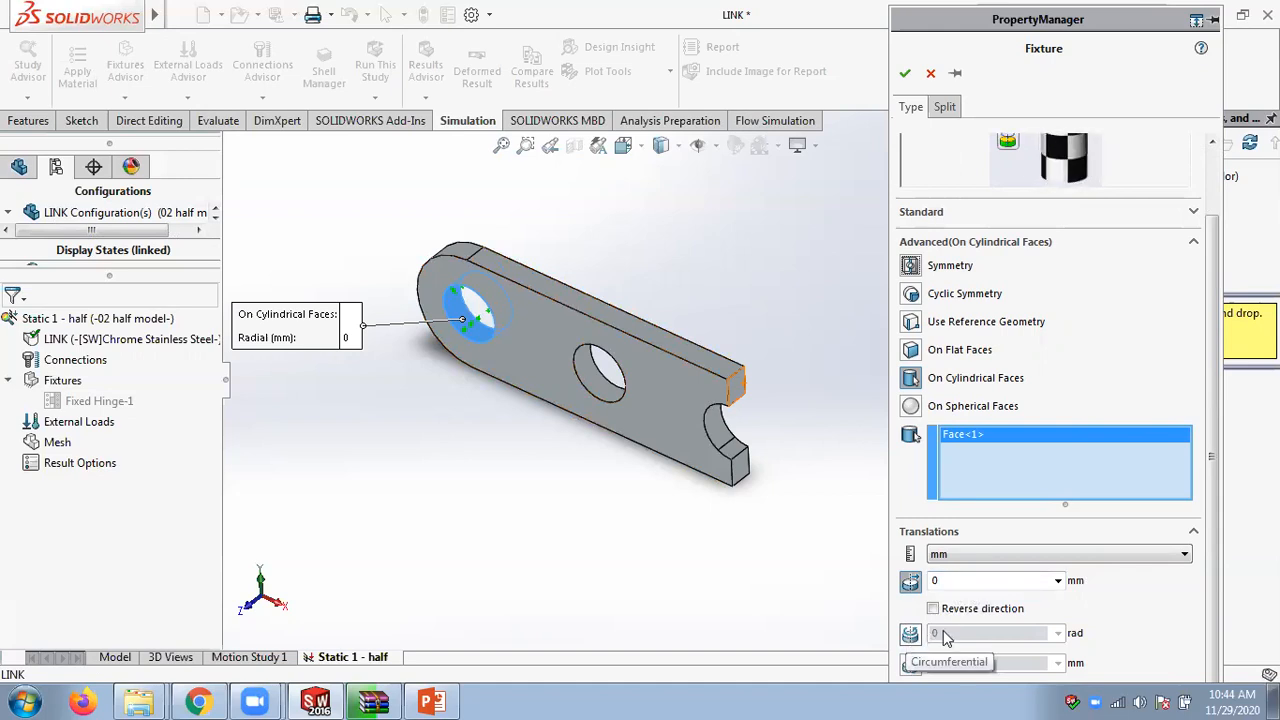
- Restrain the axial translation too, with radial and axial both set to 0 mm, and accept the On Cylindrical Faces fixture
click(1193, 248)
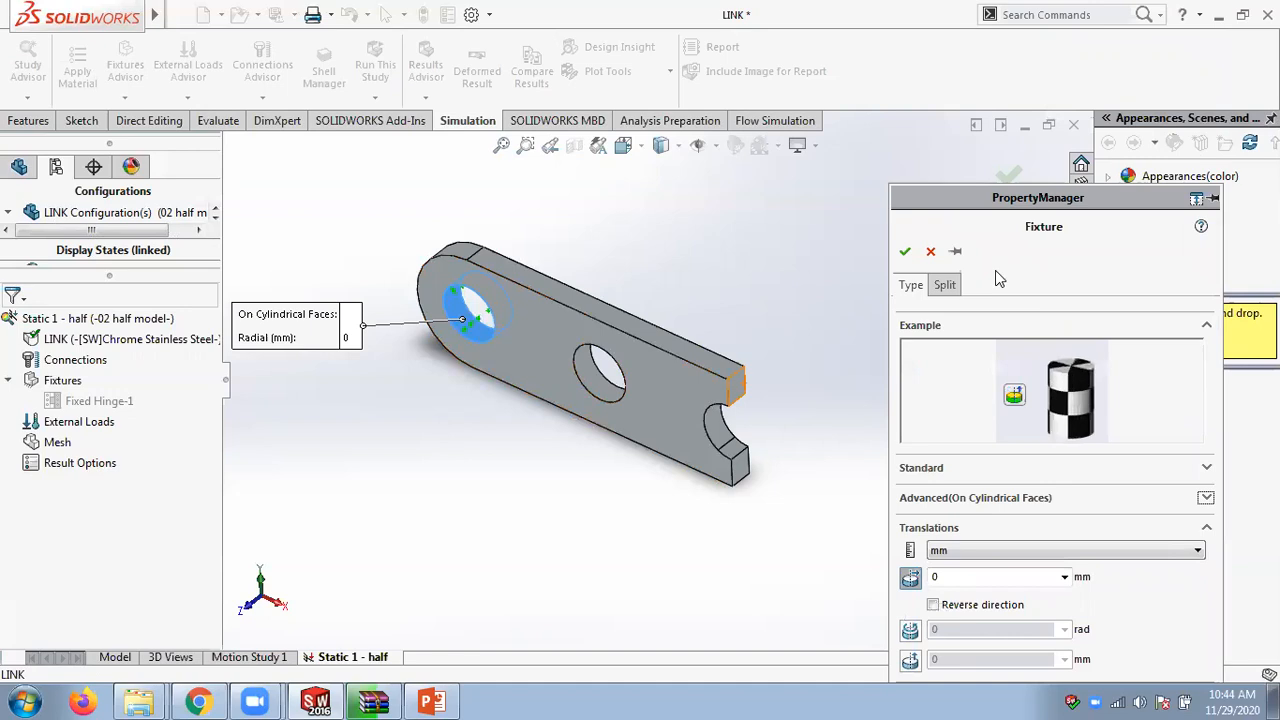
click(895, 526)
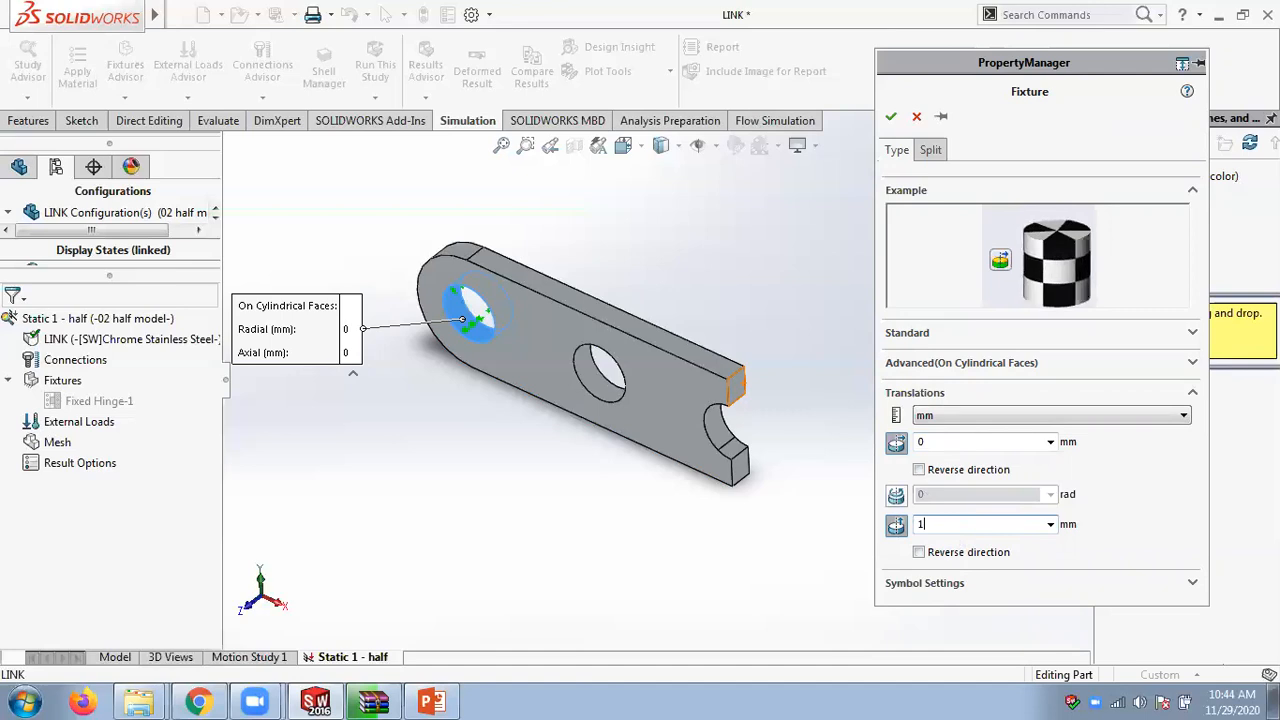
text(1)
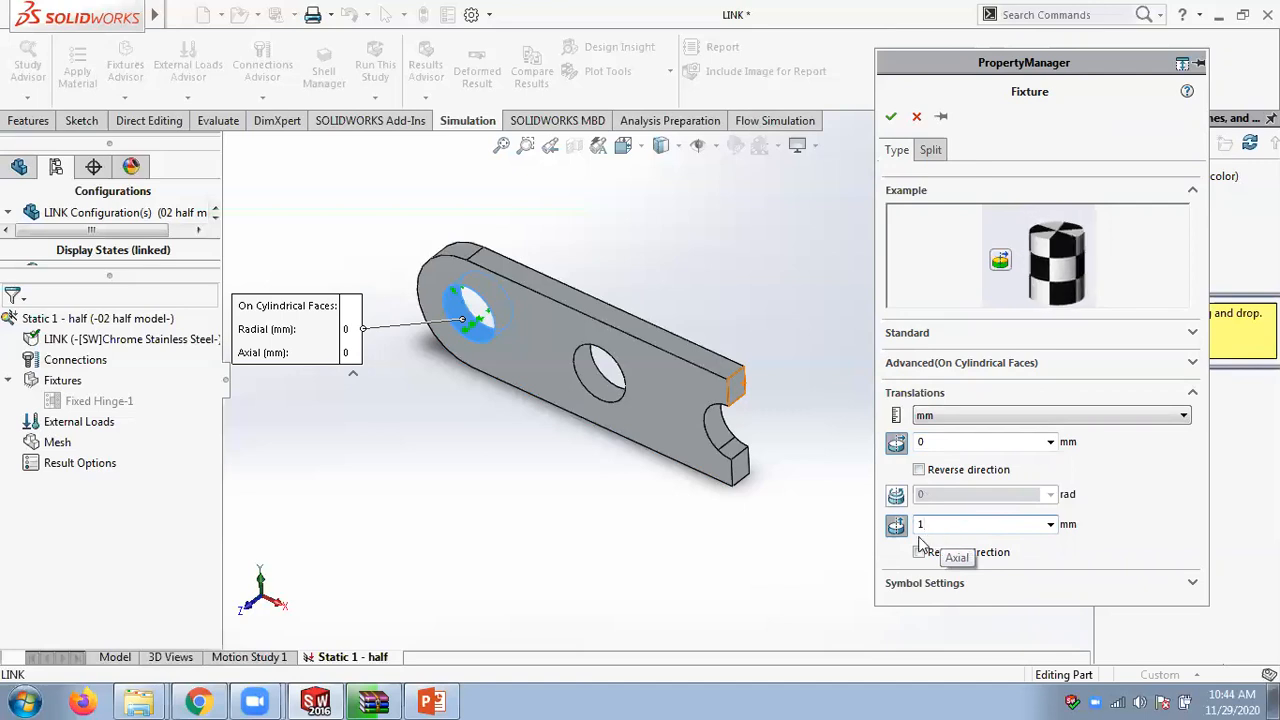
click(919, 442)
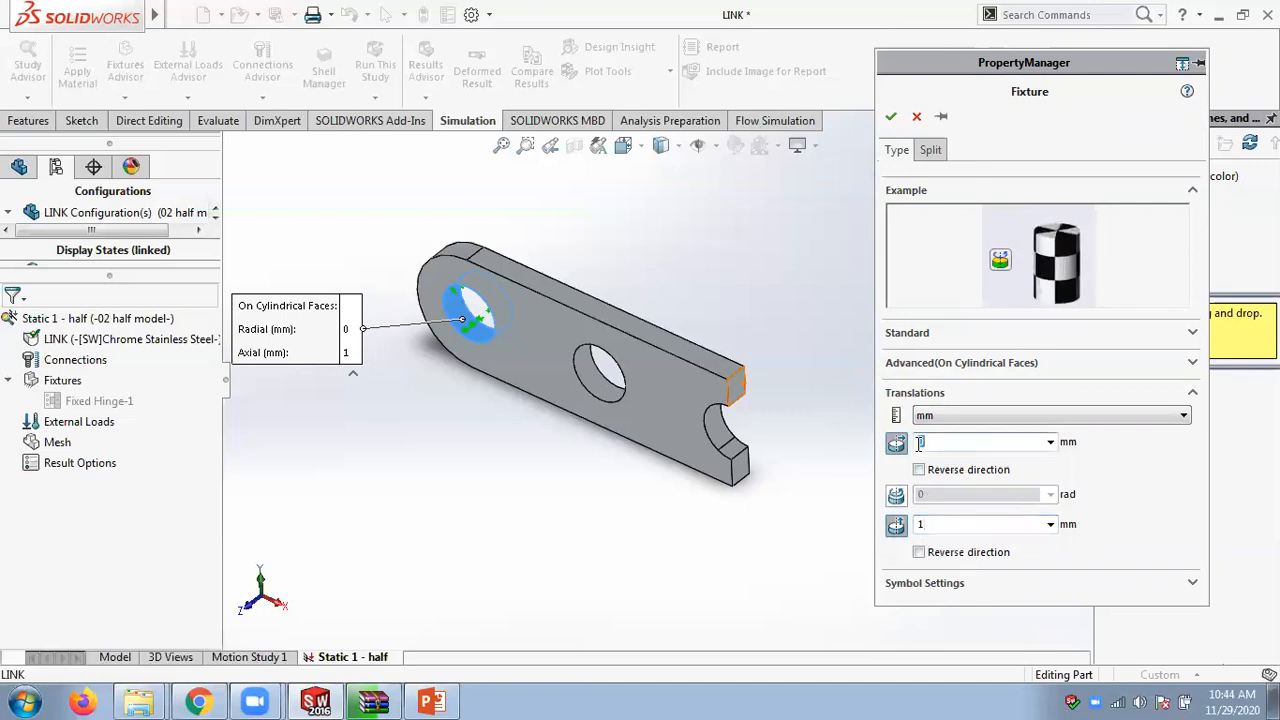
text(1)
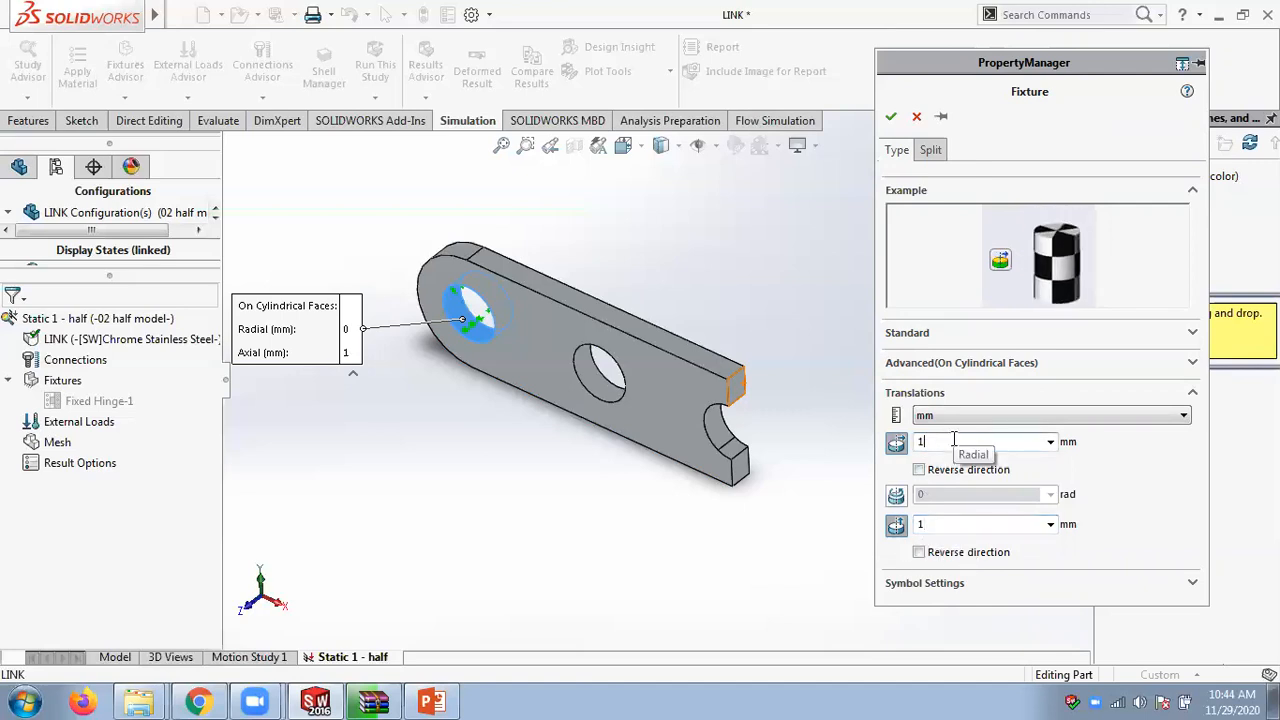
key(BackSpace)
text(0)
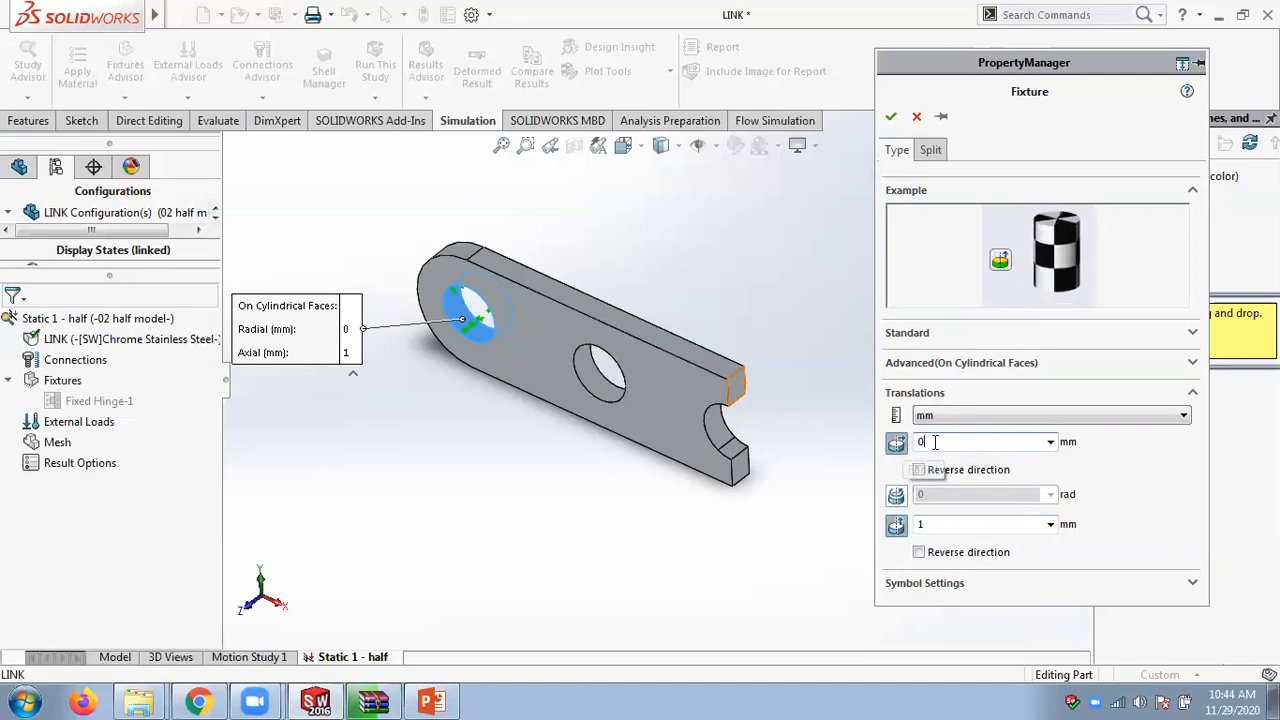
drag(929, 525, 918, 531)
text(0)
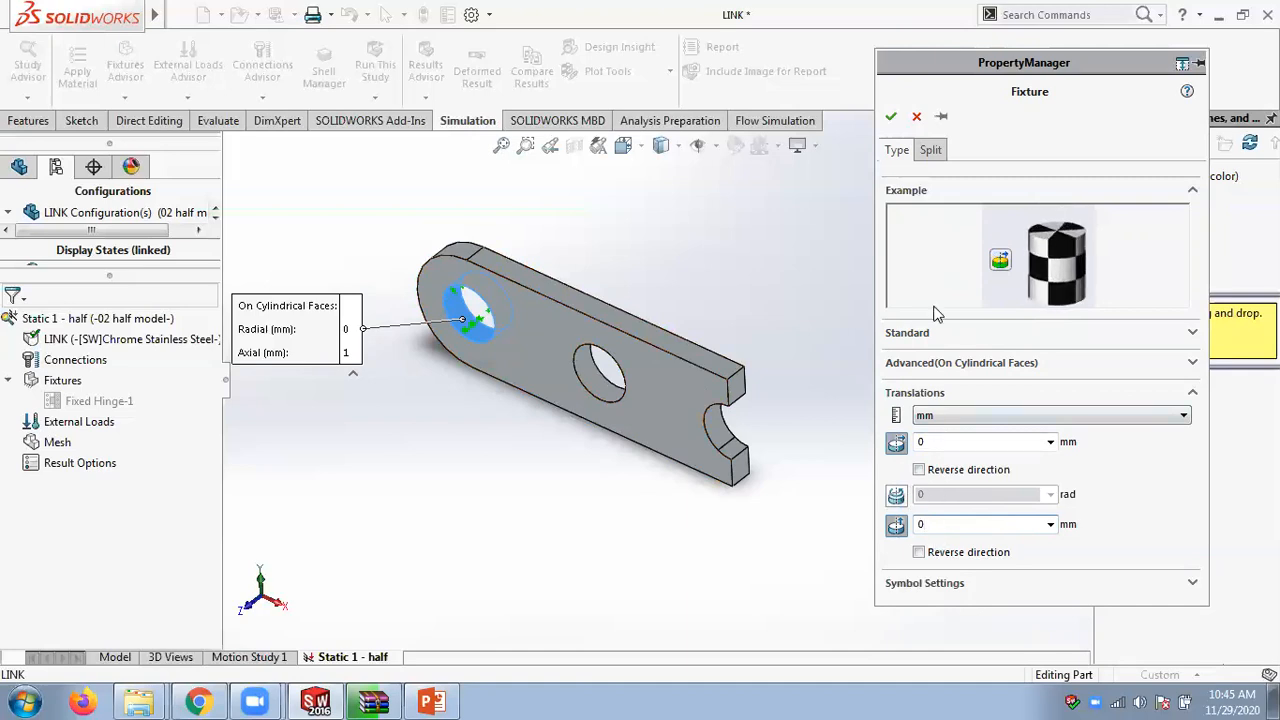
click(891, 116)
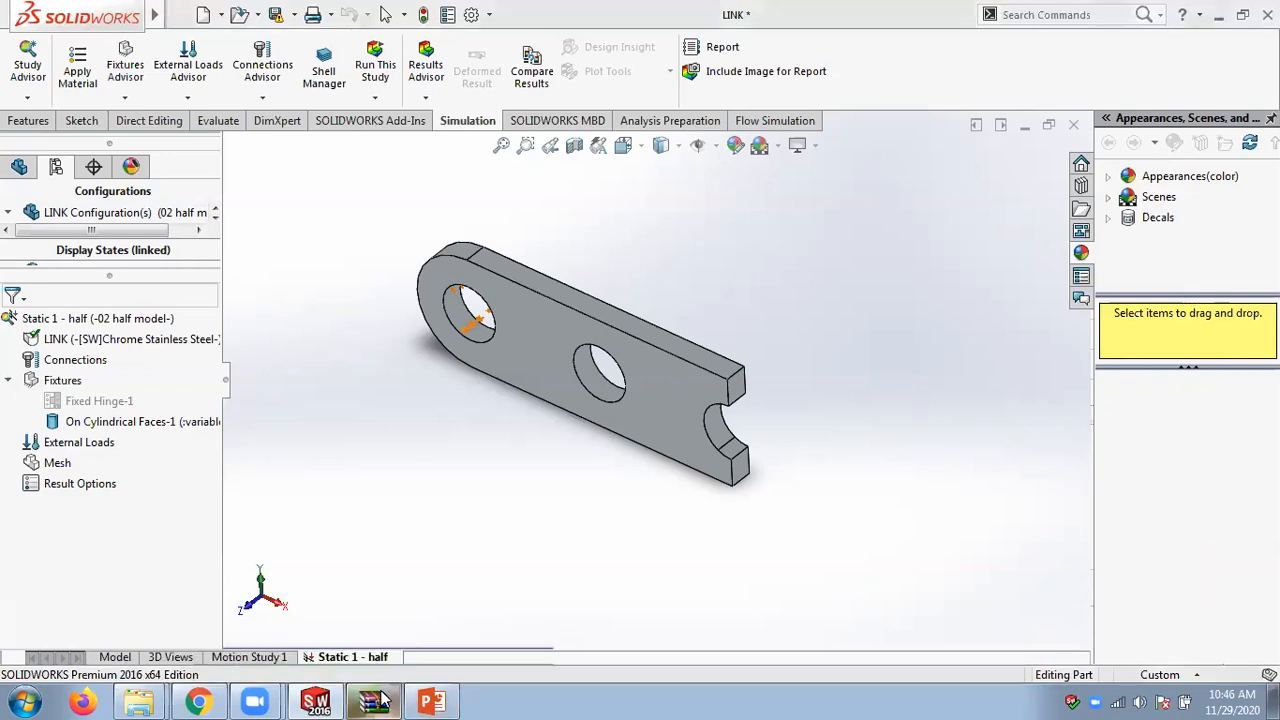
click(417, 484)
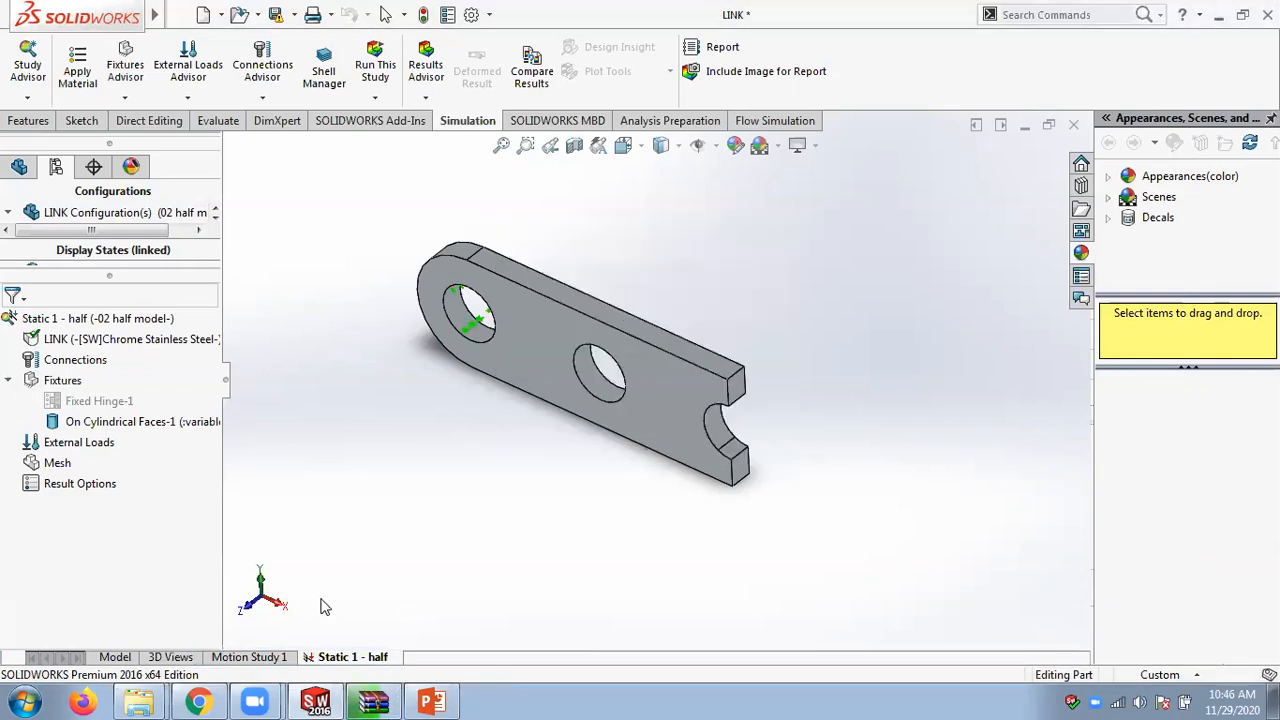
mouse_move(205, 700)
mouse_move(155, 700)
right_click(78, 446)
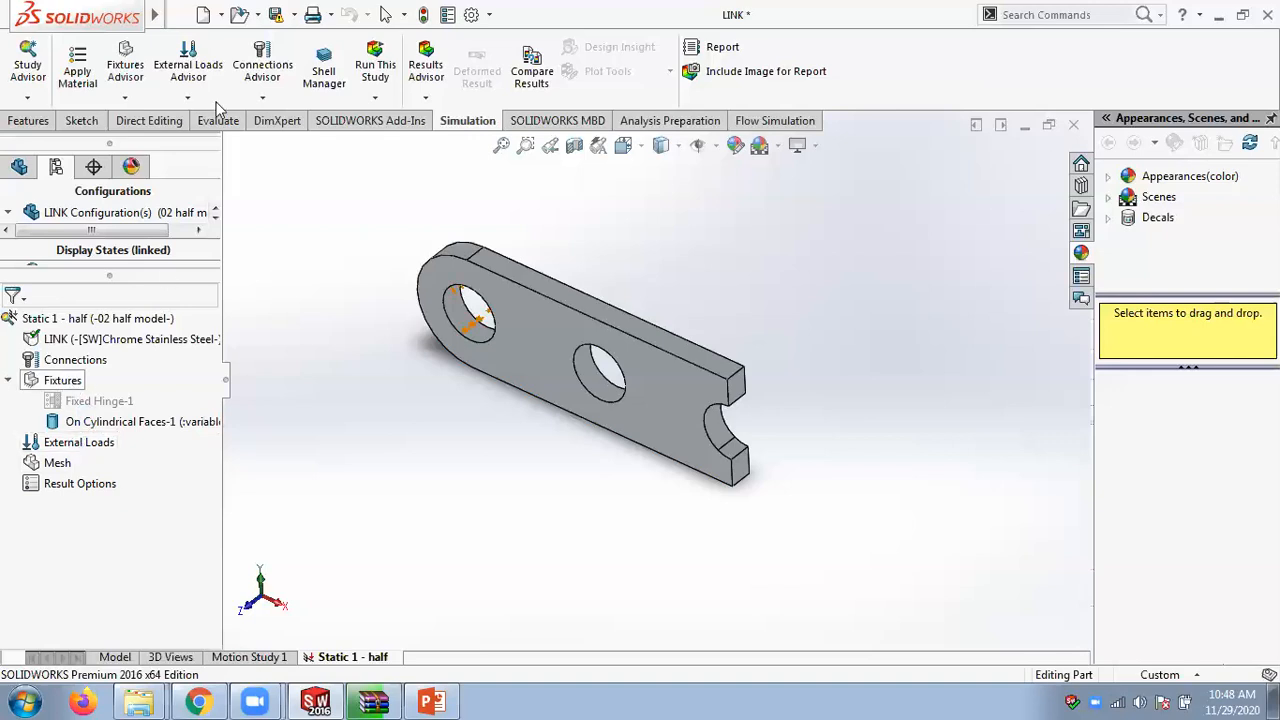
- Save the LINK part, accepting its conversion to the current file version
click(273, 14)
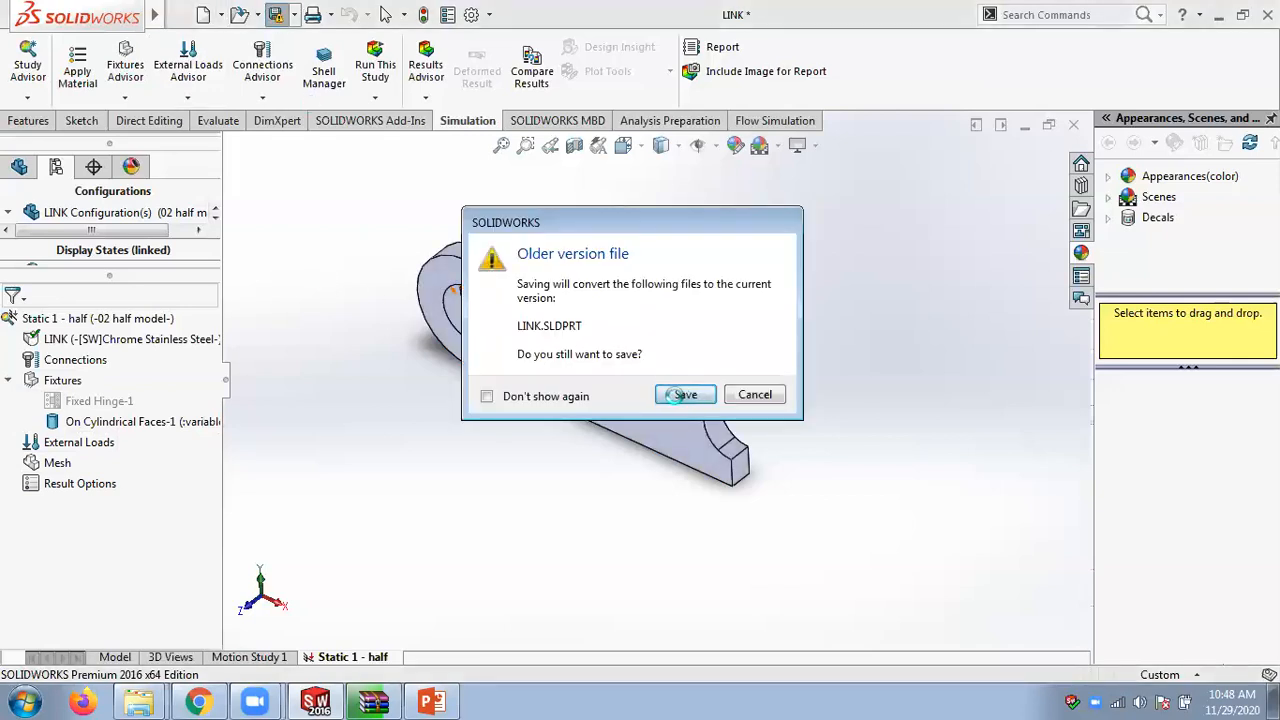
click(685, 394)
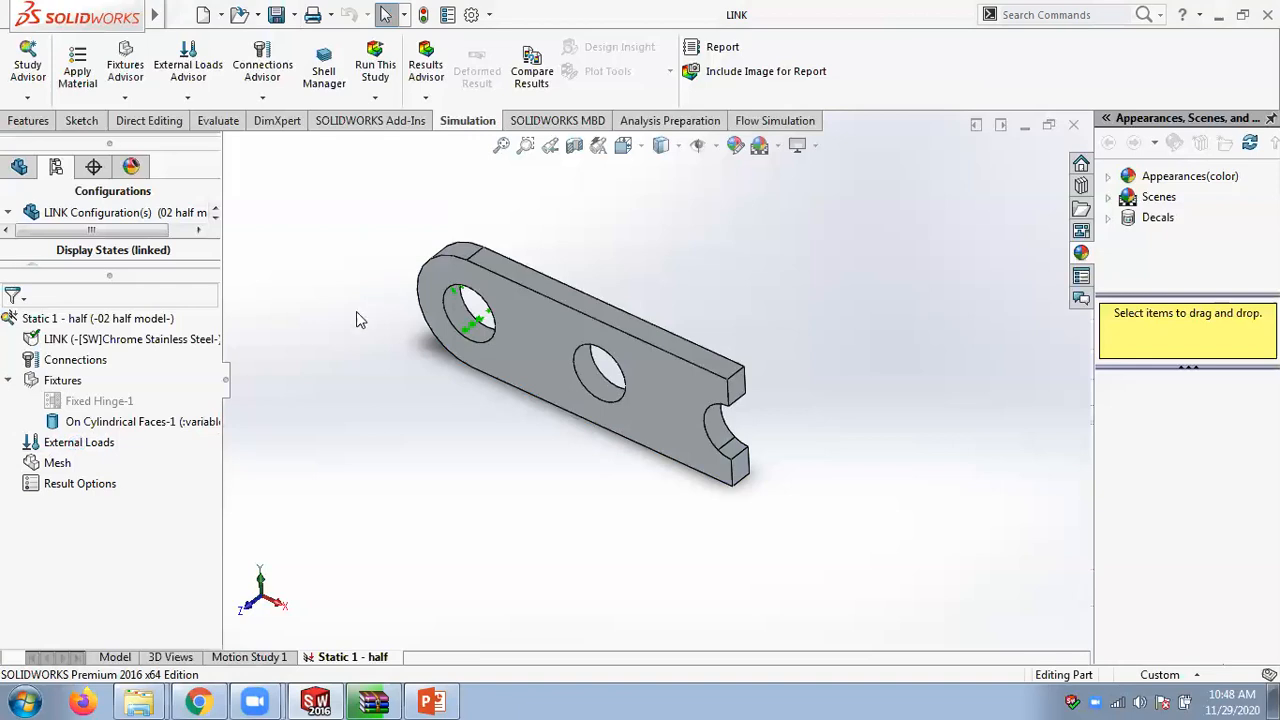
right_click(86, 445)
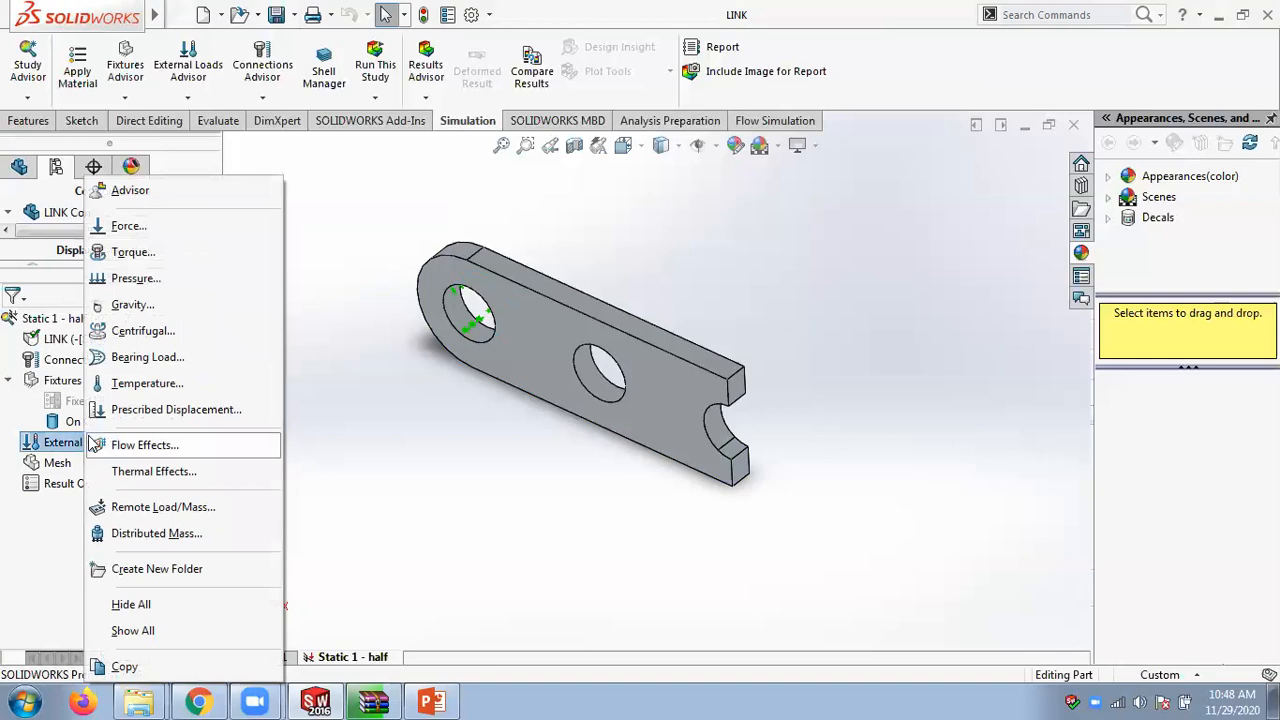
right_click(62, 382)
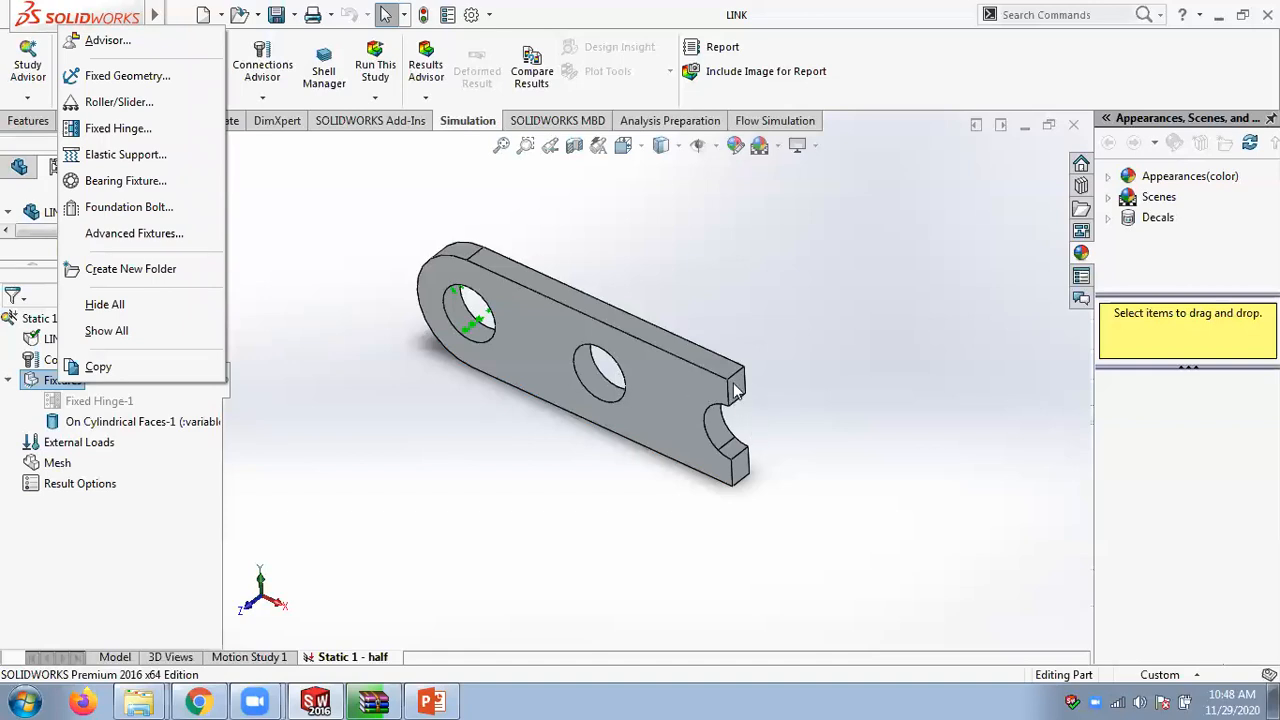
click(379, 508)
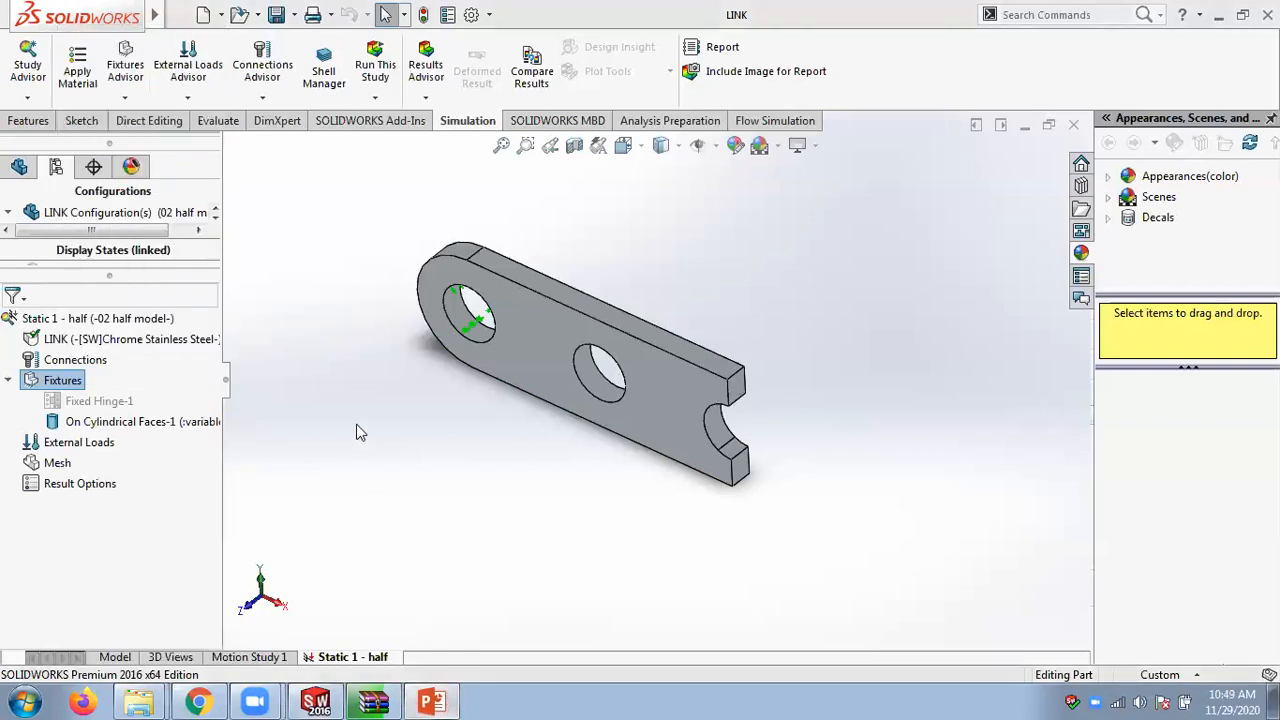
- Switch to the Chapter 04 PowerPoint slides and examine the procedure, enlarging the Applying fixed constraint slide to 110%
key(alt+Tab)
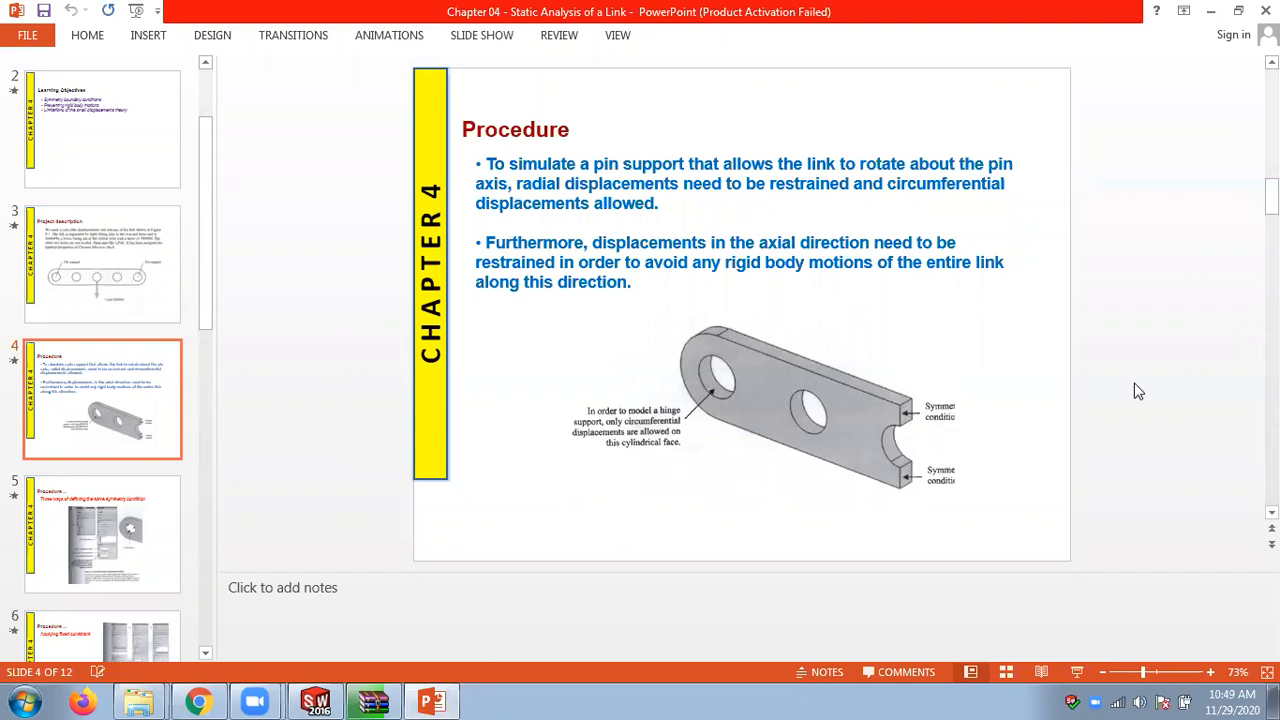
scroll(1137, 390, down, 1)
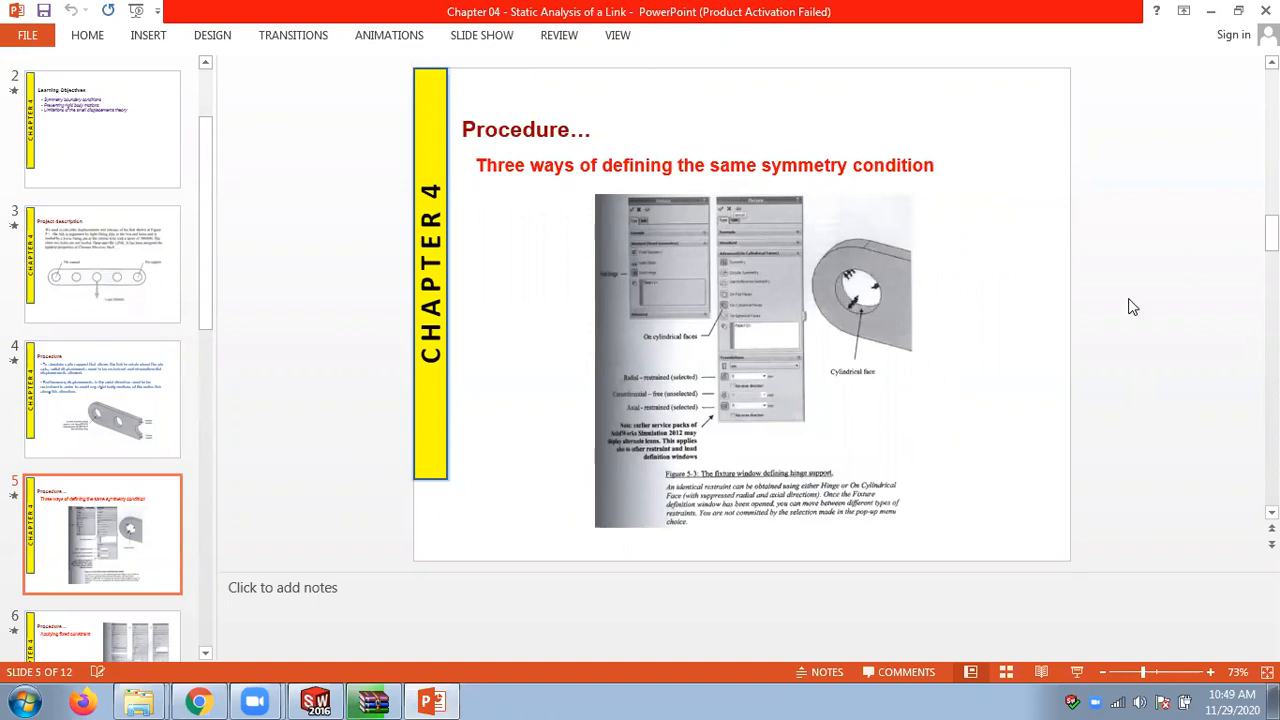
scroll(1130, 307, down, 1)
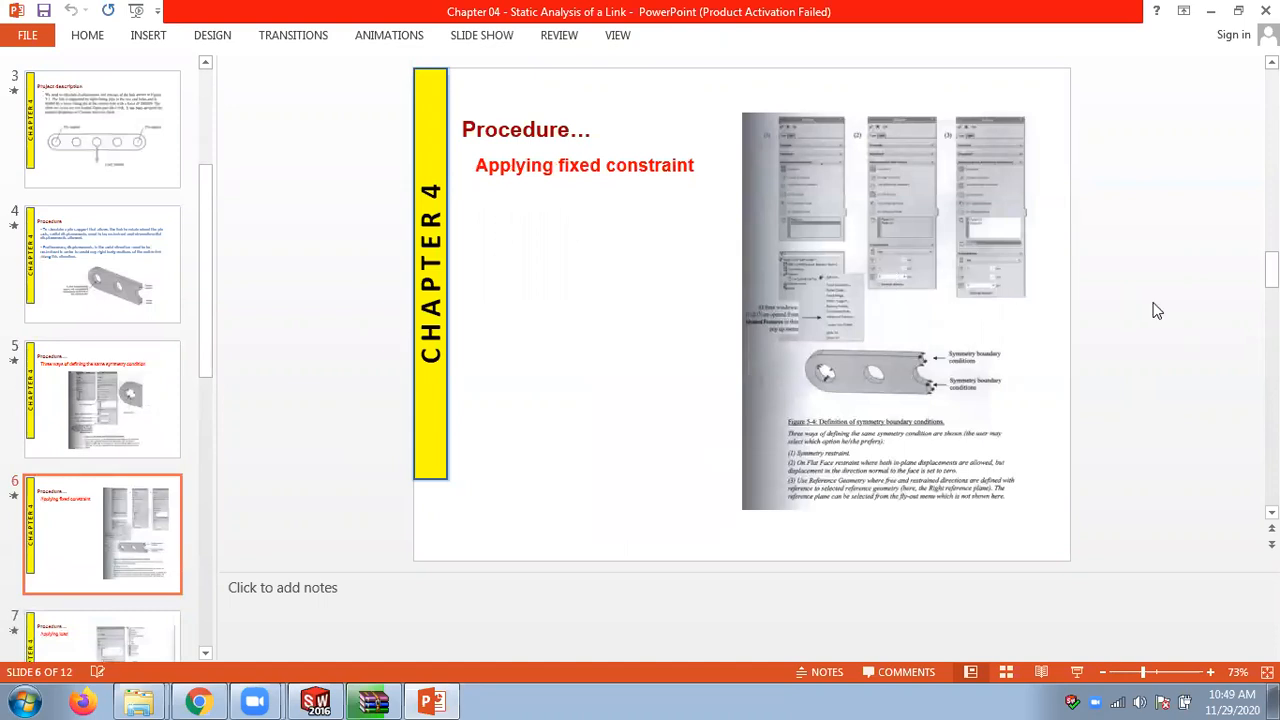
scroll(1157, 311, down, 1)
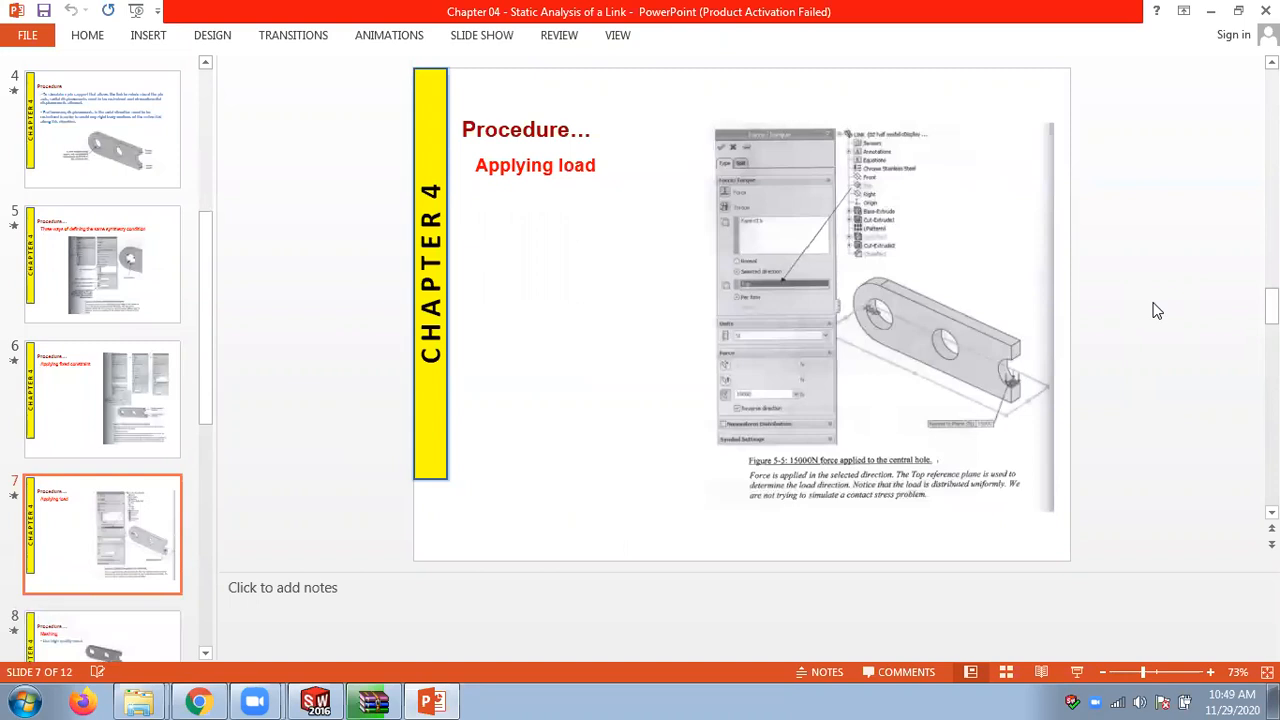
scroll(1157, 311, down, 1)
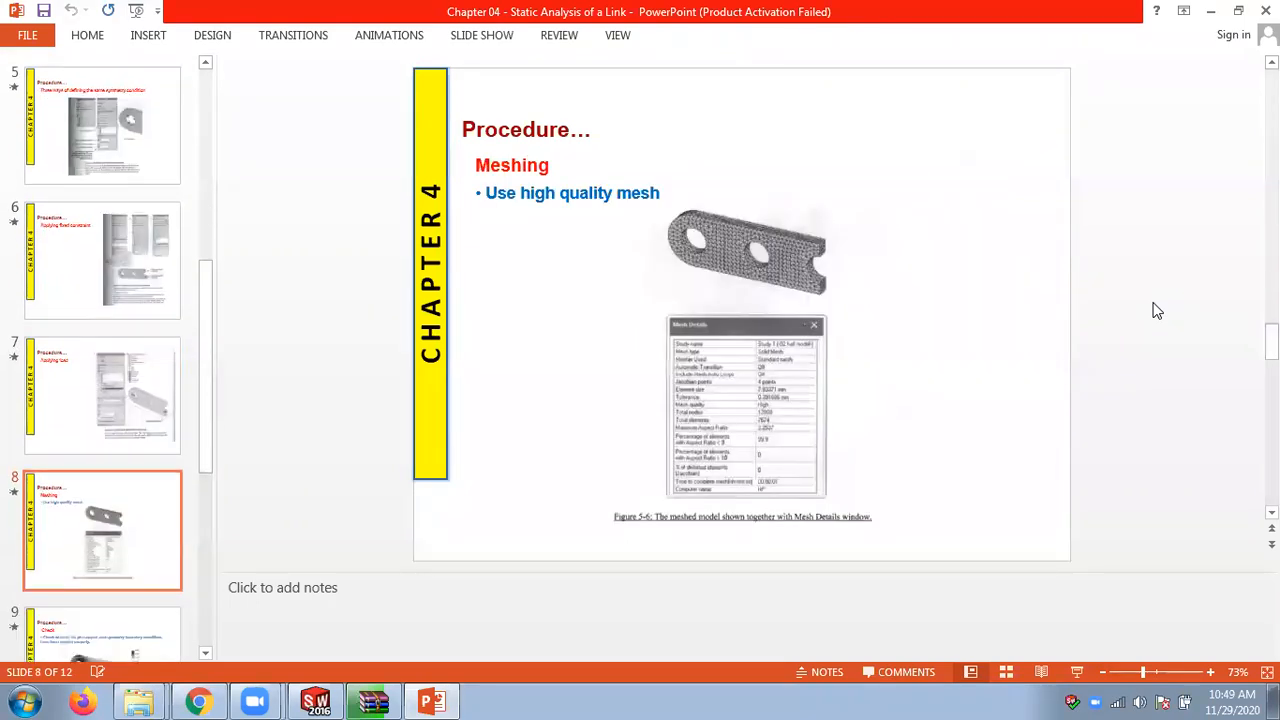
scroll(1157, 311, up, 2)
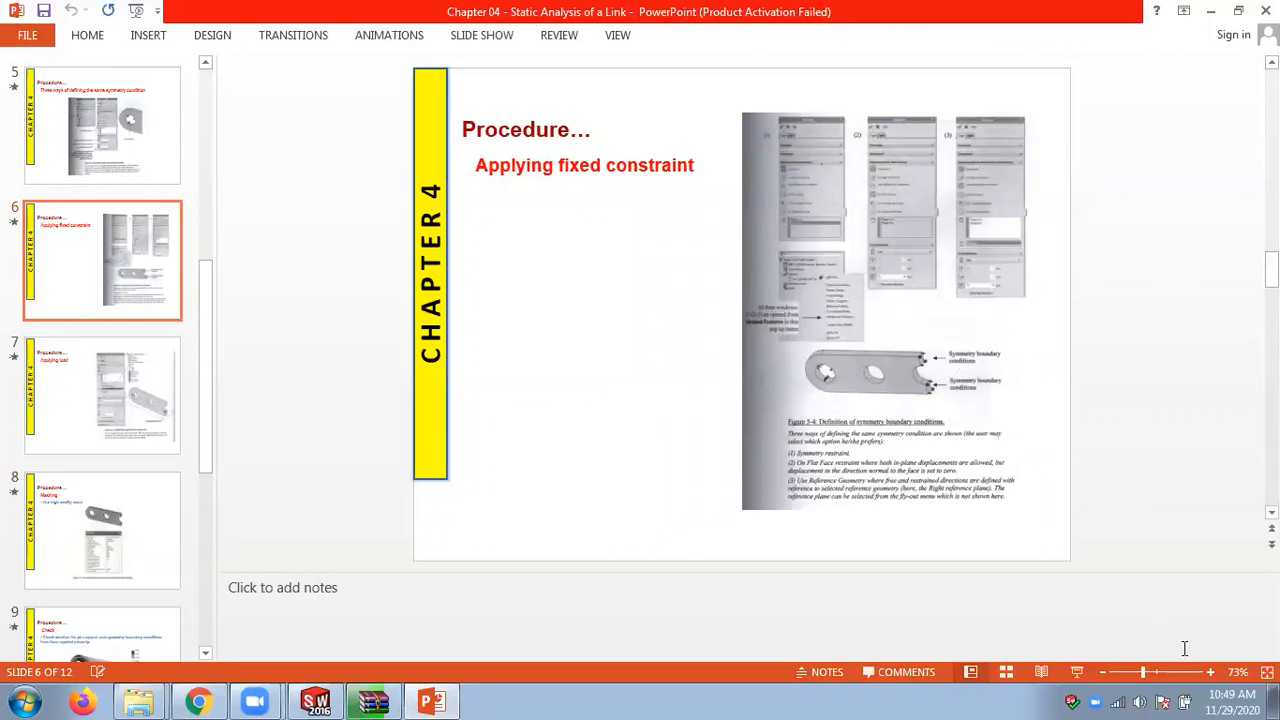
click(1208, 672)
click(1208, 672)
click(1208, 672)
click(1208, 672)
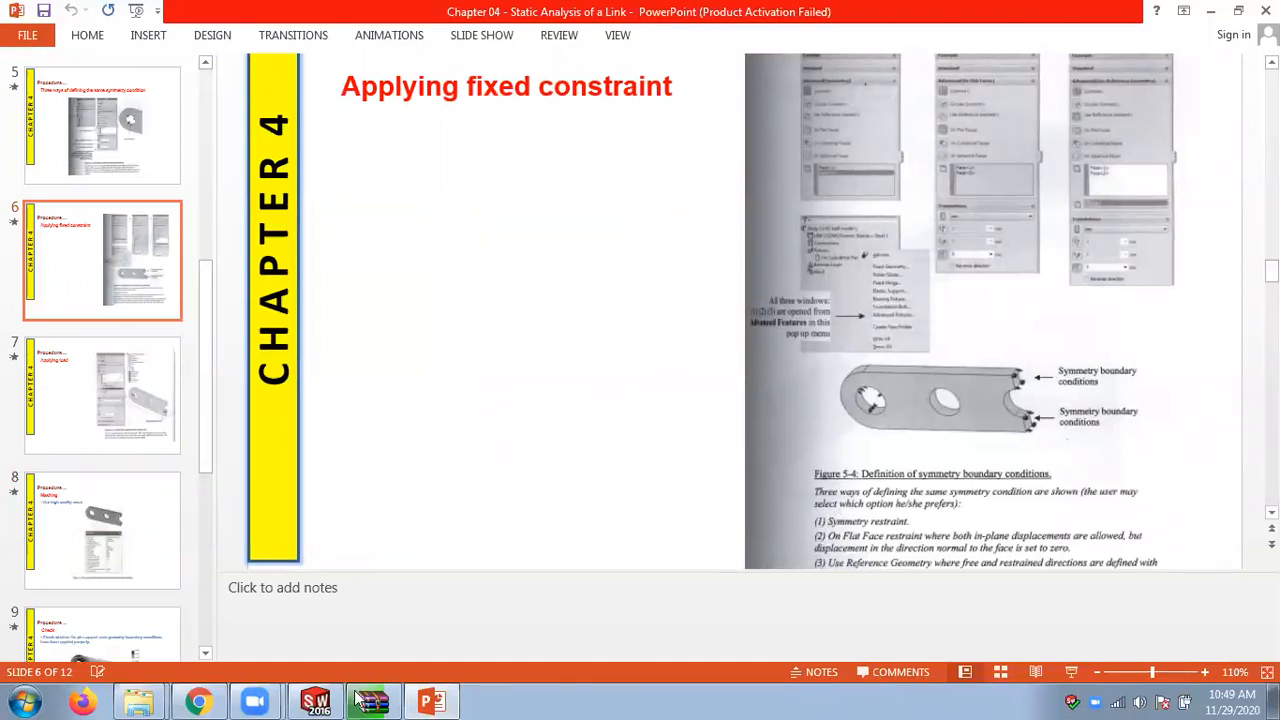
- Switch back to SOLIDWORKS and set up an advanced Use Reference Geometry fixture on the two flat faces at the link's cut end
click(315, 700)
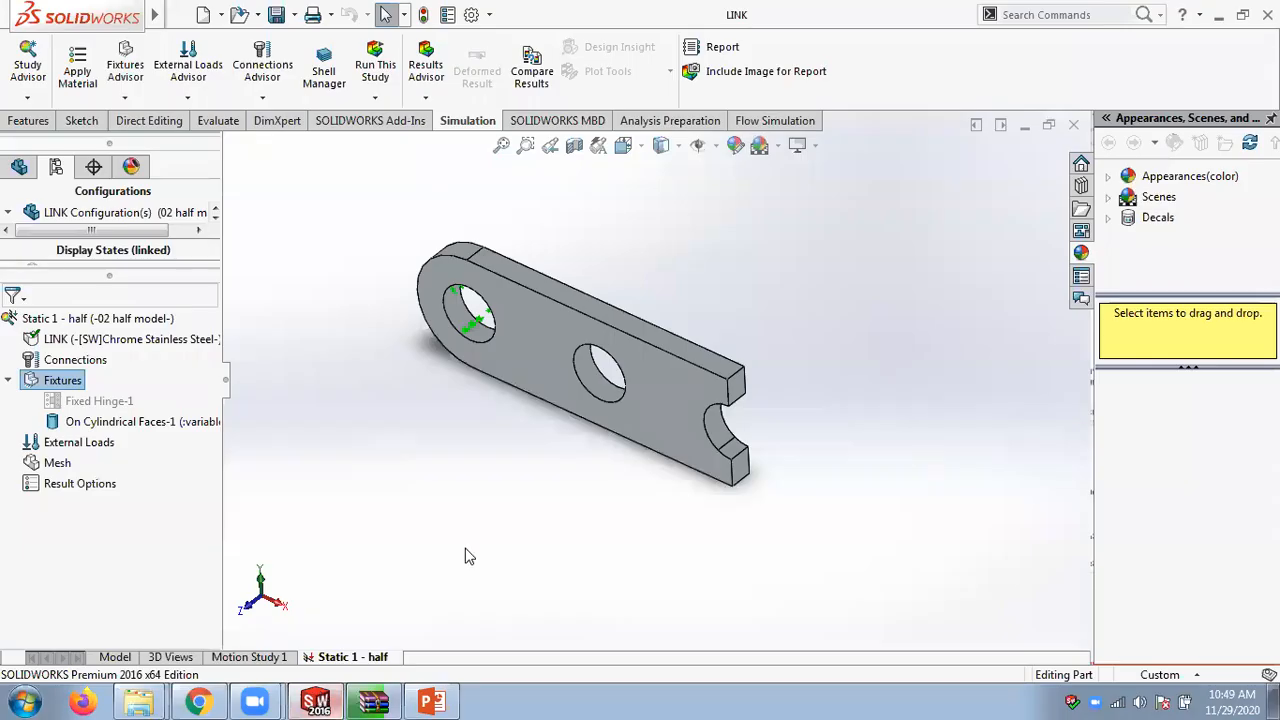
right_click(58, 387)
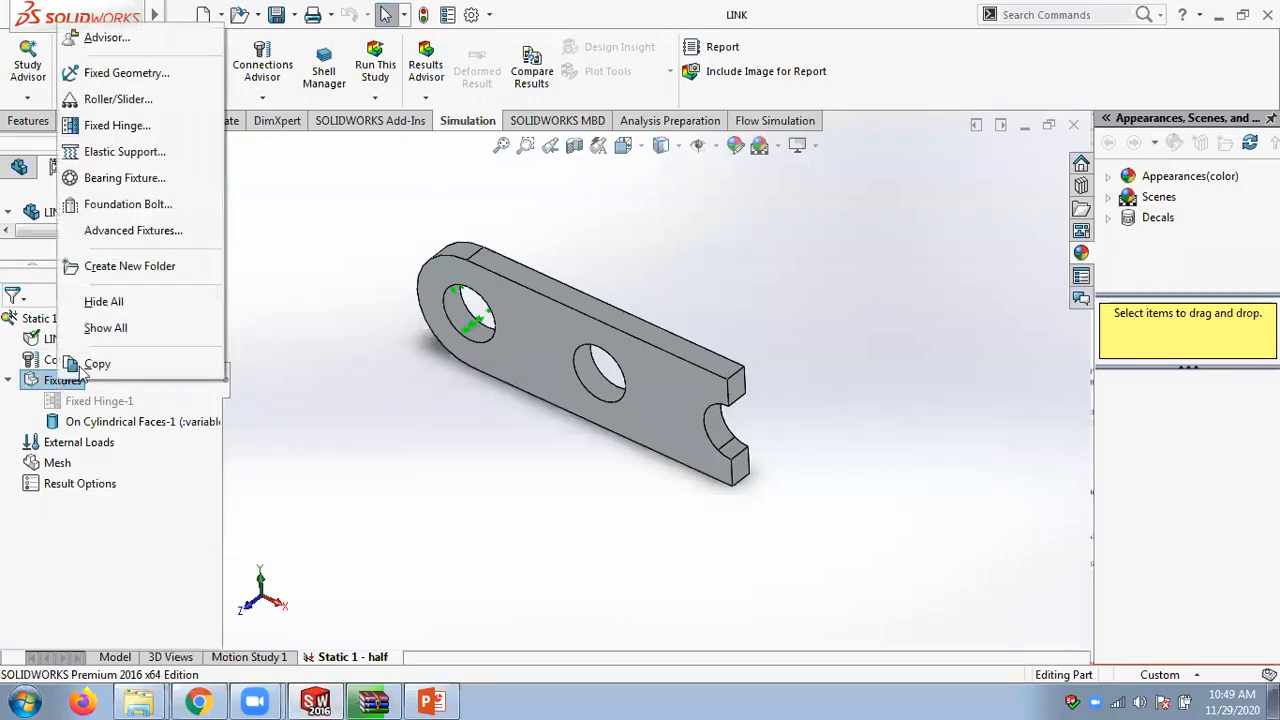
click(150, 230)
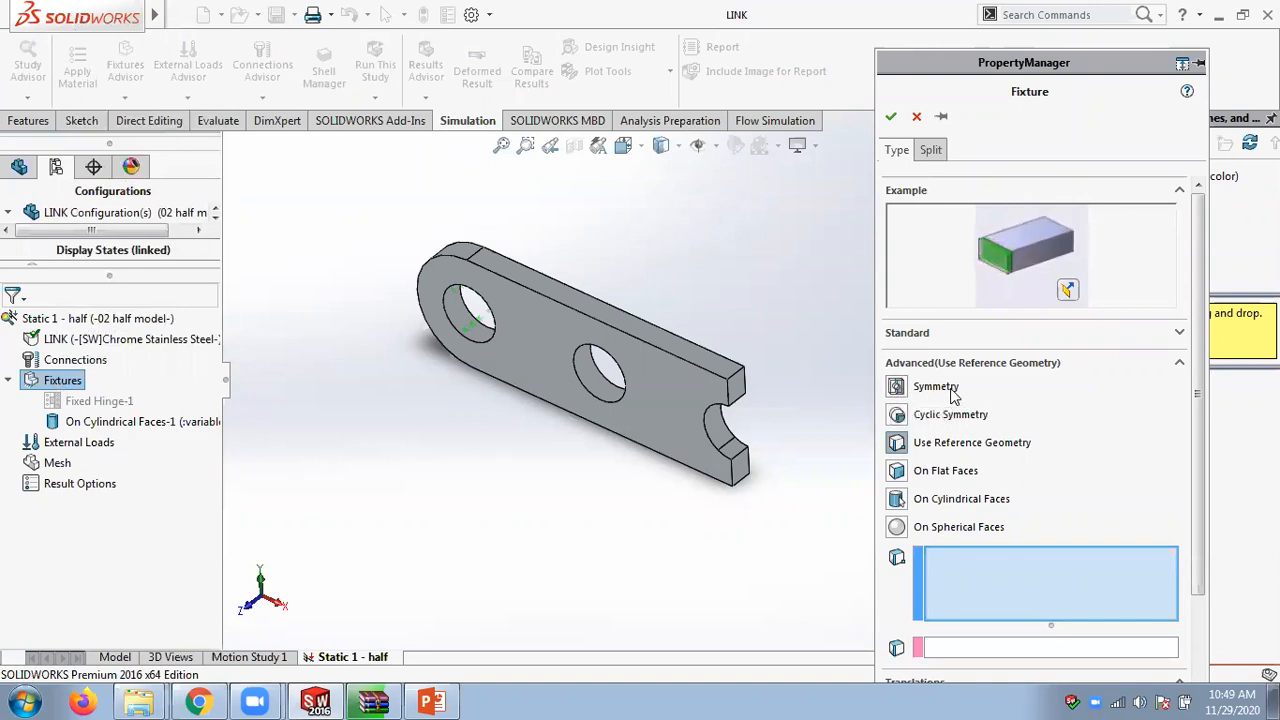
click(742, 387)
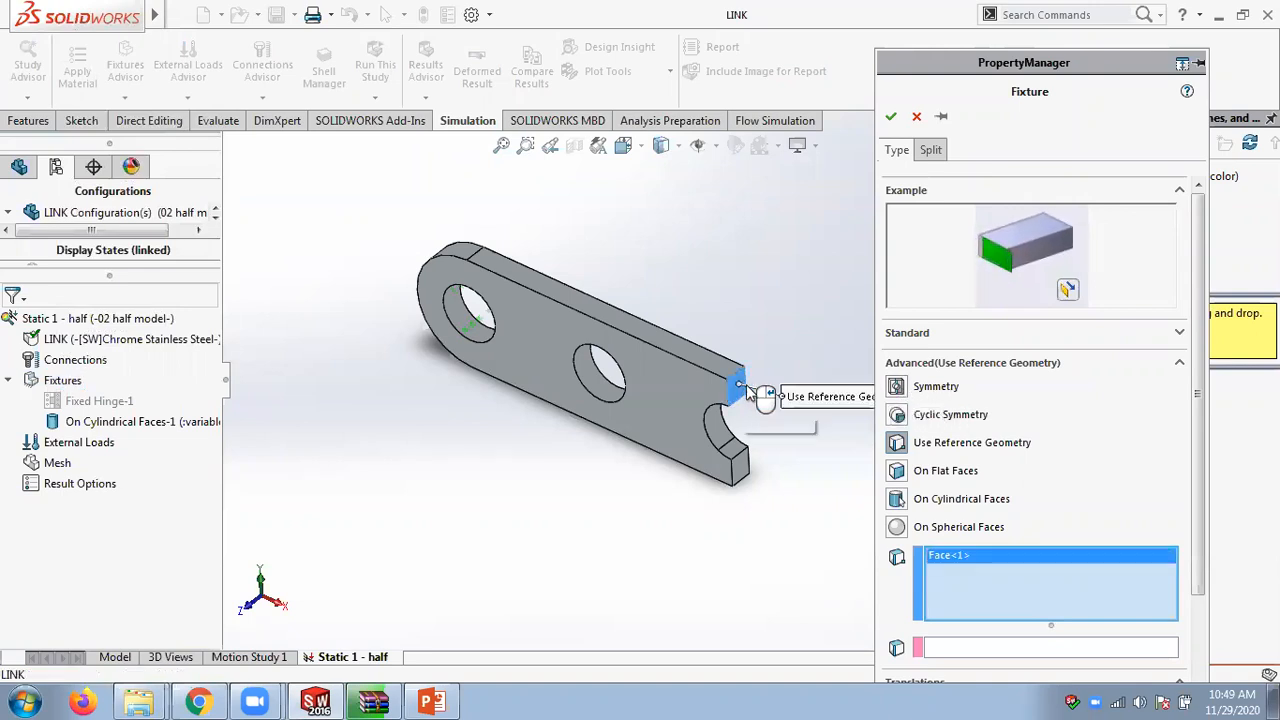
click(748, 474)
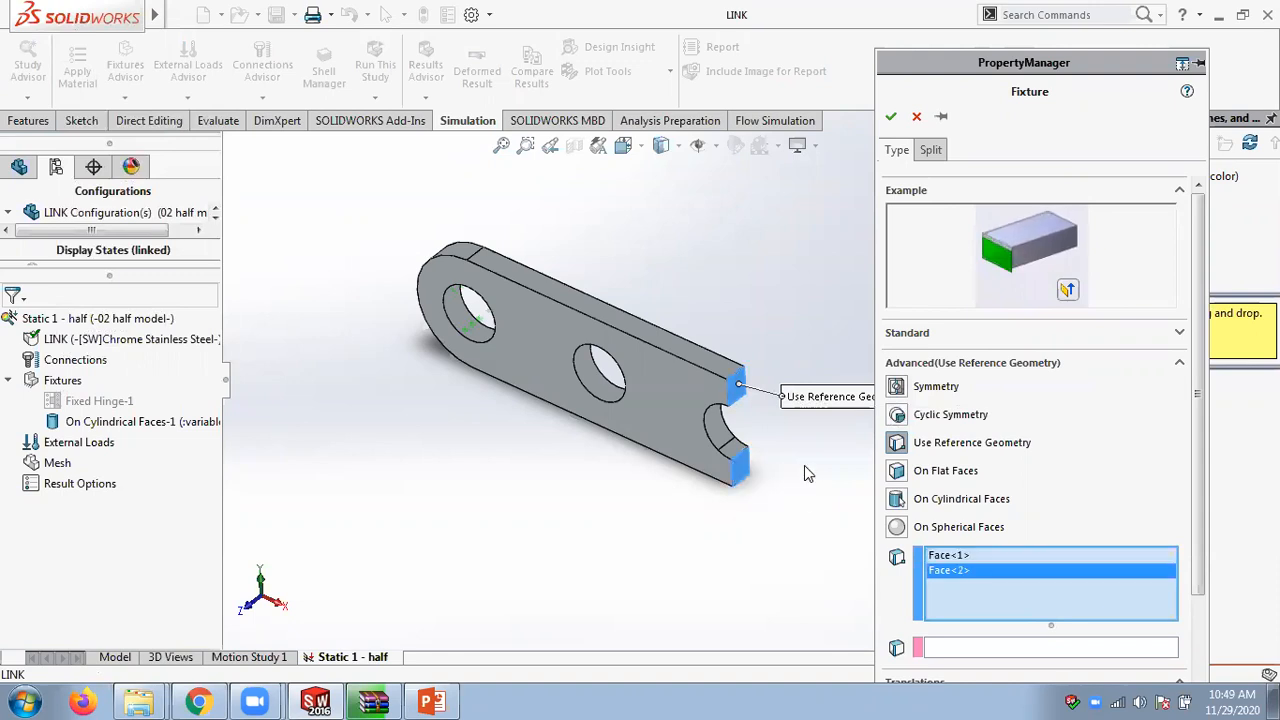
drag(1190, 479, 1197, 597)
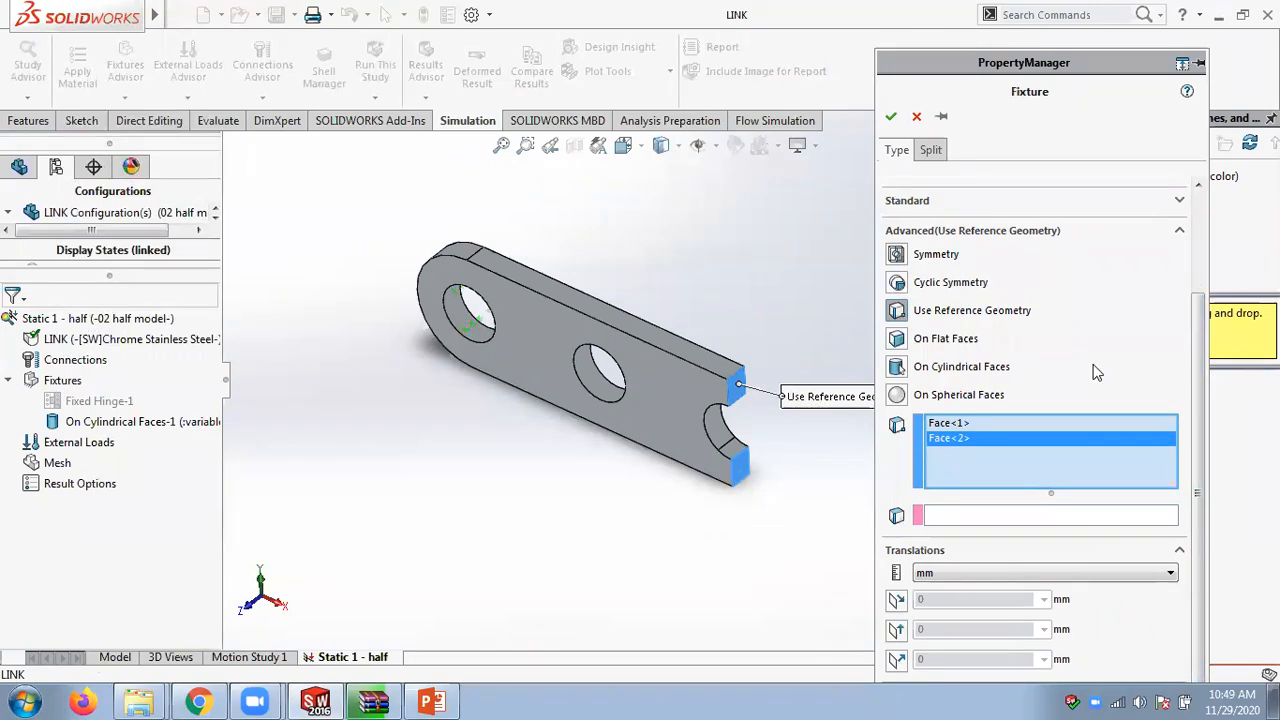
click(891, 116)
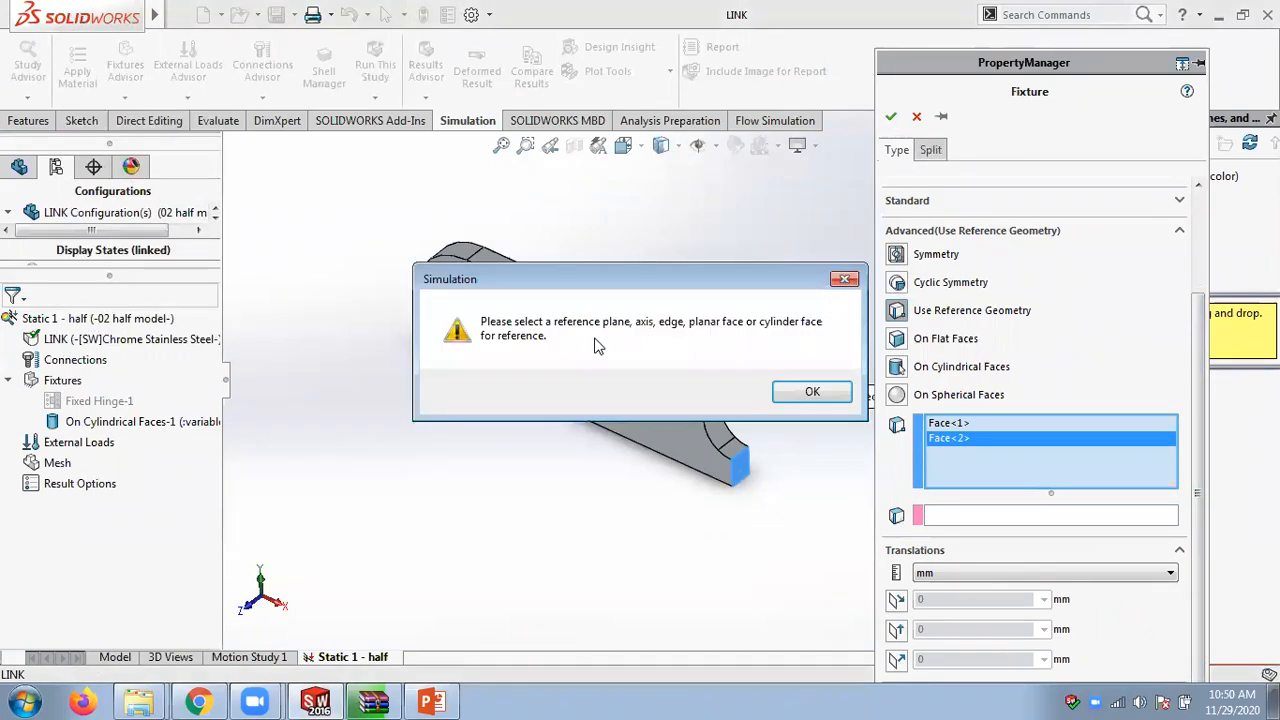
click(808, 393)
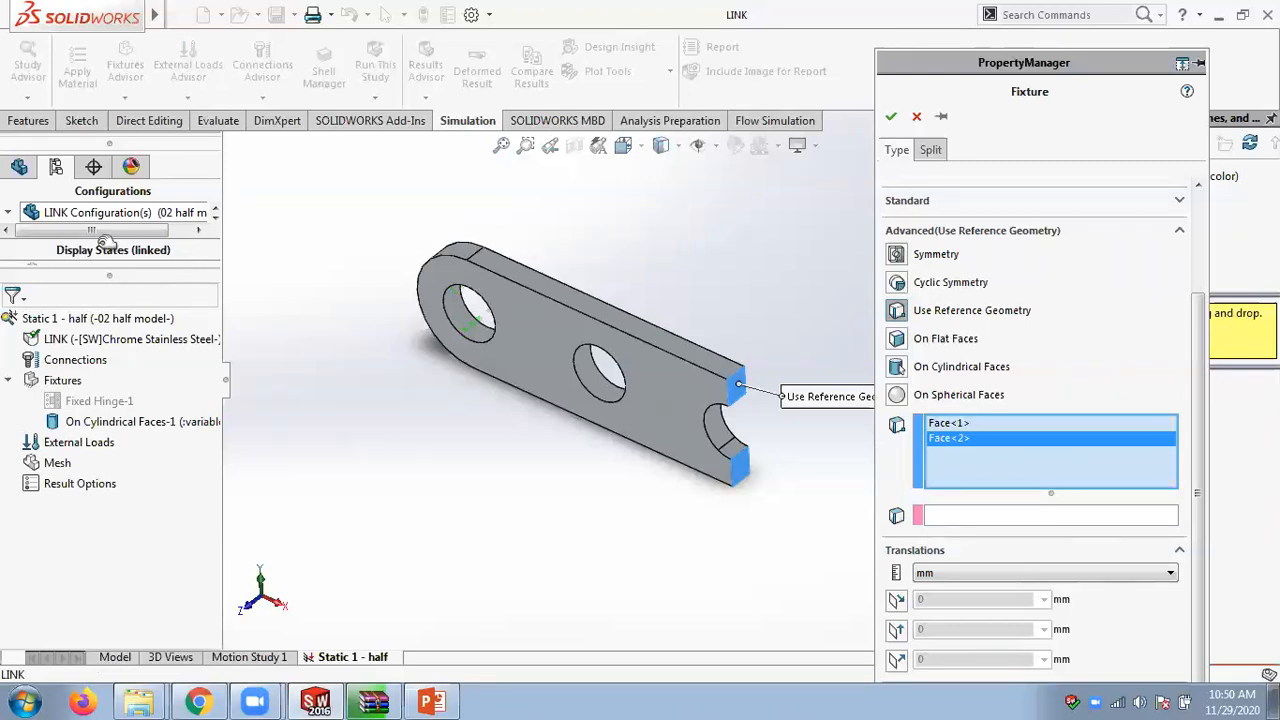
- Bring up the link's feature tree, enlarge its area and locate the Right reference plane
click(8, 212)
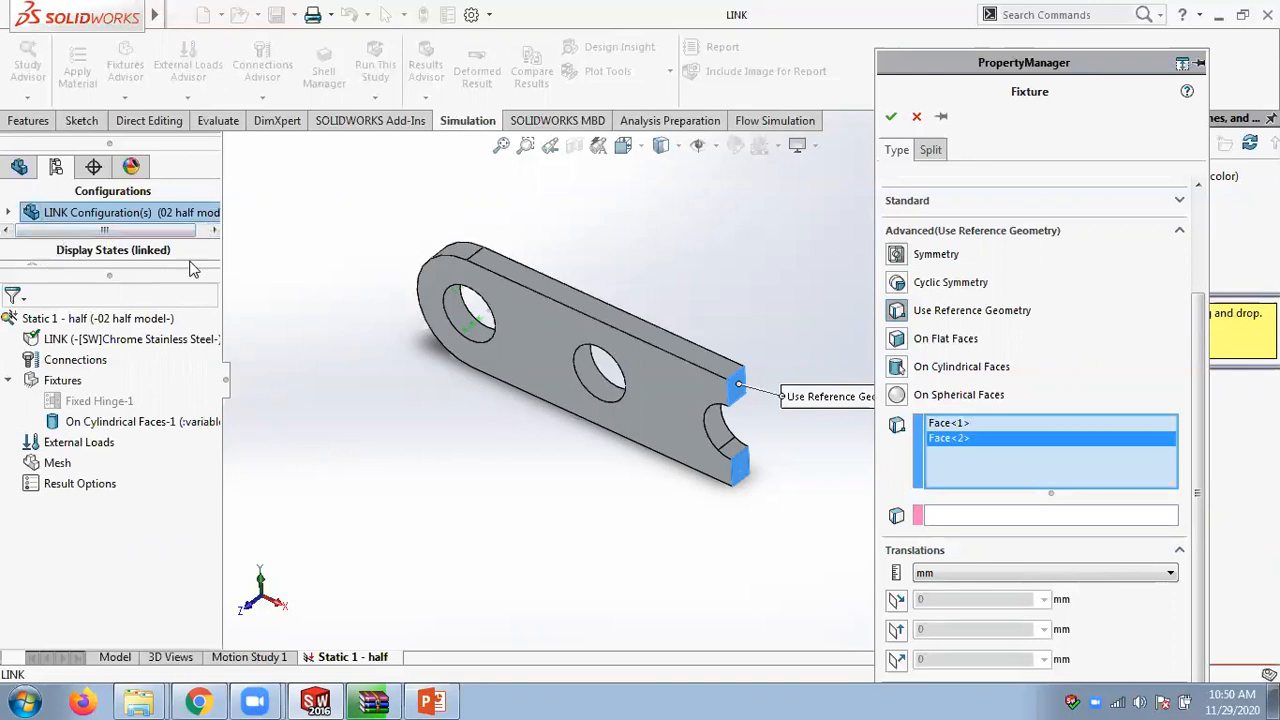
drag(187, 272, 180, 378)
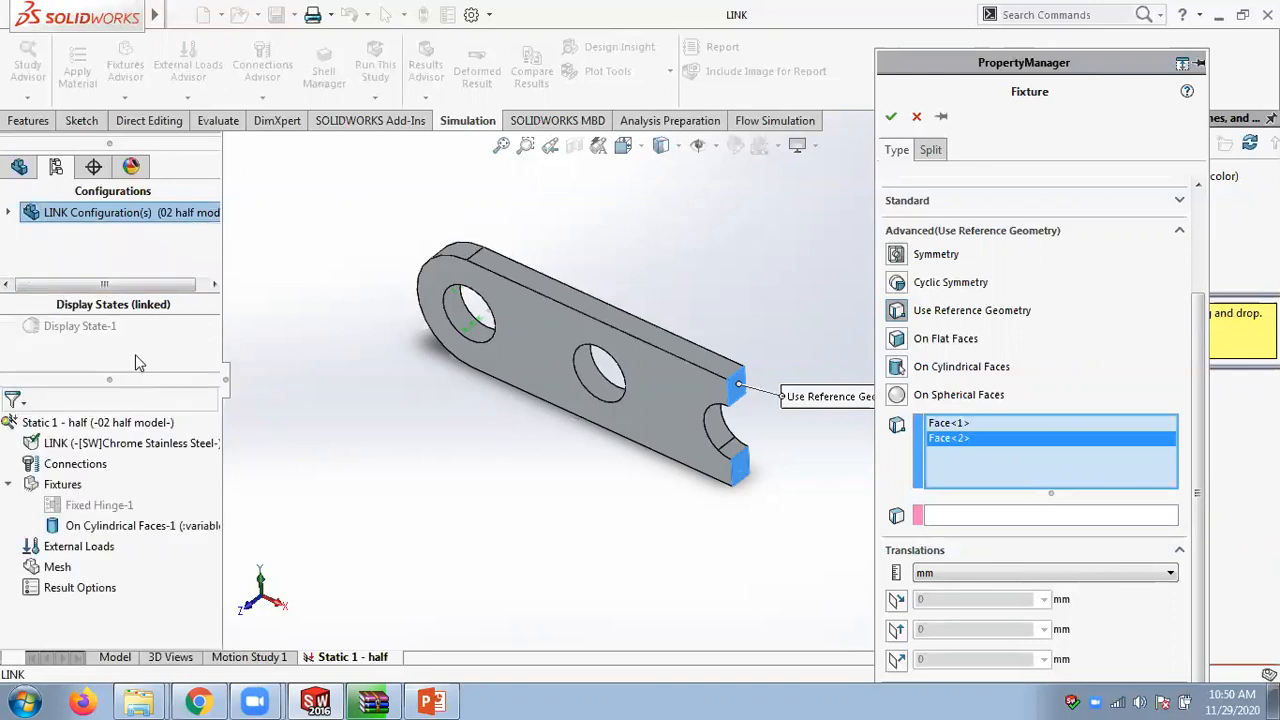
click(8, 212)
click(22, 168)
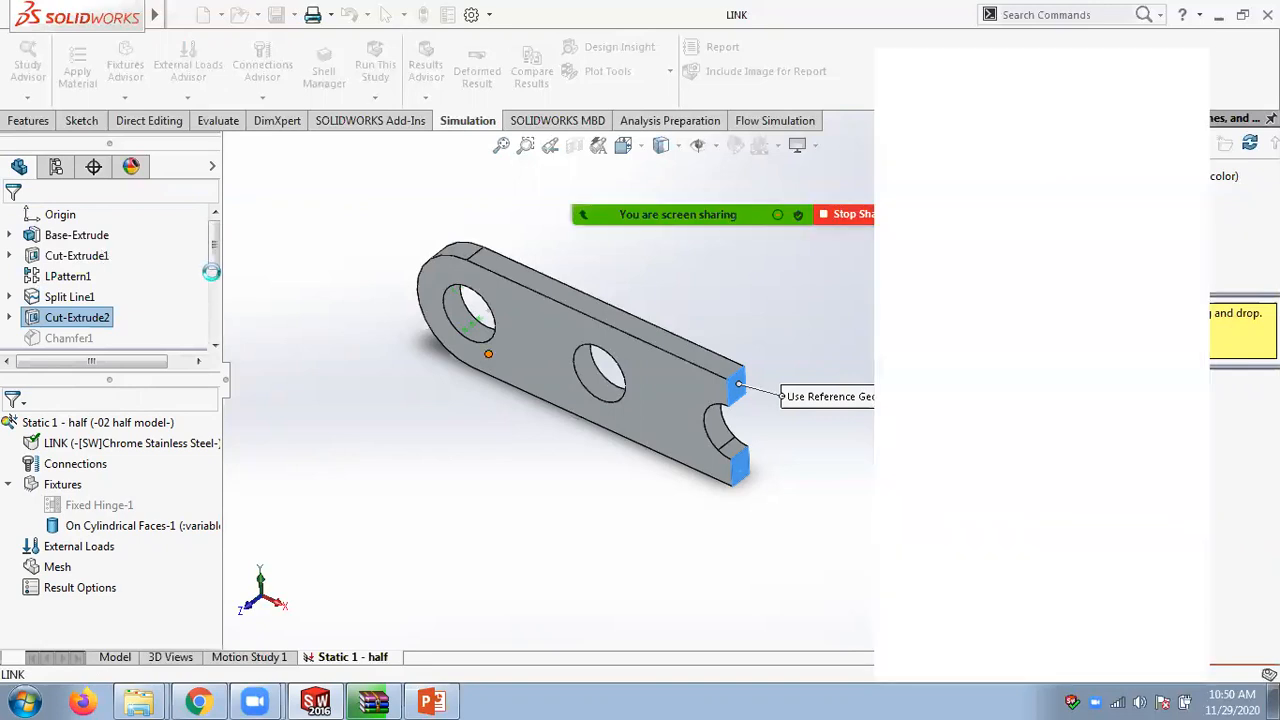
scroll(209, 268, up, 3)
scroll(216, 228, down, 3)
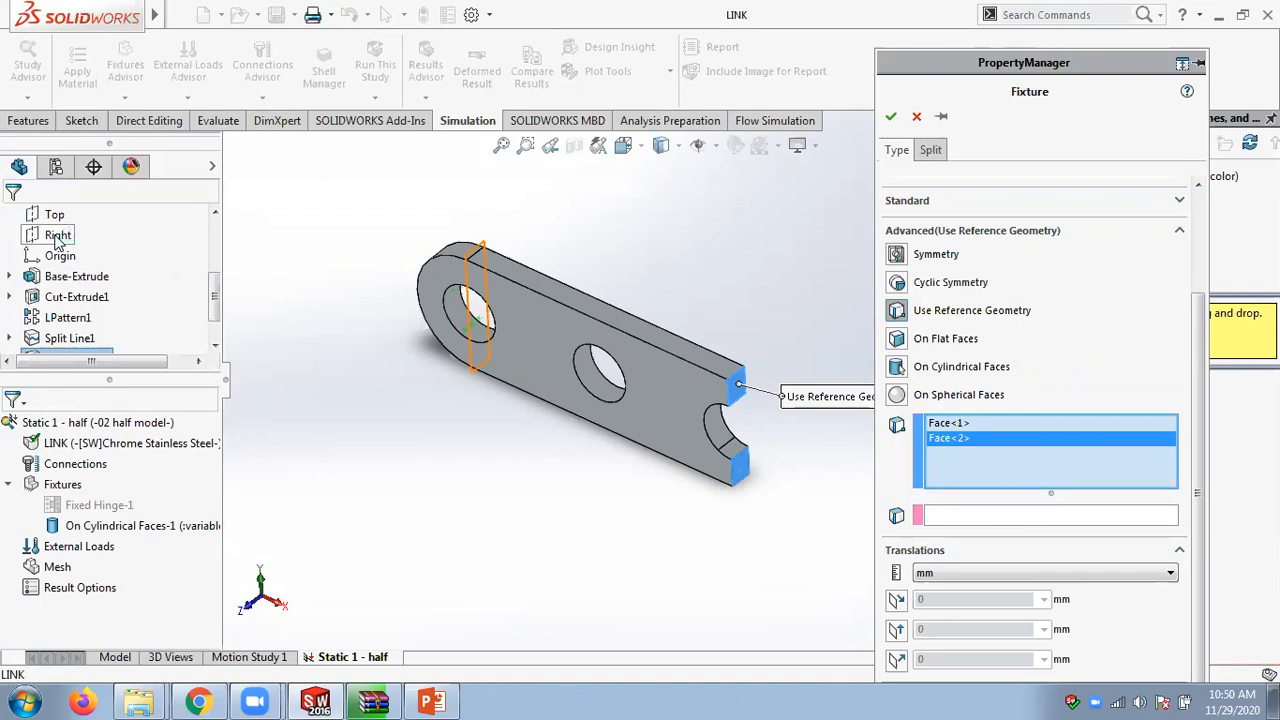
- Assign the Right plane as the direction reference of the Use Reference Geometry fixture, replacing the wrongly picked face
click(966, 517)
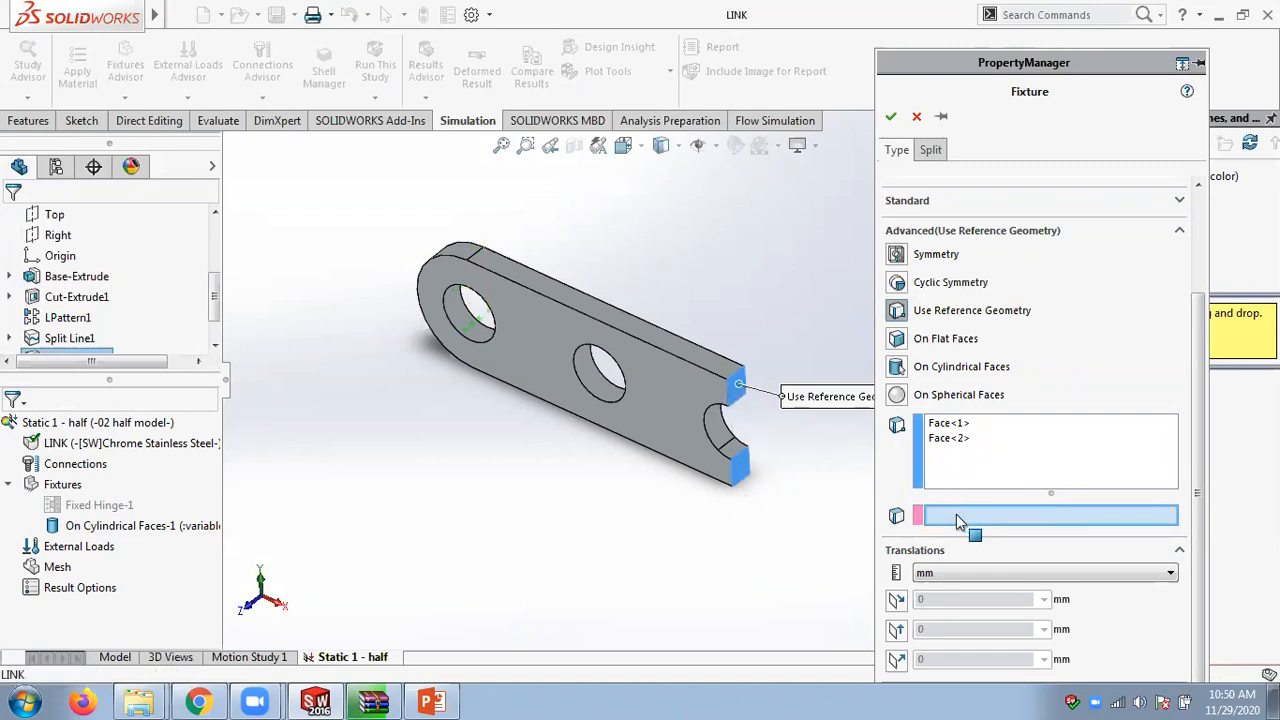
click(60, 235)
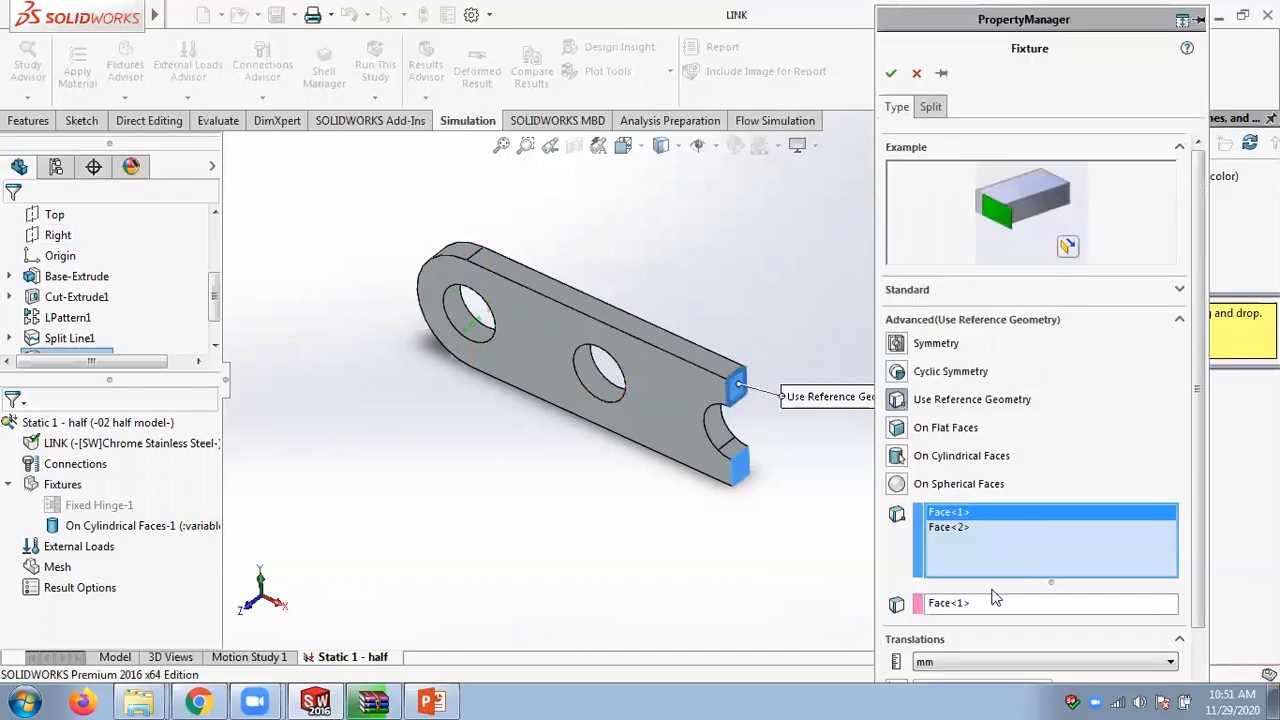
click(948, 607)
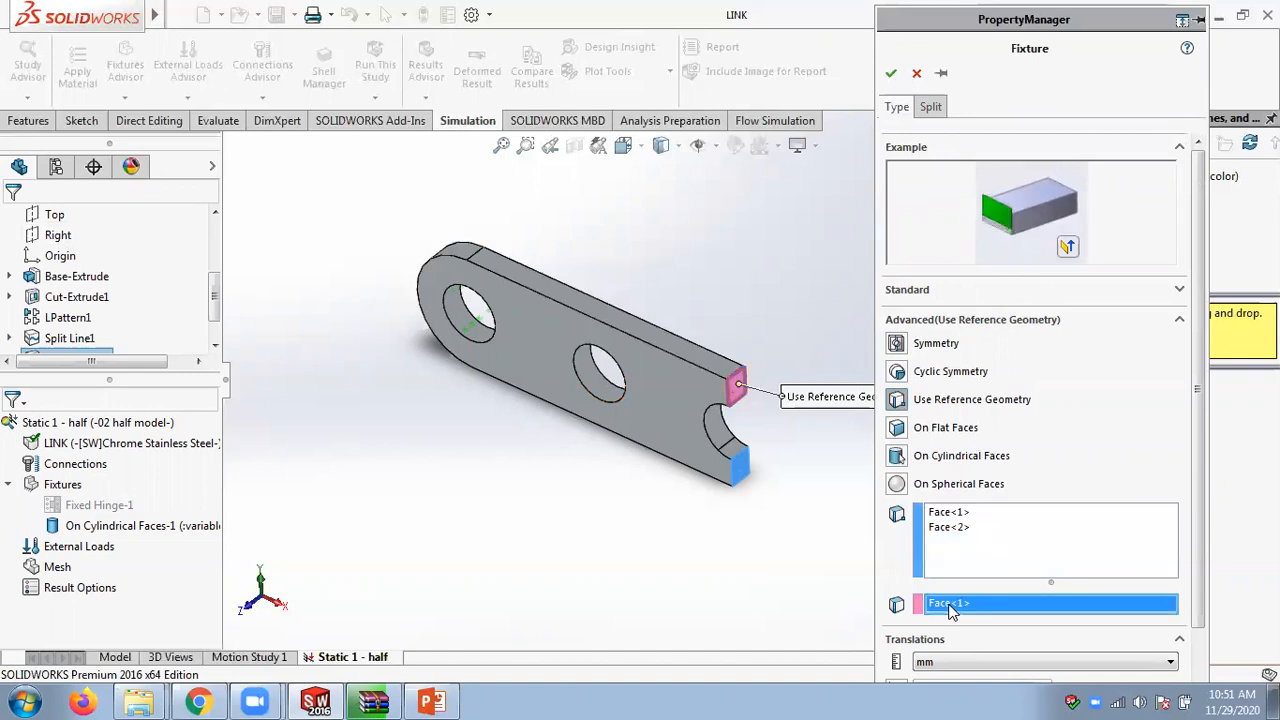
right_click(949, 608)
click(988, 561)
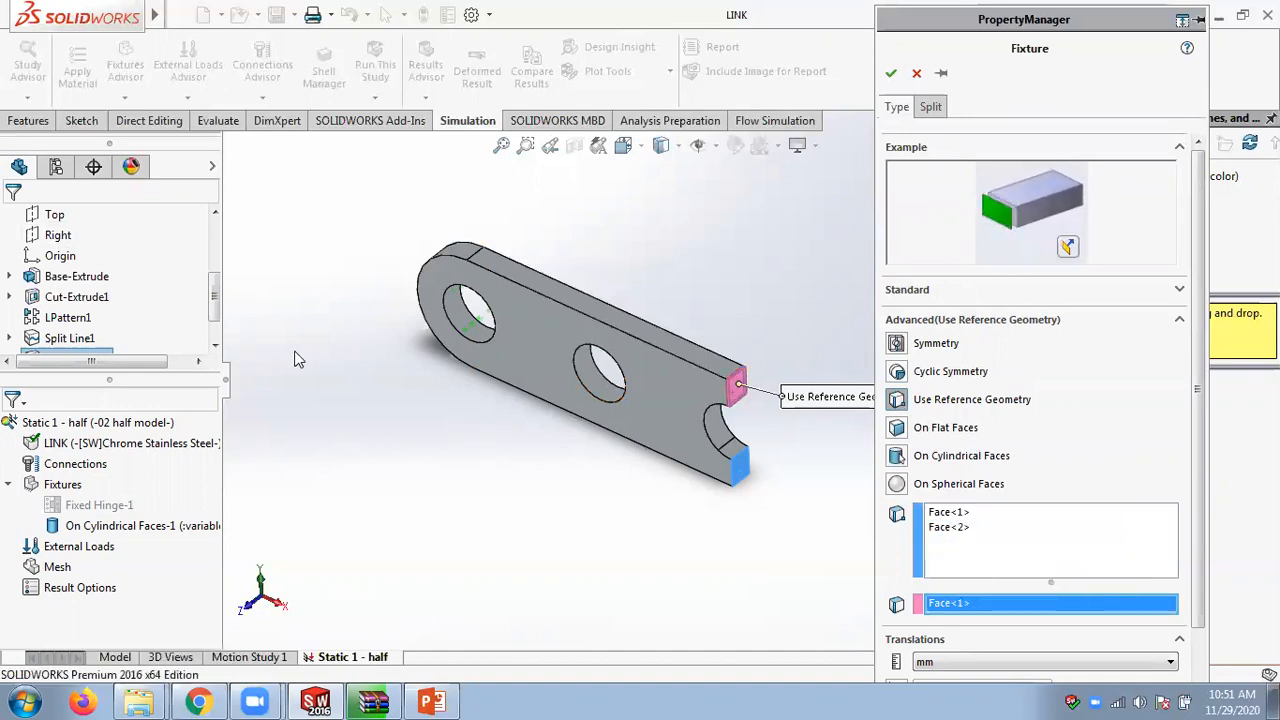
click(61, 240)
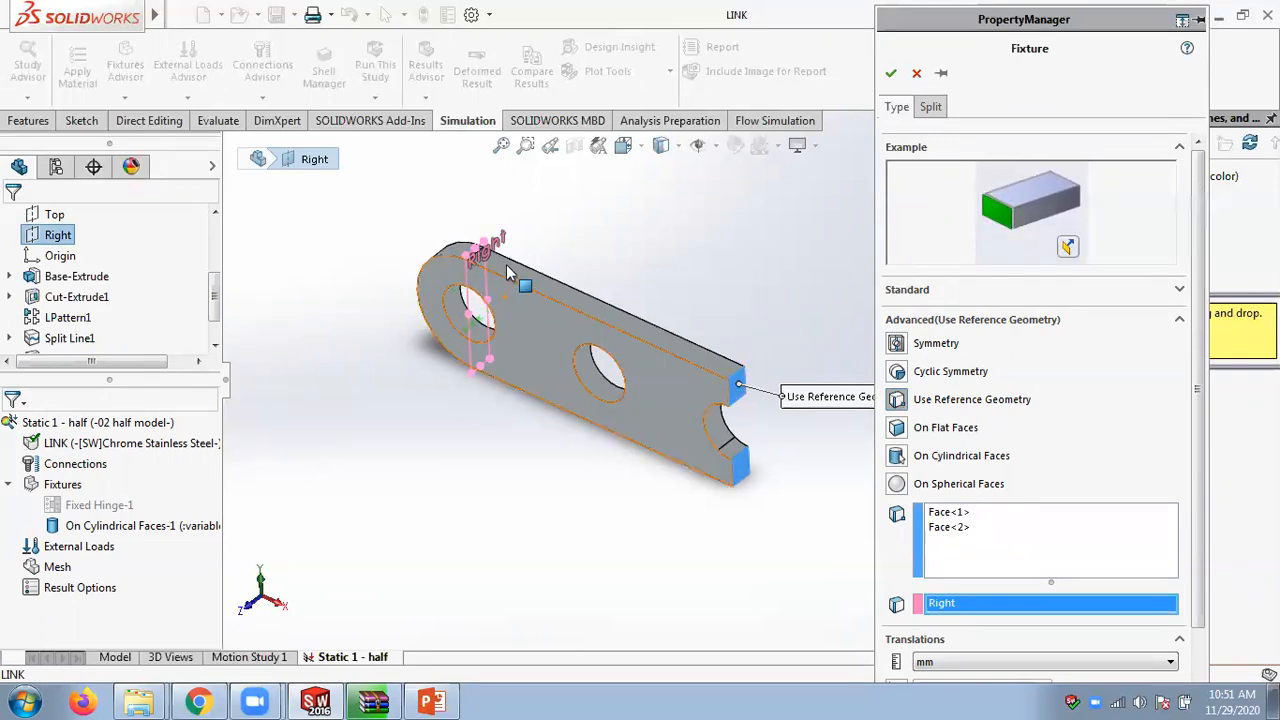
- Restrain the translation normal to the Right plane at 0 mm on both cut faces and accept the fixture
click(890, 73)
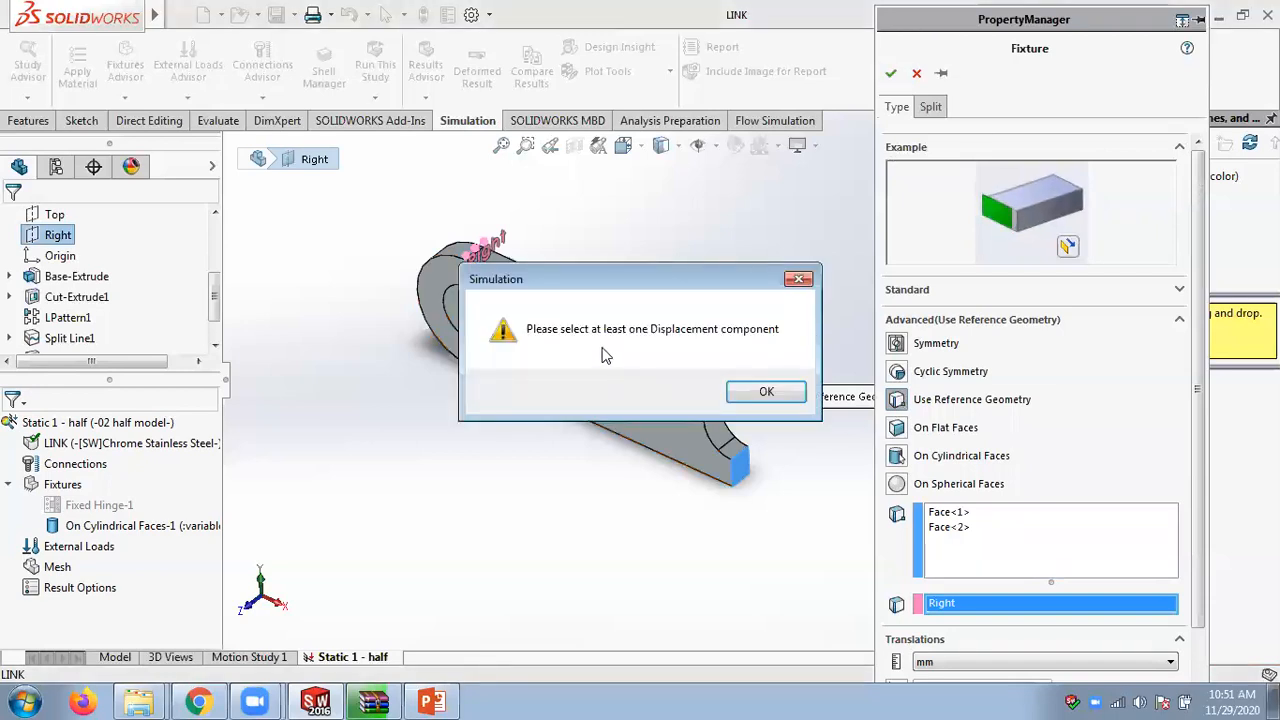
click(758, 391)
scroll(1192, 487, down, 3)
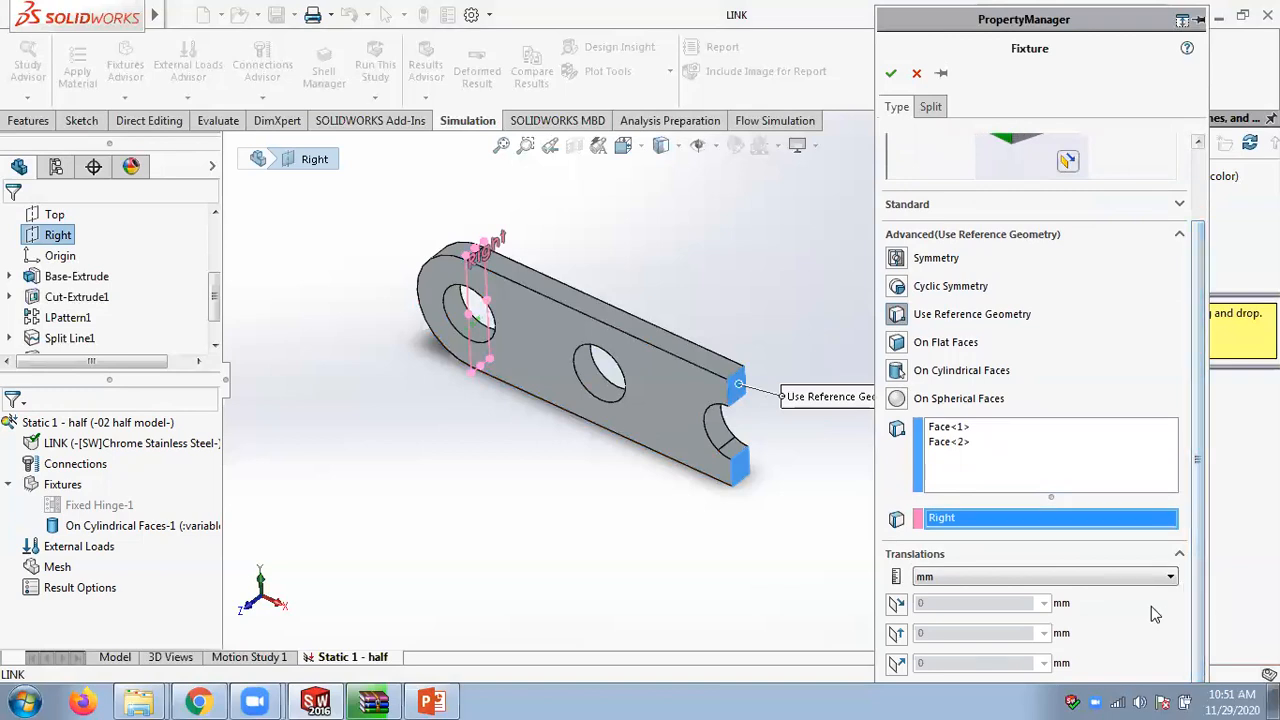
click(897, 665)
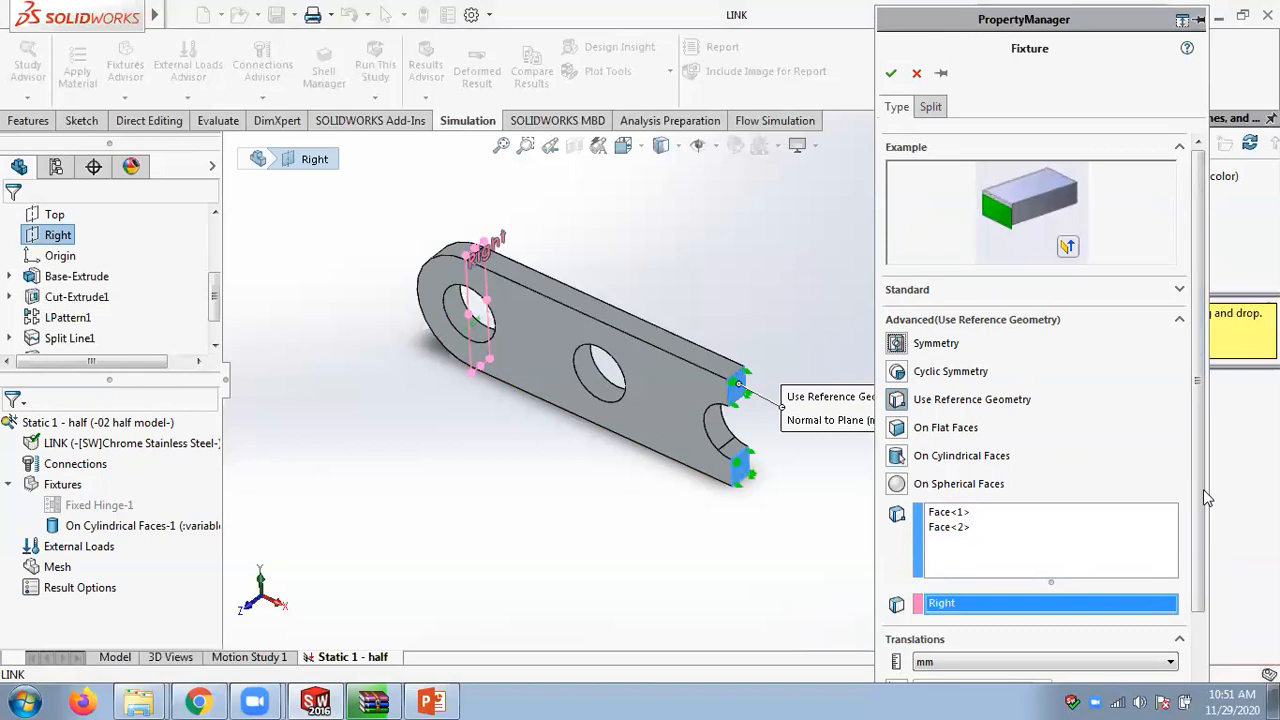
scroll(1203, 489, down, 2)
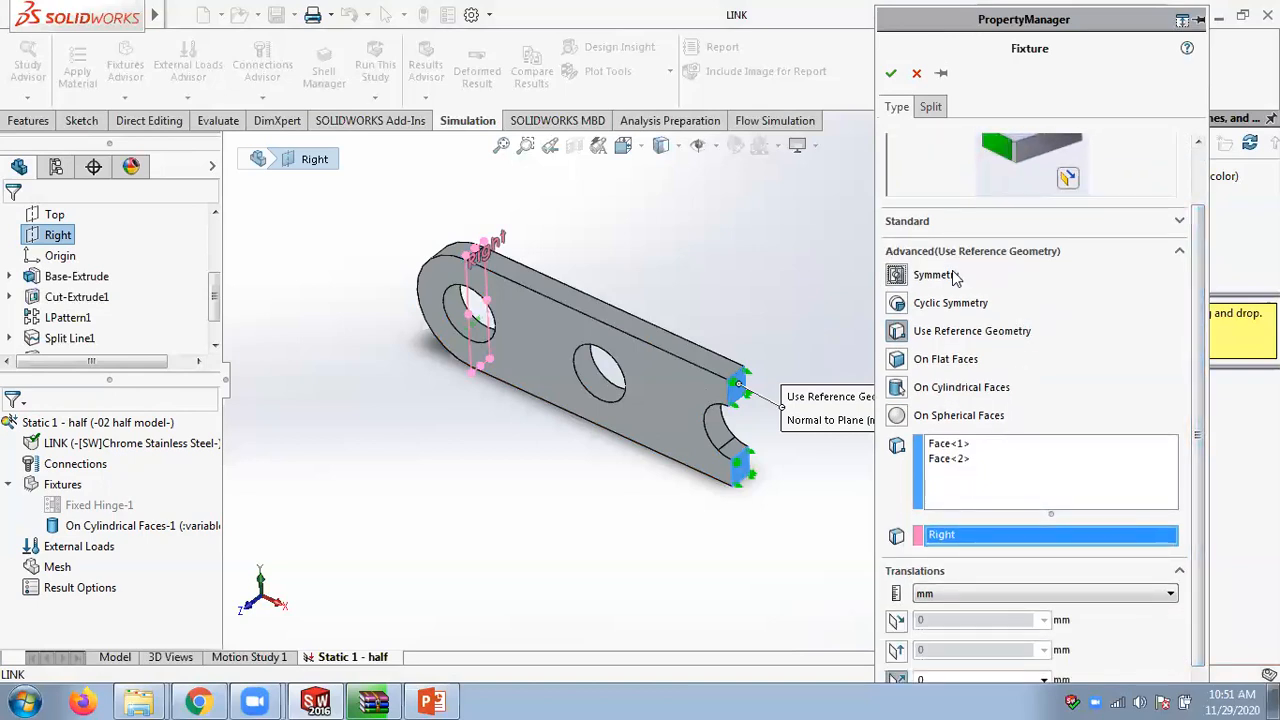
click(955, 449)
click(955, 459)
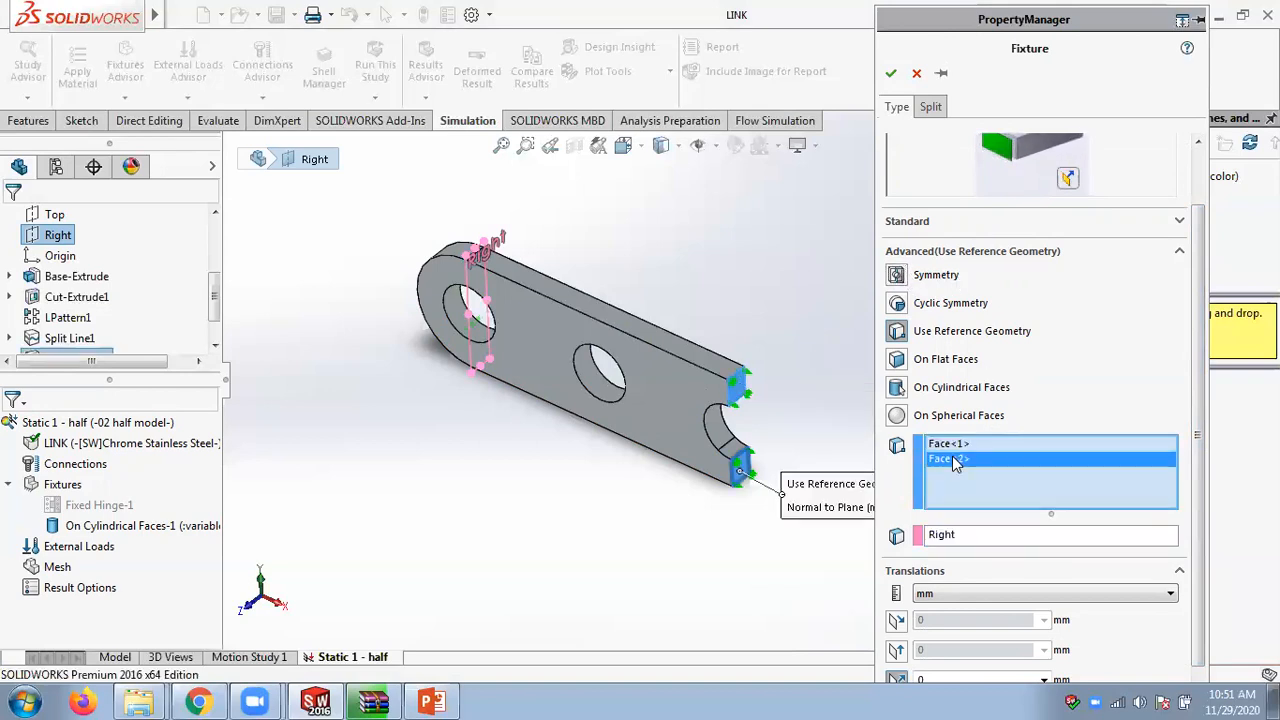
click(948, 538)
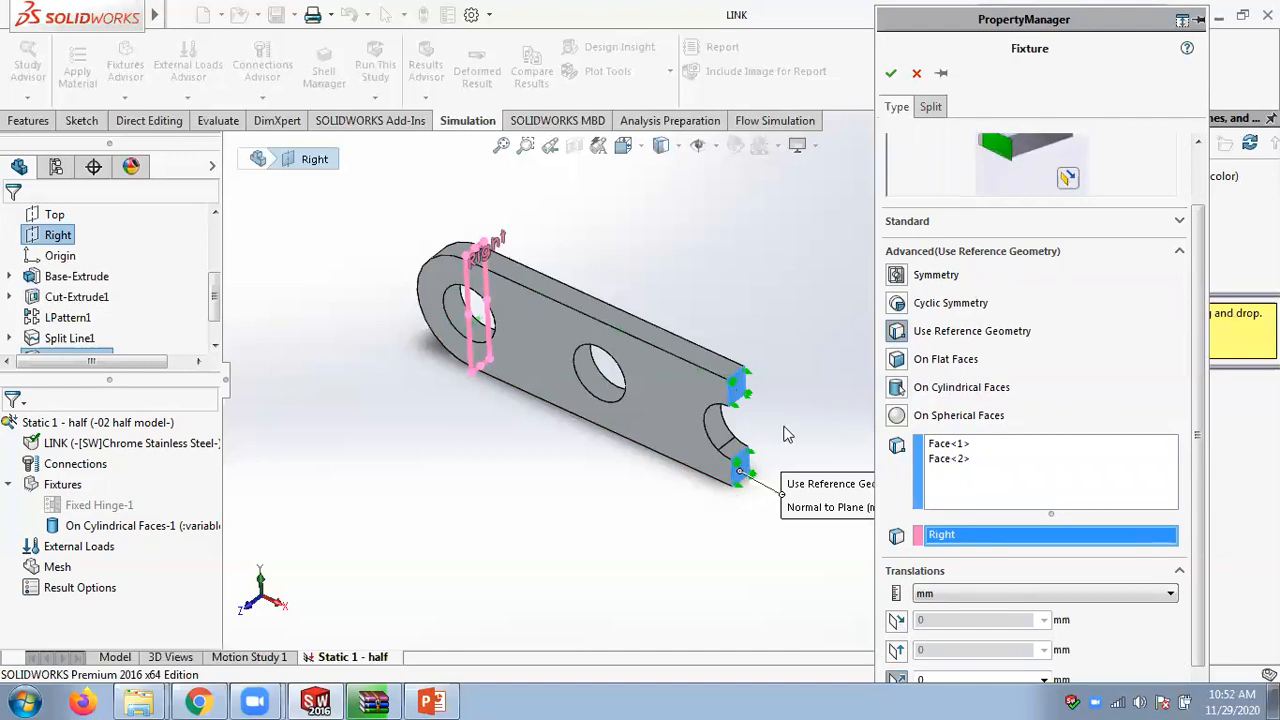
click(892, 75)
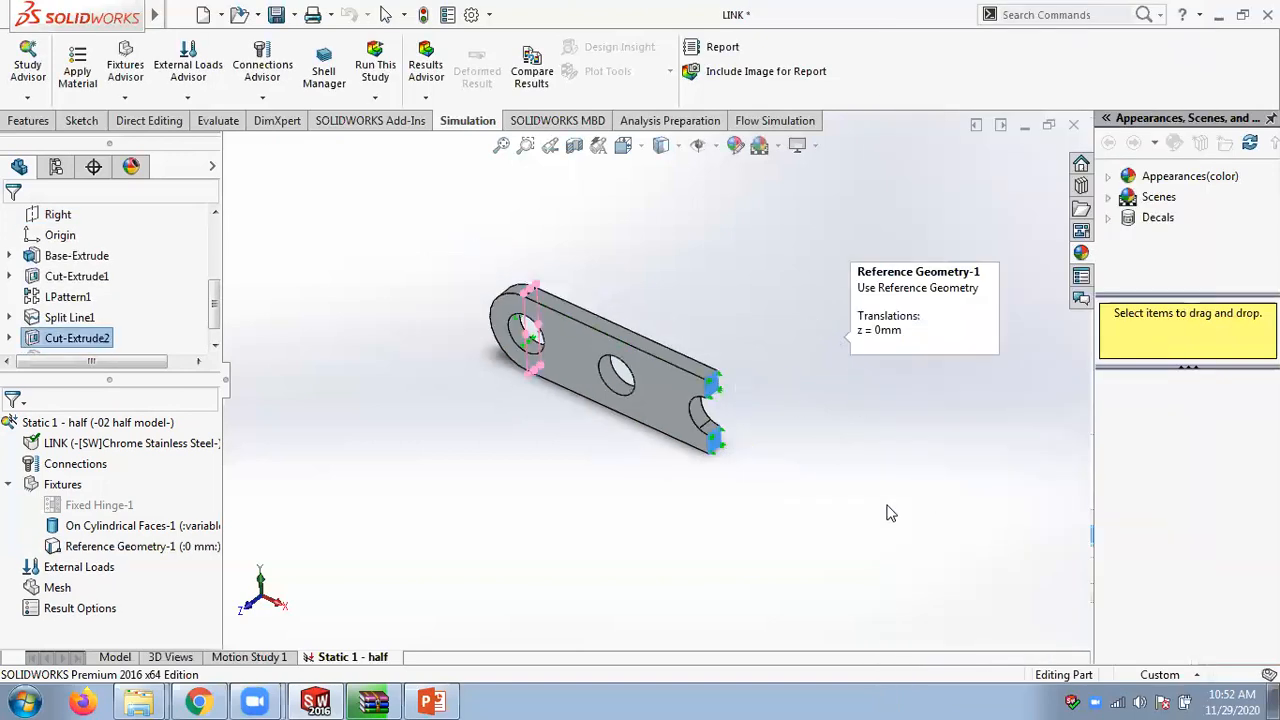
- Reopen the Reference Geometry fixture's definition, review its faces, direction reference and translations, and accept it
right_click(91, 550)
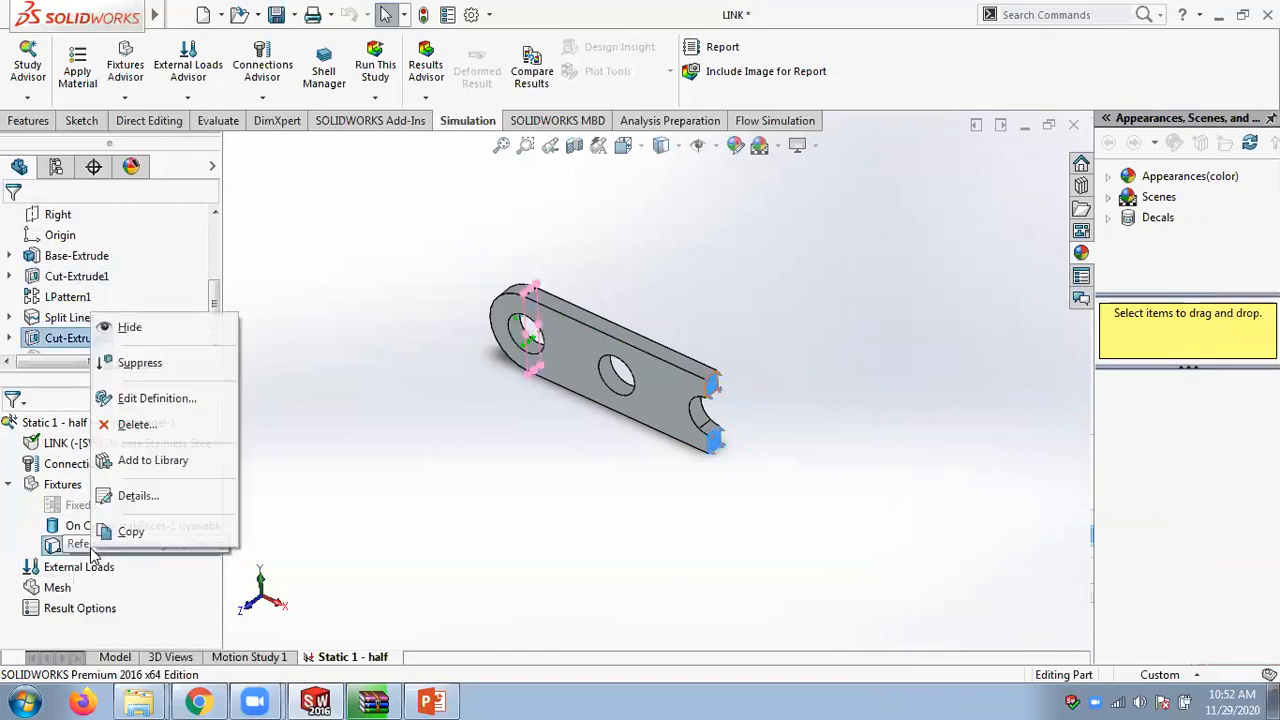
click(157, 398)
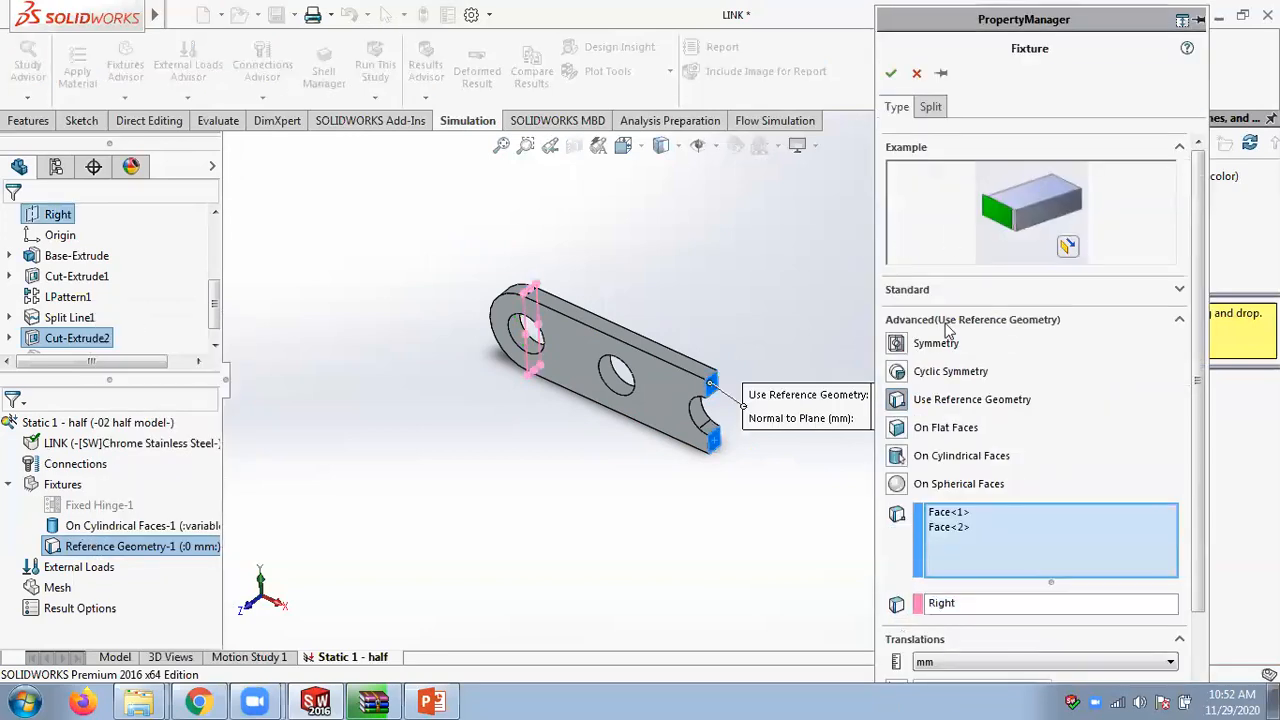
click(946, 513)
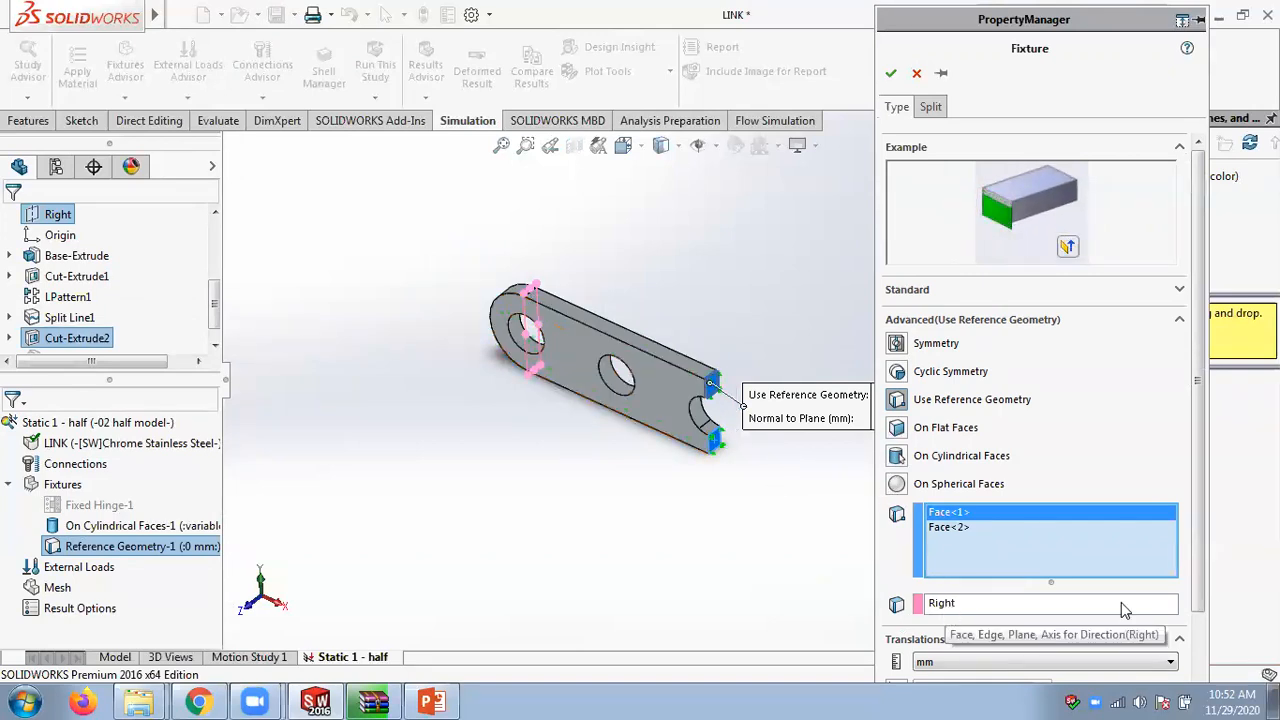
scroll(1205, 570, down, 2)
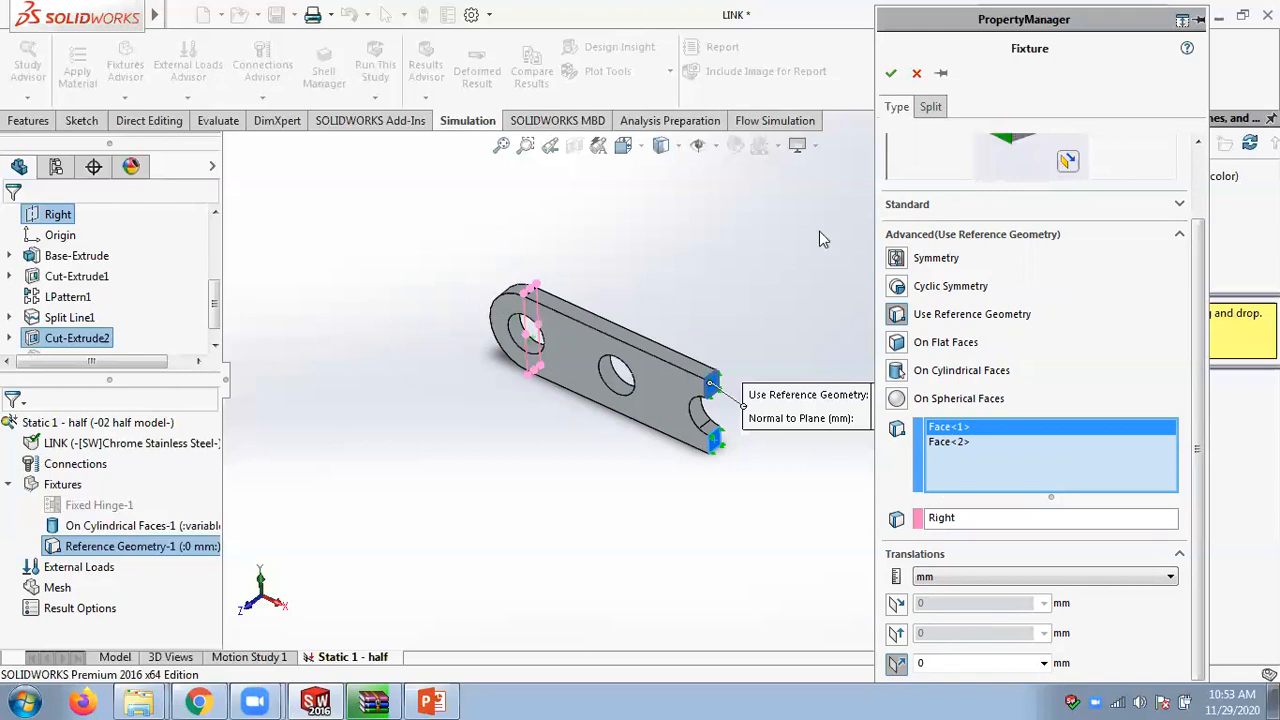
click(891, 73)
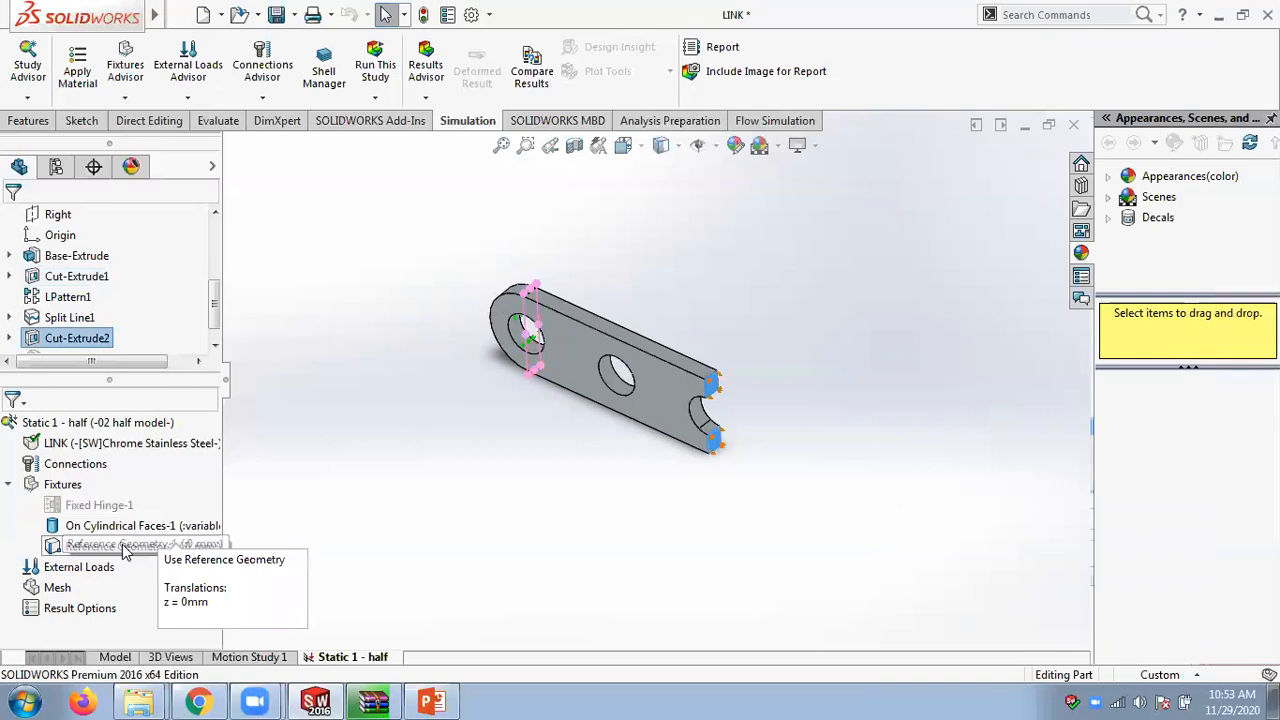
- Switch to the Chapter 04 PowerPoint slides and examine the Applying load slide and the project description of the link's loading
right_click(63, 571)
click(583, 501)
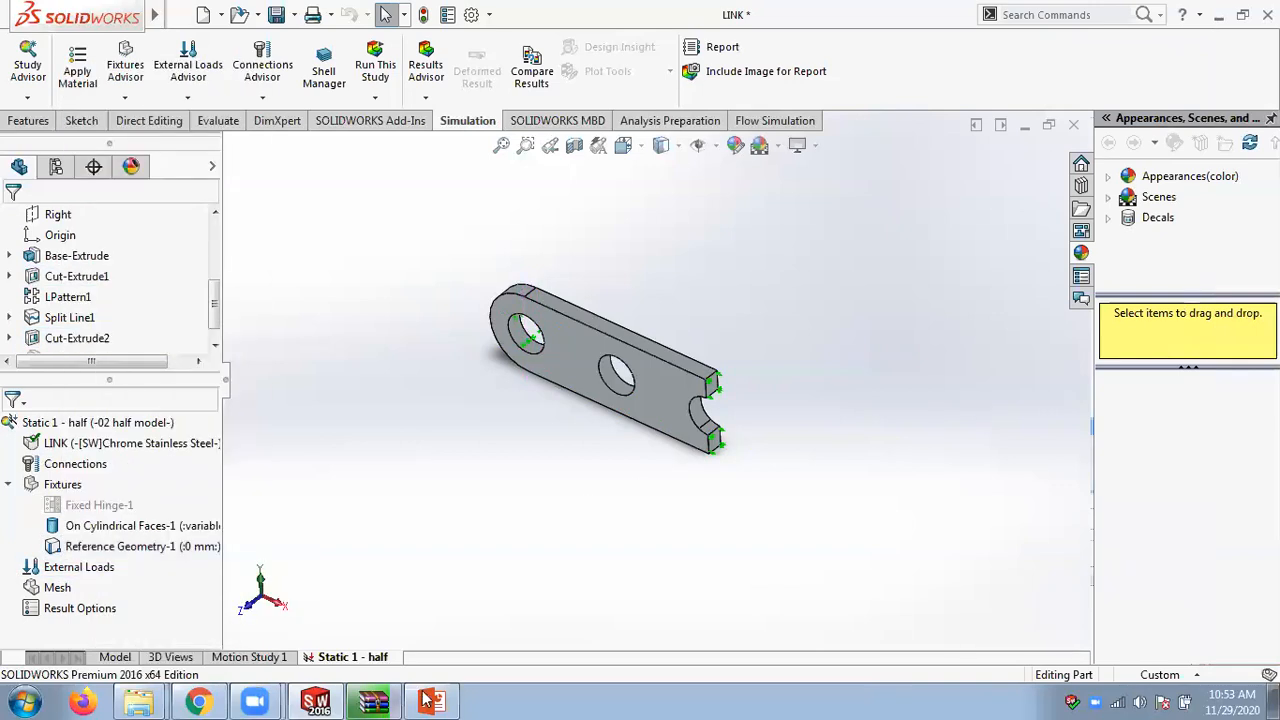
click(430, 701)
scroll(553, 418, down, 1)
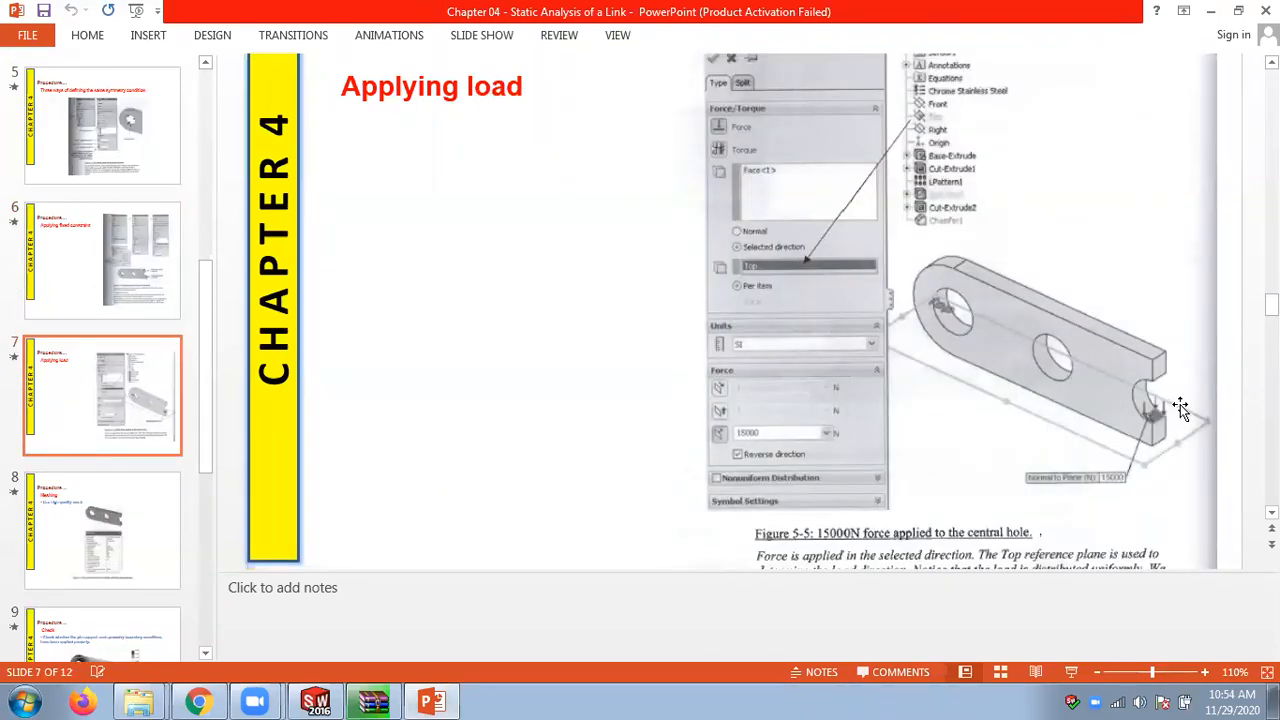
scroll(631, 397, up, 10)
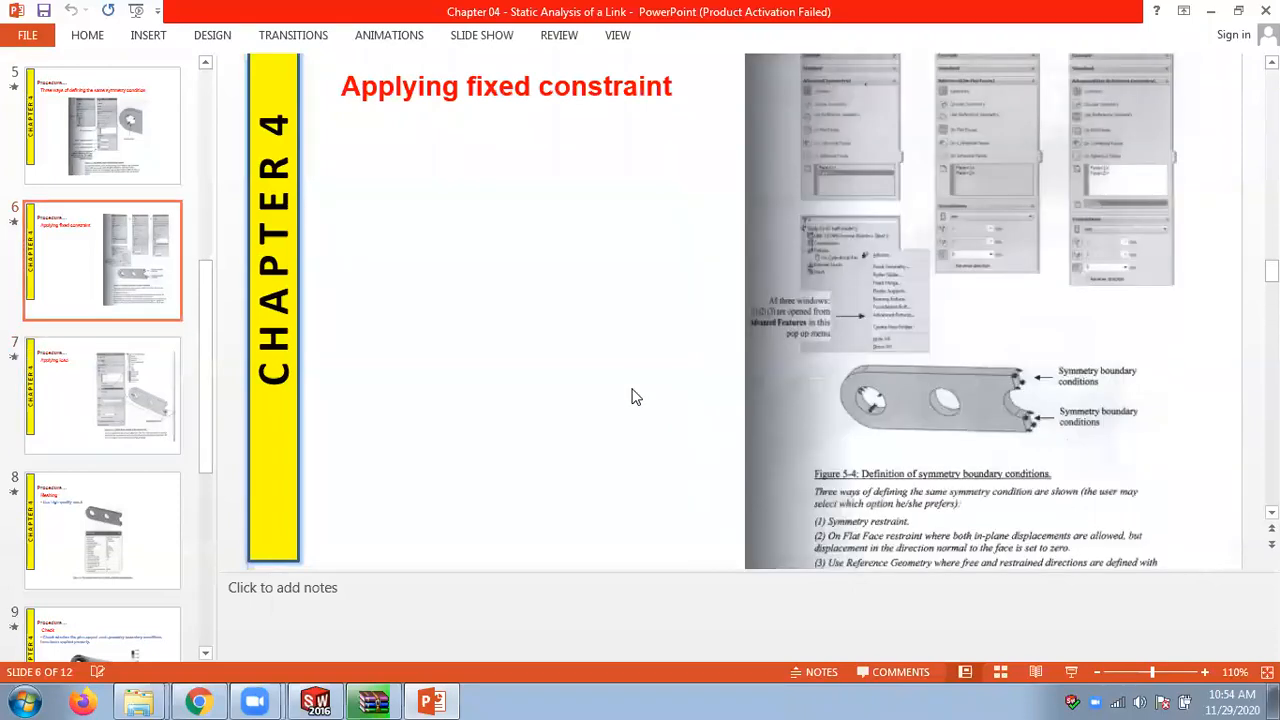
scroll(631, 392, down, 1)
scroll(631, 392, up, 1)
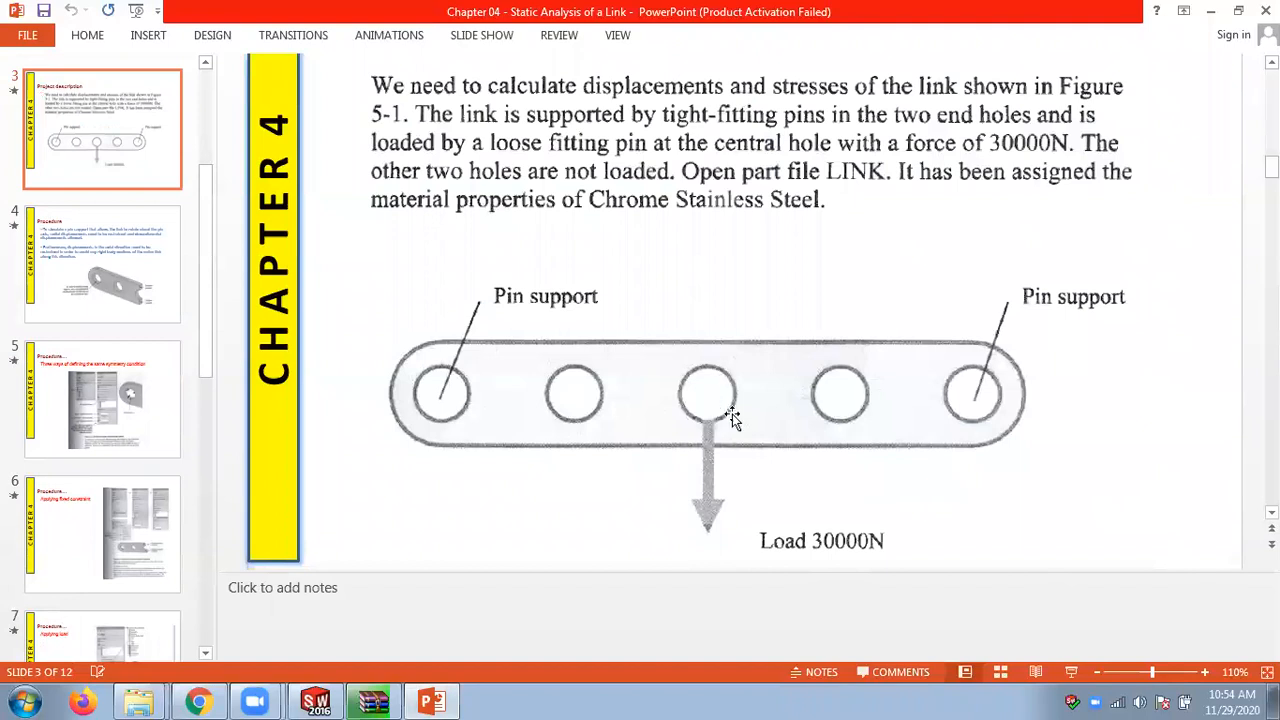
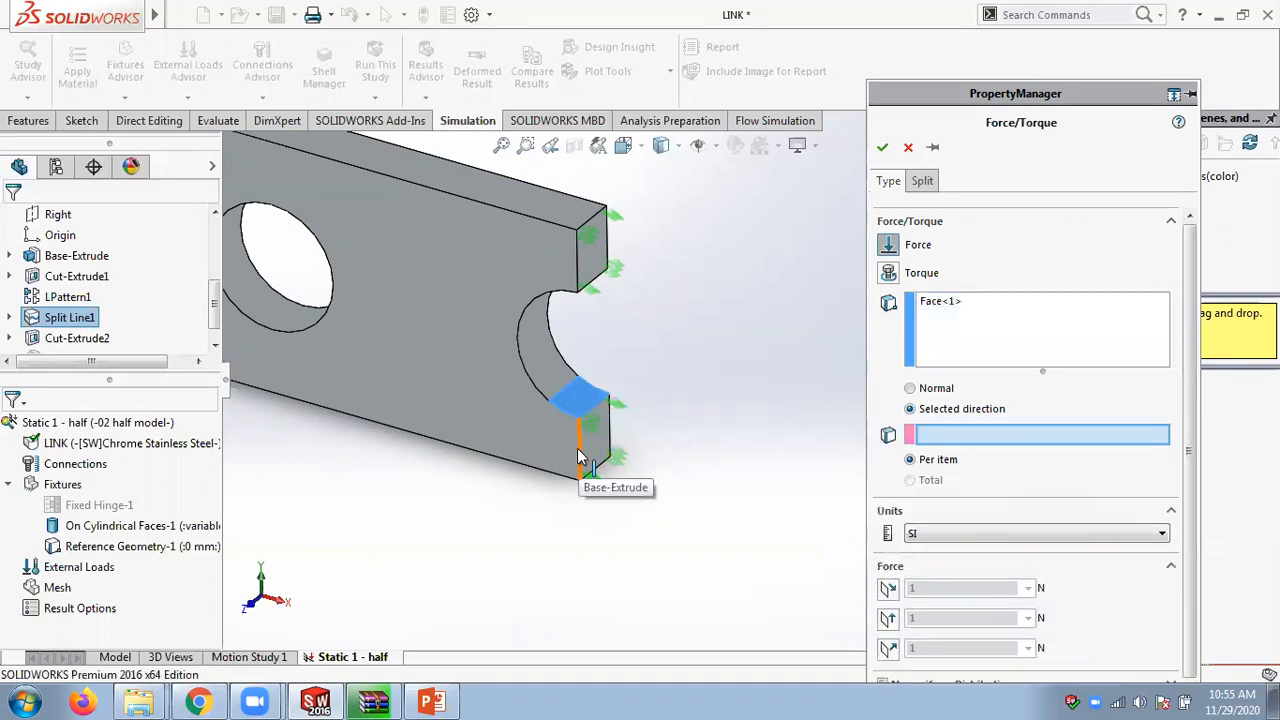
- Use the Top plane as the direction reference for the force on the lower split face of the cut central hole
drag(213, 313, 214, 283)
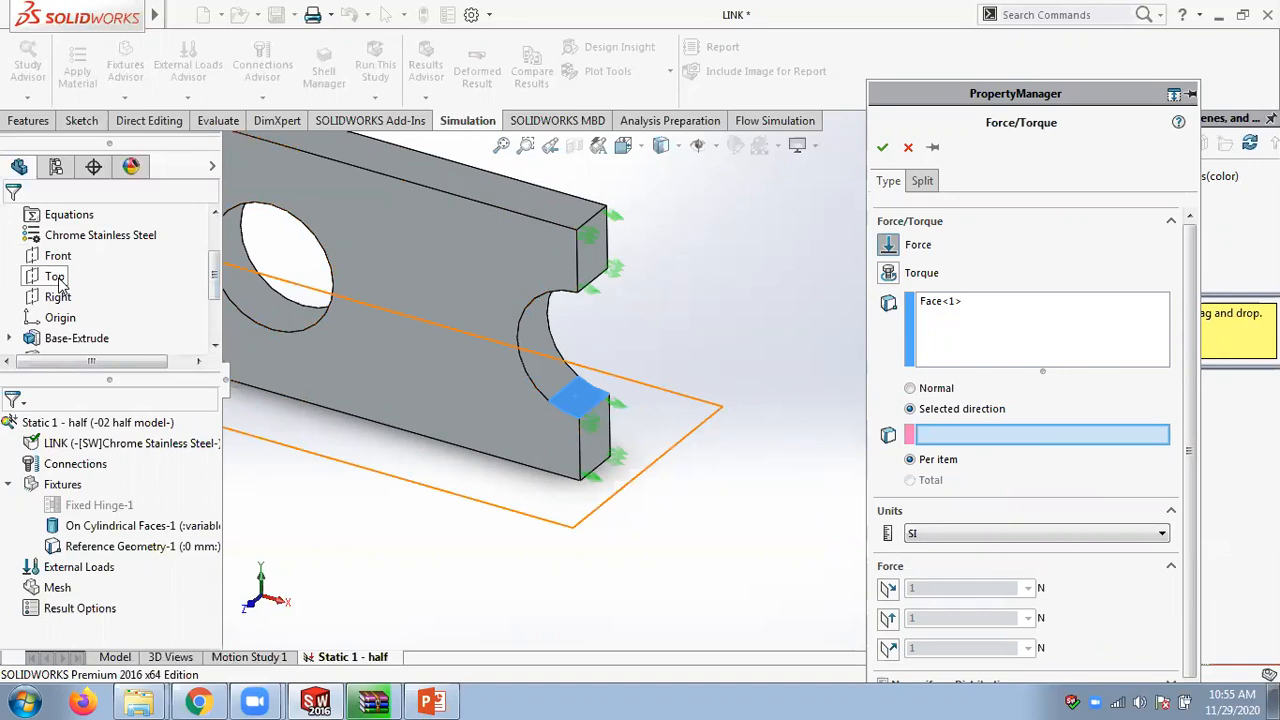
click(55, 277)
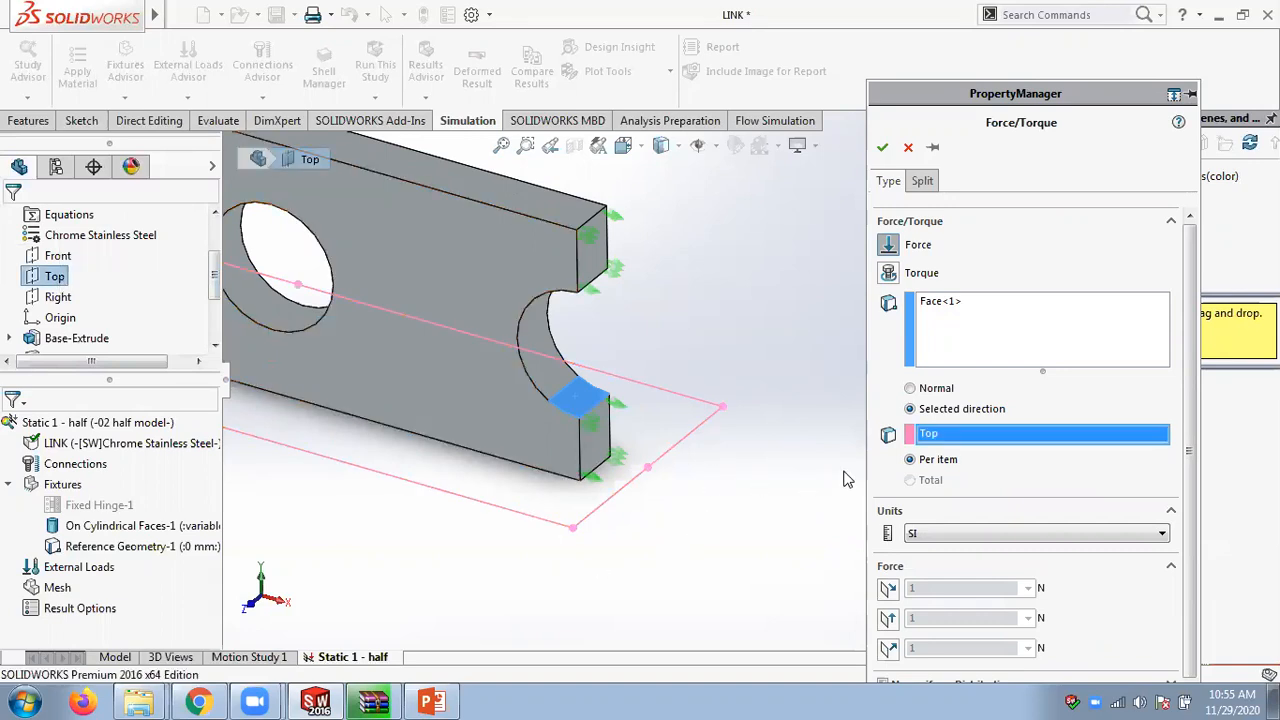
middle_drag(844, 471, 809, 480)
middle_drag(714, 409, 682, 478)
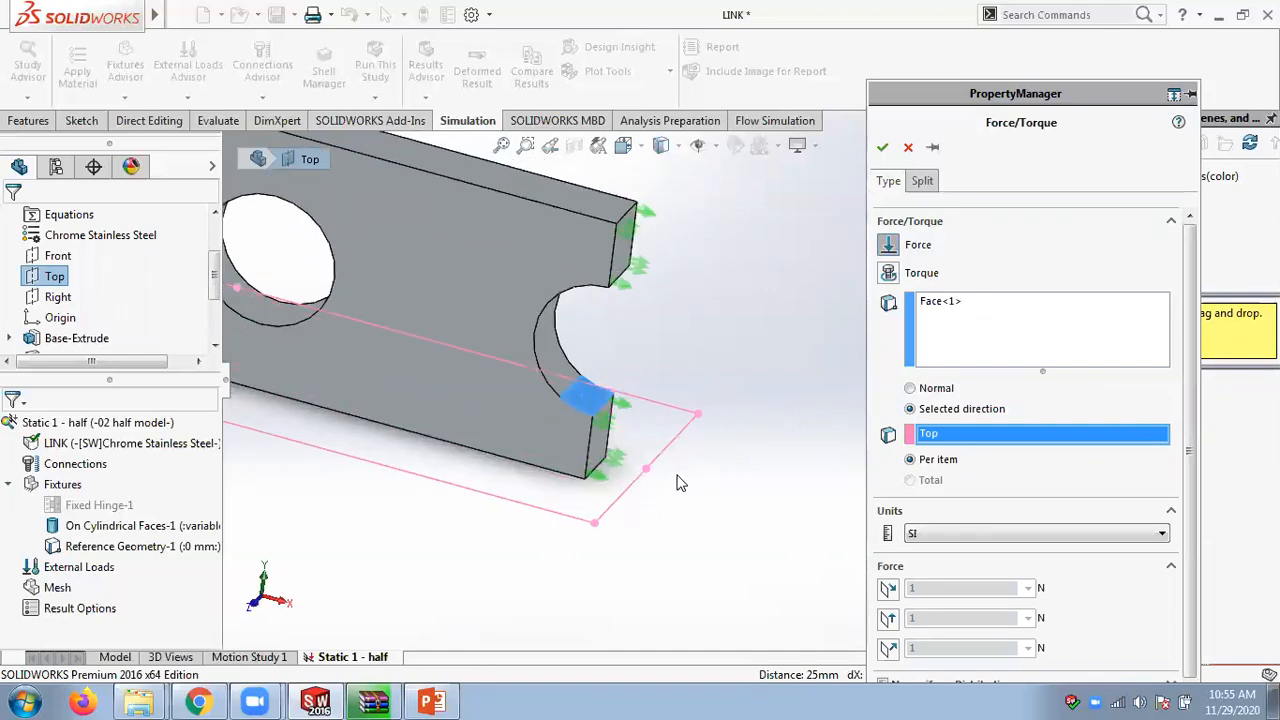
- Apply a 30000 N force normal to the Top plane, reverse it to point downward, and accept the load
scroll(1143, 463, down, 1)
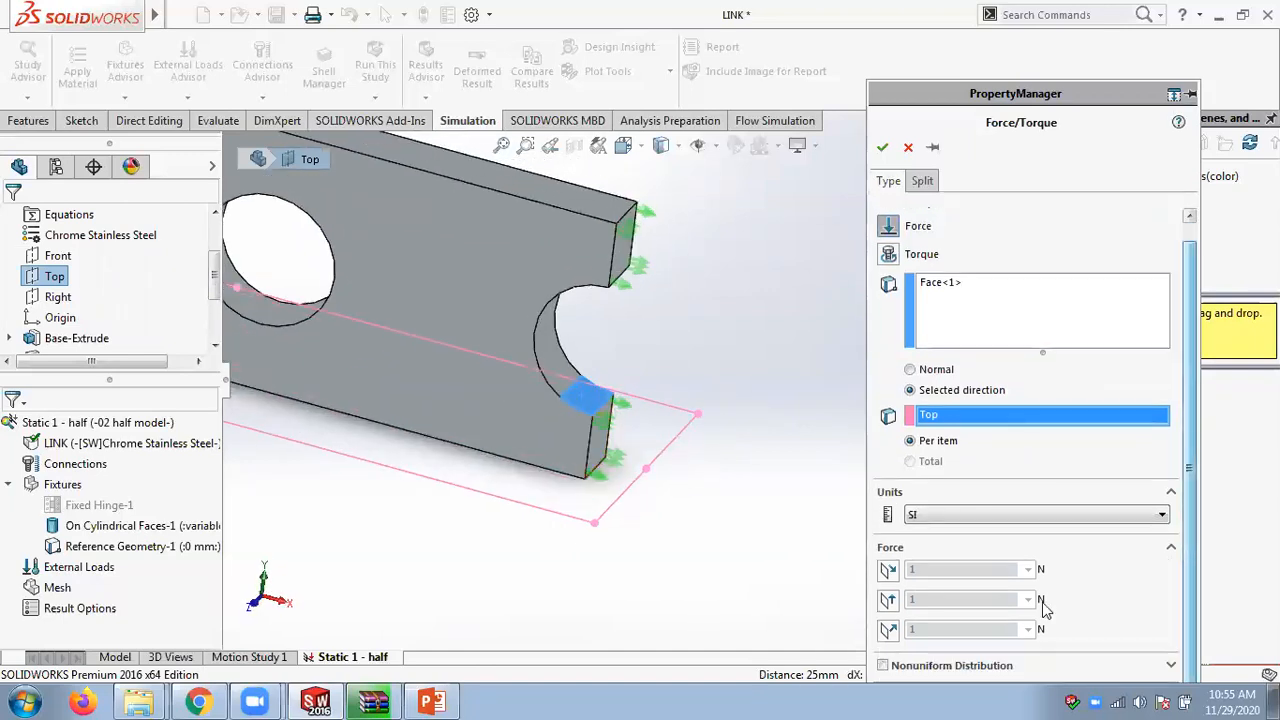
click(890, 631)
text(30000)
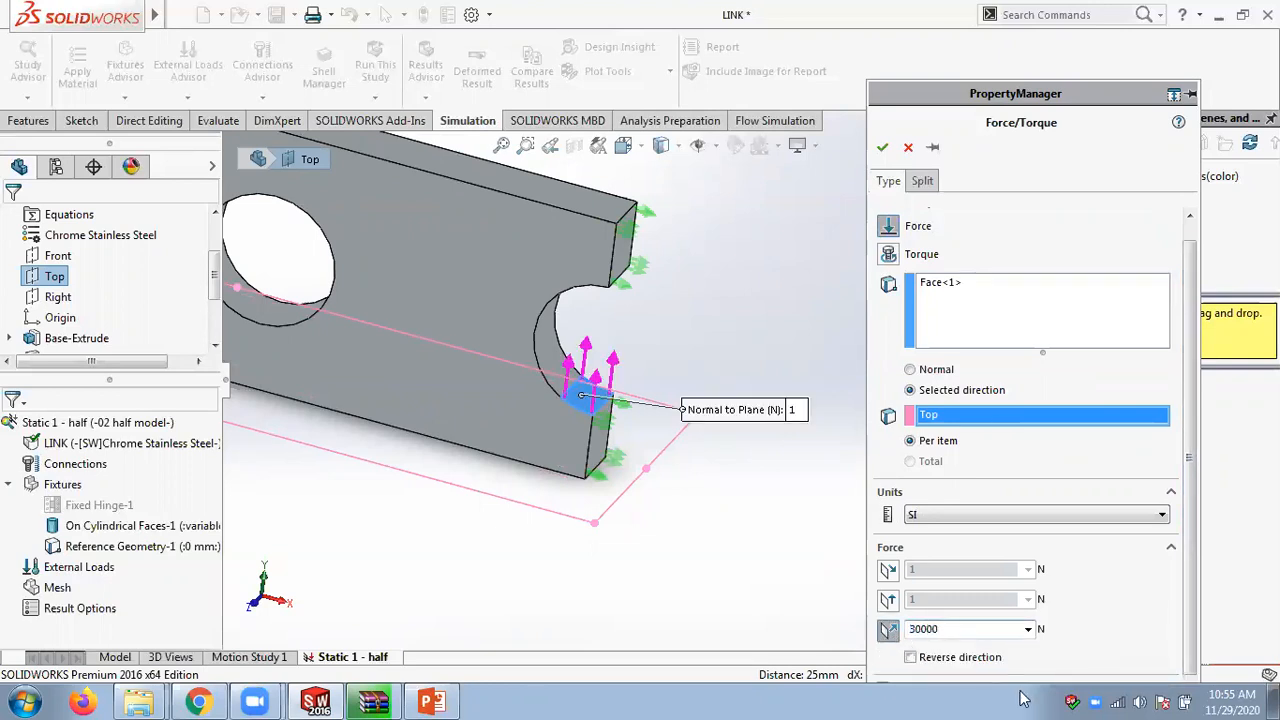
click(910, 657)
middle_drag(695, 494, 722, 422)
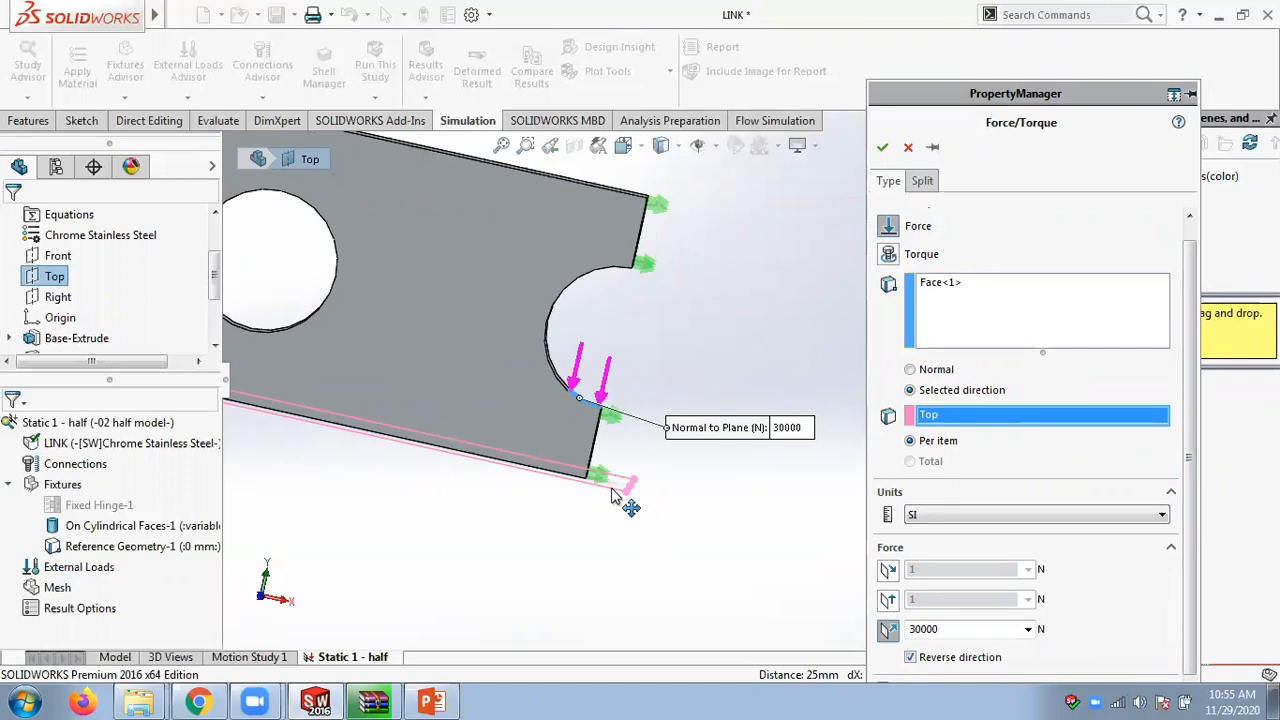
key(Left)
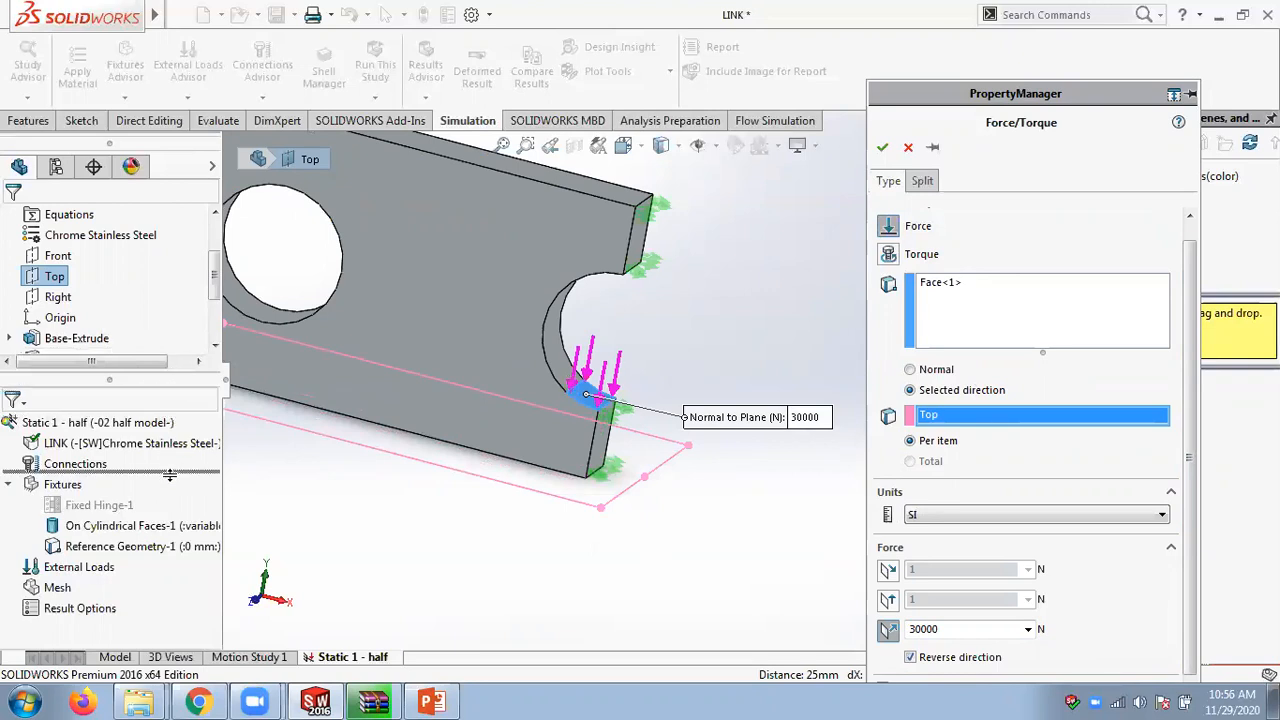
mouse_move(174, 372)
mouse_down()
mouse_move(170, 302)
mouse_move(177, 436)
mouse_move(176, 300)
mouse_move(176, 370)
mouse_up()
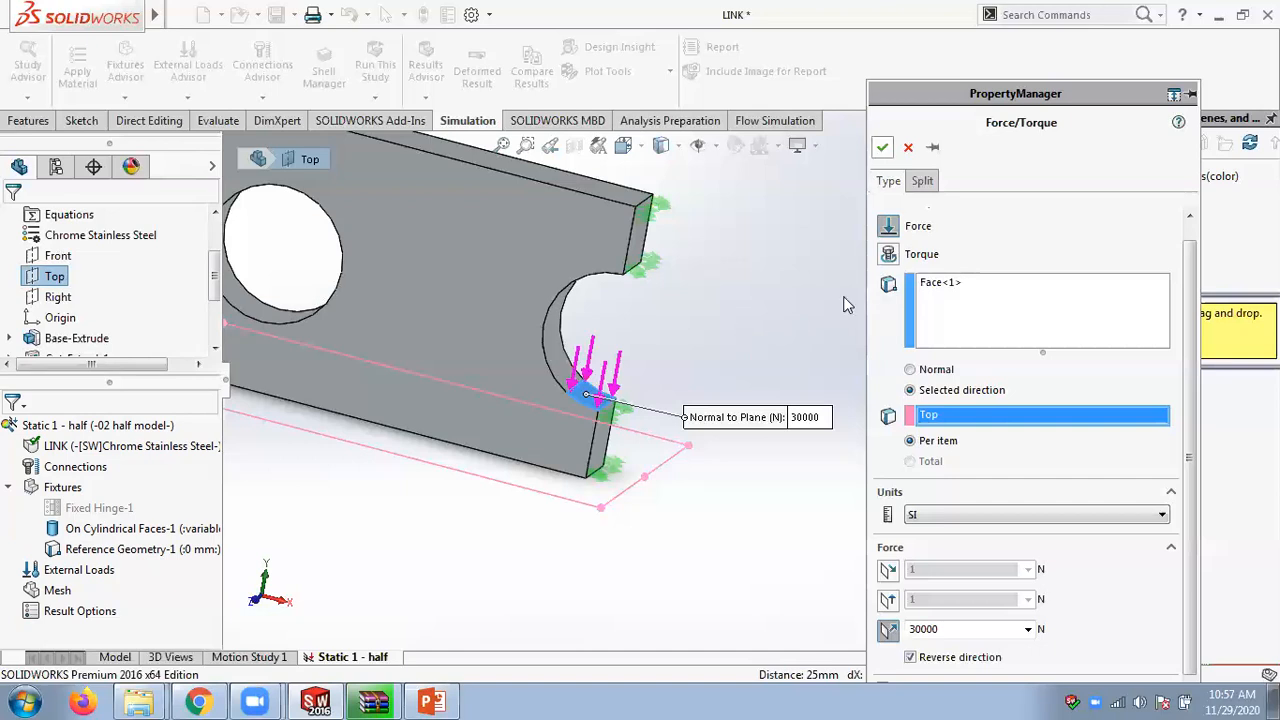
key(Return)
scroll(767, 378, up, 3)
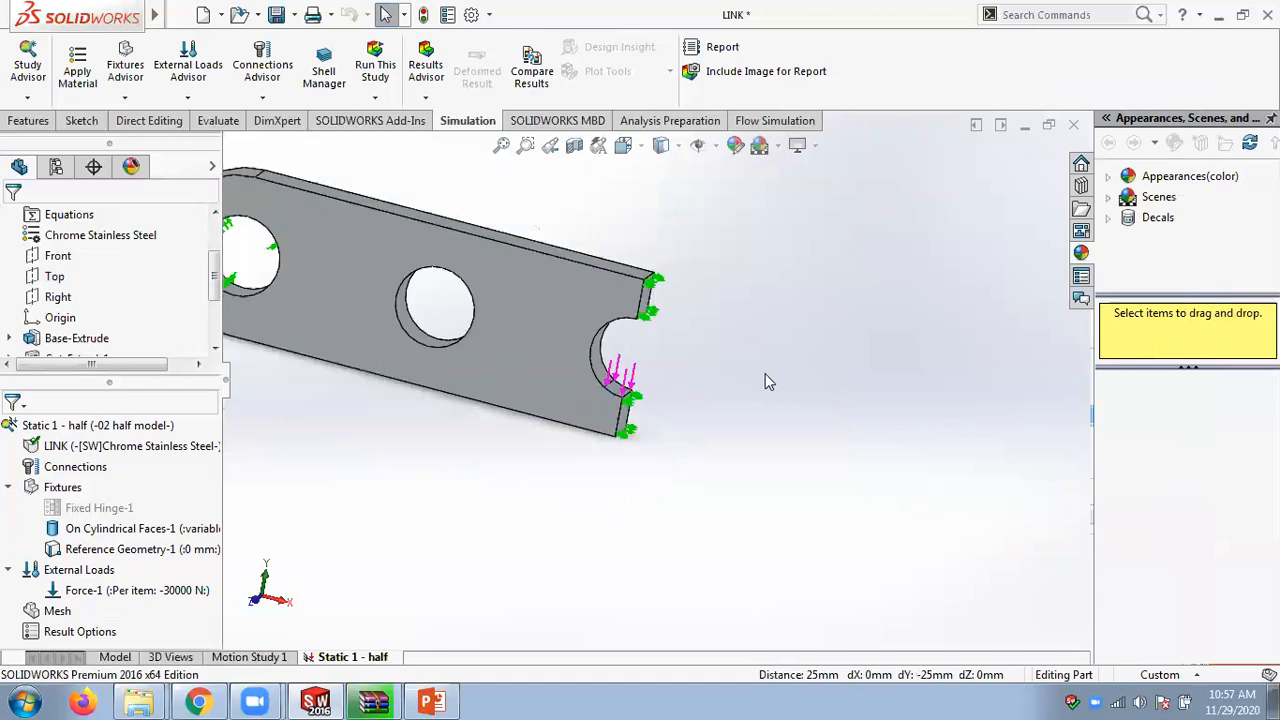
- Start creating a mesh for the half-model study with Mesh Parameters enabled
drag(172, 378, 174, 295)
scroll(632, 505, up, 4)
middle_drag(583, 457, 562, 489)
click(160, 443)
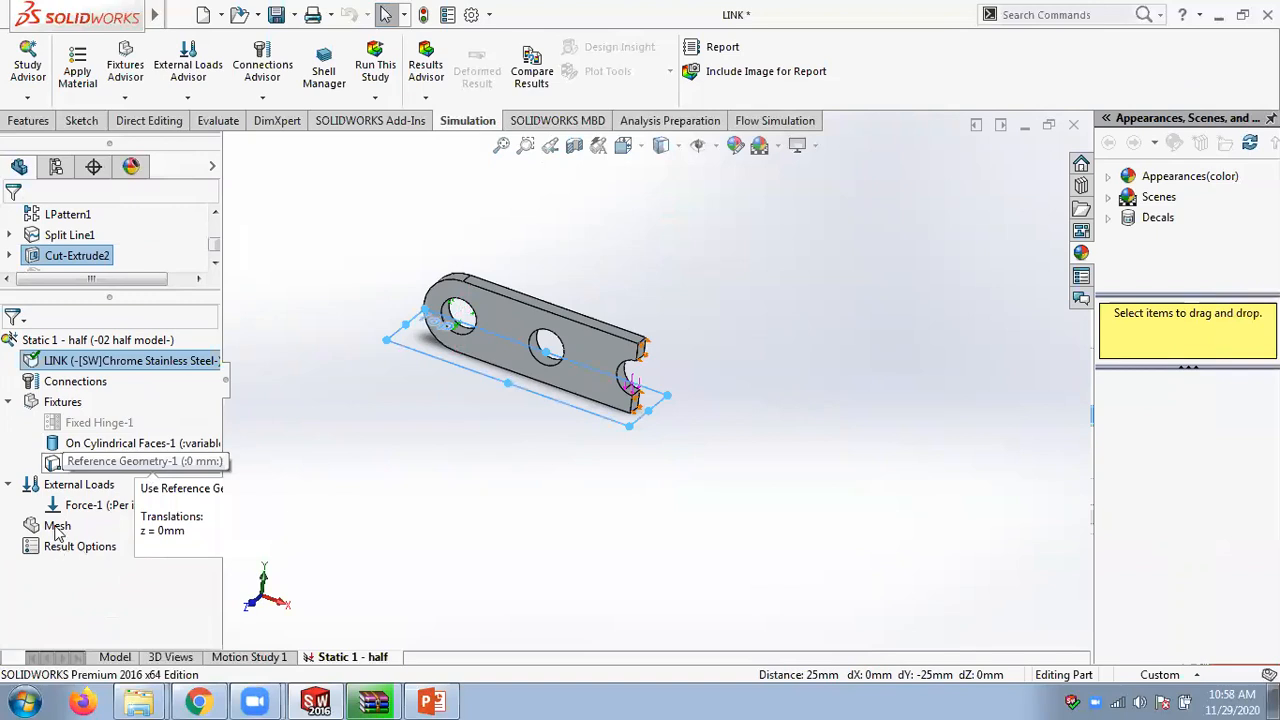
right_click(57, 530)
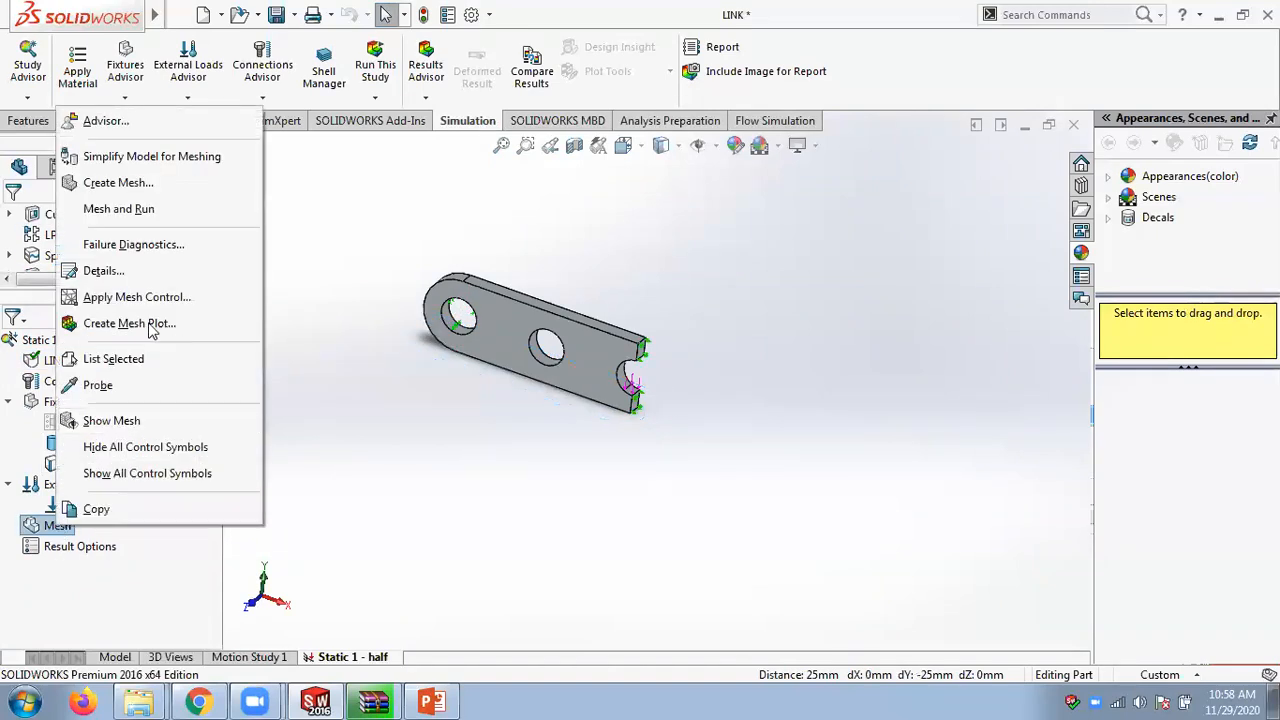
click(100, 183)
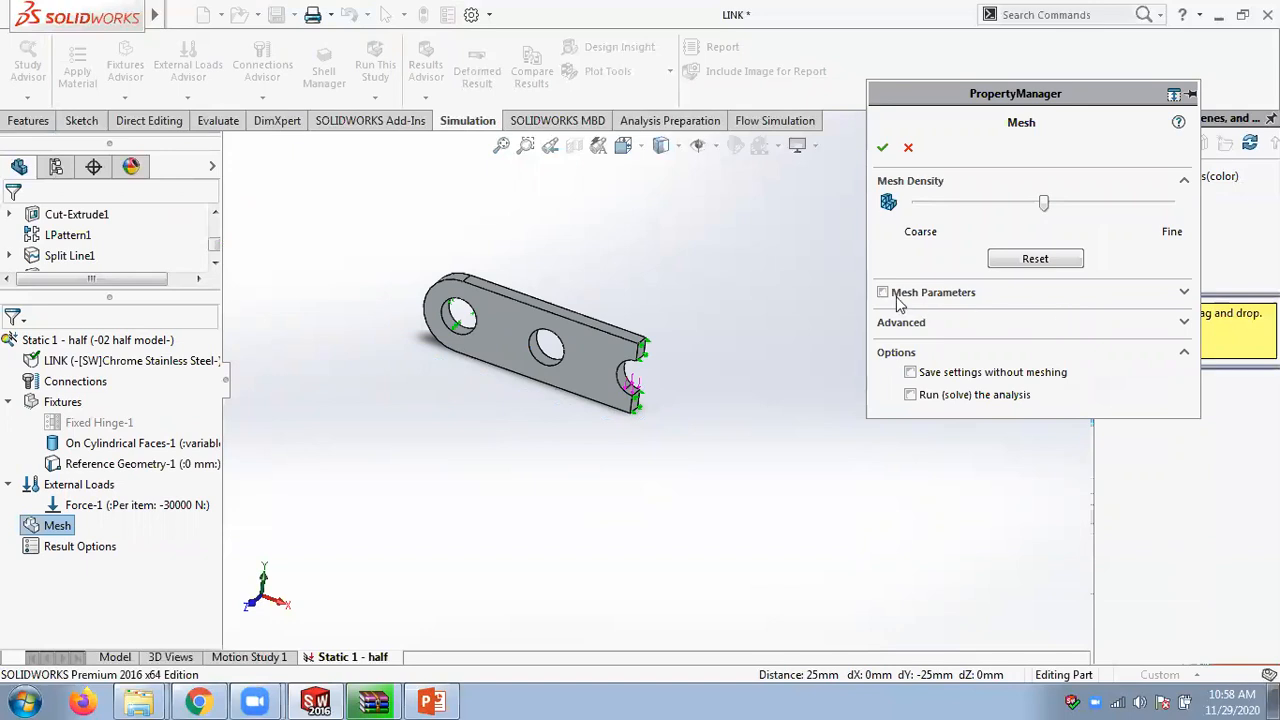
click(1187, 296)
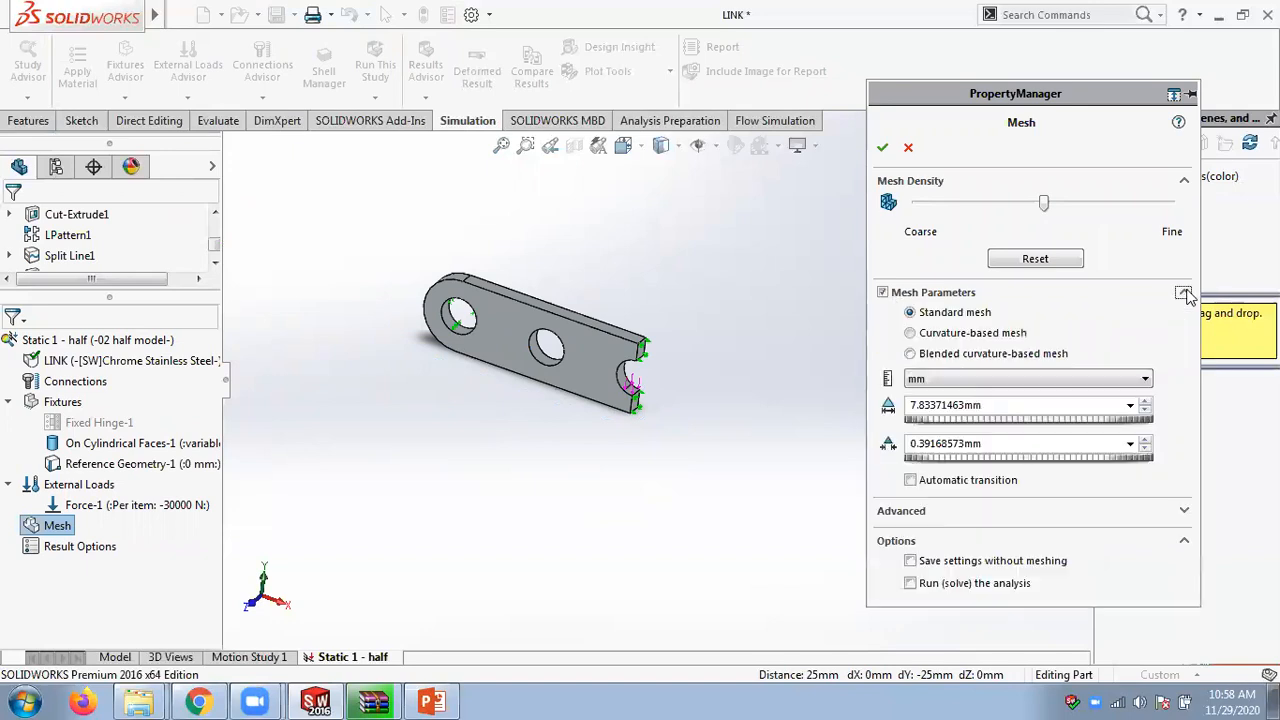
- Try the curvature-based mesher, return to the standard mesh, try the finest density, and reset the mesh density
click(931, 339)
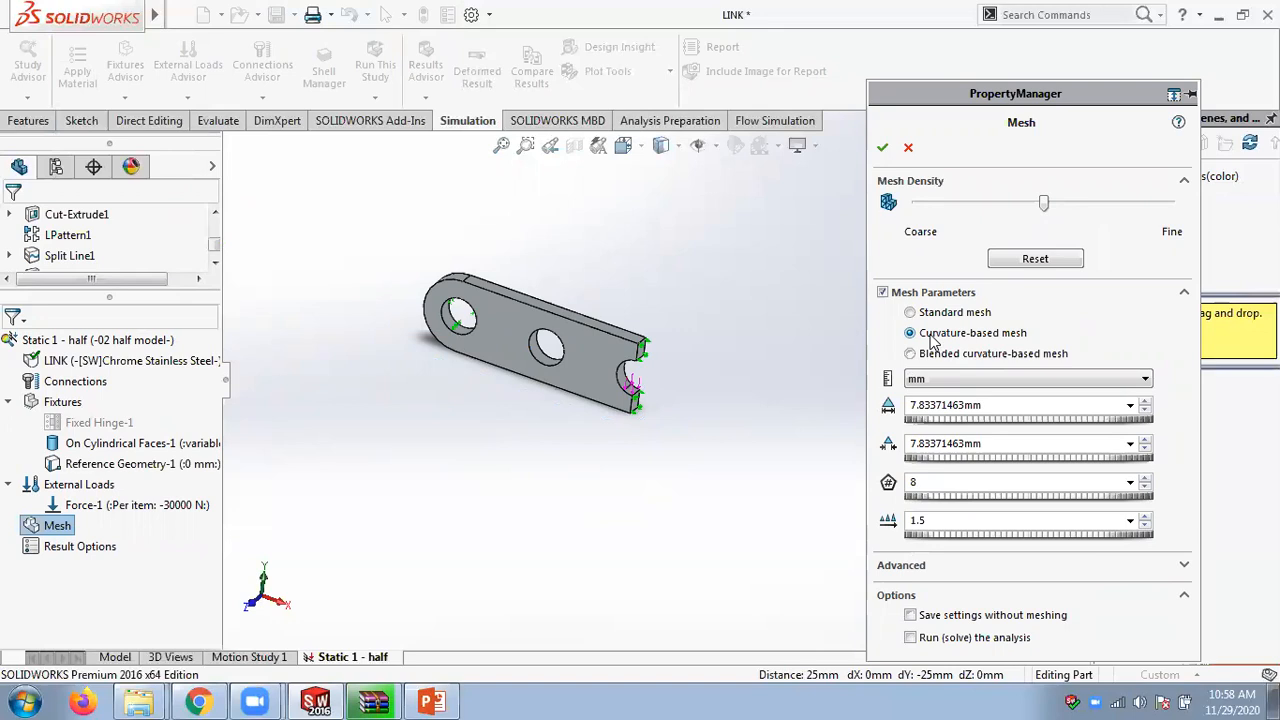
click(911, 313)
drag(1043, 203, 1172, 204)
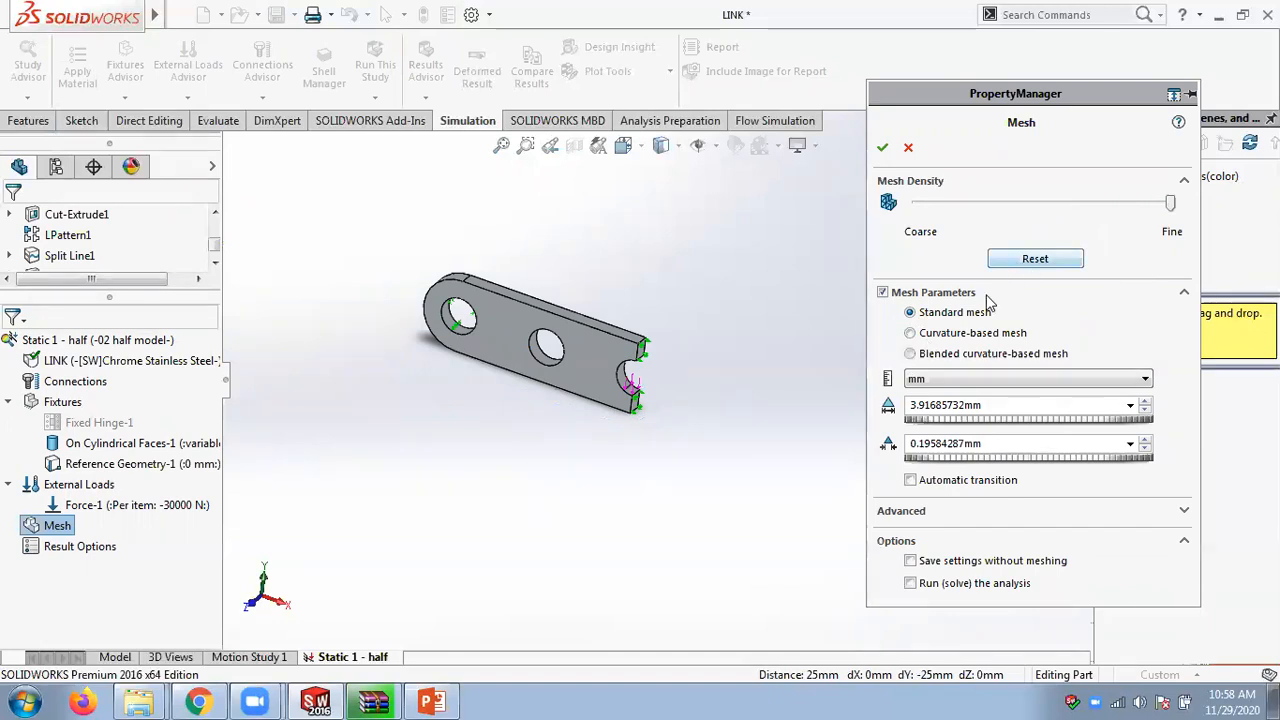
click(1044, 261)
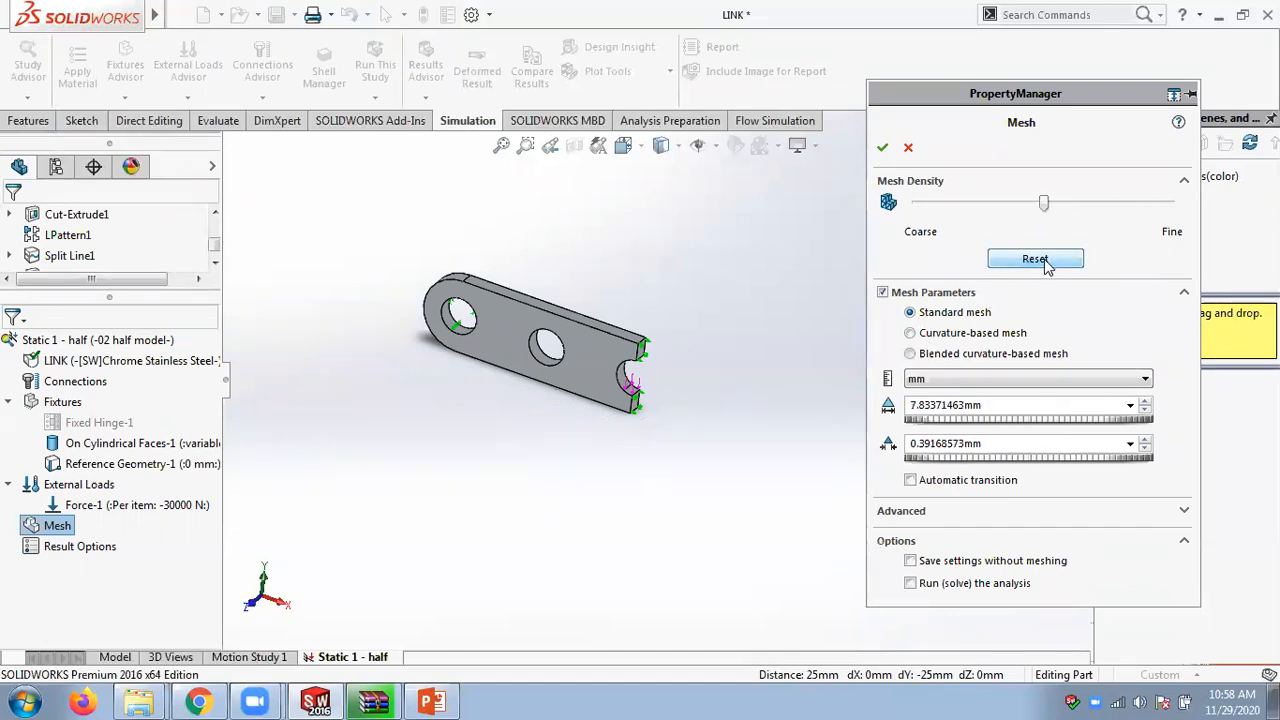
- Generate the mesh as a curvature-based mesh at the default density
click(924, 336)
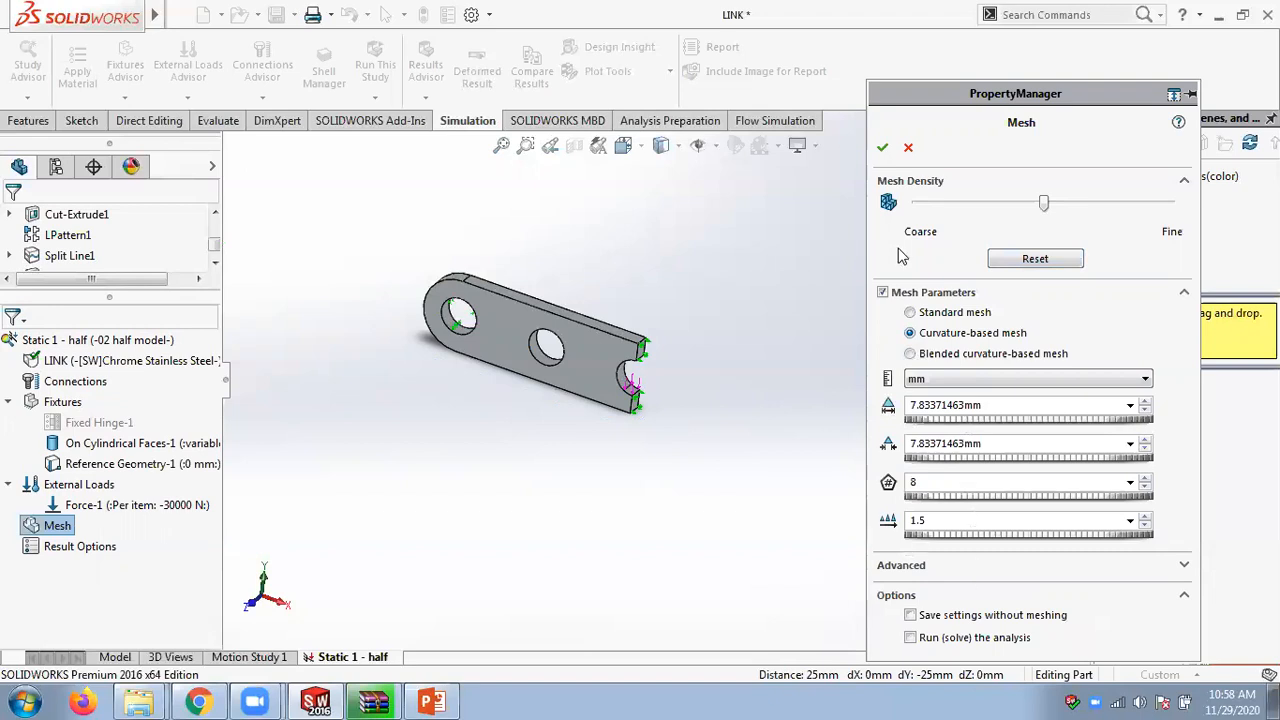
click(882, 147)
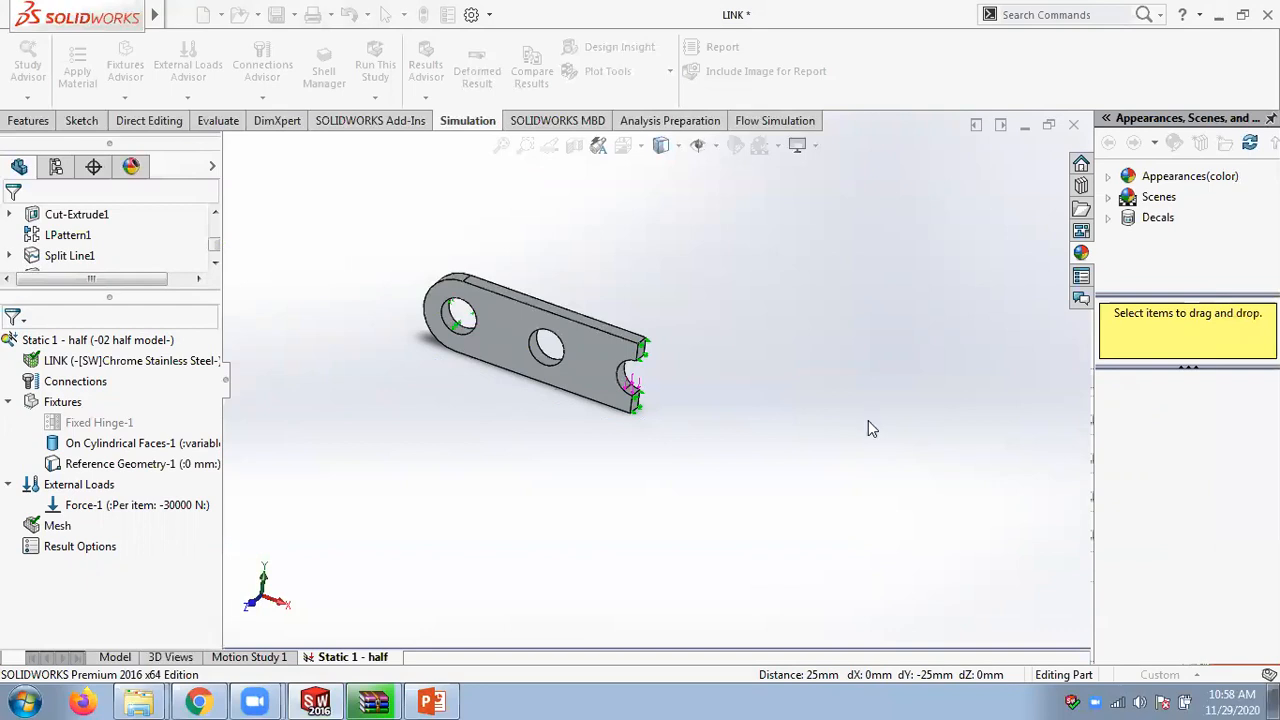
scroll(598, 325, down, 2)
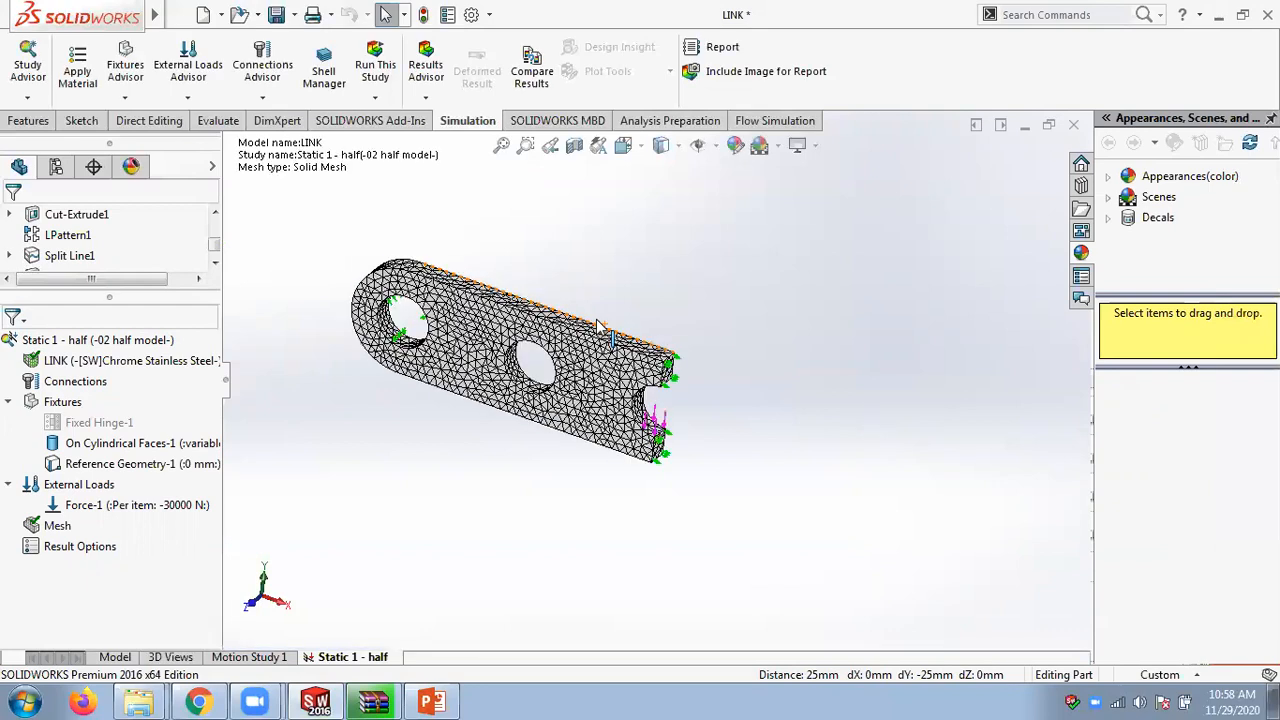
scroll(598, 325, down, 1)
- Review the mesh details for element size, node and element totals and aspect ratio, and close them
right_click(57, 527)
click(112, 266)
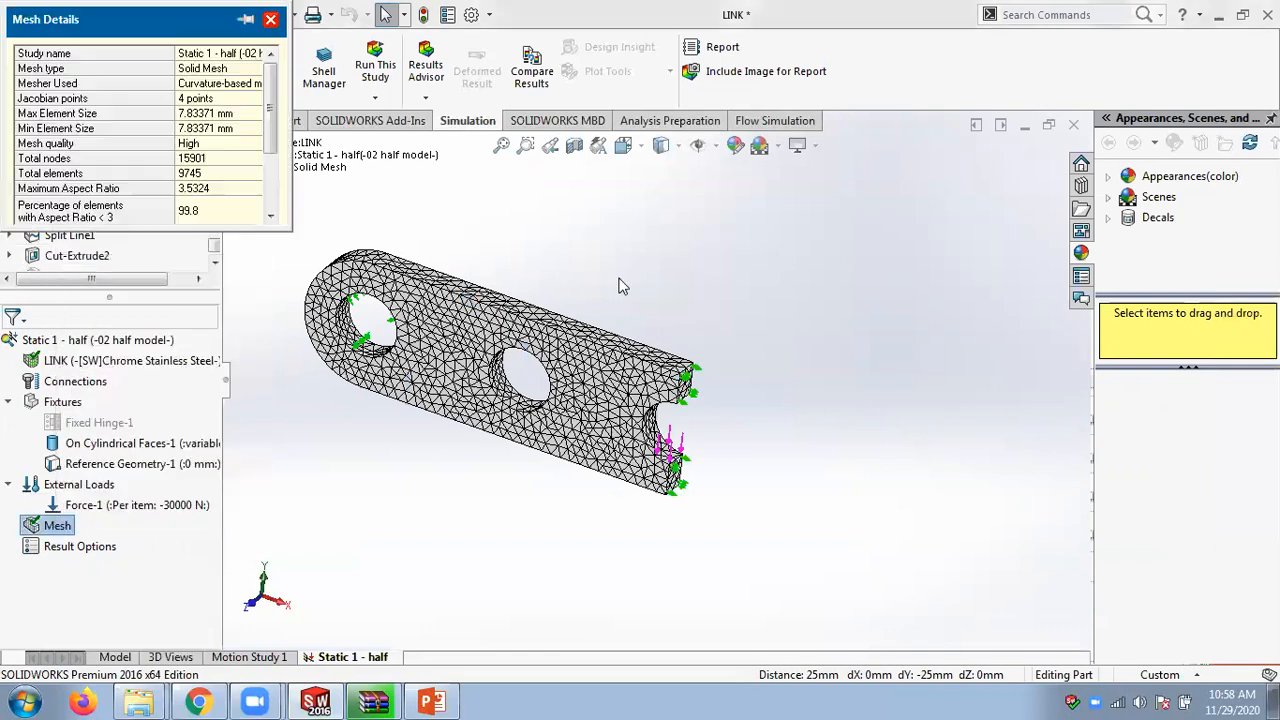
drag(289, 231, 370, 370)
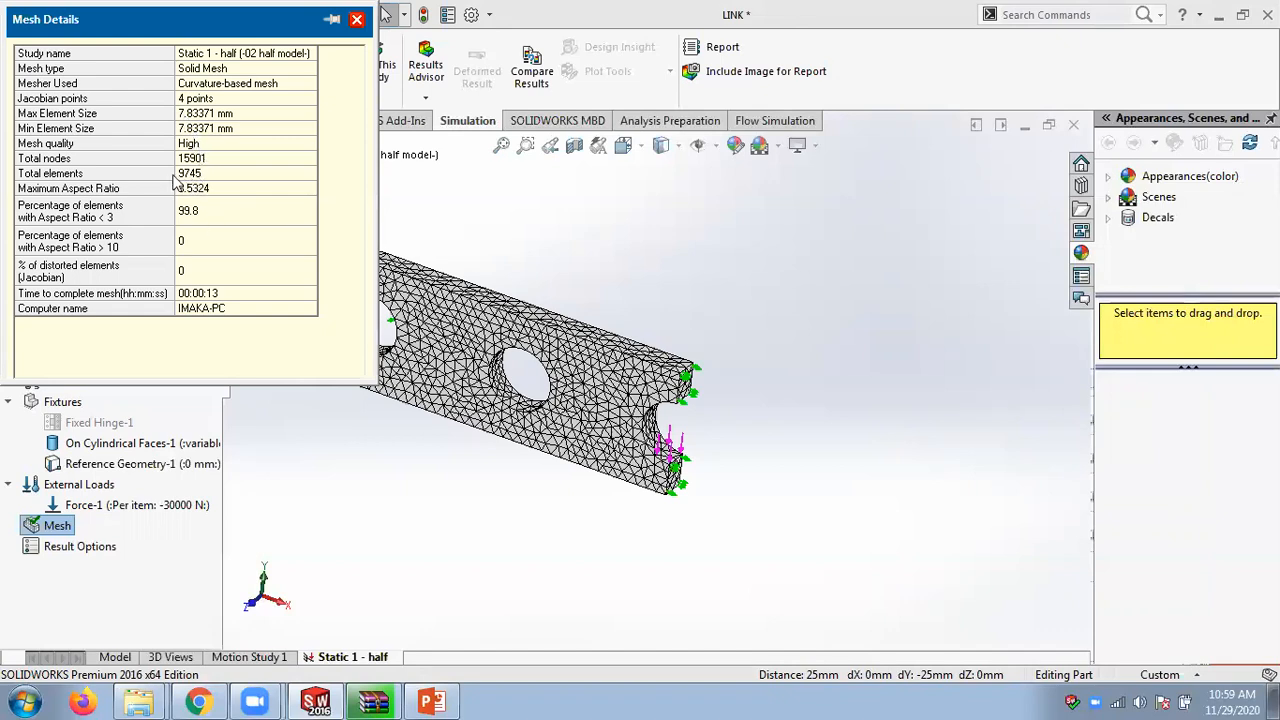
click(356, 21)
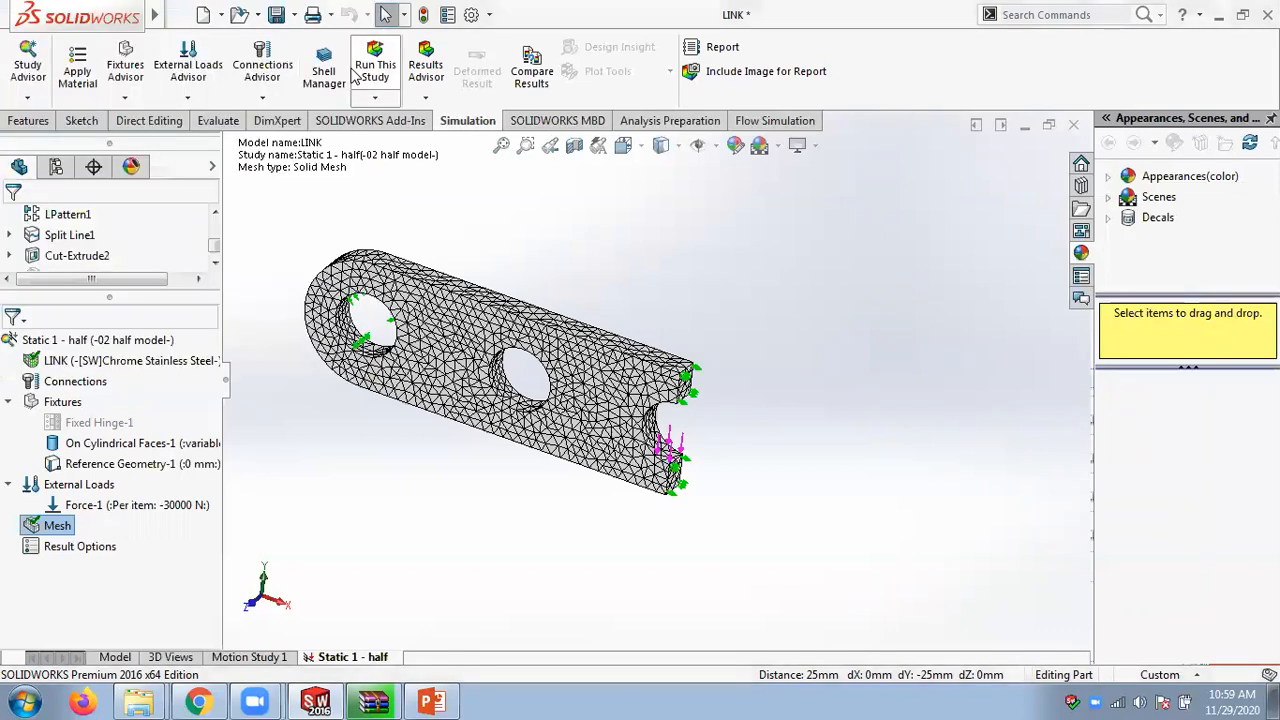
- Run the Static 1 - half study and wait for the solver to finish
right_click(78, 342)
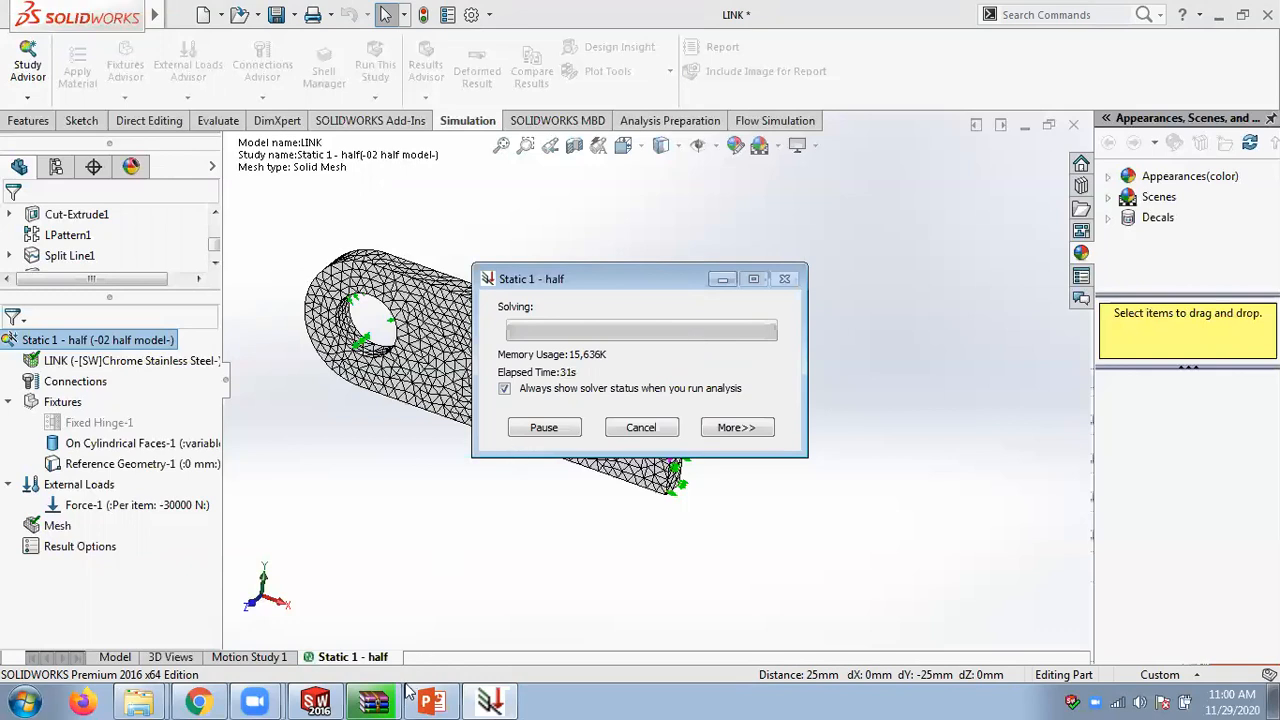
mouse_move(380, 700)
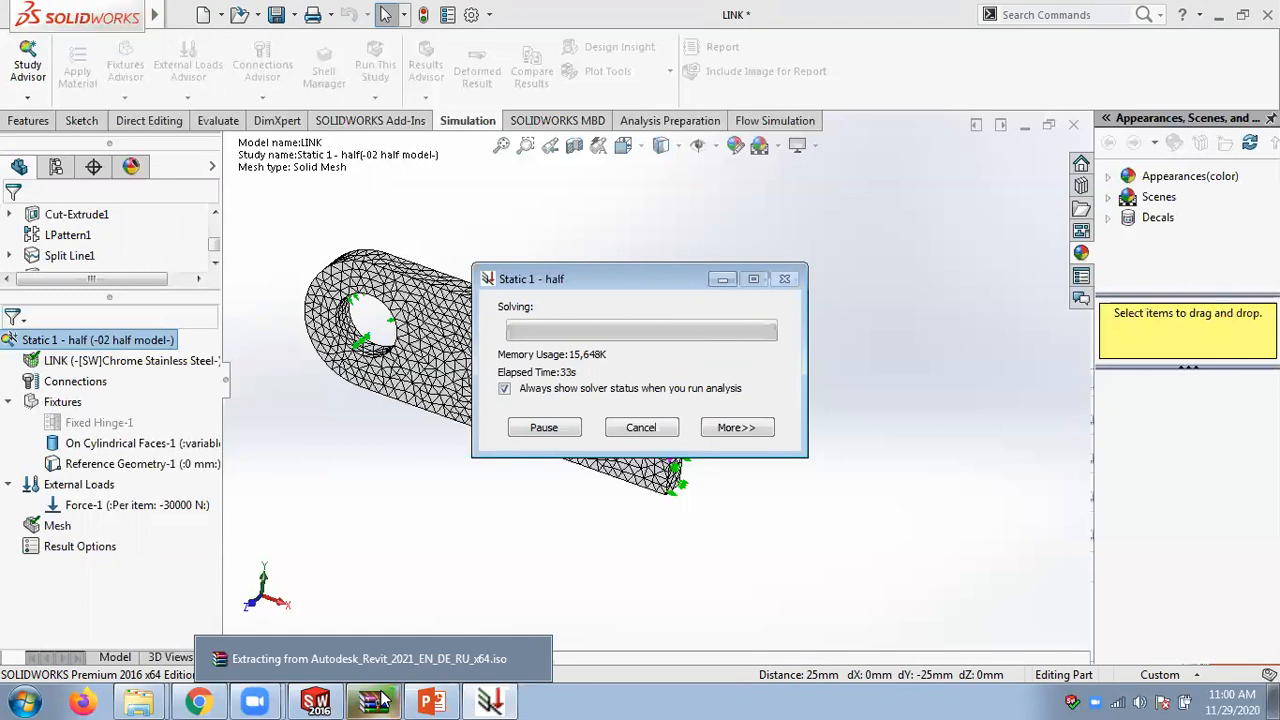
mouse_move(260, 700)
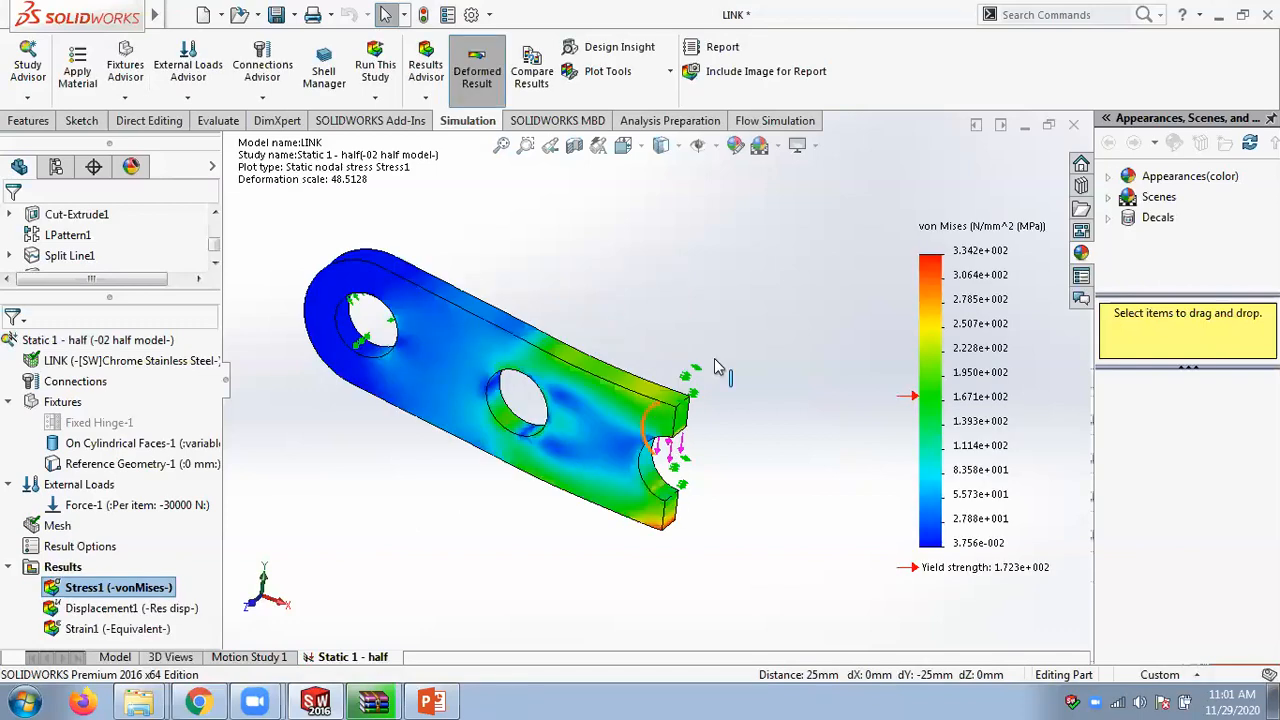
- Show the minimum and maximum annotations on the von Mises stress plot and set its legend number format to floating
right_click(987, 326)
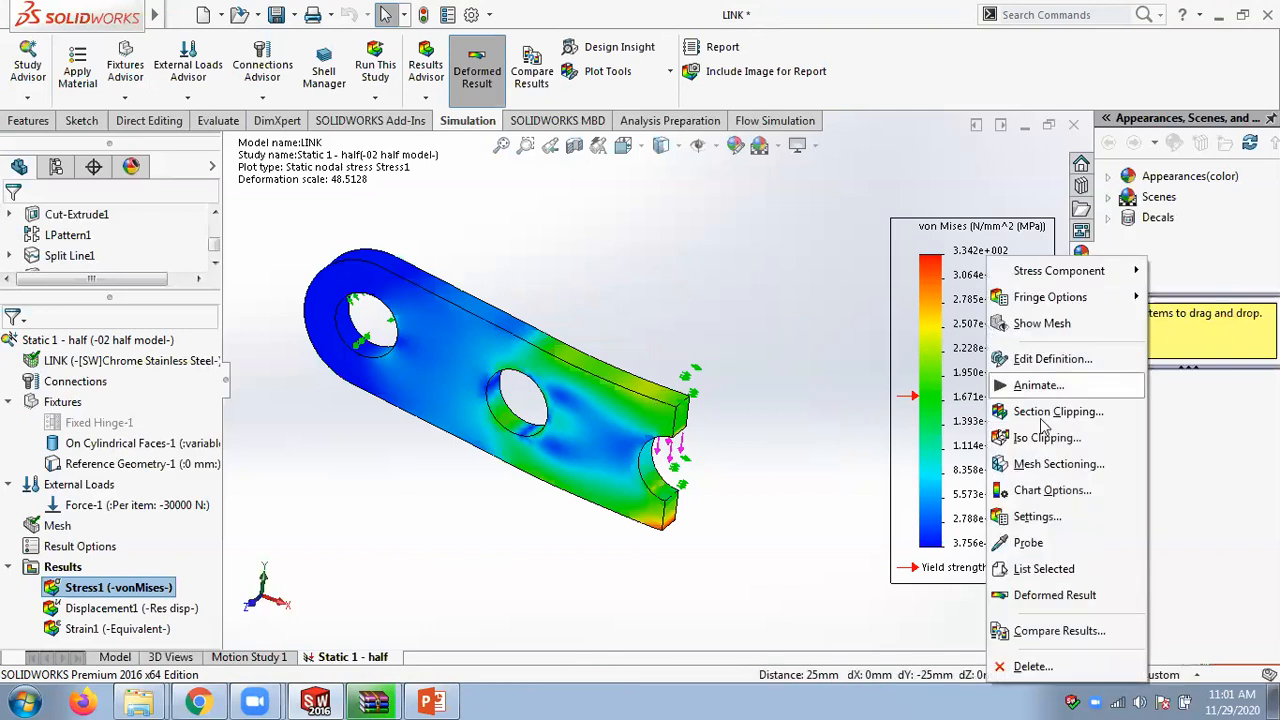
click(1062, 361)
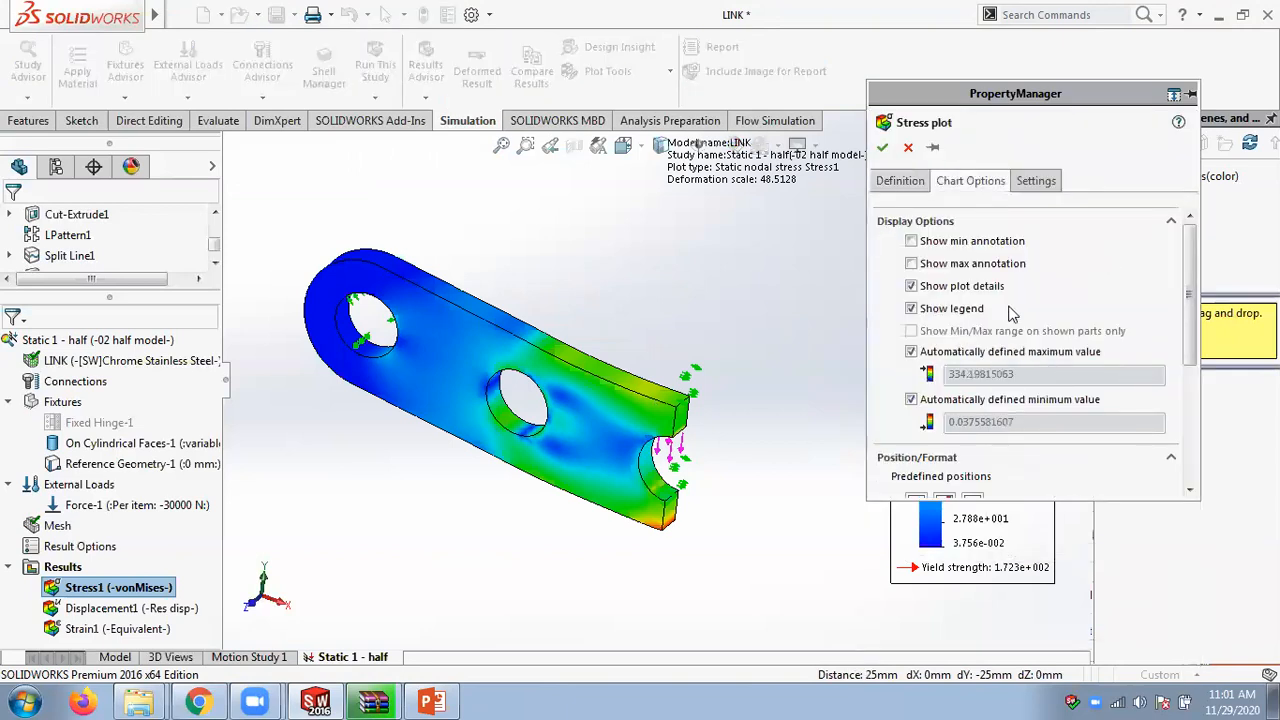
click(911, 264)
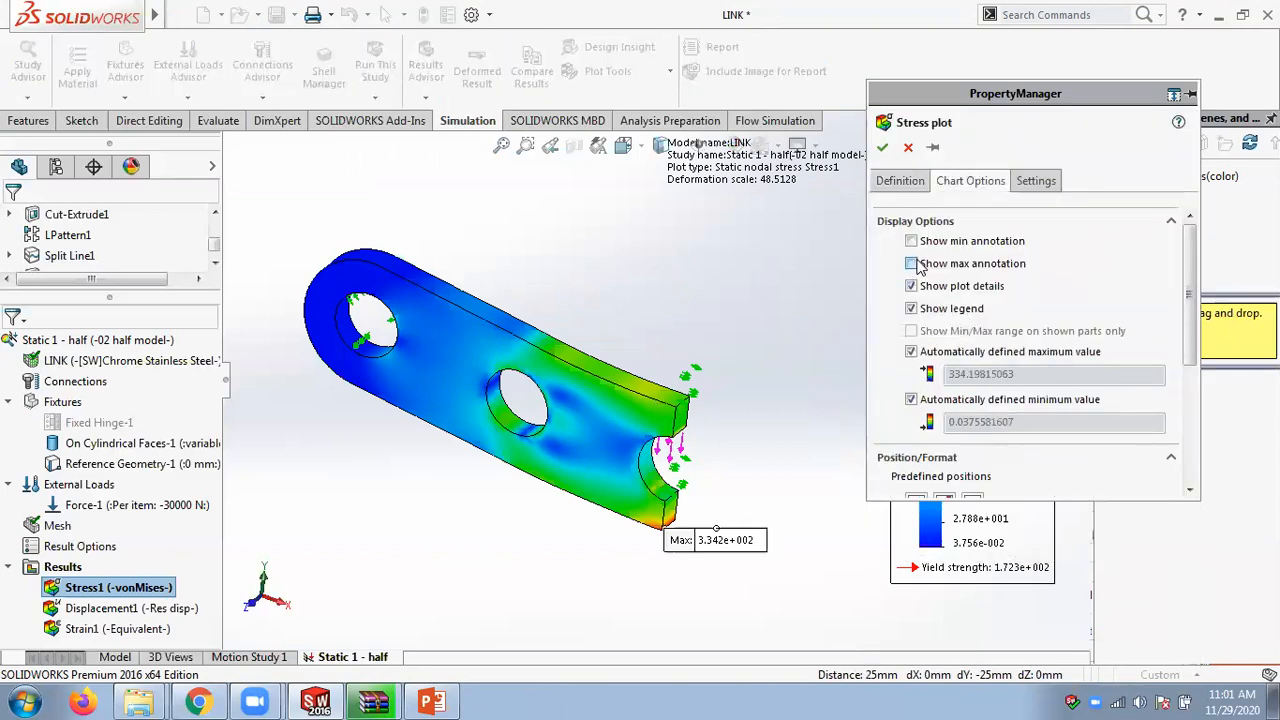
click(911, 242)
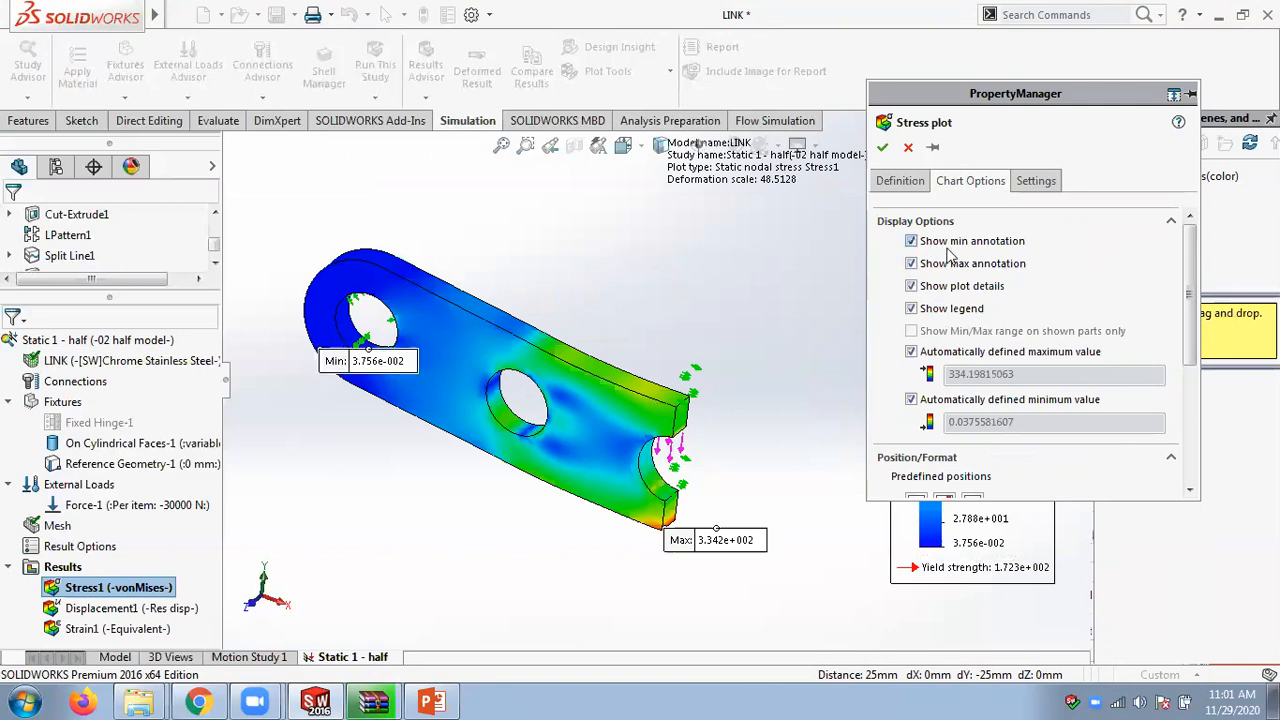
scroll(1195, 313, down, 5)
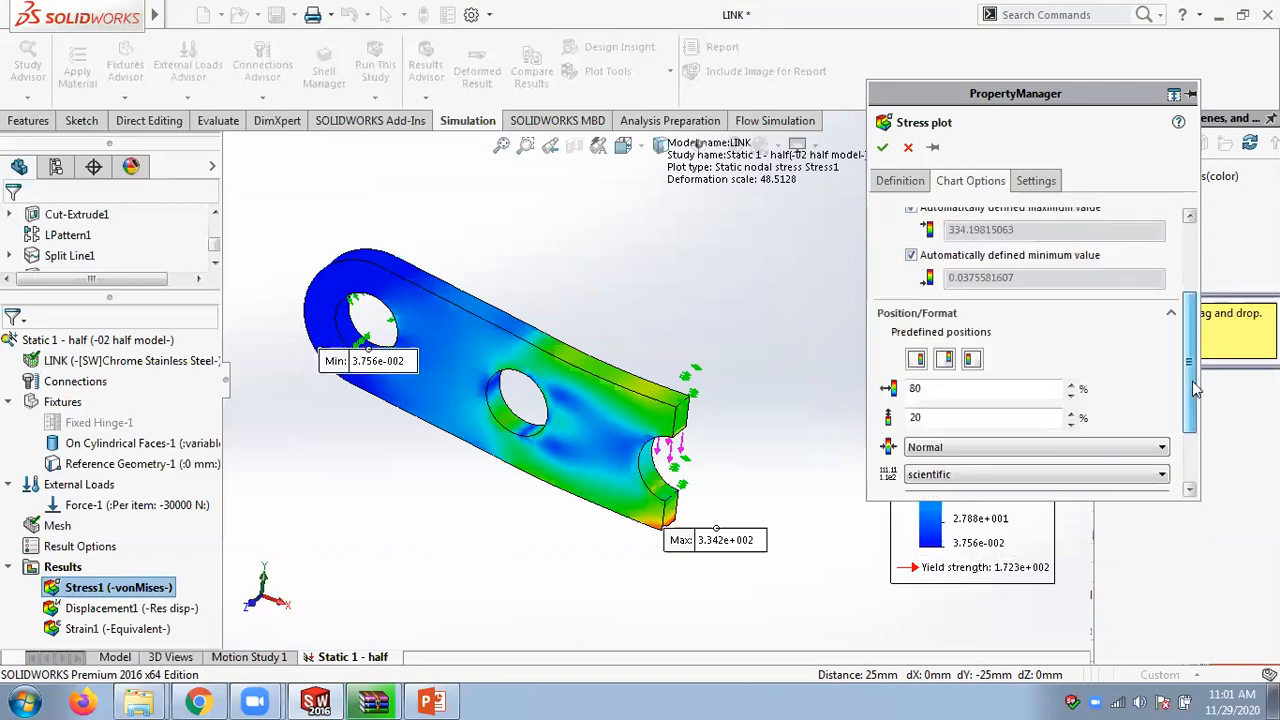
click(957, 386)
click(947, 414)
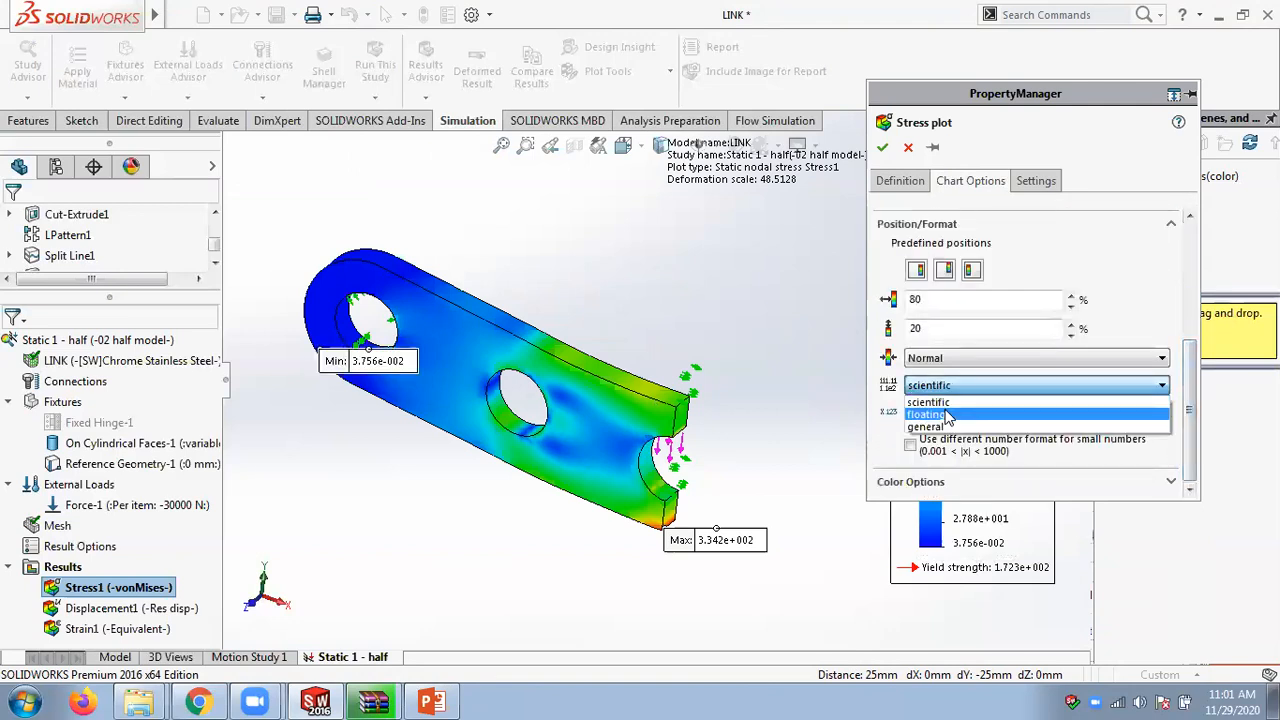
key(Return)
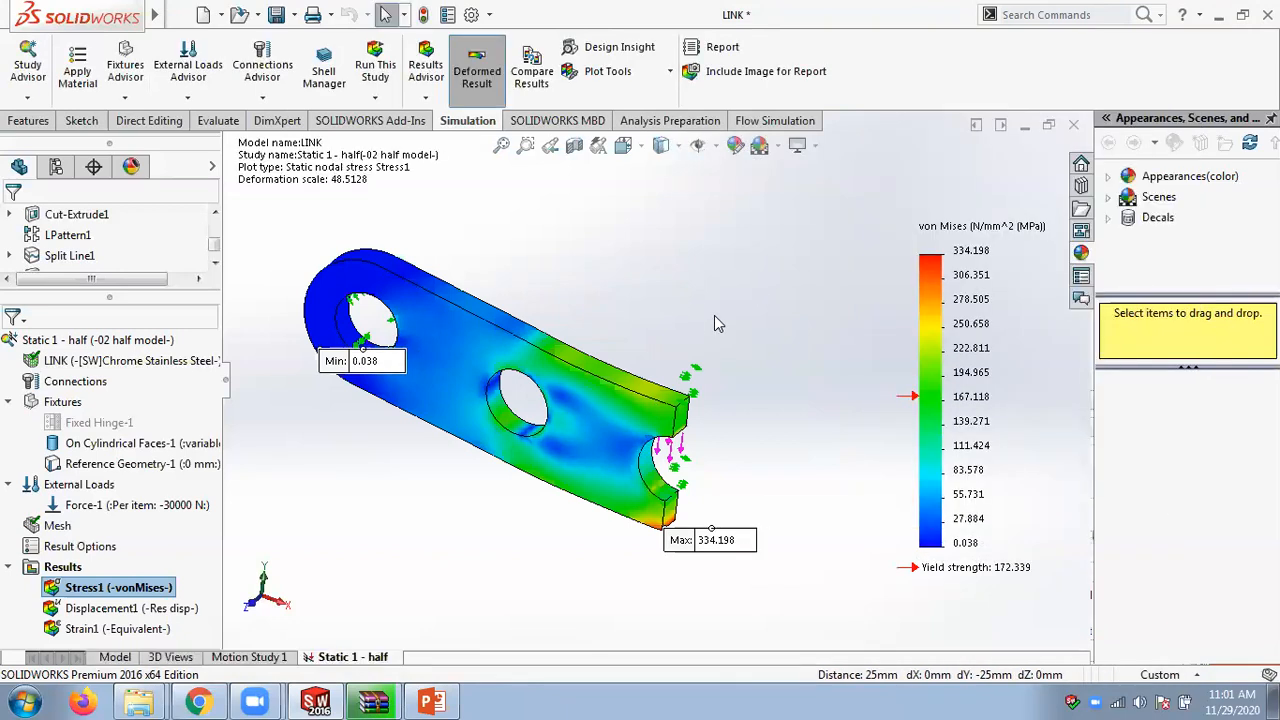
- Move the stress plot's Max and Min annotations away from the link so they sit clear of the model
mouse_move(735, 540)
mouse_down()
mouse_move(810, 585)
mouse_move(817, 610)
mouse_up()
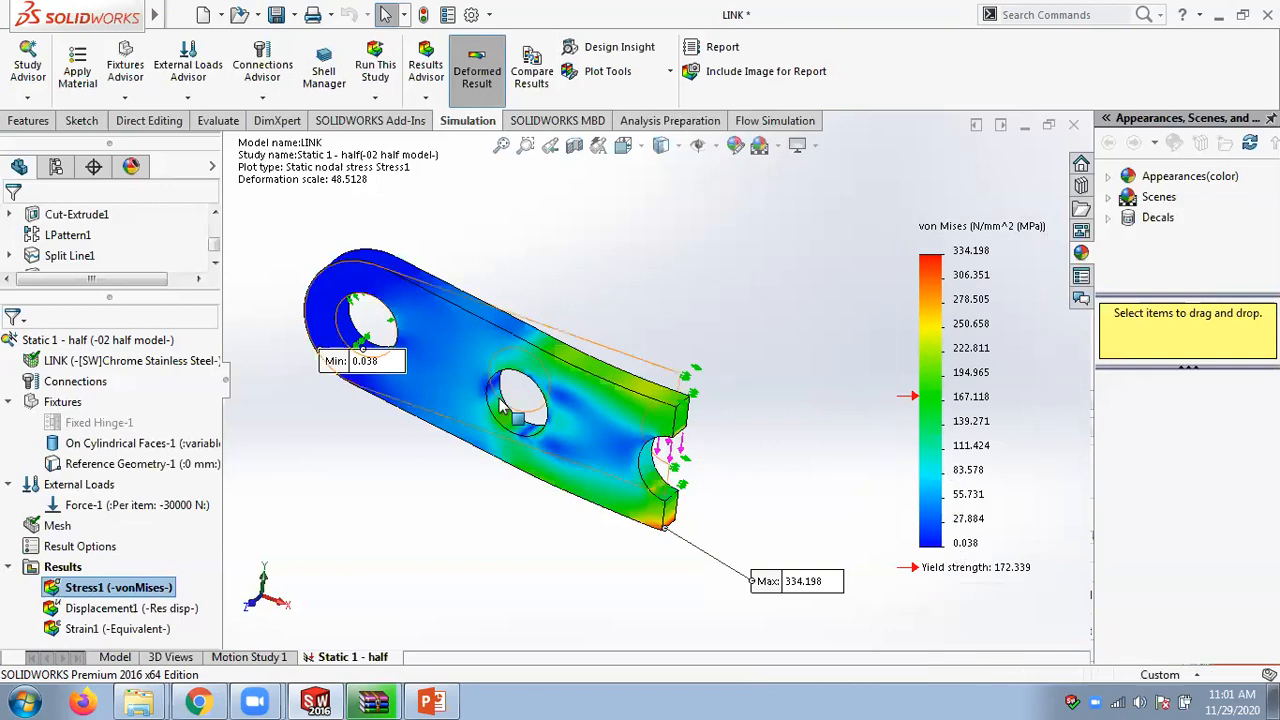
drag(362, 366, 330, 232)
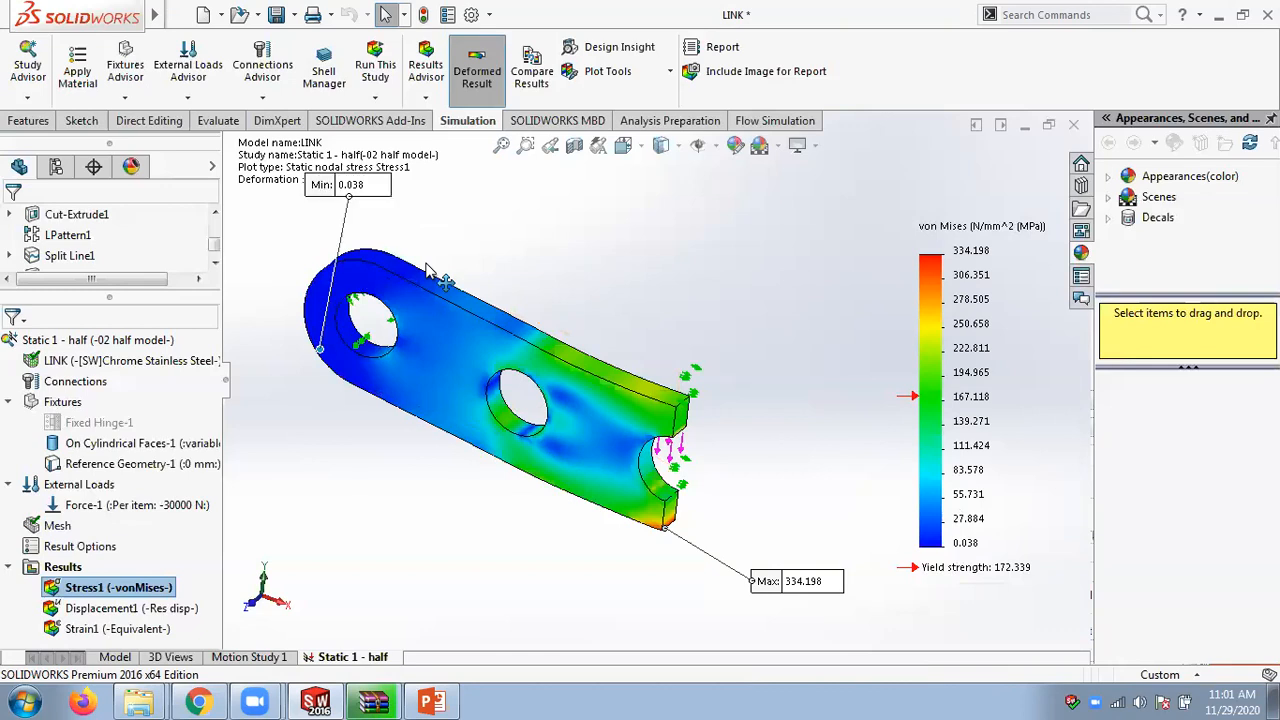
- Animate the von Mises stress plot to watch the link deform, and close the animation
right_click(120, 590)
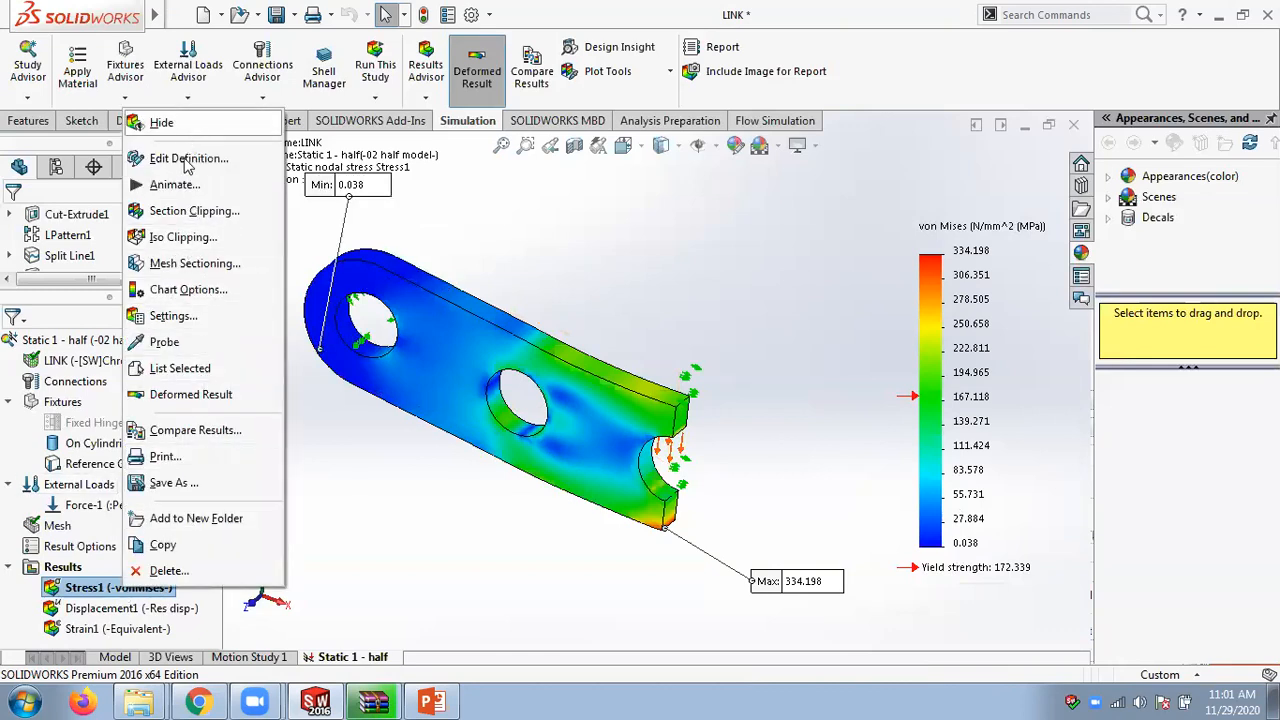
click(170, 184)
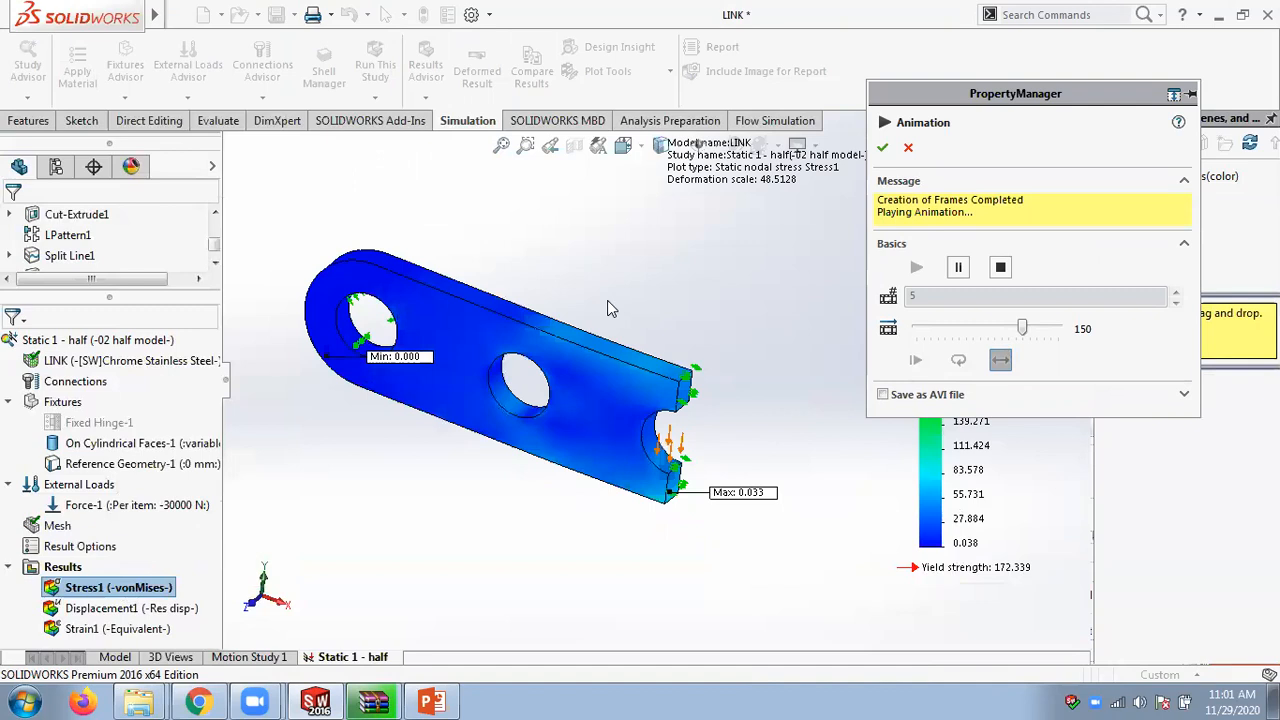
click(909, 148)
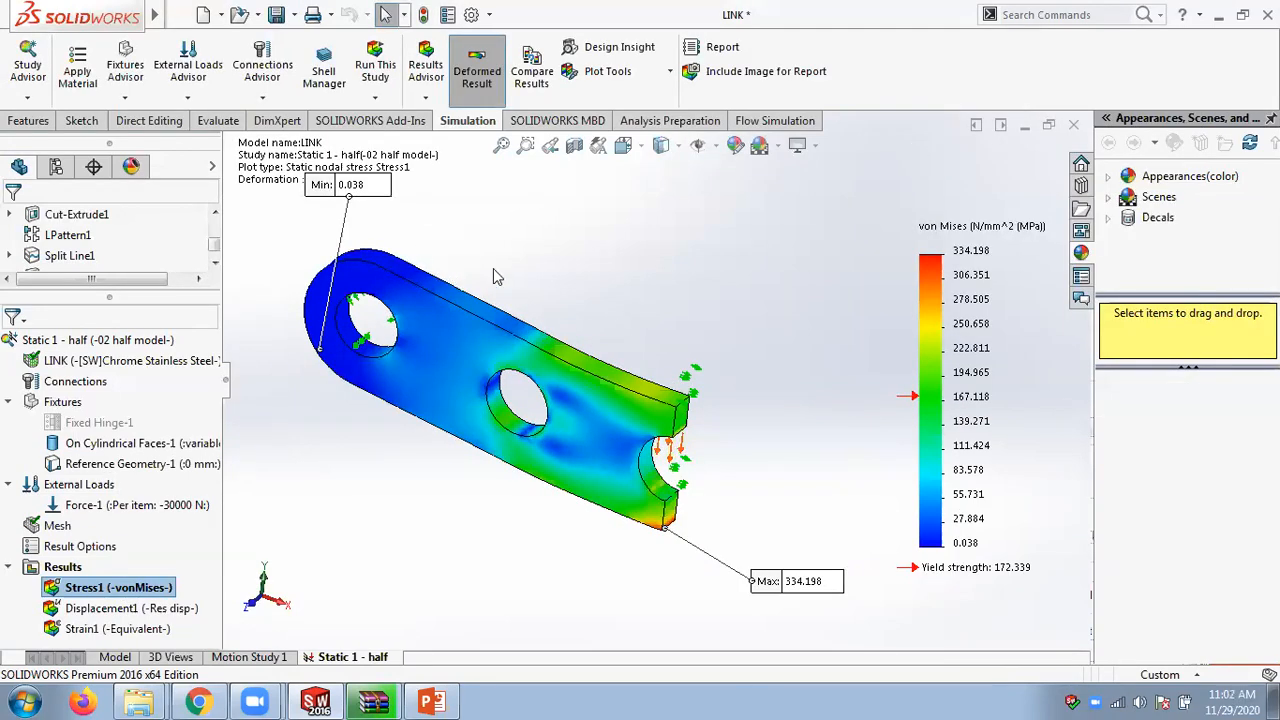
- Separate the Min annotation from the plot details text so the two do not overlap
mouse_move(357, 182)
mouse_down()
mouse_move(420, 200)
mouse_move(436, 252)
mouse_move(300, 170)
mouse_up()
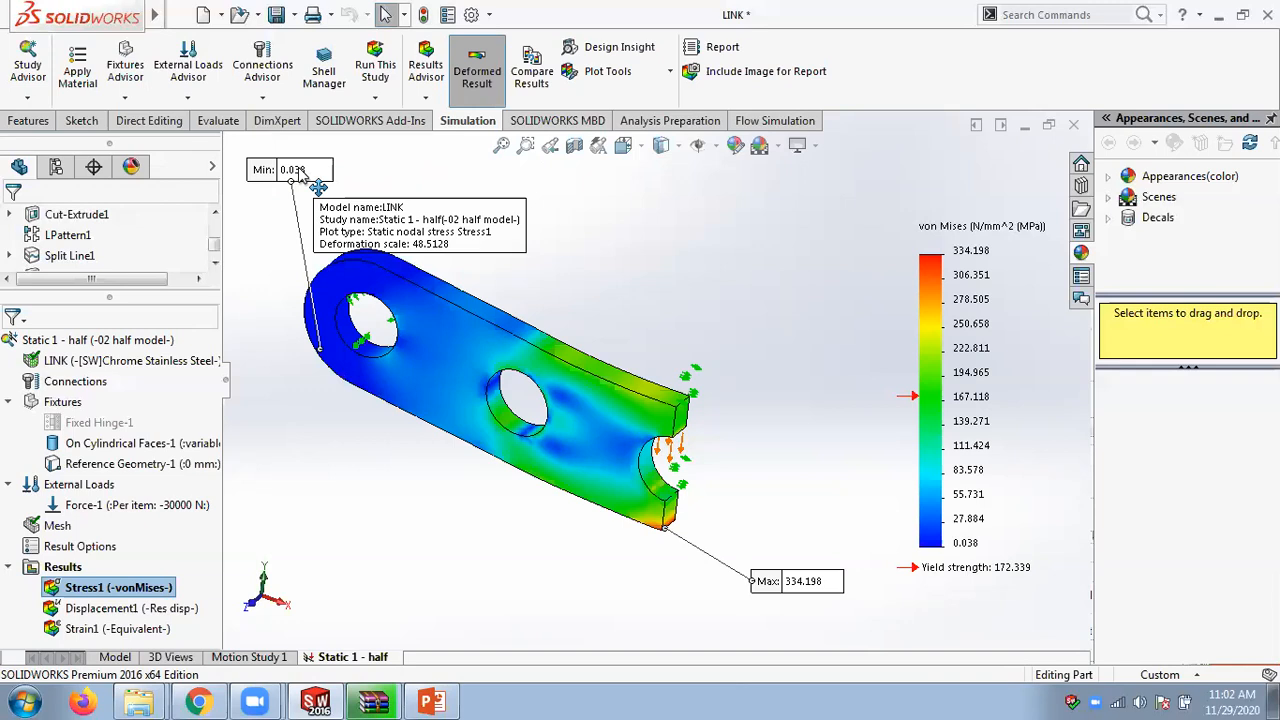
right_click(448, 228)
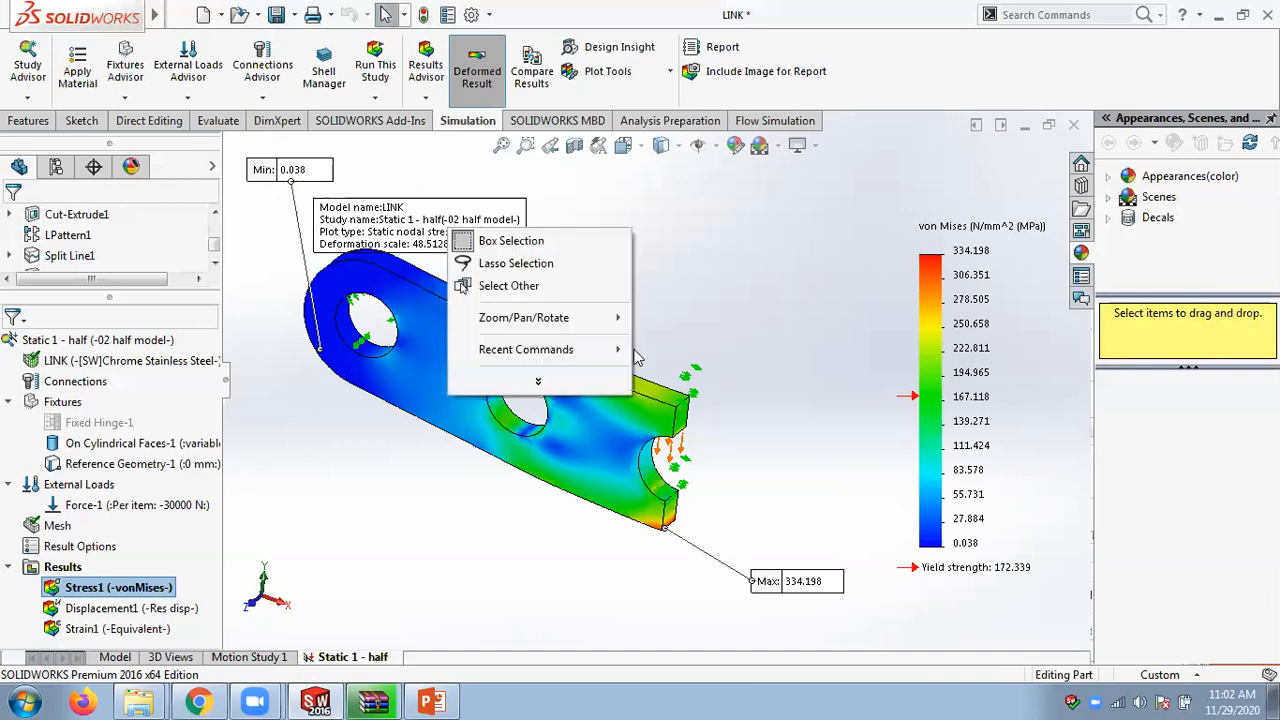
click(843, 307)
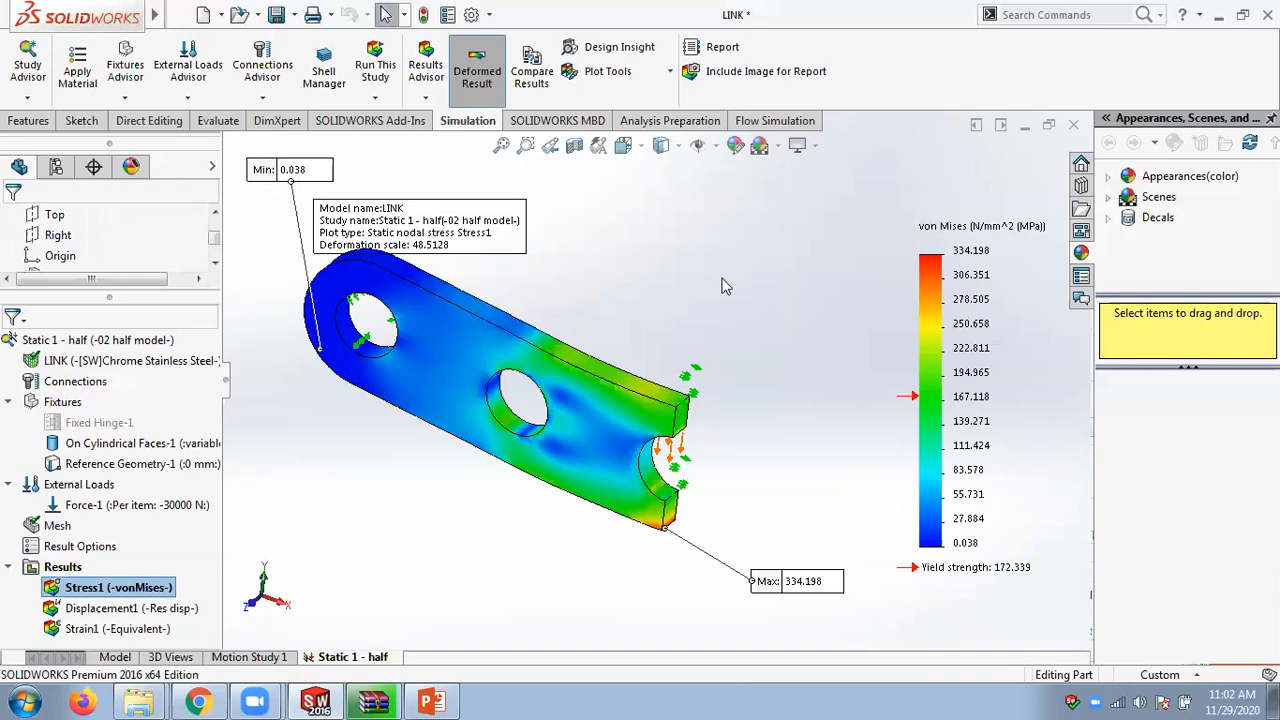
- Edit the stress plot's definition to display the deformed shape at a deformation scale of 1
right_click(968, 388)
click(1025, 358)
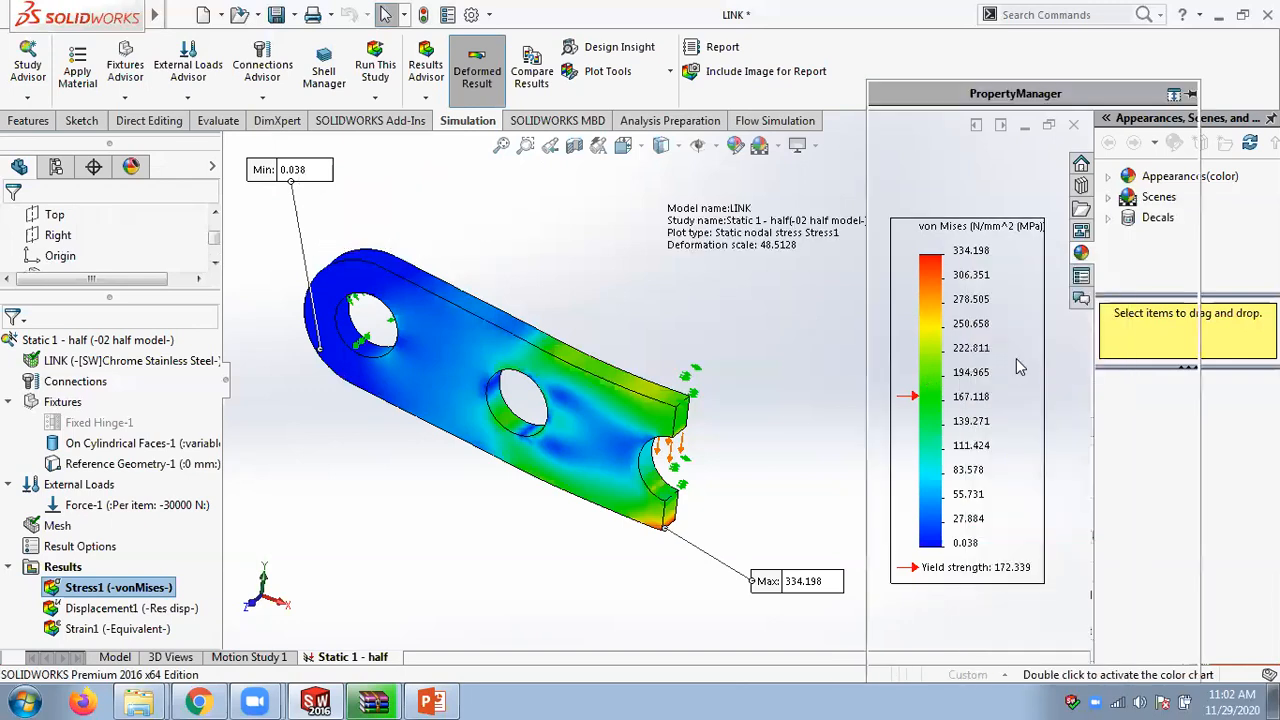
click(940, 401)
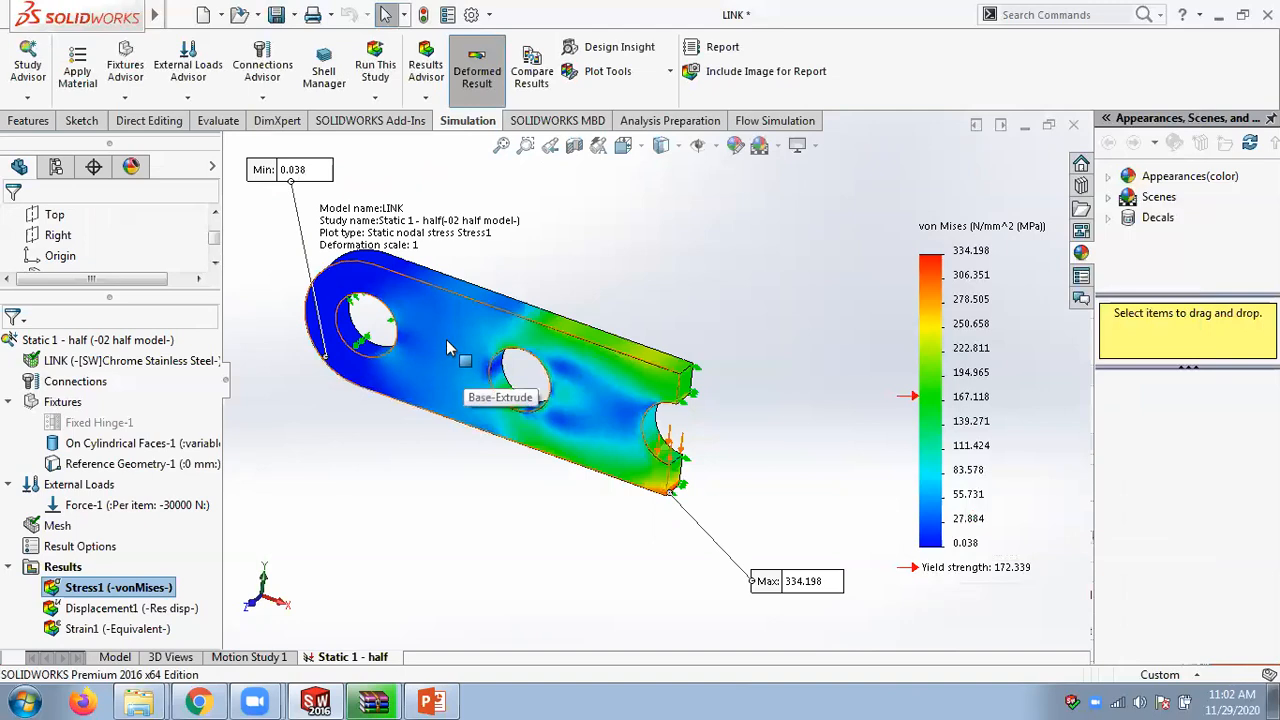
- Play the stress plot's animation at the deformation scale of 1
right_click(957, 256)
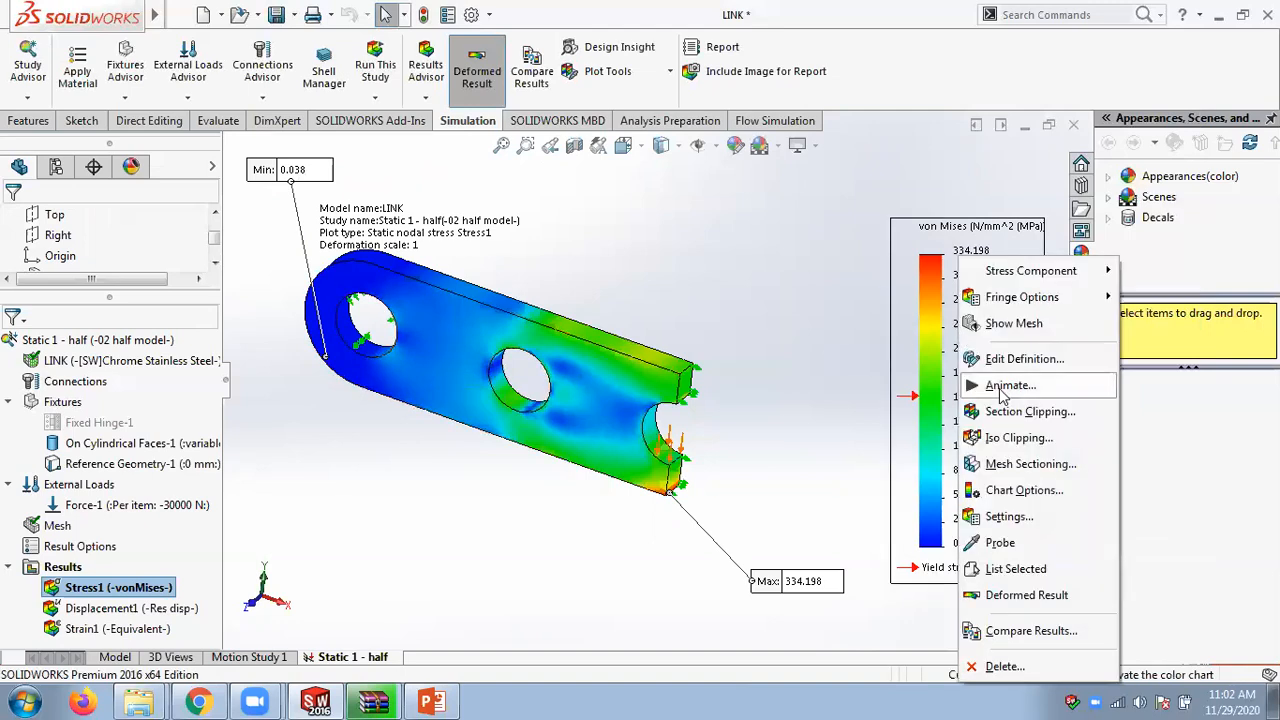
click(1002, 387)
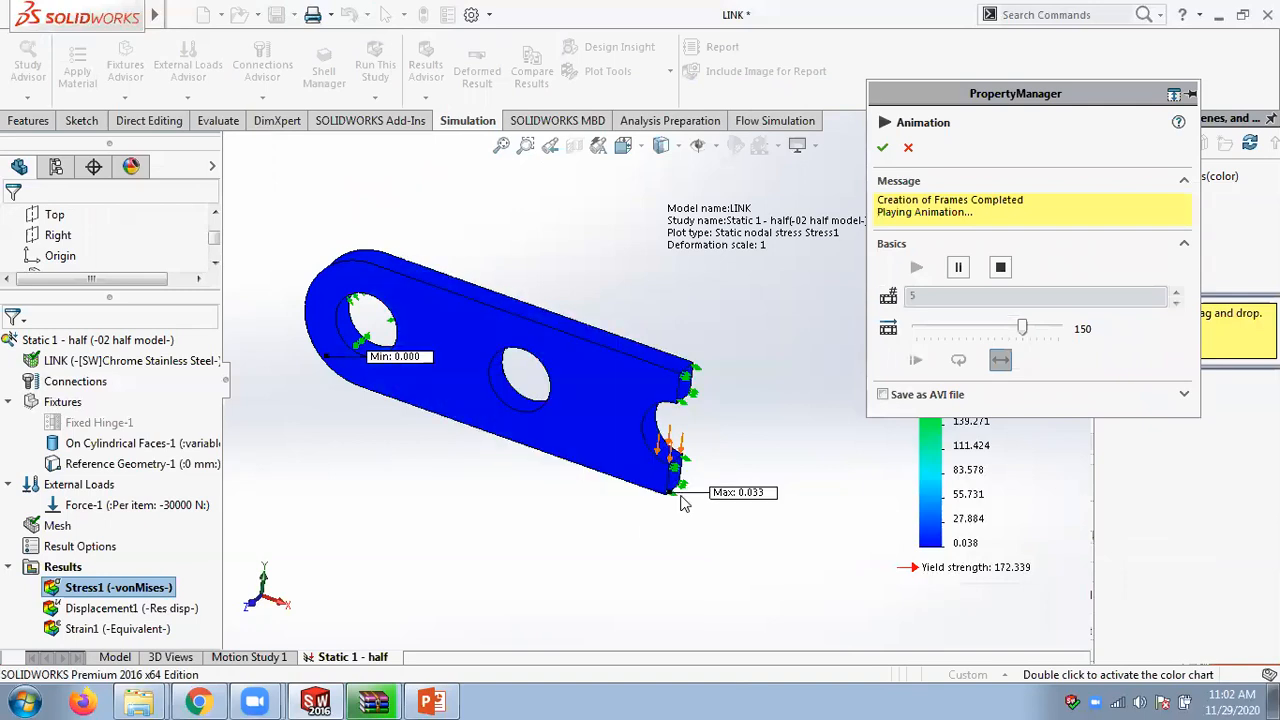
- Close the stress animation and remesh the half model with the standard mesh type, accepting deletion of the existing results
click(903, 147)
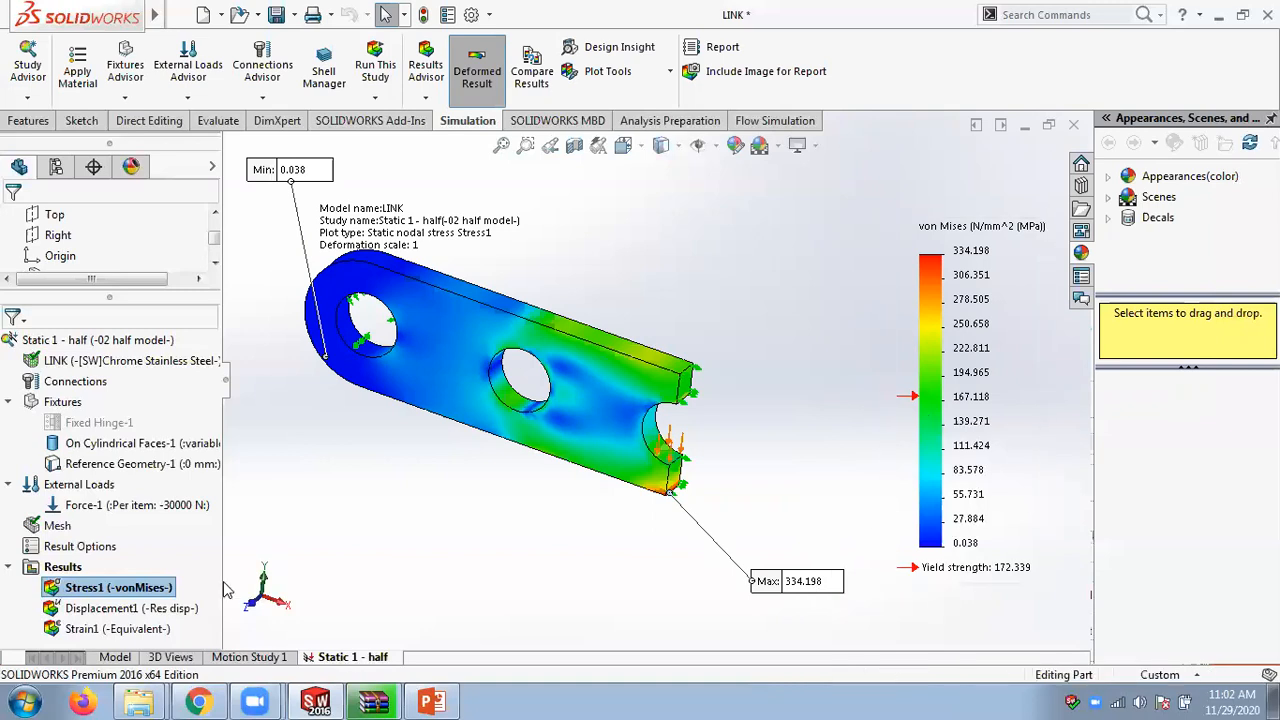
right_click(55, 530)
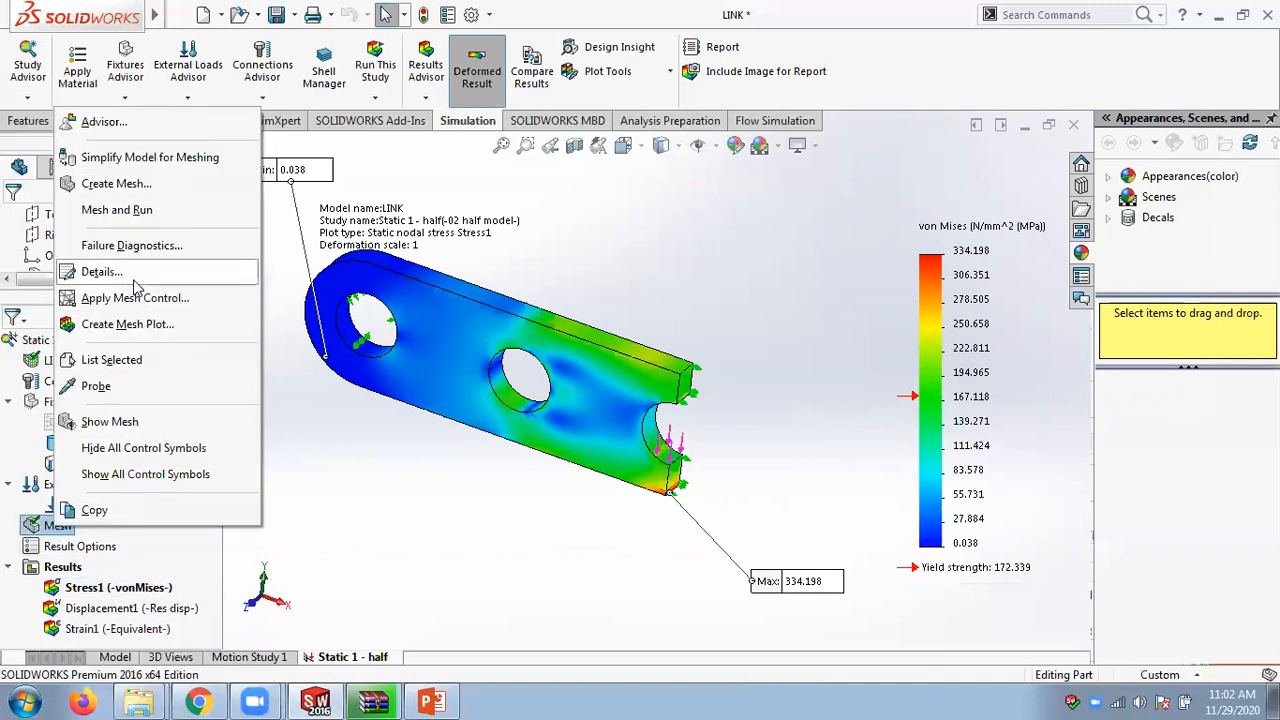
click(154, 184)
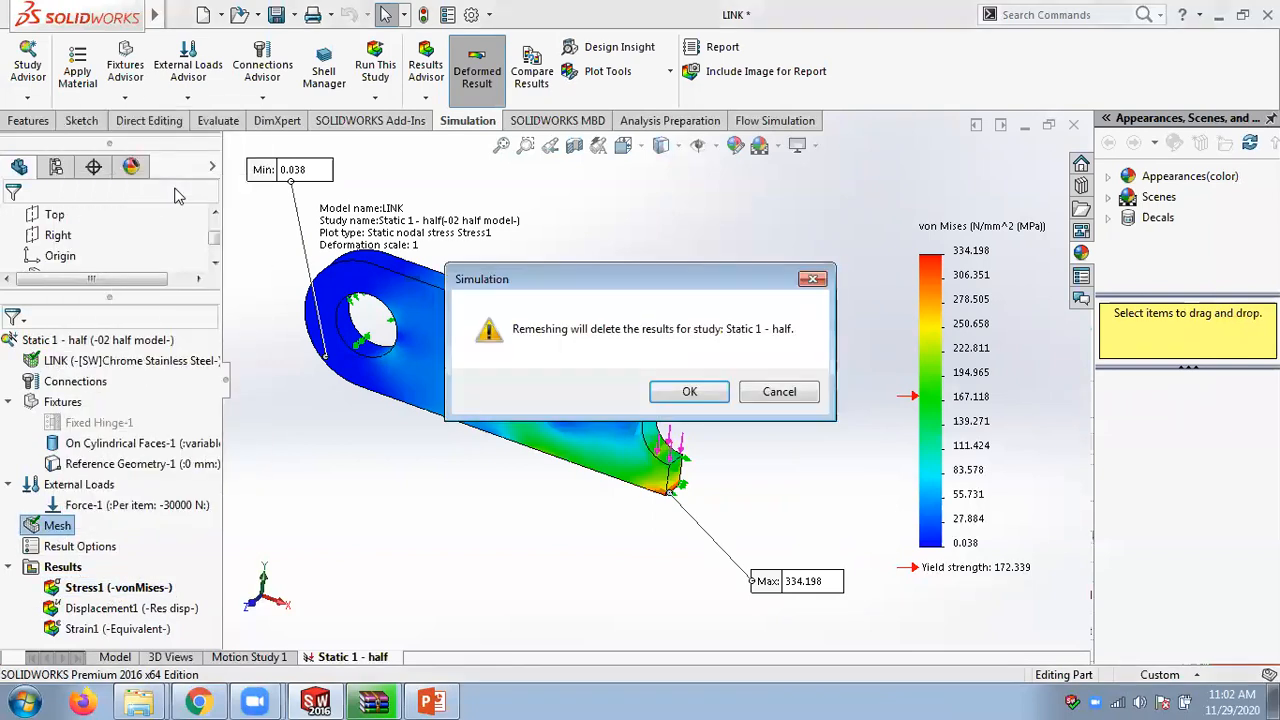
click(703, 390)
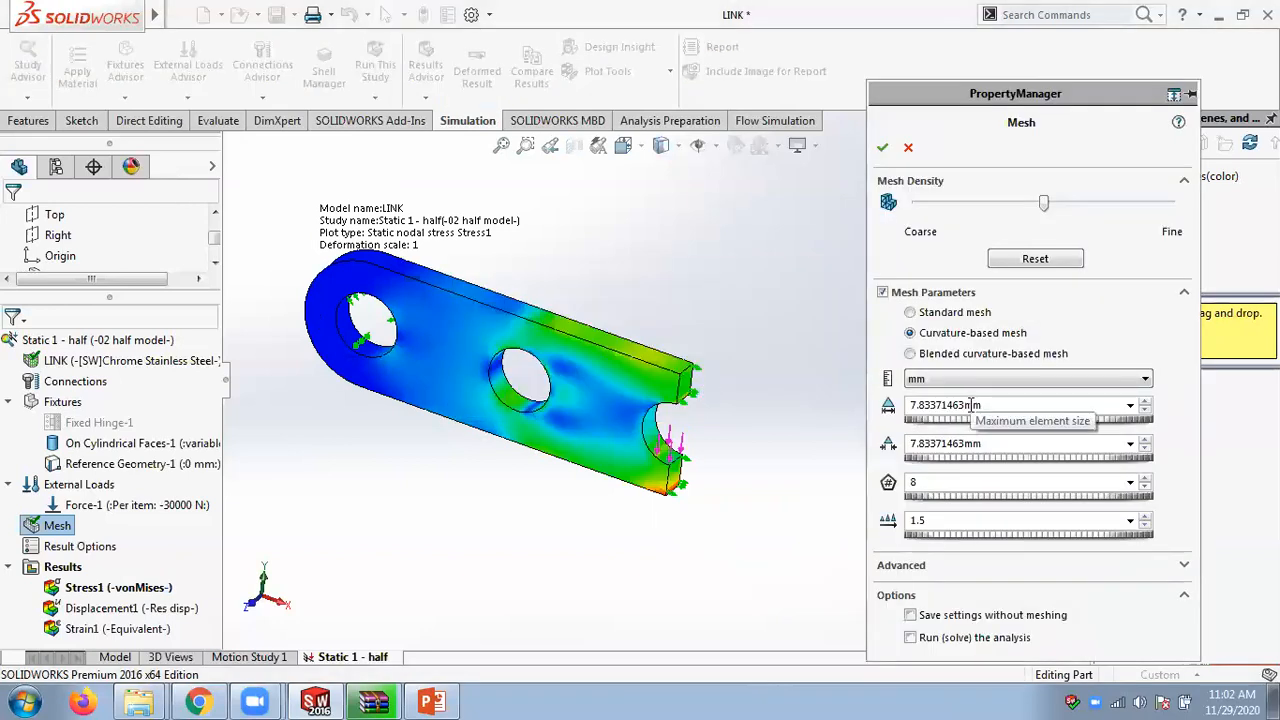
click(921, 315)
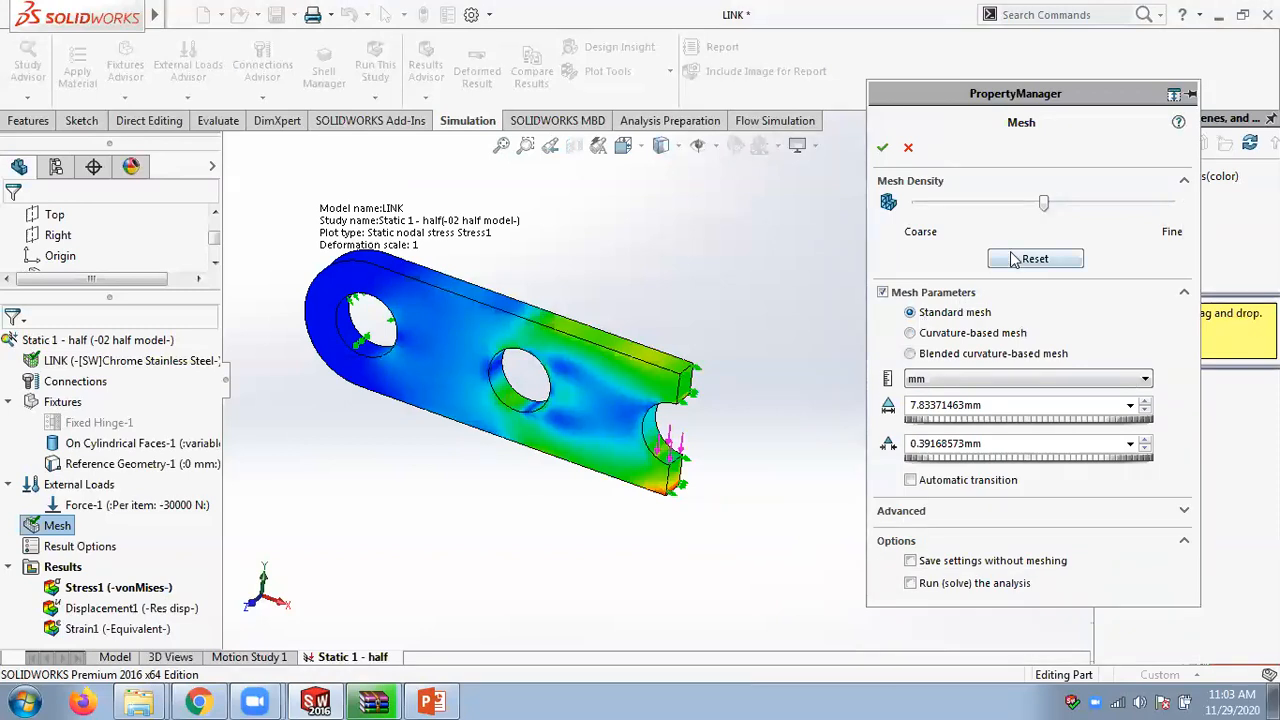
click(882, 147)
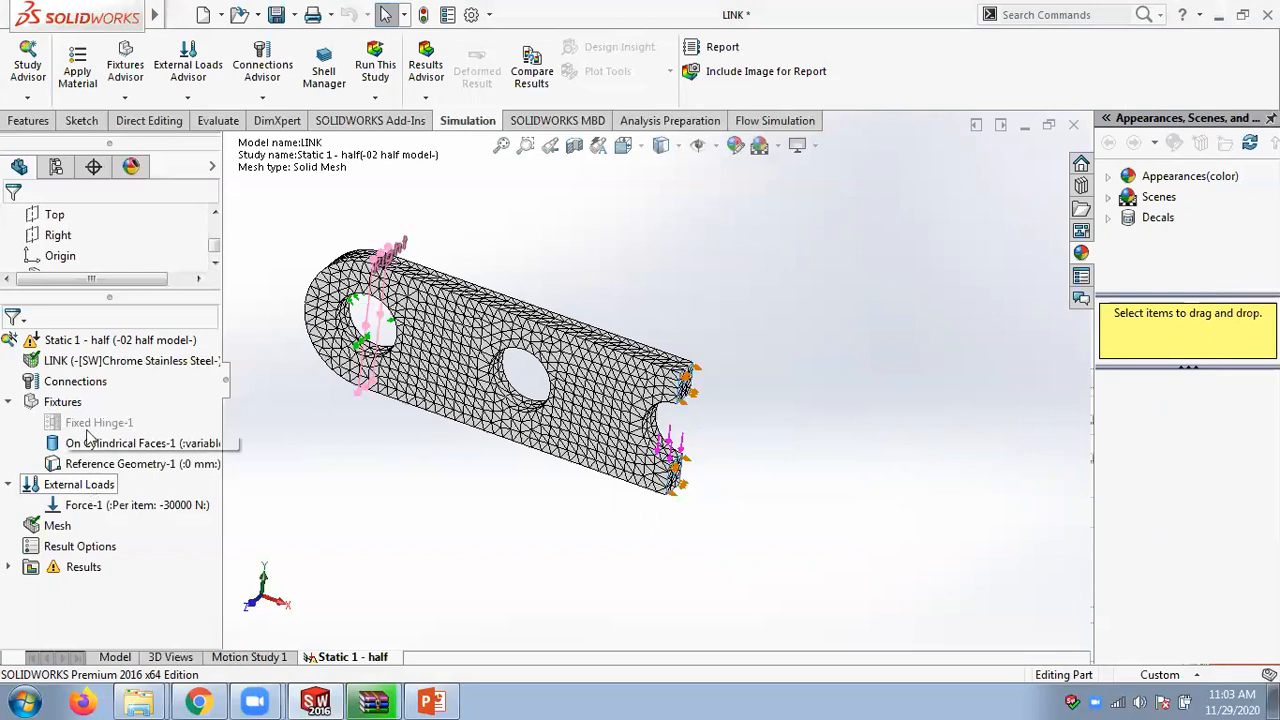
- Review the mesh details of the new standard mesh, including node count, element count and aspect ratio, and close them
right_click(52, 528)
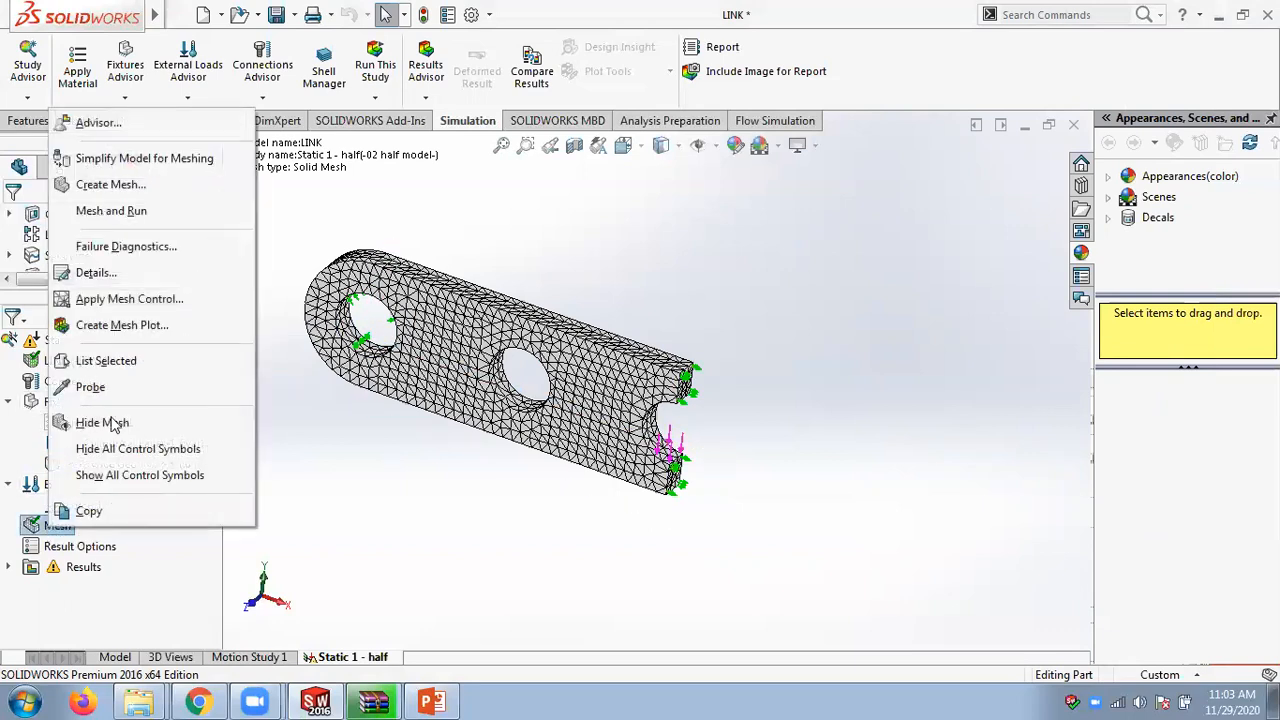
click(96, 273)
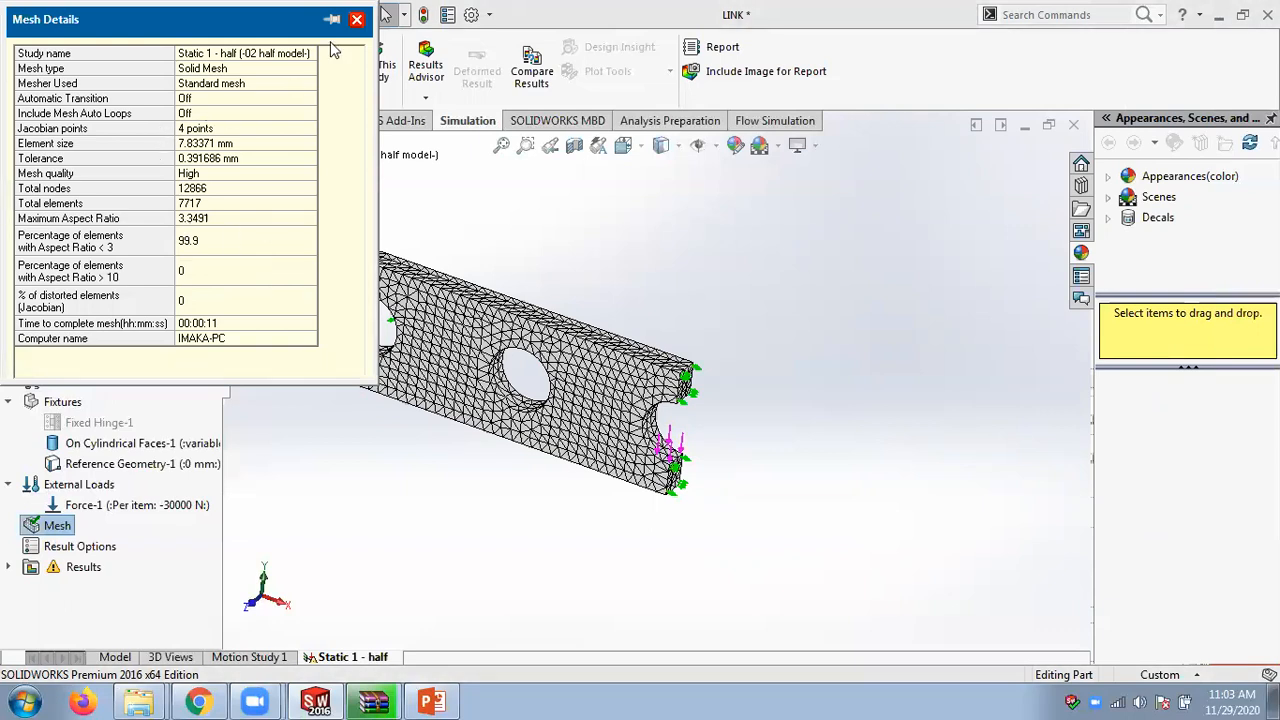
click(357, 20)
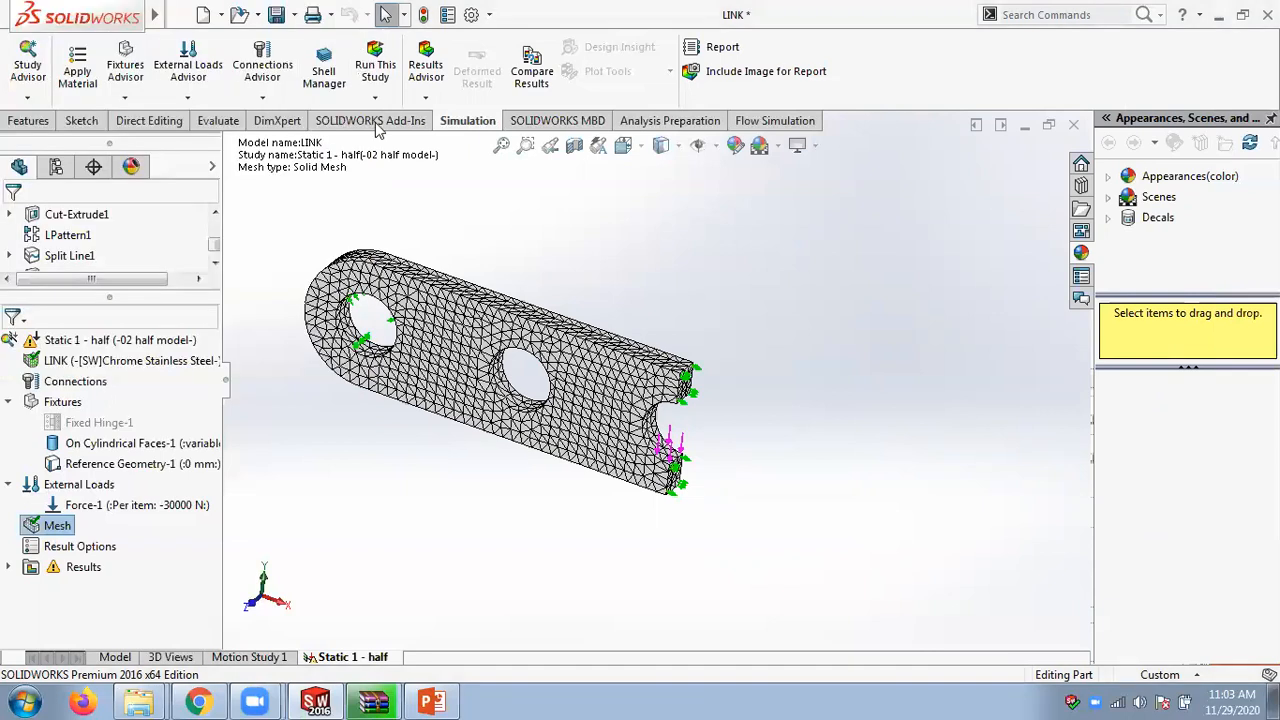
- Run the half-model study on the standard mesh and place the Max stress annotation clear of the link's loaded end for inspection
right_click(82, 339)
click(70, 305)
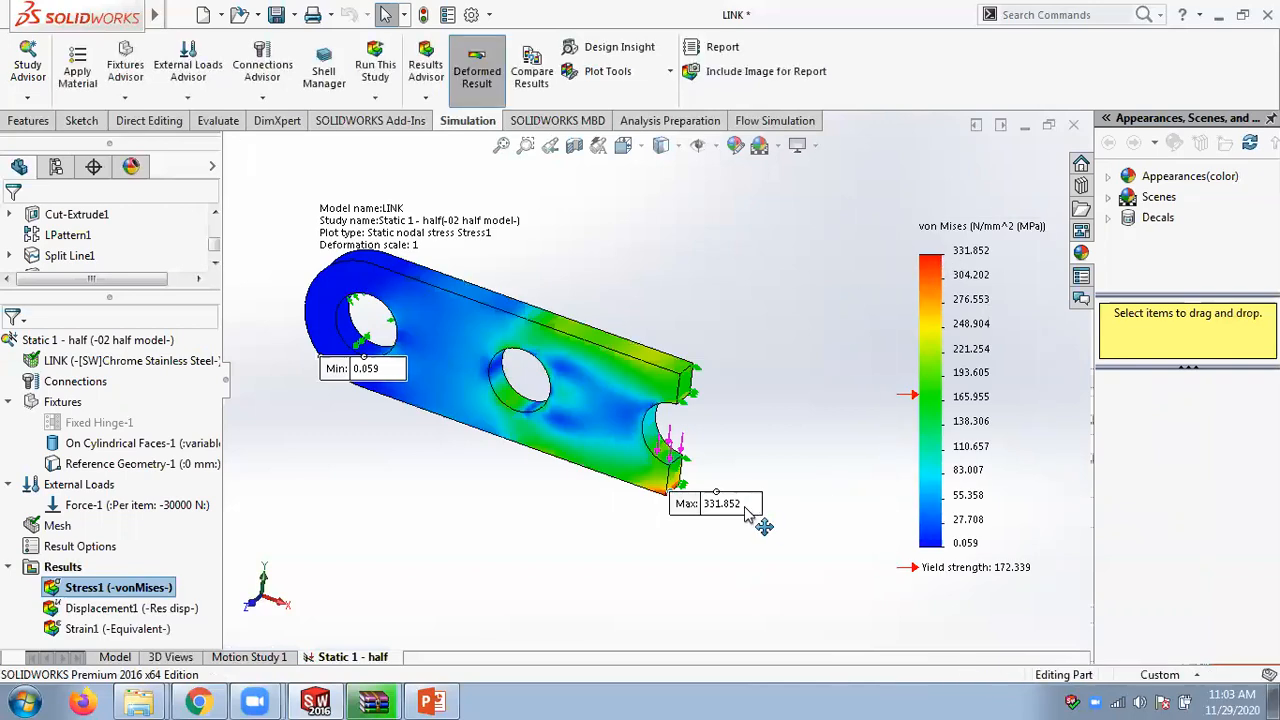
drag(748, 508, 808, 565)
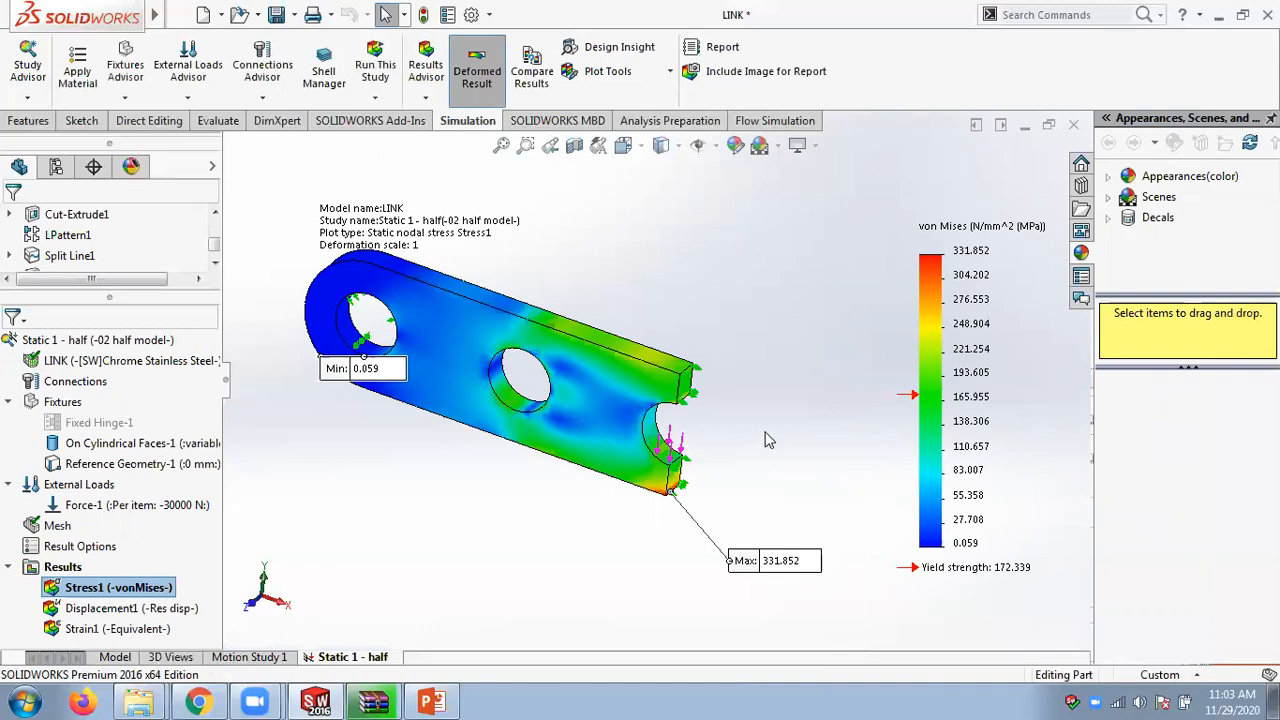
scroll(663, 518, down, 3)
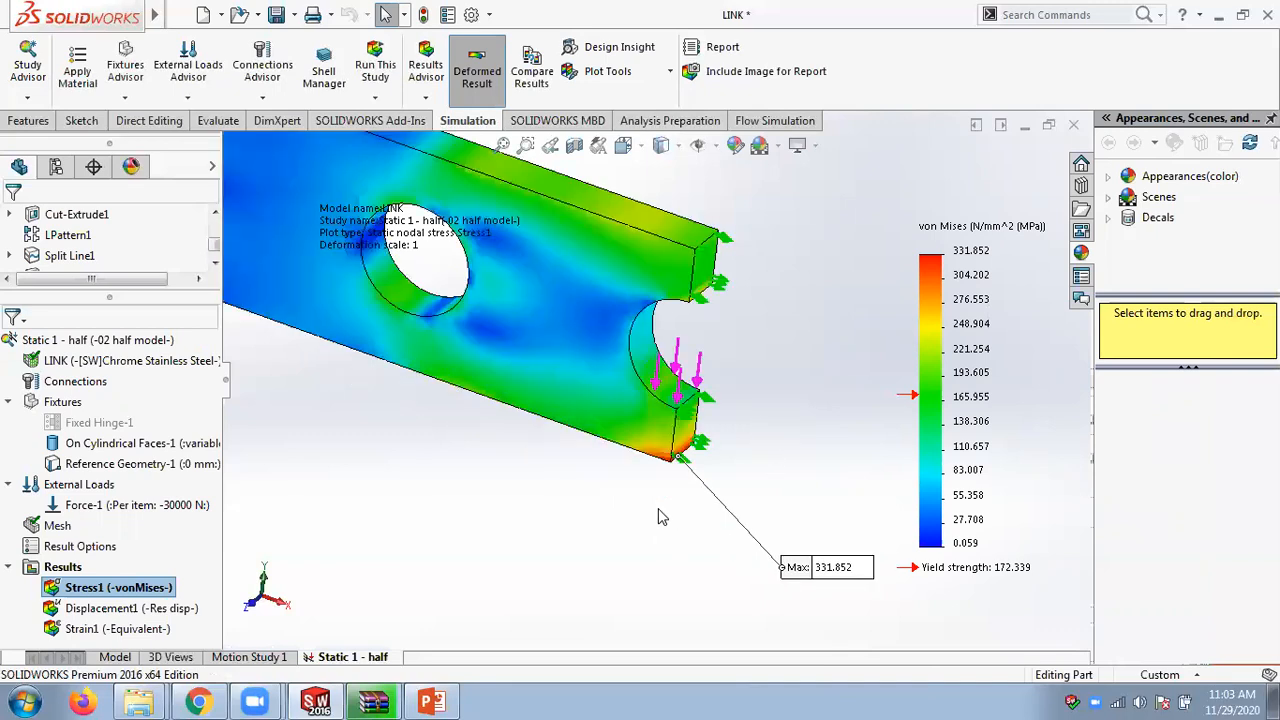
middle_drag(828, 415, 677, 449)
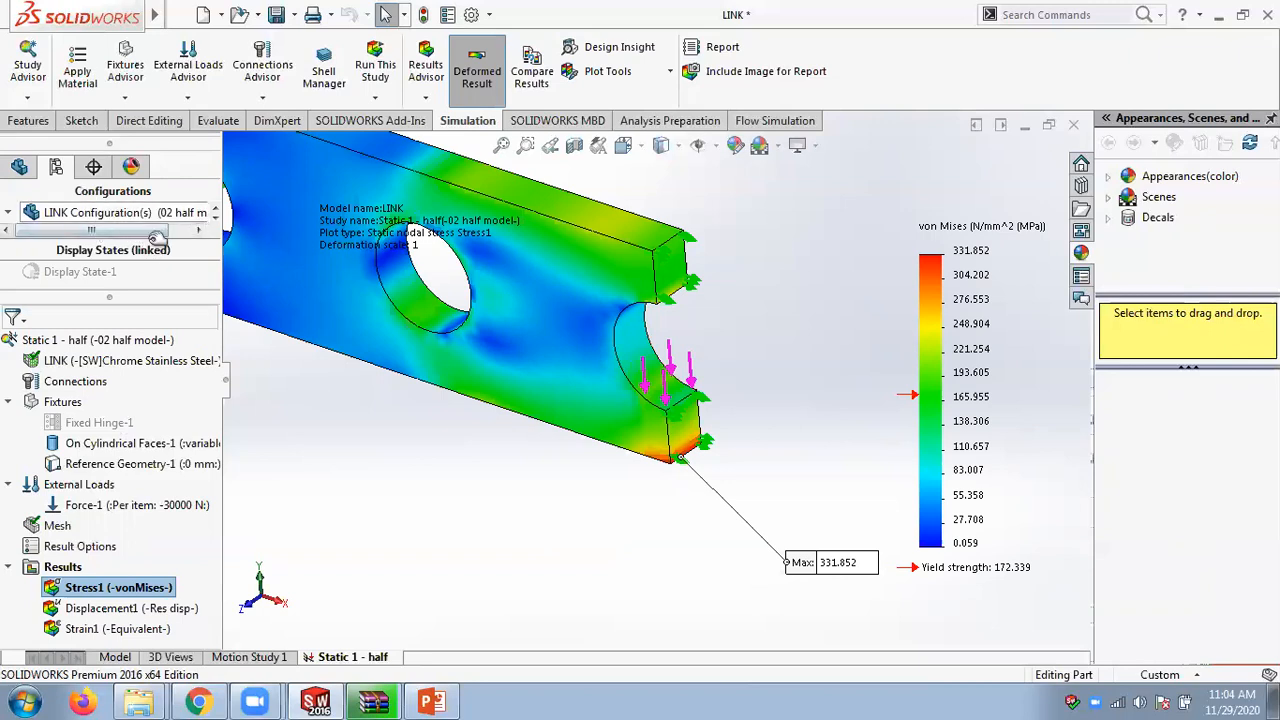
- Enlarge the configuration list and activate the 01 full model configuration of the link
drag(155, 291, 155, 376)
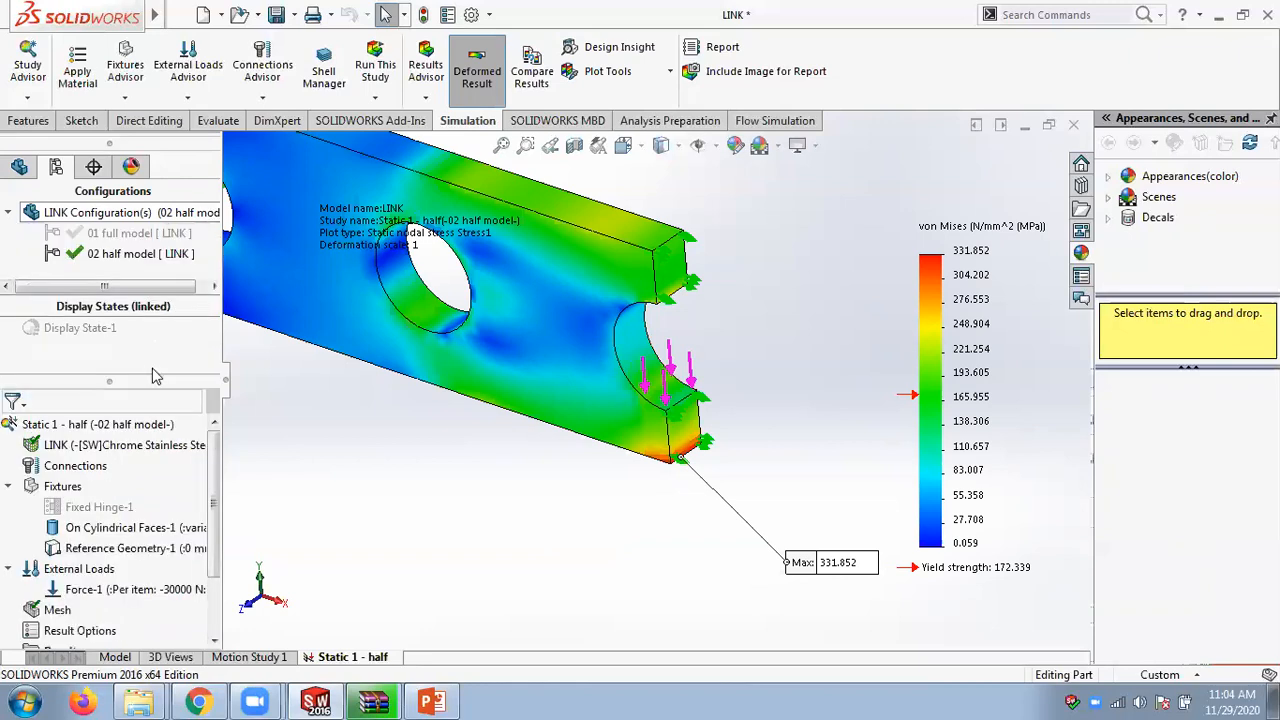
click(130, 236)
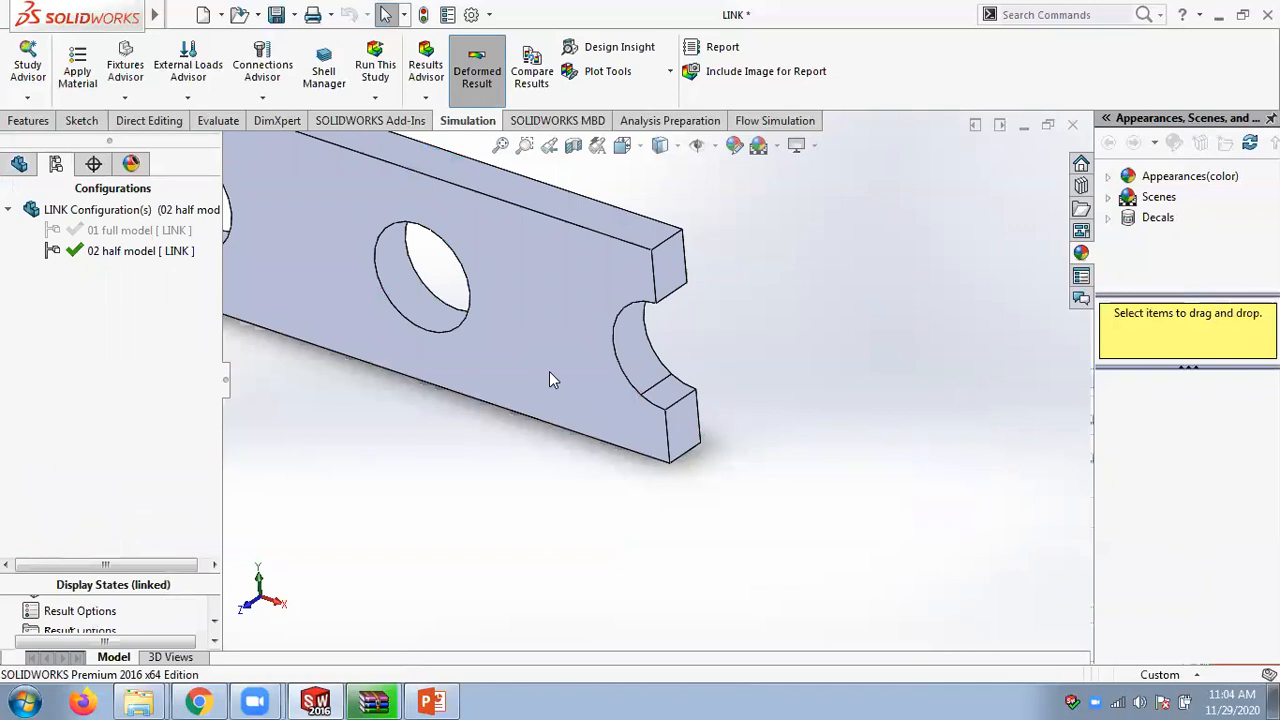
- Activate the 01 full model configuration of the link and return to its model view
double_click(130, 231)
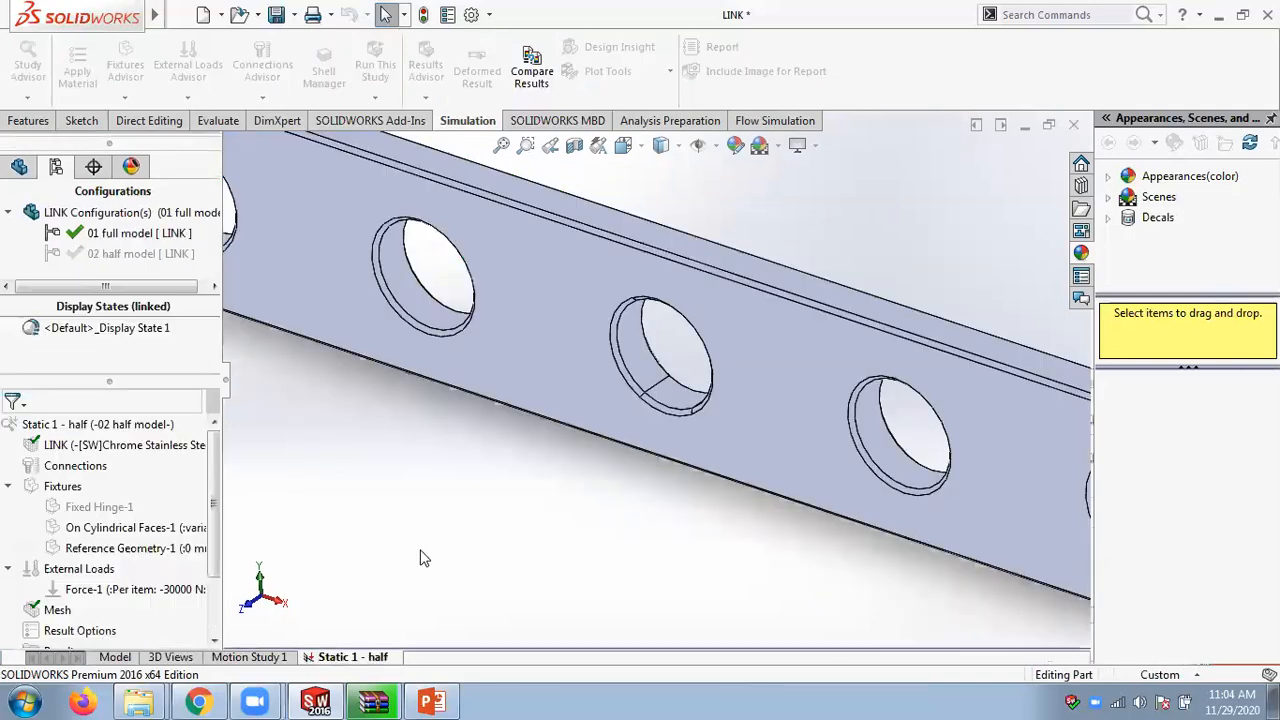
scroll(420, 557, up, 3)
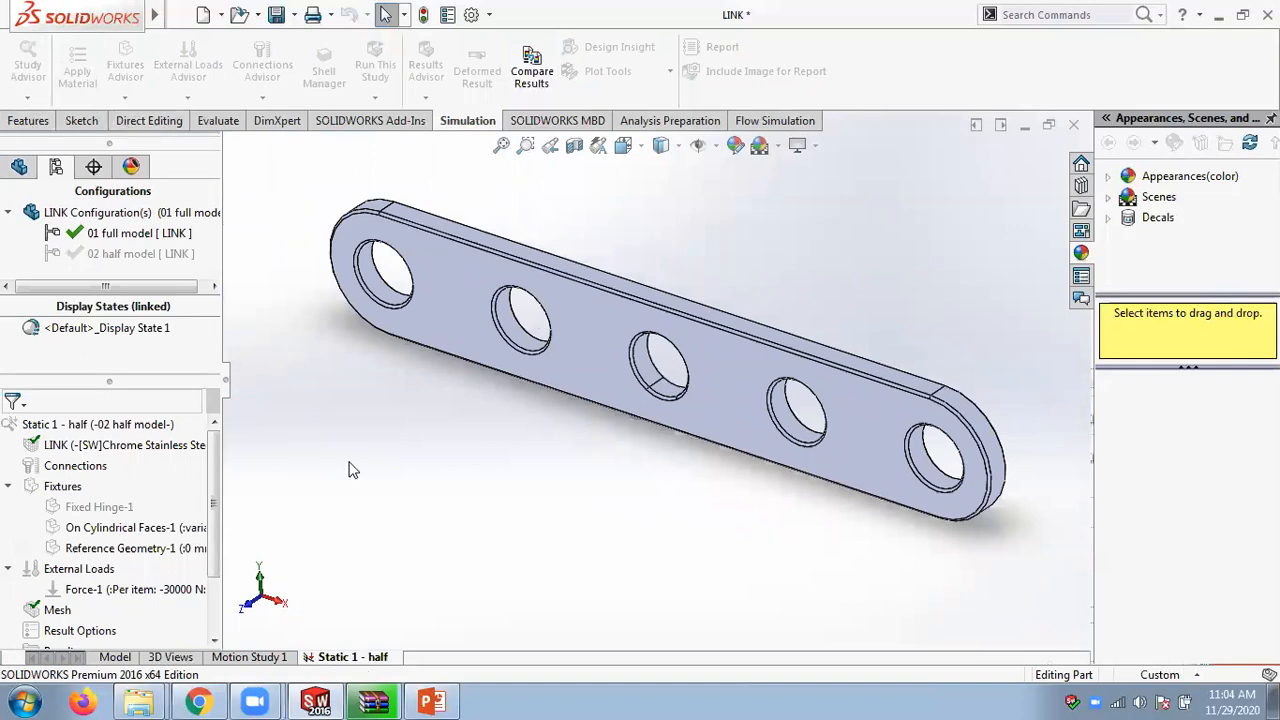
click(113, 658)
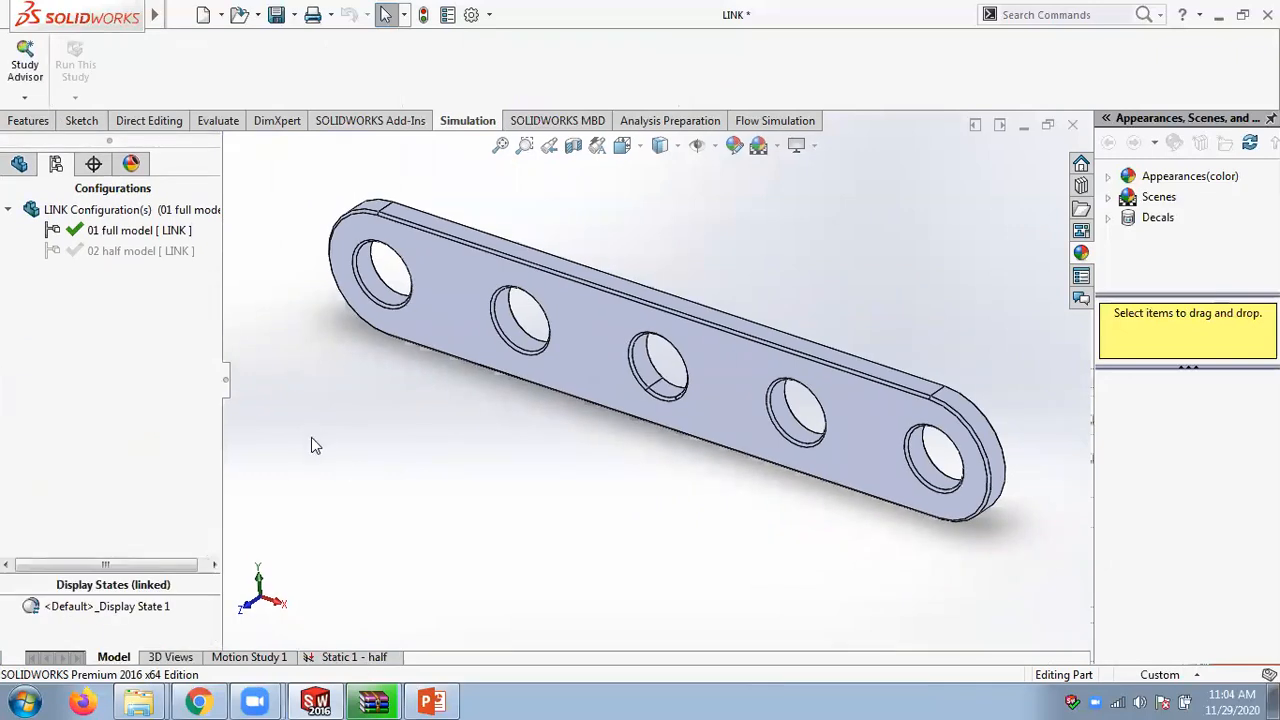
- Create a new static study named "Static 2 - full" for the full model
click(24, 97)
click(62, 142)
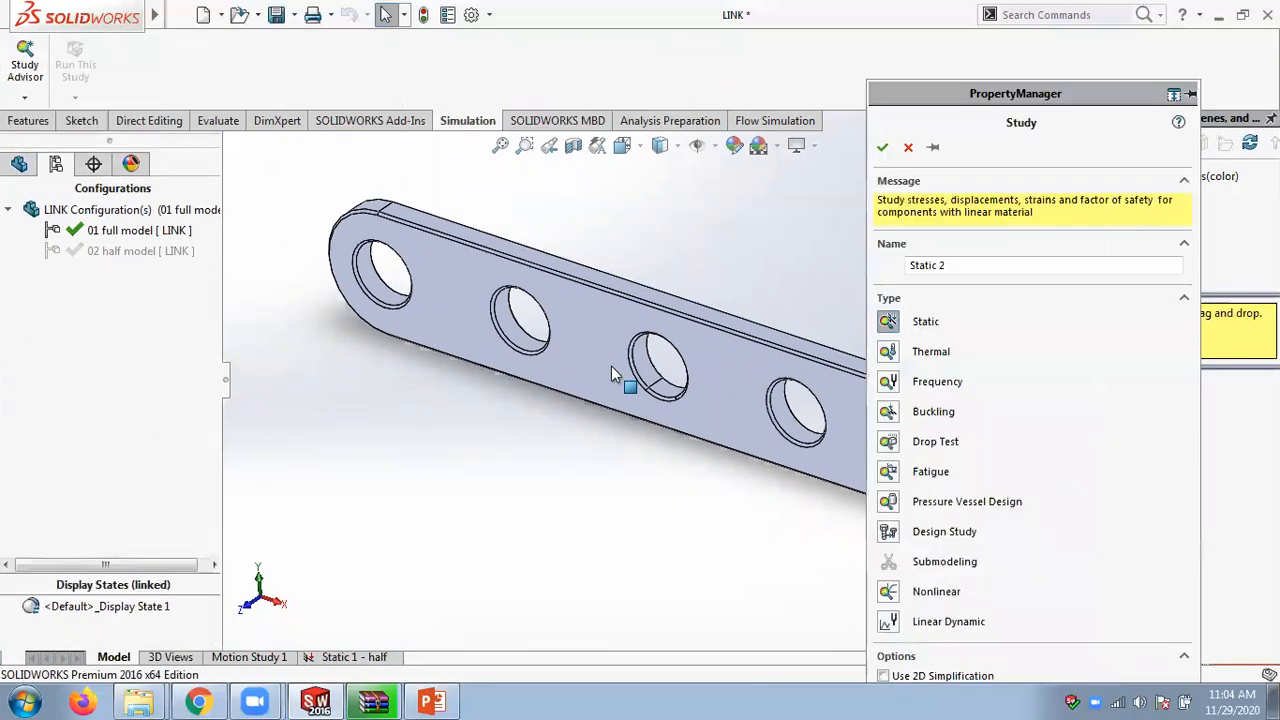
click(974, 265)
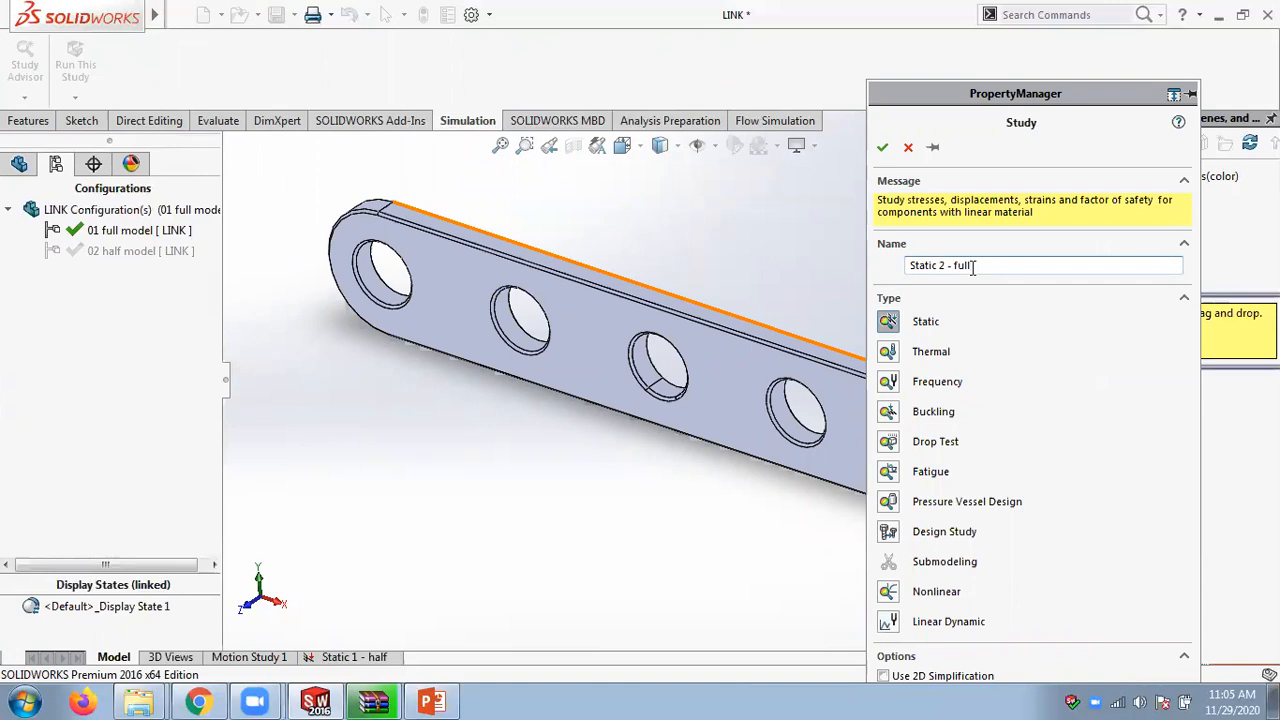
click(882, 147)
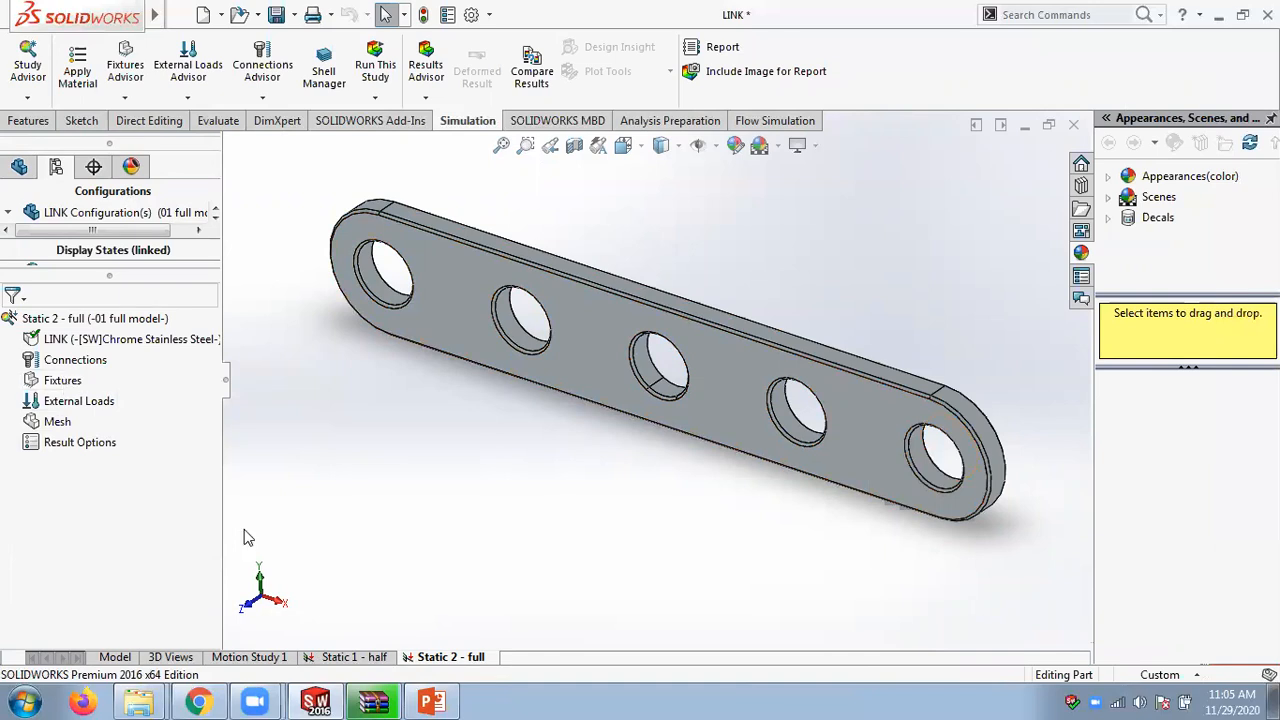
- Copy the On Cylindrical Faces-1 fixture from the Static 1 - half study into the Static 2 - full study
click(350, 657)
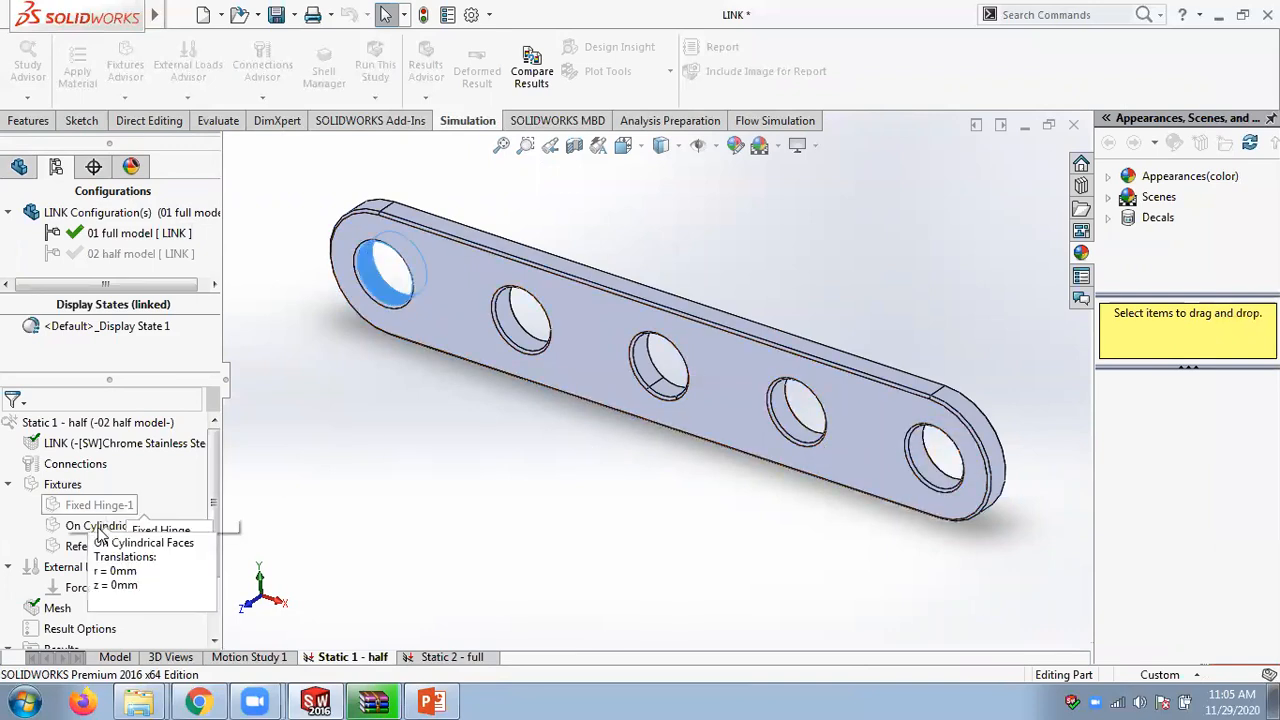
click(120, 523)
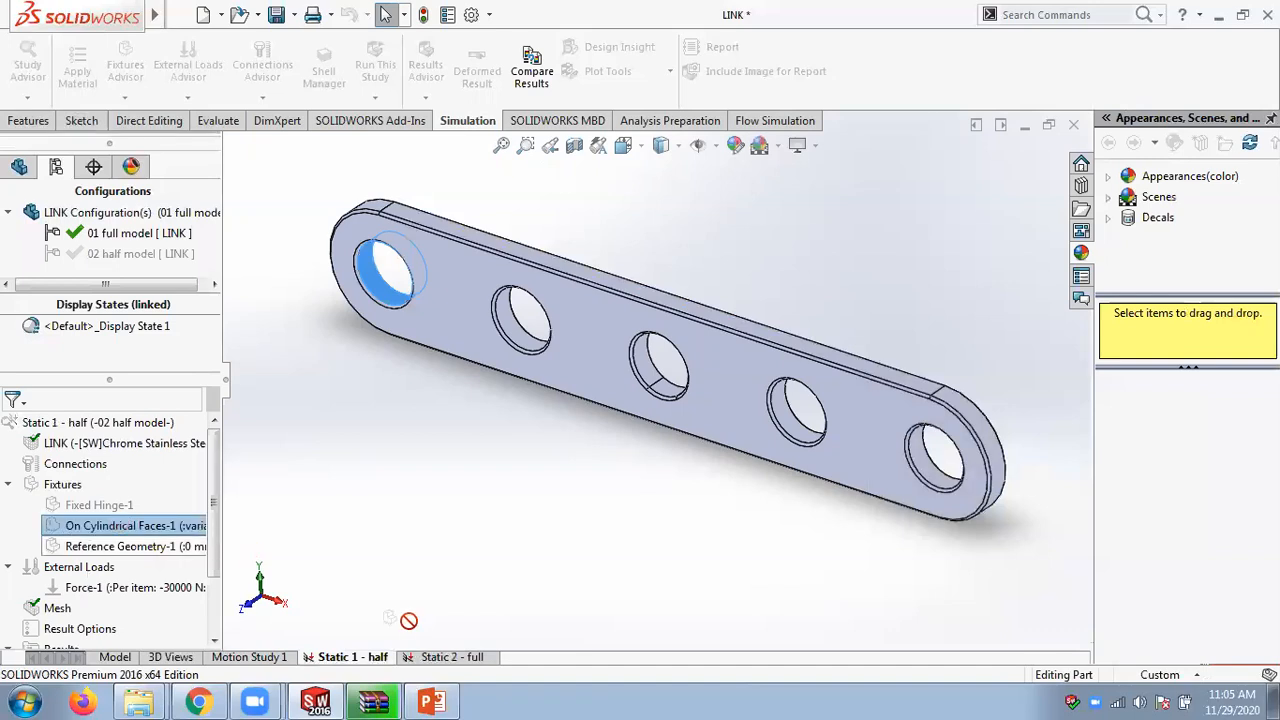
click(445, 656)
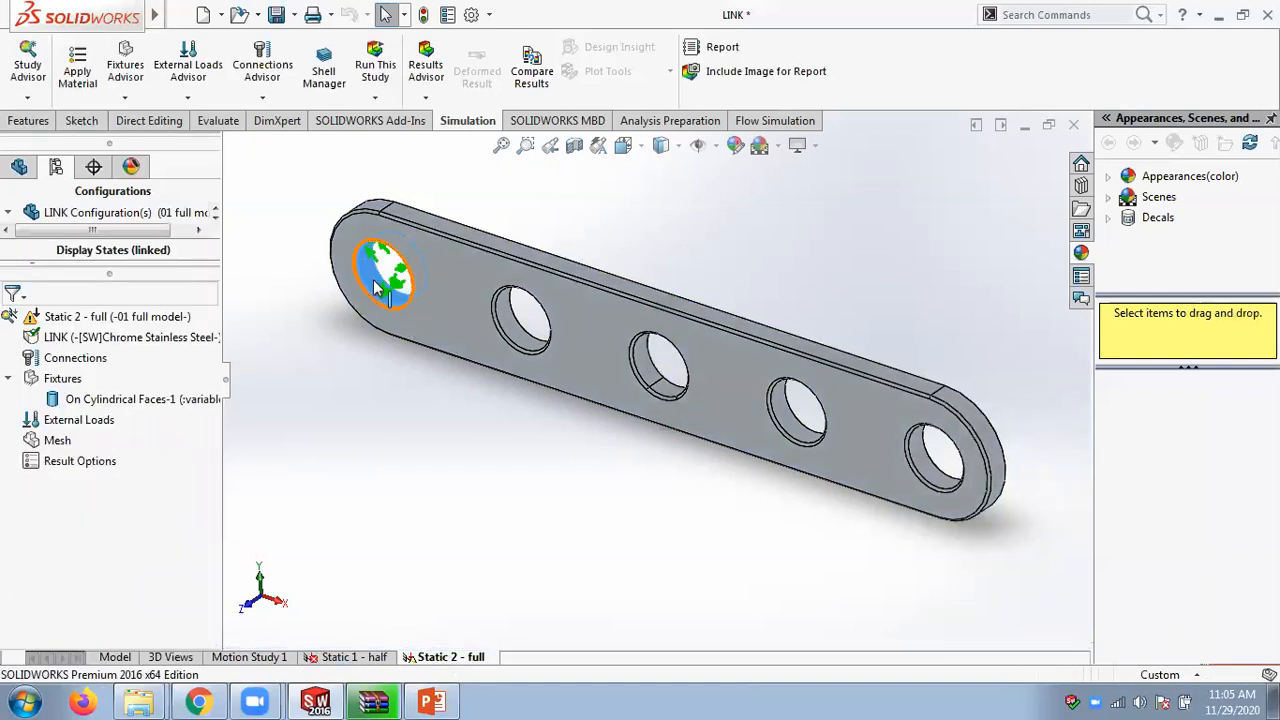
- Start an advanced On Cylindrical Faces fixture with only the unrestrained end hole's face selected, removing the already fixed hole's face
right_click(155, 400)
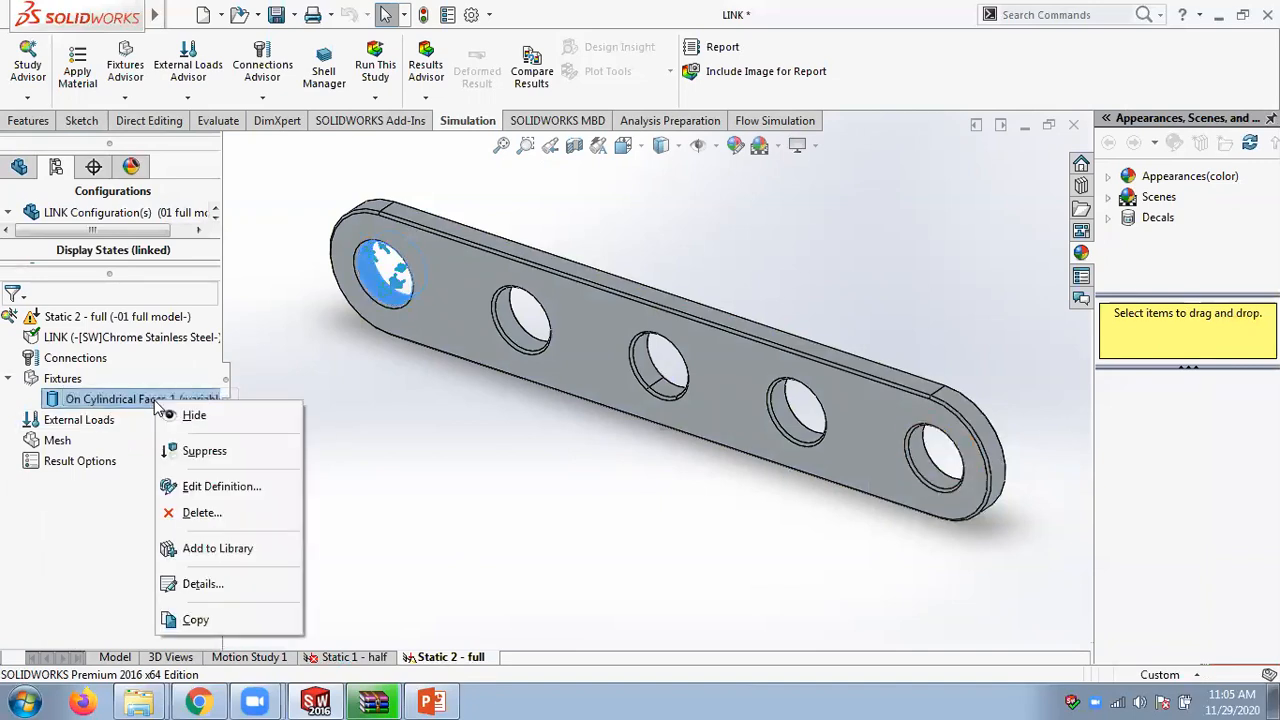
right_click(62, 380)
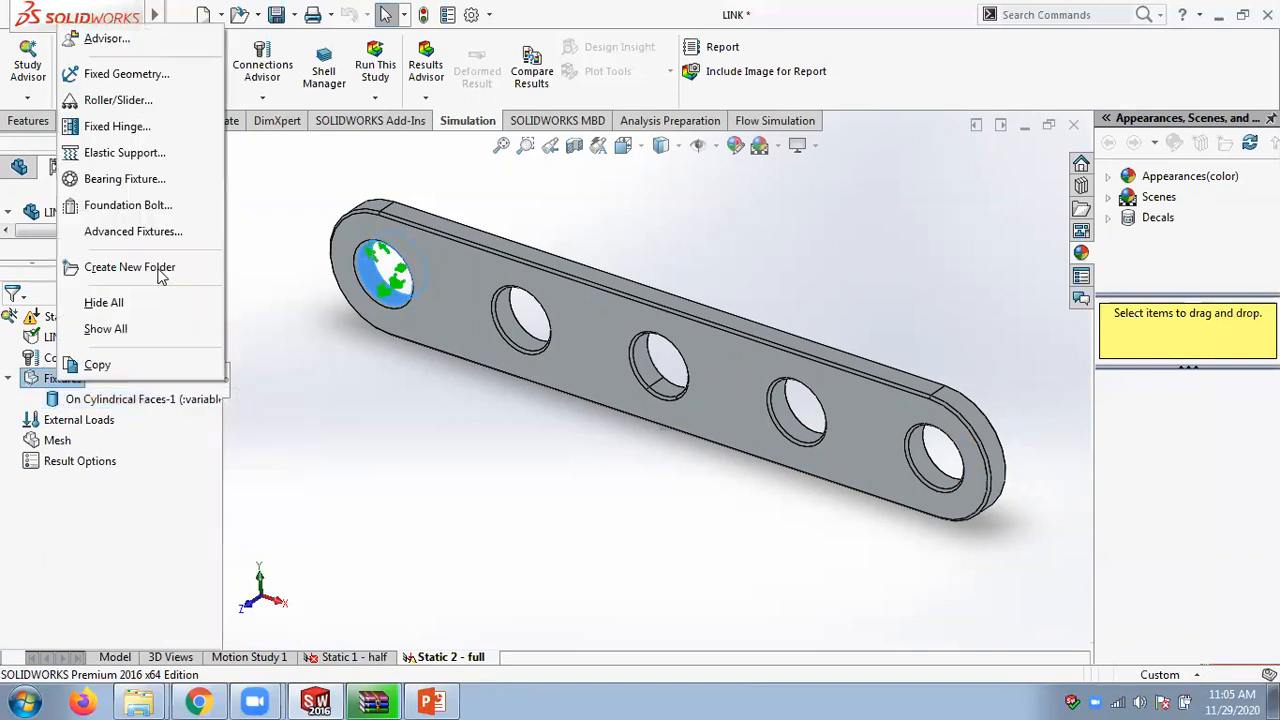
click(124, 232)
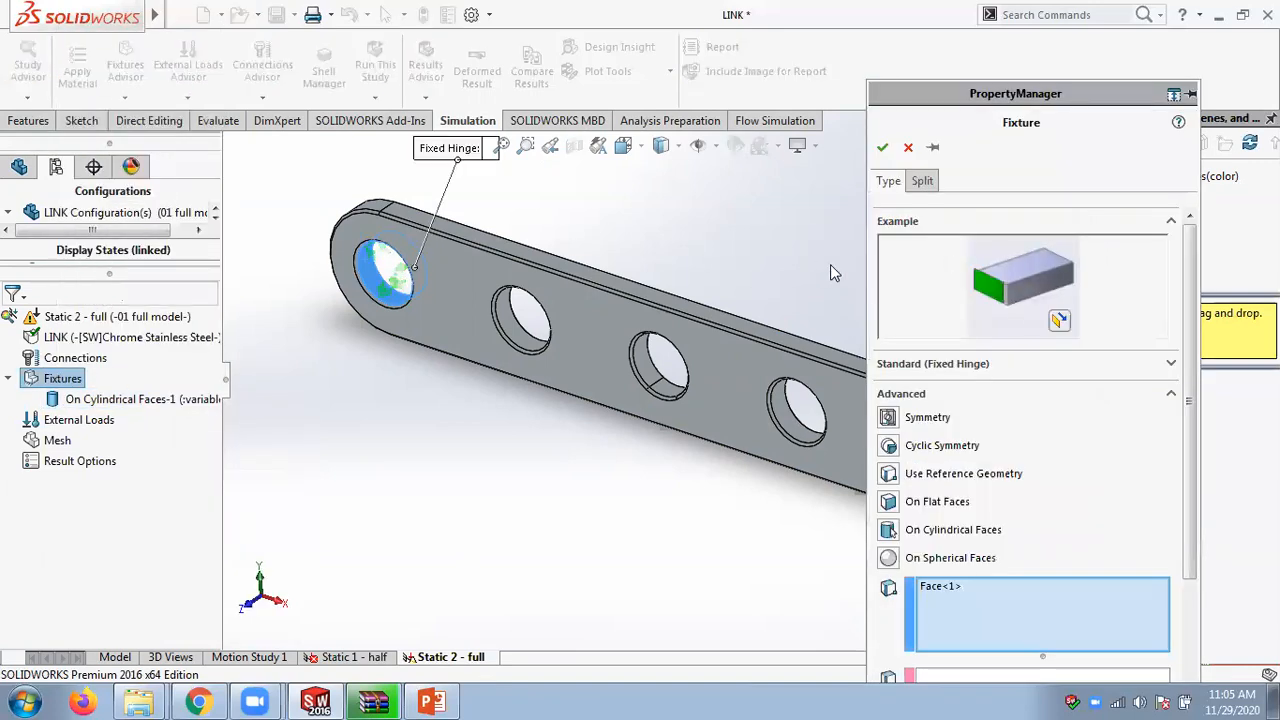
click(914, 529)
scroll(760, 544, up, 2)
scroll(752, 540, up, 1)
scroll(855, 434, down, 2)
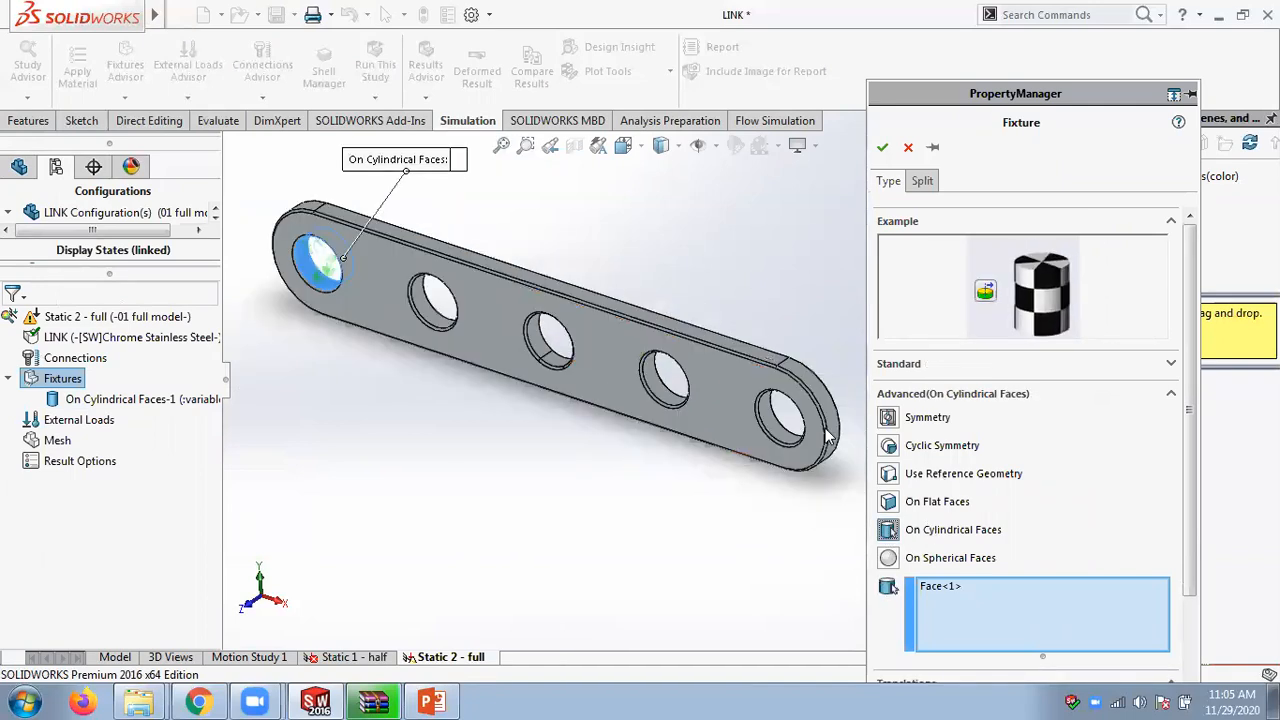
click(772, 437)
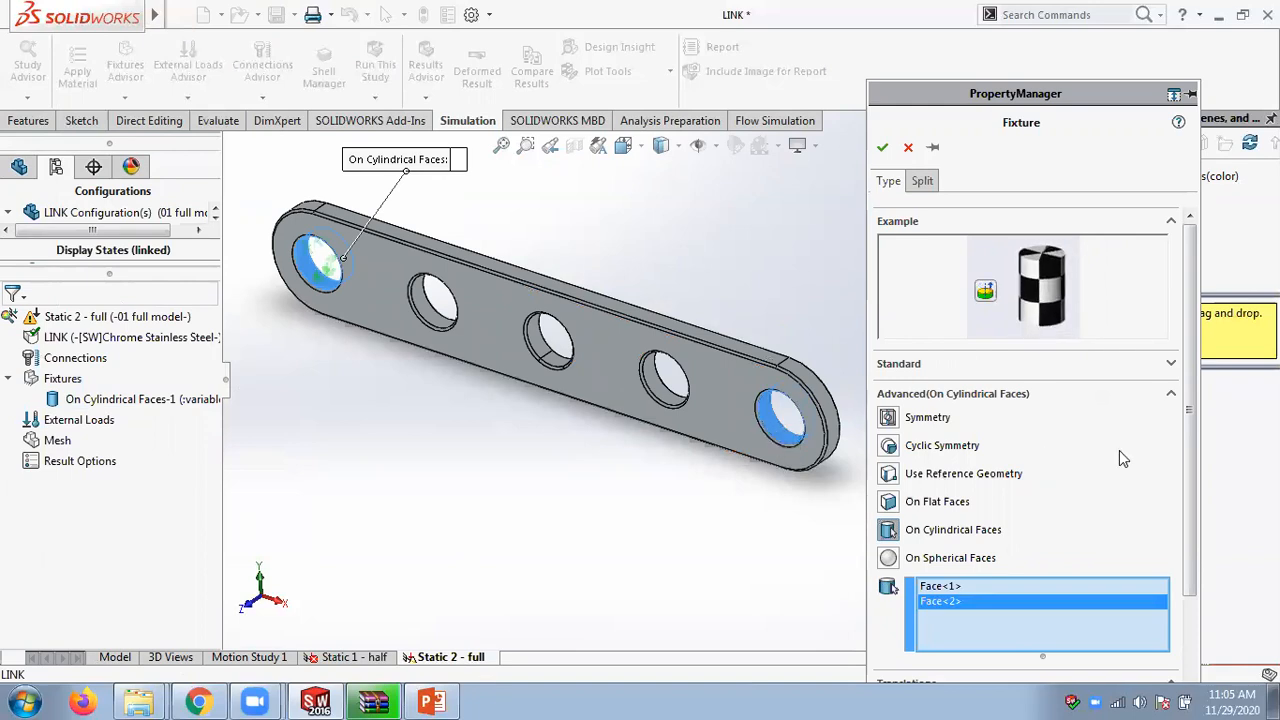
scroll(1190, 500, down, 3)
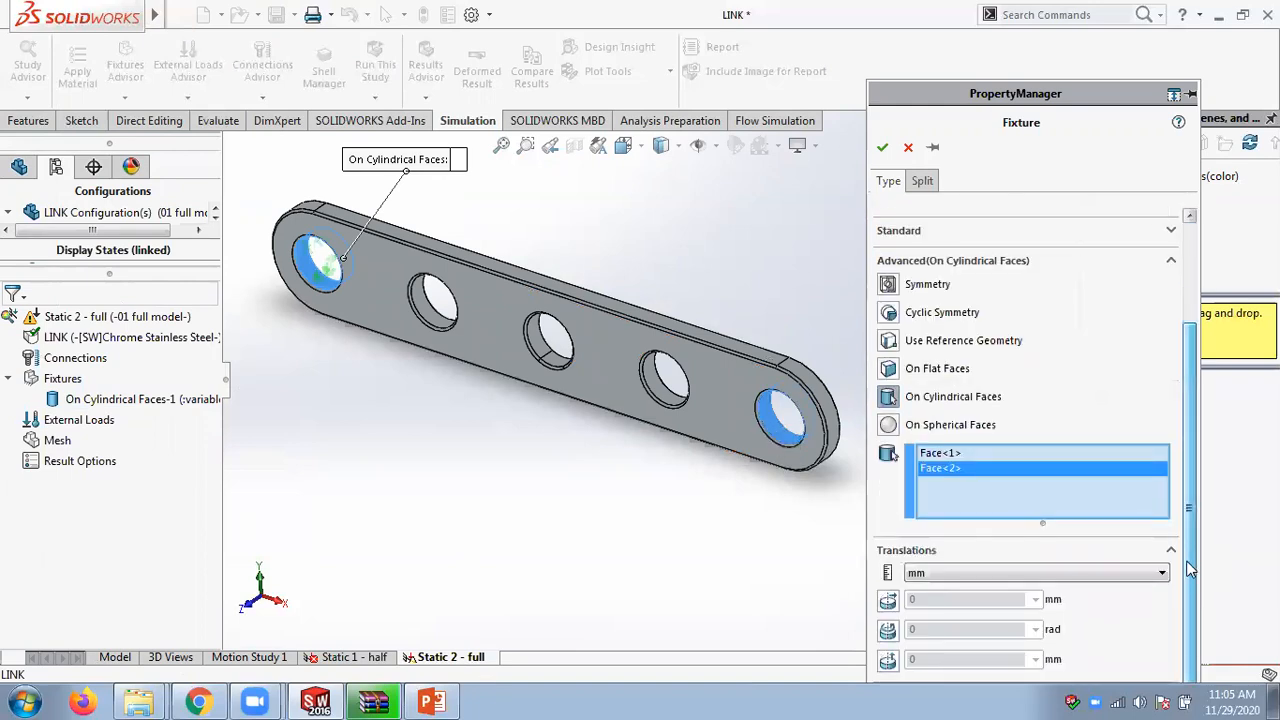
click(950, 455)
right_click(950, 462)
click(982, 491)
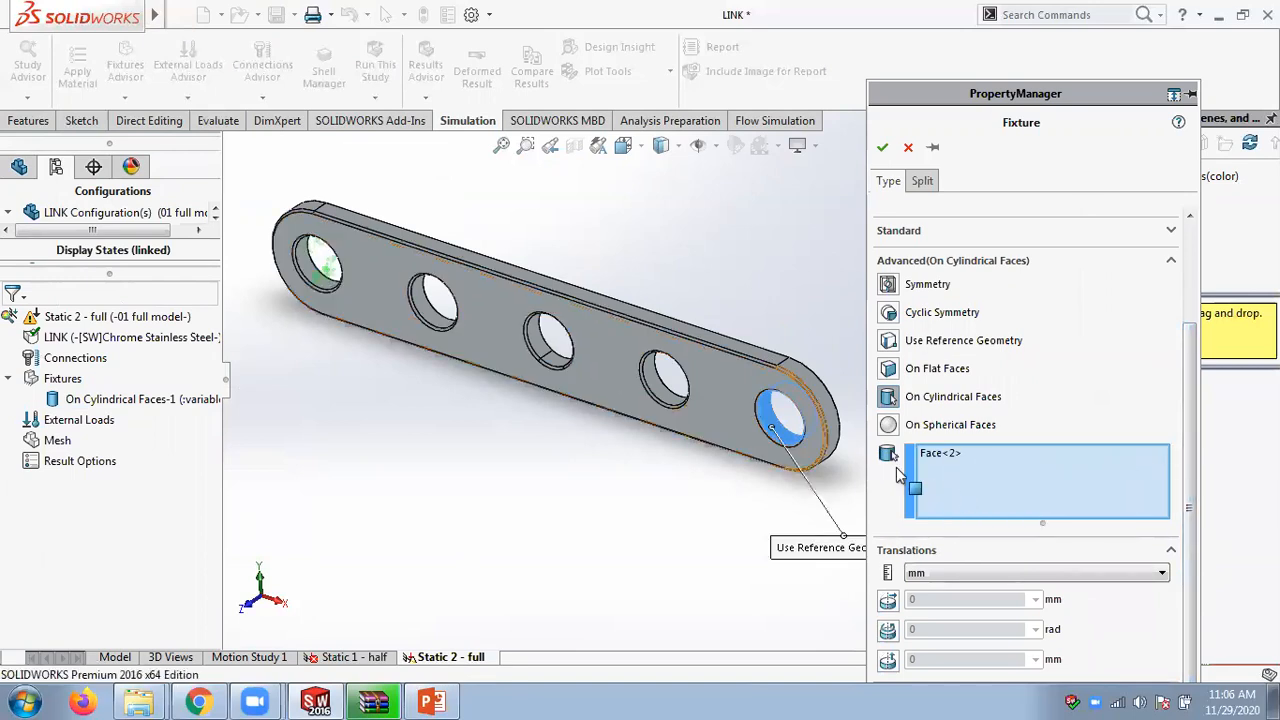
- Restrain the end hole's radial and axial translations to 0 mm and apply the fixture
click(887, 602)
scroll(1175, 580, down, 3)
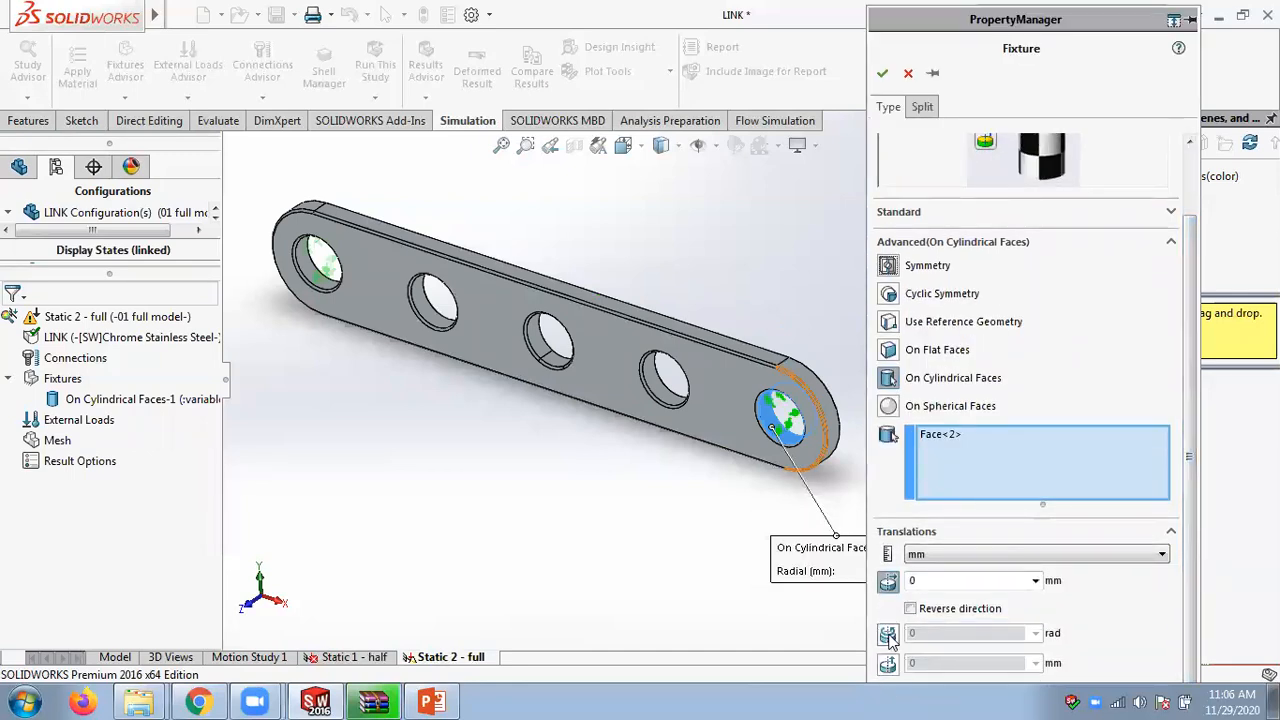
click(887, 660)
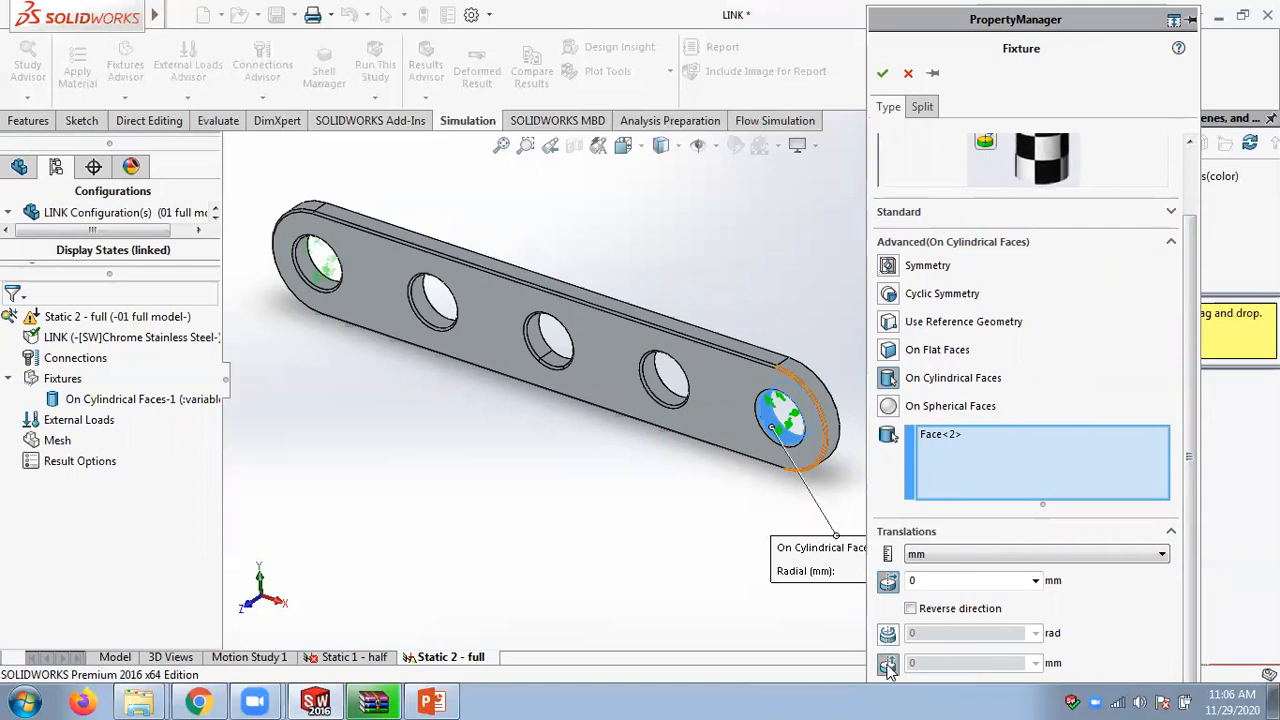
scroll(1089, 630, up, 3)
scroll(1188, 564, down, 4)
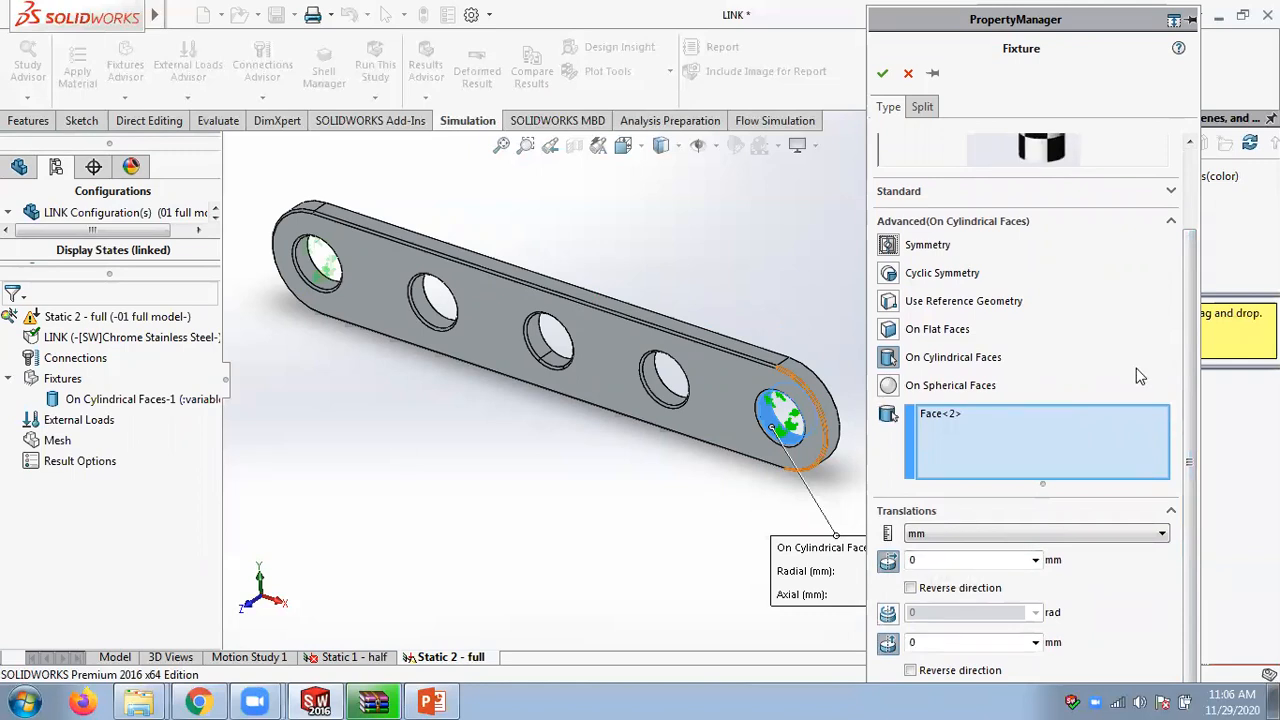
click(882, 73)
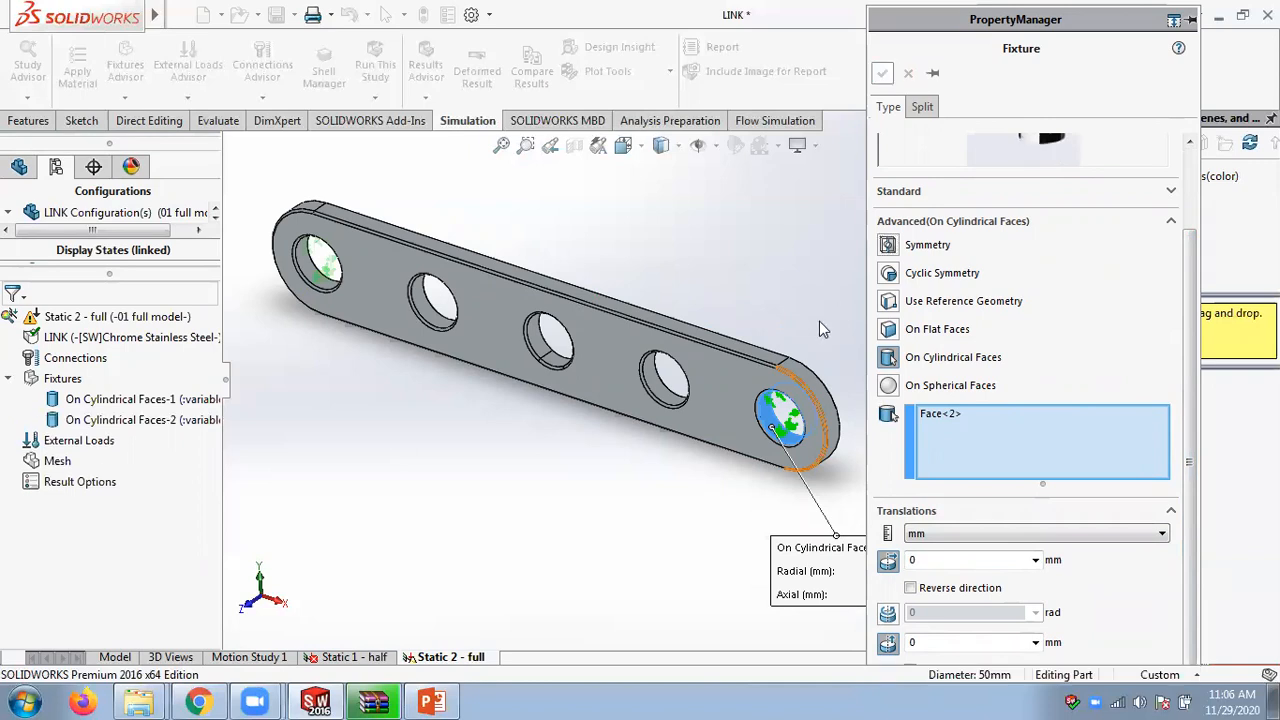
- Begin a force load in a selected direction, using the Top plane as reference and 30000 N normal to it
scroll(844, 319, up, 1)
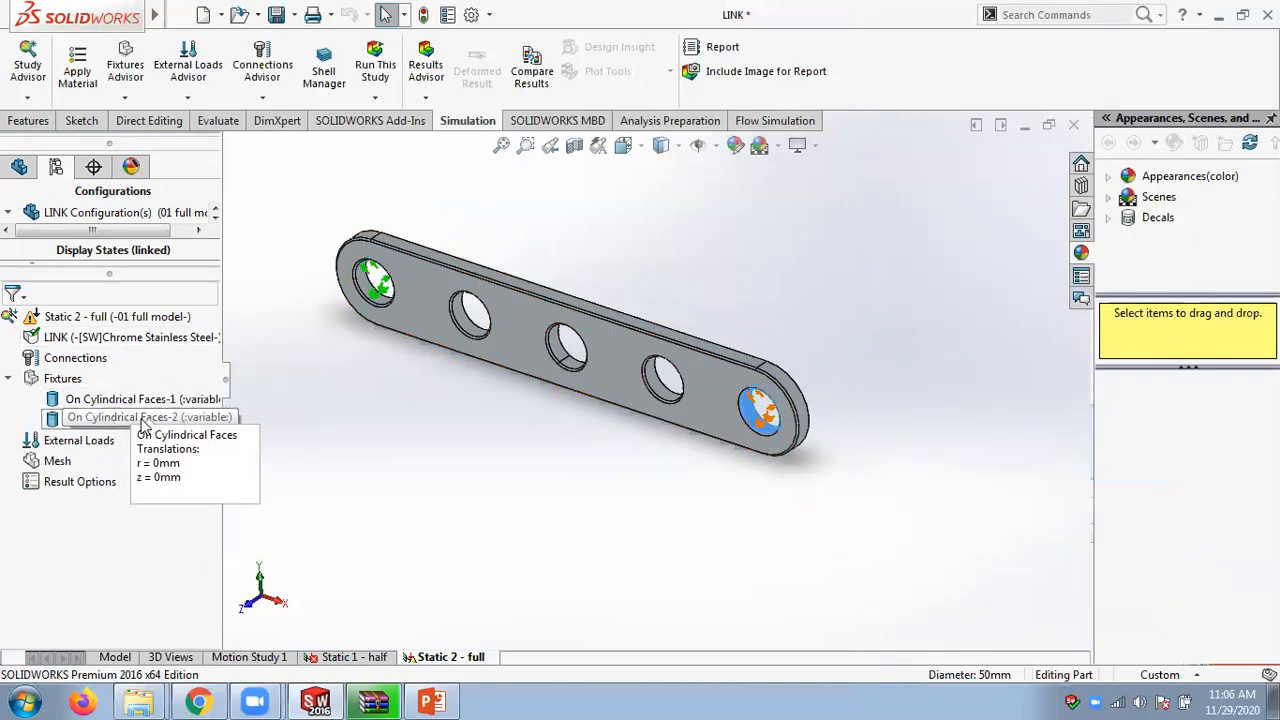
right_click(70, 440)
click(112, 227)
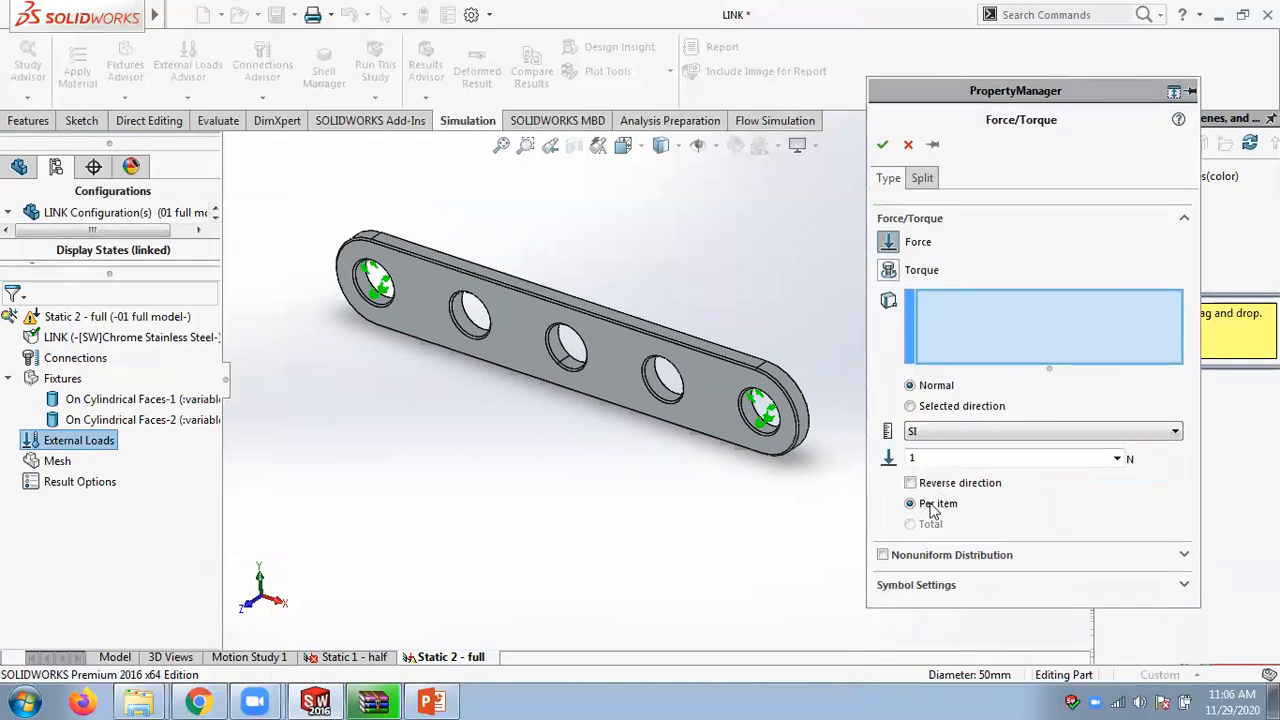
click(924, 410)
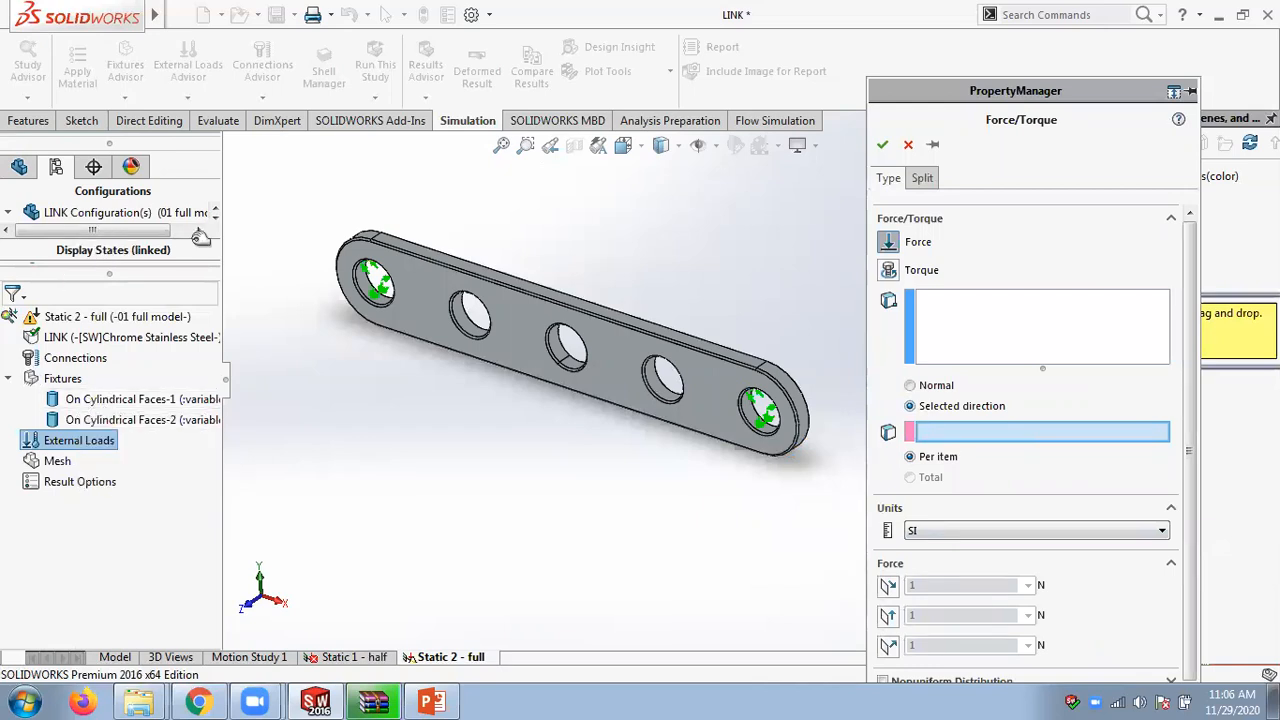
drag(190, 267, 183, 376)
click(22, 168)
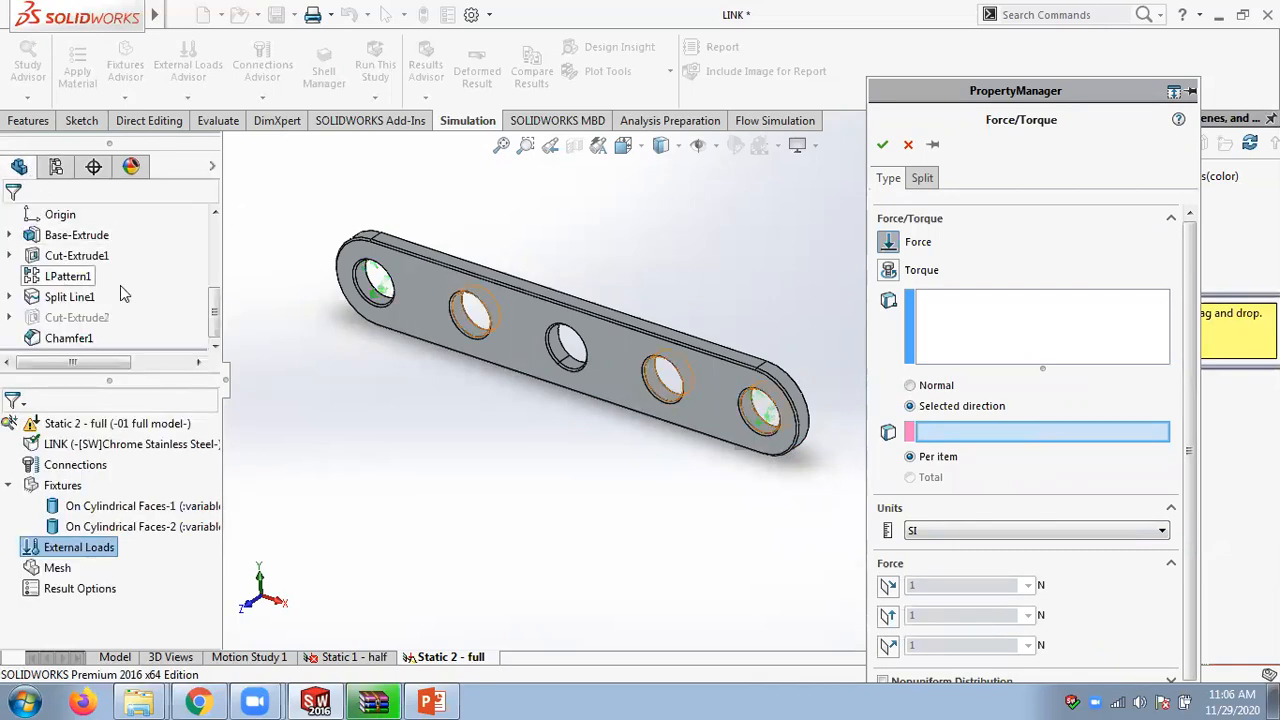
scroll(75, 300, up, 3)
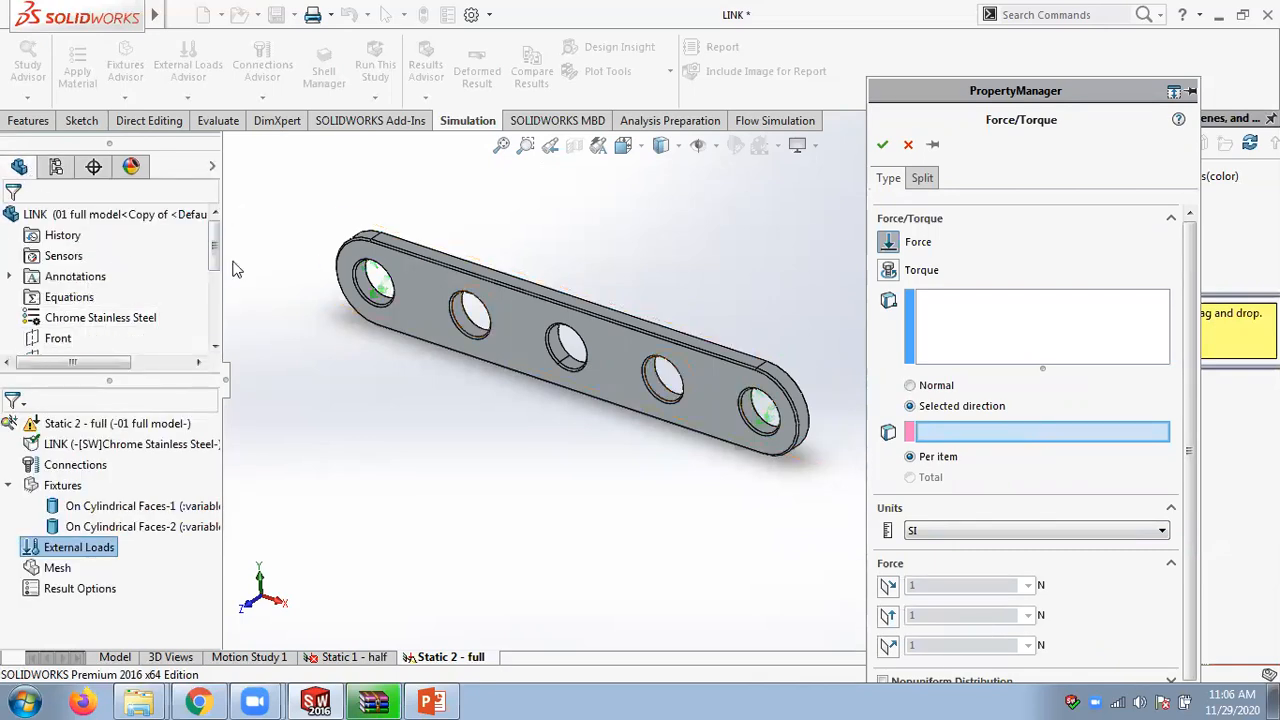
scroll(88, 296, down, 2)
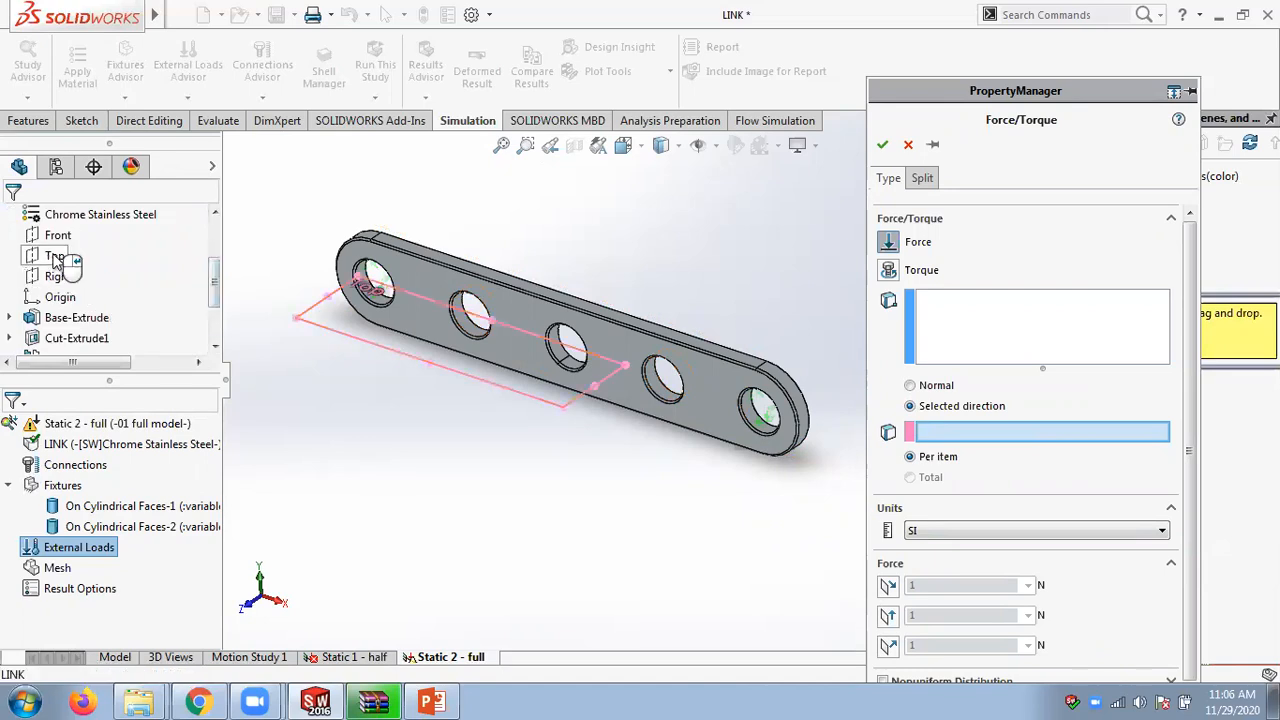
click(55, 257)
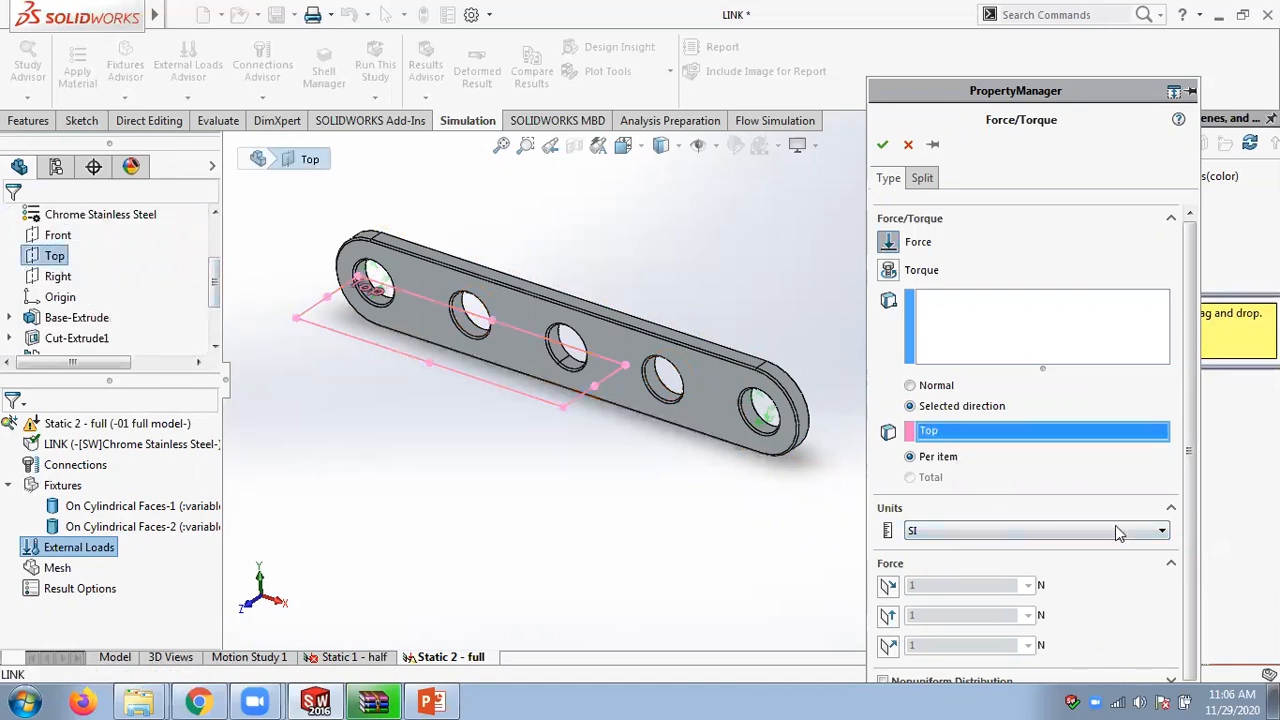
click(889, 647)
text(30000)
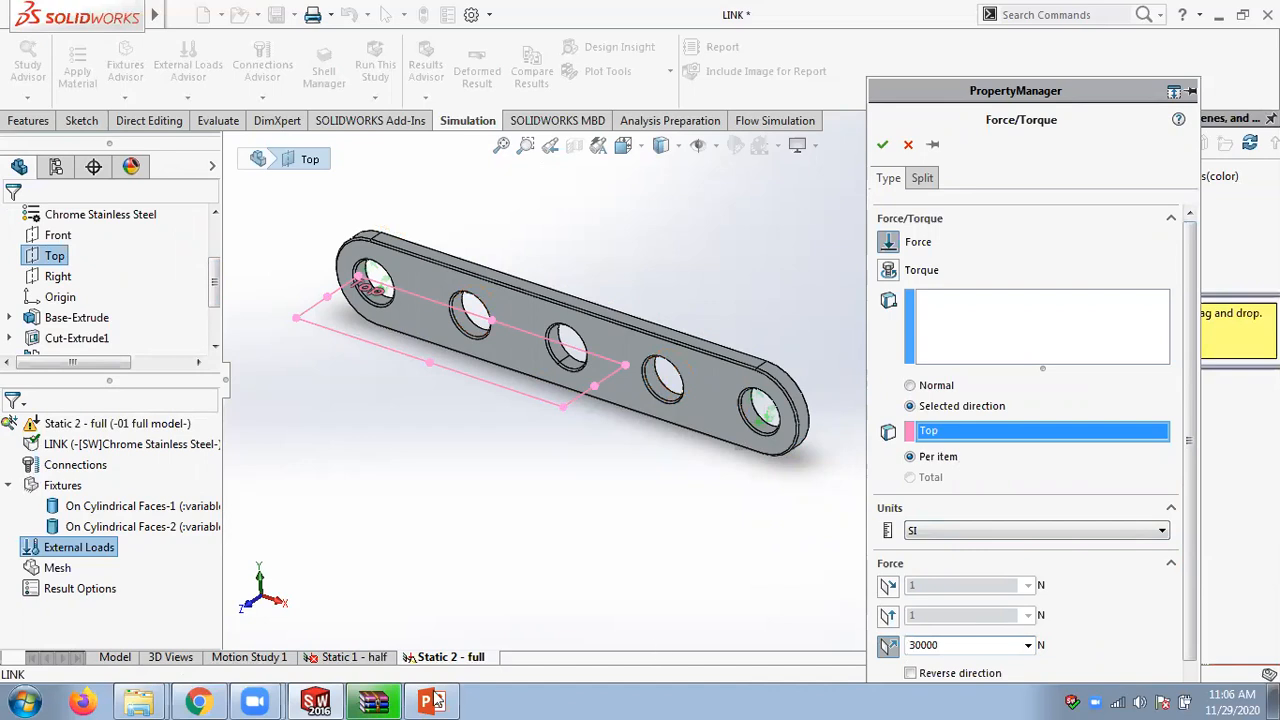
- Switch to the PowerPoint presentation, check the link's supports and load on the project description slide, and return to SOLIDWORKS
click(433, 701)
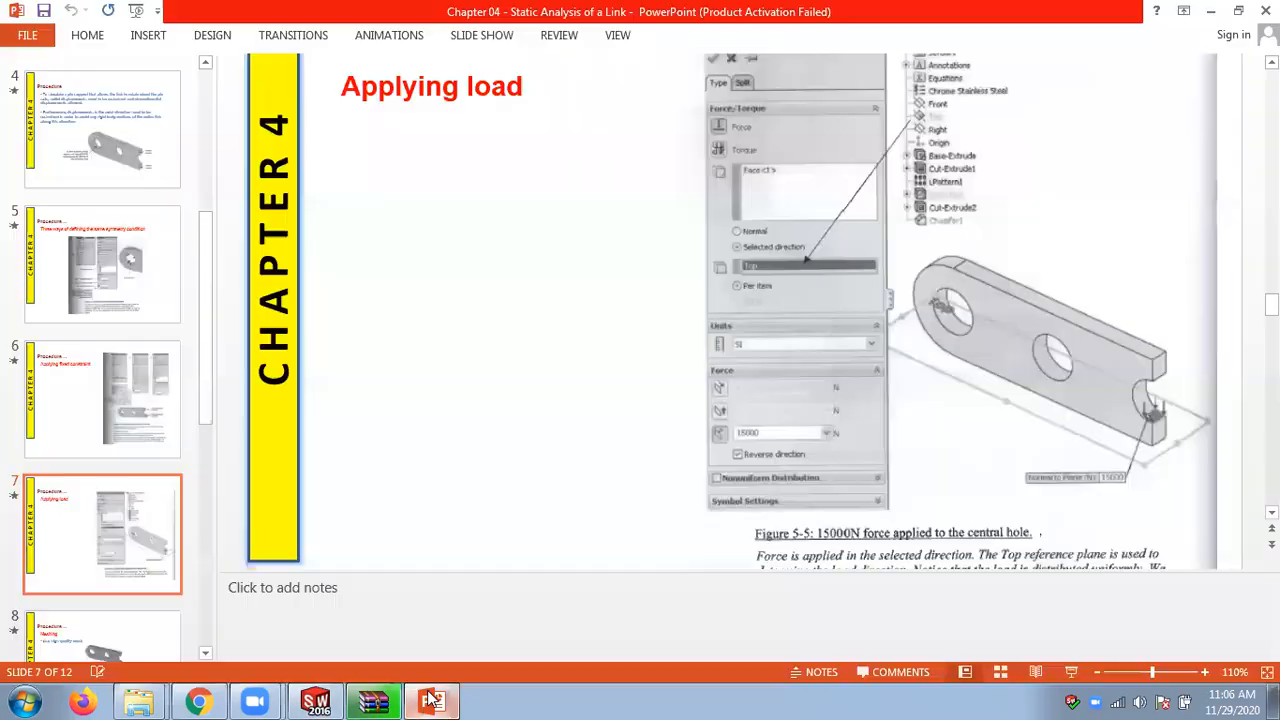
scroll(527, 389, up, 4)
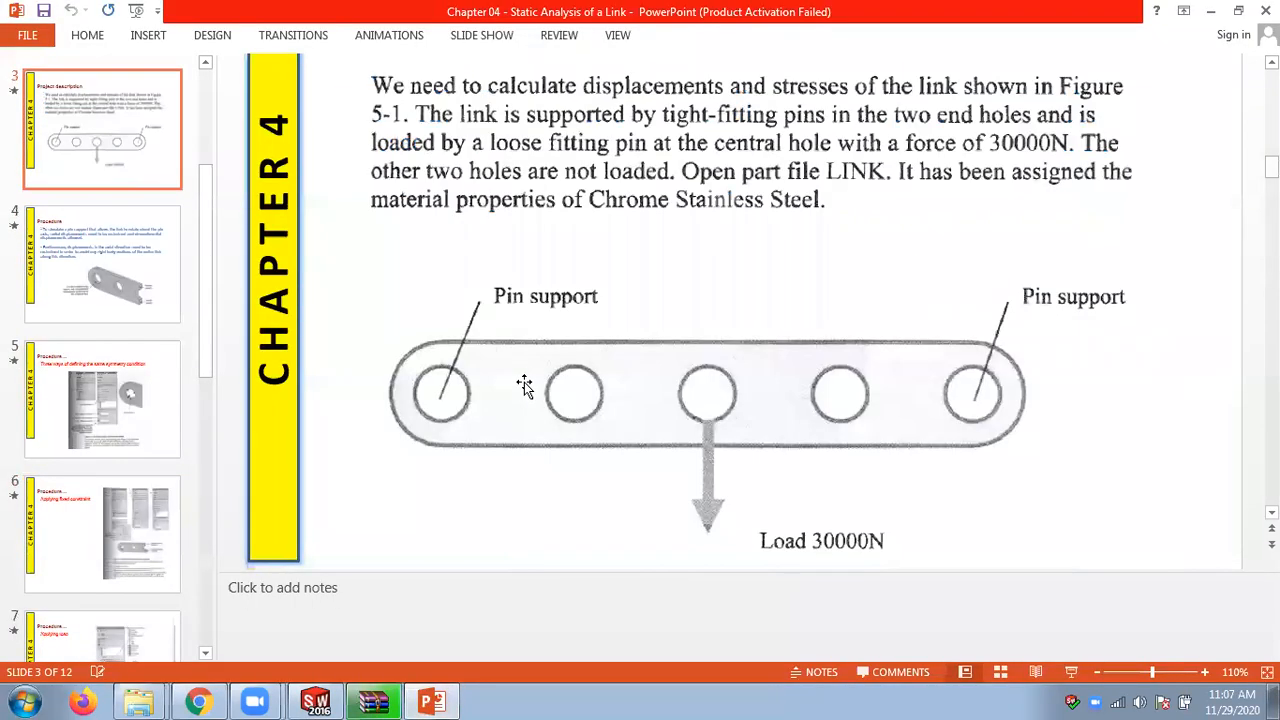
click(318, 700)
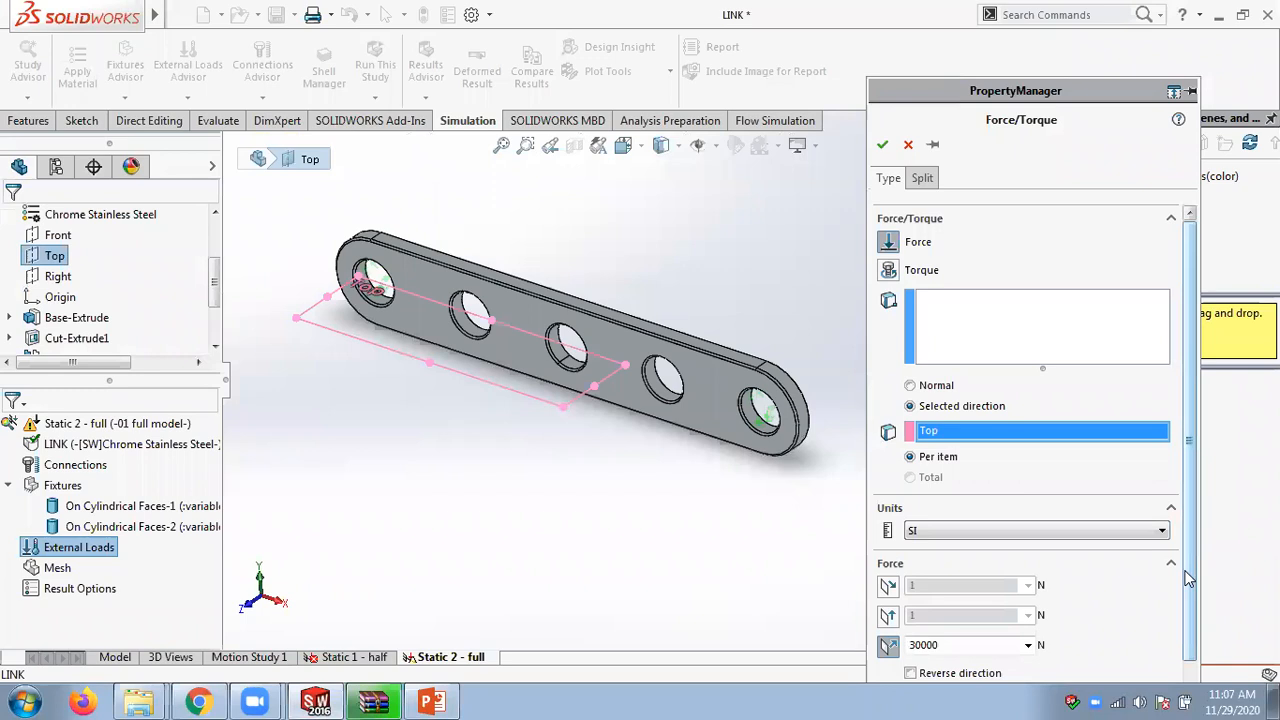
- Assign the lower split face of the link's central hole as the face carrying the force
key(Return)
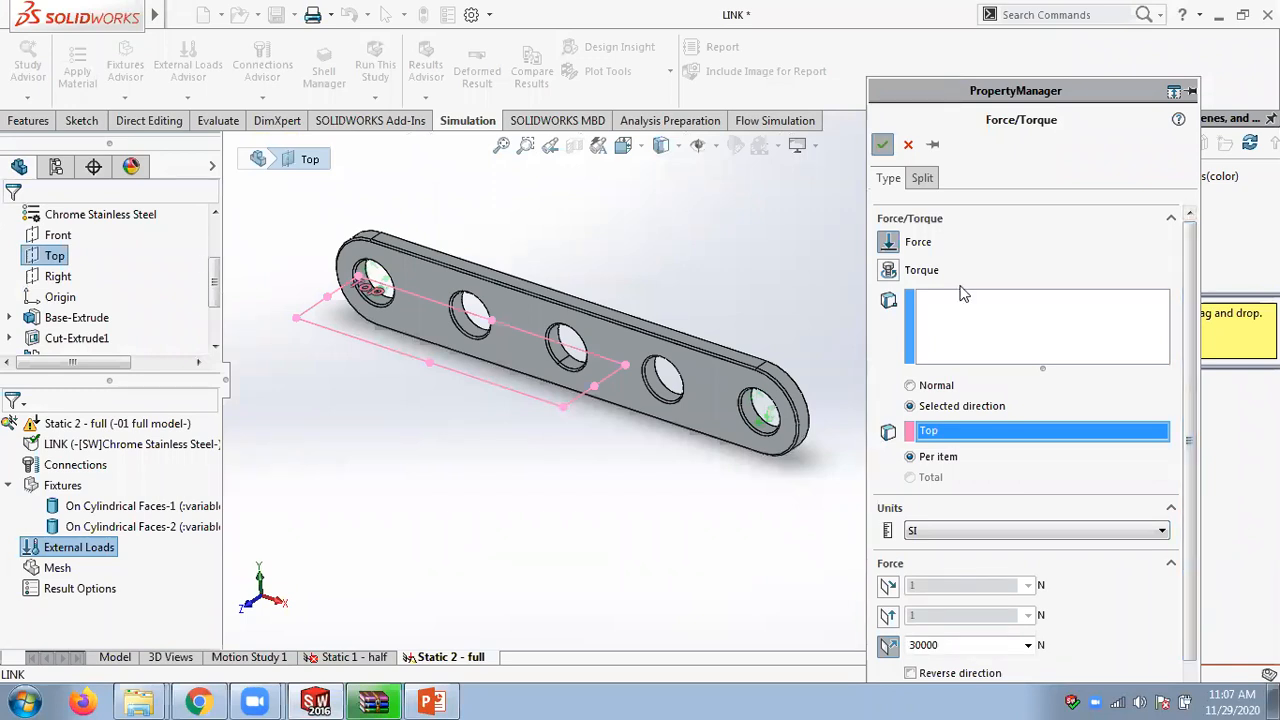
click(707, 393)
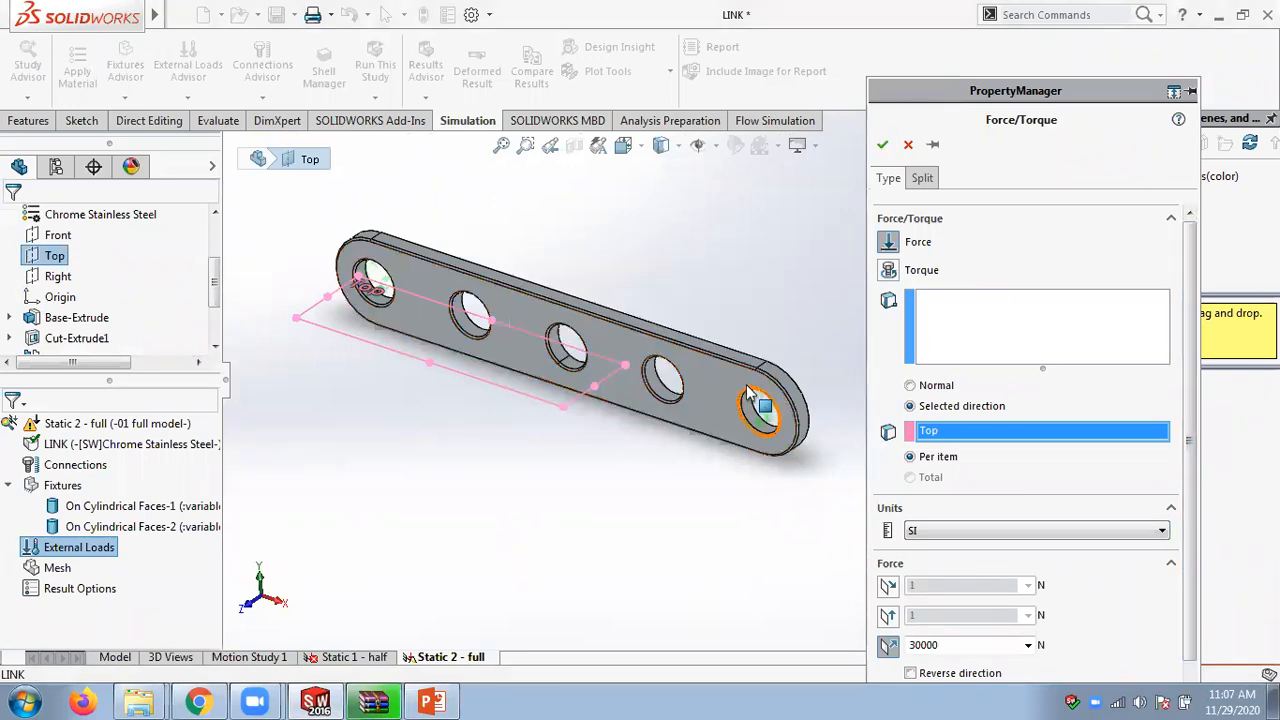
click(945, 323)
scroll(557, 391, down, 1)
mouse_move(584, 380)
middle_down()
mouse_move(623, 385)
mouse_move(585, 365)
middle_up()
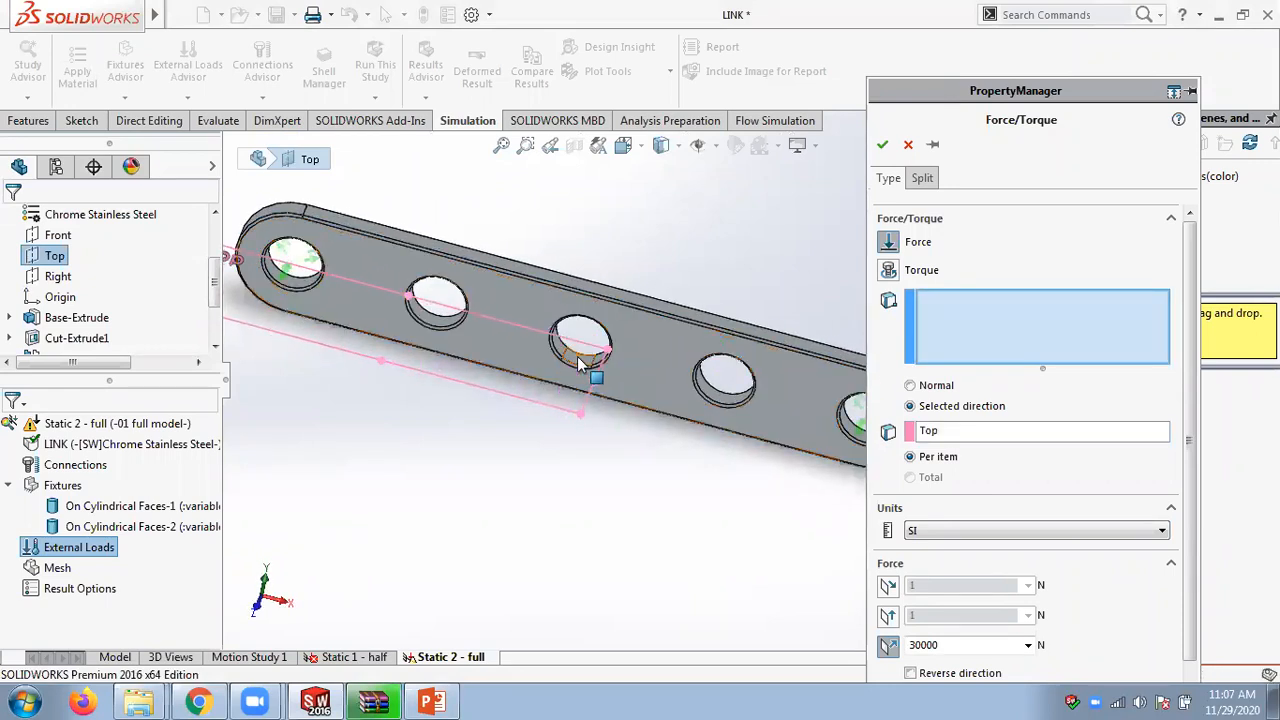
click(586, 357)
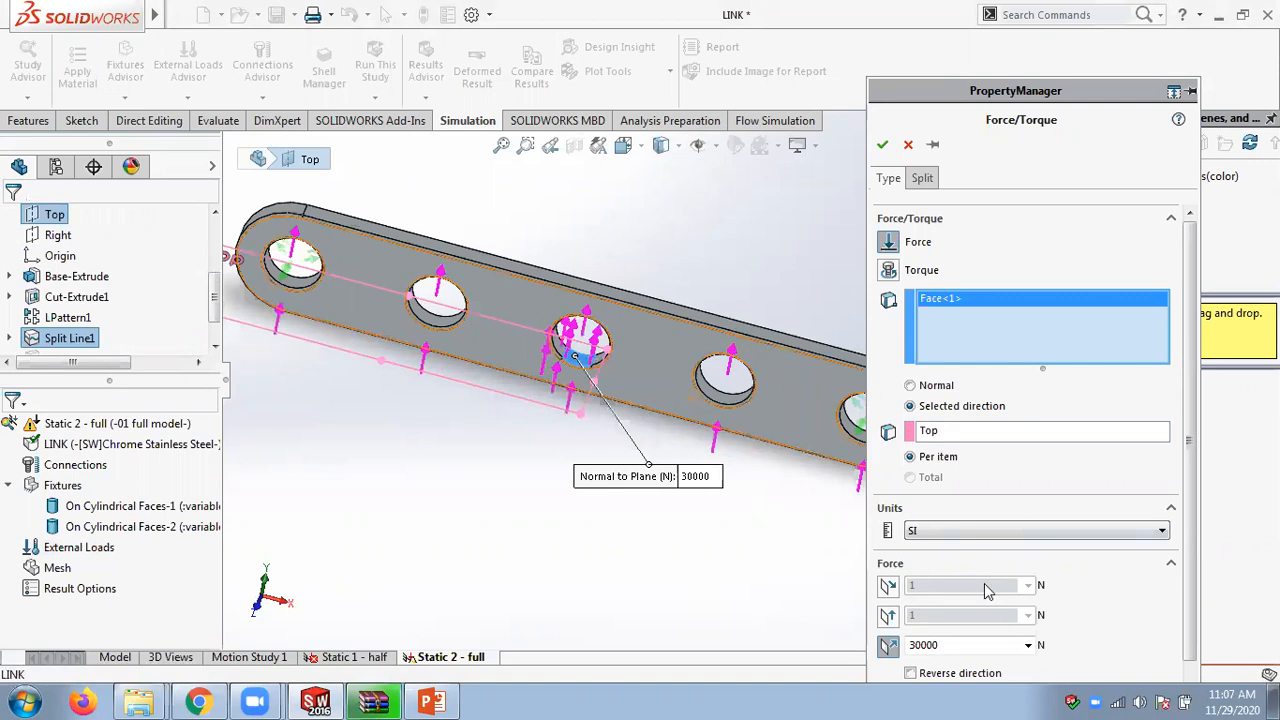
- Reverse the 30000 N force so it acts downward on the central hole's lower face, and apply the load
click(911, 673)
middle_drag(743, 529, 740, 479)
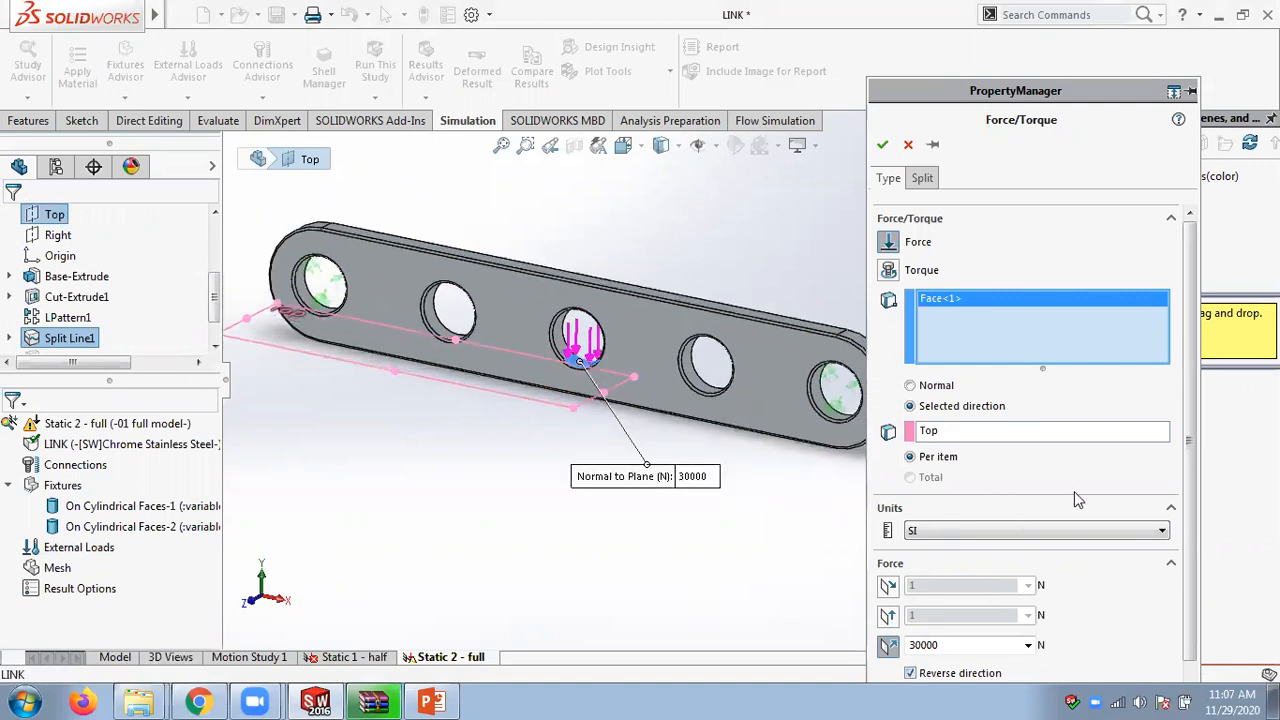
drag(1192, 440, 1194, 371)
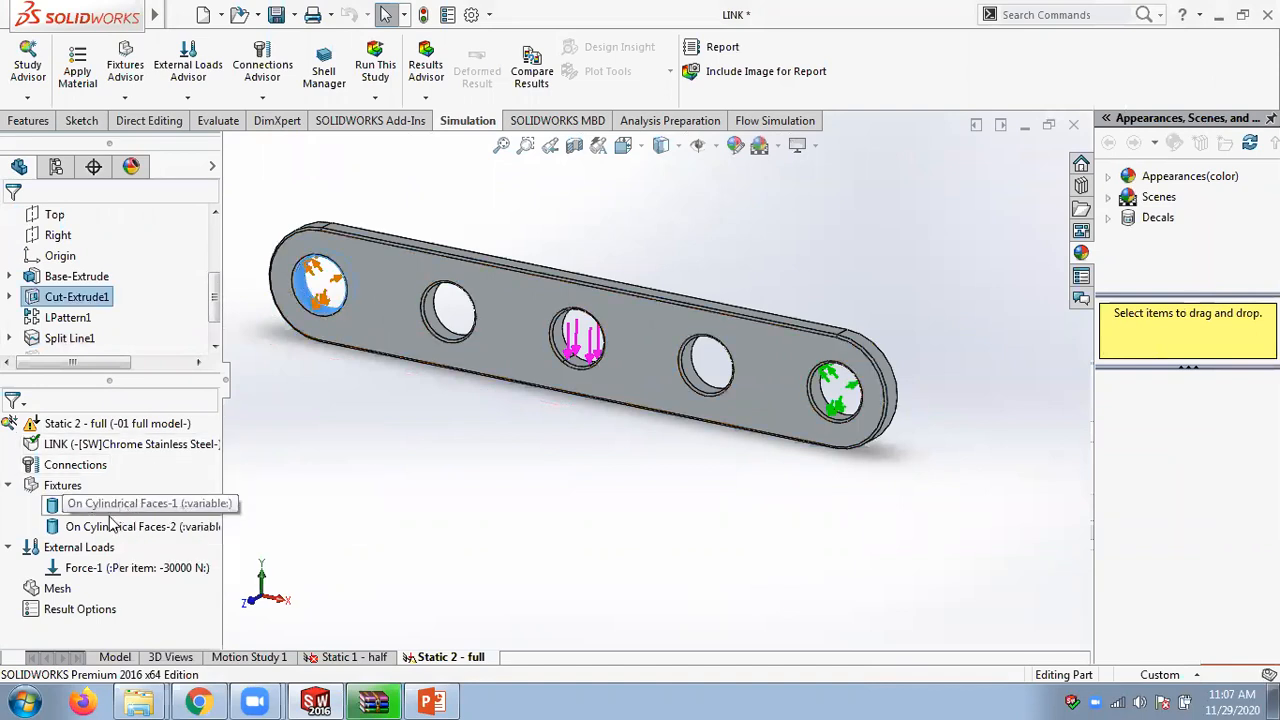
- Mesh the full link with a standard mesh at the default element size and run the Static 2 - full study
right_click(57, 588)
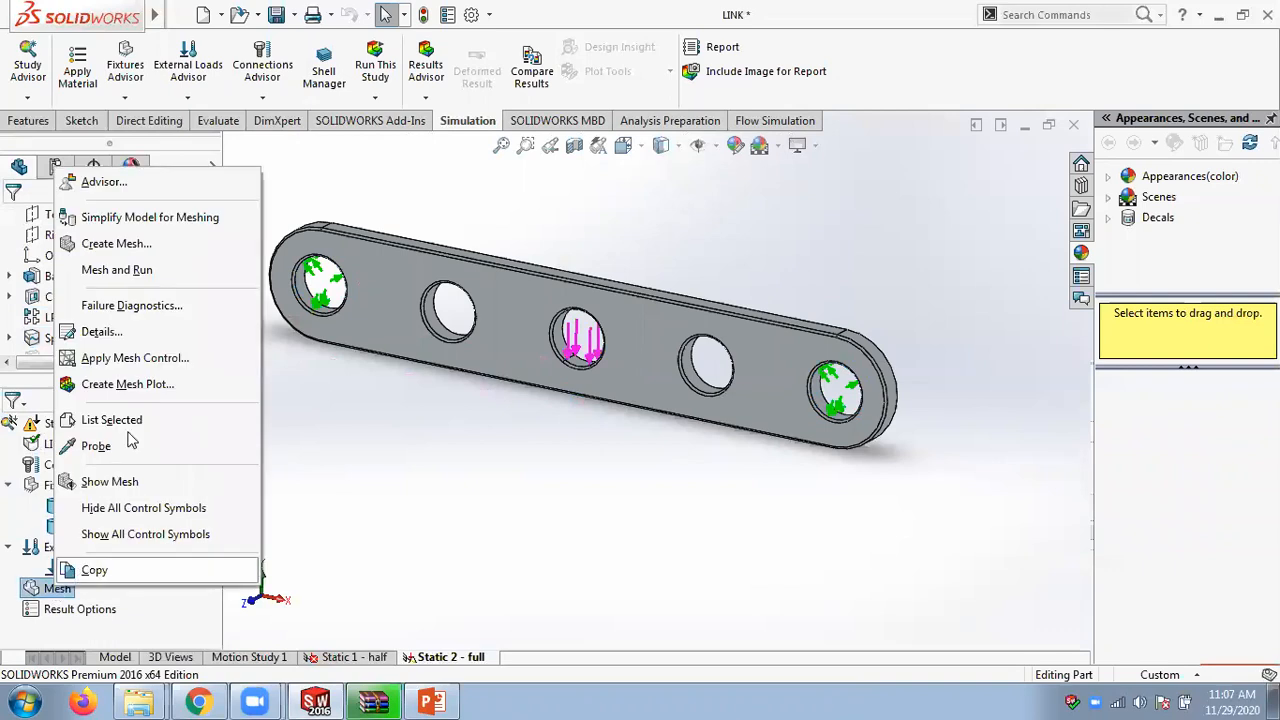
click(128, 269)
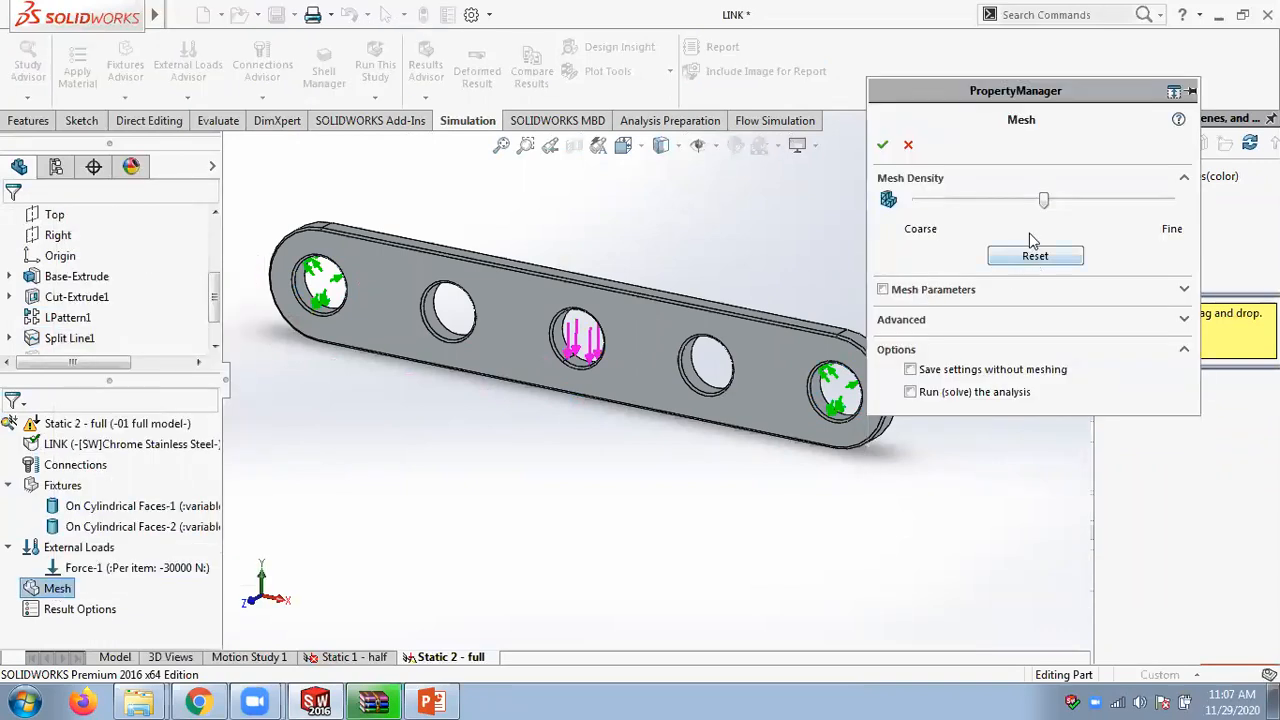
click(1183, 292)
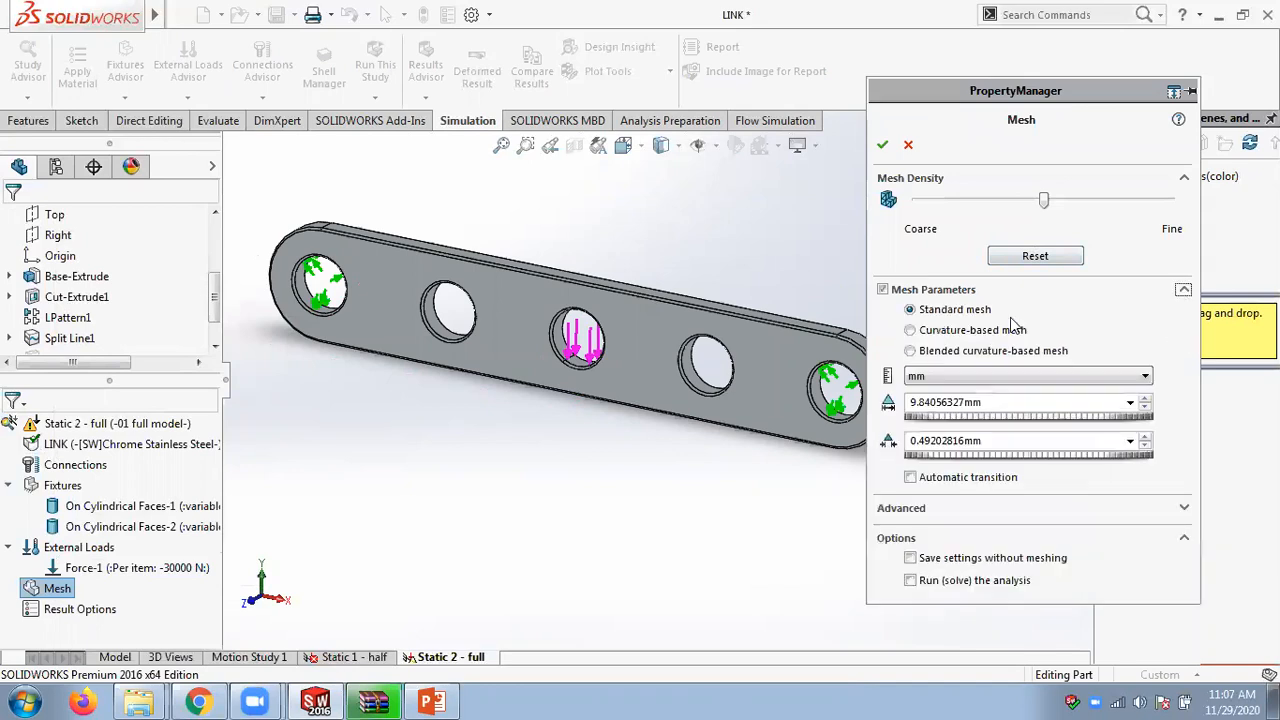
key(Return)
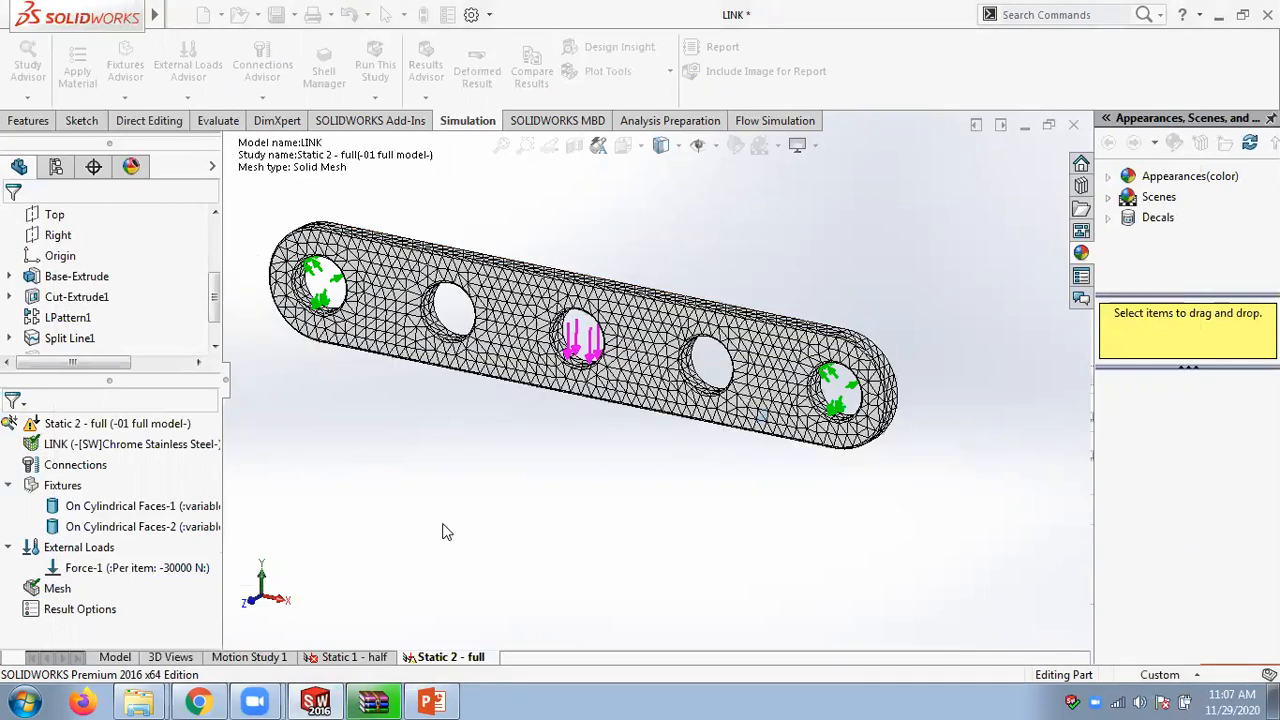
right_click(76, 428)
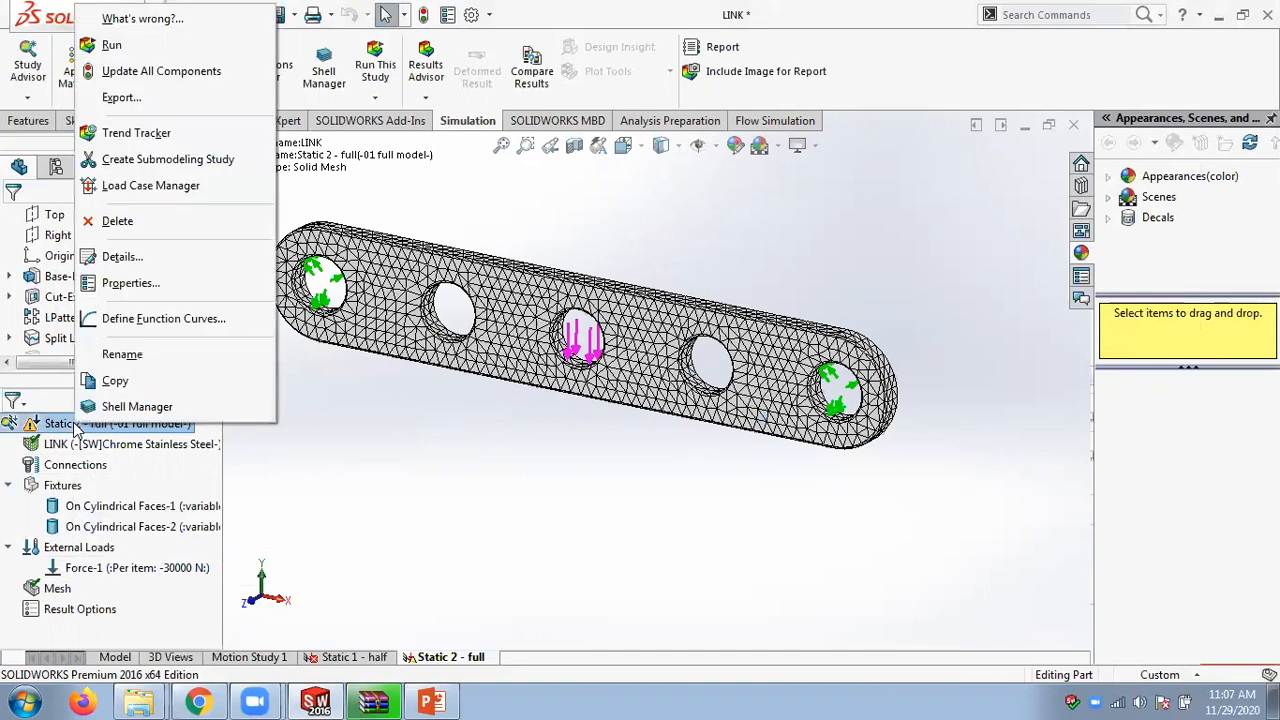
click(113, 46)
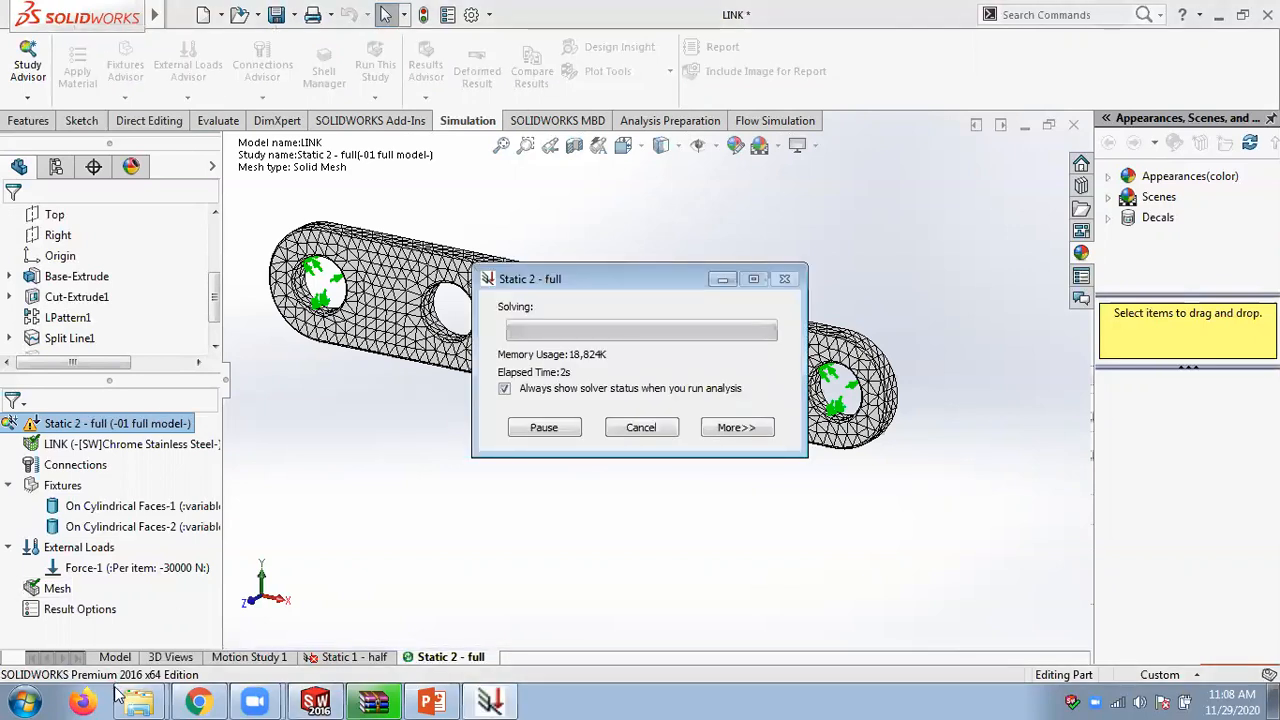
- Switch to Windows Explorer, view the Chapter 4 folder and its parent Engineering analysis with SW folder, and return to SOLIDWORKS
mouse_move(138, 702)
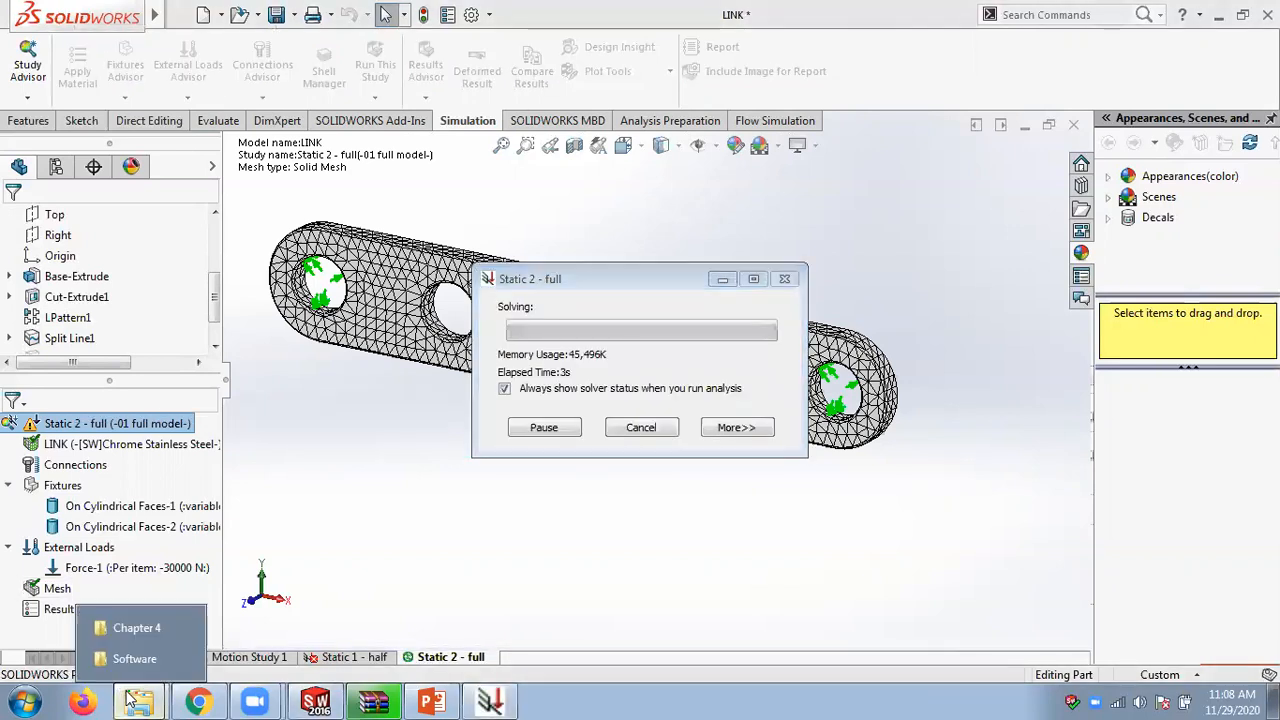
click(140, 628)
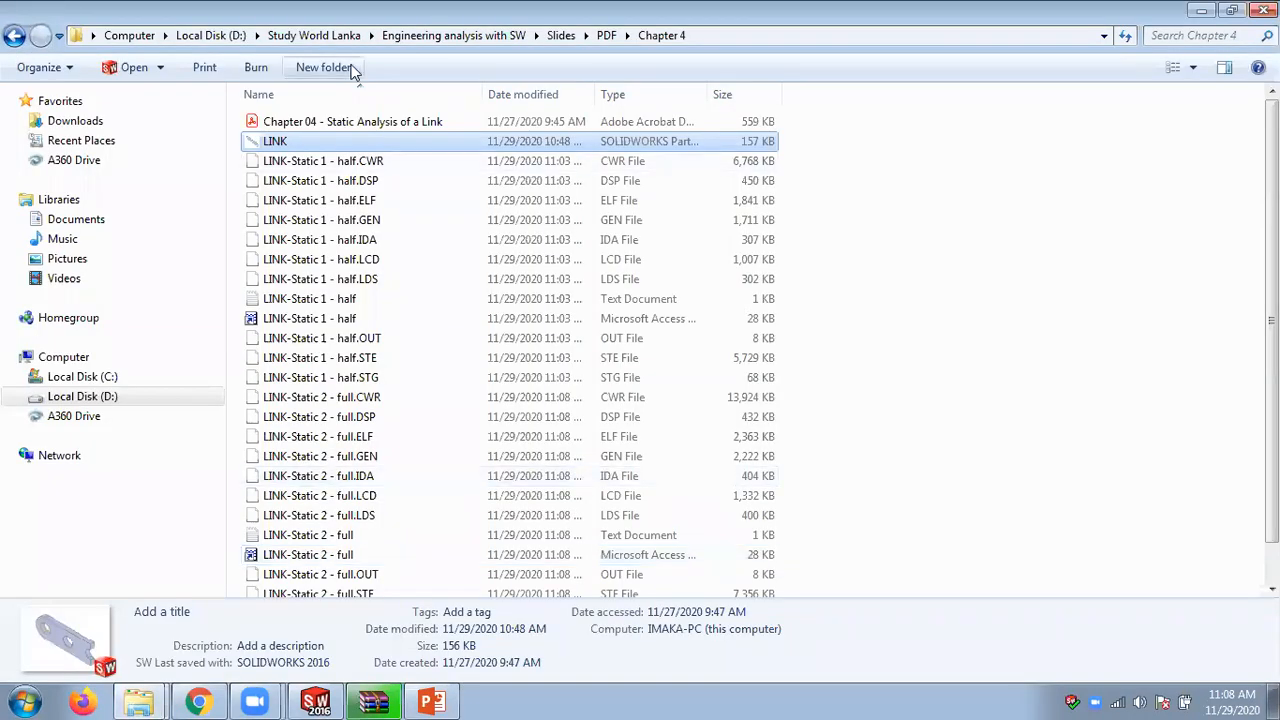
click(443, 37)
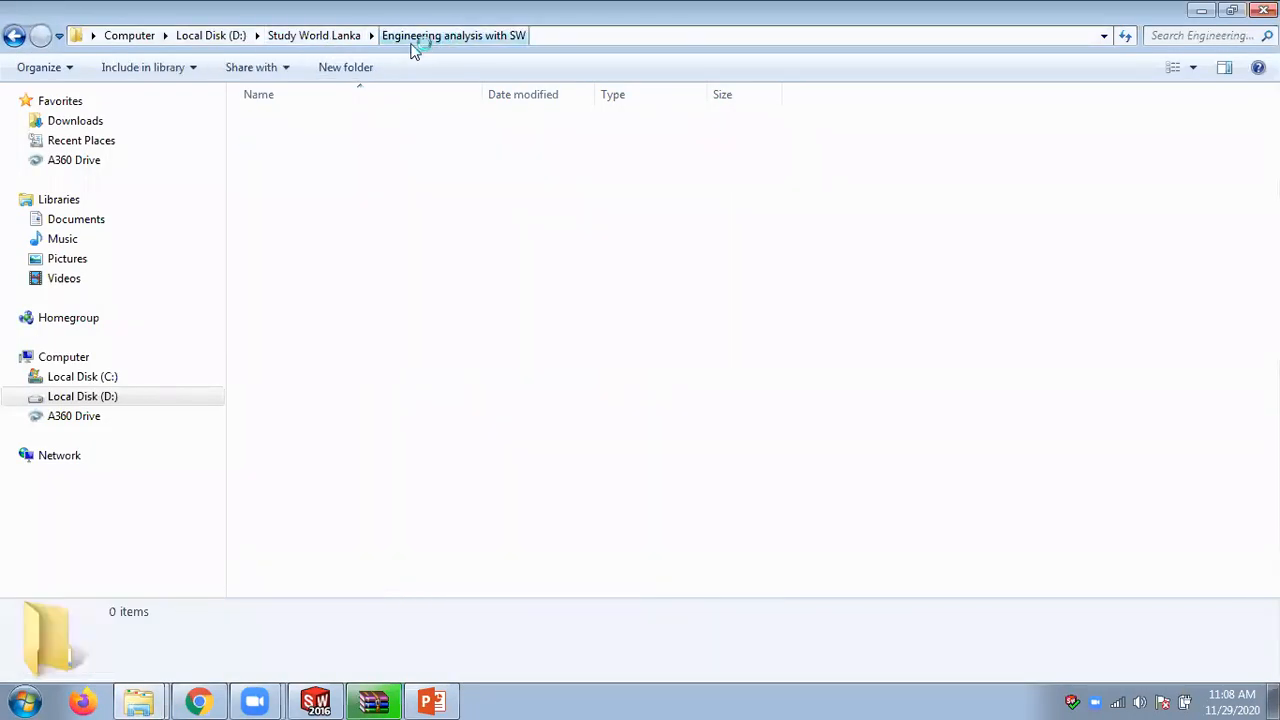
click(430, 701)
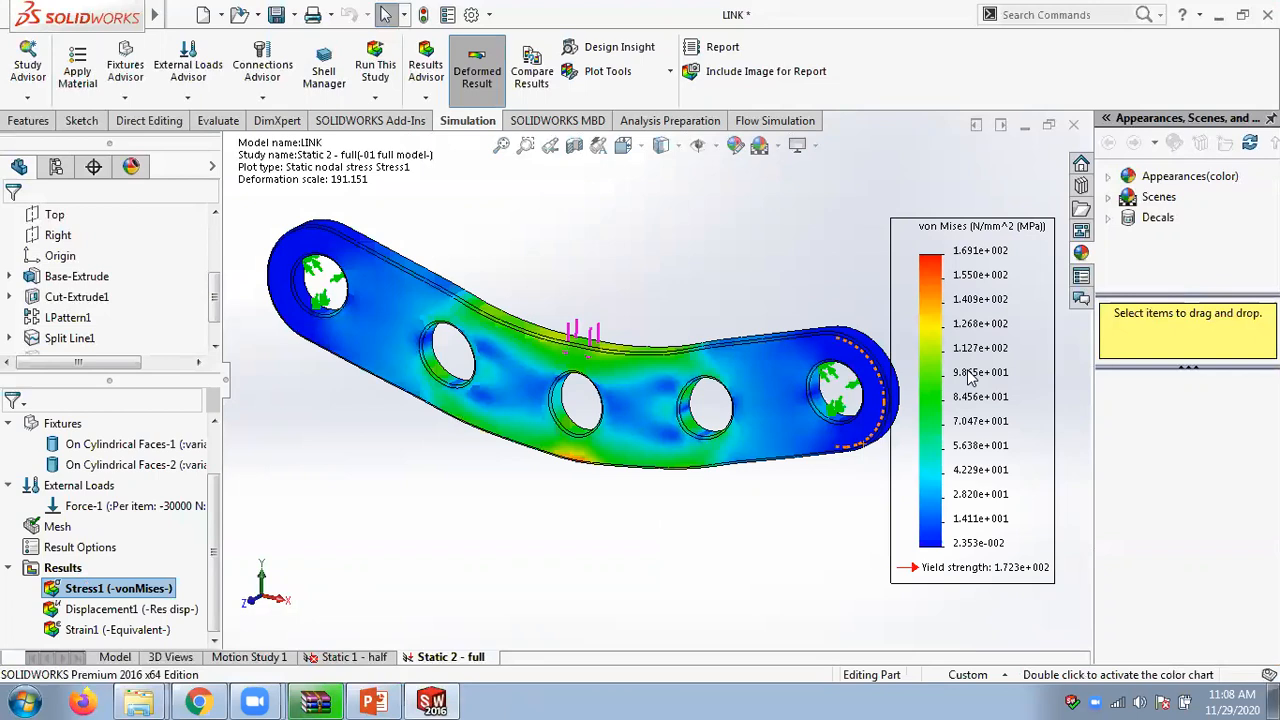
- Edit the von Mises stress plot to show both its maximum and minimum annotations
right_click(990, 333)
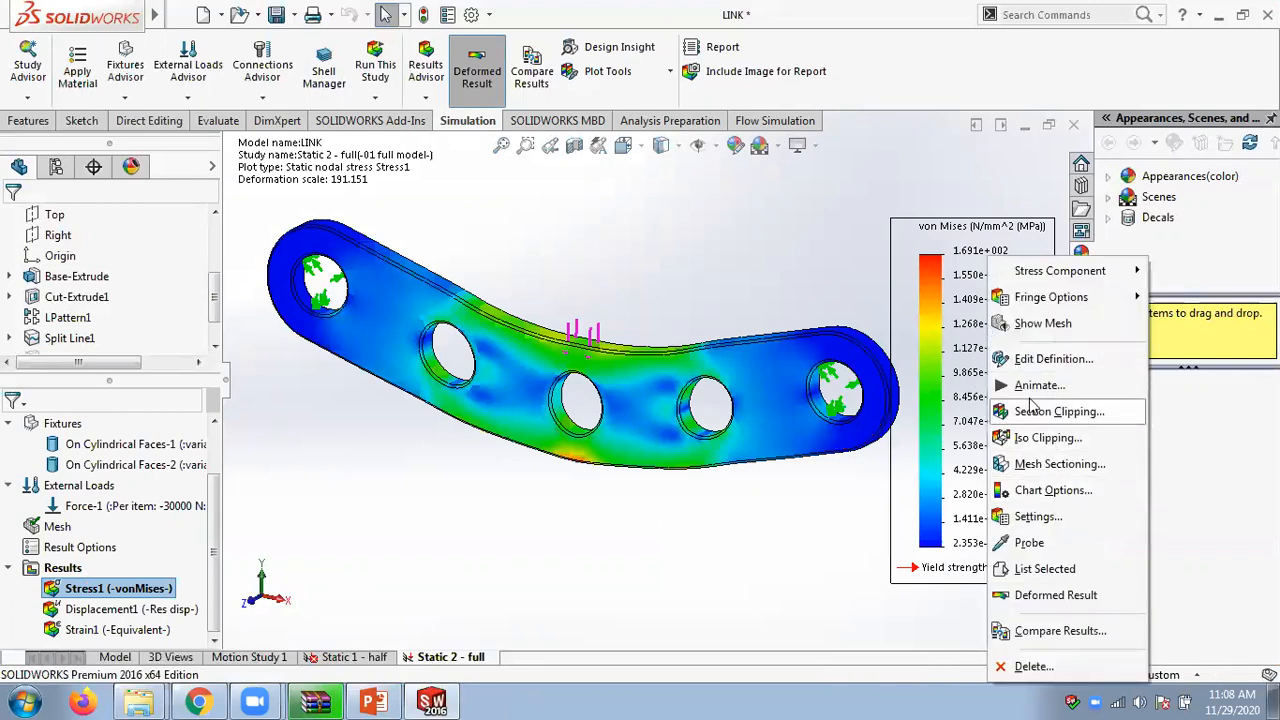
click(1020, 359)
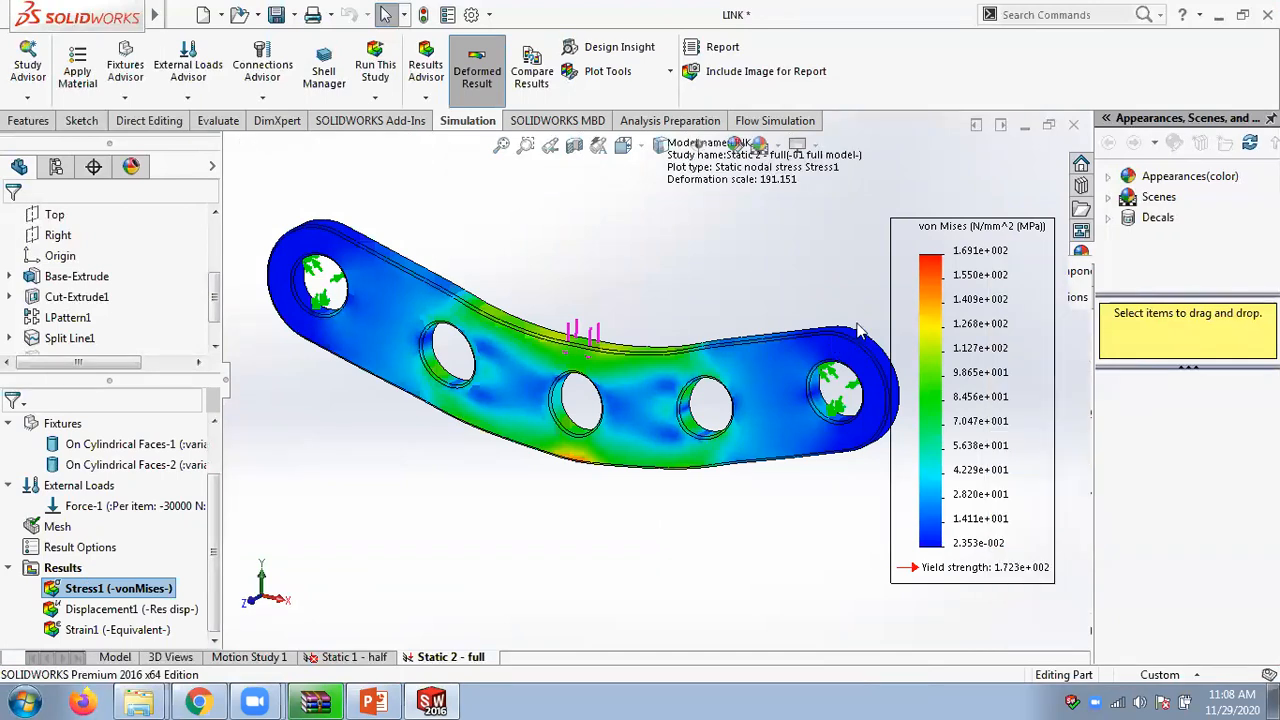
double_click(1014, 312)
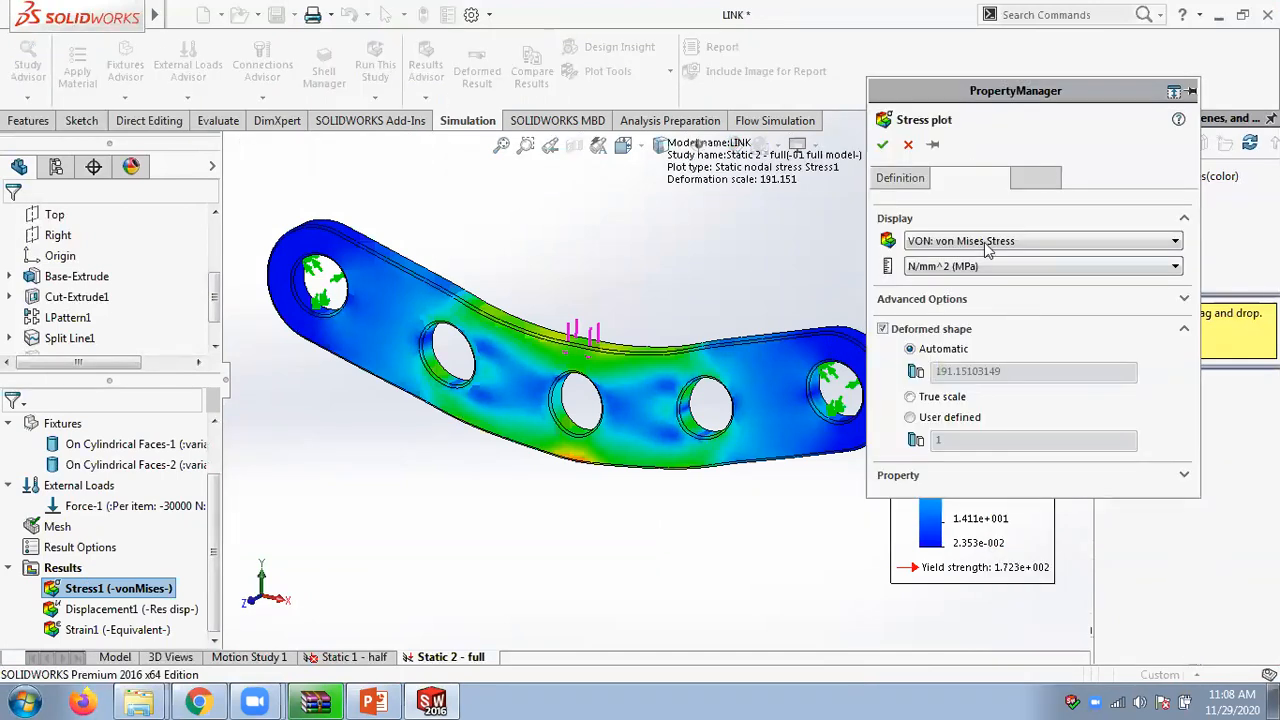
click(970, 178)
click(911, 260)
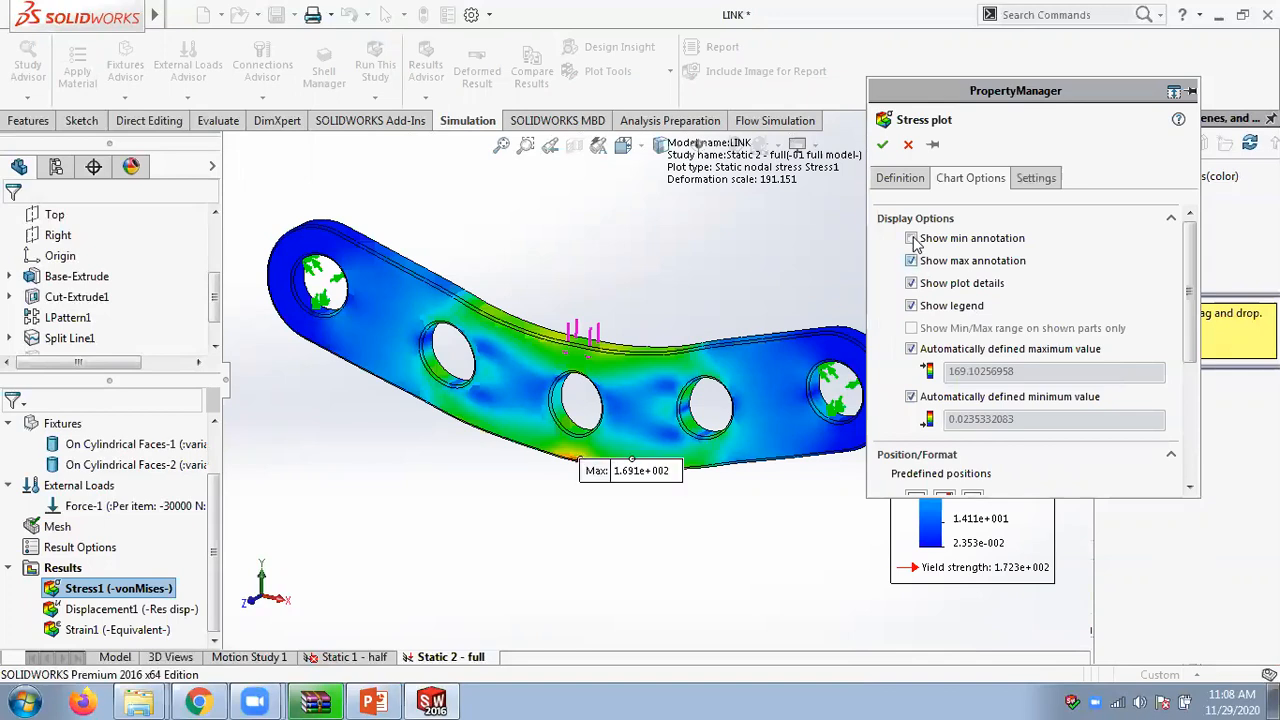
click(911, 238)
- Change the stress plot's number format from scientific to floating decimals and move the maximum and minimum labels clear of the link
drag(1188, 340, 1176, 474)
click(932, 386)
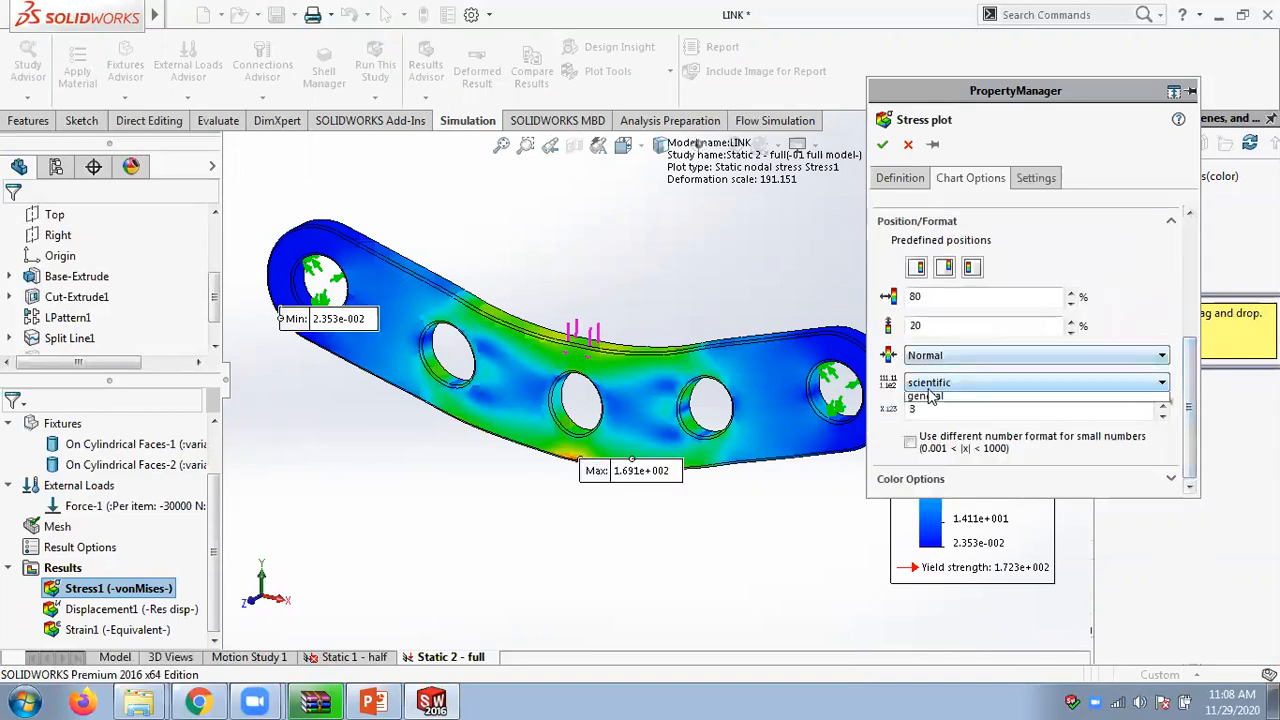
click(935, 412)
click(884, 146)
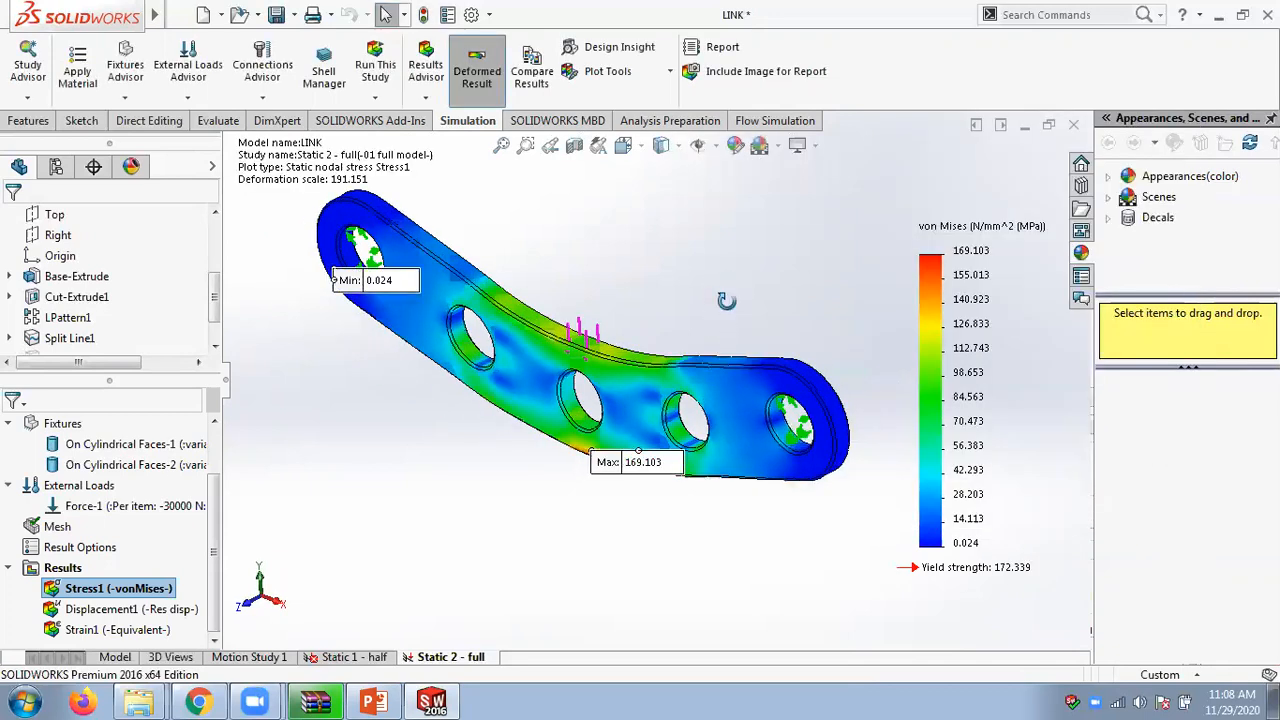
drag(645, 540, 645, 541)
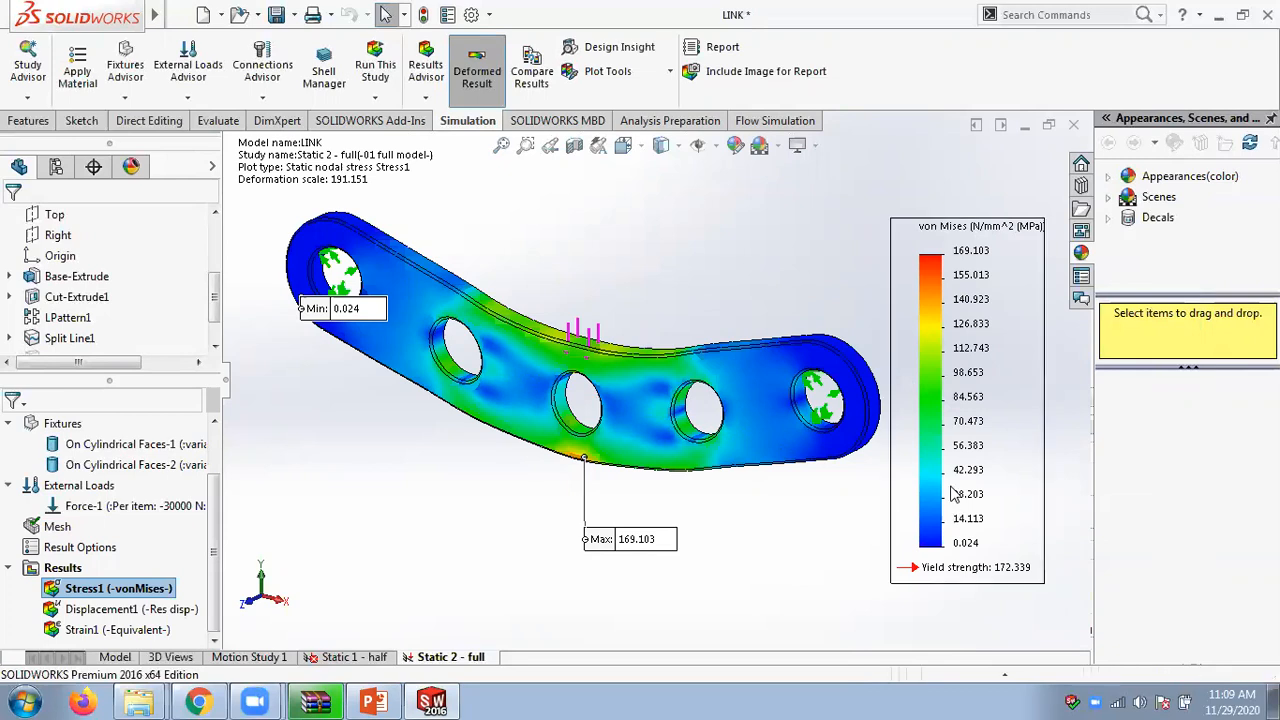
mouse_move(340, 310)
mouse_down()
mouse_move(340, 276)
mouse_move(340, 306)
mouse_move(272, 396)
mouse_up()
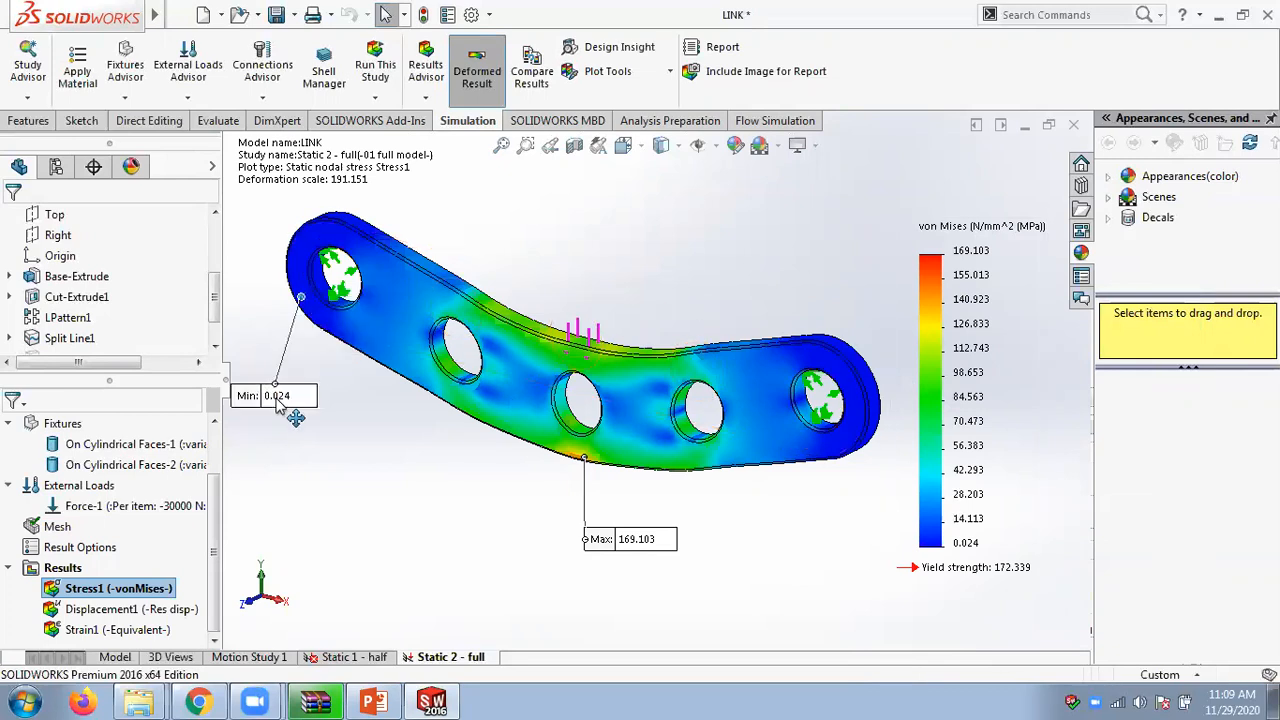
- Remesh the full link with a curvature-based mesh, setting the minimum element size to 5.00 mm and accepting deletion of the old results
right_click(58, 526)
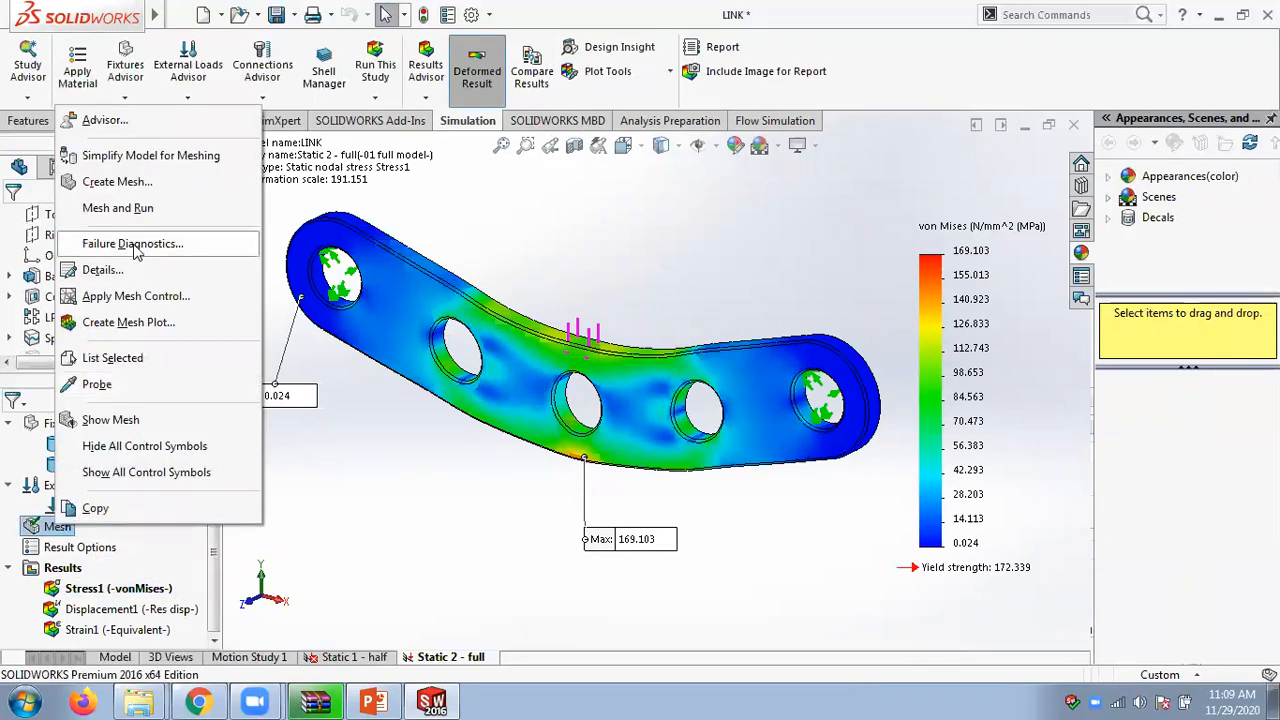
click(145, 188)
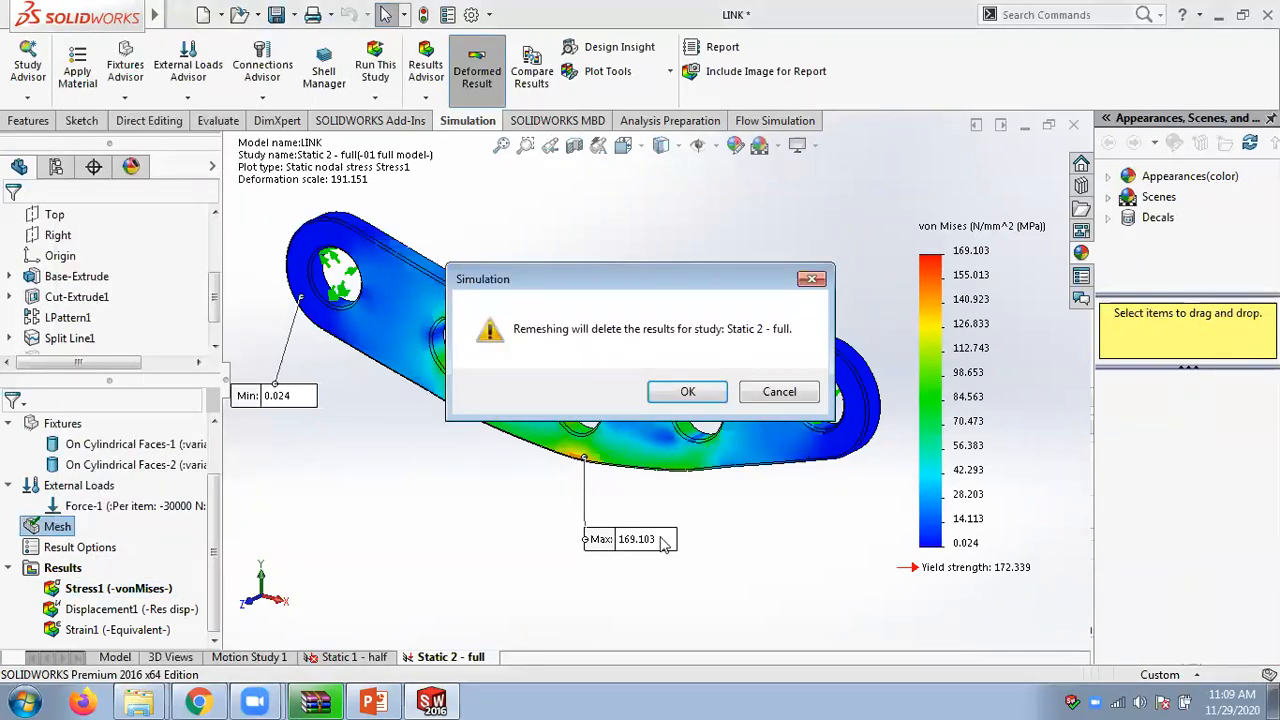
click(705, 392)
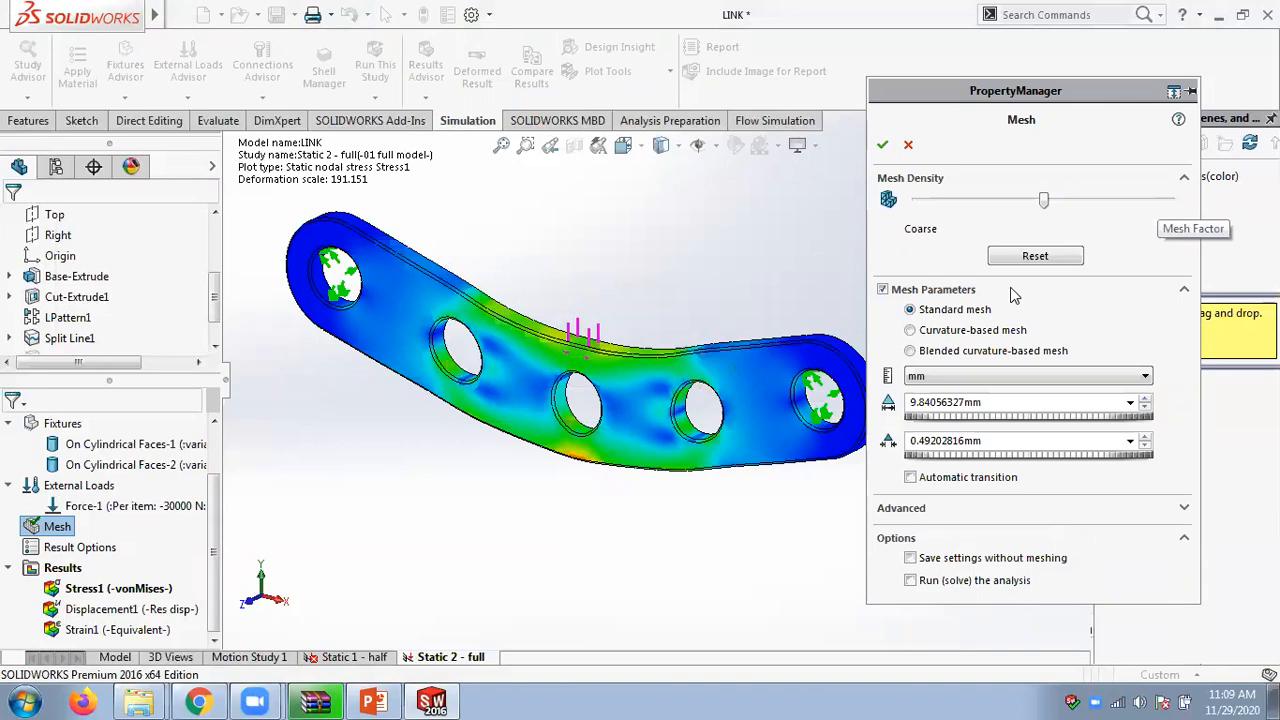
click(955, 347)
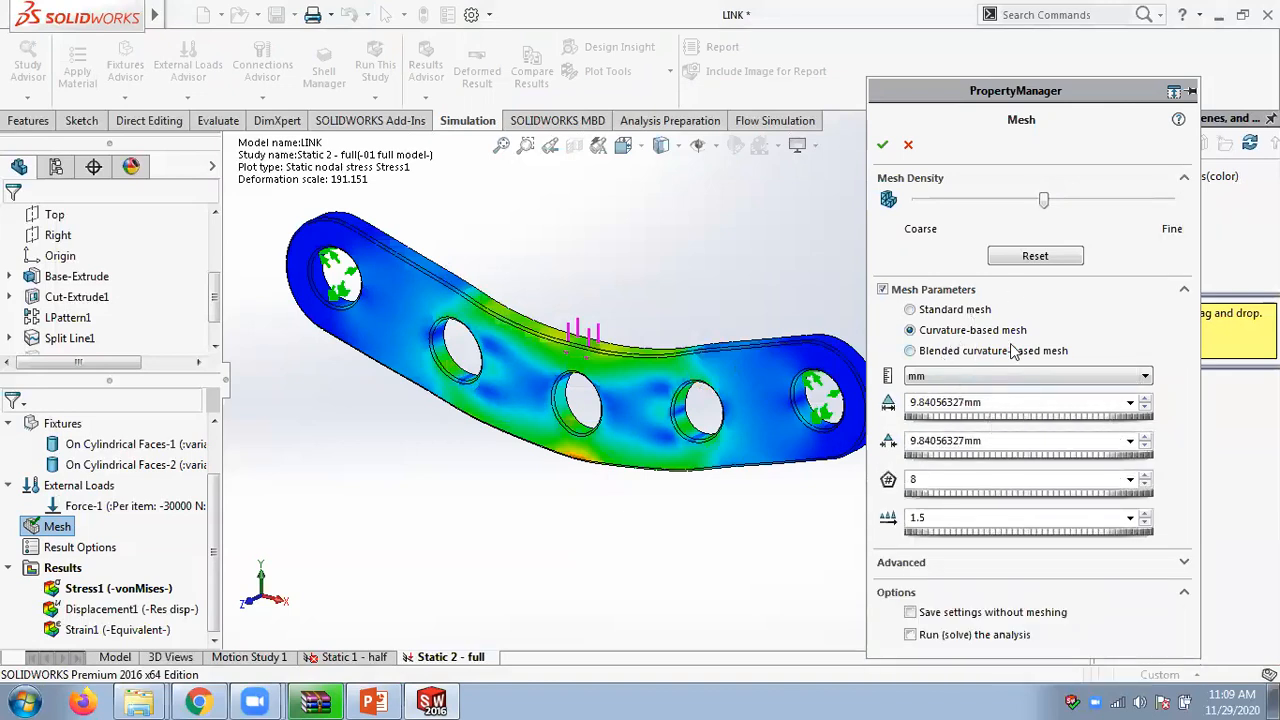
click(987, 440)
click(994, 401)
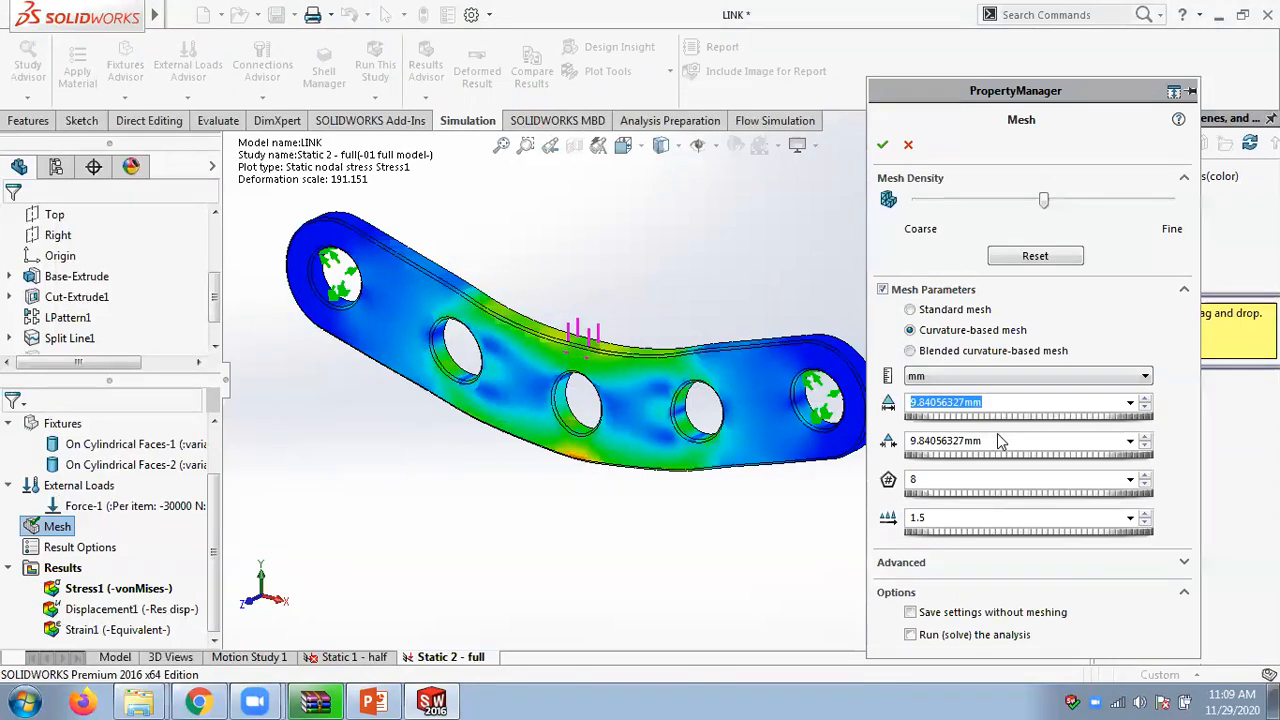
click(998, 440)
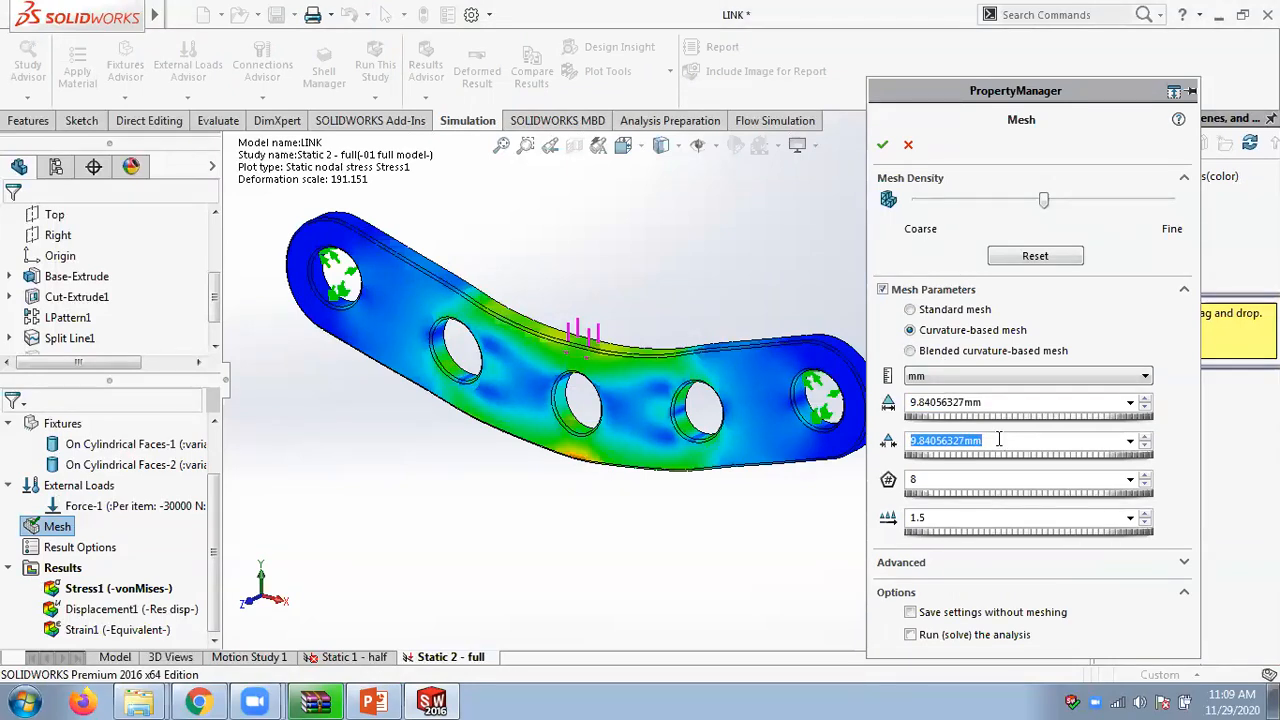
text(5.00mm)
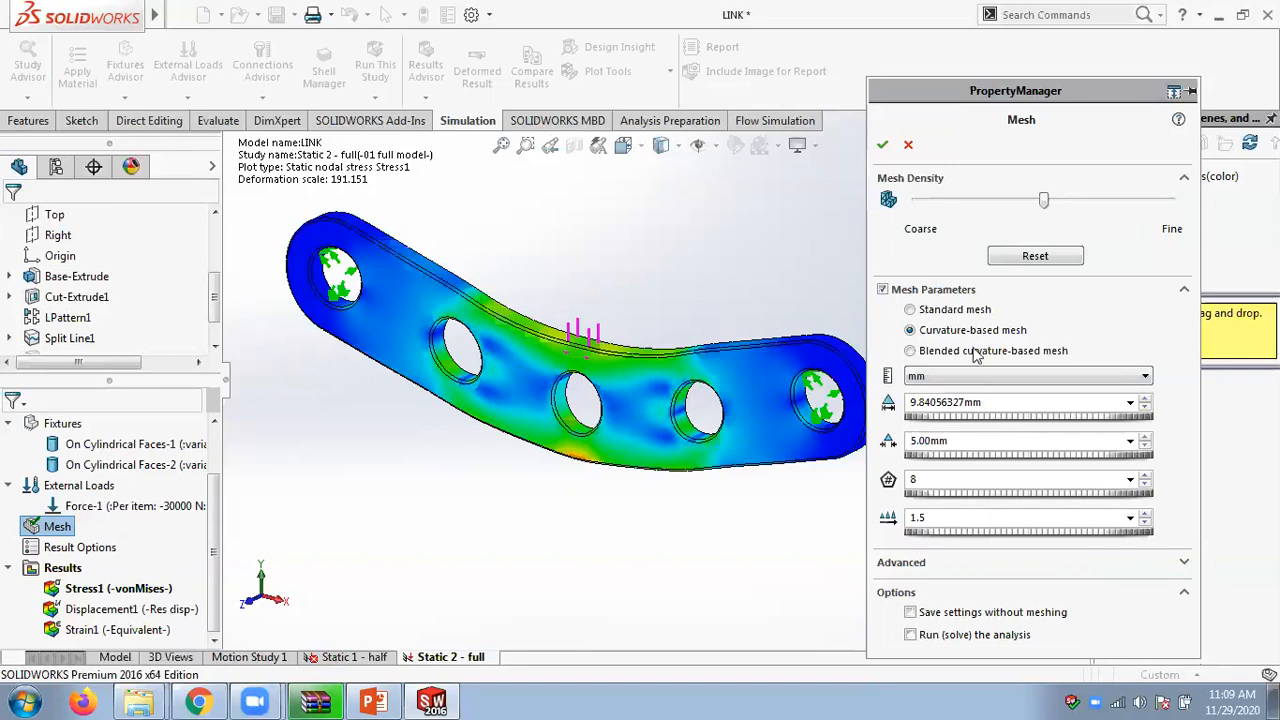
click(882, 144)
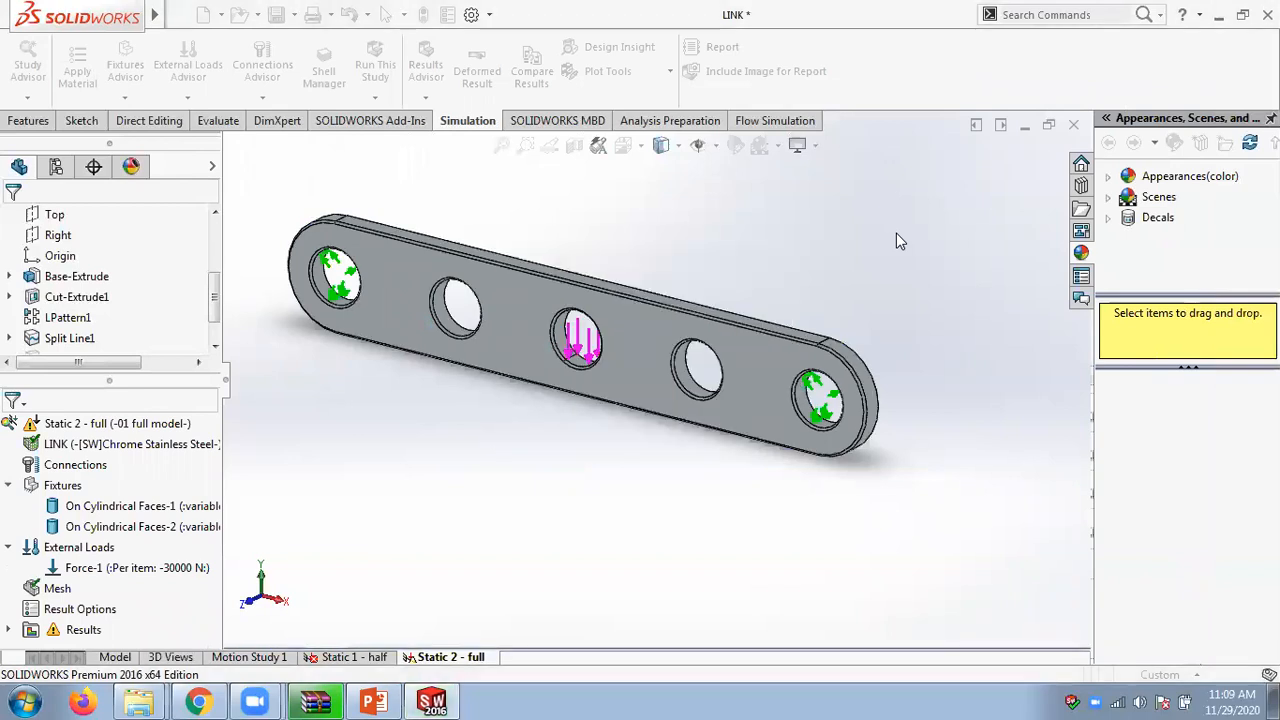
- Rerun the Static 2 - full study with the curvature-based mesh
click(55, 423)
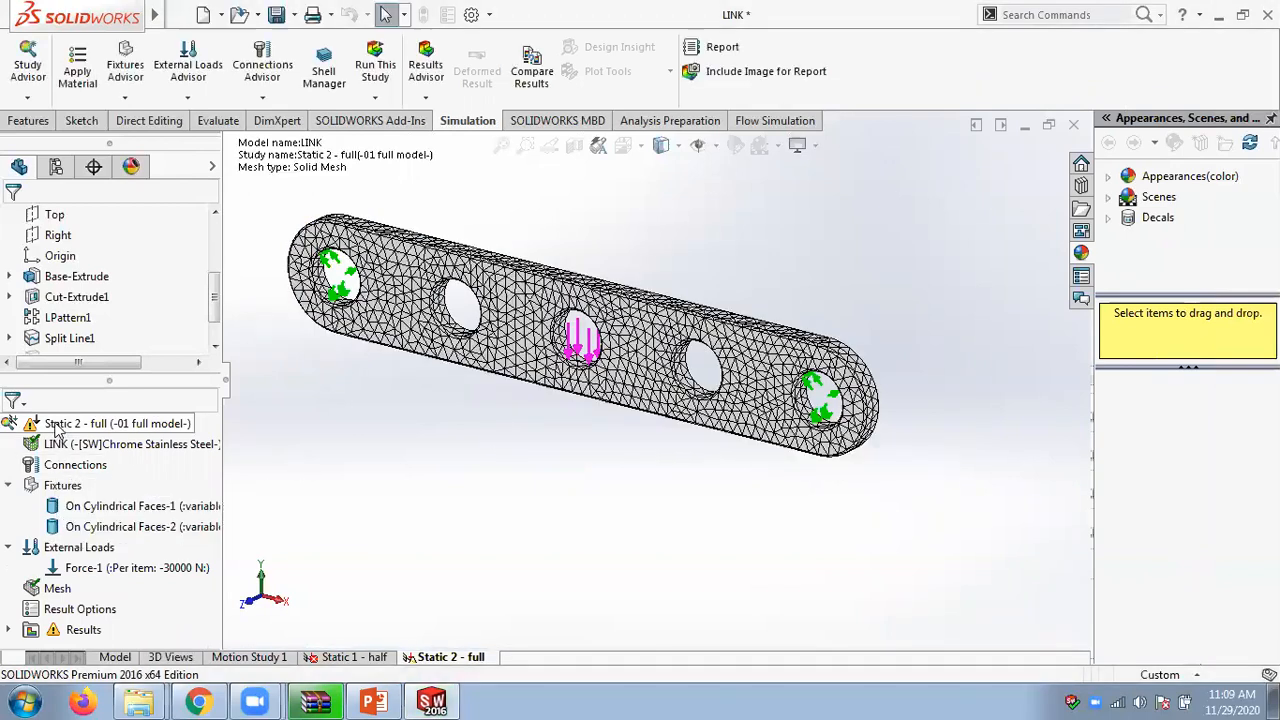
right_click(55, 423)
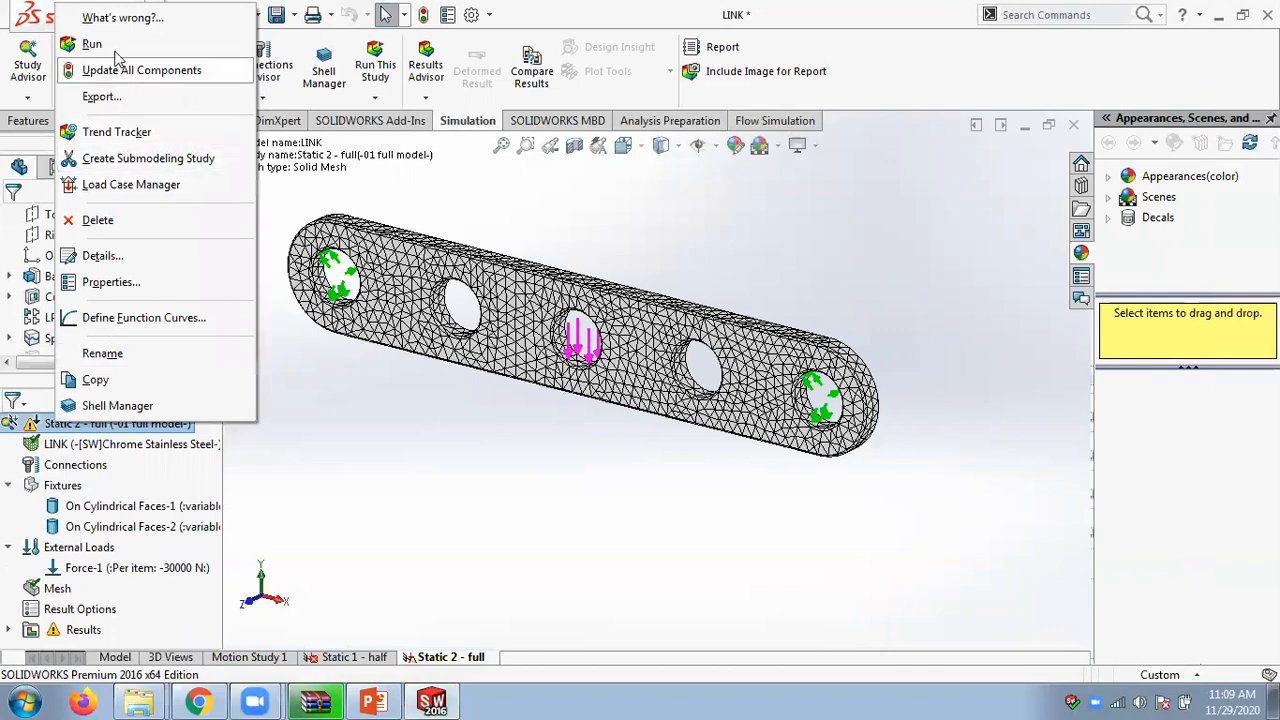
click(181, 78)
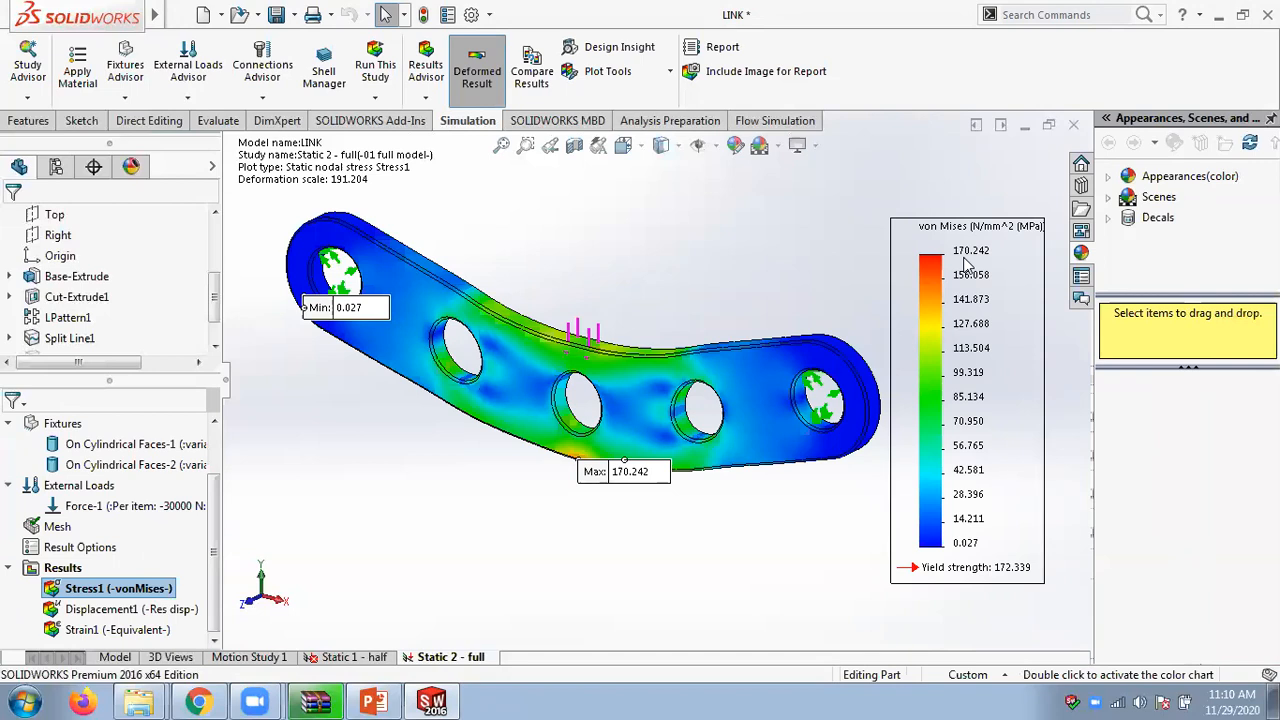
- Move the maximum stress label clear of the link and examine the stress distribution around the central hole and the lower edge beneath it
drag(638, 478, 505, 548)
middle_drag(594, 511, 565, 452)
scroll(565, 452, down, 5)
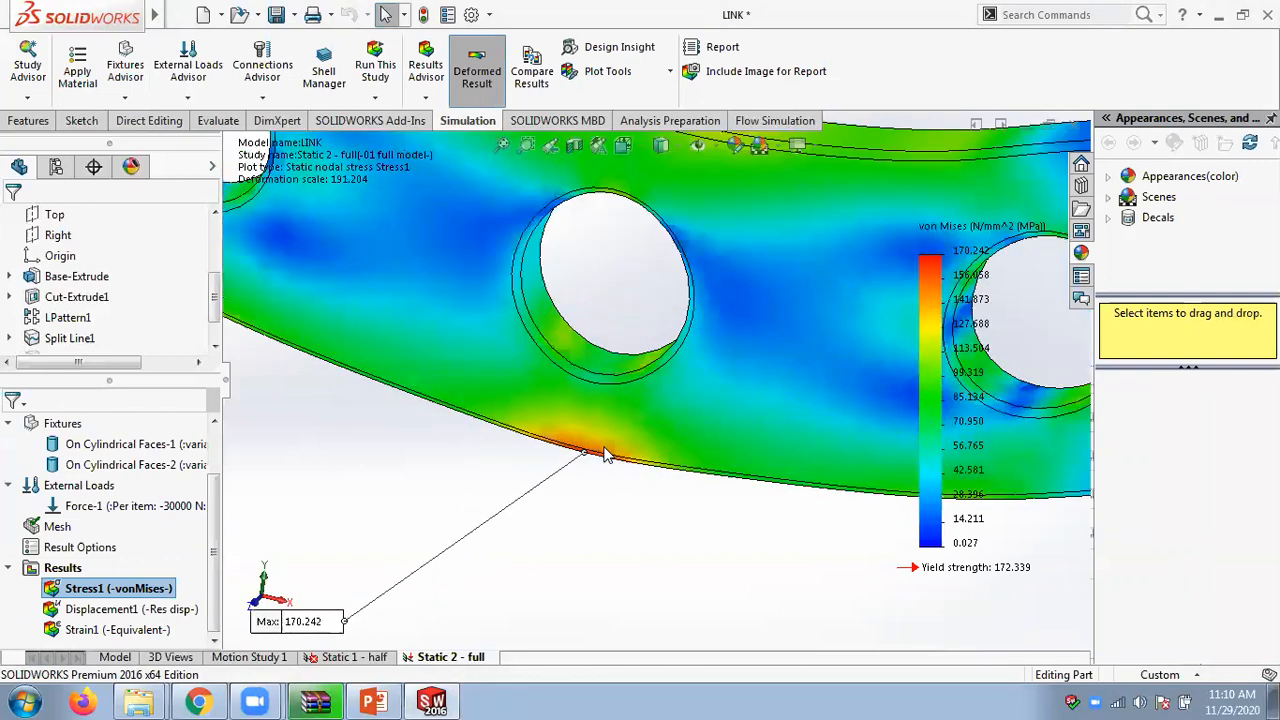
scroll(632, 430, up, 3)
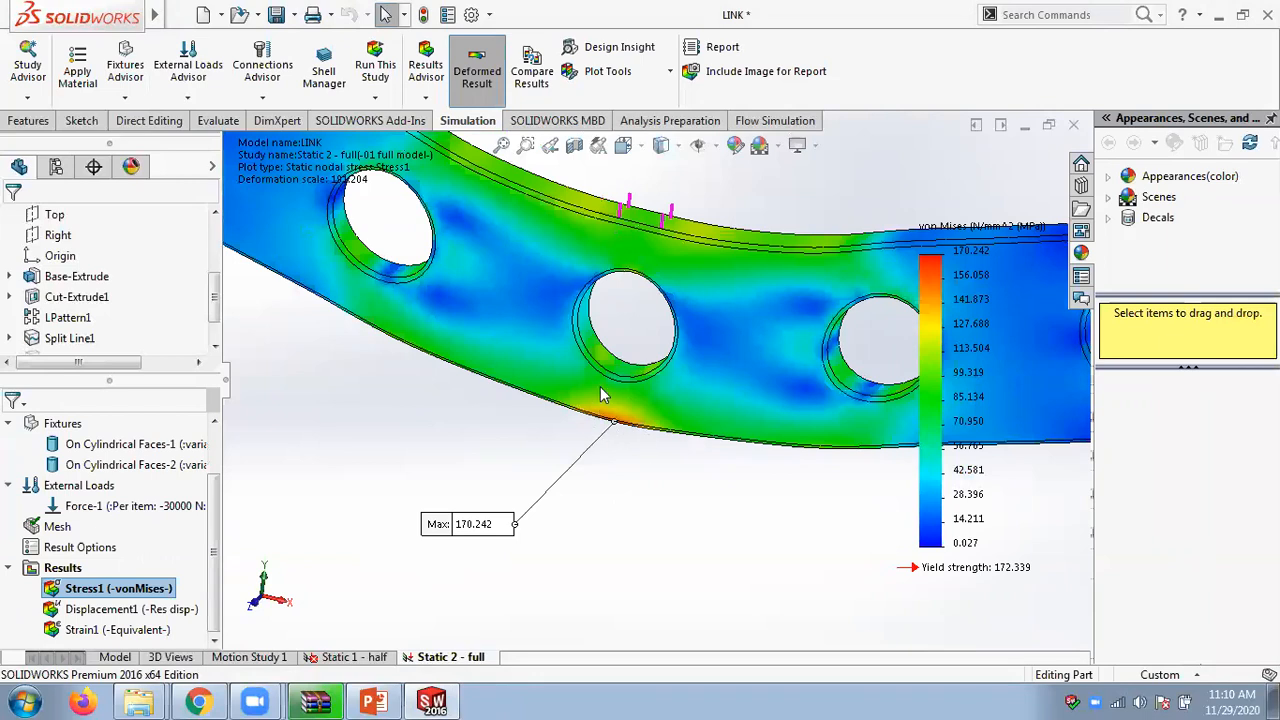
scroll(667, 456, up, 3)
mouse_move(668, 456)
middle_down()
mouse_move(730, 302)
mouse_move(665, 468)
middle_up()
scroll(707, 360, down, 3)
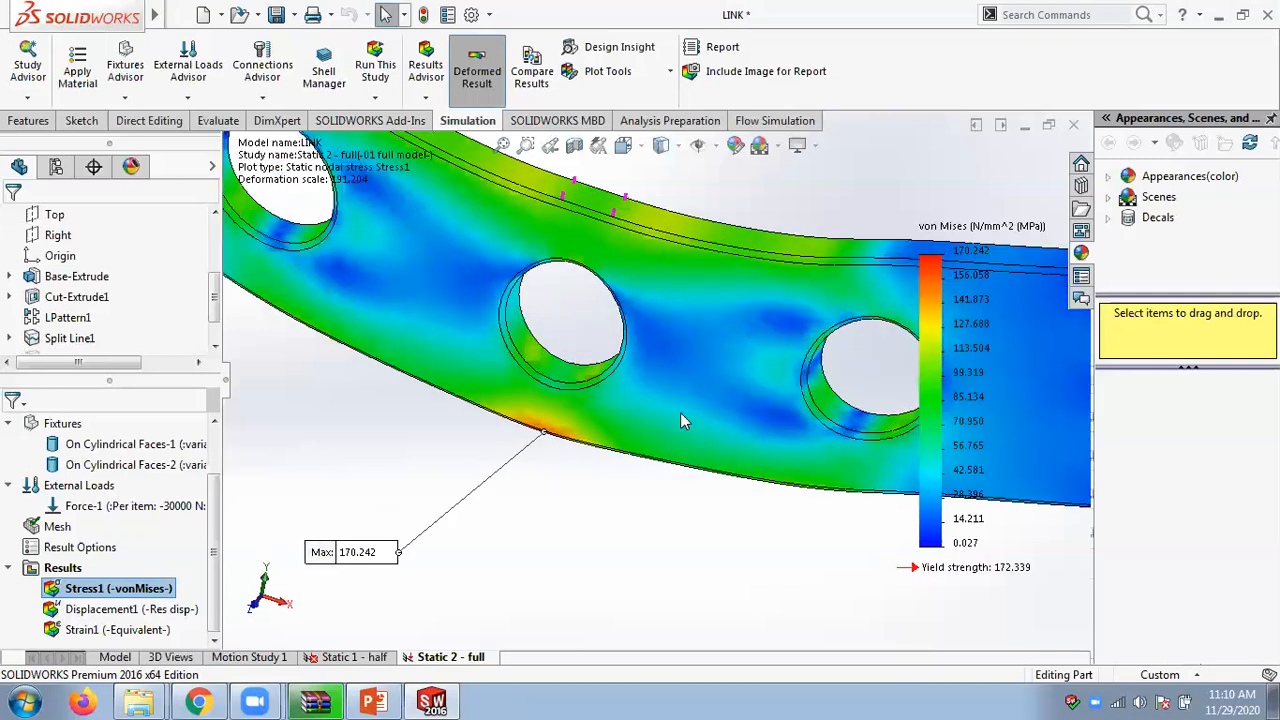
scroll(680, 415, up, 4)
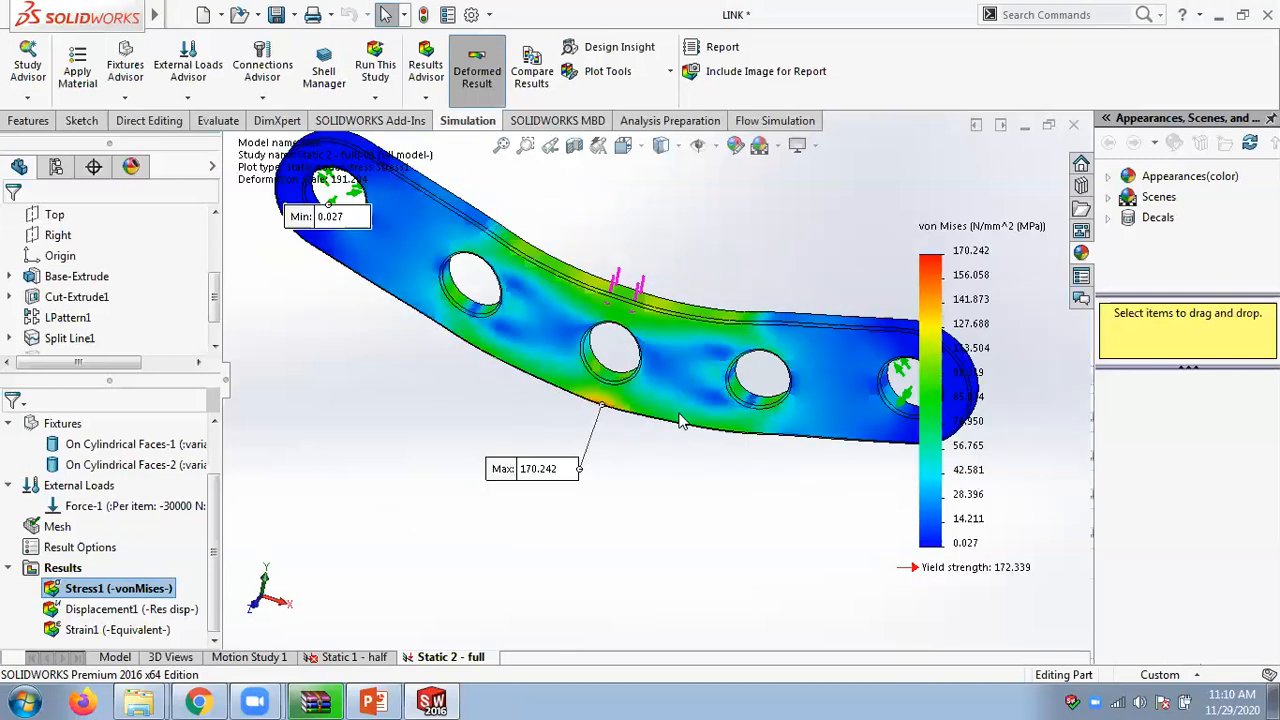
- Look at the Static 1 - half study and return to the Static 2 - full study with the whole link in view
click(342, 662)
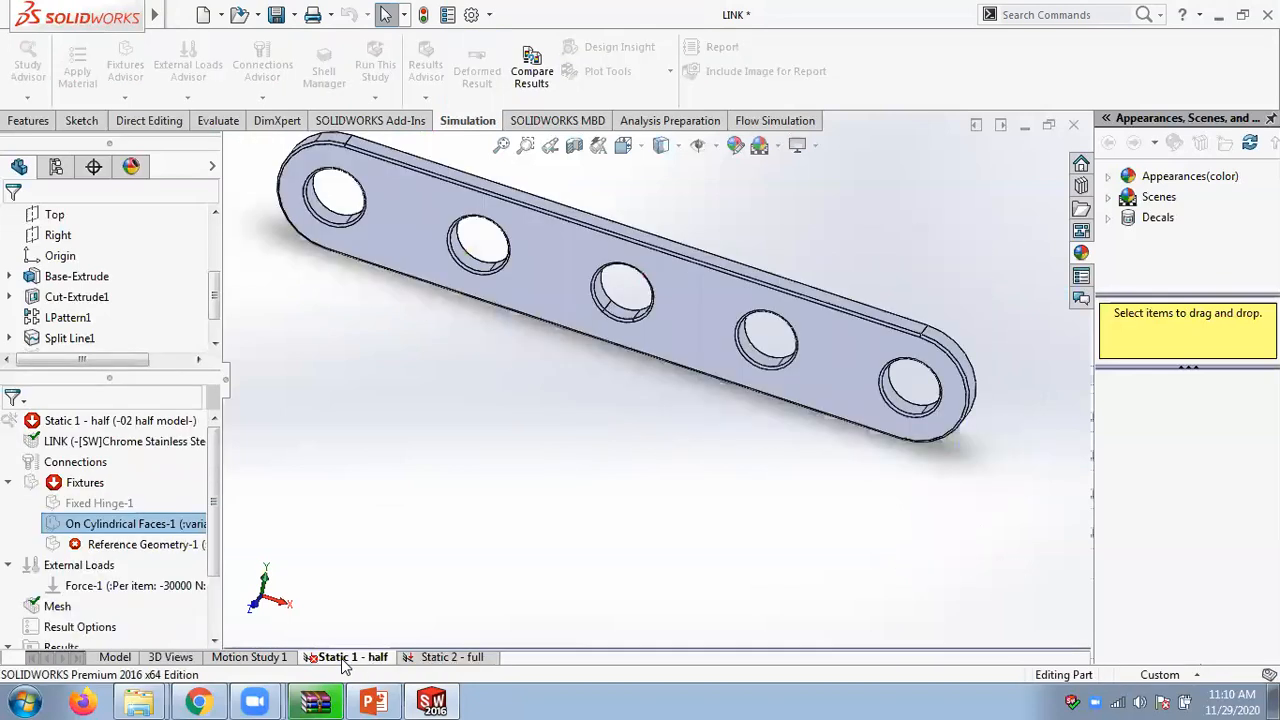
click(444, 659)
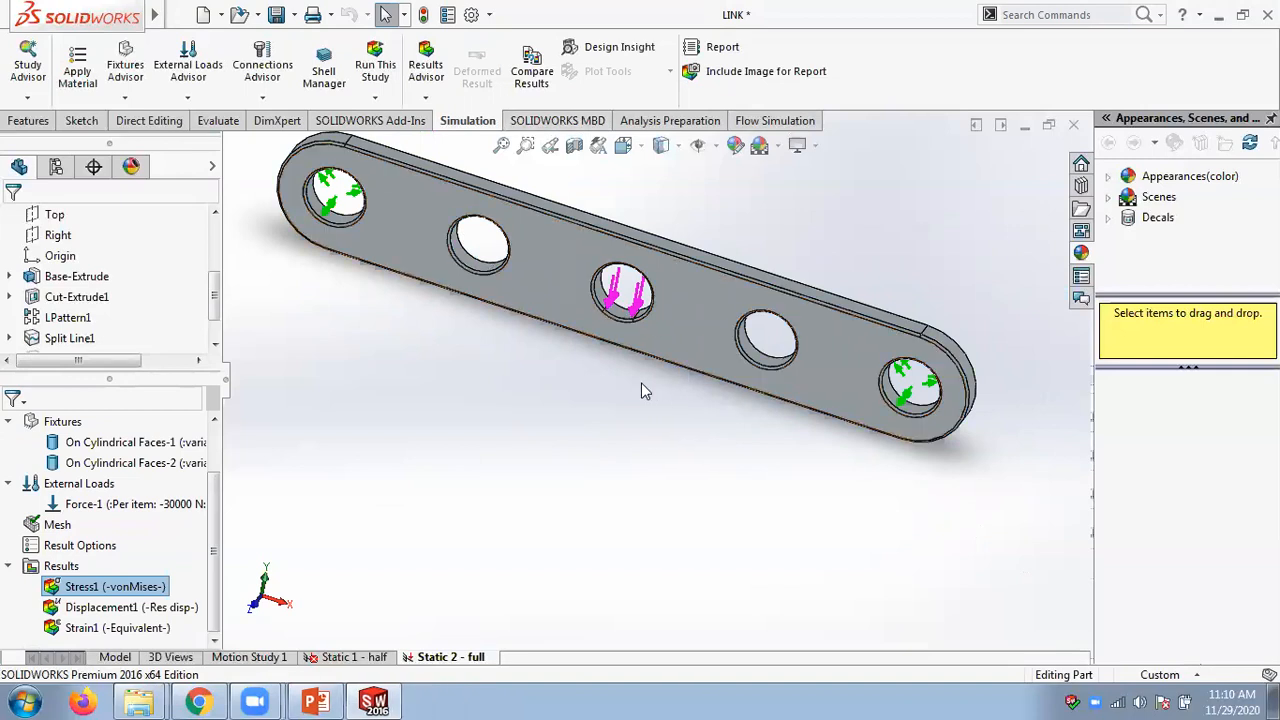
scroll(585, 448, up, 3)
mouse_move(773, 287)
middle_down()
mouse_move(766, 255)
mouse_move(763, 280)
middle_up()
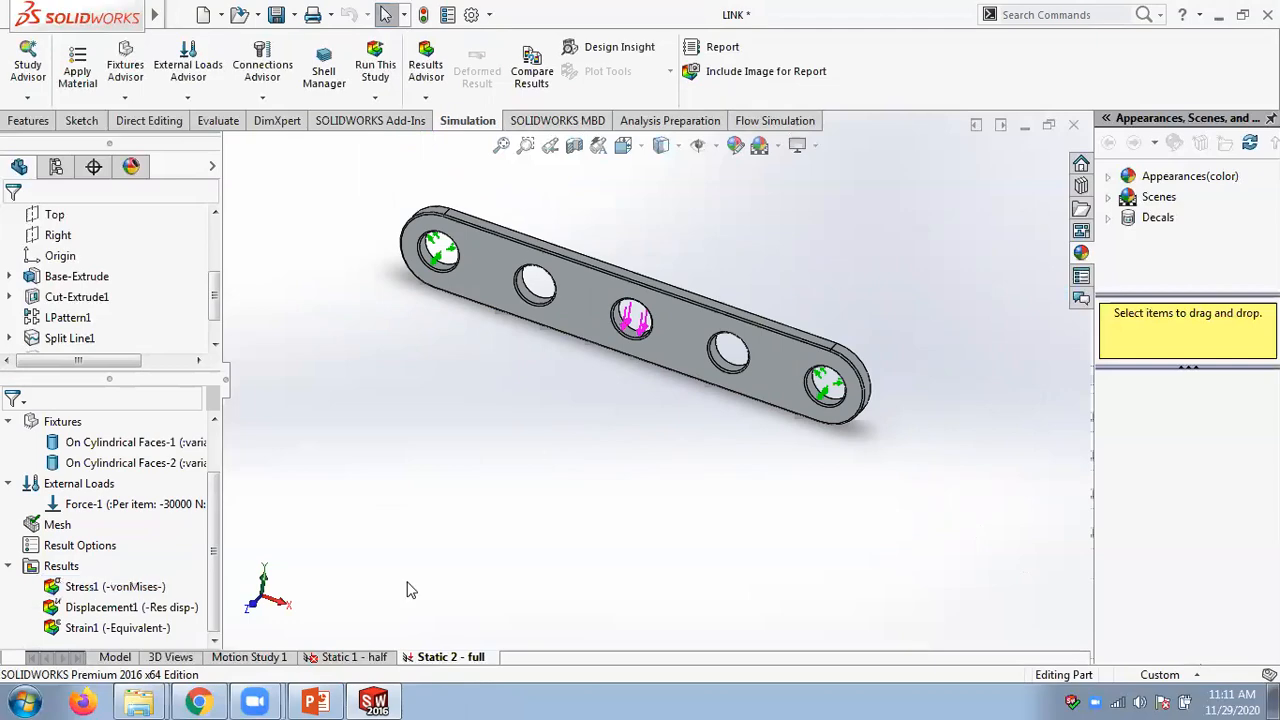
- Switch to PowerPoint and review the Chapter 04 link analysis slides from the project description through the full-model exercise at 80% zoom
click(316, 702)
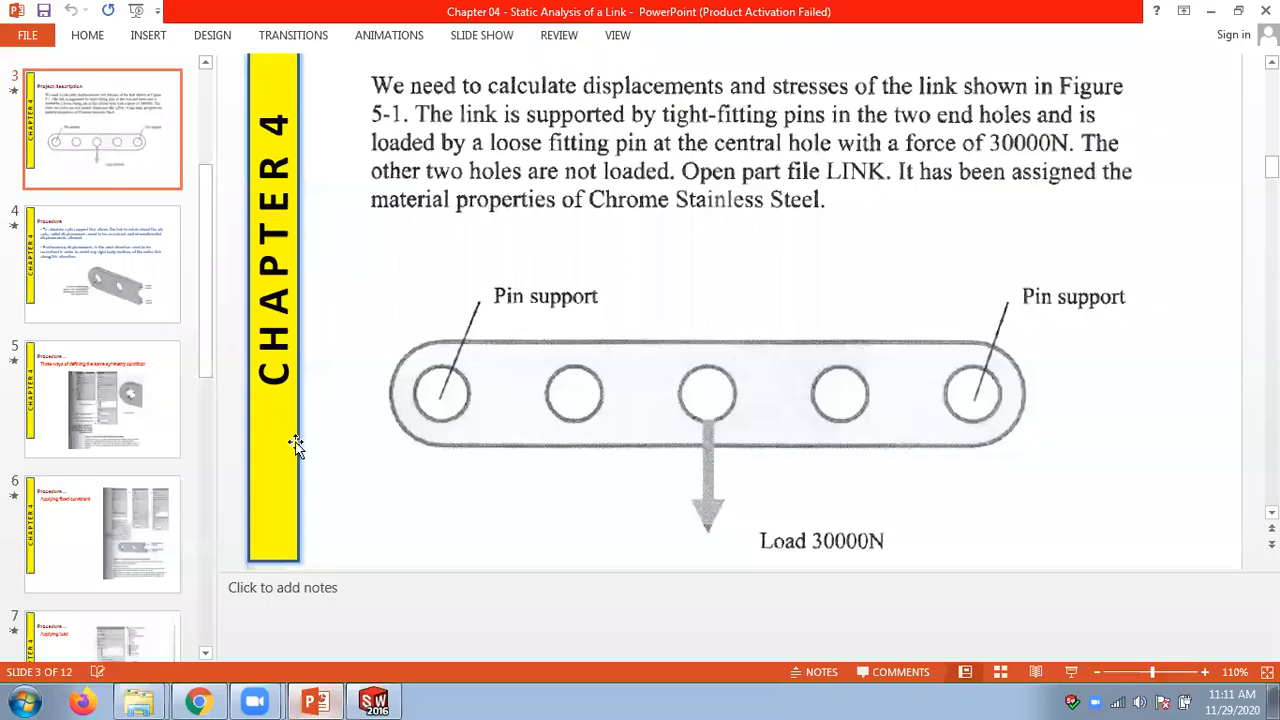
click(1098, 673)
click(1098, 673)
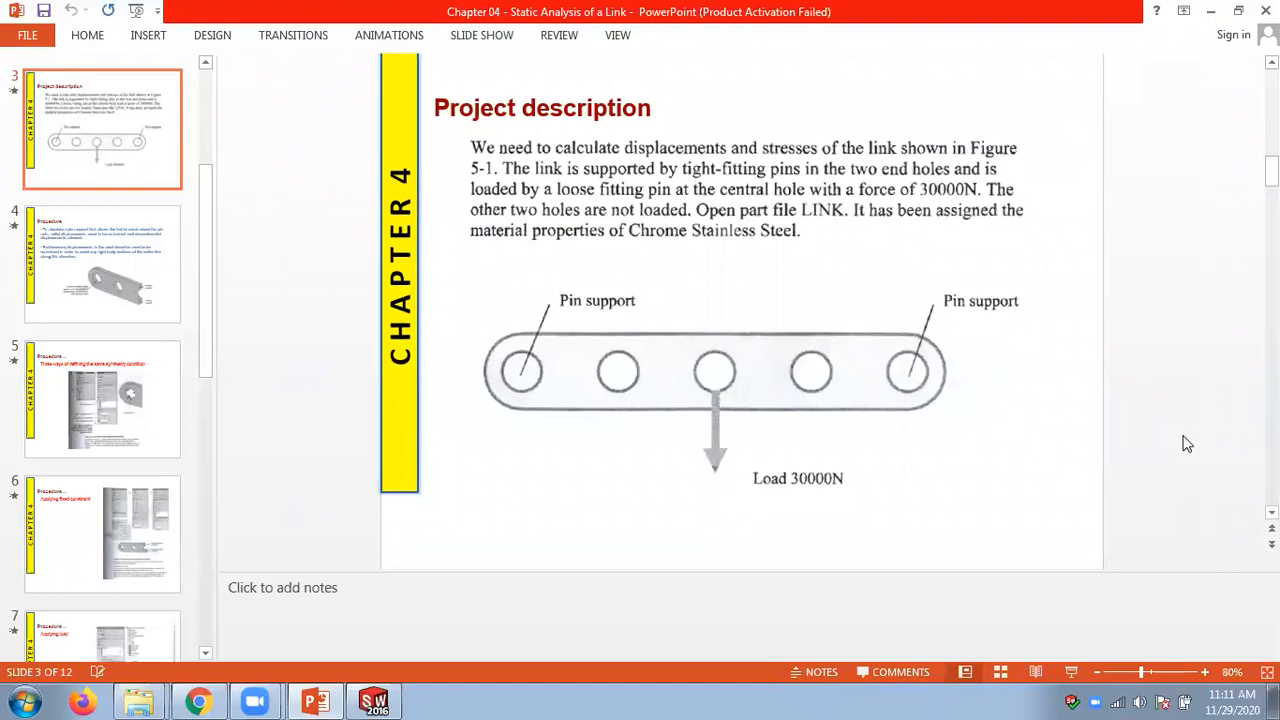
scroll(1185, 445, down, 1)
scroll(1185, 445, down, 5)
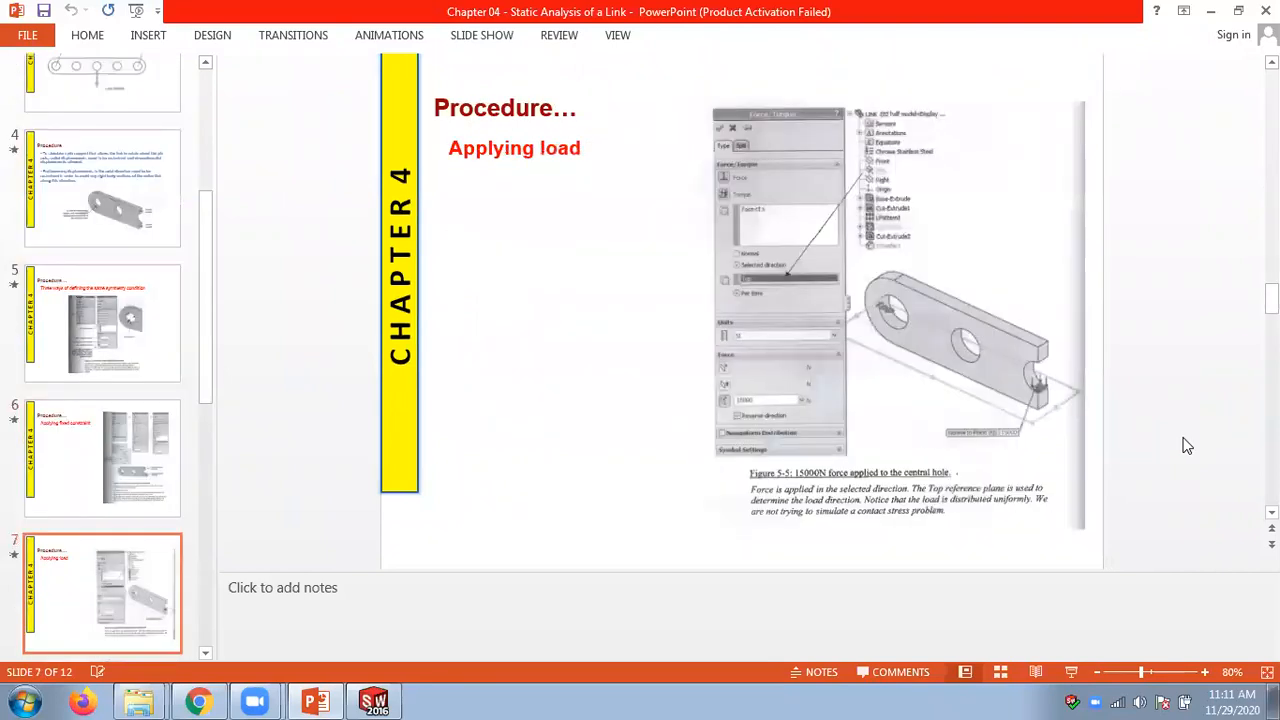
scroll(1185, 445, down, 2)
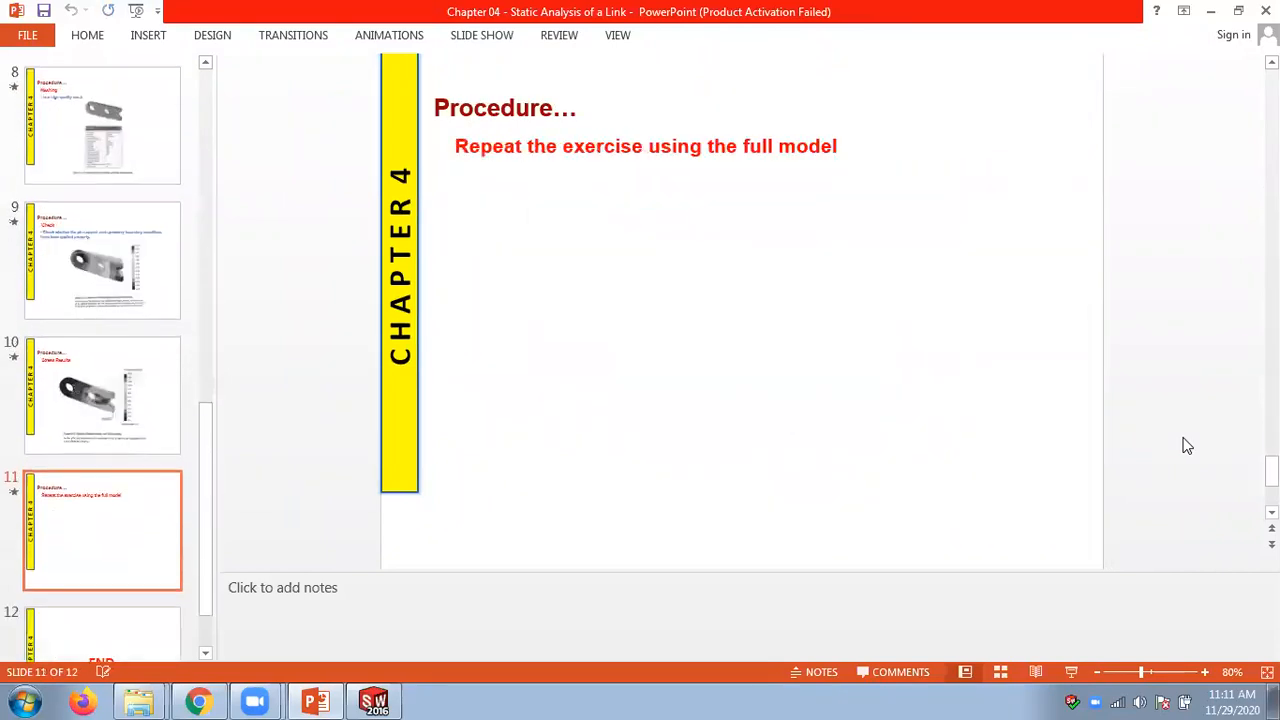
scroll(1185, 445, down, 1)
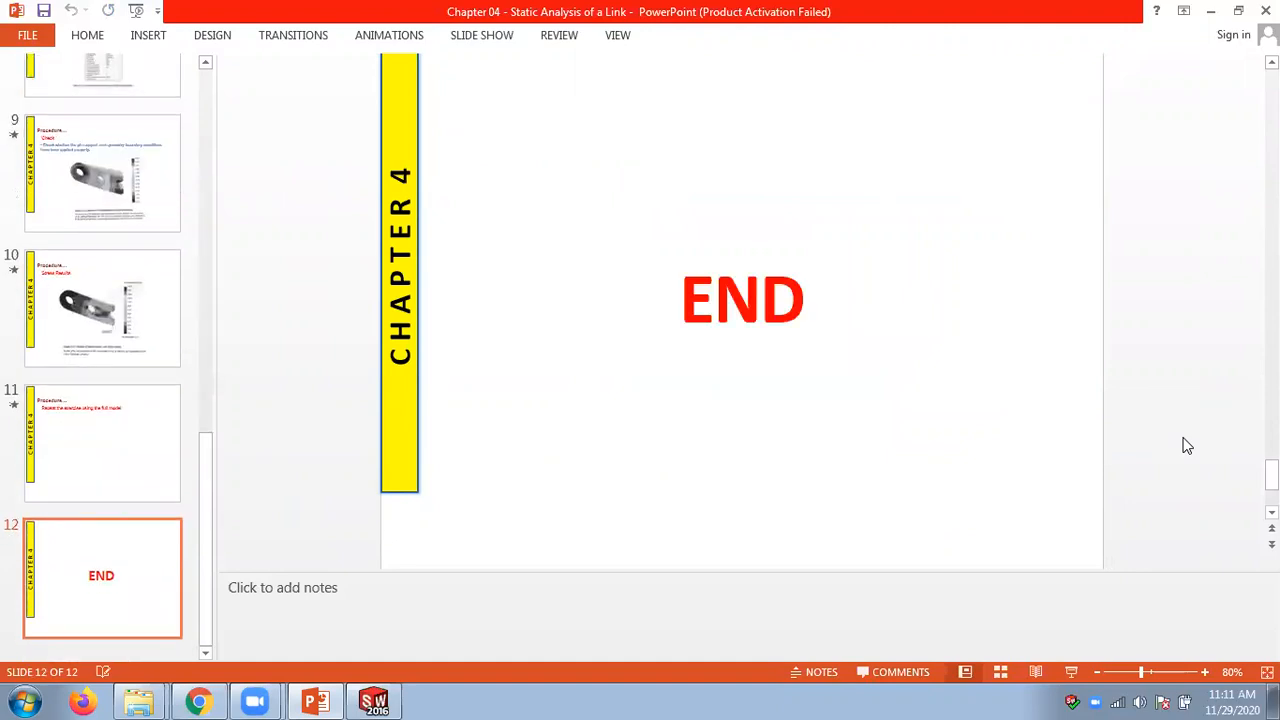
scroll(1187, 445, up, 1)
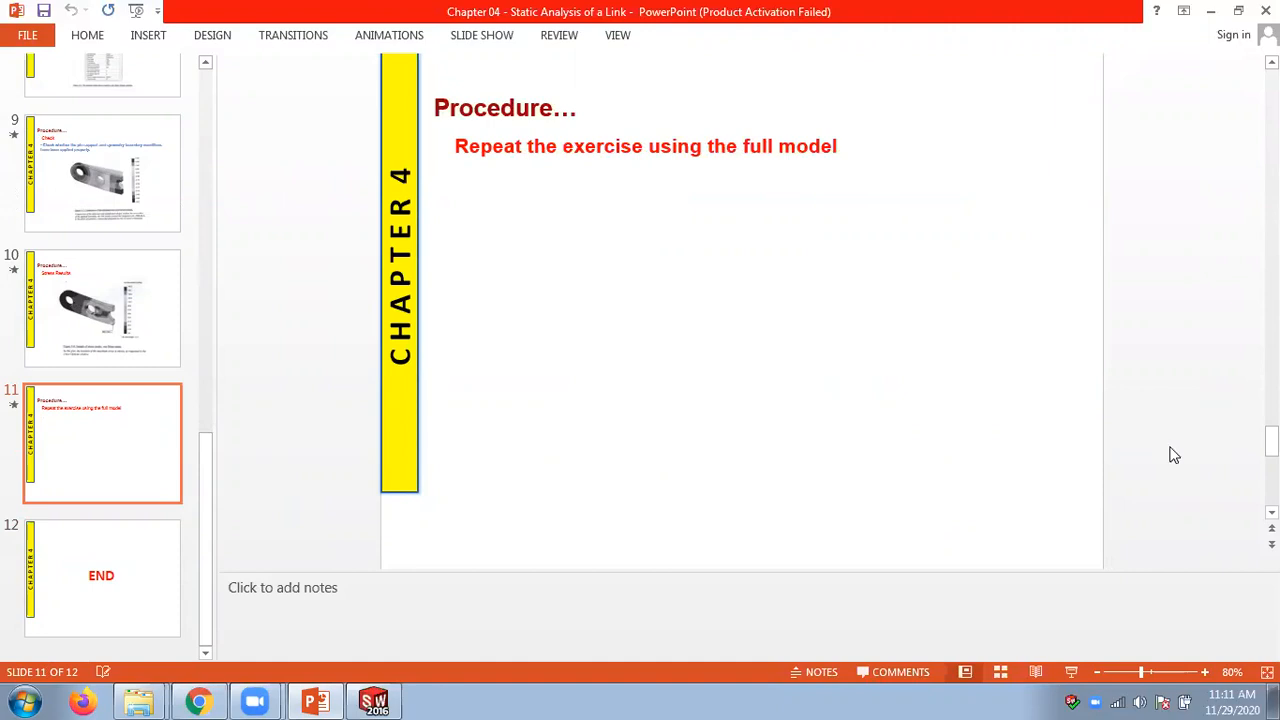
- Switch to the file explorer and open the Virtual Engineering PDF from the CFD folder under Study World Lanka
mouse_move(140, 700)
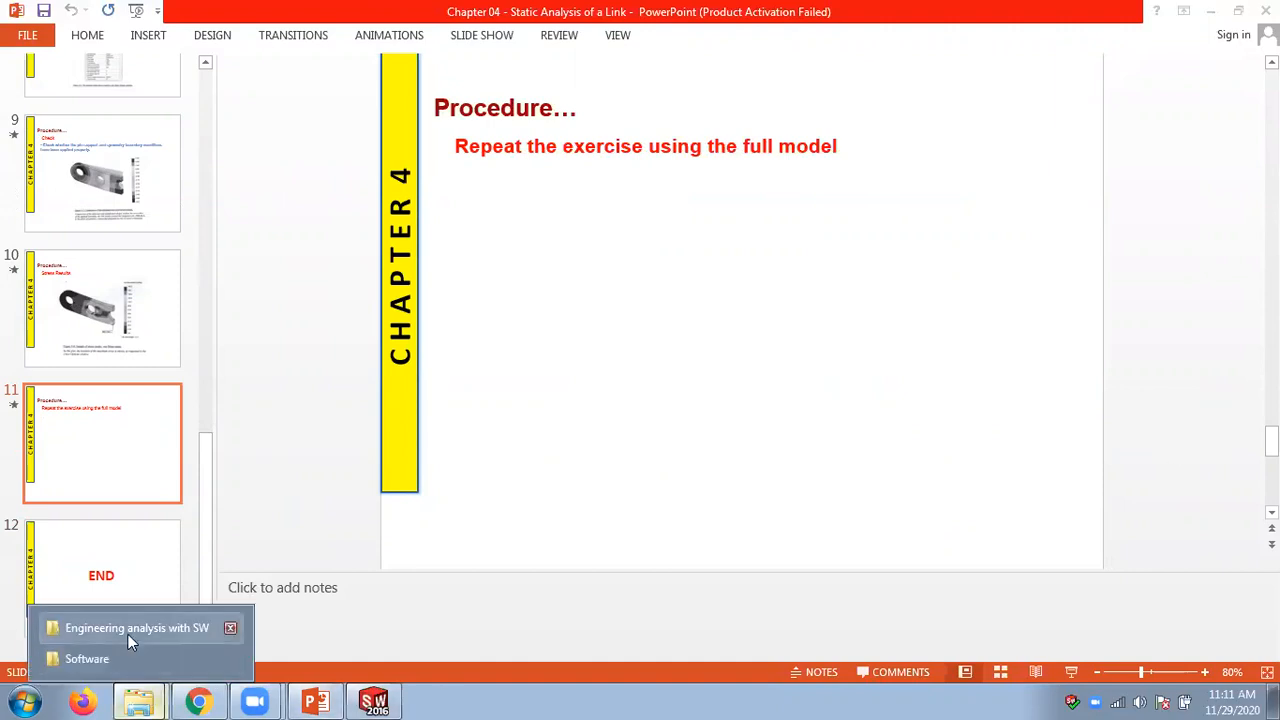
click(128, 630)
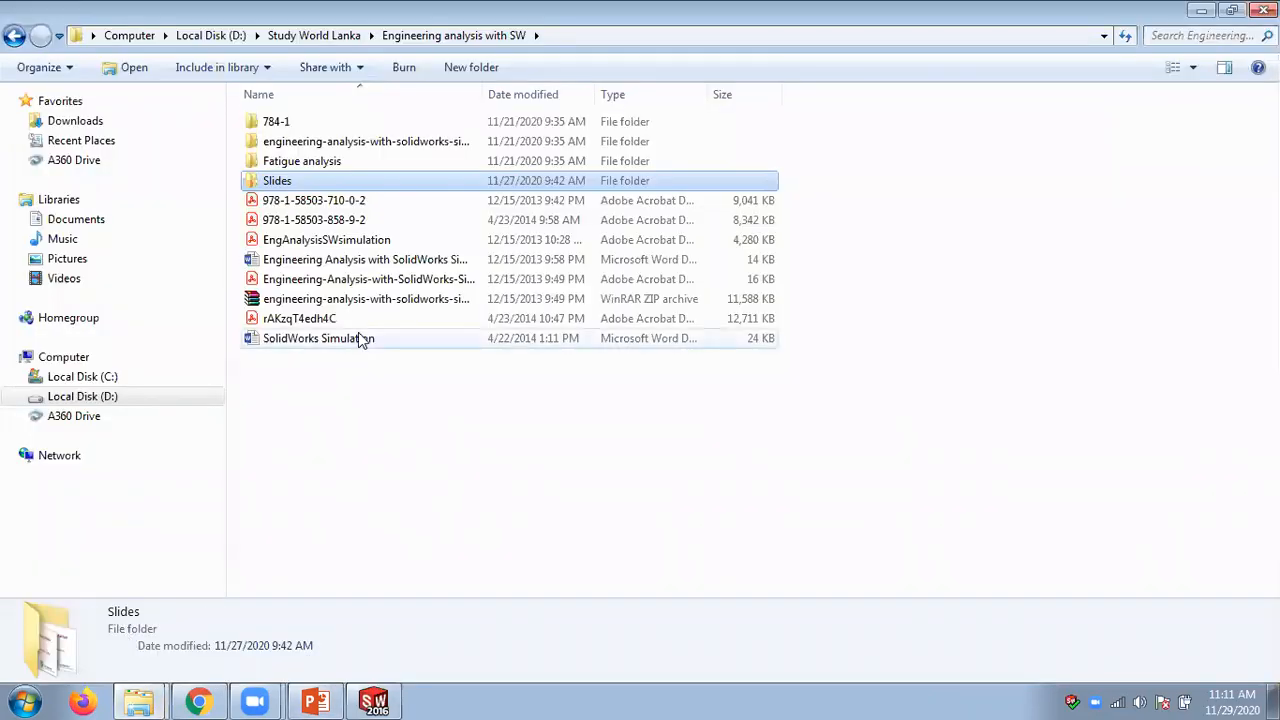
click(314, 37)
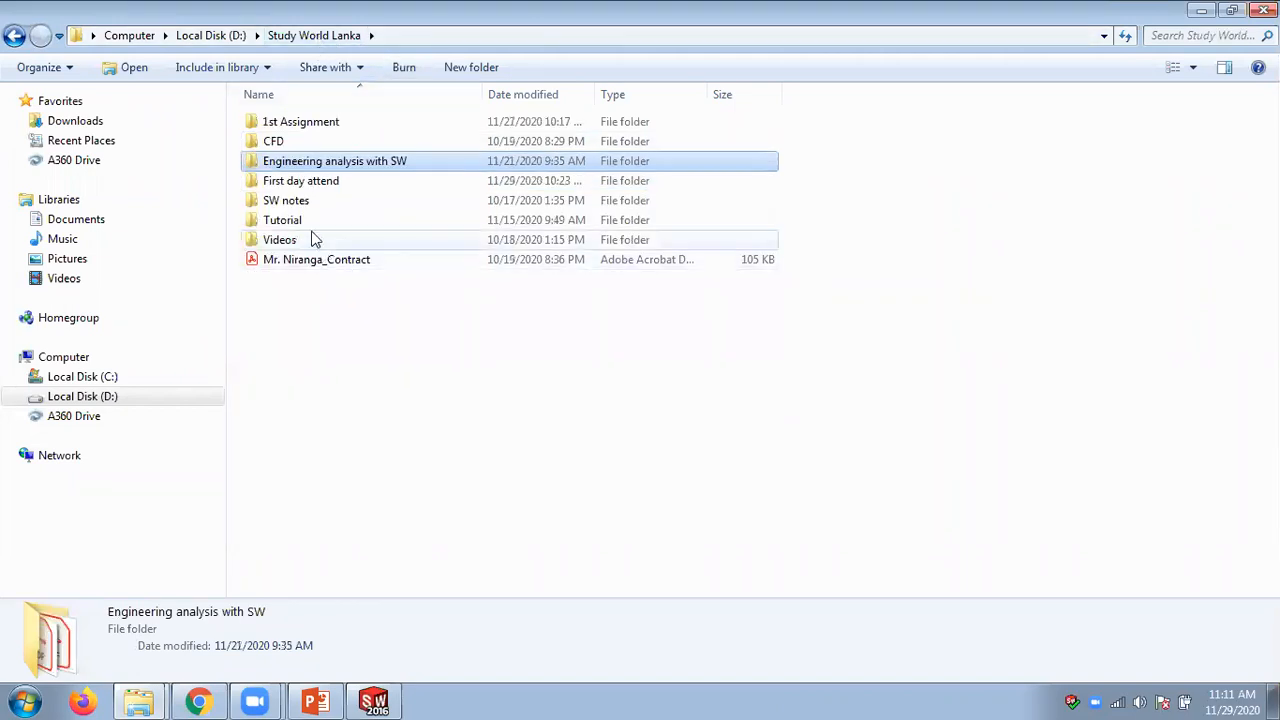
double_click(291, 141)
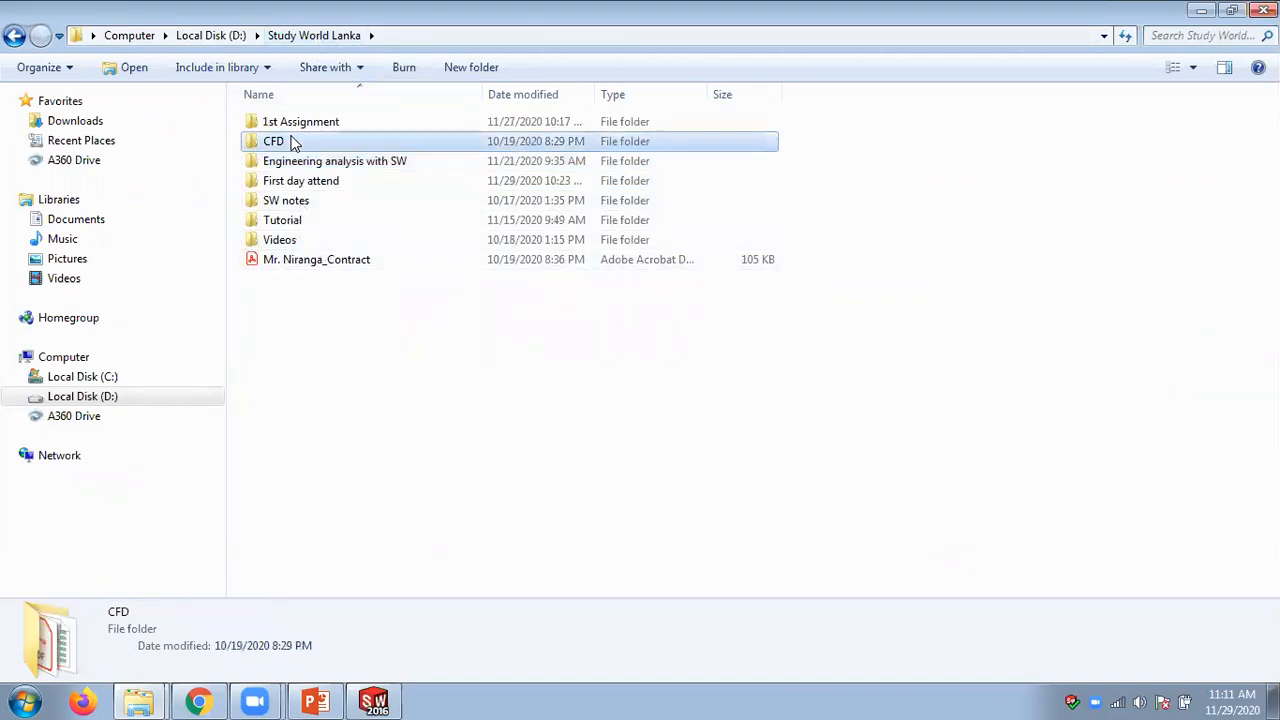
click(311, 201)
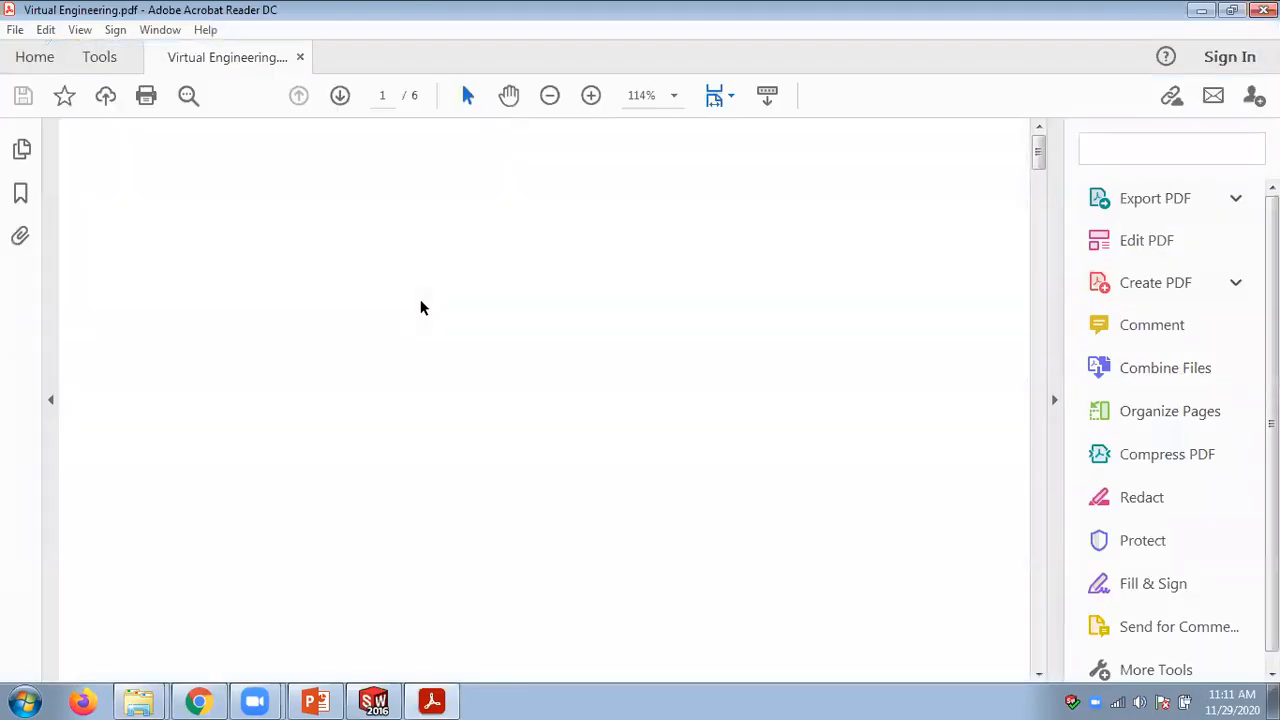
- Read the unit introduction and the essential content of learning outcomes LO1 to LO4, and close the PDF
scroll(420, 307, down, 10)
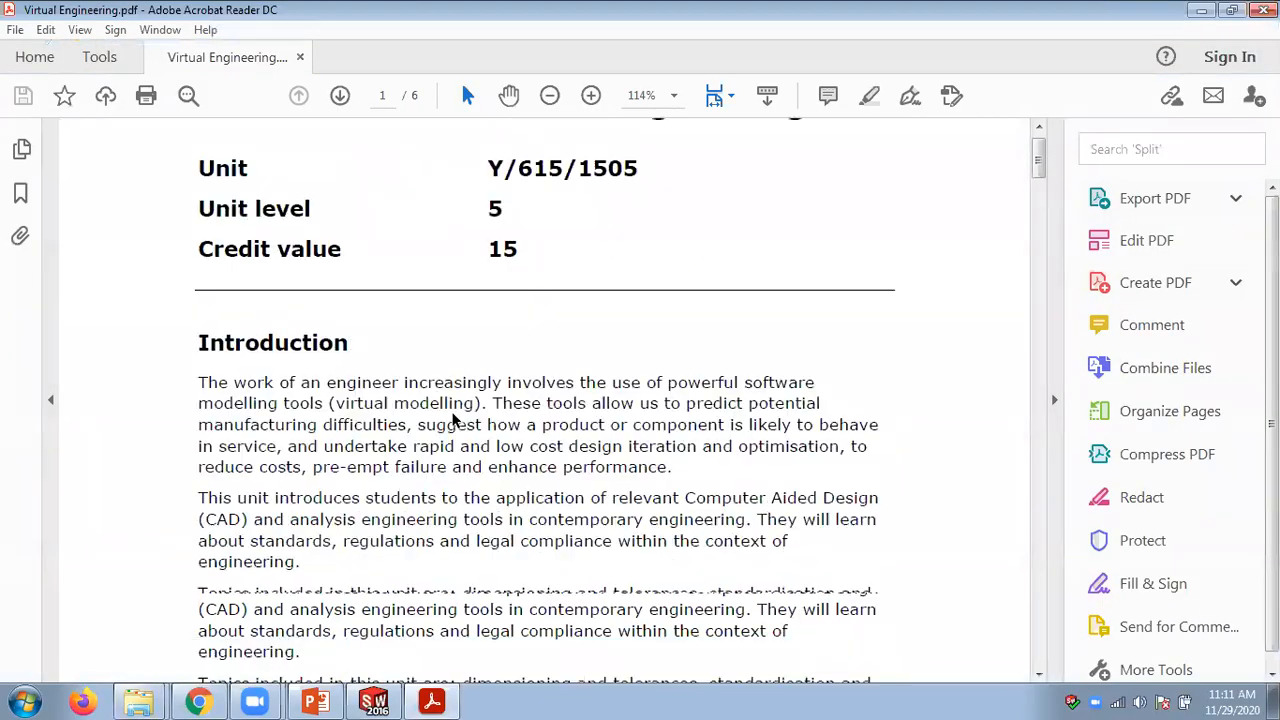
scroll(446, 406, down, 15)
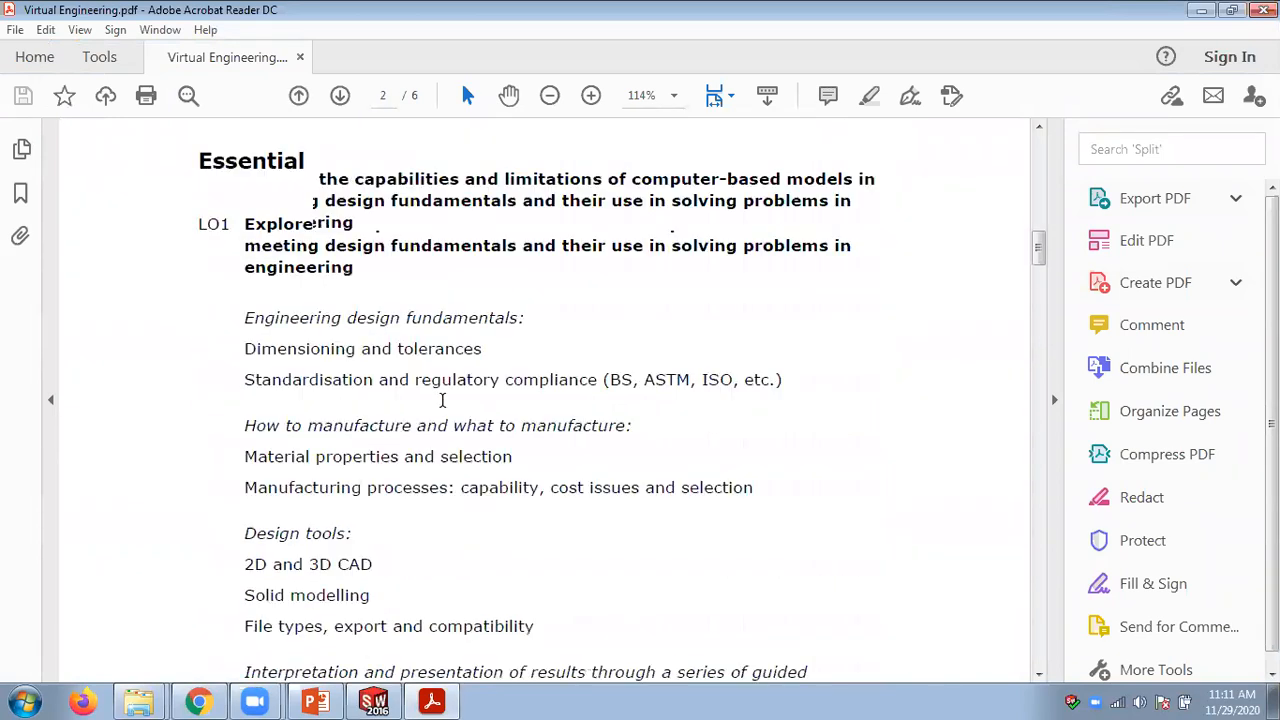
scroll(438, 381, down, 10)
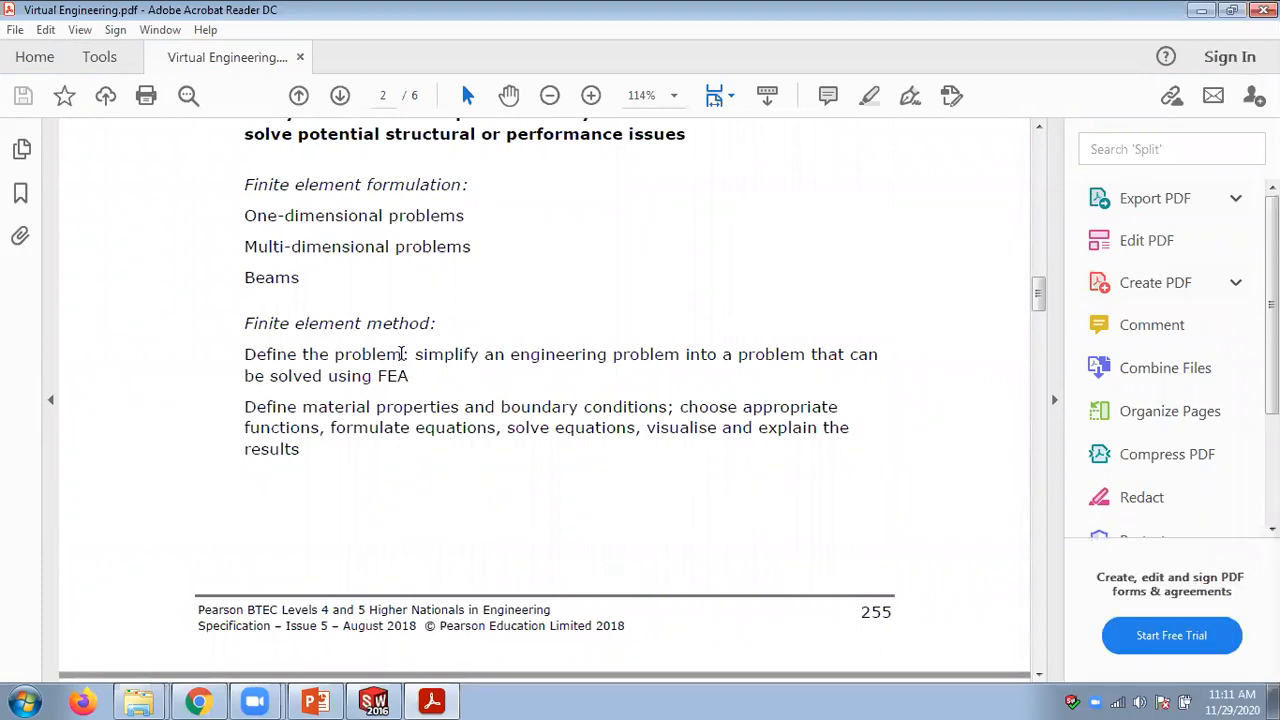
scroll(398, 356, down, 5)
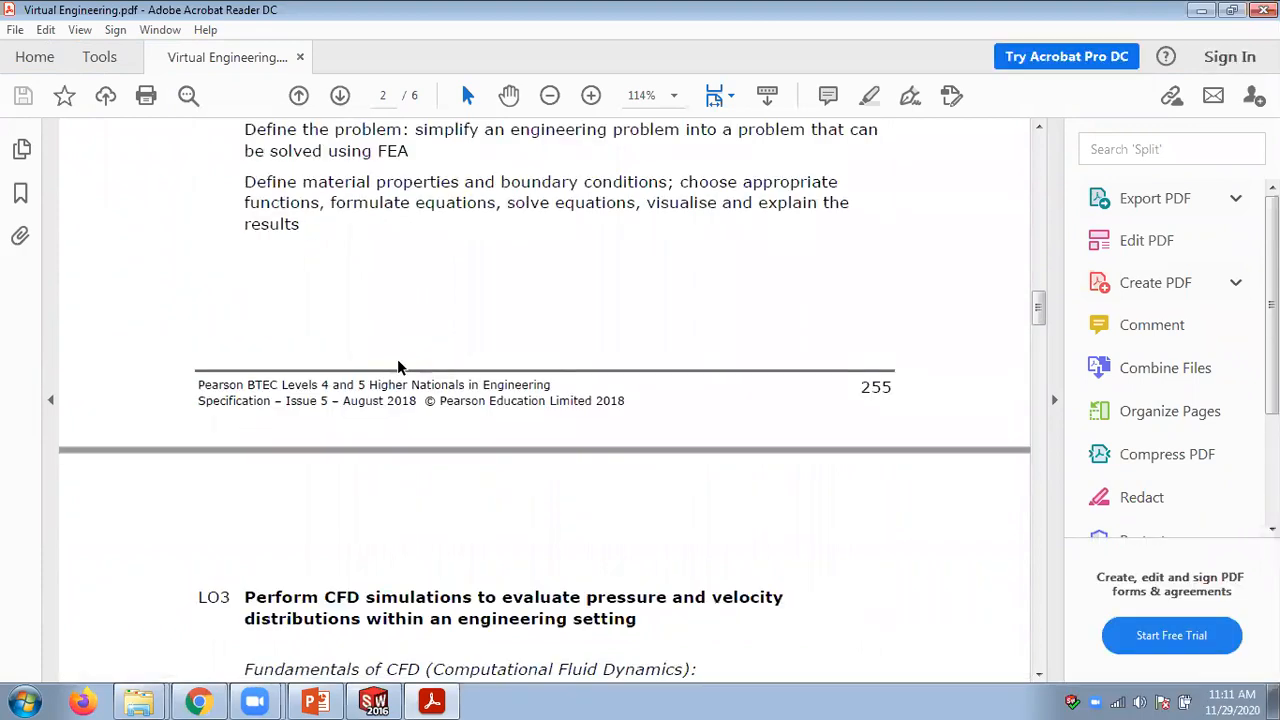
scroll(396, 358, down, 1)
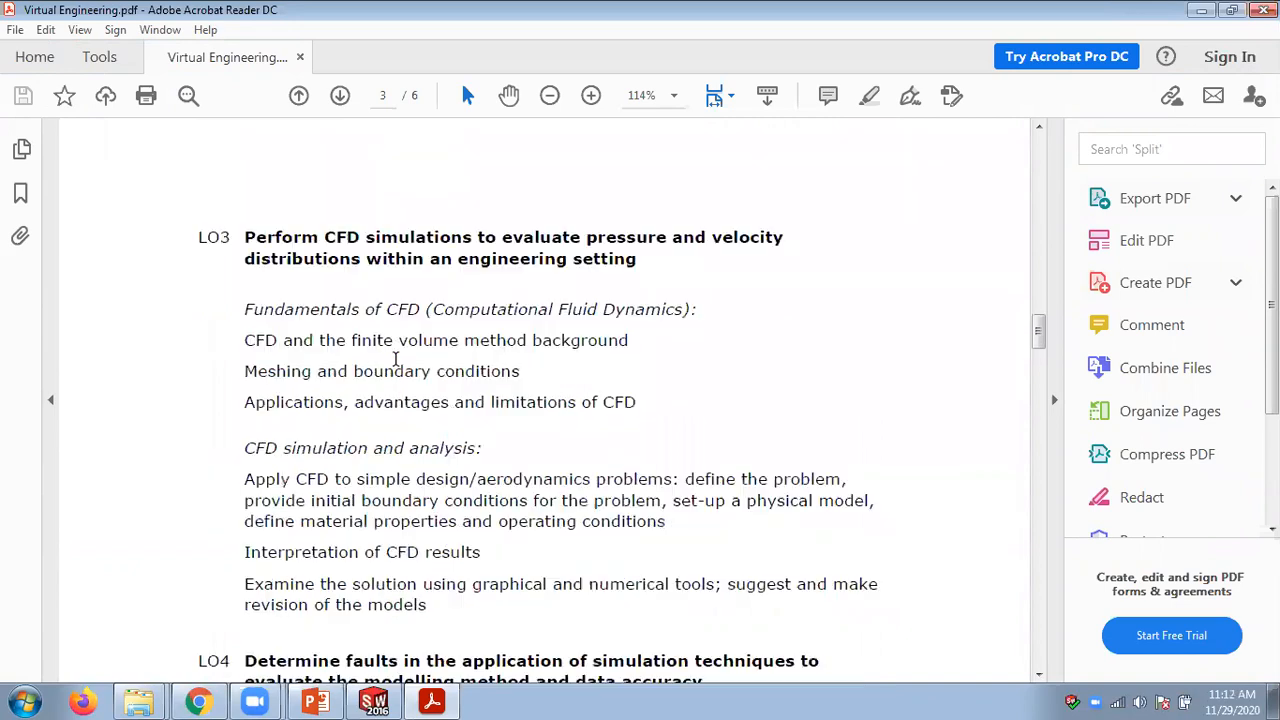
scroll(396, 362, down, 6)
scroll(396, 368, up, 5)
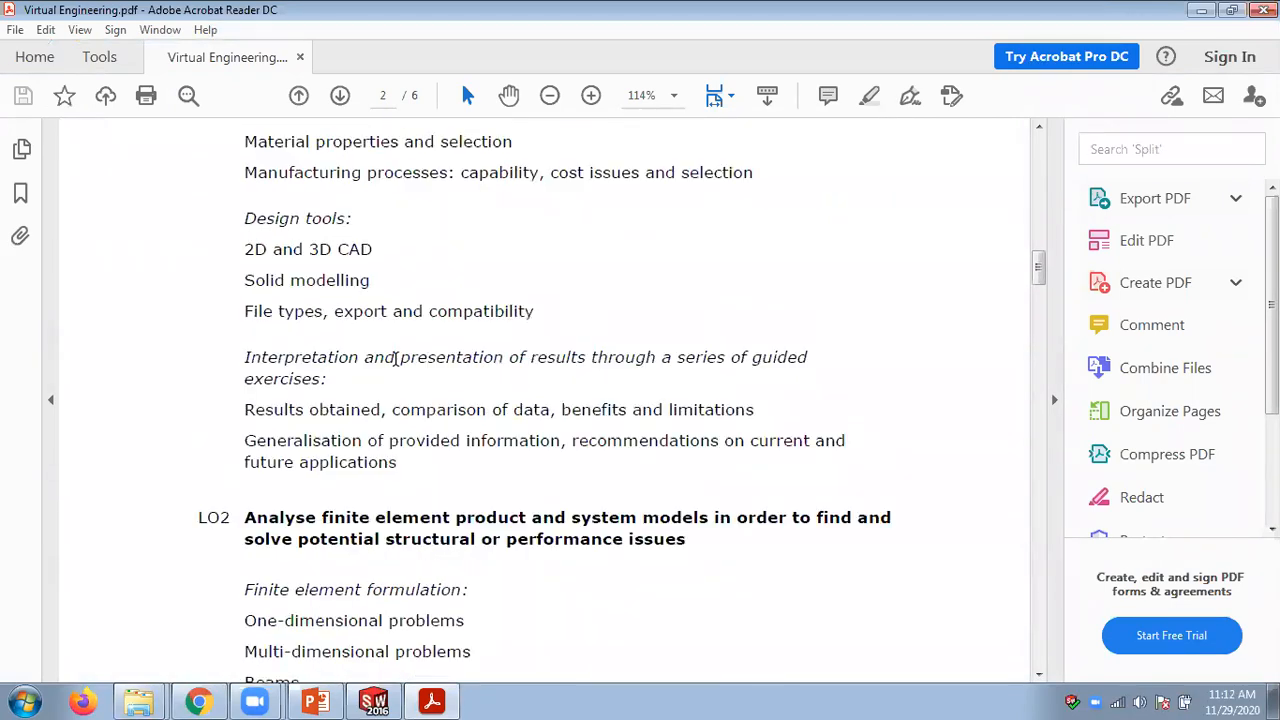
scroll(396, 358, down, 2)
scroll(396, 360, down, 1)
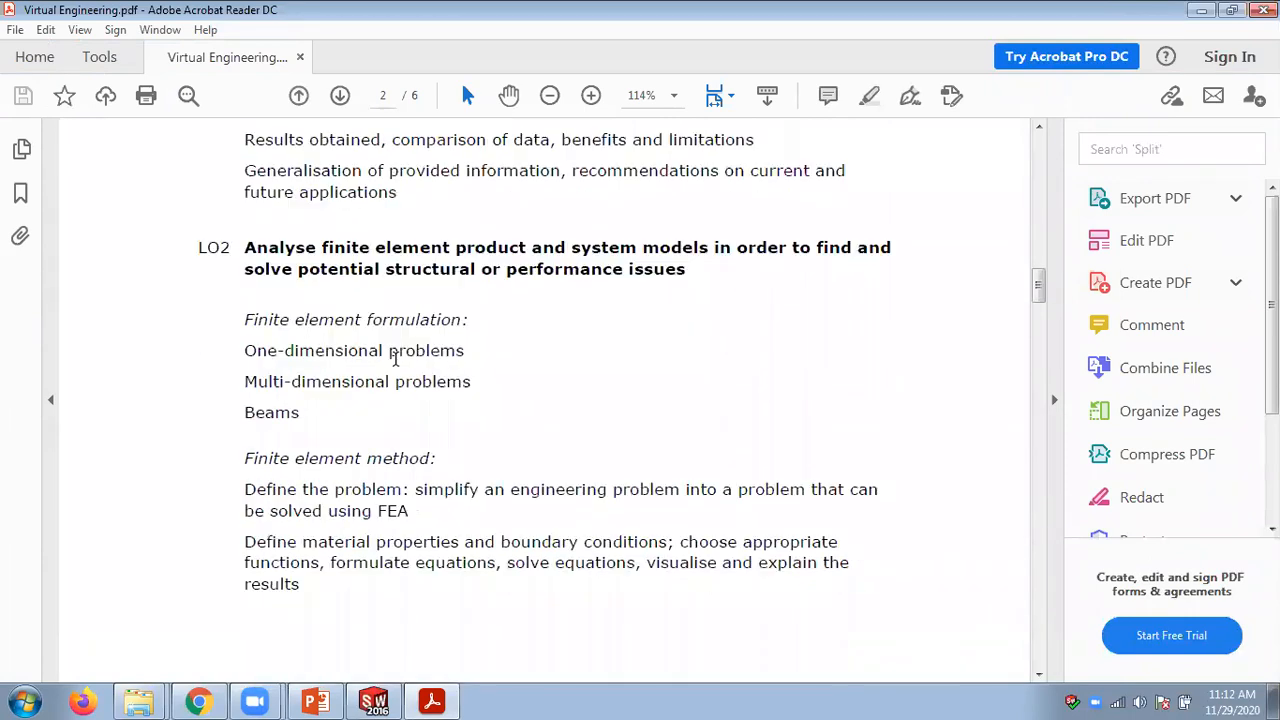
scroll(395, 360, down, 6)
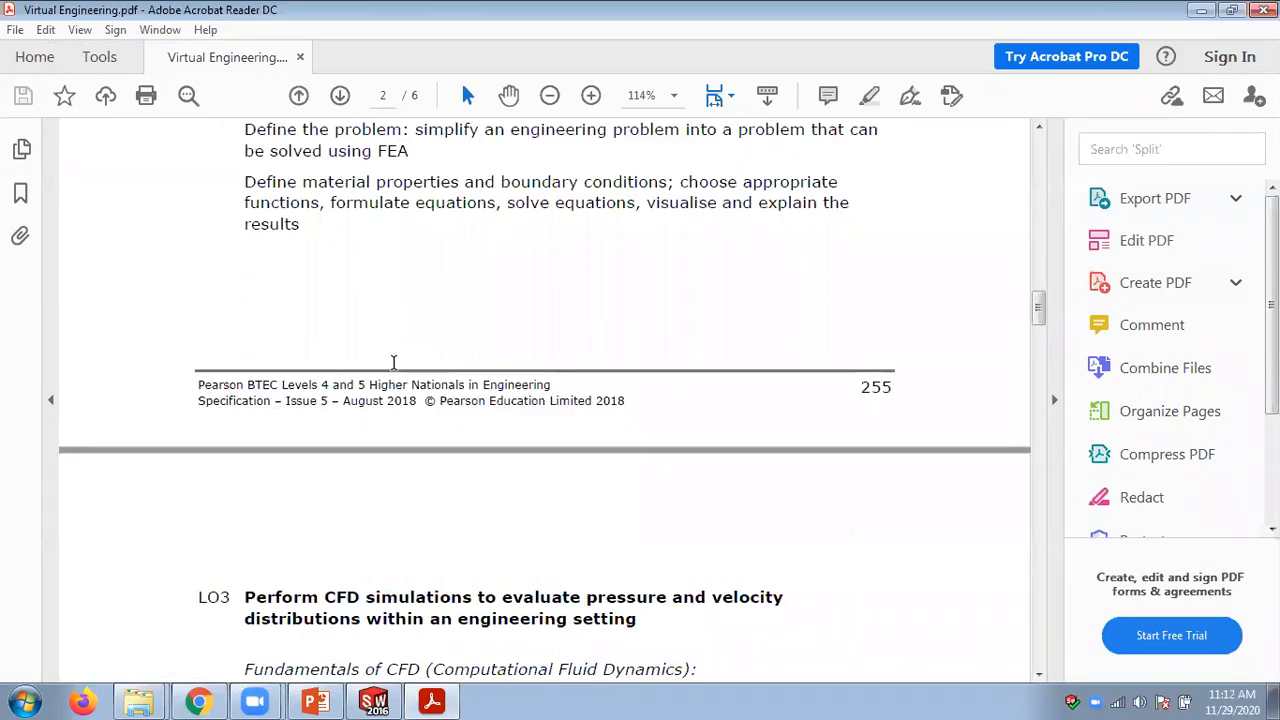
scroll(393, 362, down, 5)
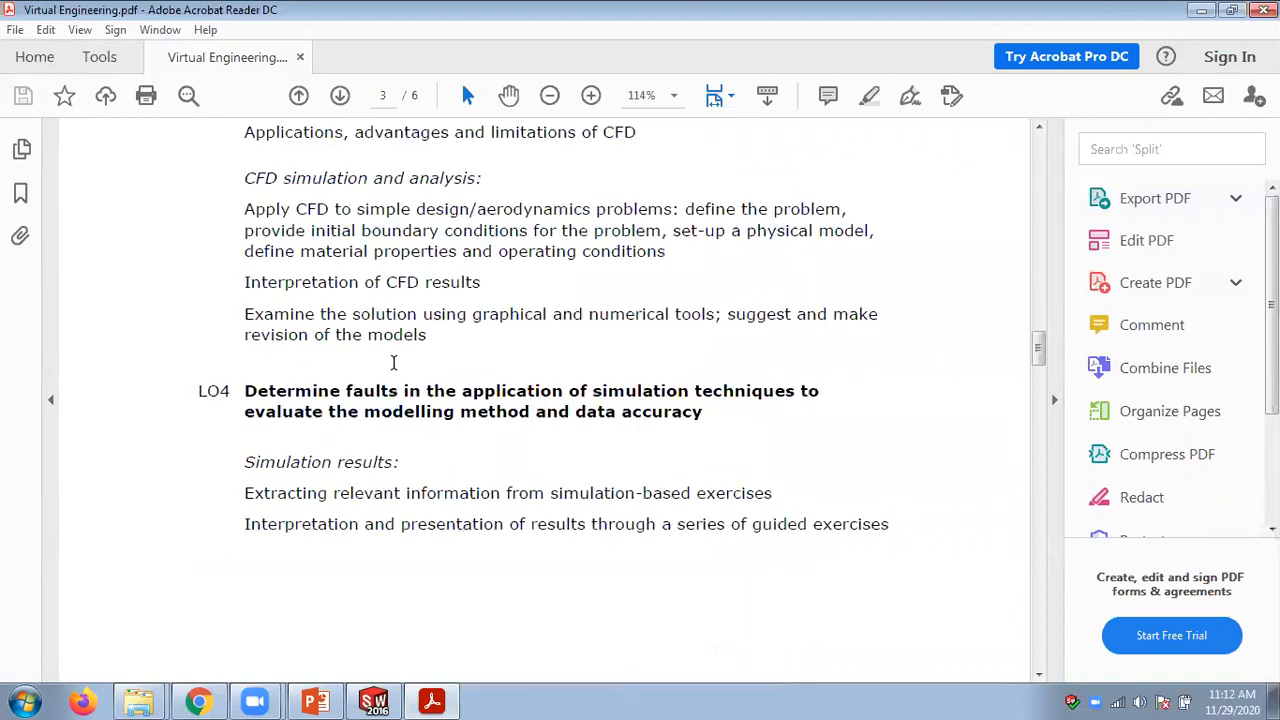
scroll(410, 366, down, 4)
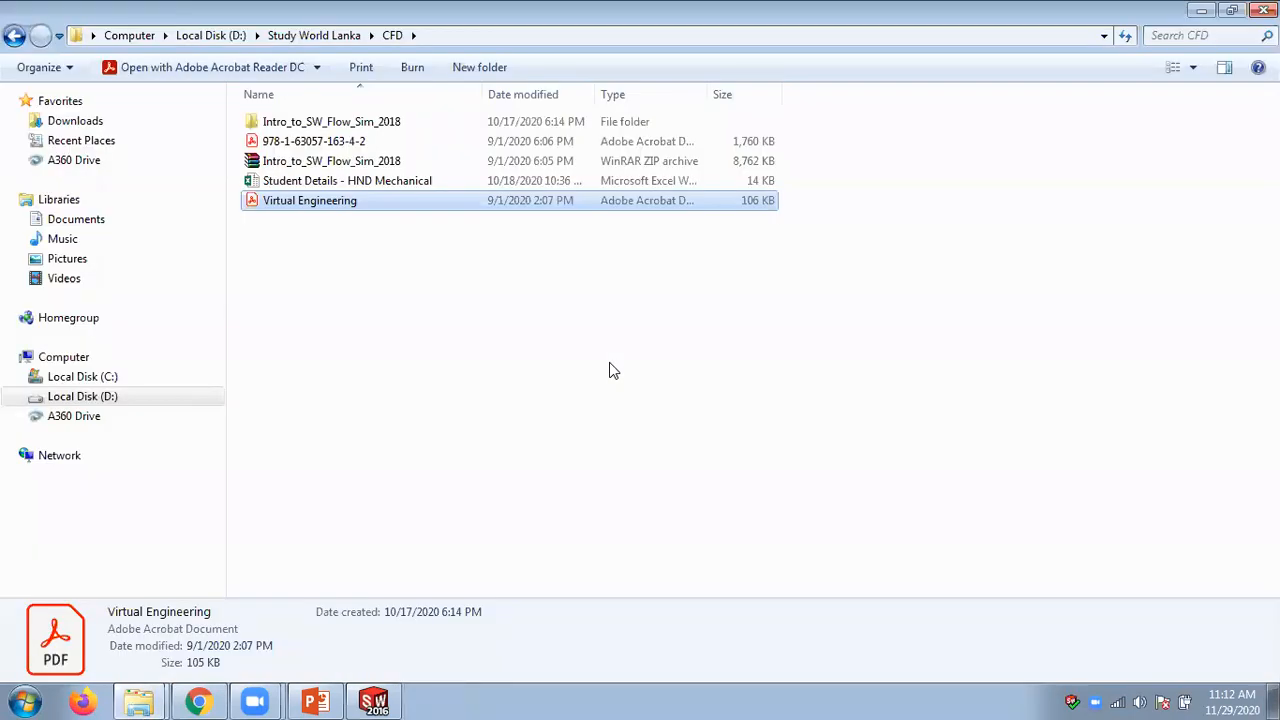
click(613, 371)
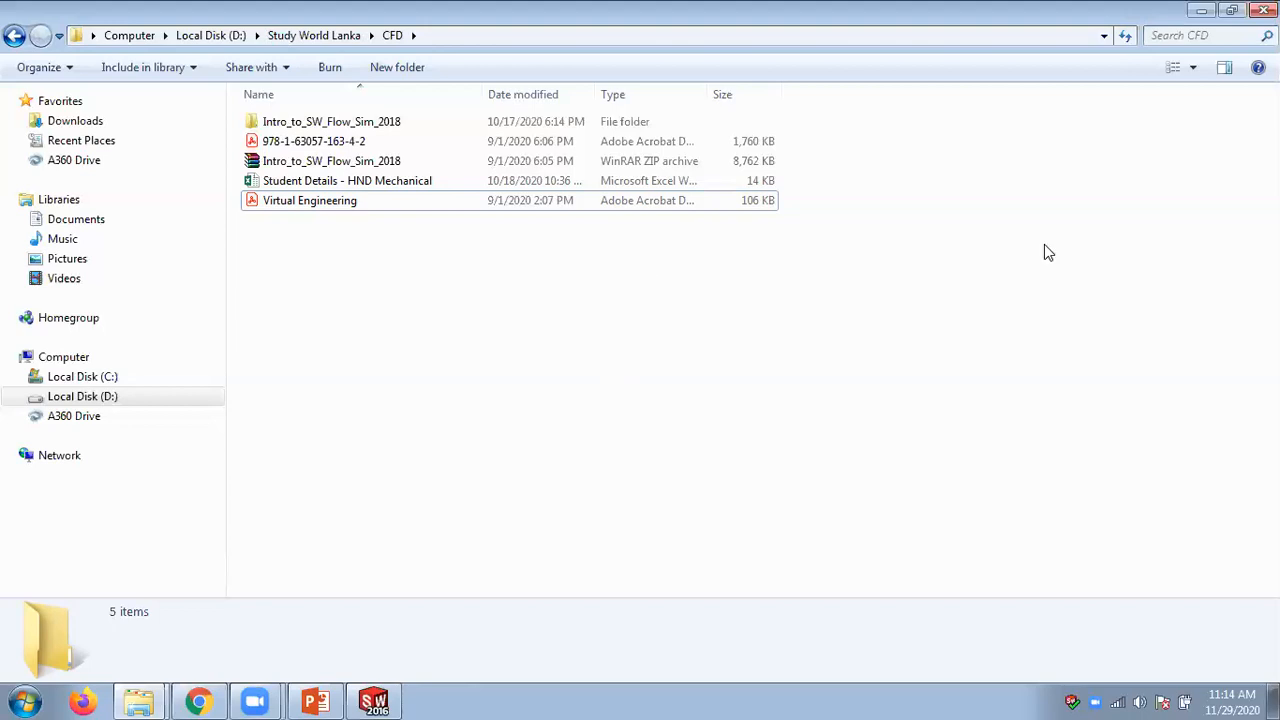
- Switch back to SOLIDWORKS, publish the Static 2 - full report as LINK-Static 2 - full-1 on Letter paper, and dismiss Word's activation notice
click(338, 700)
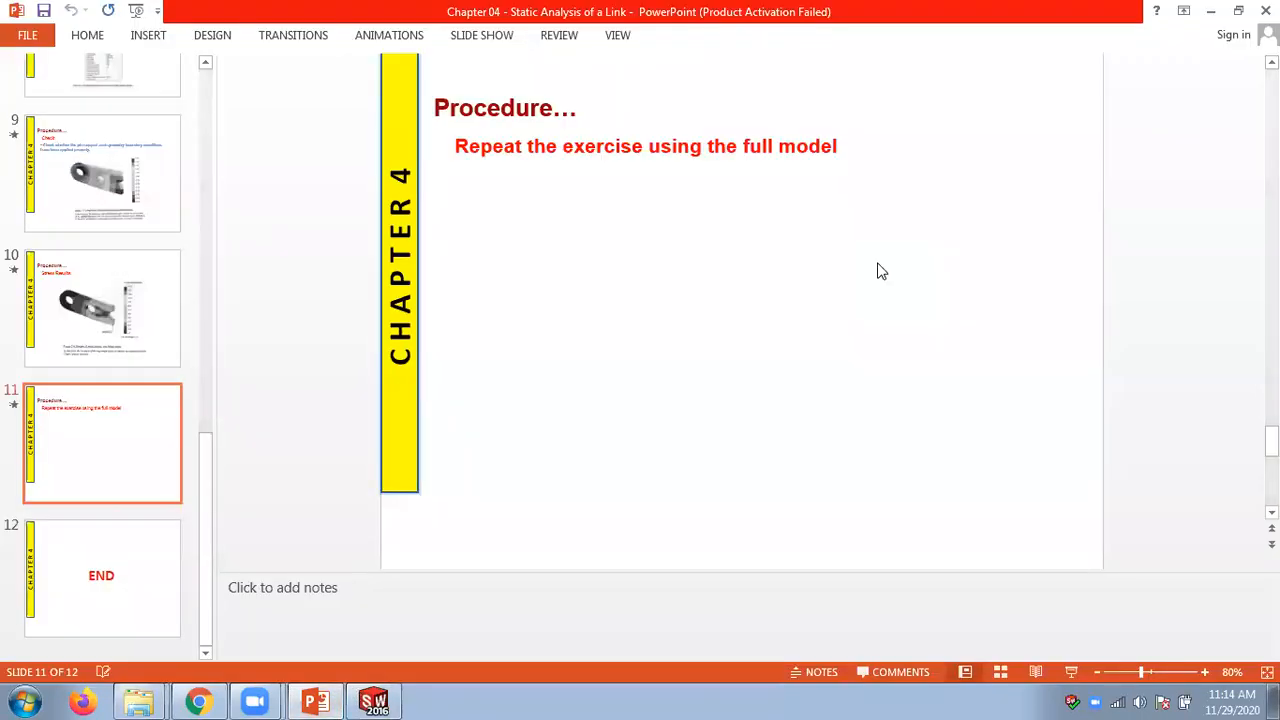
key(alt+Tab)
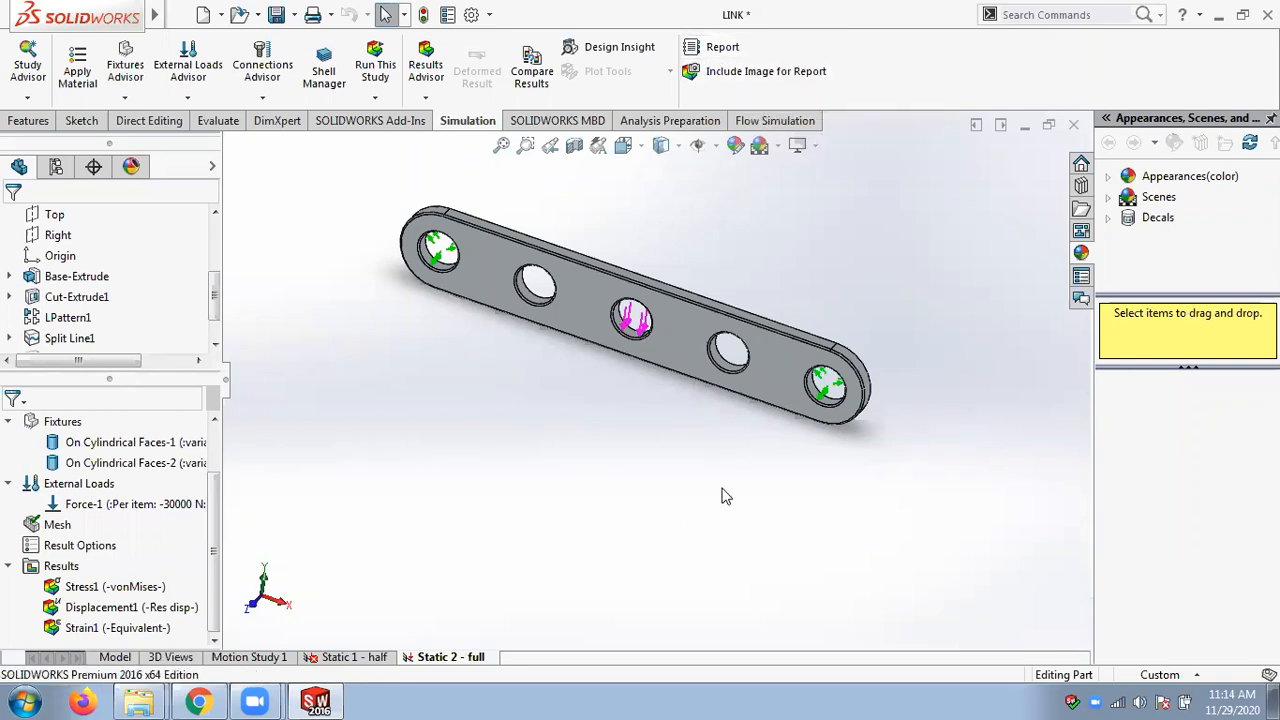
click(730, 55)
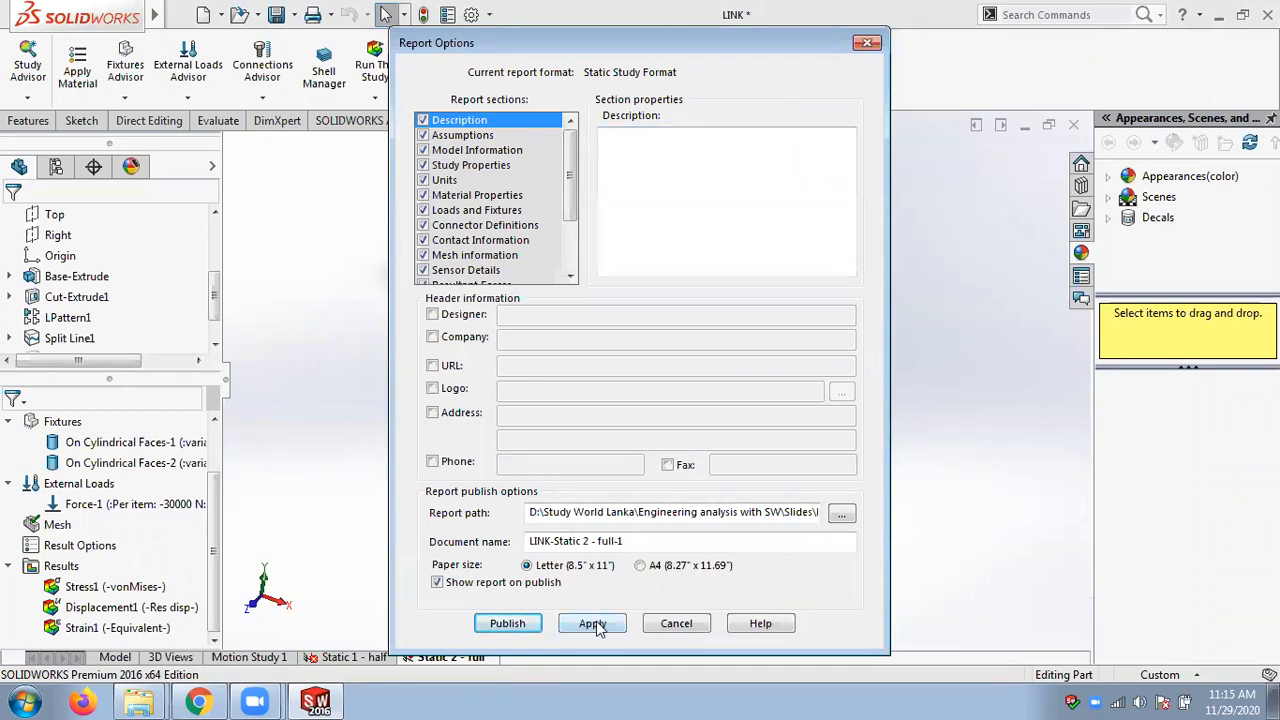
mouse_move(570, 165)
mouse_down()
mouse_move(563, 262)
mouse_move(566, 160)
mouse_up()
click(600, 628)
click(509, 624)
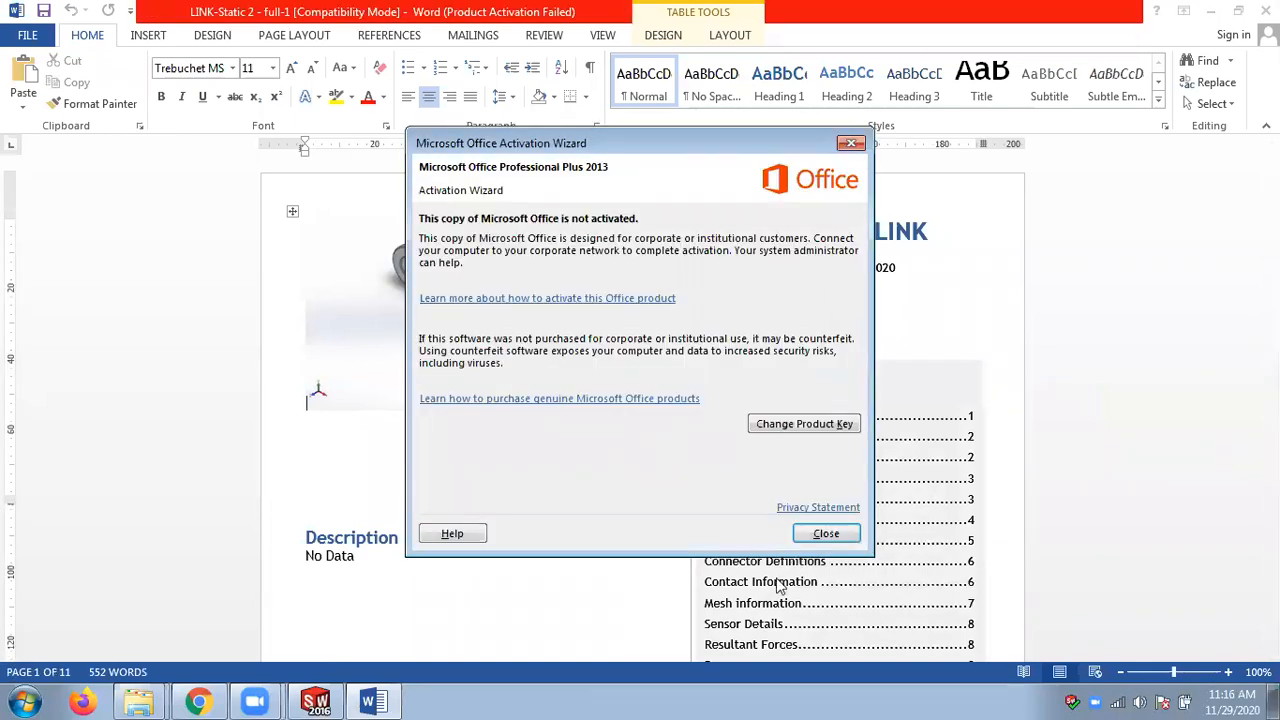
click(826, 533)
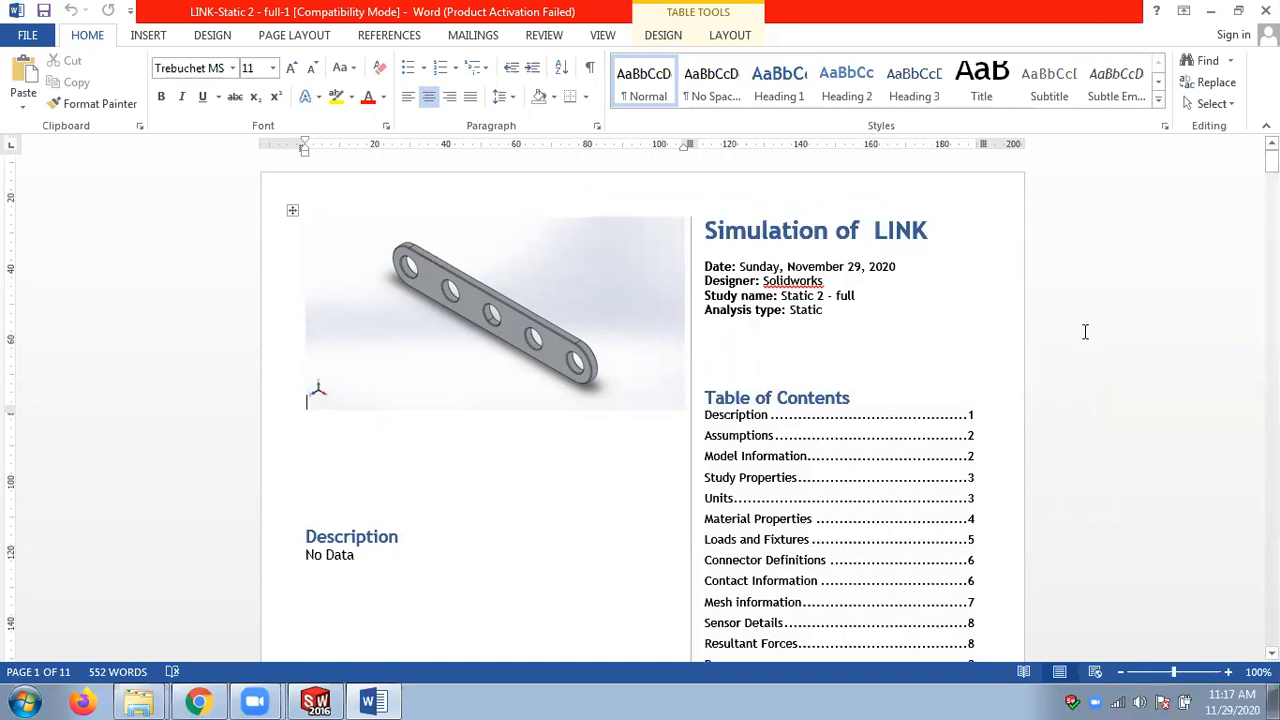
- Review the LINK report from the cover page through model information, study properties, units, loads and fixtures, and mesh details
scroll(1083, 331, down, 5)
scroll(1094, 350, down, 9)
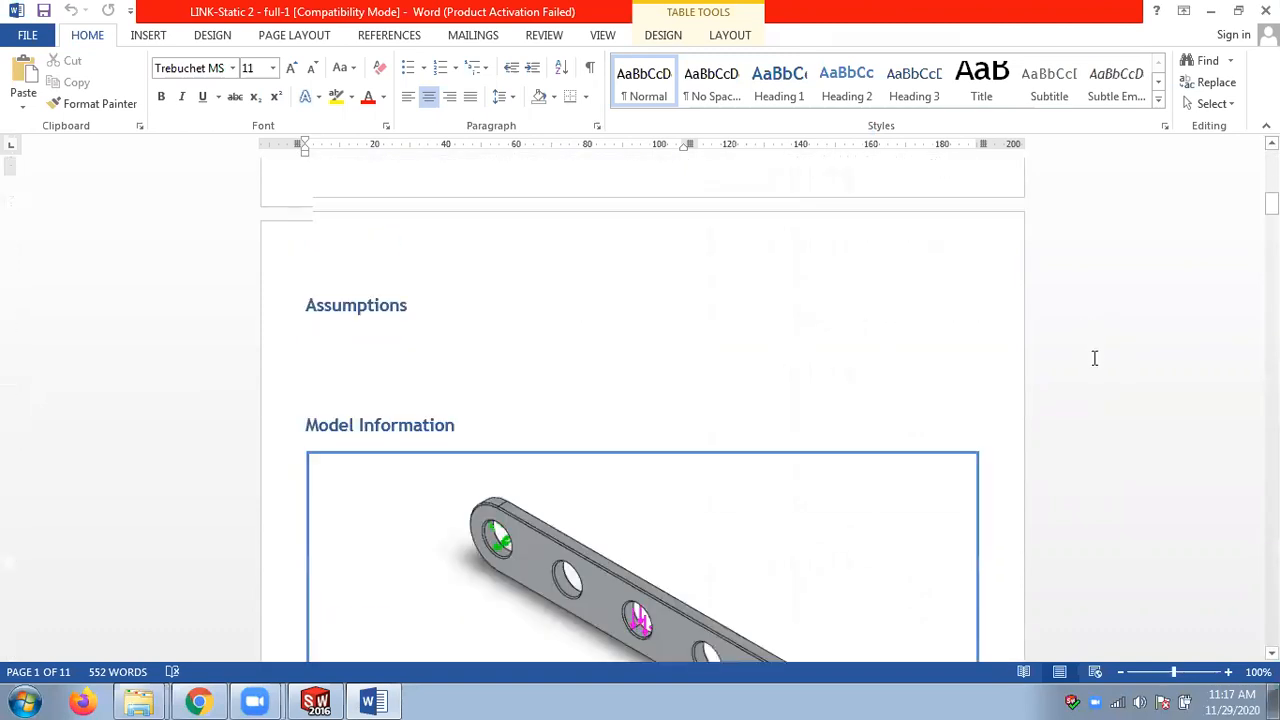
scroll(1096, 358, down, 7)
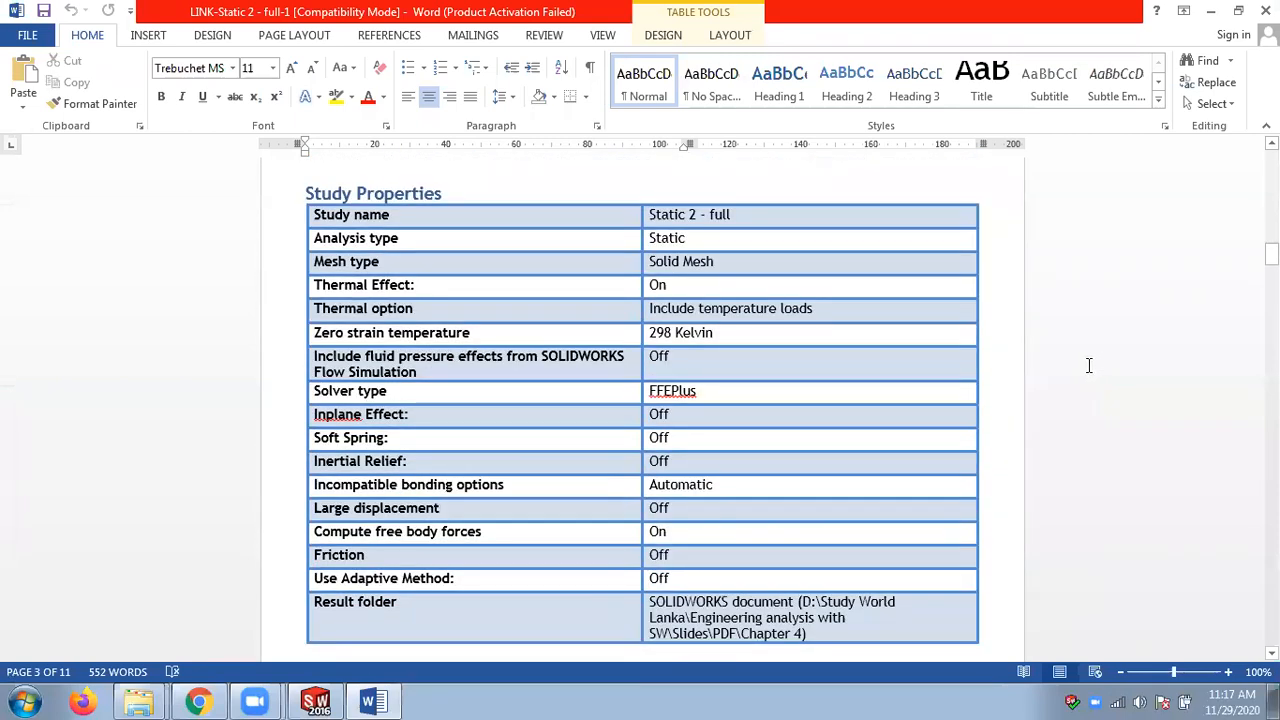
scroll(1036, 352, down, 7)
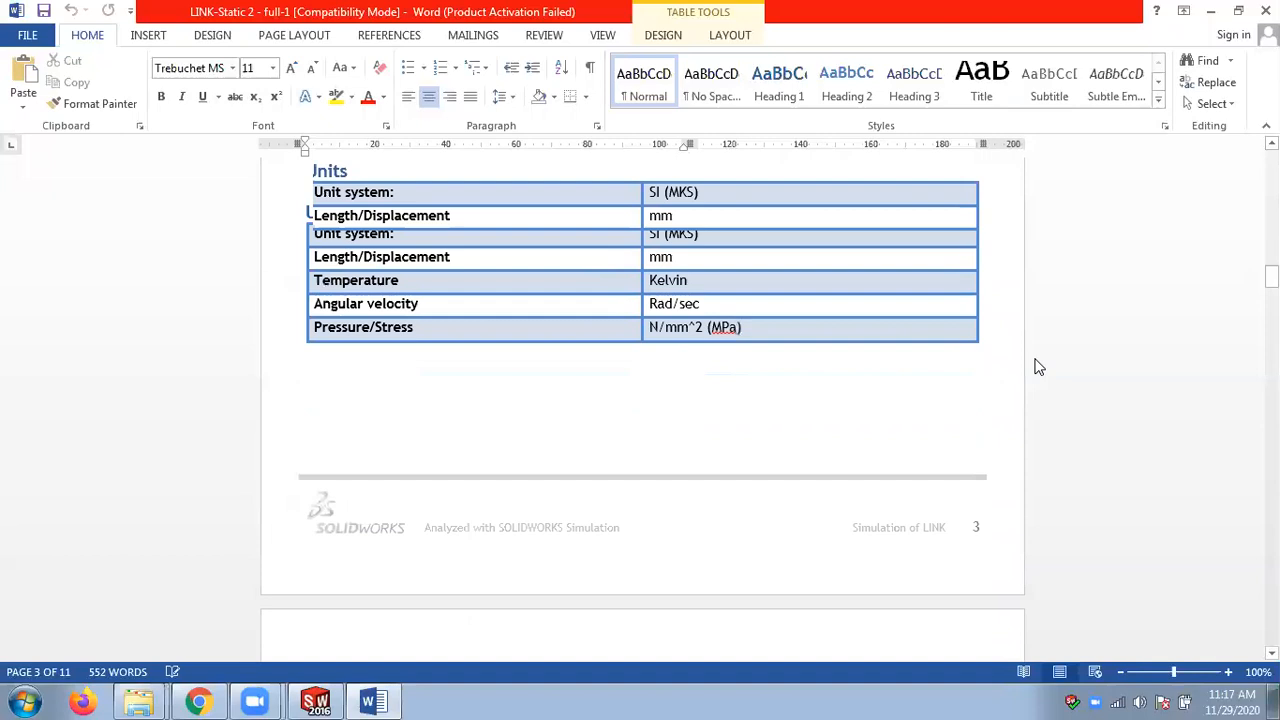
scroll(1040, 358, down, 11)
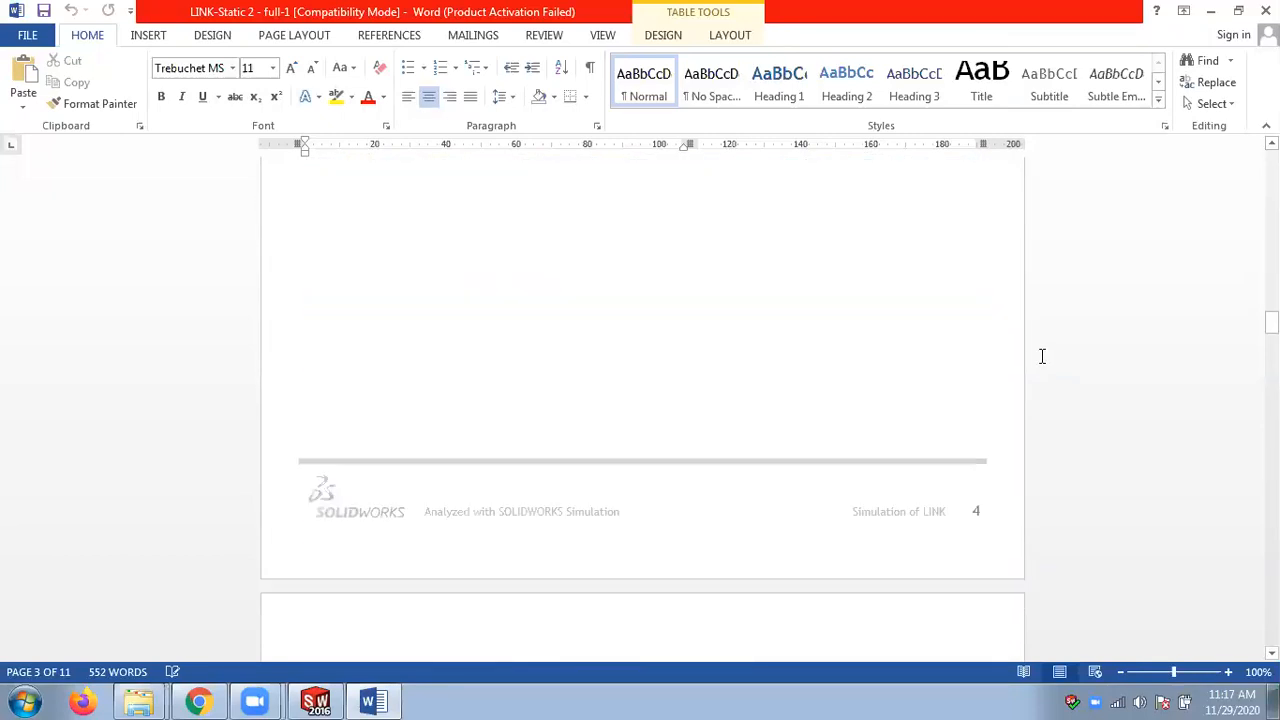
scroll(1041, 354, down, 2)
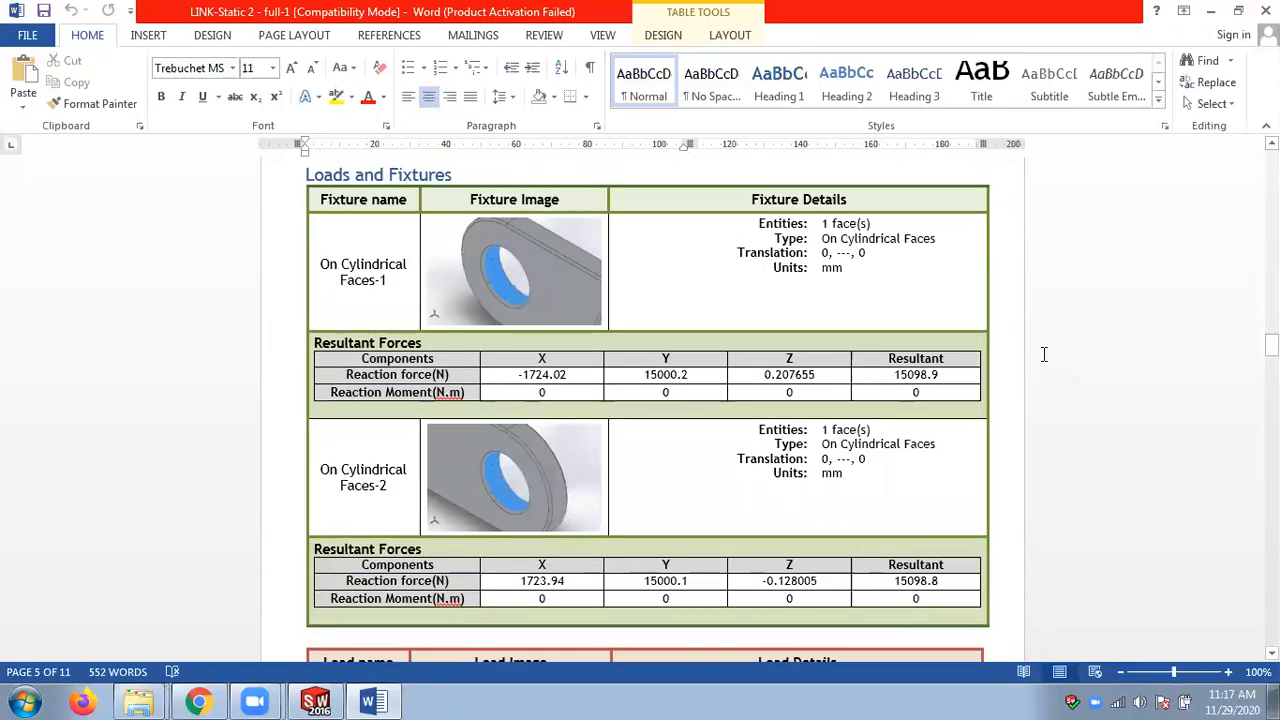
scroll(1043, 357, down, 1)
scroll(1043, 357, down, 6)
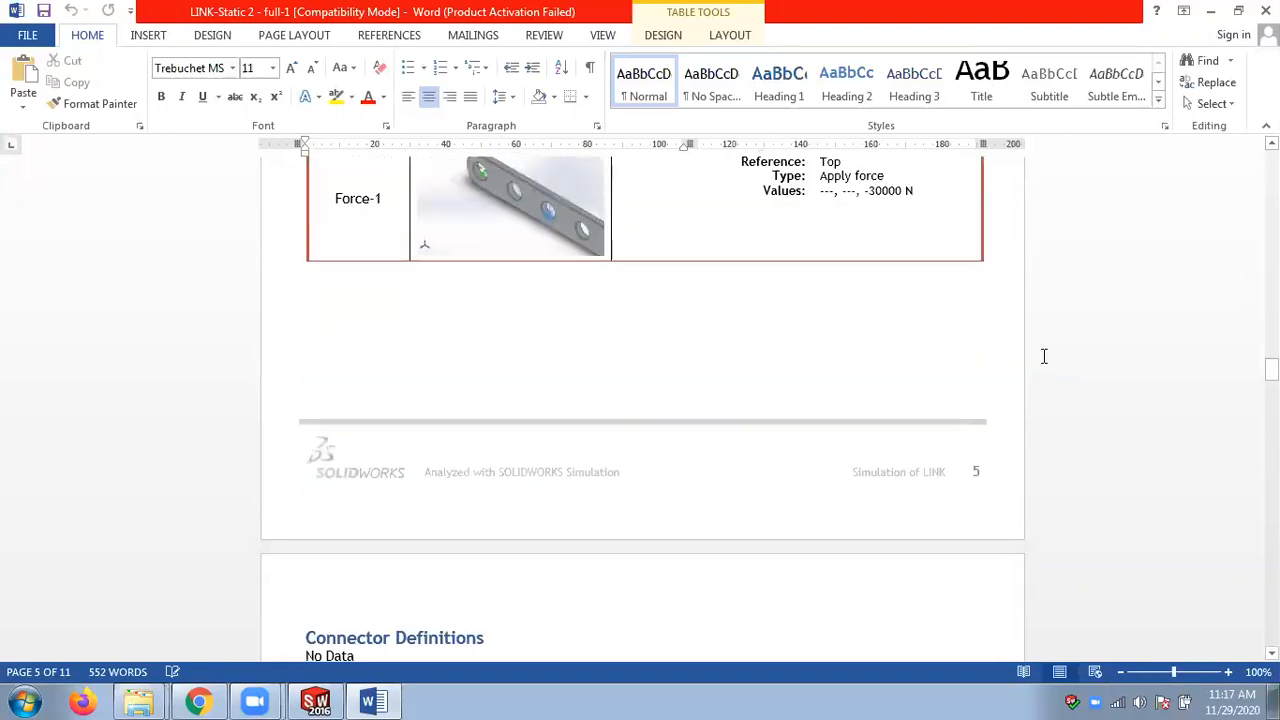
scroll(1042, 352, down, 2)
scroll(1048, 354, down, 7)
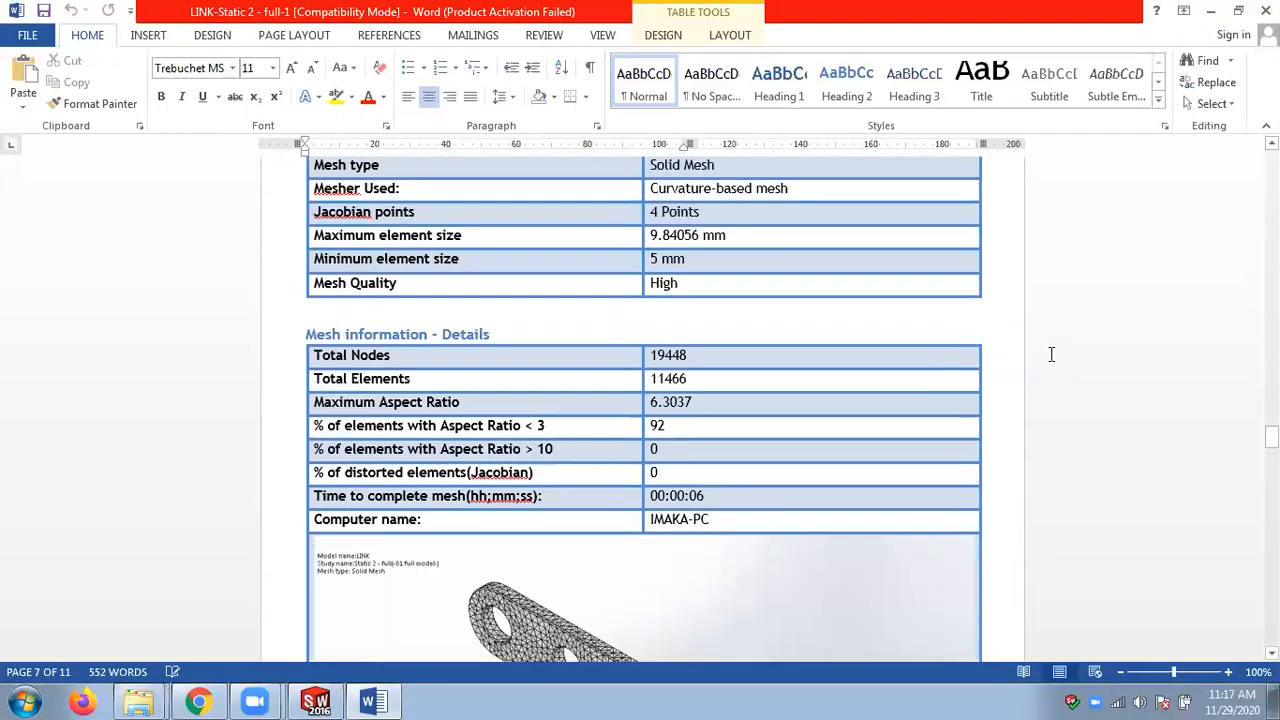
- Review the report's resultant forces and the stress, displacement and strain results, and place the cursor under the Conclusion heading
scroll(1051, 354, down, 7)
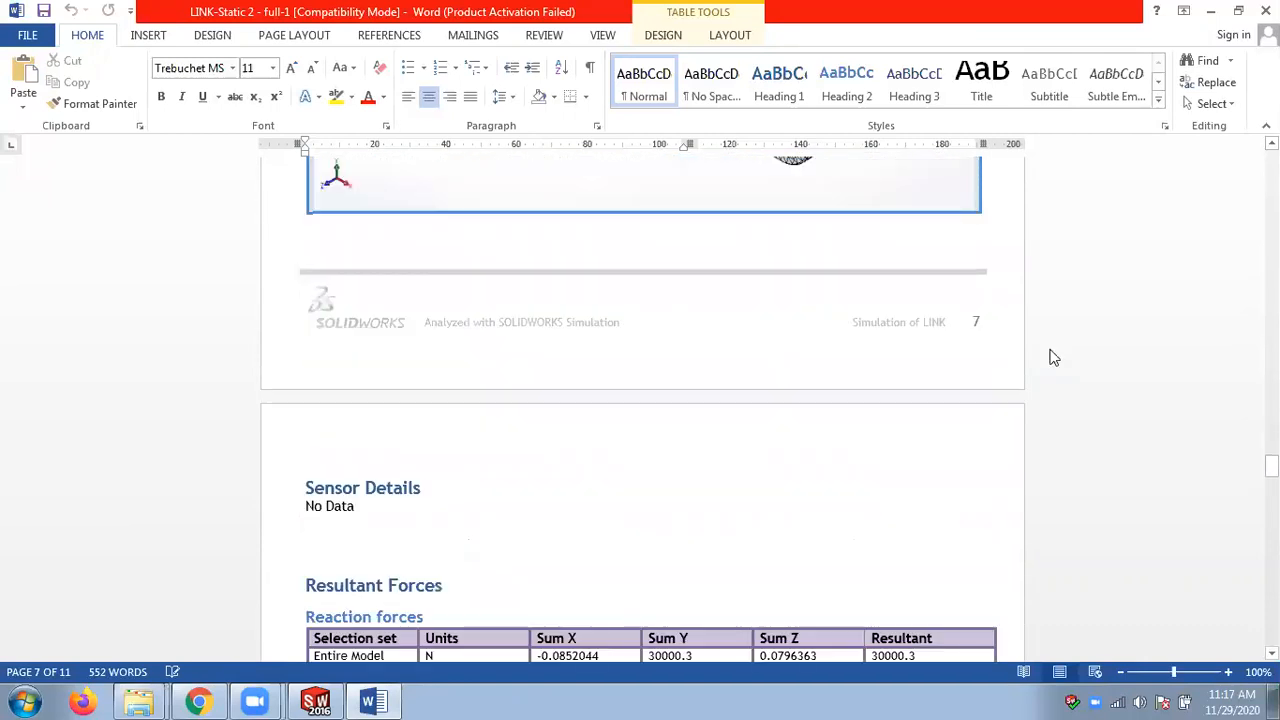
scroll(1053, 357, down, 3)
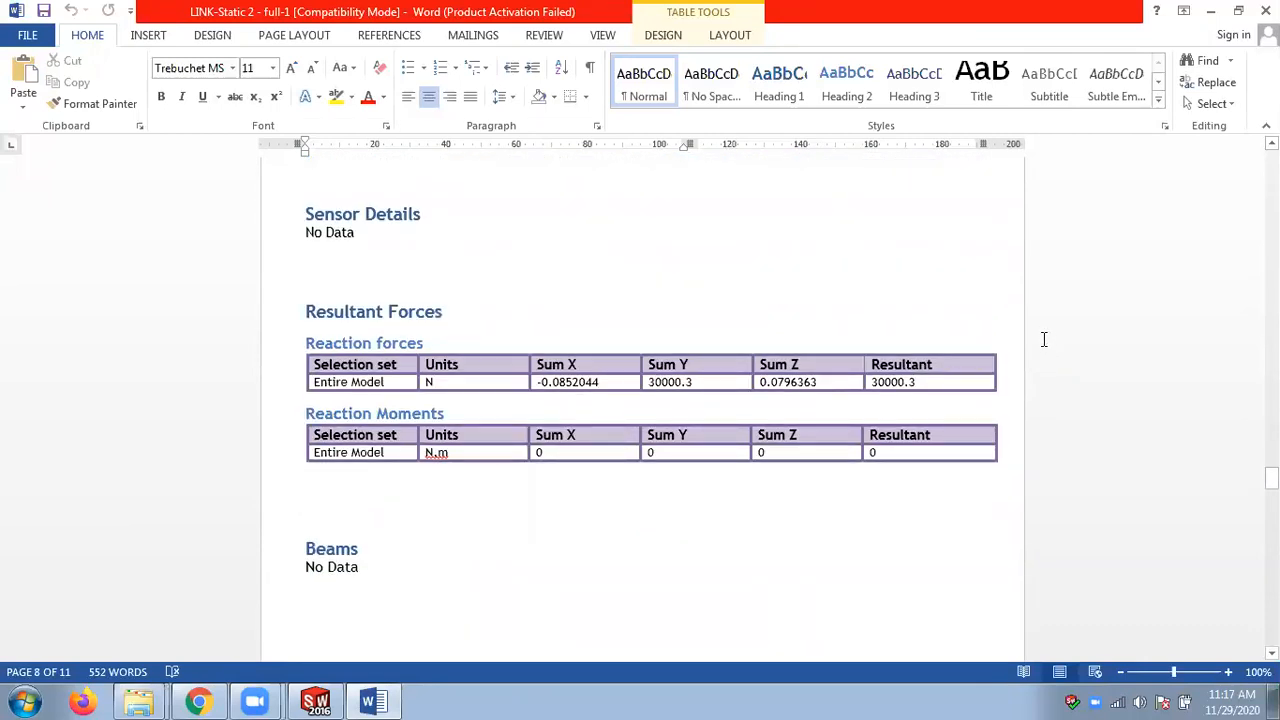
scroll(1043, 338, down, 7)
scroll(1042, 345, down, 5)
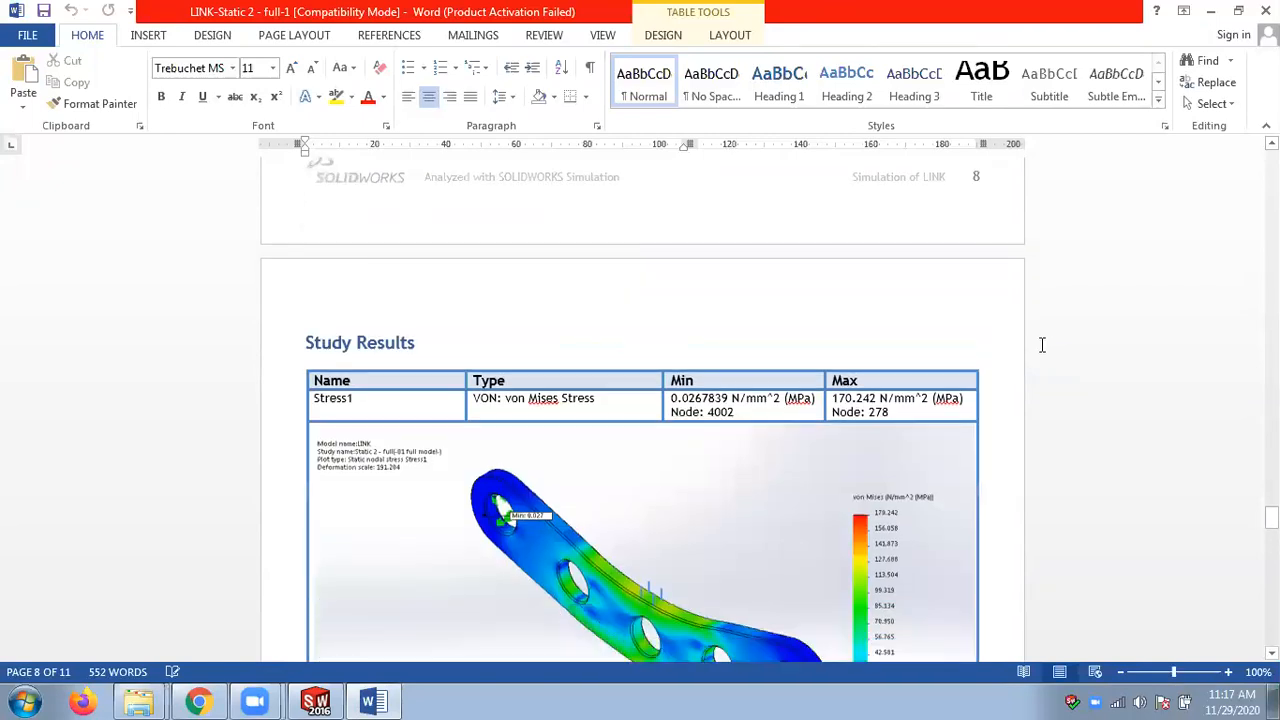
scroll(1042, 350, down, 9)
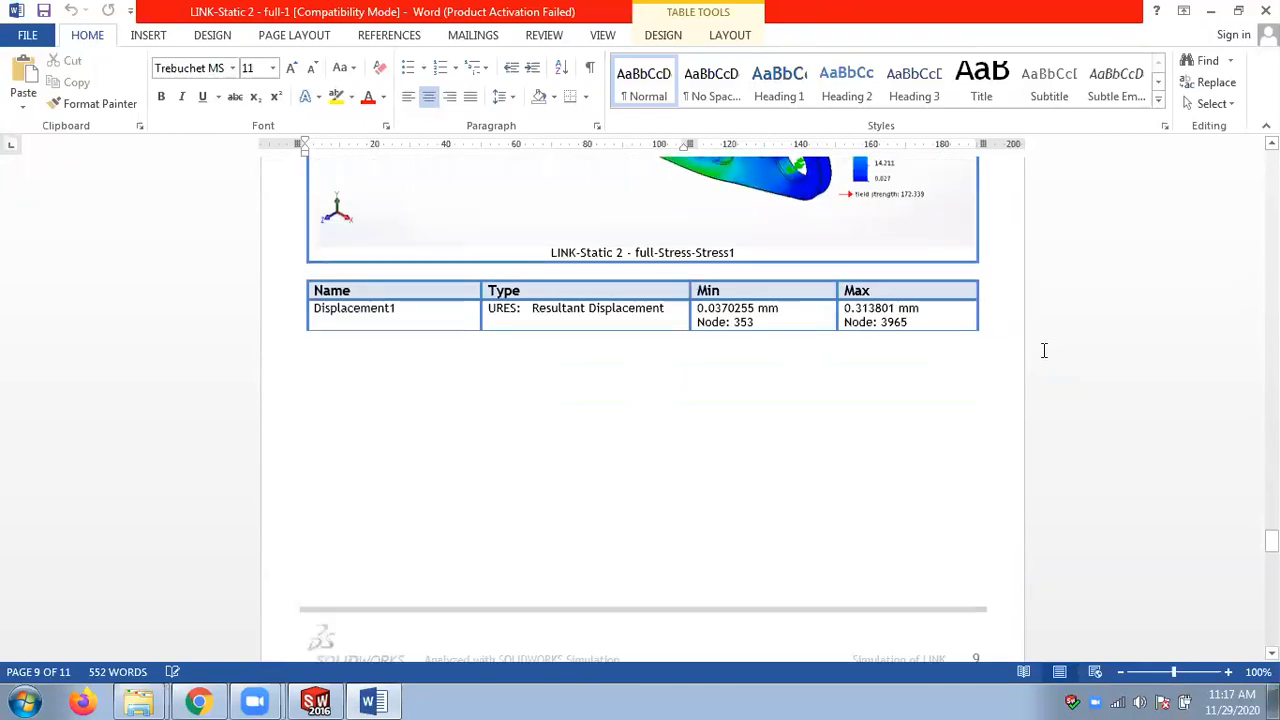
scroll(1043, 348, down, 10)
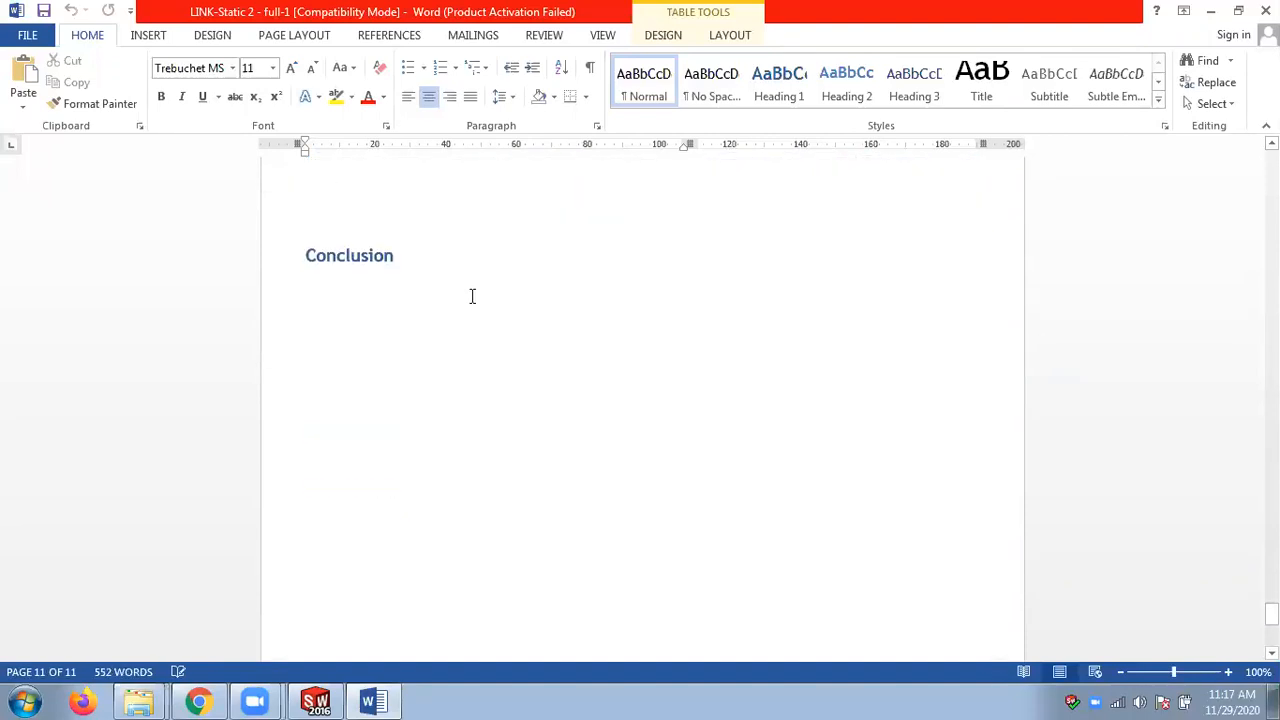
click(372, 286)
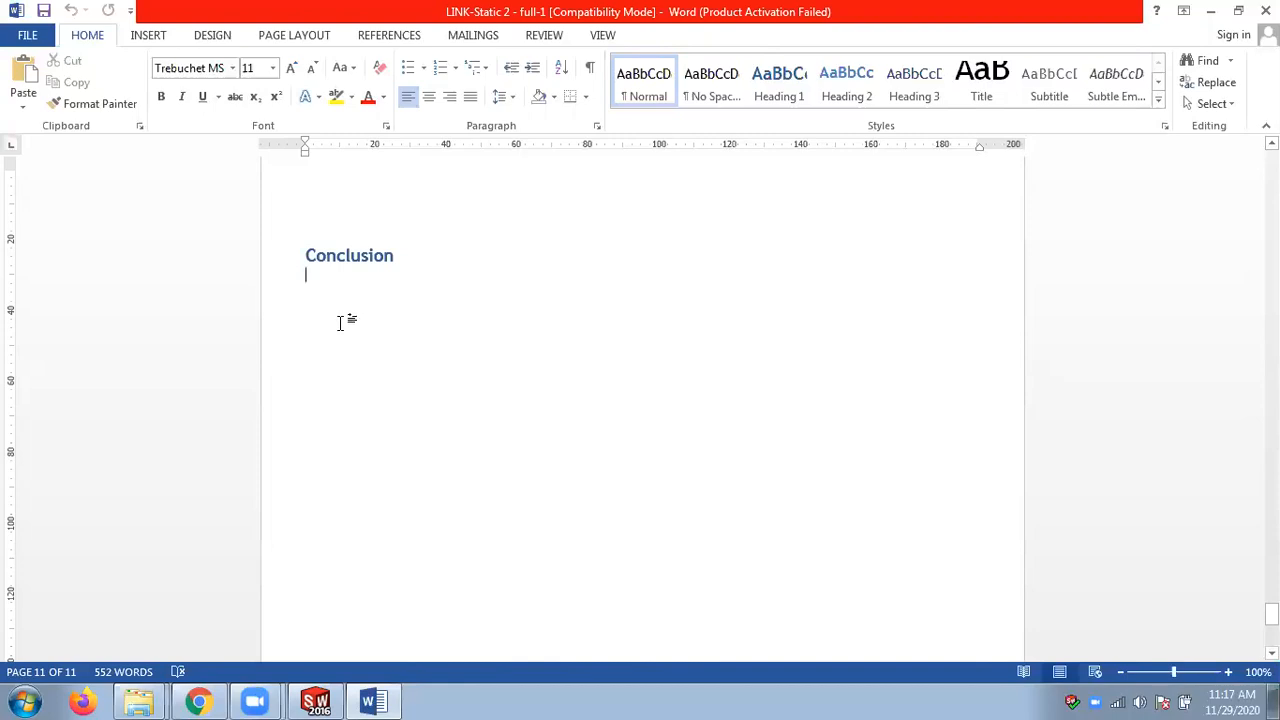
scroll(716, 434, up, 10)
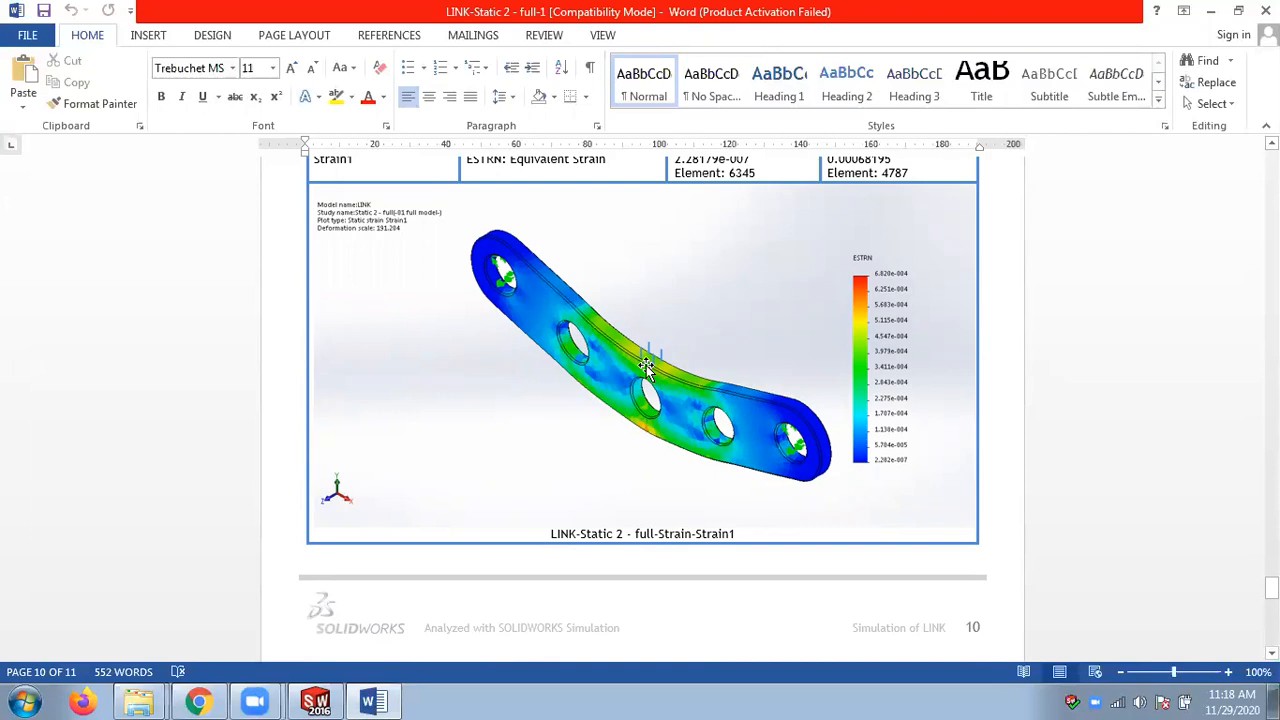
scroll(752, 418, down, 7)
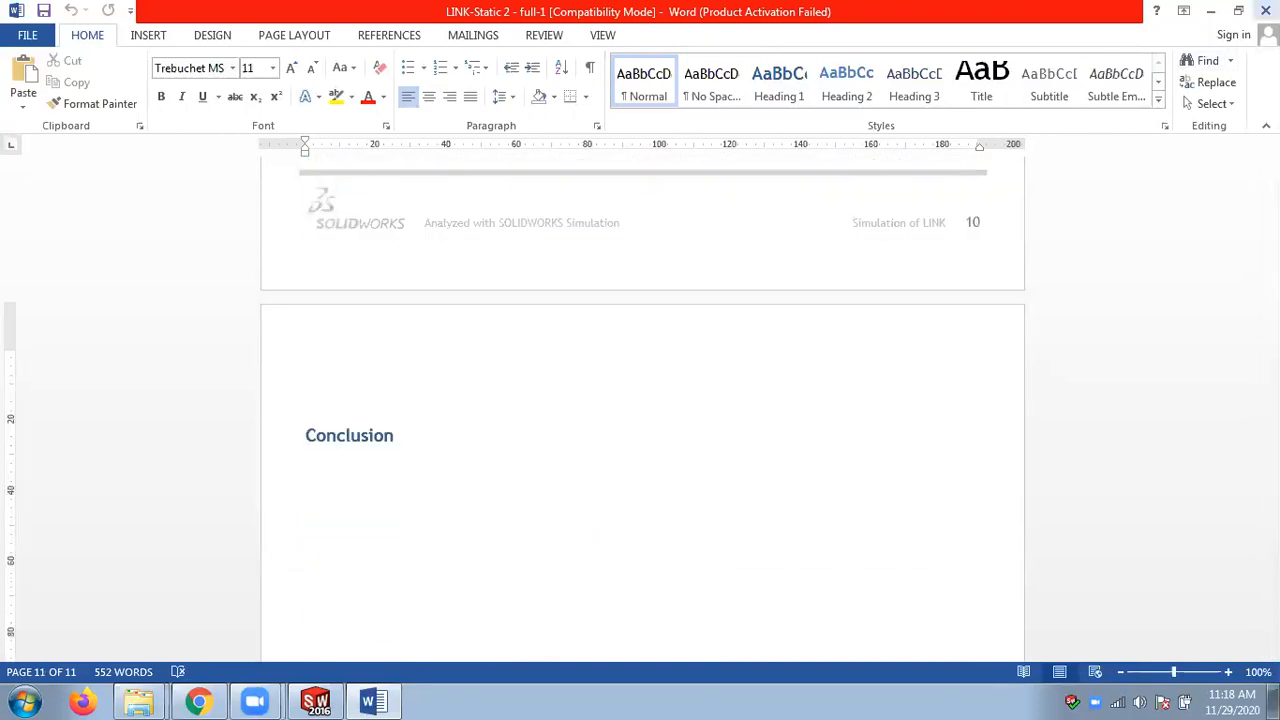
- Close the Word report and close the LINK part in SOLIDWORKS without saving its changes
click(1265, 10)
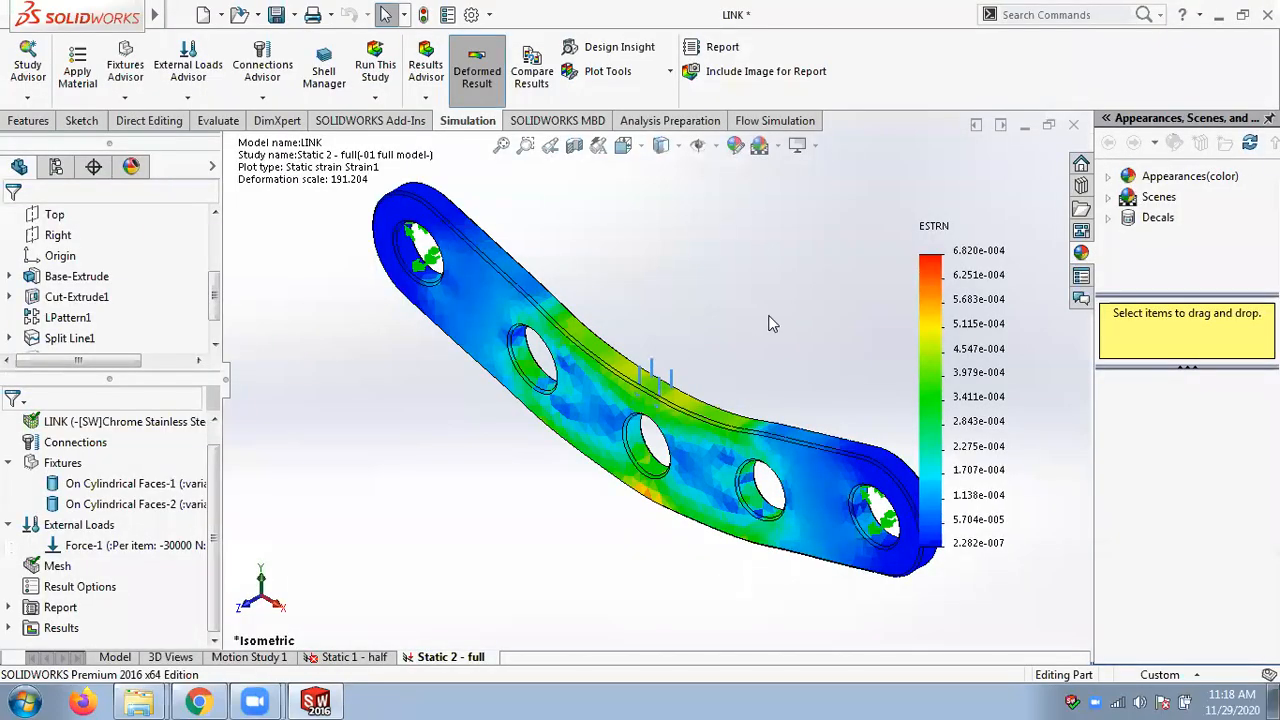
click(1073, 128)
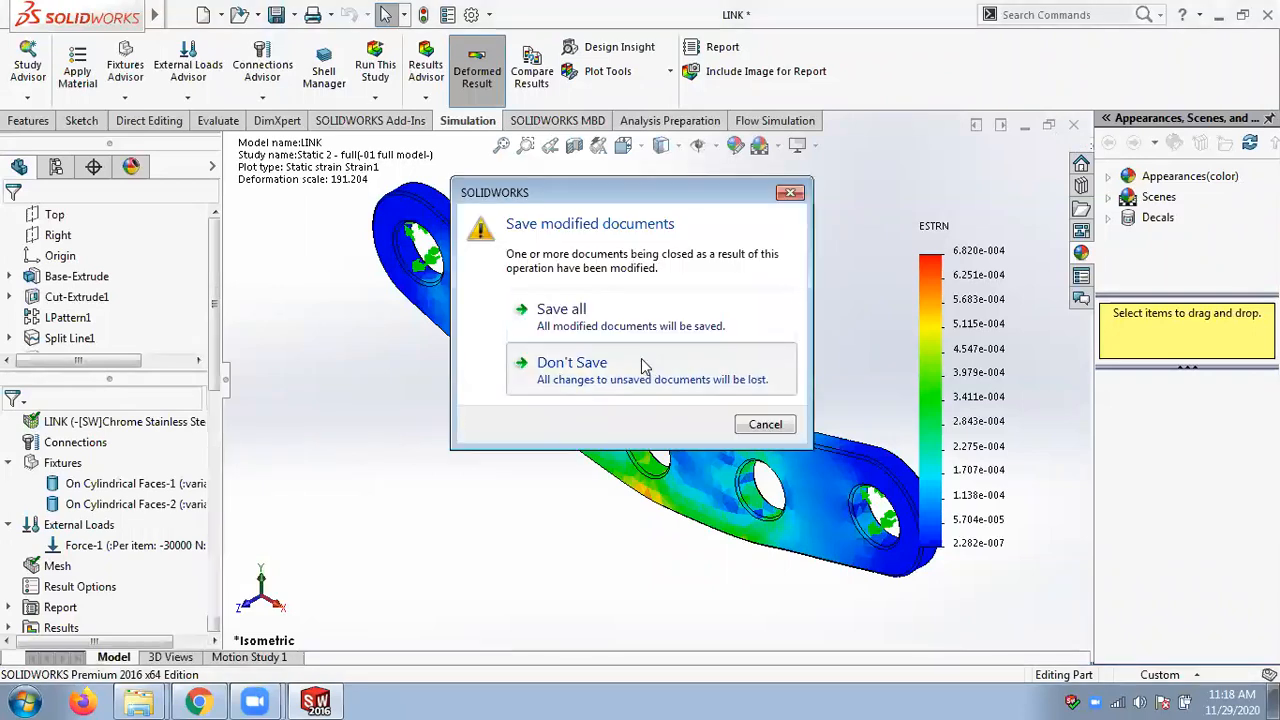
click(643, 367)
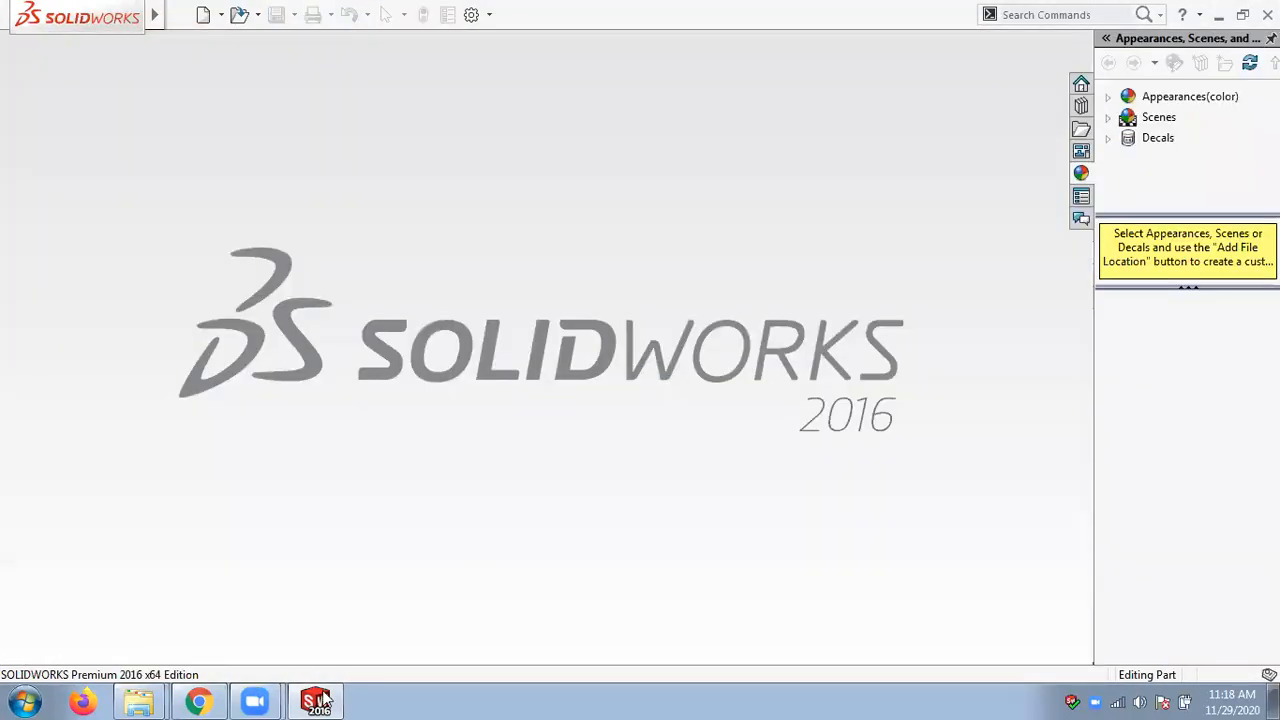
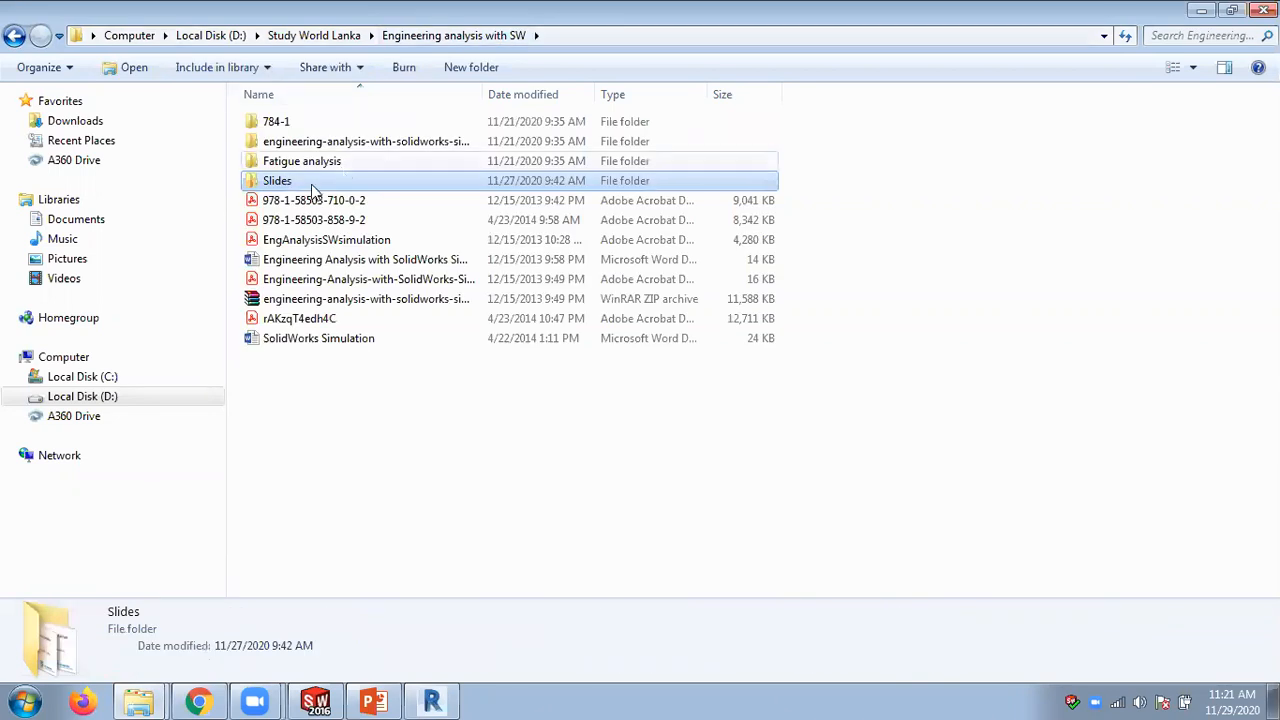
- In the file explorer, open the Chapter 5 folder inside the Slides PDF folder and show its files as large thumbnails
click(12, 38)
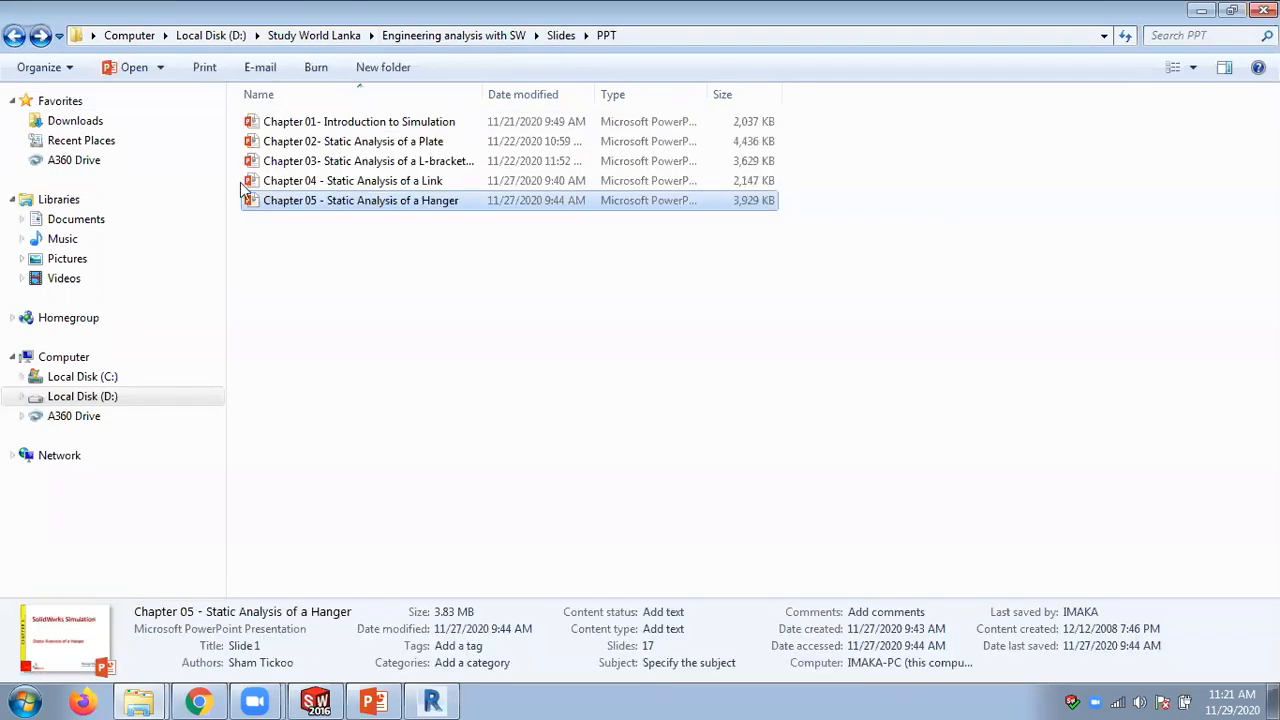
click(560, 35)
double_click(318, 125)
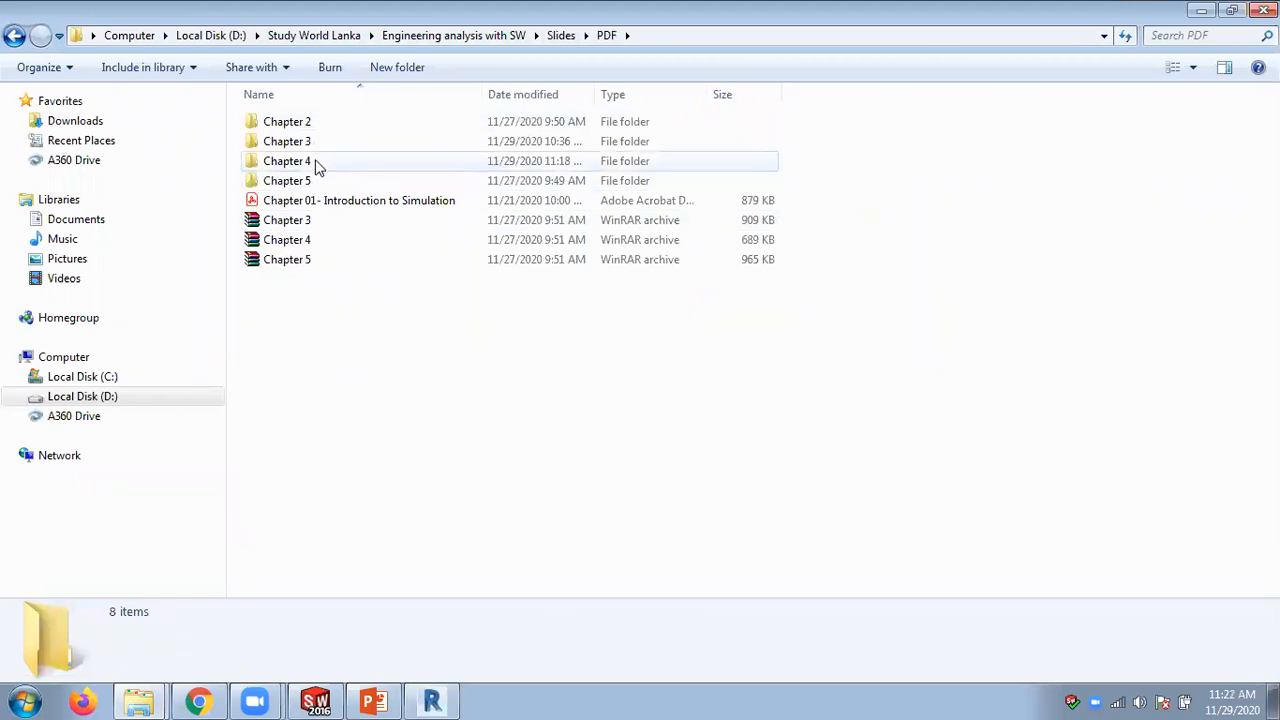
double_click(314, 180)
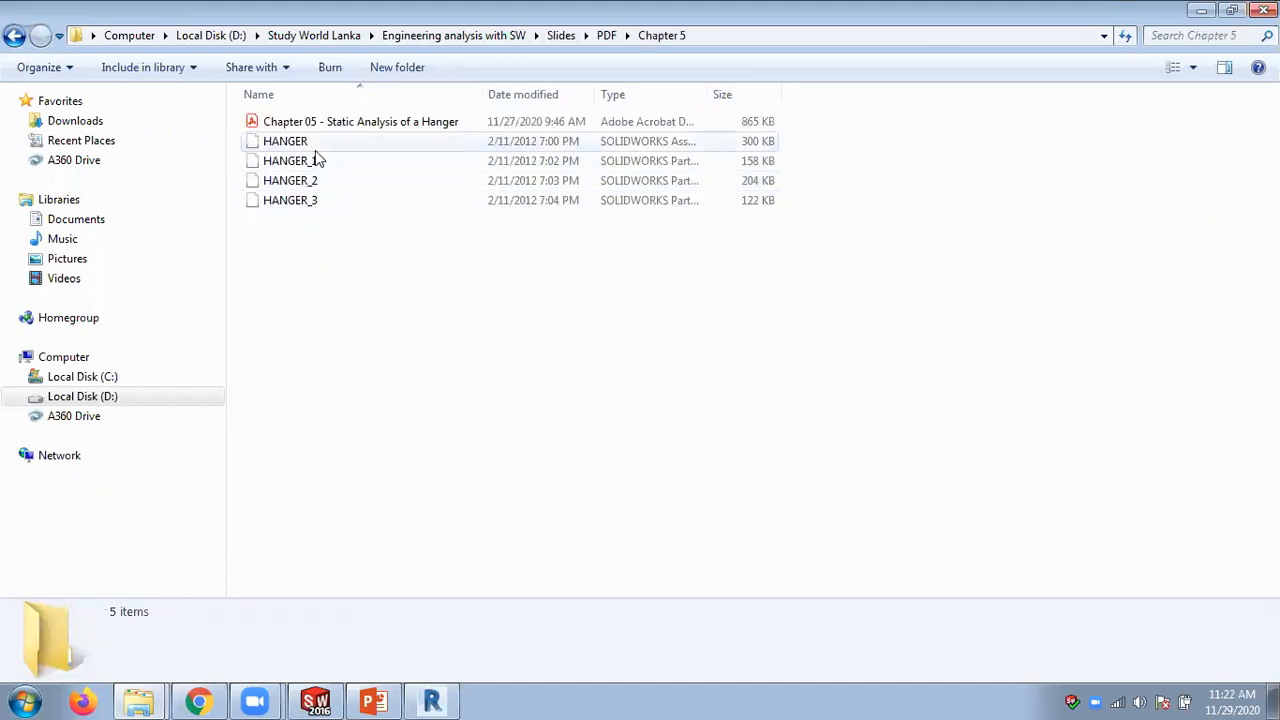
click(1200, 72)
click(1205, 56)
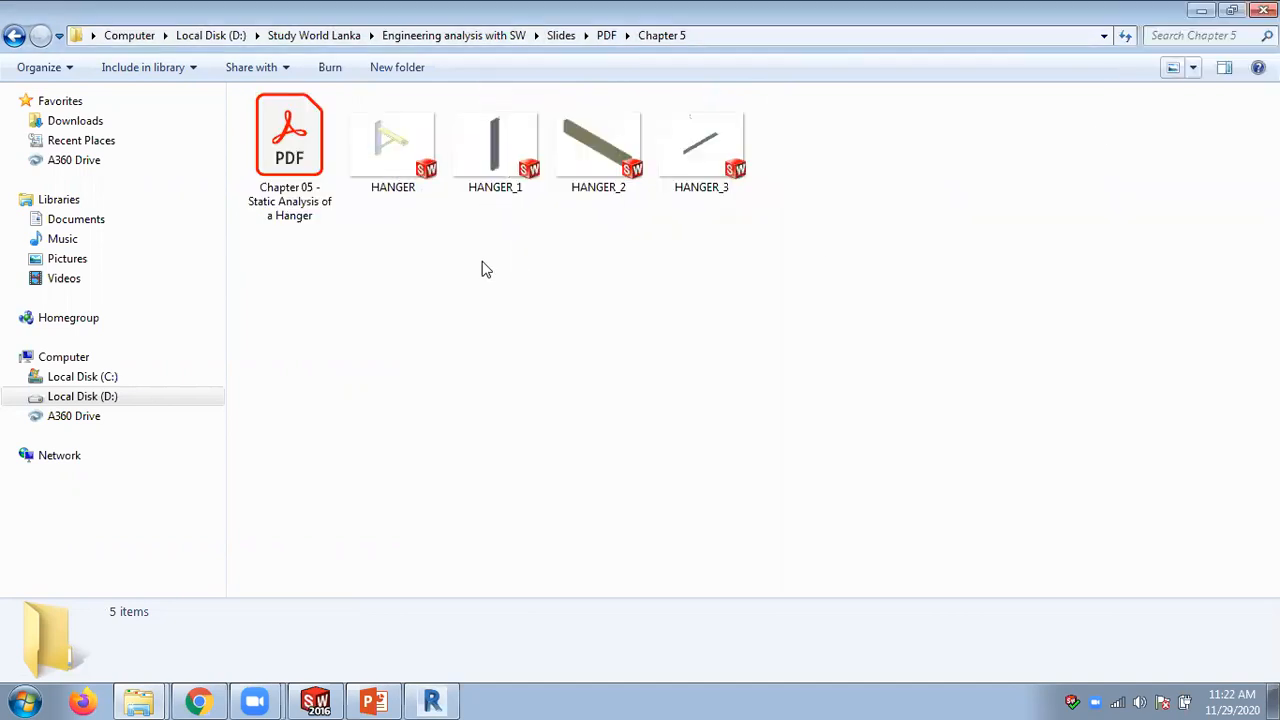
- Open the HANGER assembly in SOLIDWORKS from the Chapter 5 folder and rebuild it
click(393, 165)
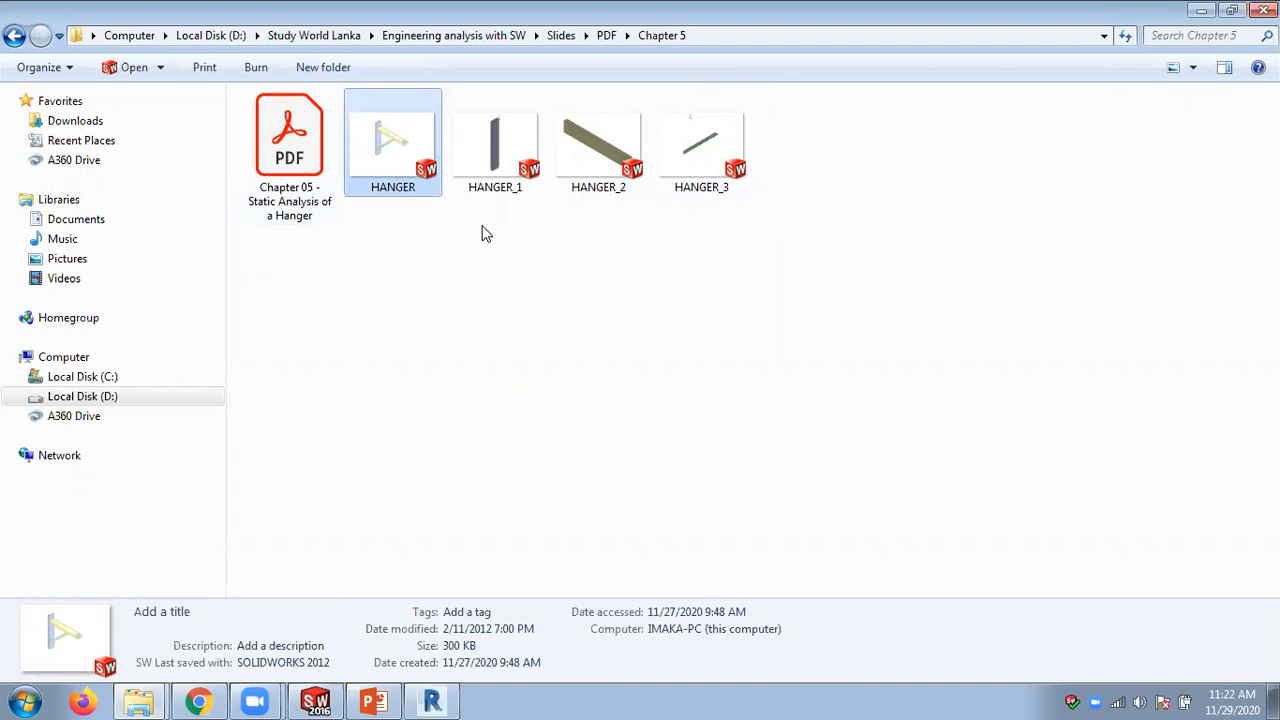
double_click(398, 150)
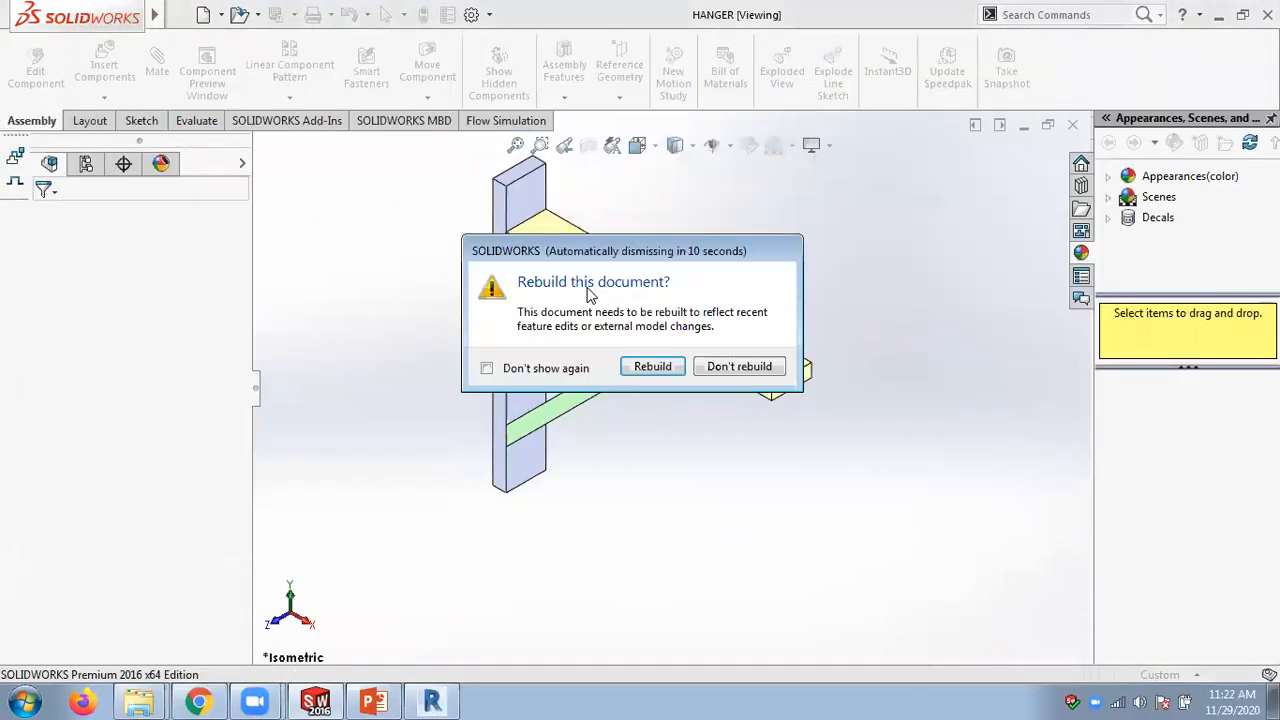
click(643, 369)
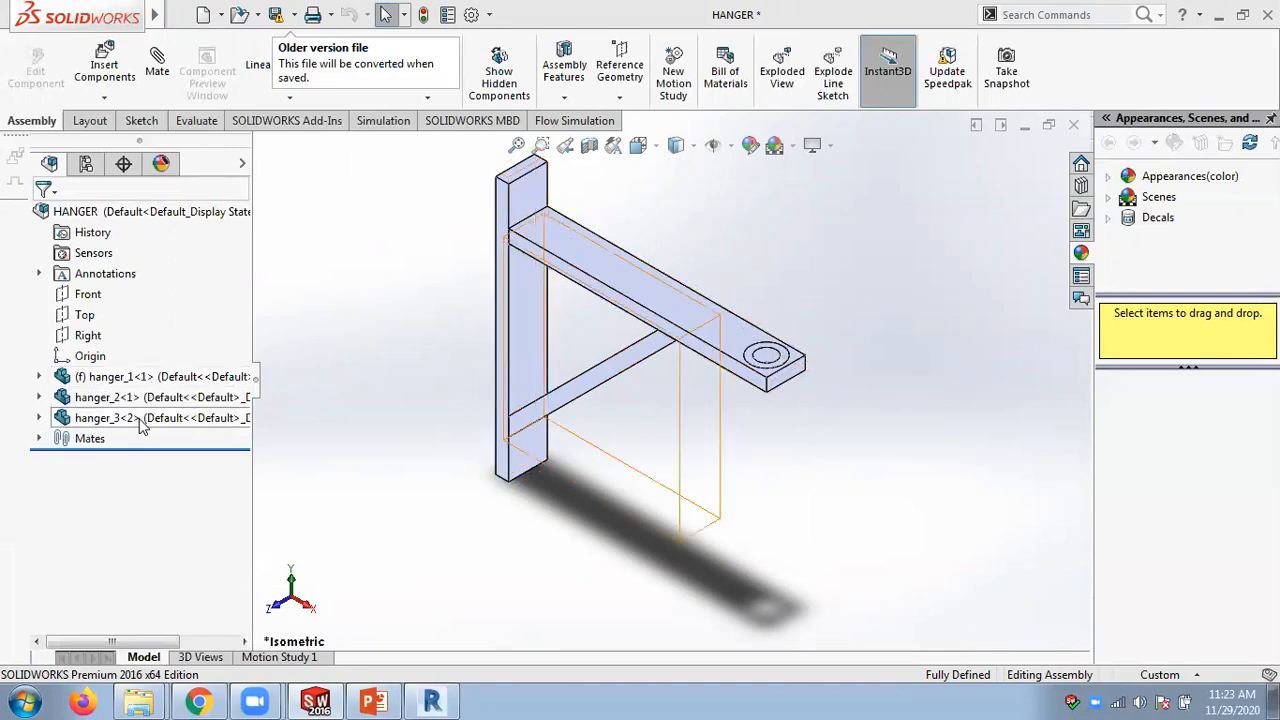
- Create a new static simulation study named Static 1 for the hanger assembly
scroll(870, 305, down, 3)
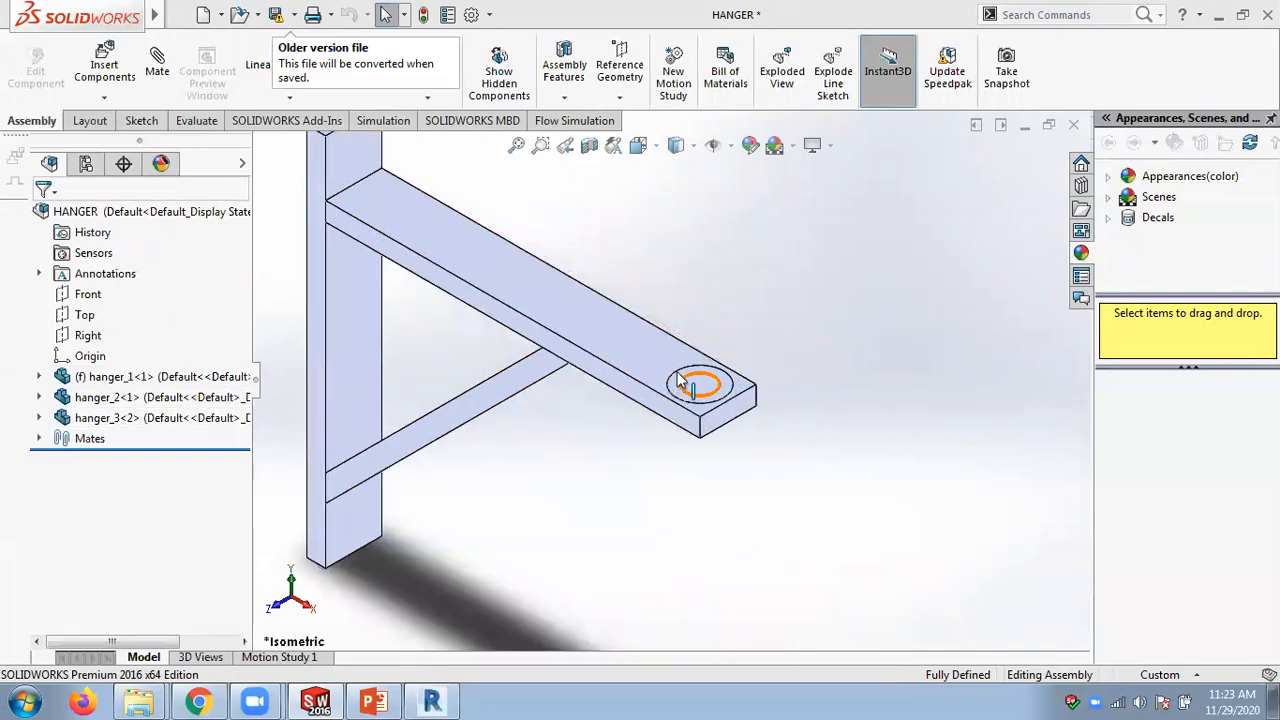
scroll(675, 382, up, 2)
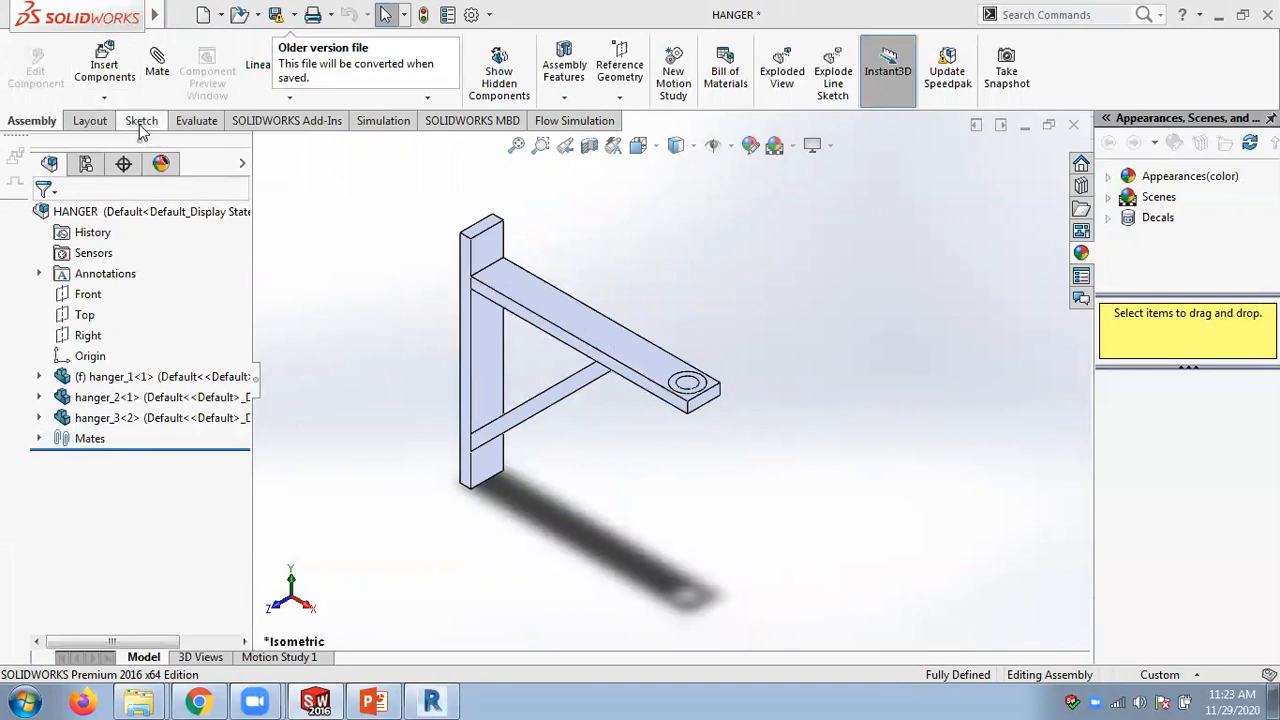
click(377, 120)
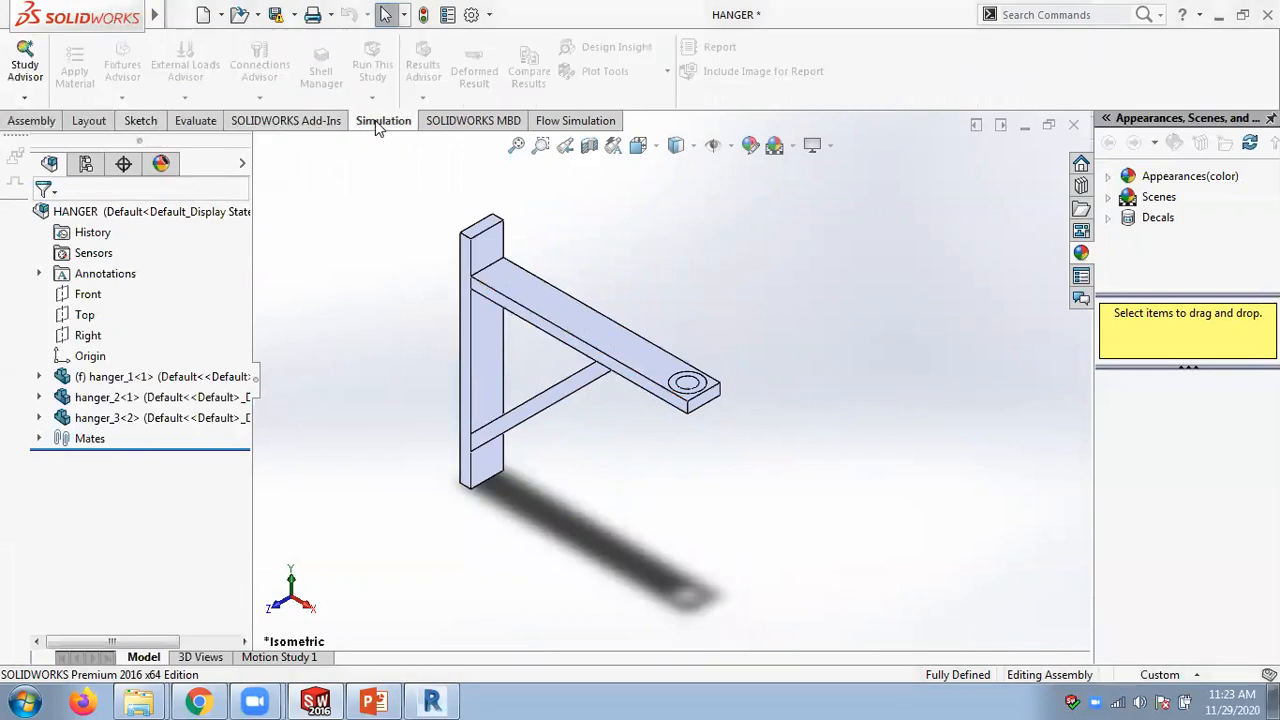
click(24, 100)
click(40, 142)
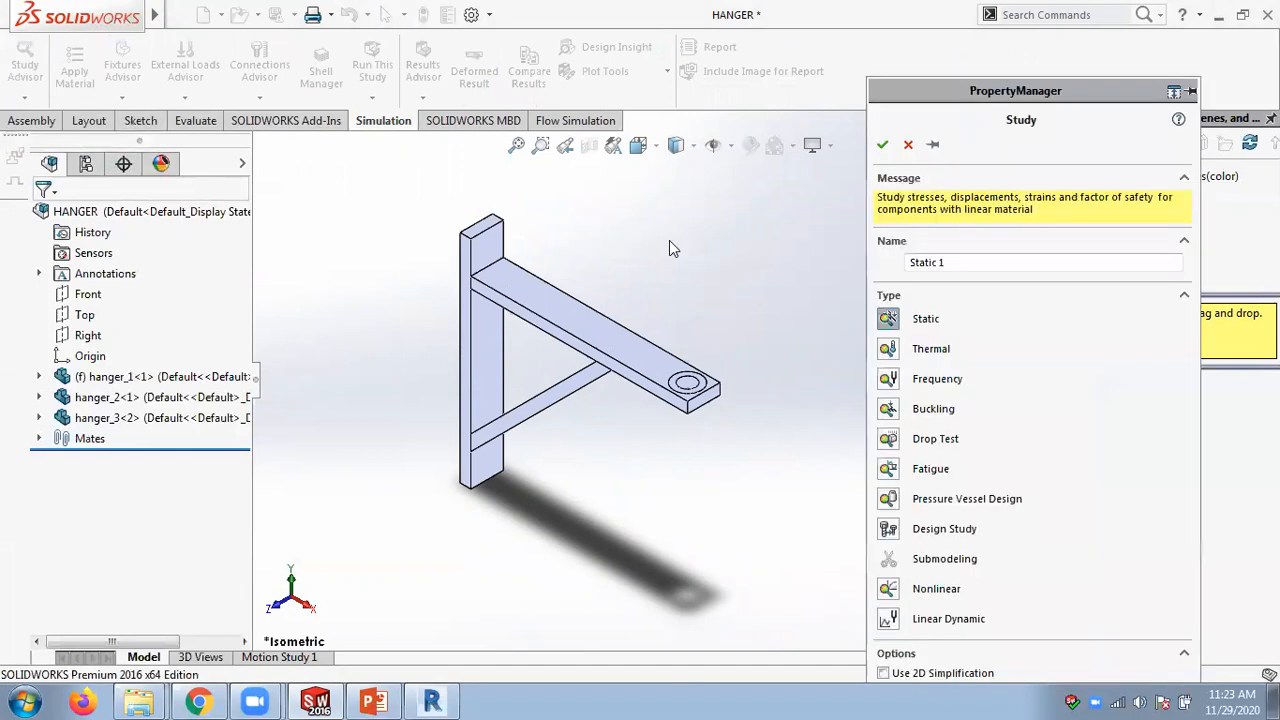
click(881, 146)
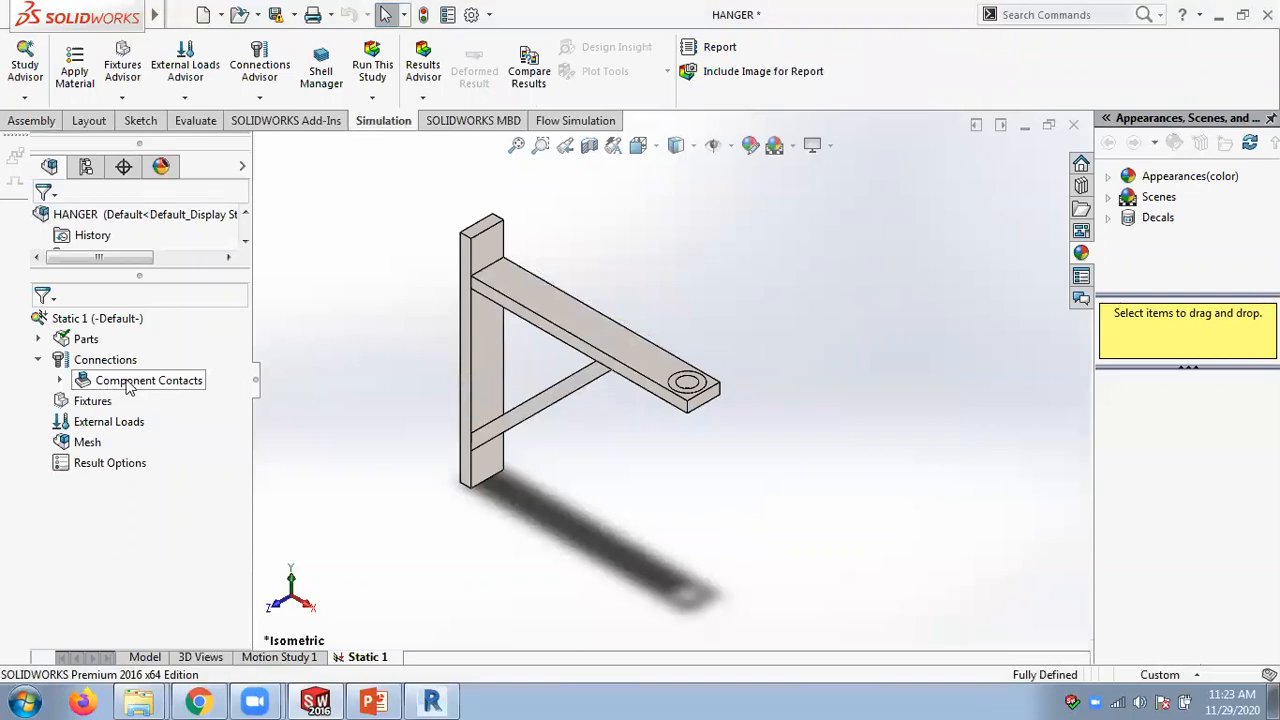
- Expand the study's component contacts and examine the joints where the brace and arm meet the vertical post
click(60, 380)
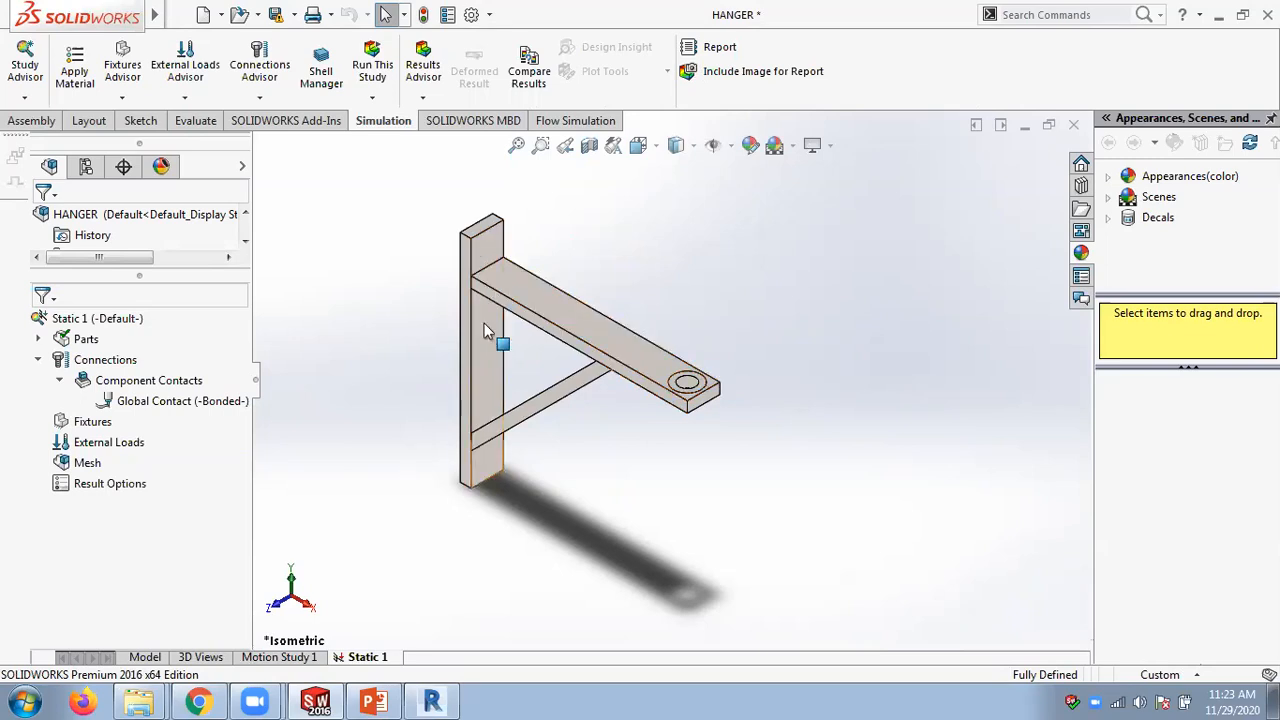
scroll(497, 447, down, 3)
scroll(497, 443, down, 3)
mouse_move(556, 406)
middle_down()
mouse_move(566, 409)
mouse_move(550, 388)
middle_up()
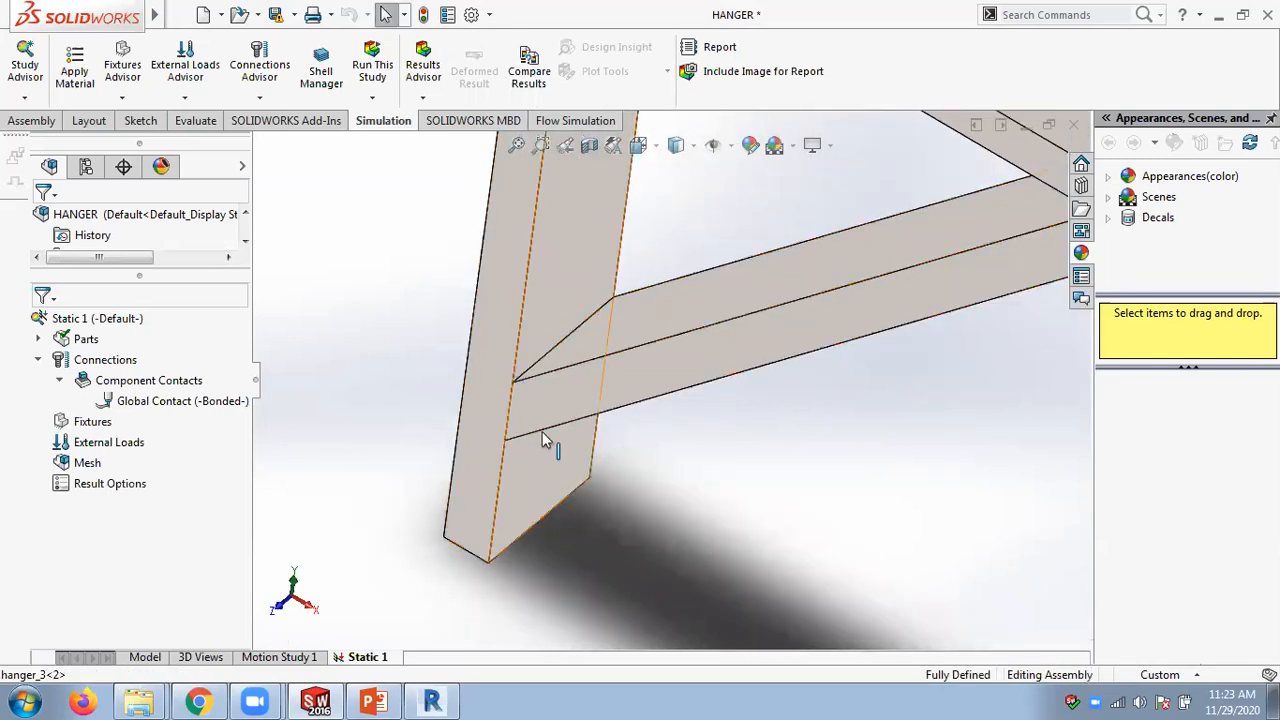
scroll(668, 378, up, 3)
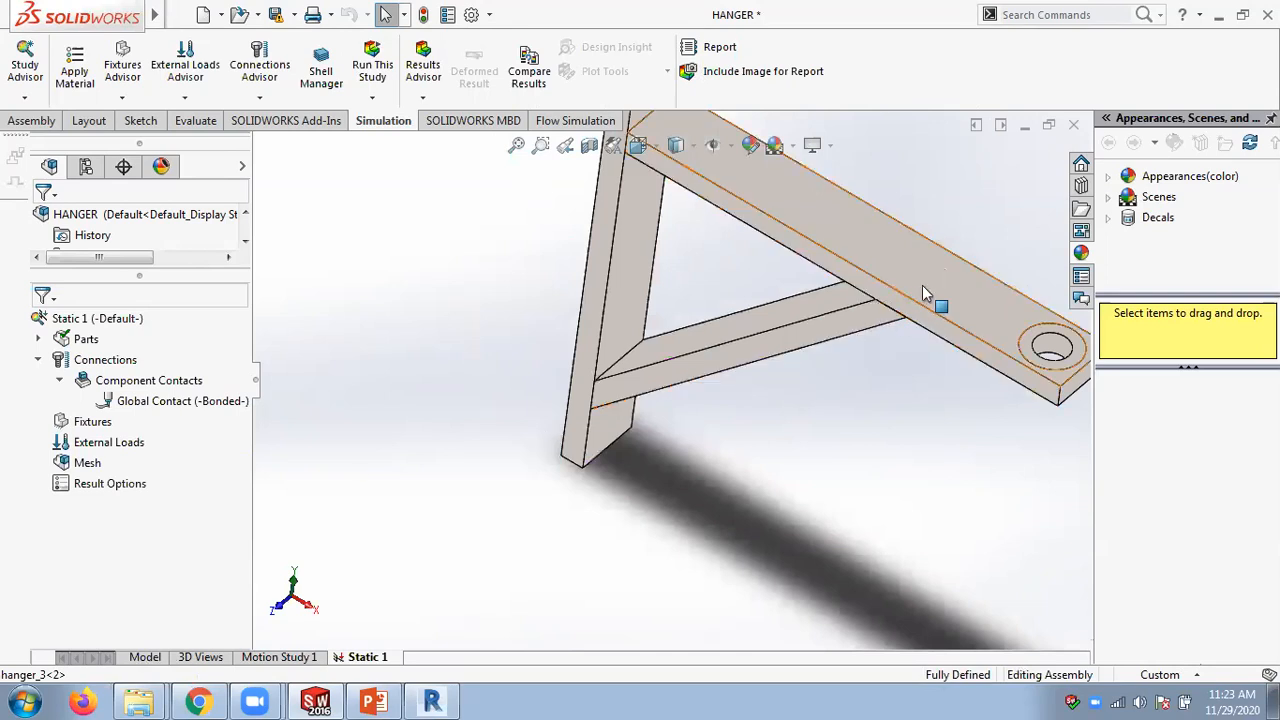
middle_drag(712, 185, 686, 160)
scroll(664, 158, down, 1)
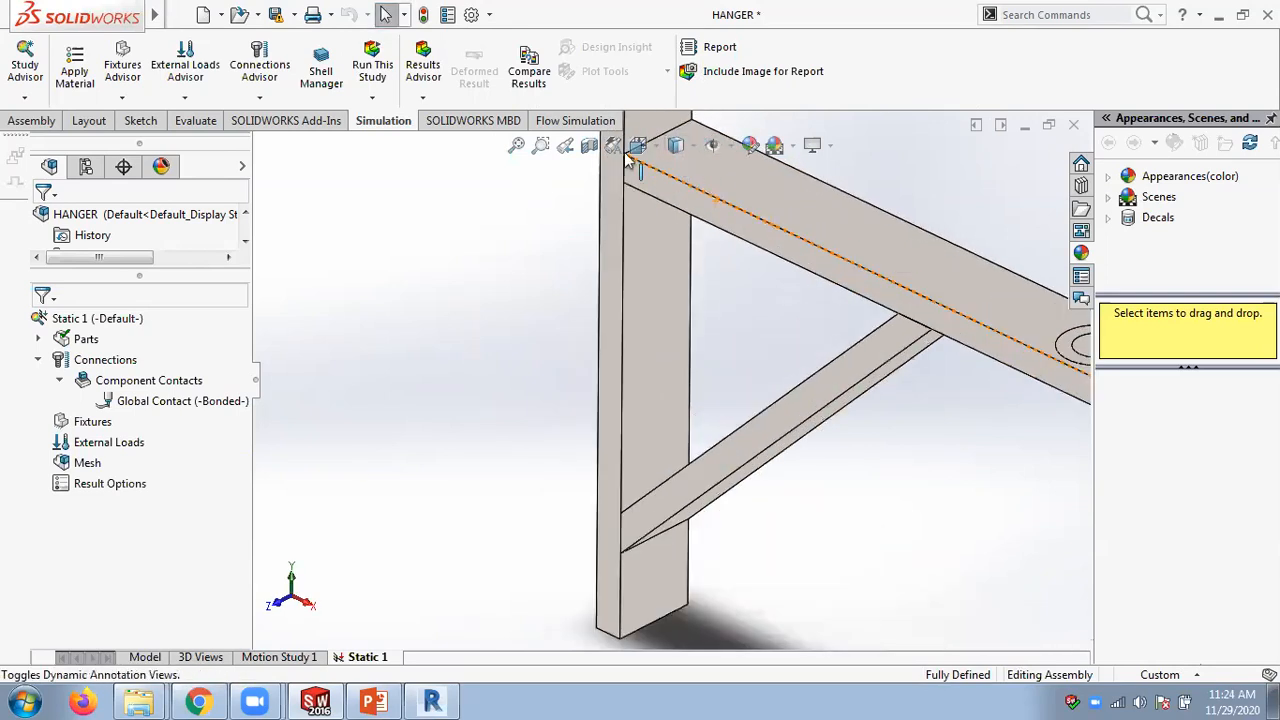
- Switch to the Chapter 5 PowerPoint slides and read the component contact table on slide 5, enlarged to 130%
scroll(650, 215, up, 5)
click(384, 695)
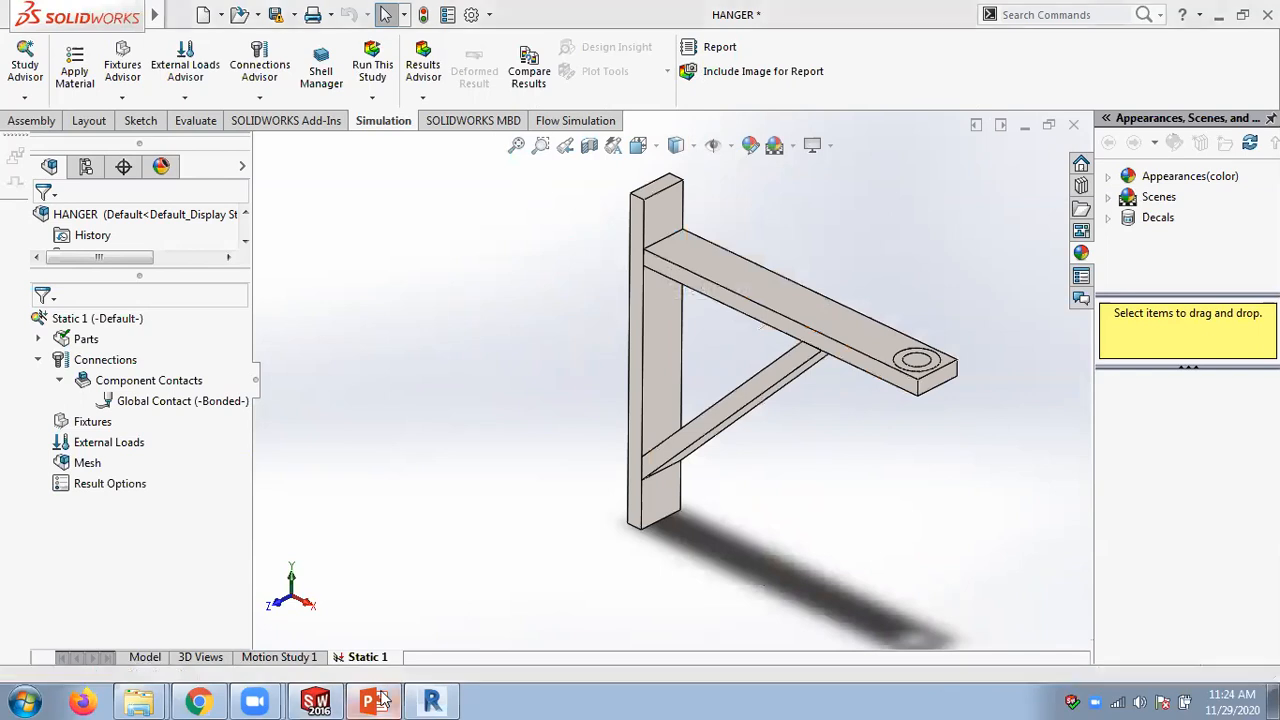
scroll(354, 525, down, 2)
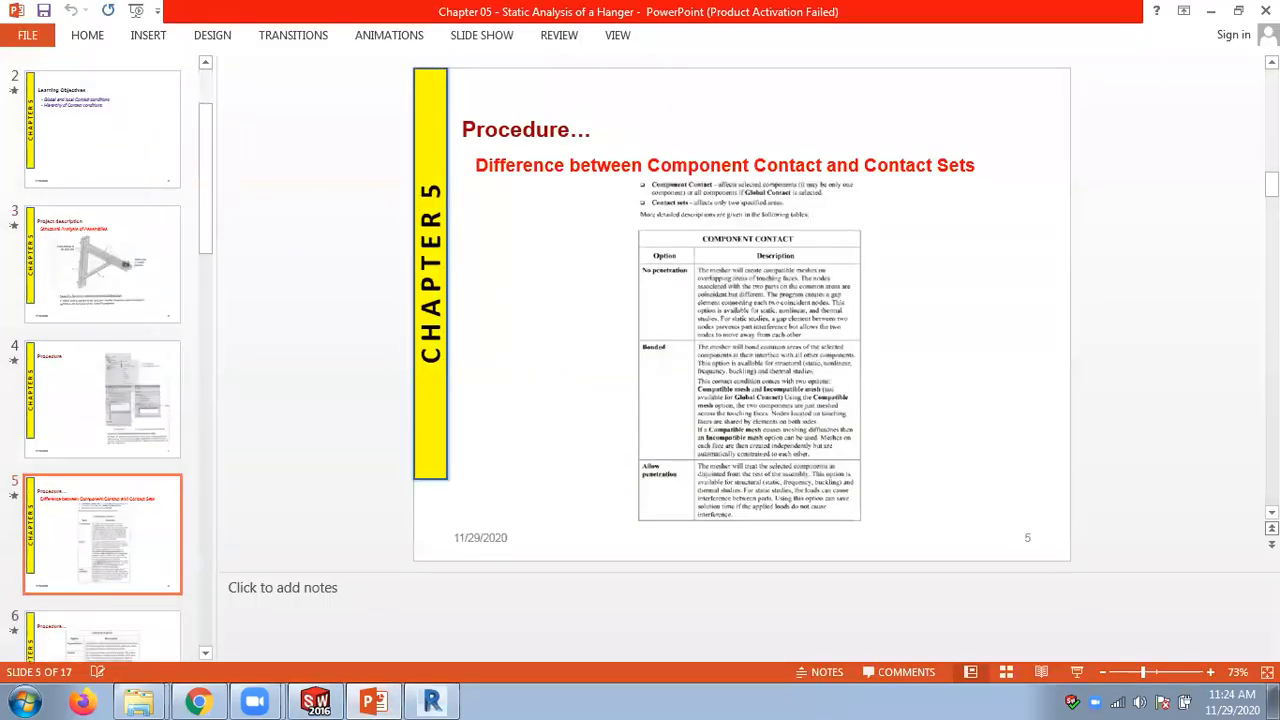
click(1210, 672)
click(1210, 672)
click(1210, 672)
click(1210, 672)
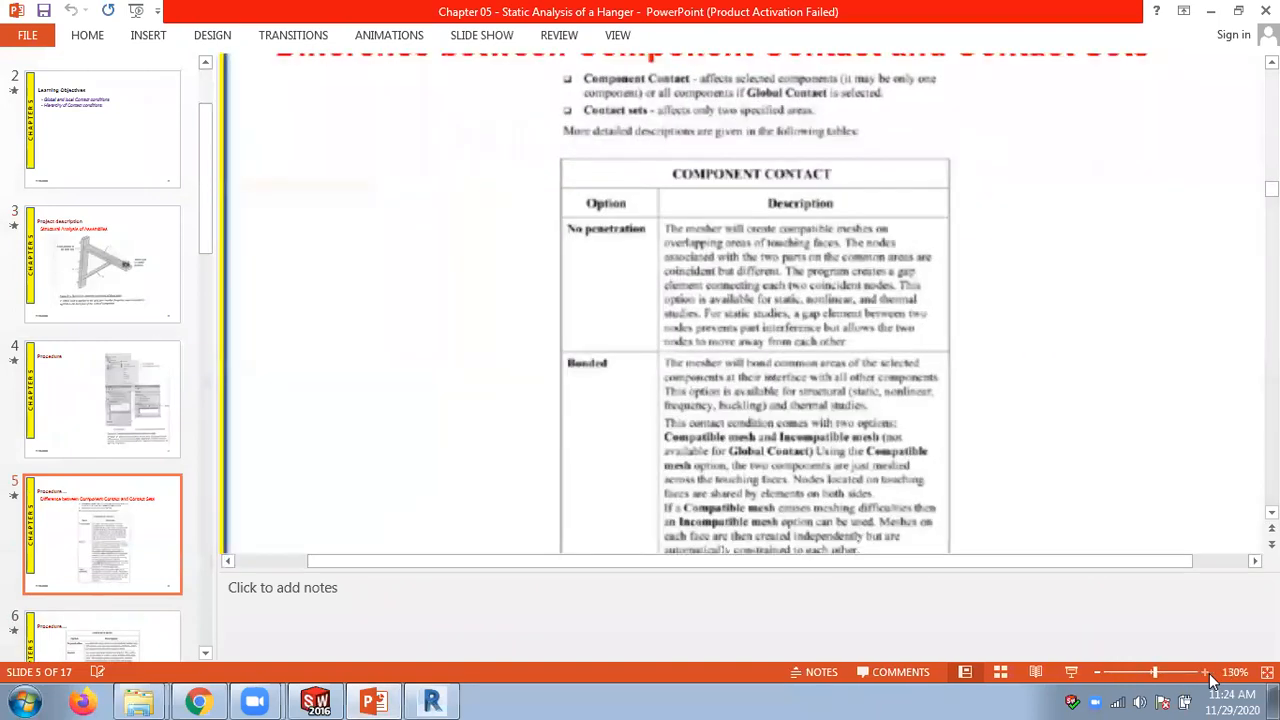
click(1210, 672)
click(1210, 672)
scroll(876, 432, down, 2)
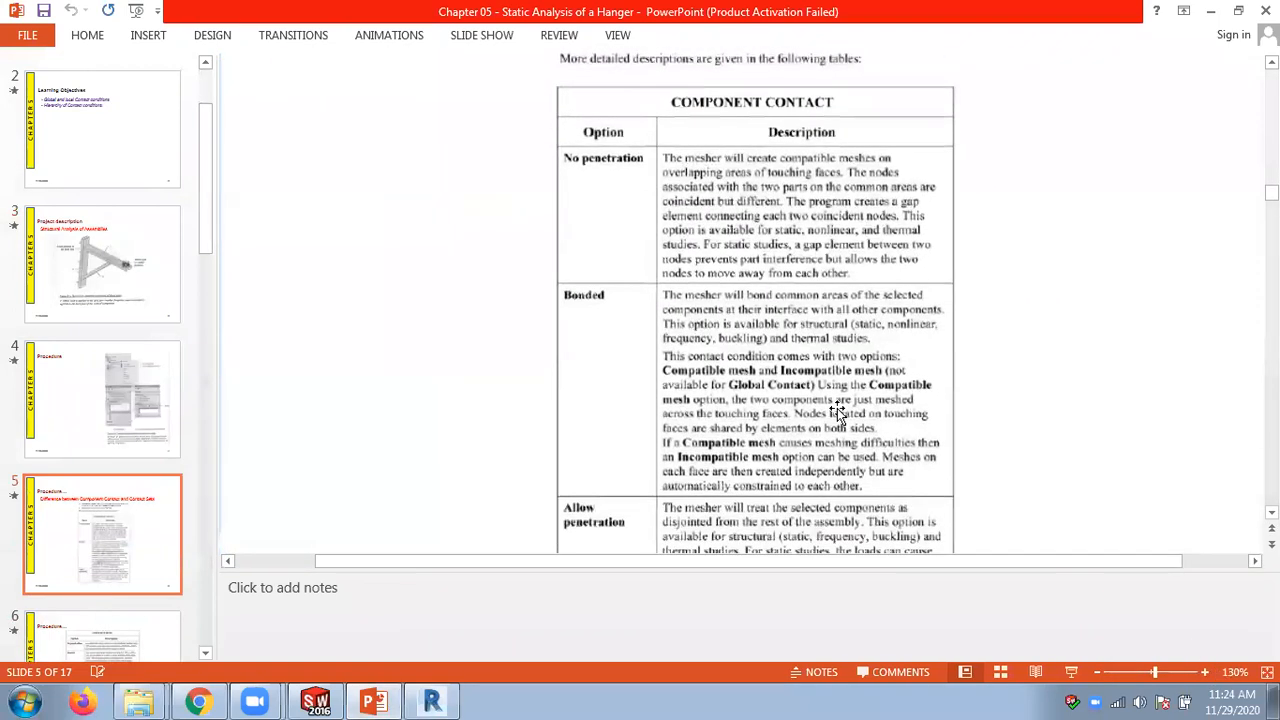
scroll(840, 412, up, 1)
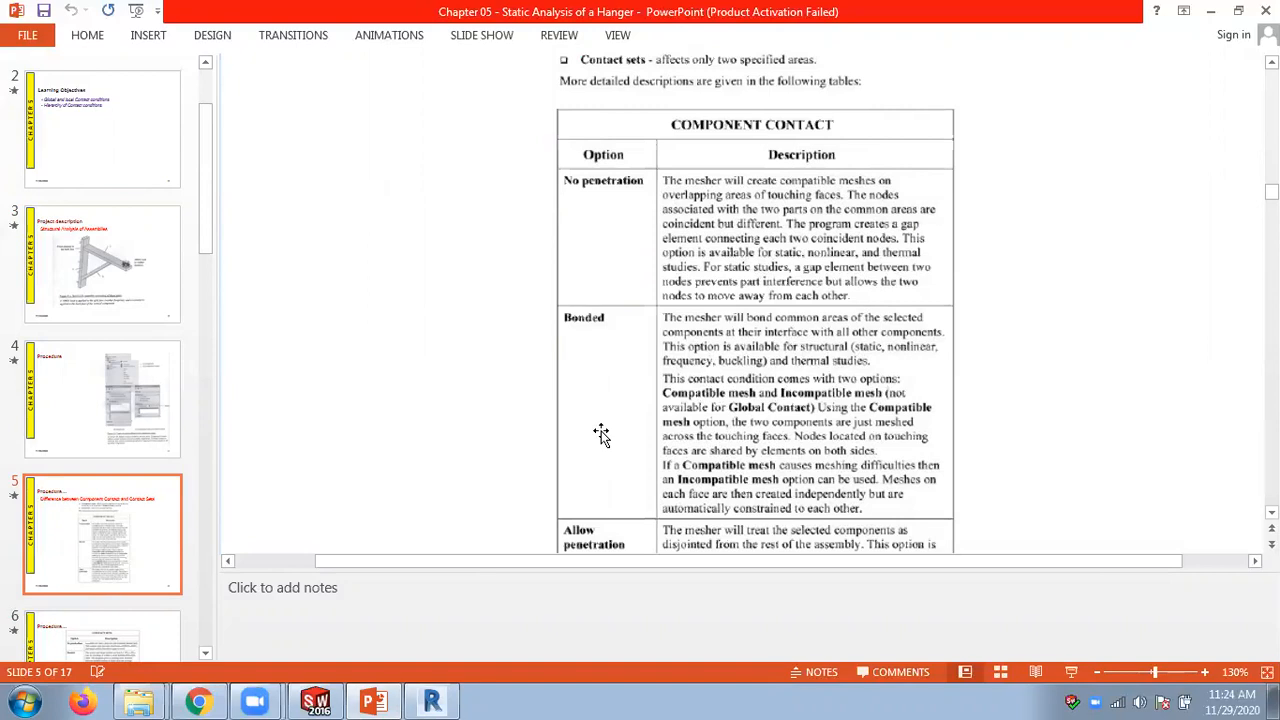
- Back in SOLIDWORKS, open a contact set definition for the hanger study, review its contact types and close it without creating one
click(315, 701)
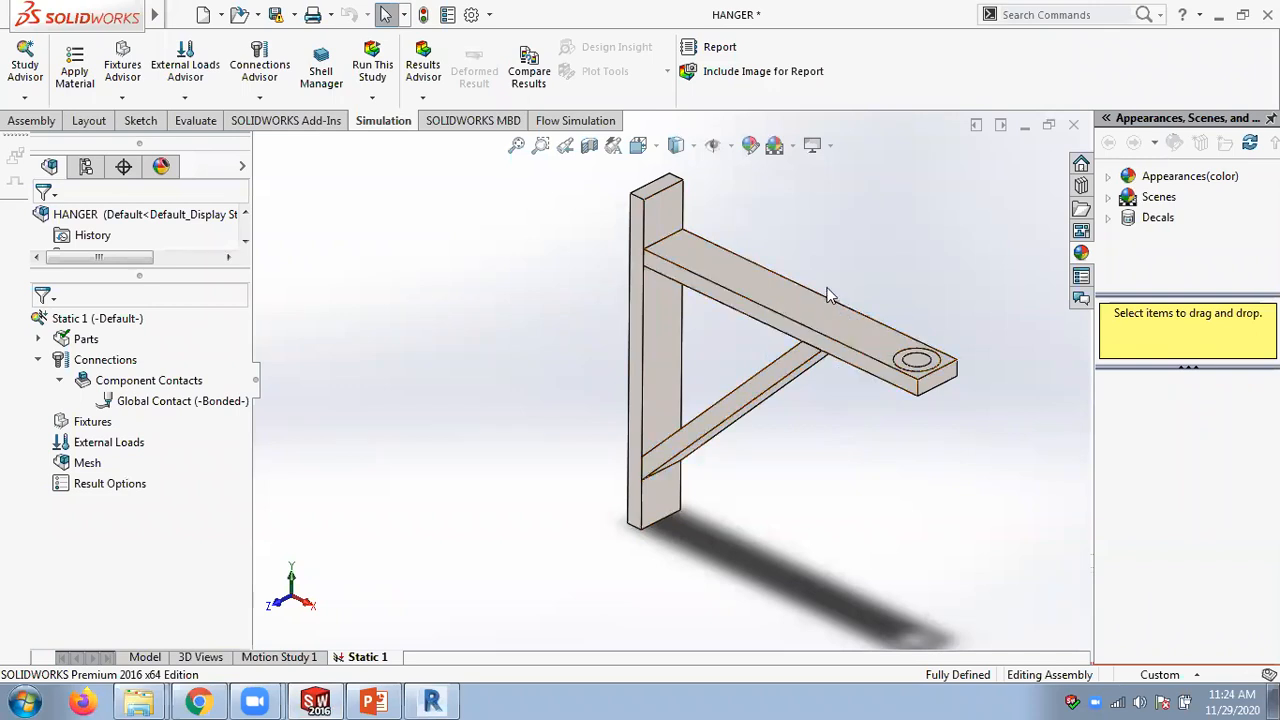
mouse_move(375, 700)
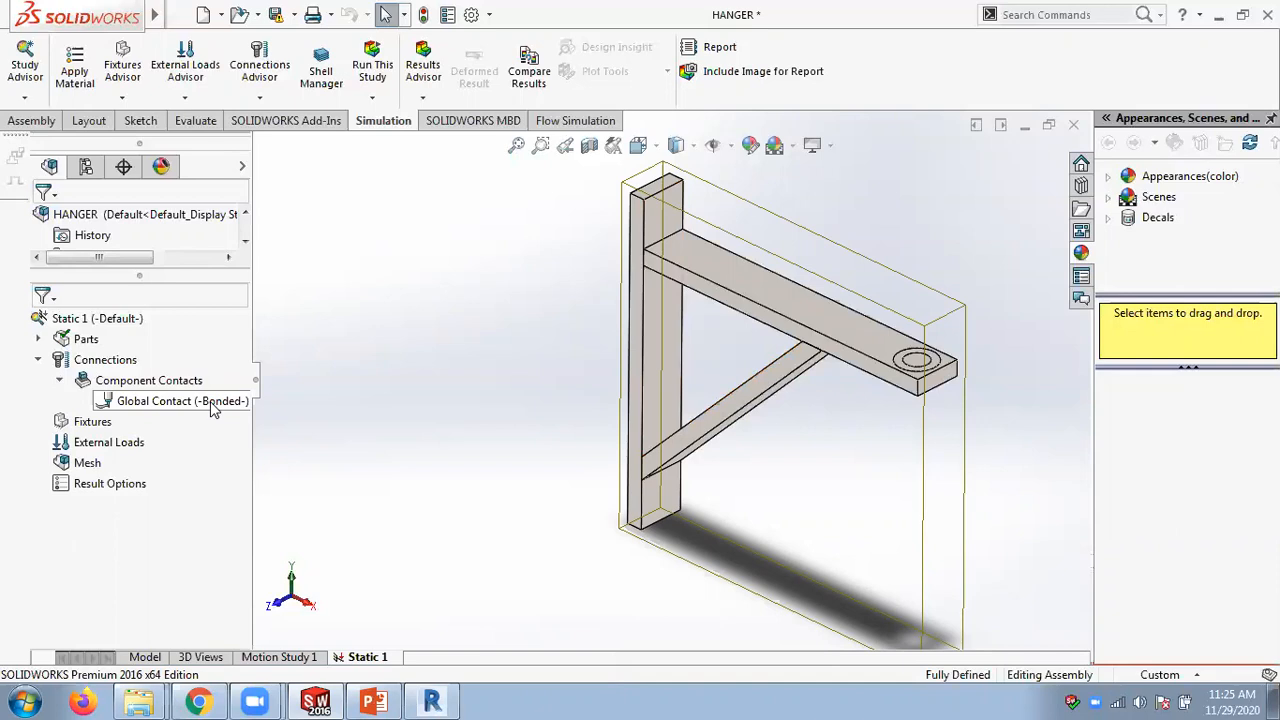
right_click(176, 381)
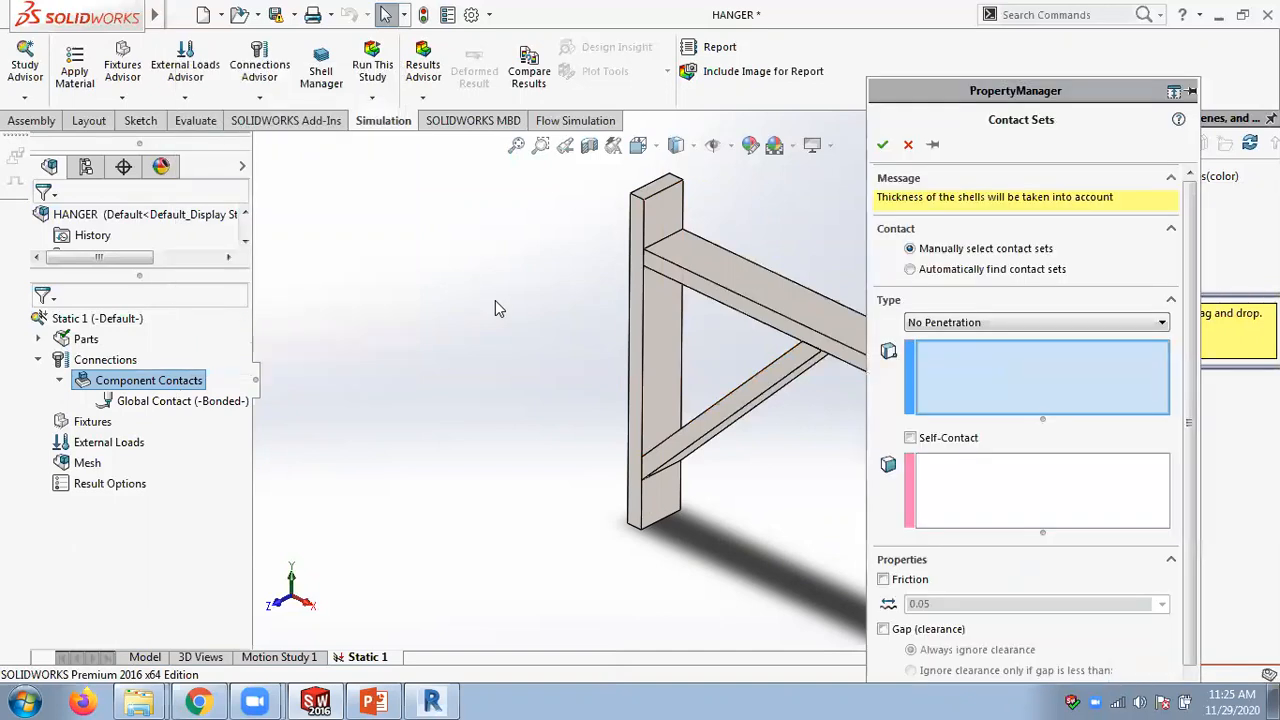
click(1022, 324)
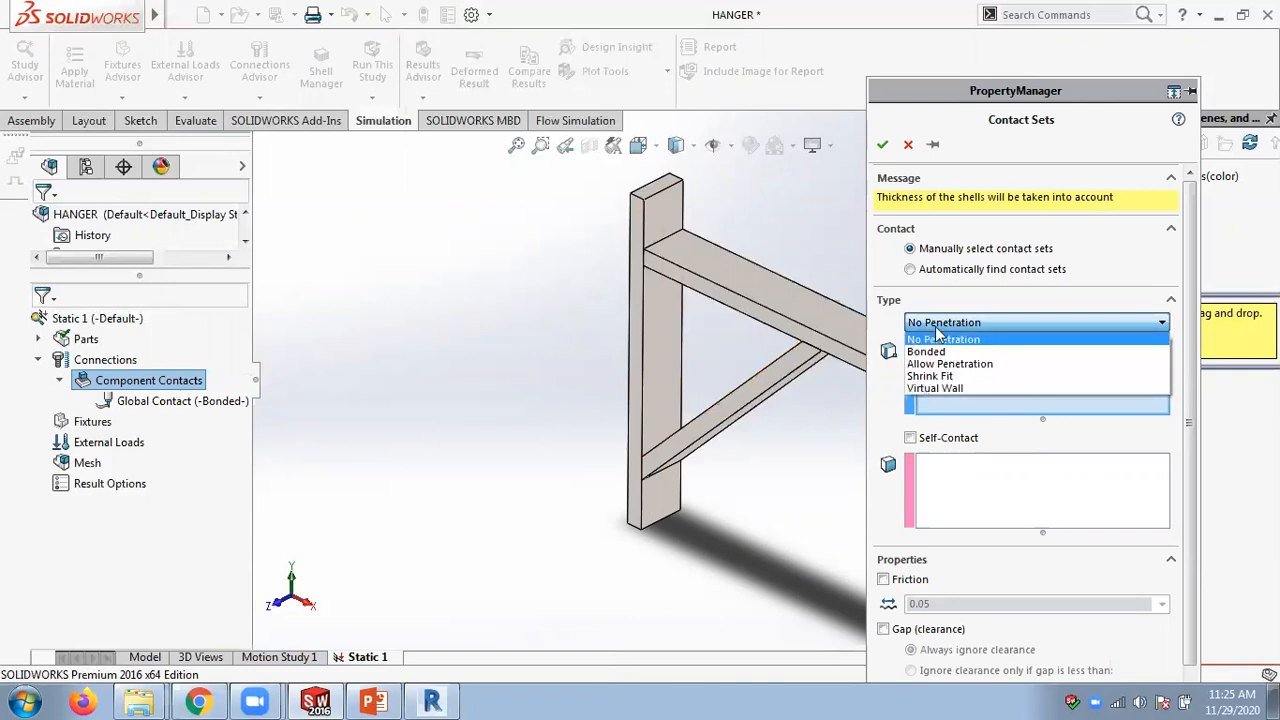
click(909, 148)
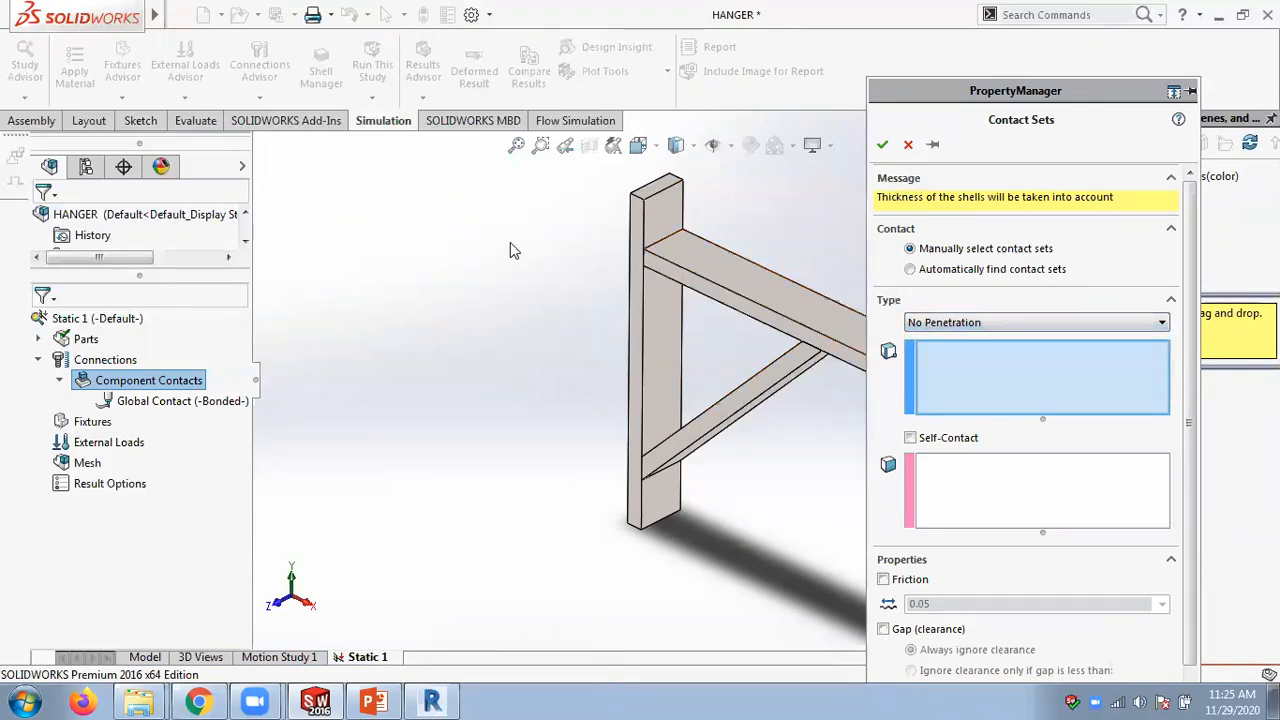
click(909, 147)
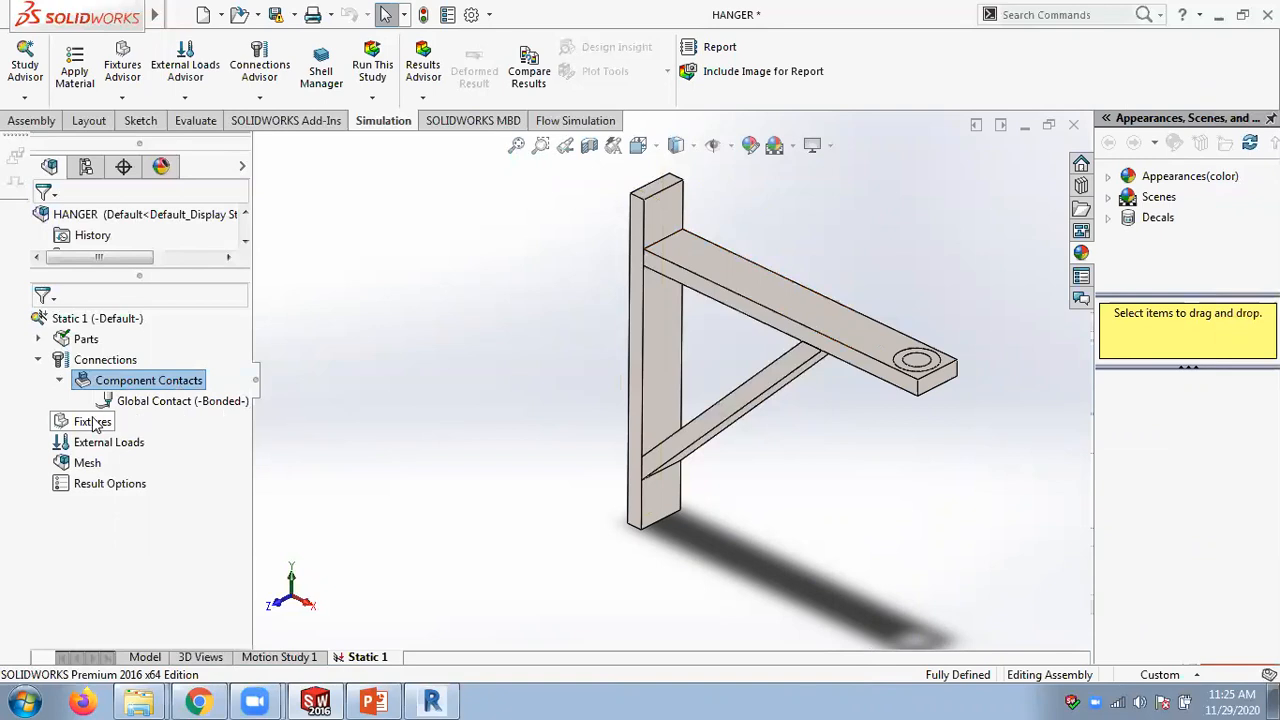
- Rename the simulation study as Static 1-bonded
right_click(352, 657)
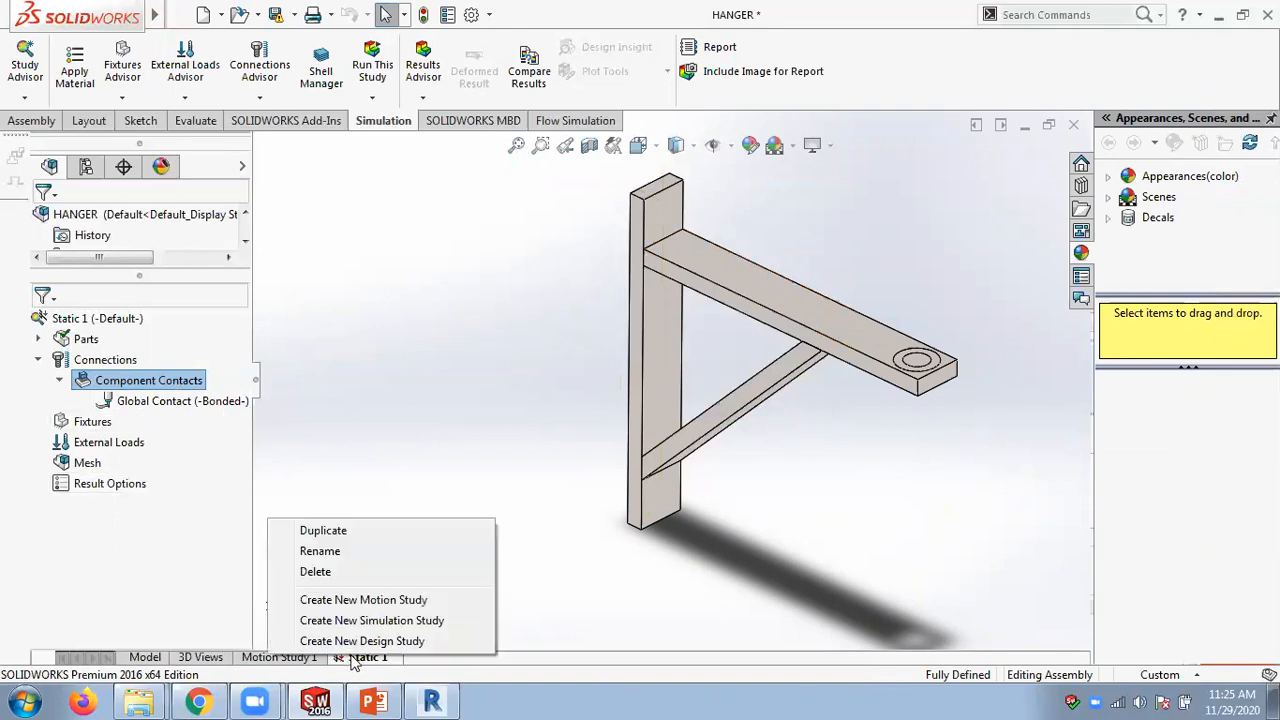
click(322, 551)
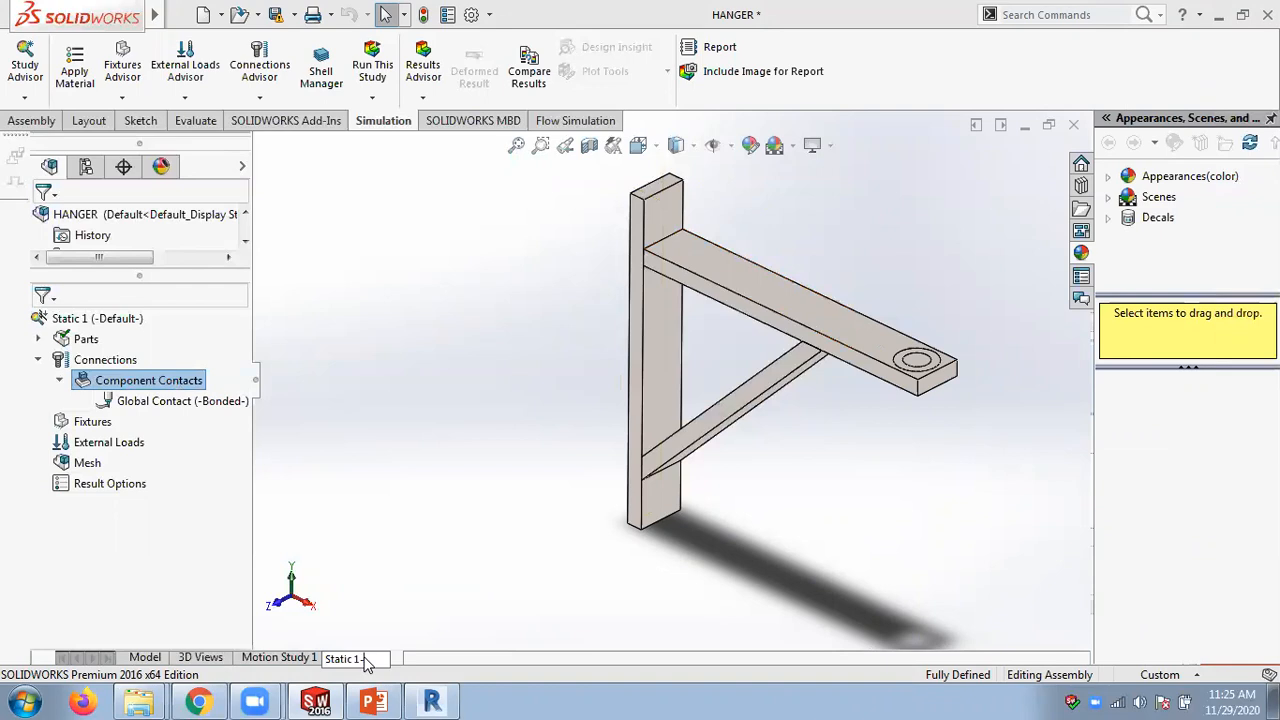
text(-bonded)
key(Return)
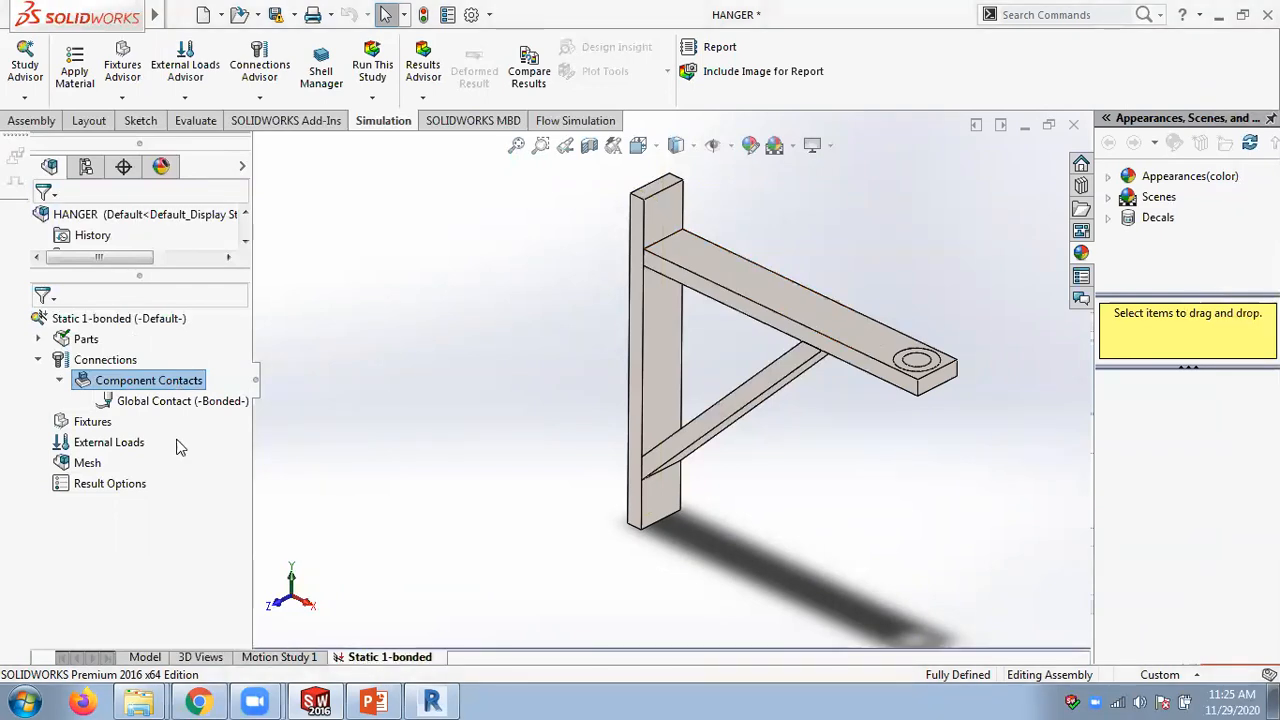
- Apply a fixed geometry fixture to the back face of the hanger's vertical post
right_click(88, 422)
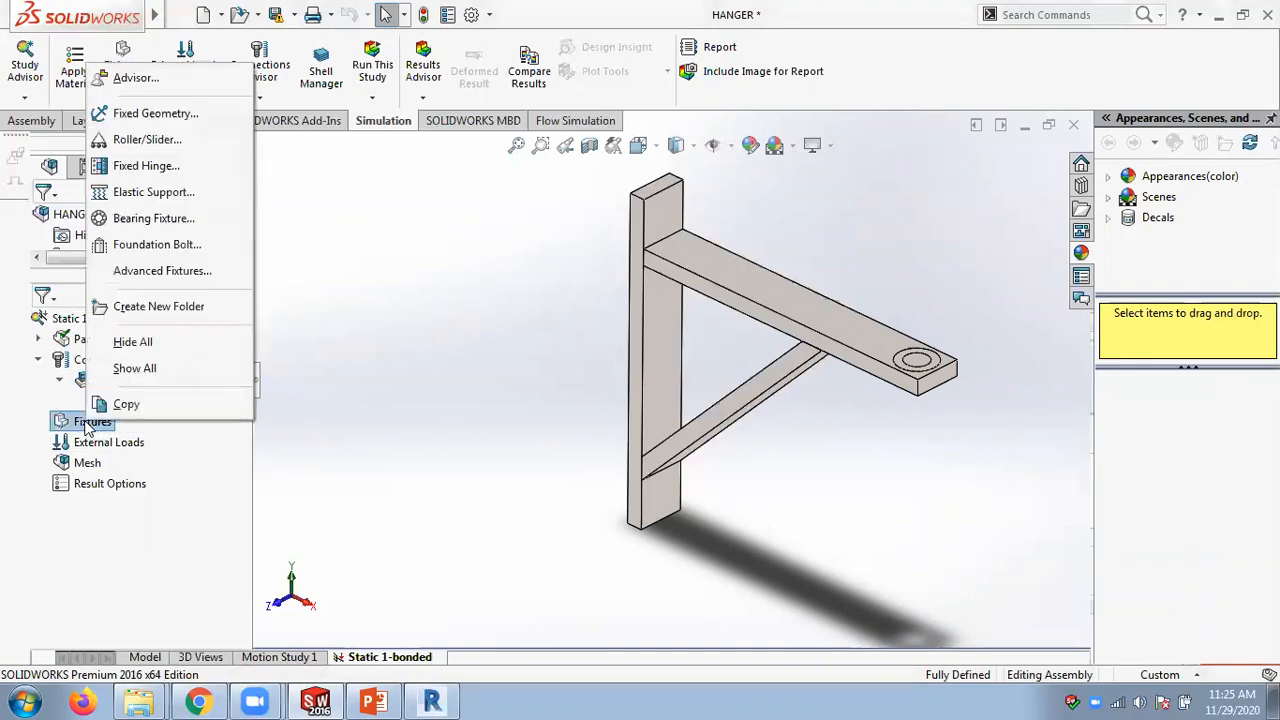
click(140, 114)
middle_drag(463, 287, 500, 293)
click(681, 356)
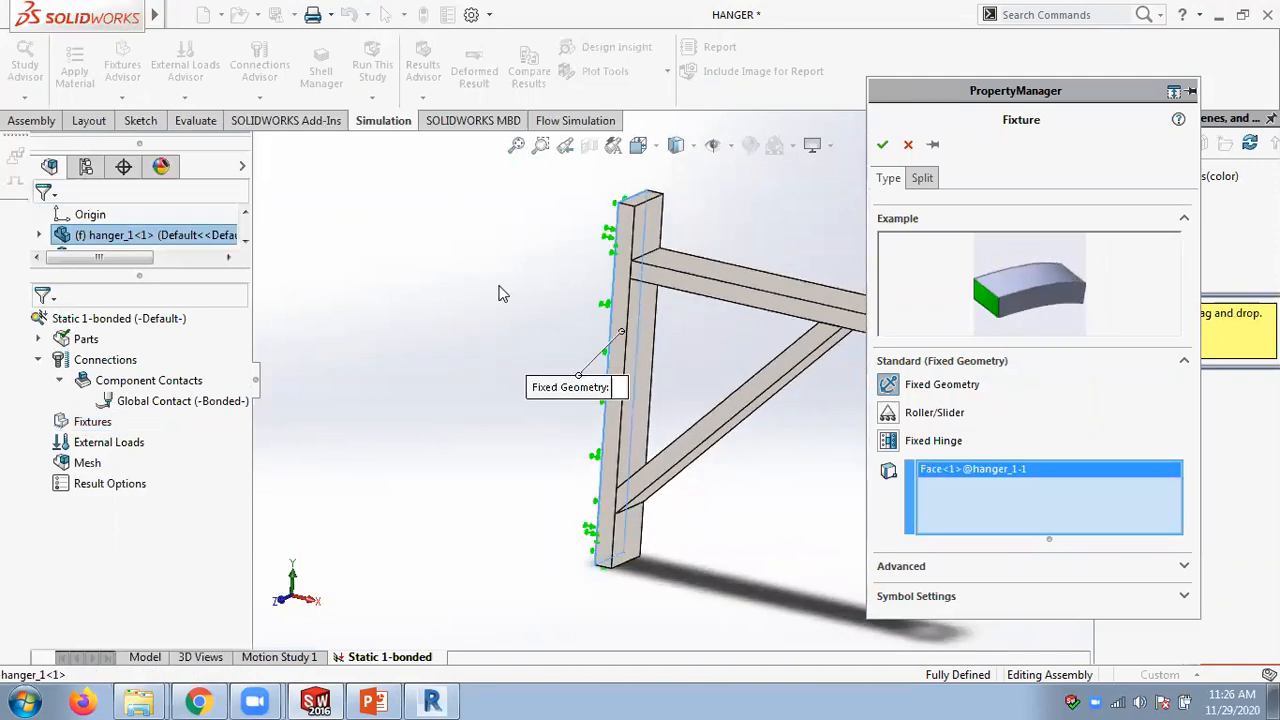
scroll(500, 293, up, 2)
click(882, 144)
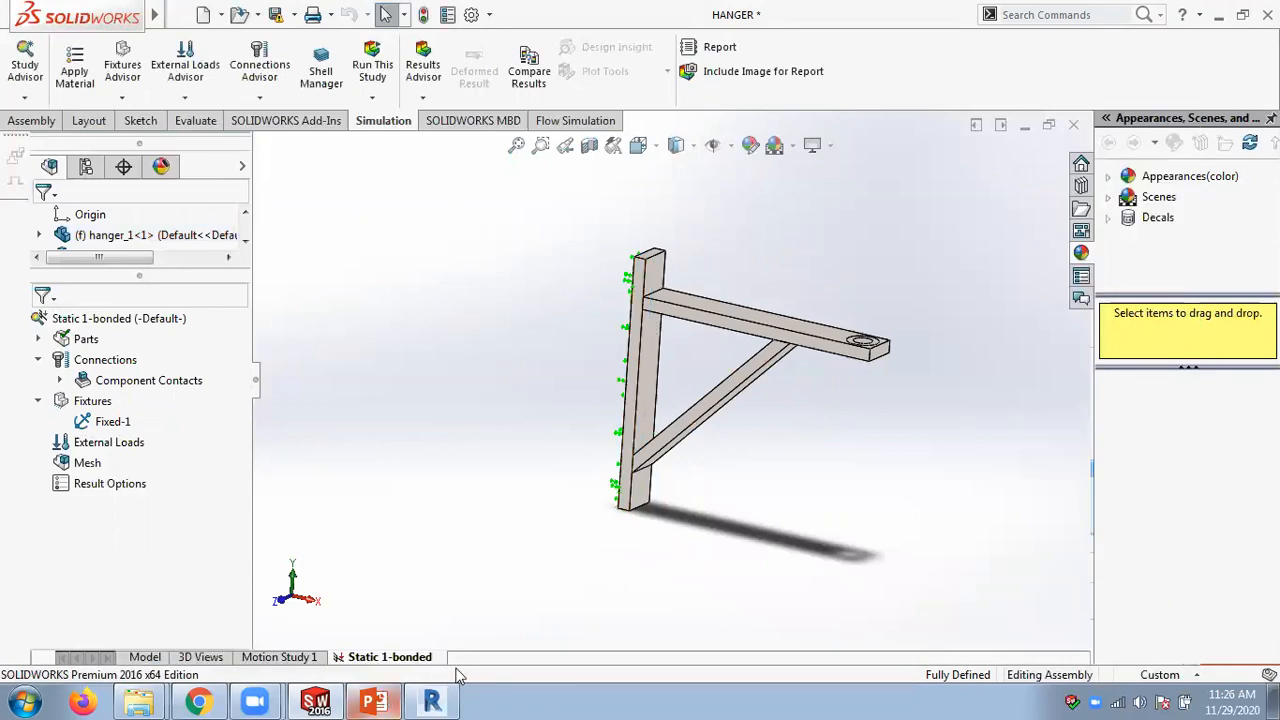
- Switch to the PowerPoint slides and examine the Apply Boundary Conditions figure on slide 9 for the study's load and fixture setup
click(383, 700)
scroll(393, 469, down, 15)
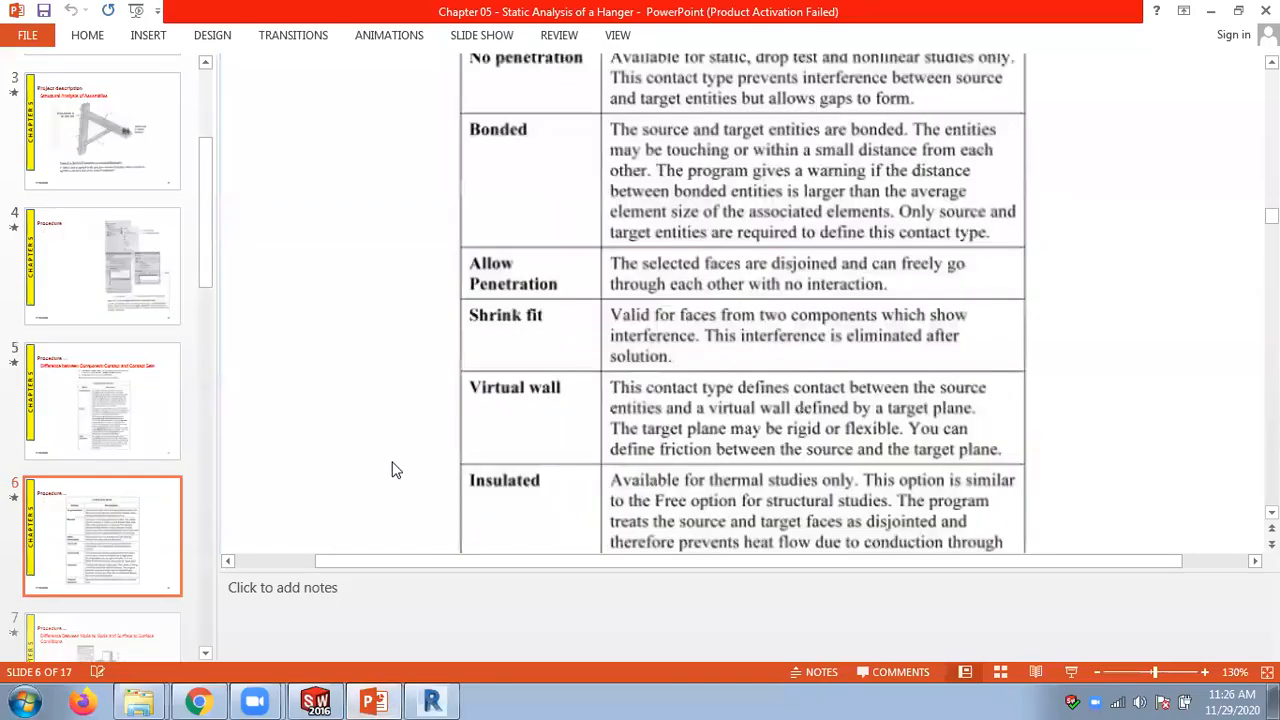
scroll(391, 461, down, 10)
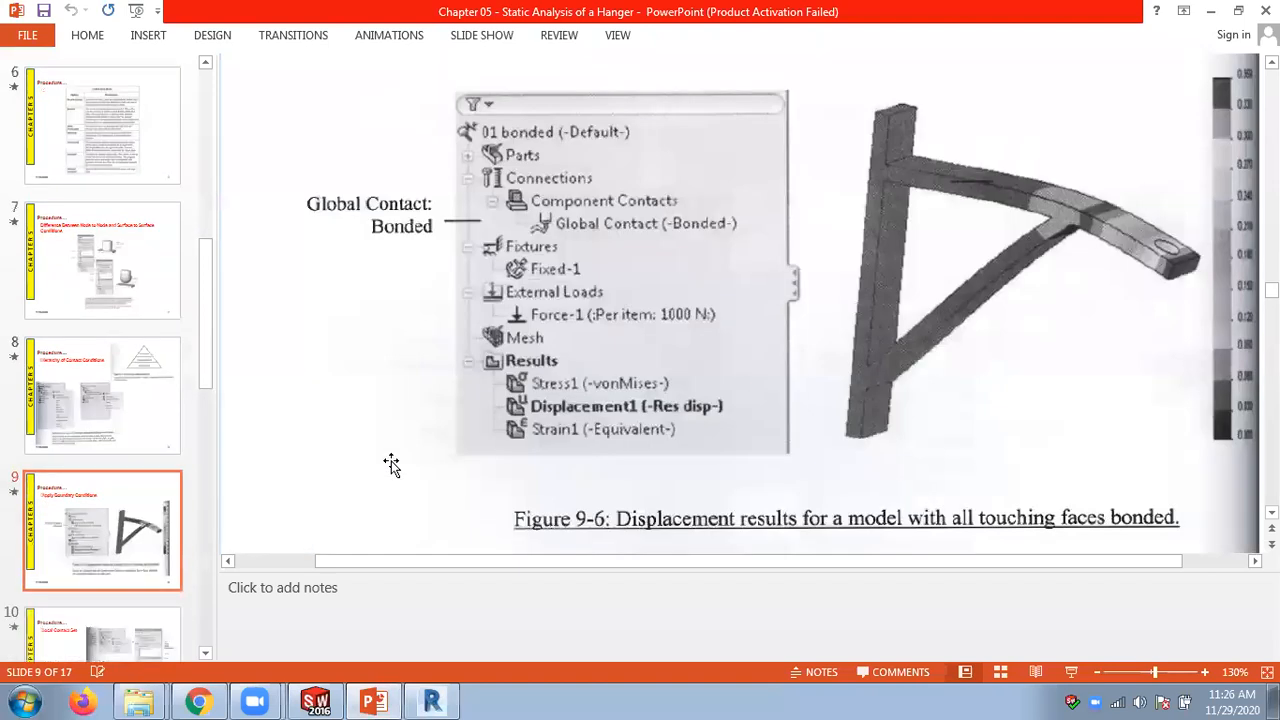
scroll(395, 470, up, 5)
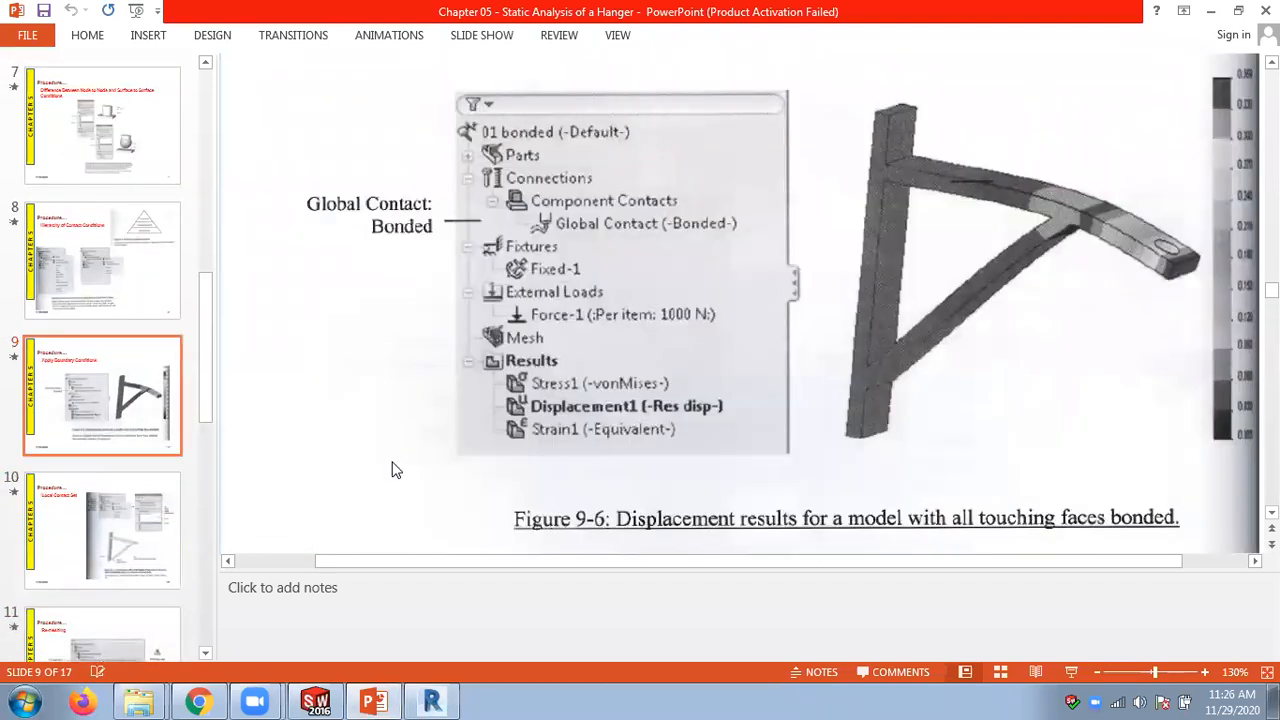
click(1097, 672)
click(1097, 672)
click(1097, 672)
click(1097, 672)
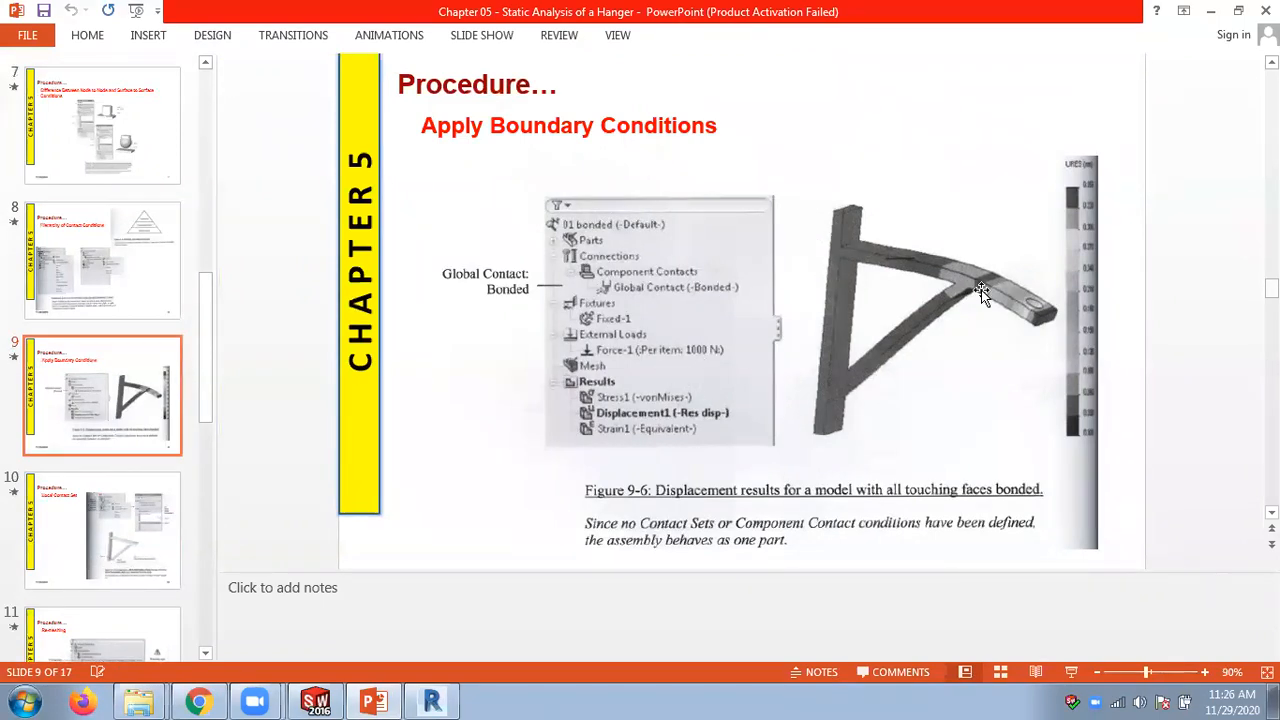
- Back in SOLIDWORKS, apply a 1000 N normal force to the ring-shaped face around the hole at the arm's free end
click(318, 700)
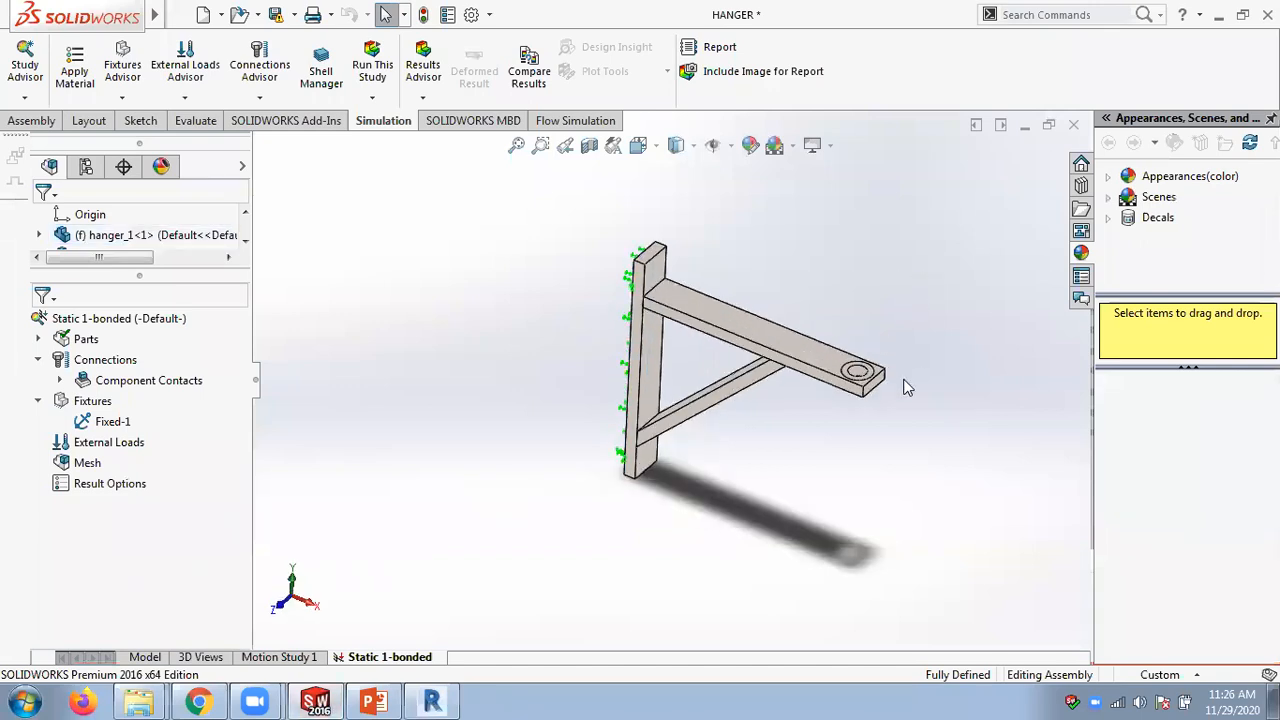
scroll(905, 380, down, 3)
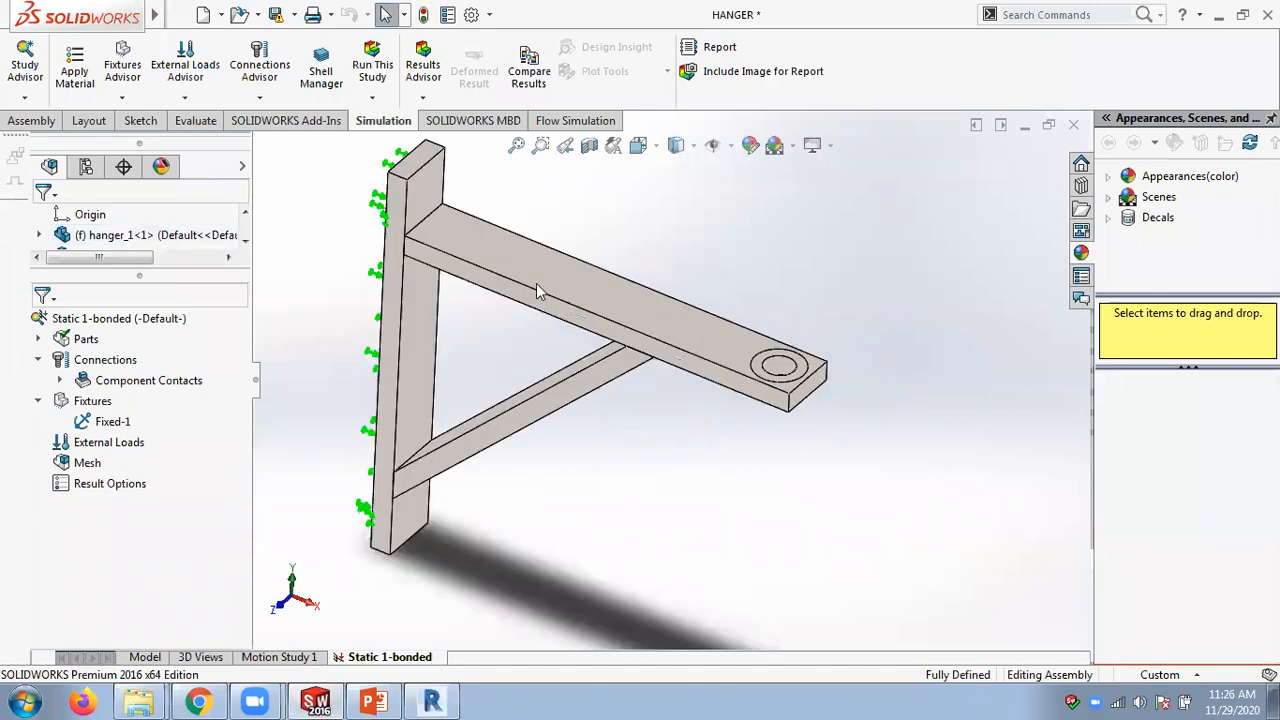
right_click(105, 447)
click(155, 226)
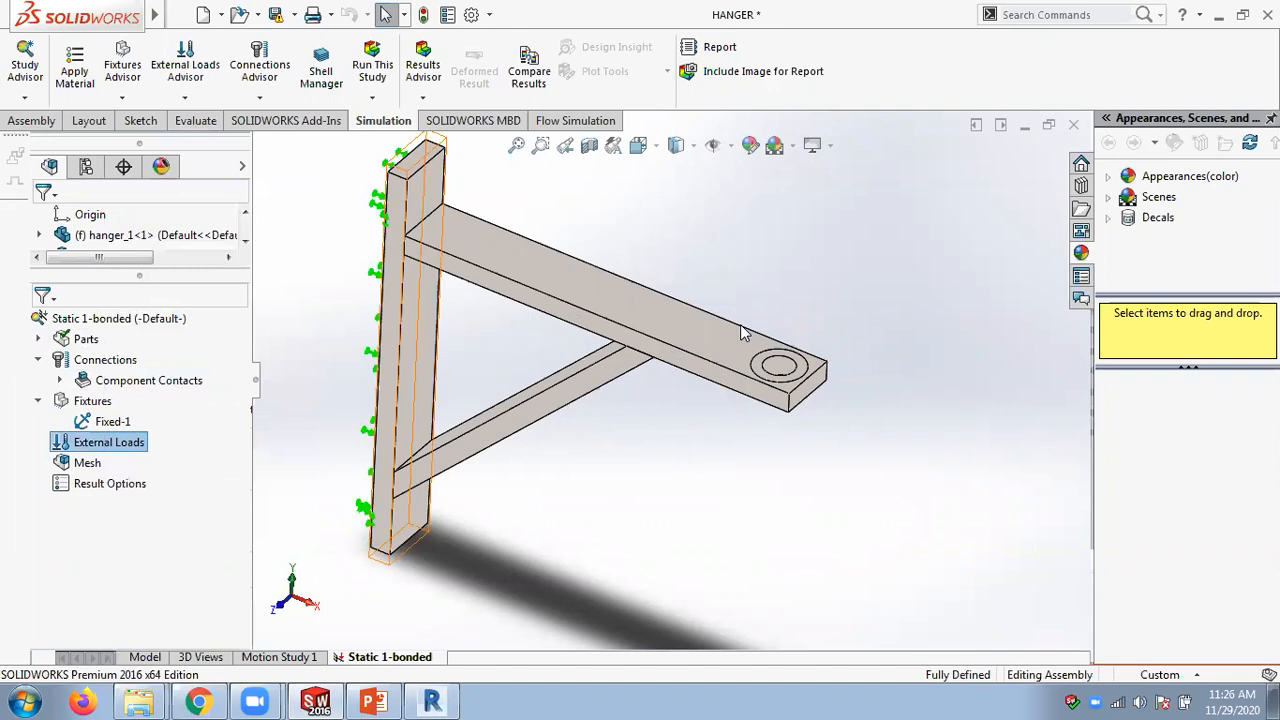
scroll(838, 374, down, 3)
click(757, 366)
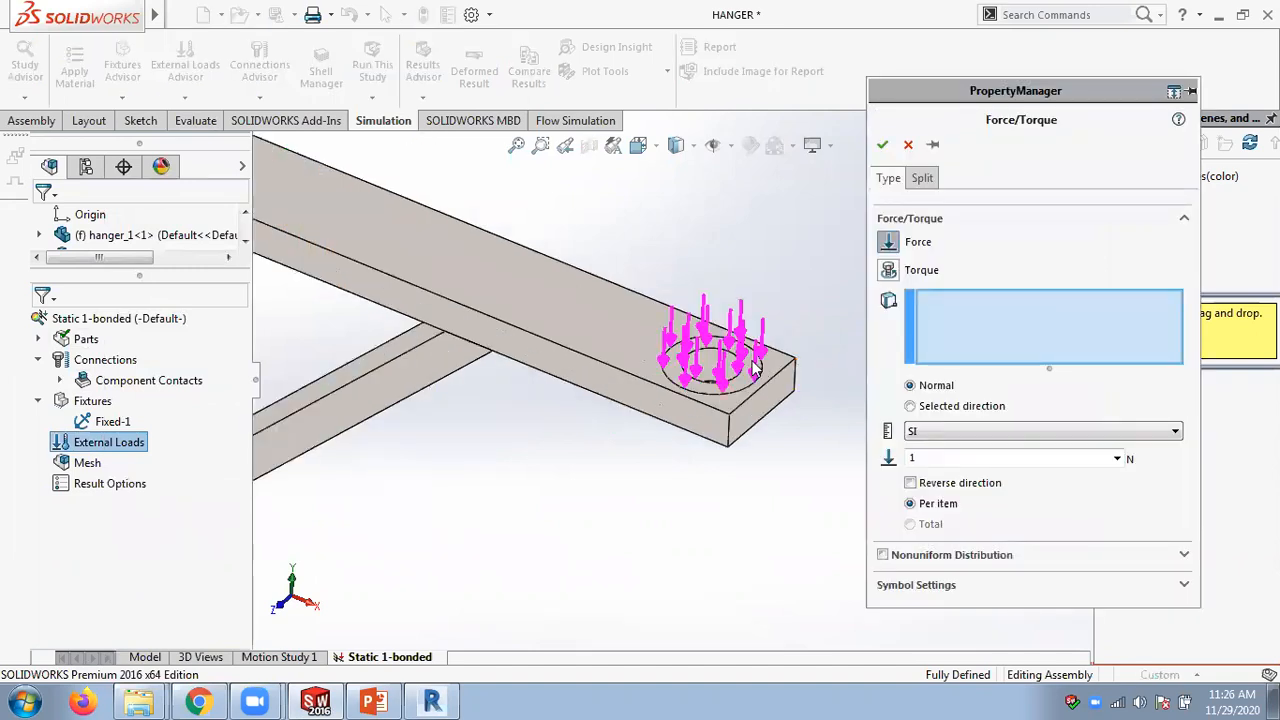
text(1000)
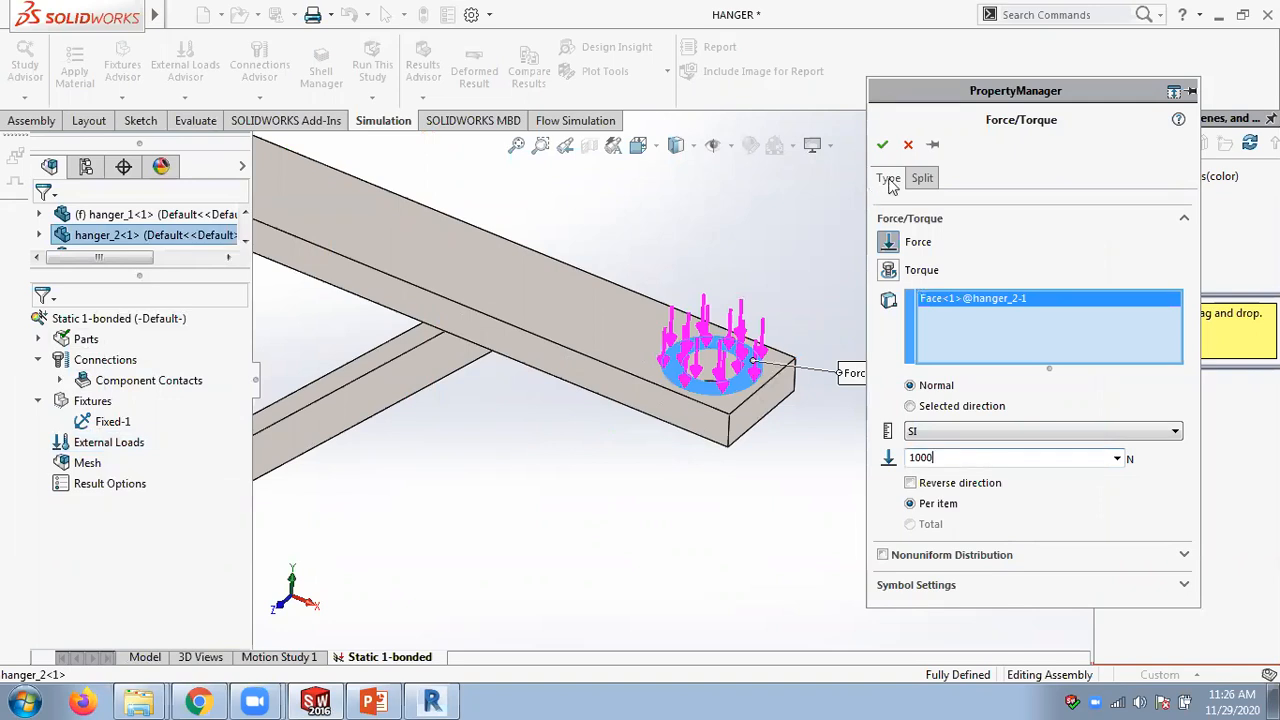
click(882, 144)
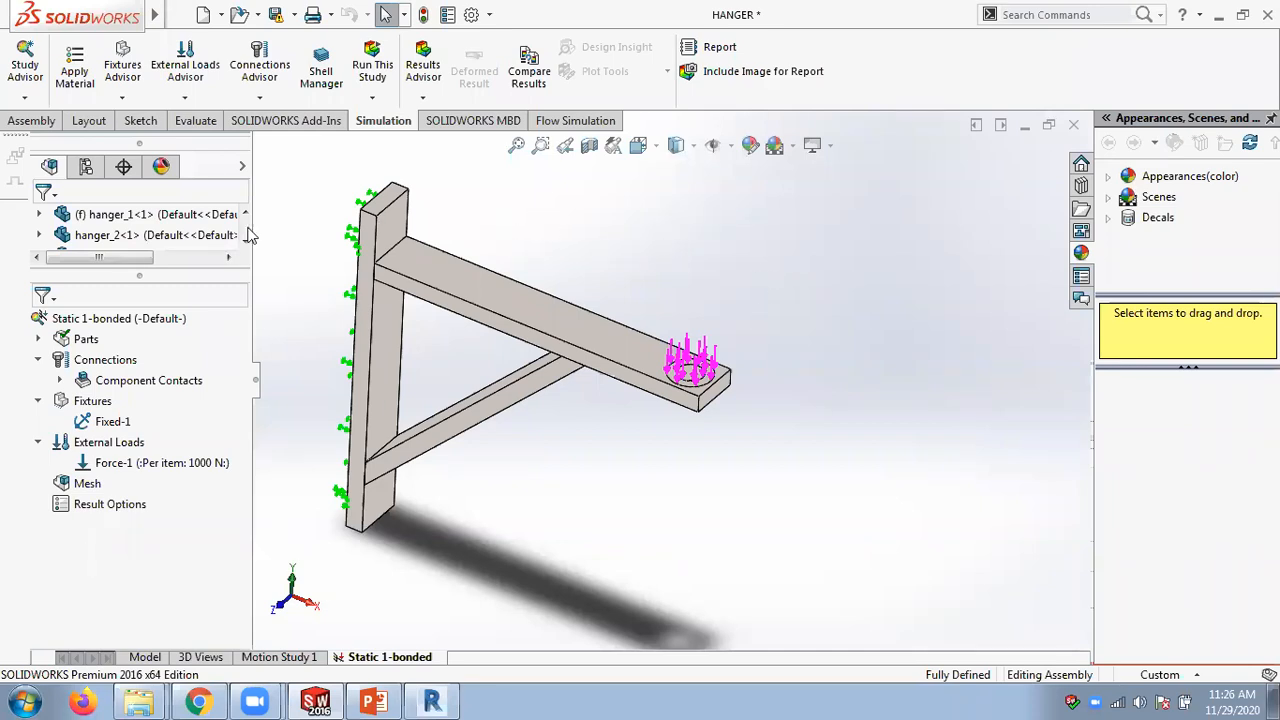
- Run the Static 1-bonded study, inspect the stress plot on the deformed hanger, and display the resultant displacement plot
right_click(112, 320)
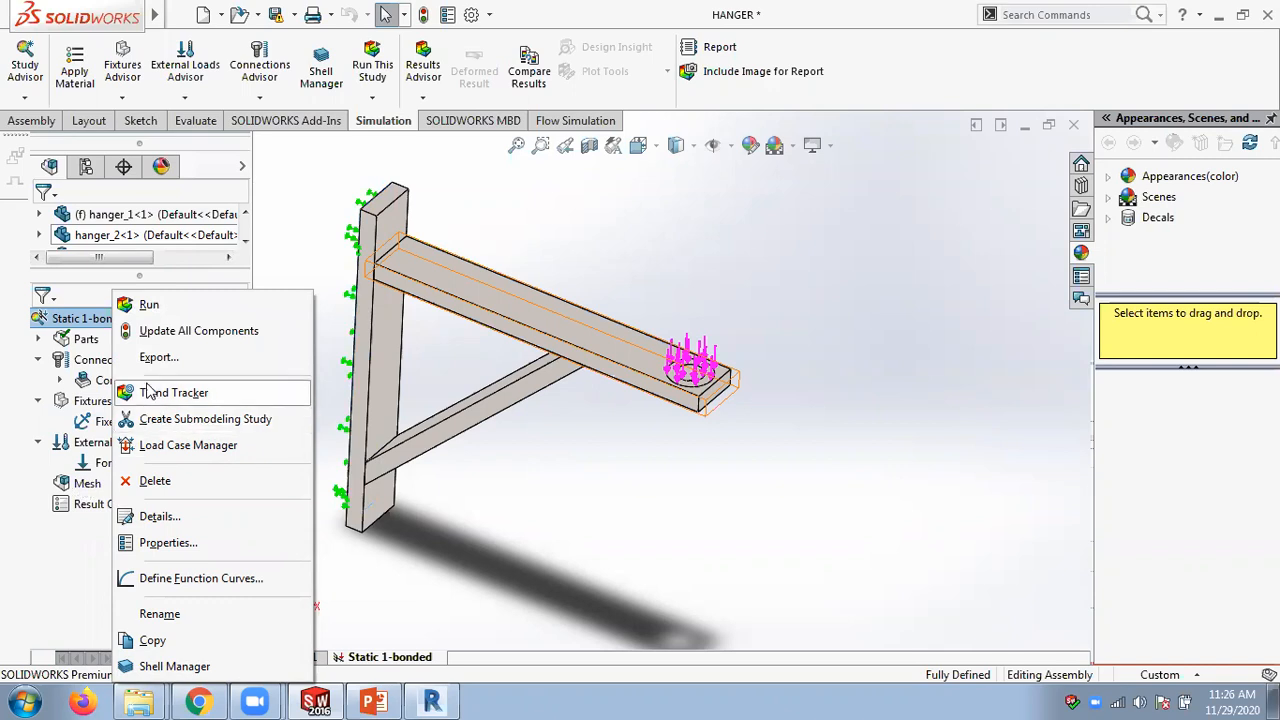
click(149, 302)
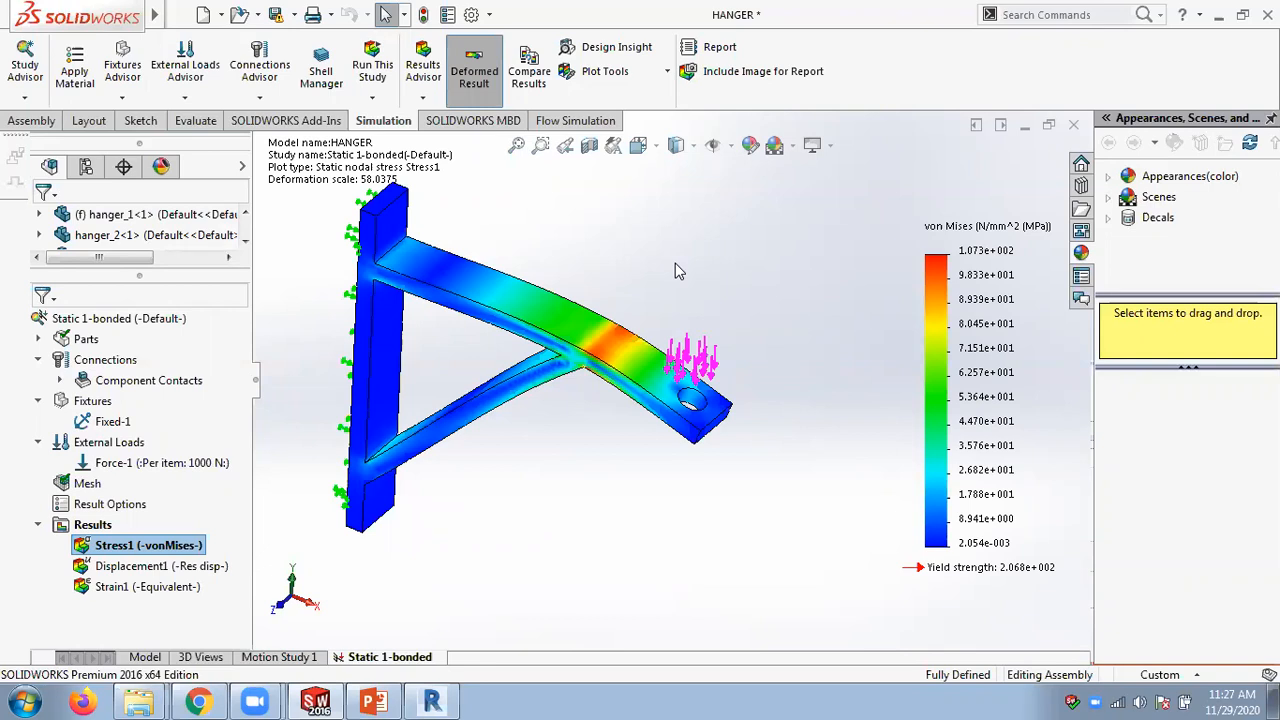
middle_drag(700, 209, 723, 181)
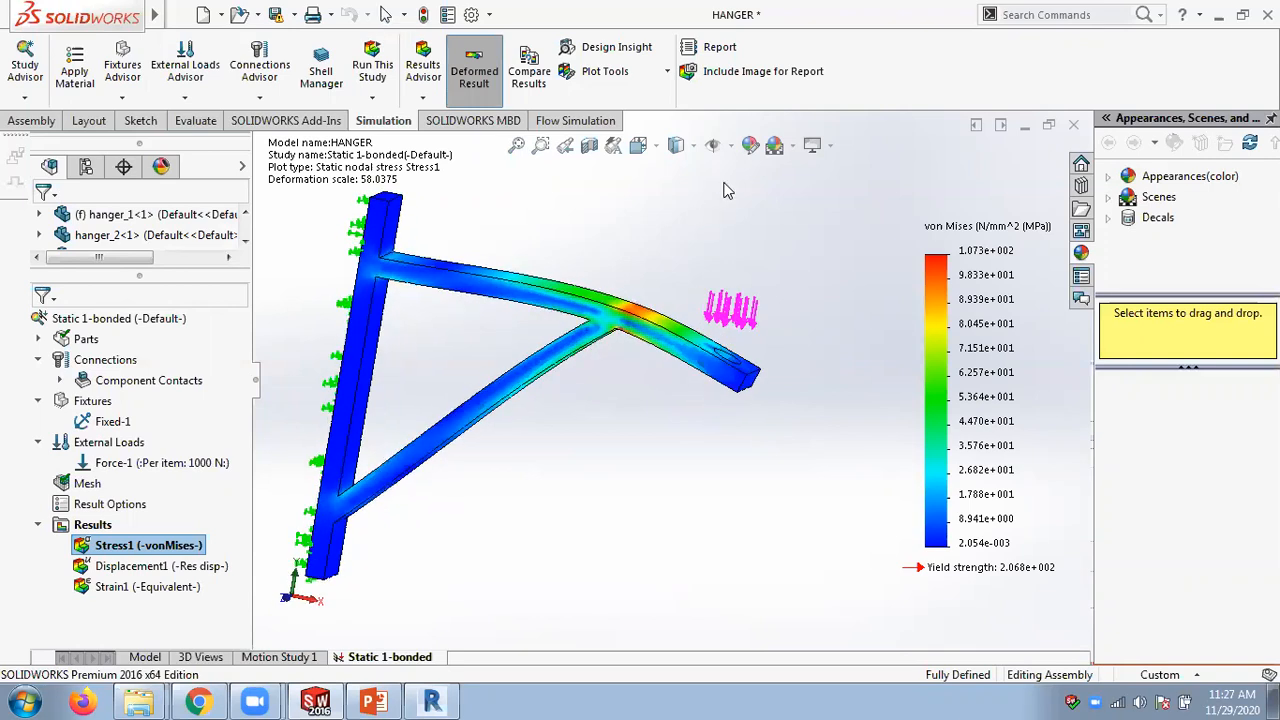
double_click(160, 566)
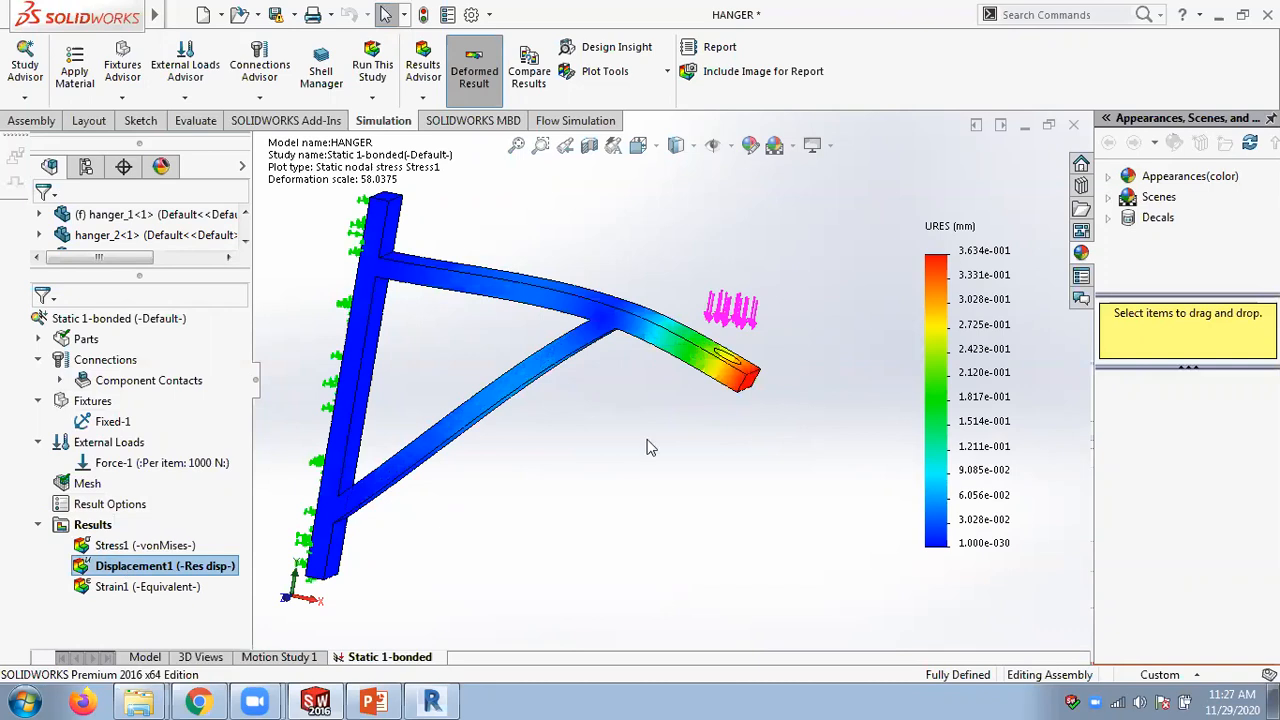
- Set the displacement plot's legend numbers to floating format
right_click(985, 303)
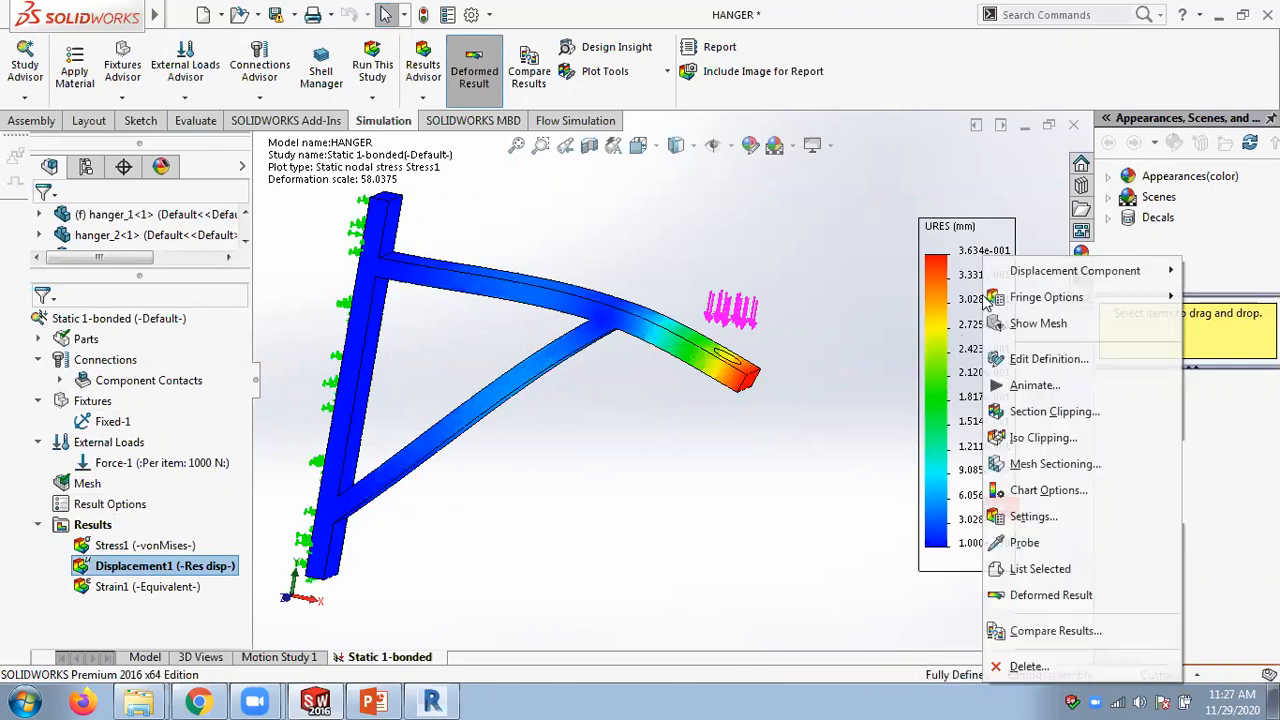
click(1048, 362)
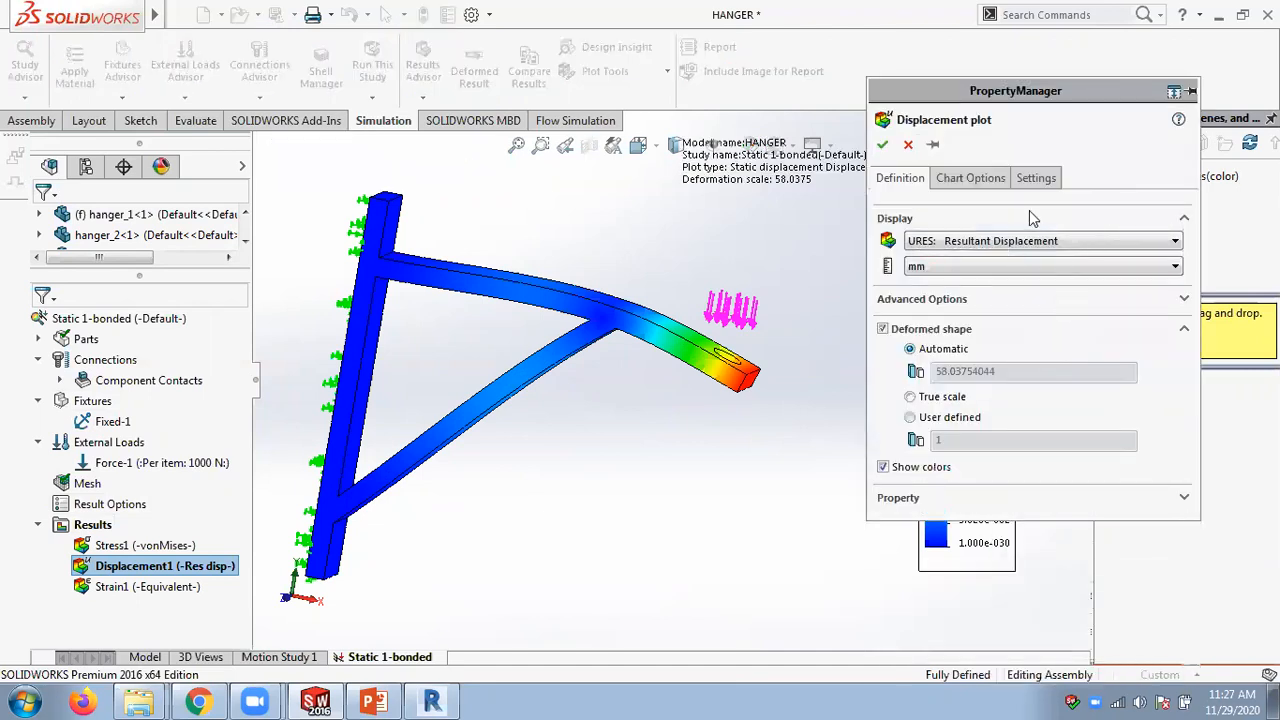
click(984, 178)
scroll(1185, 368, down, 5)
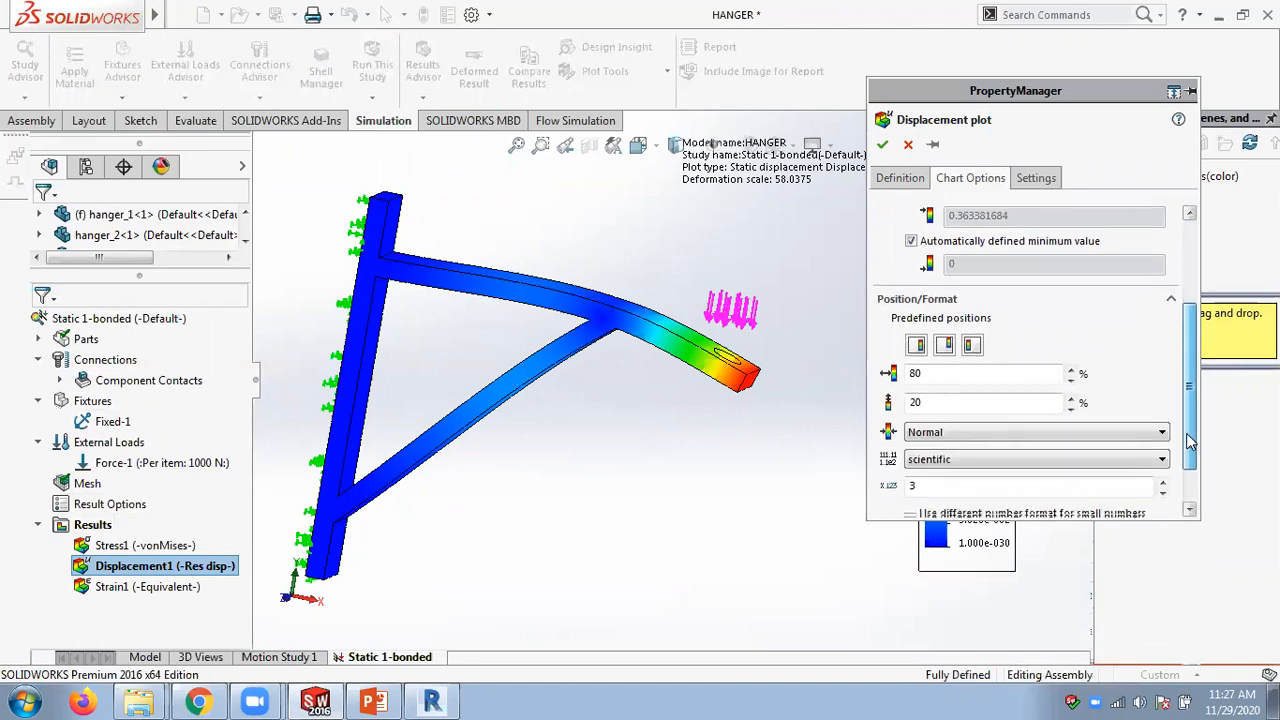
click(1035, 449)
click(945, 479)
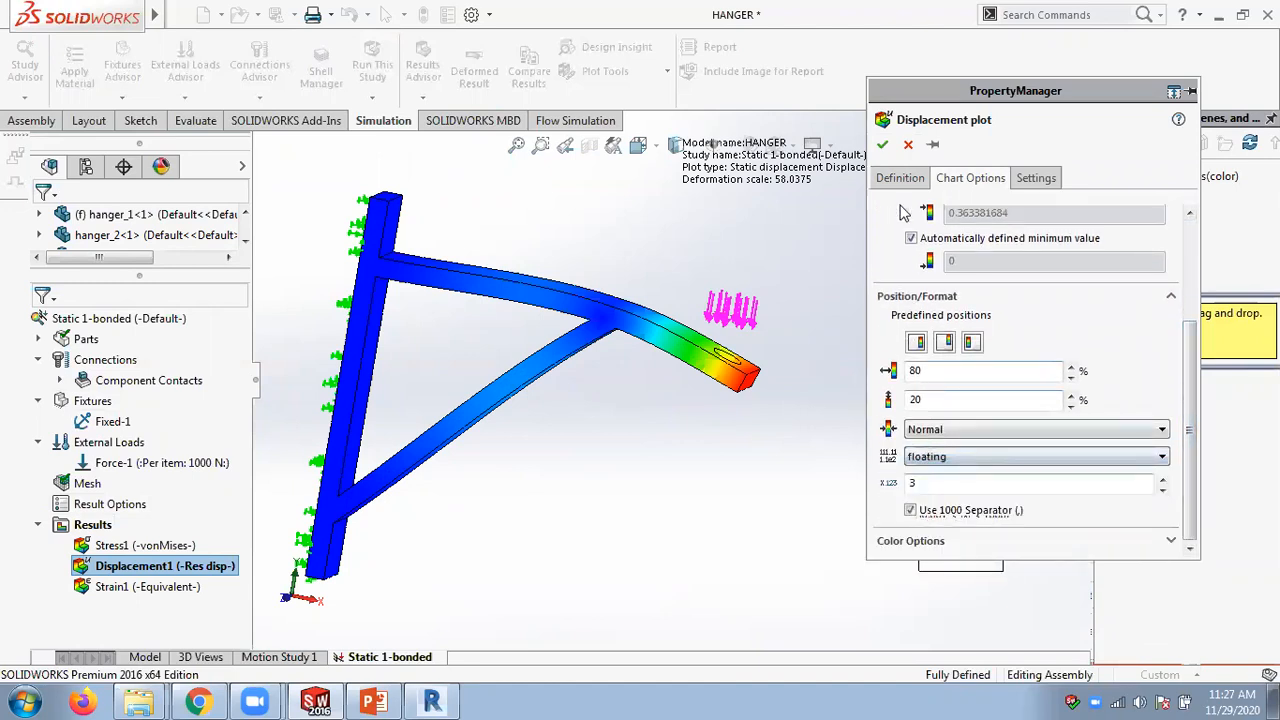
click(882, 144)
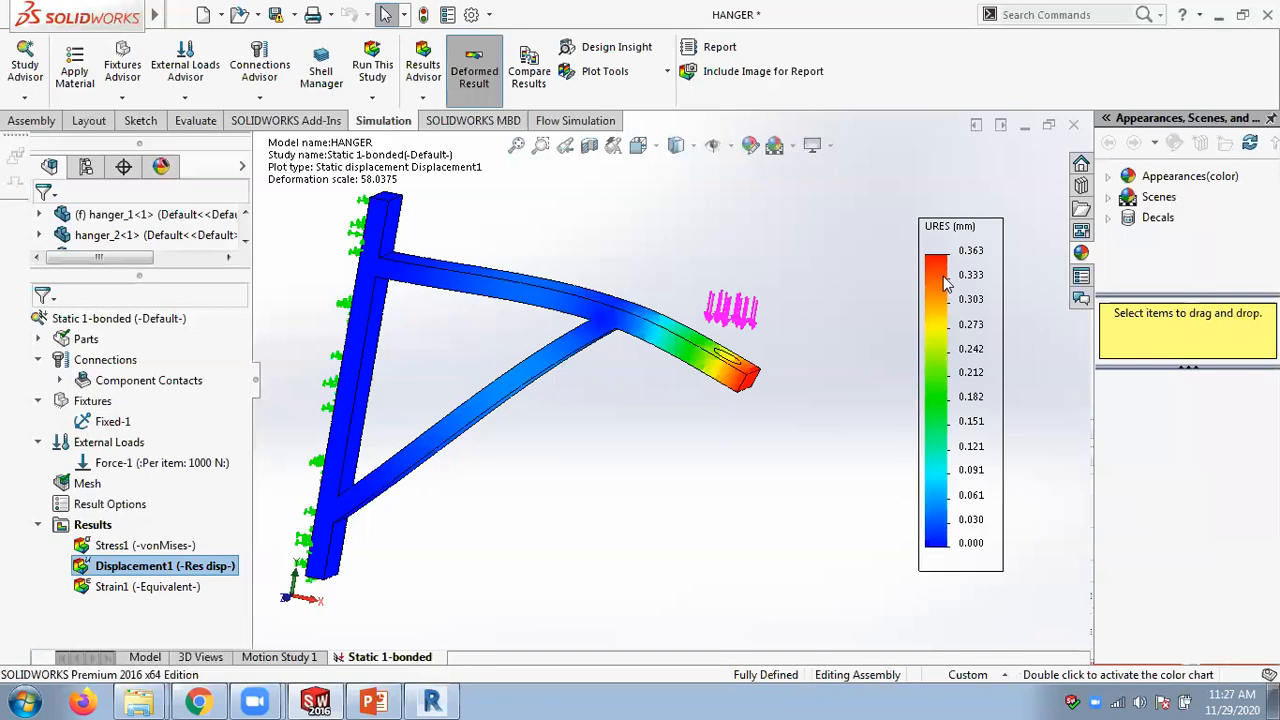
- Animate the resultant displacement plot, stop the animation, and inspect the deformed hanger
middle_drag(718, 257, 585, 285)
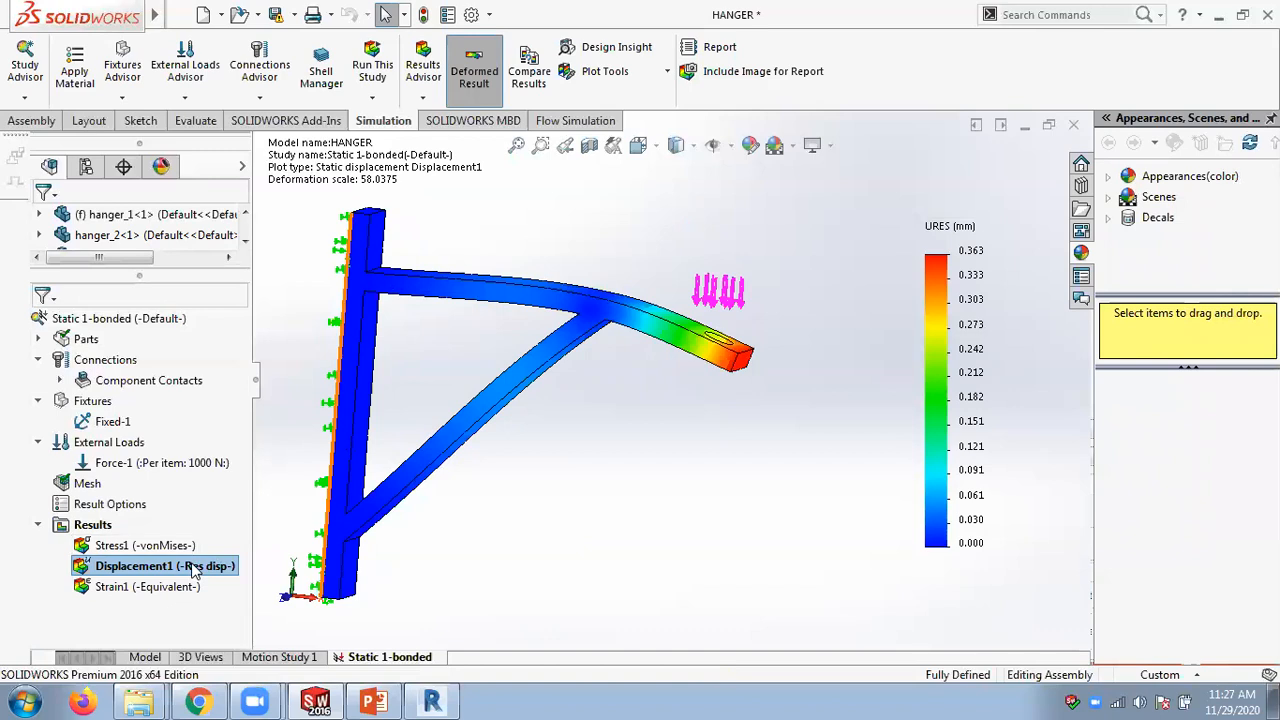
right_click(196, 567)
click(242, 165)
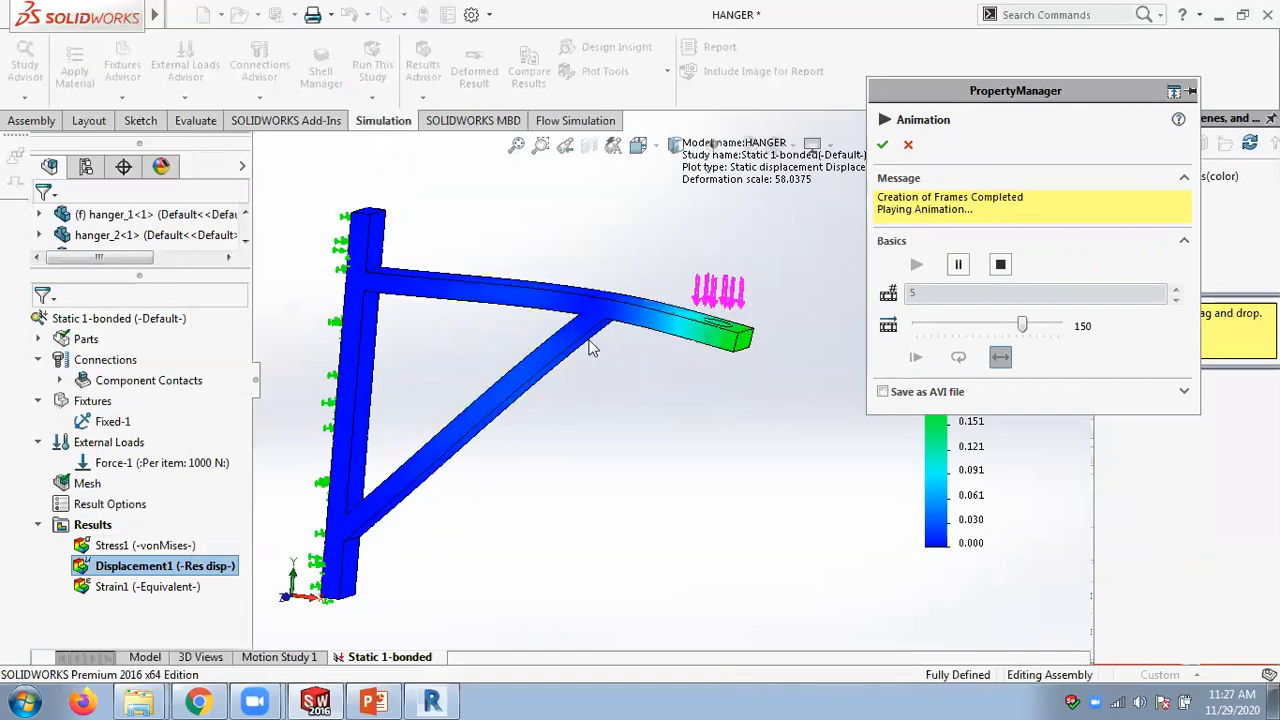
click(883, 145)
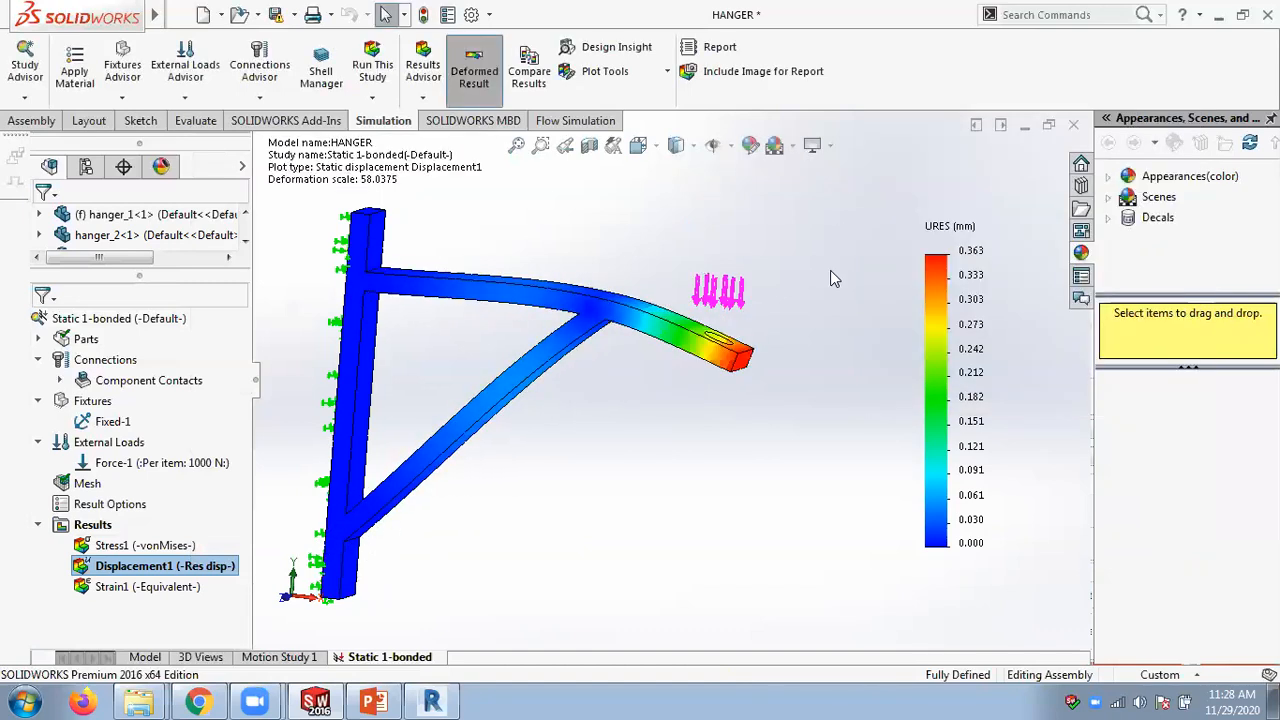
middle_drag(822, 278, 772, 306)
scroll(390, 305, down, 2)
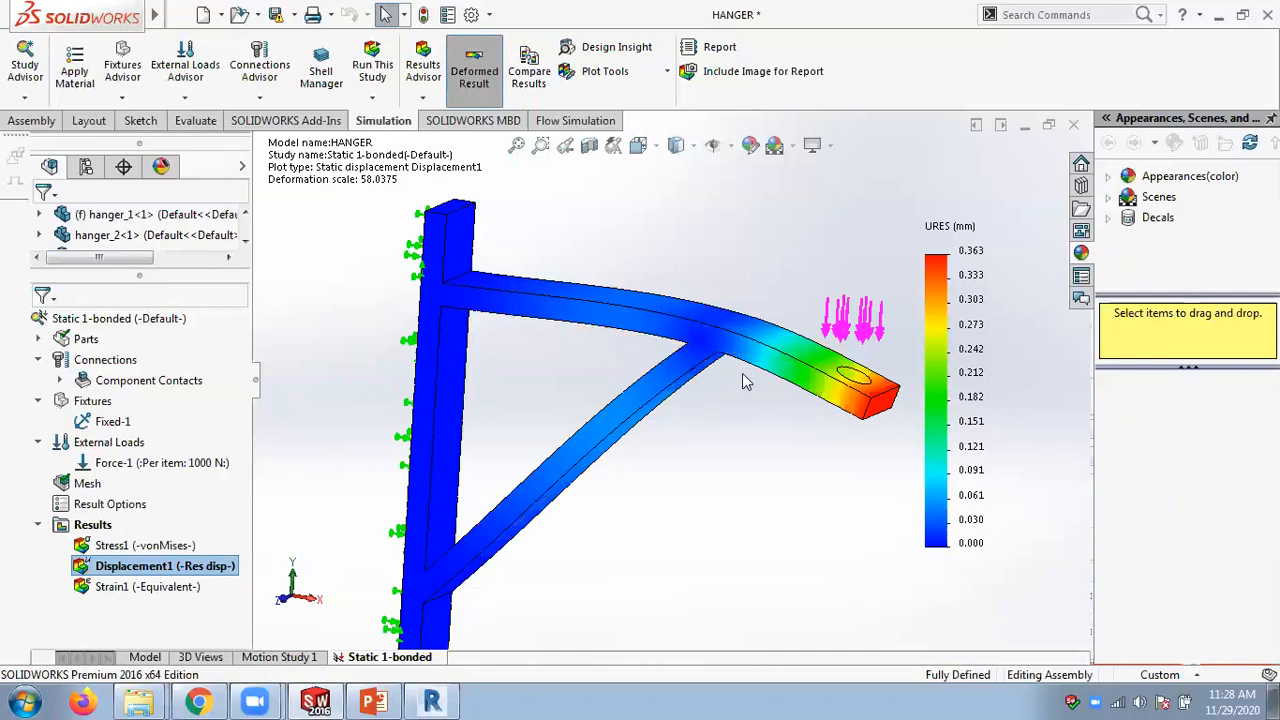
scroll(491, 405, up, 2)
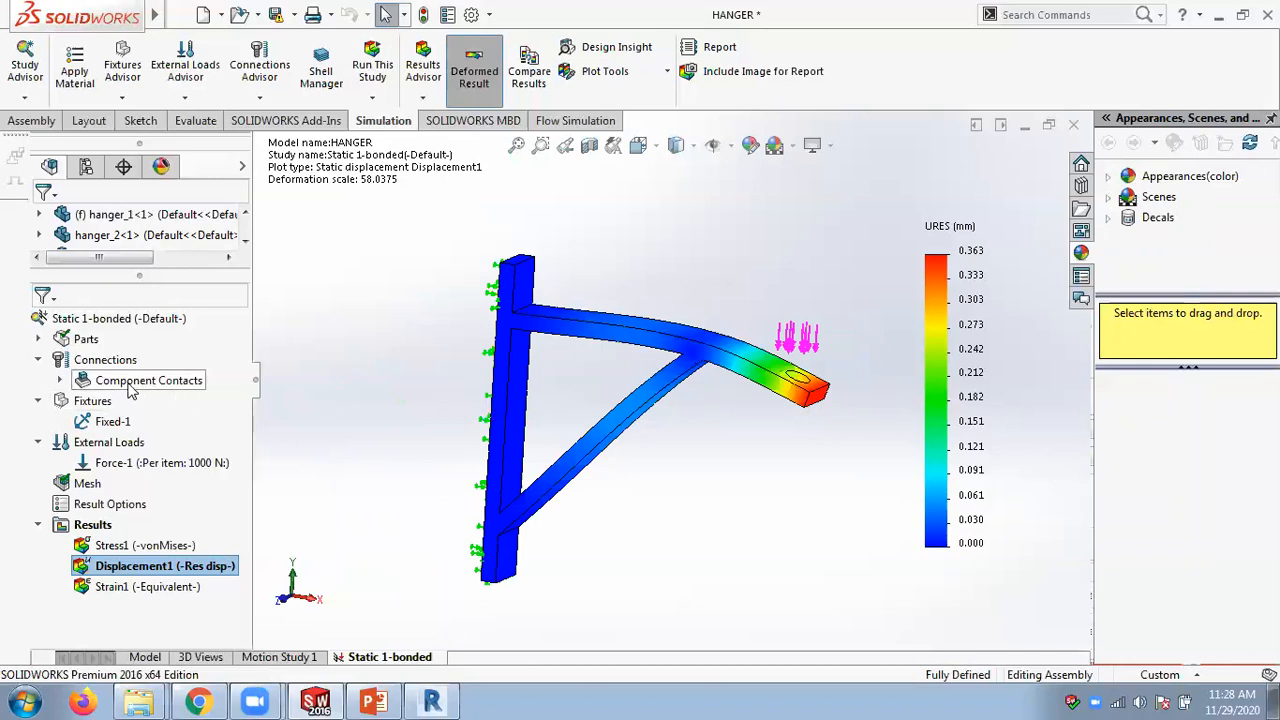
- Expand the study's component contacts and save the HANGER assembly together with all its modified parts
click(60, 381)
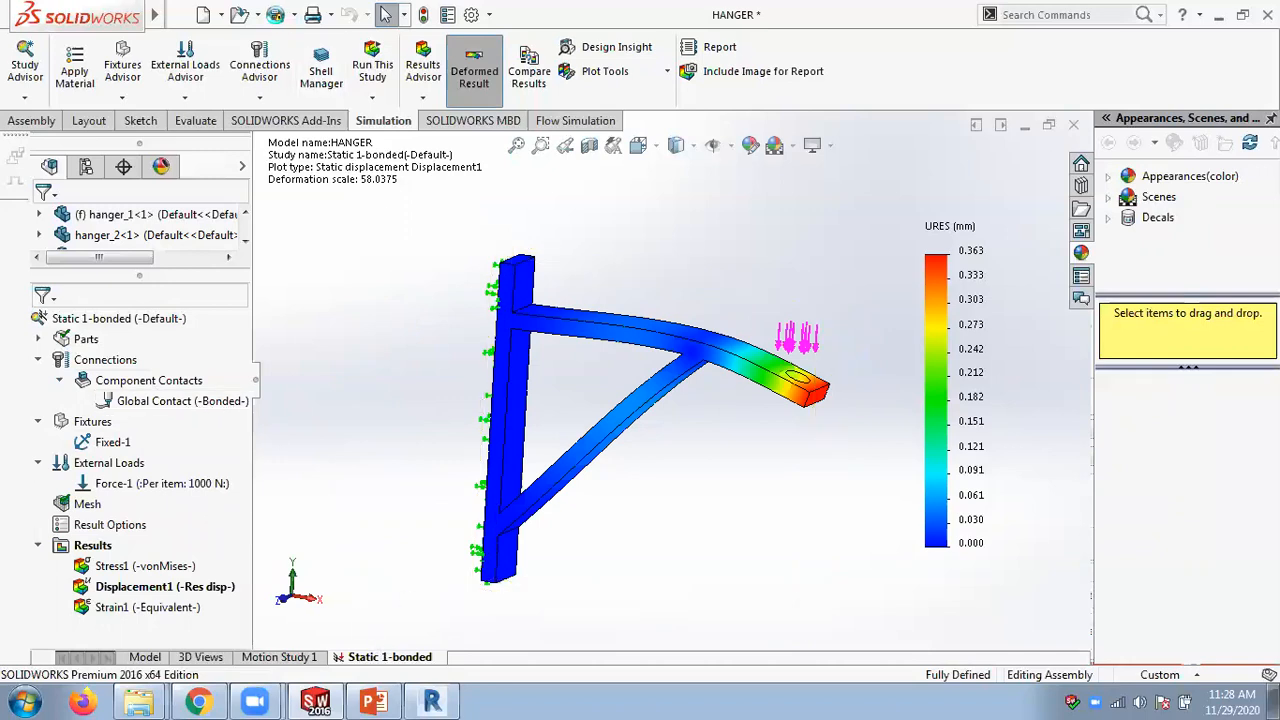
click(277, 16)
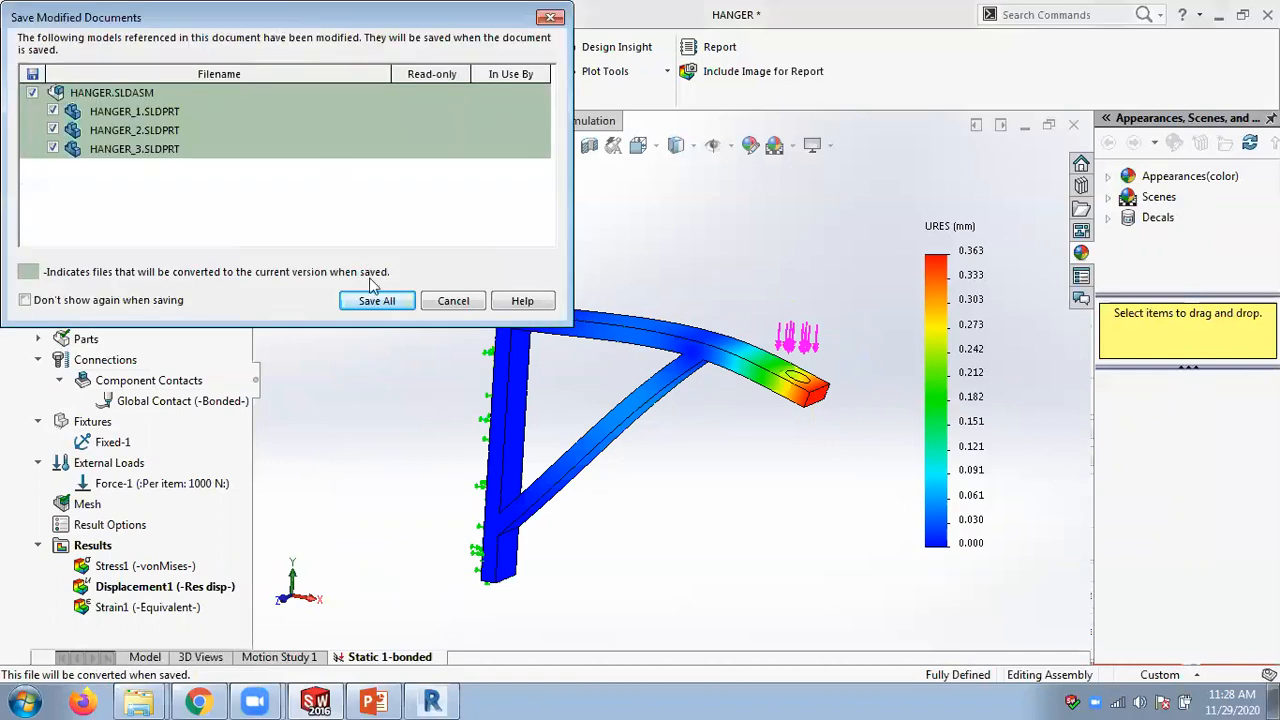
click(372, 297)
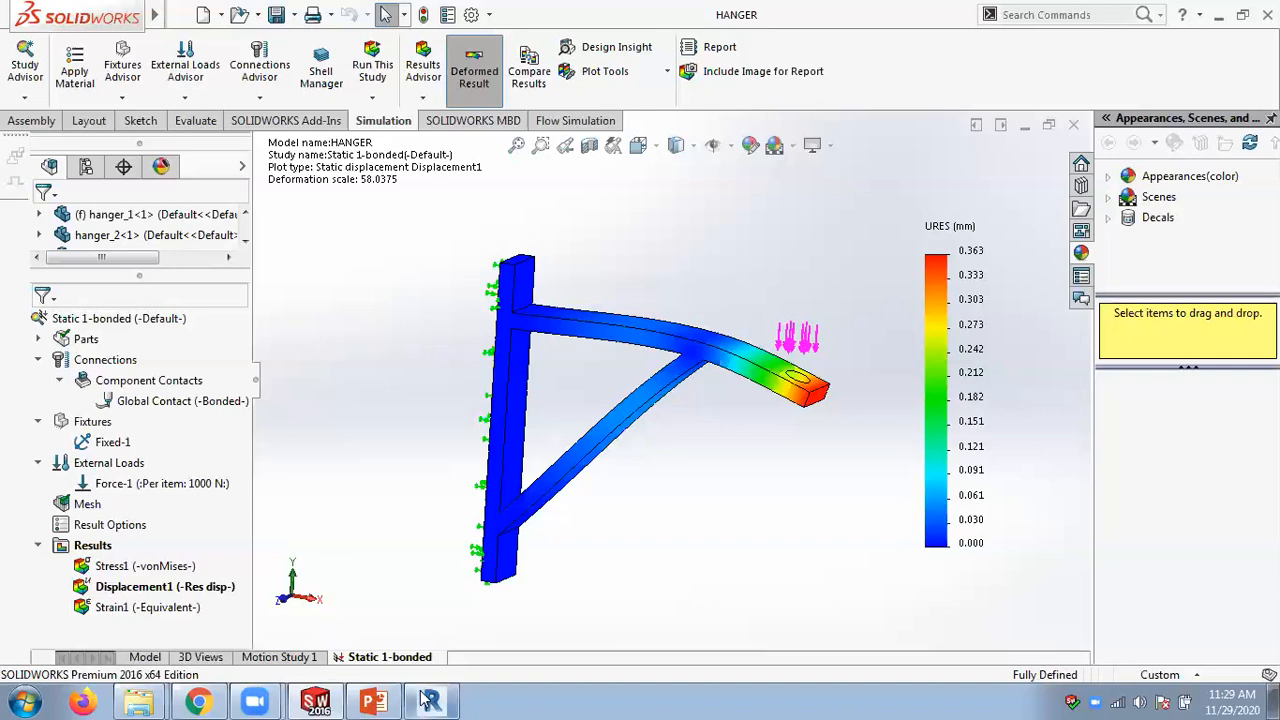
- Switch to the Autodesk Revit 2021 installer, accept the license agreement, start the installation with the default configuration, and minimize the installer
mouse_move(429, 700)
click(420, 652)
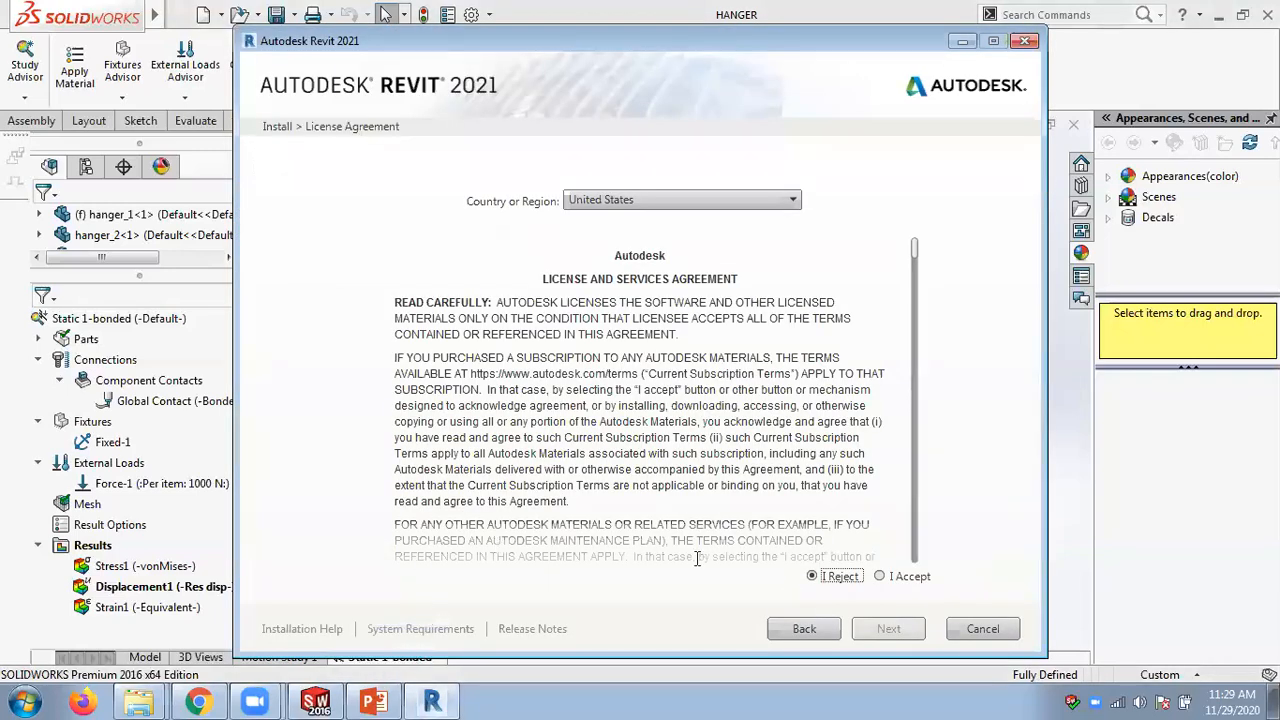
click(884, 577)
click(888, 628)
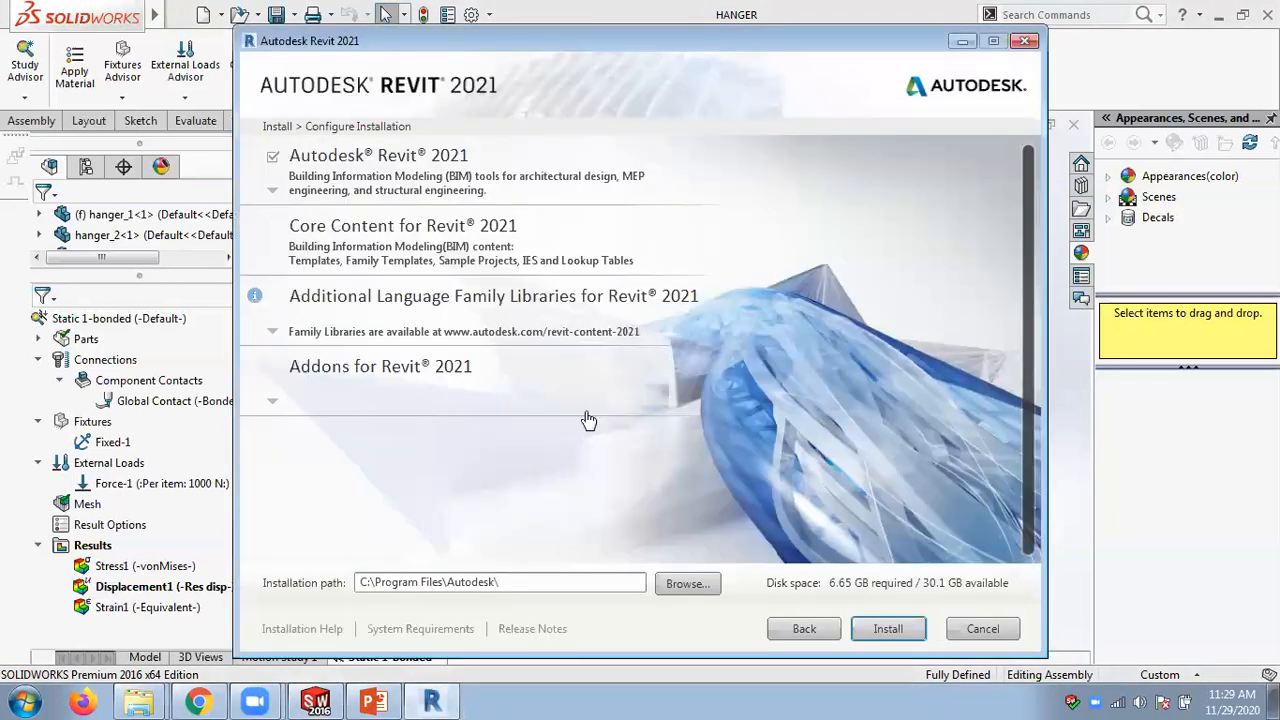
click(889, 630)
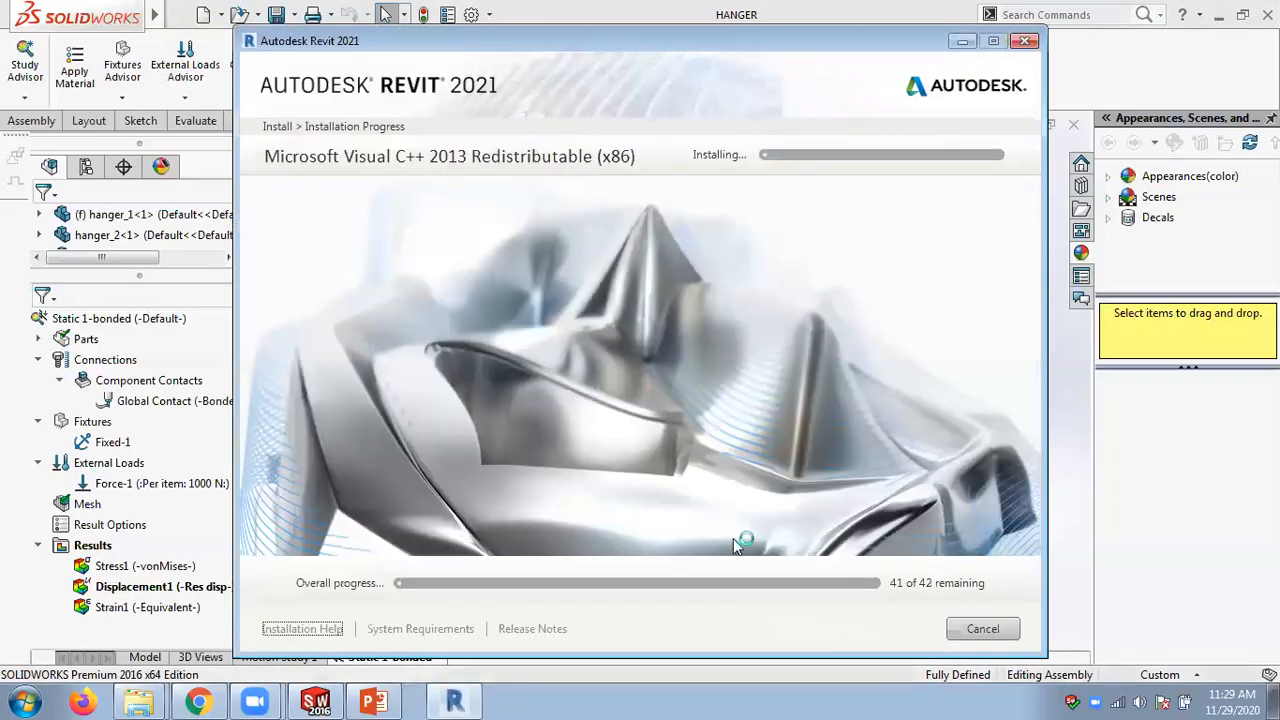
click(954, 47)
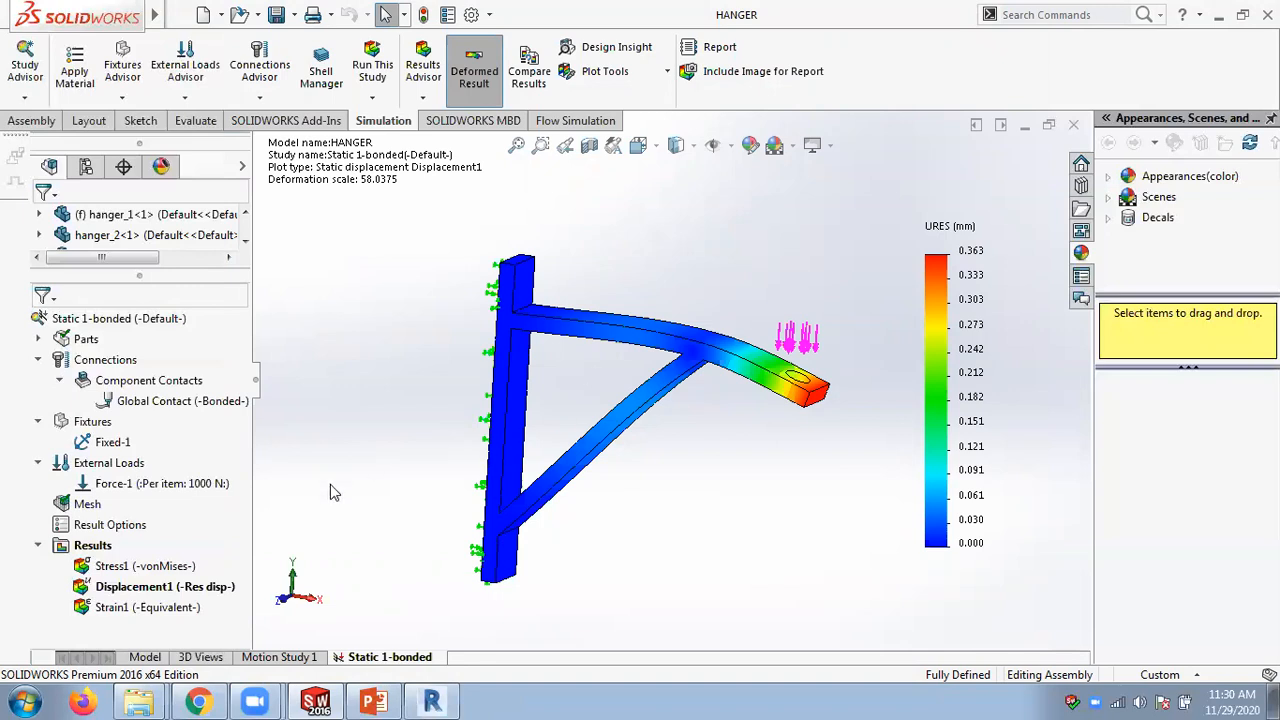
- Display the von Mises stress plot in SOLIDWORKS and set its legend numbers to floating format
double_click(175, 566)
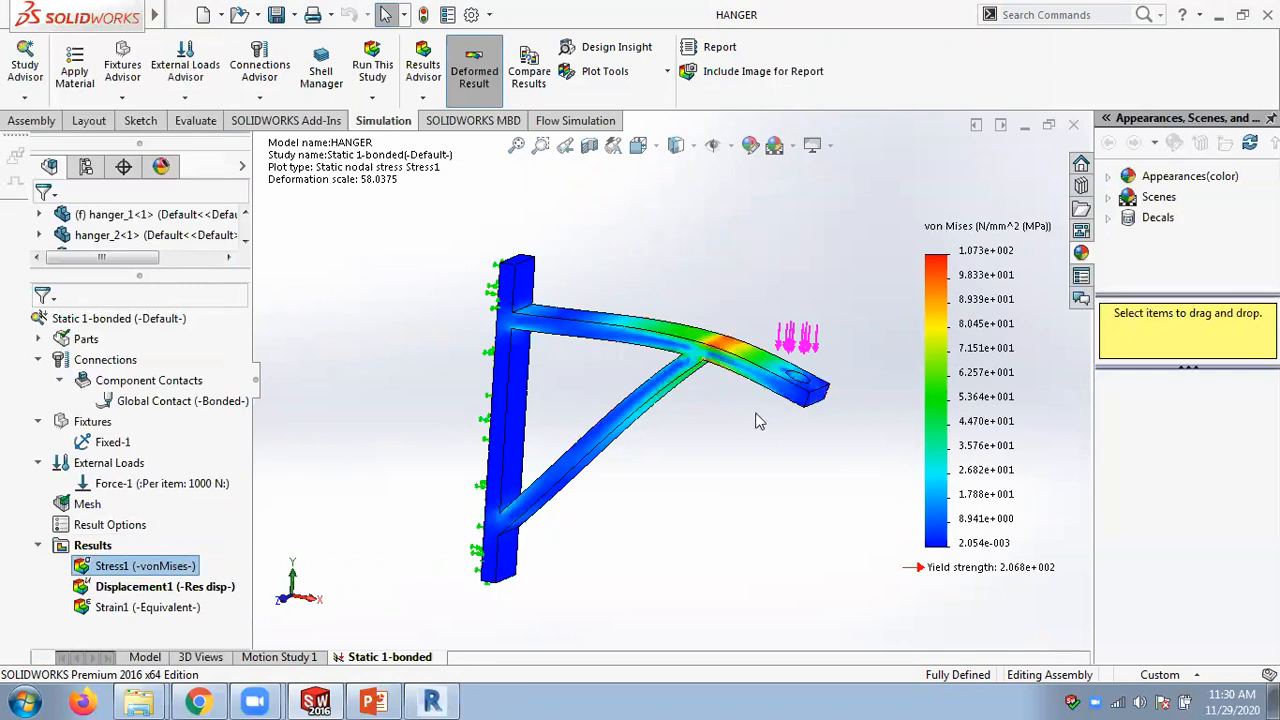
right_click(965, 306)
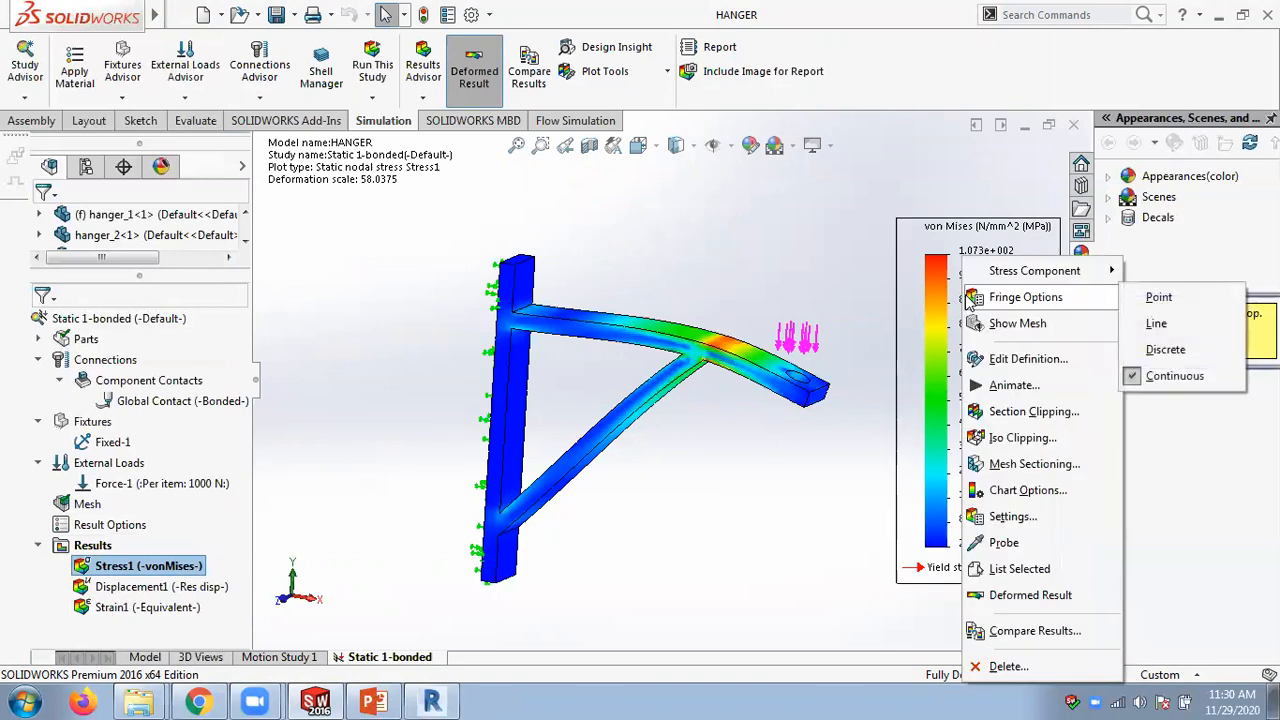
click(1031, 364)
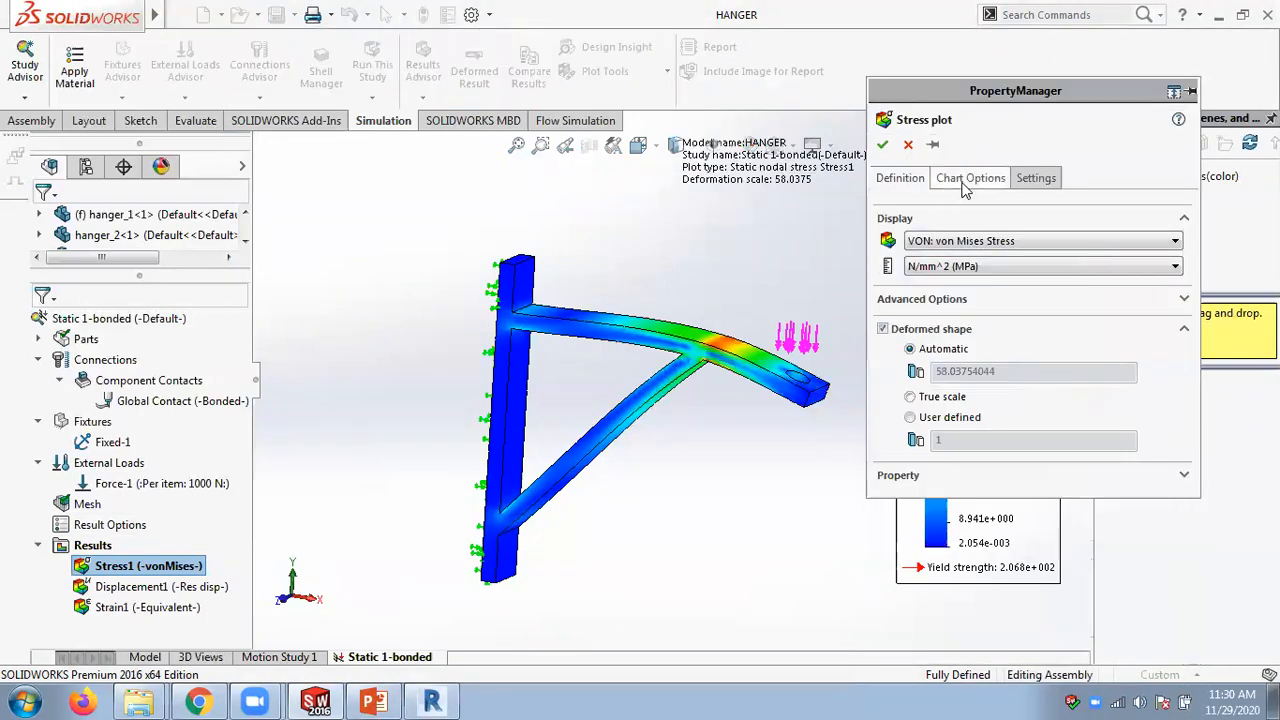
click(970, 180)
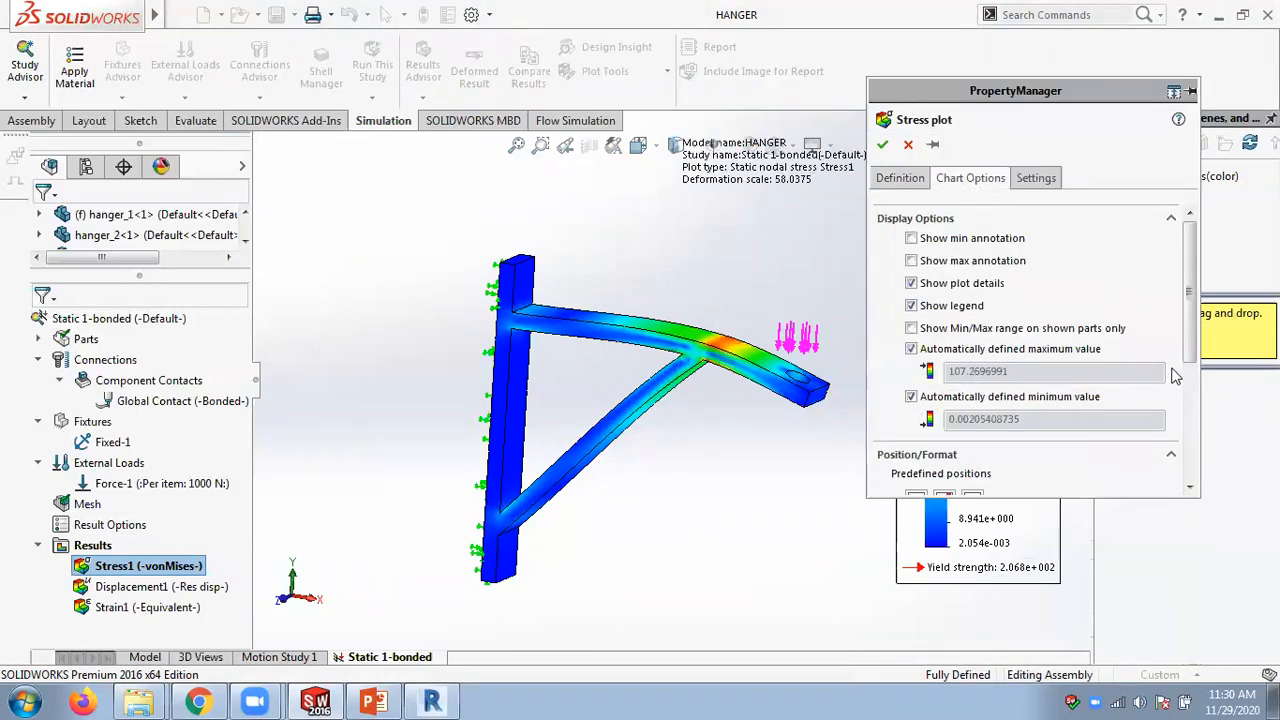
scroll(1189, 380, down, 3)
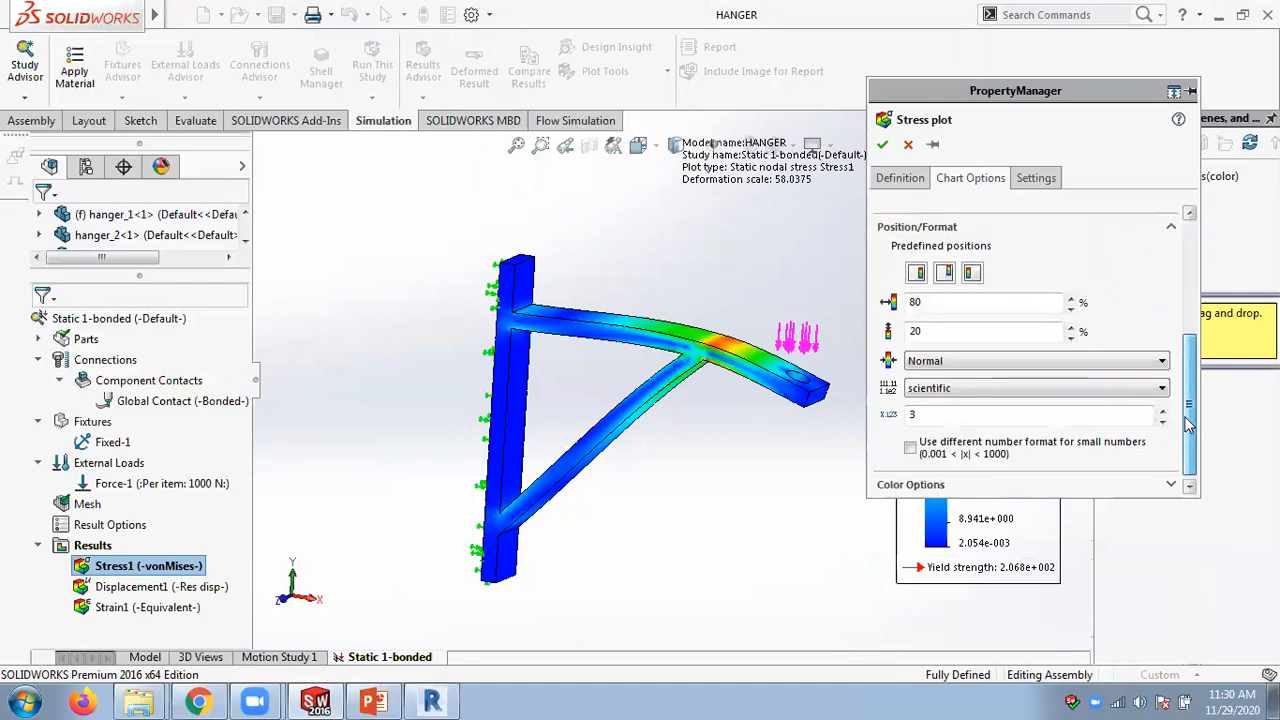
click(955, 390)
click(935, 420)
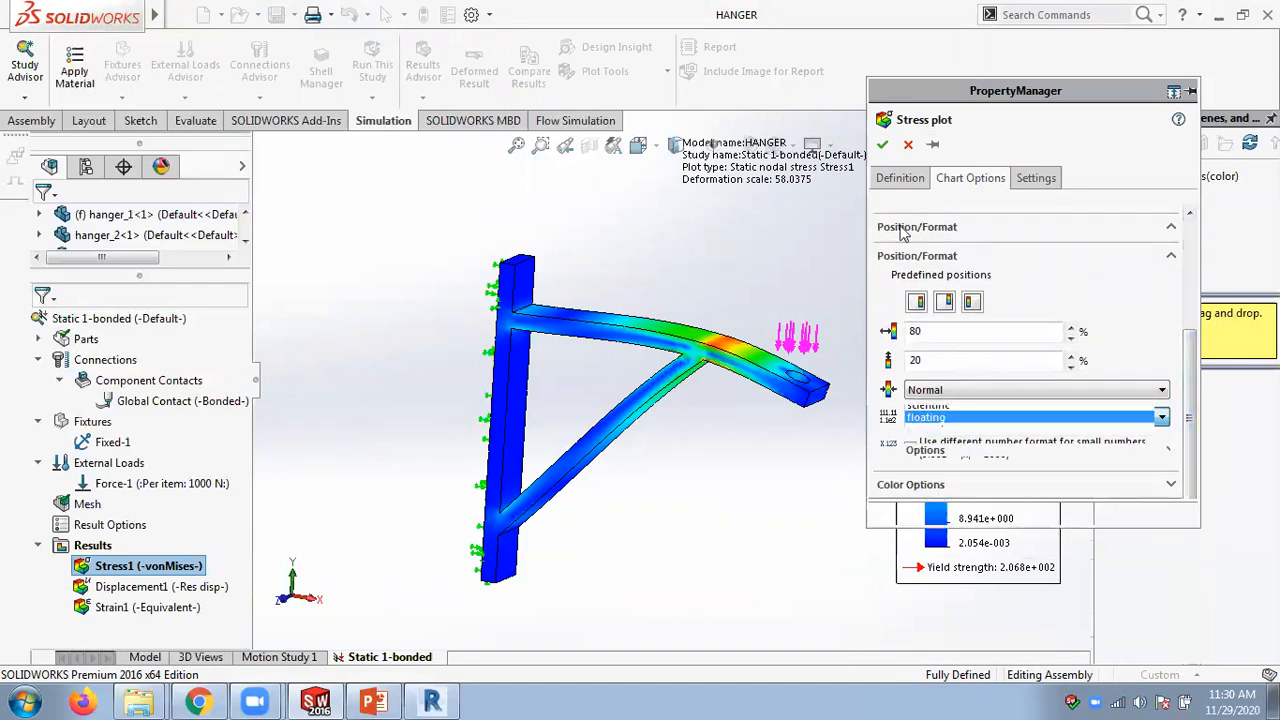
click(884, 147)
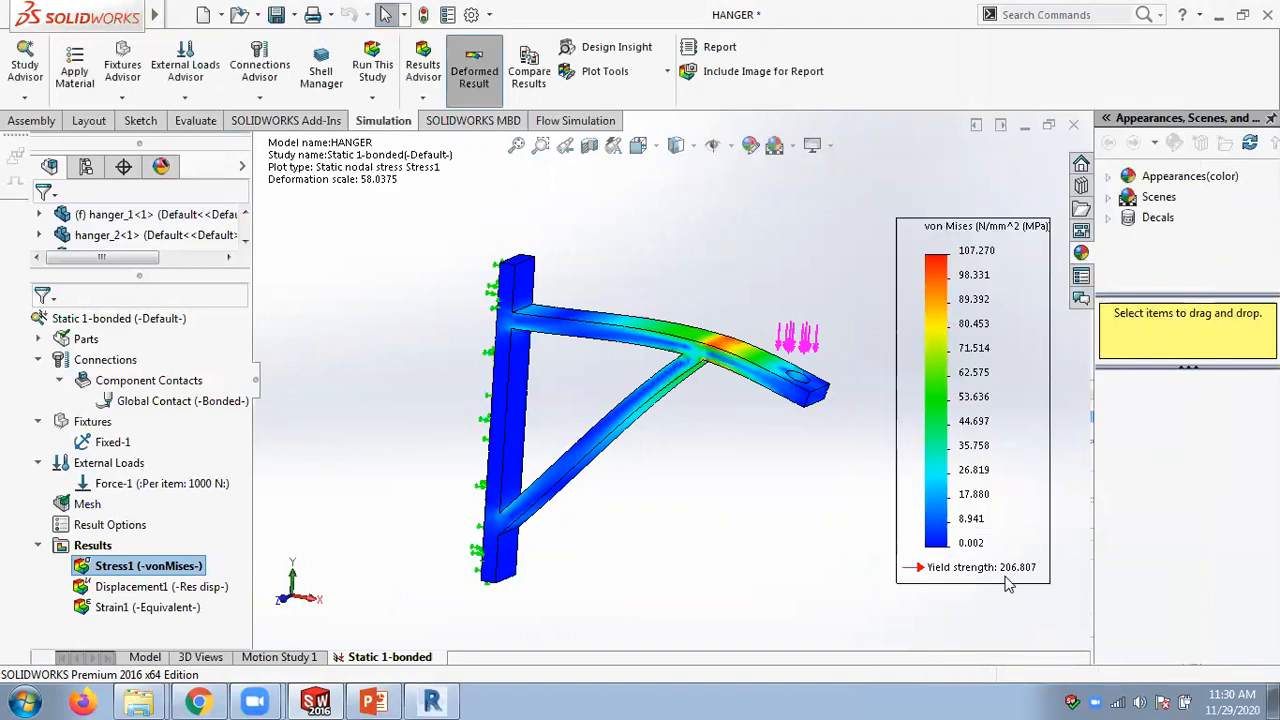
double_click(966, 256)
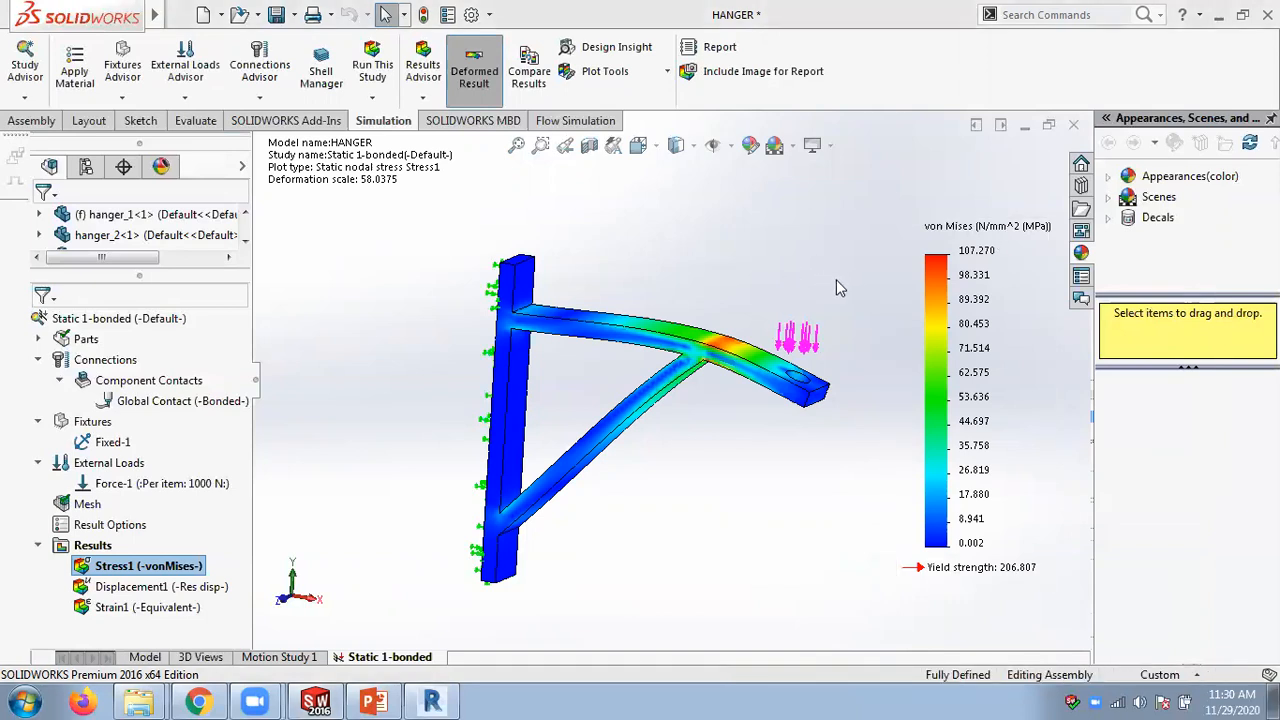
mouse_move(742, 232)
middle_down()
mouse_move(717, 246)
mouse_move(752, 201)
mouse_move(732, 216)
middle_up()
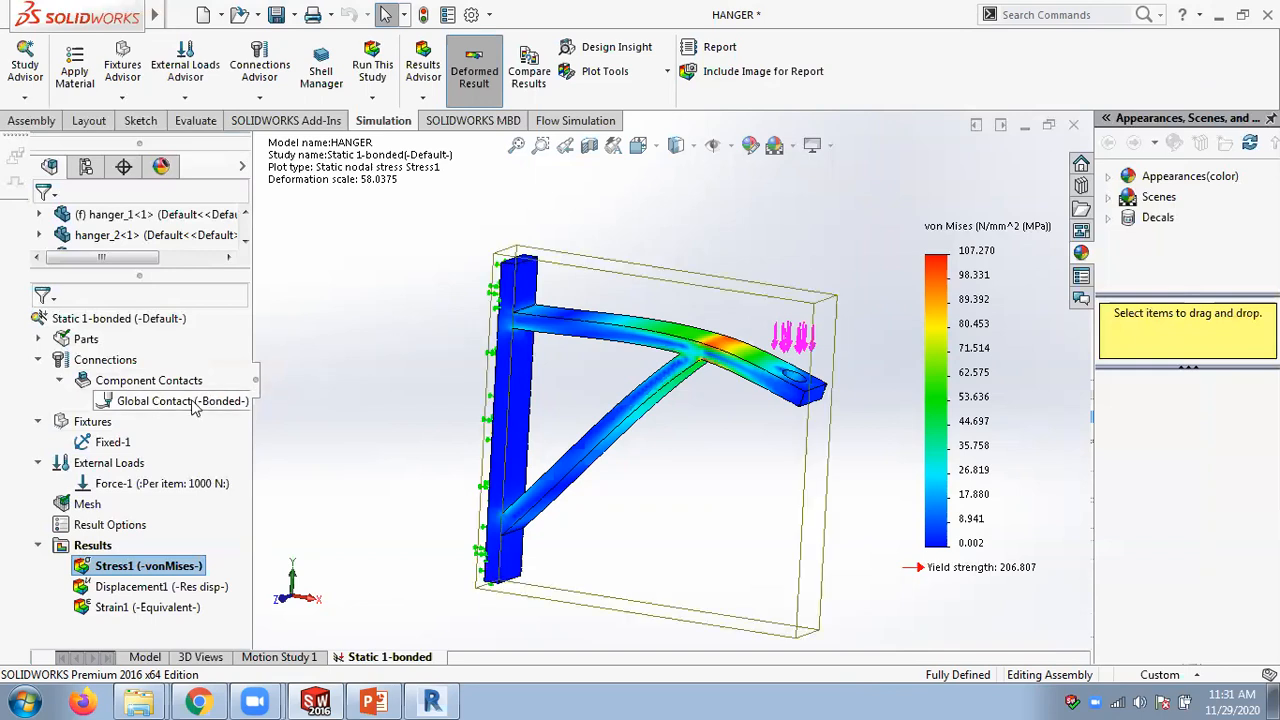
- Switch to the PowerPoint slides and examine the Apply Boundary Conditions and Local Contact Set figures on slides 9 and 10
click(373, 700)
click(373, 700)
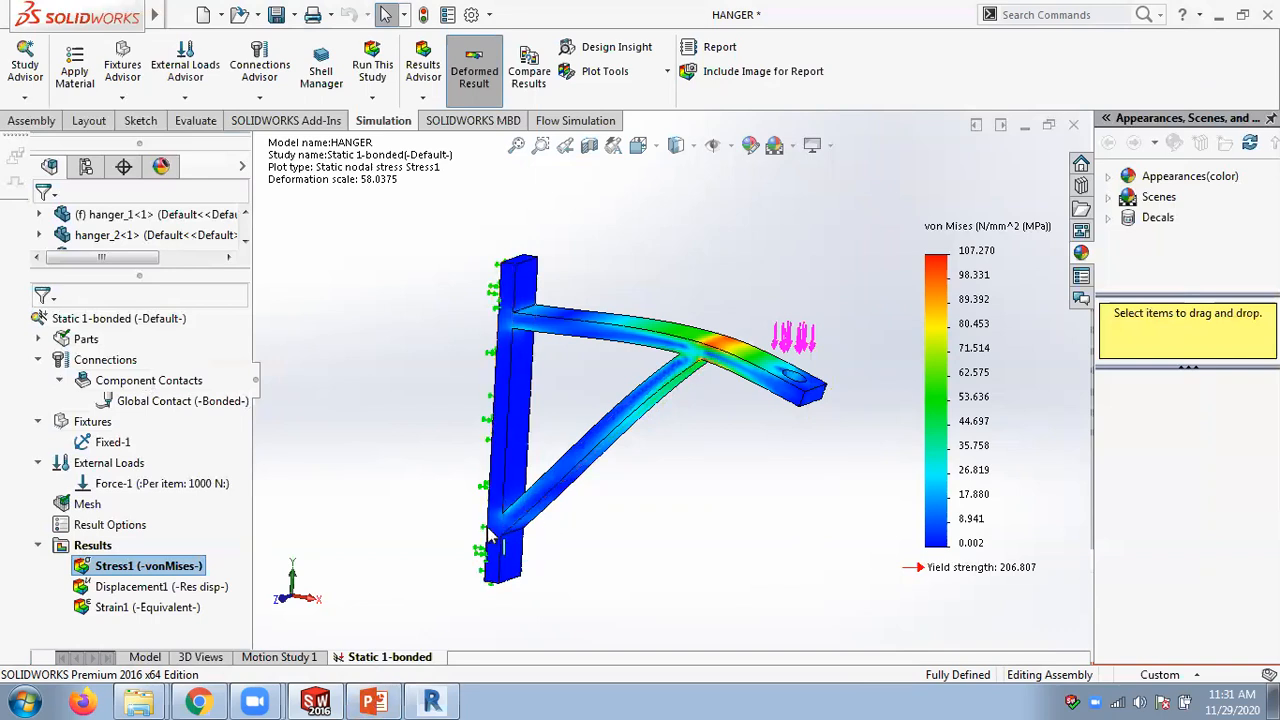
click(373, 700)
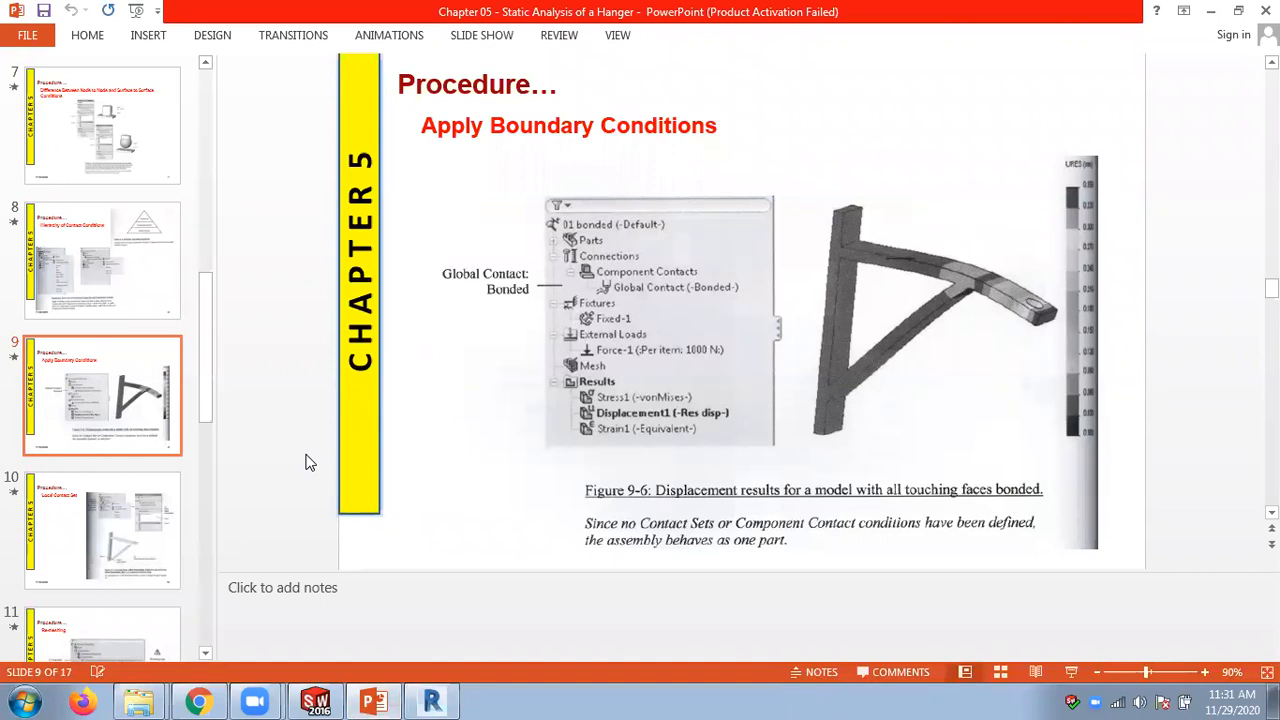
scroll(294, 428, down, 1)
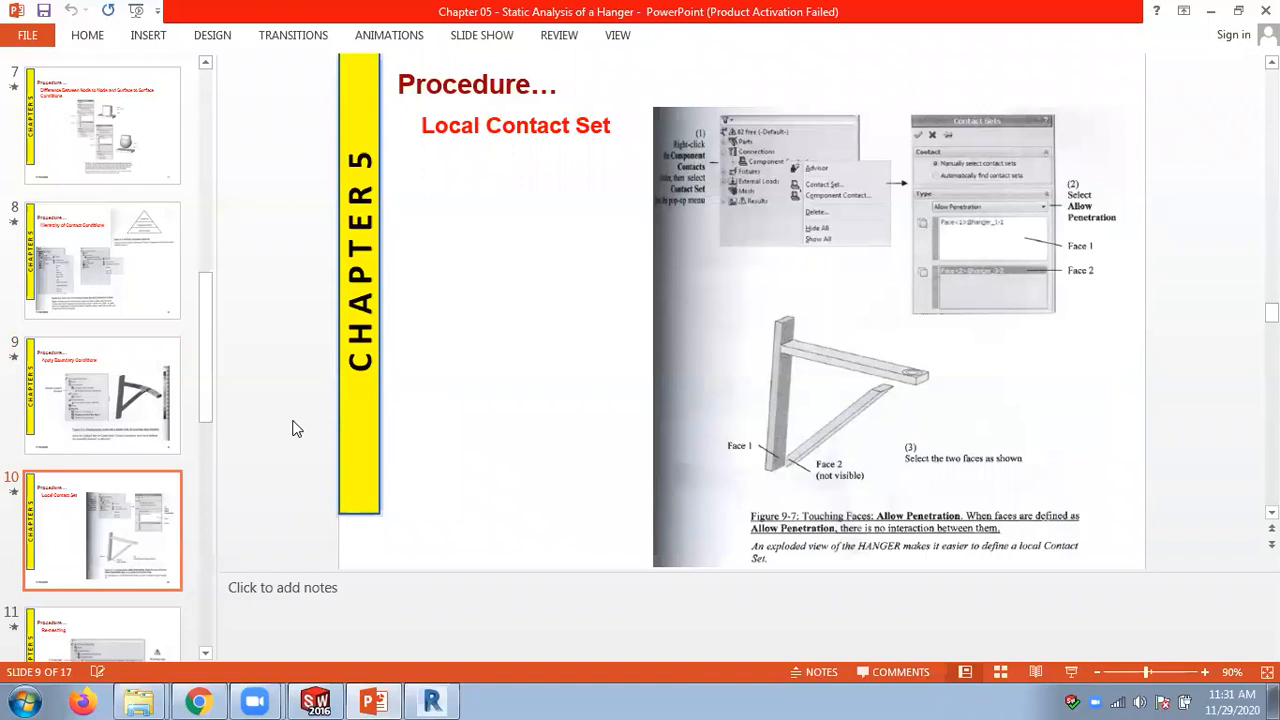
scroll(294, 428, up, 1)
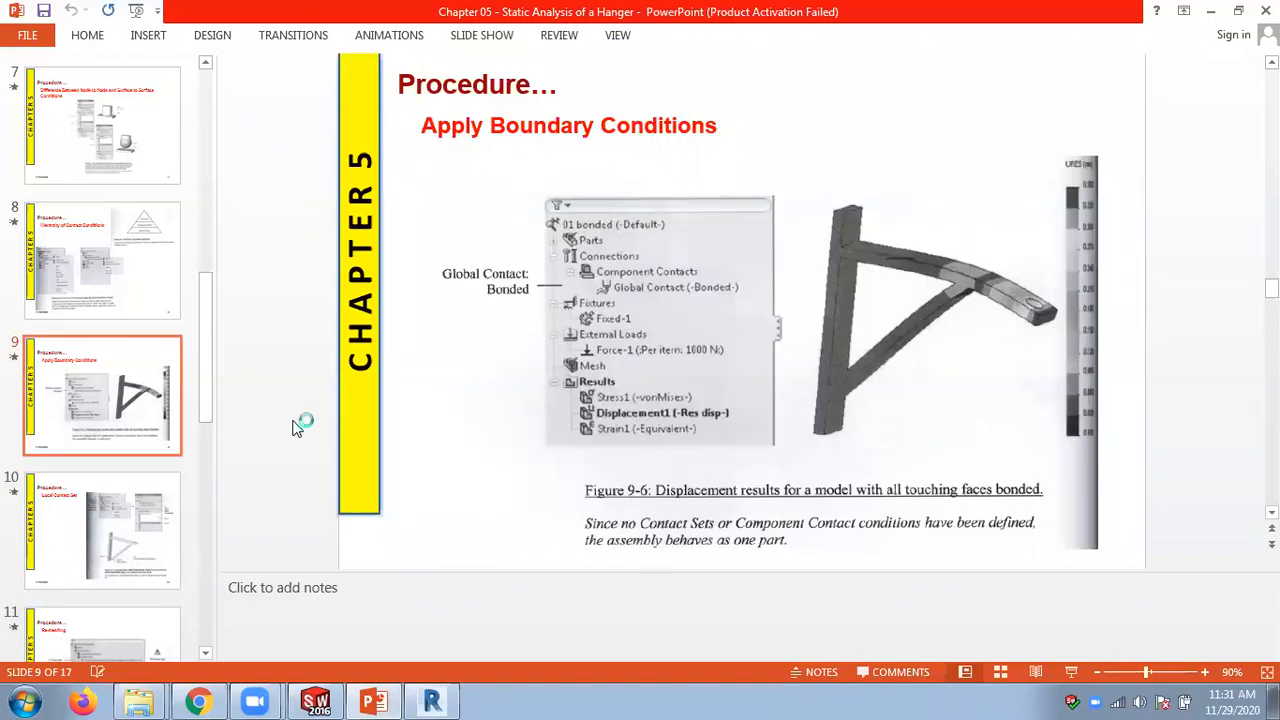
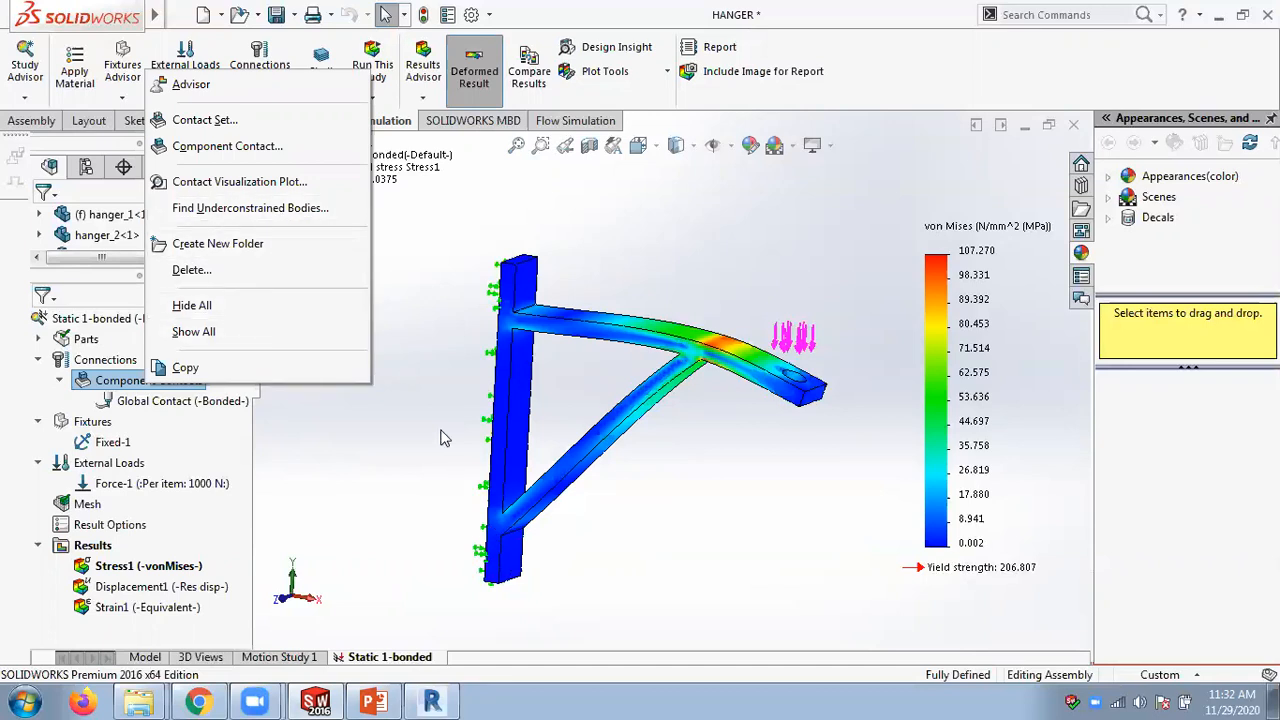
click(204, 122)
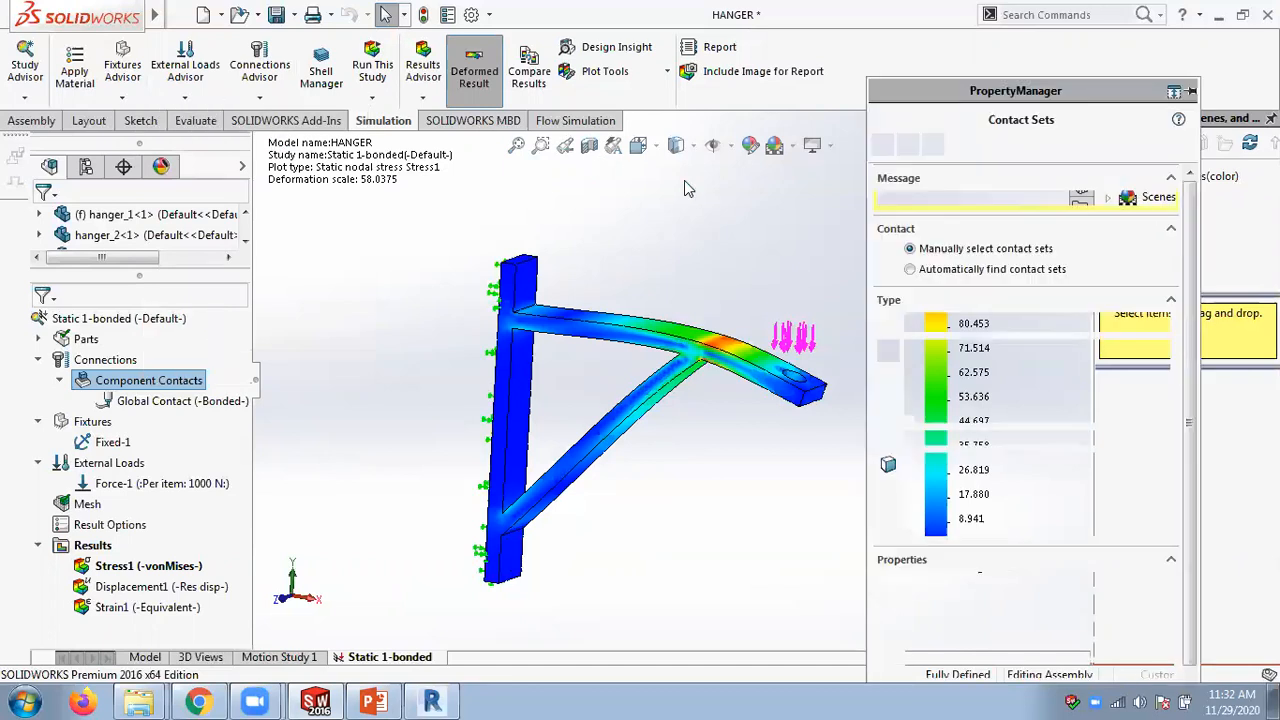
click(969, 321)
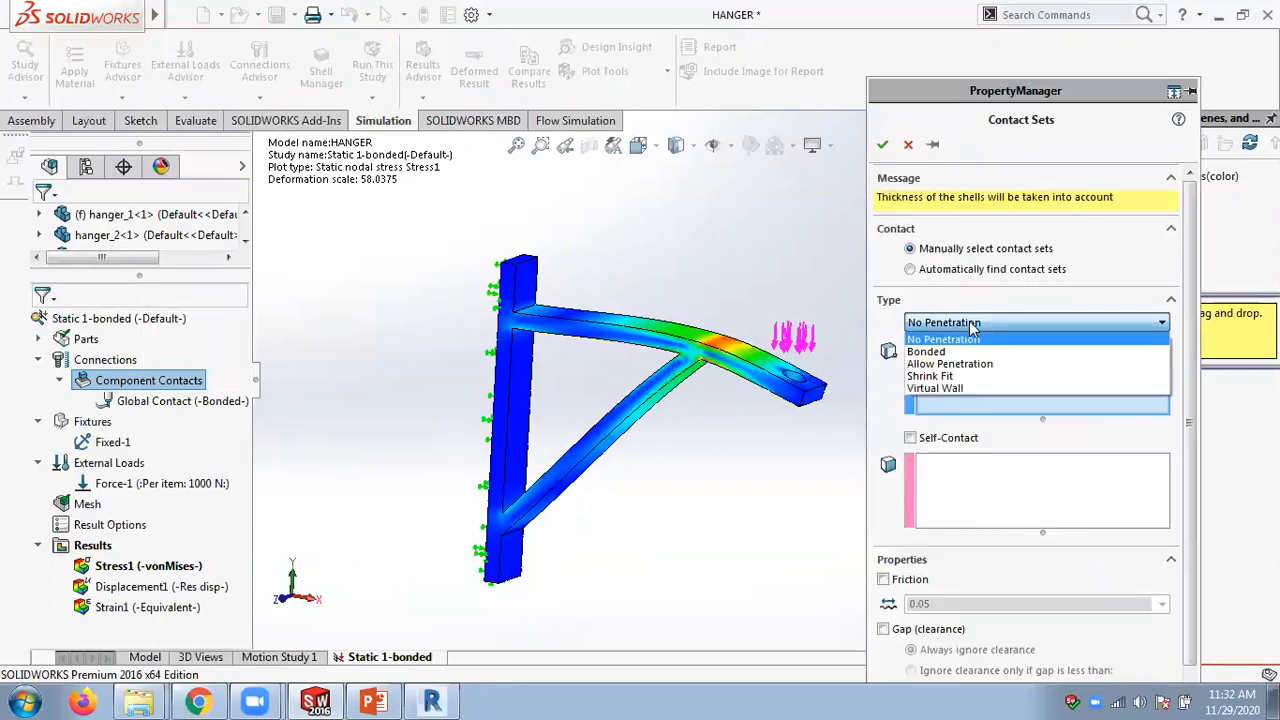
click(975, 365)
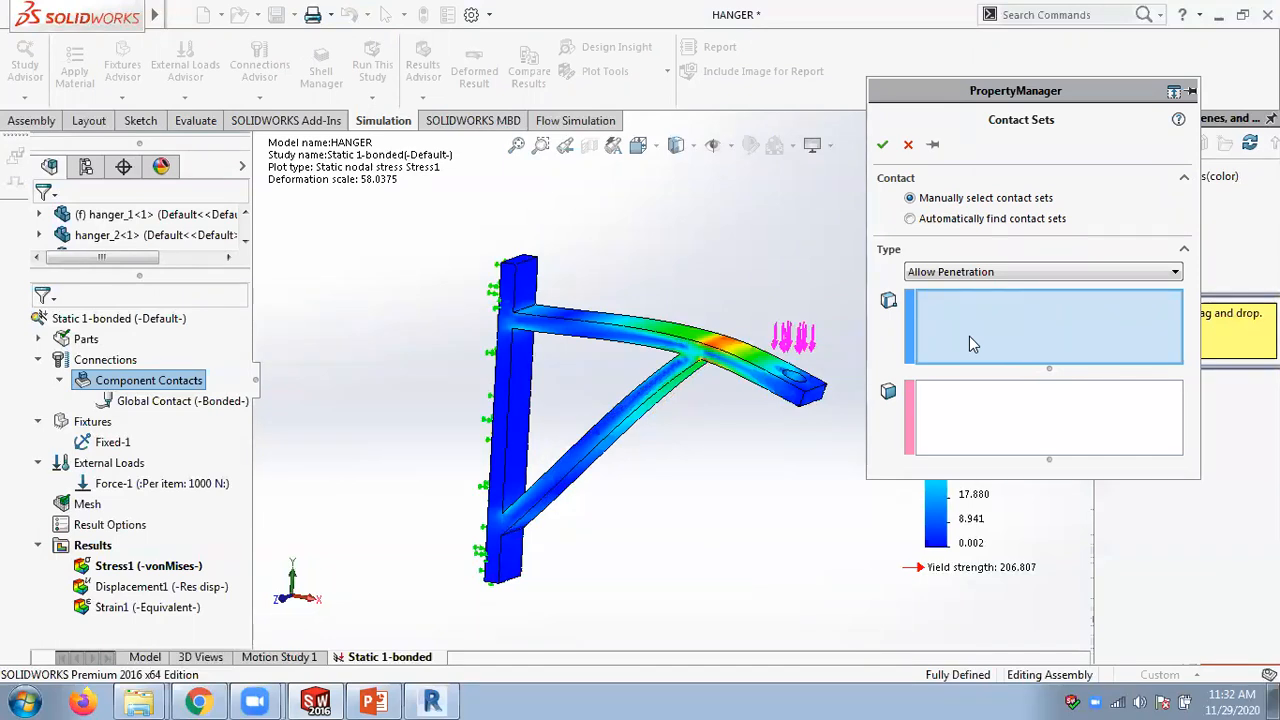
click(517, 559)
mouse_move(416, 407)
middle_down()
mouse_move(517, 437)
mouse_move(430, 389)
middle_up()
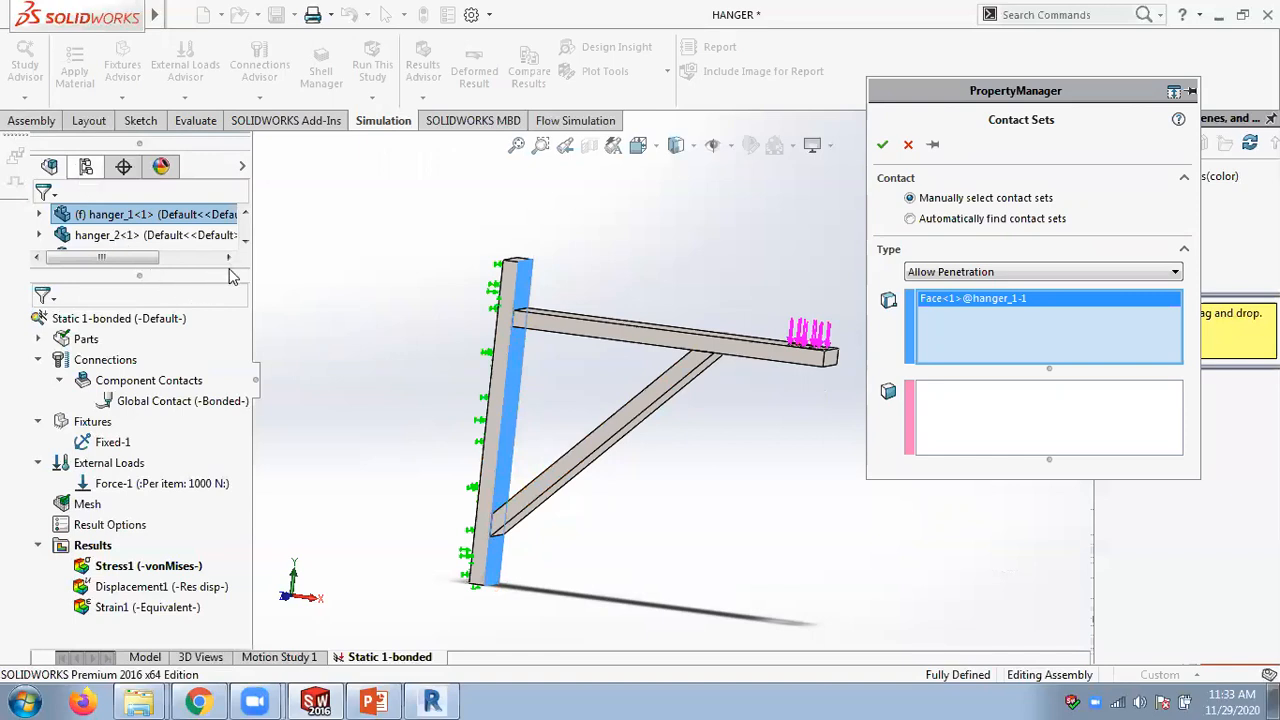
drag(224, 272, 204, 385)
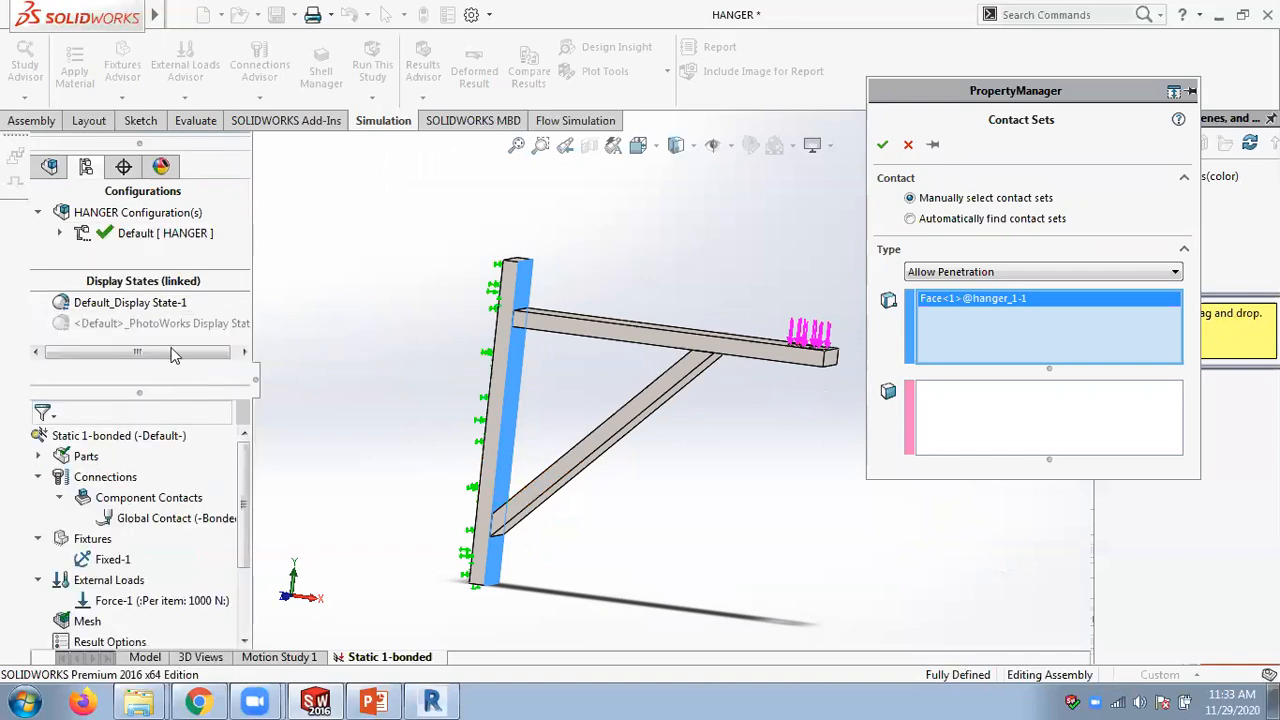
click(59, 233)
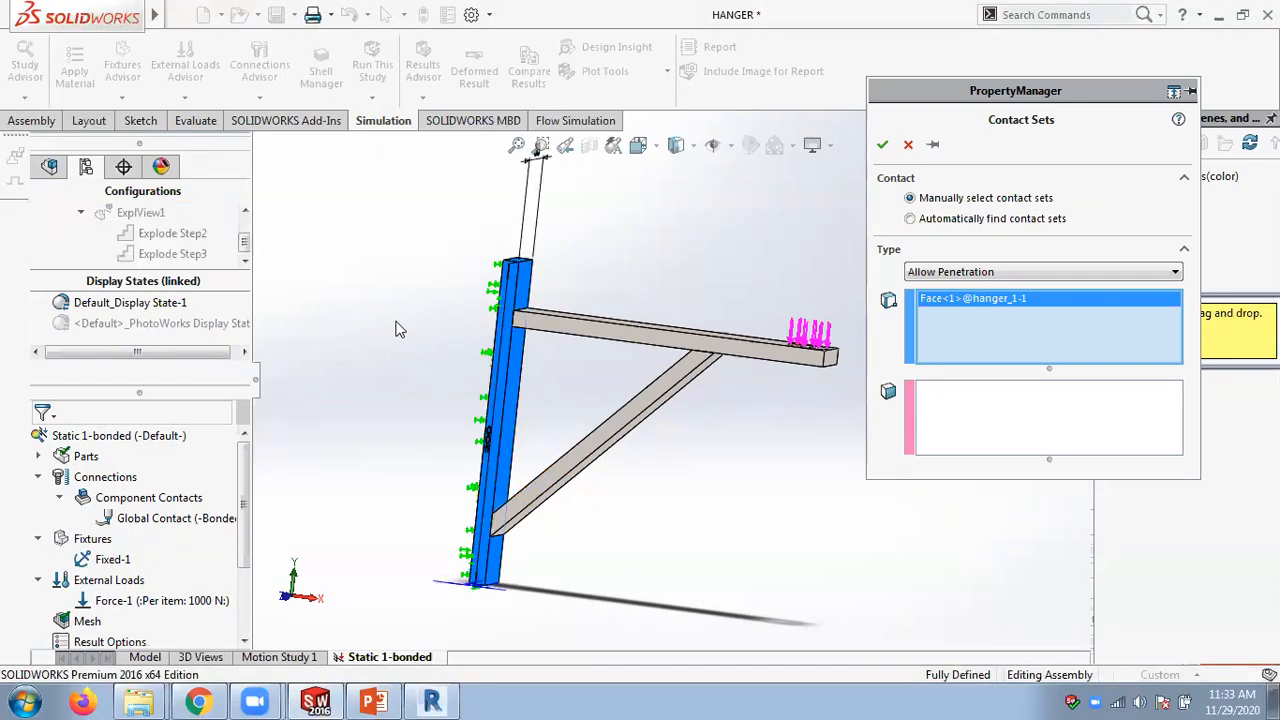
middle_drag(392, 327, 470, 354)
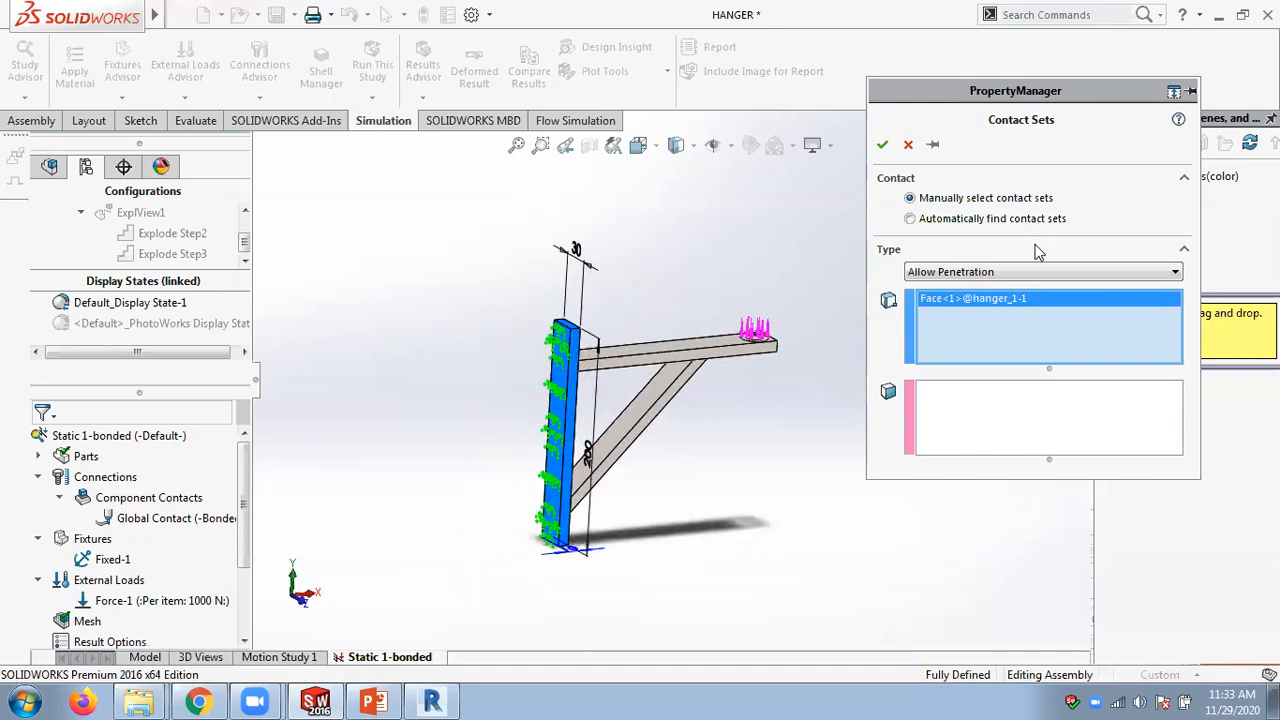
click(909, 146)
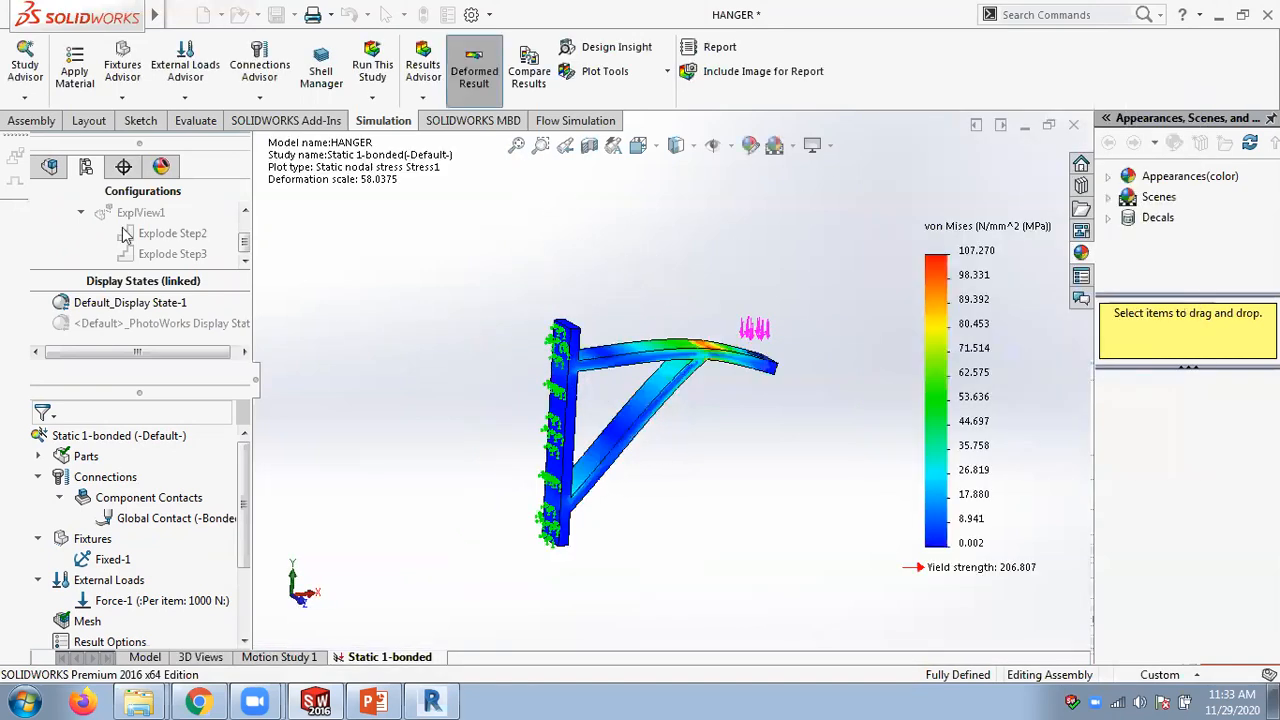
- Try to explode the HANGER assembly with ExplView1 while the stress plot is displayed, and collapse it again
double_click(172, 235)
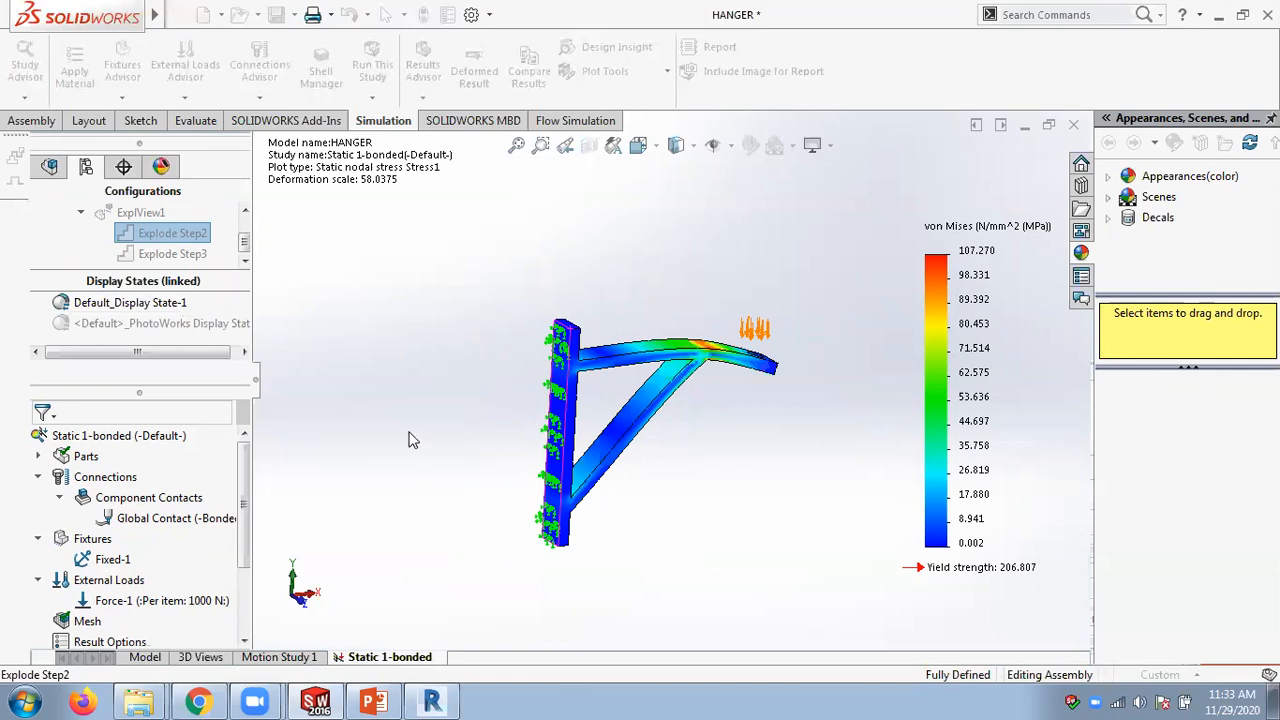
click(193, 251)
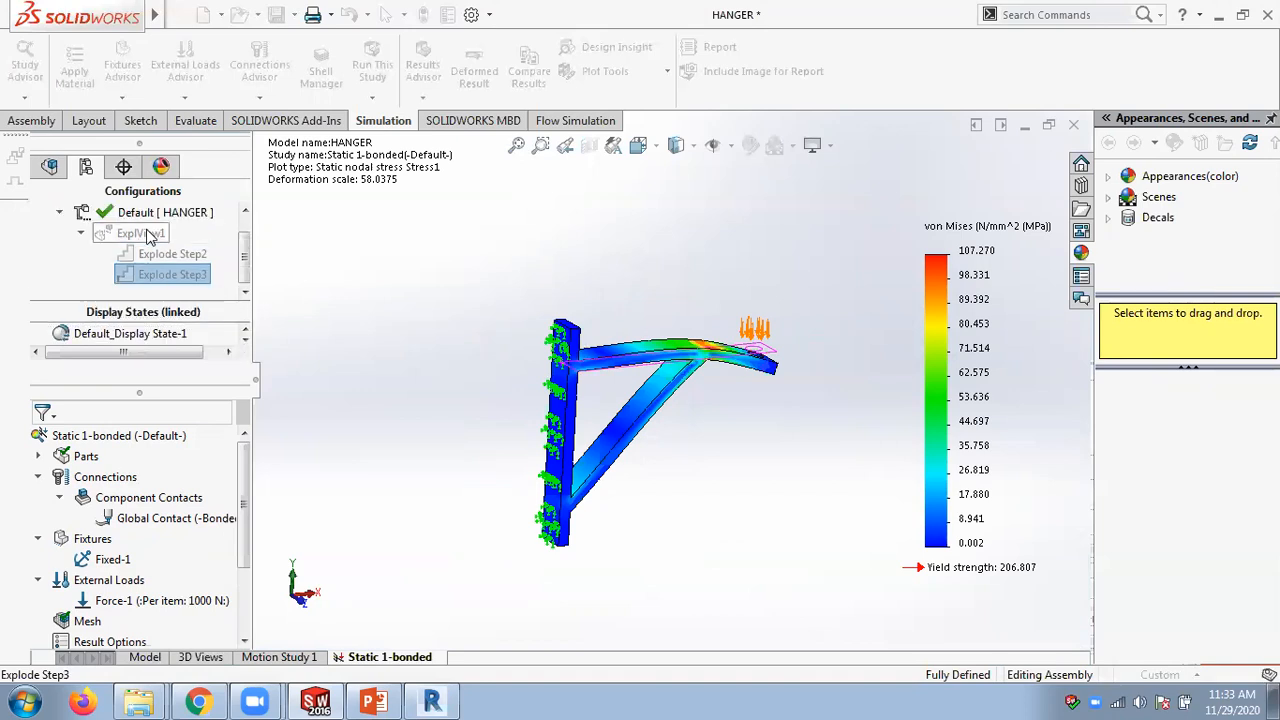
right_click(152, 235)
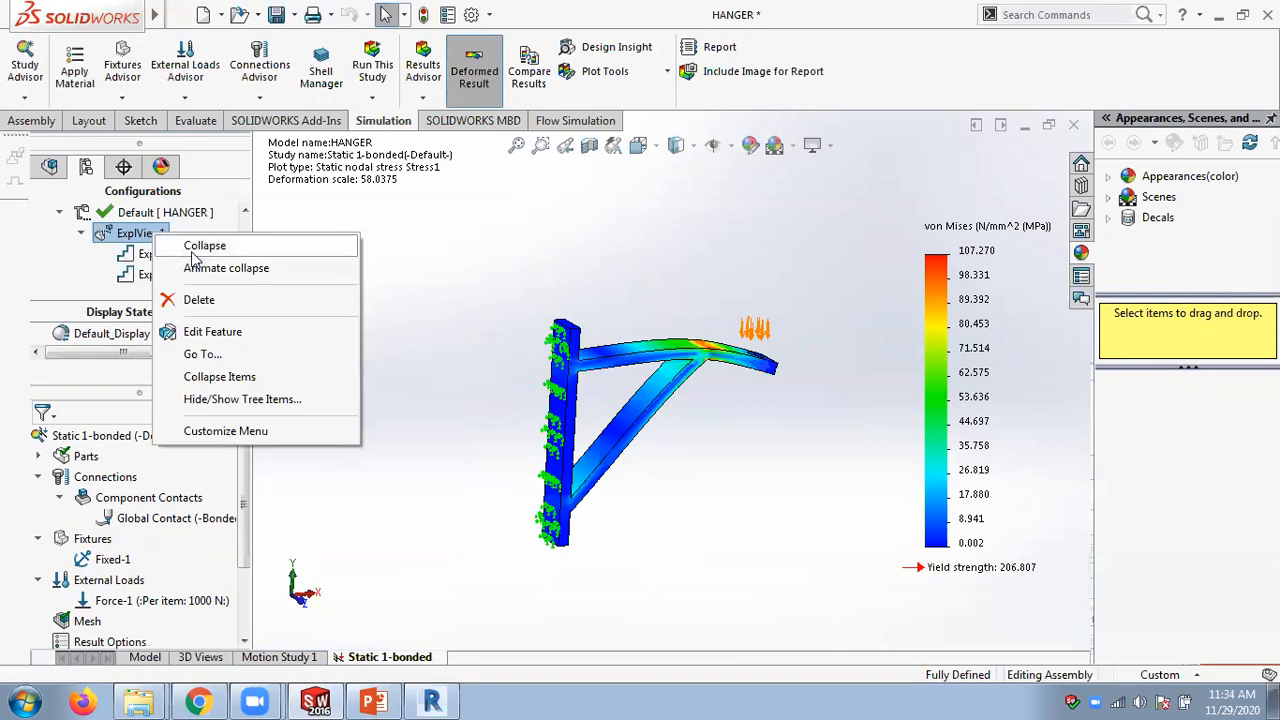
click(193, 250)
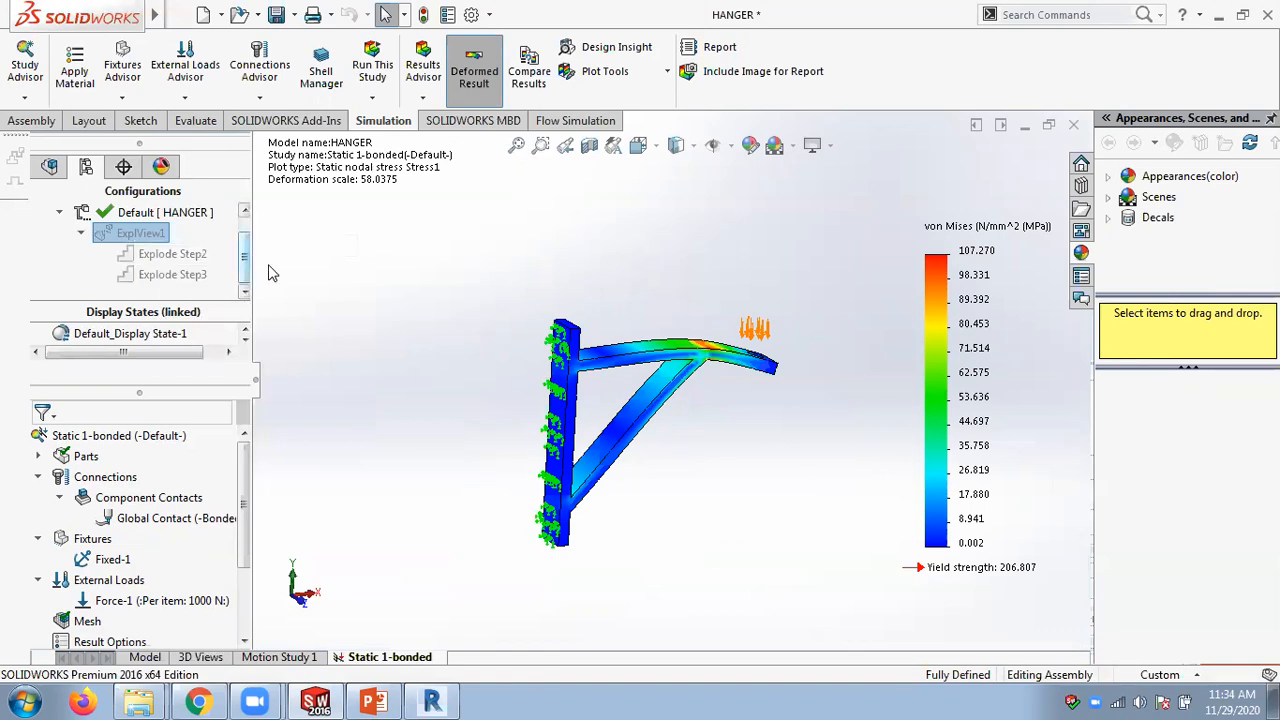
- Explode the HANGER assembly with ExplView1 in the model view and return to the Static 1-bonded study
click(147, 659)
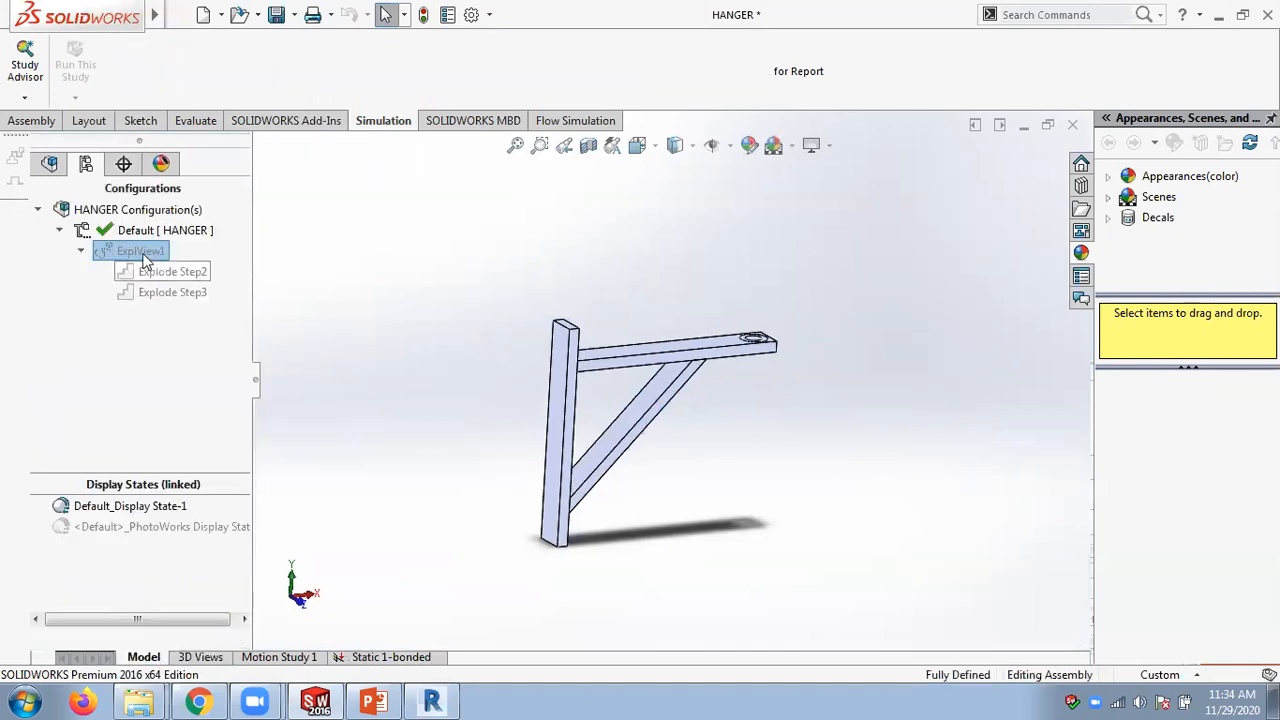
right_click(145, 253)
click(168, 268)
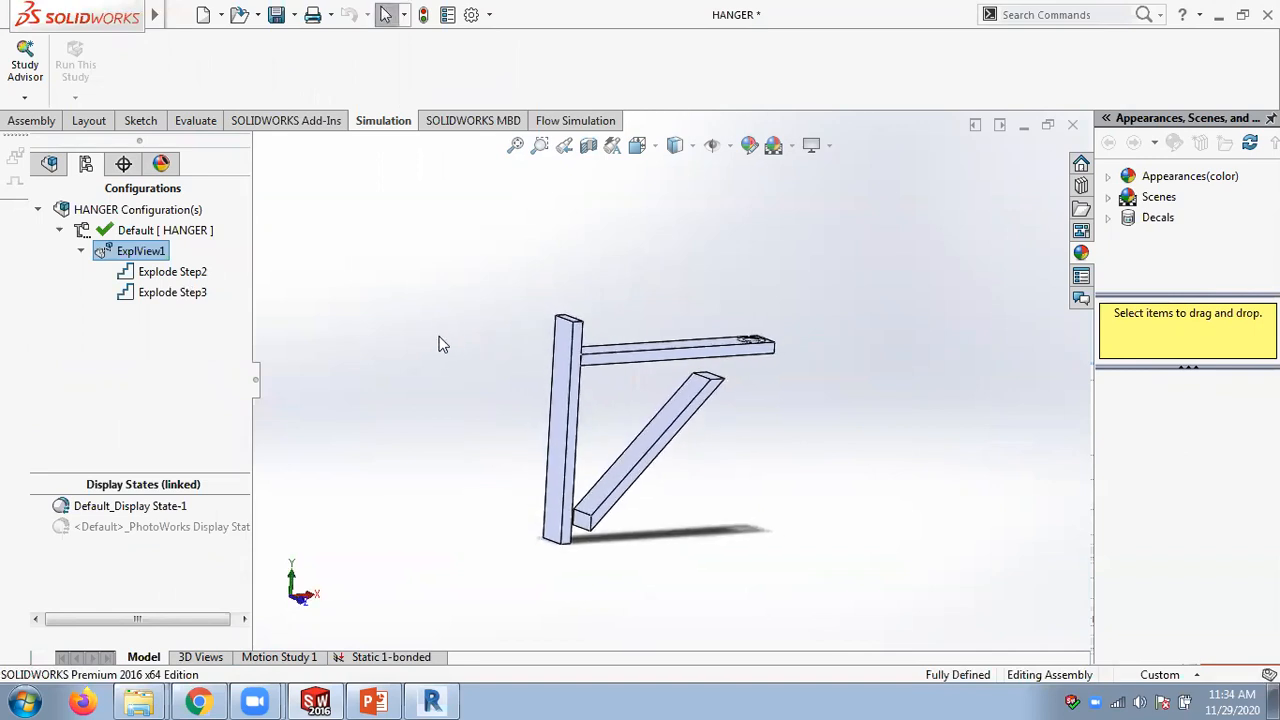
click(377, 658)
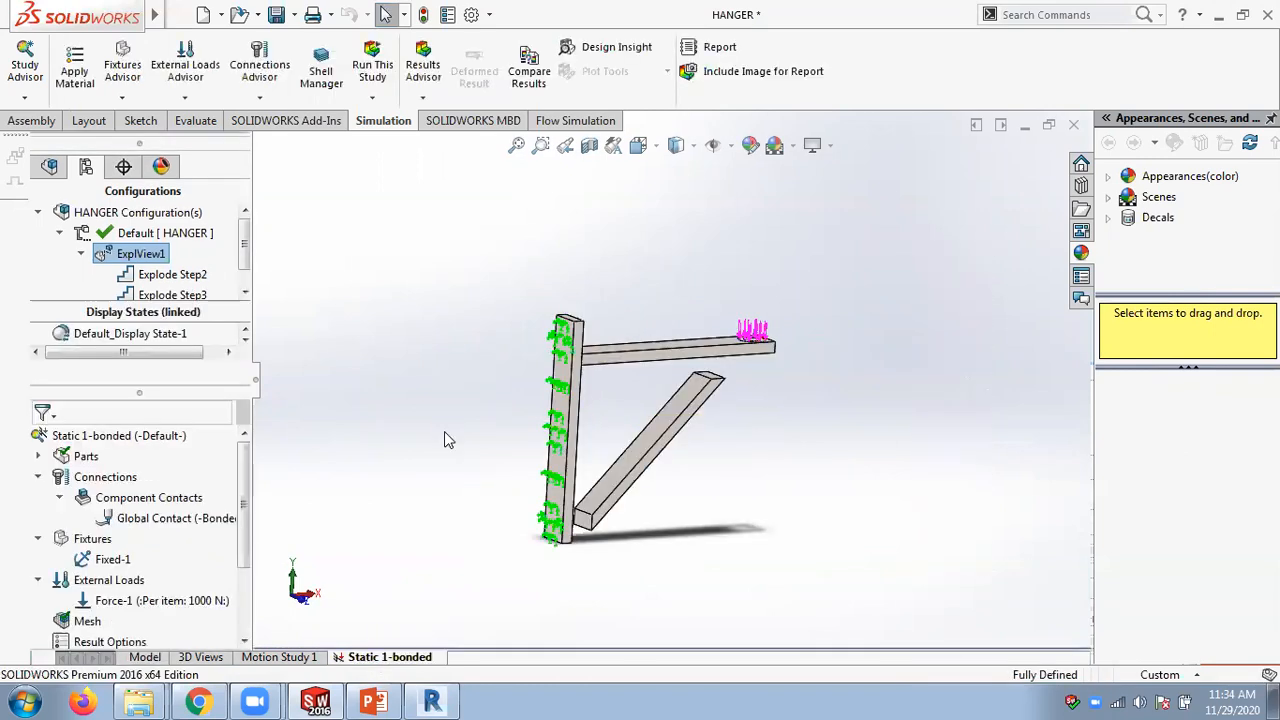
middle_drag(448, 342, 446, 385)
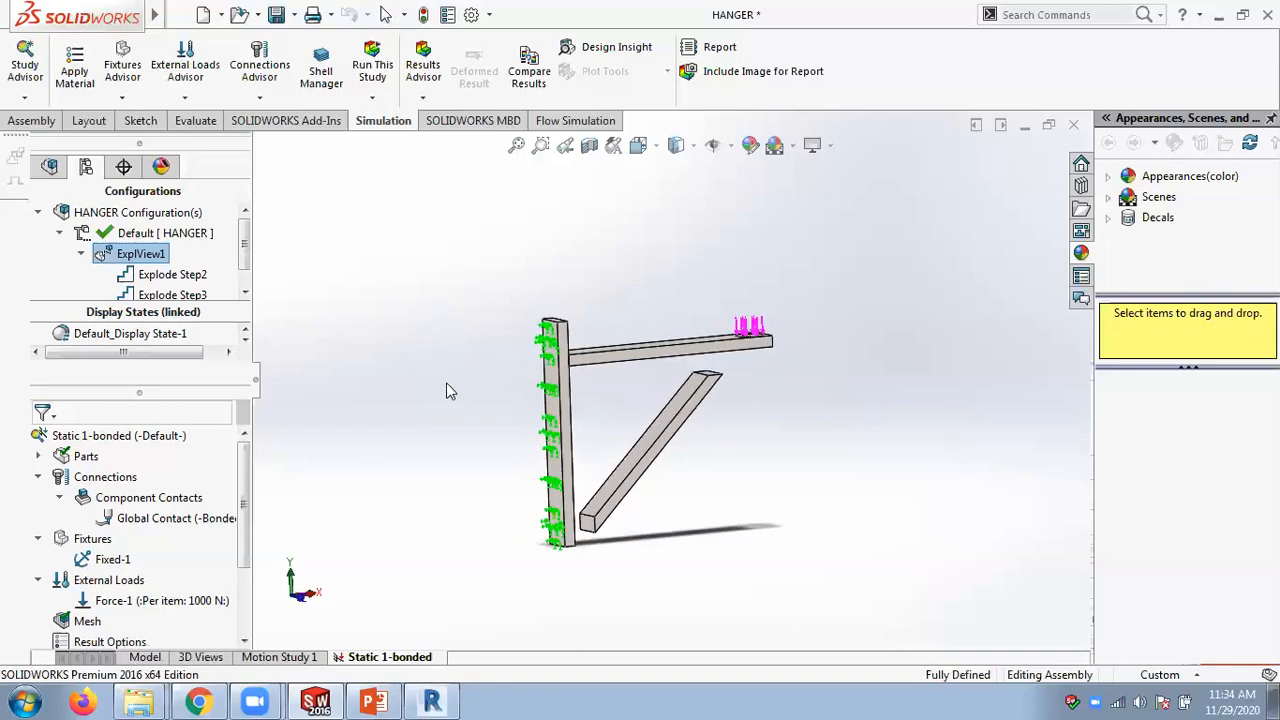
- Collapse and re-explode ExplView1 in the model view, and return to the Static 1-bonded study
click(145, 658)
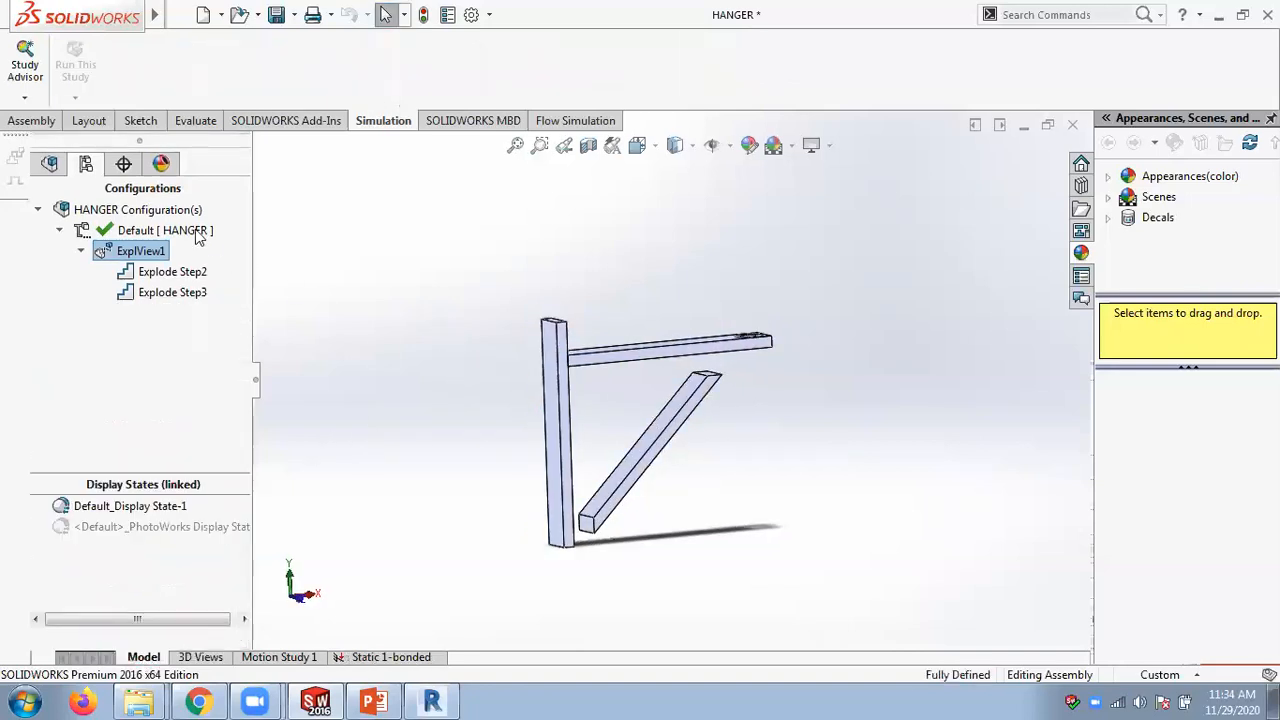
right_click(147, 257)
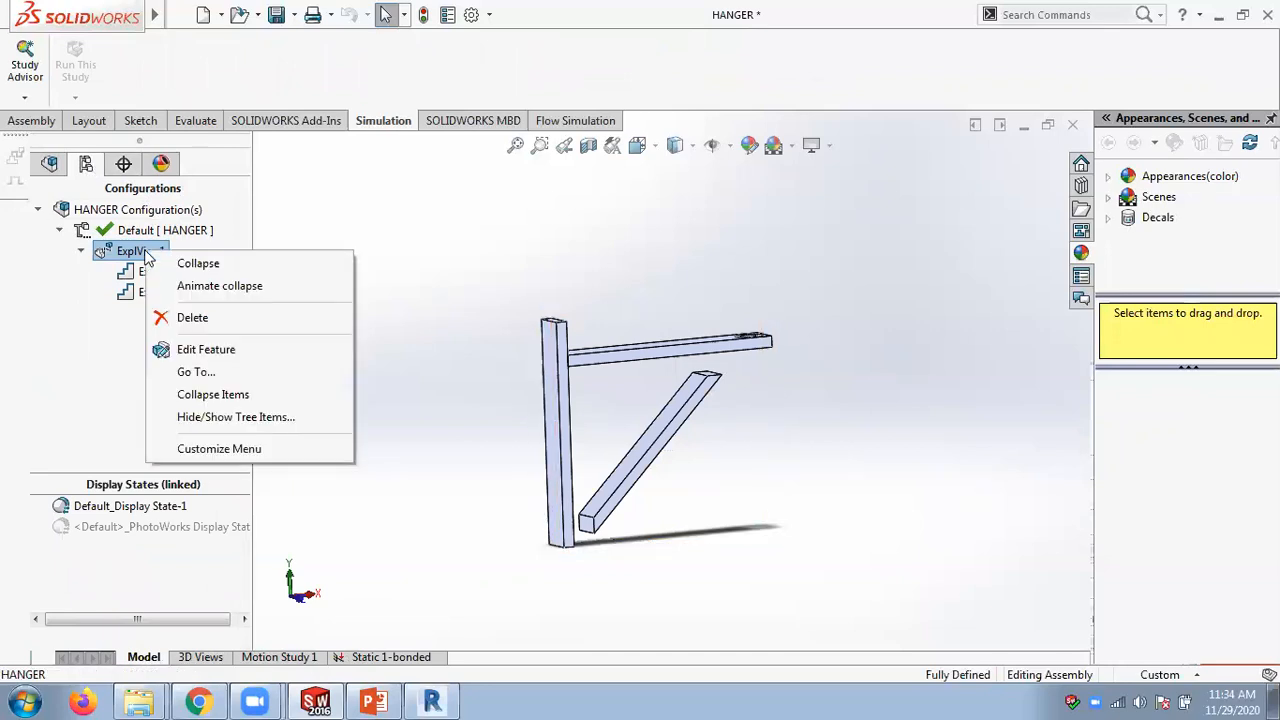
click(198, 264)
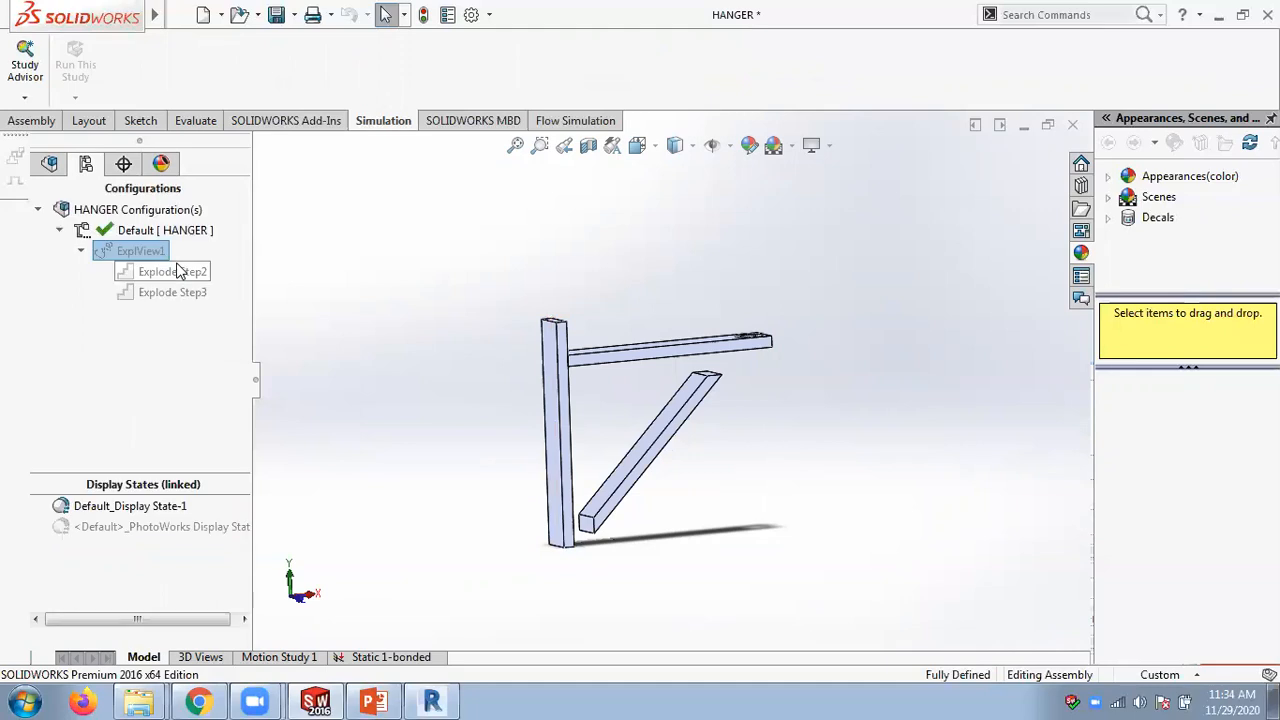
right_click(147, 257)
click(190, 265)
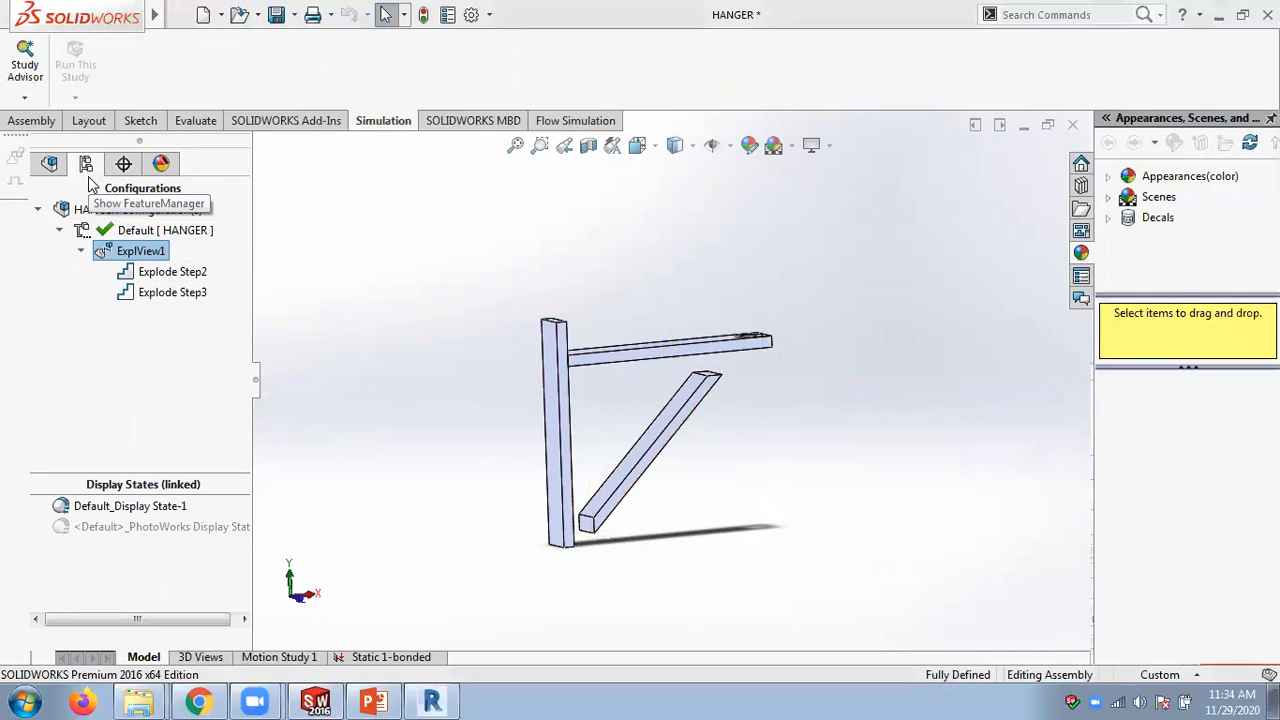
click(385, 657)
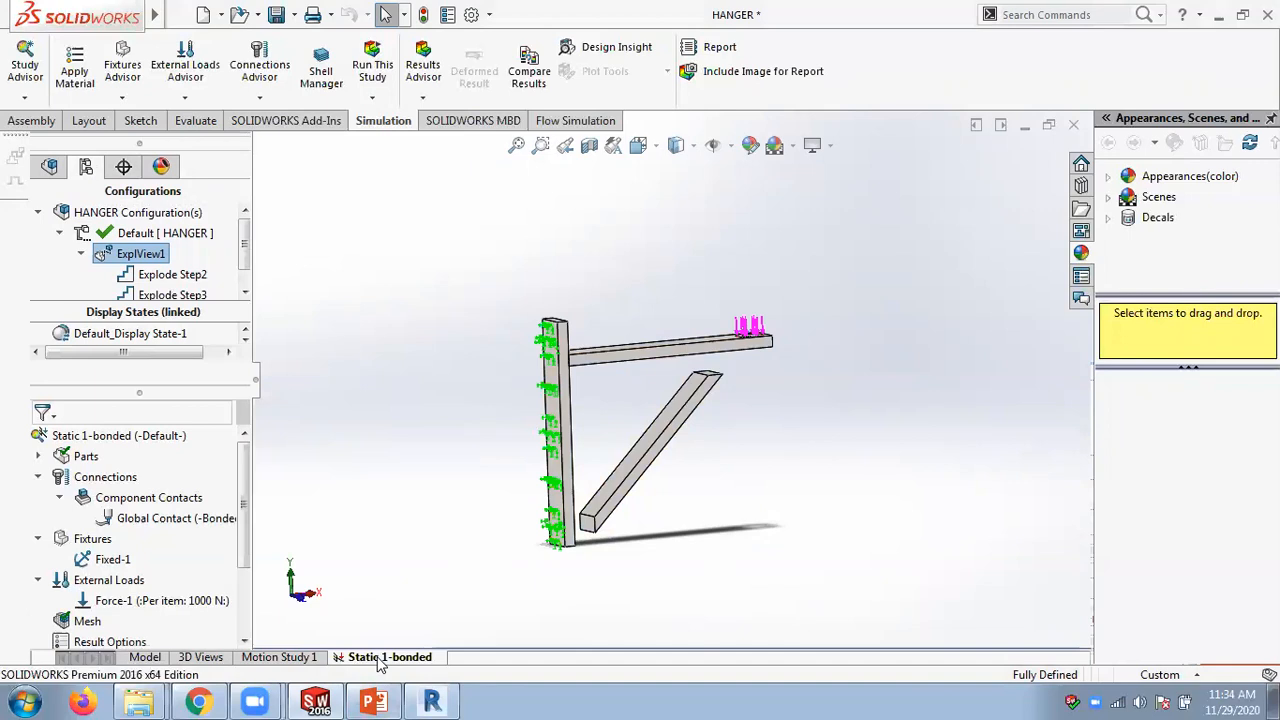
- Duplicate the Static 1-bonded study under the name "Static 1-bonded - allow pene", using the Default configuration
right_click(380, 665)
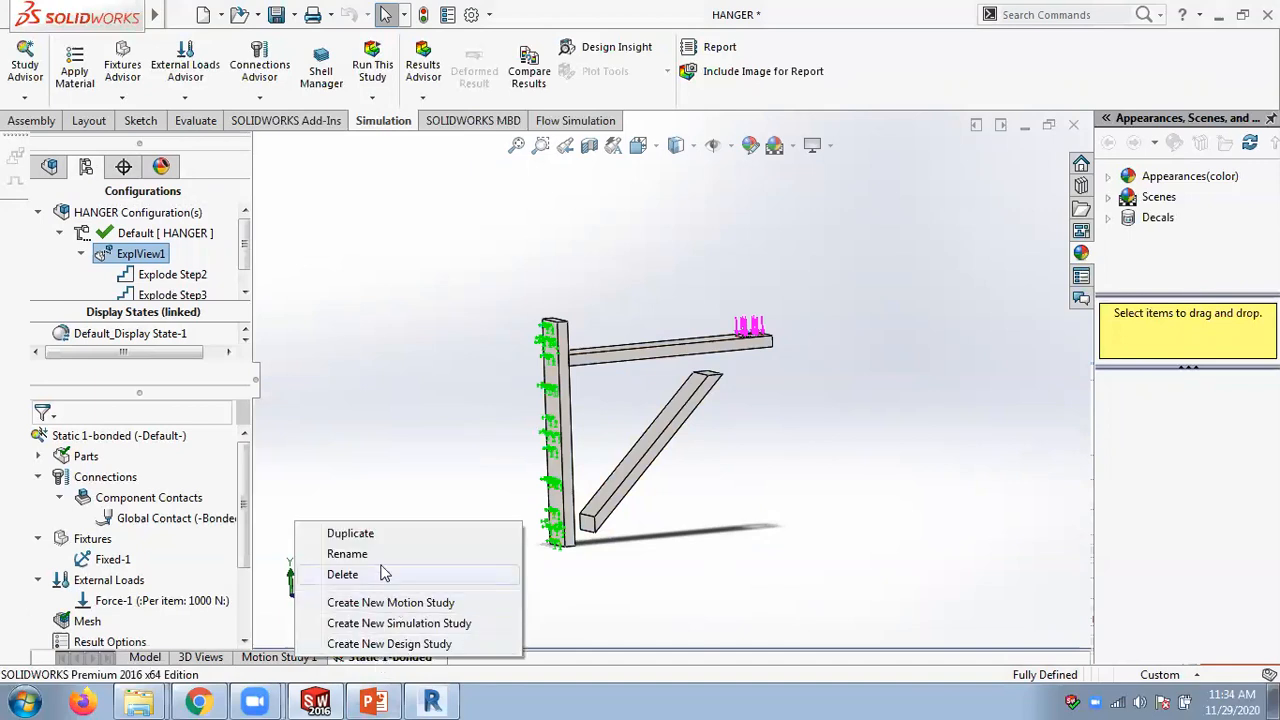
click(380, 531)
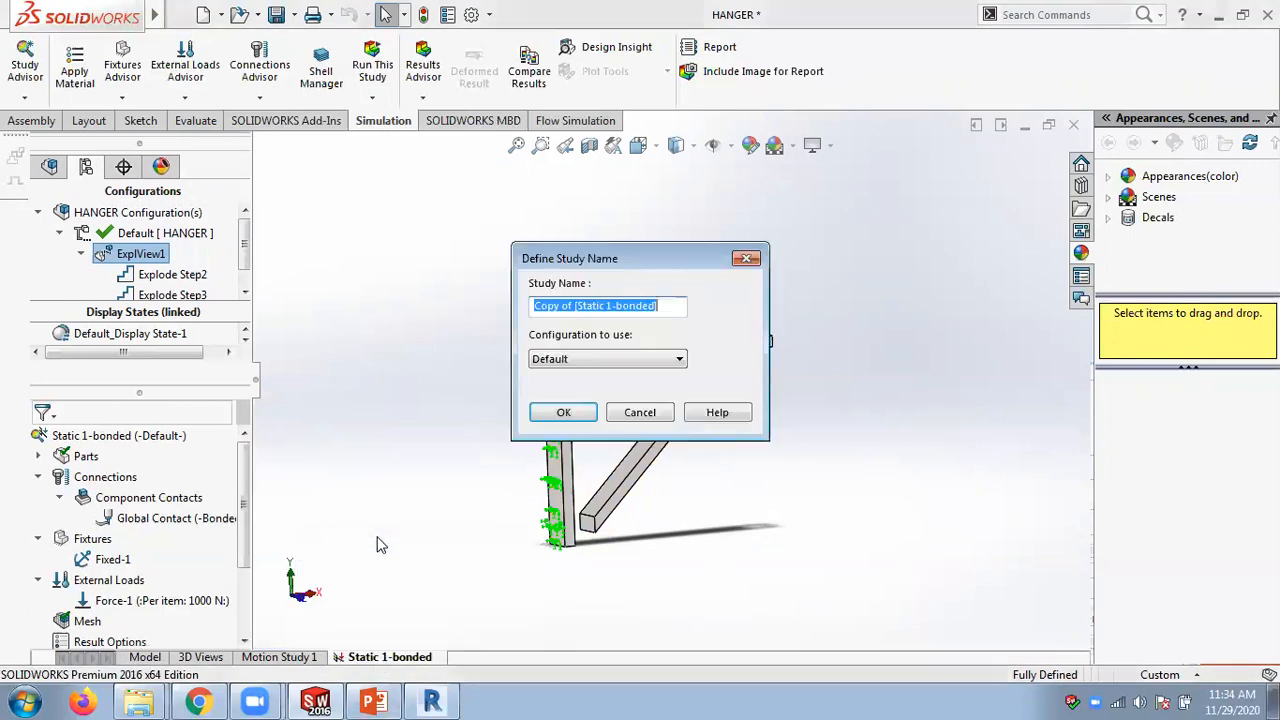
click(577, 306)
drag(577, 306, 497, 308)
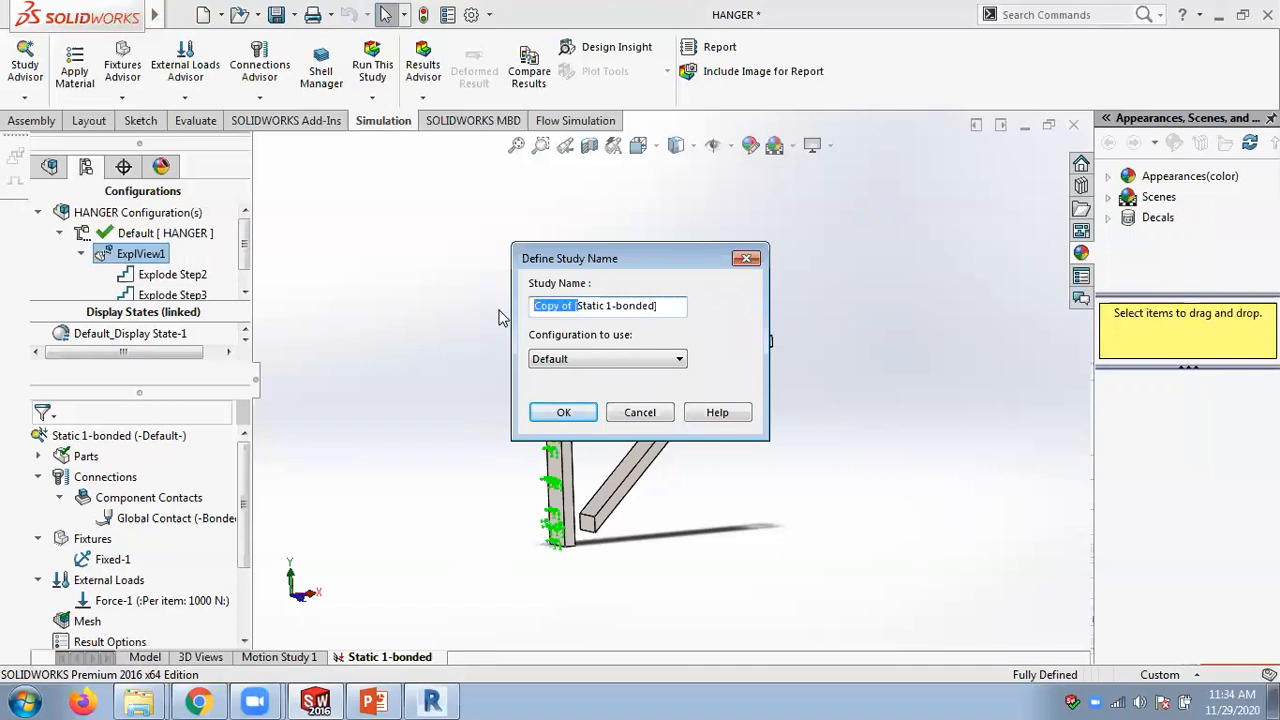
key(BackSpace)
click(626, 313)
key(BackSpace)
text(- allow pene)
click(563, 412)
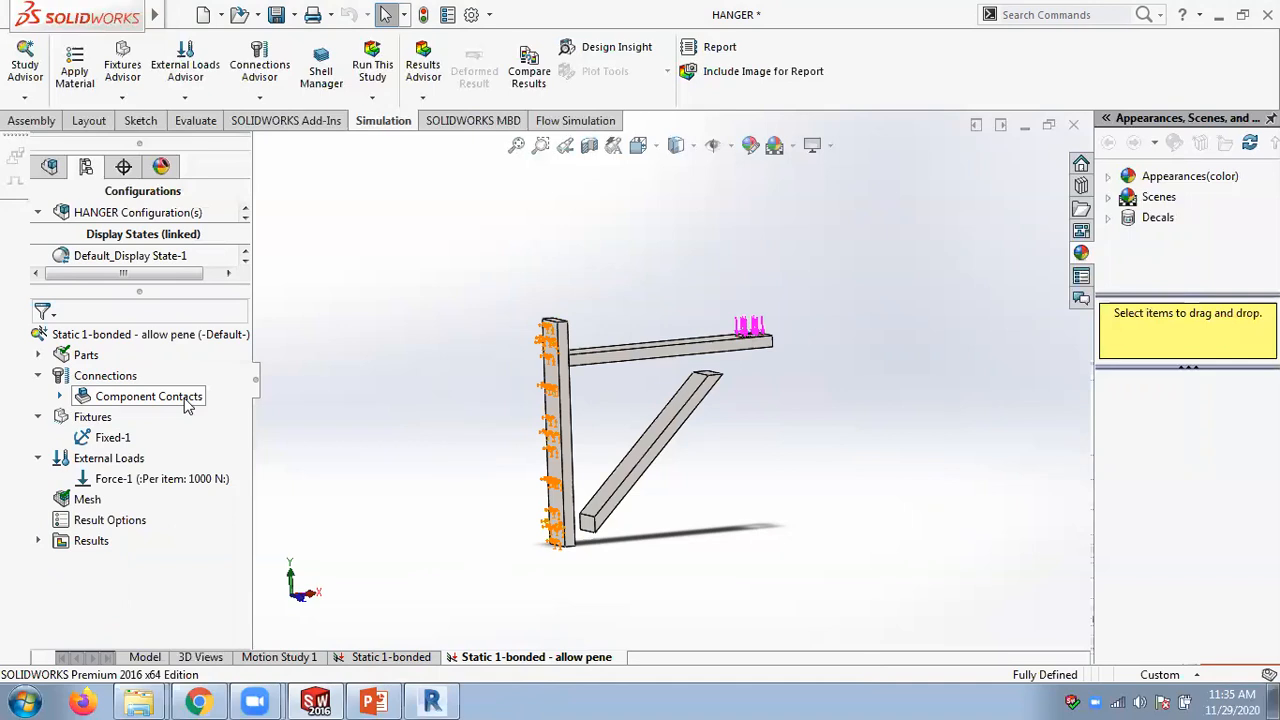
- Start a manually selected contact set under the duplicated study's component contacts, with the type Allow Penetration
right_click(56, 398)
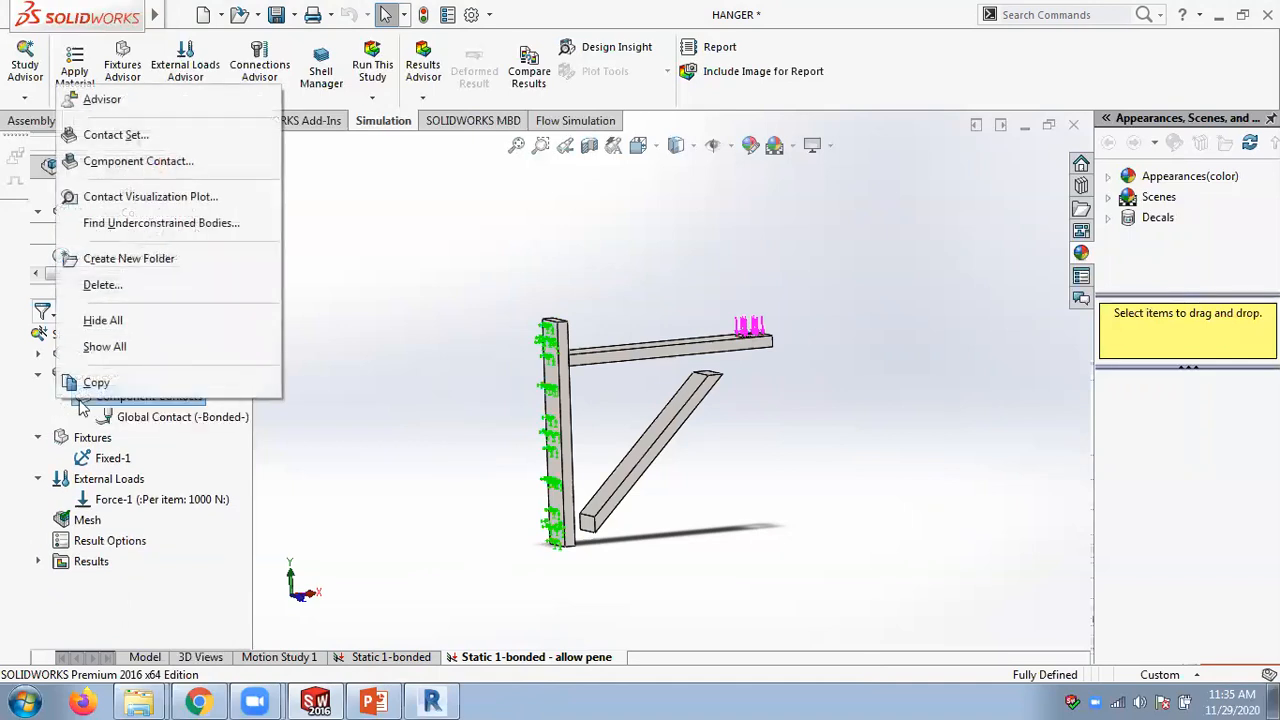
click(347, 435)
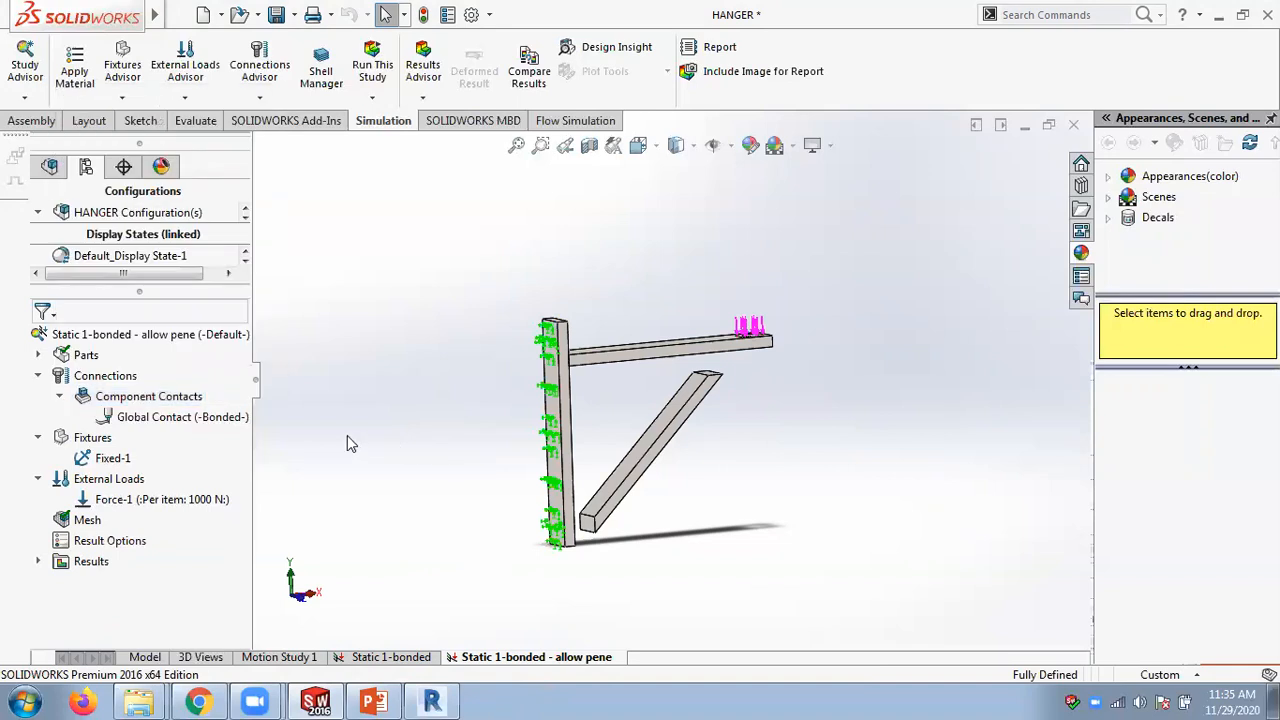
right_click(143, 418)
right_click(130, 399)
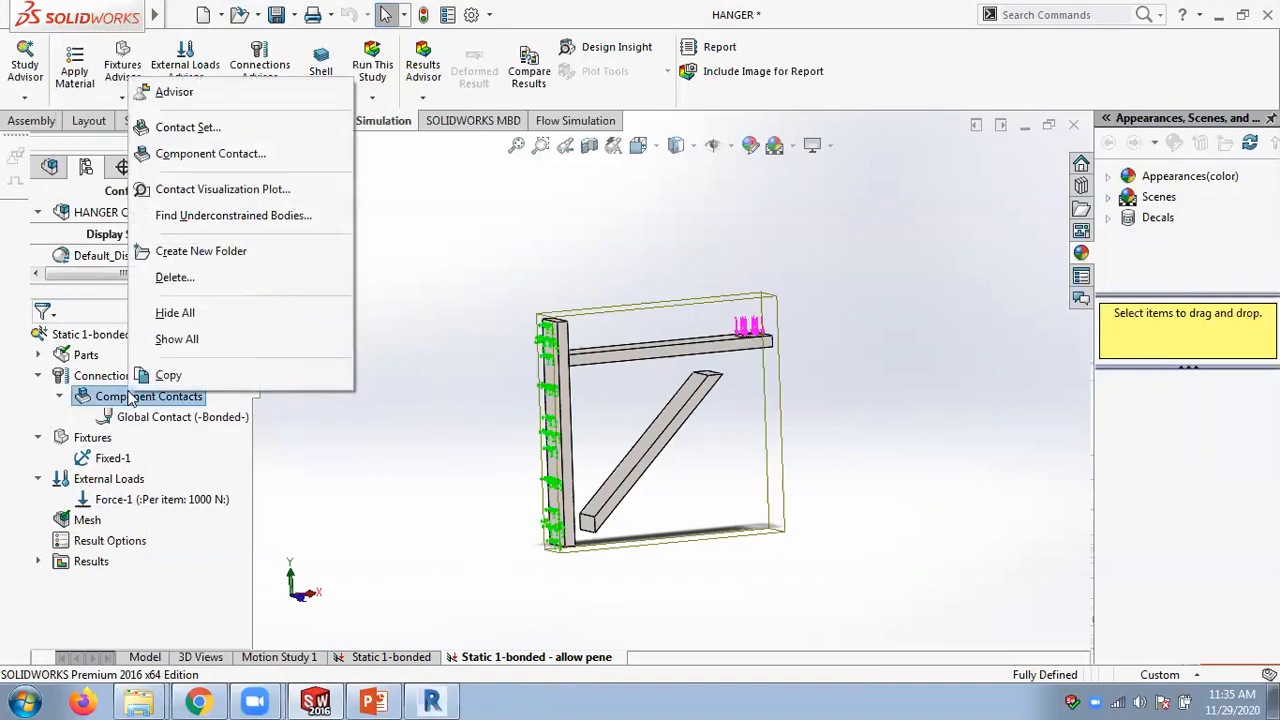
click(205, 127)
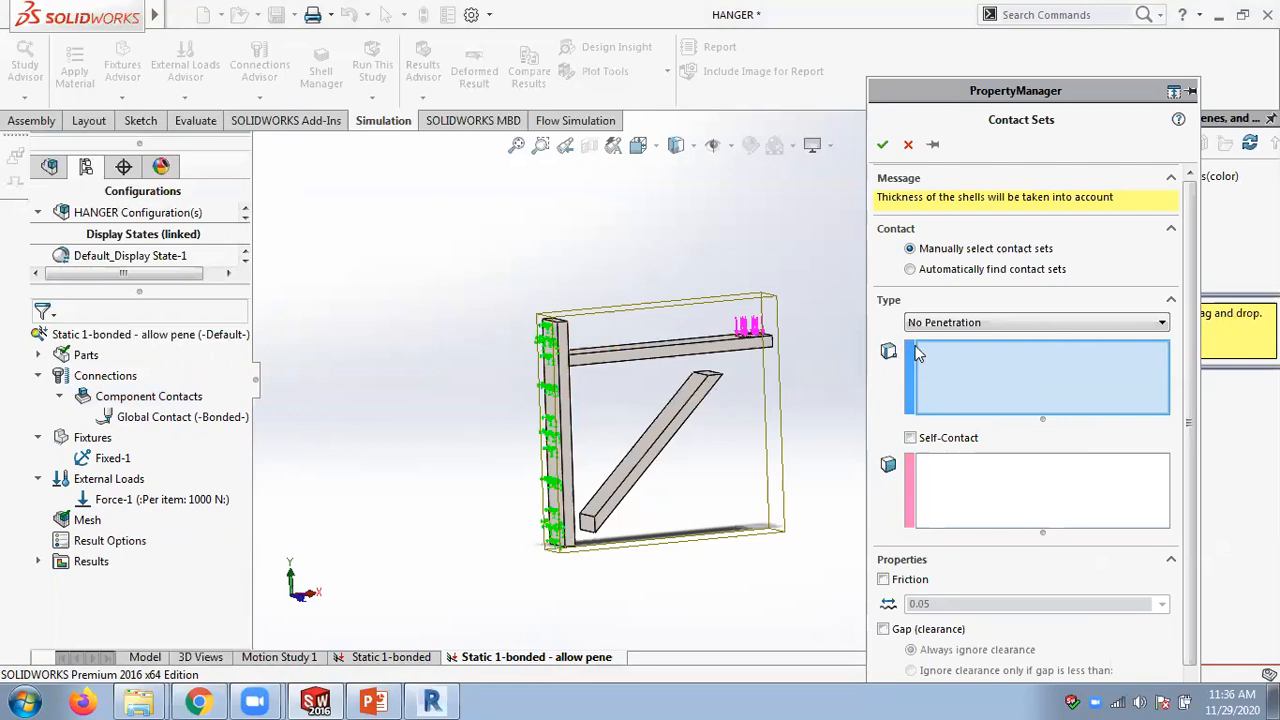
click(956, 324)
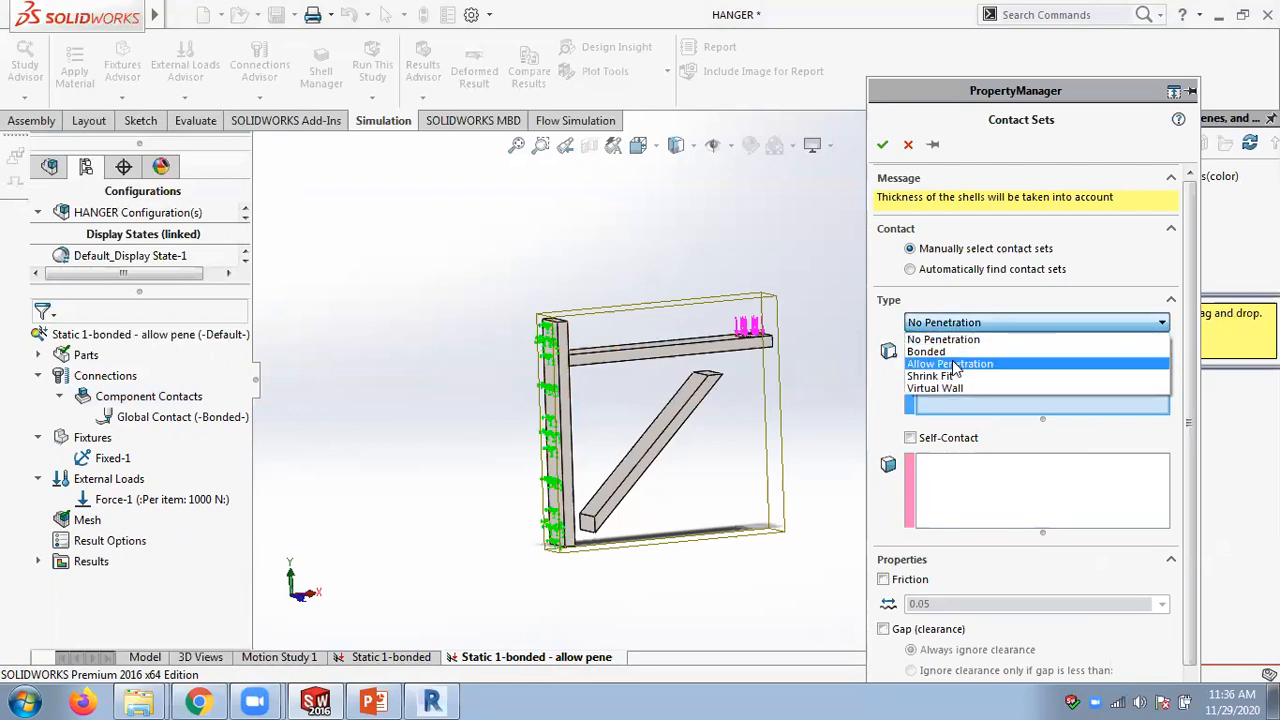
click(950, 364)
- Create the Allow Penetration contact set with the brace's lower end face as the first set and the post's inner face as the second
middle_drag(600, 222, 602, 228)
scroll(586, 546, down, 4)
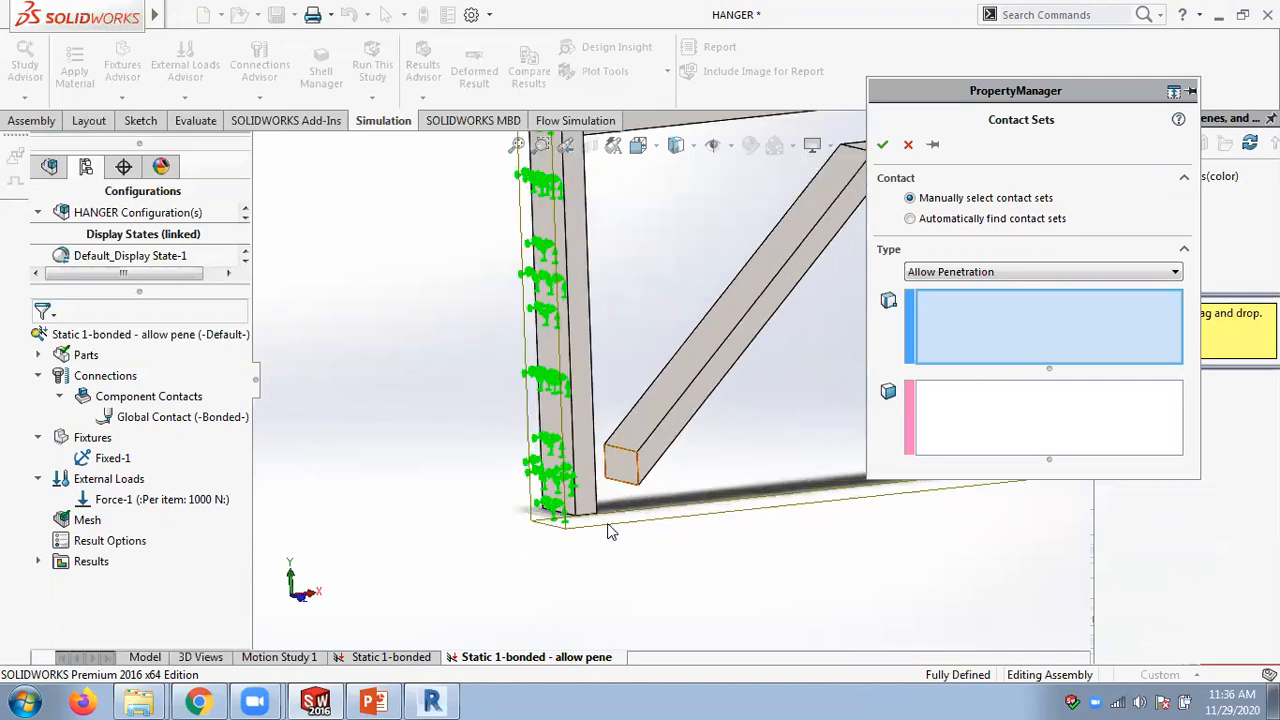
click(620, 463)
middle_drag(600, 530, 567, 569)
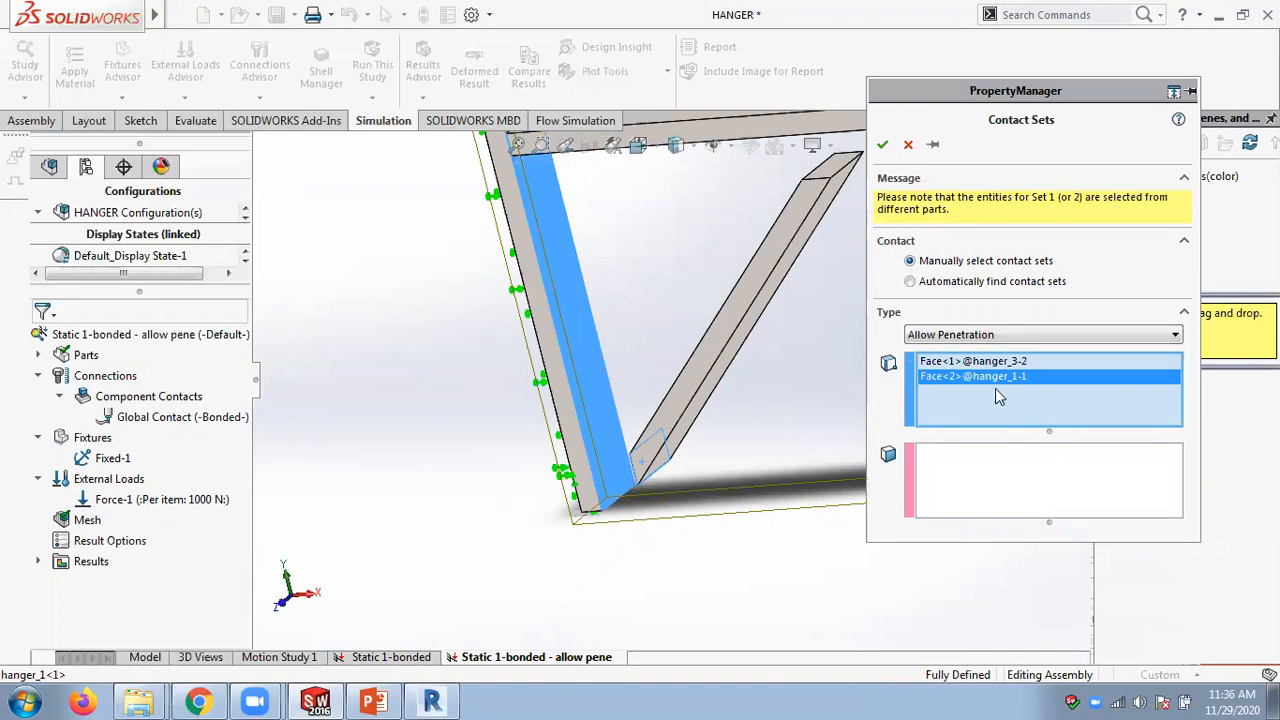
right_click(982, 376)
click(1000, 406)
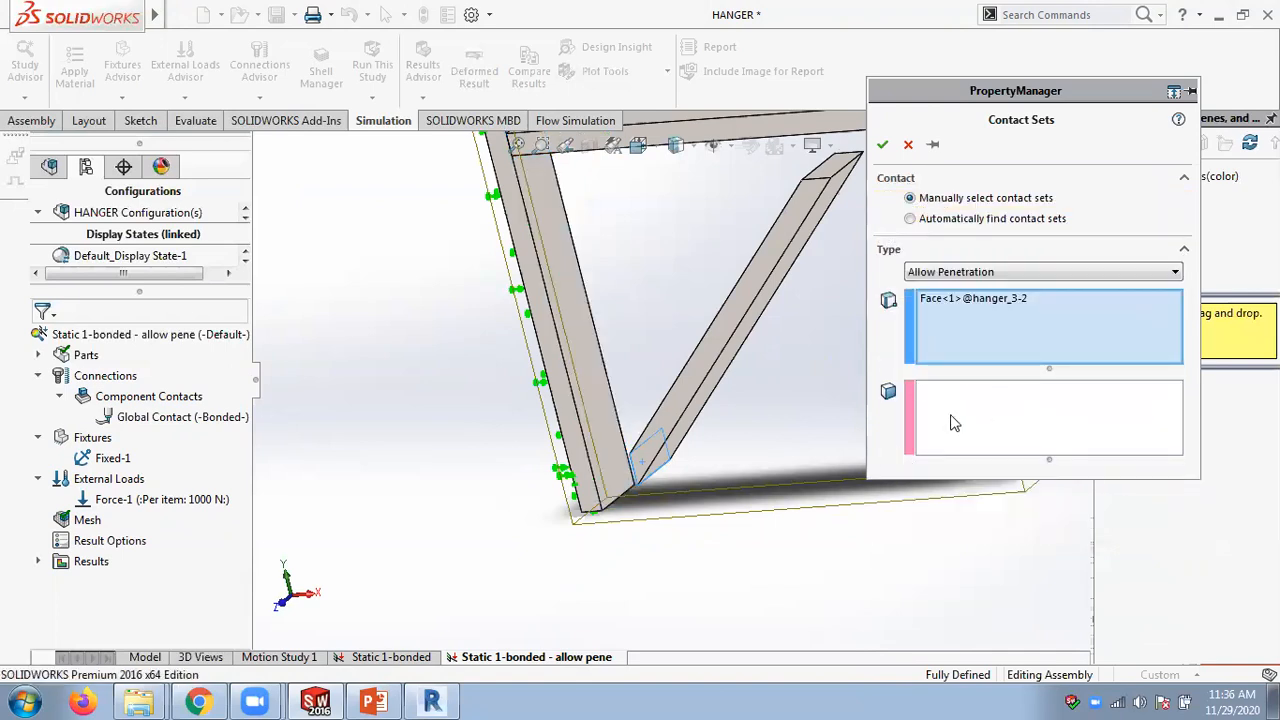
click(972, 405)
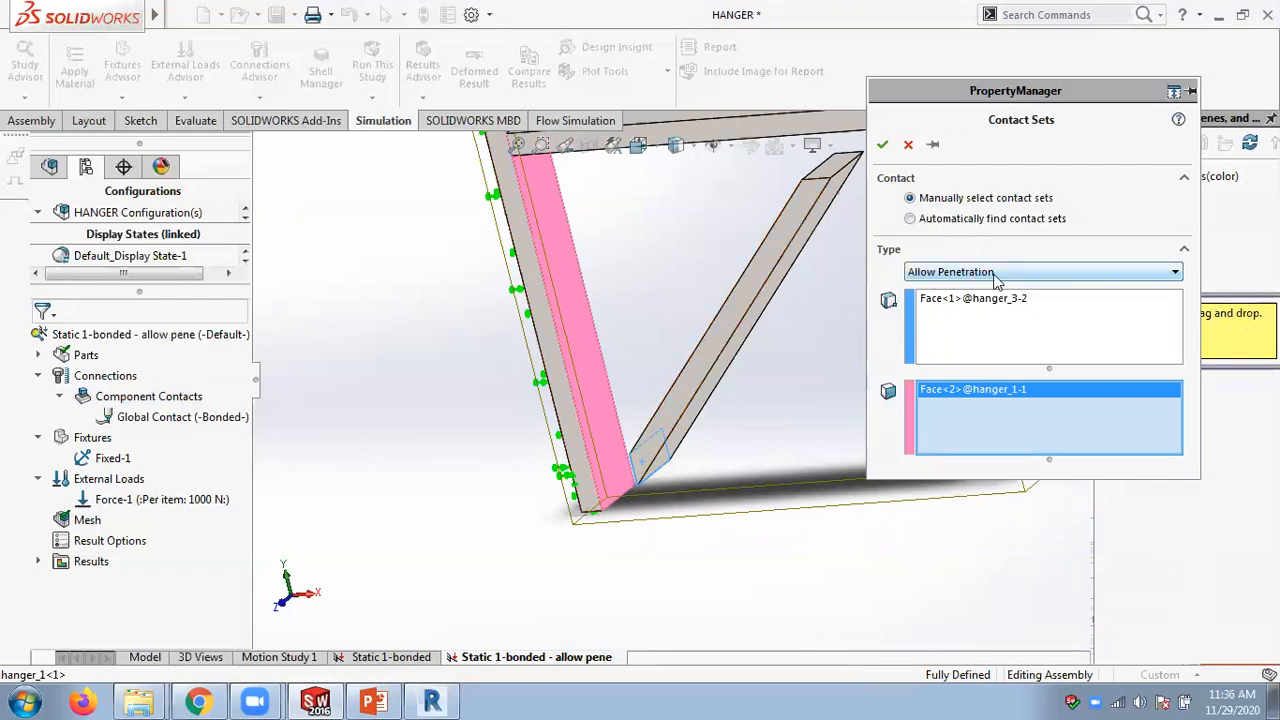
scroll(714, 288, up, 3)
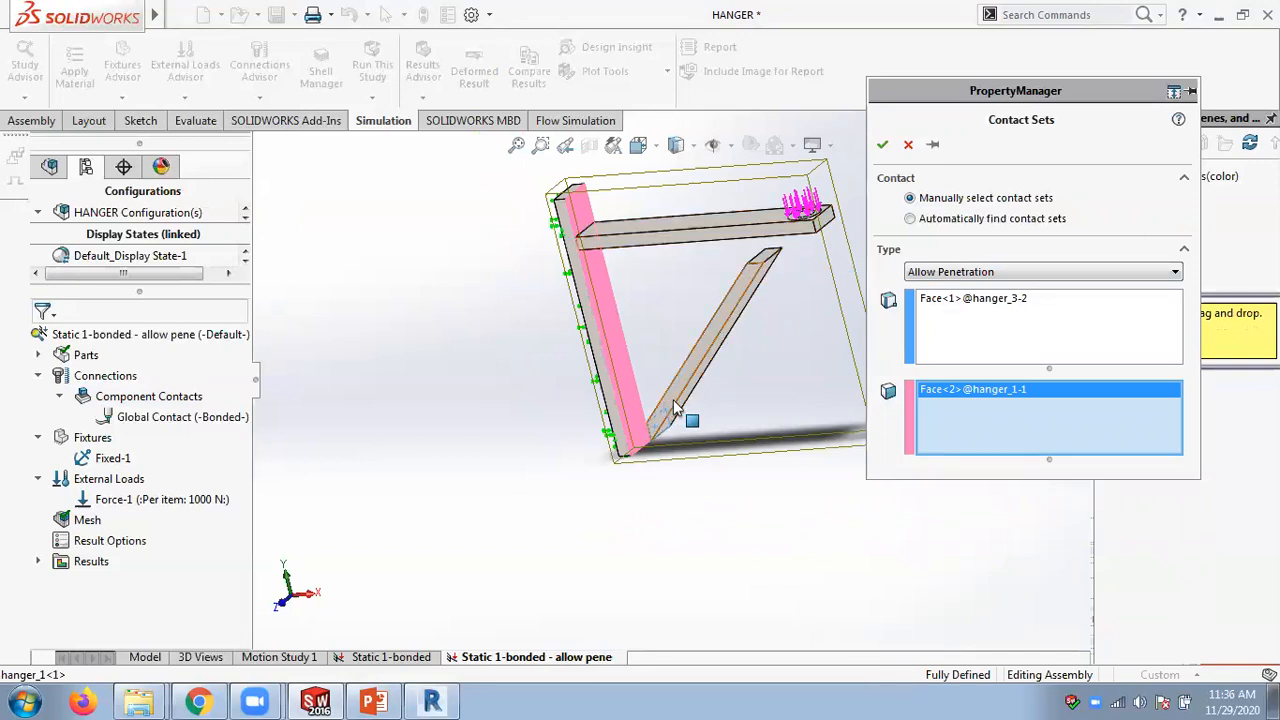
scroll(673, 399, down, 2)
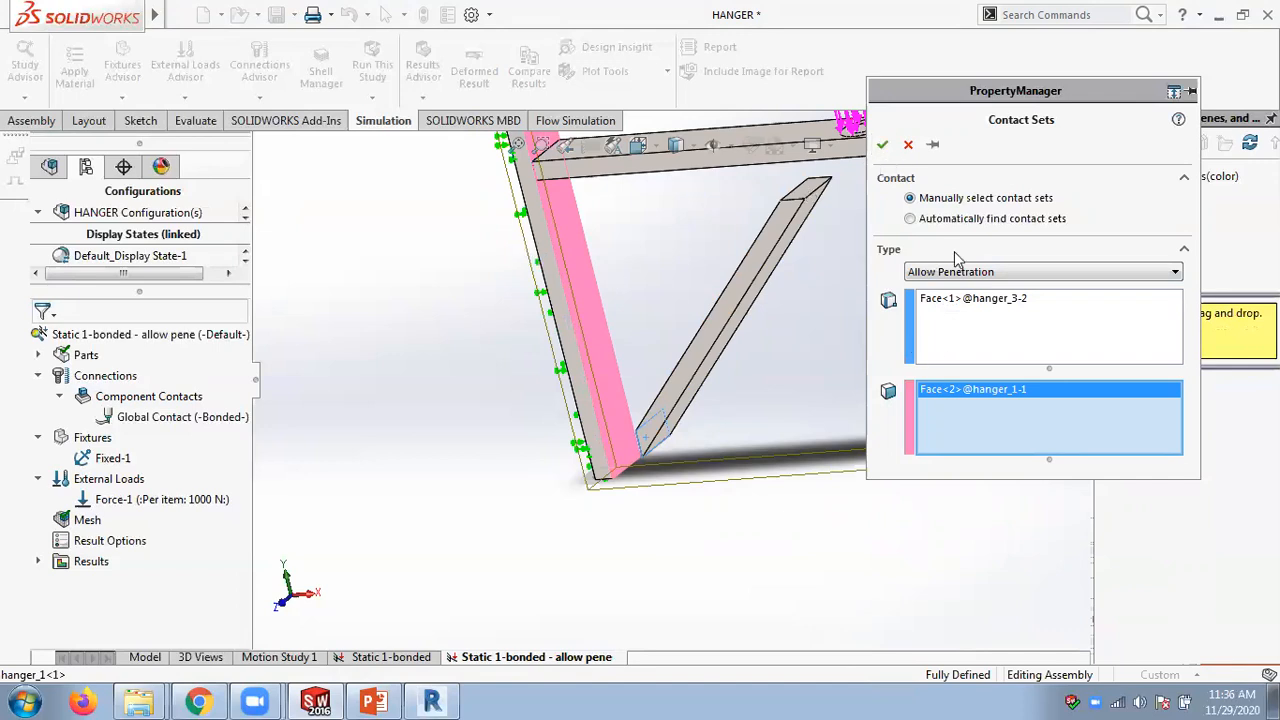
click(882, 145)
scroll(806, 409, up, 5)
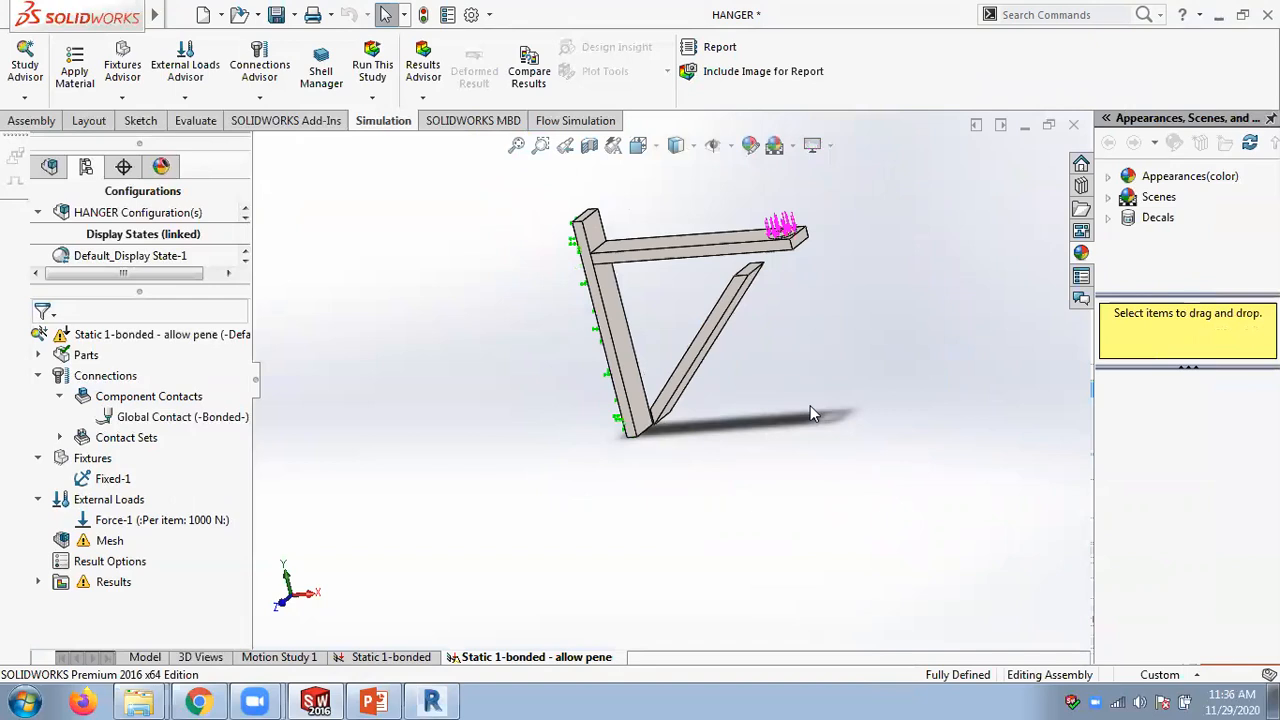
- Check the new entry under Contact Sets and run the "Static 1-bonded - allow pene" study
click(59, 437)
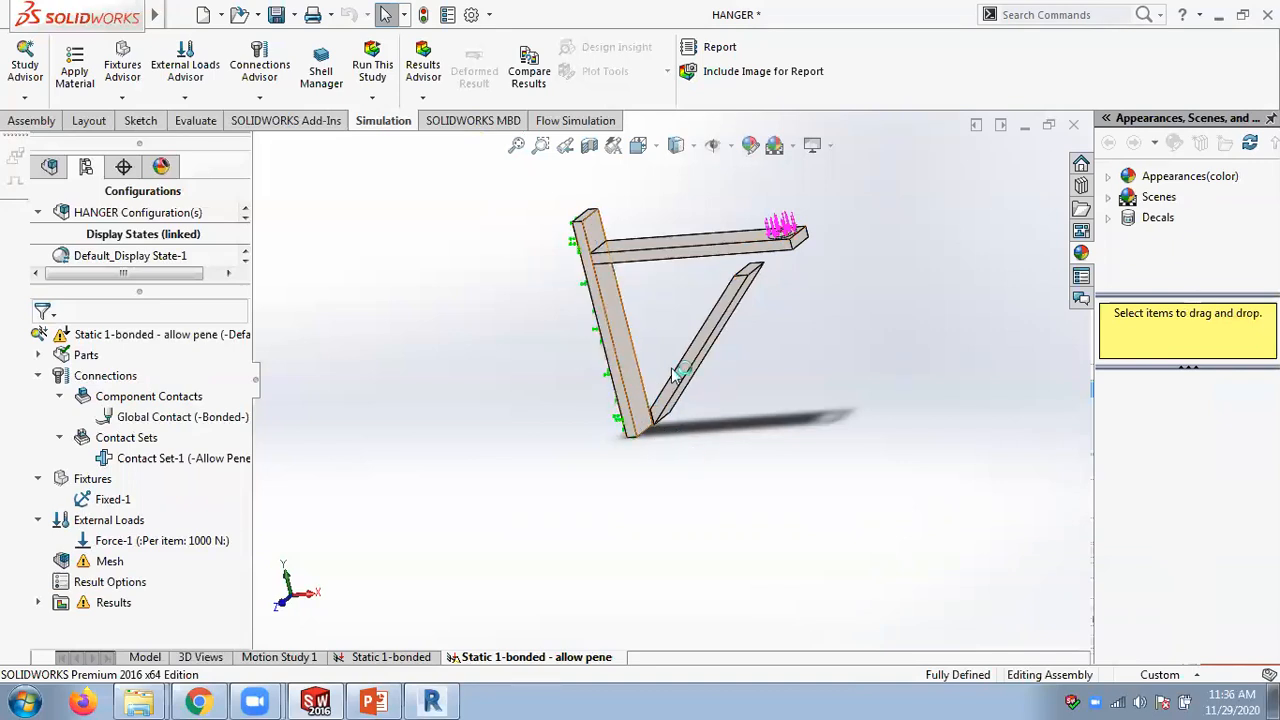
right_click(122, 338)
click(224, 309)
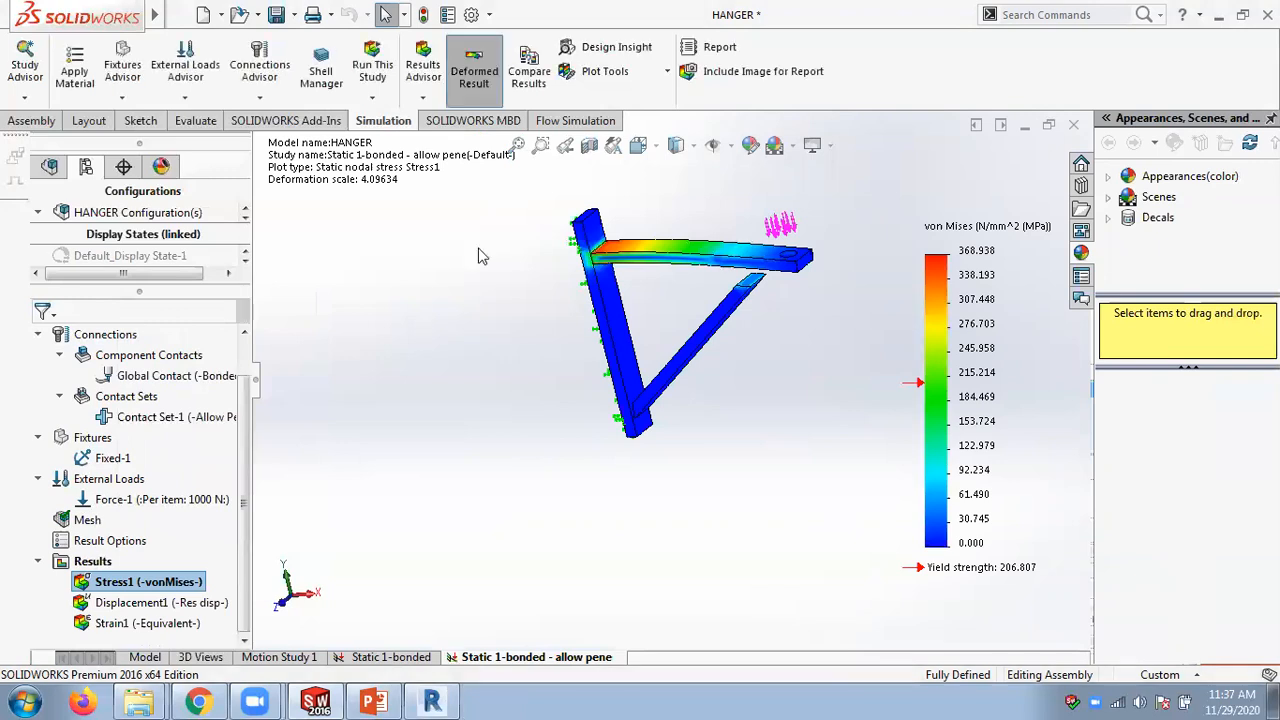
middle_drag(518, 325, 503, 286)
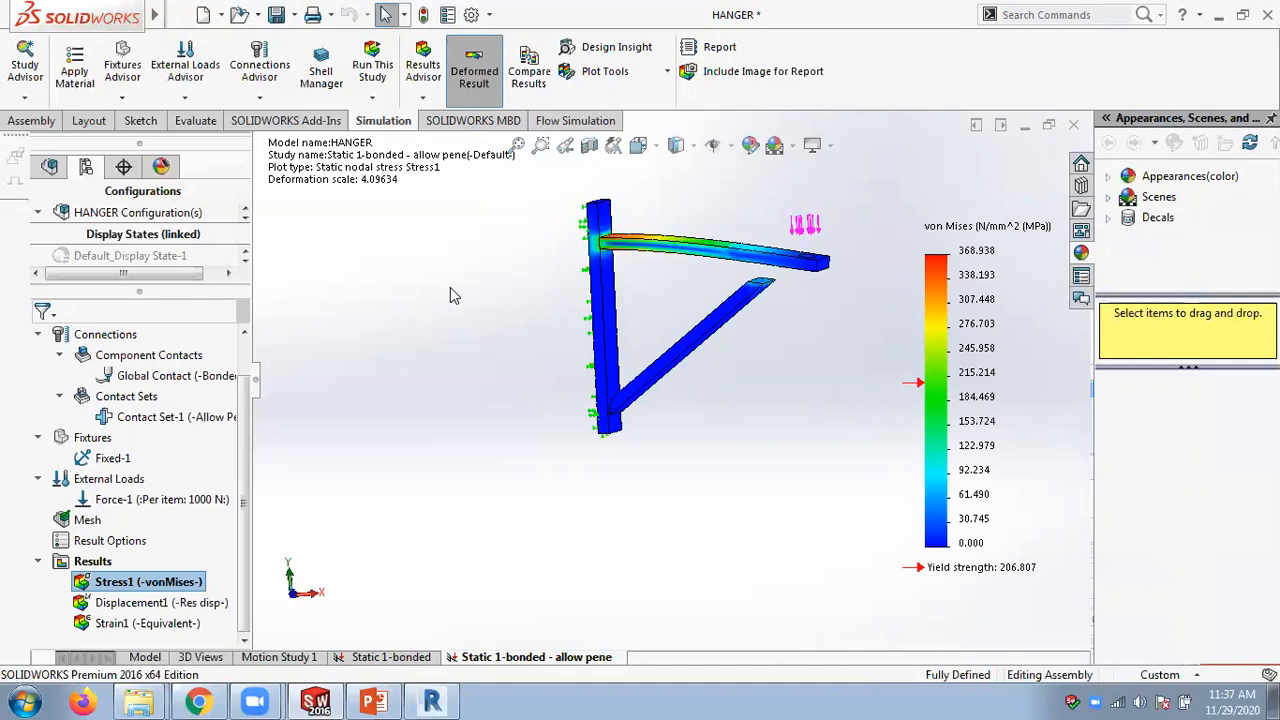
- Collapse the ExplView1 exploded view in the model and redisplay the allow penetration study's Stress1 plot
click(145, 657)
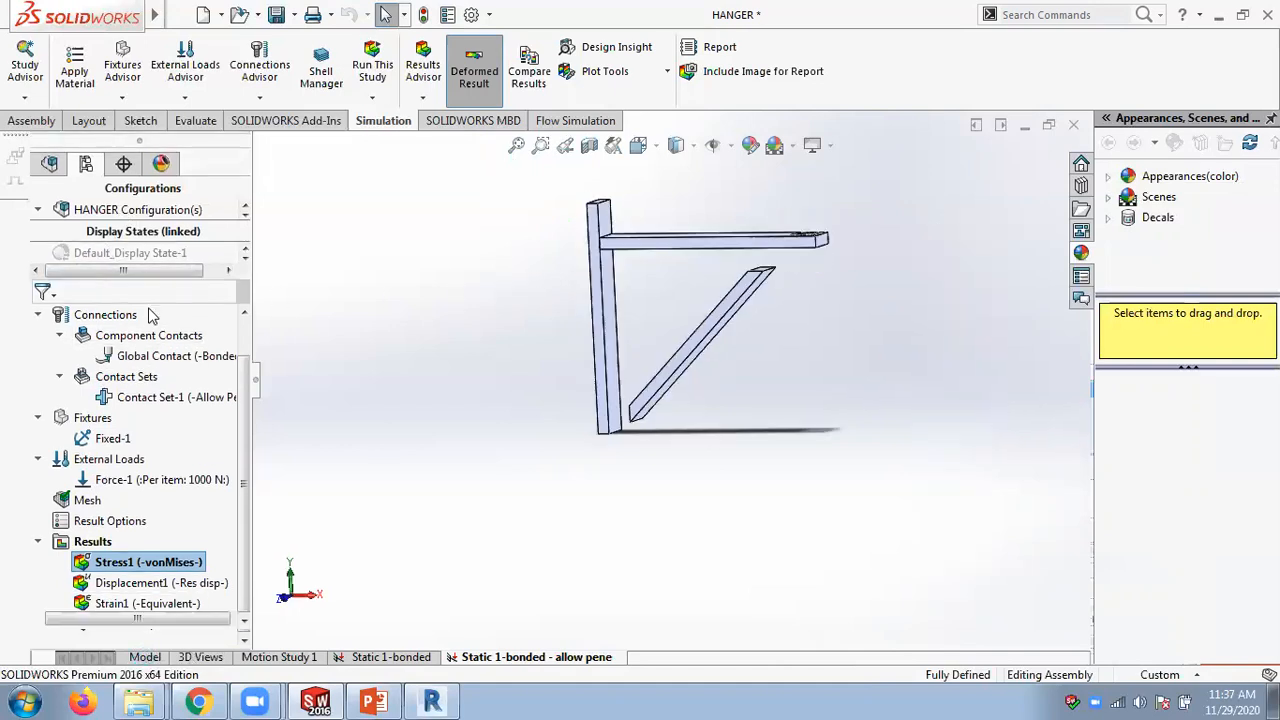
right_click(141, 251)
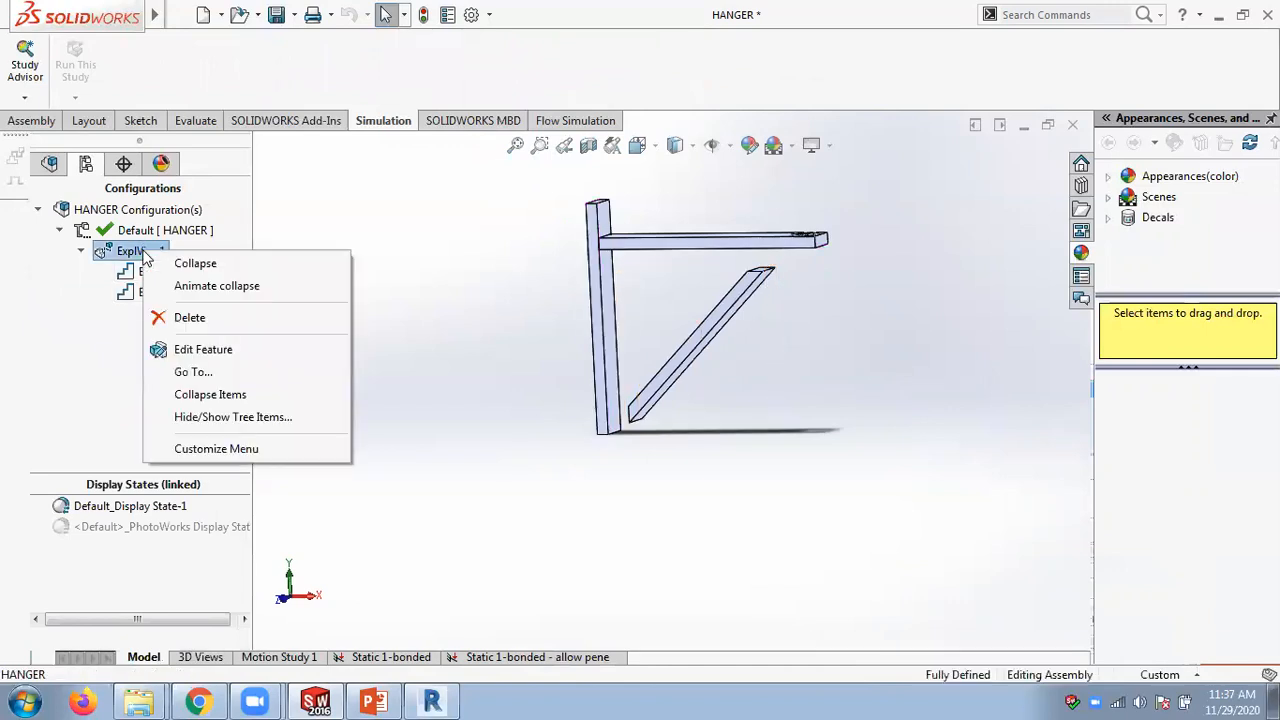
click(171, 263)
click(517, 658)
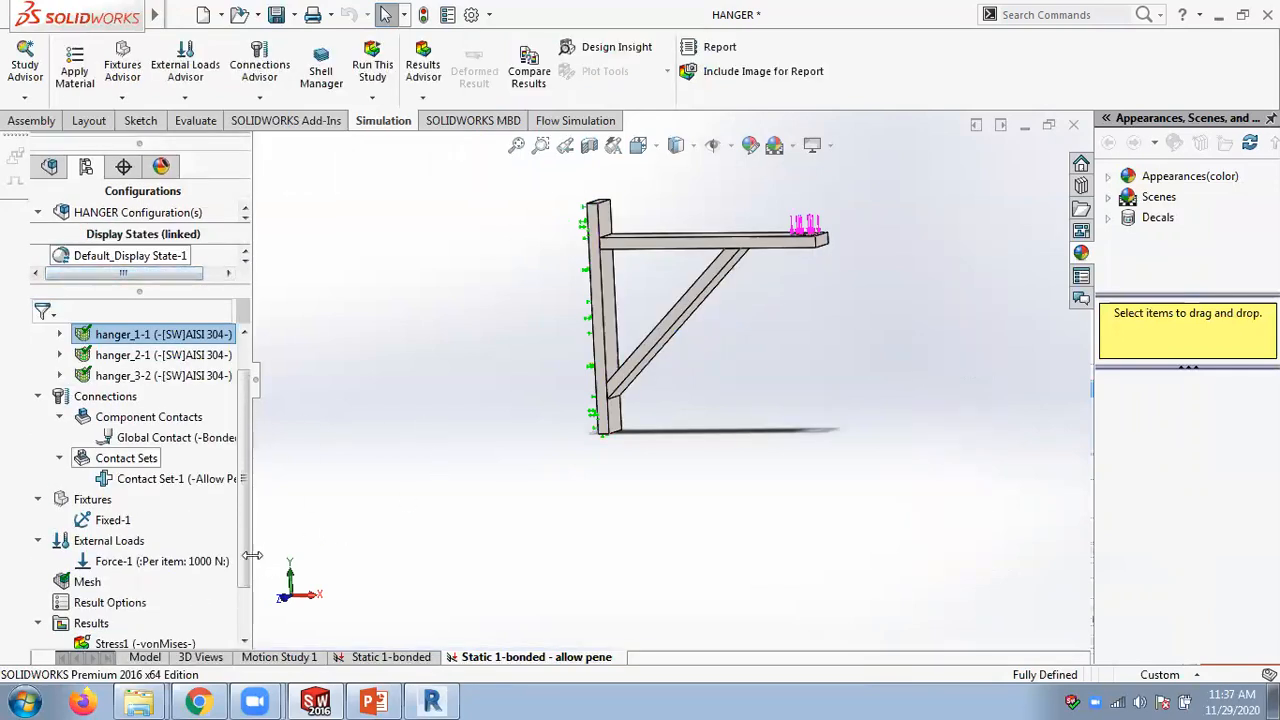
scroll(200, 560, down, 2)
double_click(135, 583)
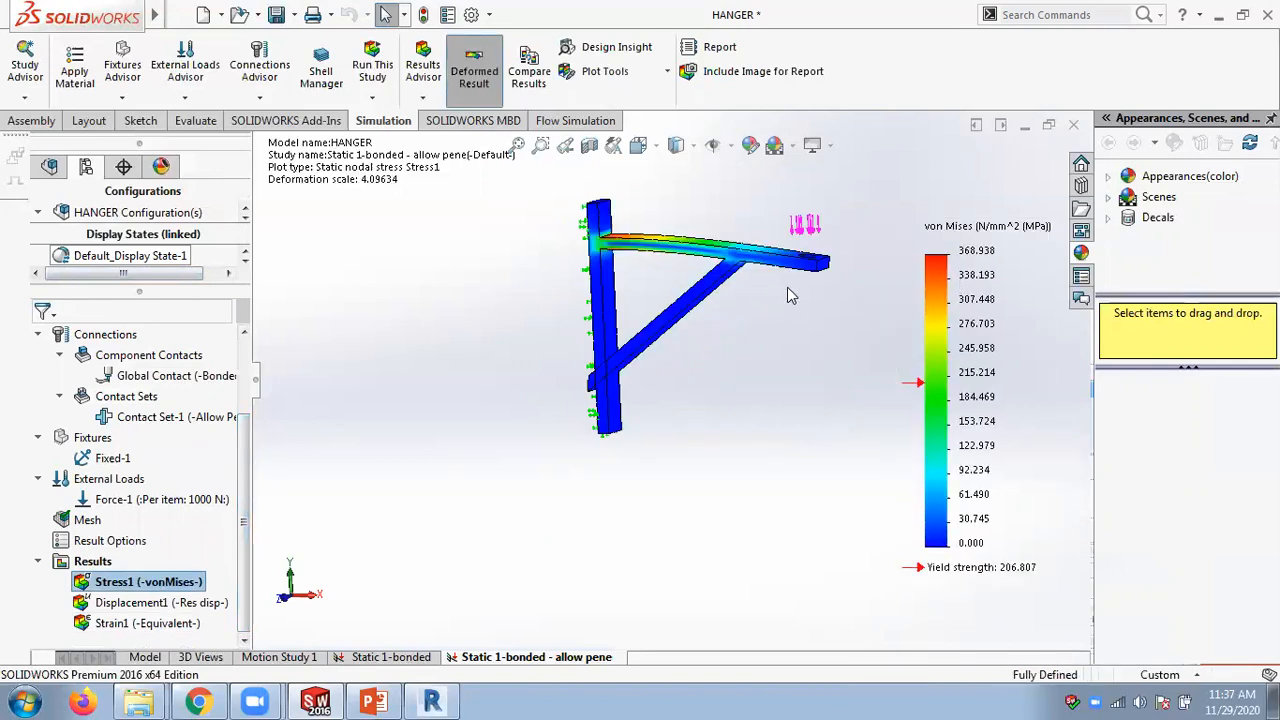
middle_drag(767, 329, 770, 336)
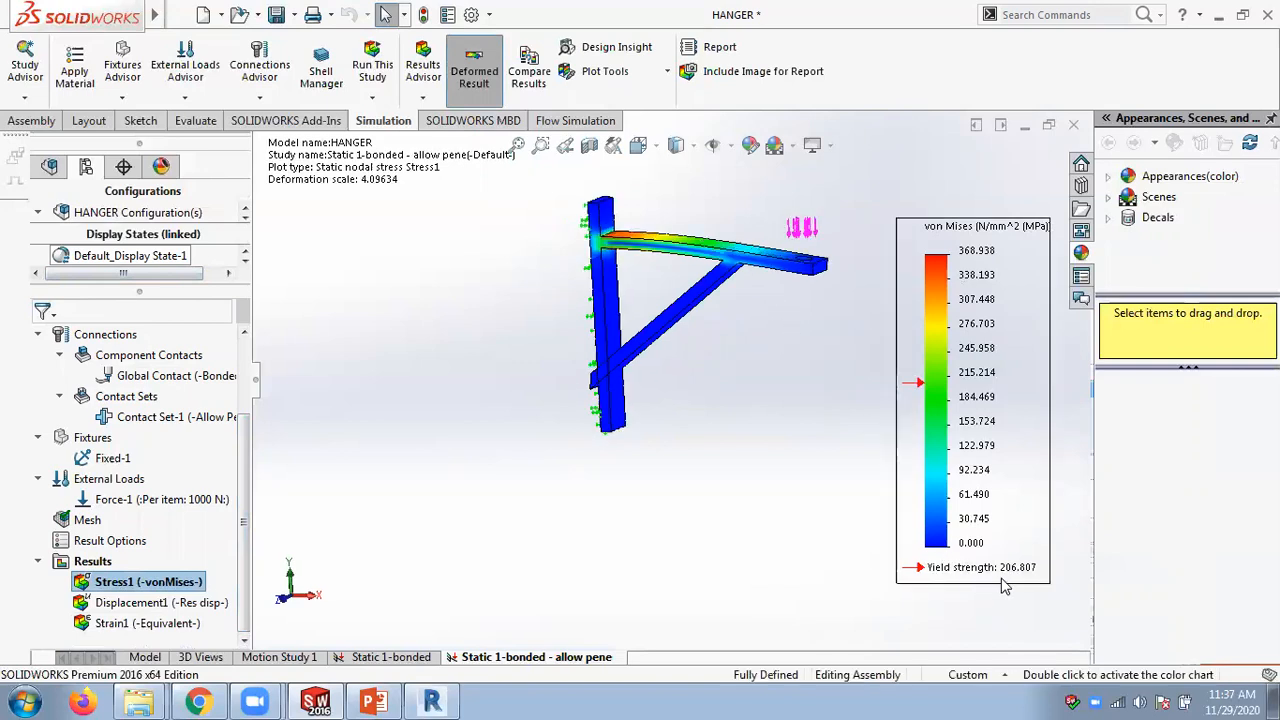
- Turn on the minimum and maximum annotations on the allow penetration study's von Mises stress plot
right_click(980, 283)
click(1070, 362)
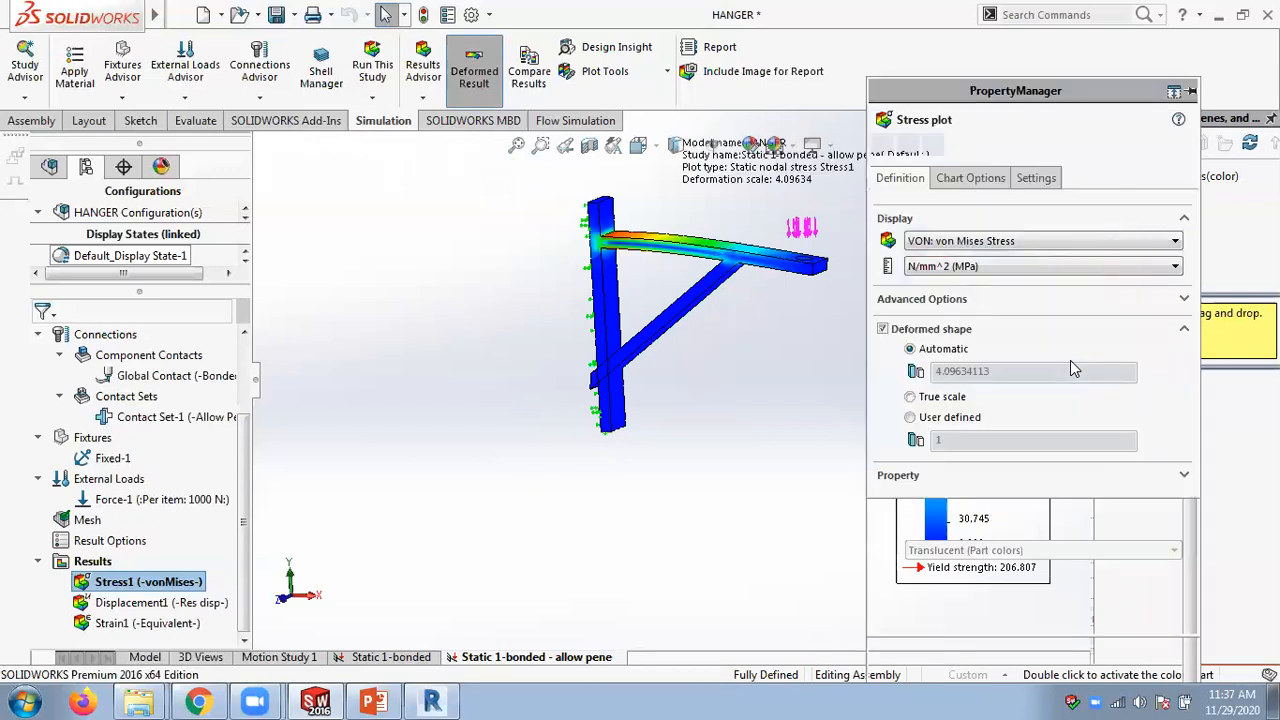
click(969, 180)
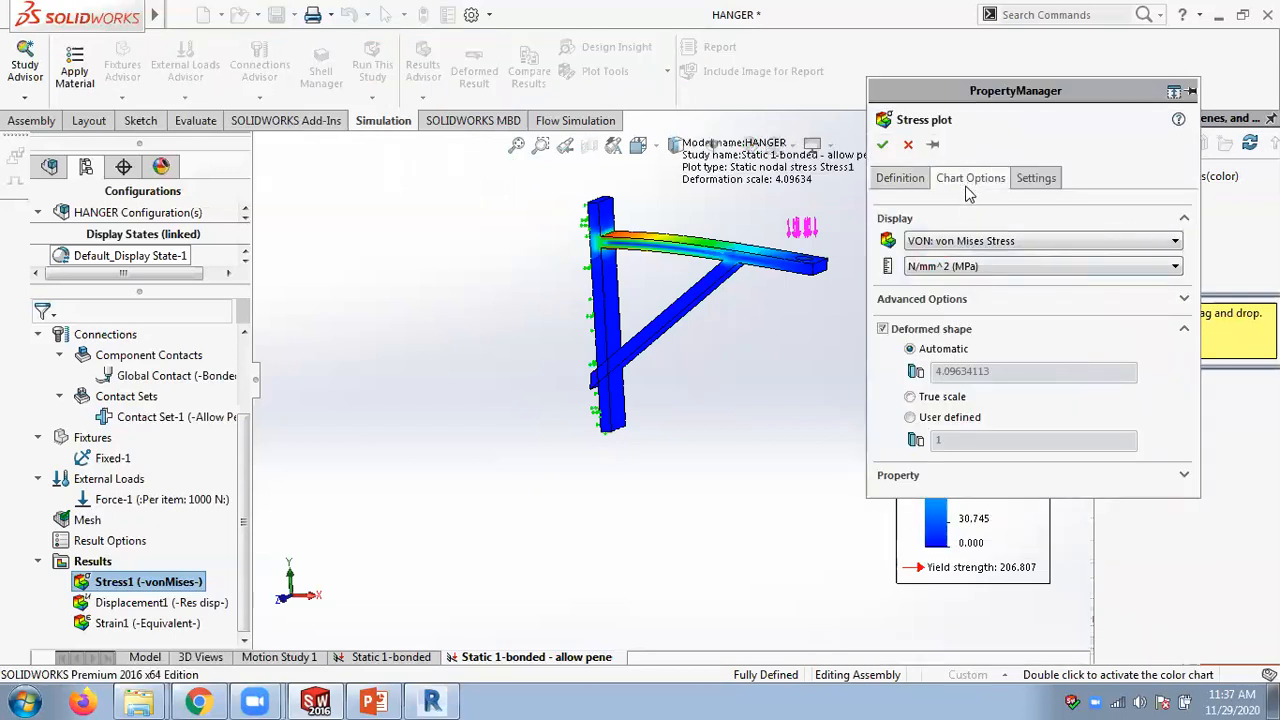
click(950, 262)
click(941, 241)
click(882, 144)
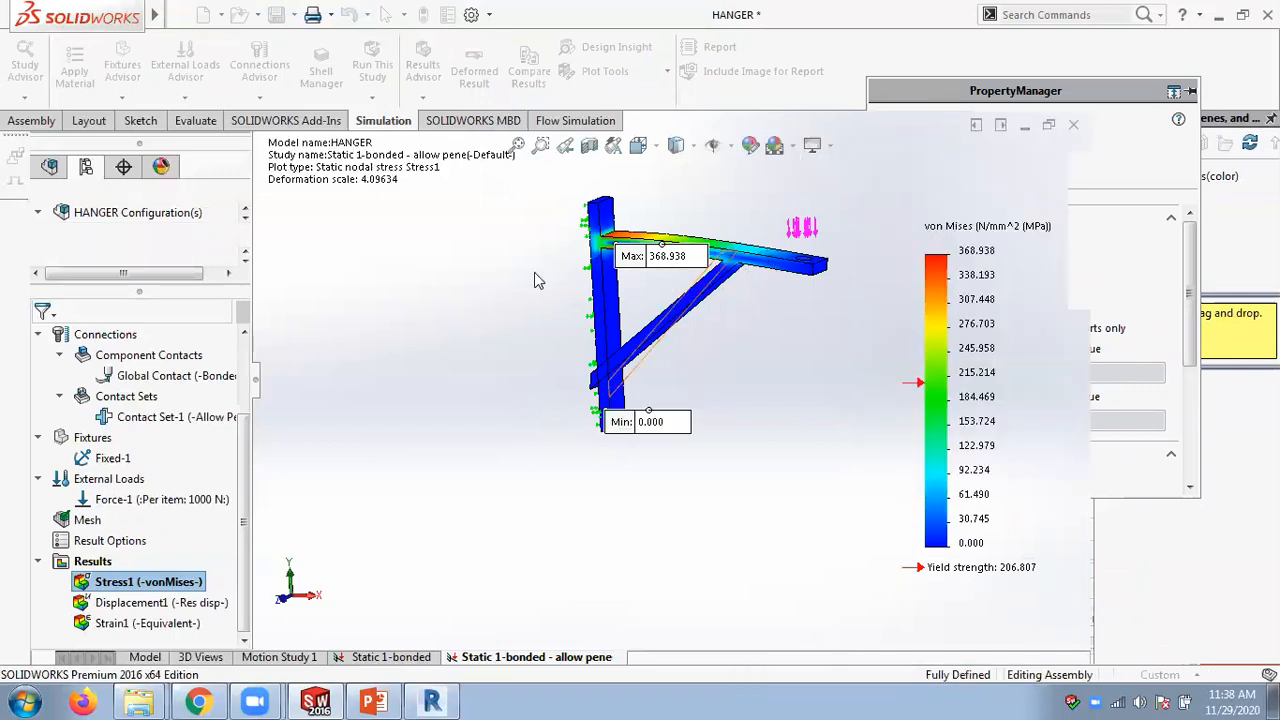
middle_drag(660, 281, 648, 172)
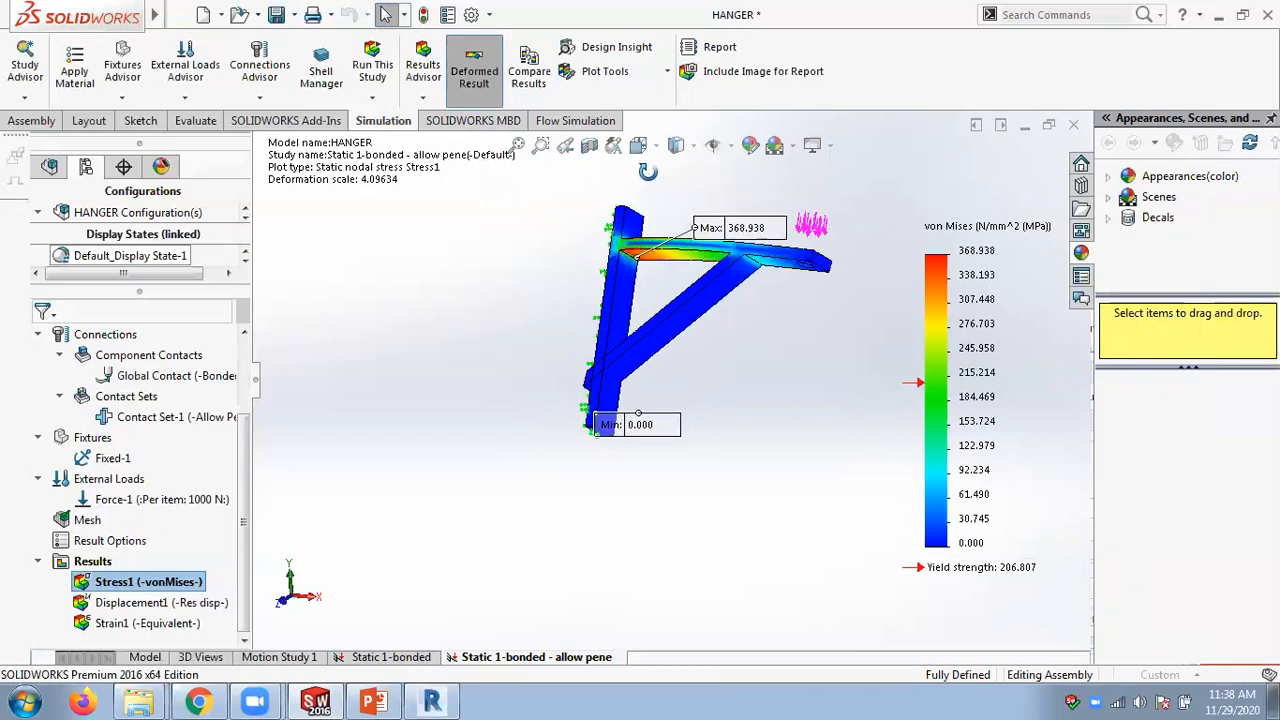
- Display the Stress1 plot of the Static 1-bonded study with its maximum annotation turned on
click(400, 659)
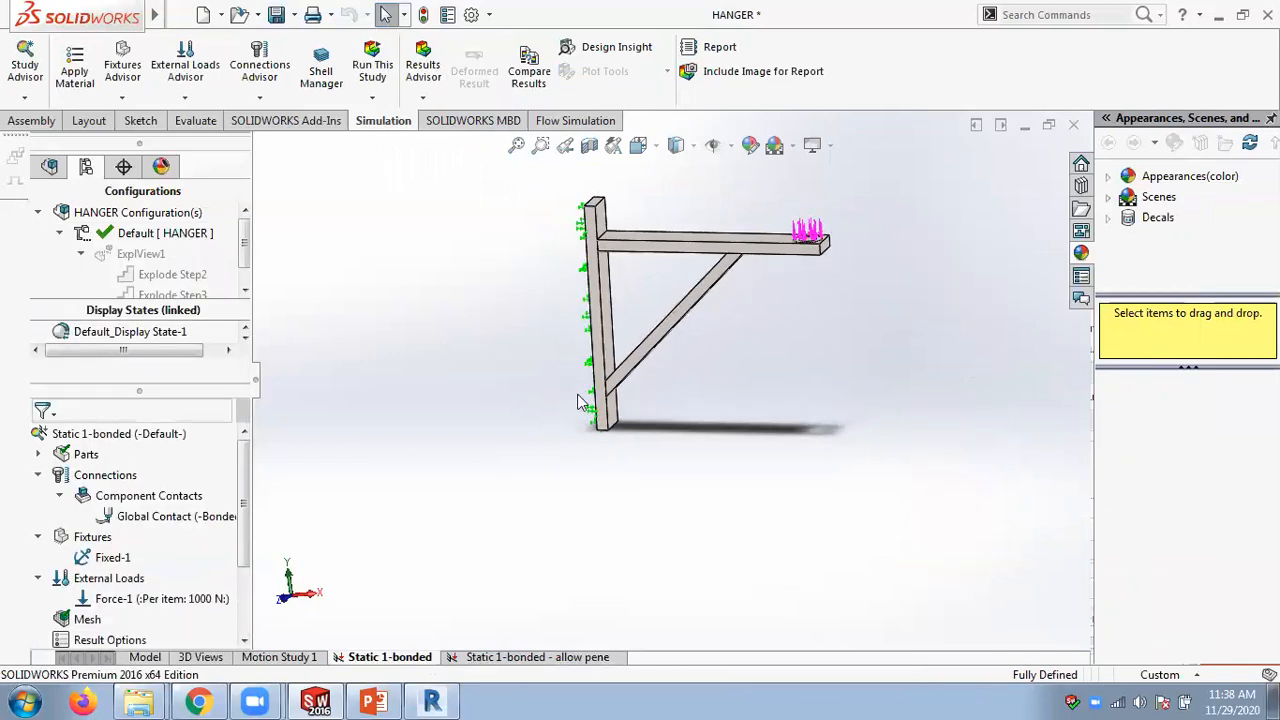
drag(245, 562, 245, 632)
double_click(145, 578)
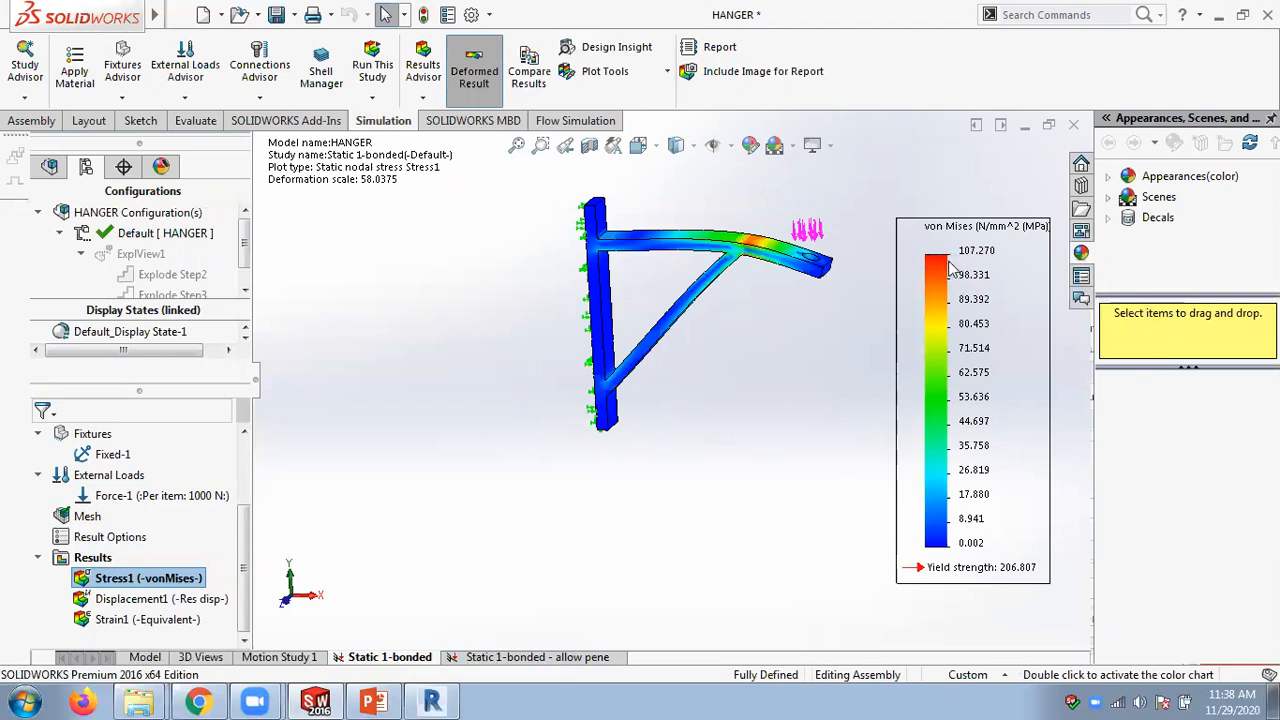
right_click(975, 291)
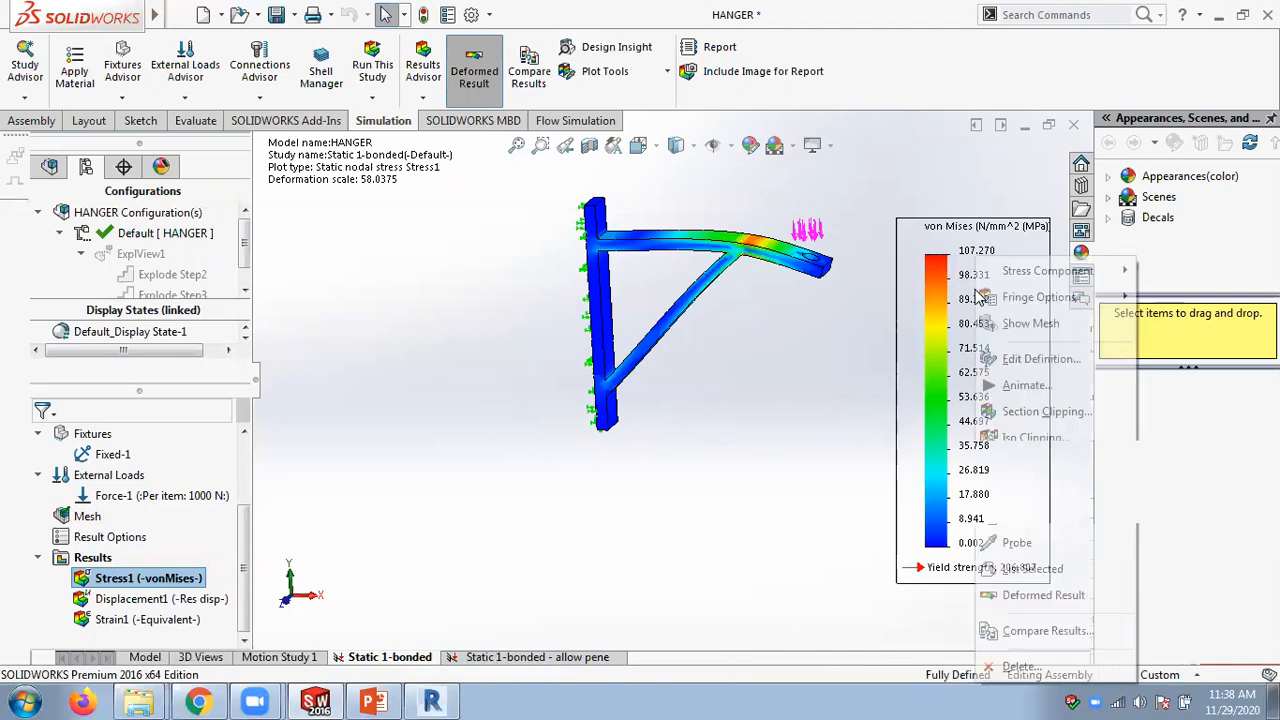
click(1030, 362)
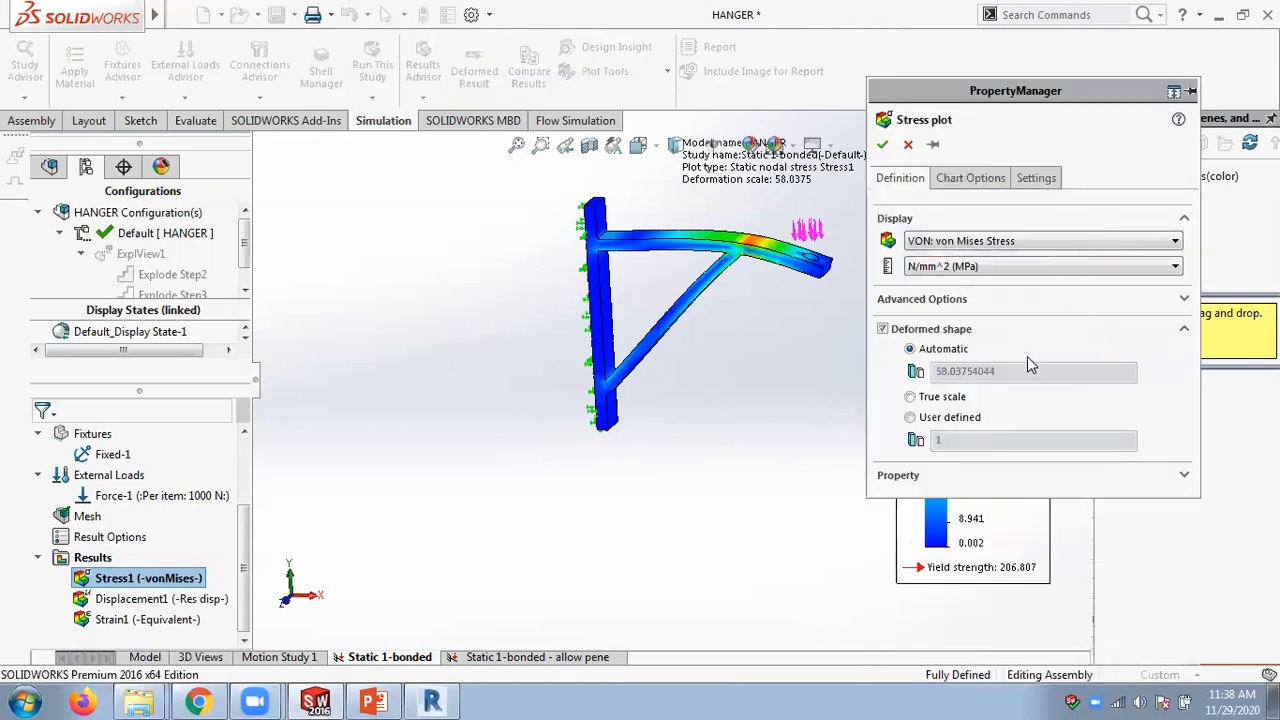
click(970, 178)
click(911, 260)
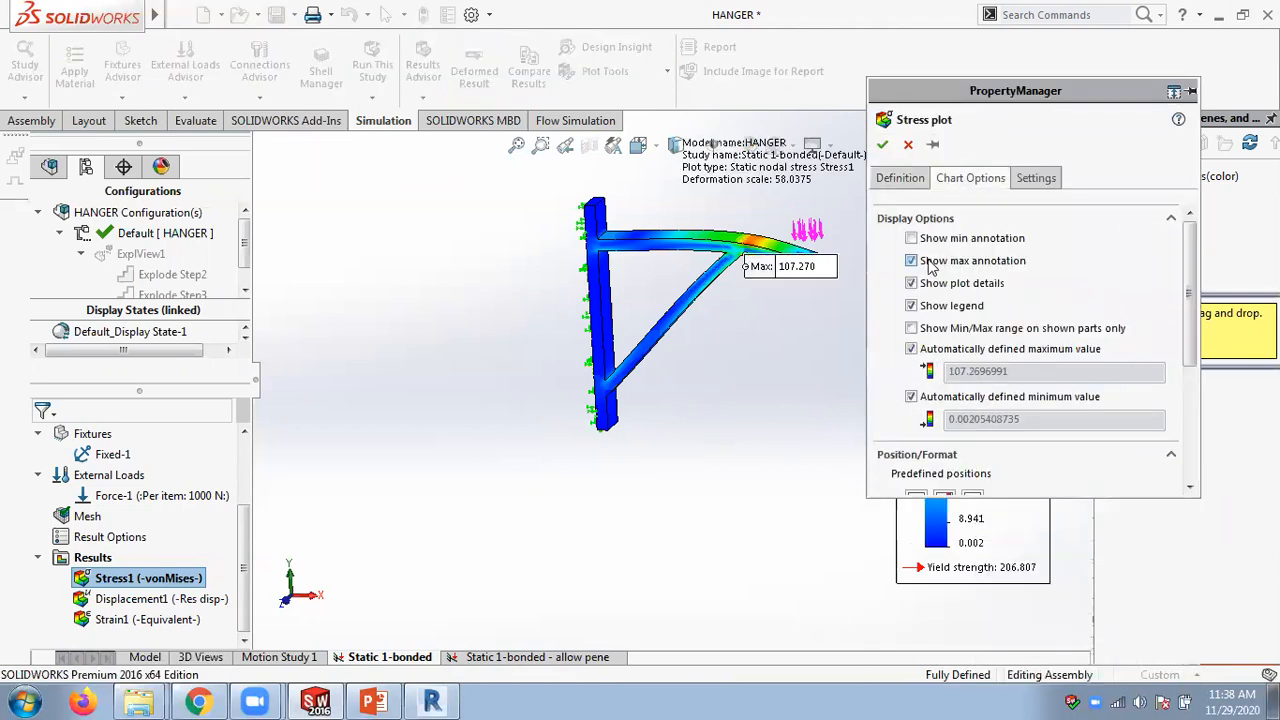
click(882, 144)
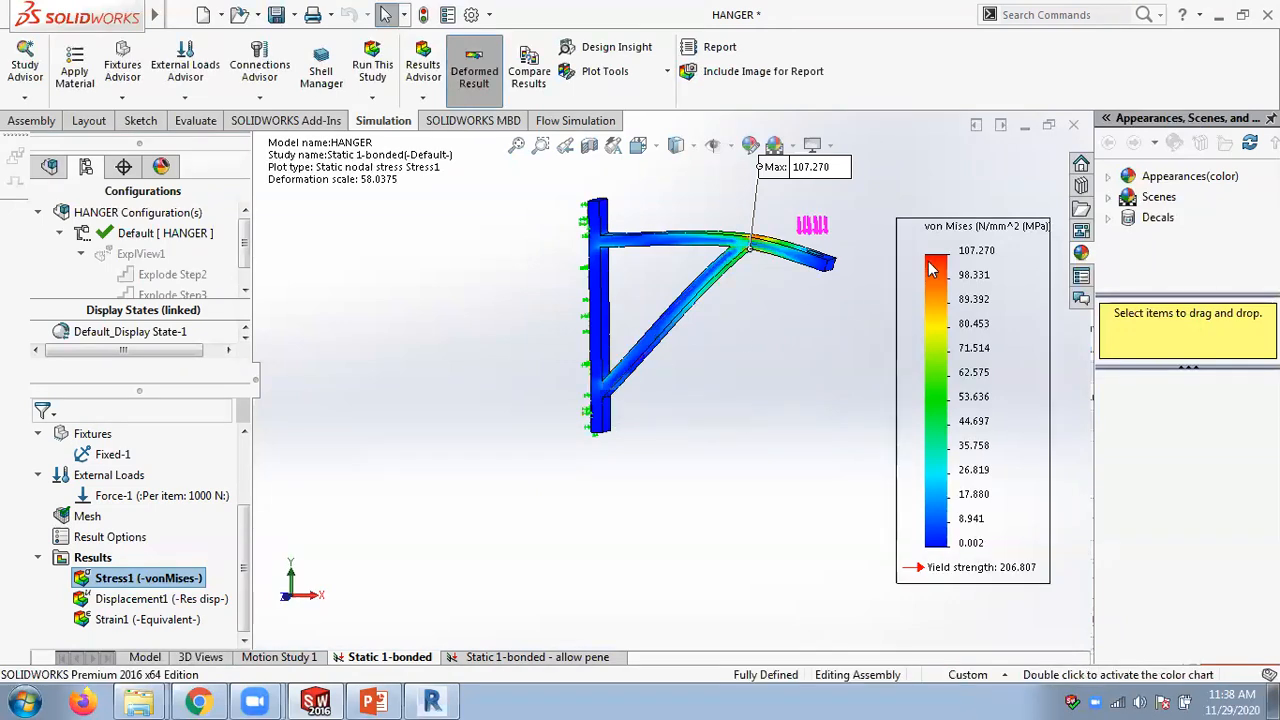
- Return to the allow penetration study and examine where its stress peaks and how the brace meets the post and the horizontal arm
click(530, 657)
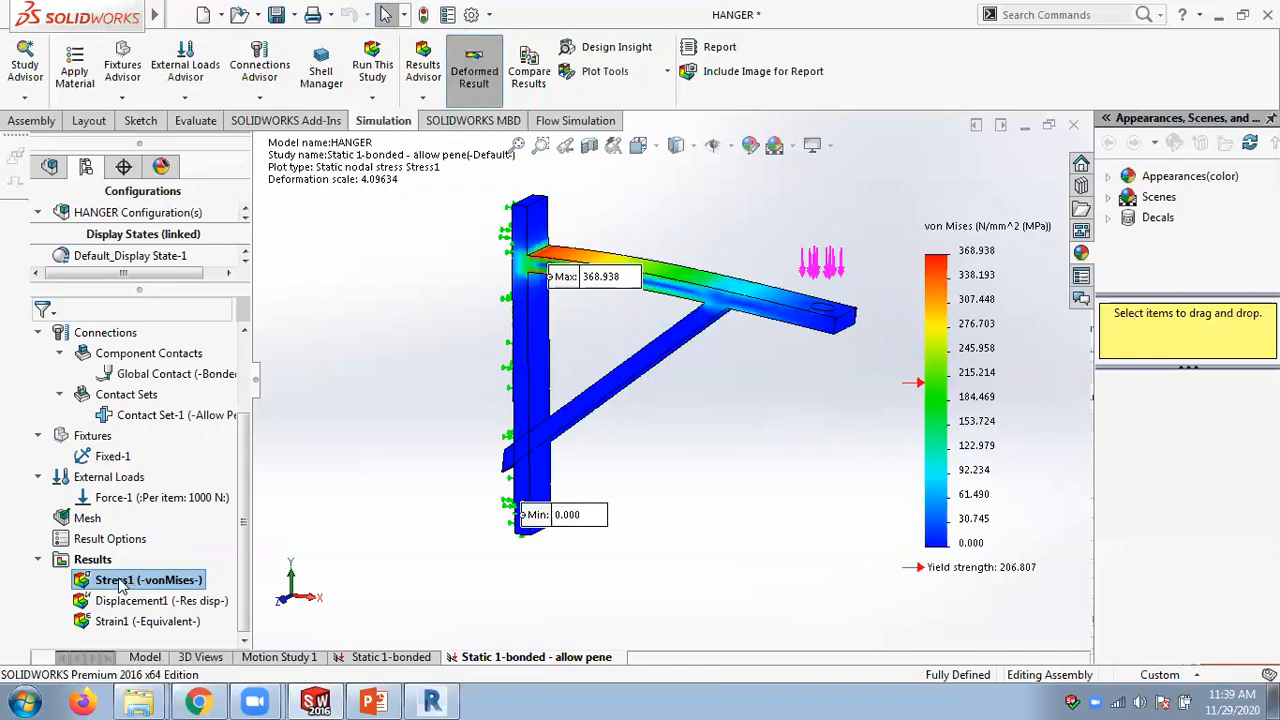
middle_drag(752, 419, 691, 337)
scroll(526, 468, down, 2)
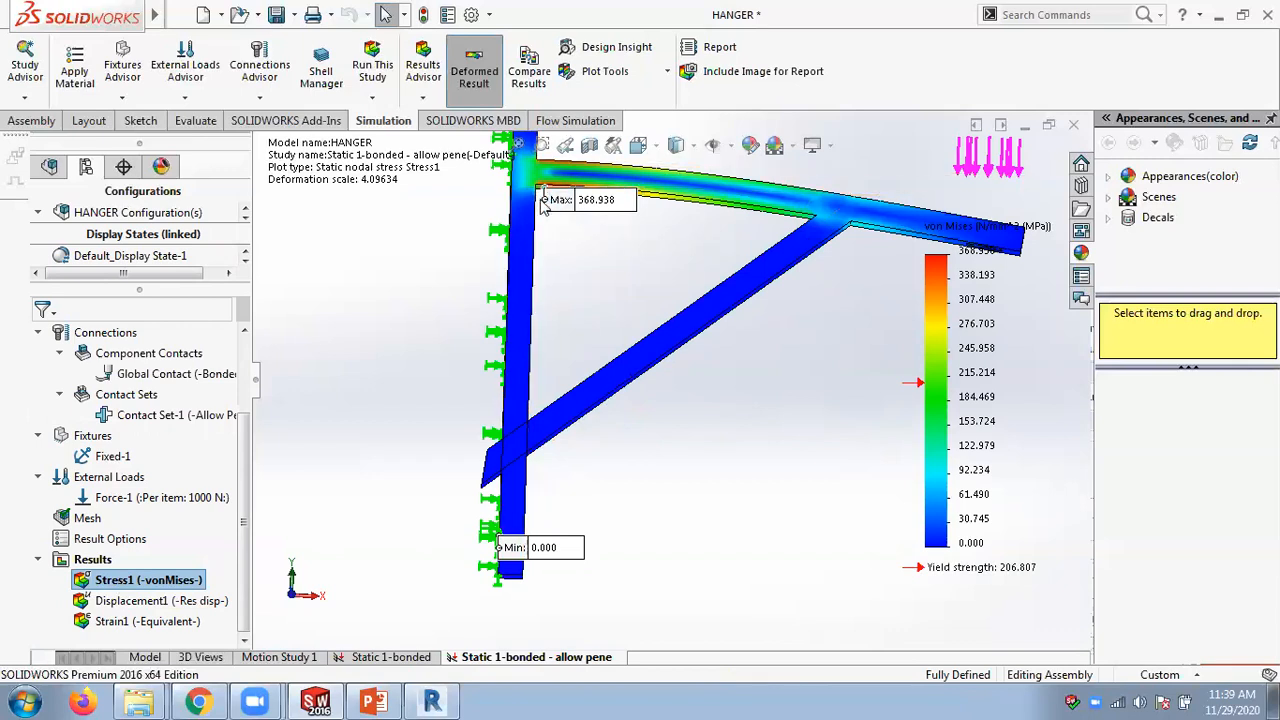
middle_drag(573, 236, 540, 260)
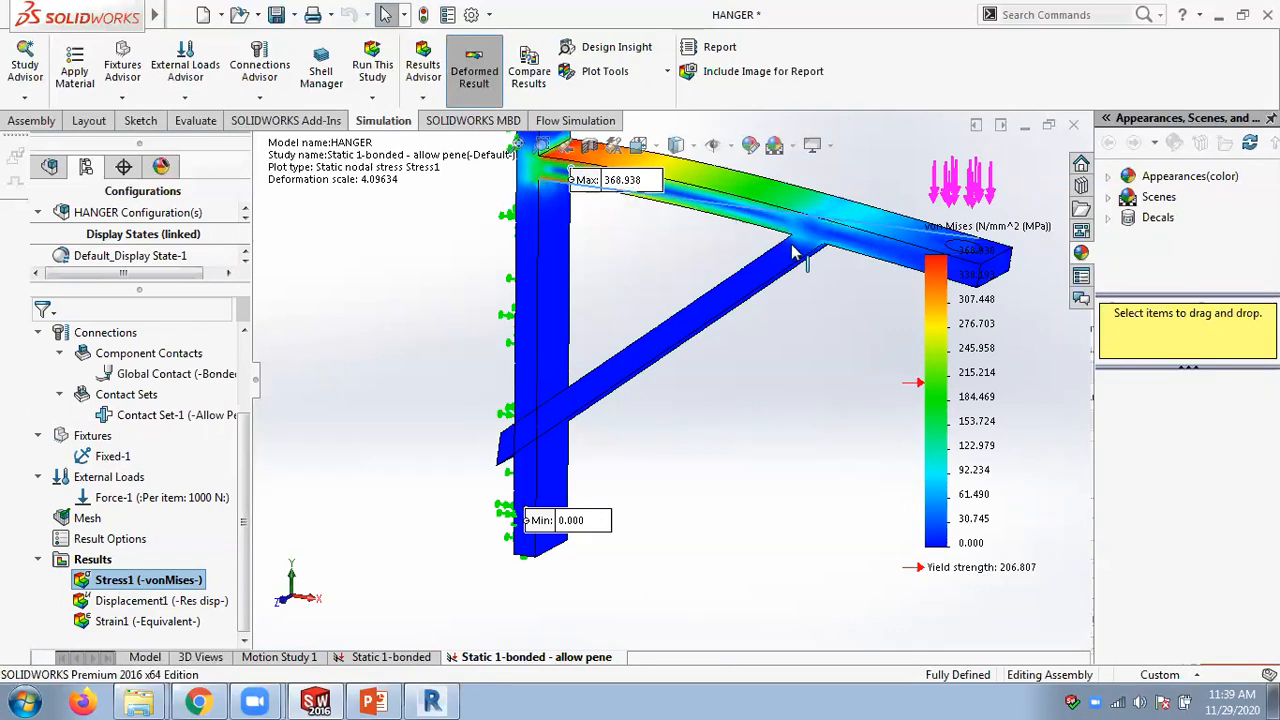
click(828, 247)
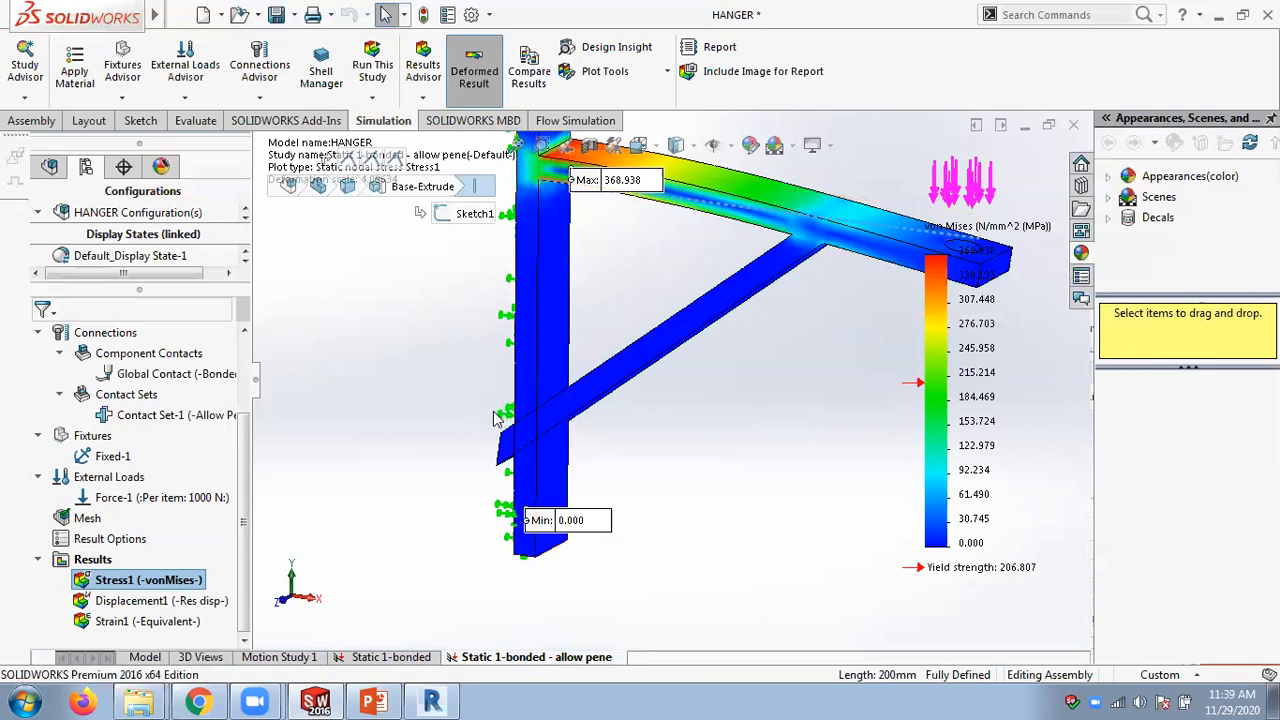
- Animate the allow penetration study's Stress1 plot and display its Displacement1 plot
right_click(157, 582)
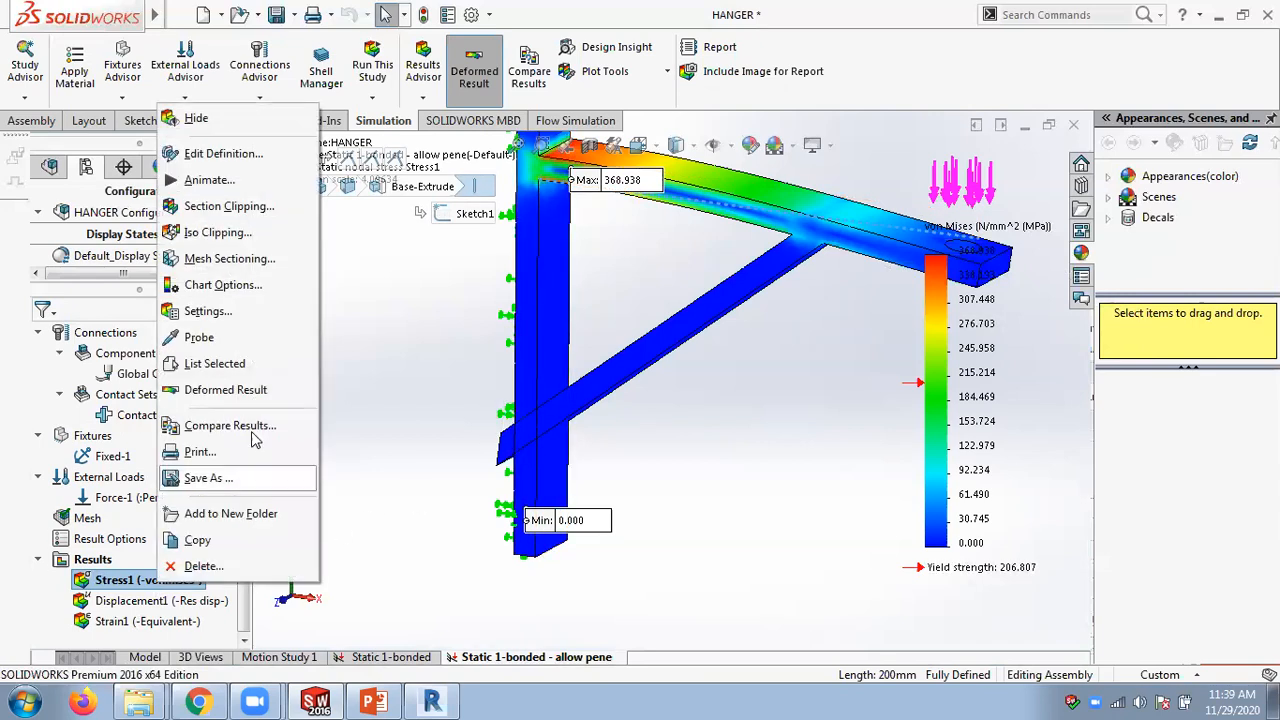
click(209, 180)
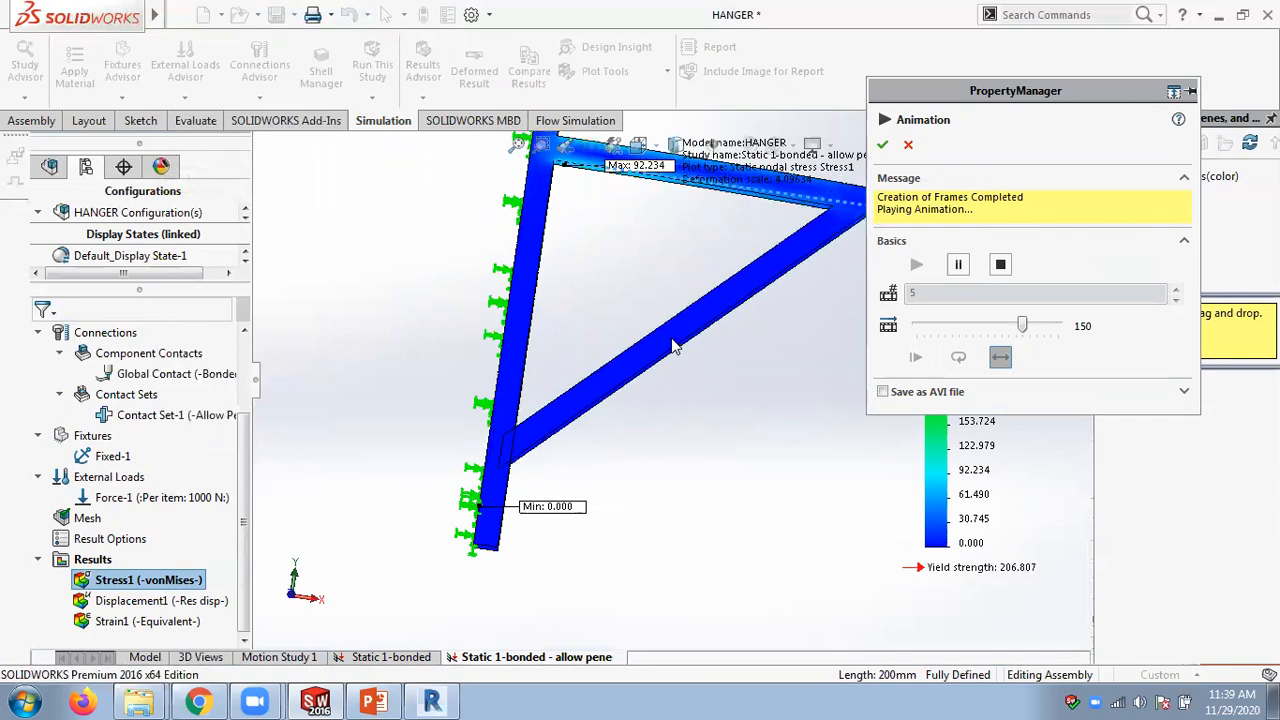
click(882, 144)
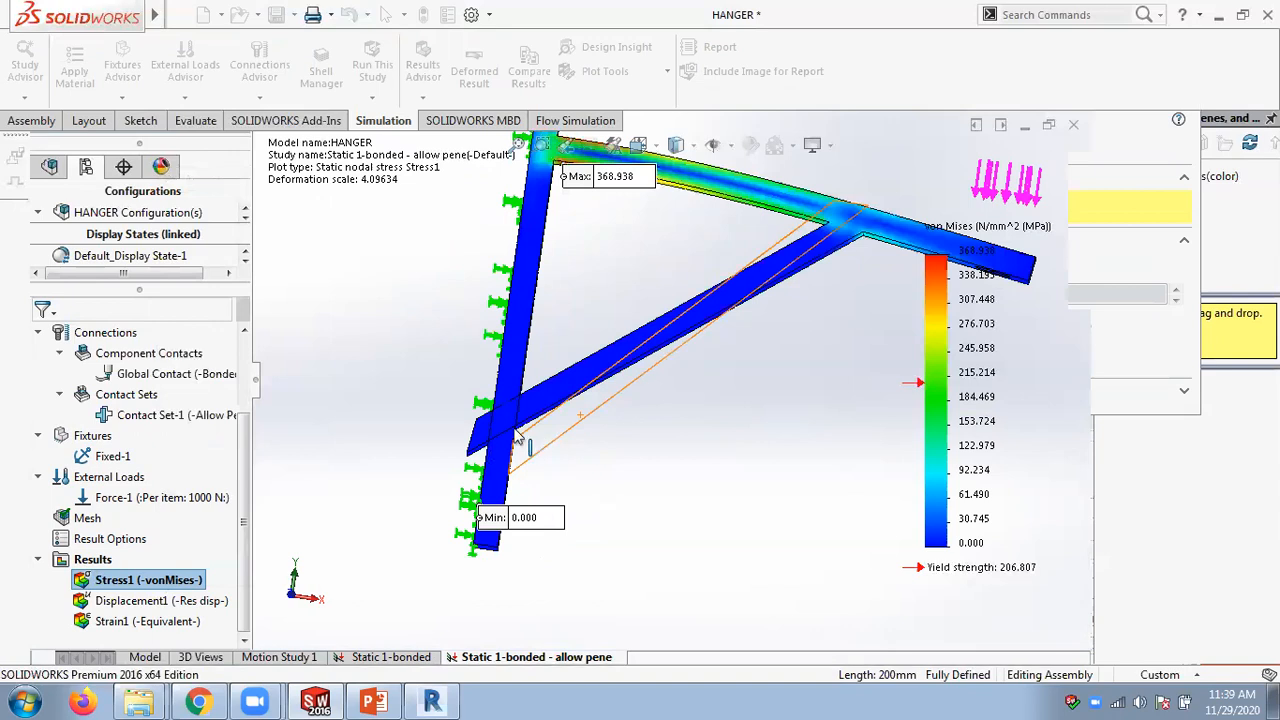
click(177, 601)
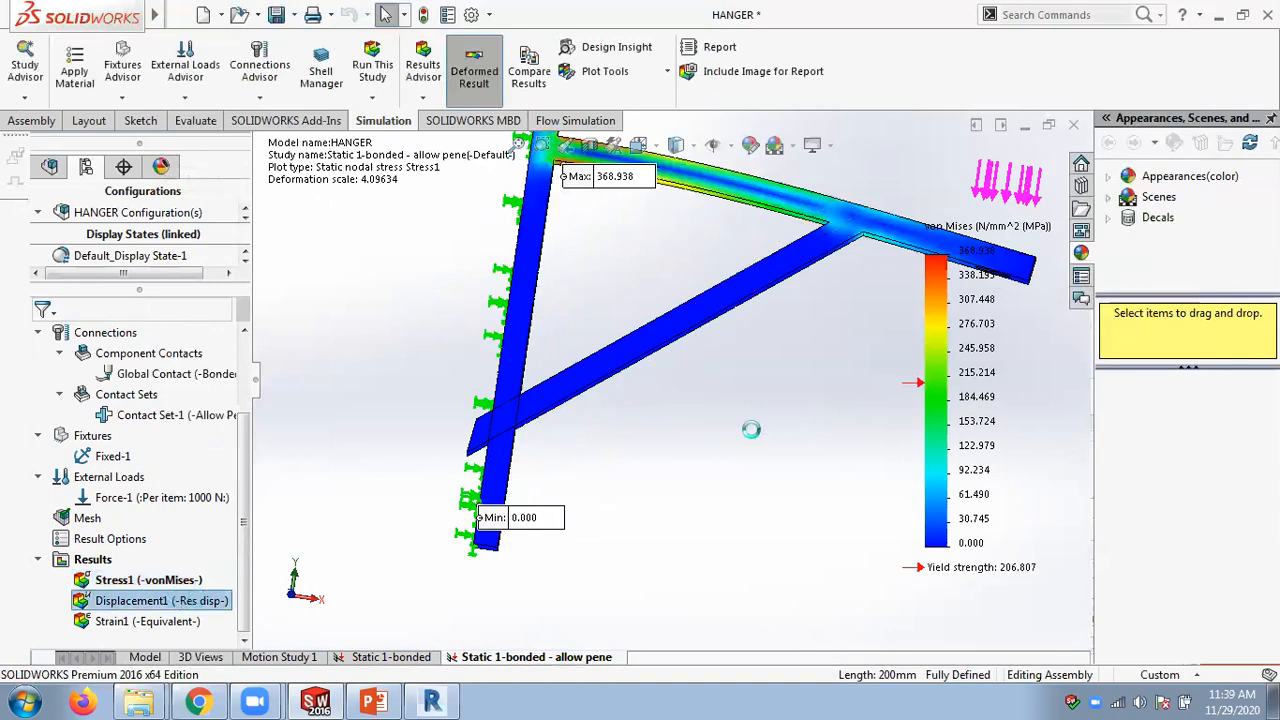
middle_drag(795, 396, 821, 388)
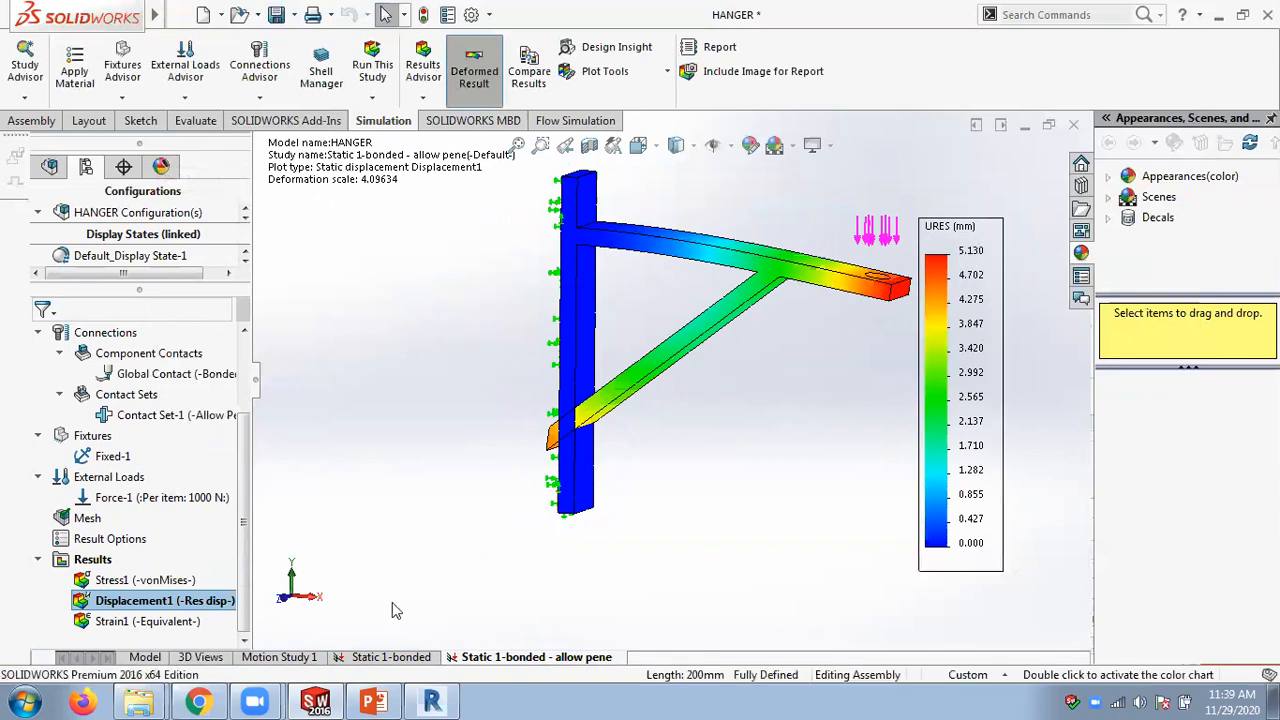
- Display the Displacement1 plot of the Static 1-bonded study with its maximum annotation turned on
click(381, 659)
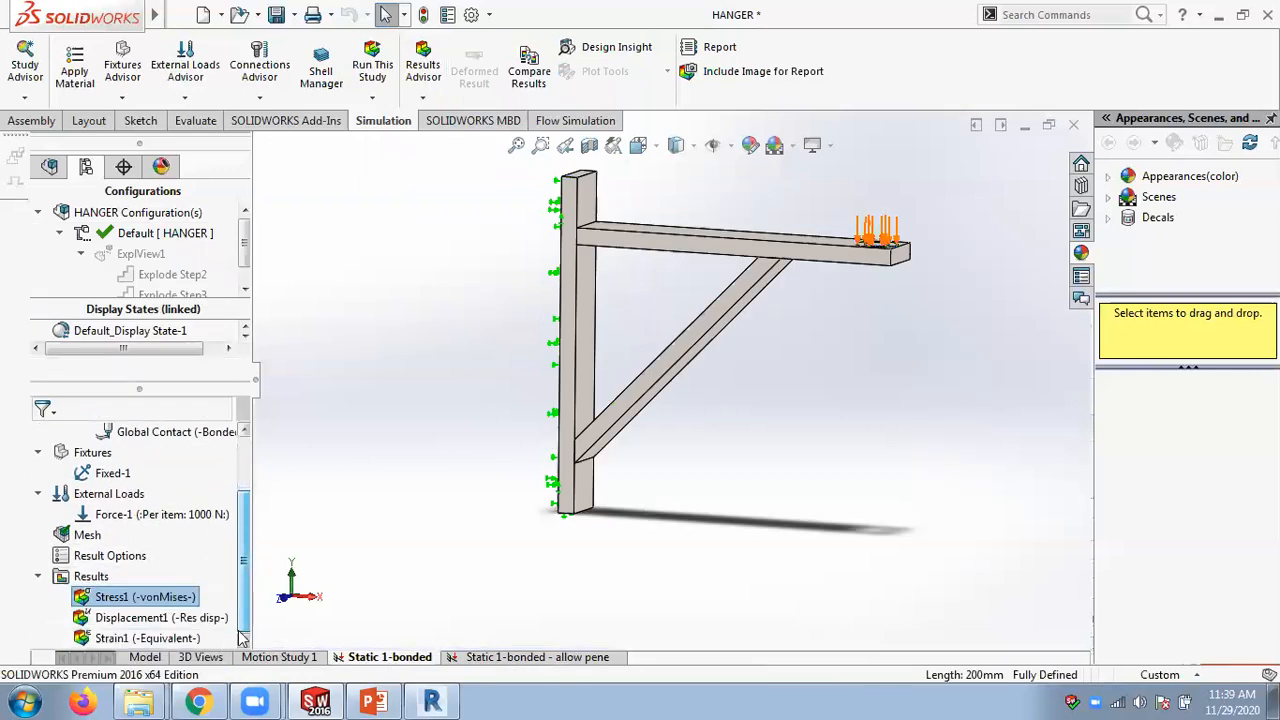
double_click(160, 620)
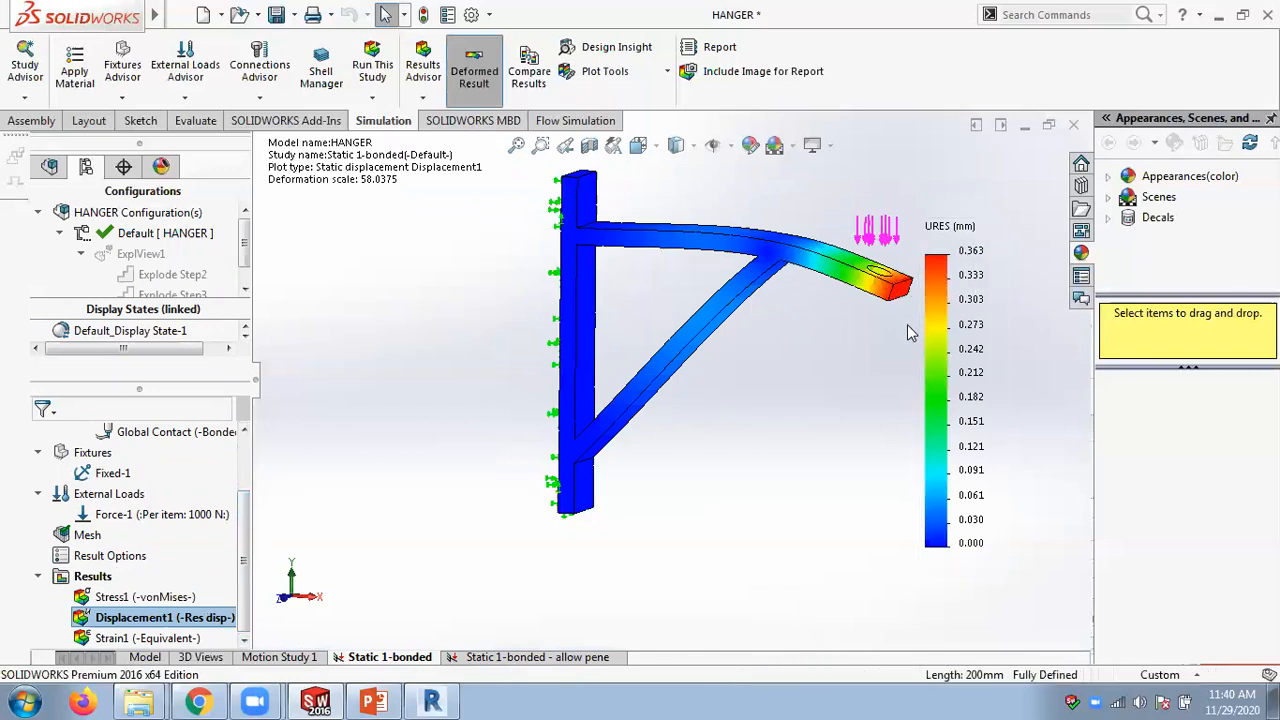
right_click(970, 335)
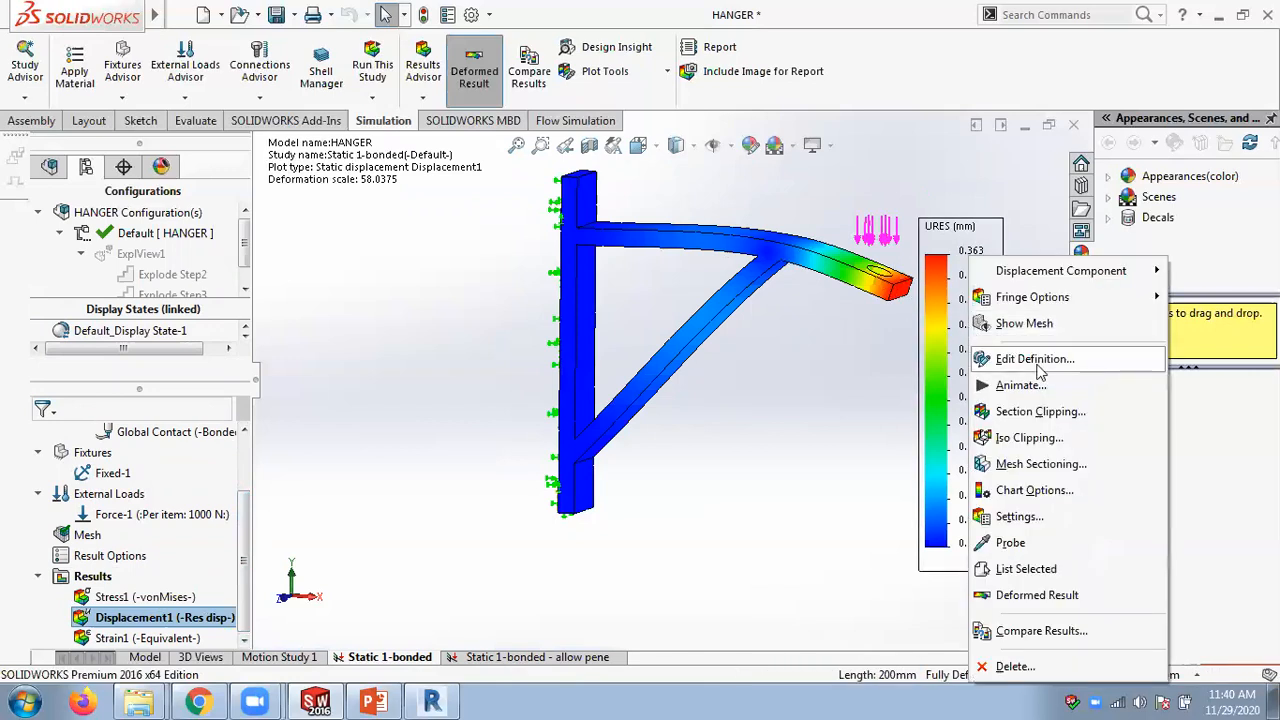
click(1038, 366)
click(970, 178)
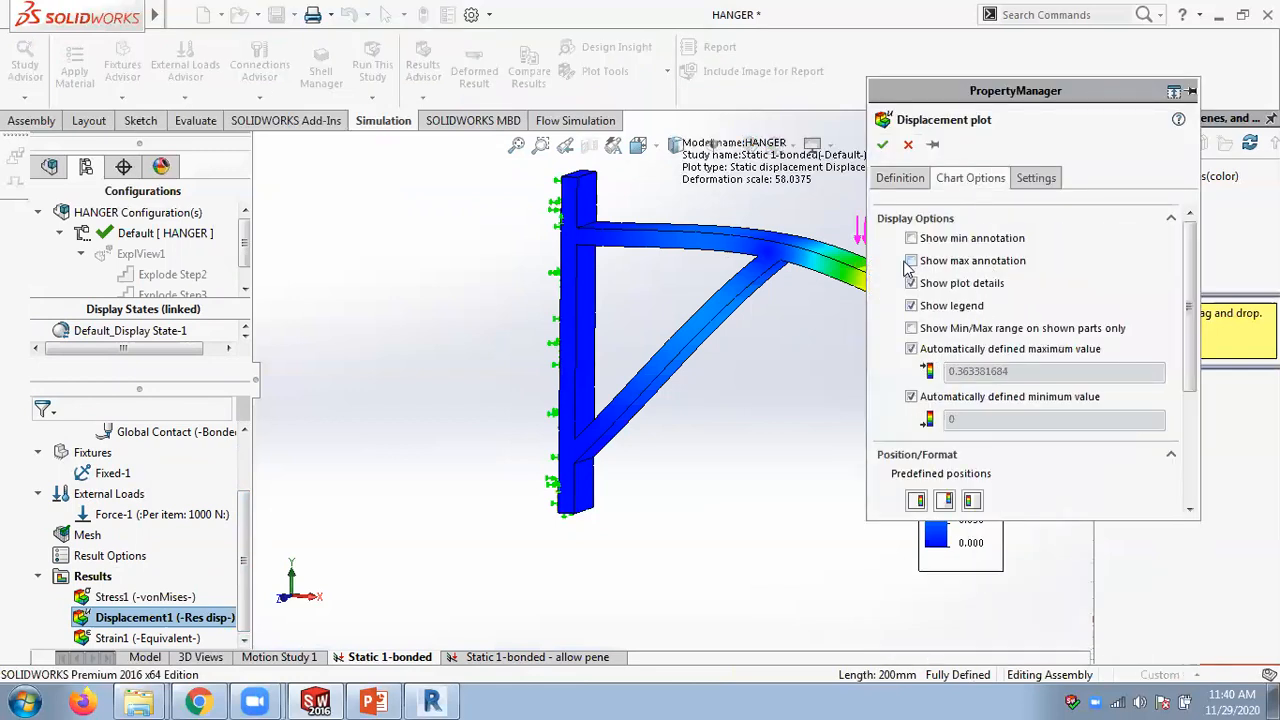
click(882, 144)
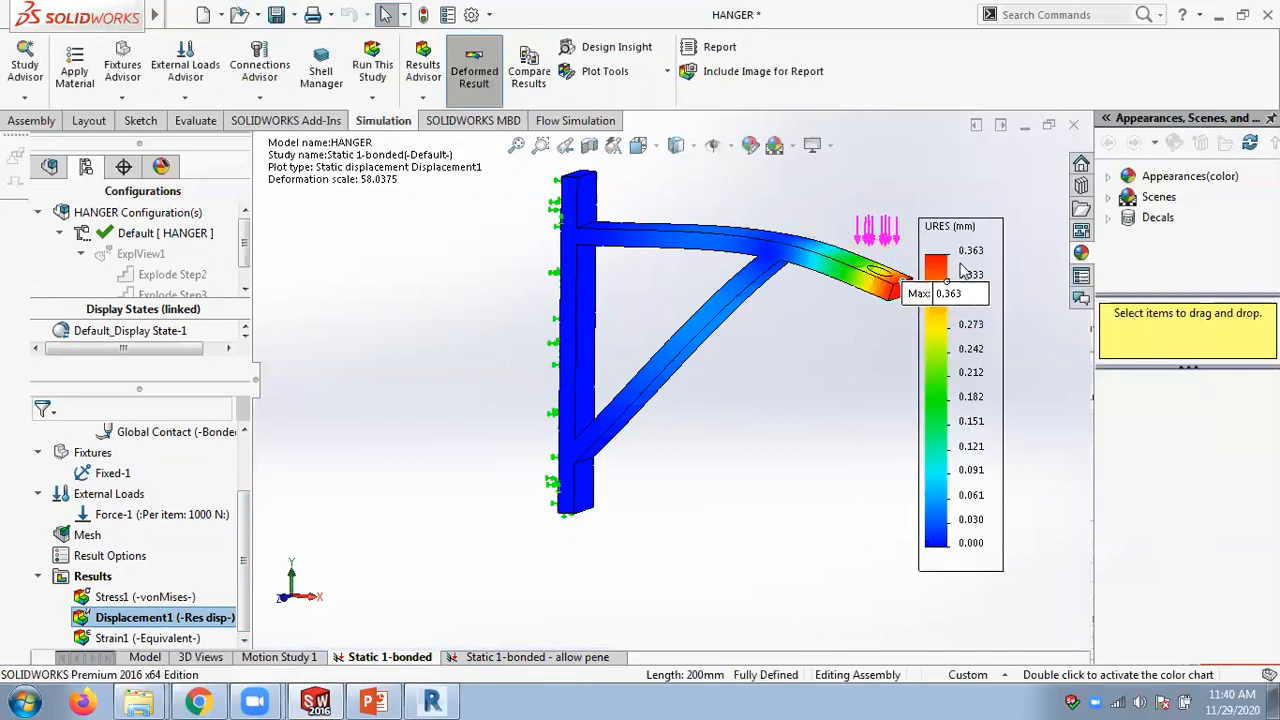
- Separate the color legend and the maximum annotation on the bonded study's displacement plot
drag(972, 298, 977, 190)
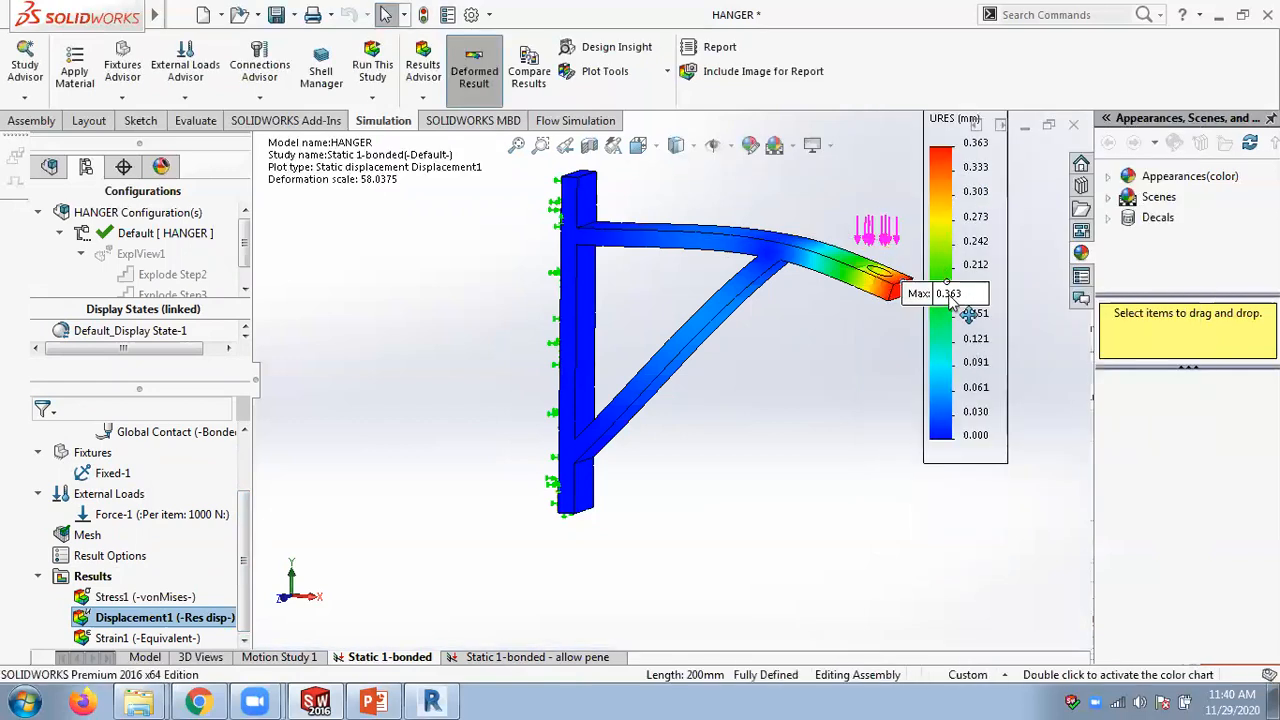
mouse_move(977, 335)
mouse_down()
mouse_move(871, 371)
mouse_move(836, 405)
mouse_up()
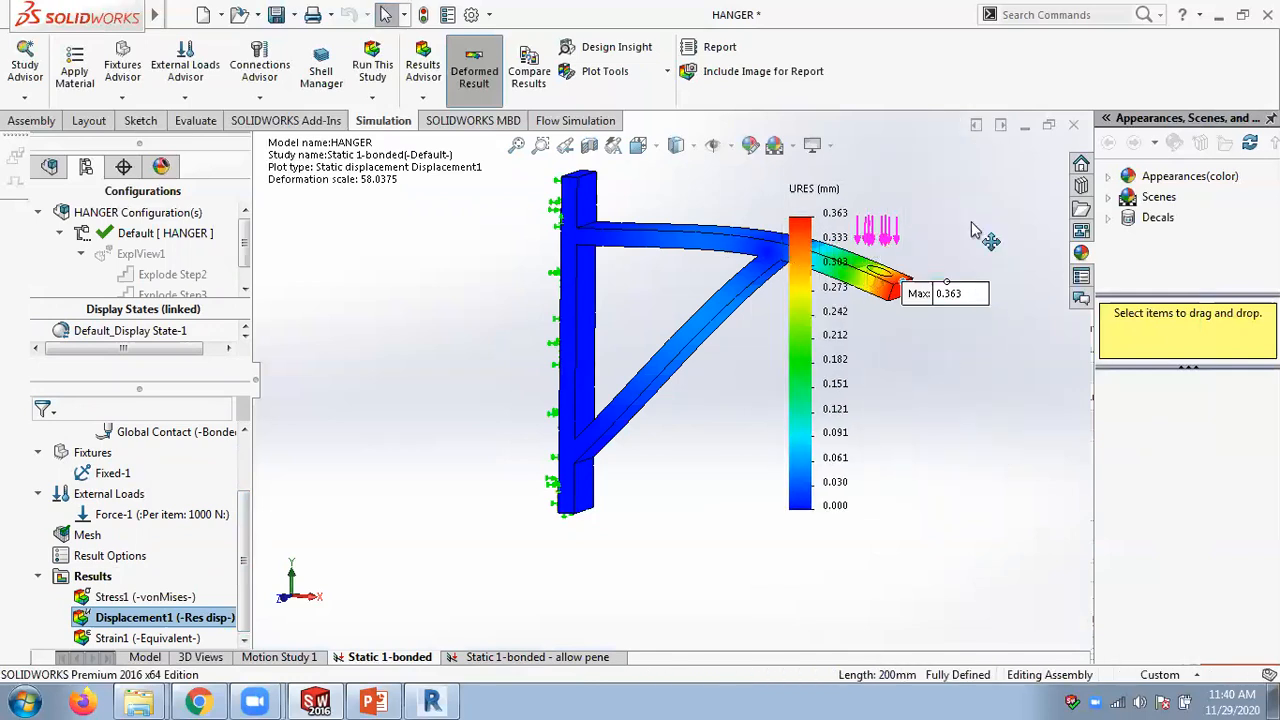
drag(971, 297, 980, 218)
- Return to the allow penetration study and turn on the maximum annotation of its Displacement1 plot
click(515, 657)
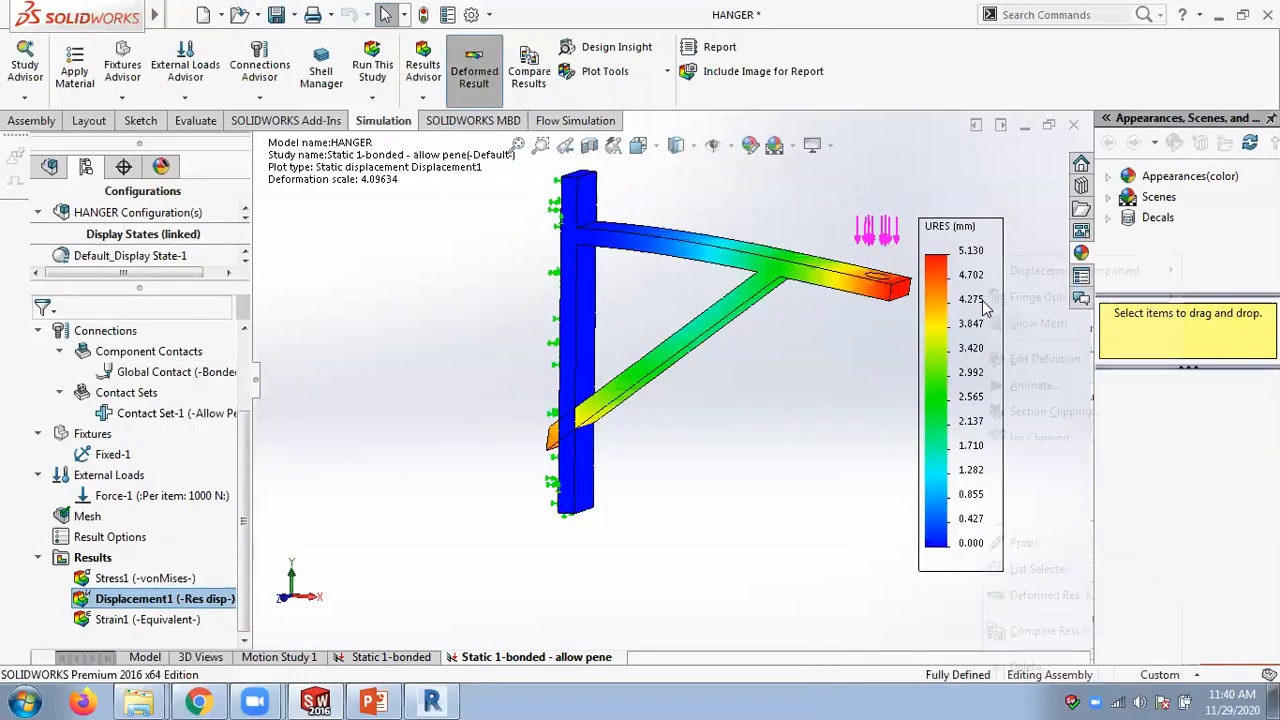
right_click(985, 313)
click(1040, 360)
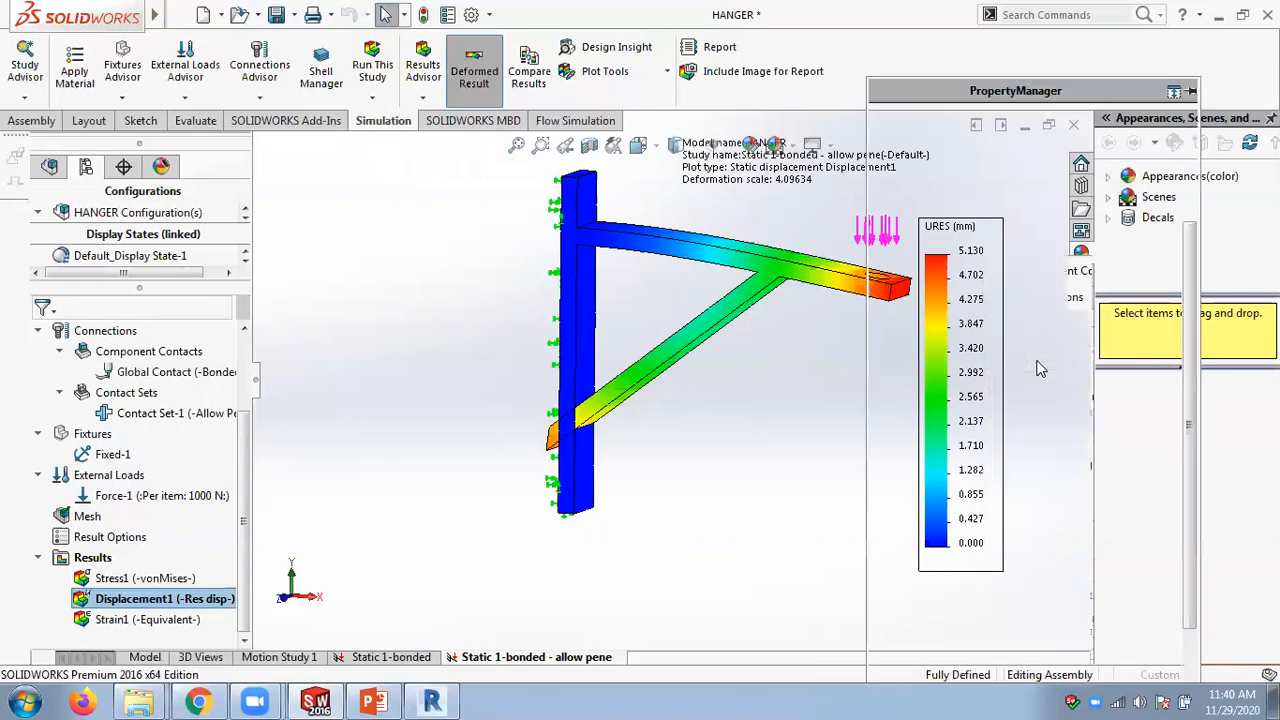
click(975, 179)
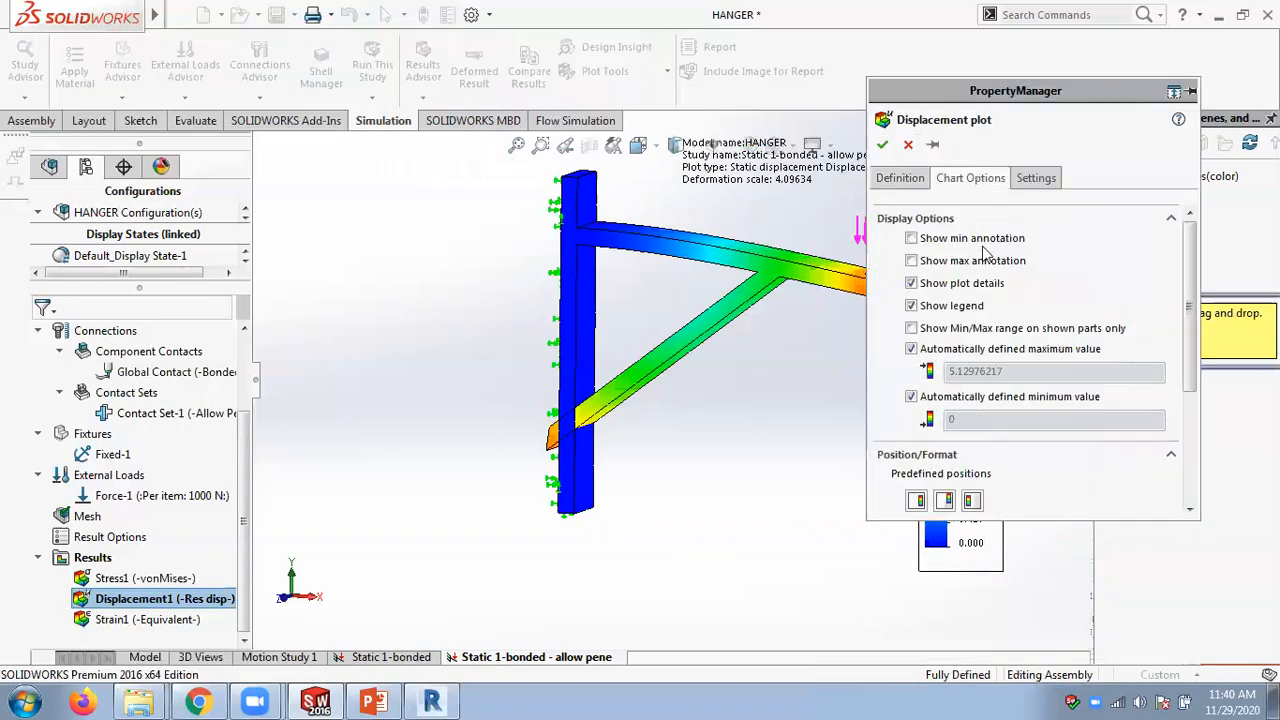
click(882, 144)
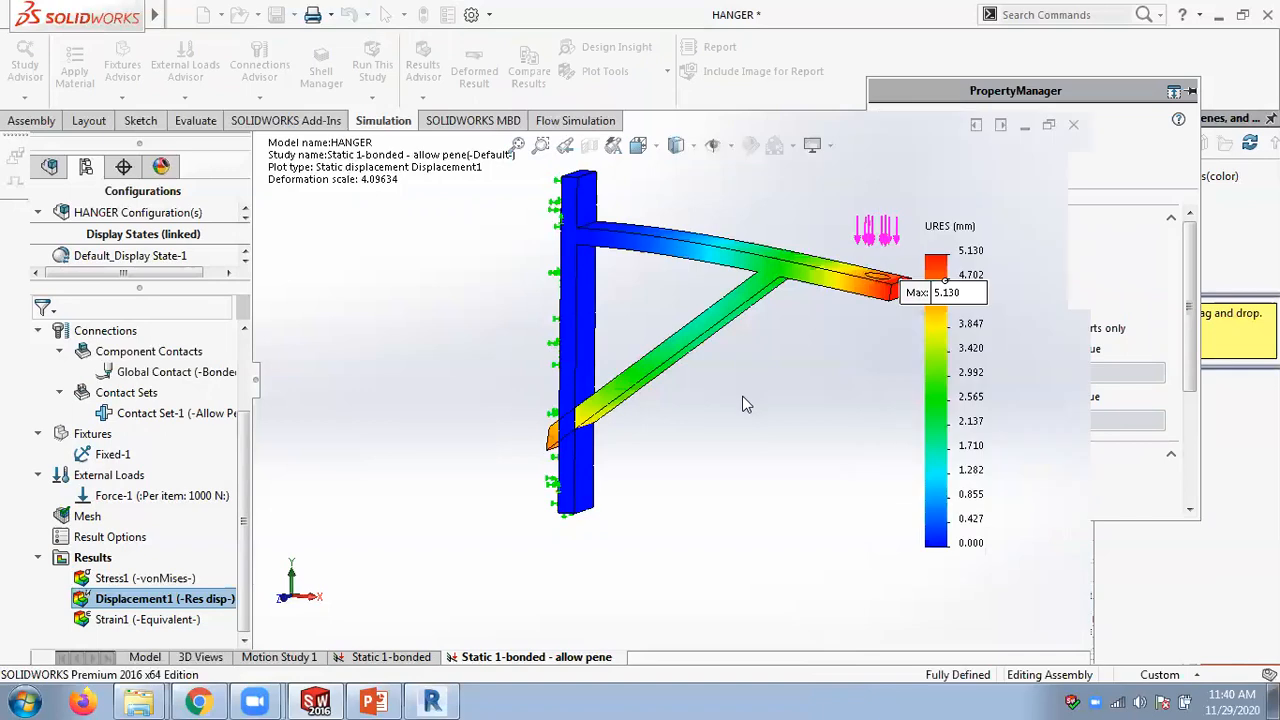
- Move the legend and the maximum annotation of the allow penetration displacement plot apart, clear of the arm's free end
middle_drag(757, 405, 853, 393)
drag(969, 291, 1025, 358)
drag(971, 288, 1014, 204)
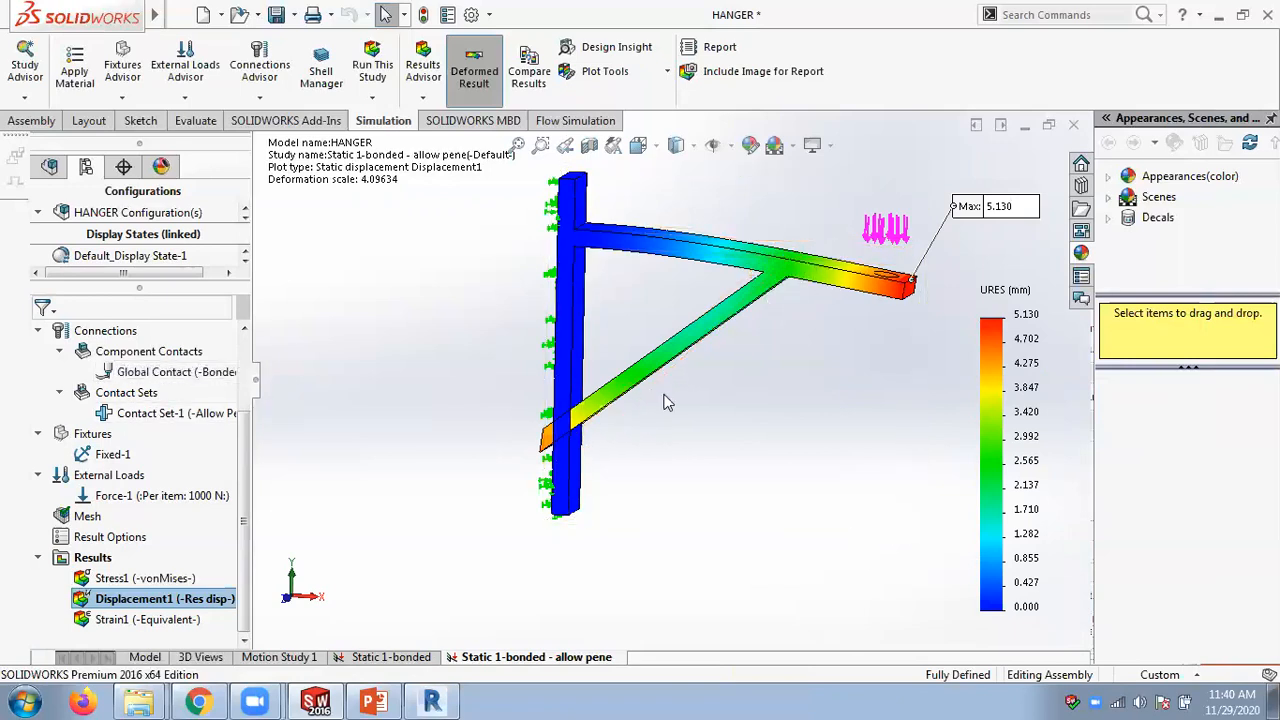
- Open Contact Set-1 of the allow penetration study and review its two contacting faces on the brace and the post
right_click(130, 408)
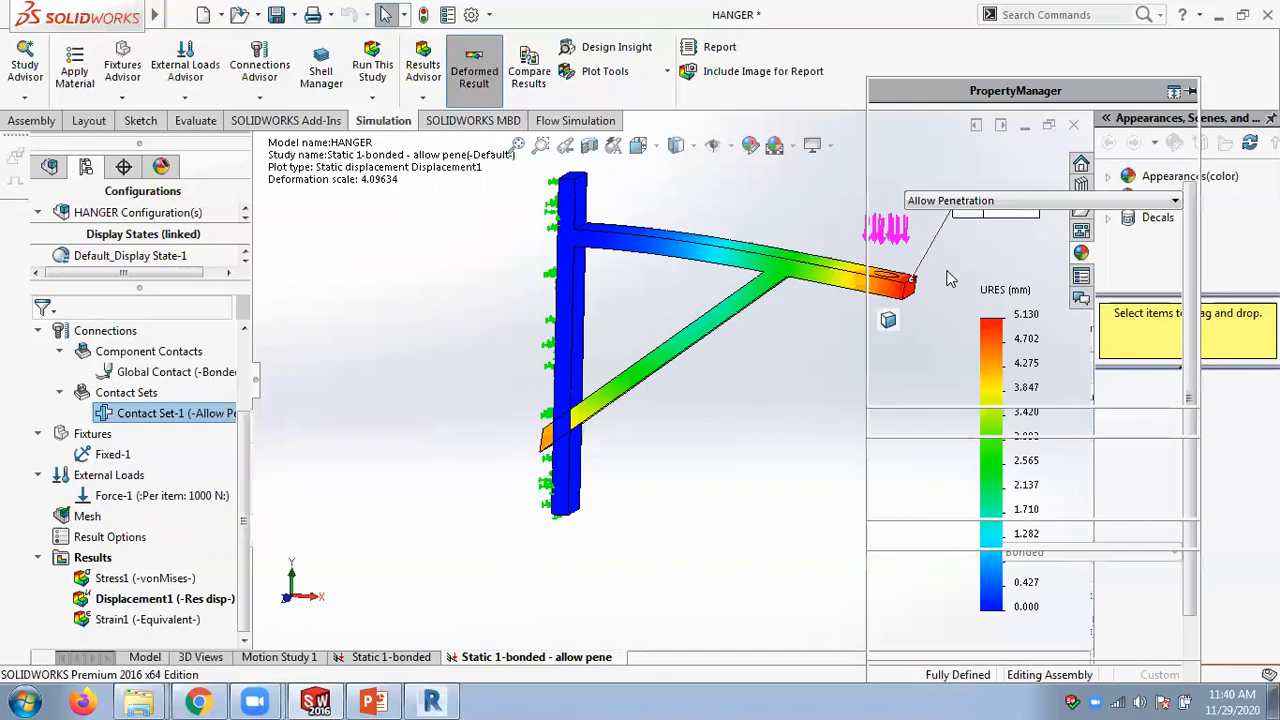
click(956, 230)
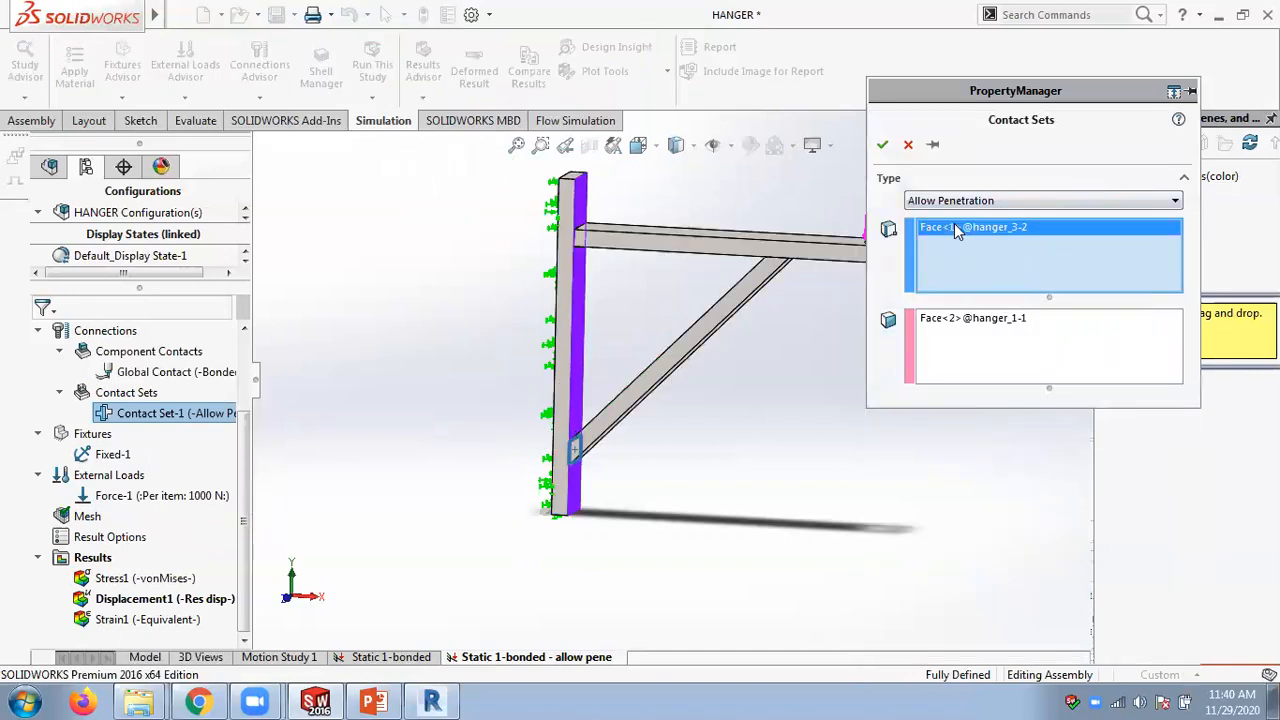
click(980, 322)
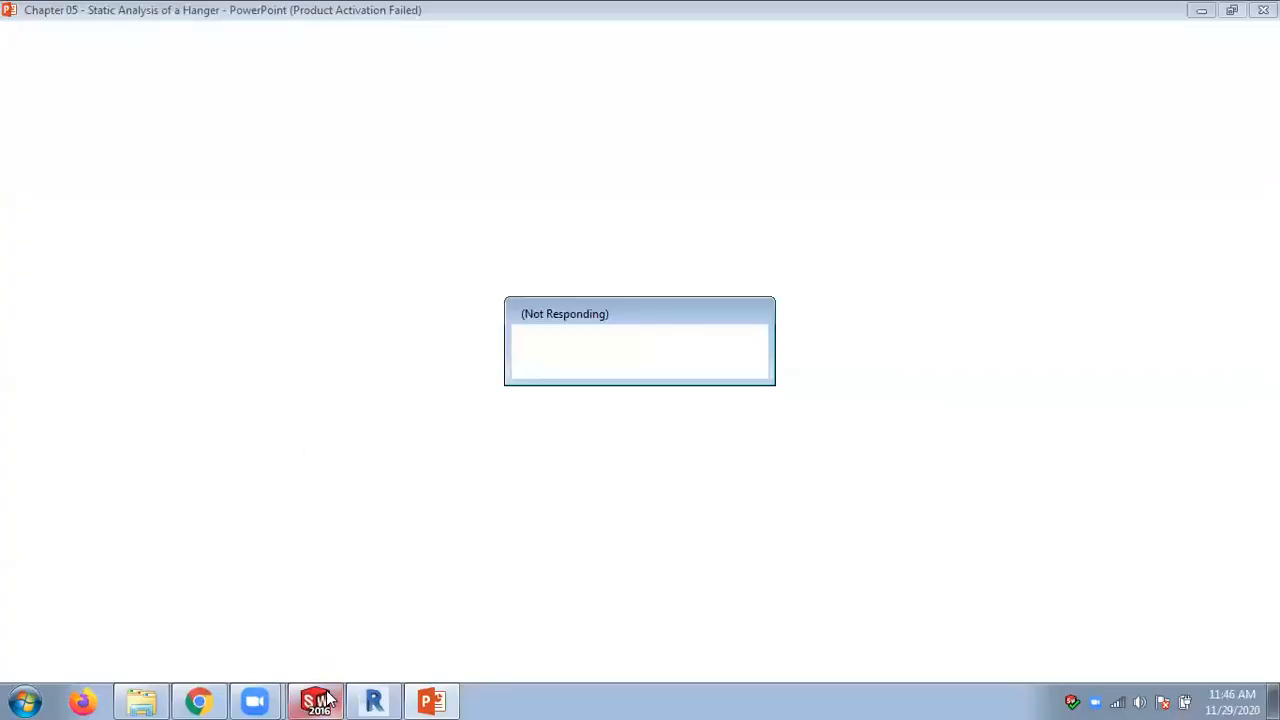
- Switch back to SOLIDWORKS and examine how the brace's lower end meets the post in the allow penetration displacement plot
click(326, 700)
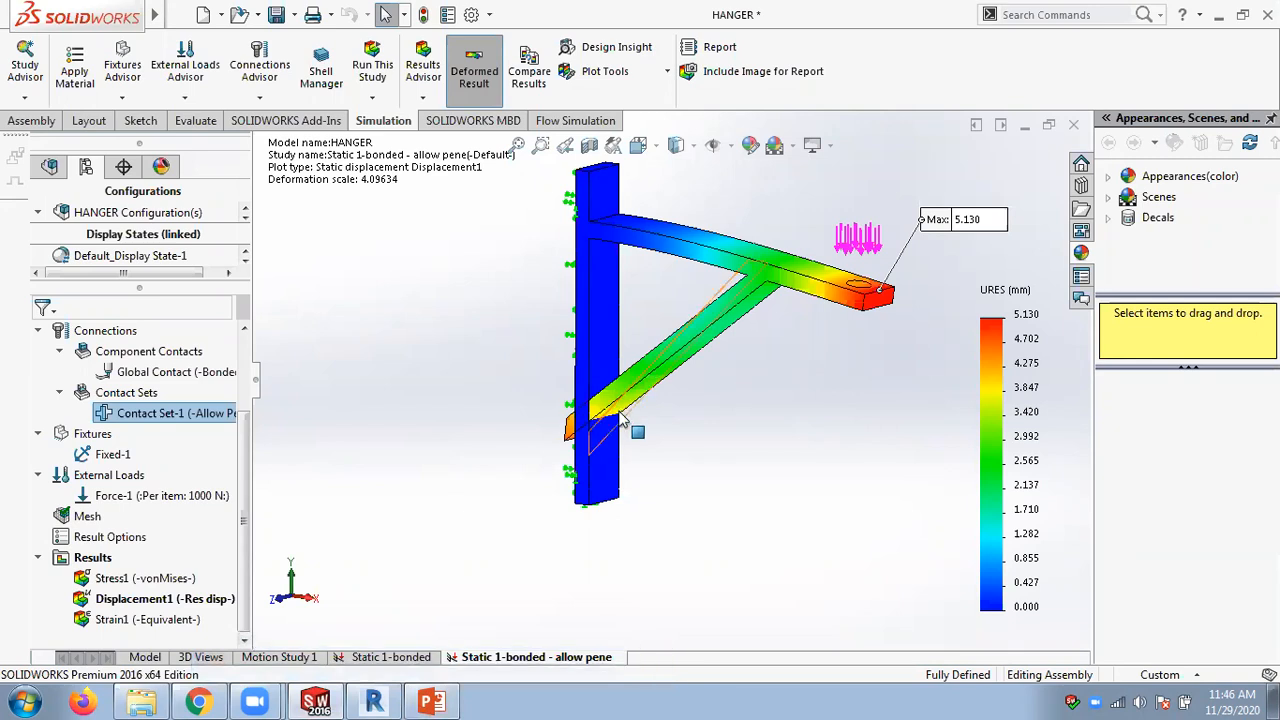
scroll(620, 420, down, 3)
middle_drag(667, 416, 697, 414)
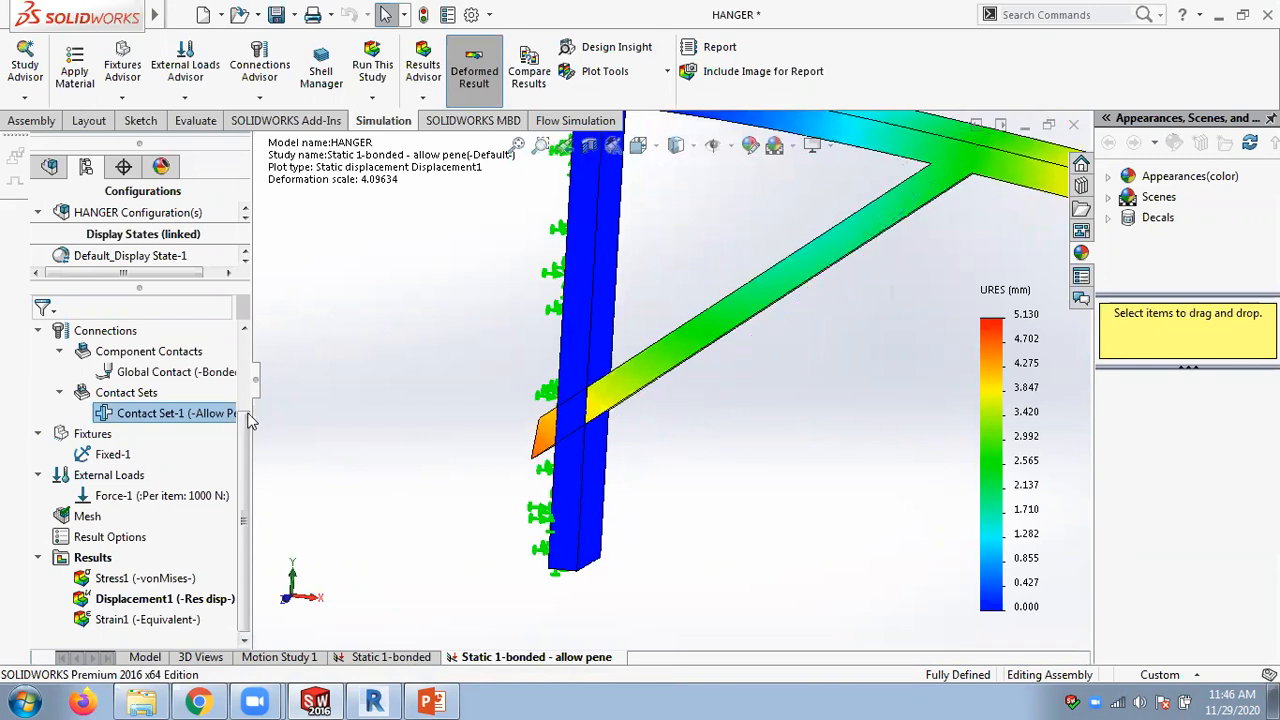
click(203, 419)
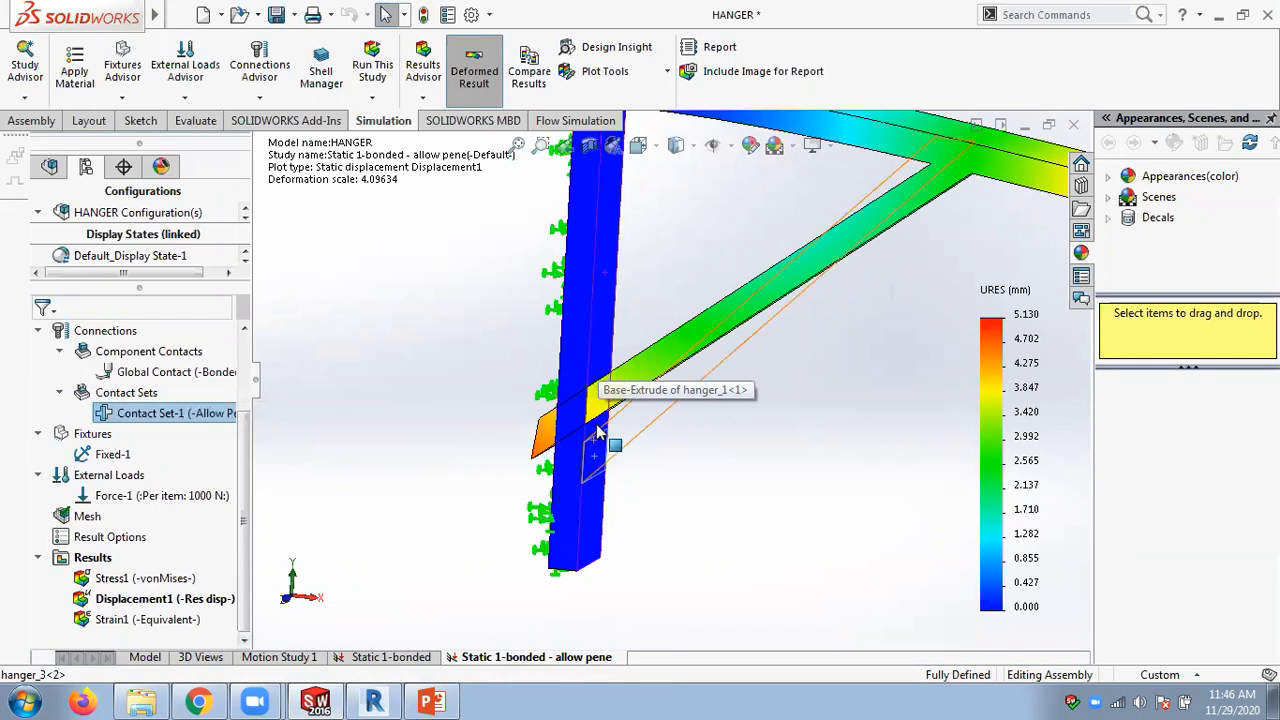
- Duplicate the allow penetration study under the name Static 1-bonded - no pene, using the Default configuration
right_click(543, 667)
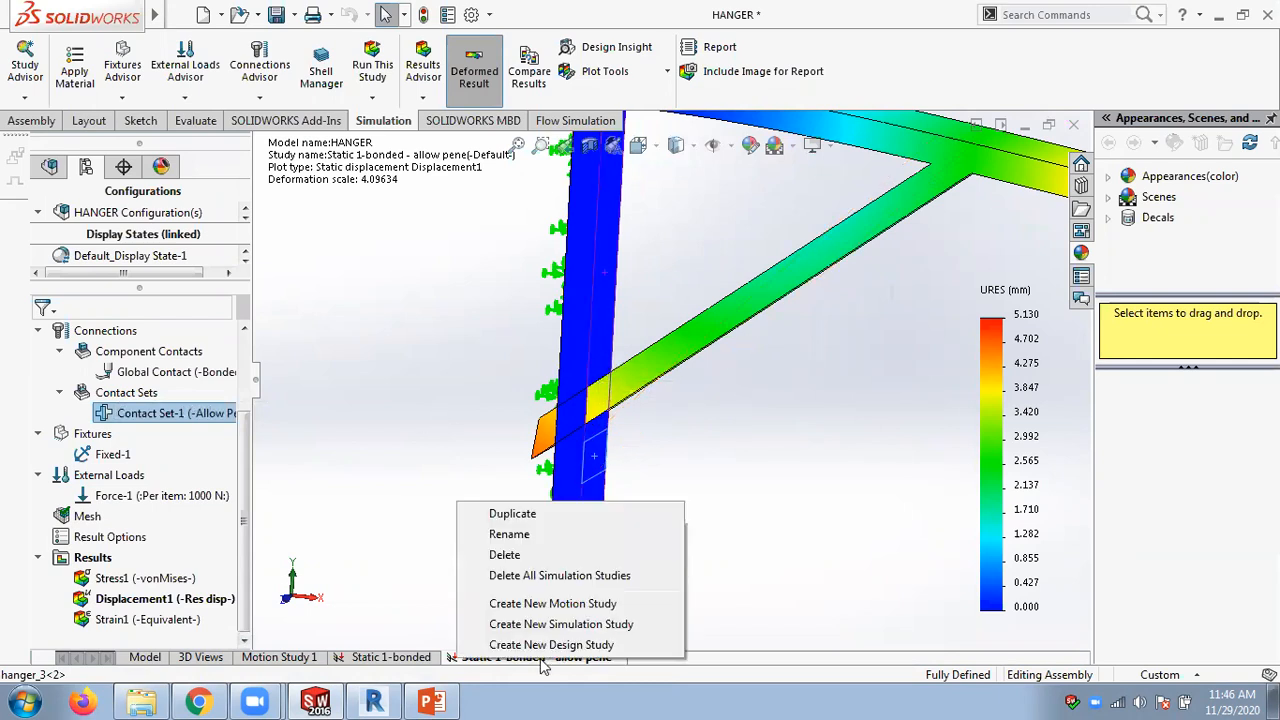
click(535, 518)
click(637, 307)
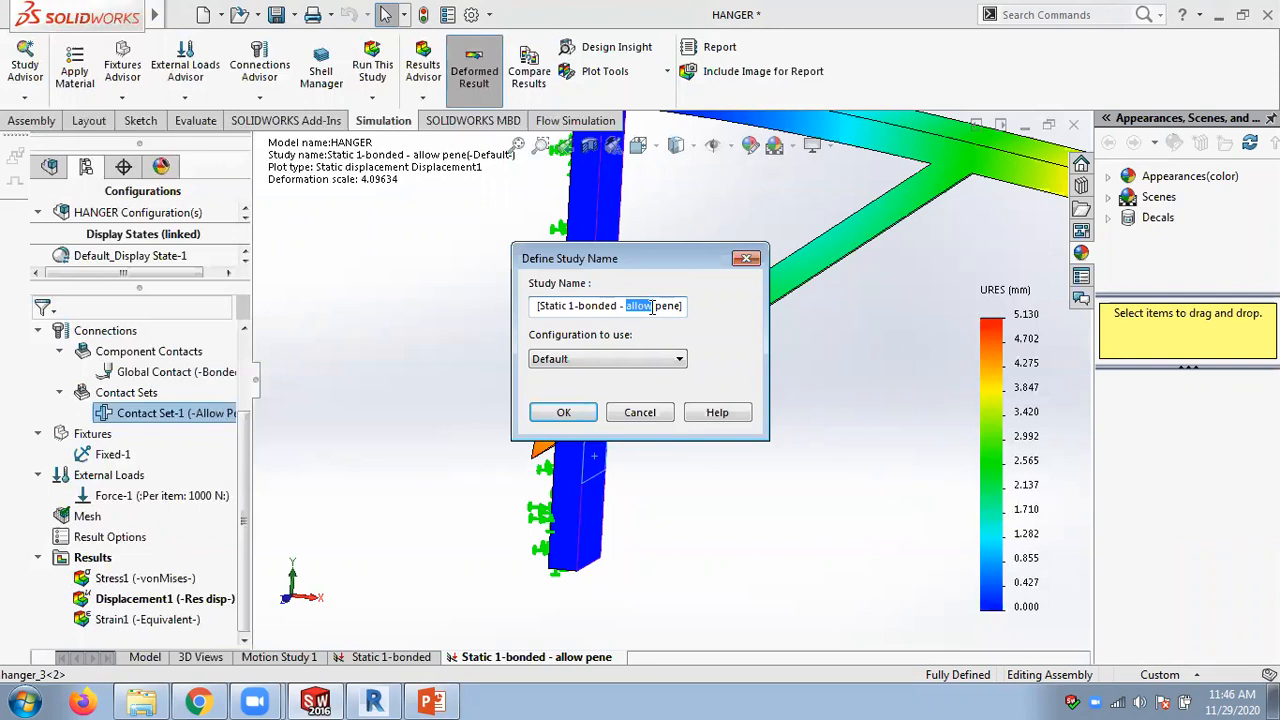
text(n)
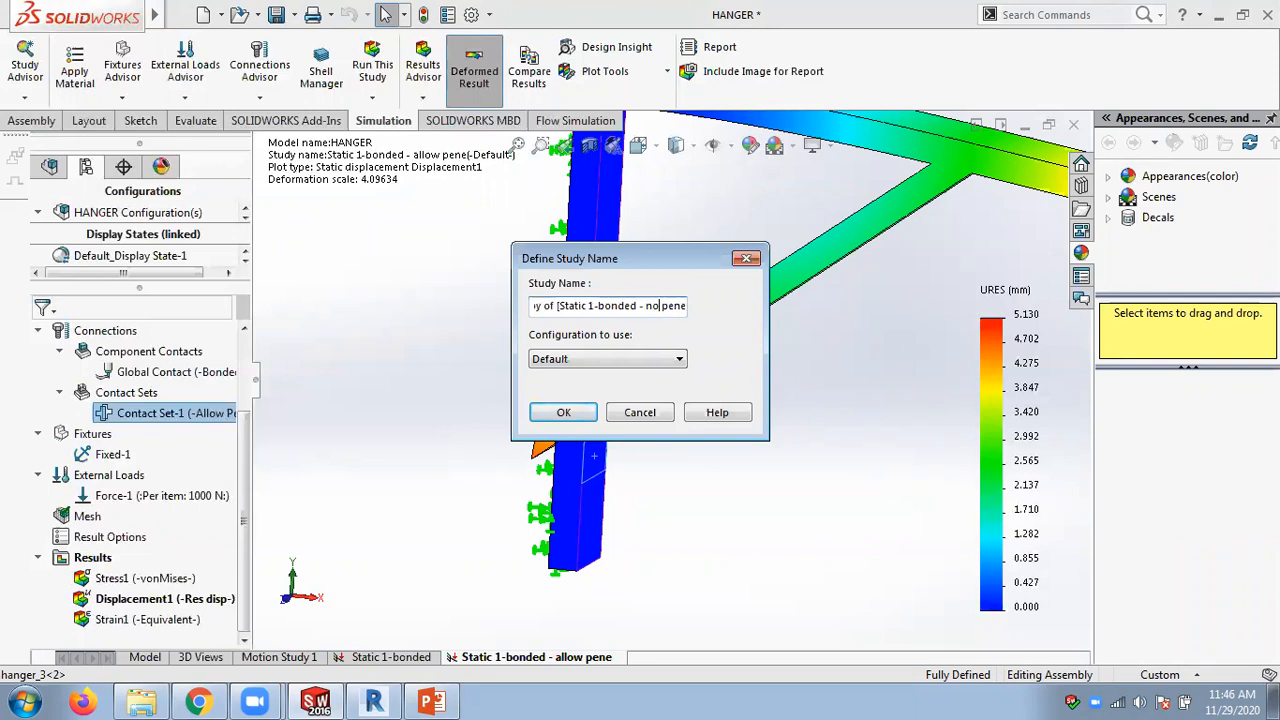
drag(559, 306, 514, 314)
key(Delete)
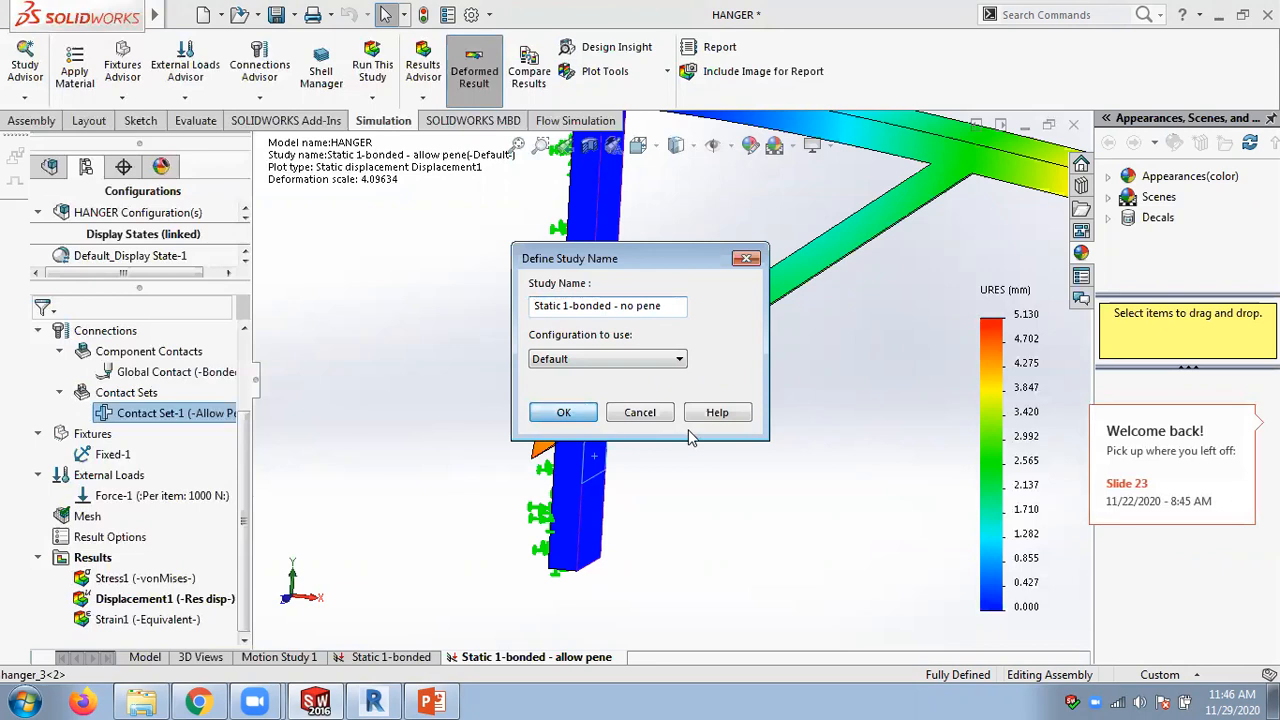
key(Return)
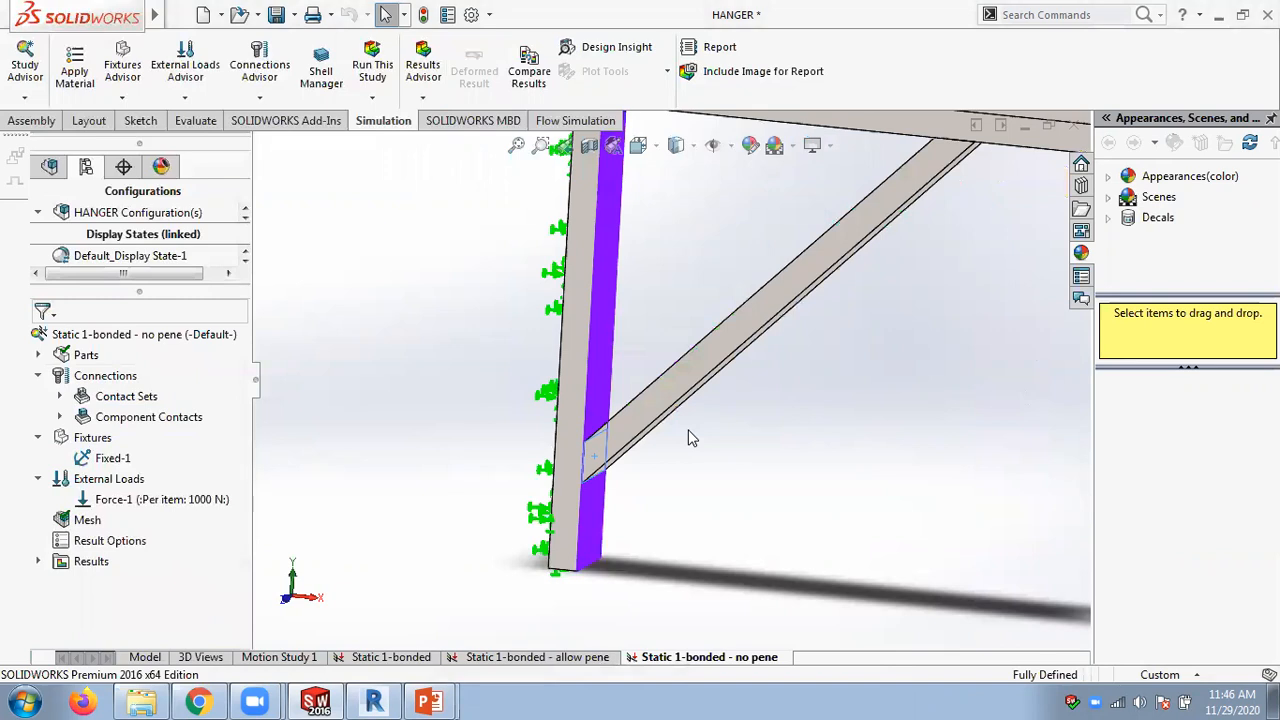
- Change the type of Contact Set-1 in the no pene study to No Penetration and accept the remesh notice
click(60, 417)
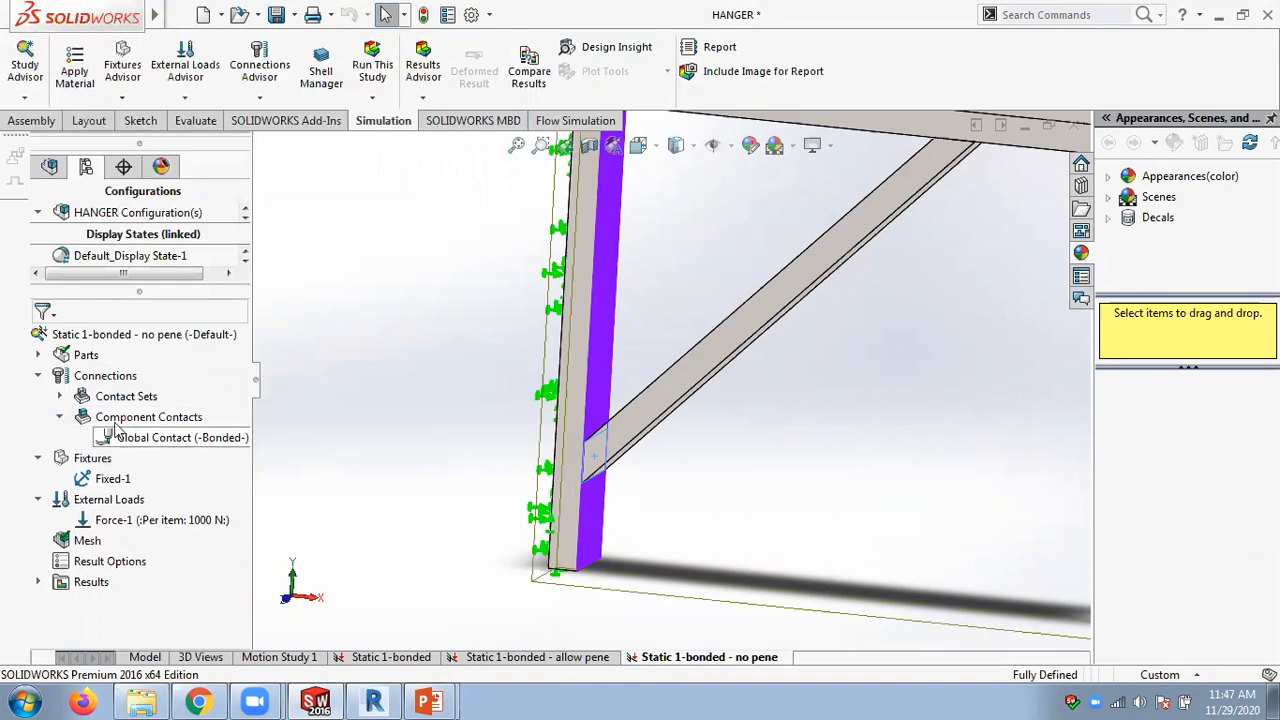
click(60, 396)
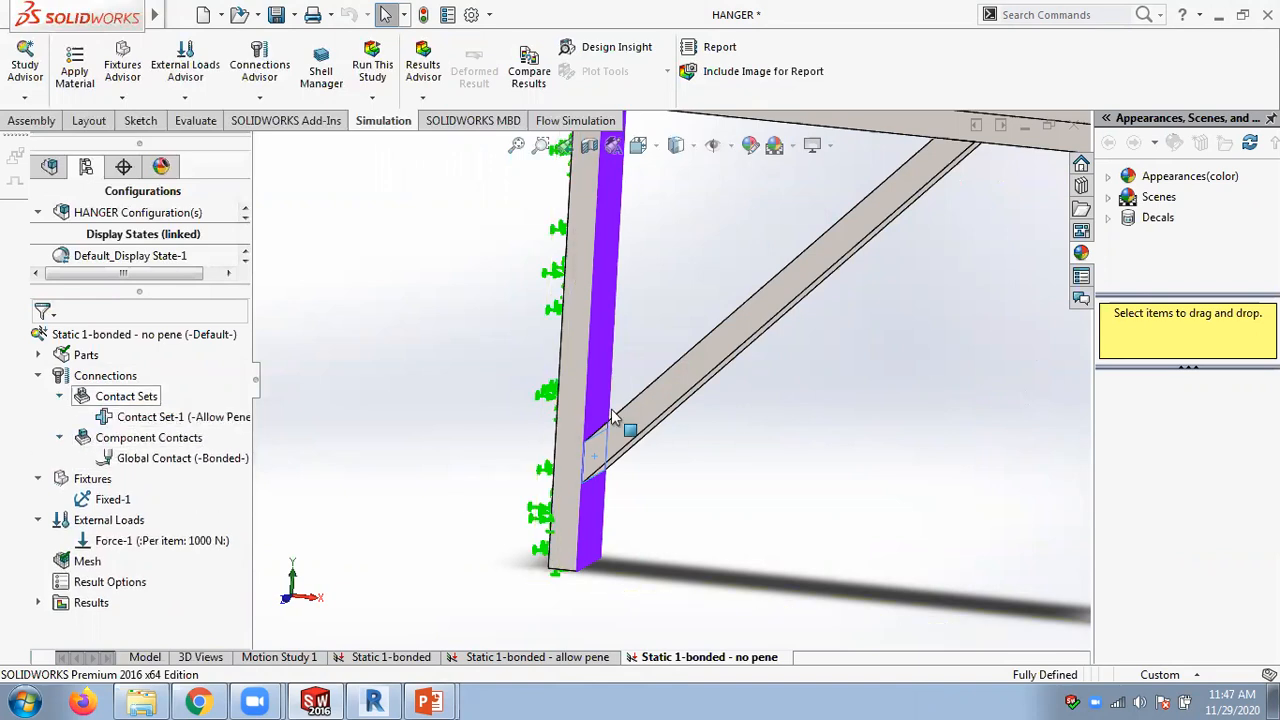
right_click(172, 418)
click(220, 466)
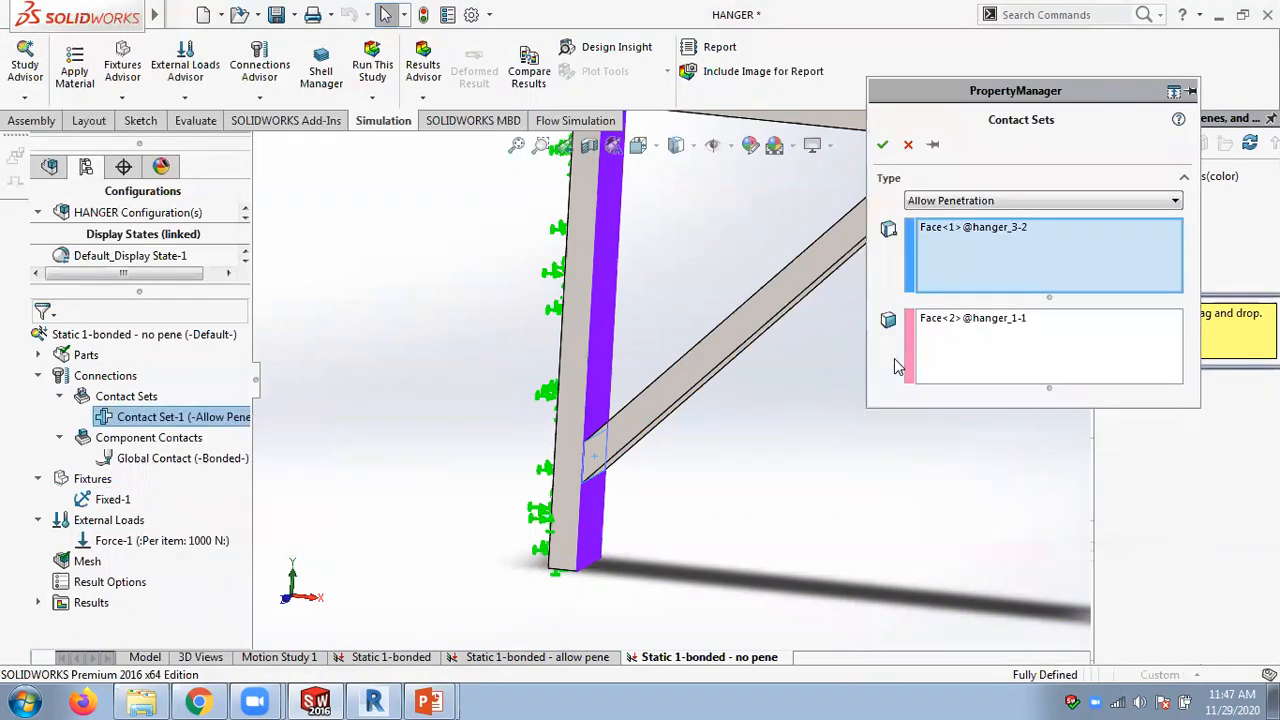
click(1000, 201)
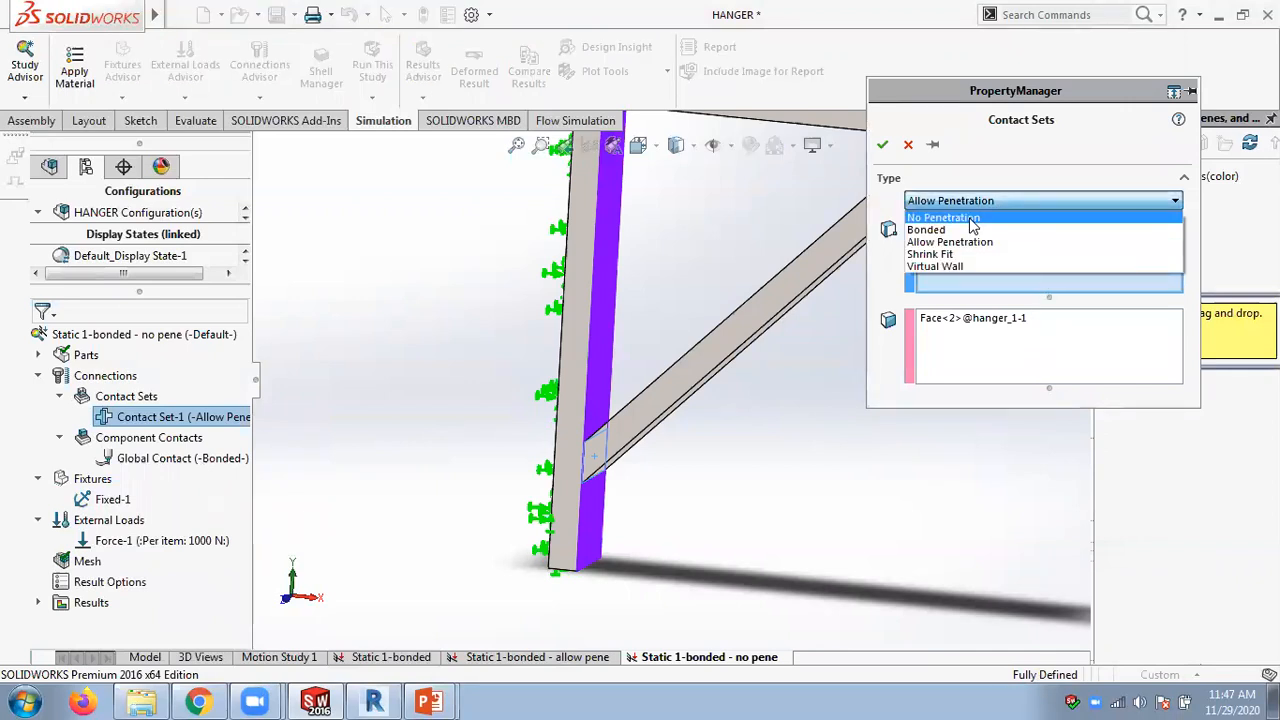
click(969, 221)
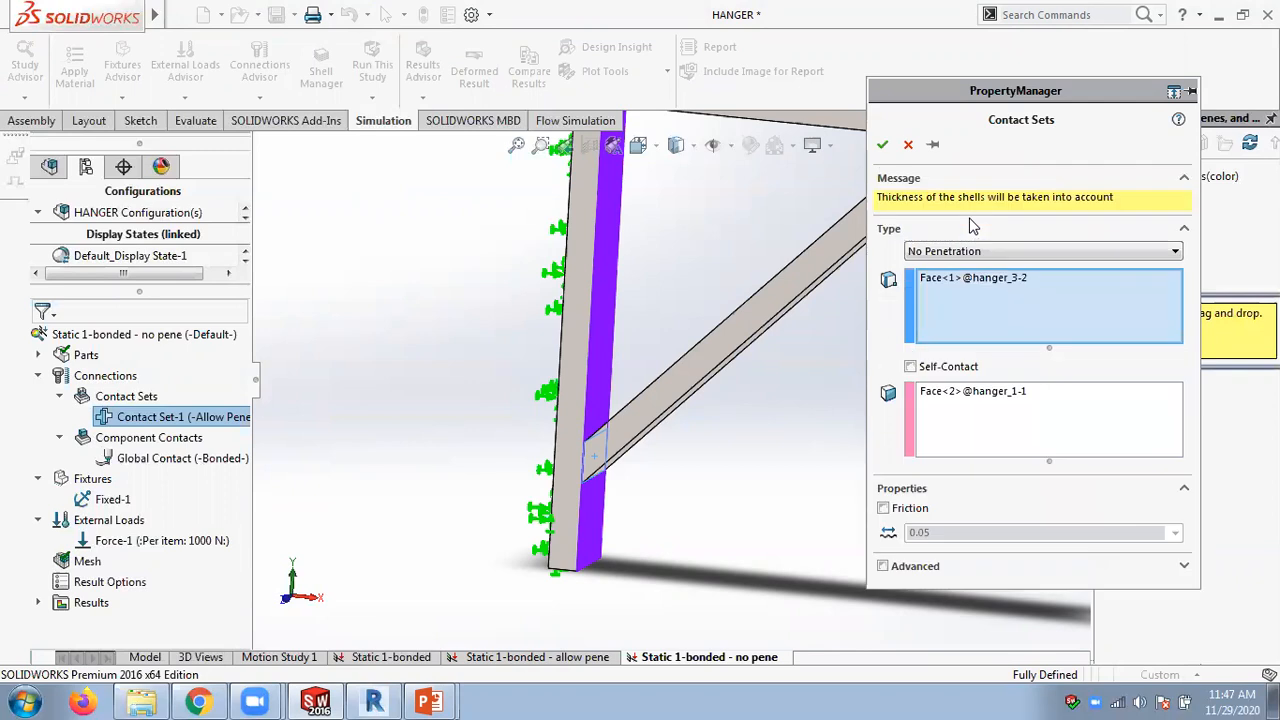
drag(975, 95, 965, 35)
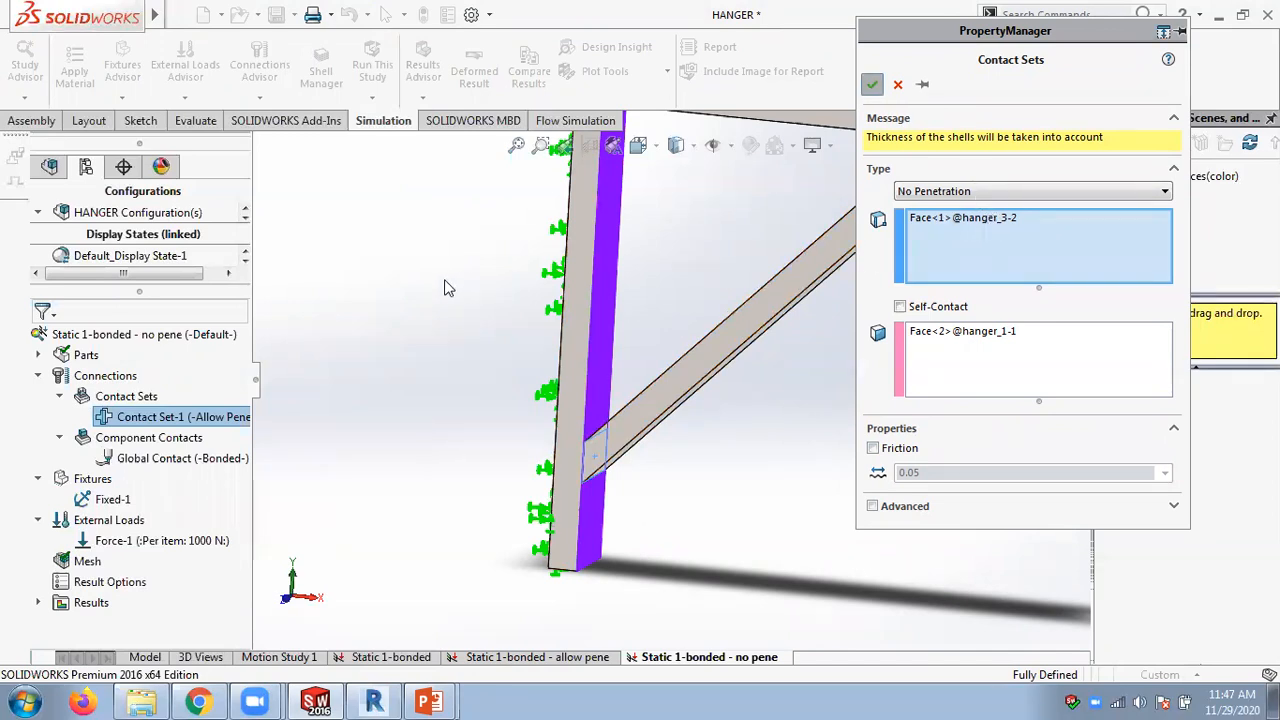
key(Return)
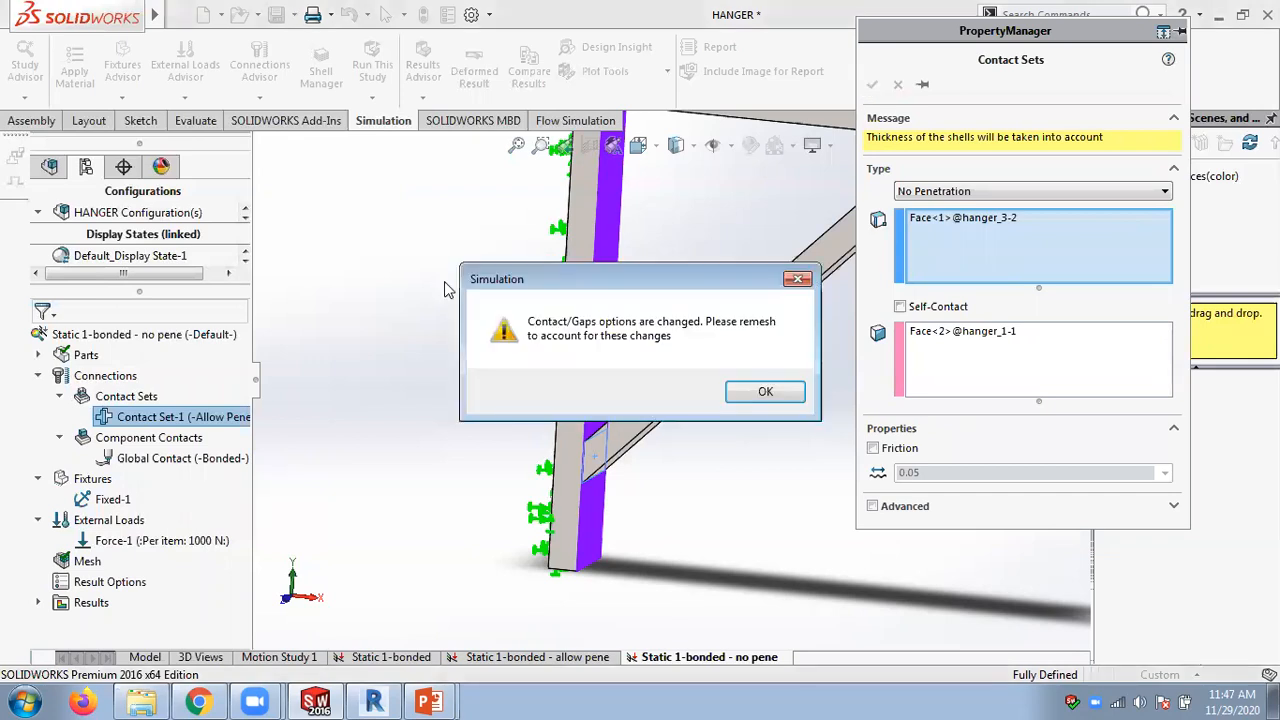
click(765, 391)
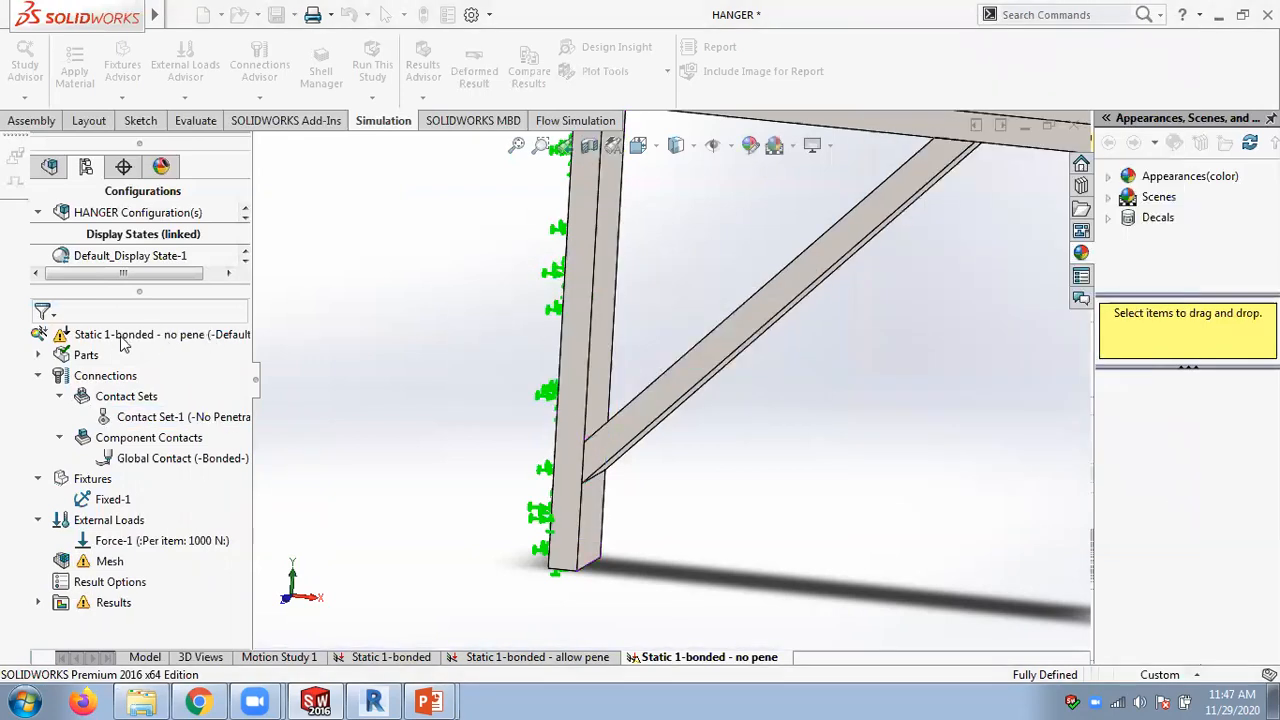
- Run the no pene study and inspect the joint between the brace's lower end and the post in its stress plot
click(165, 340)
right_click(112, 336)
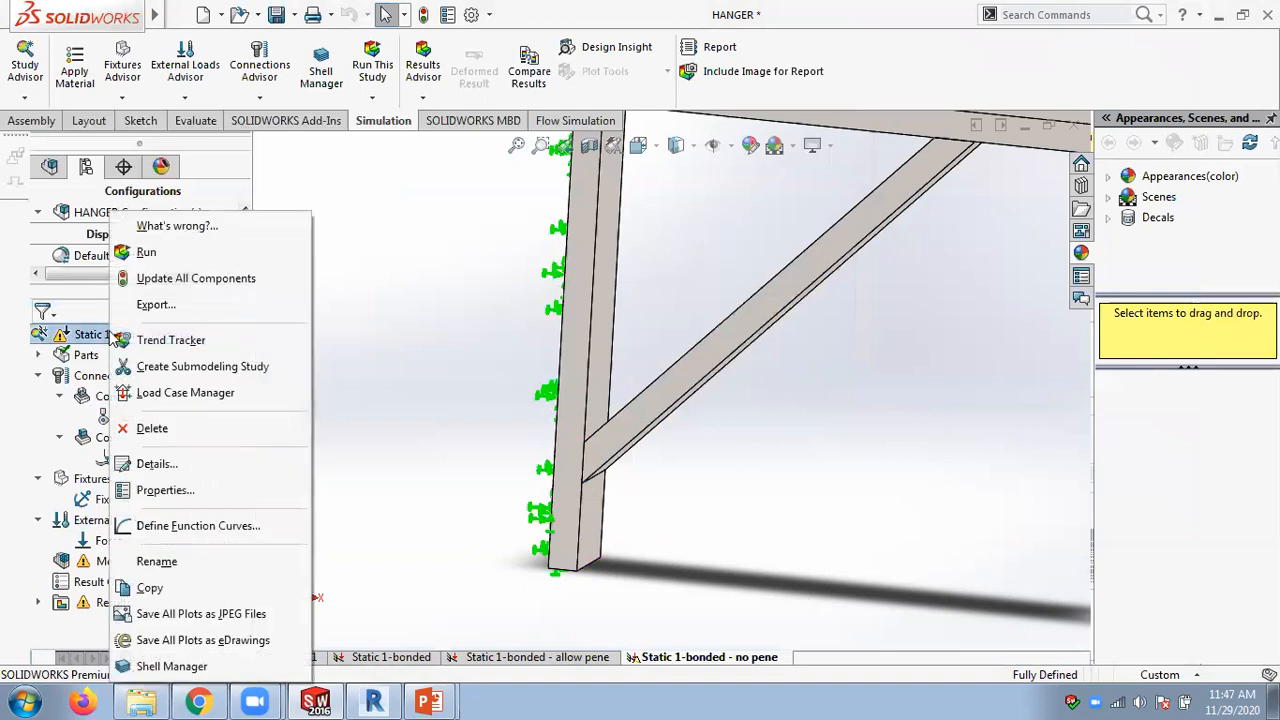
click(148, 253)
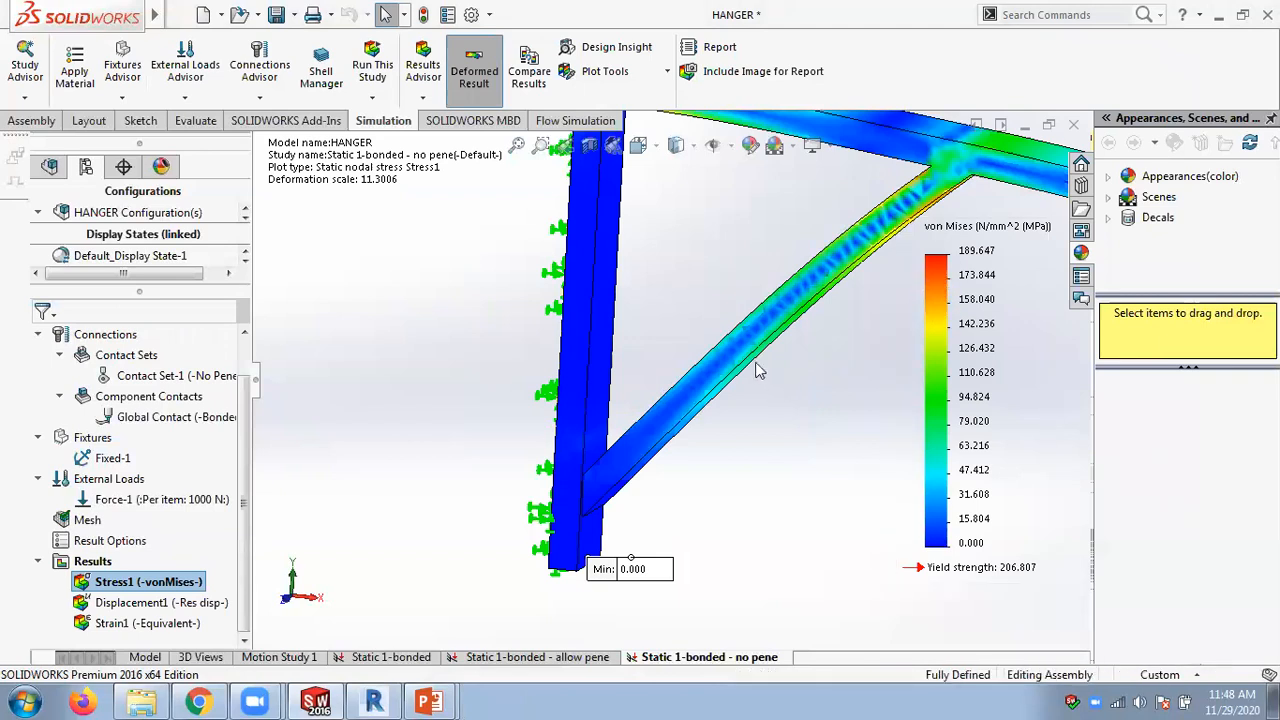
middle_drag(658, 302, 670, 290)
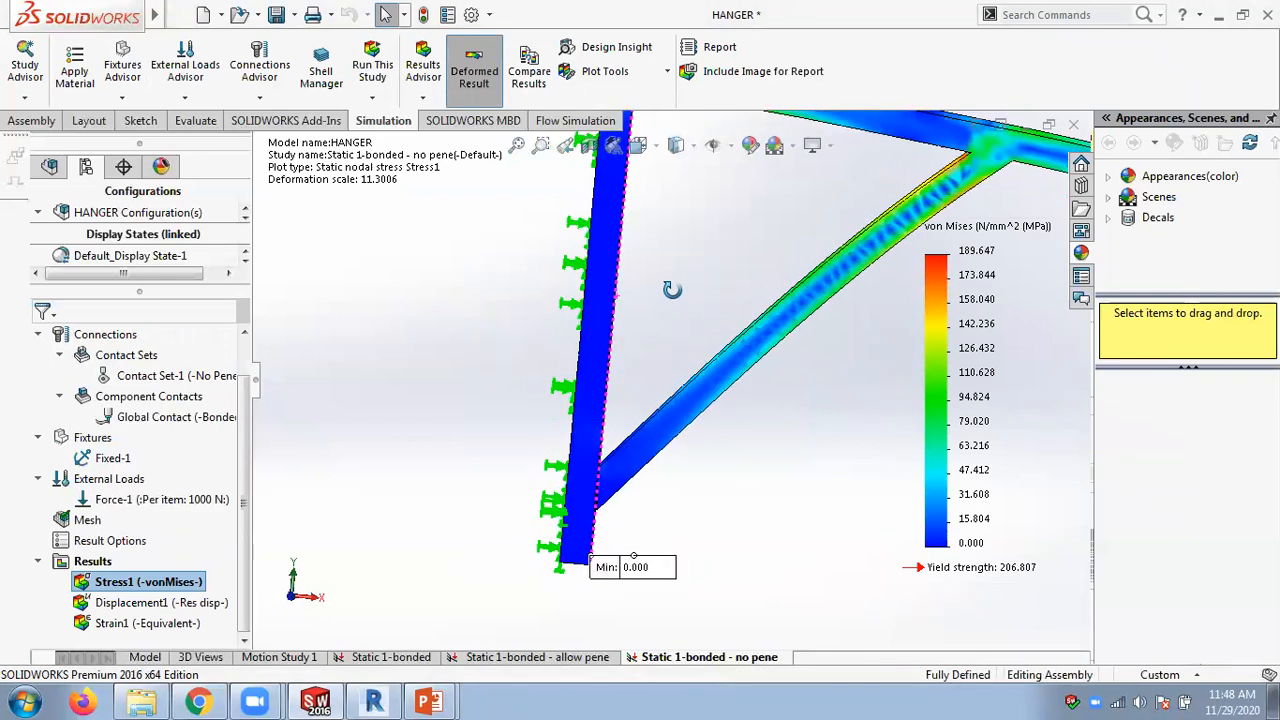
scroll(654, 440, down, 5)
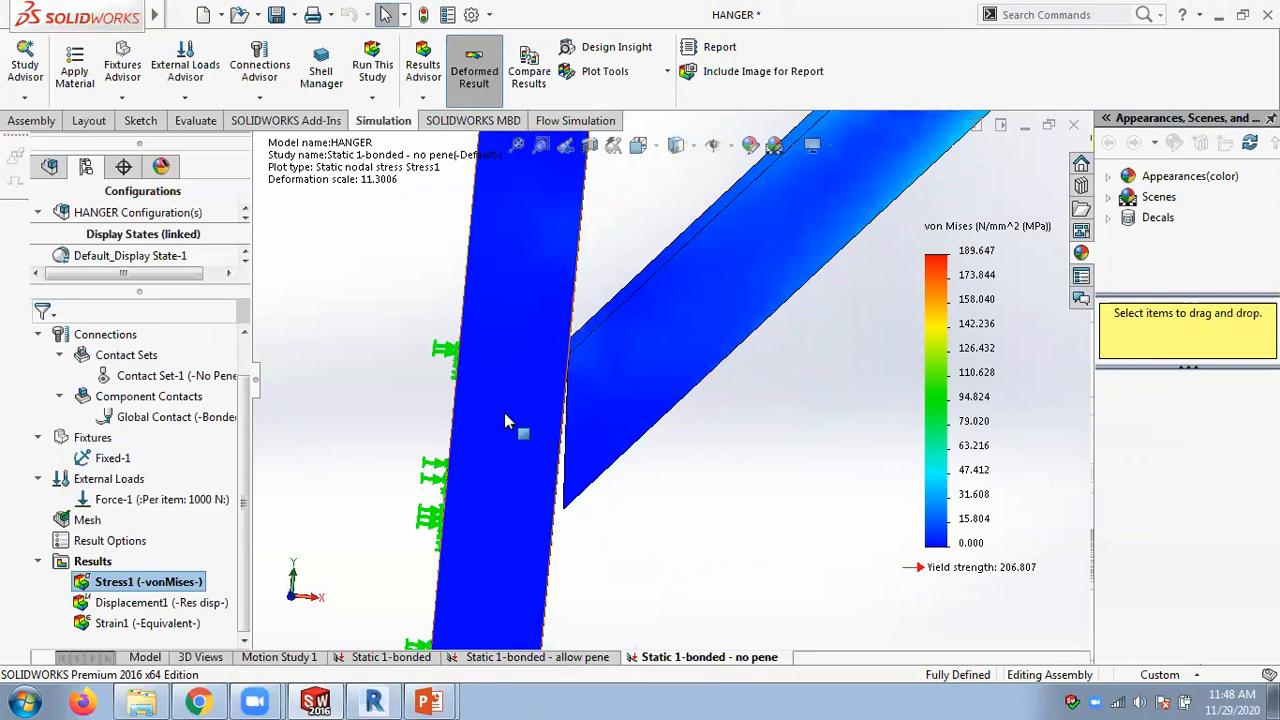
- Animate the no pene study's stress plot, watch how the brace's lower end moves against the post, and close the animation
right_click(146, 584)
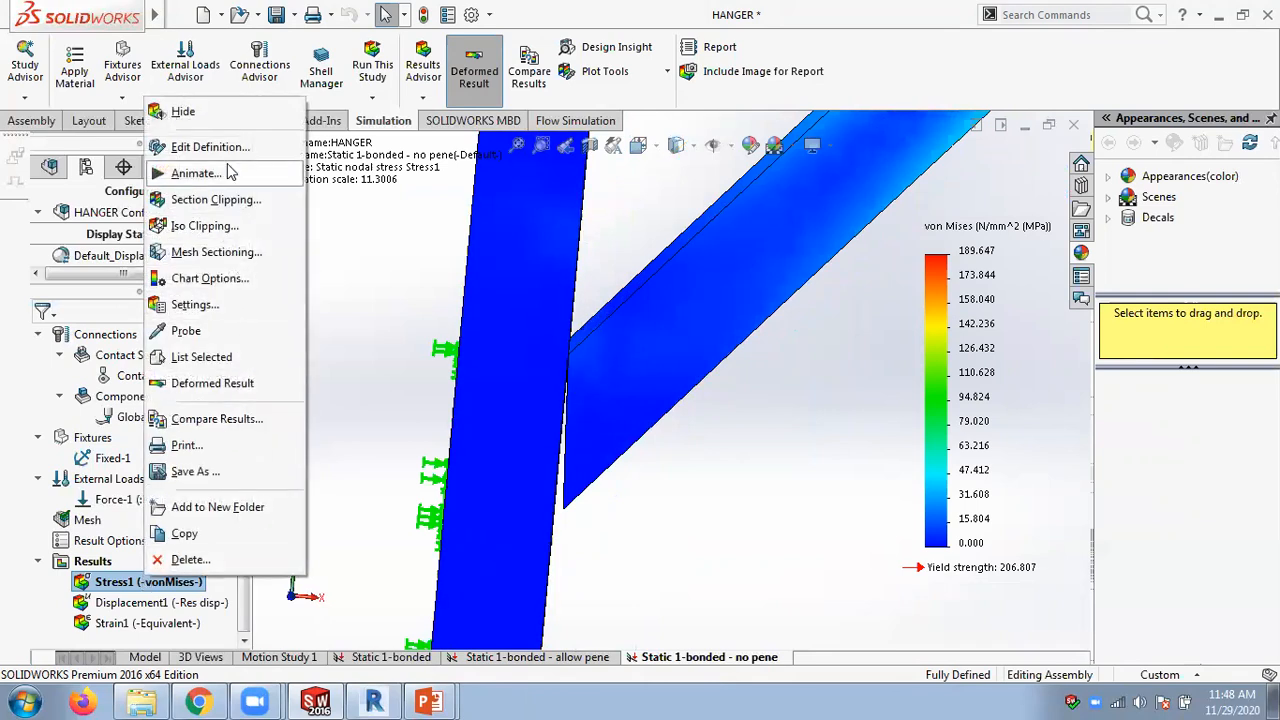
click(196, 173)
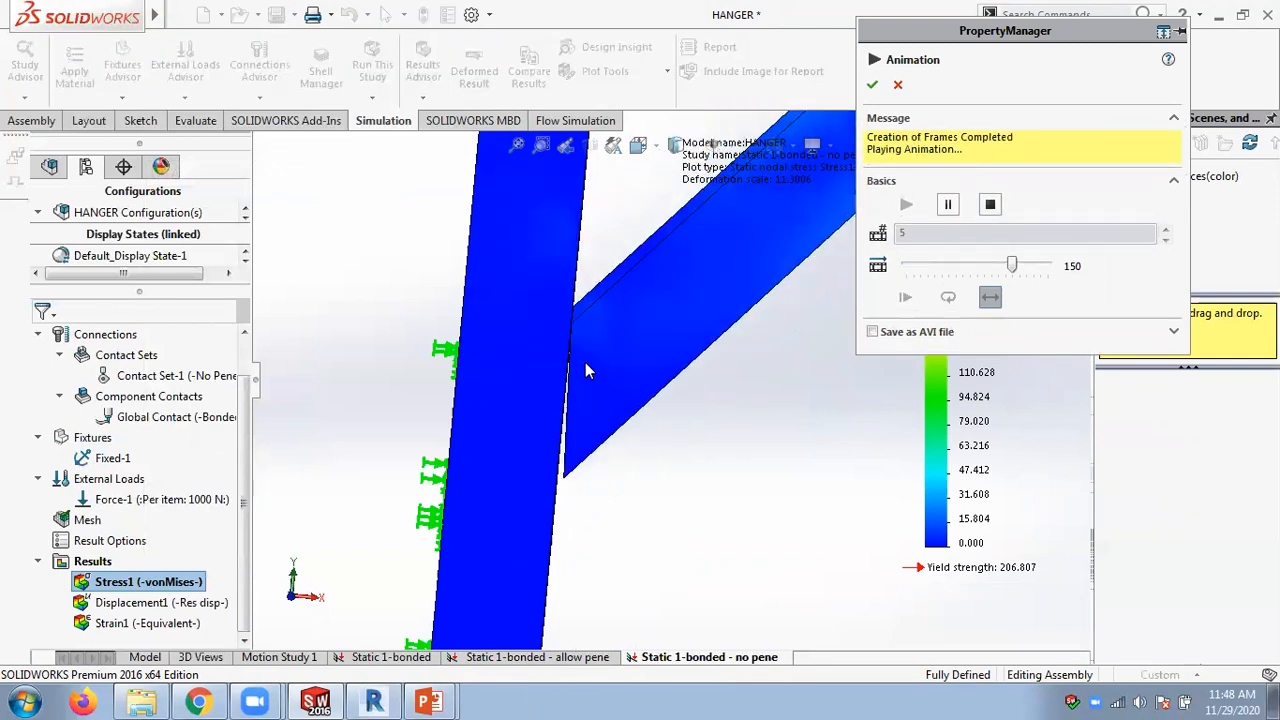
scroll(716, 396, up, 10)
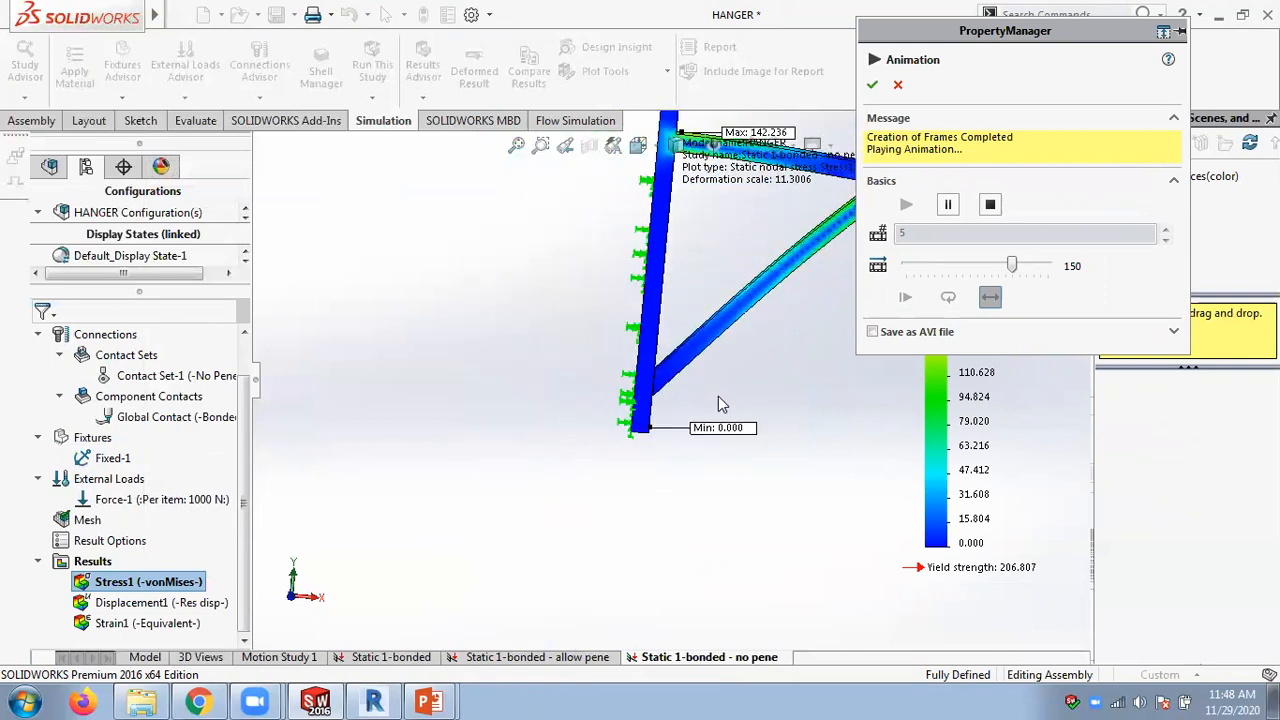
middle_drag(722, 330, 726, 332)
click(871, 85)
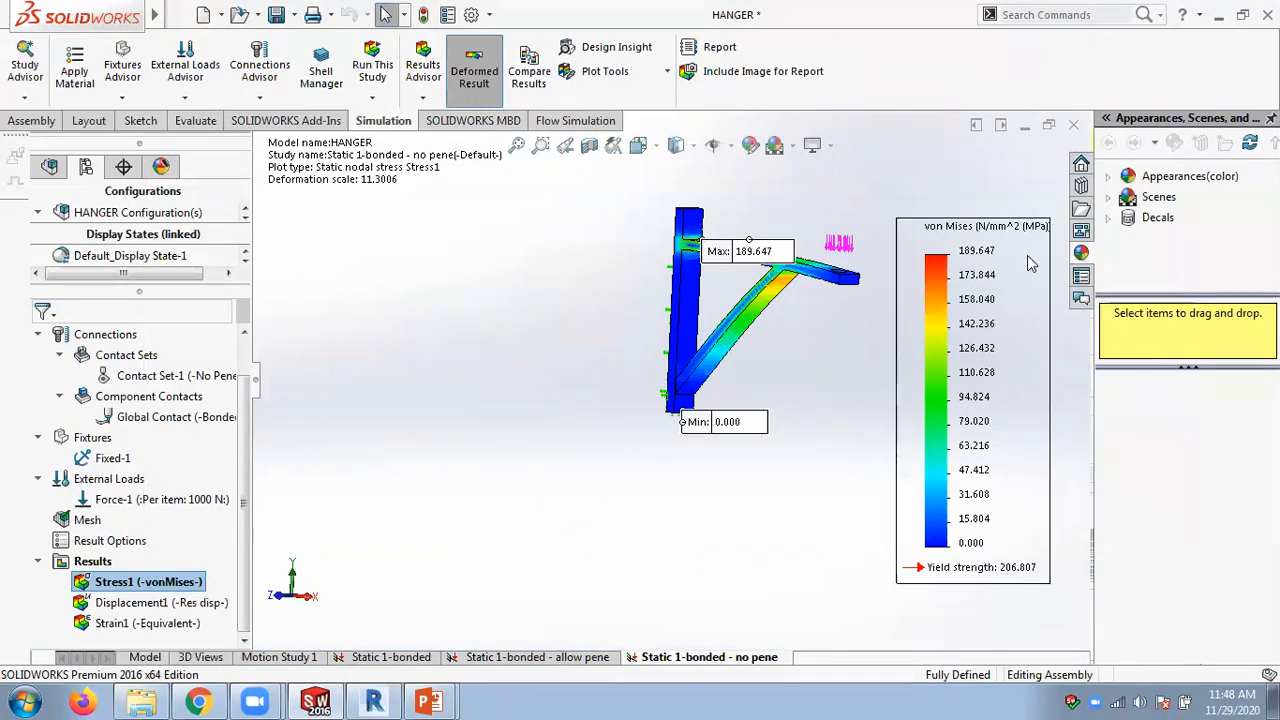
- Compare the von Mises stress plots of the allow pene and no pene studies, returning to the no pene study
scroll(1012, 259, down, 3)
scroll(1012, 259, up, 1)
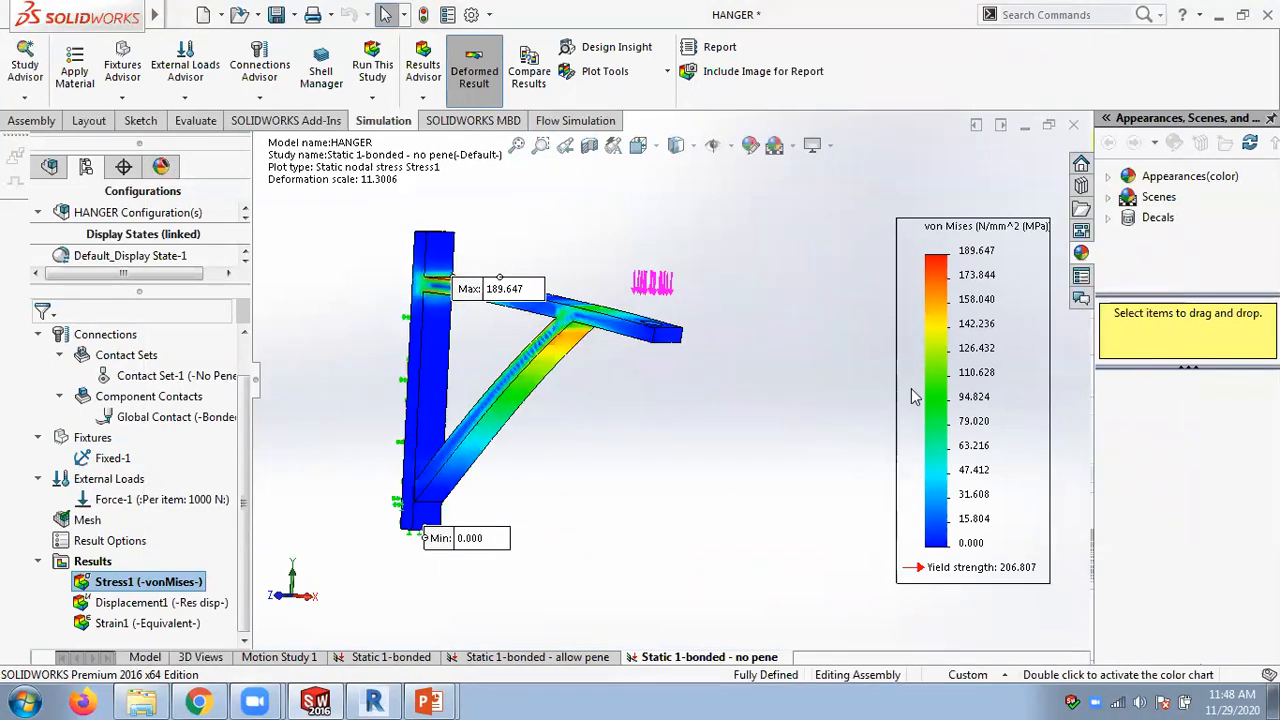
click(571, 656)
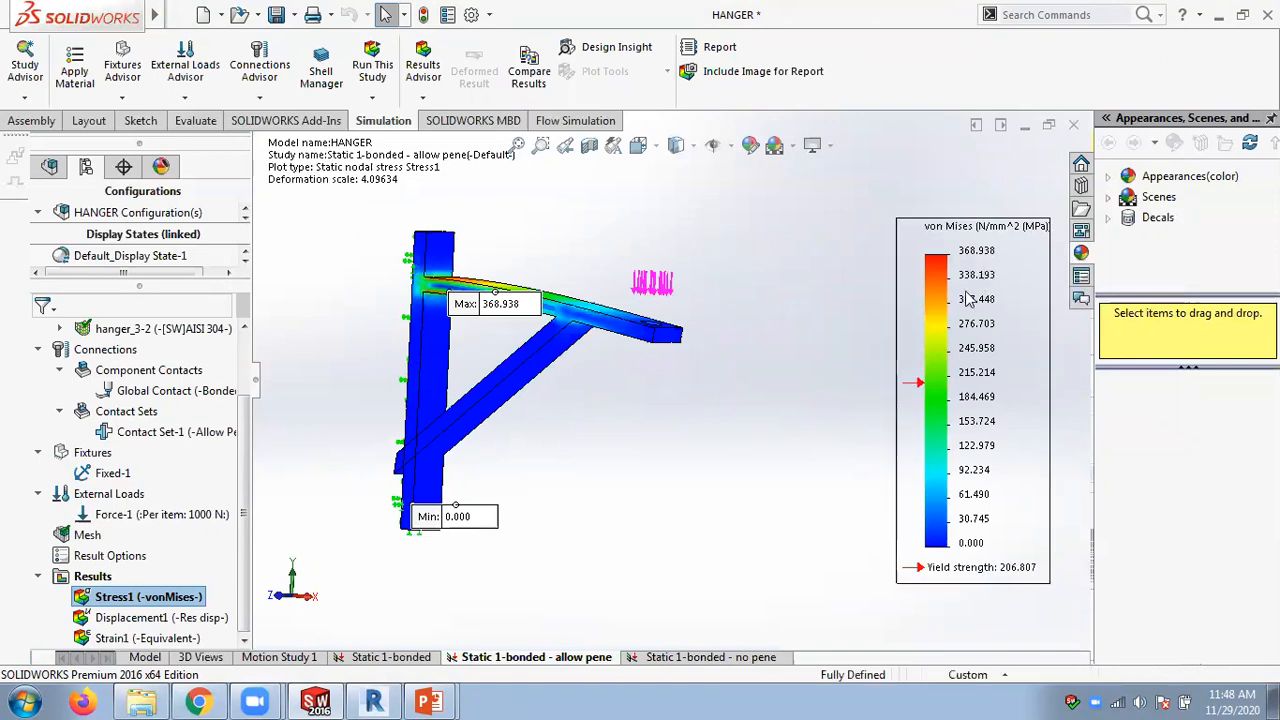
click(680, 657)
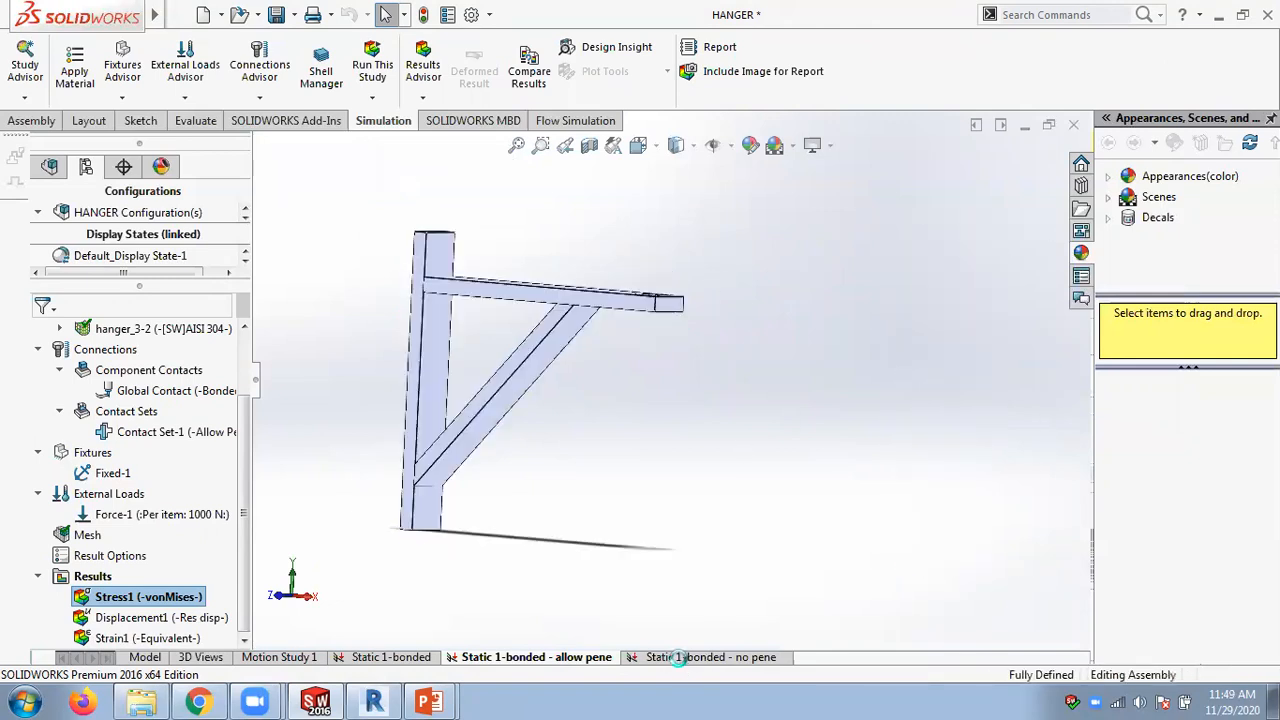
double_click(150, 603)
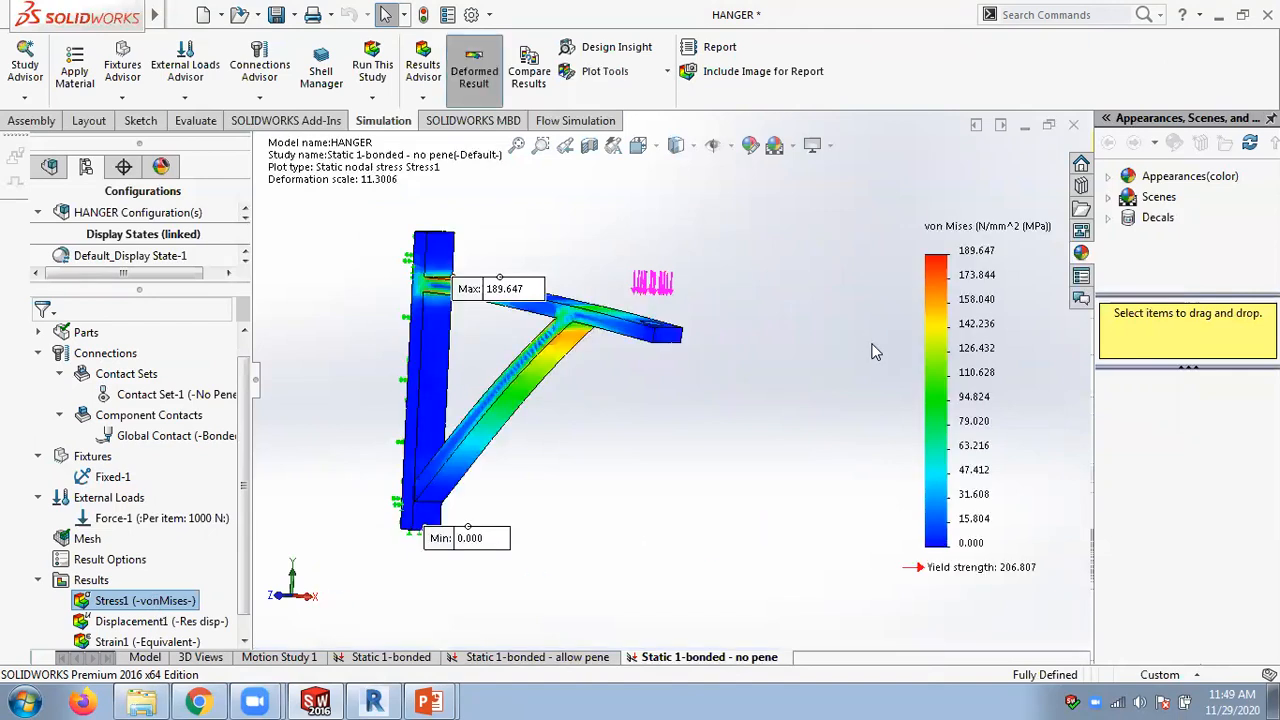
- Open the no pene stress plot's chart options, move the maximum annotation off the joint to inspect the peak-stress area, and cancel the edit
right_click(978, 316)
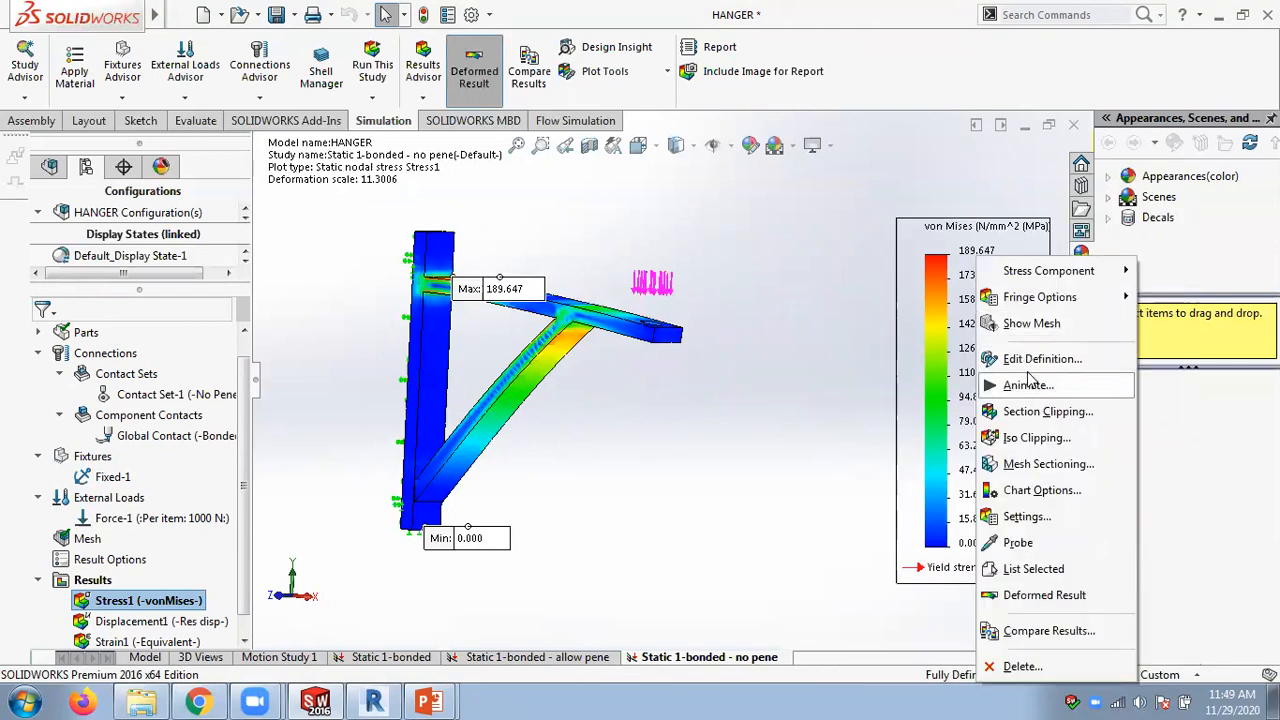
click(1030, 362)
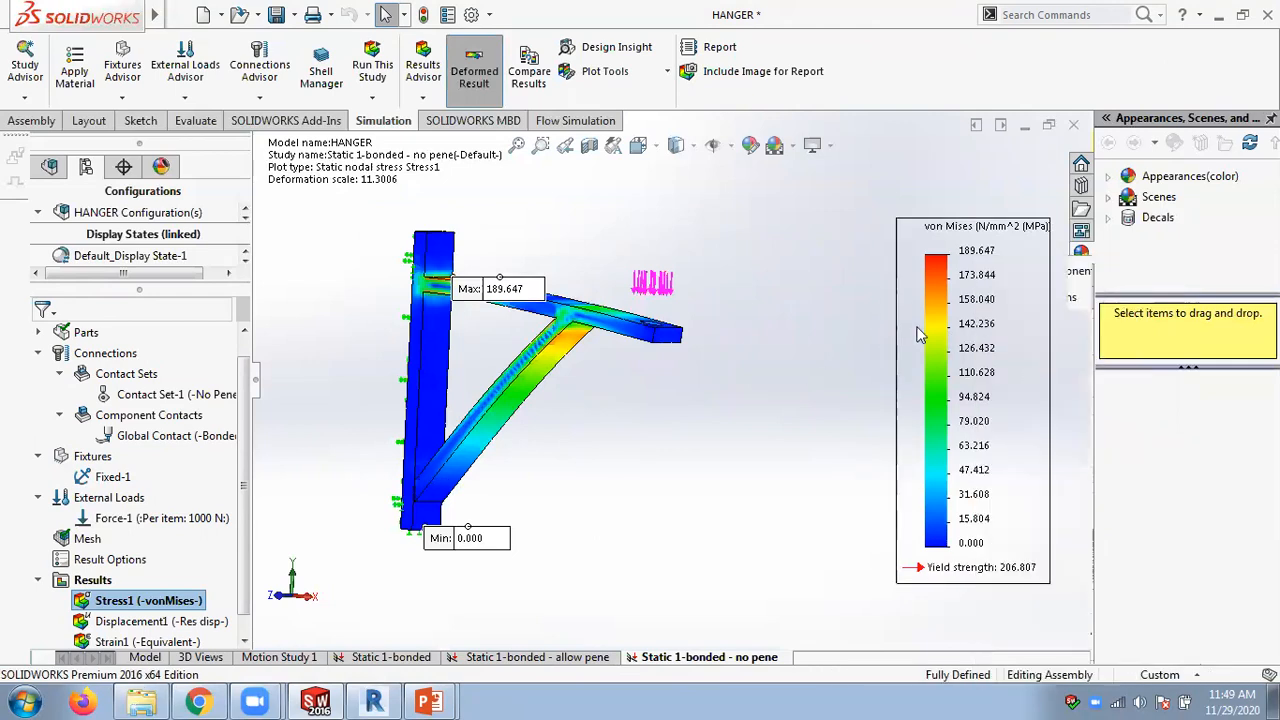
drag(960, 316, 948, 127)
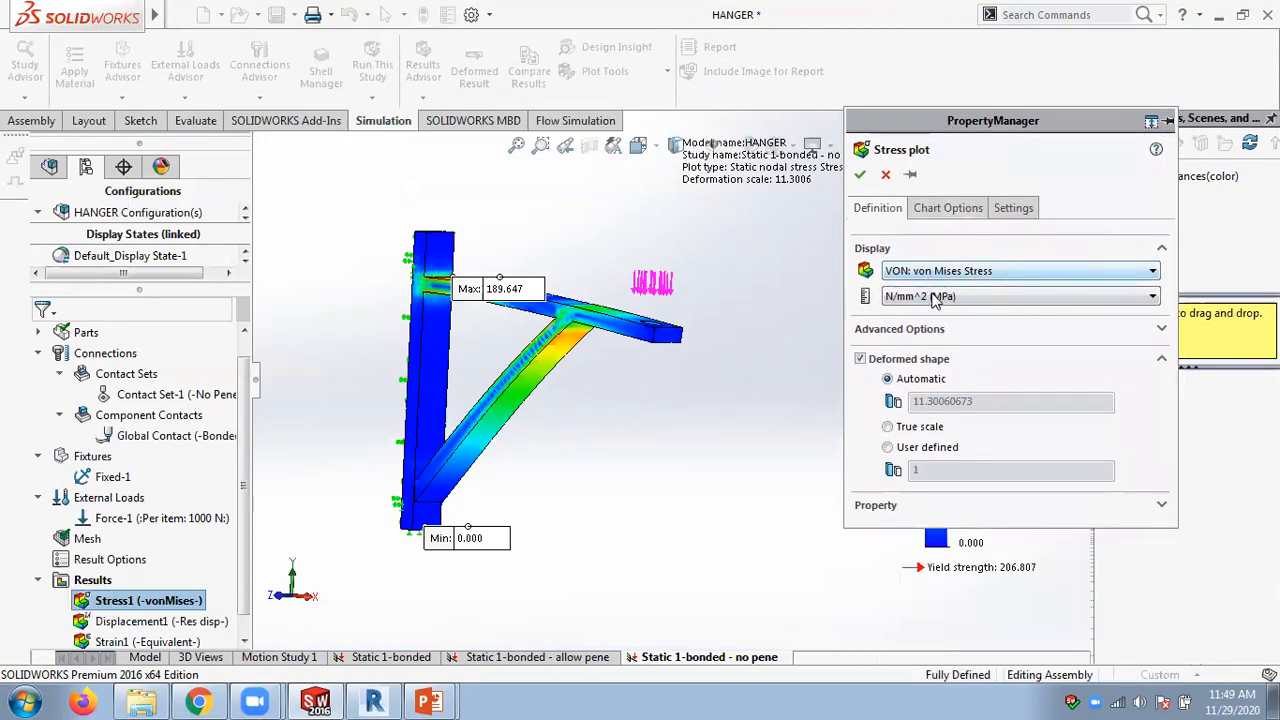
click(948, 208)
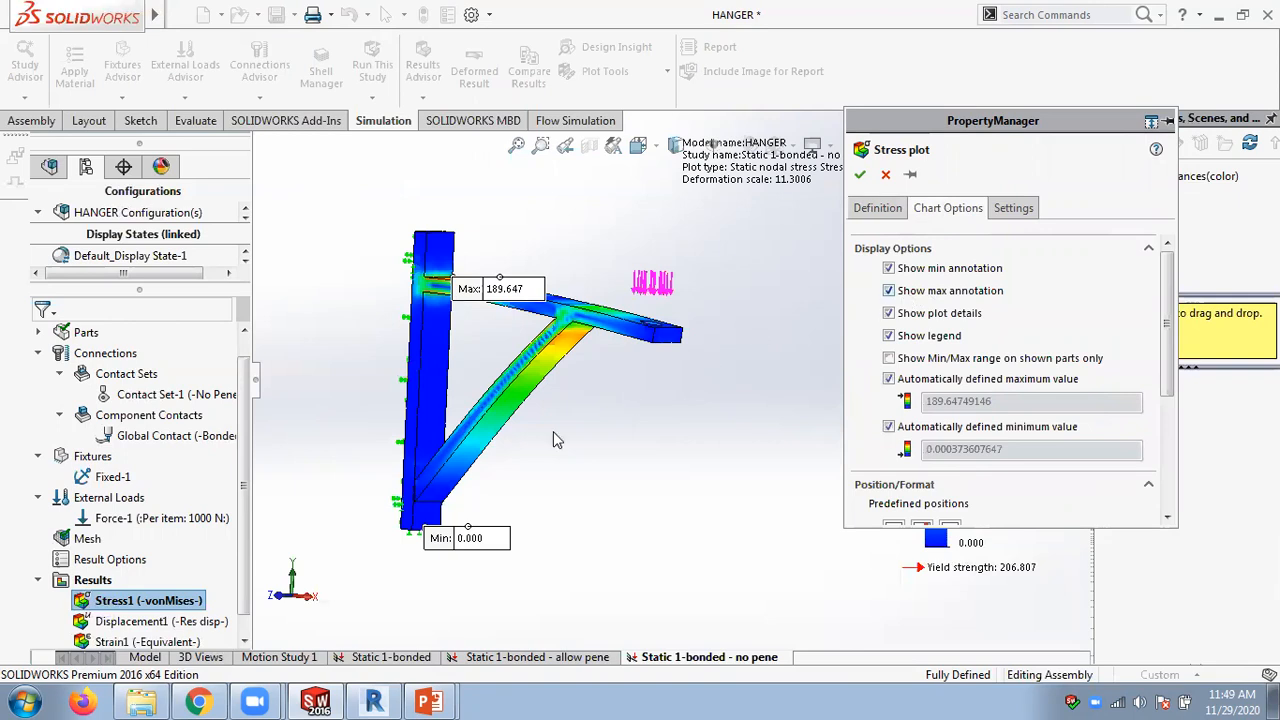
drag(505, 292, 563, 236)
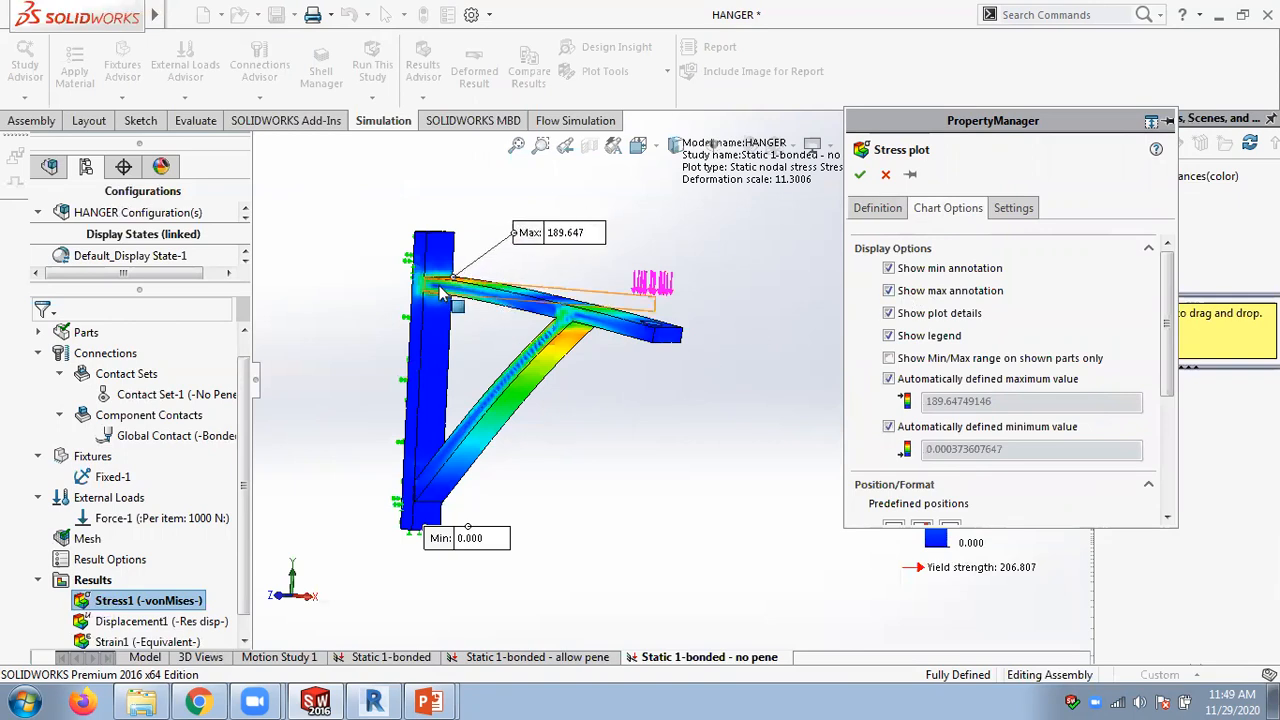
middle_drag(443, 290, 519, 357)
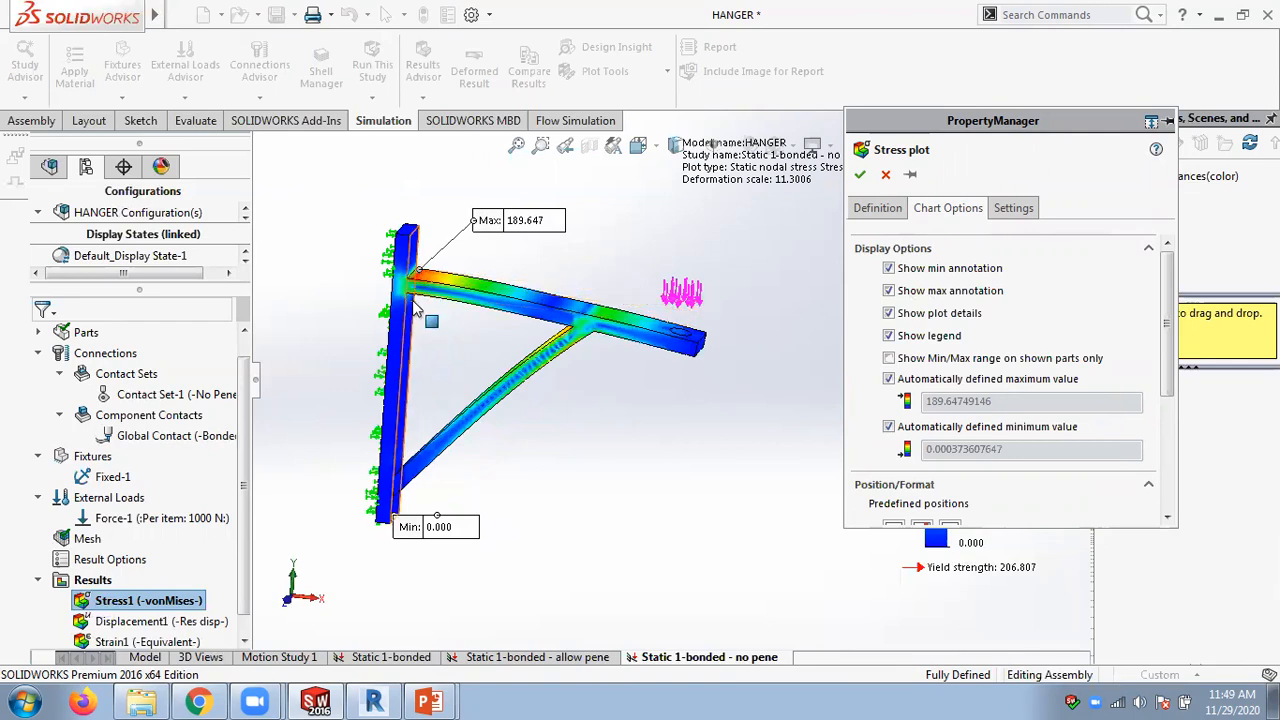
click(885, 175)
- Review the stress distribution over the whole hanger in the no pene study and save the assembly
middle_drag(747, 331, 724, 344)
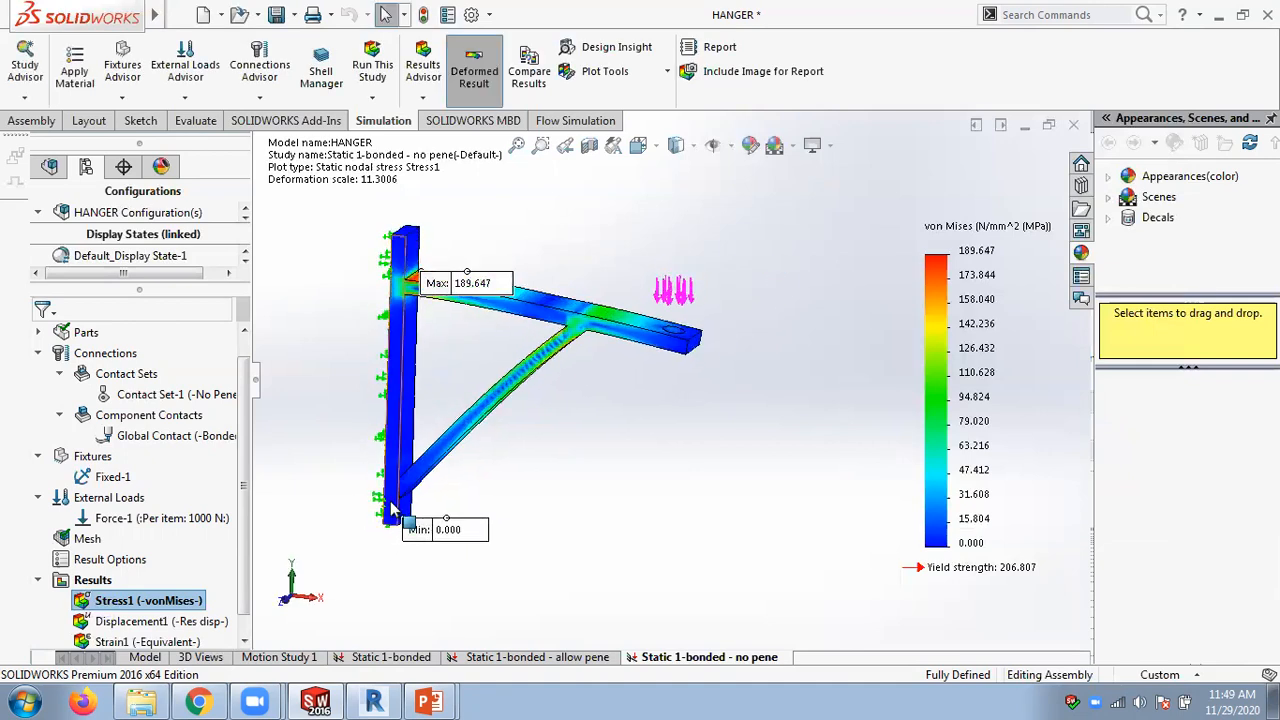
scroll(420, 495, down, 5)
middle_drag(830, 360, 774, 360)
scroll(774, 360, up, 5)
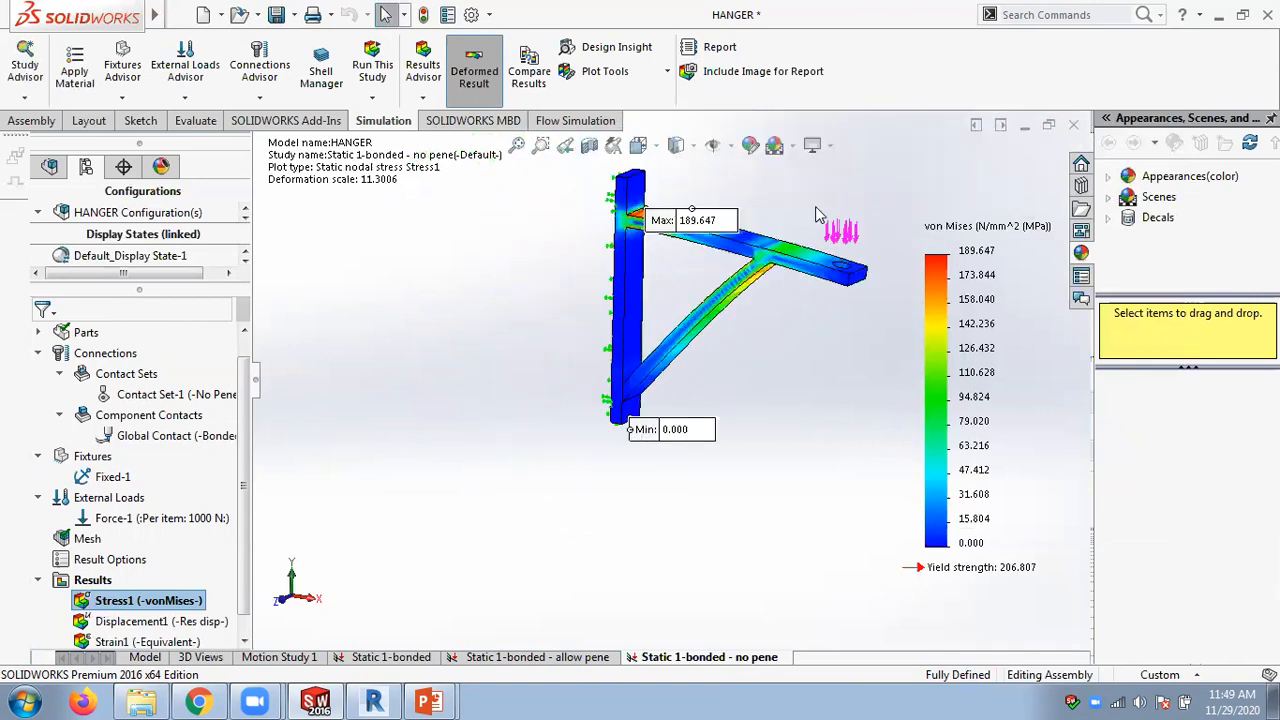
scroll(762, 250, down, 2)
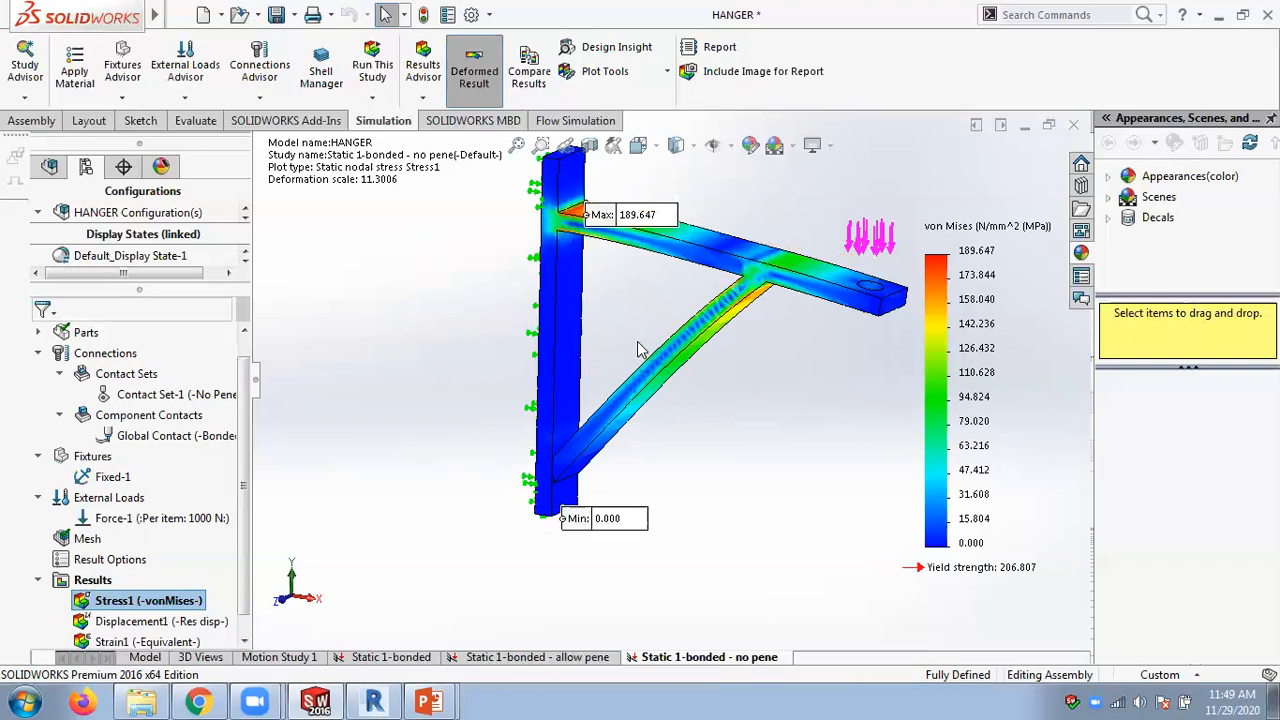
click(276, 15)
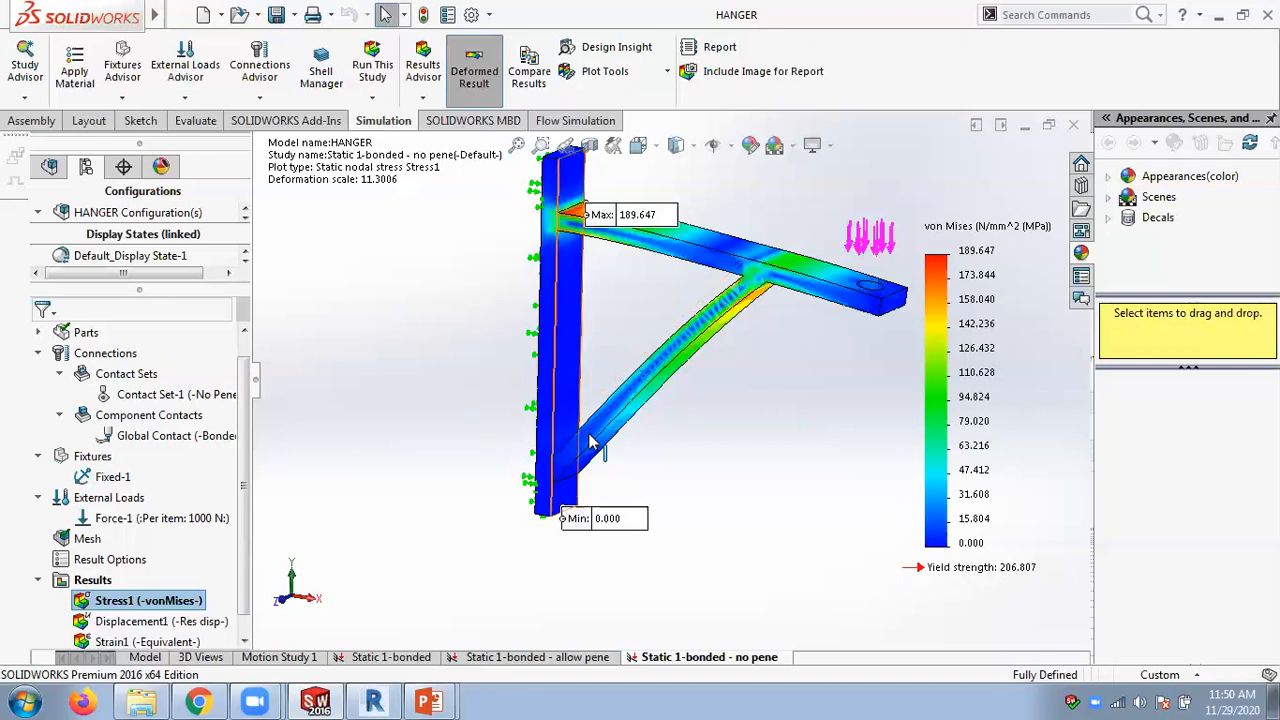
- Switch to the Chapter 05 - Static Analysis of a Hanger presentation in PowerPoint and review the slides from Local Contact Set to A Closer Look
click(430, 700)
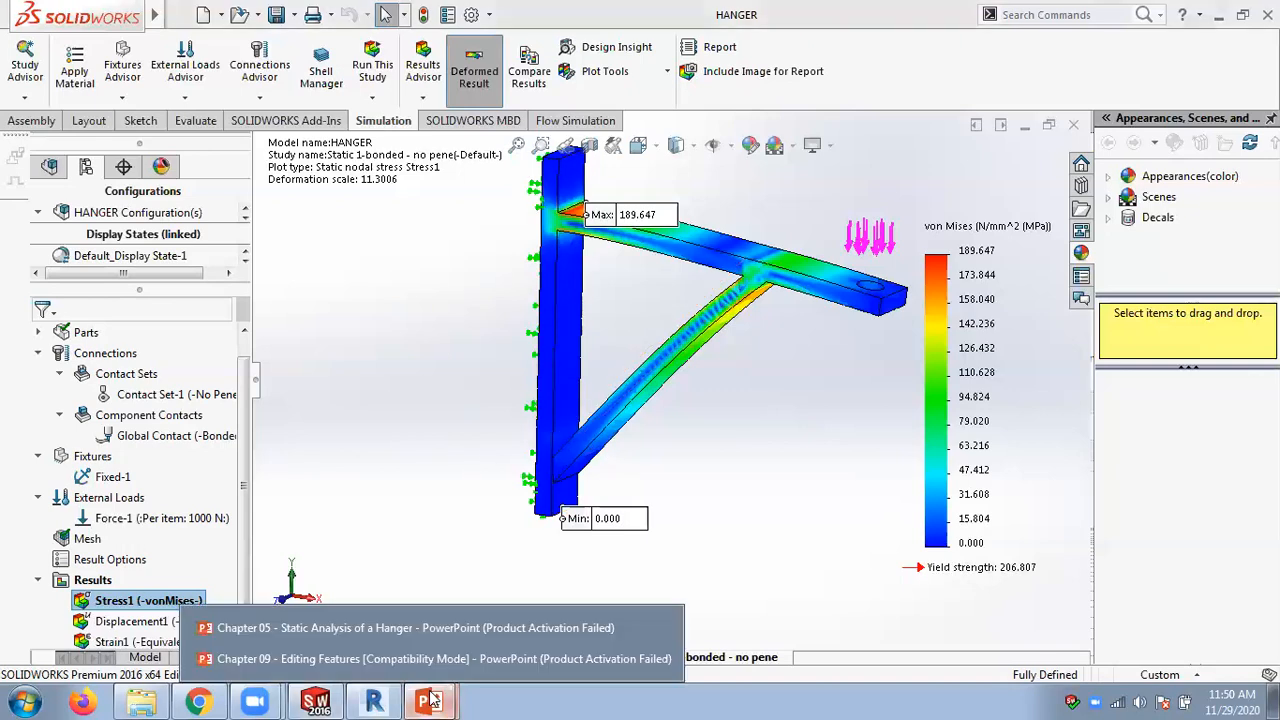
click(348, 628)
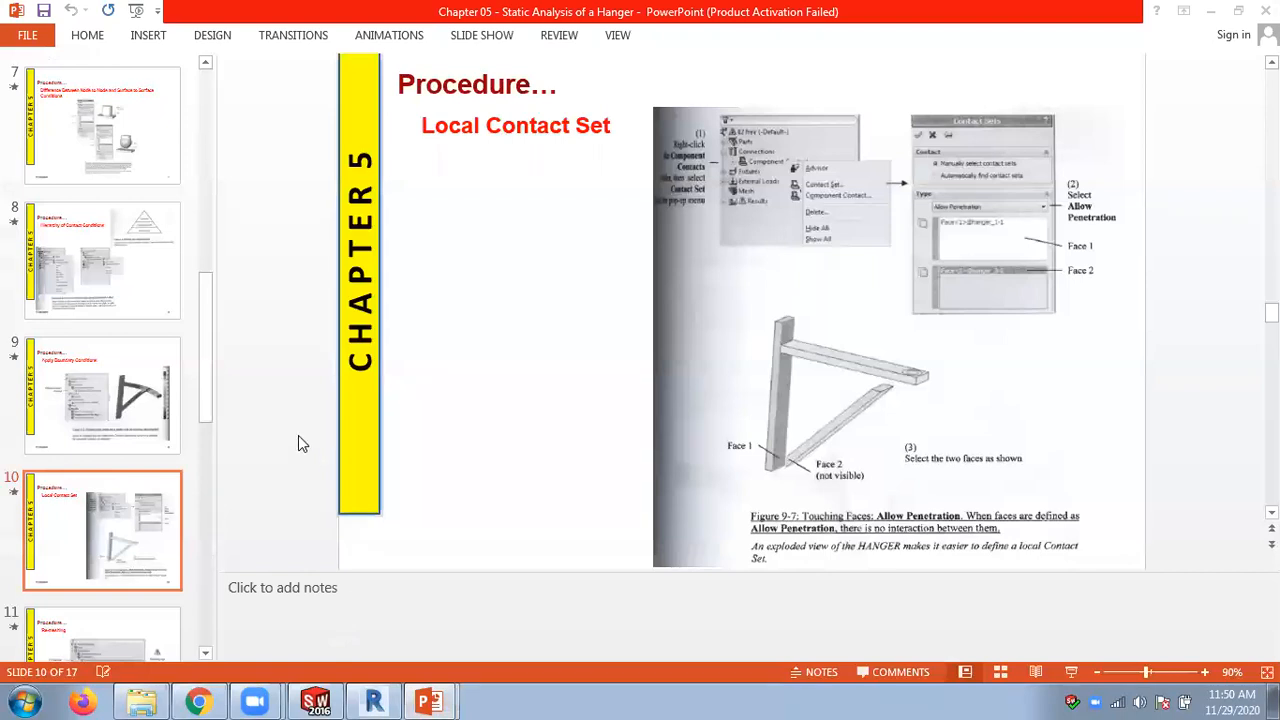
scroll(298, 443, down, 1)
scroll(298, 443, down, 1)
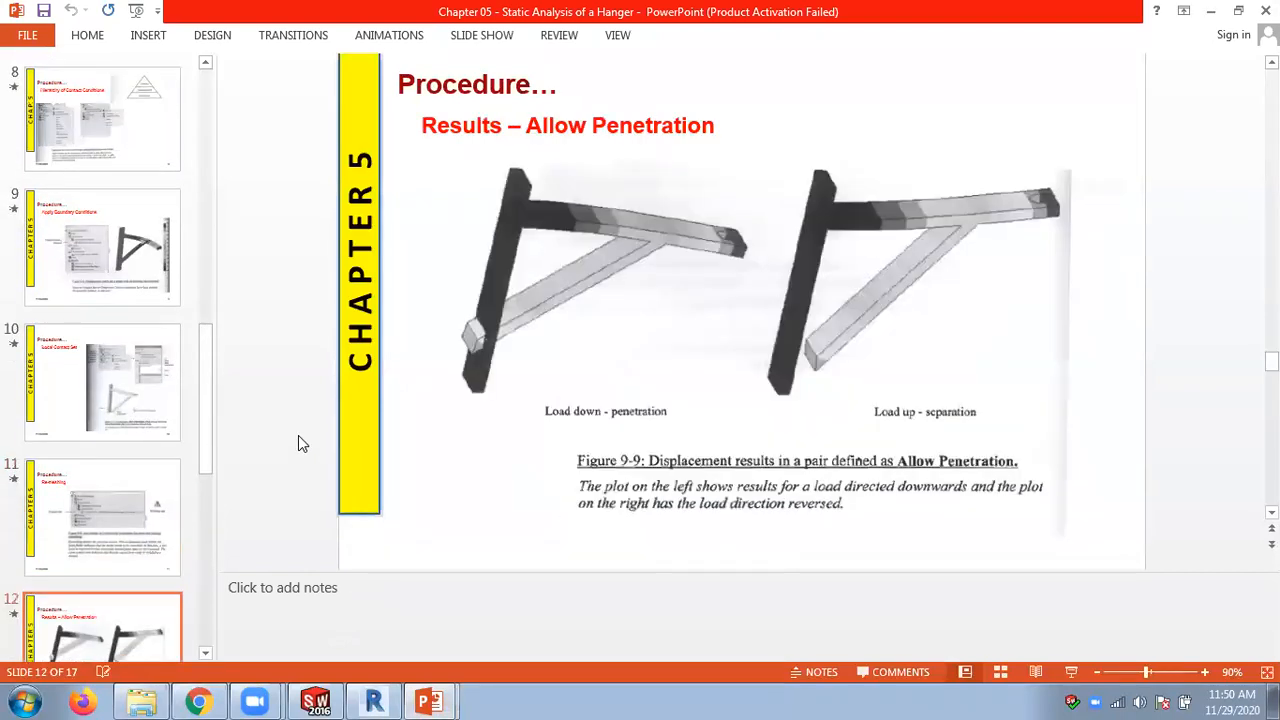
scroll(298, 438, down, 1)
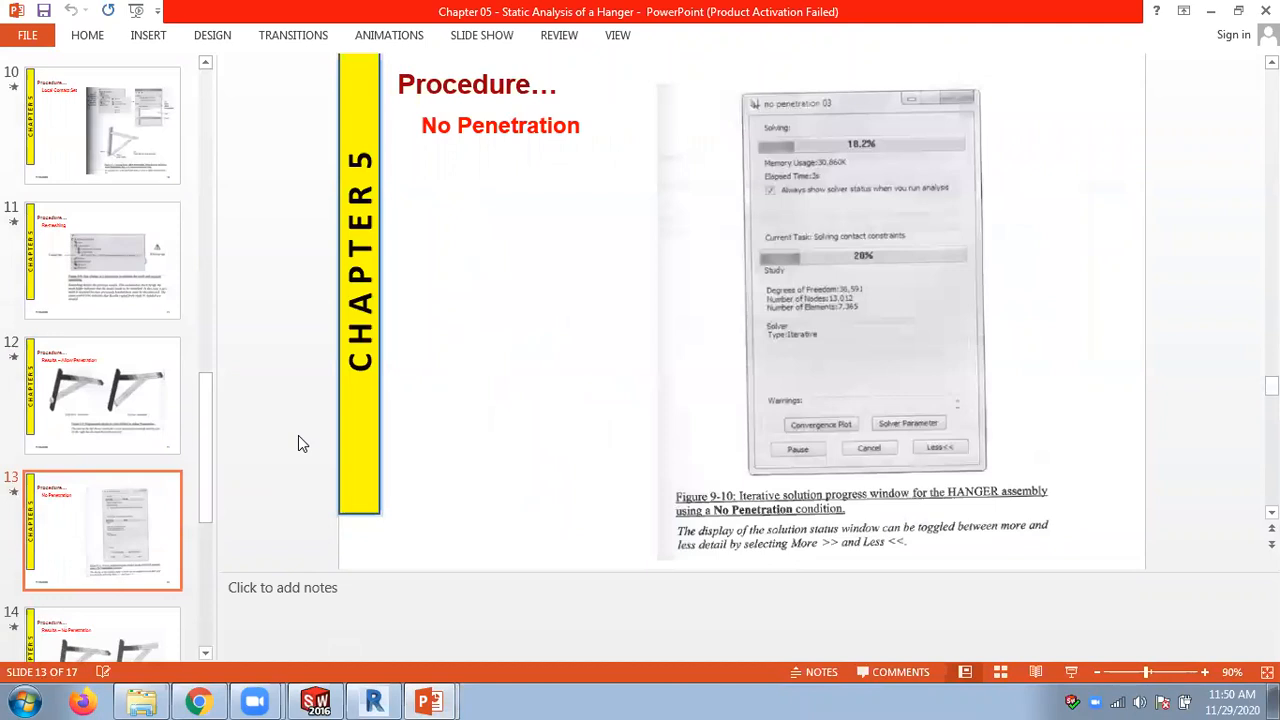
scroll(298, 443, down, 1)
scroll(298, 443, down, 1)
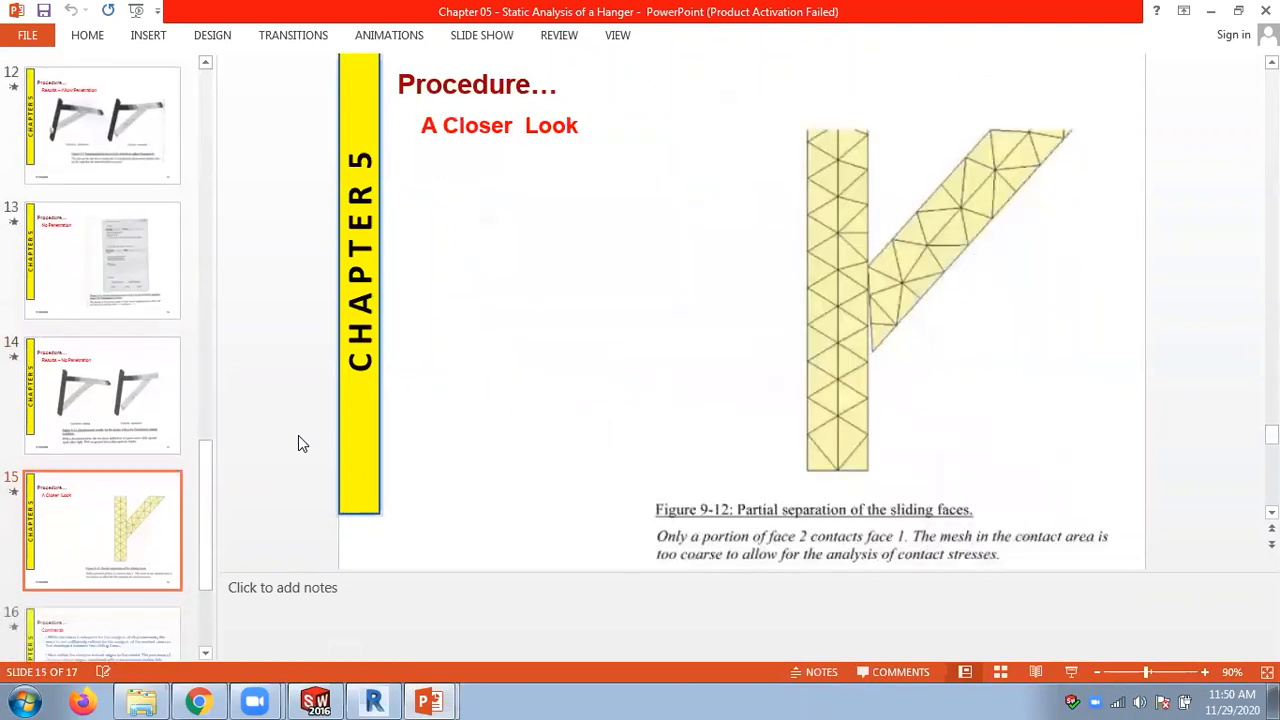